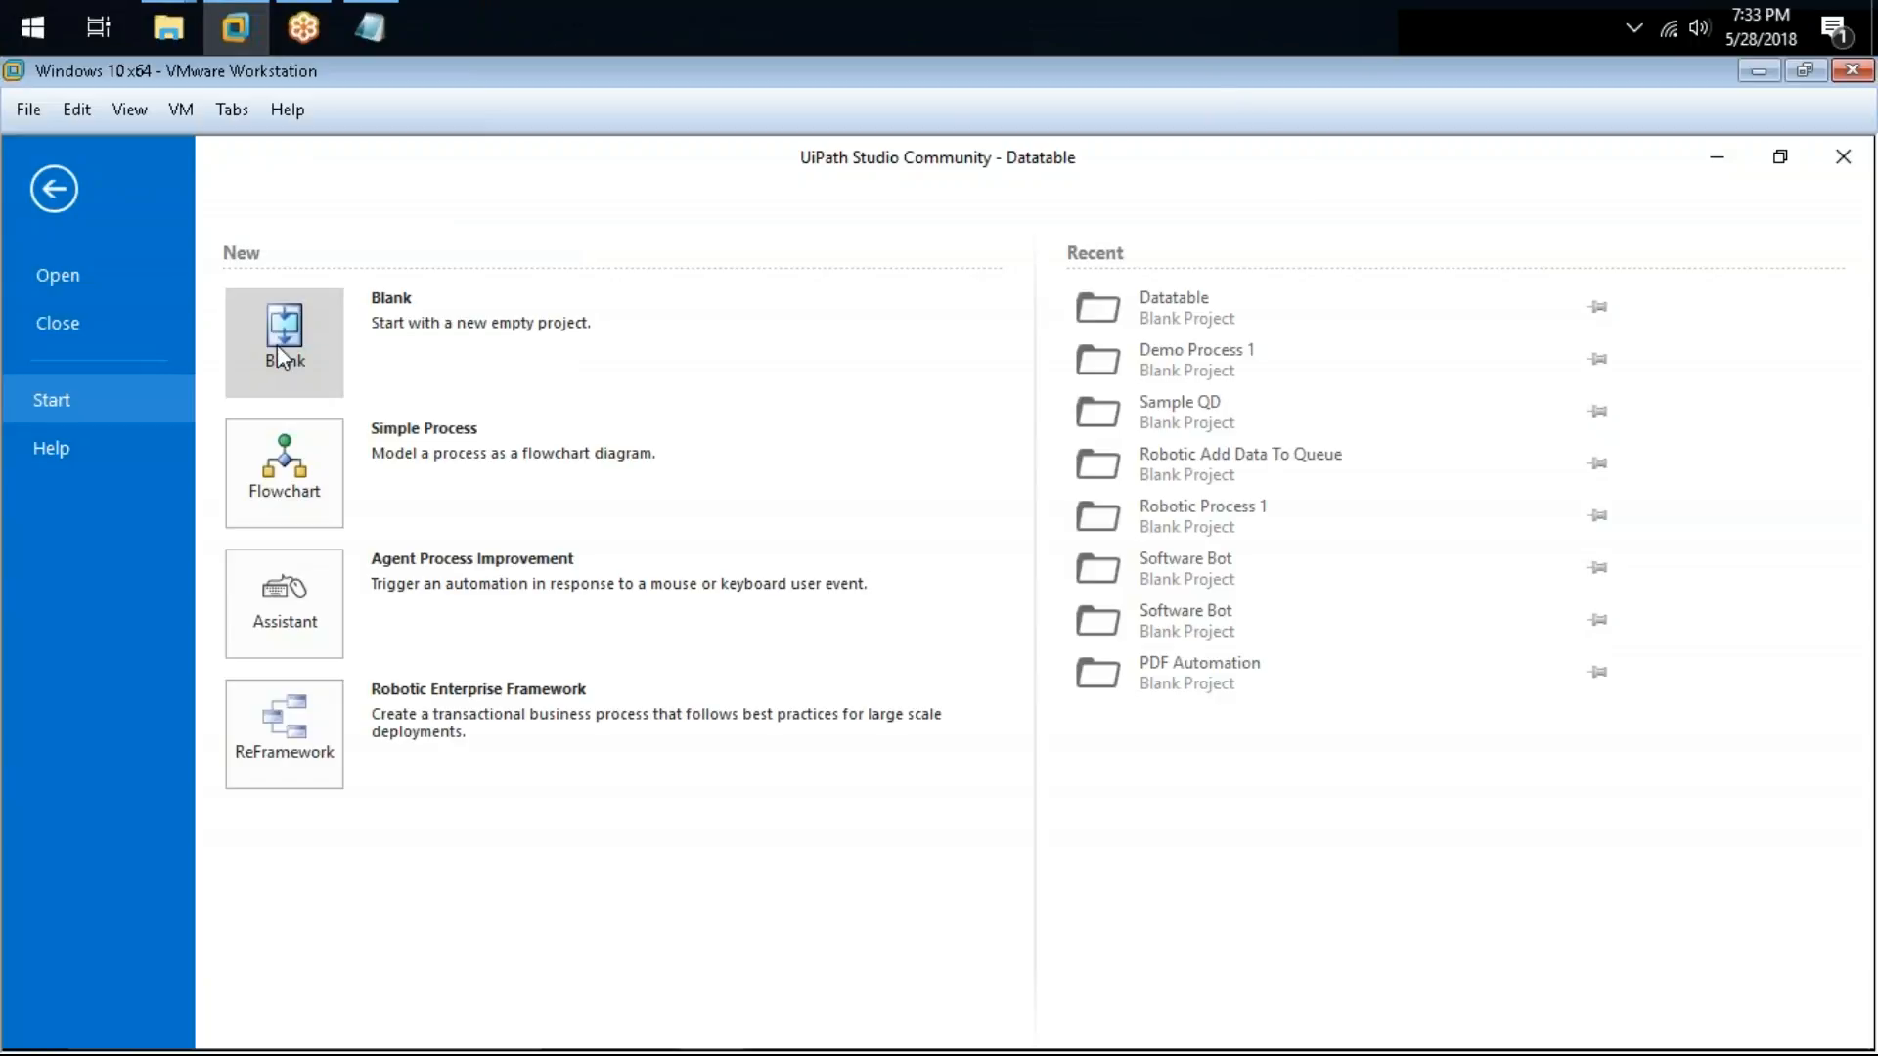
Step: Create a new blank project named "Email Automation Process"
type("Ea")
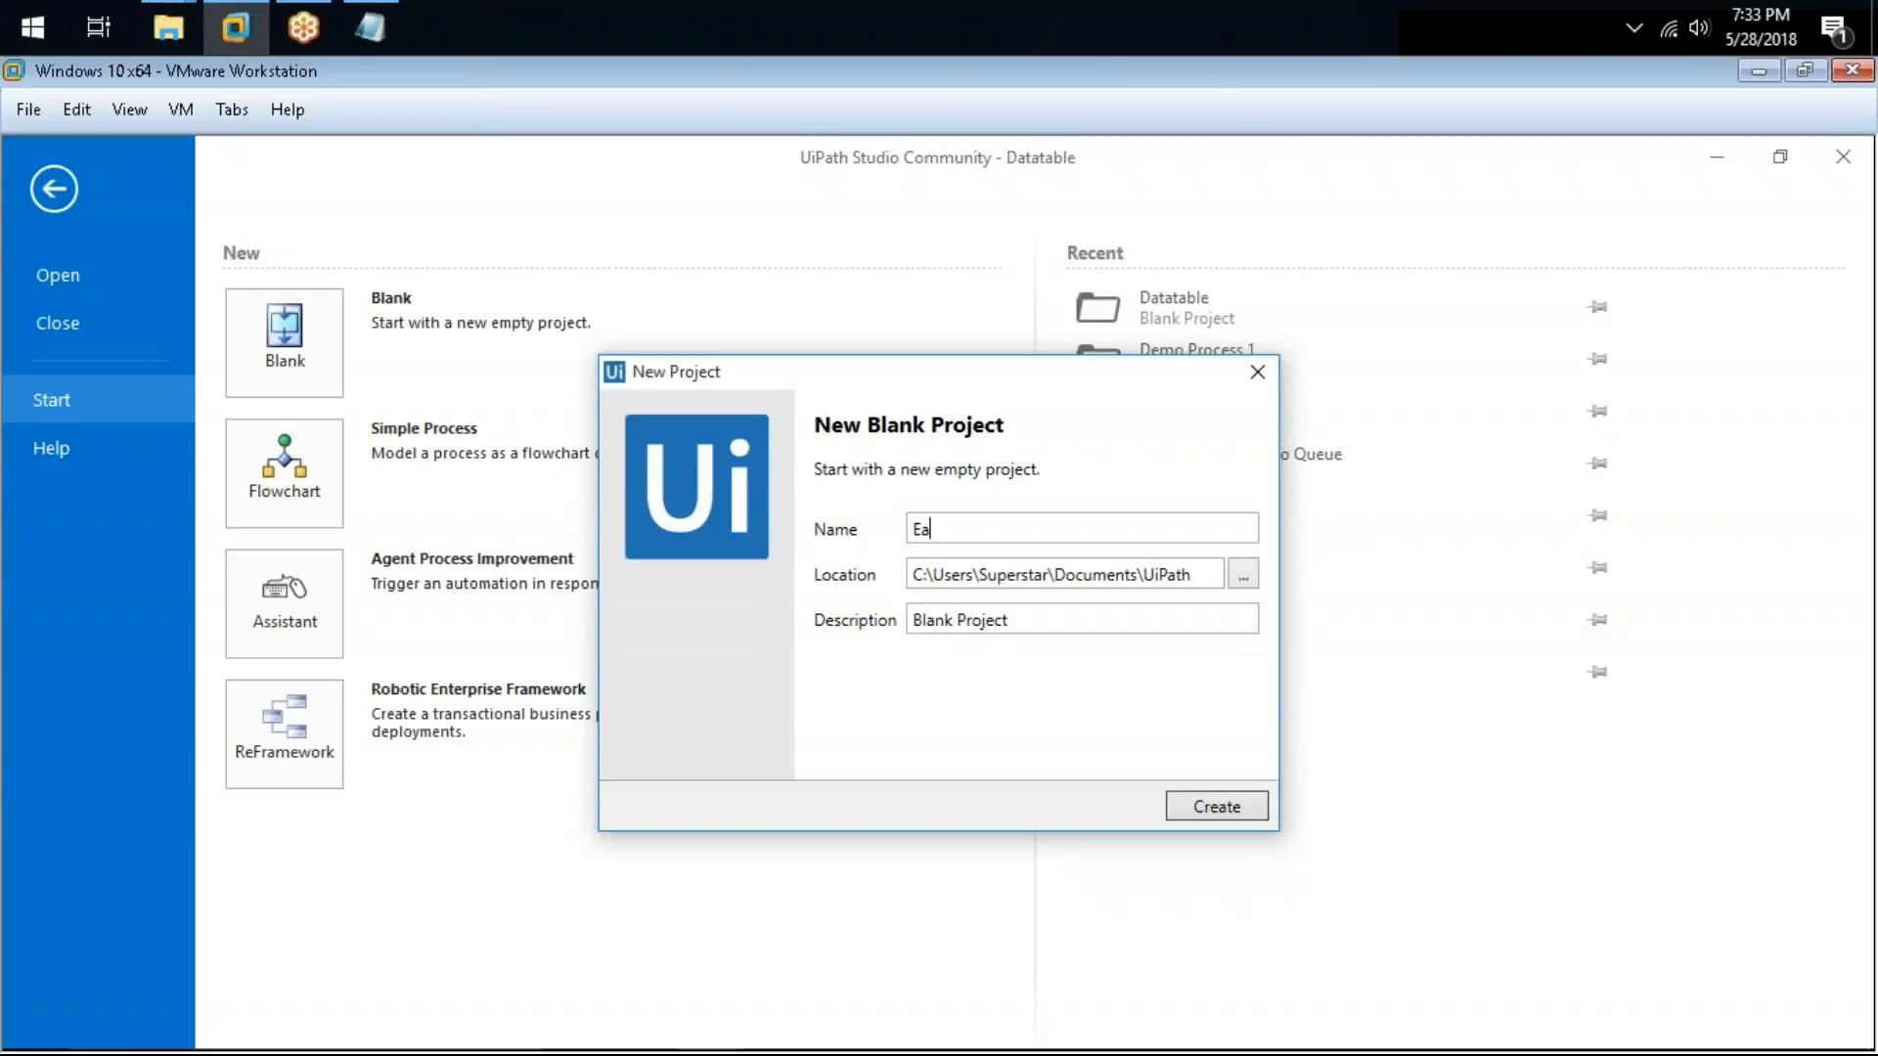
type("il Automation PArt")
key("BackSpace")
key("BackSpace")
key("BackSpace")
key("BackSpace")
type("Pro")
key("Return")
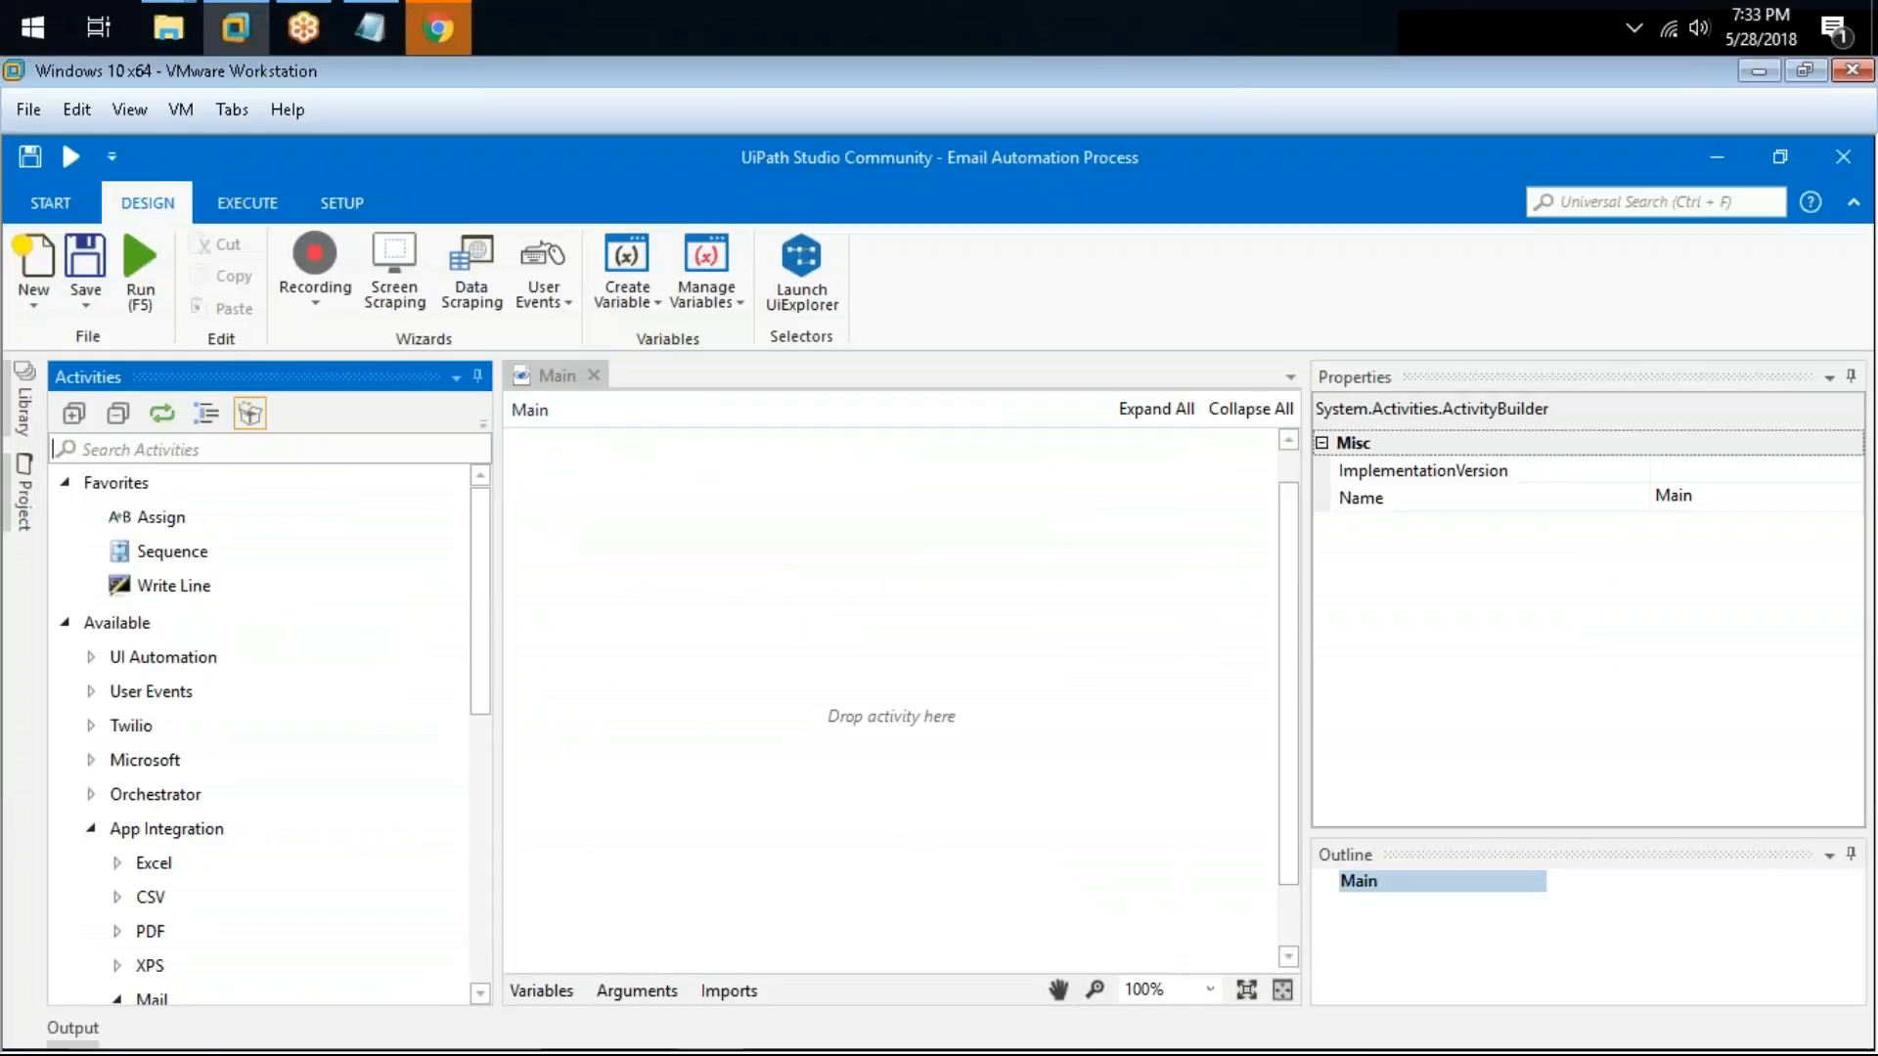
Step: Add a Flowchart activity to the Main workflow and widen the designer area
type("flowchart")
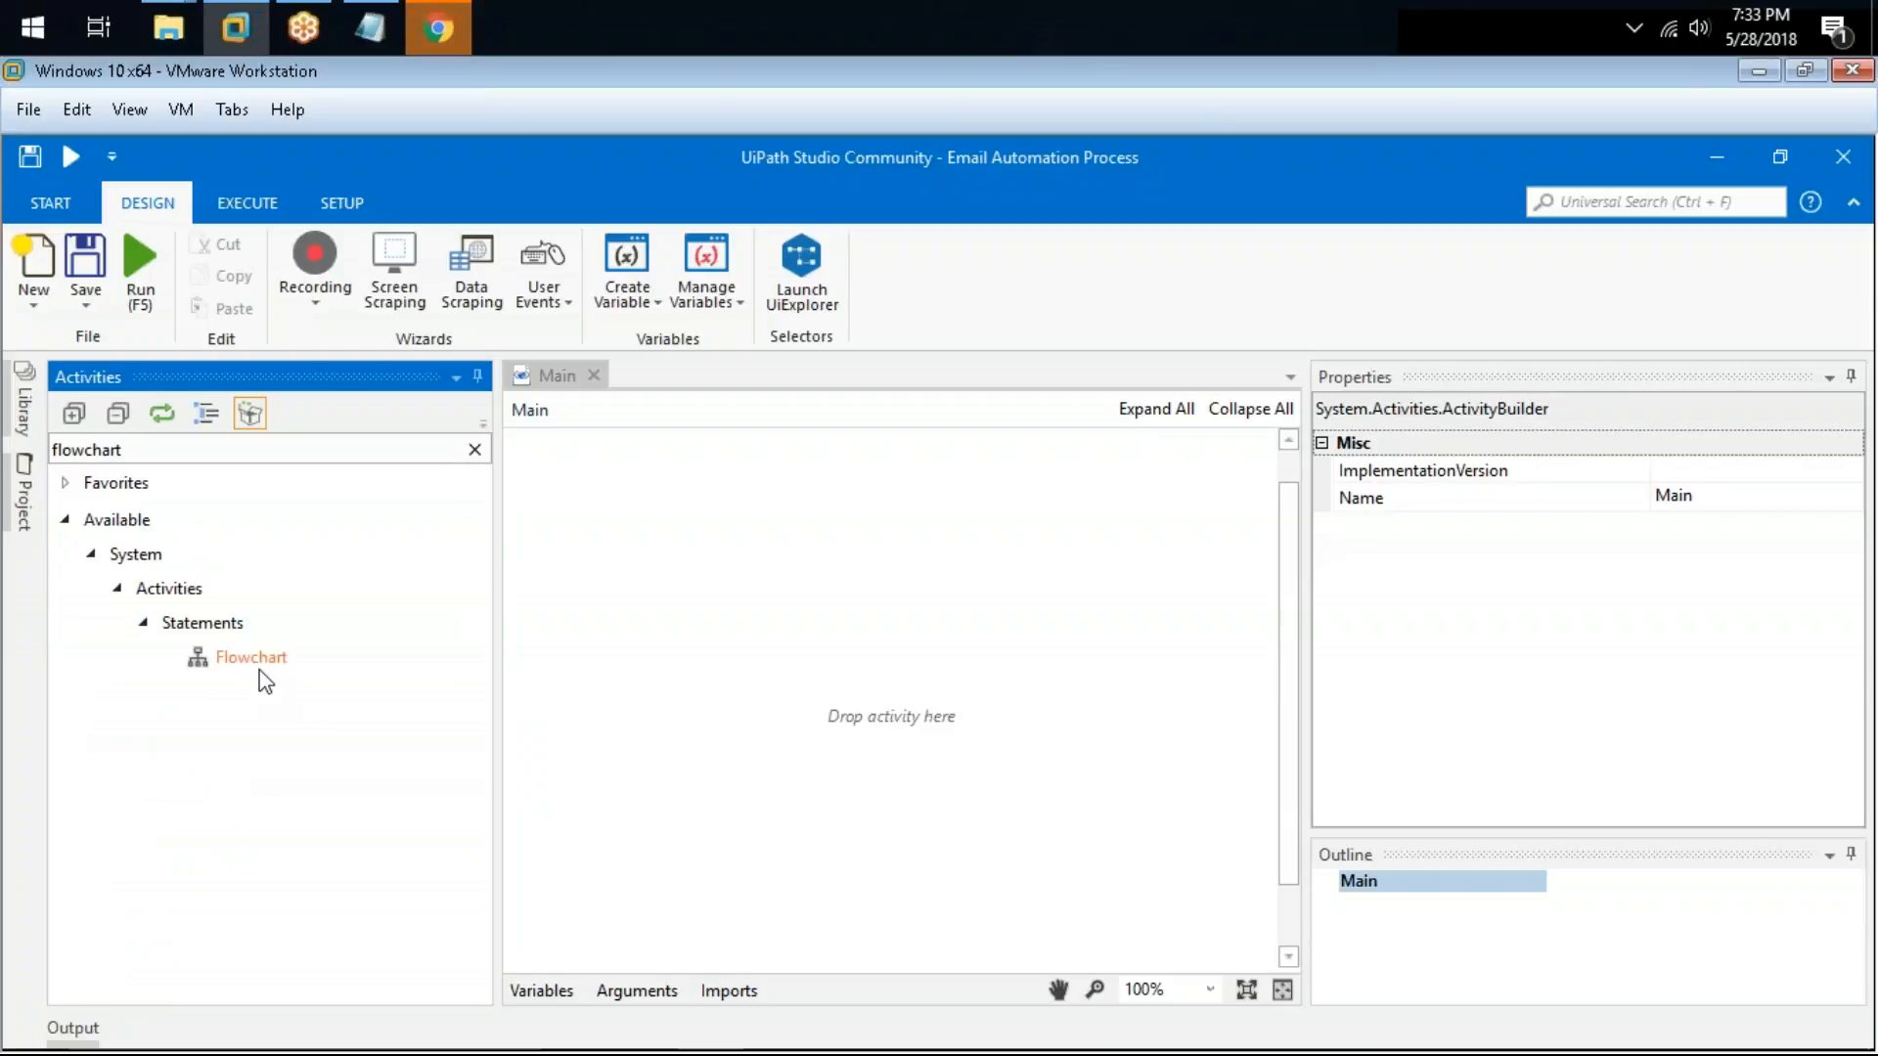
left_click_drag(257, 660, 880, 657)
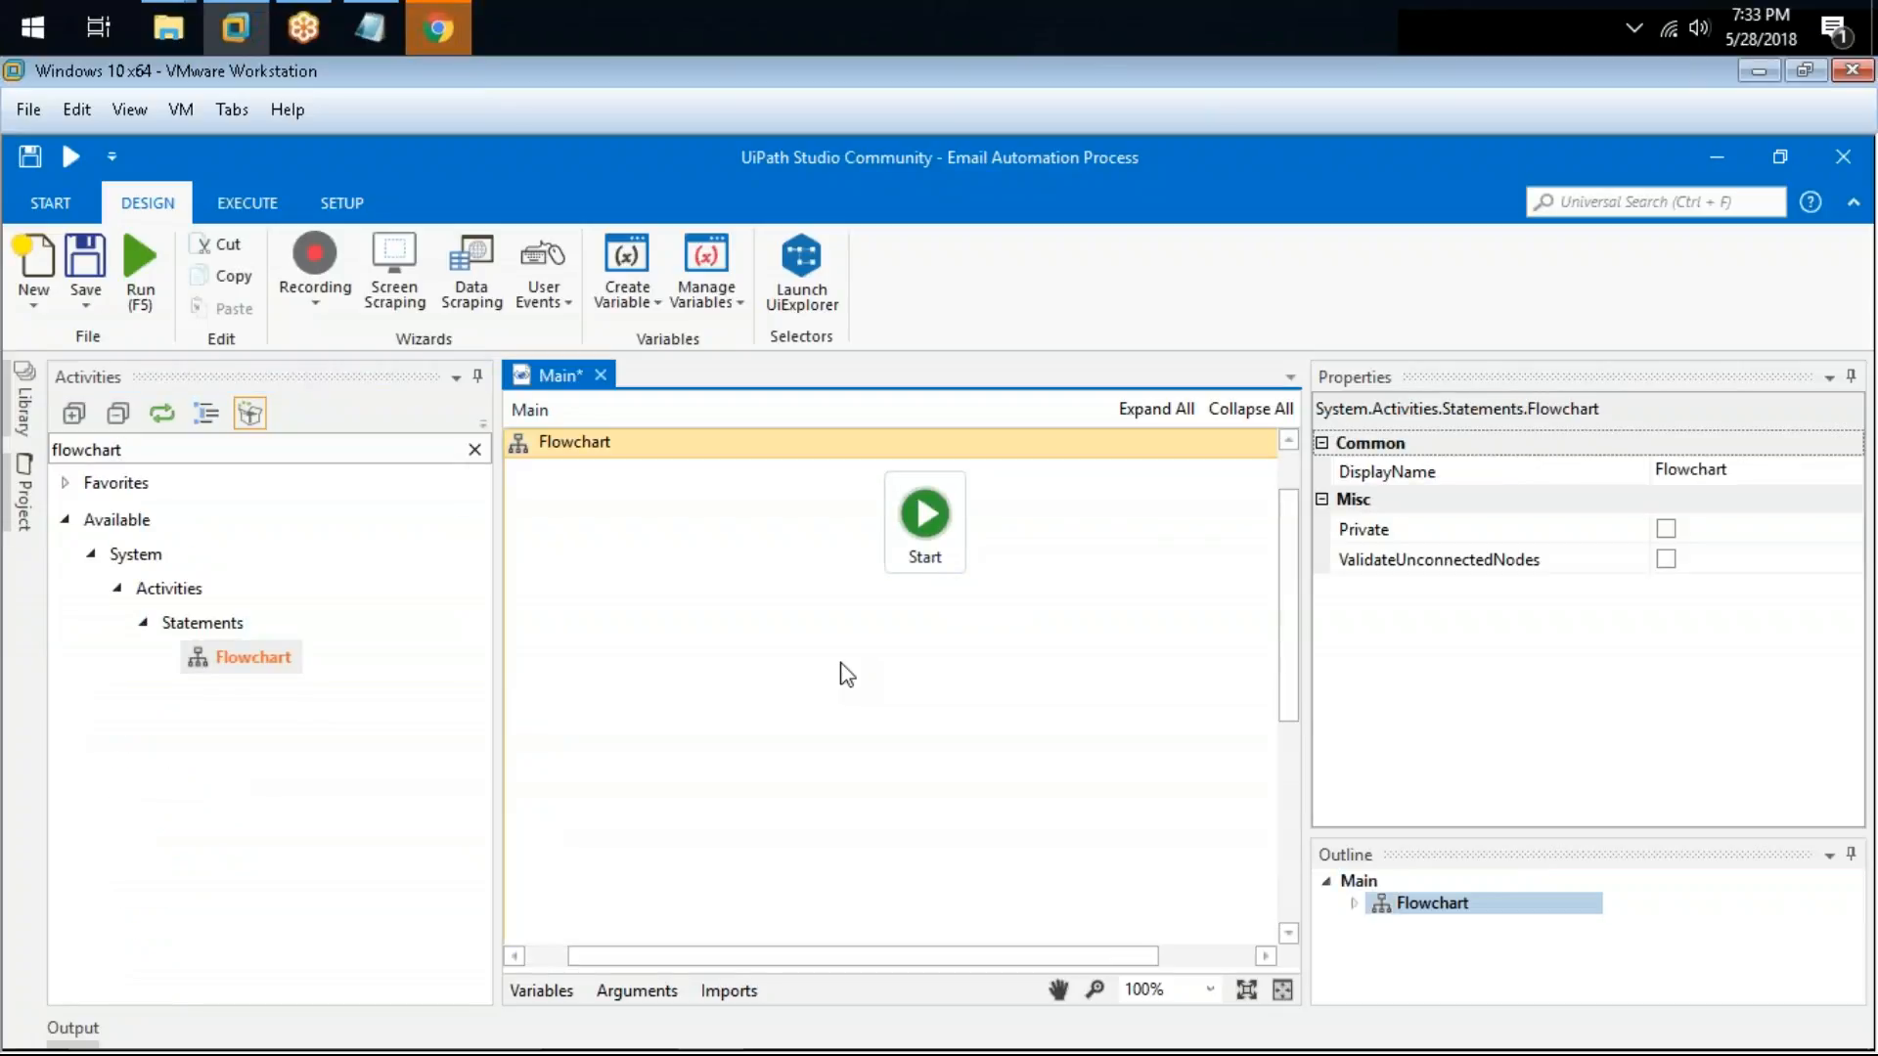
left_click(476, 451)
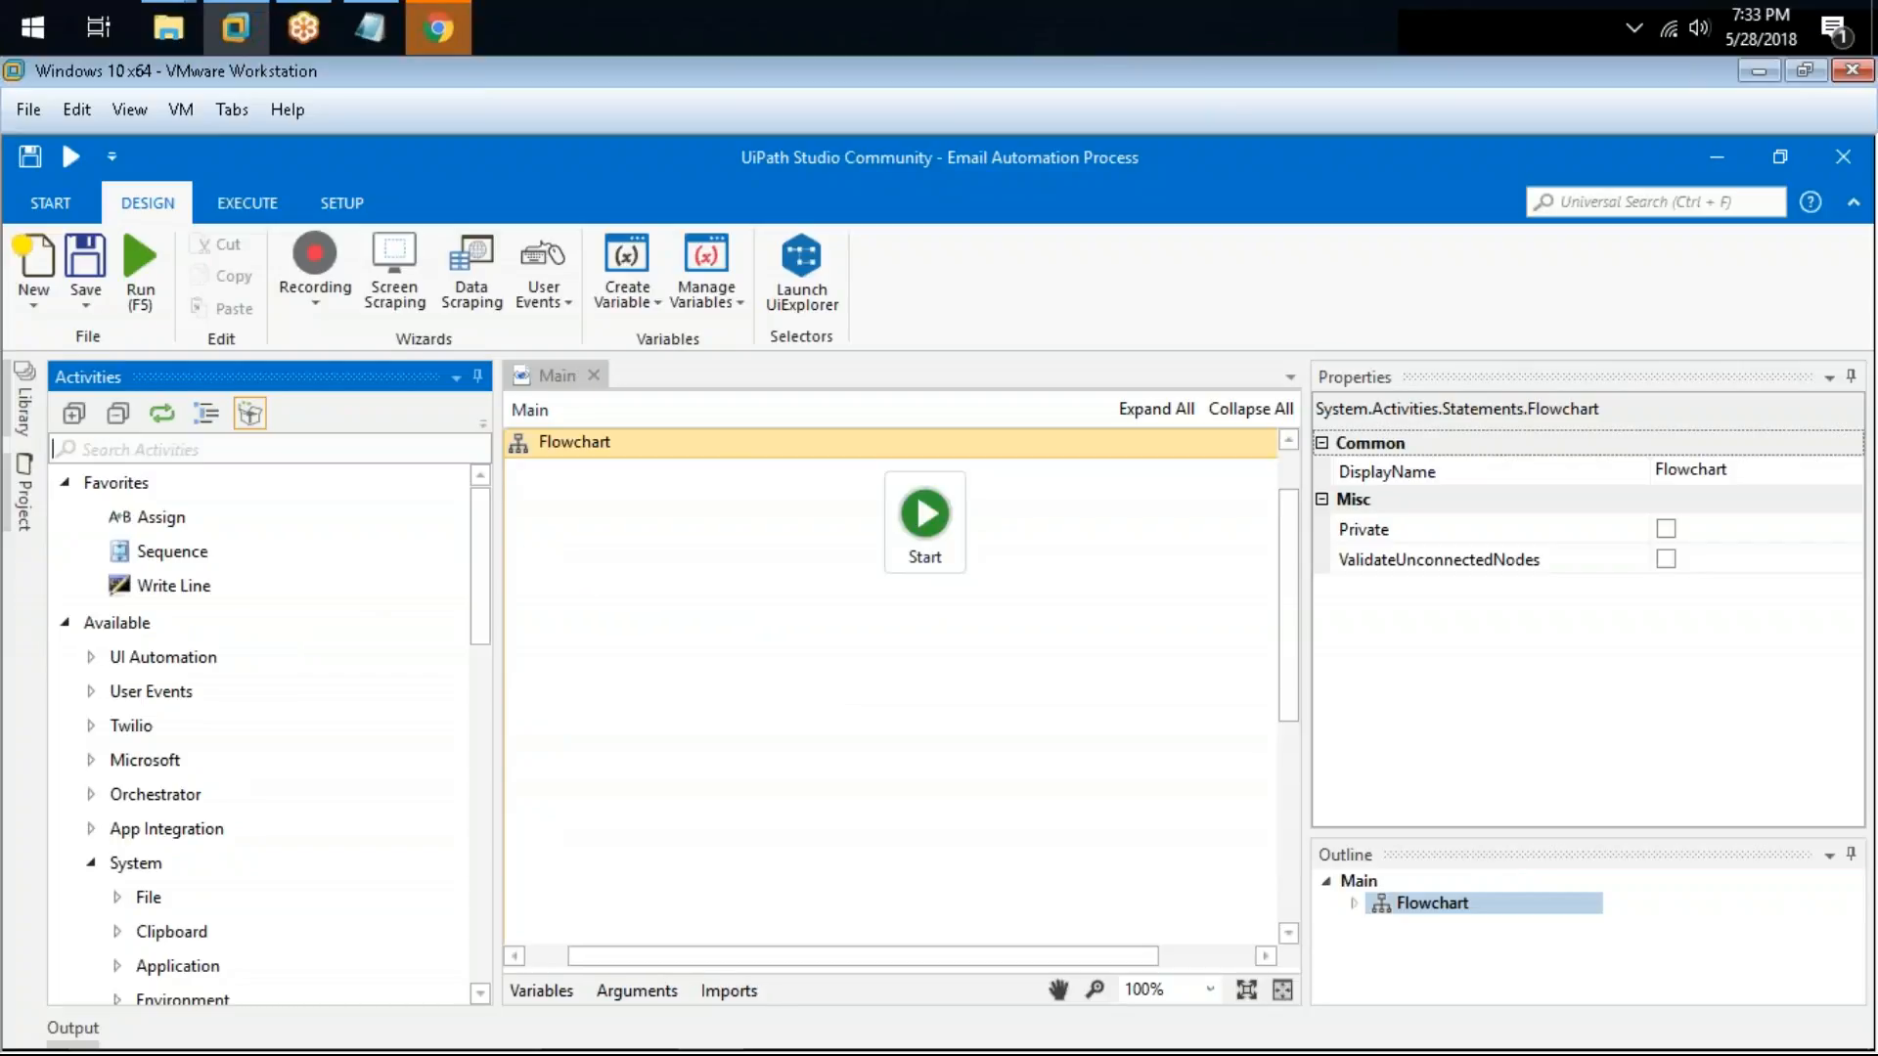
left_click_drag(496, 533, 384, 533)
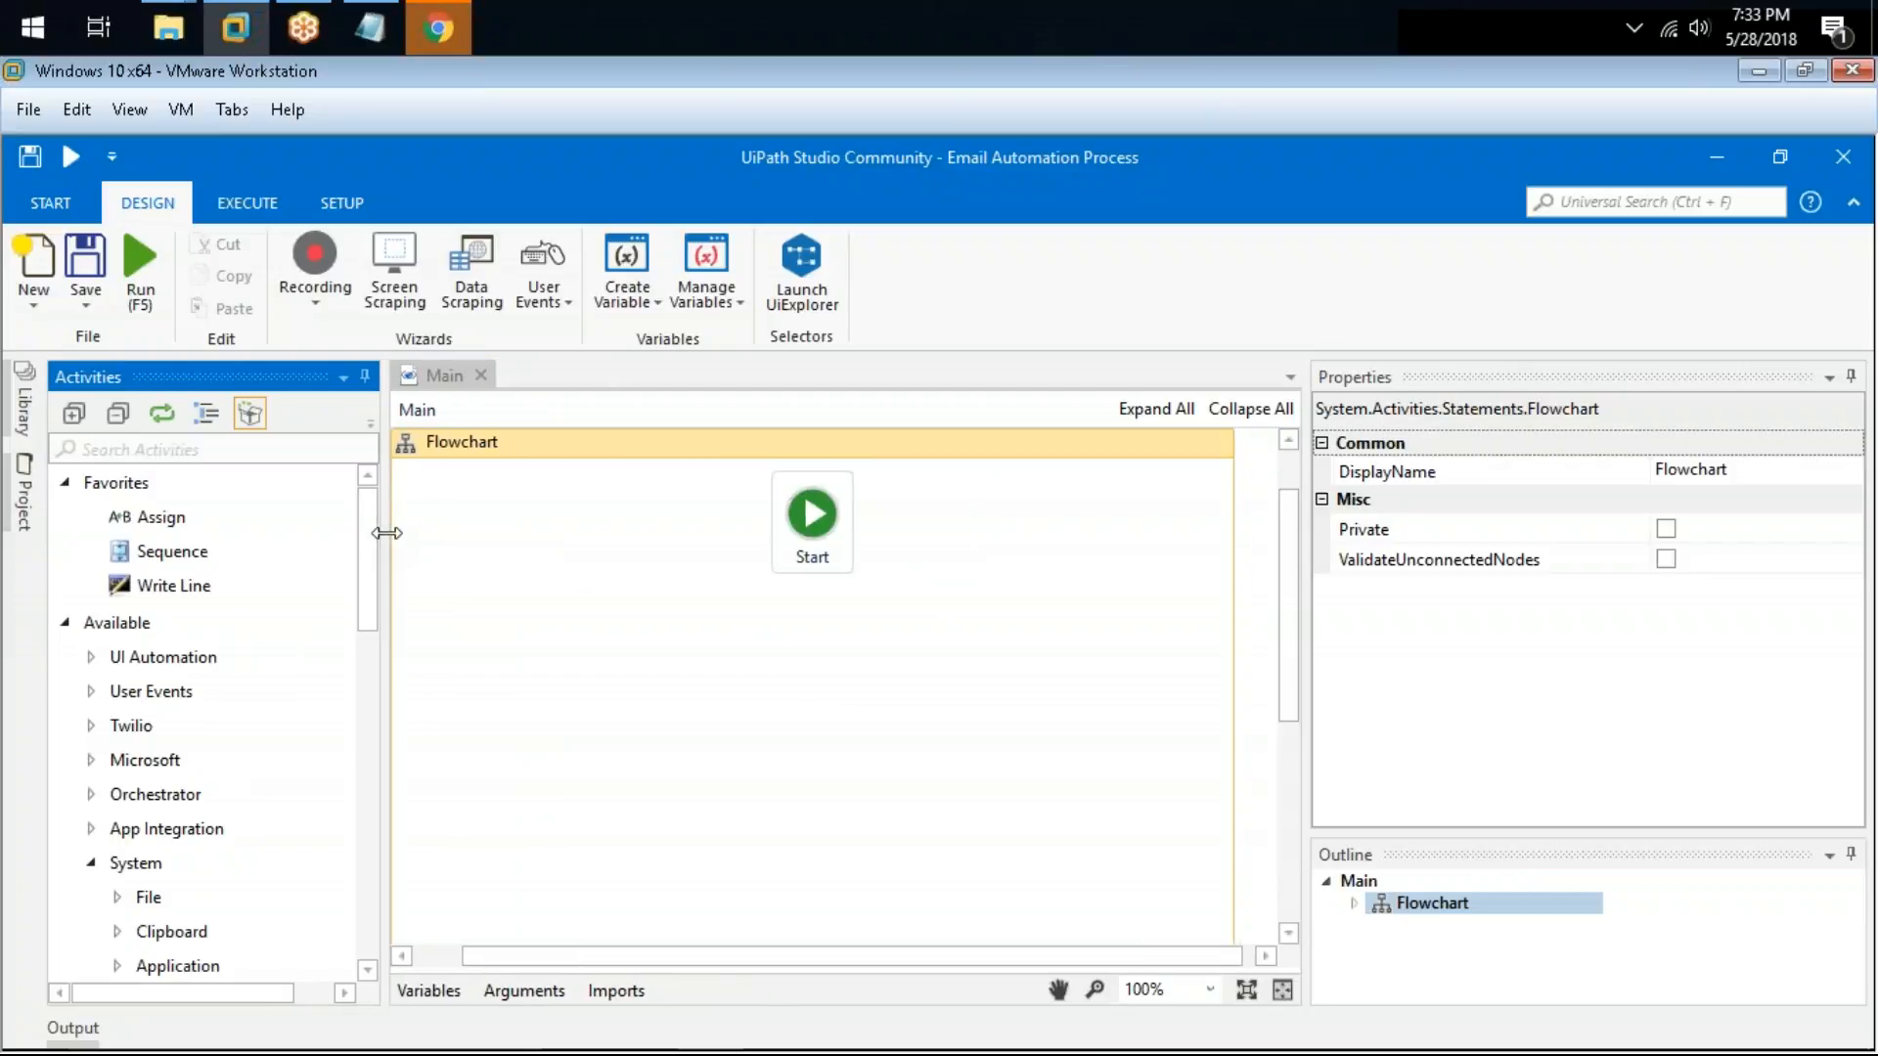
left_click(314, 278)
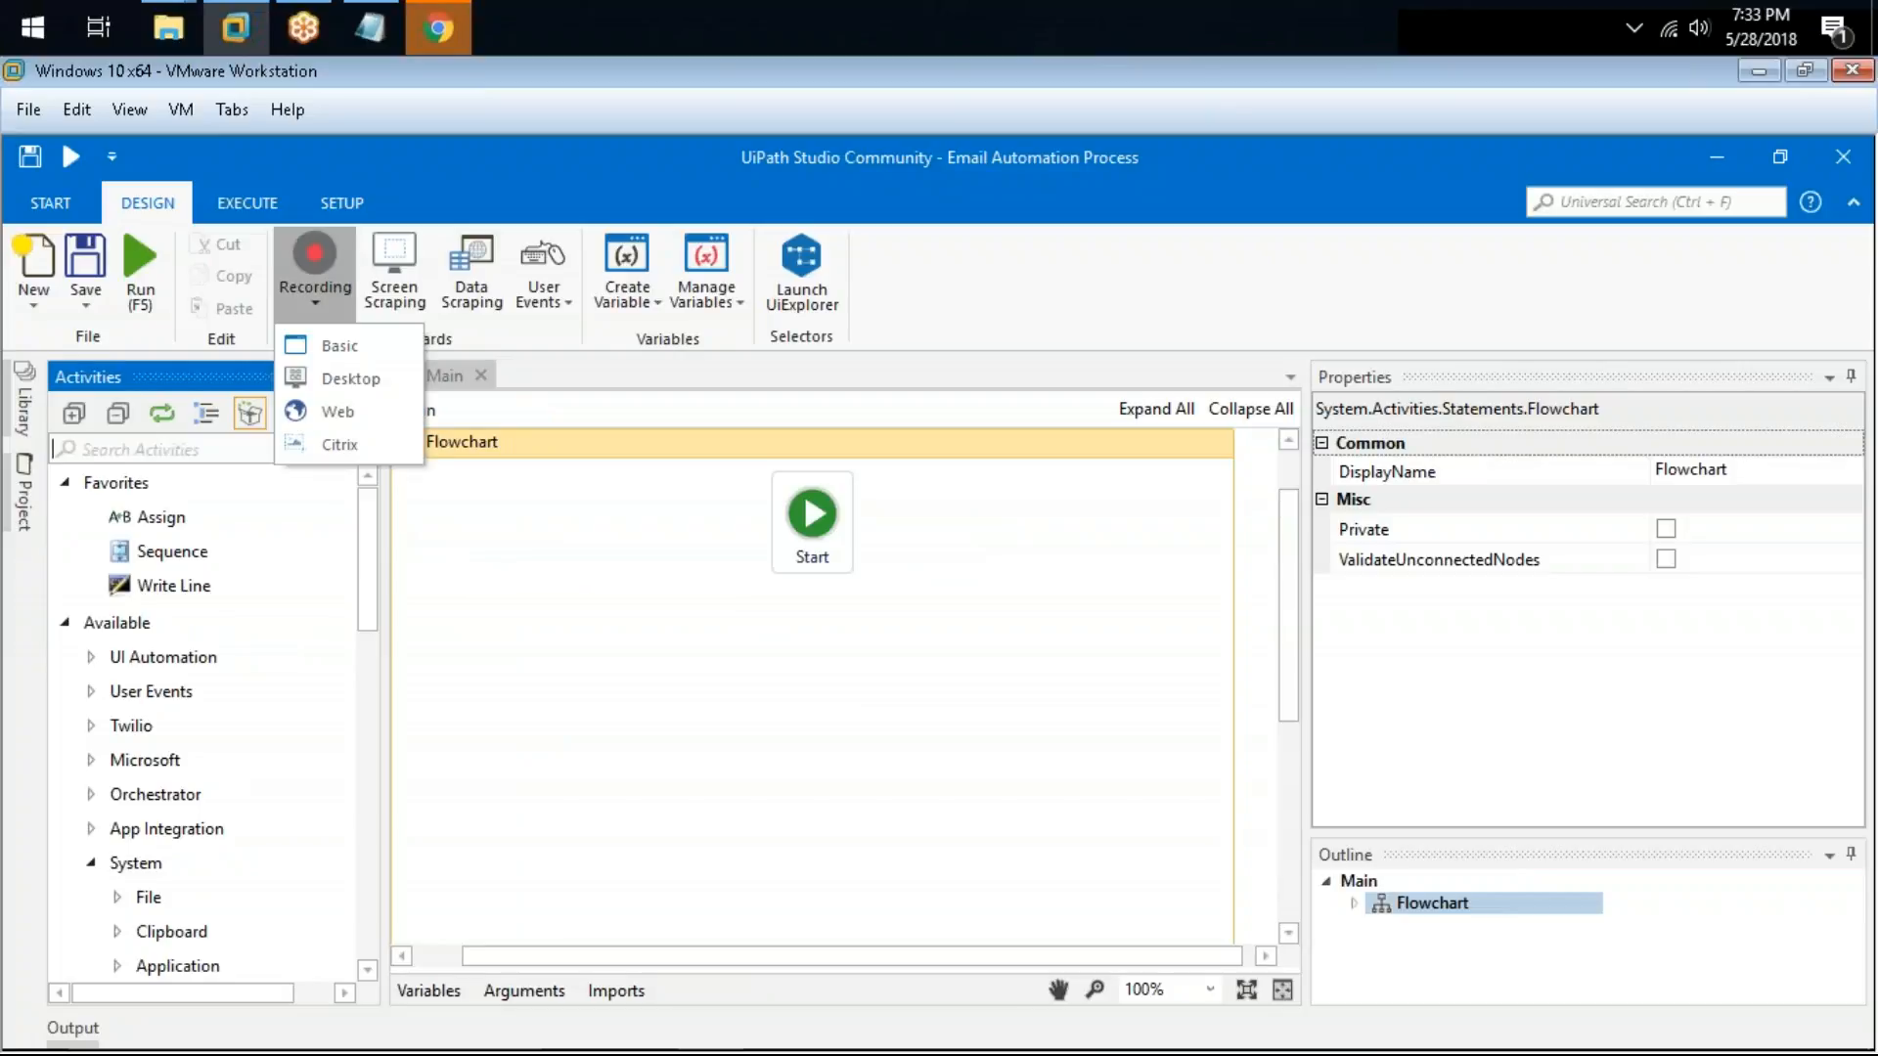
left_click(430, 44)
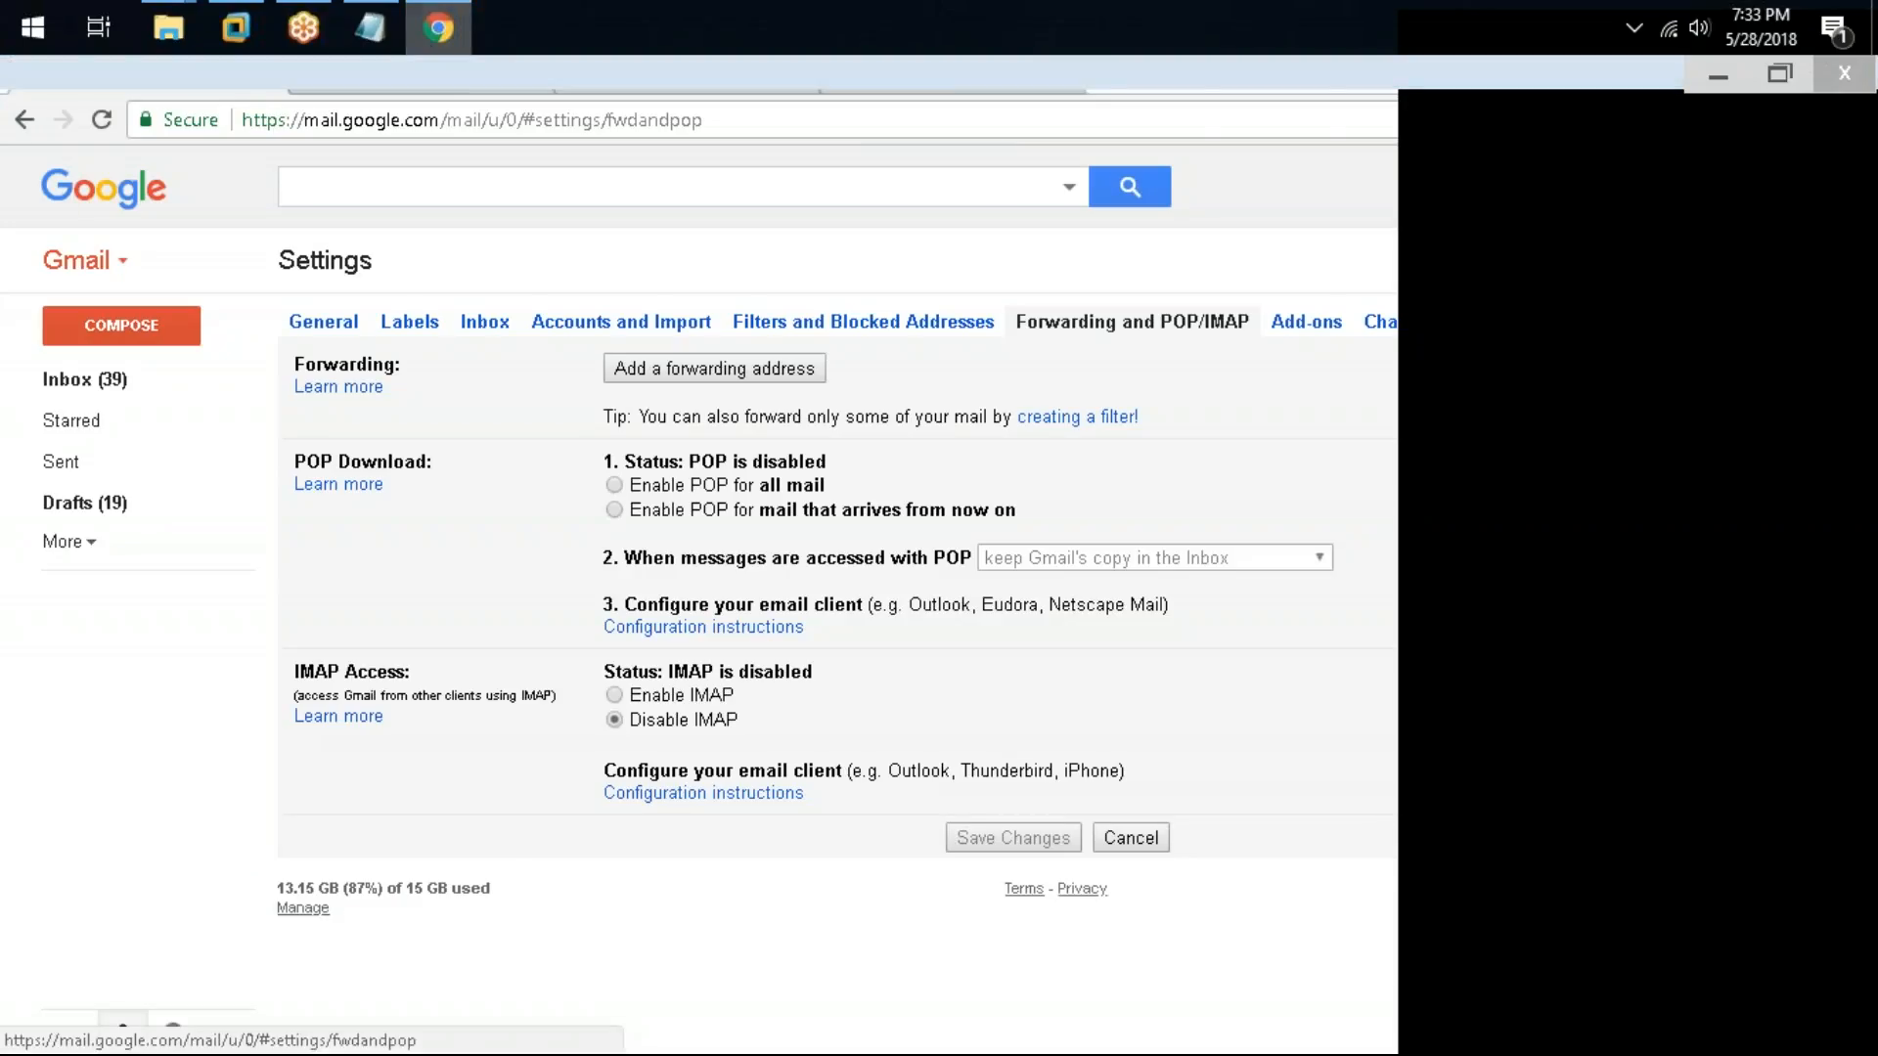
left_click(421, 79)
left_click(688, 80)
left_click(952, 79)
left_click(689, 82)
left_click(450, 81)
left_click(436, 44)
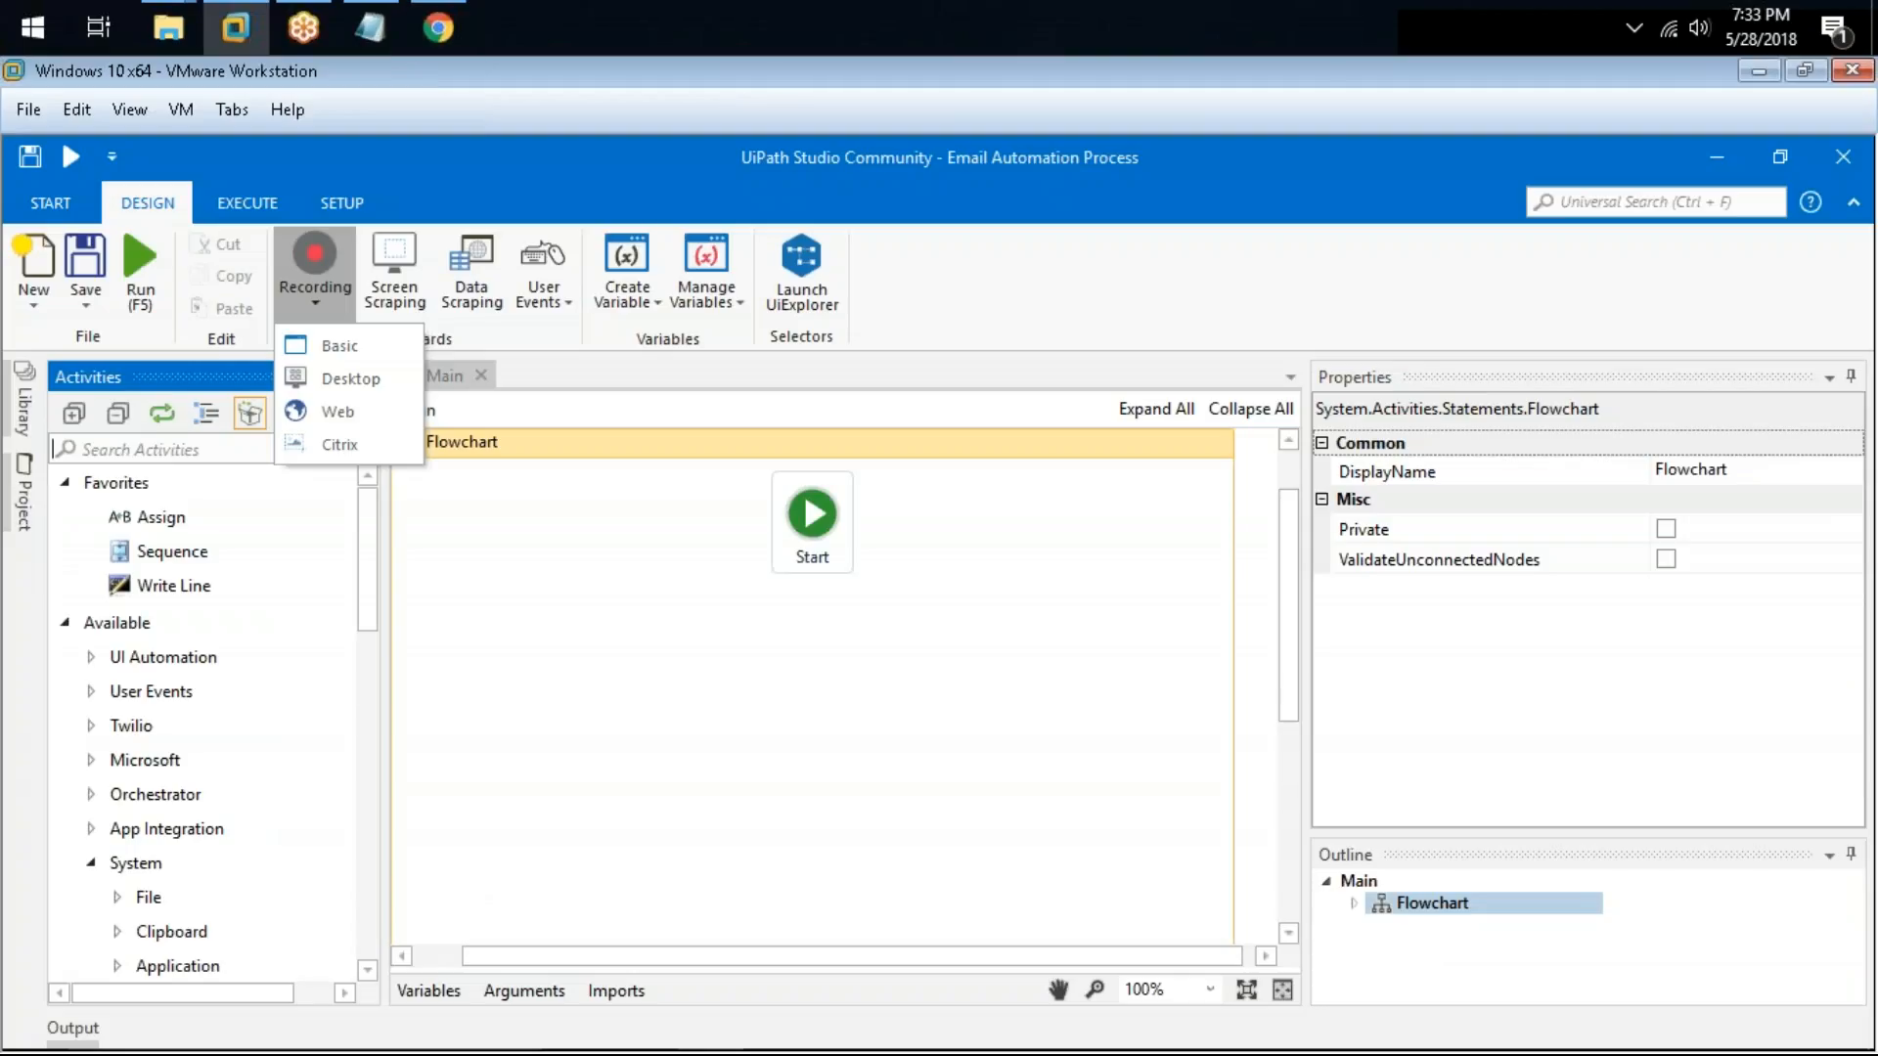
left_click(333, 552)
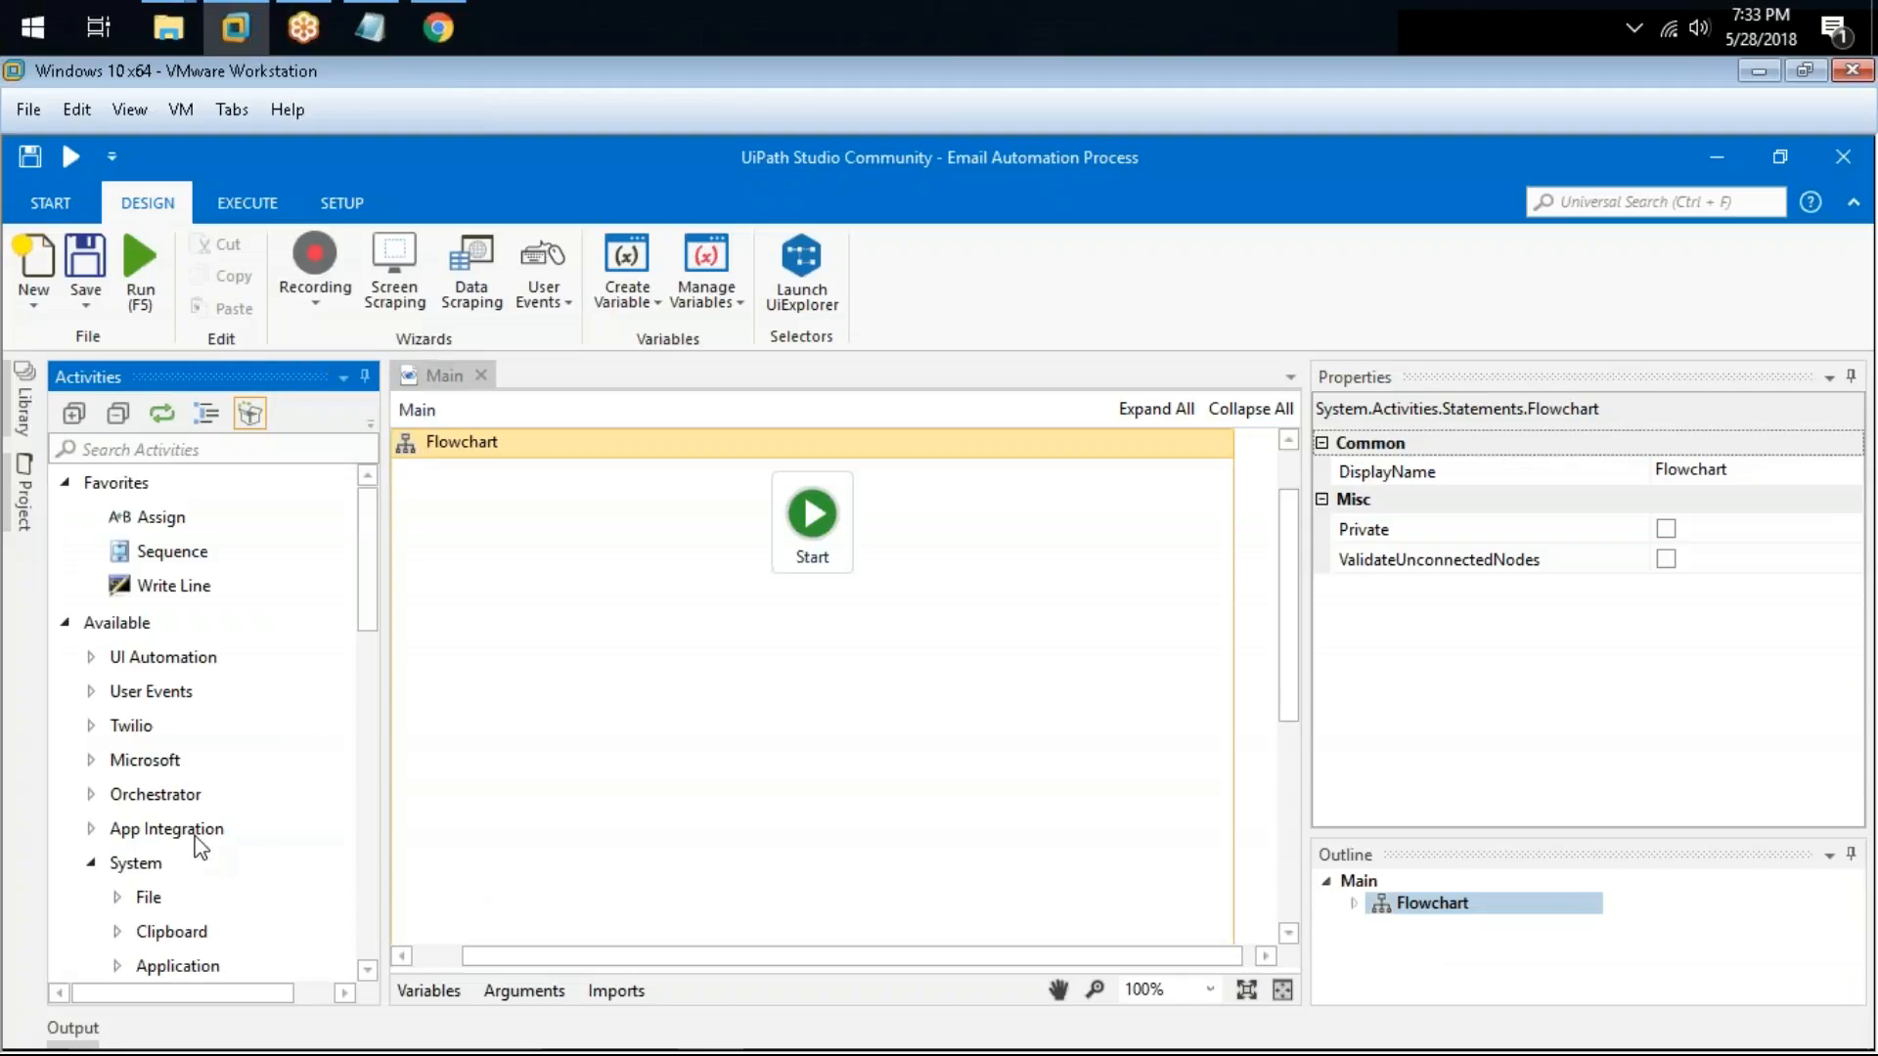
Step: Browse the Mail and Web activities under App Integration in the Activities panel
scroll(191, 834, "down", 1)
double_click(181, 704)
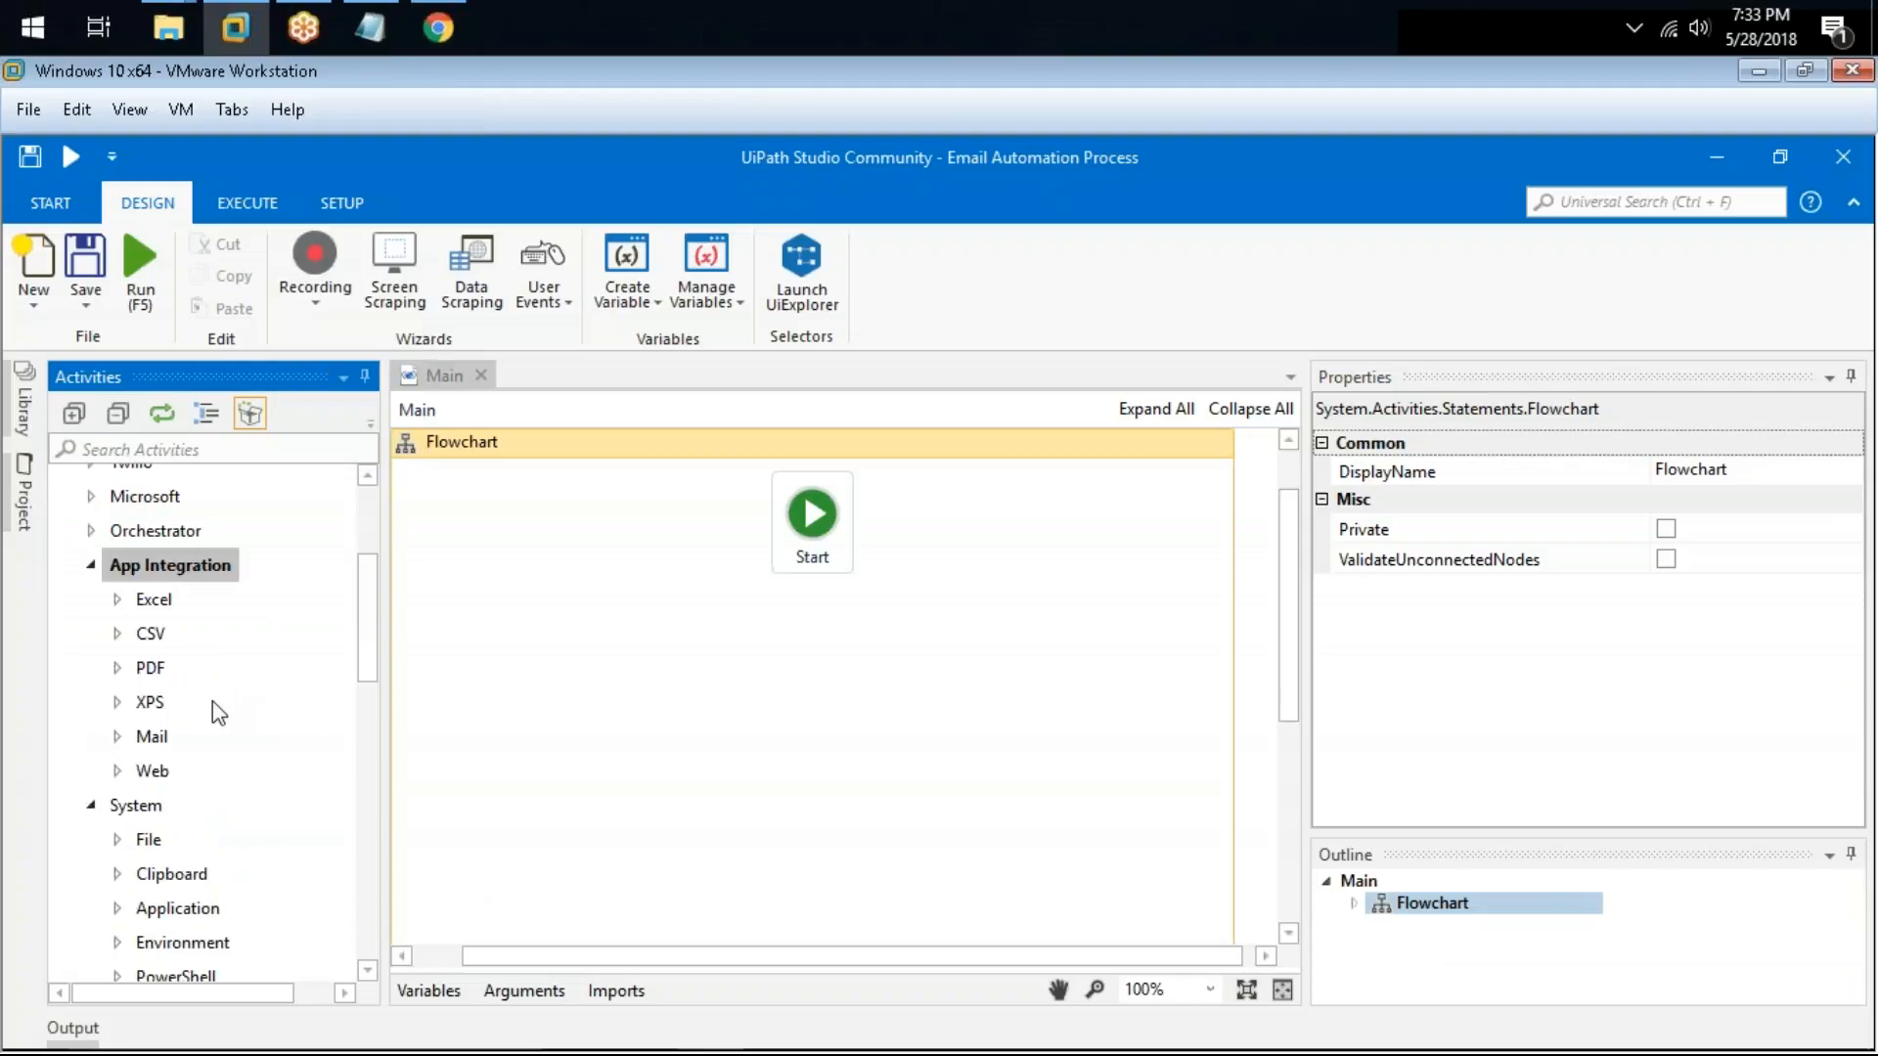
scroll(214, 701, "down", 1)
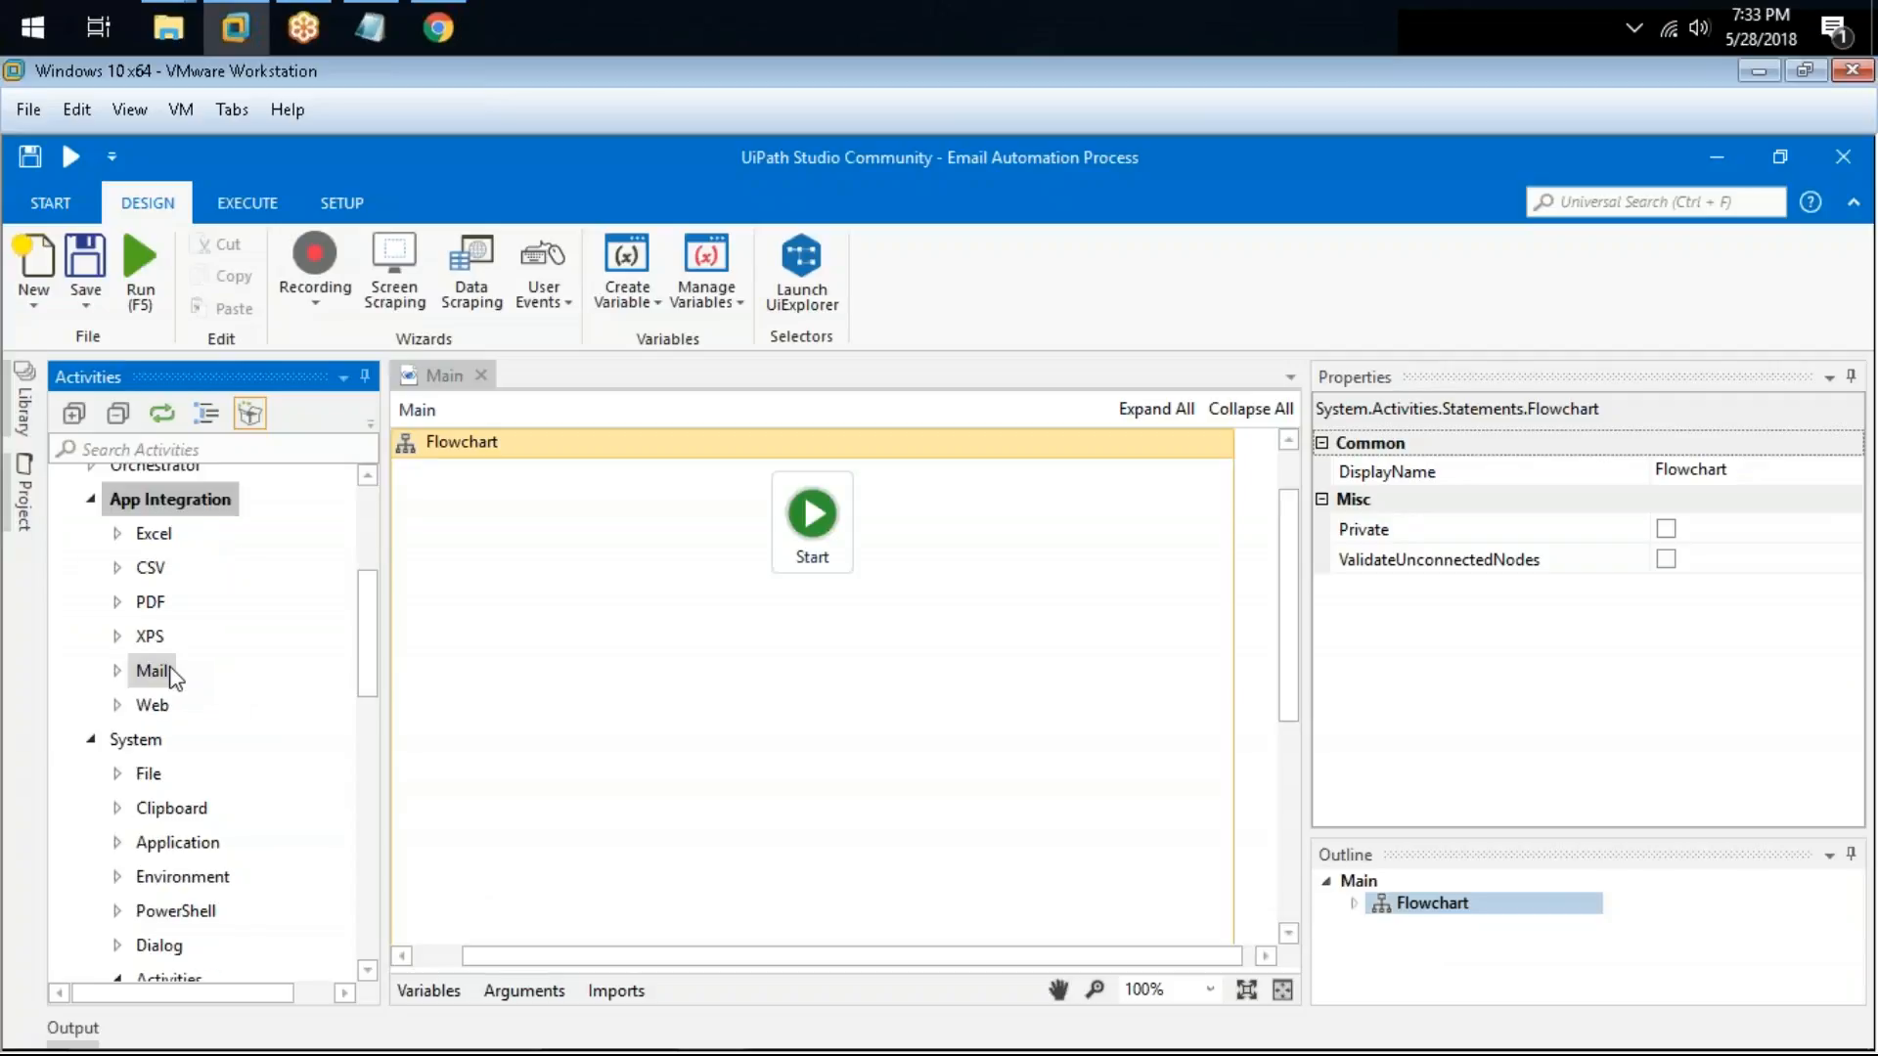
double_click(170, 670)
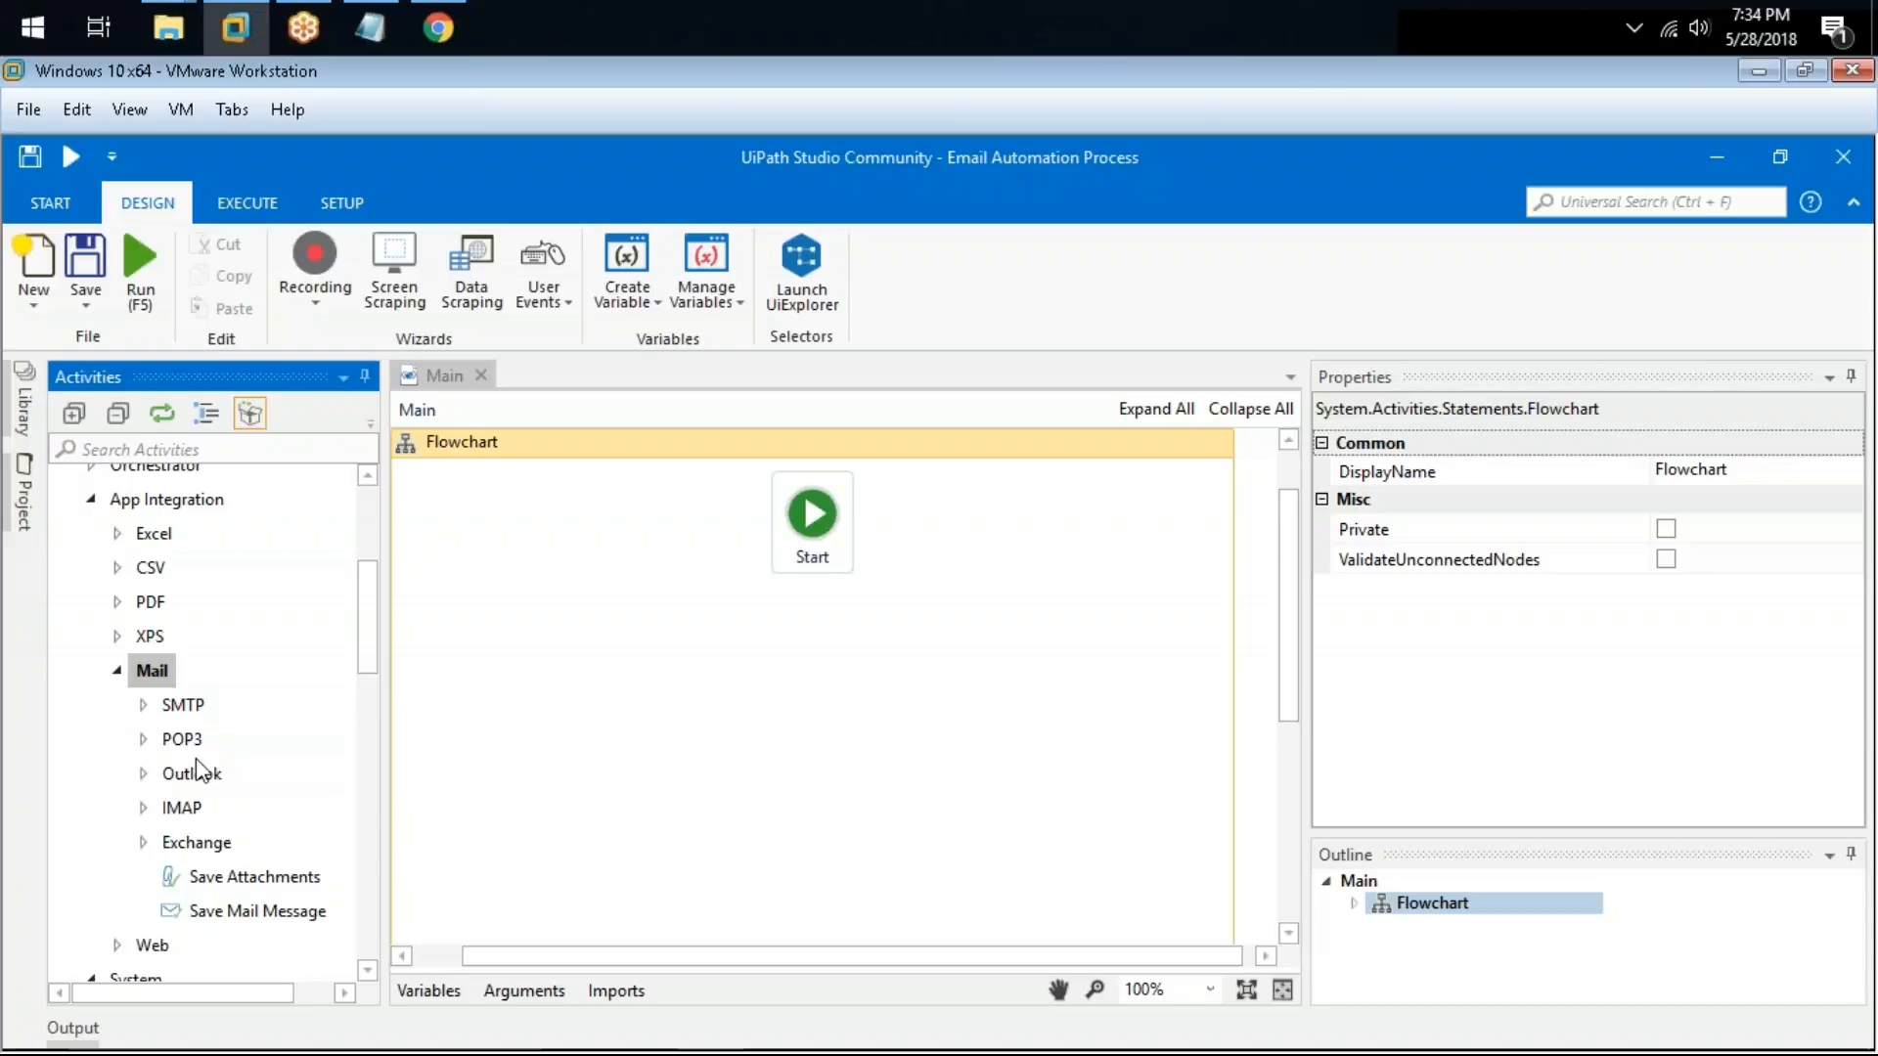
scroll(231, 739, "down", 1)
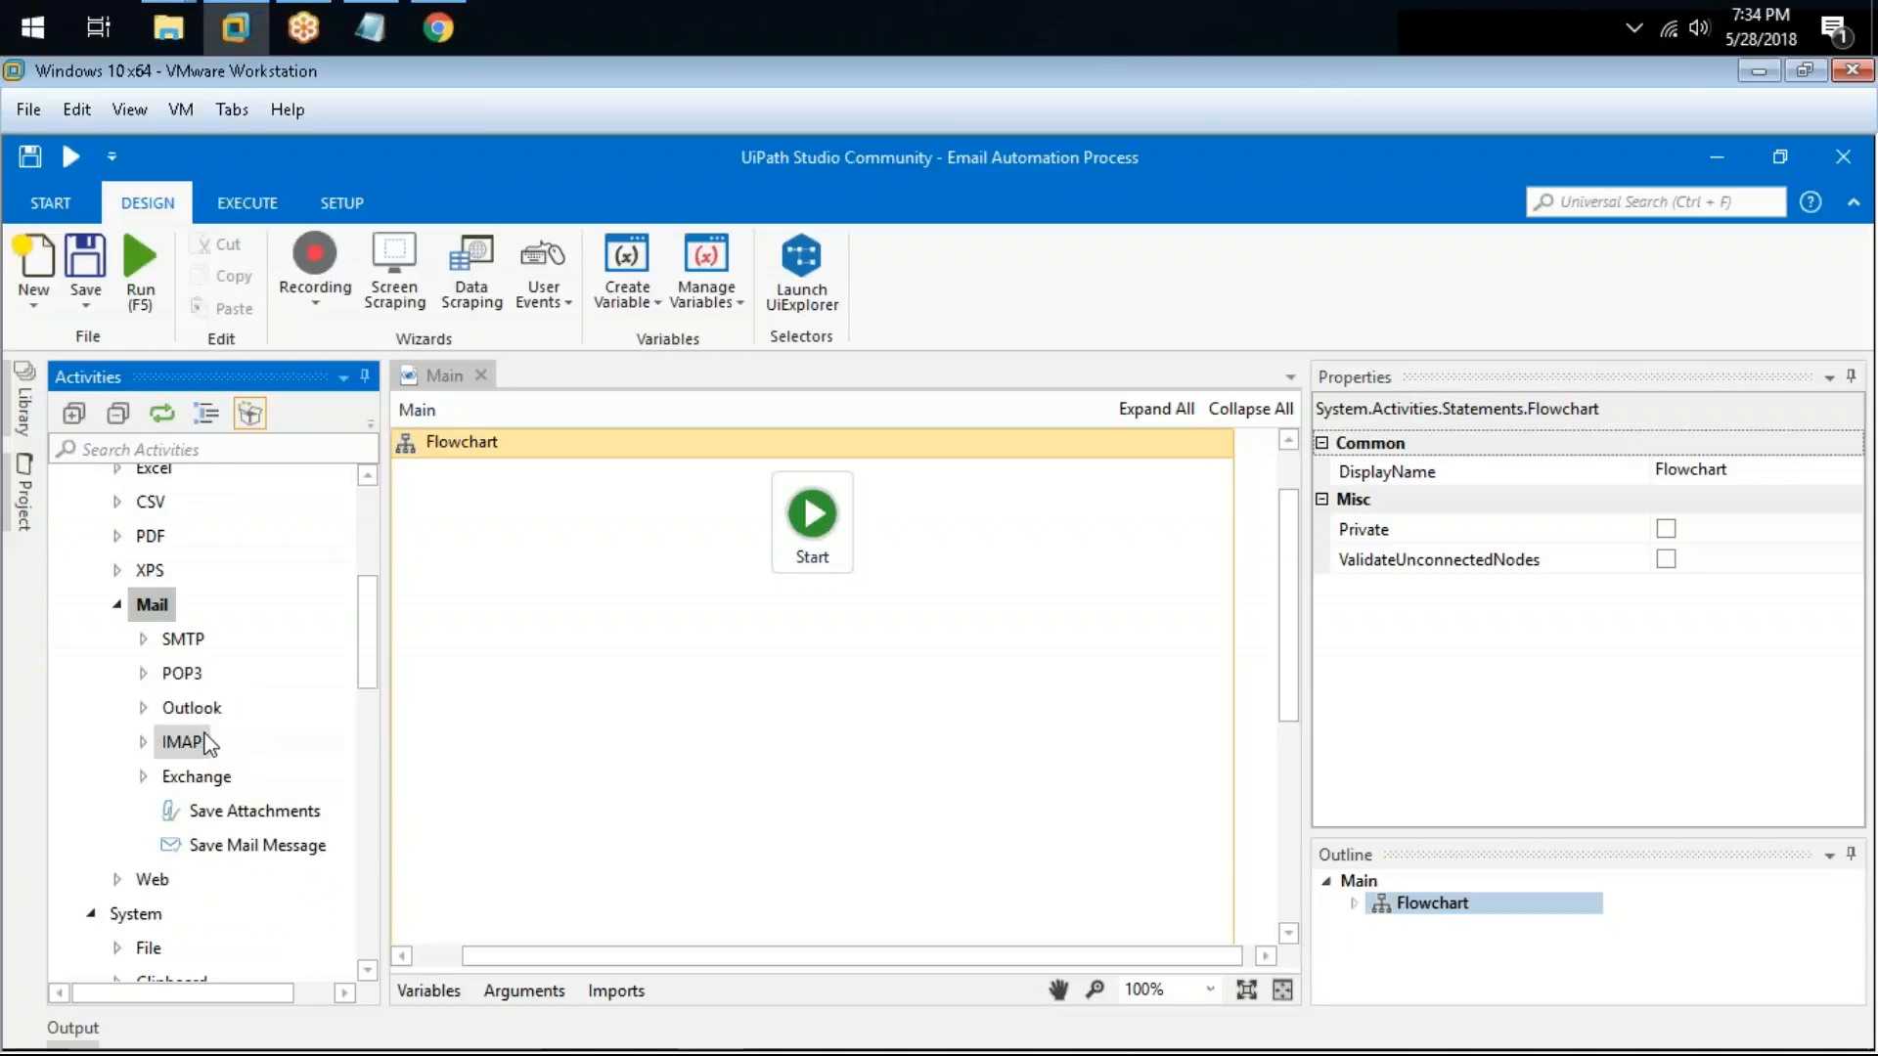
left_click(117, 880)
scroll(195, 866, "down", 4)
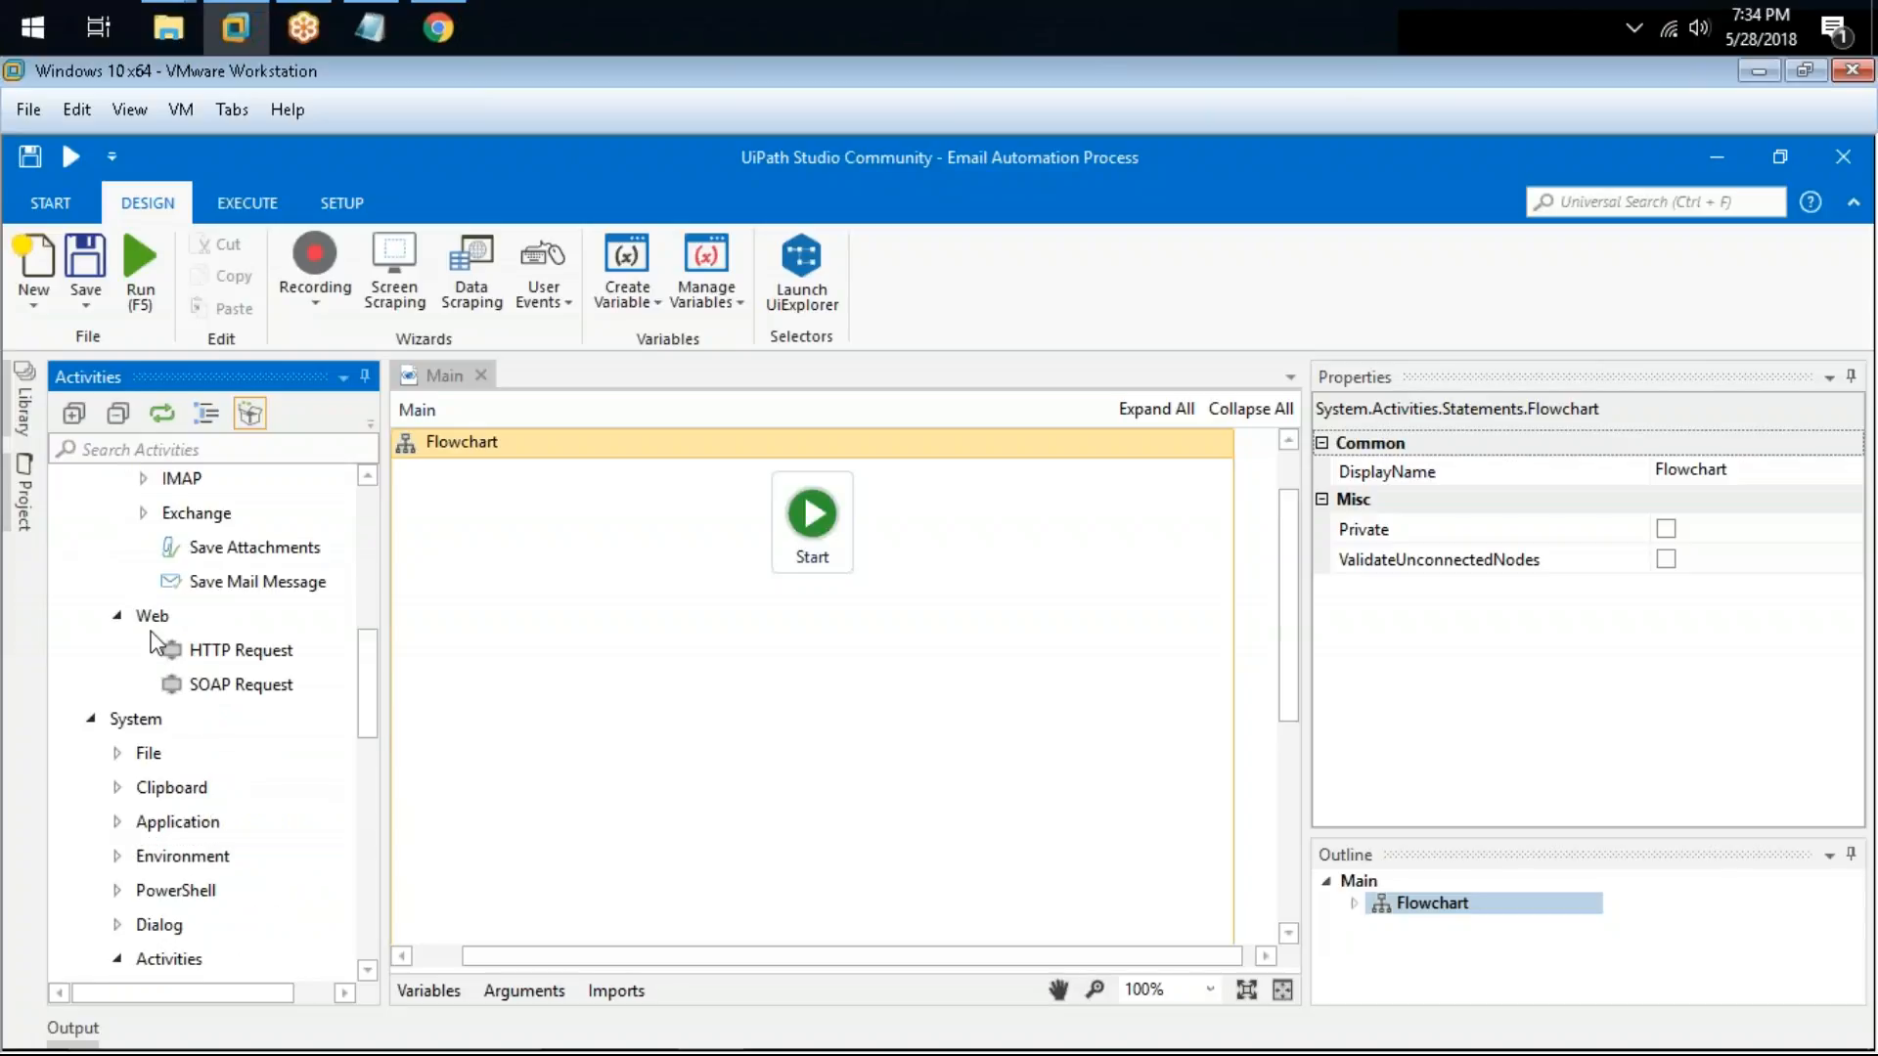
left_click(117, 616)
scroll(264, 724, "up", 3)
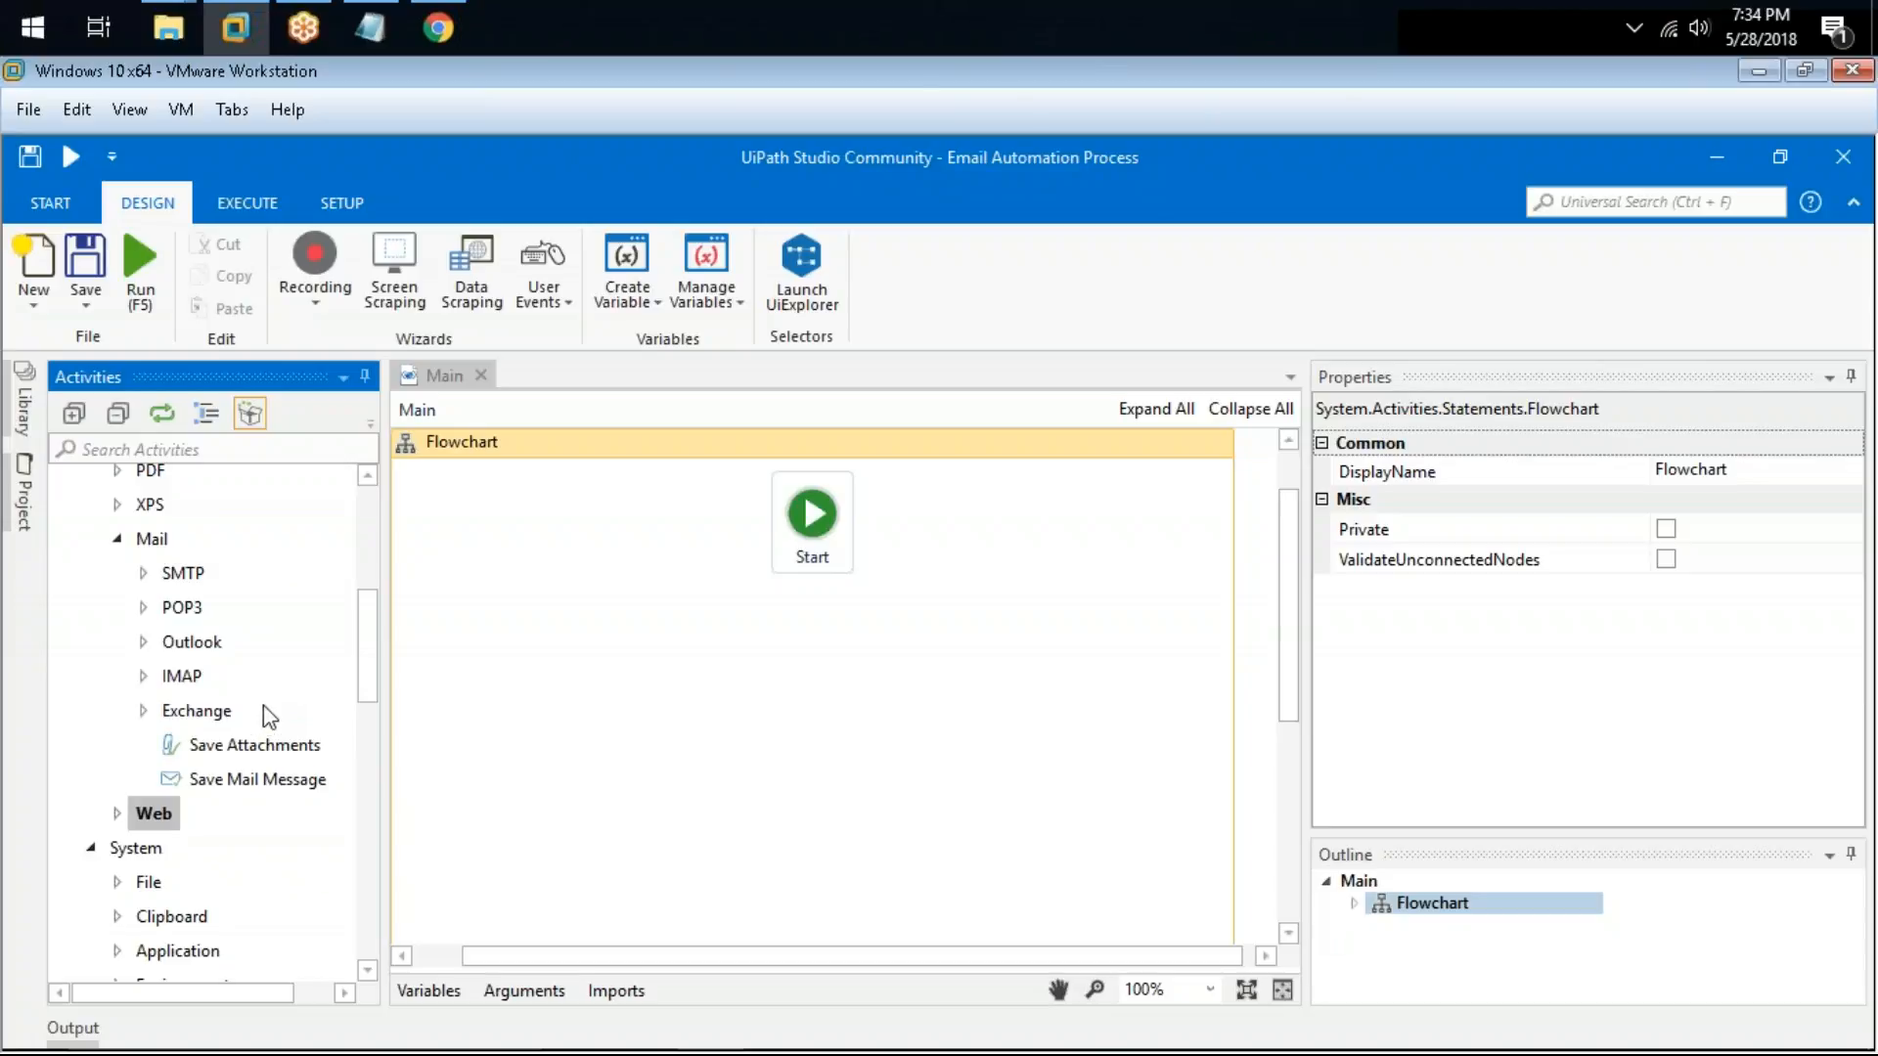
left_click_drag(692, 955, 671, 954)
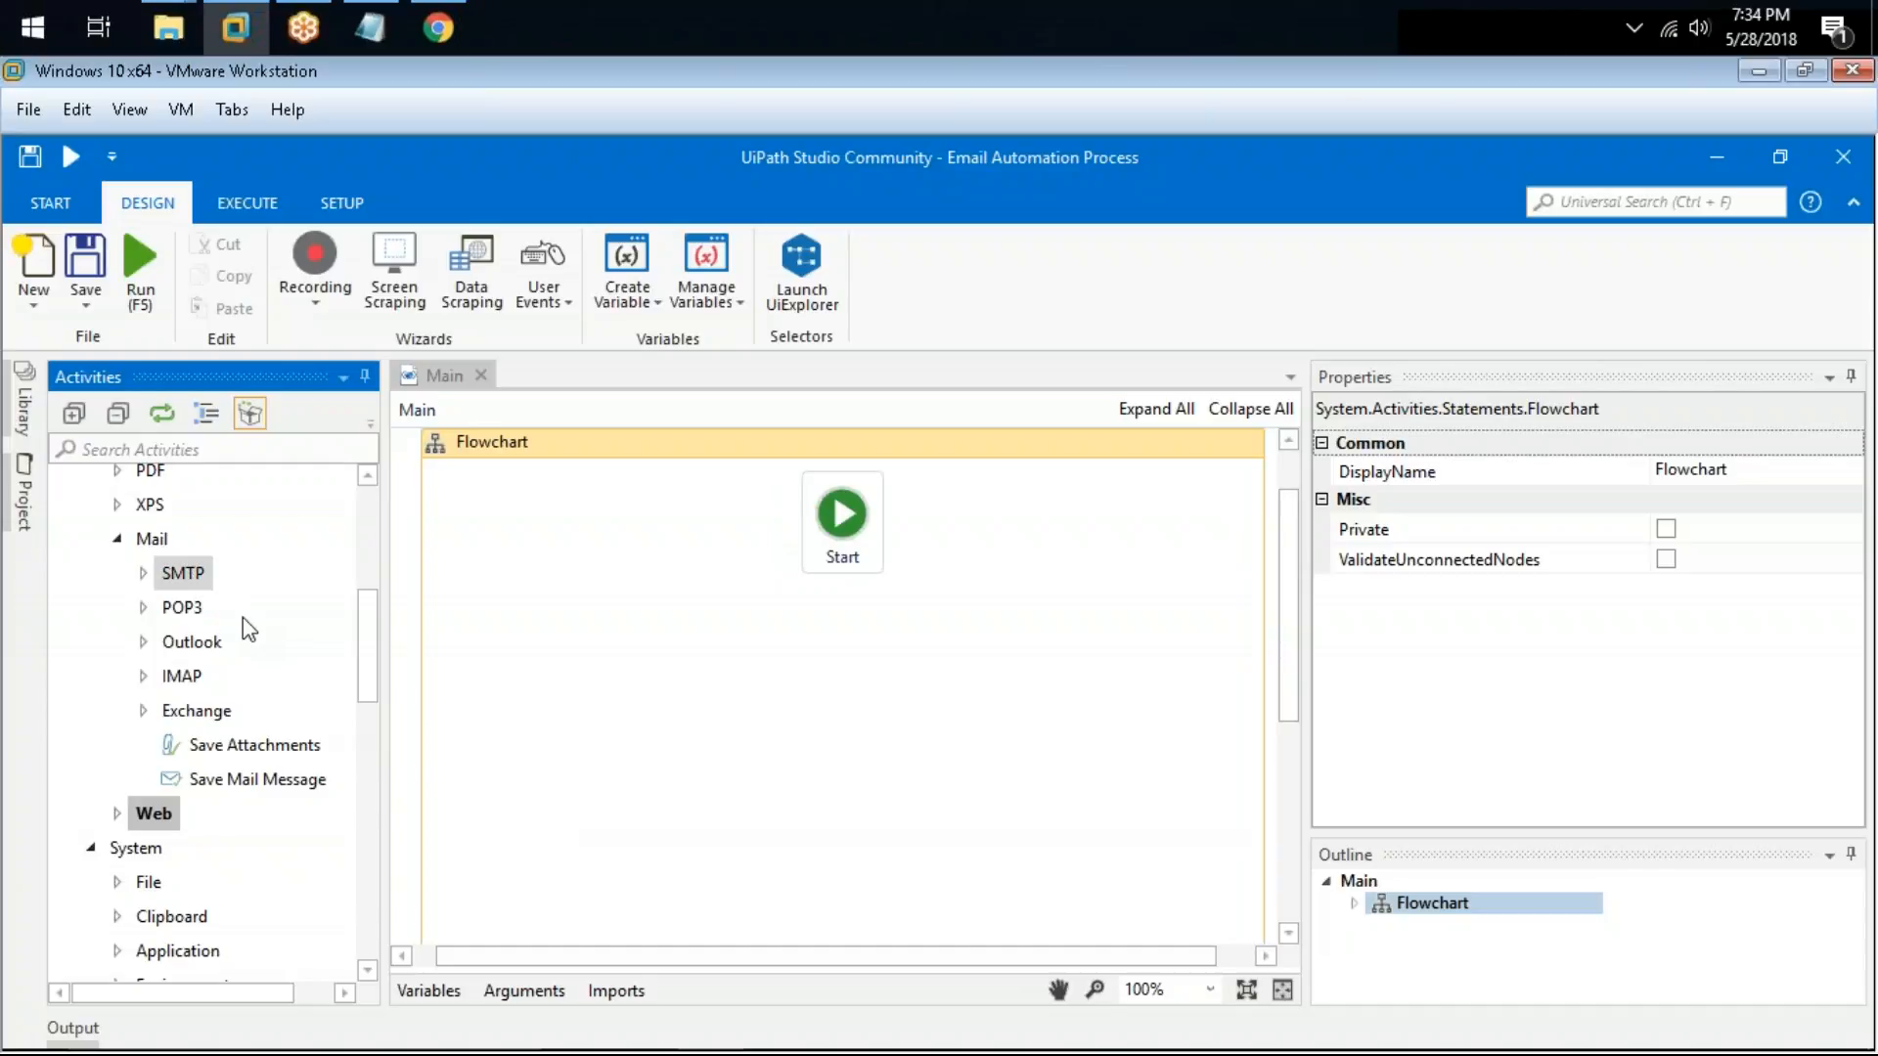
Step: Switch to Notepad and add a dashed separator line below the "1) SMTP Protocol" heading
left_click(369, 26)
left_click_drag(725, 139, 1067, 151)
key("Return")
key("Return")
type("-")
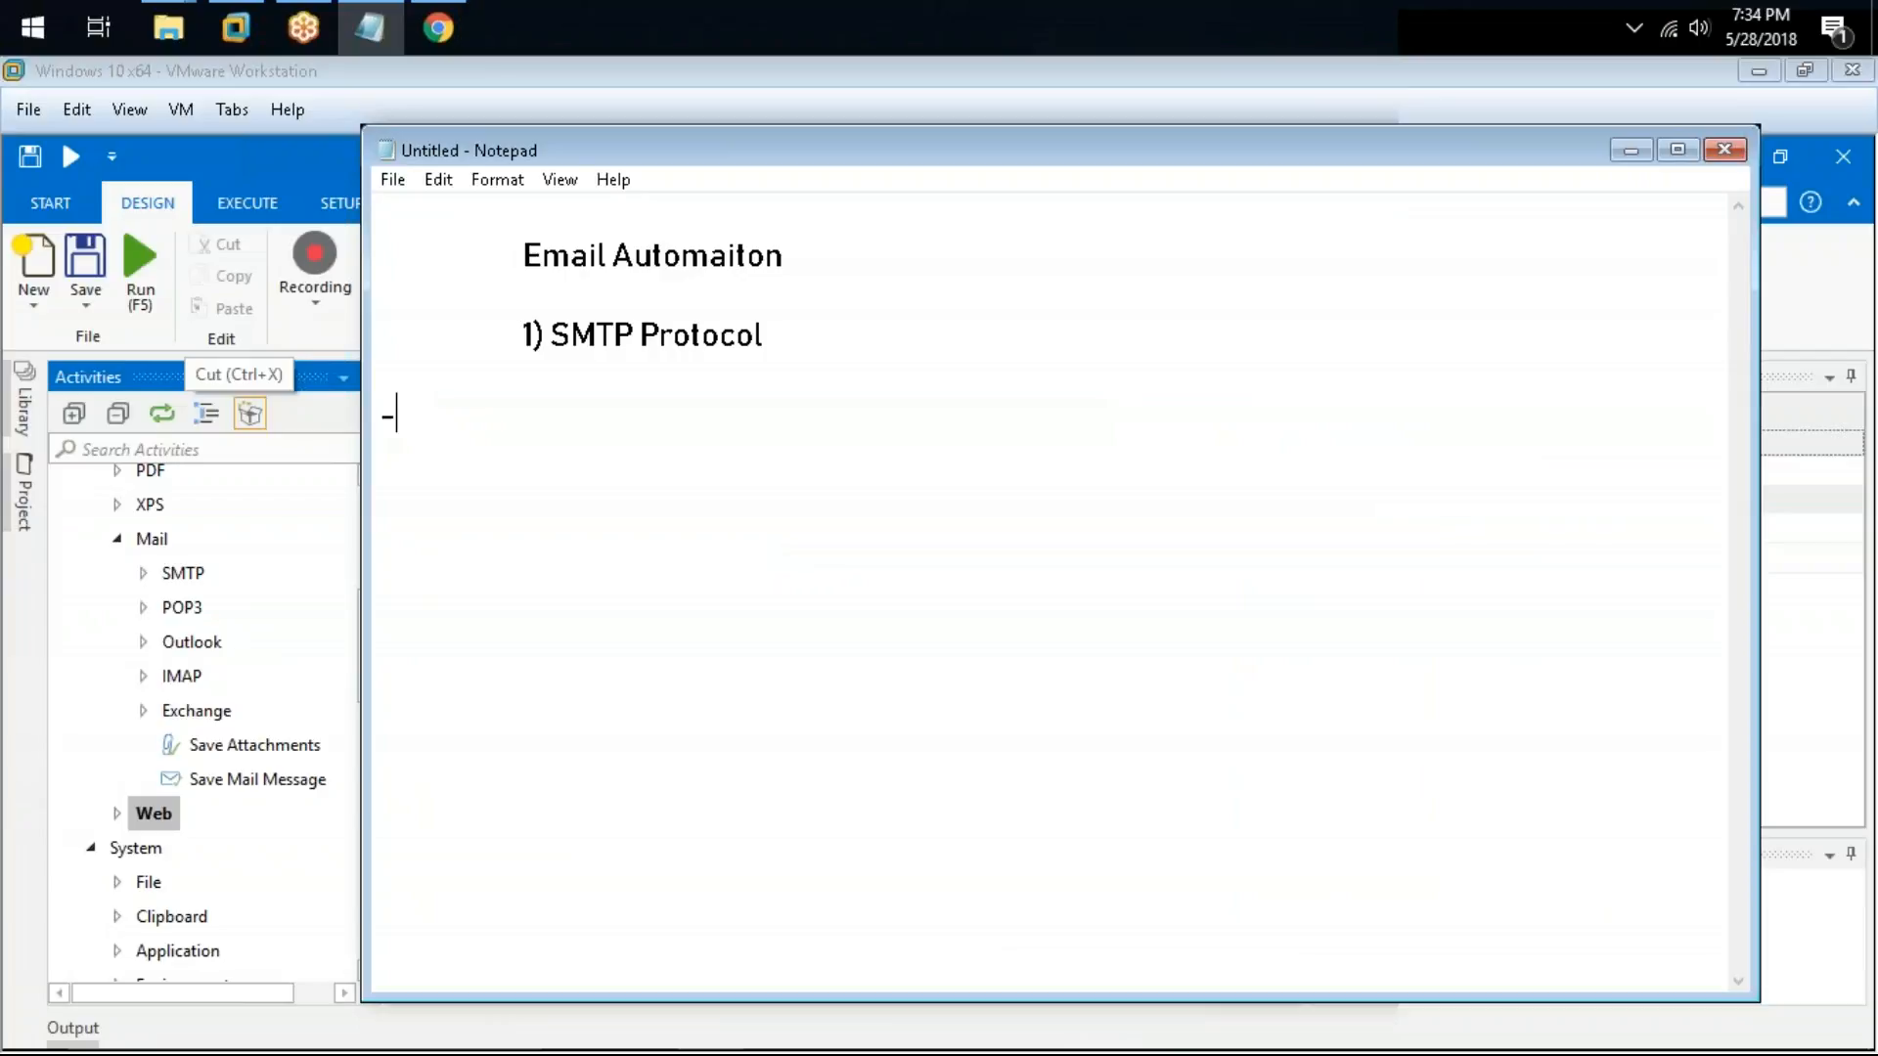
type("--------------------")
key("Return")
key("Return")
Step: List the mail protocols SMTP, POP3, Outlook, IMAP and Exchange on separate lines
type("SMTP")
key("Return")
type("POP#")
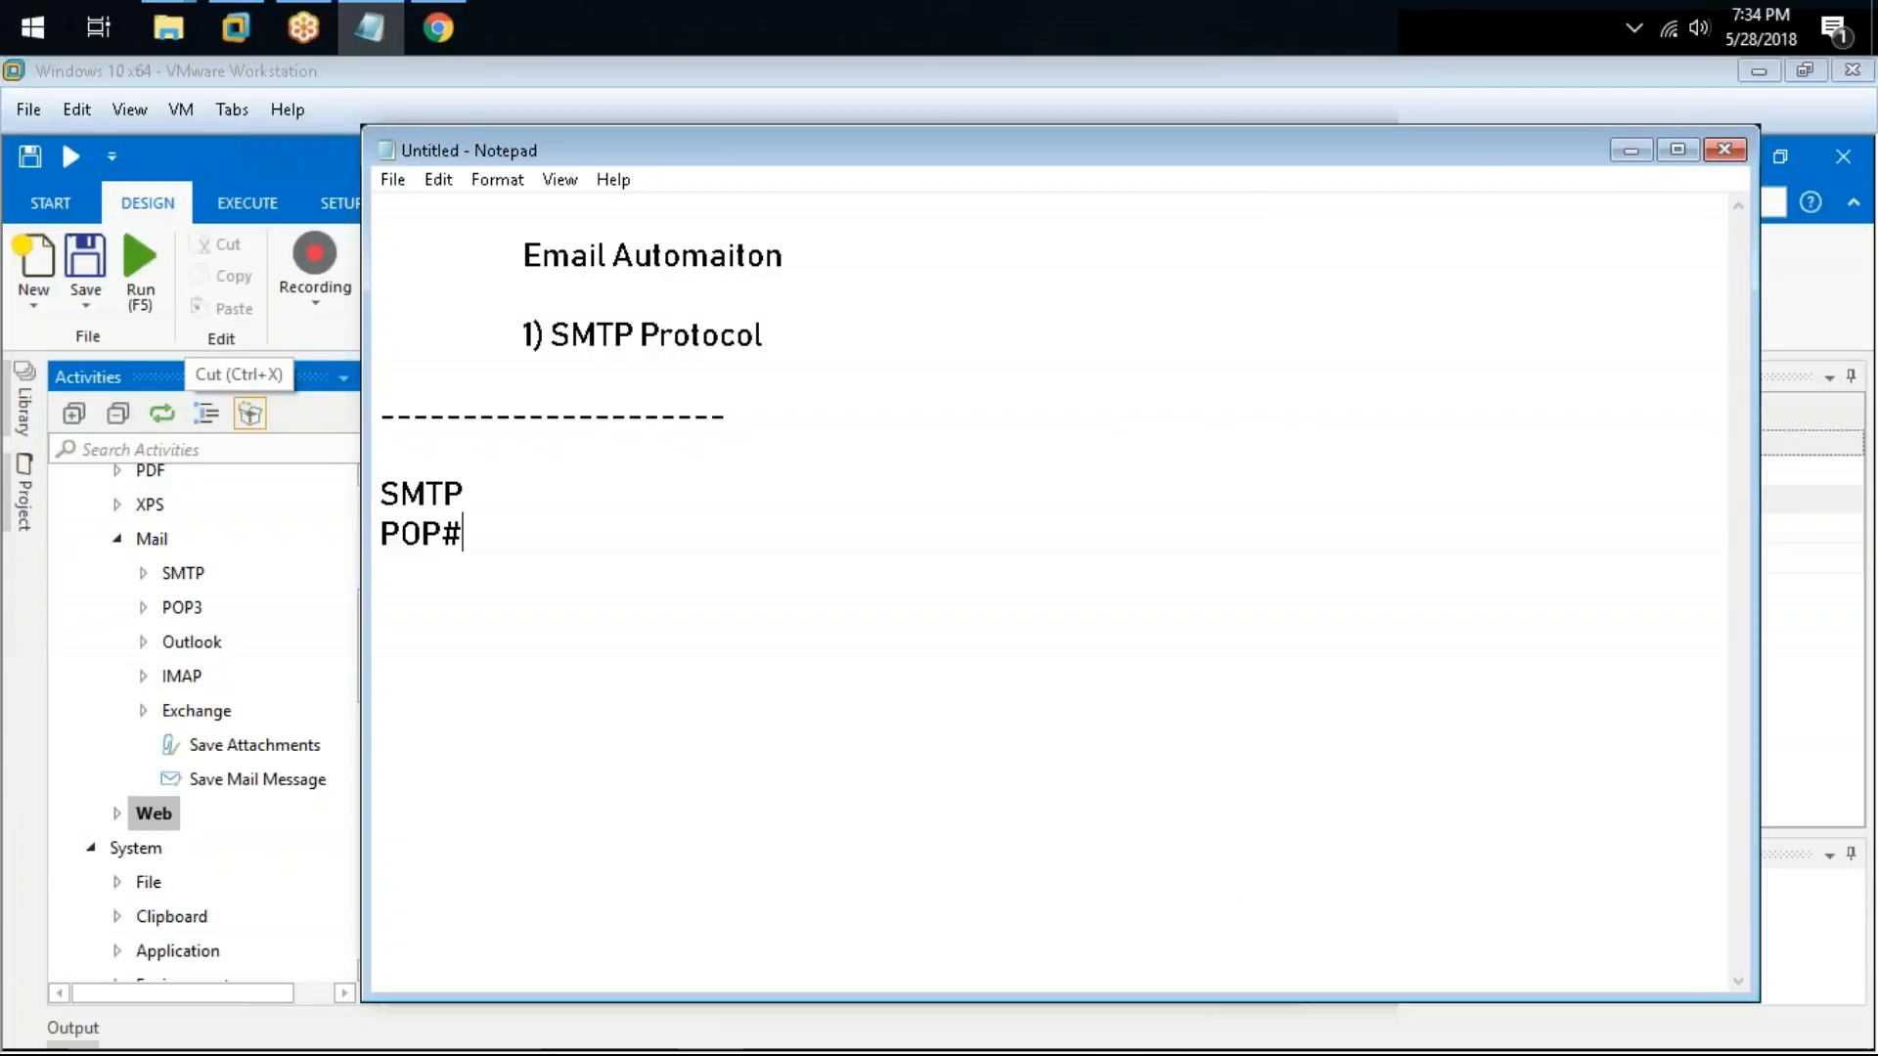
key("BackSpace")
type("3 ")
type("Outlook")
key("Return")
key("Tab")
key("BackSpace")
type("IMAP")
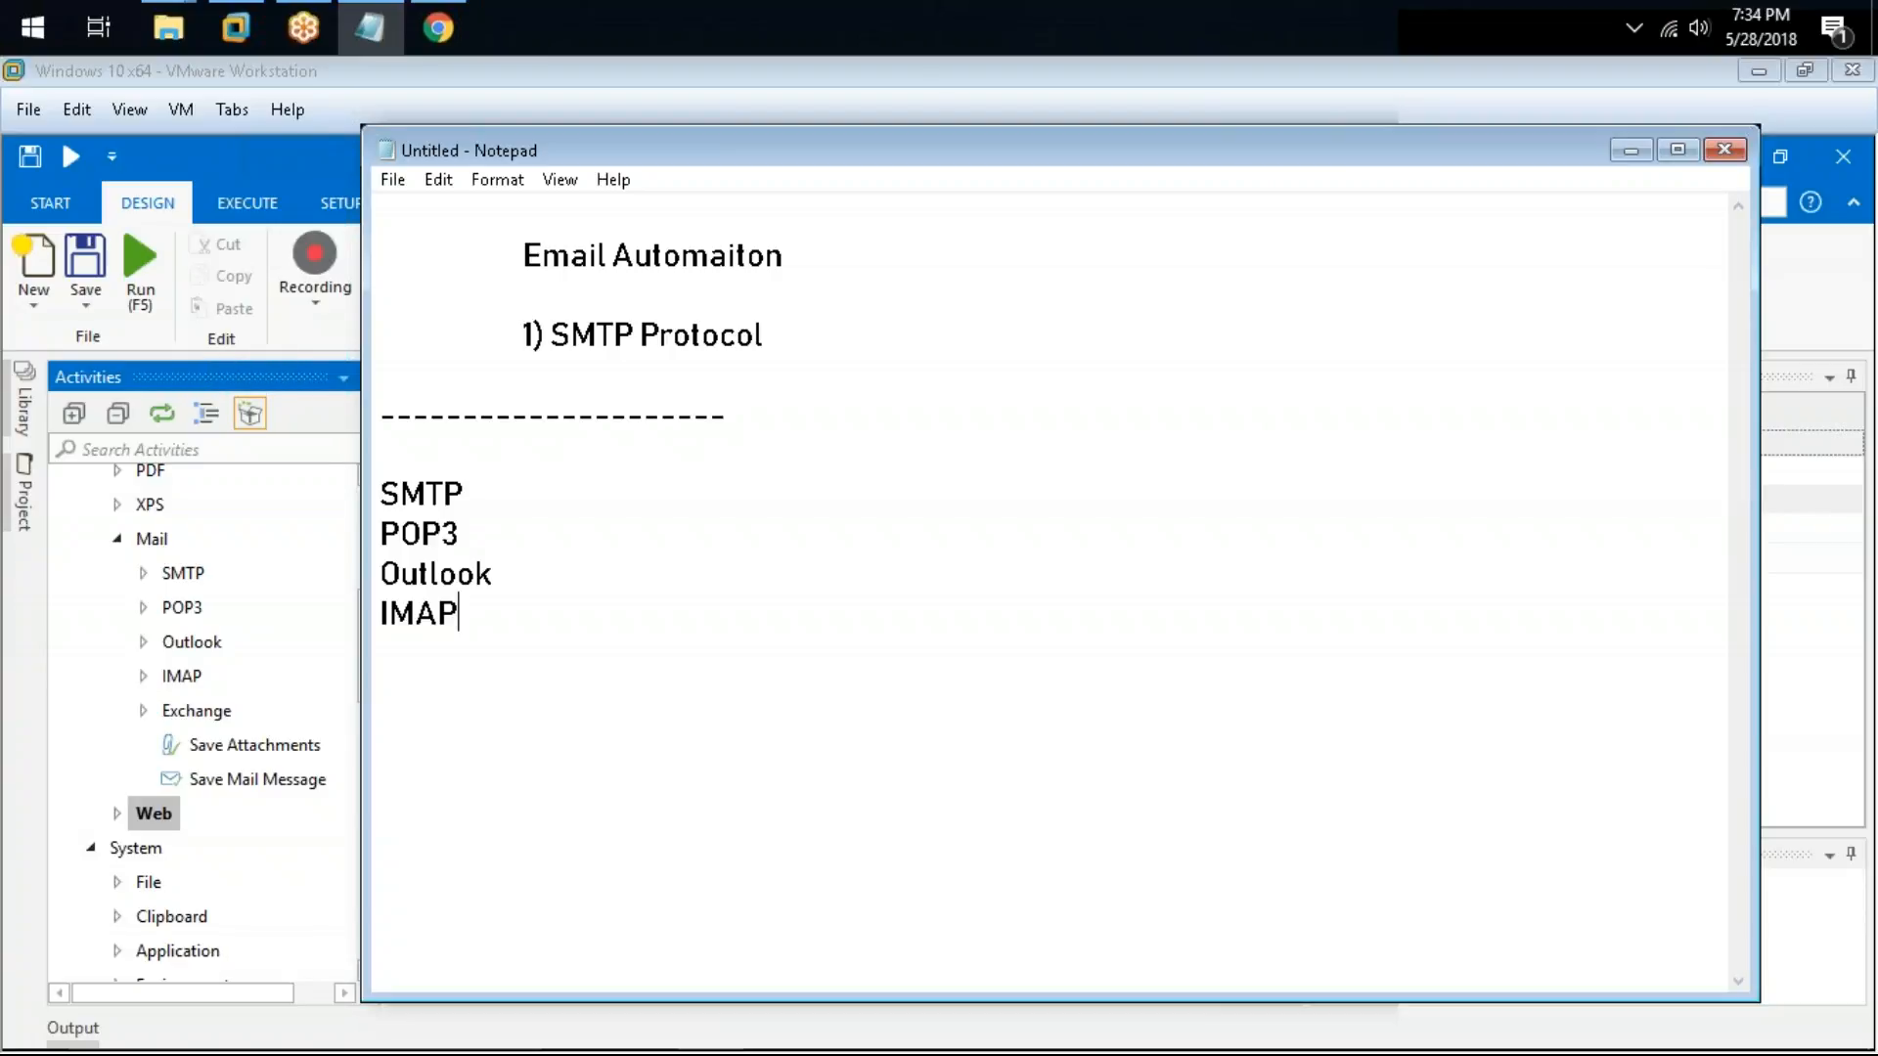
key("Return")
type("Exchange")
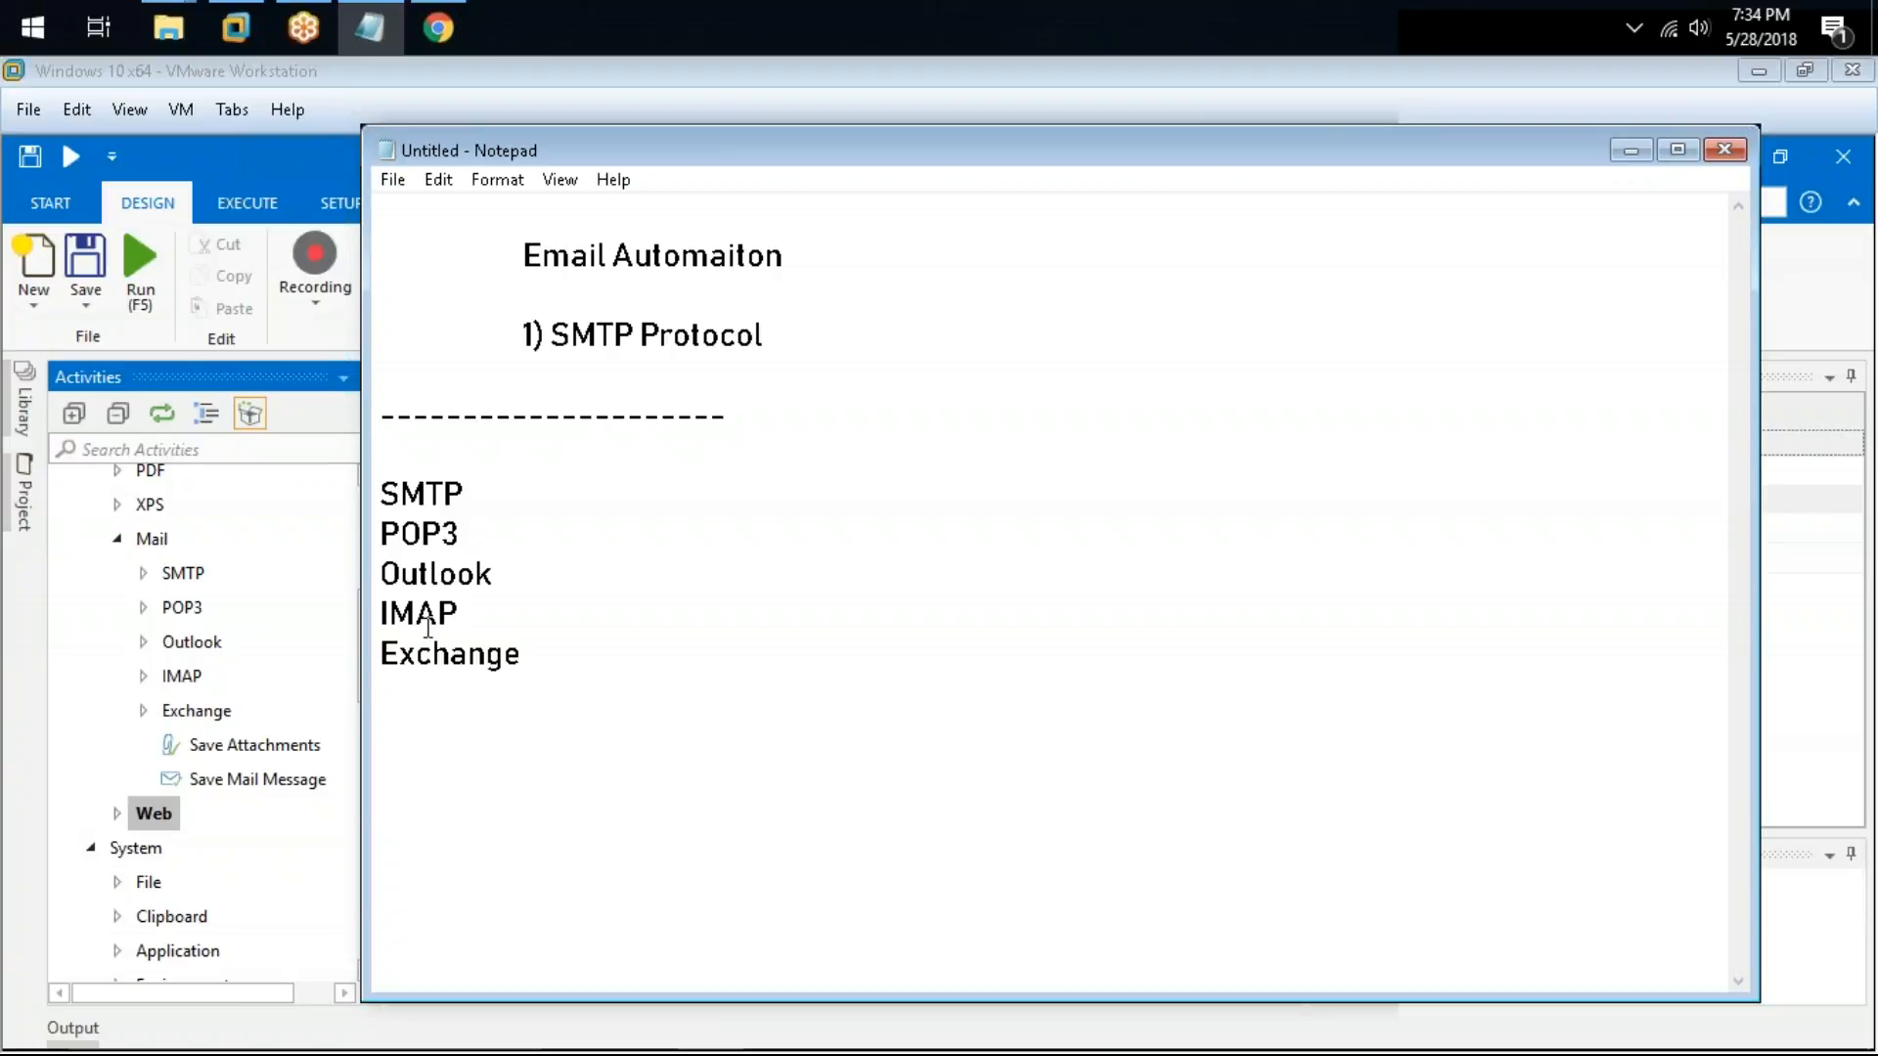
left_click(79, 733)
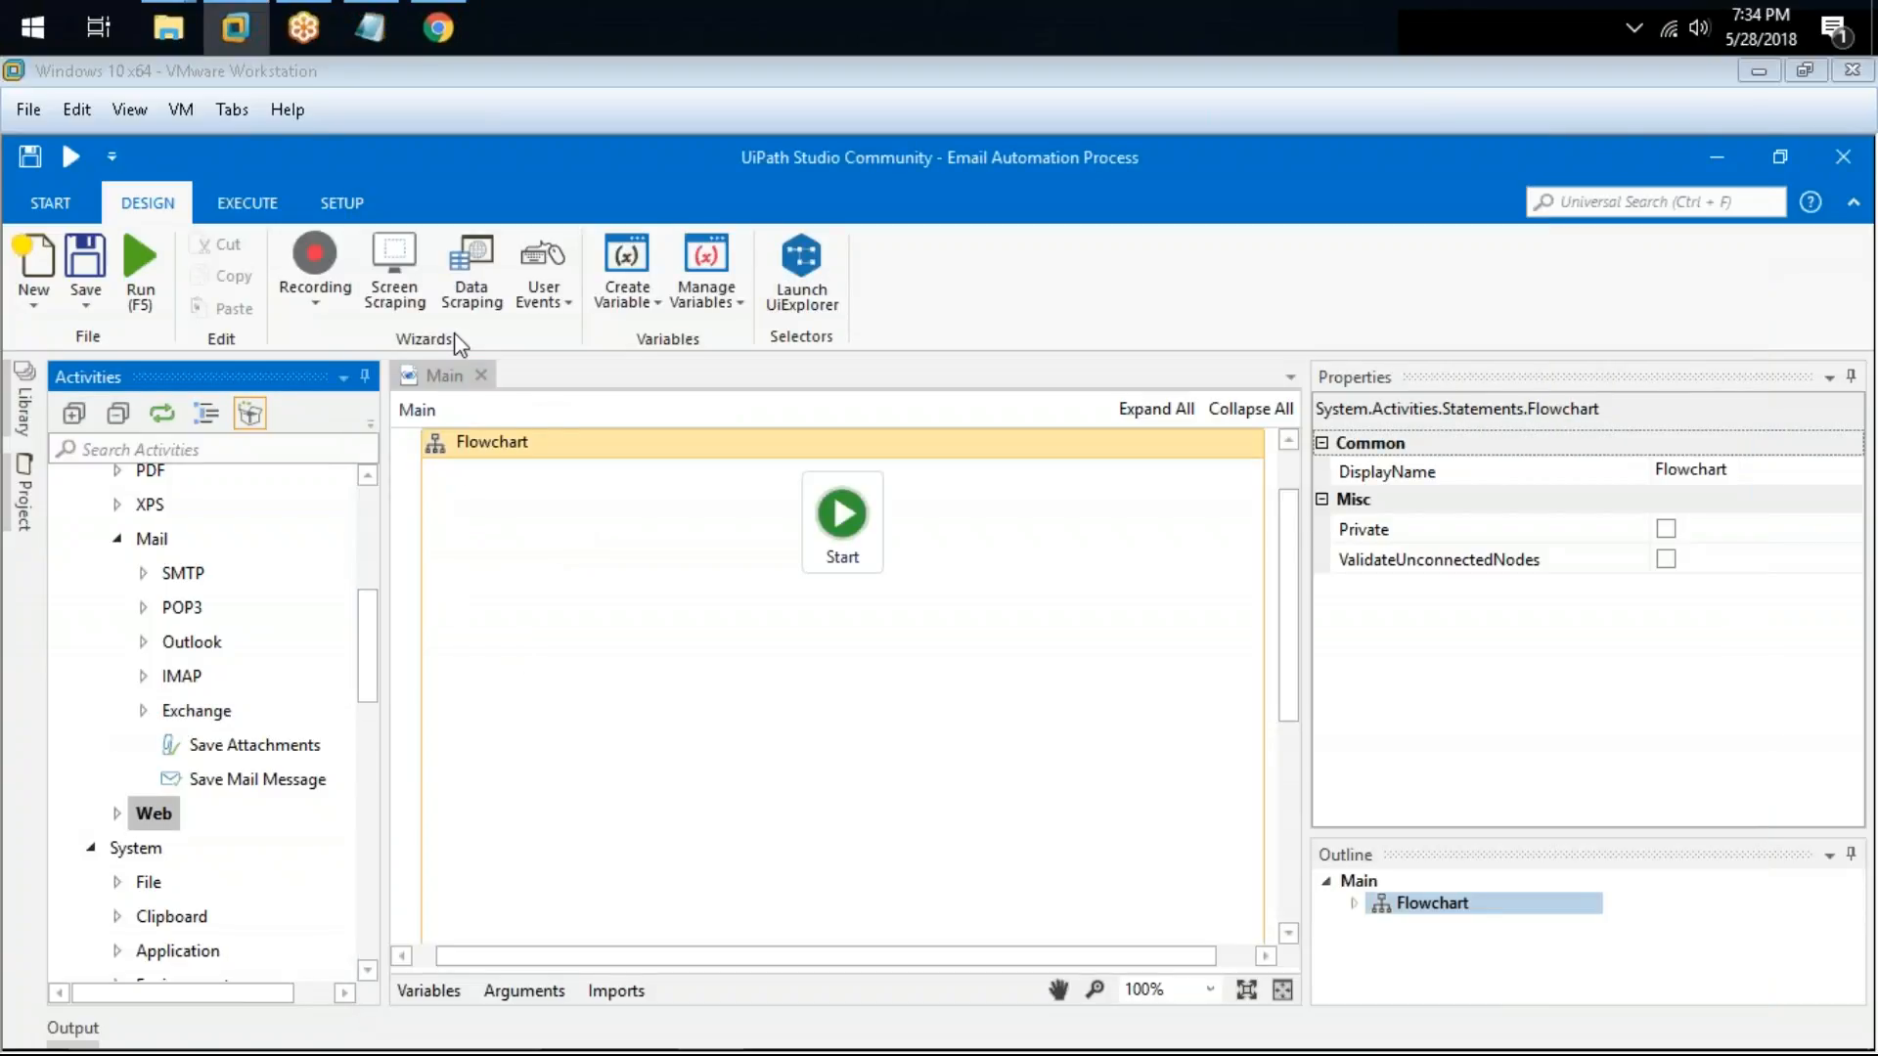
left_click(445, 375)
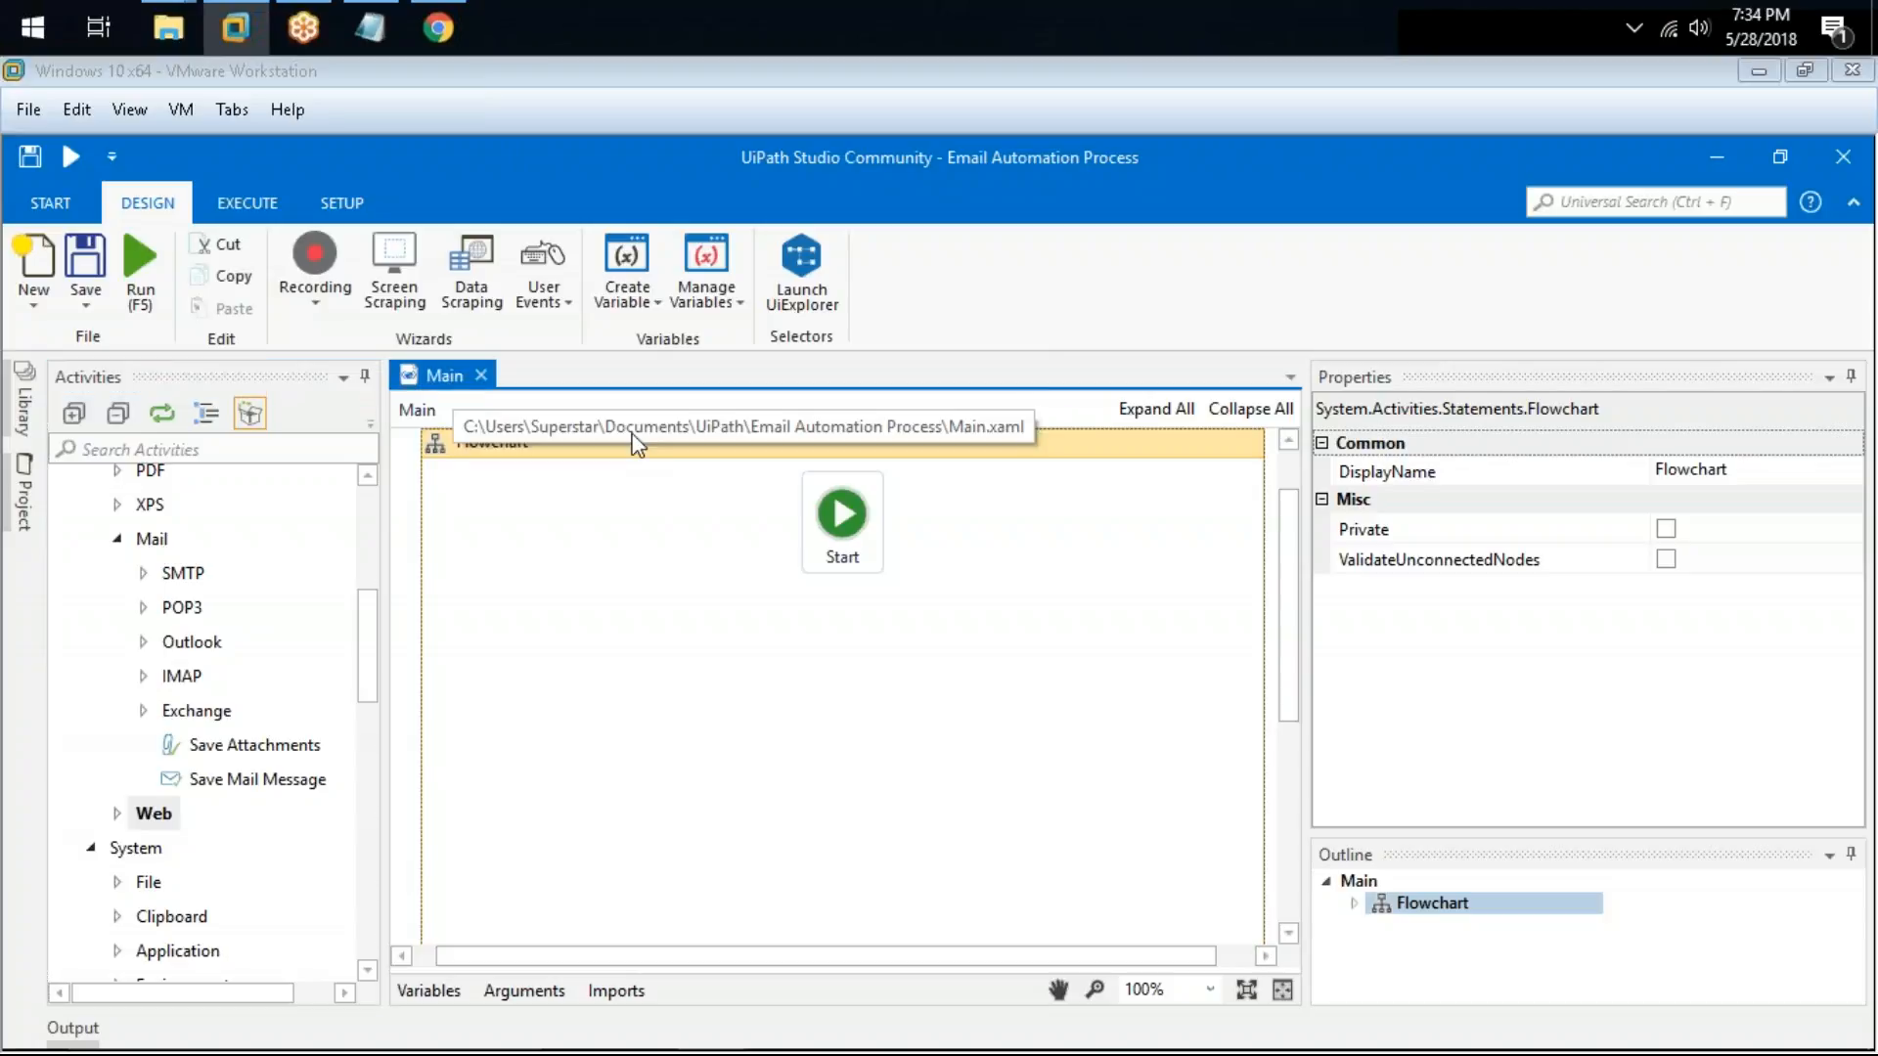
left_click(369, 27)
Step: Add the description "- Simple Mail Transfer Protocol" after SMTP
left_click(614, 530)
left_click(597, 485)
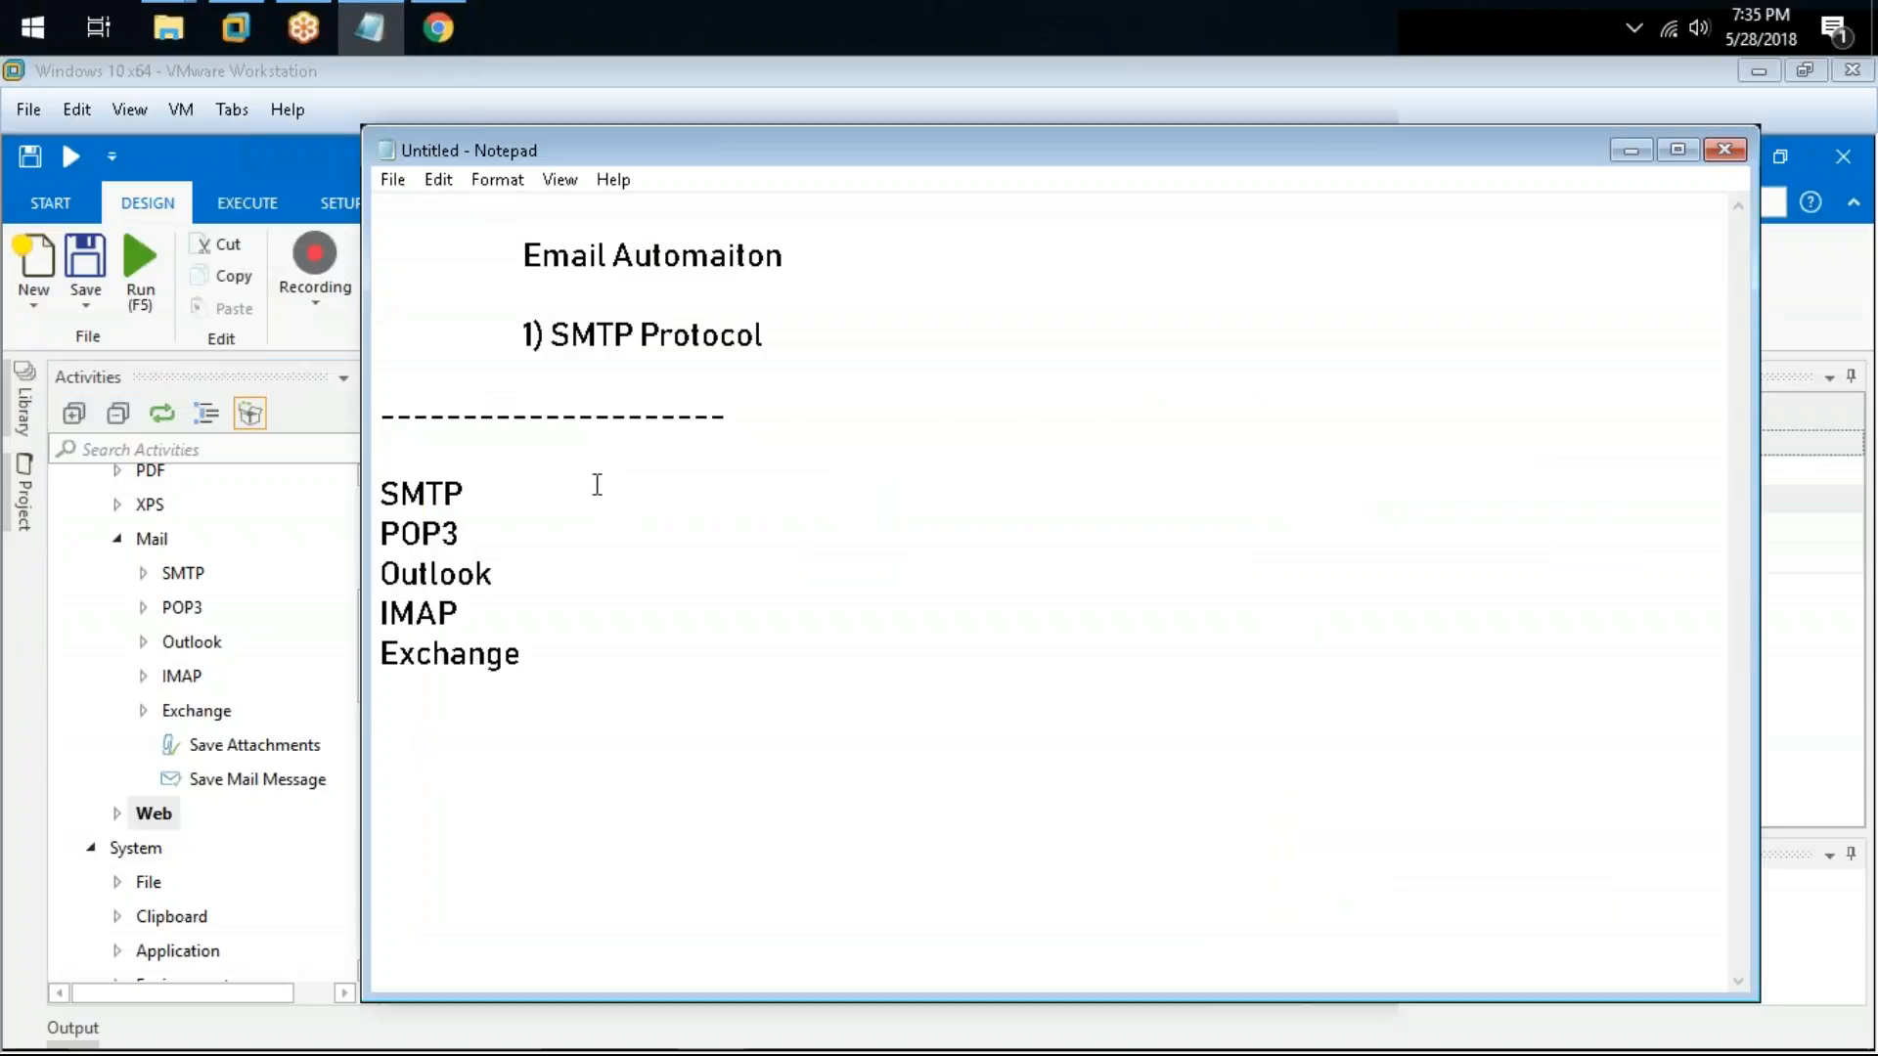
key("Tab")
type("- Simple Mail Transfer PRo")
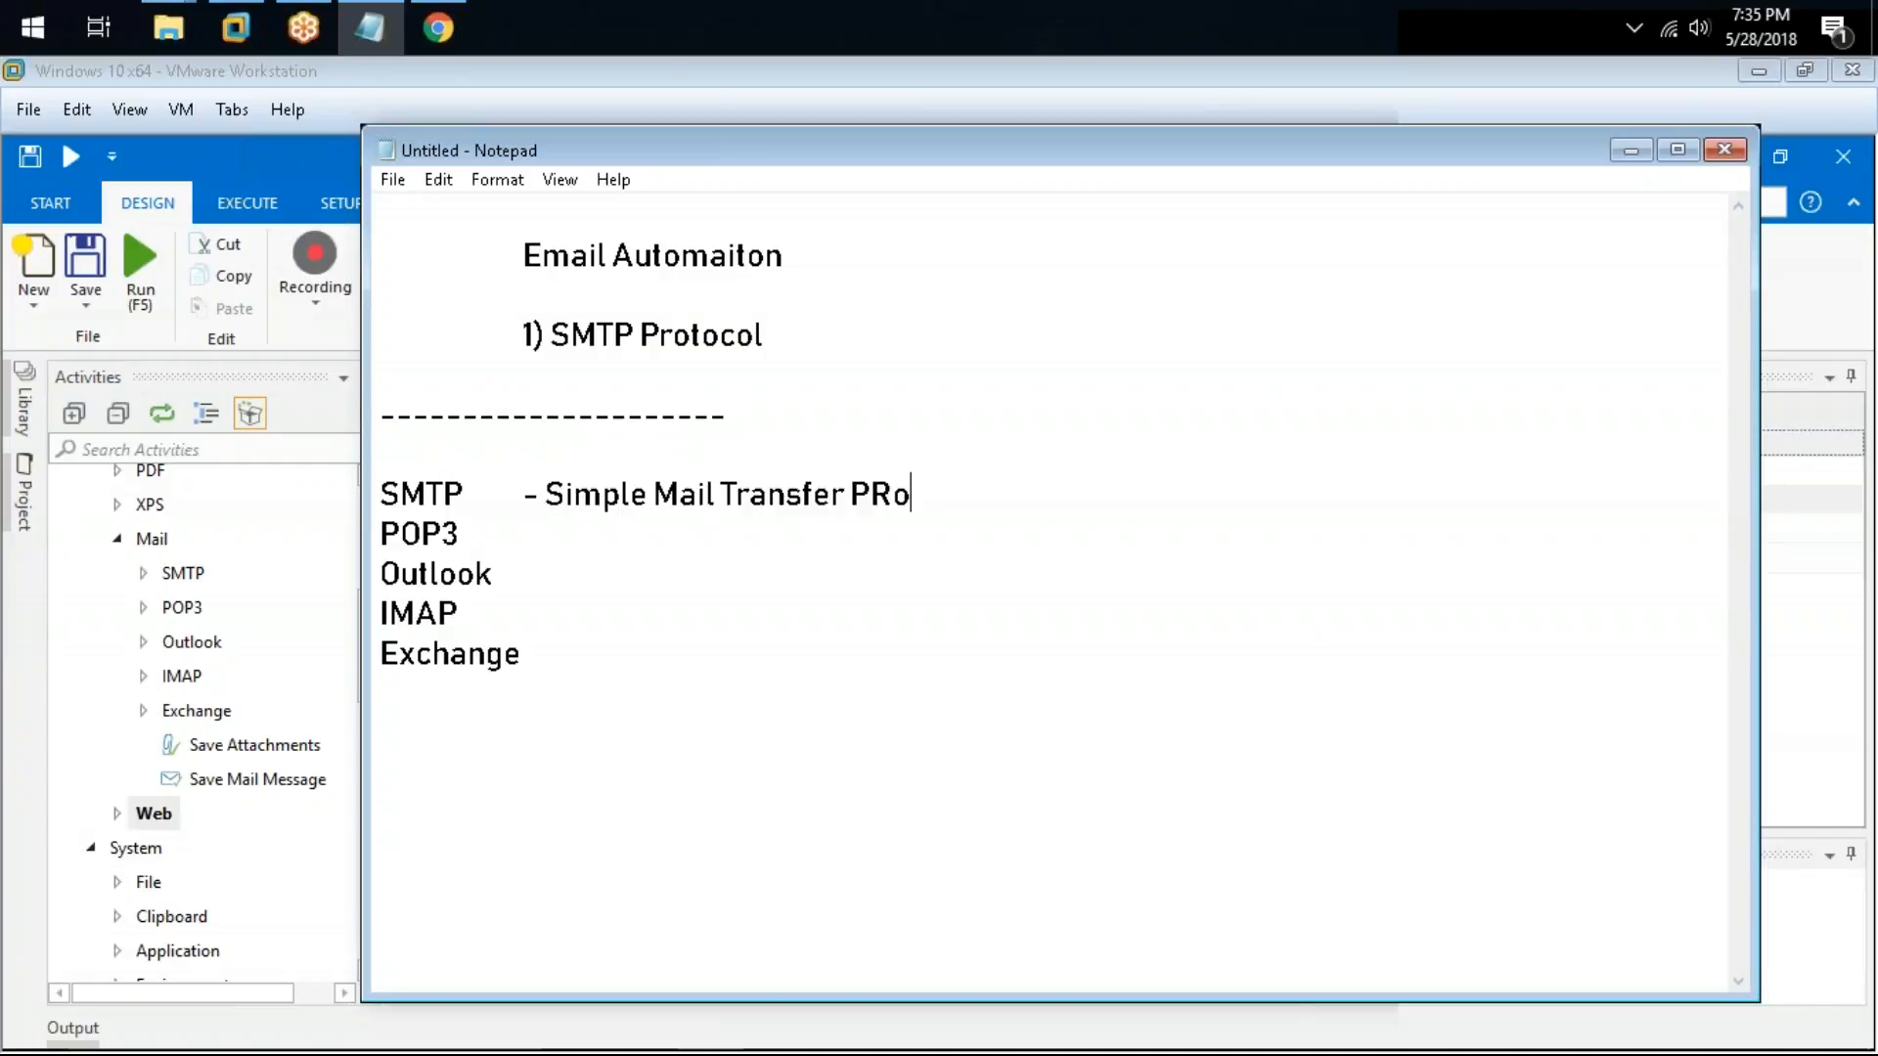
key("BackSpace")
key("BackSpace")
type("rt")
key("BackSpace")
type("otocol")
key("Return")
type("=")
key("BackSpace")
key("BackSpace")
Step: Add the description "- Post Office Protocol ver 3" after POP3
key("Down")
key("Tab")
type("- Po")
type("p")
key("BackSpace")
type("st OFfi")
key("BackSpace")
key("BackSpace")
key("BackSpace")
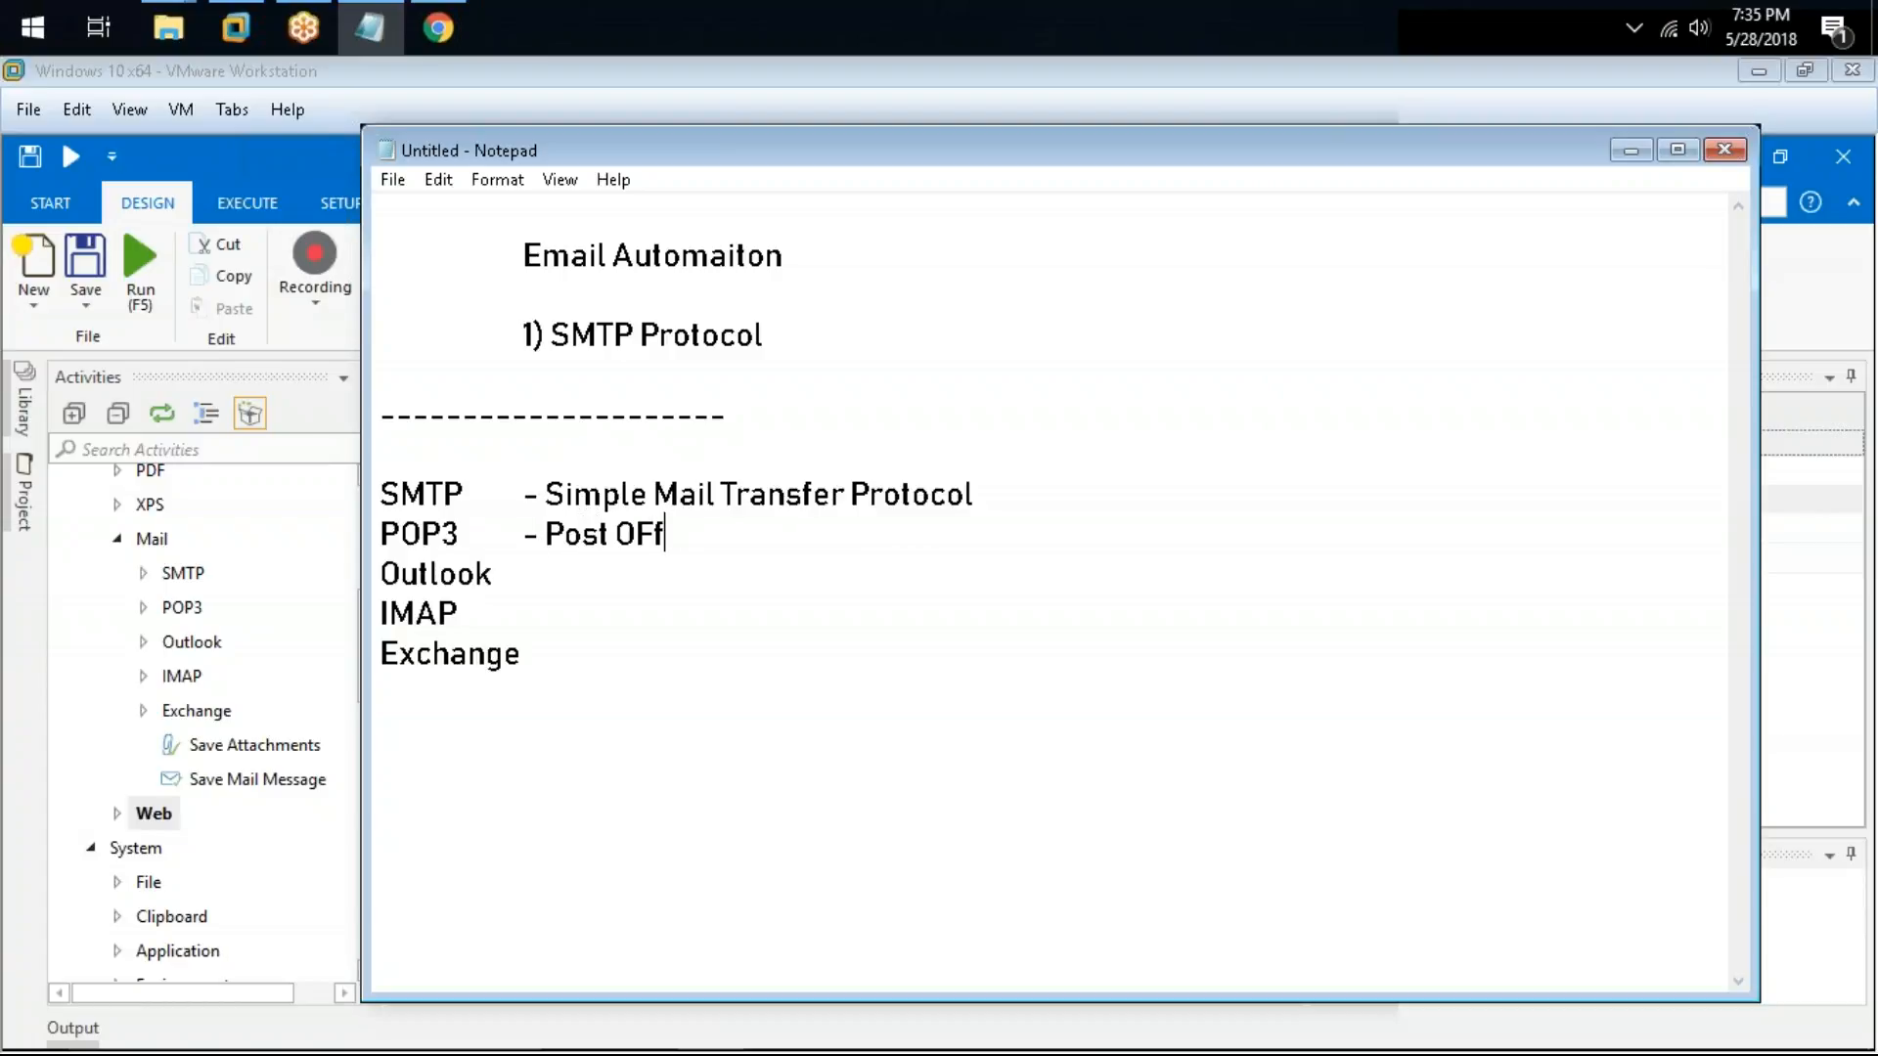
type("fiic")
key("BackSpace")
key("BackSpace")
key("BackSpace")
type("fice PRo")
key("BackSpace")
key("BackSpace")
type("rotocol 23")
key("BackSpace")
key("BackSpace")
type("ver2")
key("BackSpace")
type("3")
key("Return")
key("BackSpace")
Step: Add "- Outlook Mail" after Outlook and "- Internet Mail Access Protocol" after IMAP
key("Down")
key("Tab")
type("- Outlook Mail")
key("Tab")
type("- Ima")
key("BackSpace")
key("BackSpace")
type("nternet Ma")
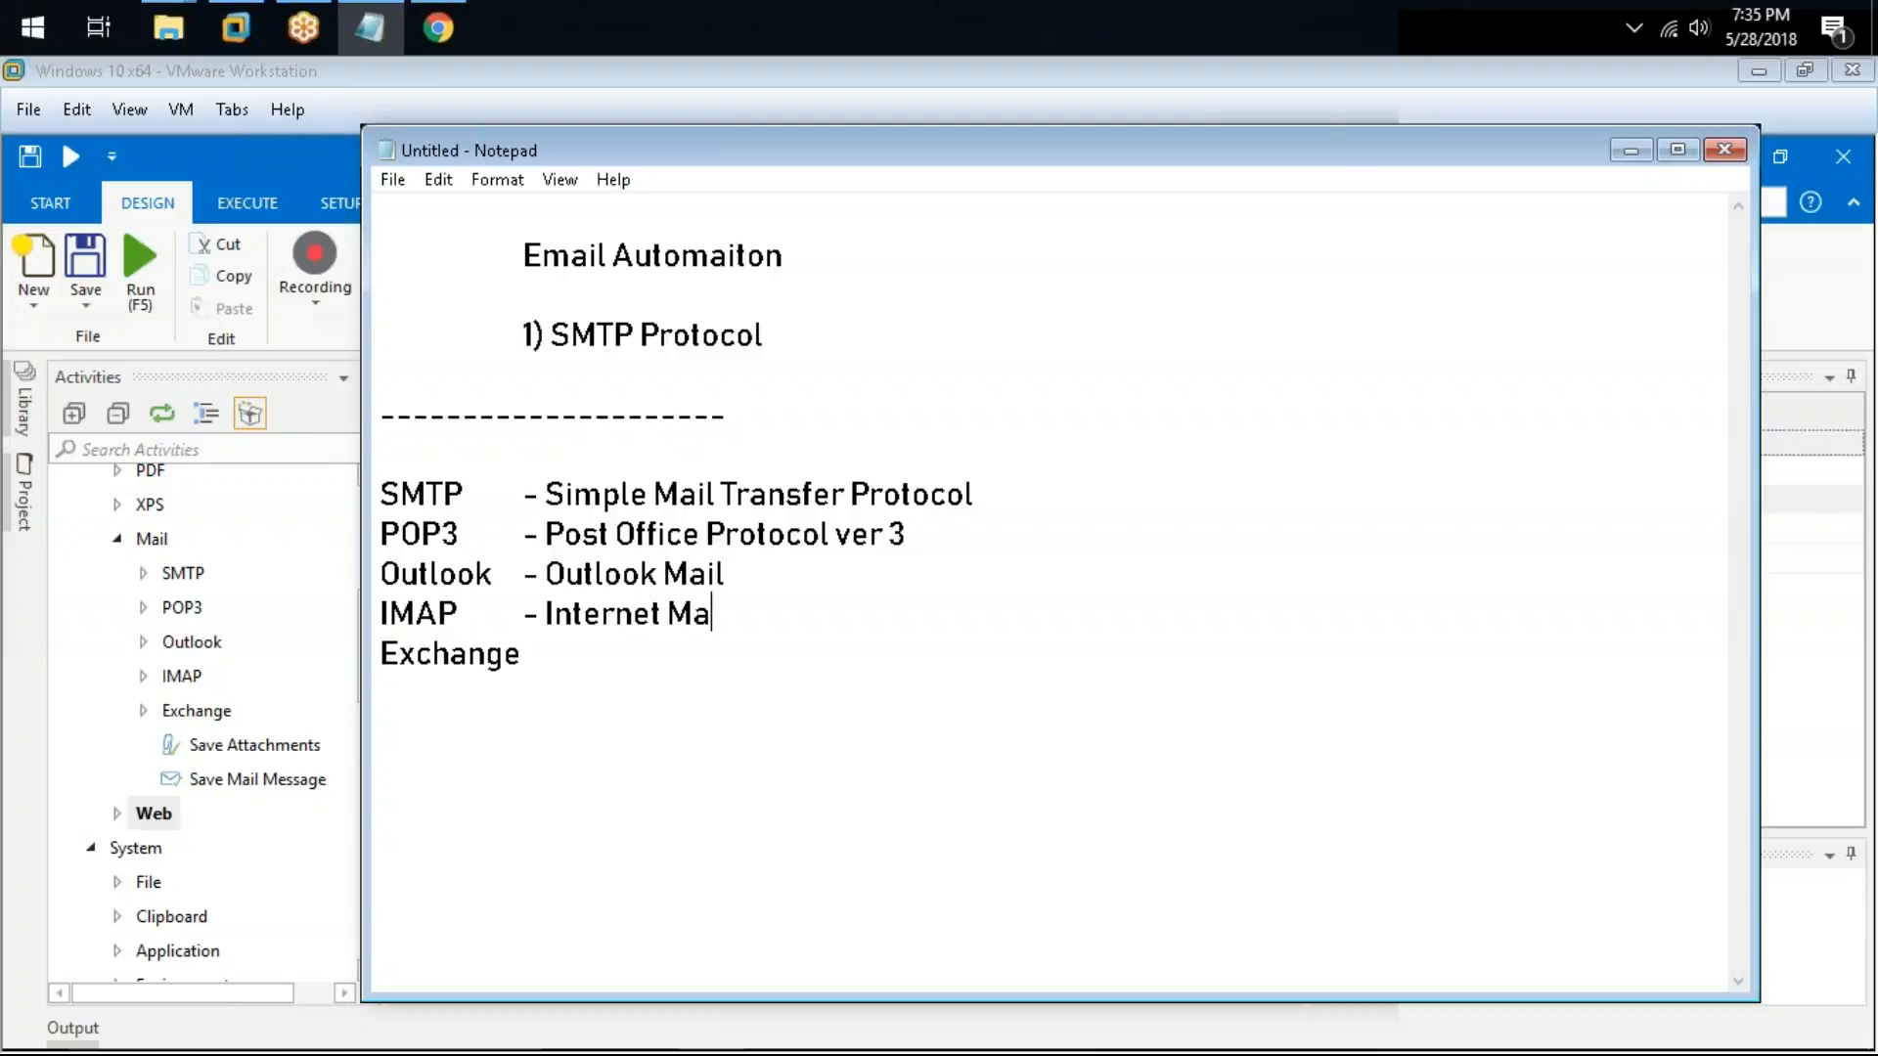
type("il Access PR")
key("BackSpace")
type("R")
key("BackSpace")
Step: Add the description "- Exchange Server (Microsoft Exchange Mail)" after Exchange
key("BackSpace")
type("P")
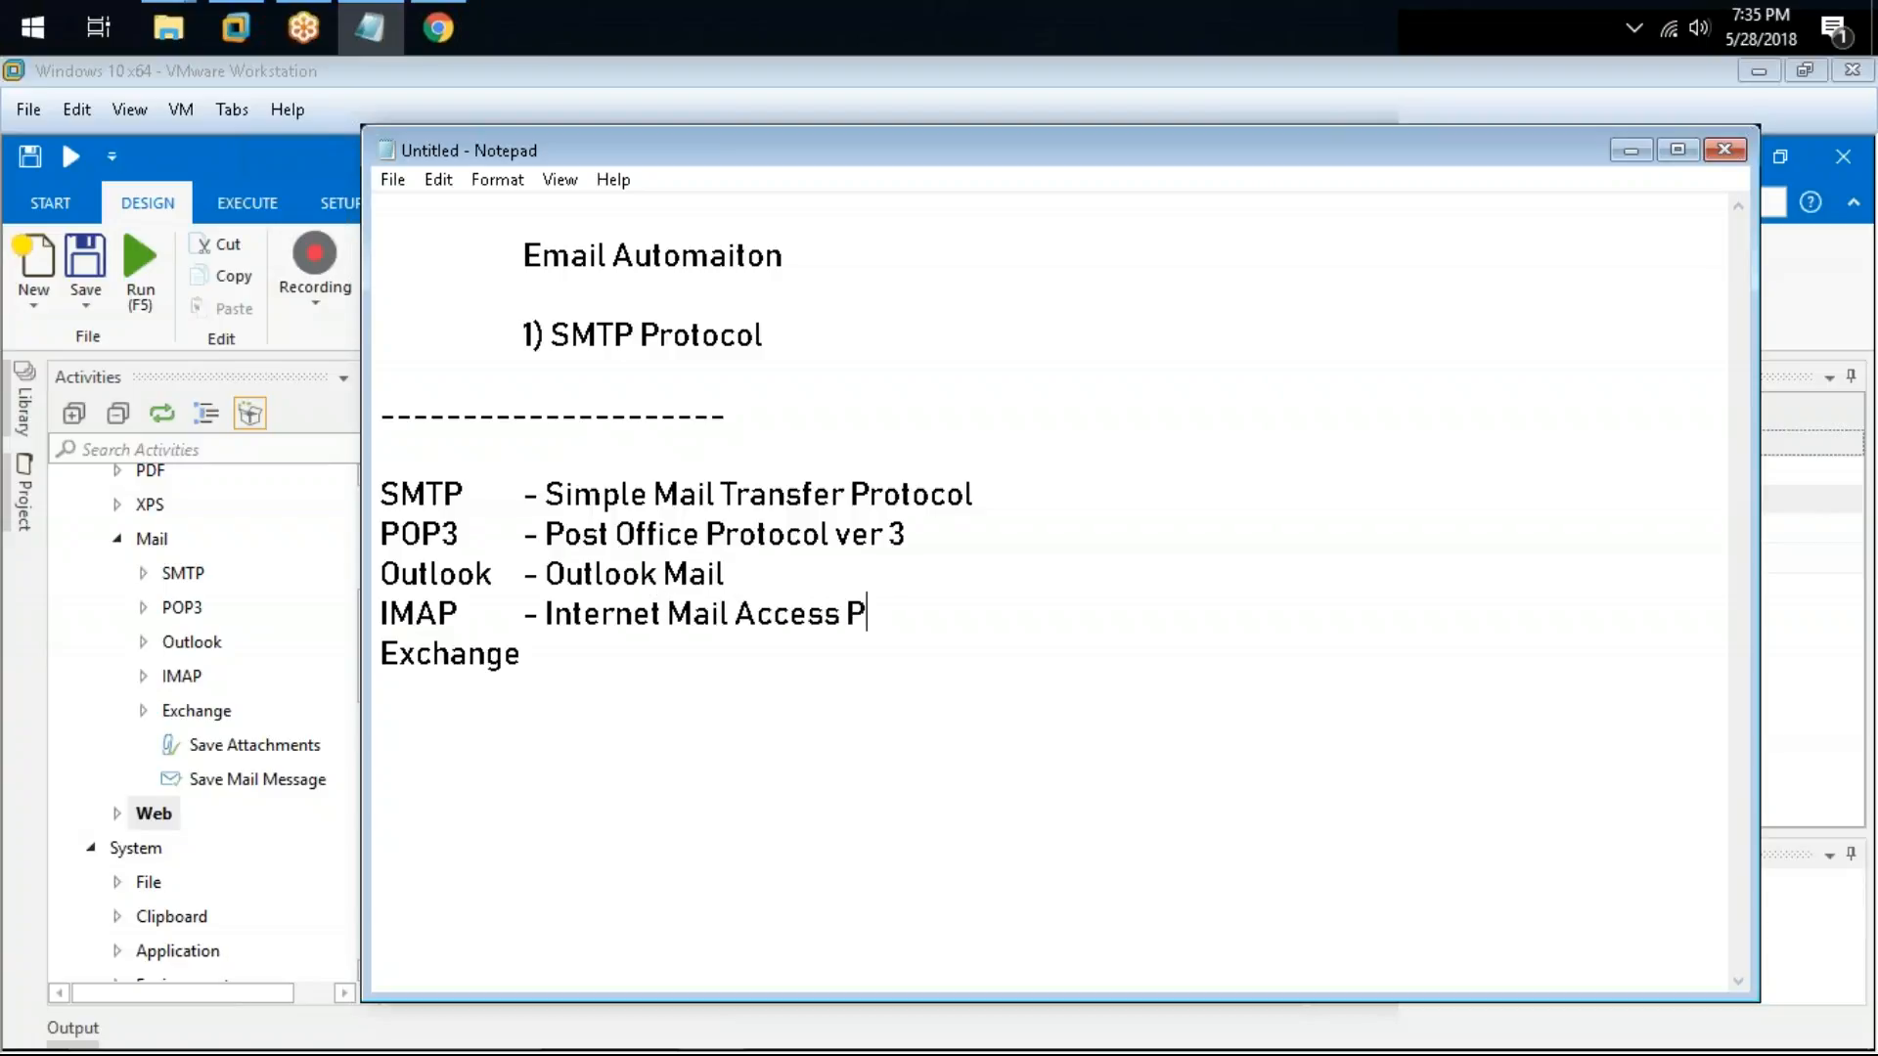
type("rotocol")
key("Down")
key("Tab")
type("- Exce")
key("BackSpace")
type("hange Ser")
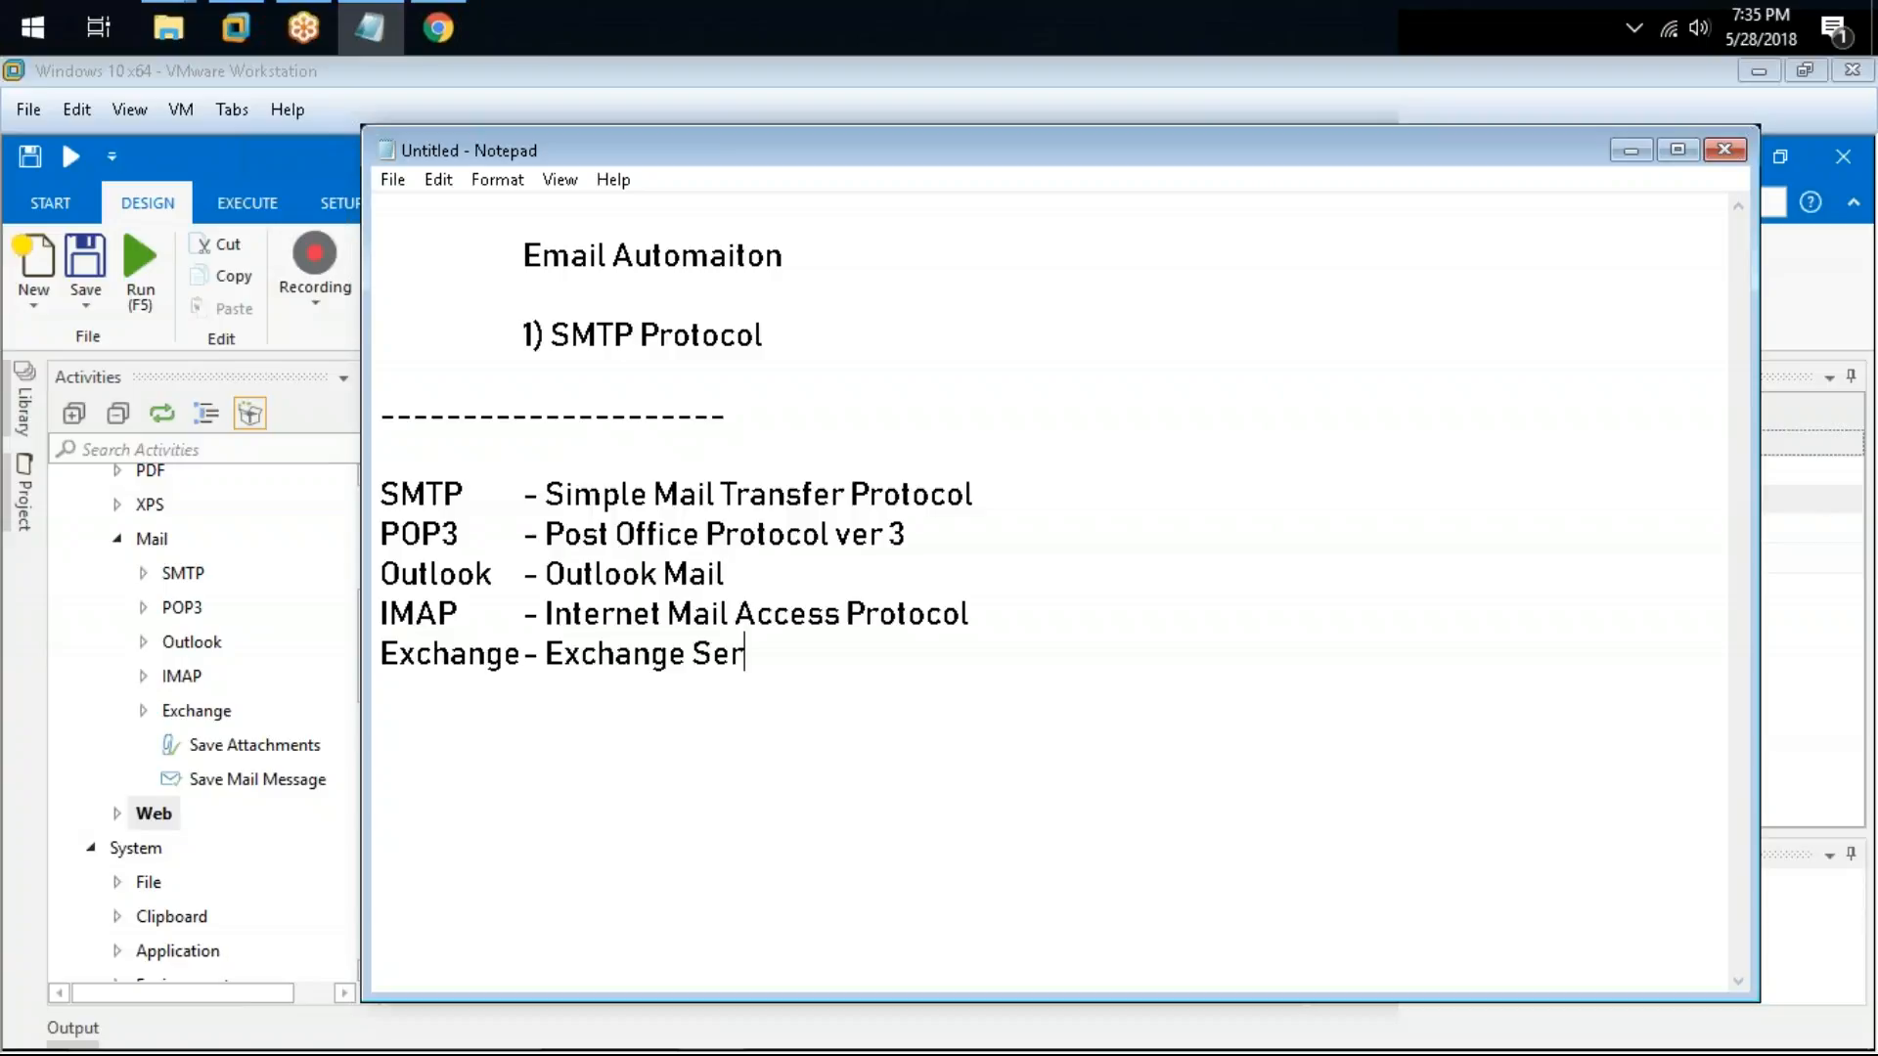
type("ver (Mircor")
key("BackSpace")
key("BackSpace")
key("BackSpace")
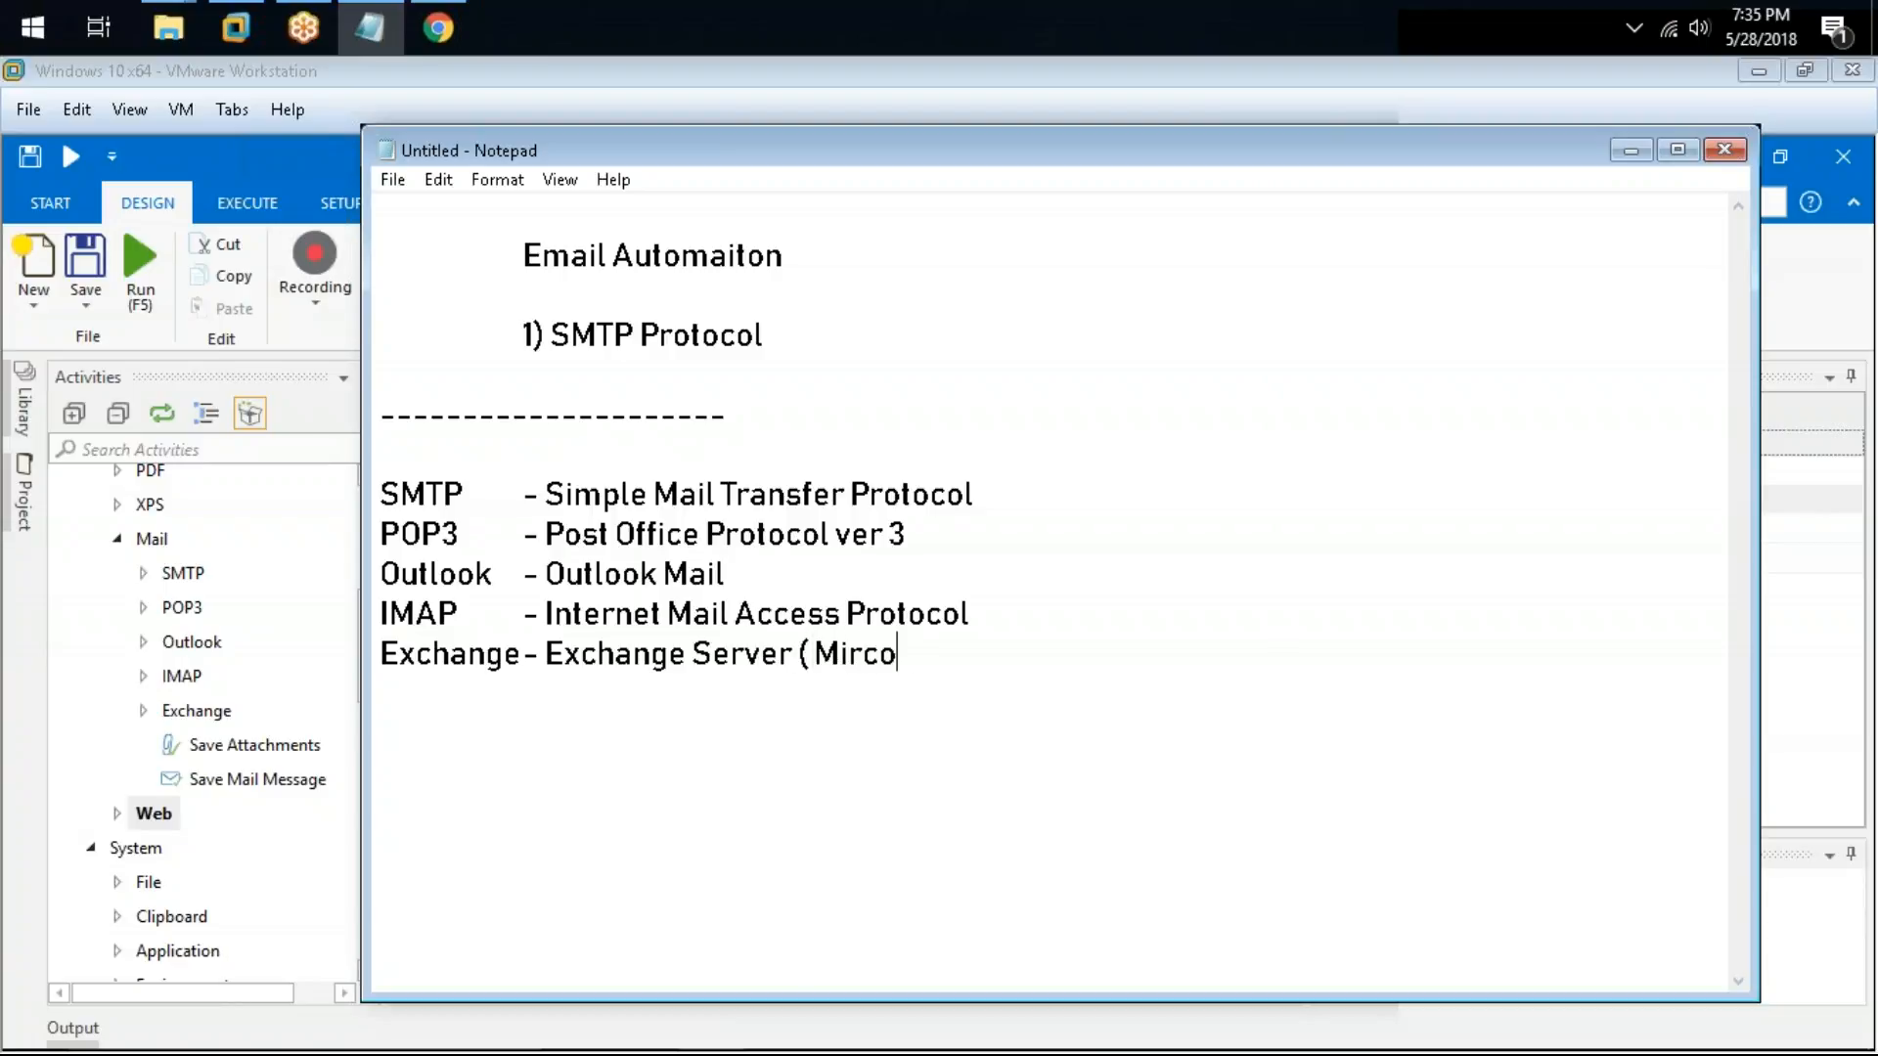
key("BackSpace")
type("crosfo")
key("BackSpace")
key("BackSpace")
type("oft Ex")
type("cc")
key("BackSpace")
type("ha")
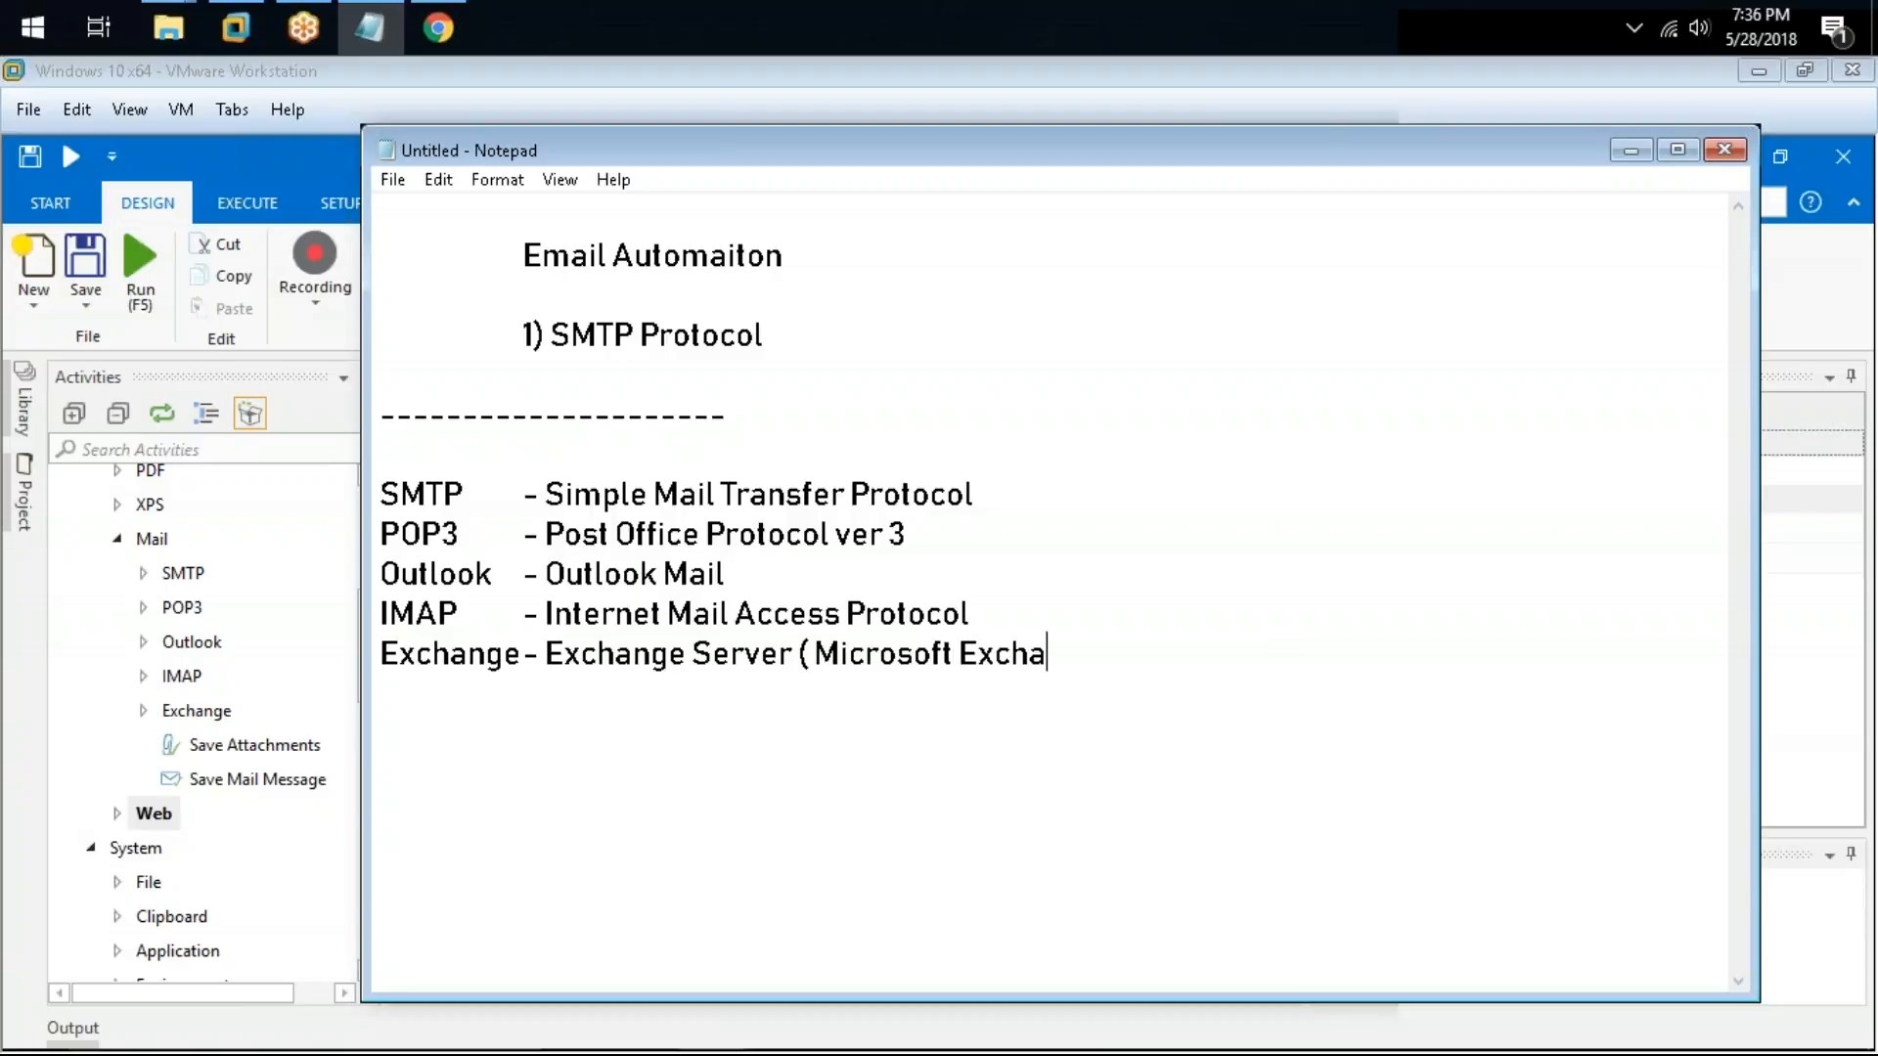
type("nge Mail)")
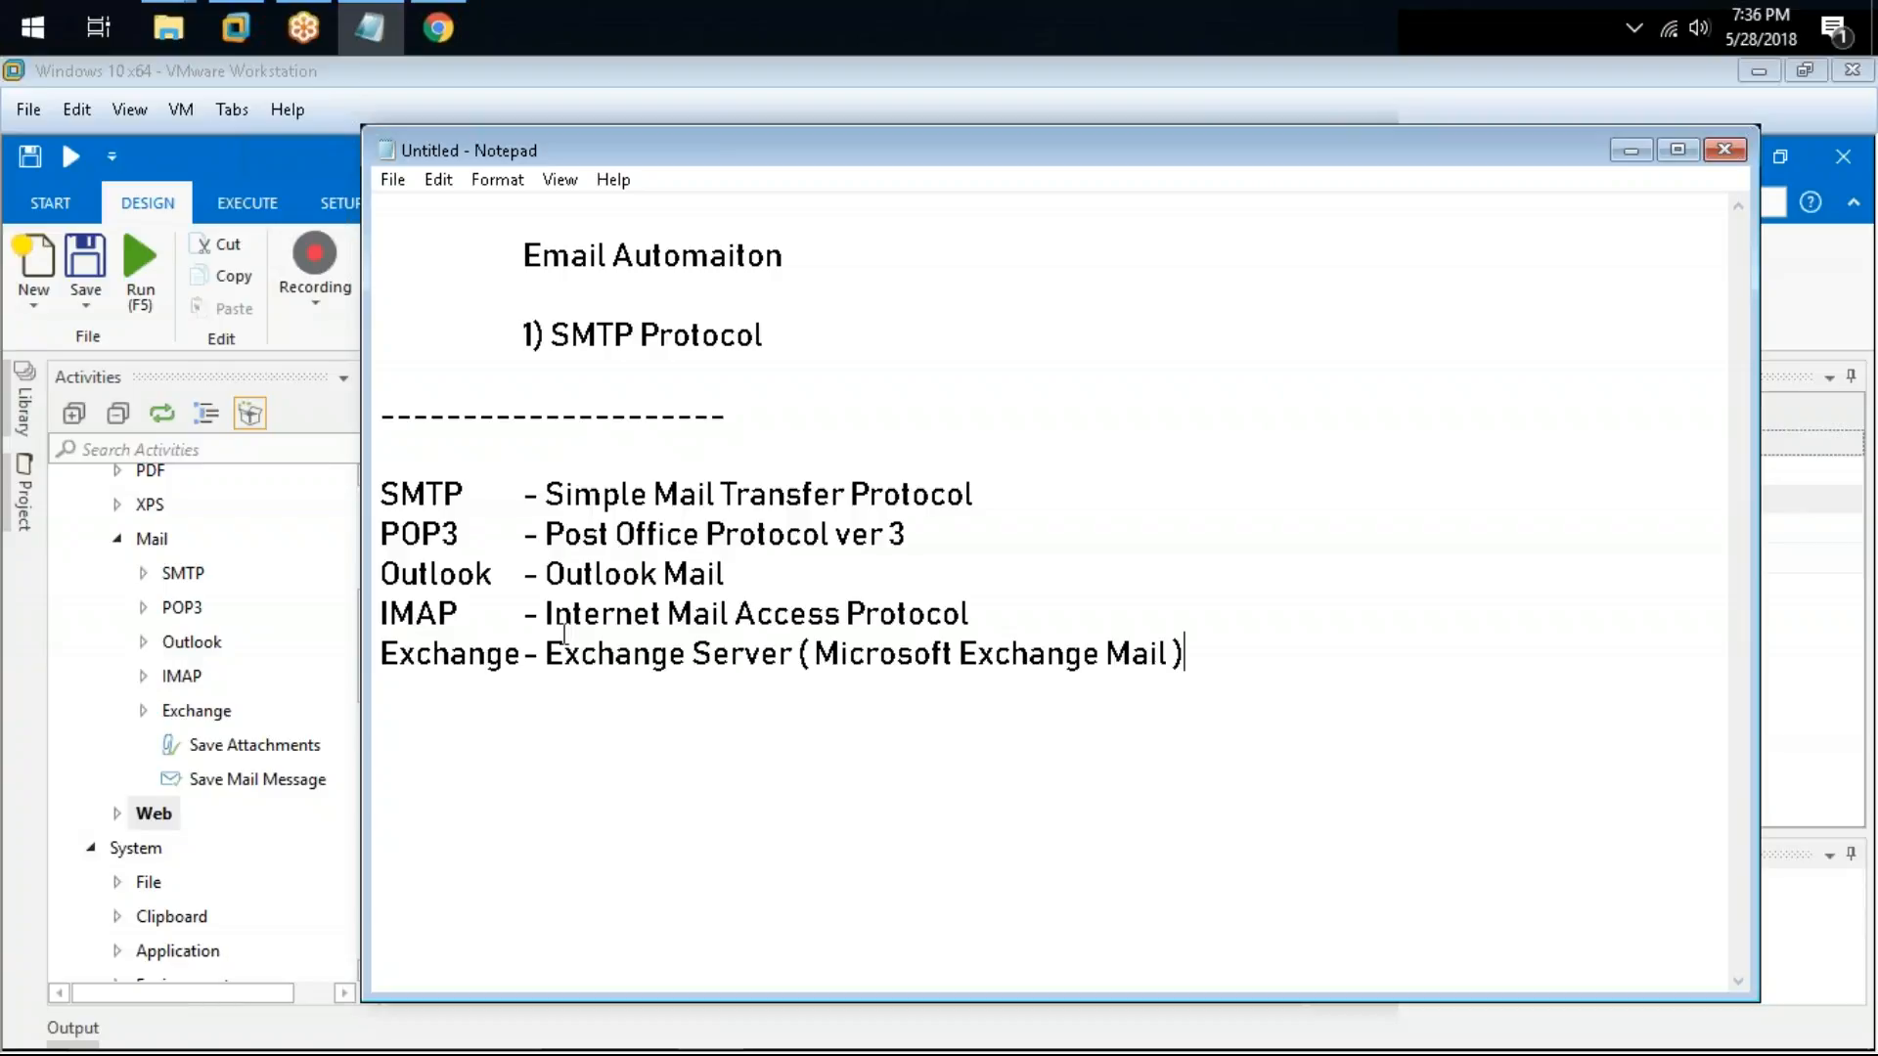
Step: Append "(Copy of mail from your mail server)" to the POP3 line
left_click(955, 541)
key("BackSpace")
type("(Copy of mail fr")
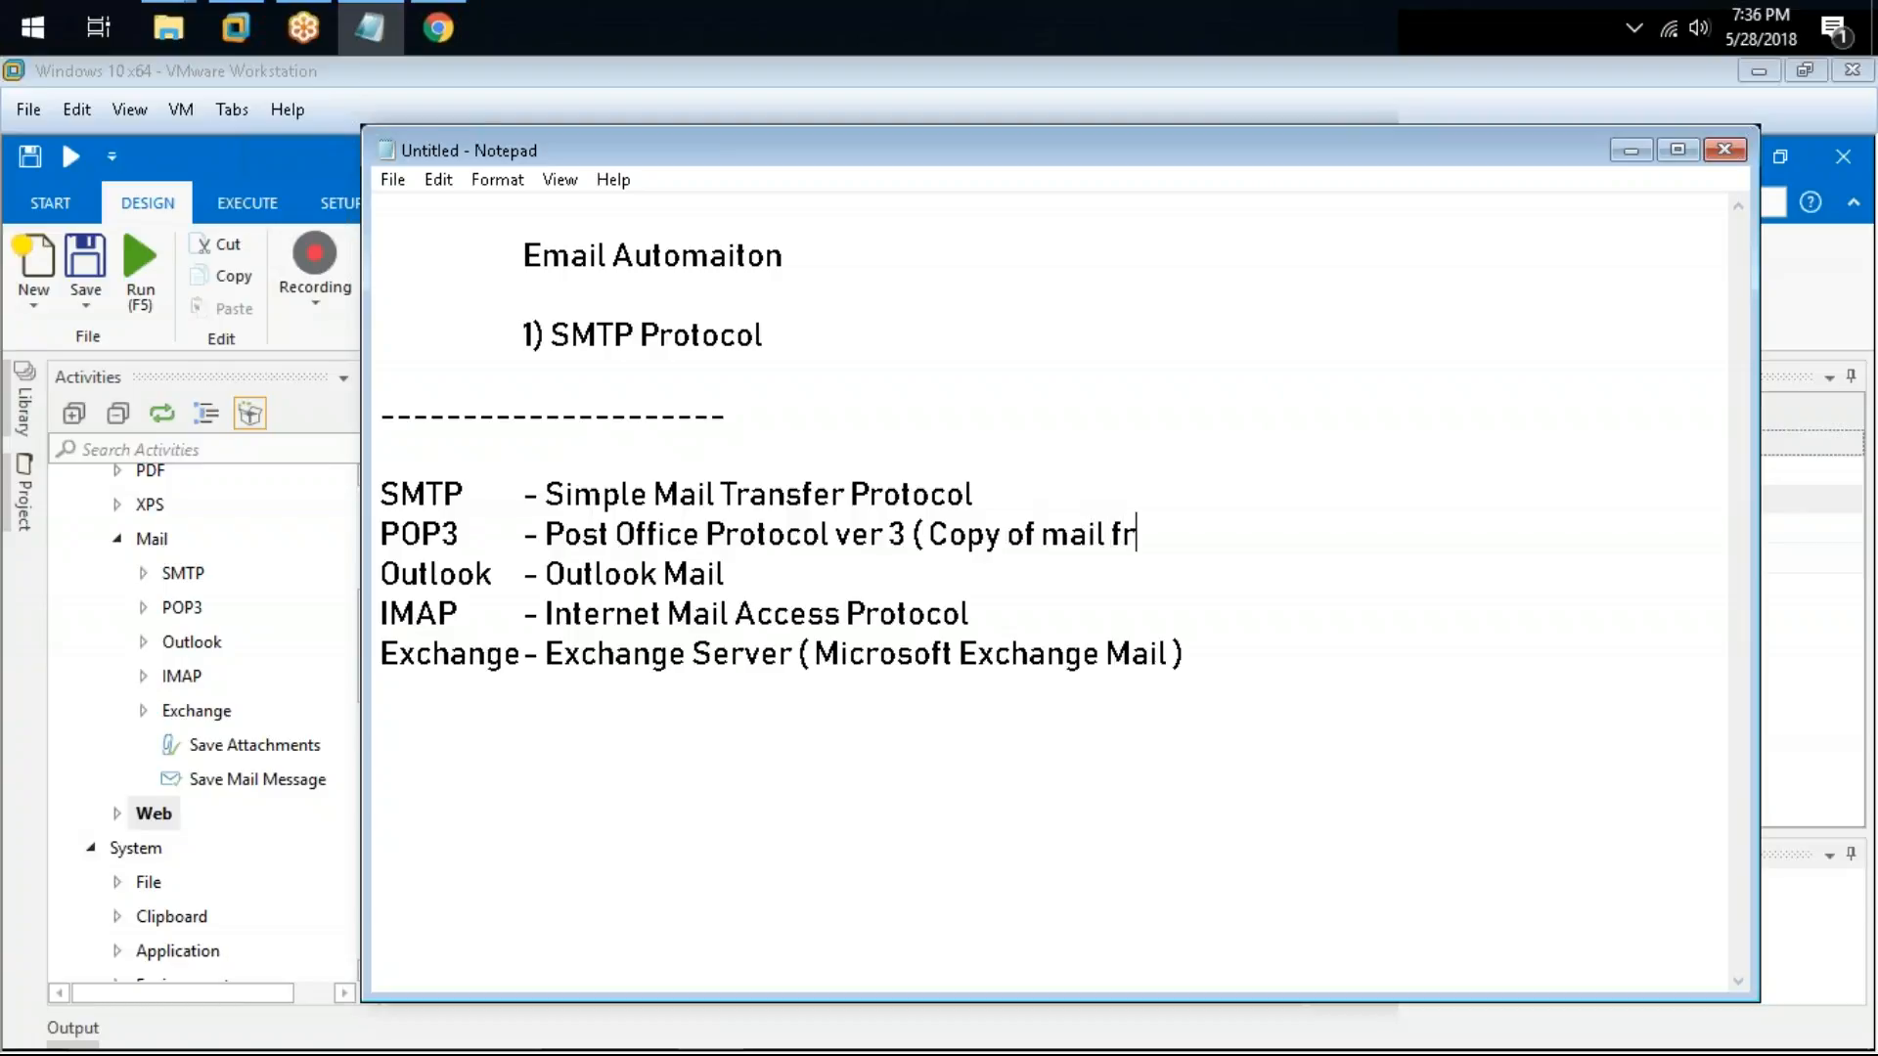
type("om your m")
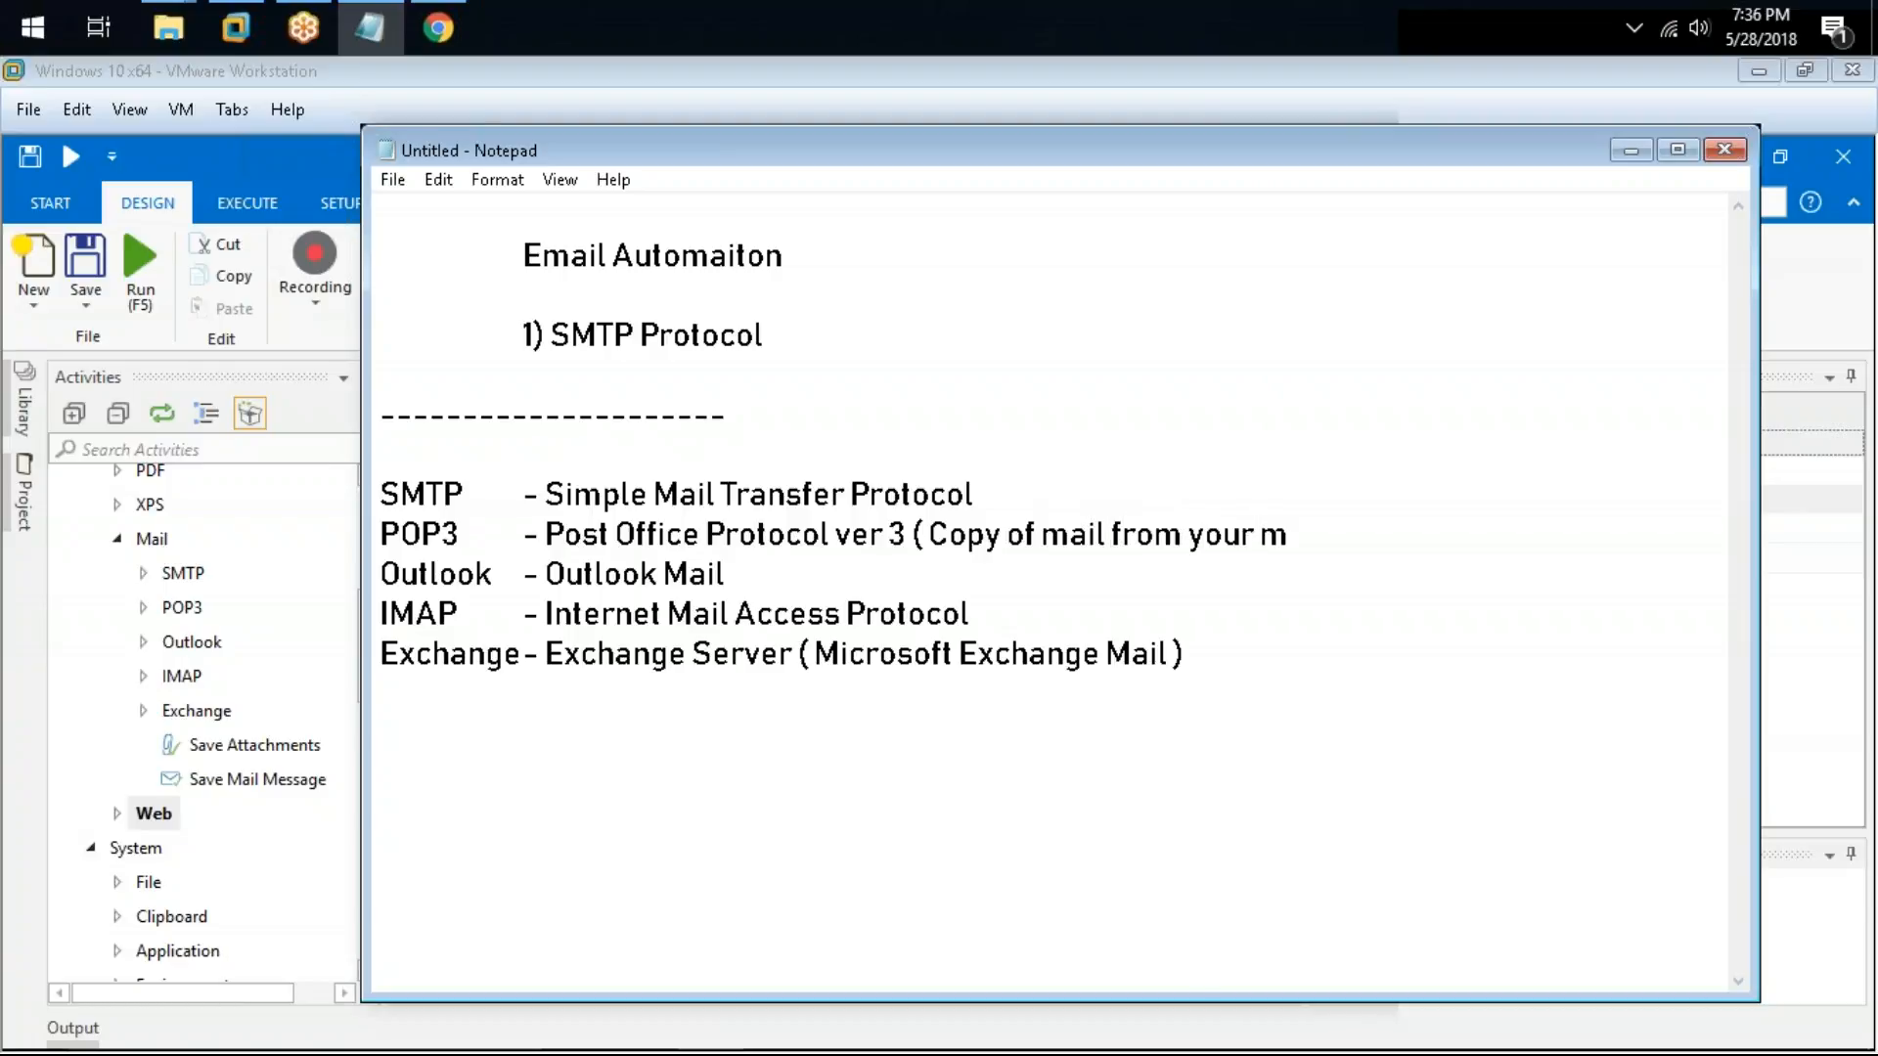
type("ail server)")
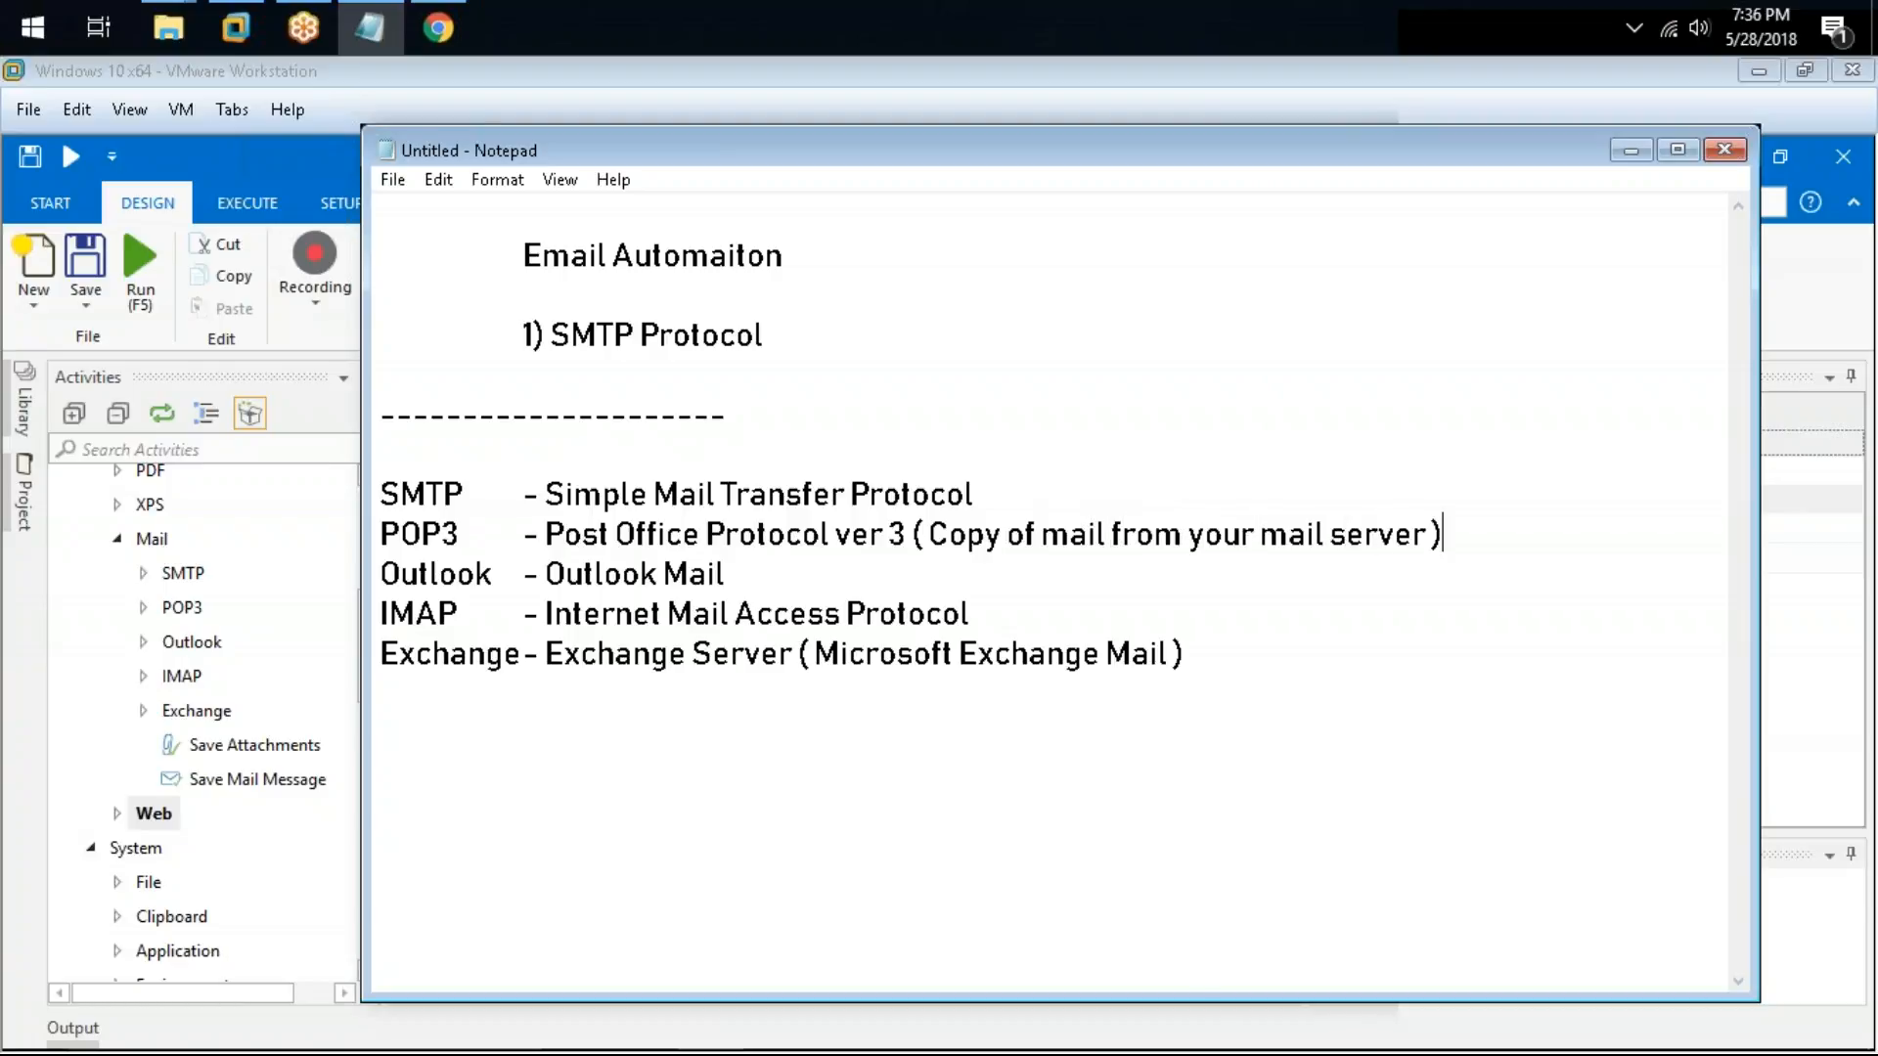
Step: Insert "Reterive" before "Copy" in the POP3 line and append "( Mail Service )" to the Outlook line
left_click(946, 538)
type("Reterive")
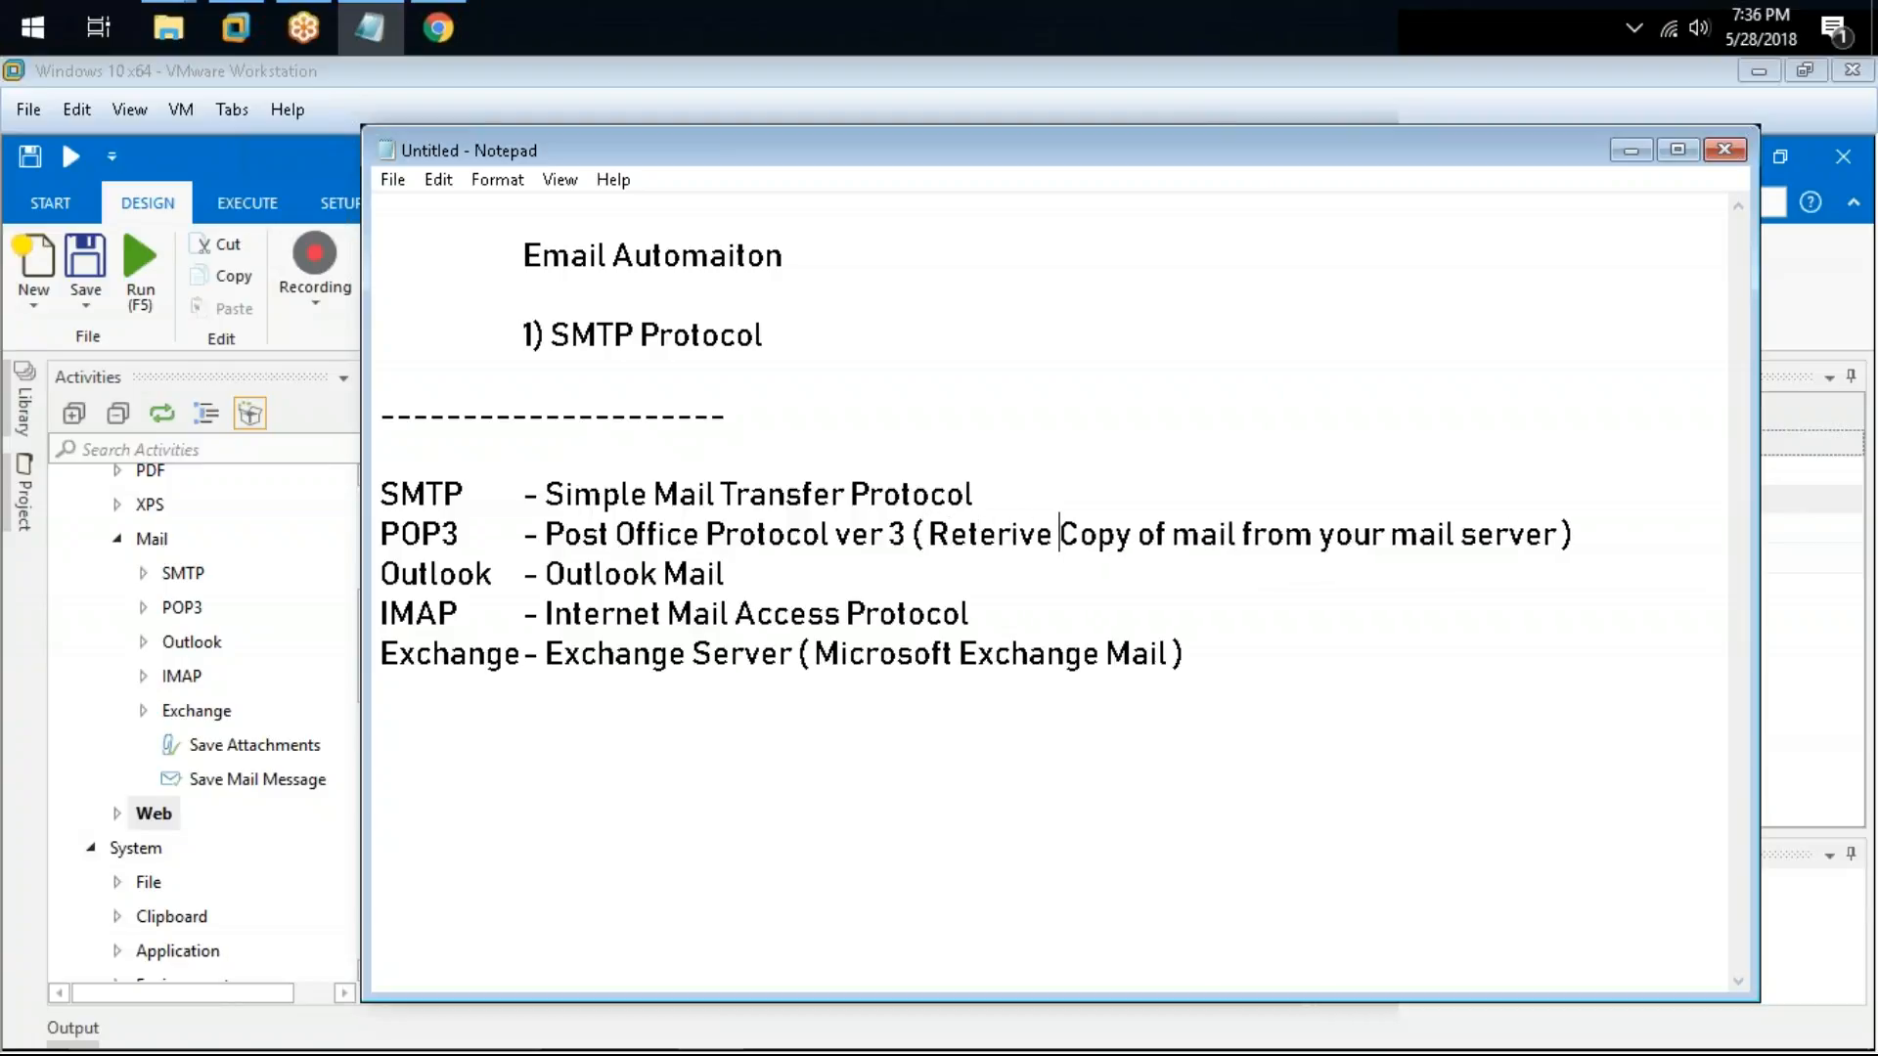
left_click(839, 568)
type("(Mai")
key("BackSpace")
type("ervice )")
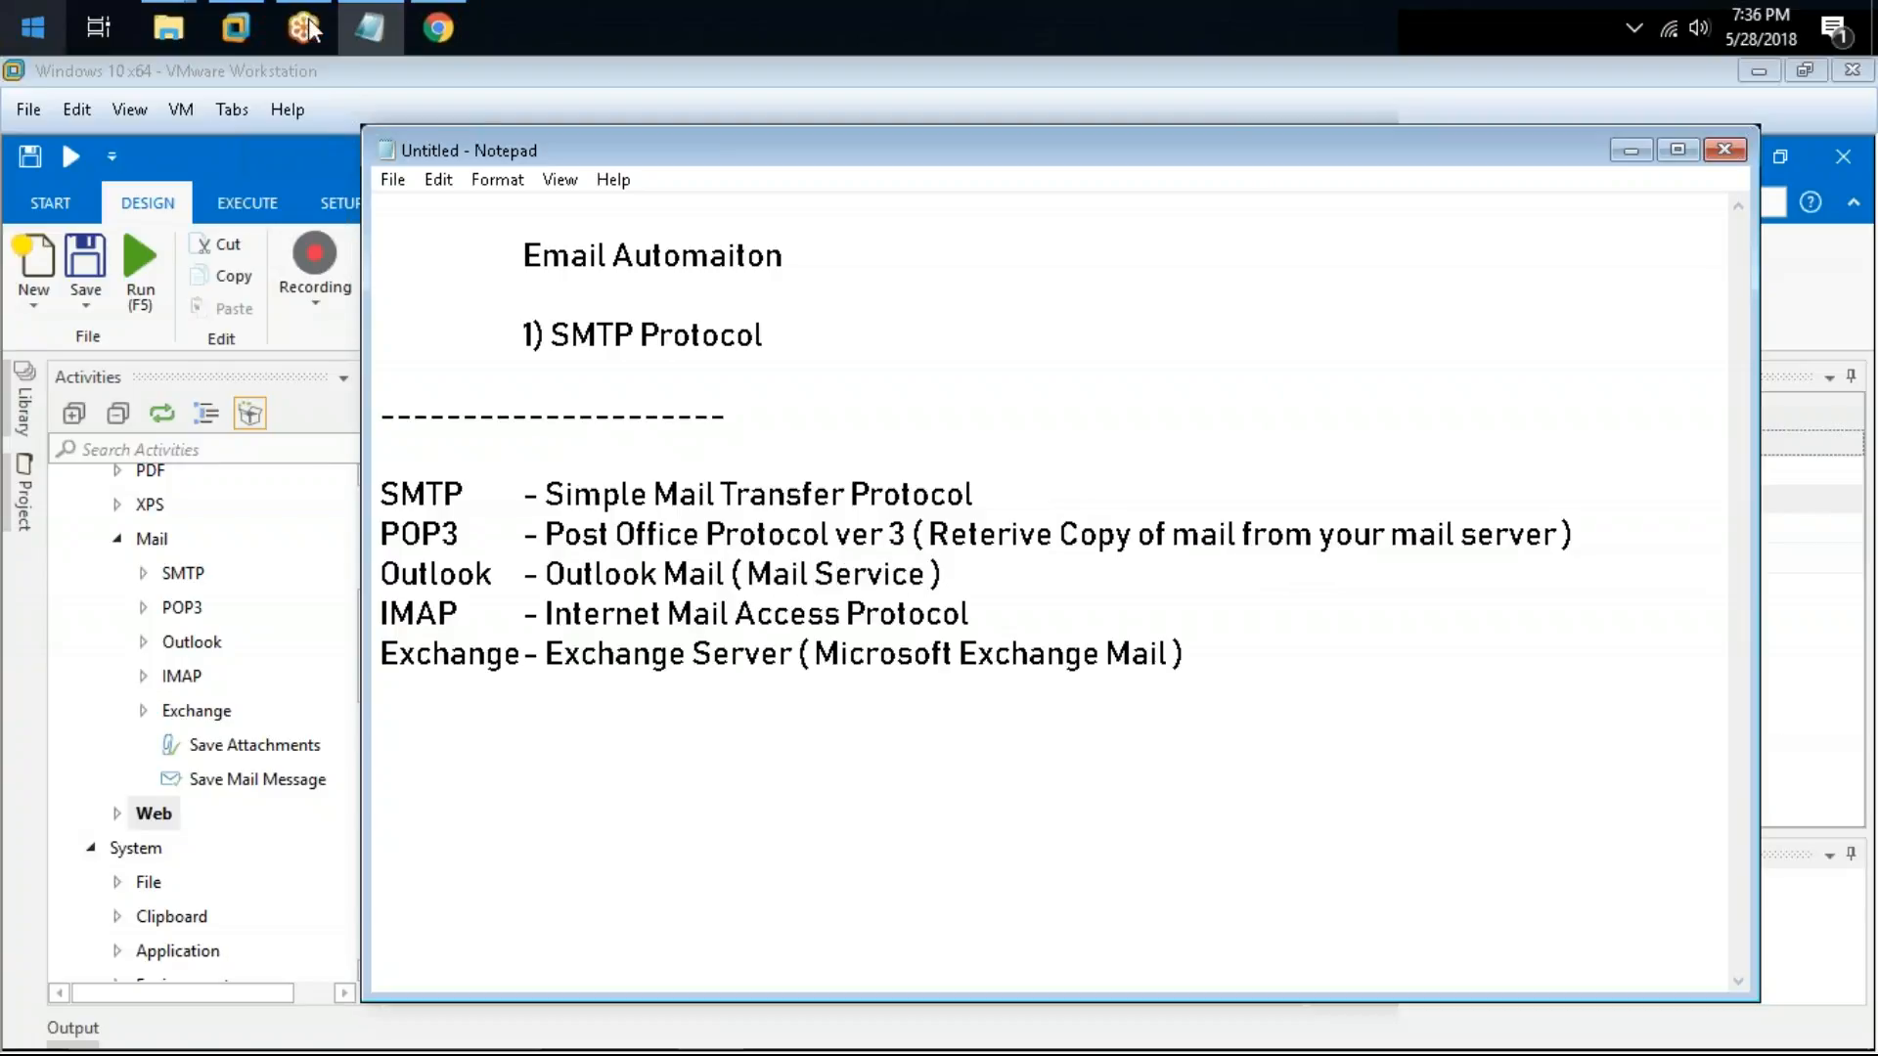
Step: Switch to Chrome, search Google for outlook and open the Outlook.com page to look it over
left_click(460, 21)
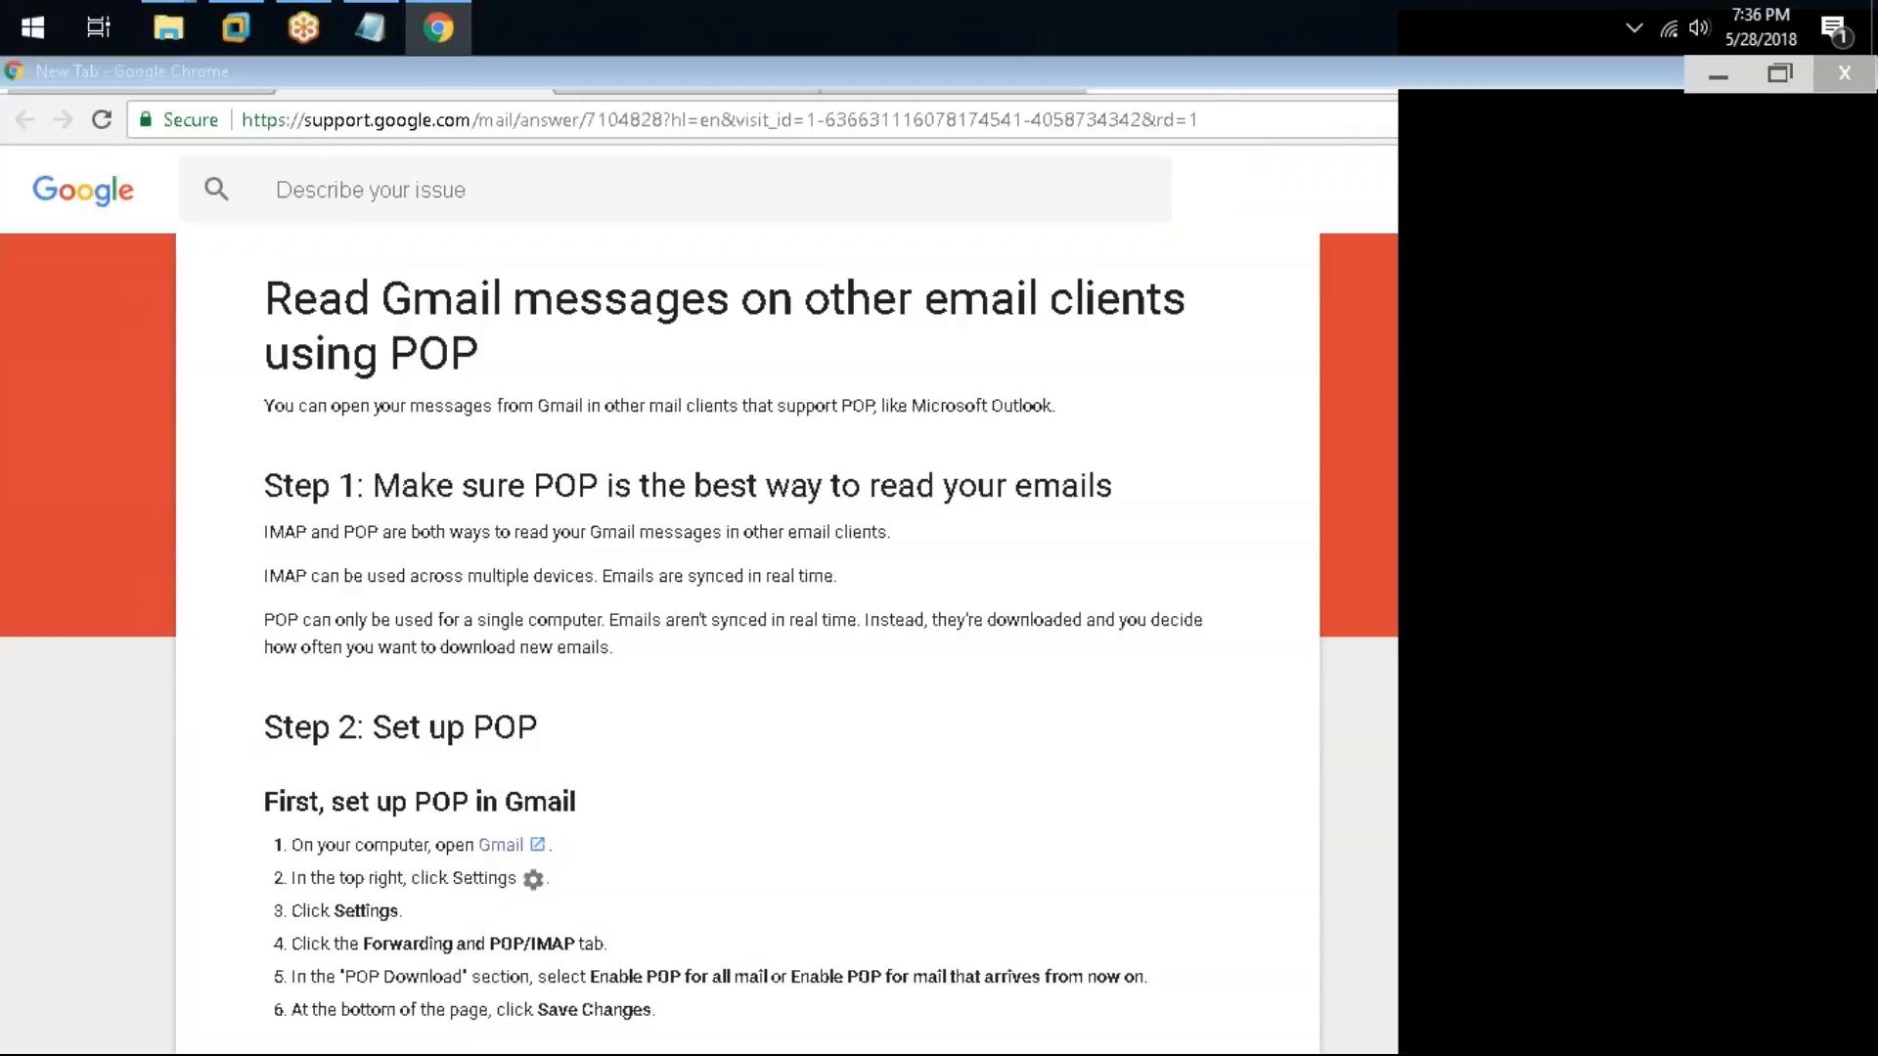
key("ctrl+t")
type("outlook")
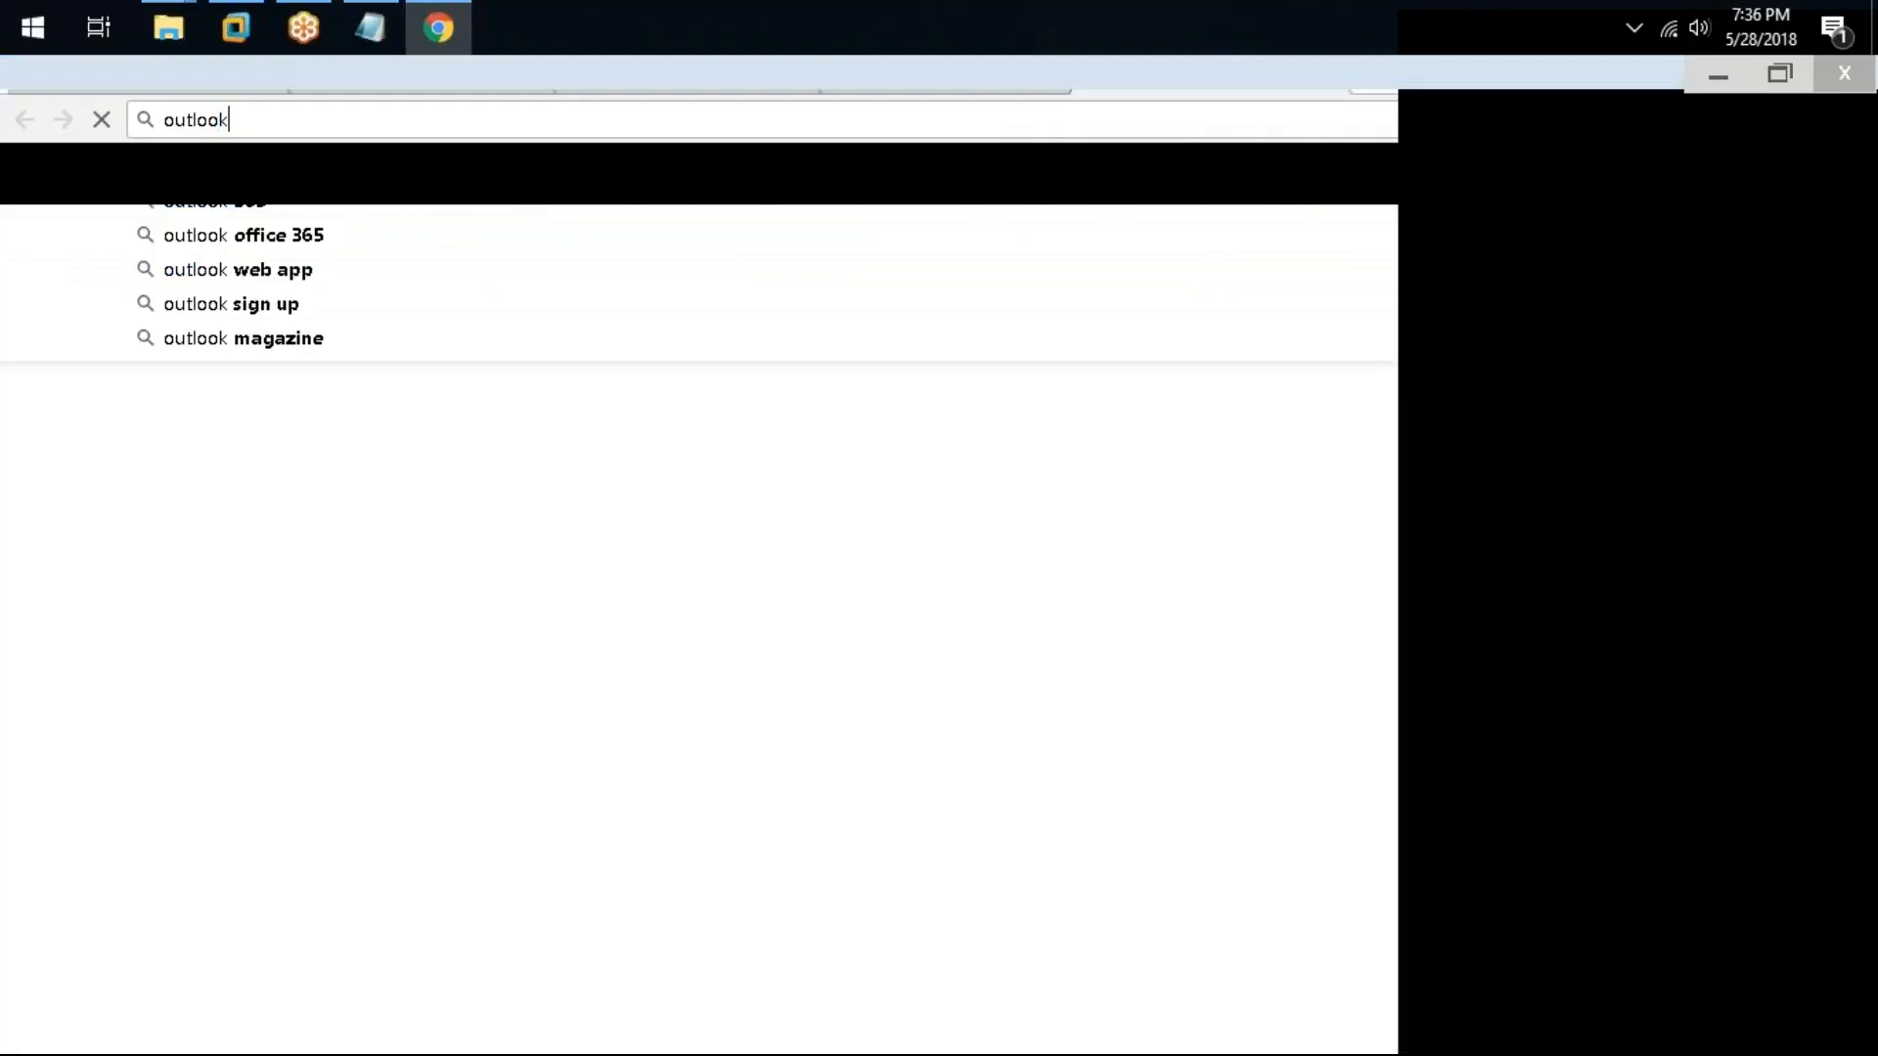
key("Return")
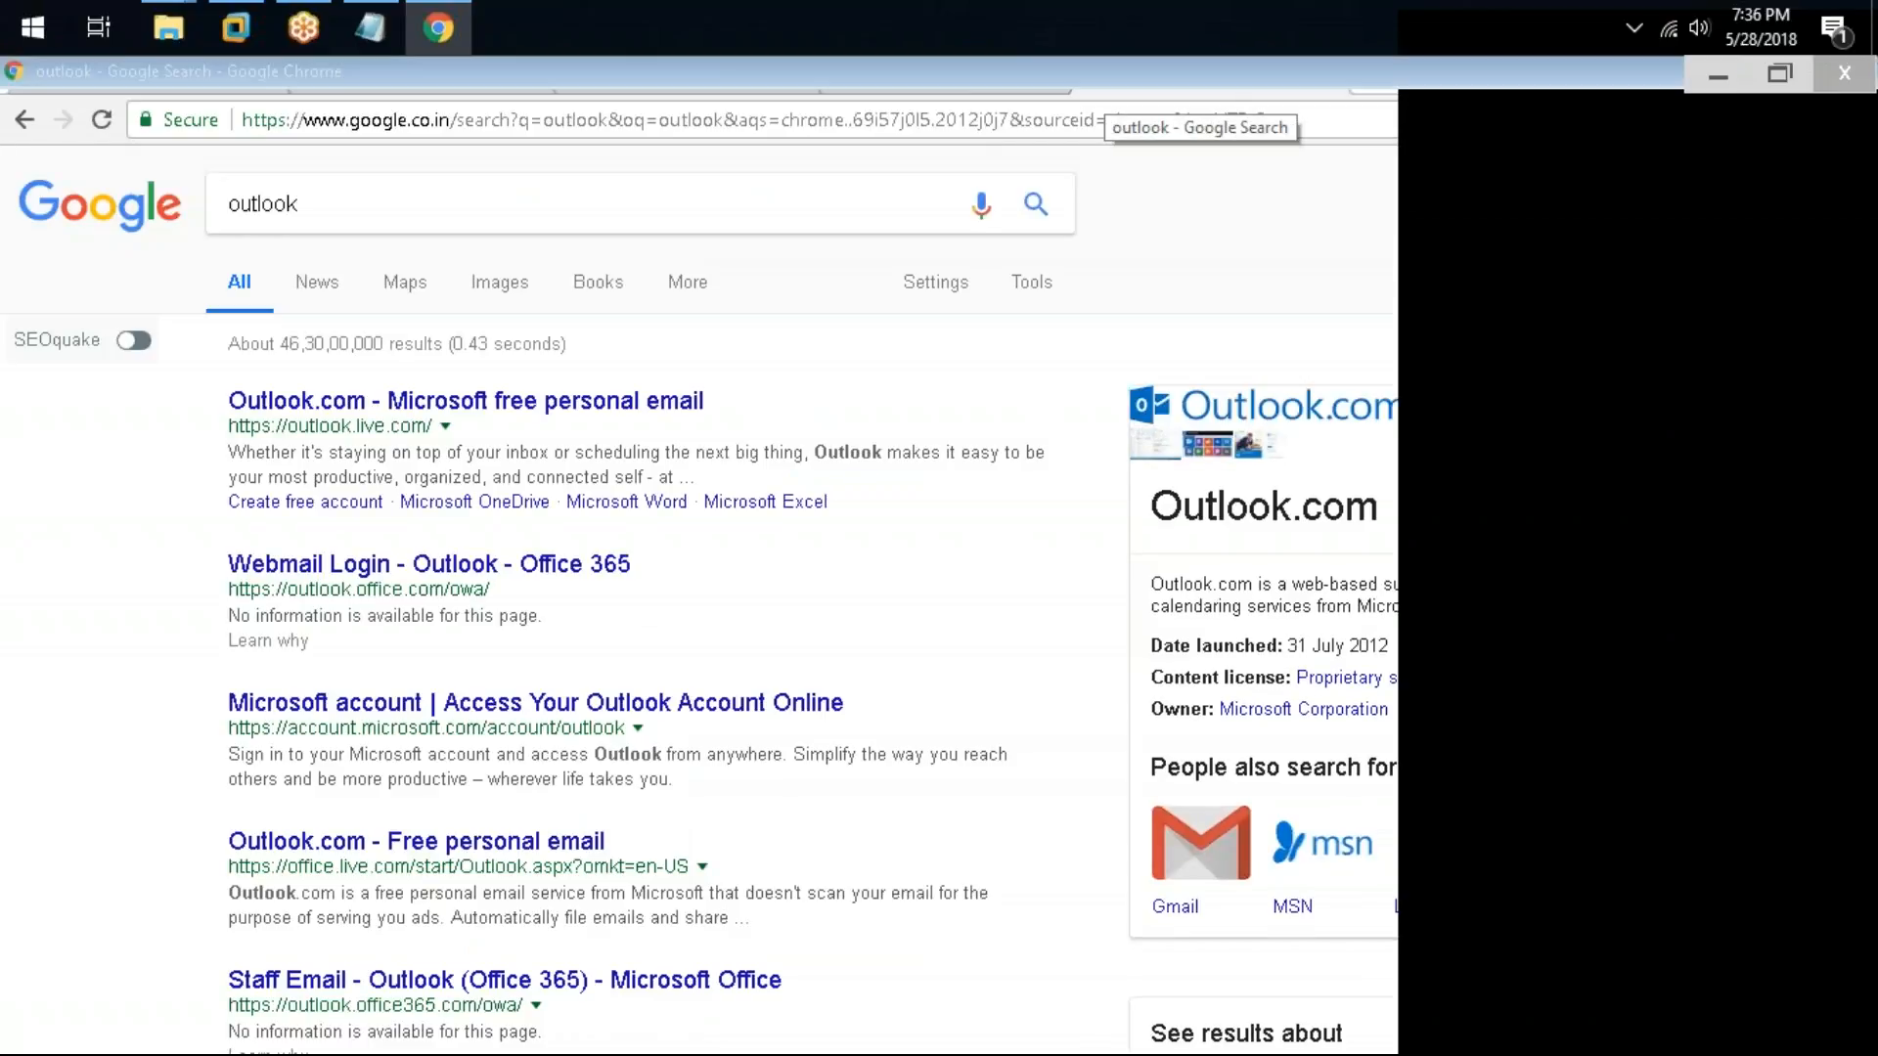
left_click(644, 406)
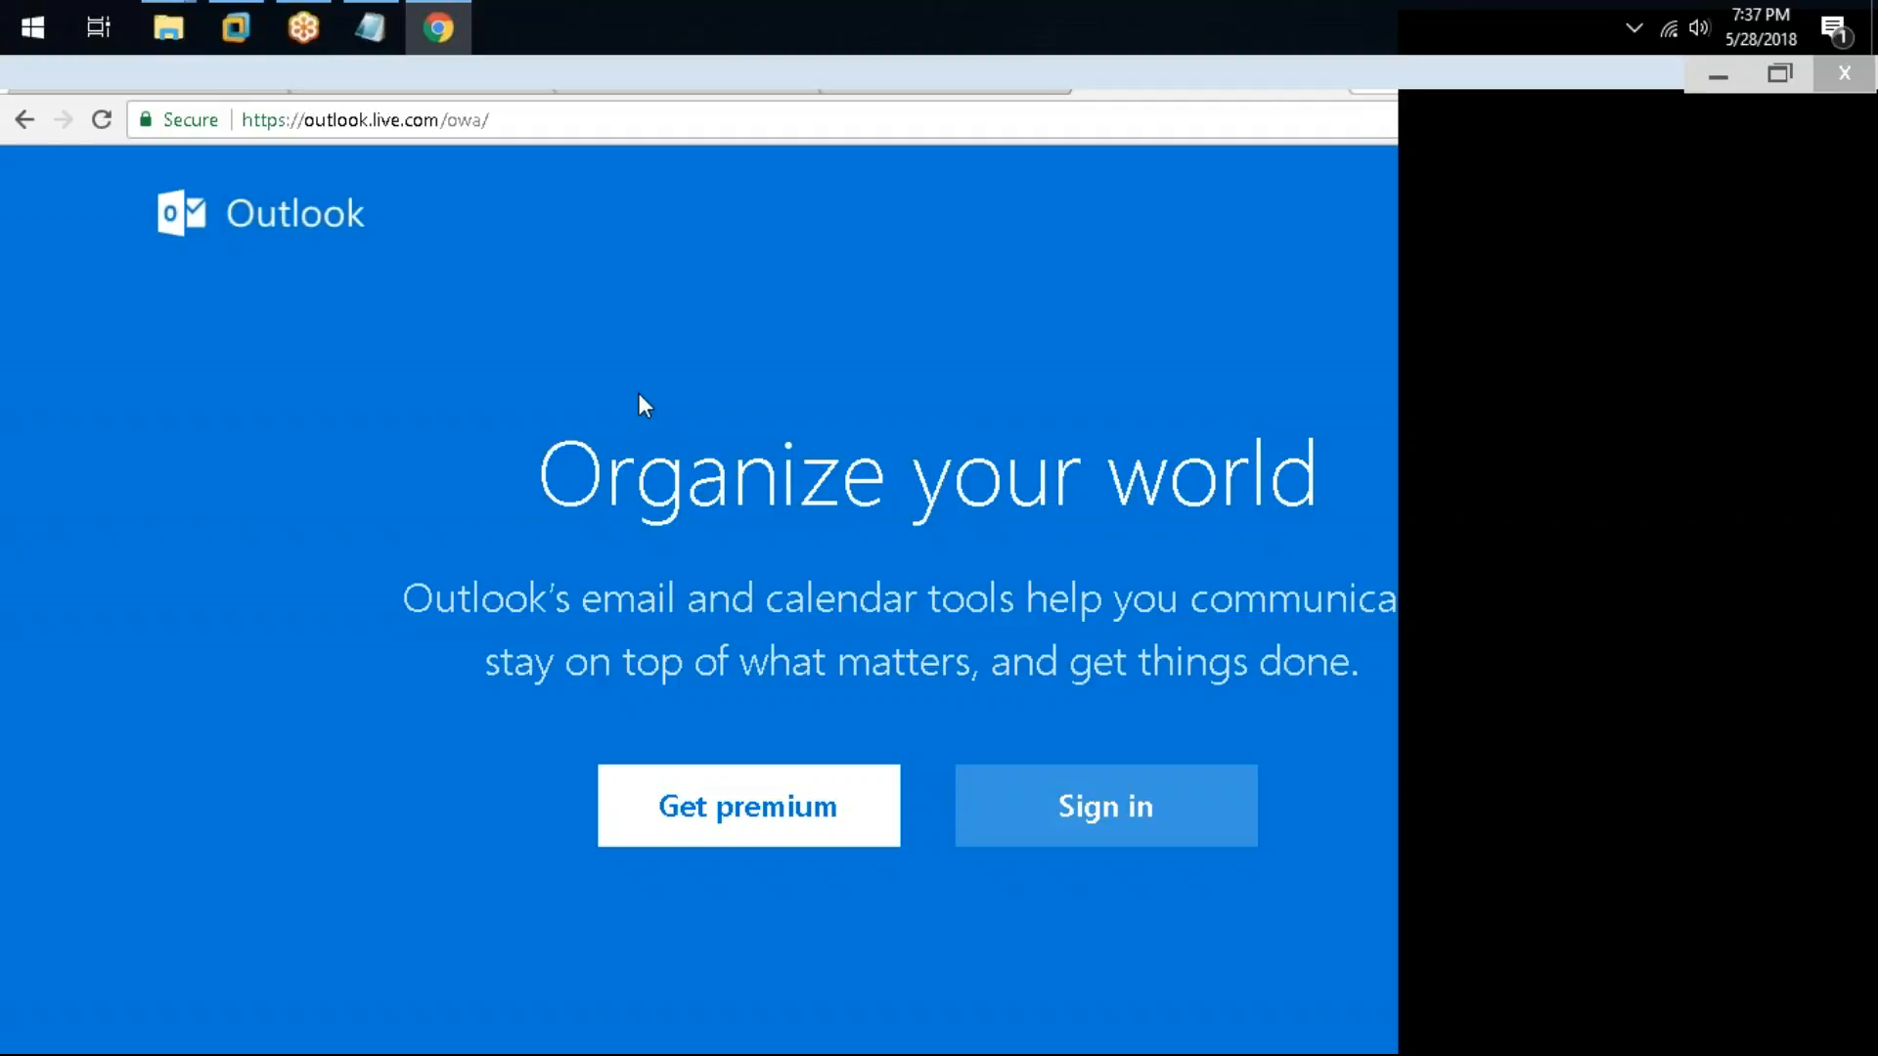
scroll(945, 418, "down", 10)
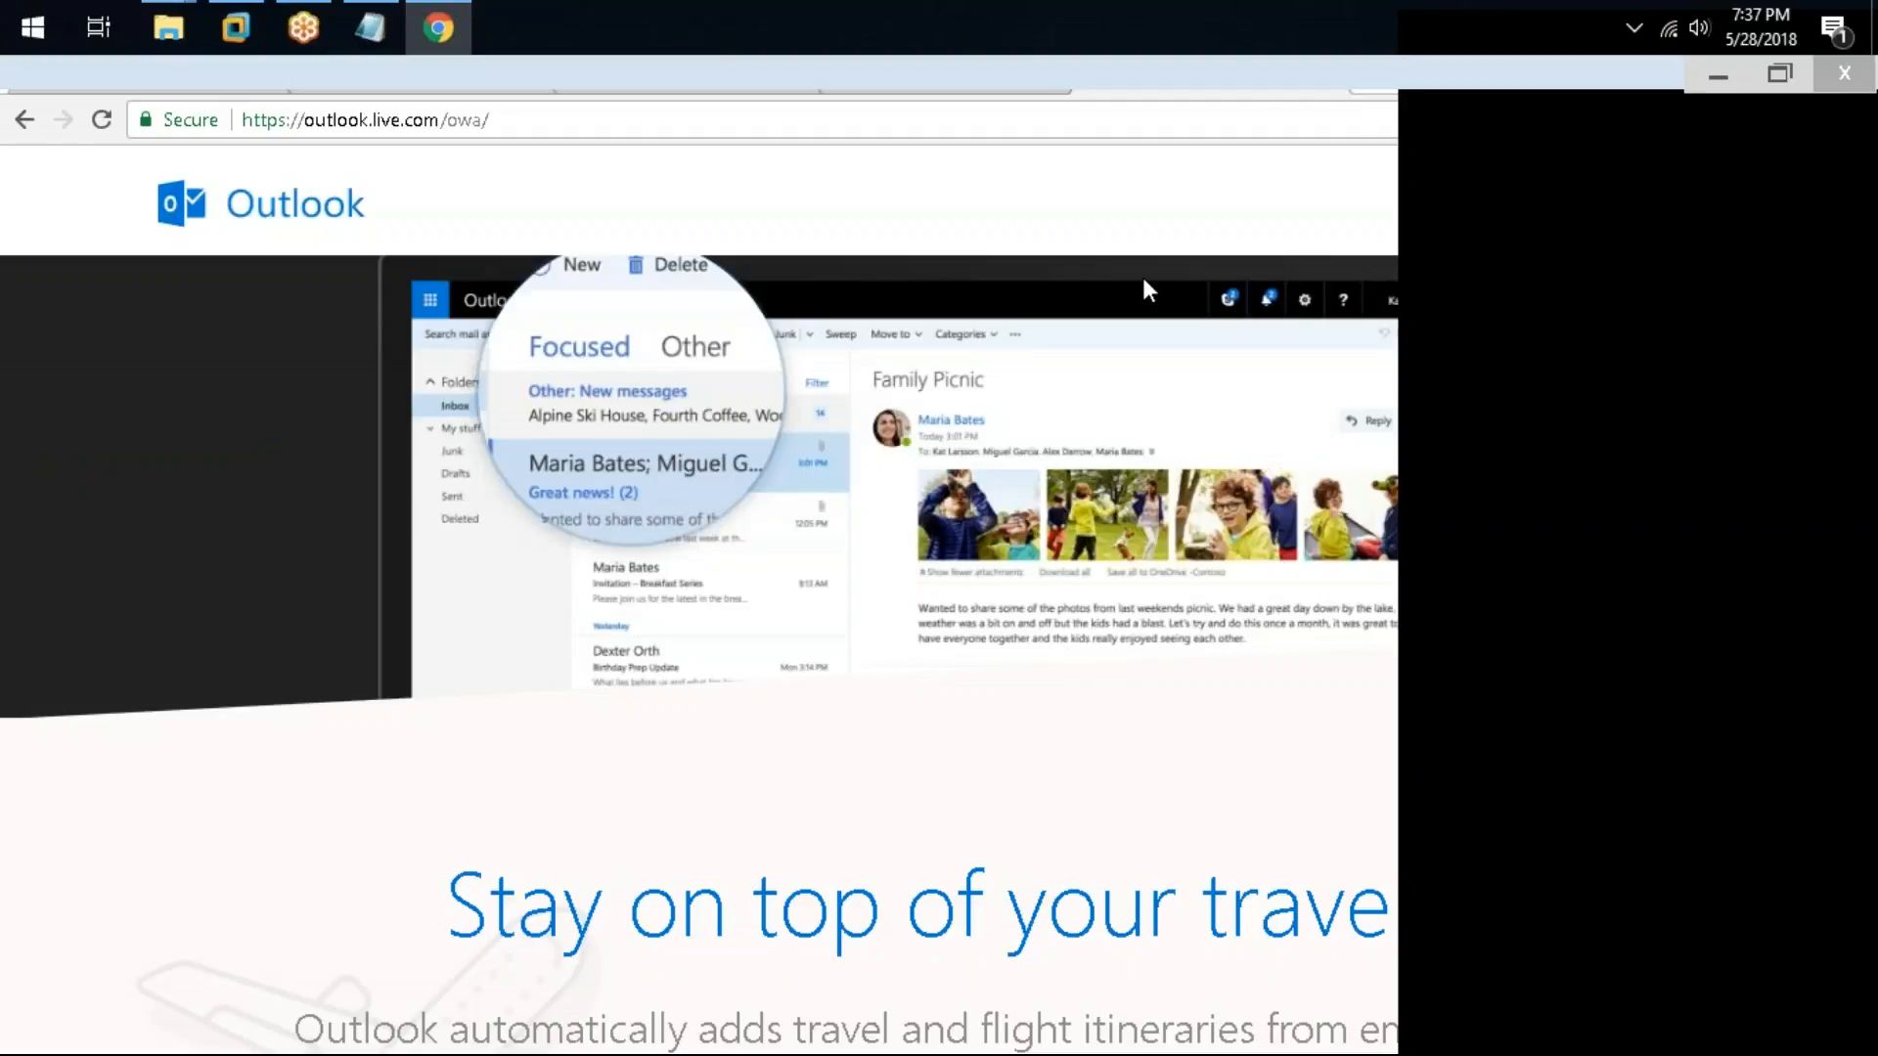
Step: Return to Notepad and insert tabs before each dash so the protocol descriptions line up in one column
key("alt+Tab")
left_click(373, 4)
left_click(372, 4)
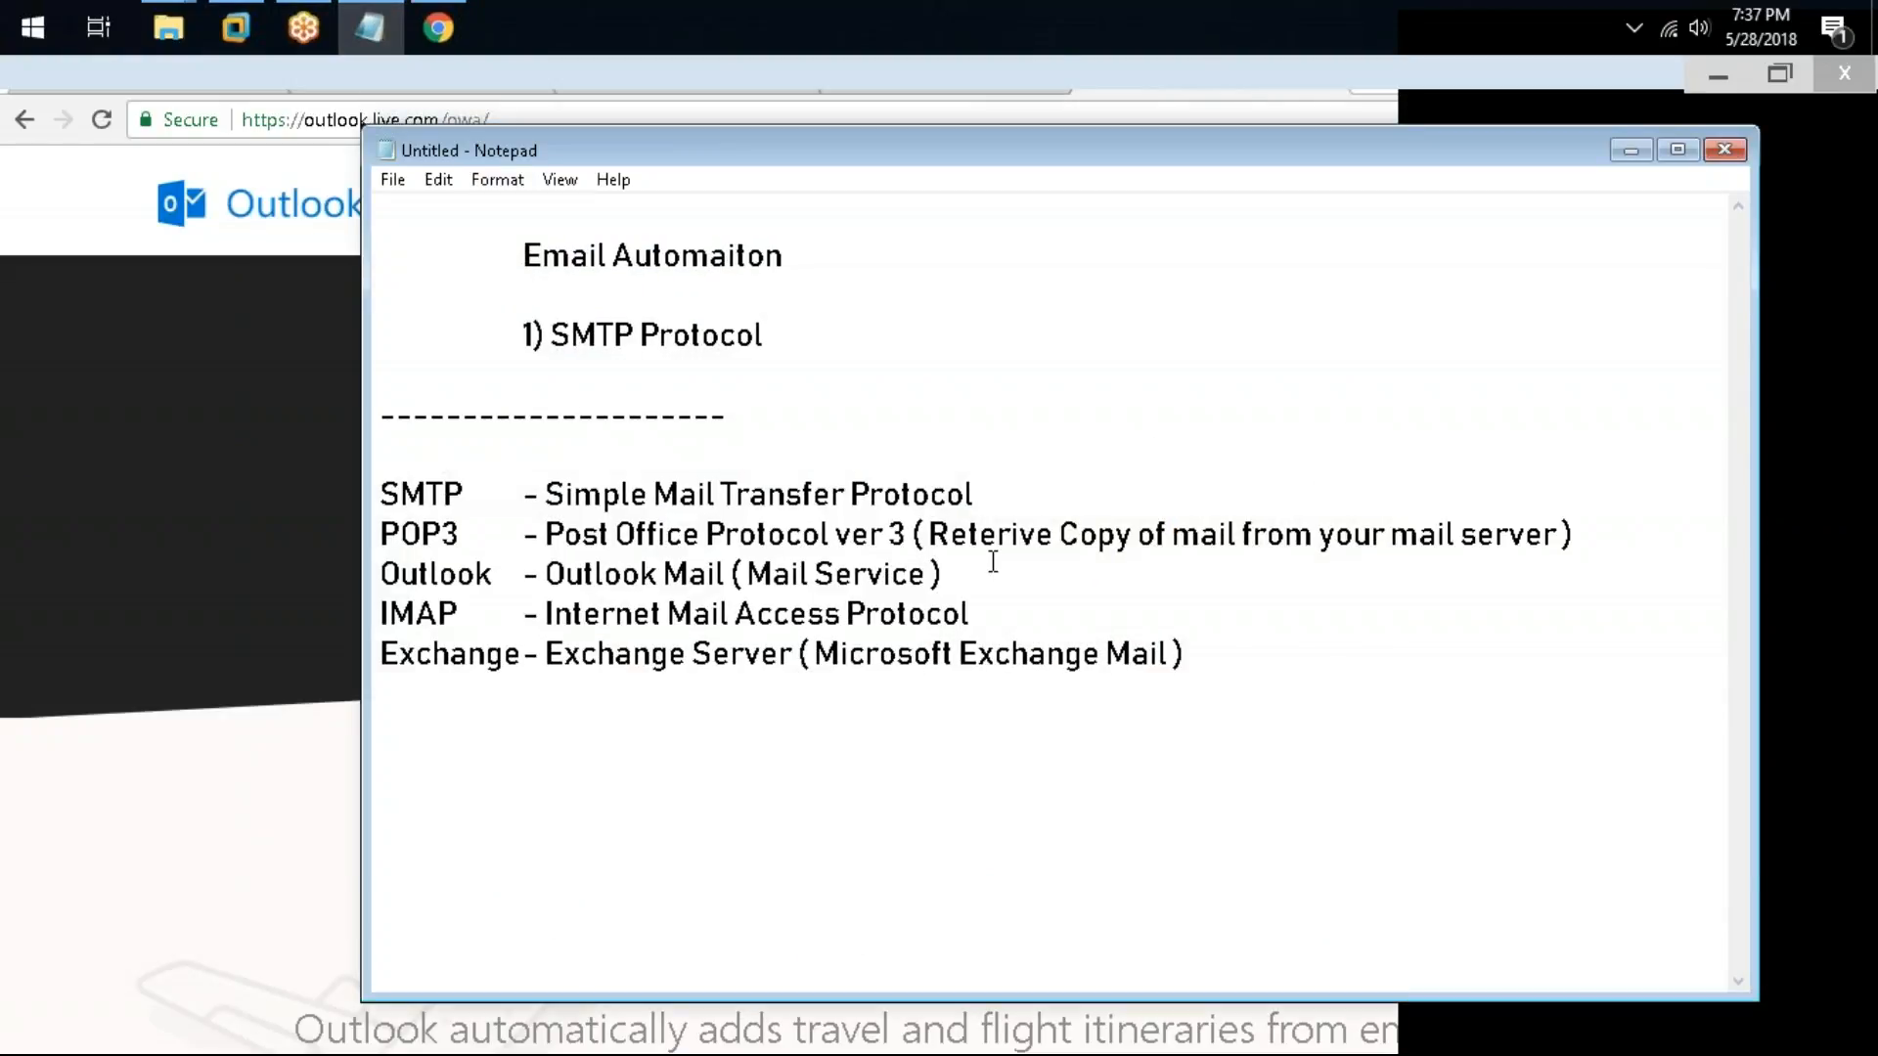
left_click_drag(545, 611, 969, 594)
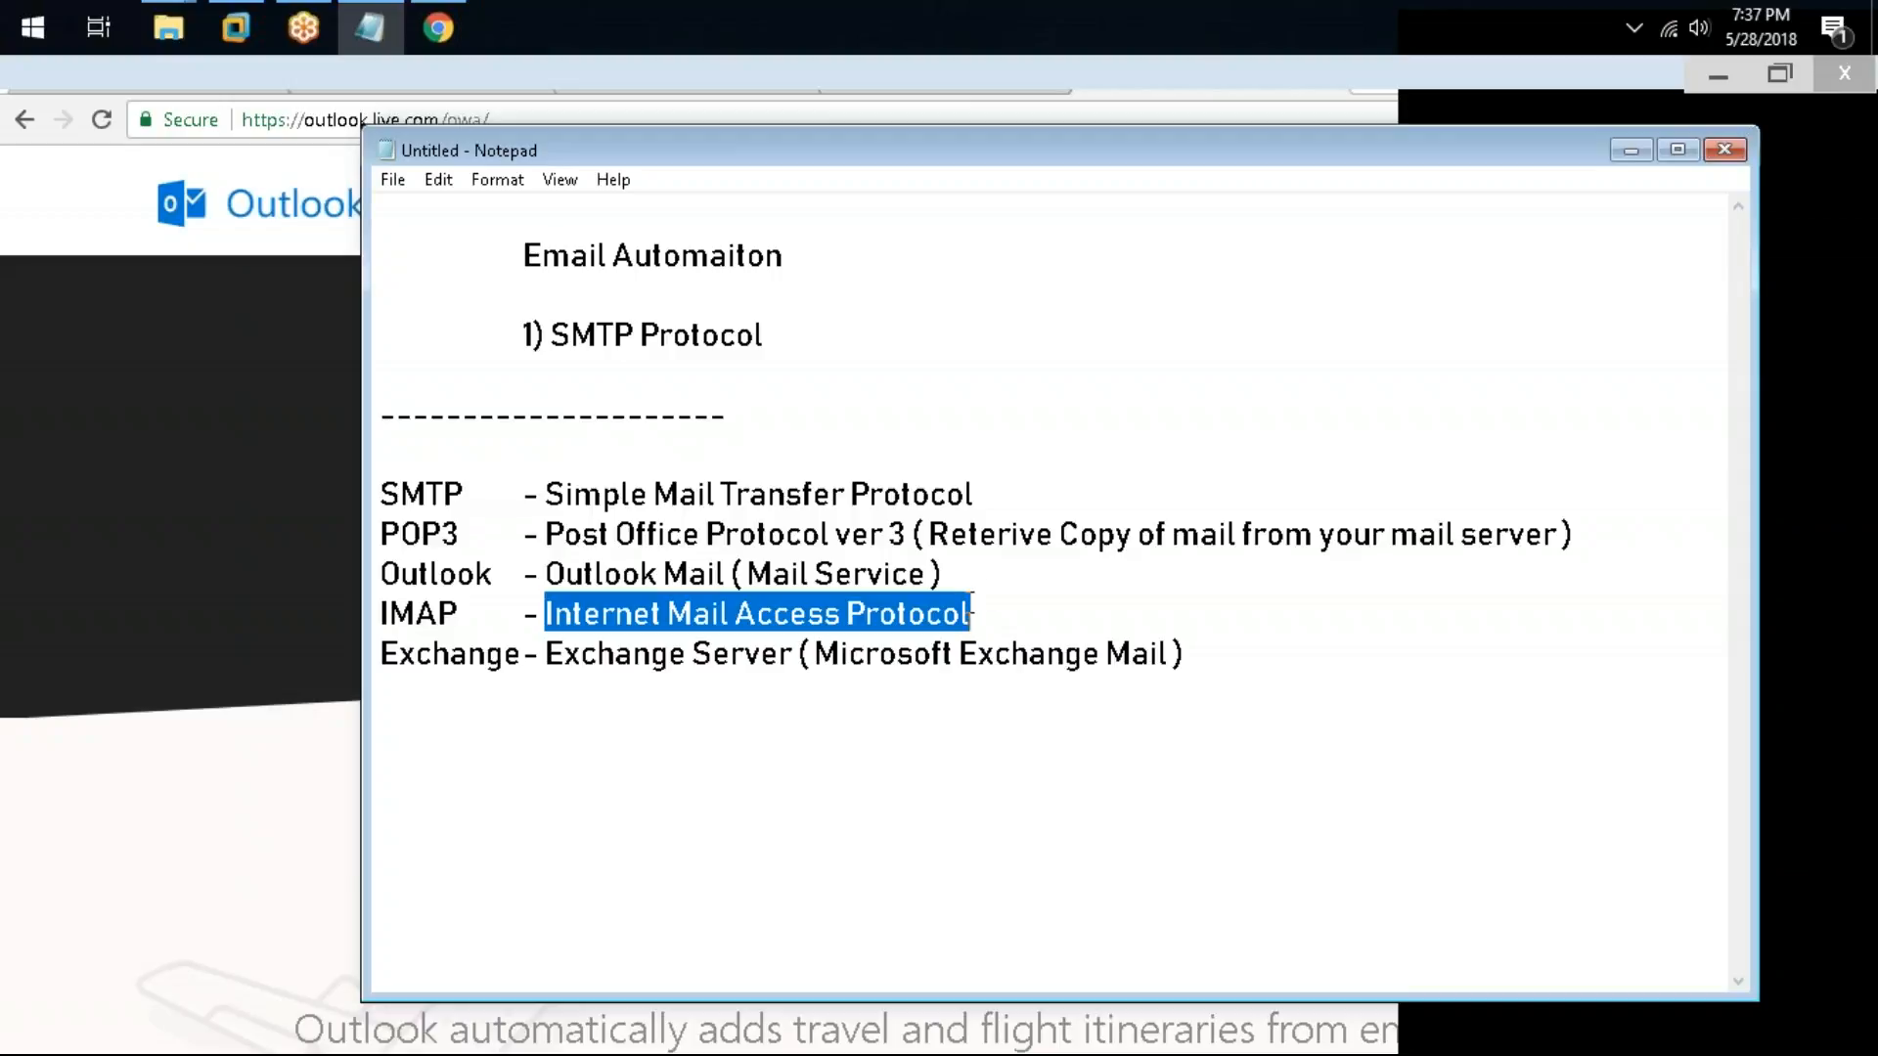
left_click(522, 503)
key("Tab")
left_click(524, 534)
key("Tab")
left_click(526, 577)
key("Tab")
left_click(527, 614)
key("Tab")
left_click(529, 653)
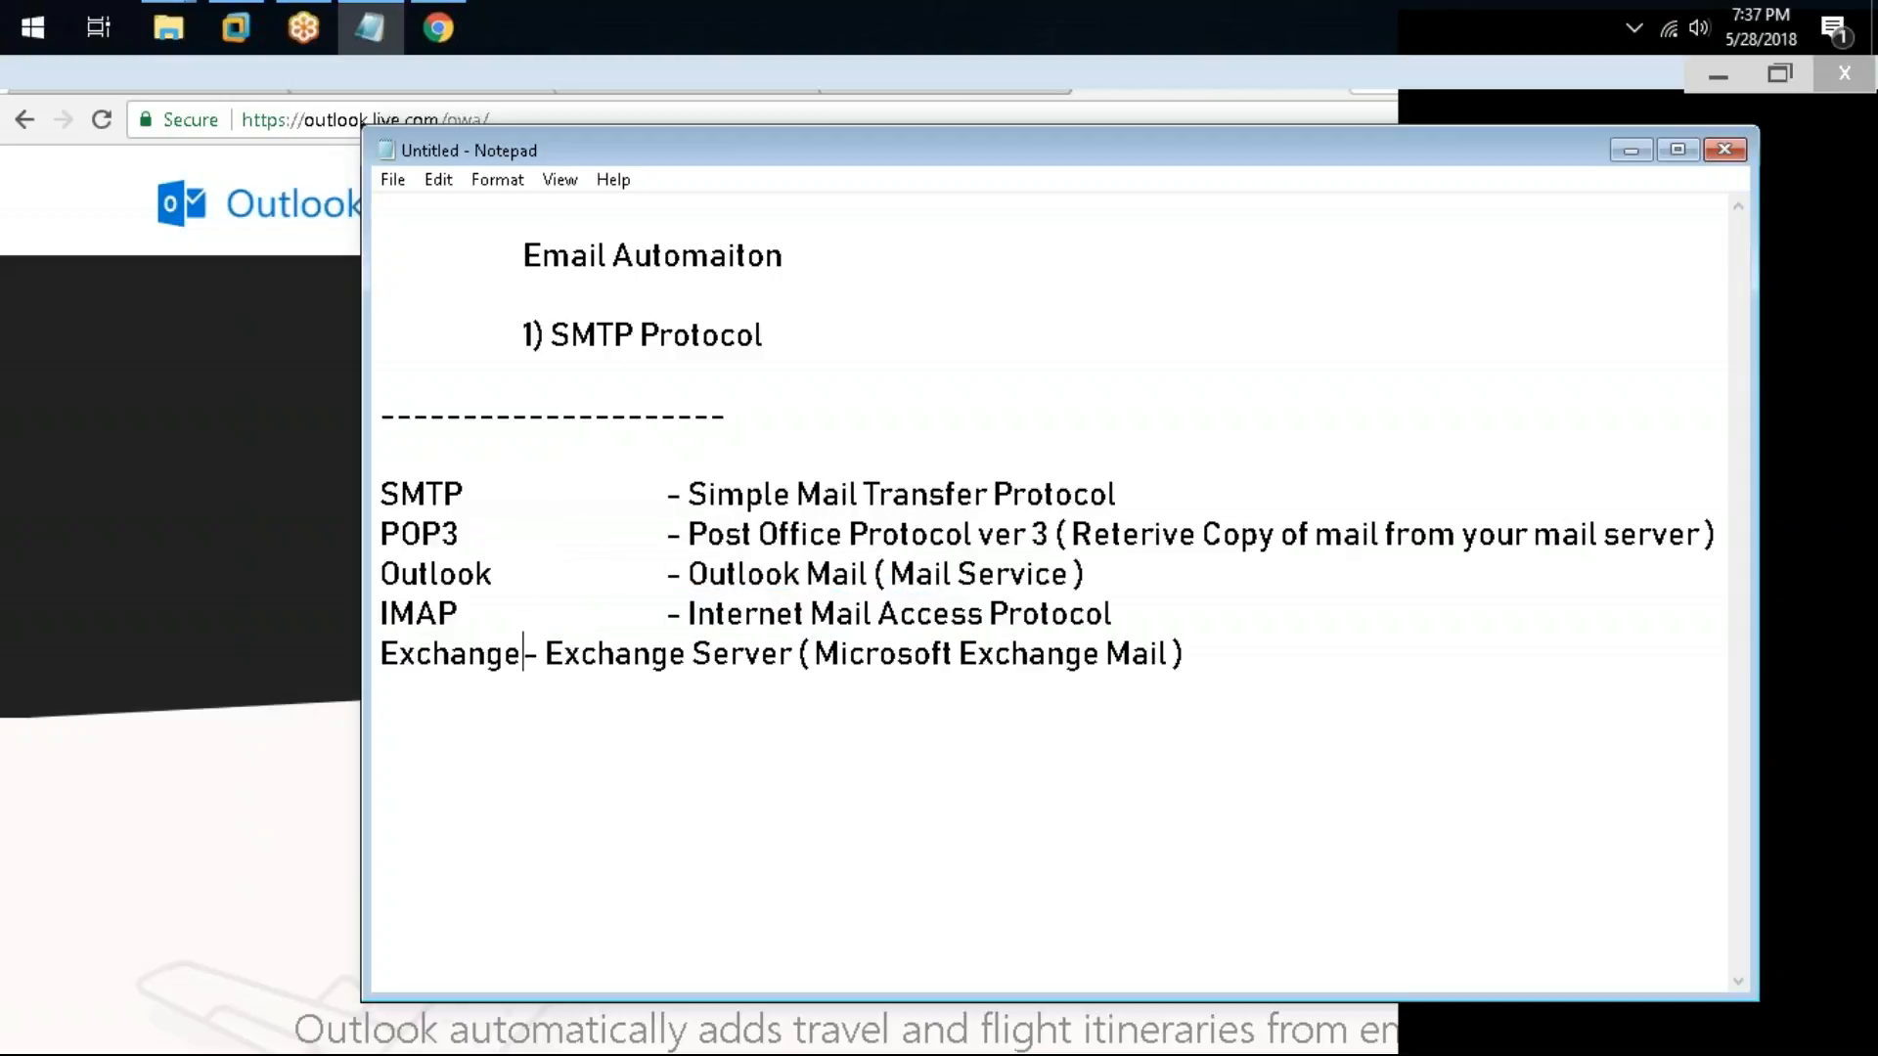
key("Tab")
Step: Highlight the protocol list and then individual protocol lines to review them
left_click_drag(1330, 661, 330, 496)
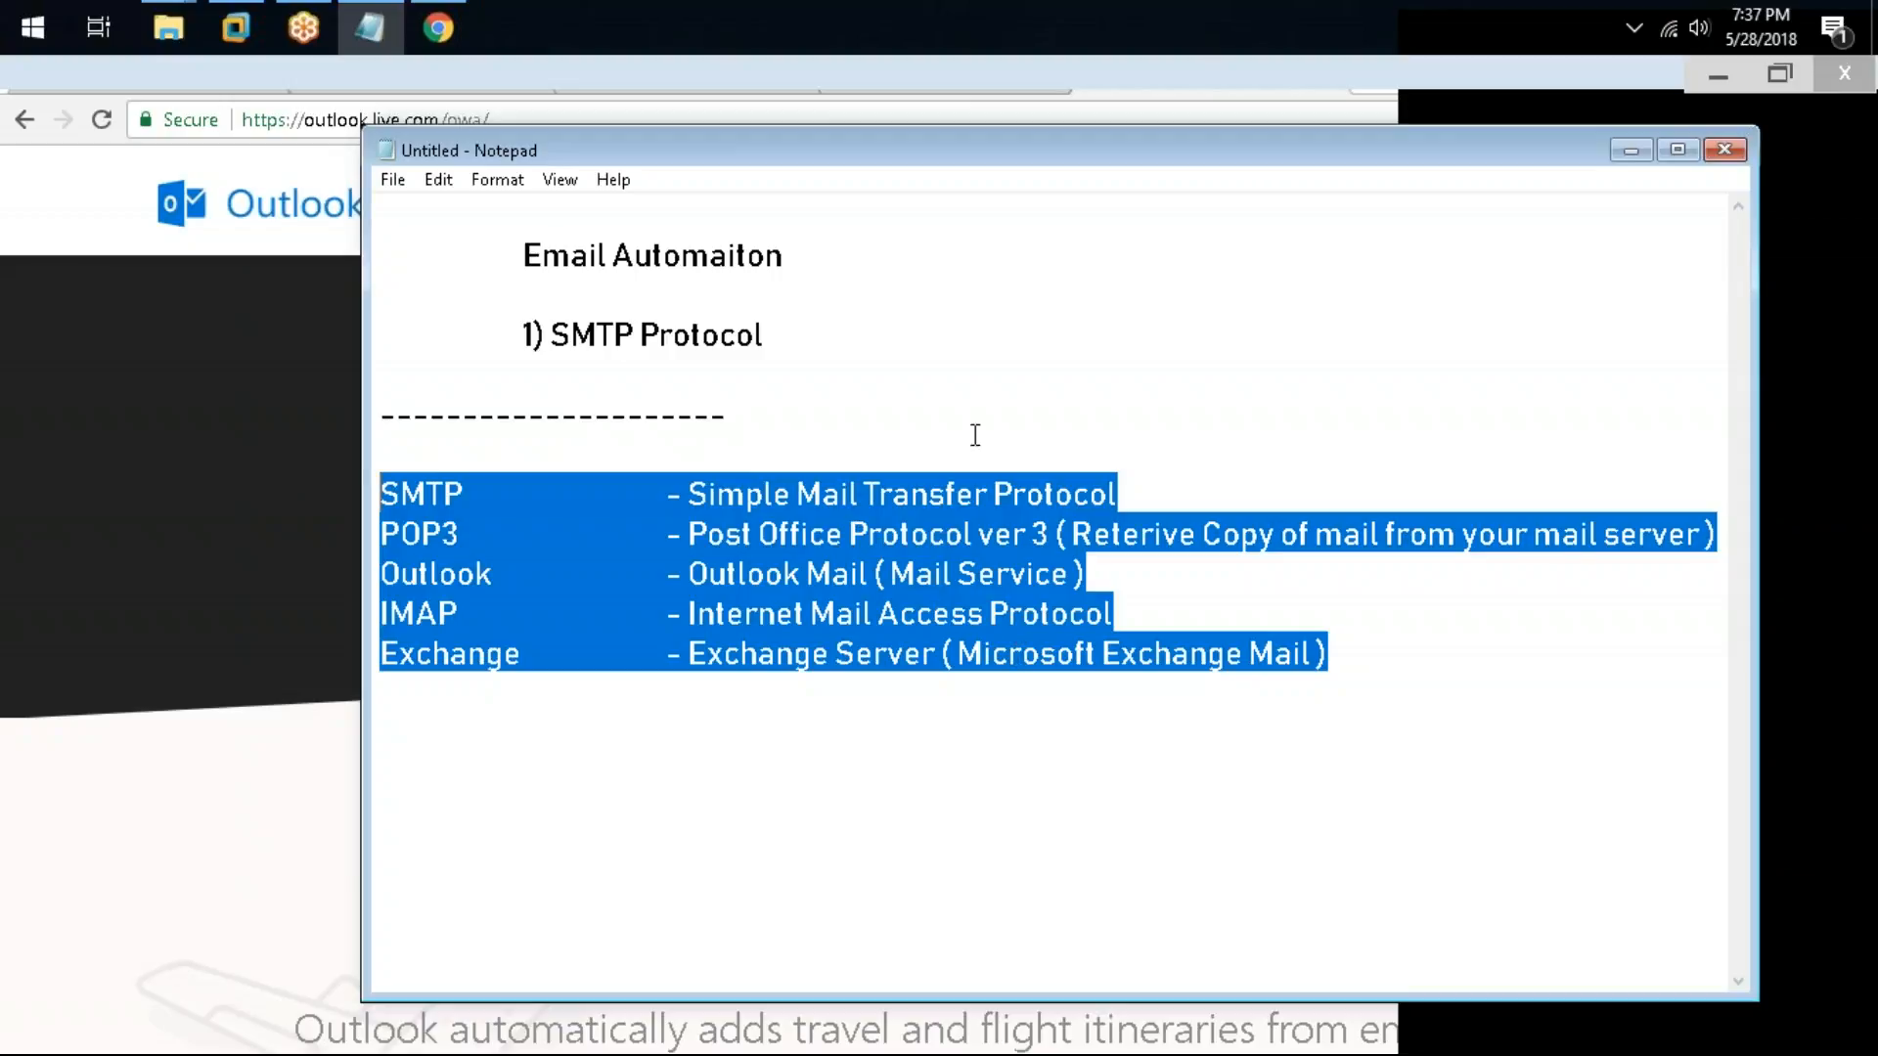
left_click(1146, 491)
left_click_drag(1149, 491, 276, 493)
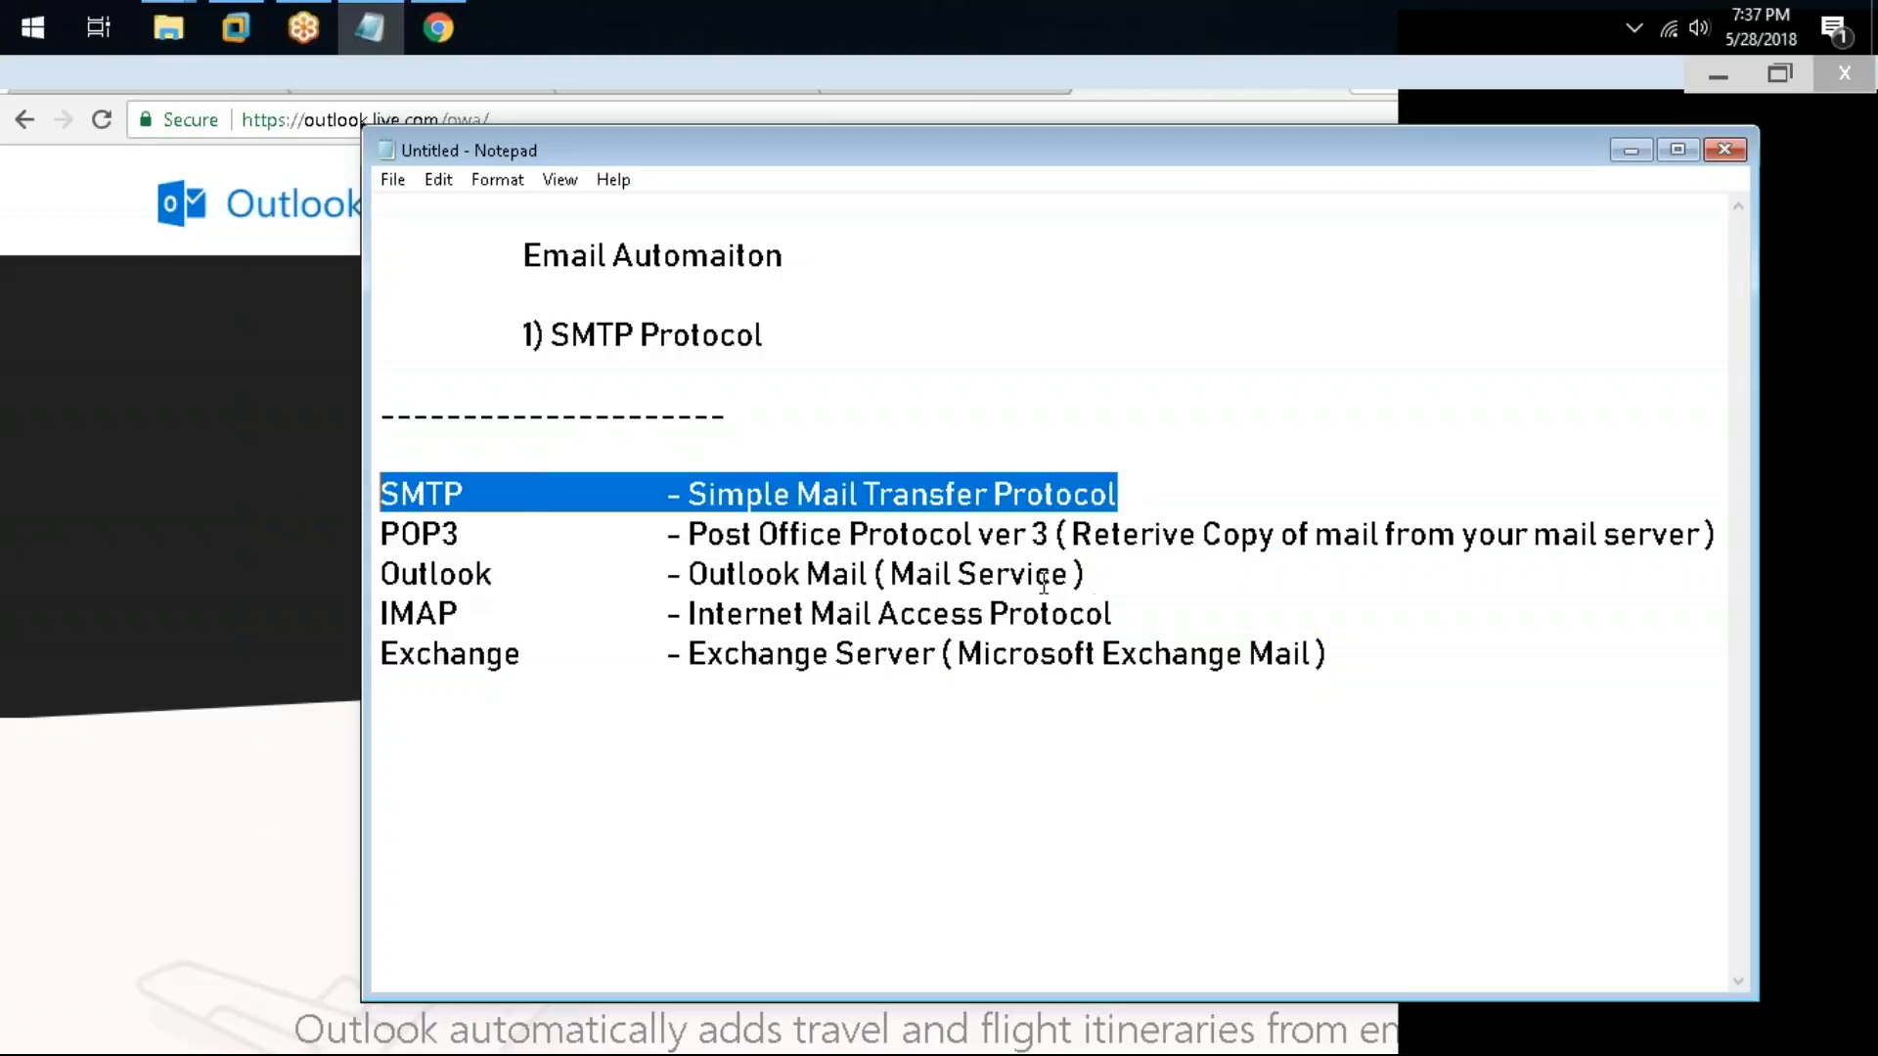
left_click_drag(1135, 614, 349, 600)
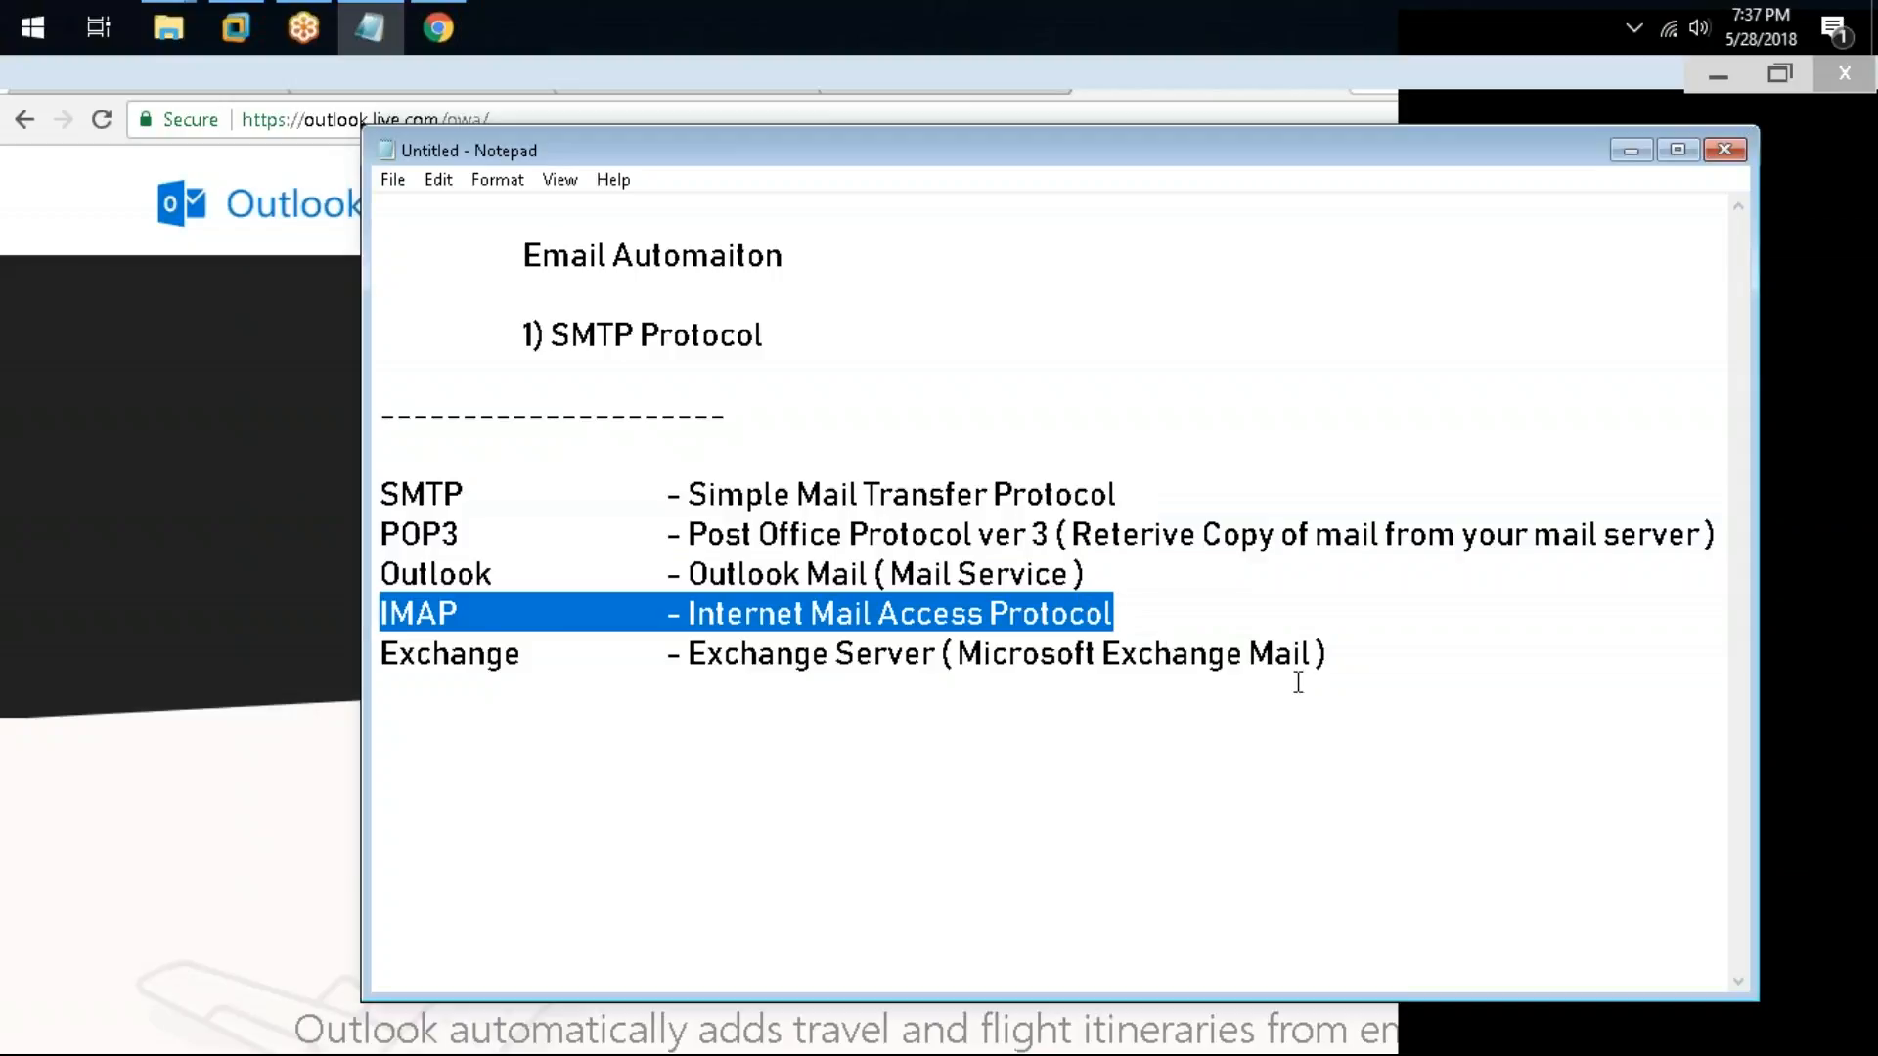
left_click_drag(1363, 654, 322, 668)
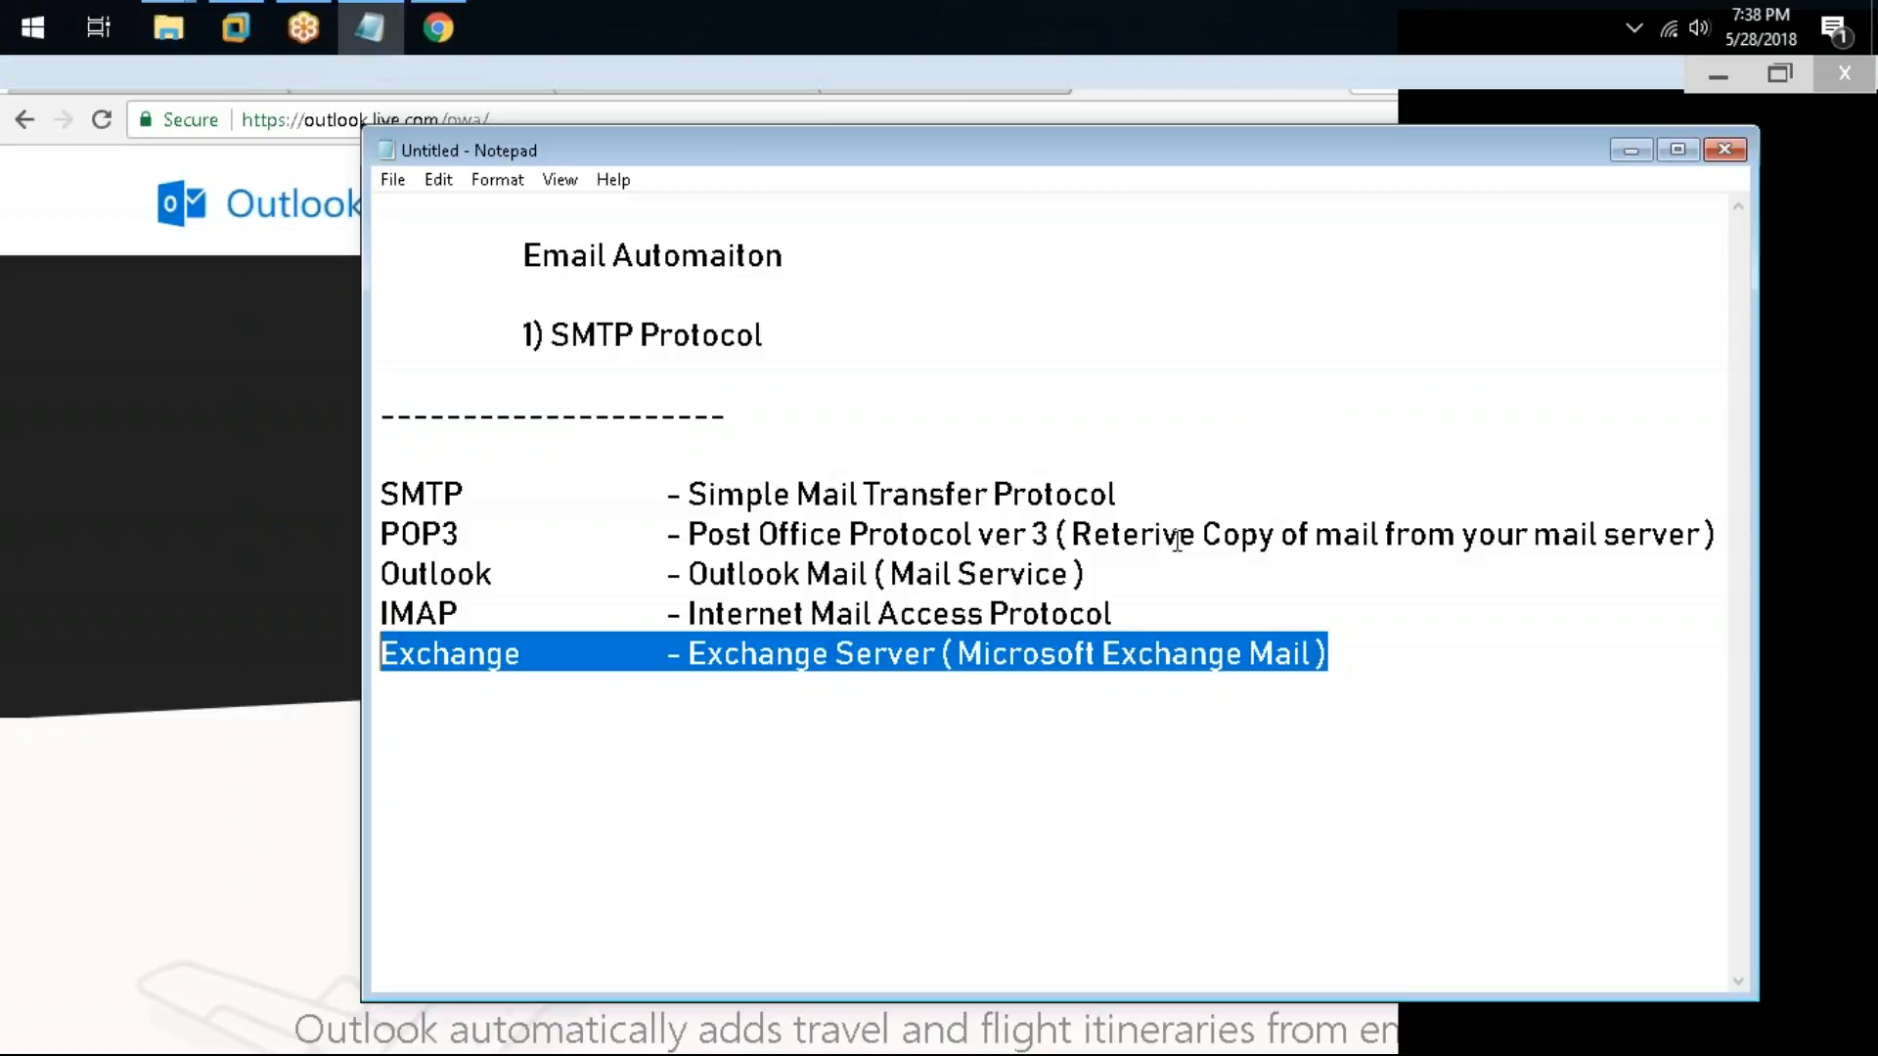
Step: Add a dashed separator line below the protocol list
key("Down")
type("--------------------------------")
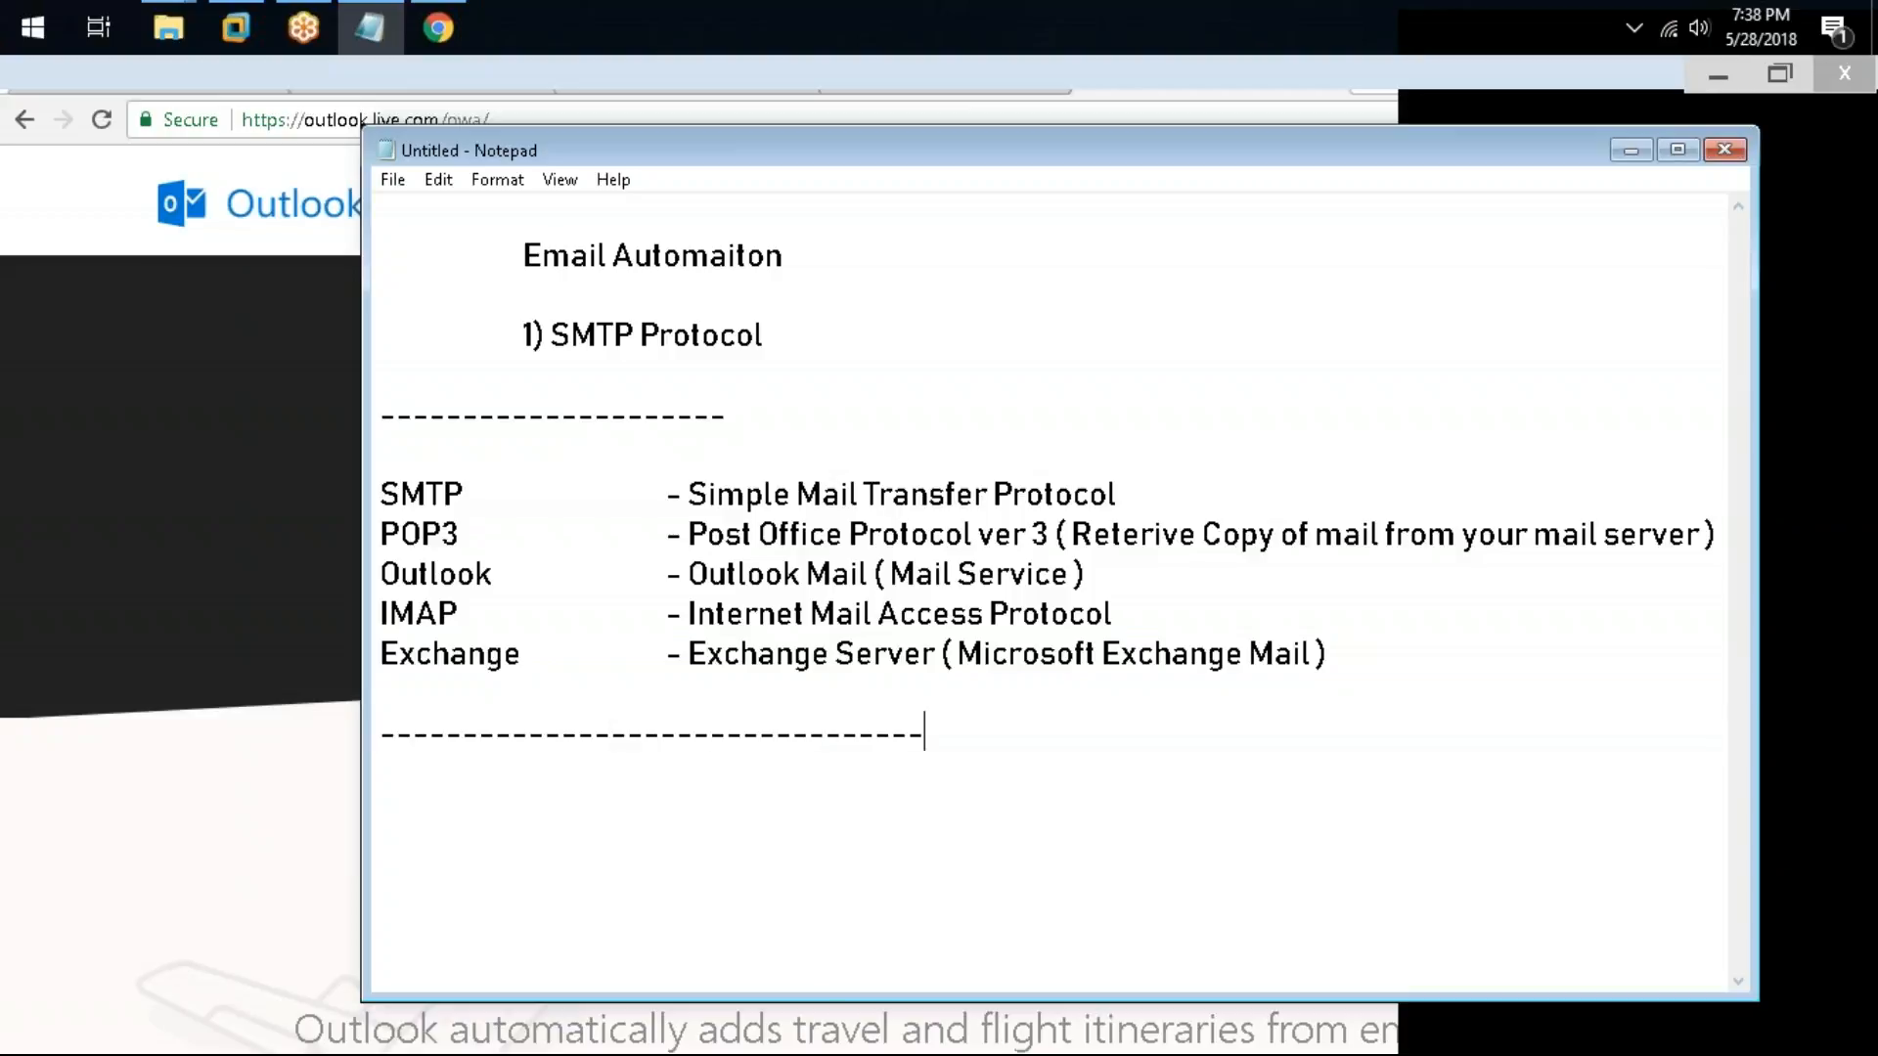
Step: Add the indented note "1) SMTP - simple / standar mail protool for sending - receving mail" below the separator
key("Return")
key("Tab")
type("1")
key("BackSpace")
type("1) SMT")
type("P - sim[pl")
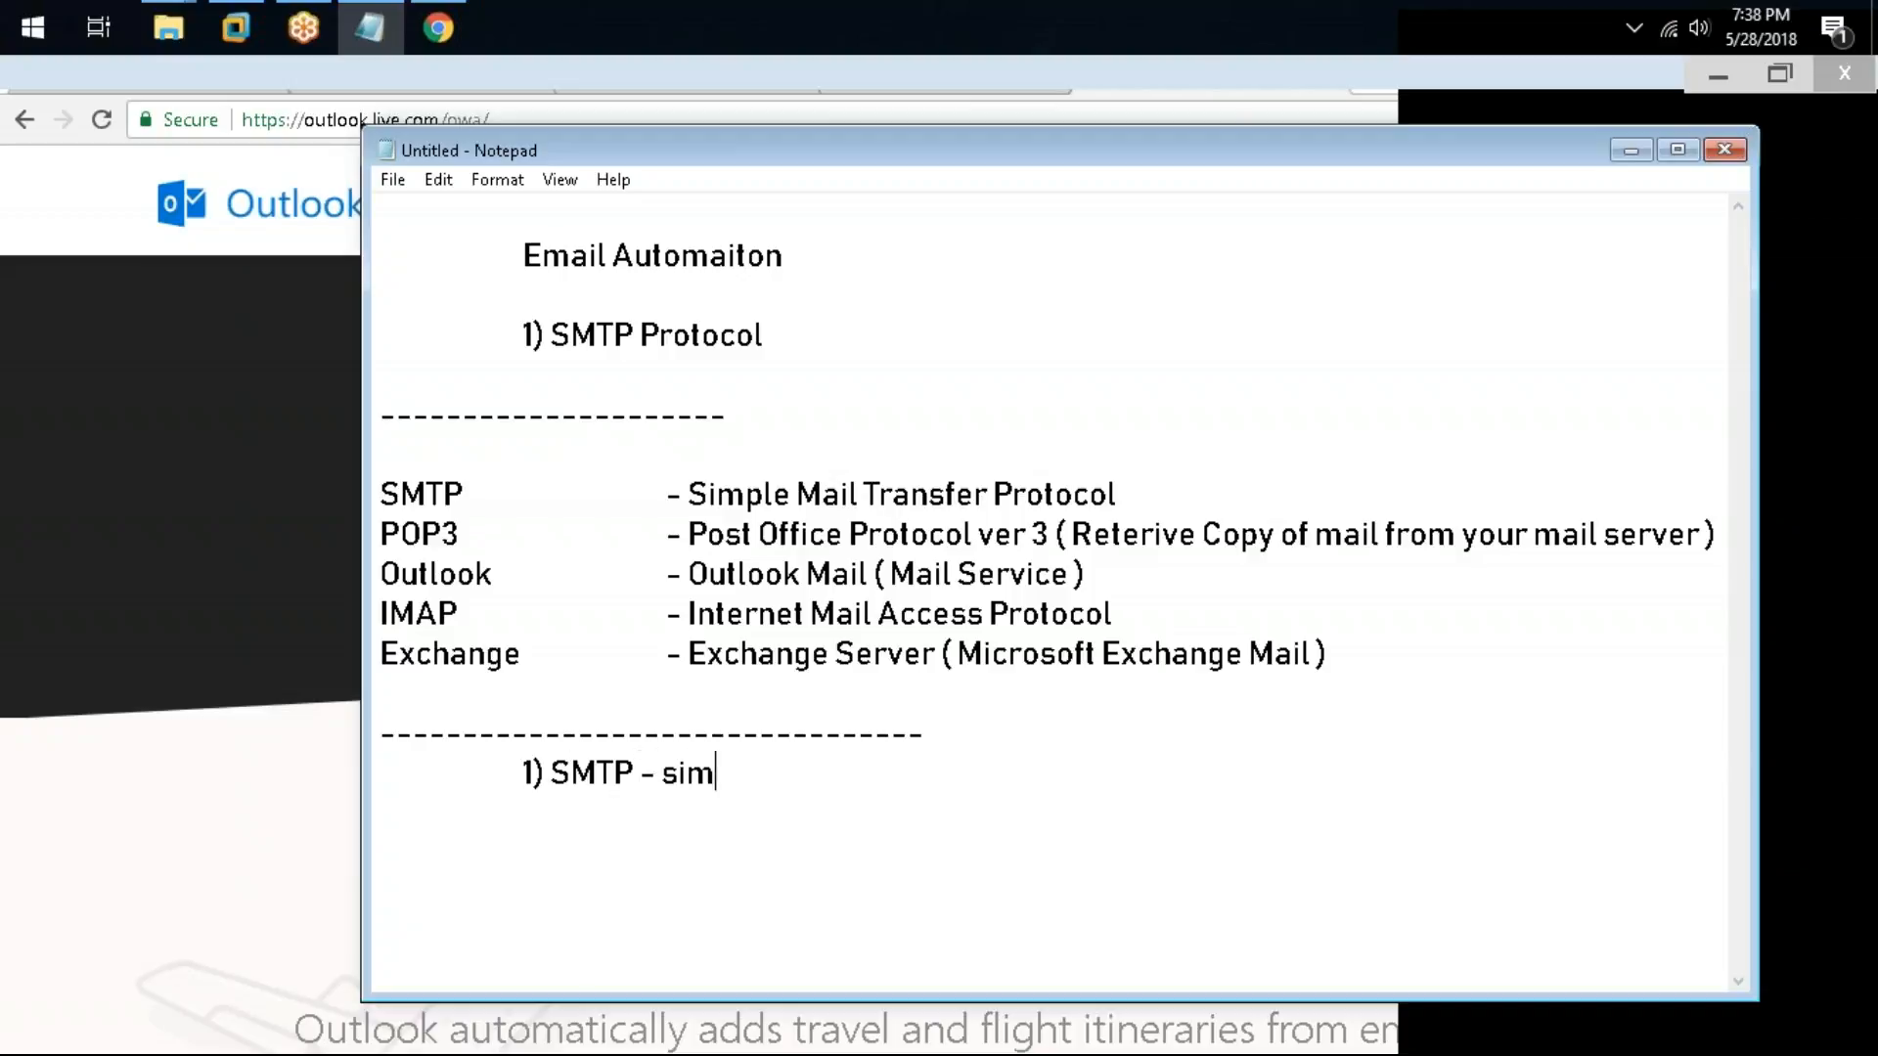
key("BackSpace")
key("BackSpace")
key("BackSpace")
type("ple ")
type("/dash")
key("BackSpace")
key("BackSpace")
key("BackSpace")
key("BackSpace")
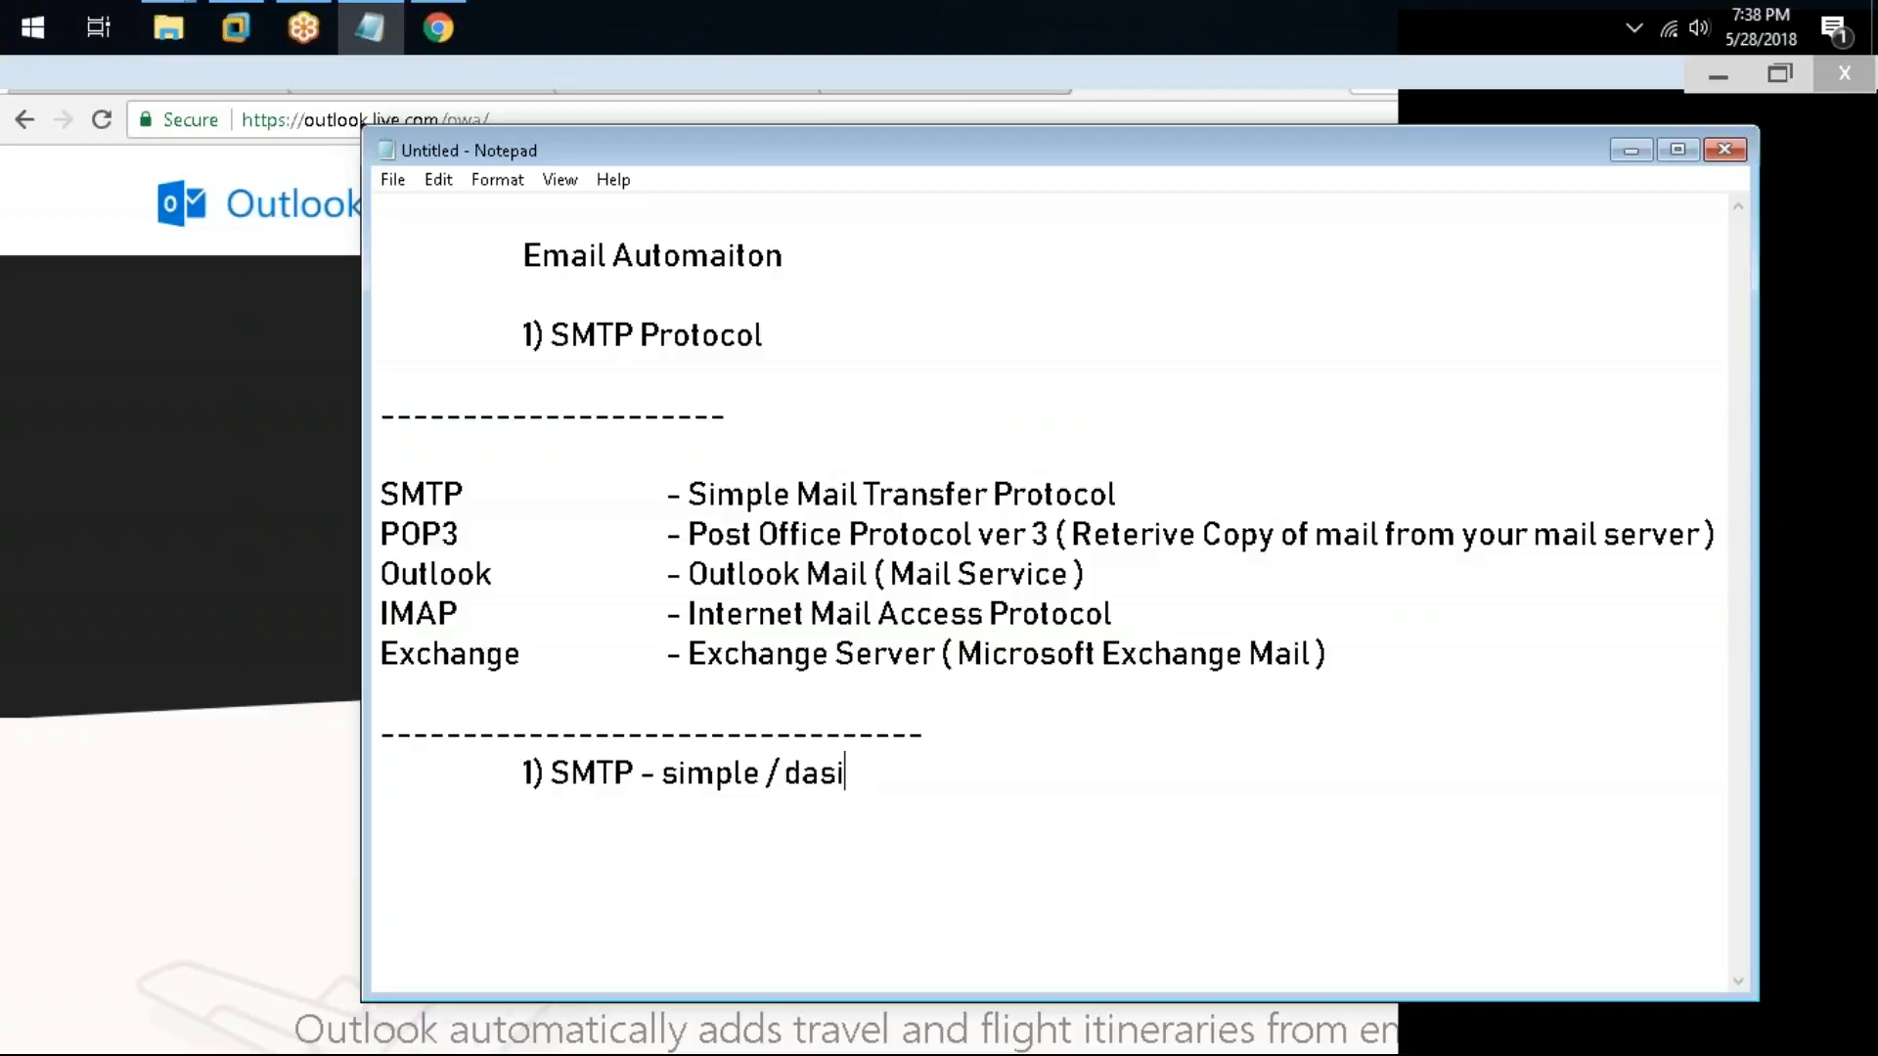
type("standa")
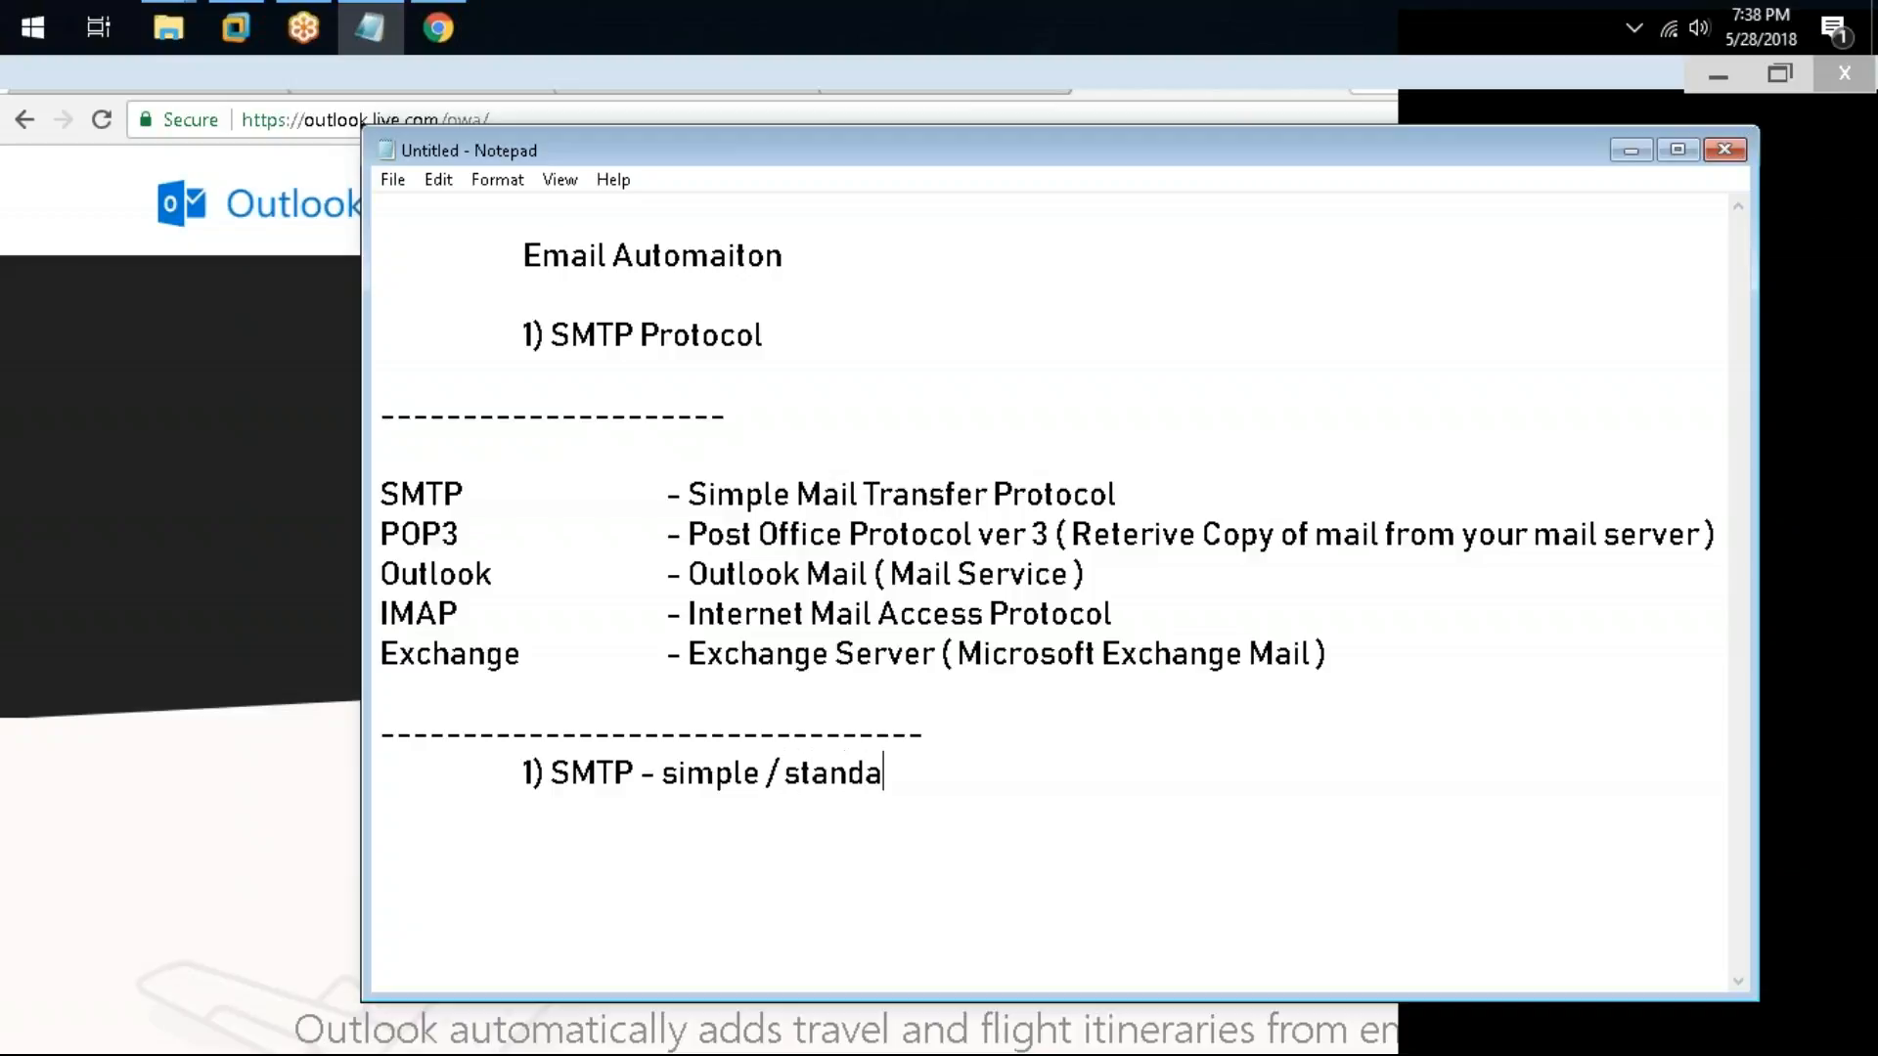
type("r mail procto")
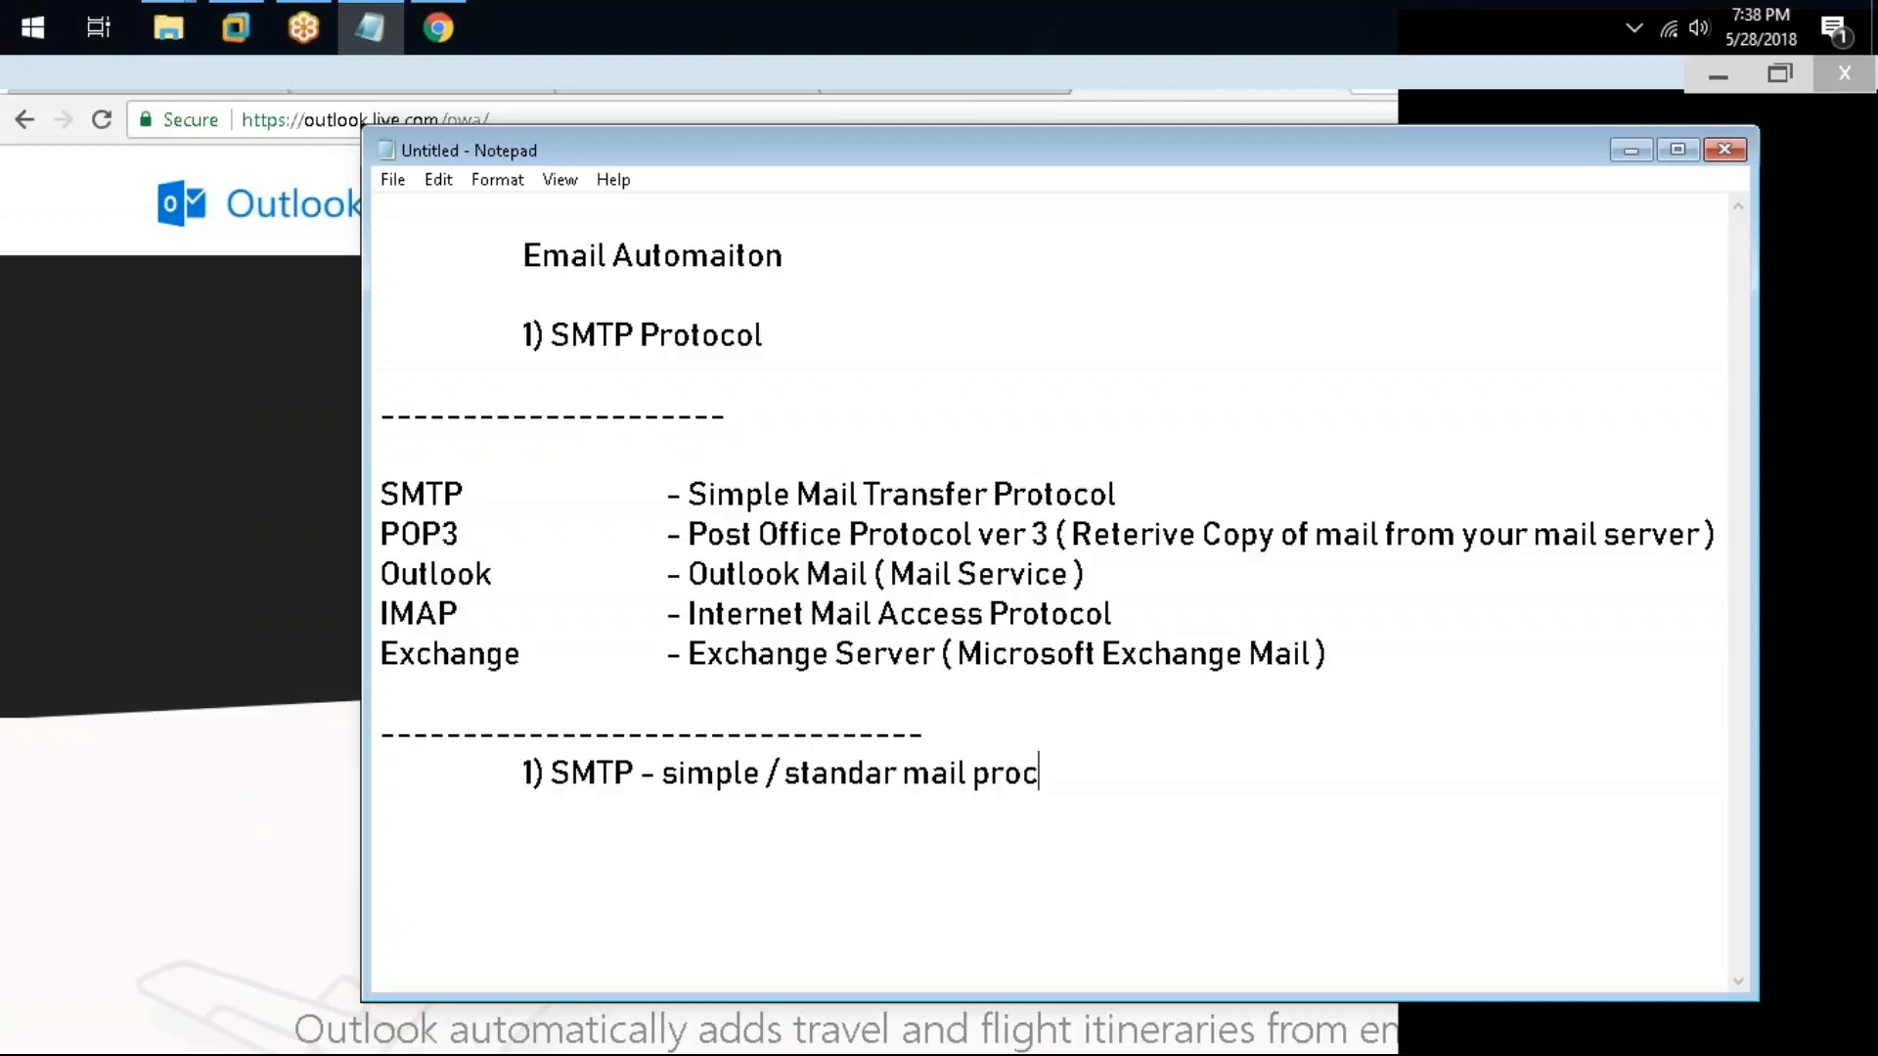
key("BackSpace")
key("BackSpace")
key("BackSpace")
type("toc")
type("l for")
key("BackSpace")
key("BackSpace")
key("BackSpace")
key("BackSpace")
key("BackSpace")
key("BackSpace")
type("ol for sending ")
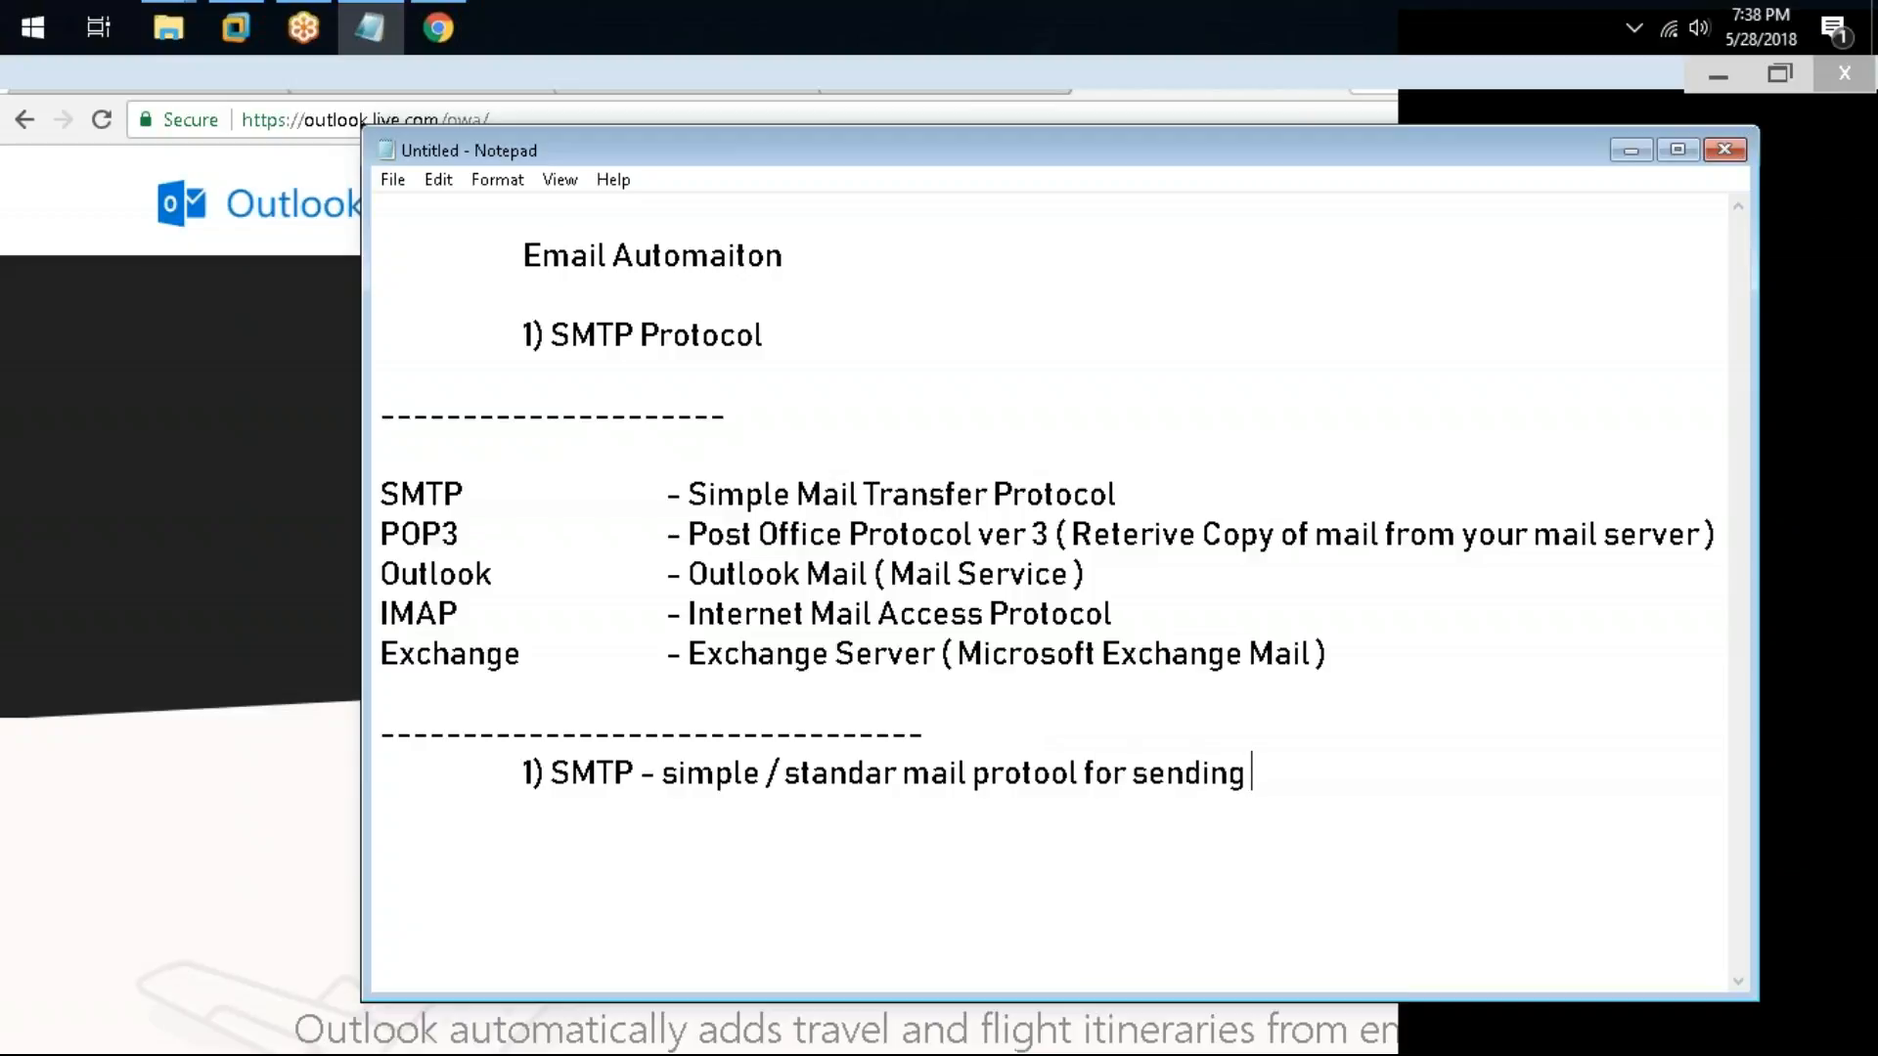
type("- re")
key("BackSpace")
key("BackSpace")
type("- rev")
key("BackSpace")
type("ceving mail")
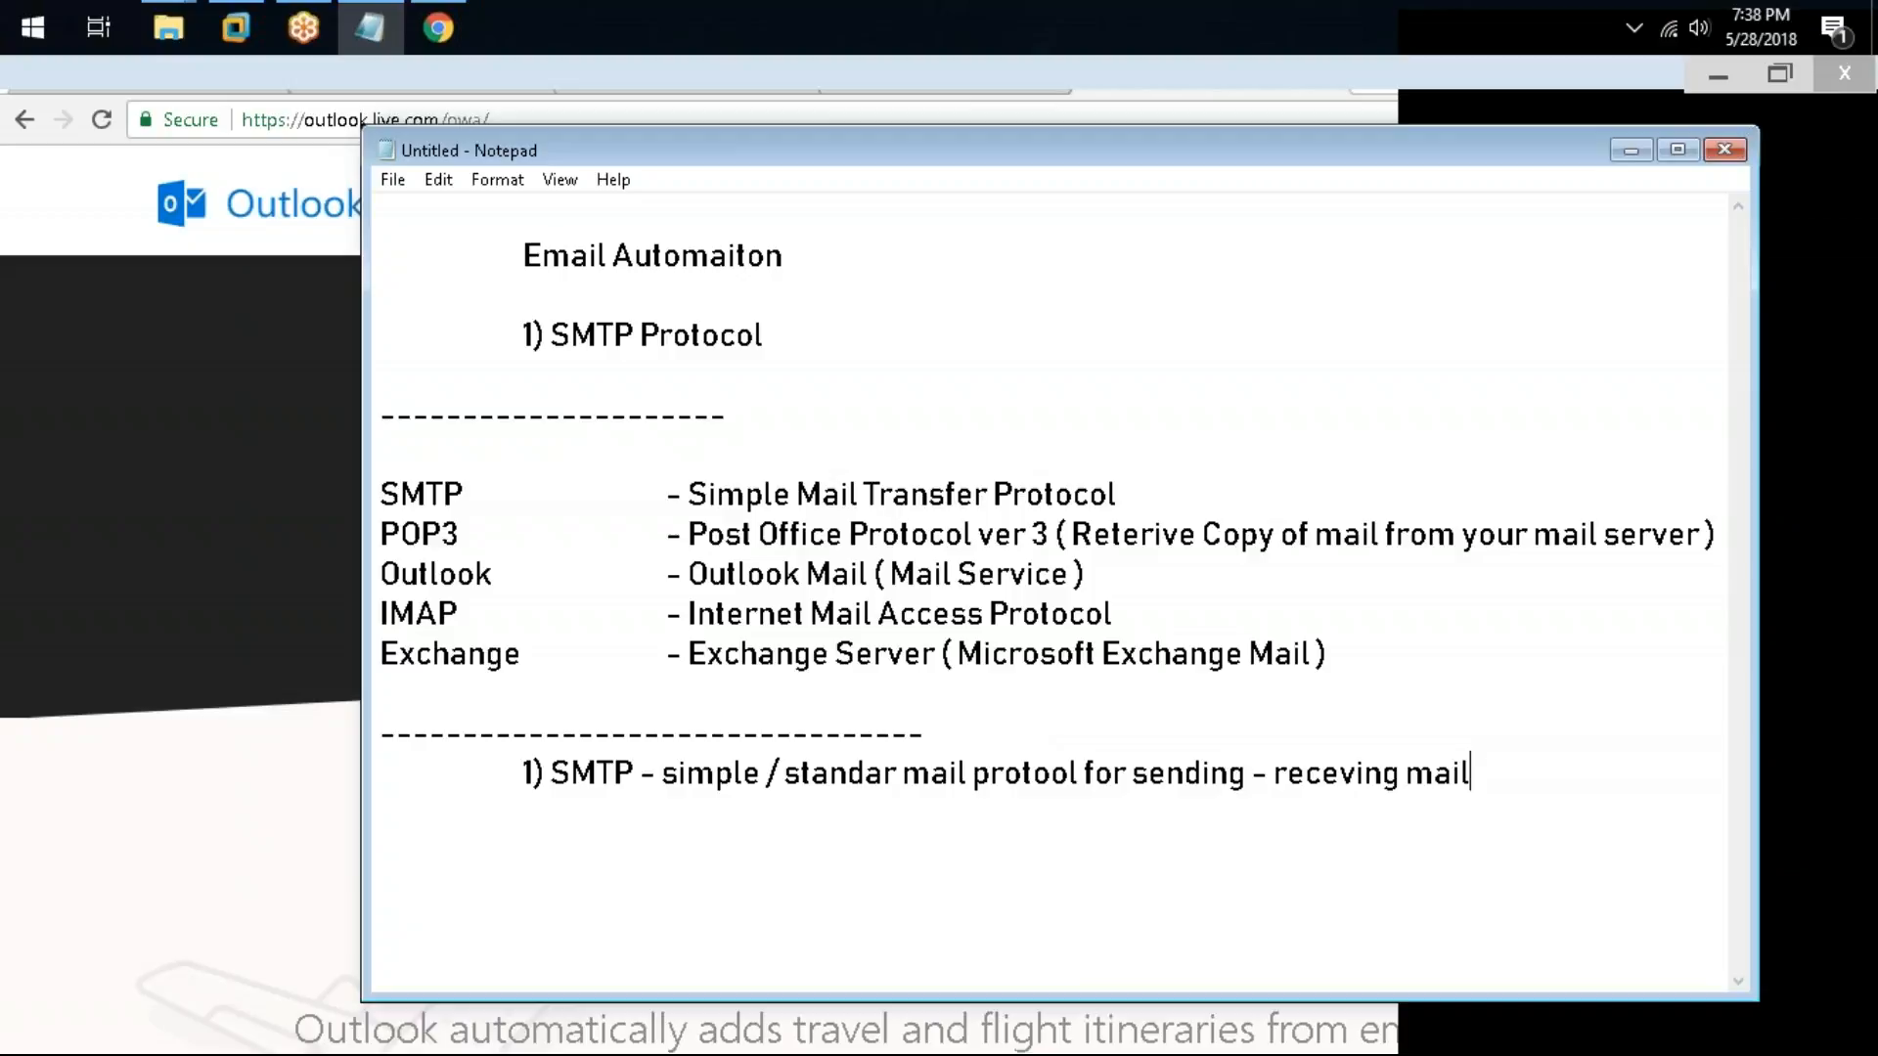
Step: Add the note "2) POP3 - its a mail management protcol" on the next line
key("Return")
key("Tab")
type("2) POPE")
key("BackSpace")
type("3 -")
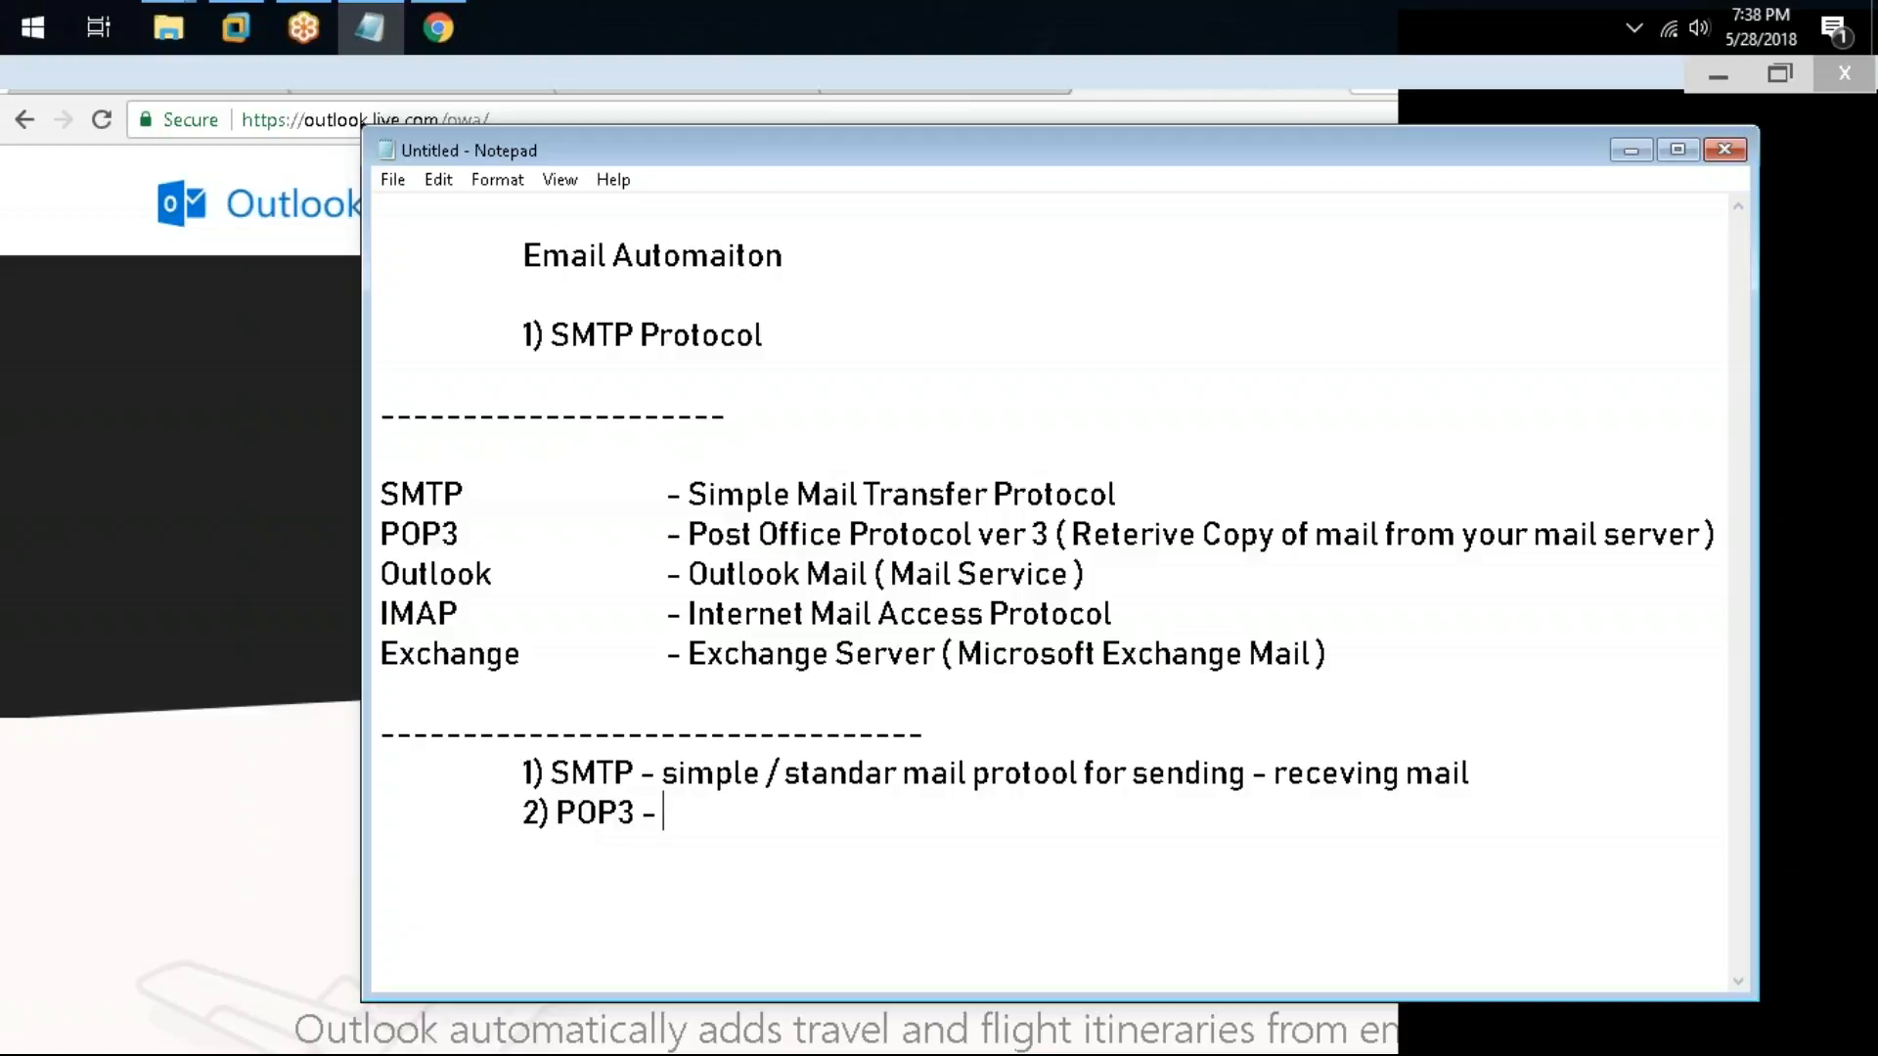
type("its a mail mai")
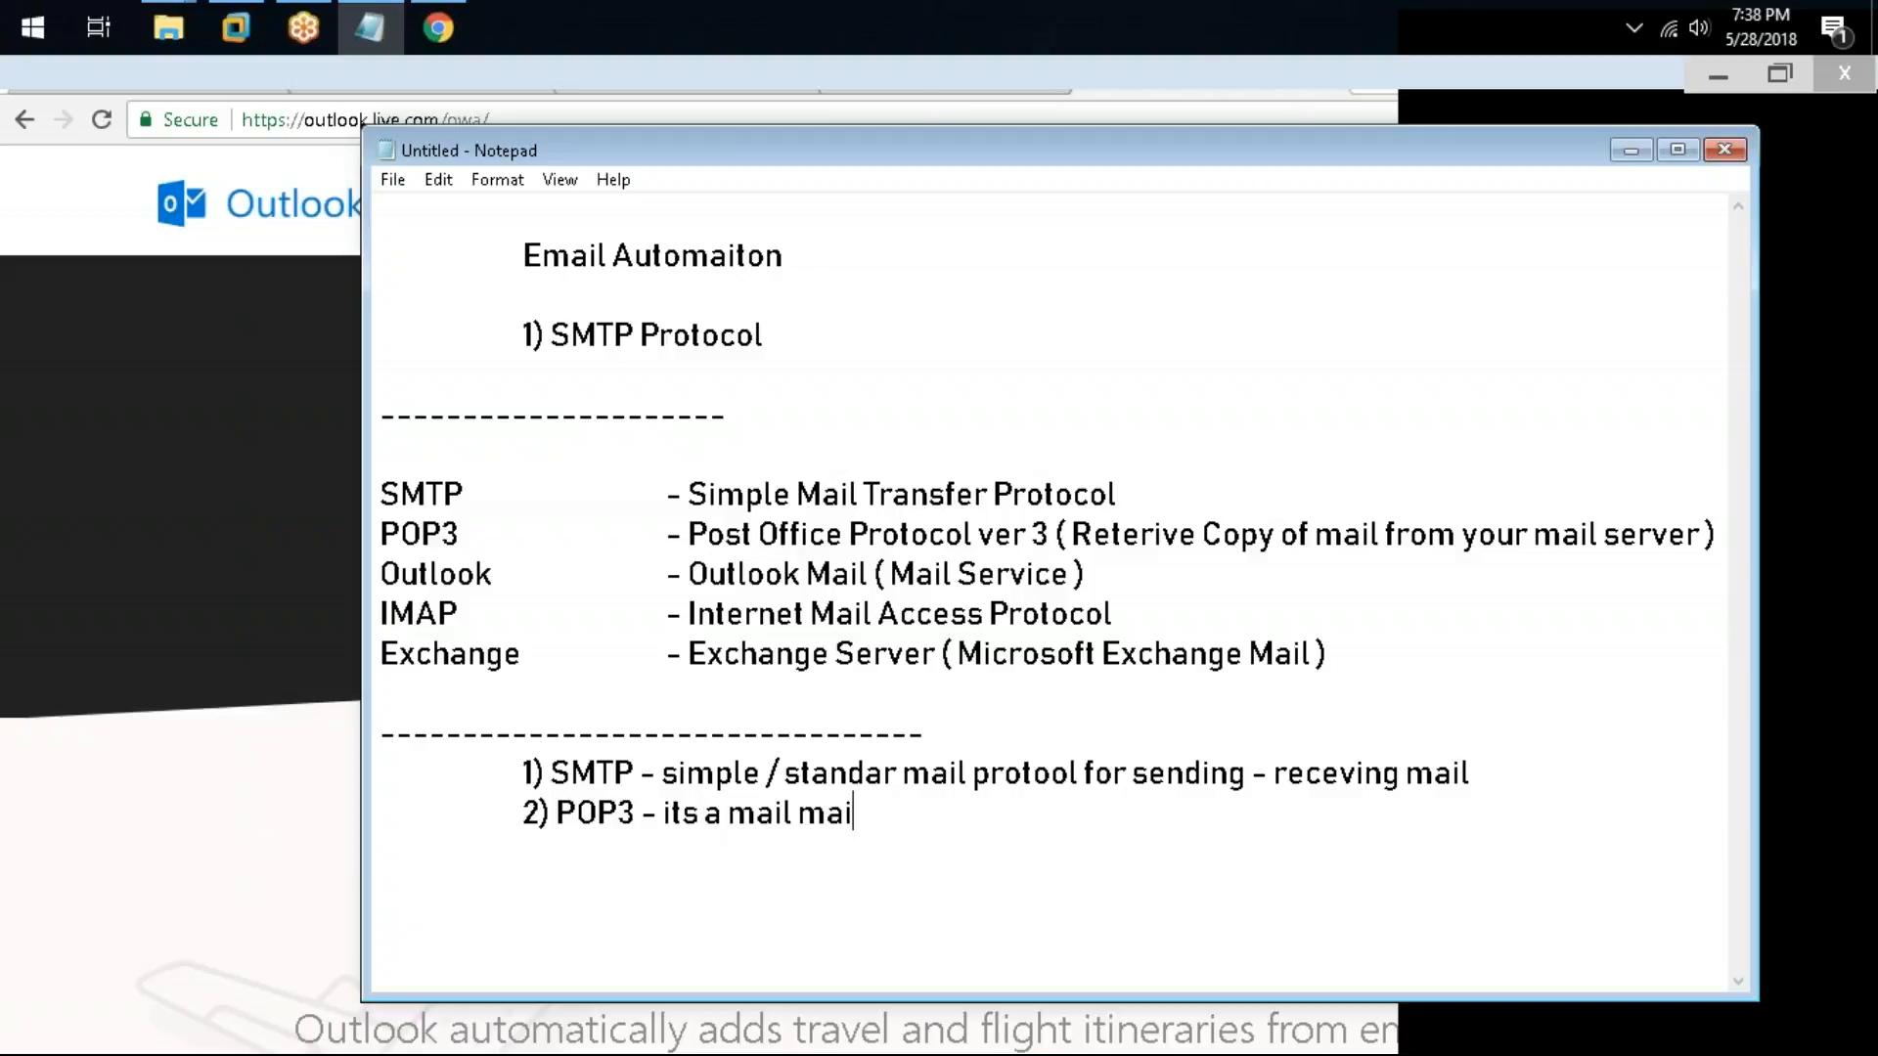
key("BackSpace")
type("nagement")
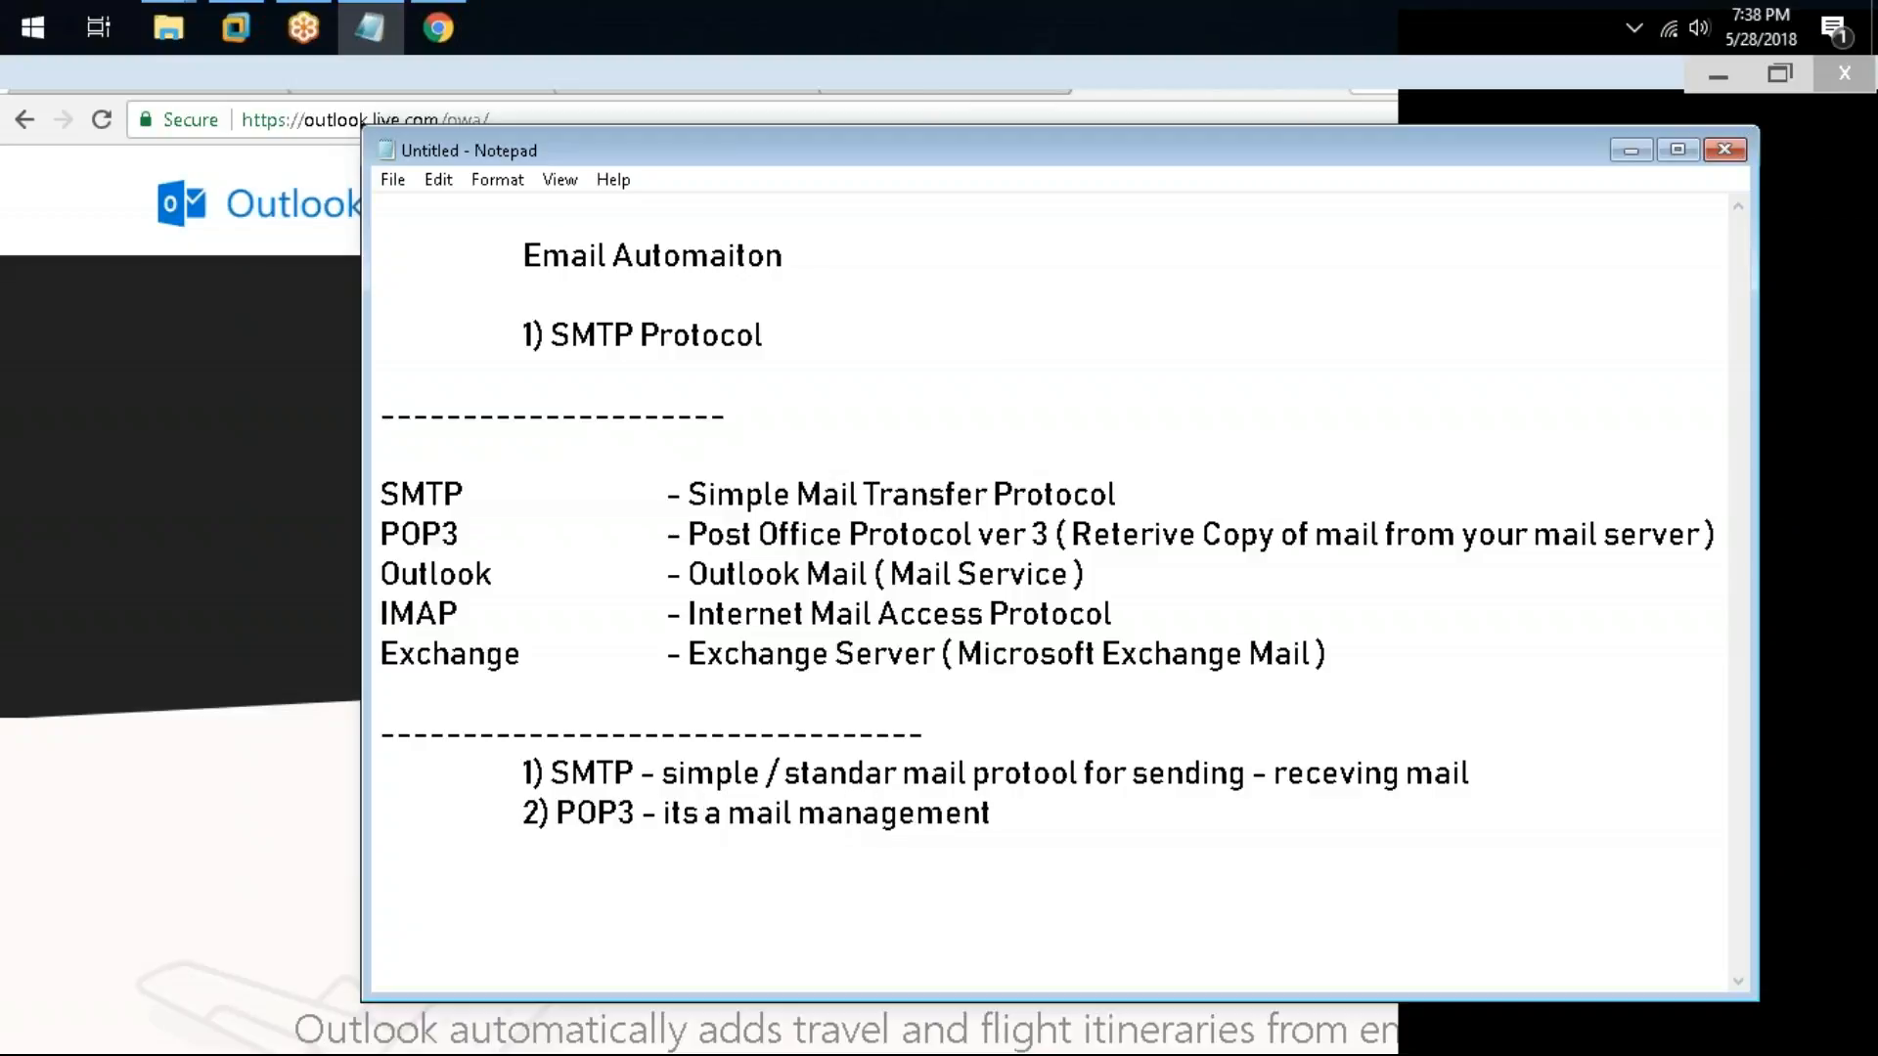
type(" protcol")
Step: Start a third note line with "3) Outlook -"
key("Return")
key("Tab")
type("3) ")
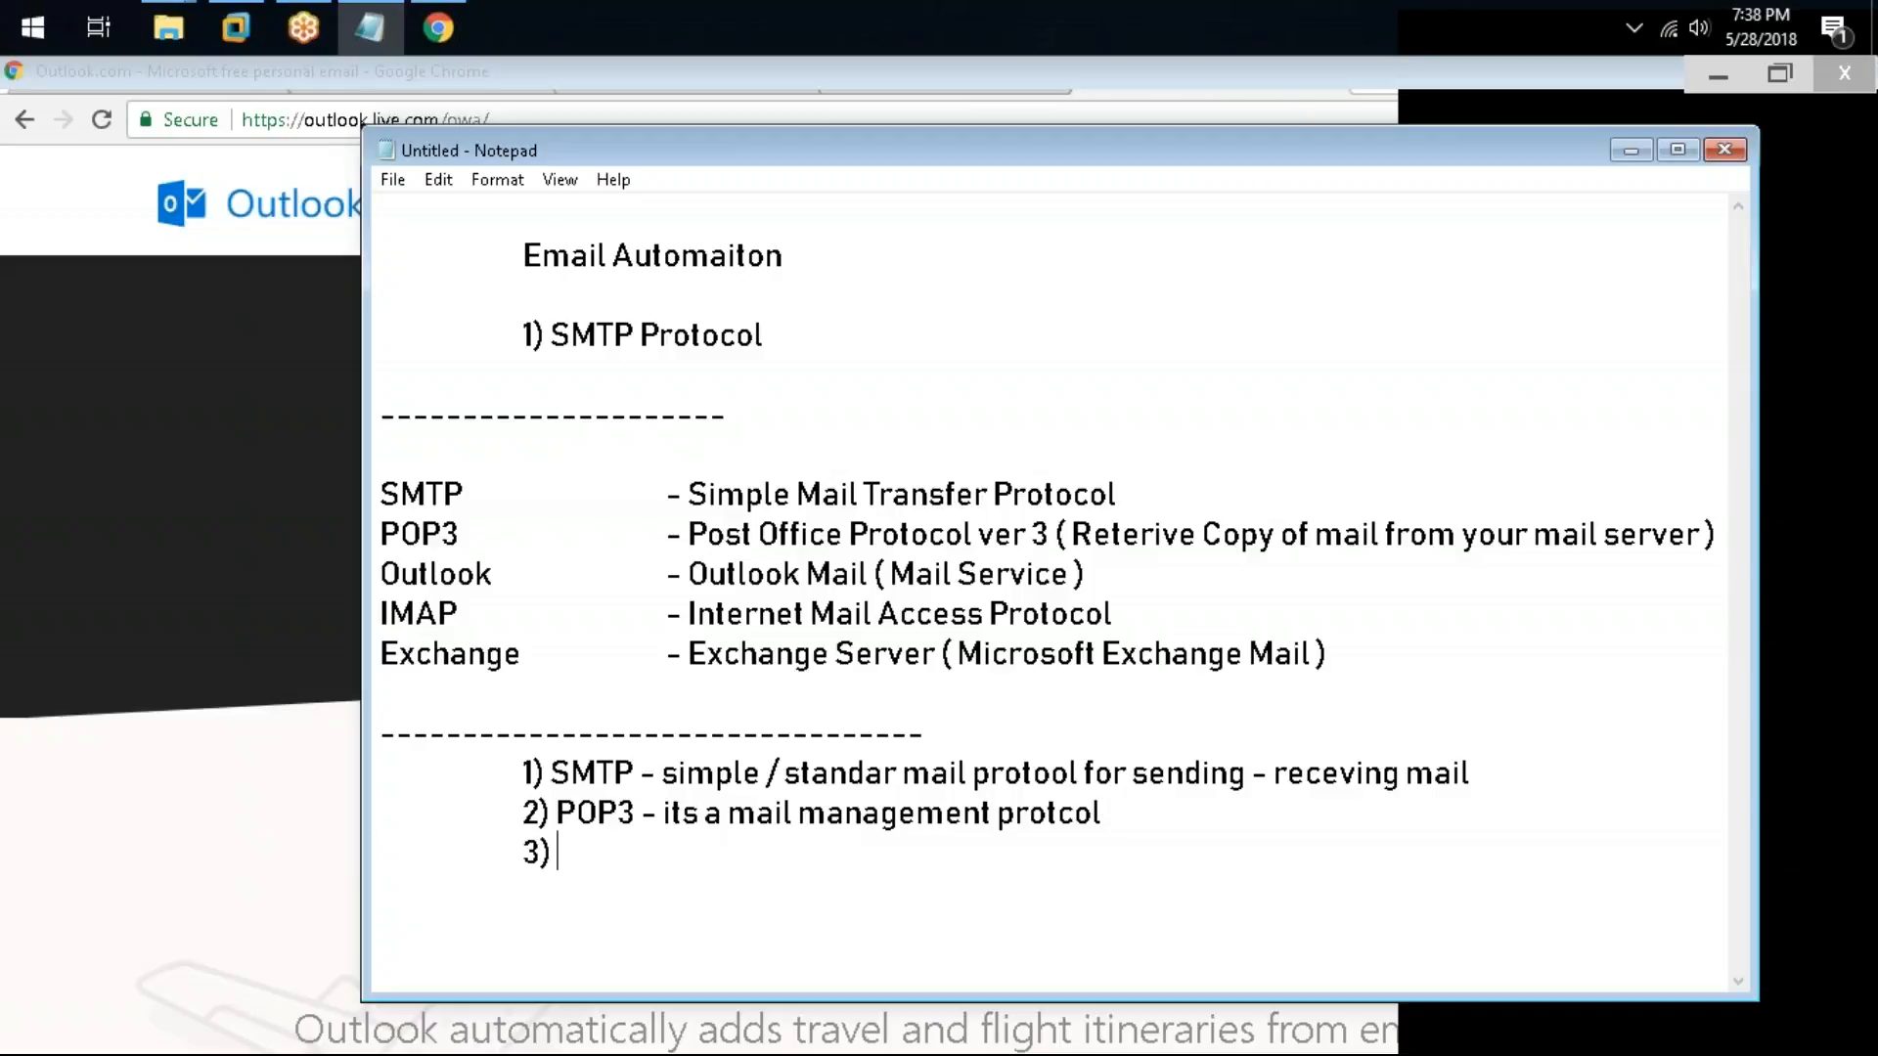
type("Outlook -")
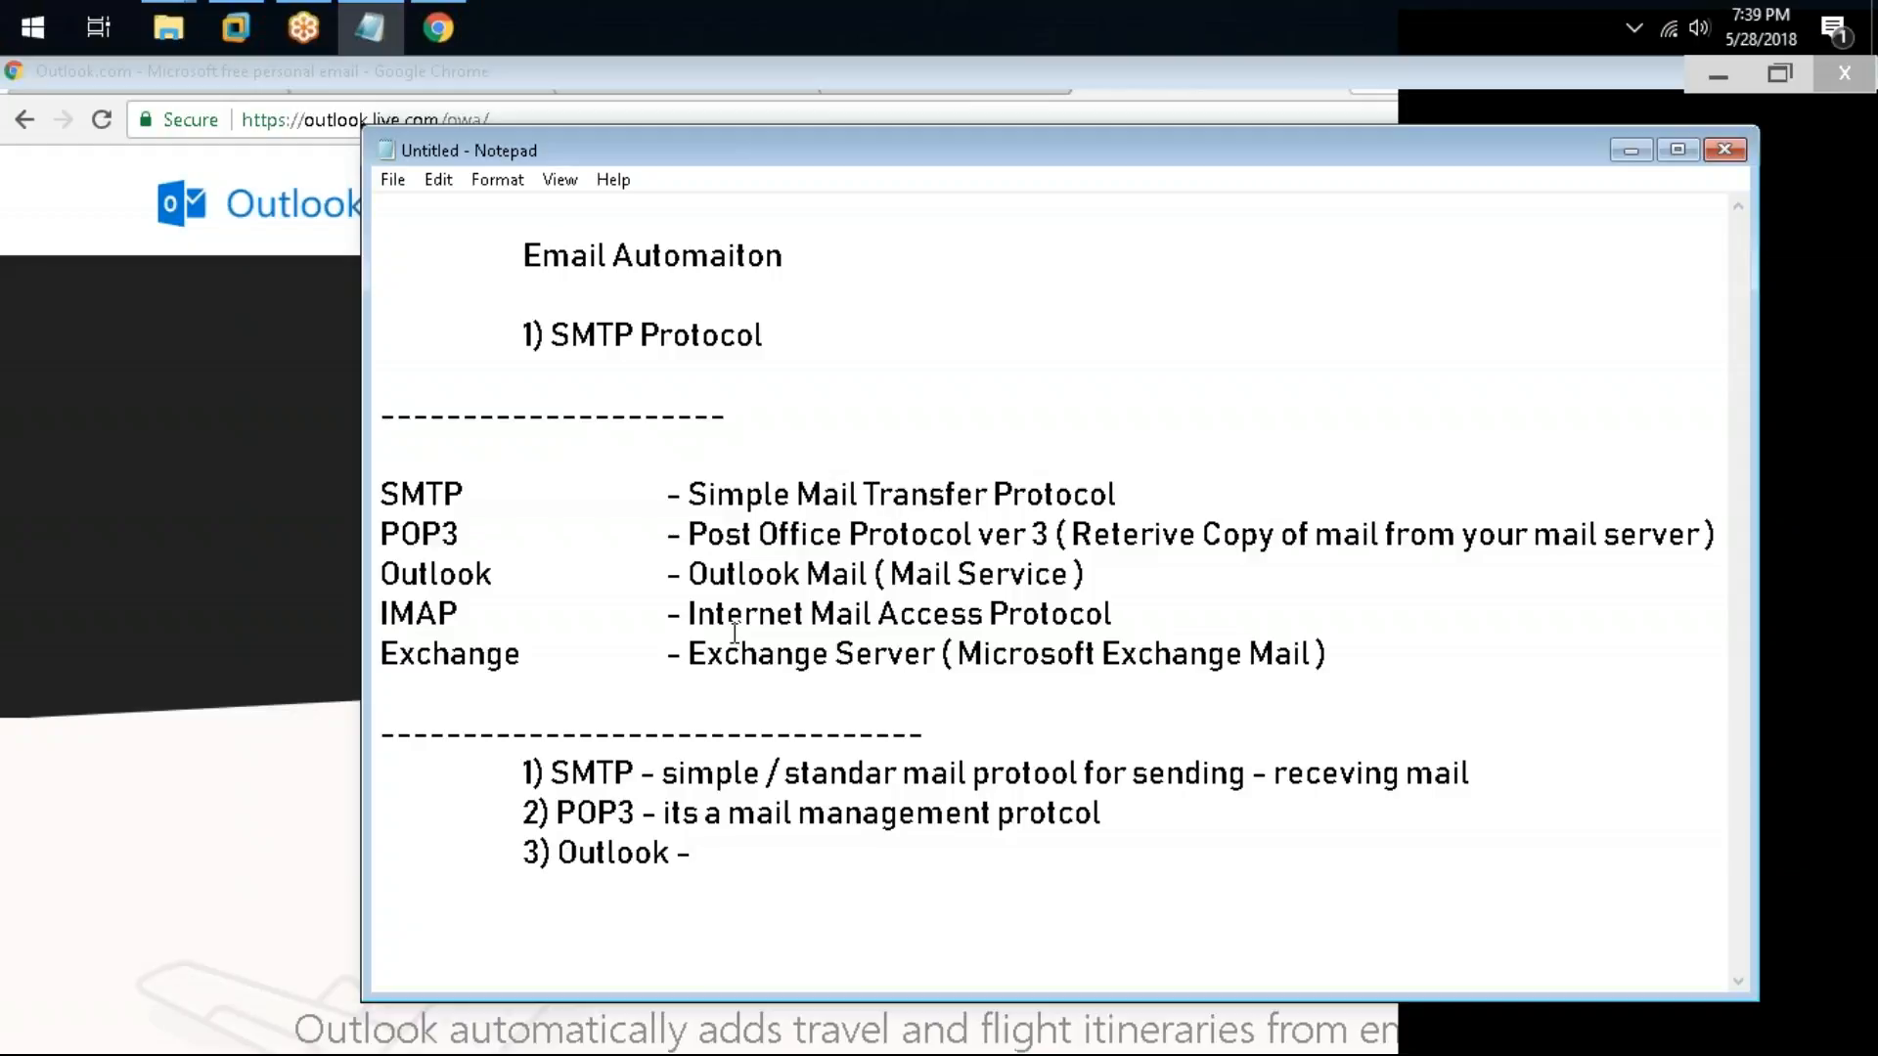
Step: Switch to the Outlook.com page in Chrome and review it before returning to Notepad
key("alt+Tab")
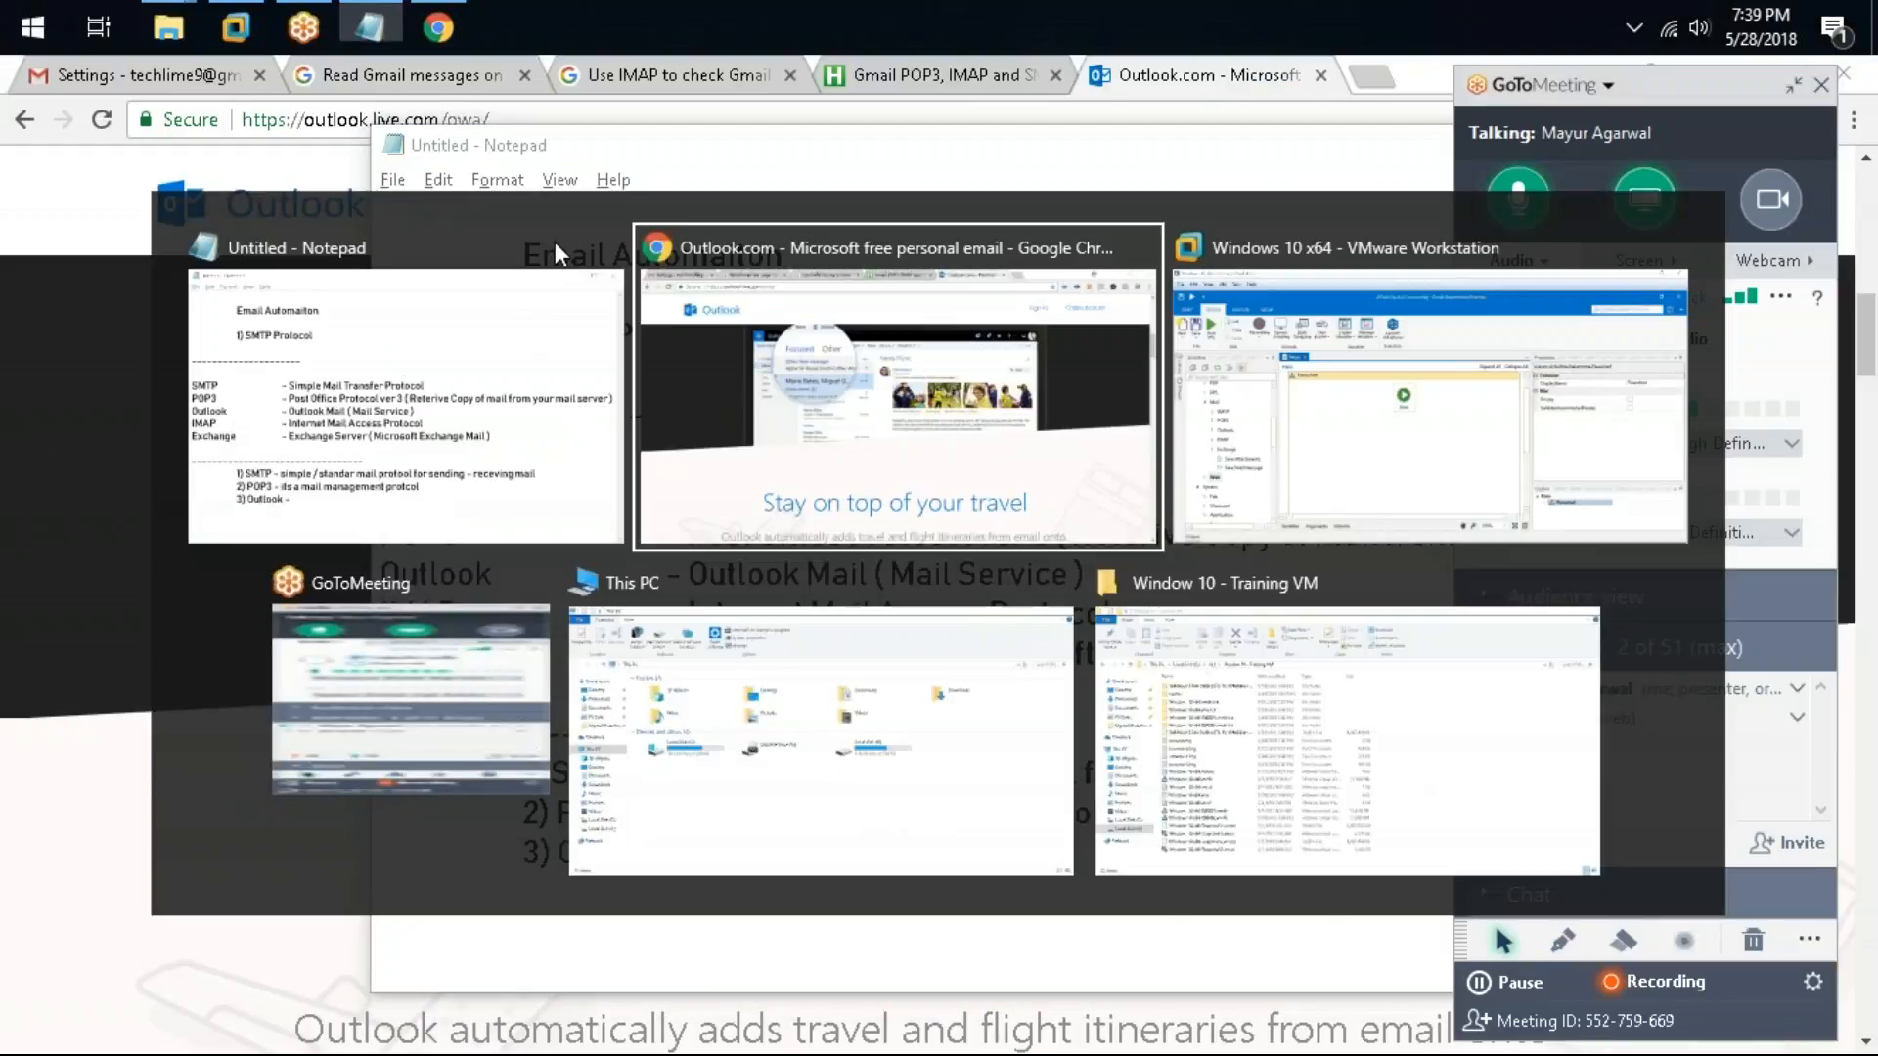
scroll(606, 699, "up", 10)
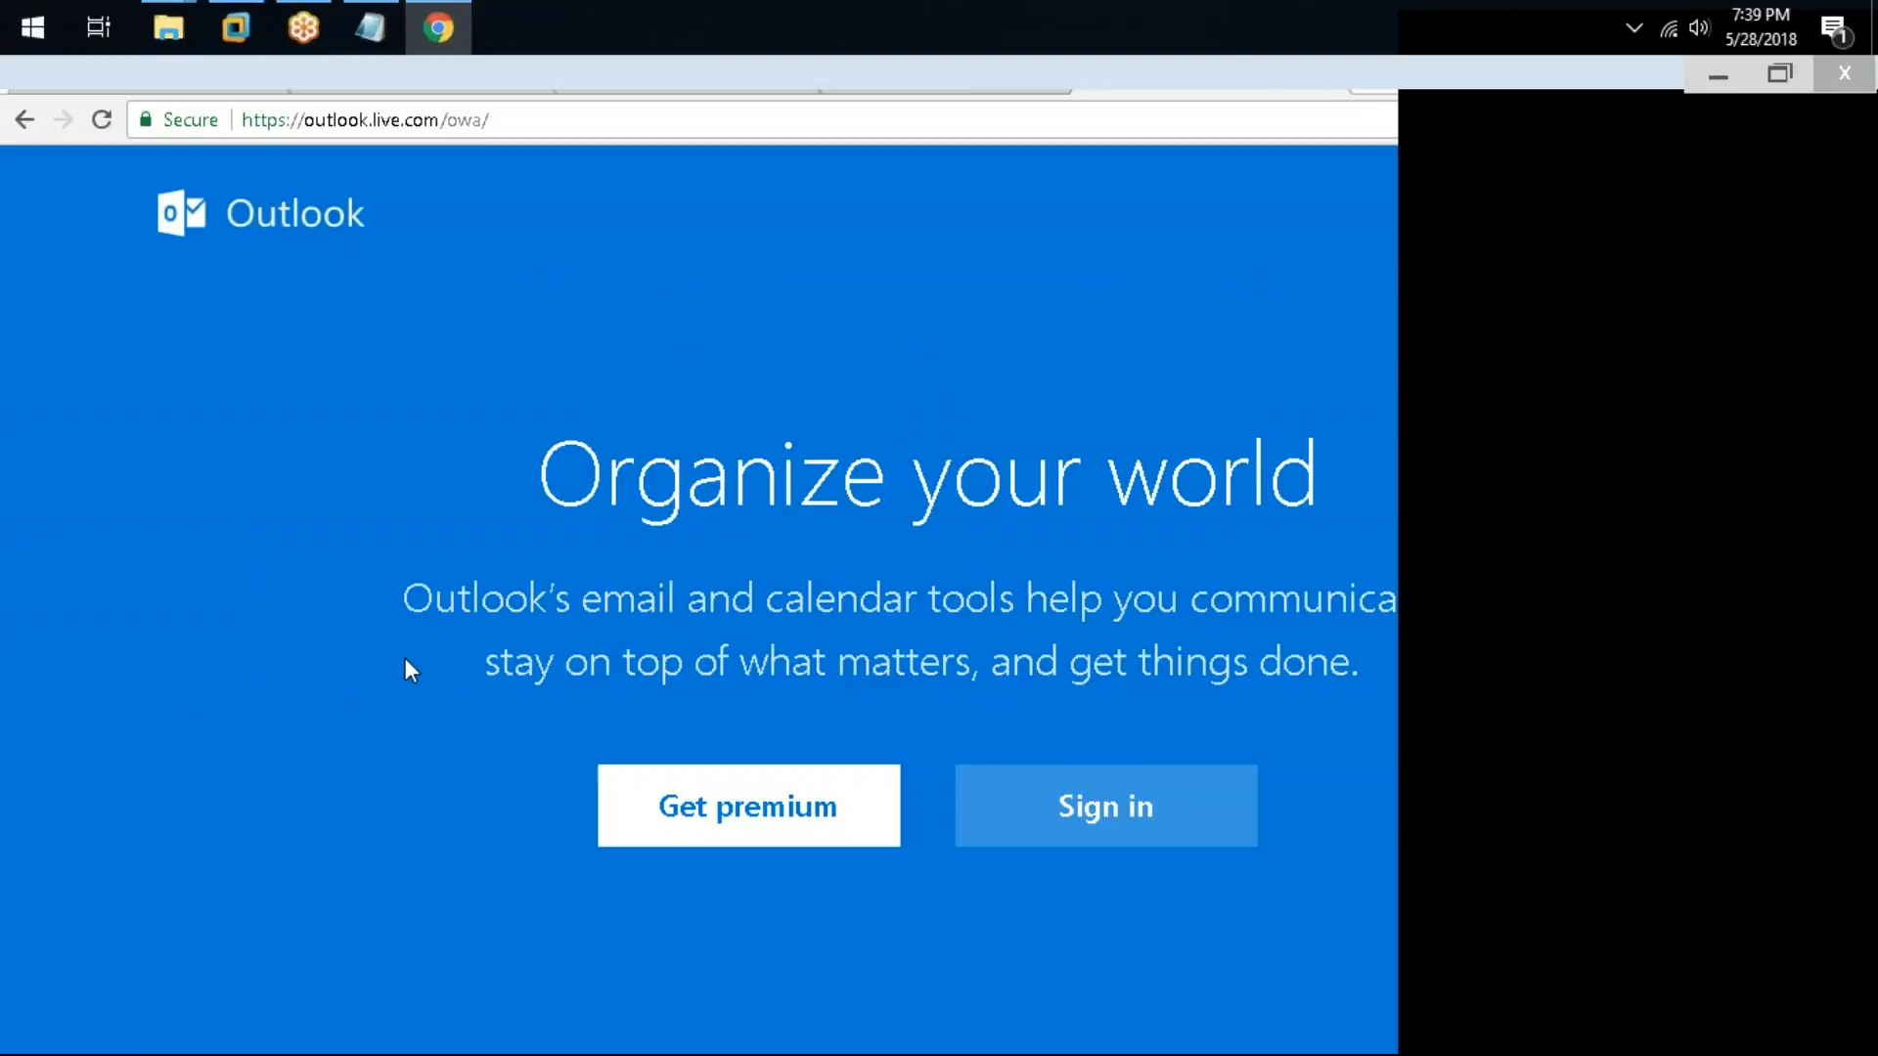
scroll(448, 245, "down", 5)
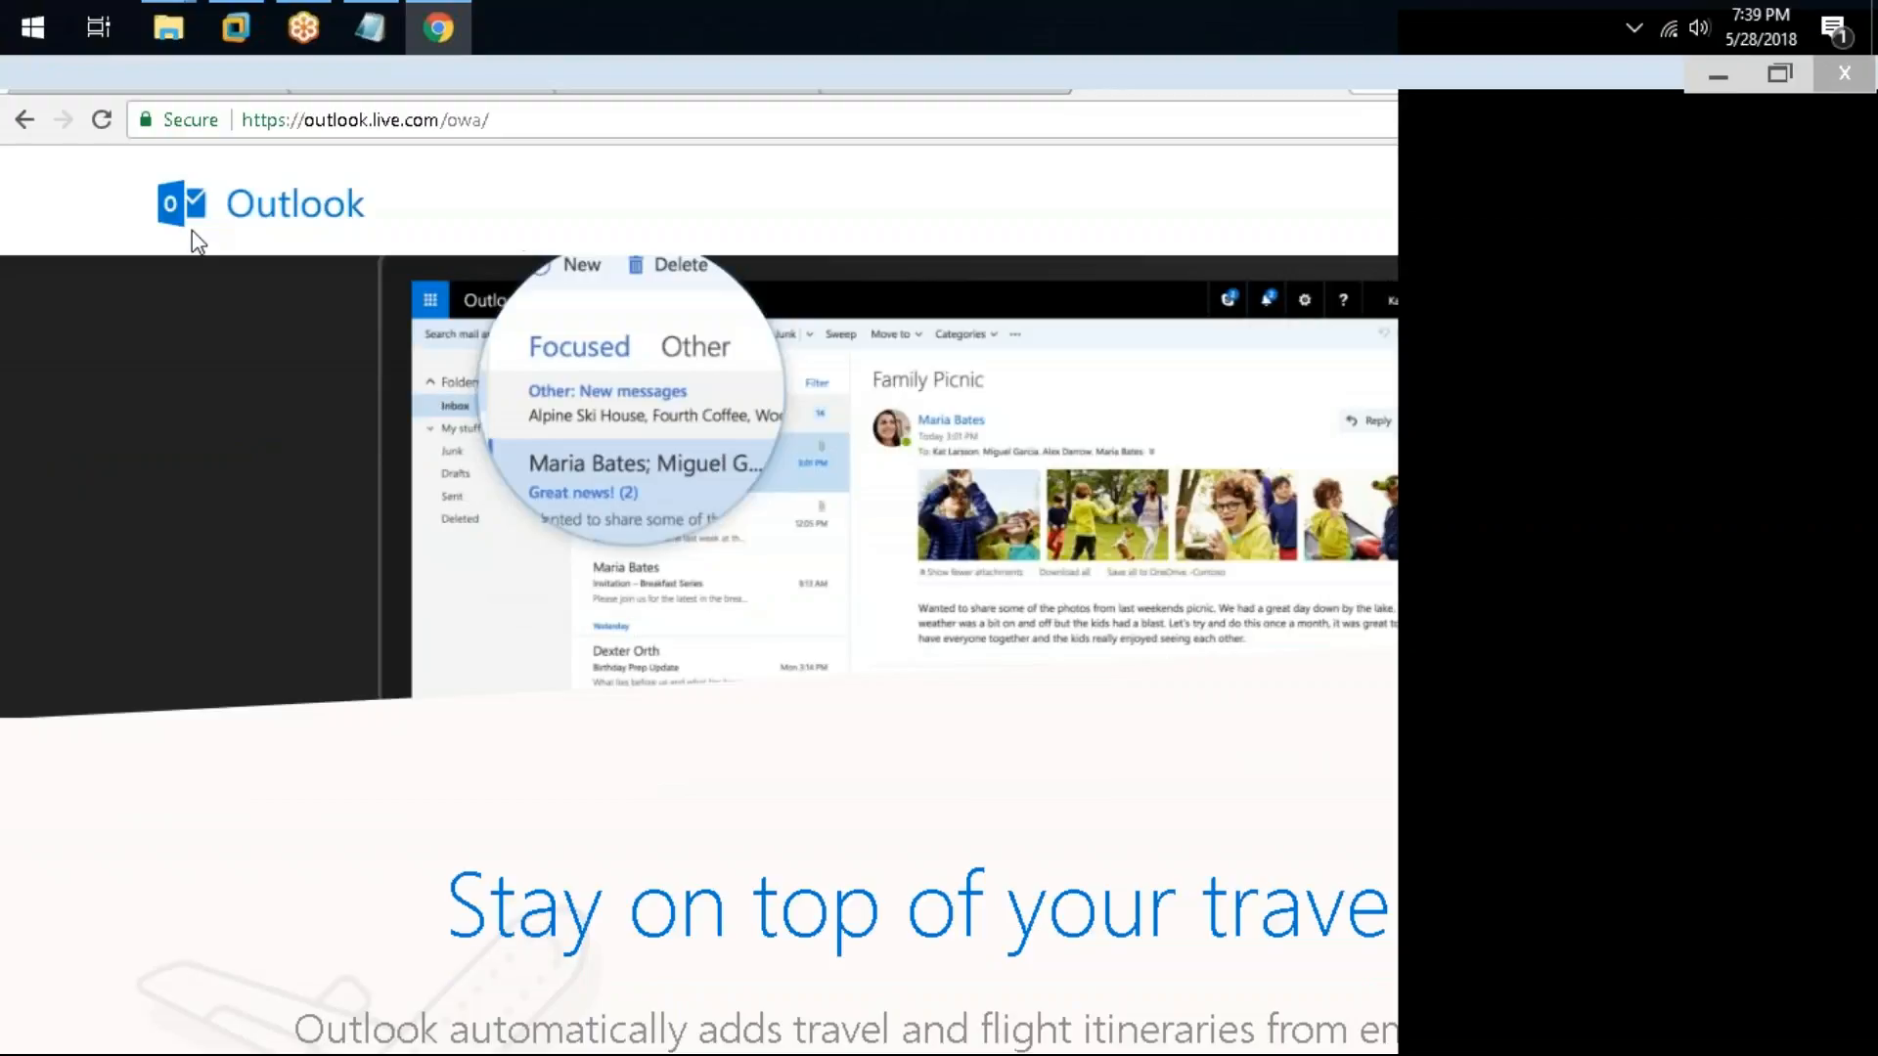
left_click_drag(373, 208, 213, 185)
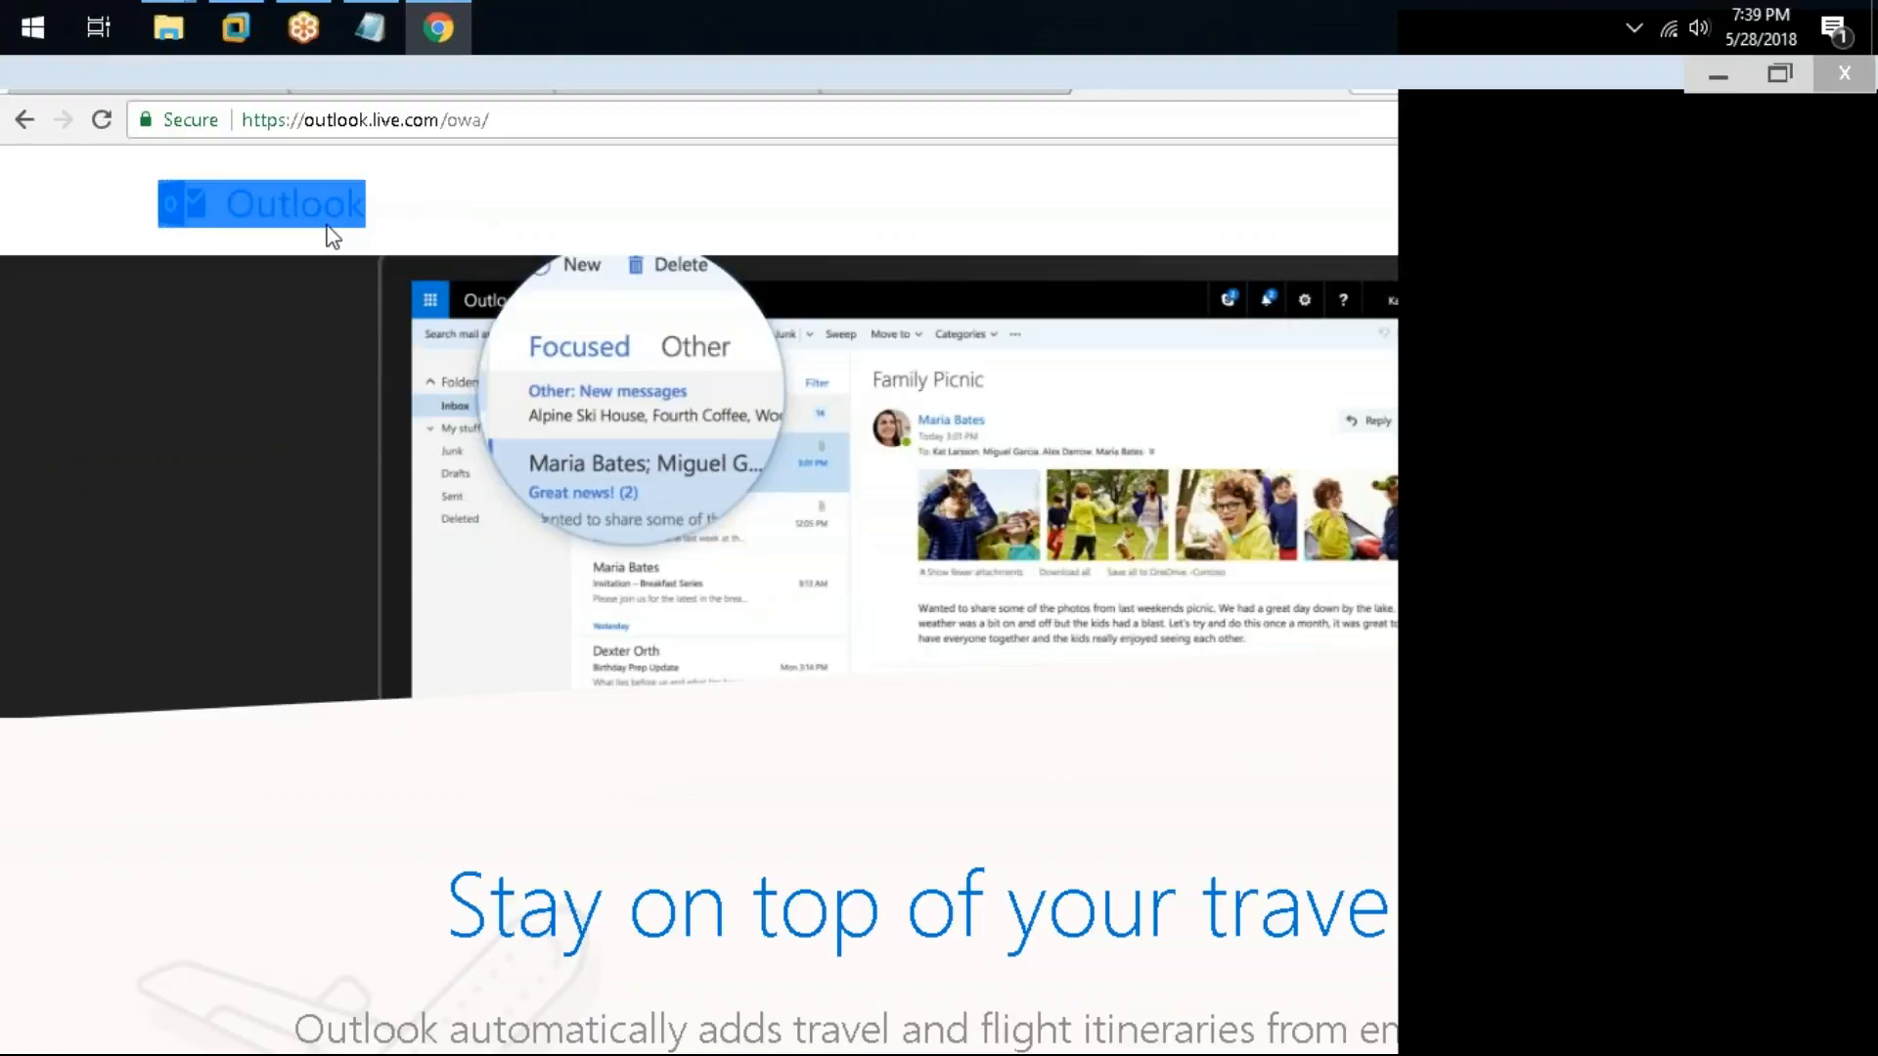
left_click(490, 193)
key("alt+Tab")
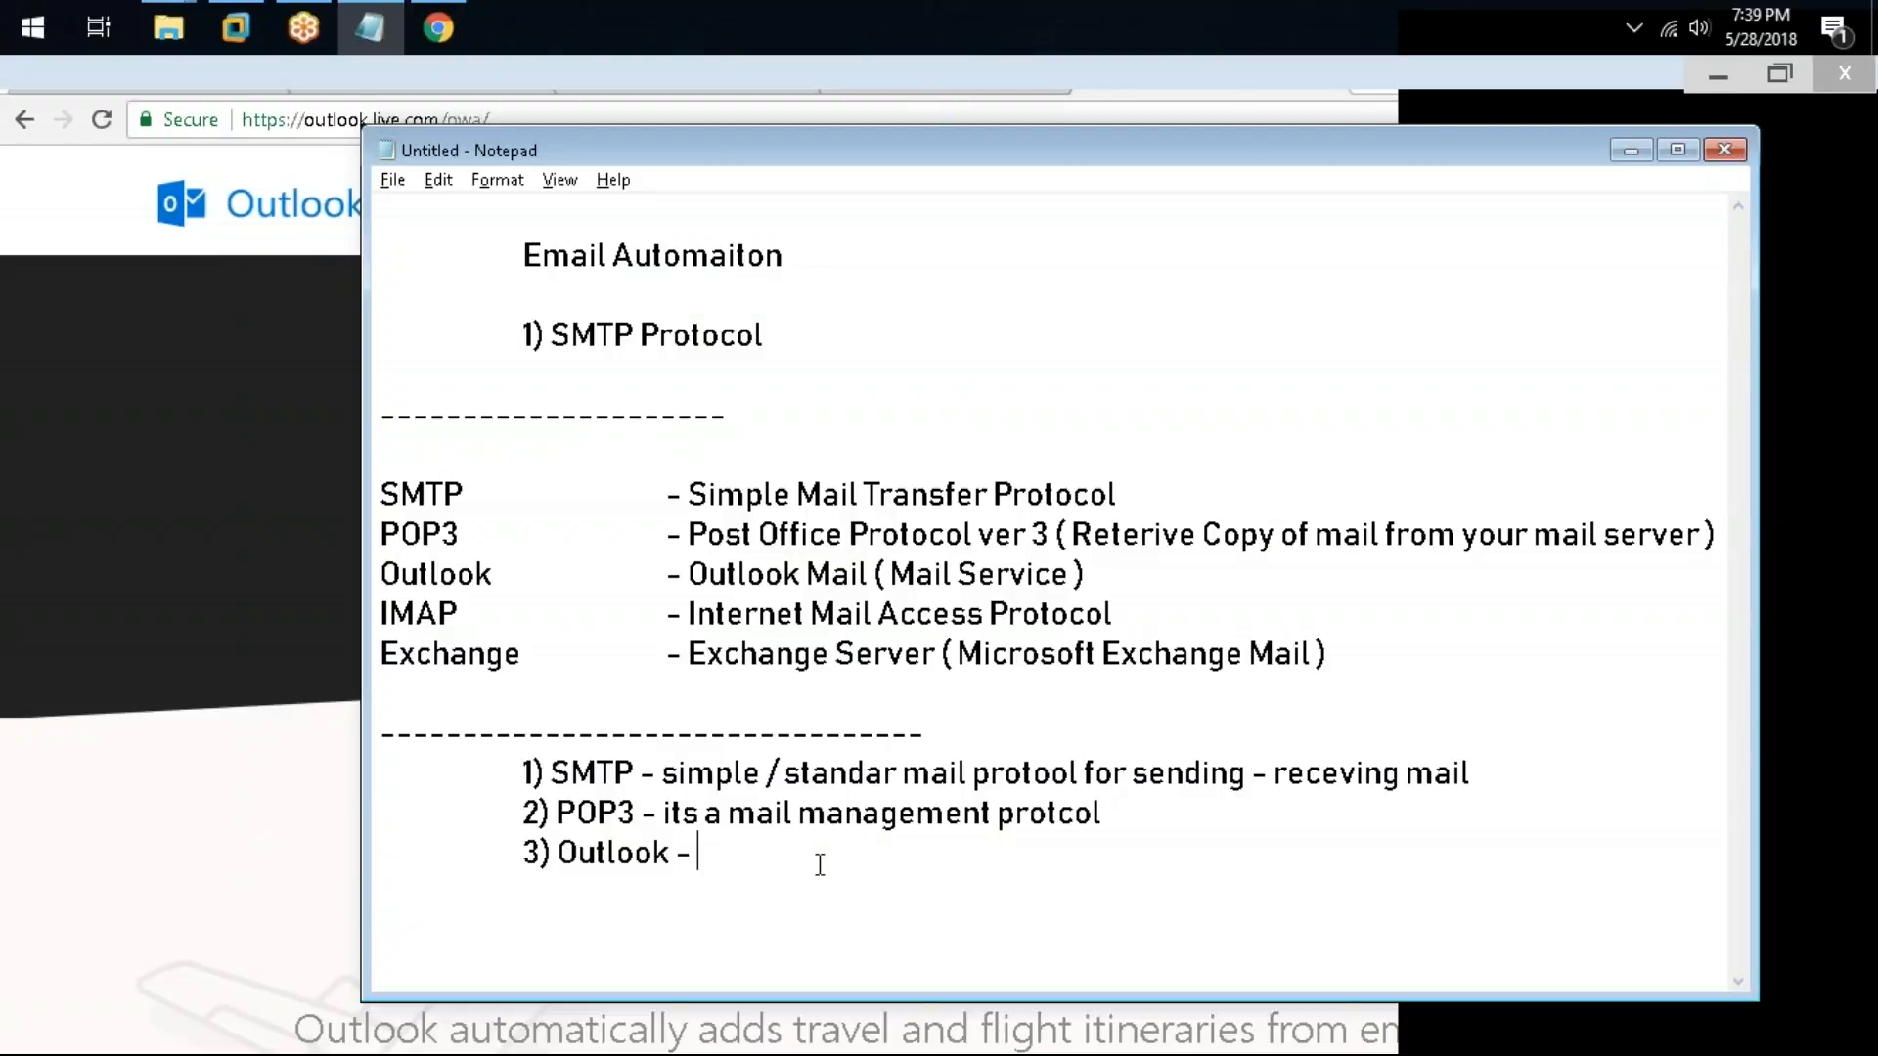
Step: Complete the third note as "3) Outlook - to manage outlook mail from the web or outlook client"
type("to manage outlook mail ")
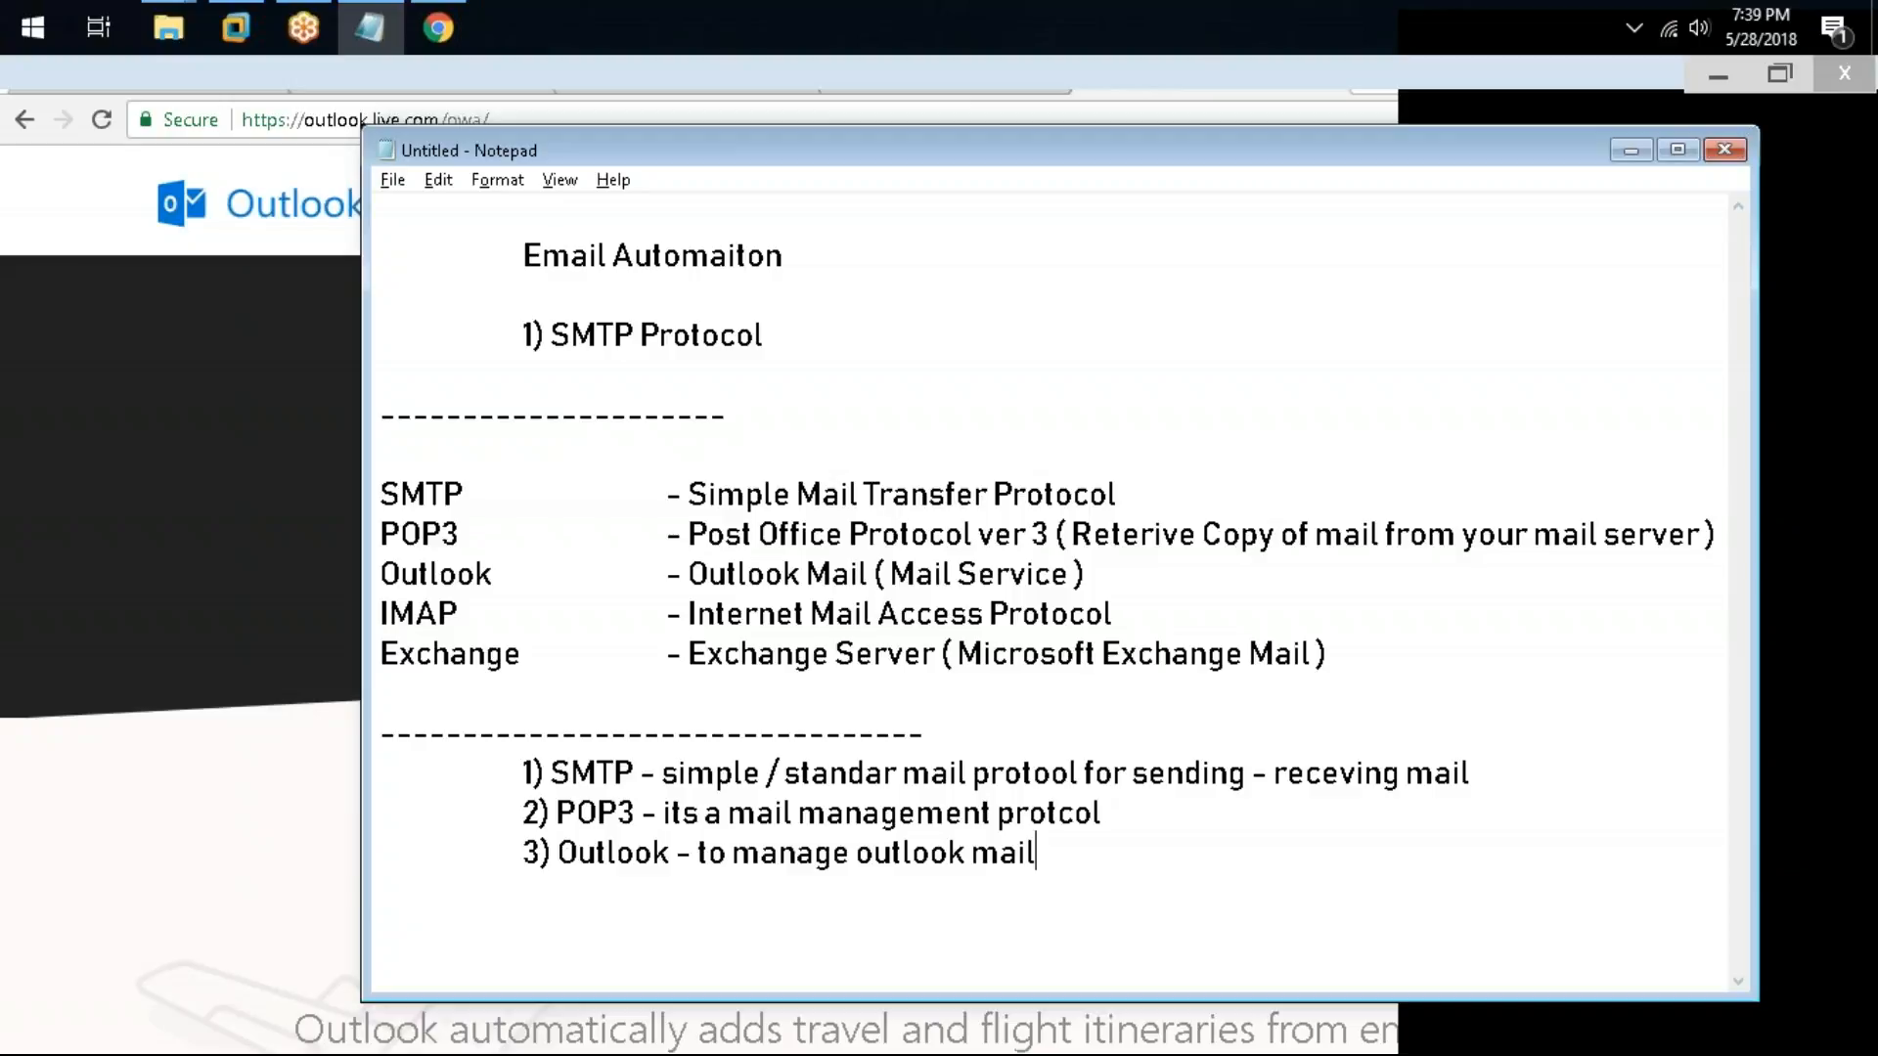
type(", outl")
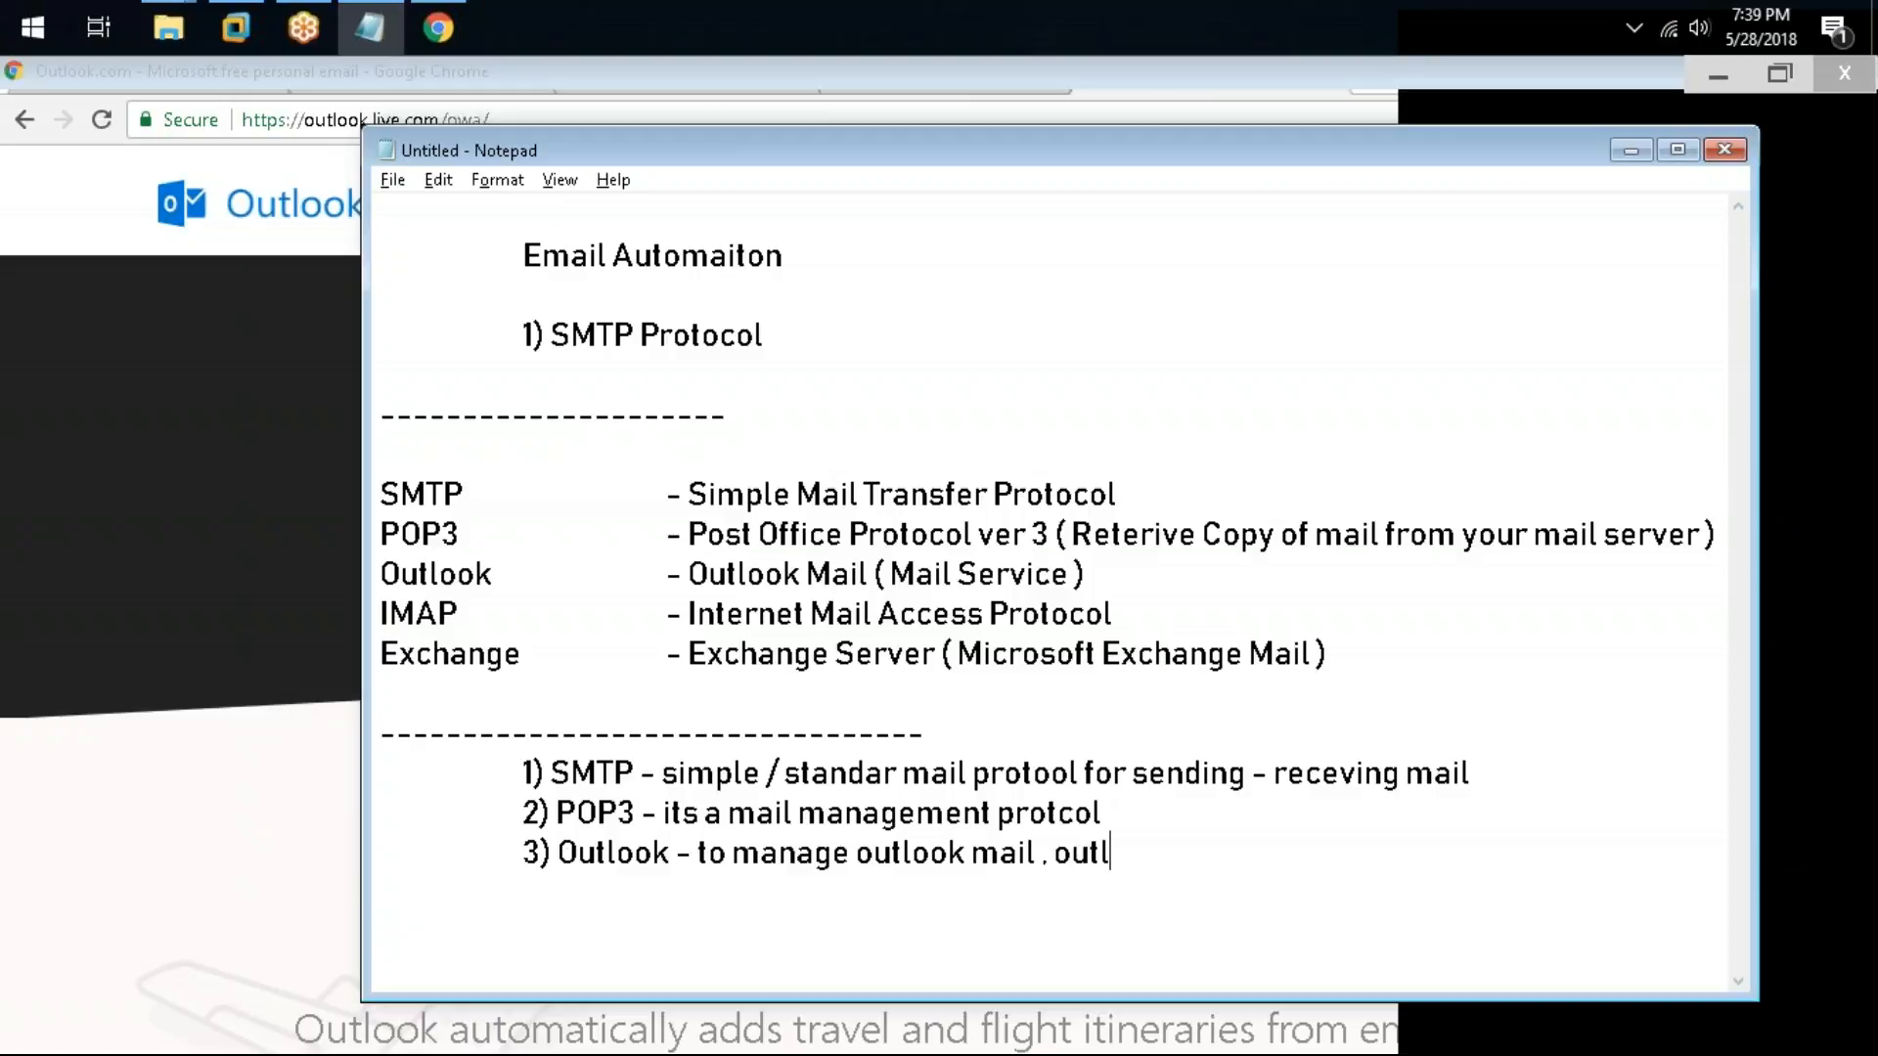
key("BackSpace")
key("BackSpace")
key("BackSpace")
key("BackSpace")
key("BackSpace")
key("BackSpace")
type("from the web ")
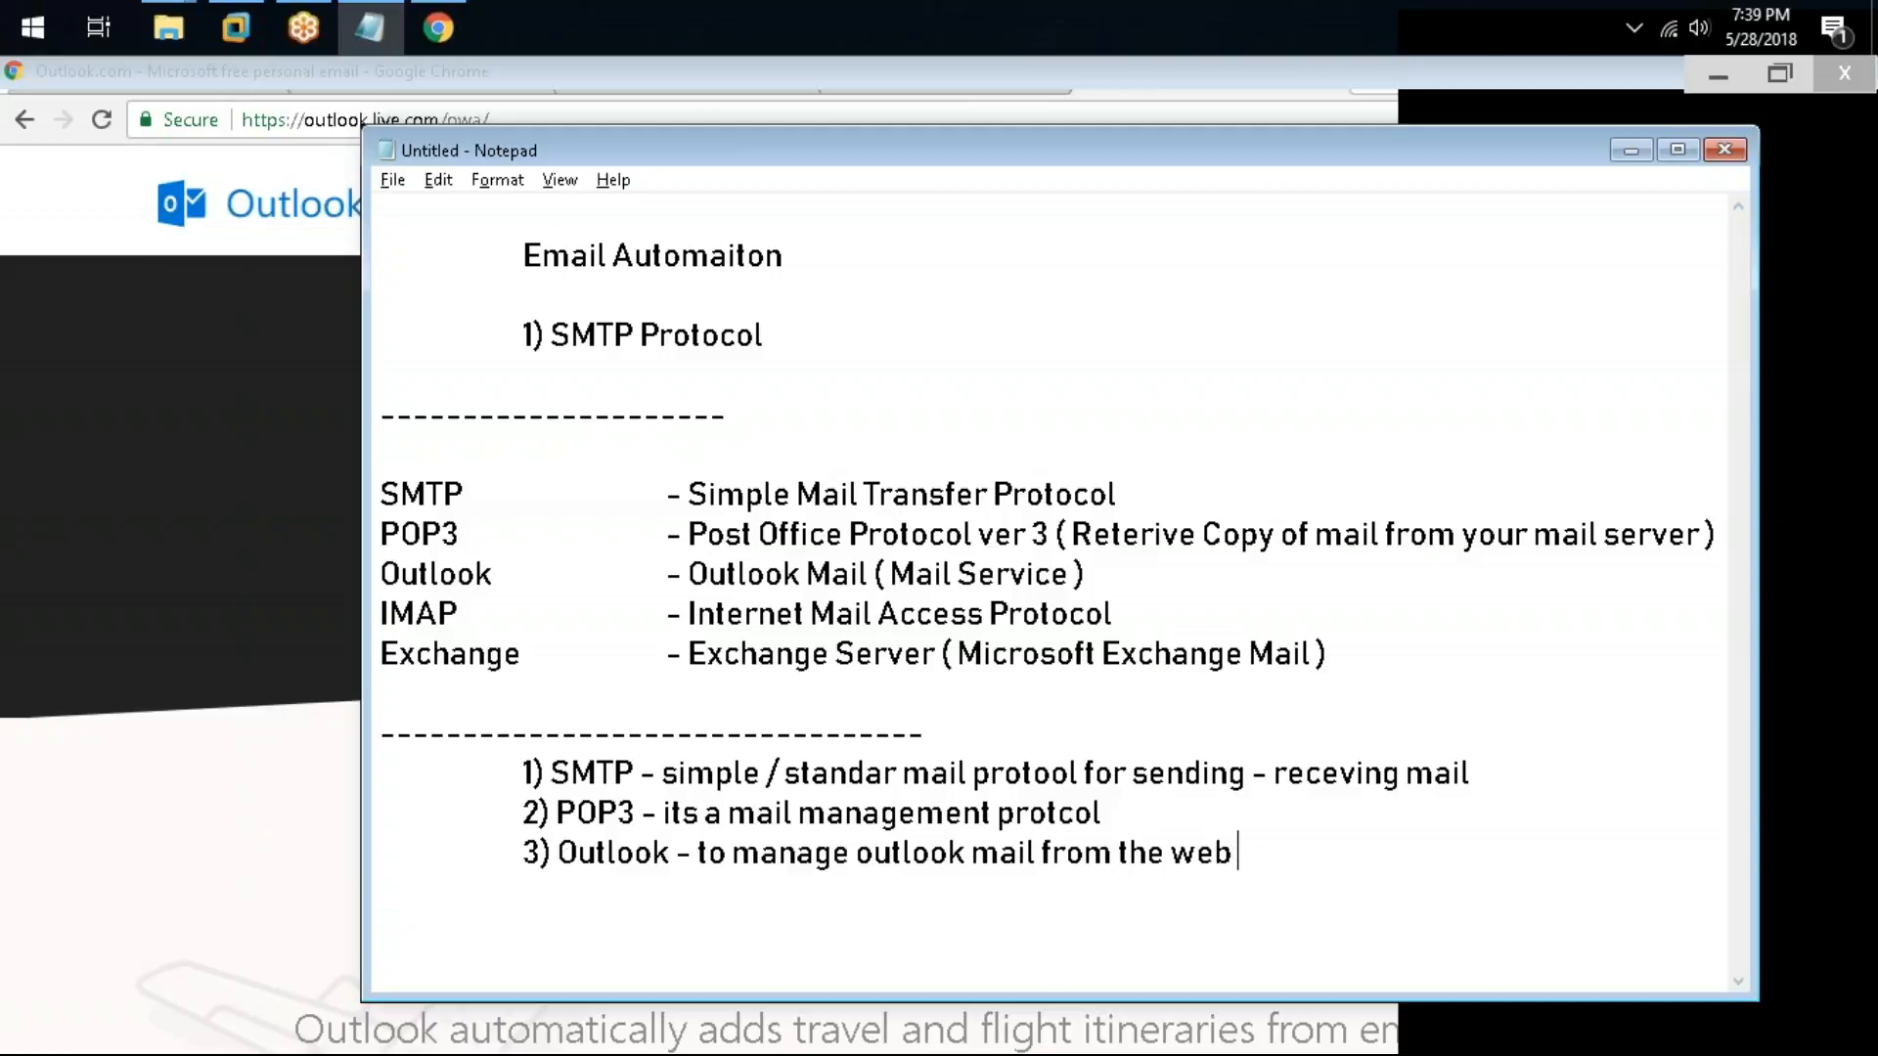
type("or outlook cline")
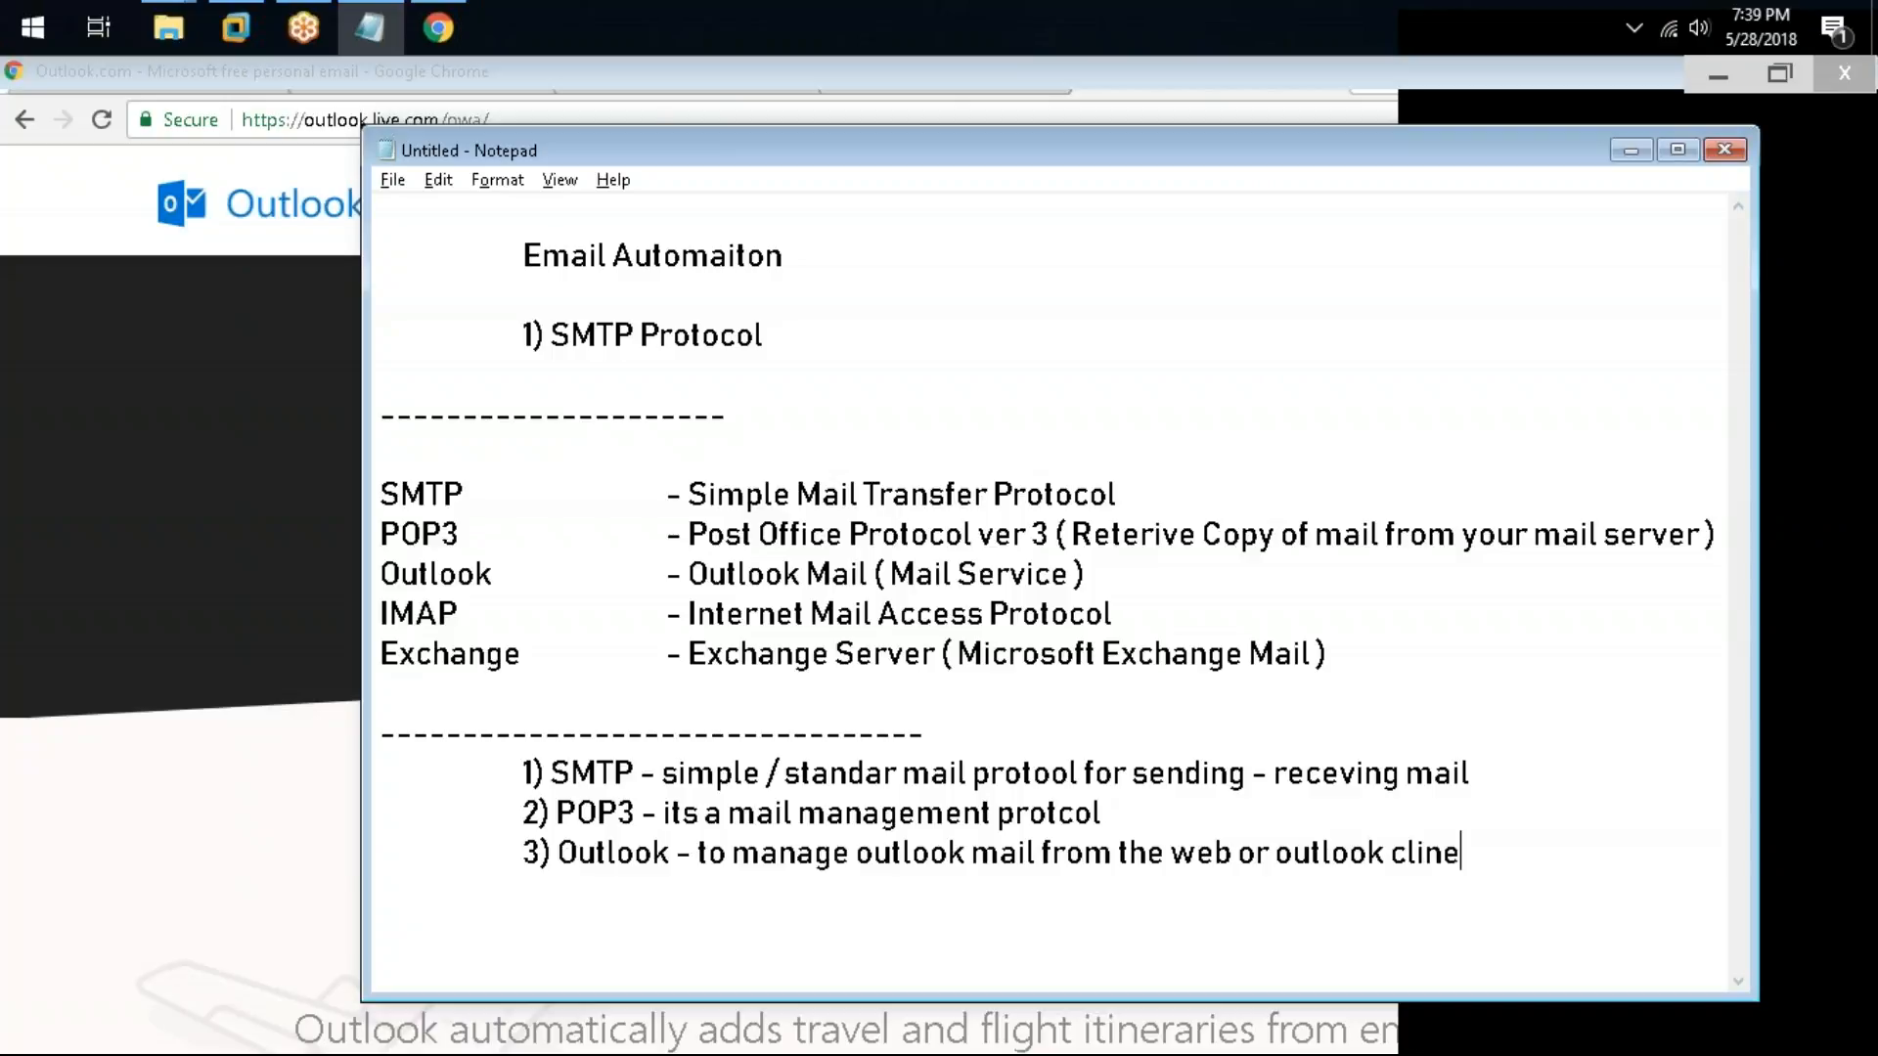
key("BackSpace")
key("BackSpace")
type("ent")
Step: Start a new indented line with the note "4) IMAP - is adv version of POP3."
left_click_drag(513, 147, 255, 86)
left_click(1210, 794)
key("Return")
key("Tab")
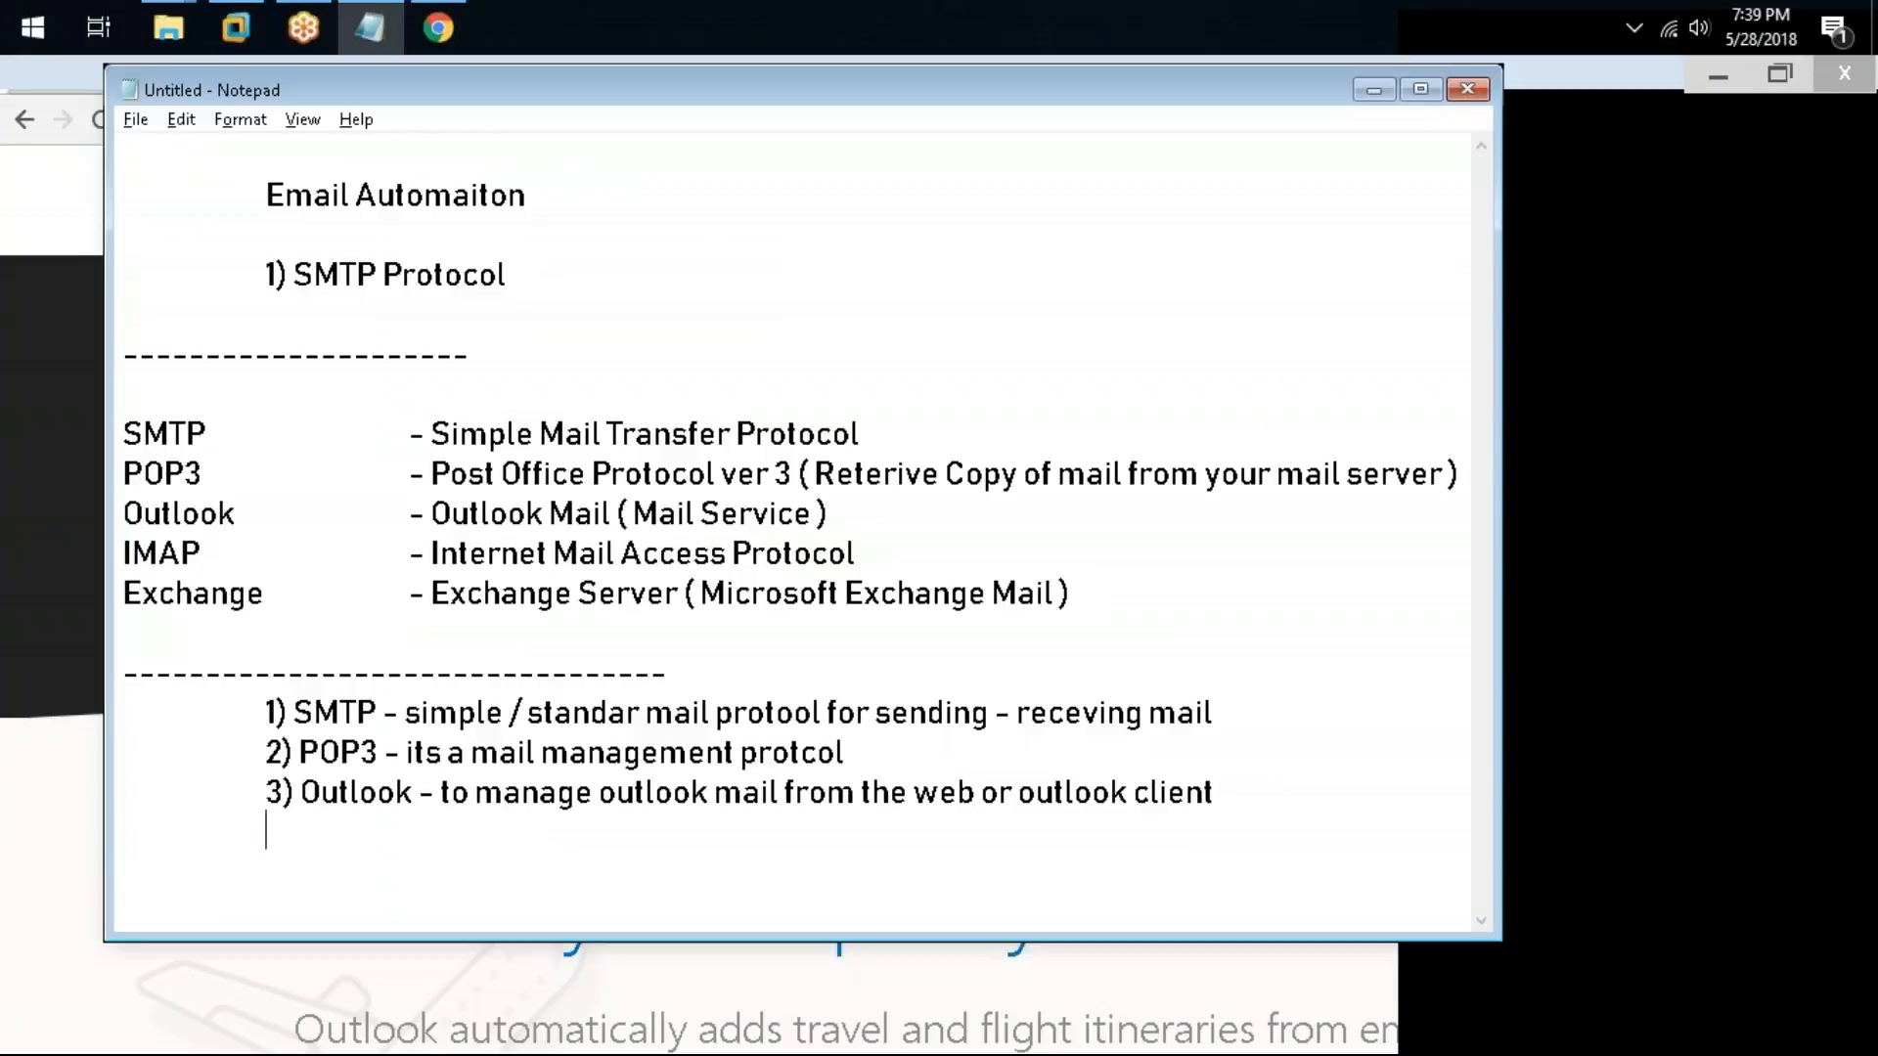
type("4) IMAP - is a")
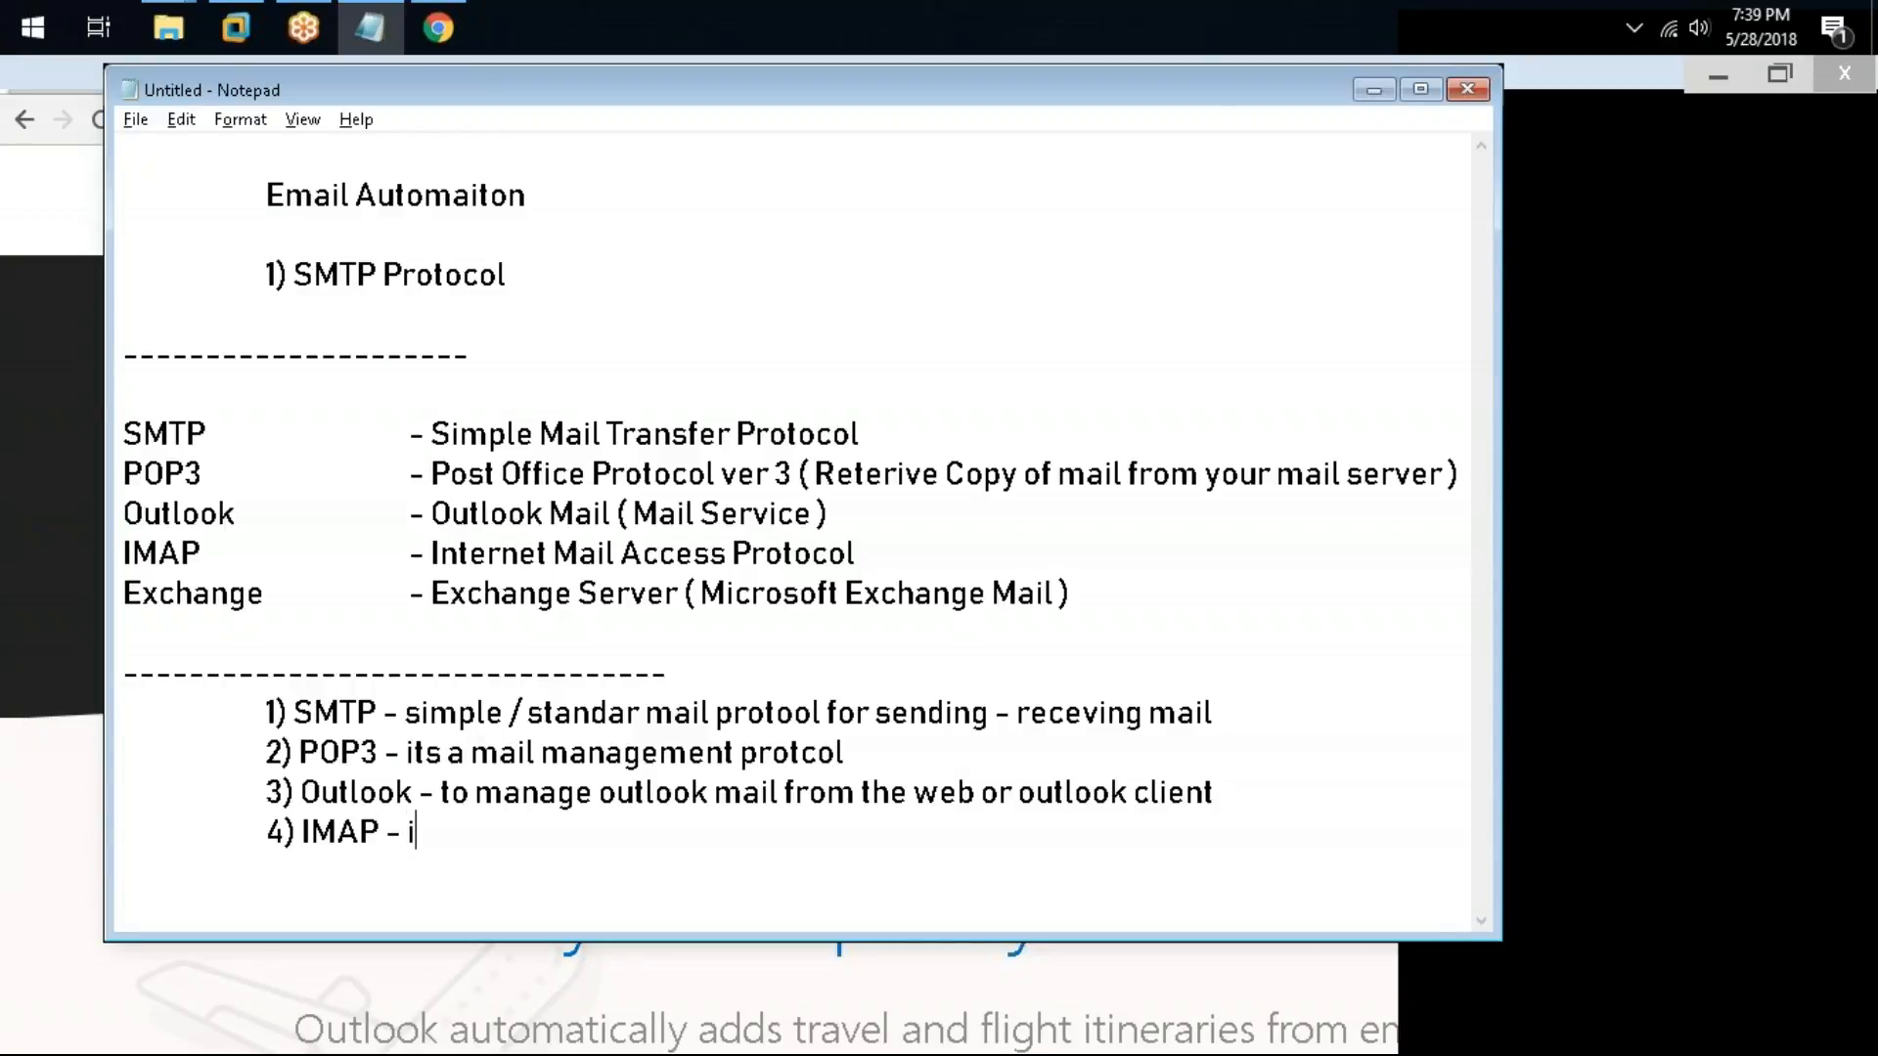
key("BackSpace")
key("BackSpace")
type("adv w")
key("BackSpace")
key("BackSpace")
type("version")
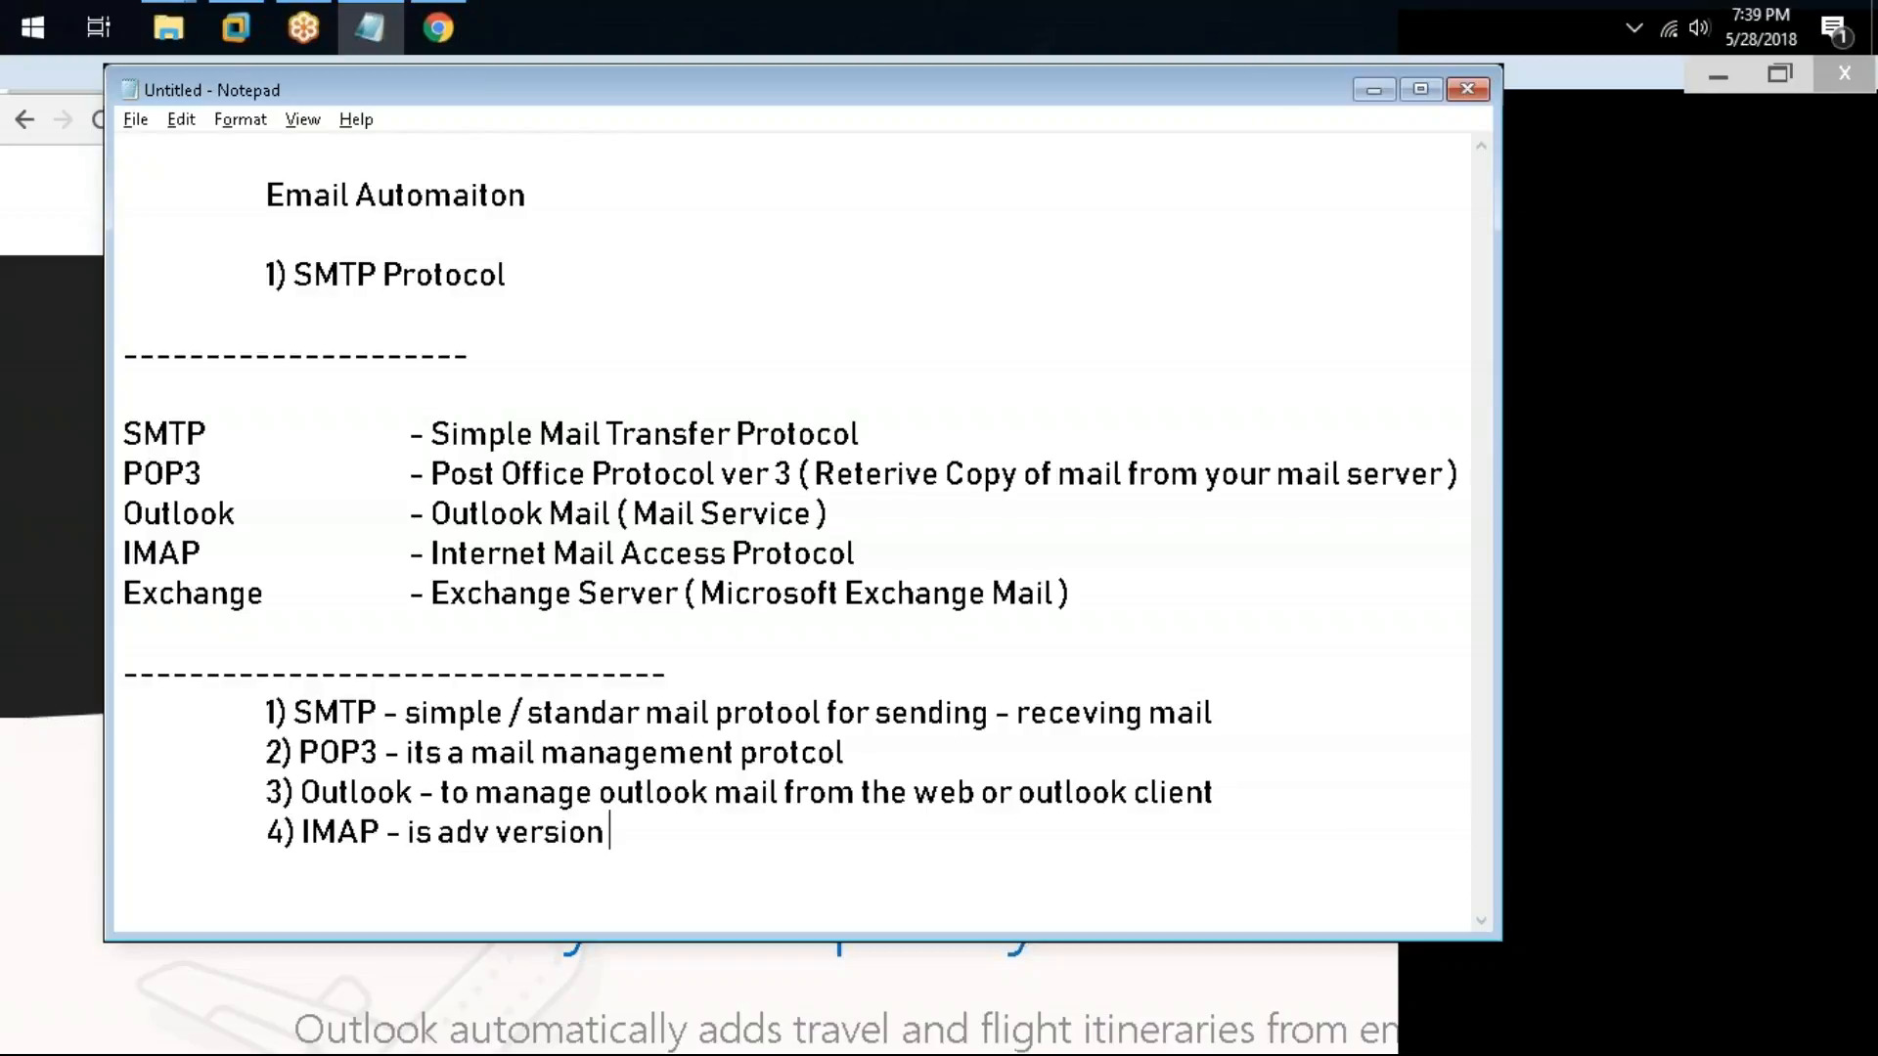
type(" of POP3. ")
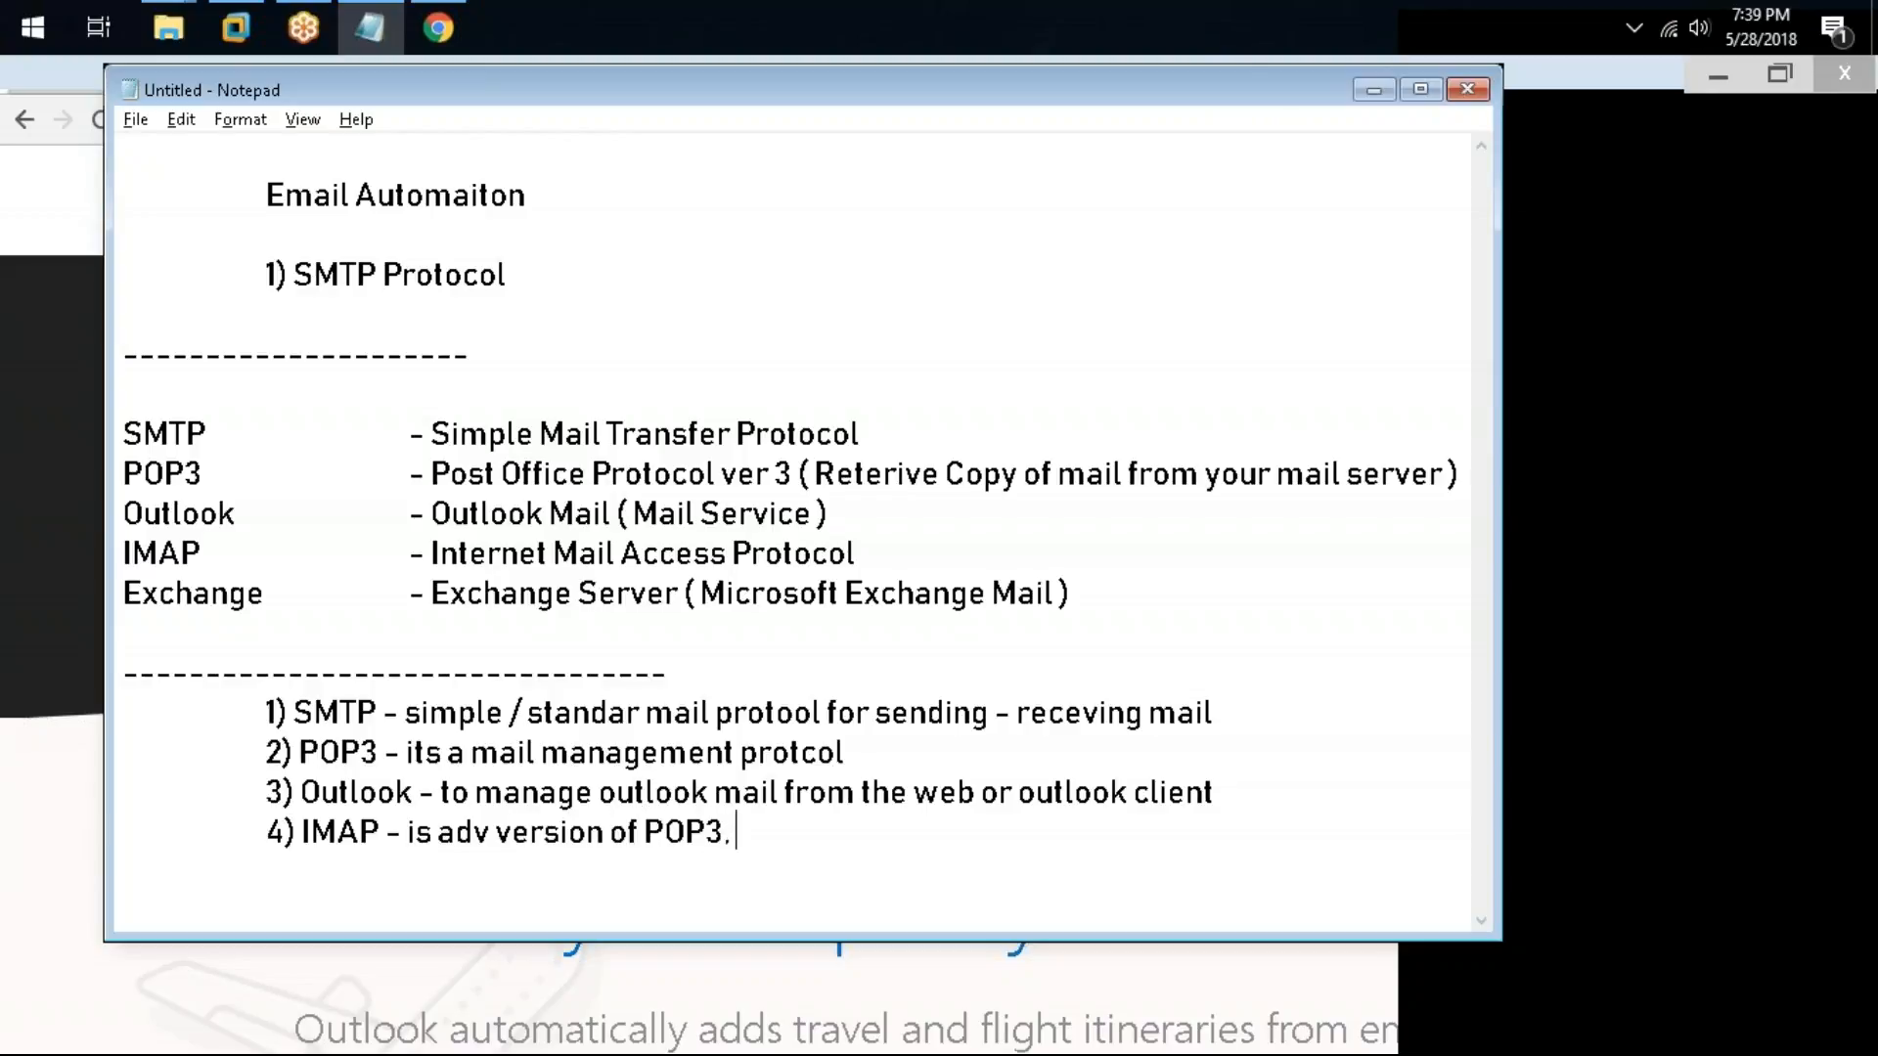
type("maintain clon")
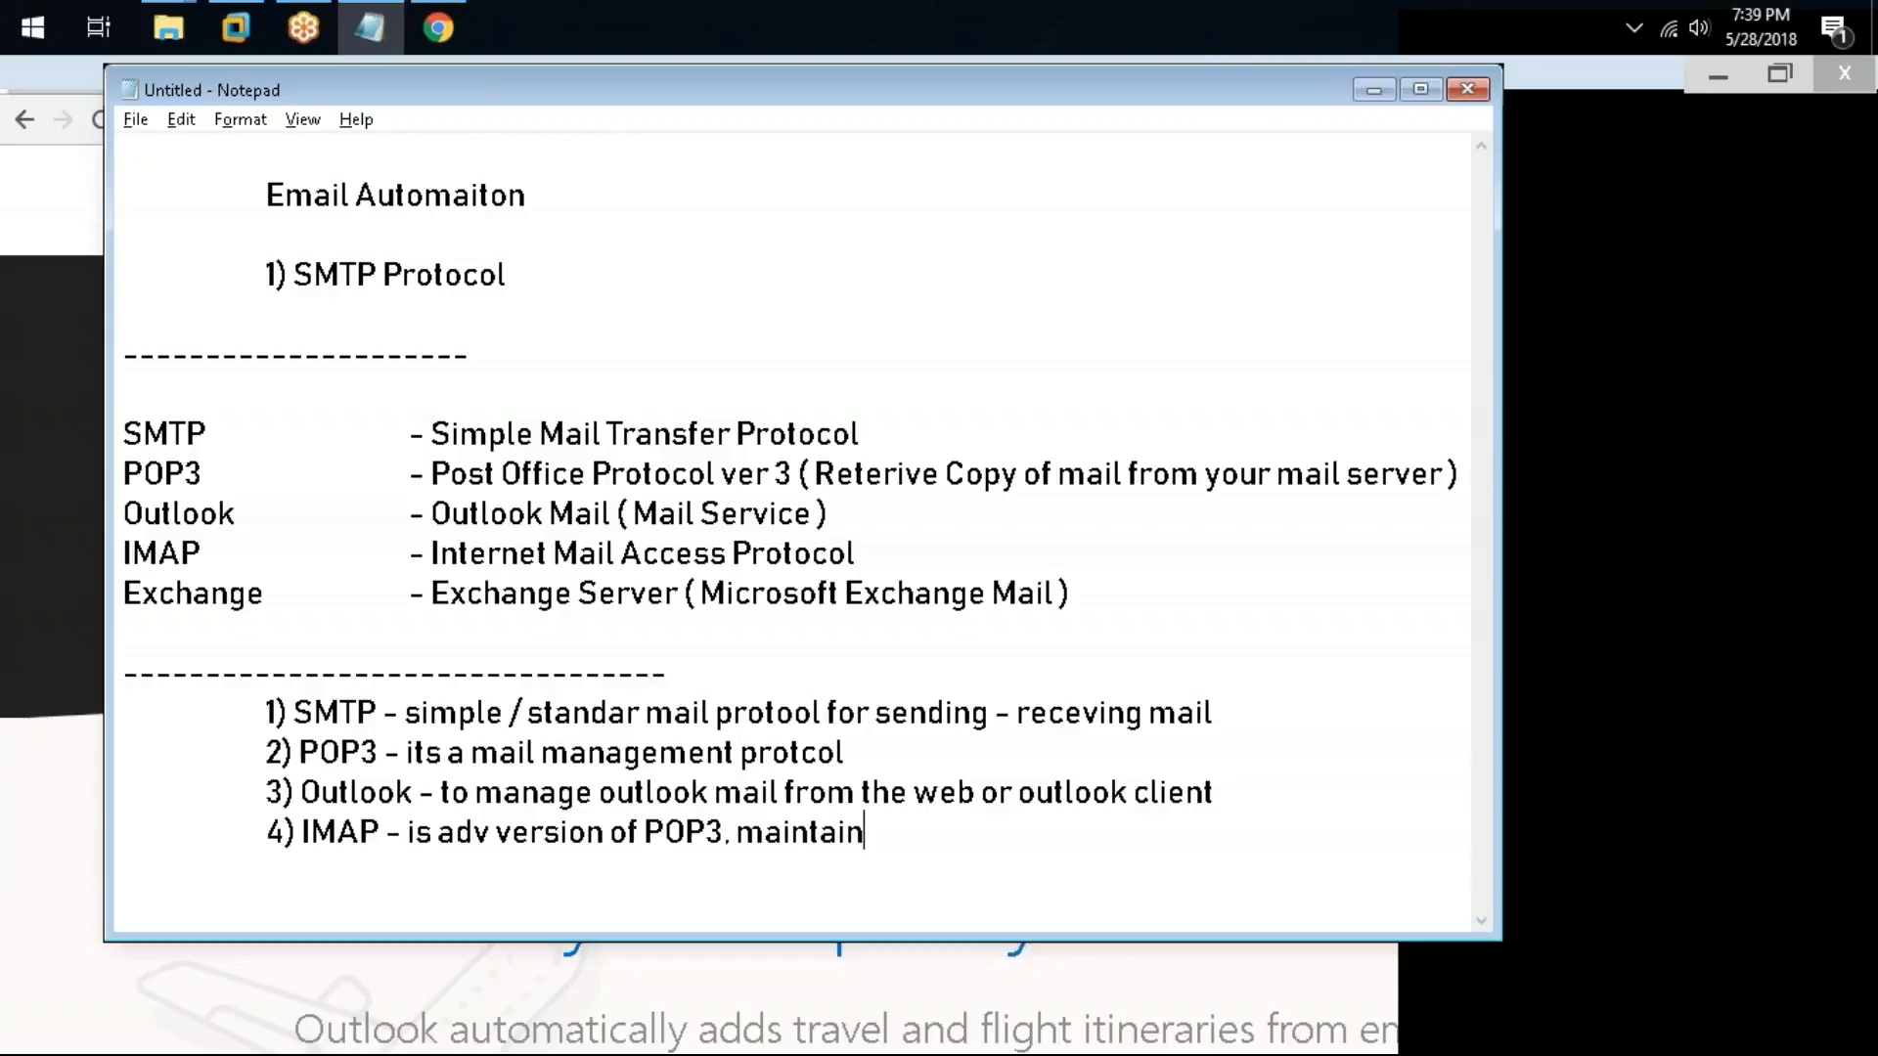
Step: Extend the IMAP note with "maintain clone copy of your mail server"
type("copy yo")
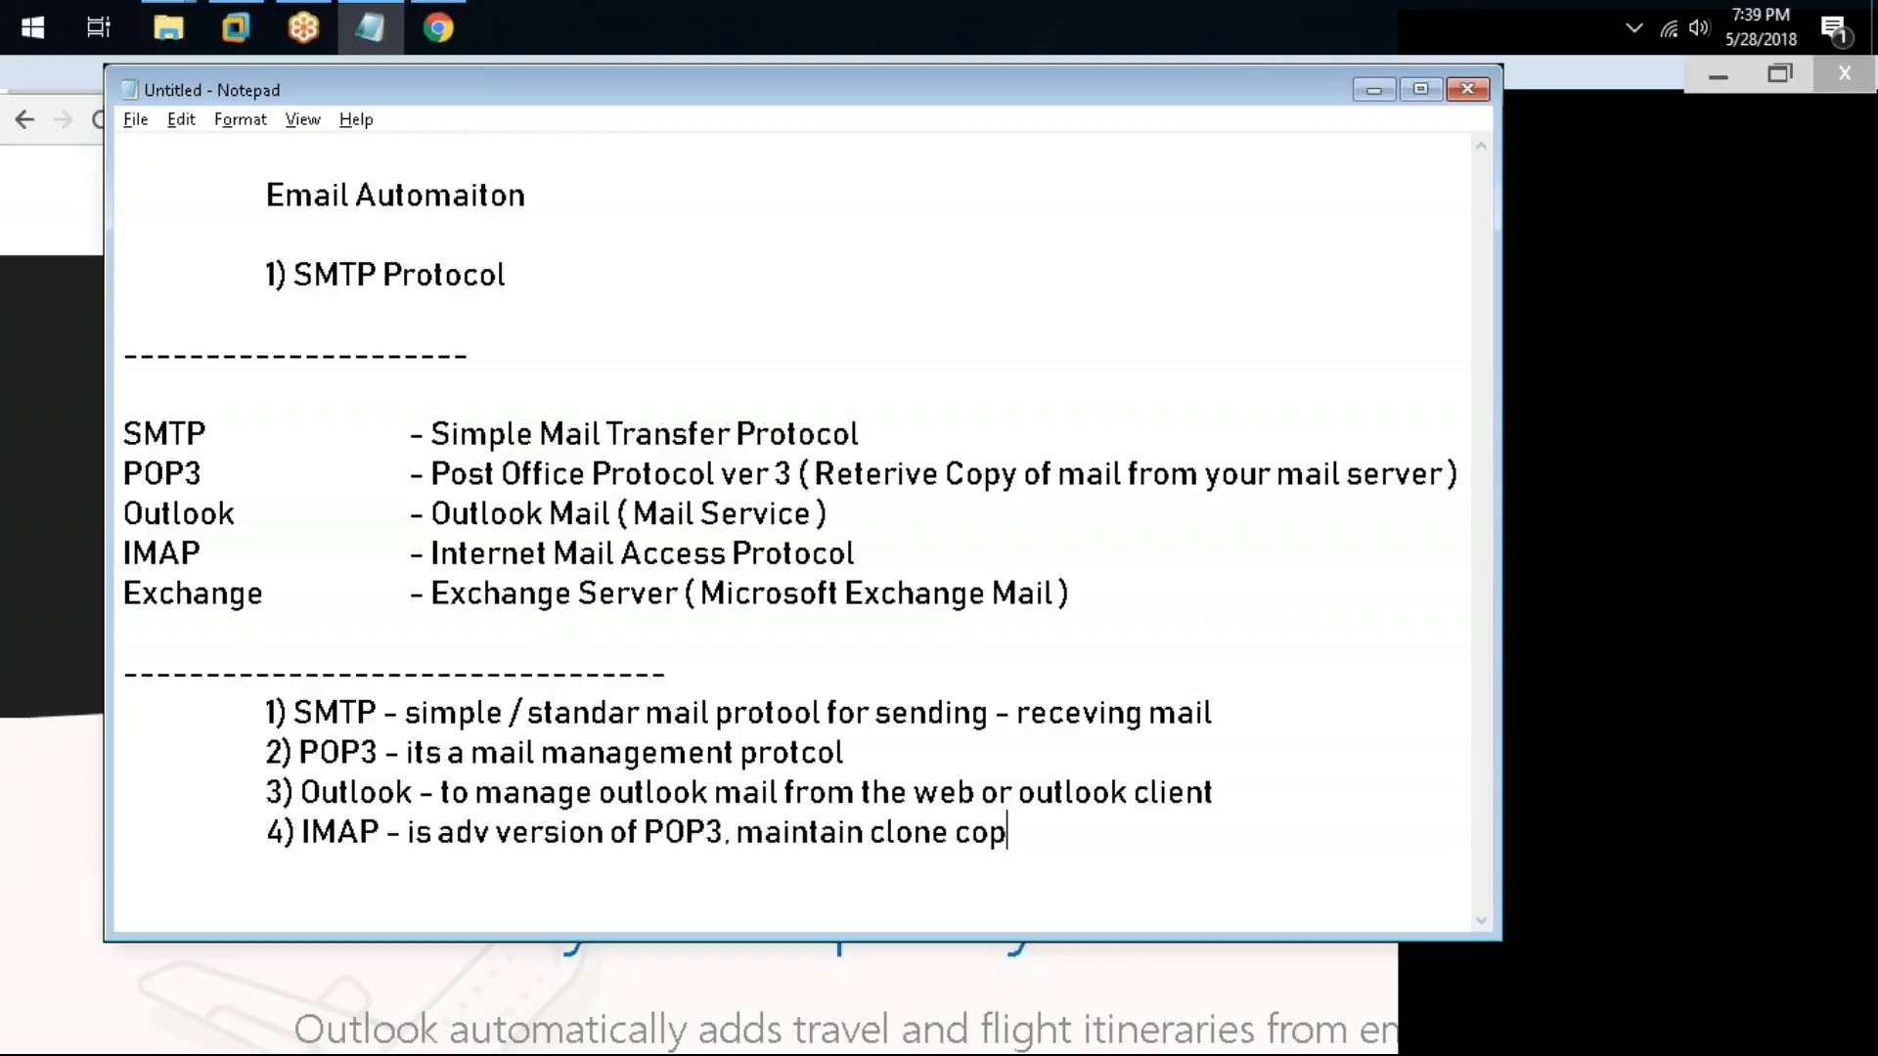
key("BackSpace")
key("BackSpace")
type("oif")
key("BackSpace")
key("BackSpace")
type("f you")
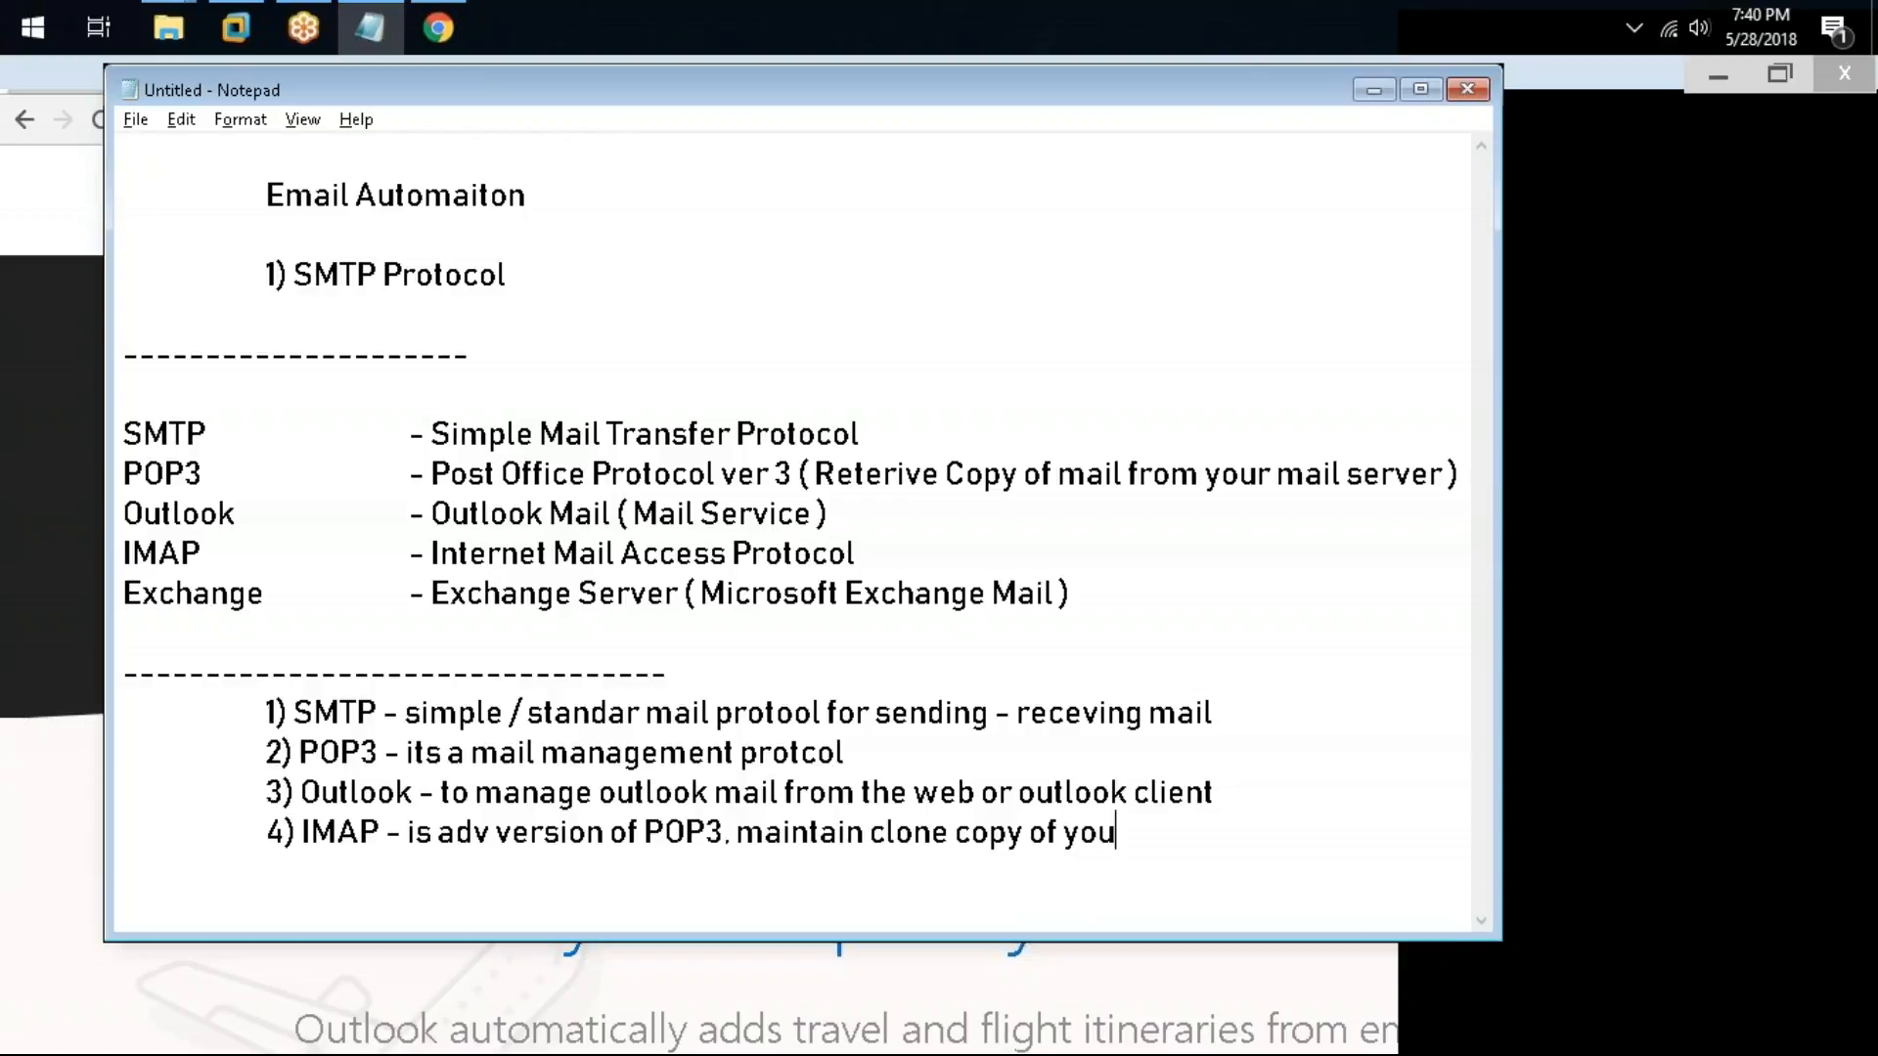
type("r mail server")
Step: Add an indented continuation line "(mobile application)" below the IMAP note
key("Return")
key("Tab")
key("Tab")
key("Tab")
type("(am")
key("BackSpace")
key("BackSpace")
type("mo")
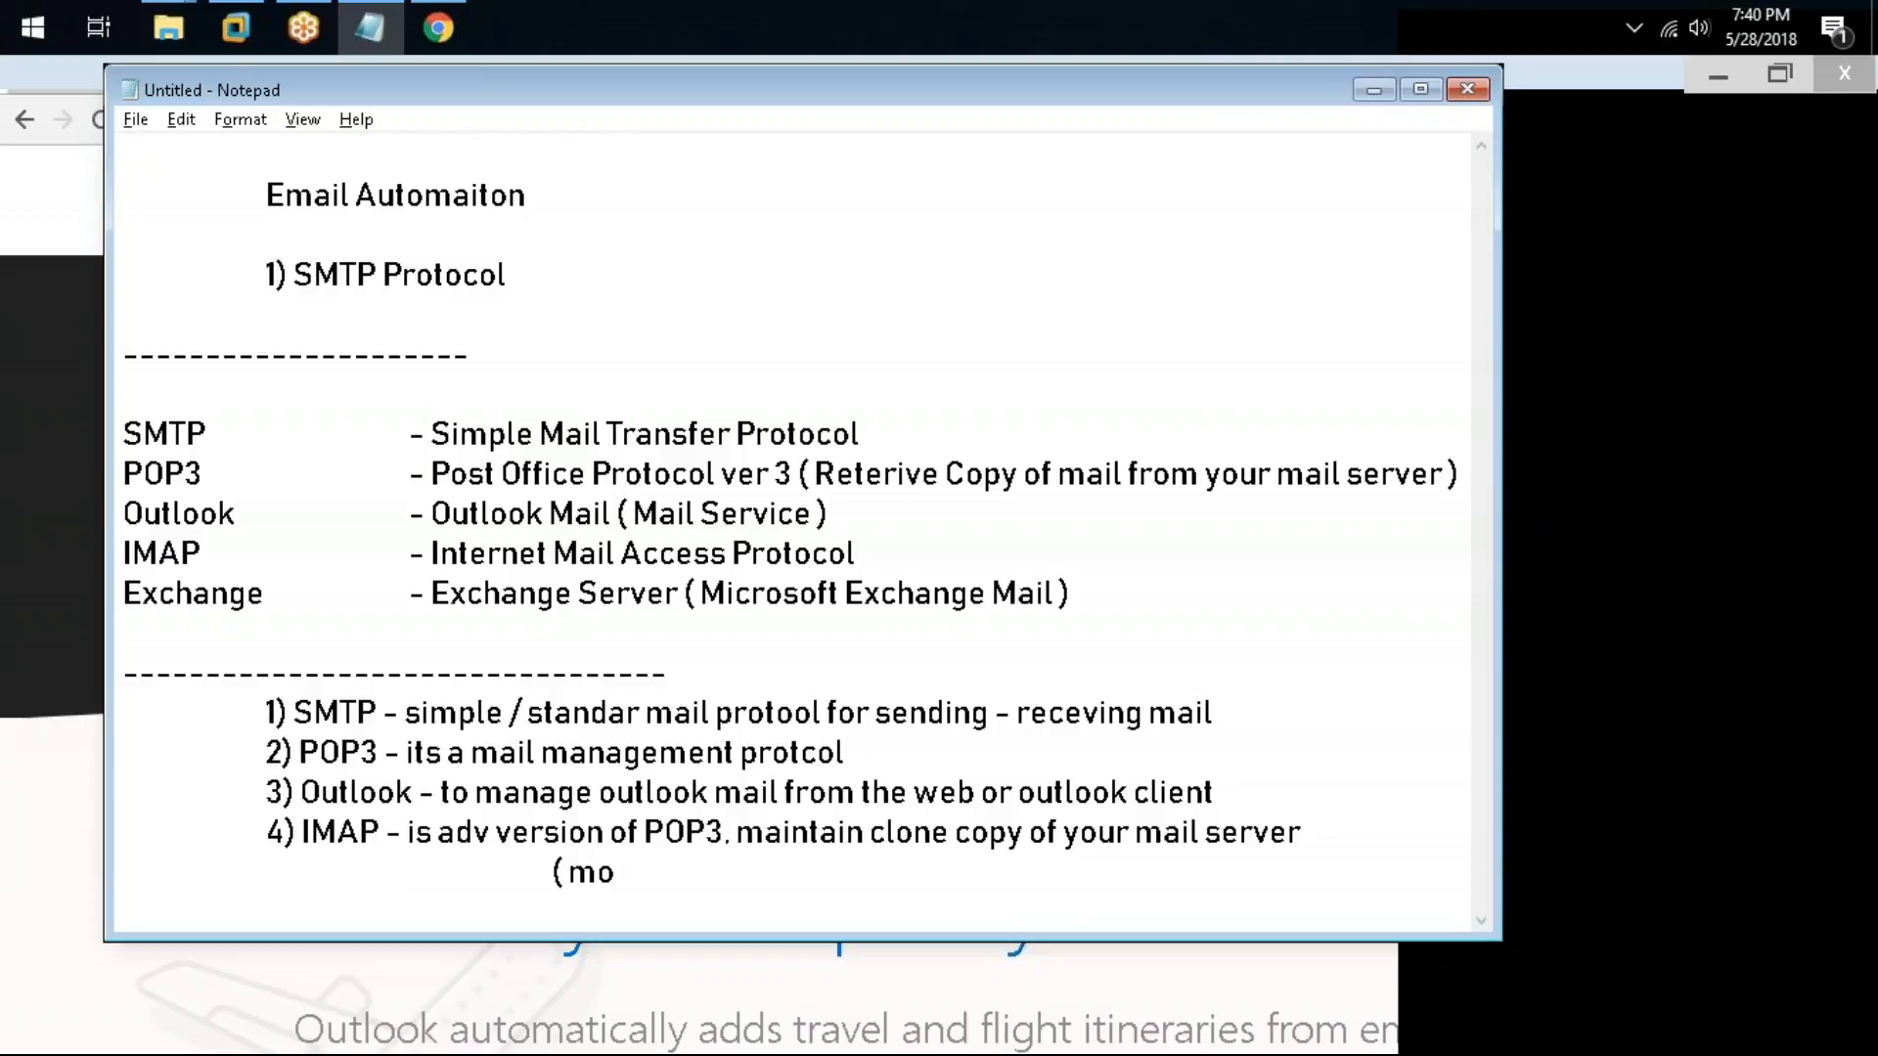
type("bile applicati")
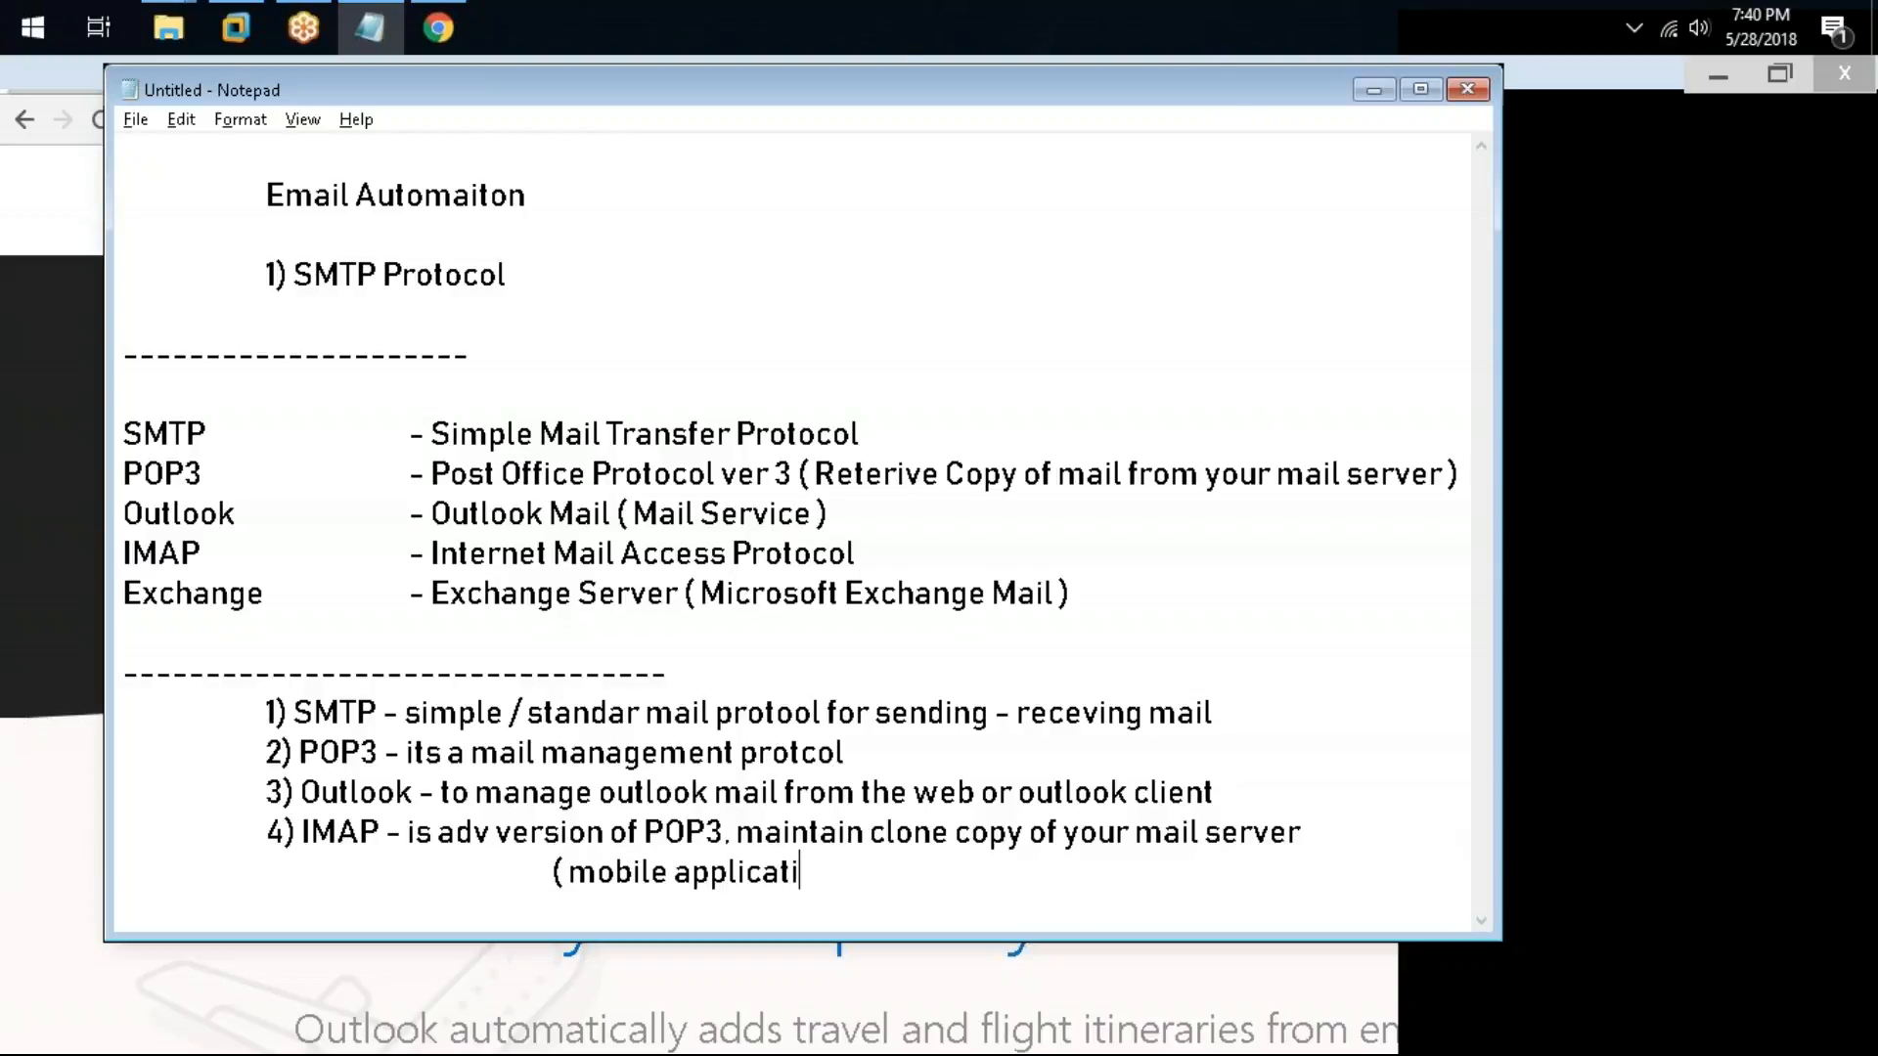
type("on)")
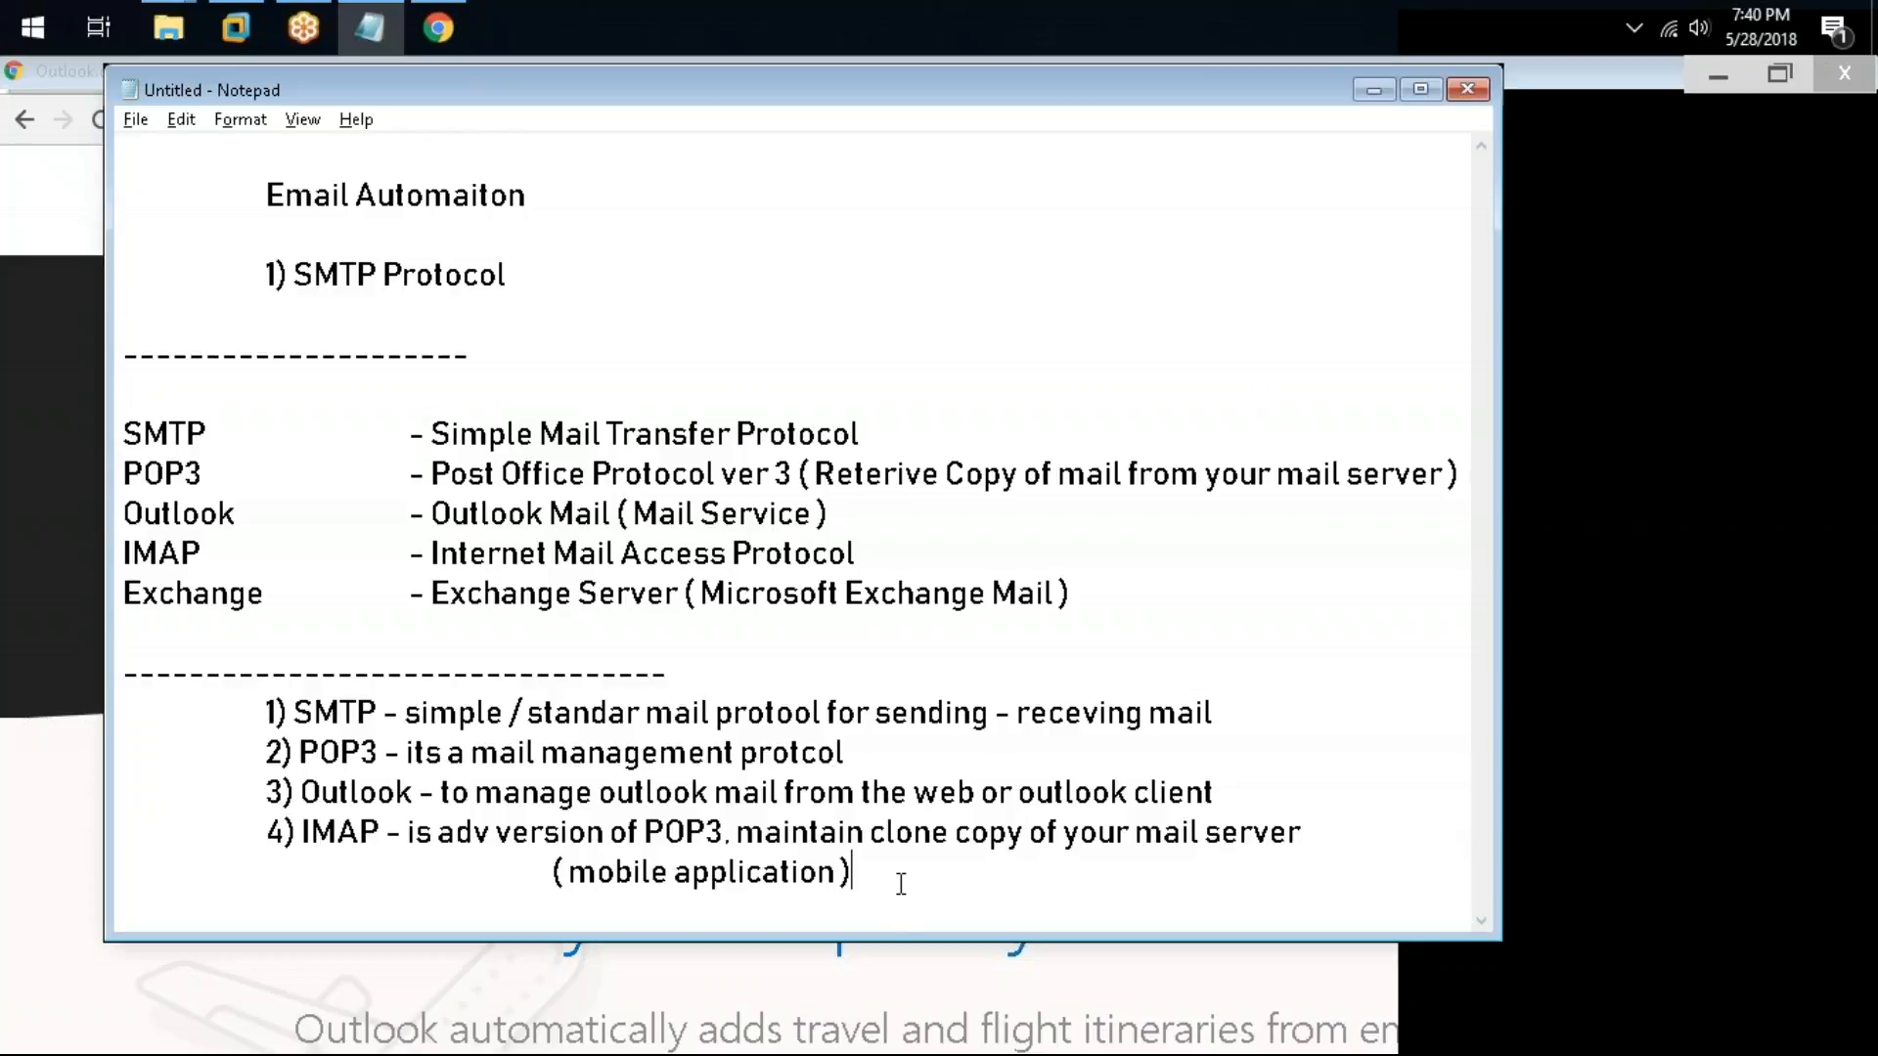
Step: Add the note "5) Exchange - used for microsoft exchange server" on a new indented line
key("Return")
key("Tab")
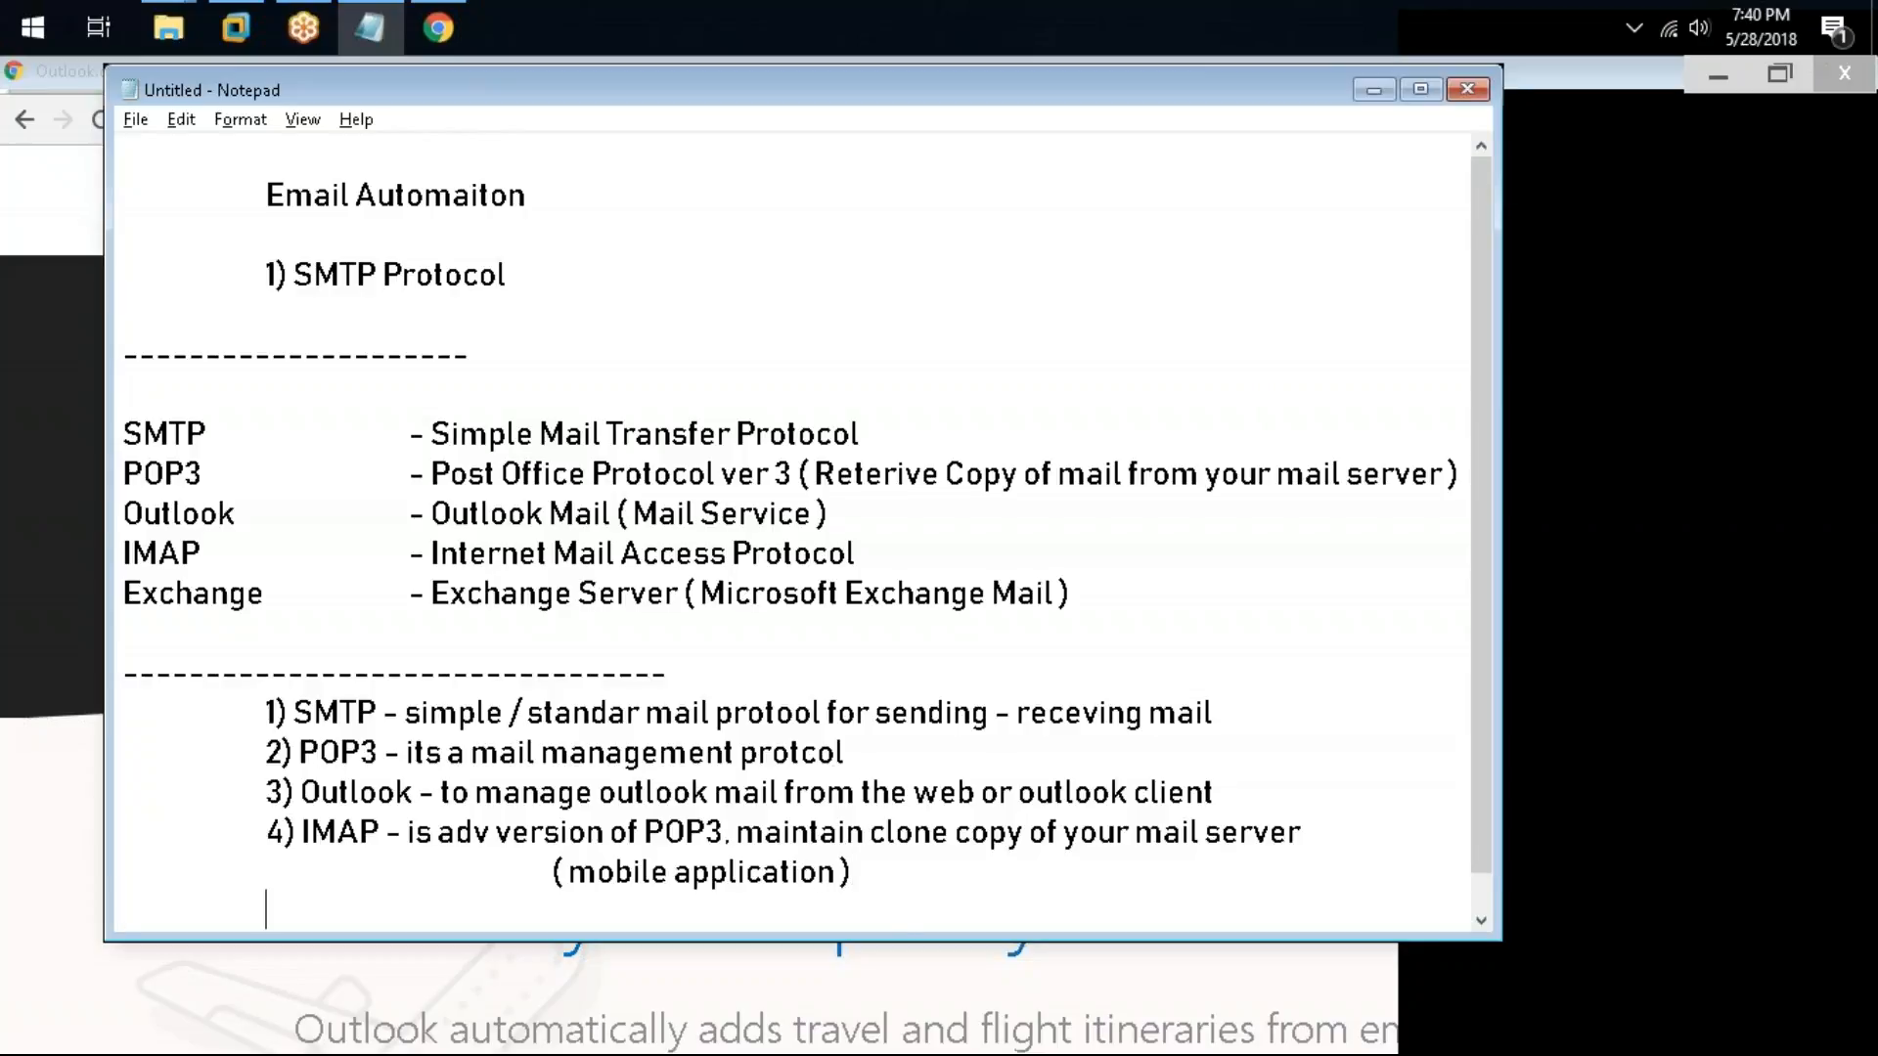
type("5) Ex hang")
key("BackSpace")
key("BackSpace")
key("BackSpace")
key("BackSpace")
key("BackSpace")
type("chnage")
key("BackSpace")
key("BackSpace")
key("BackSpace")
key("BackSpace")
key("BackSpace")
type("a")
key("BackSpace")
type("hn")
key("BackSpace")
type("a")
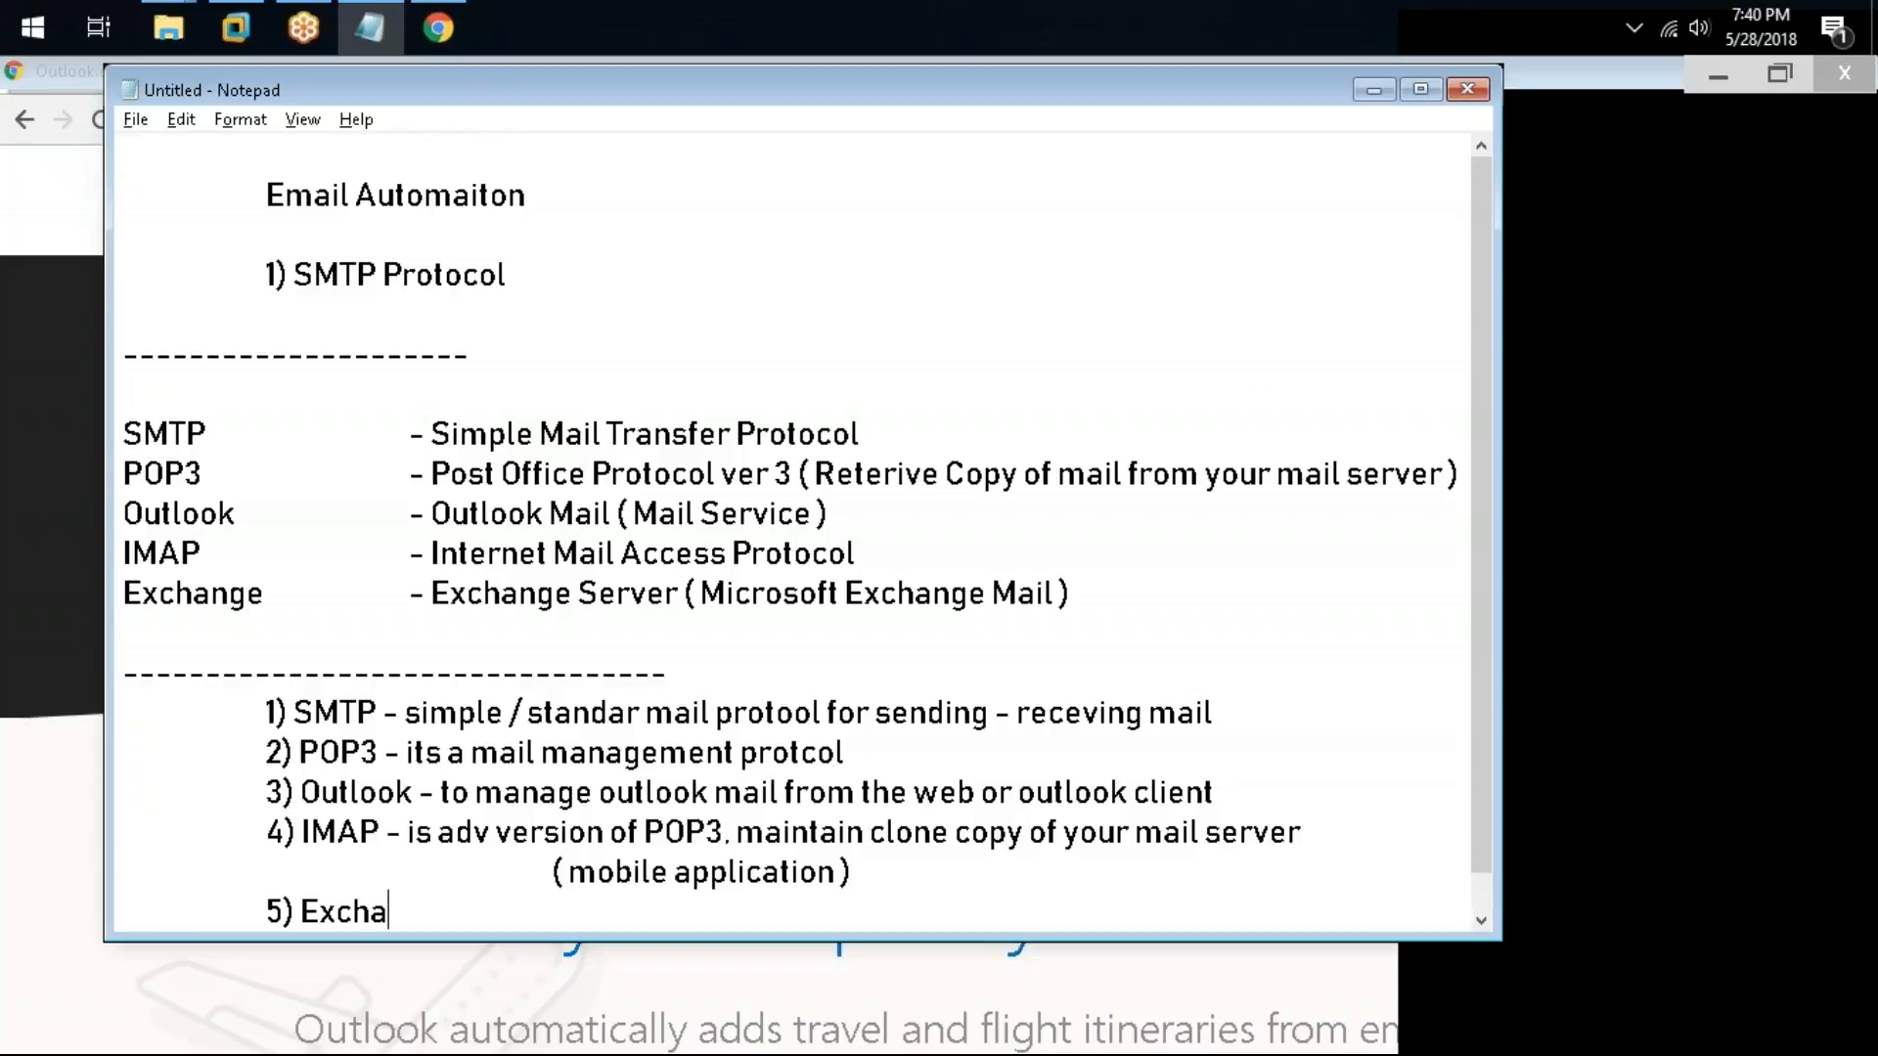
type("nge - used for maci")
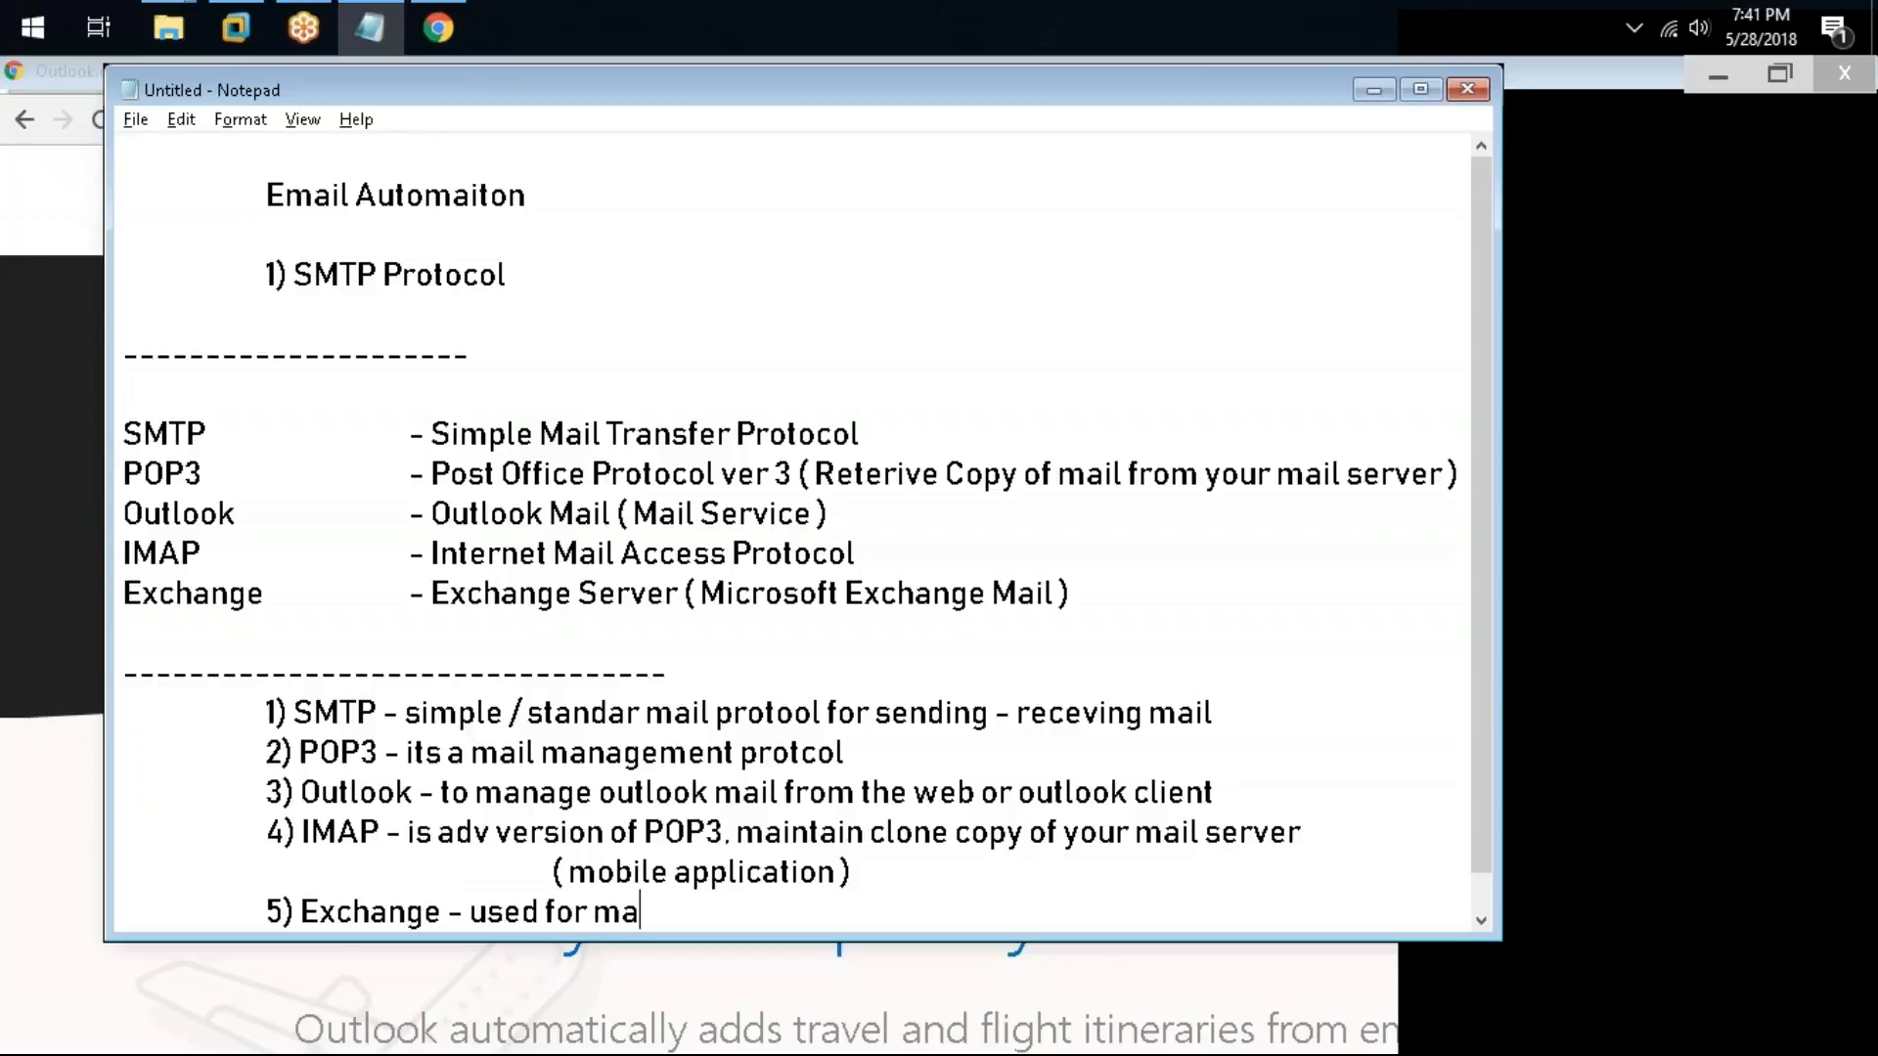
key("BackSpace")
key("BackSpace")
key("BackSpace")
type("icrosoft ex")
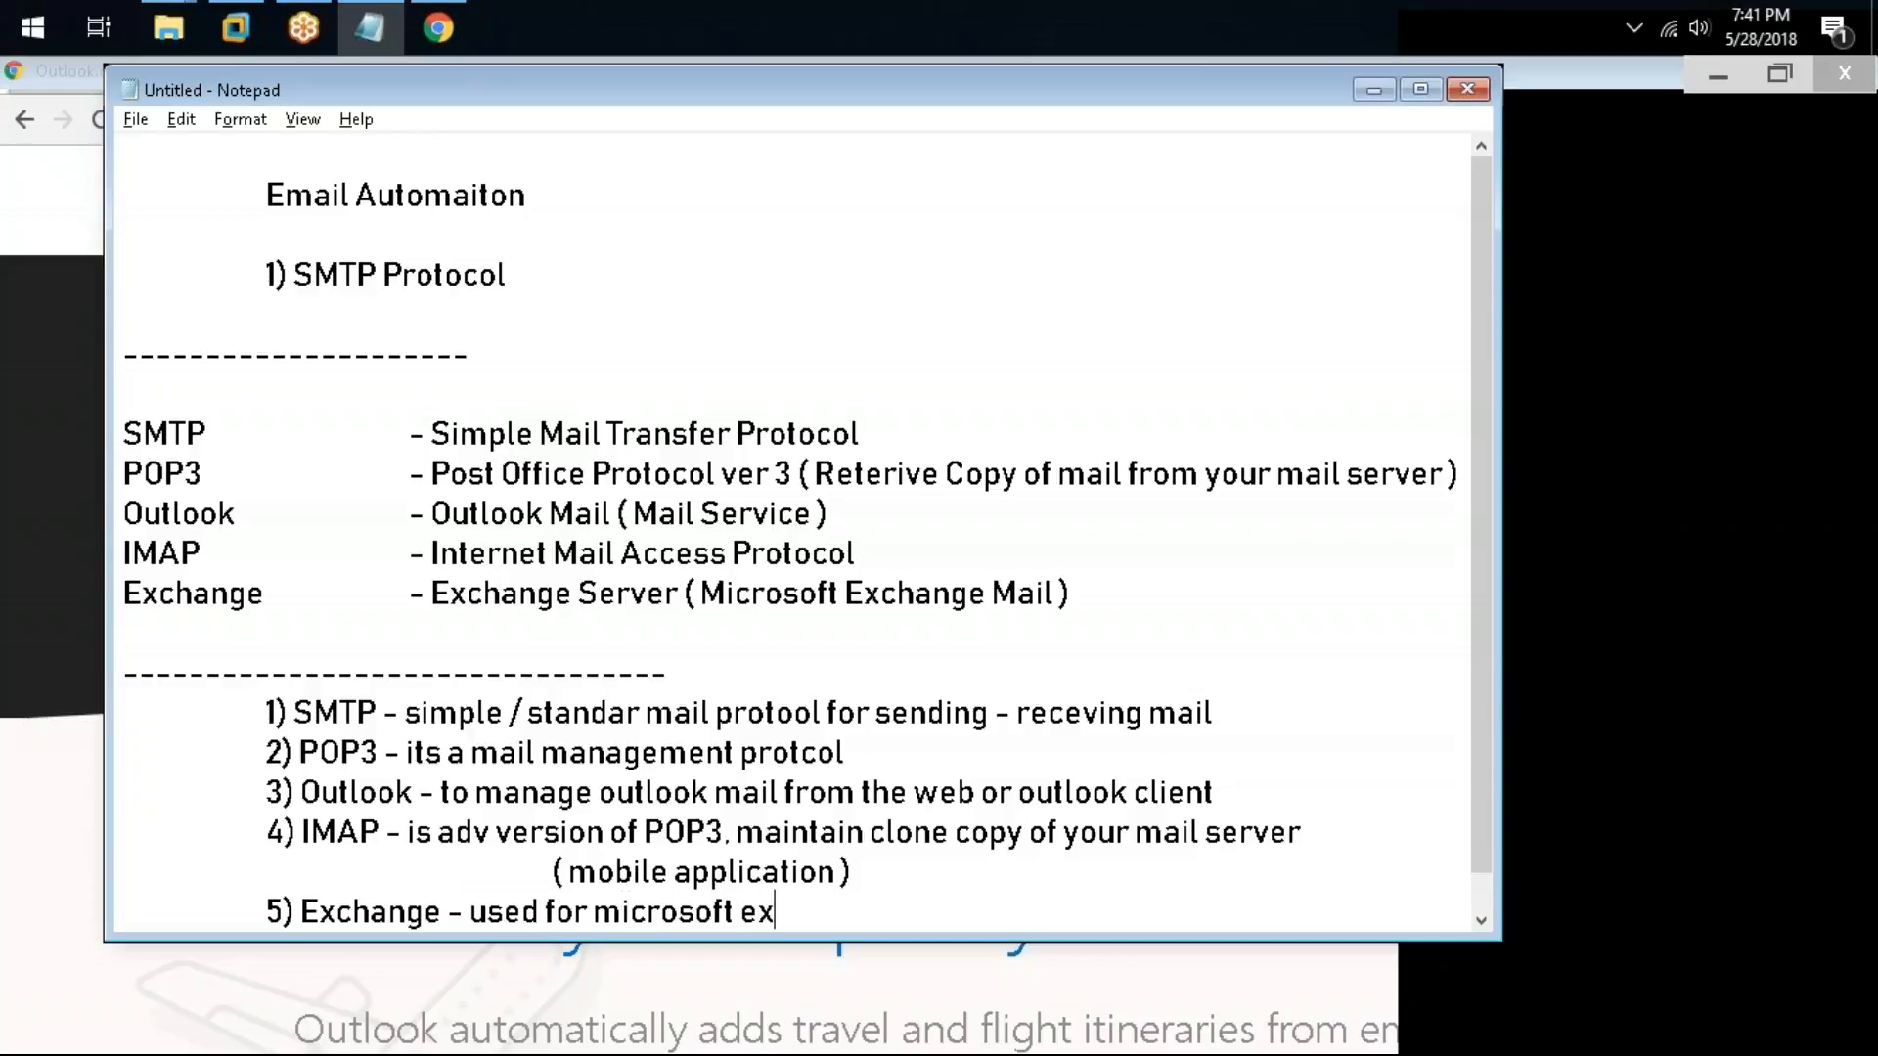
type("change server")
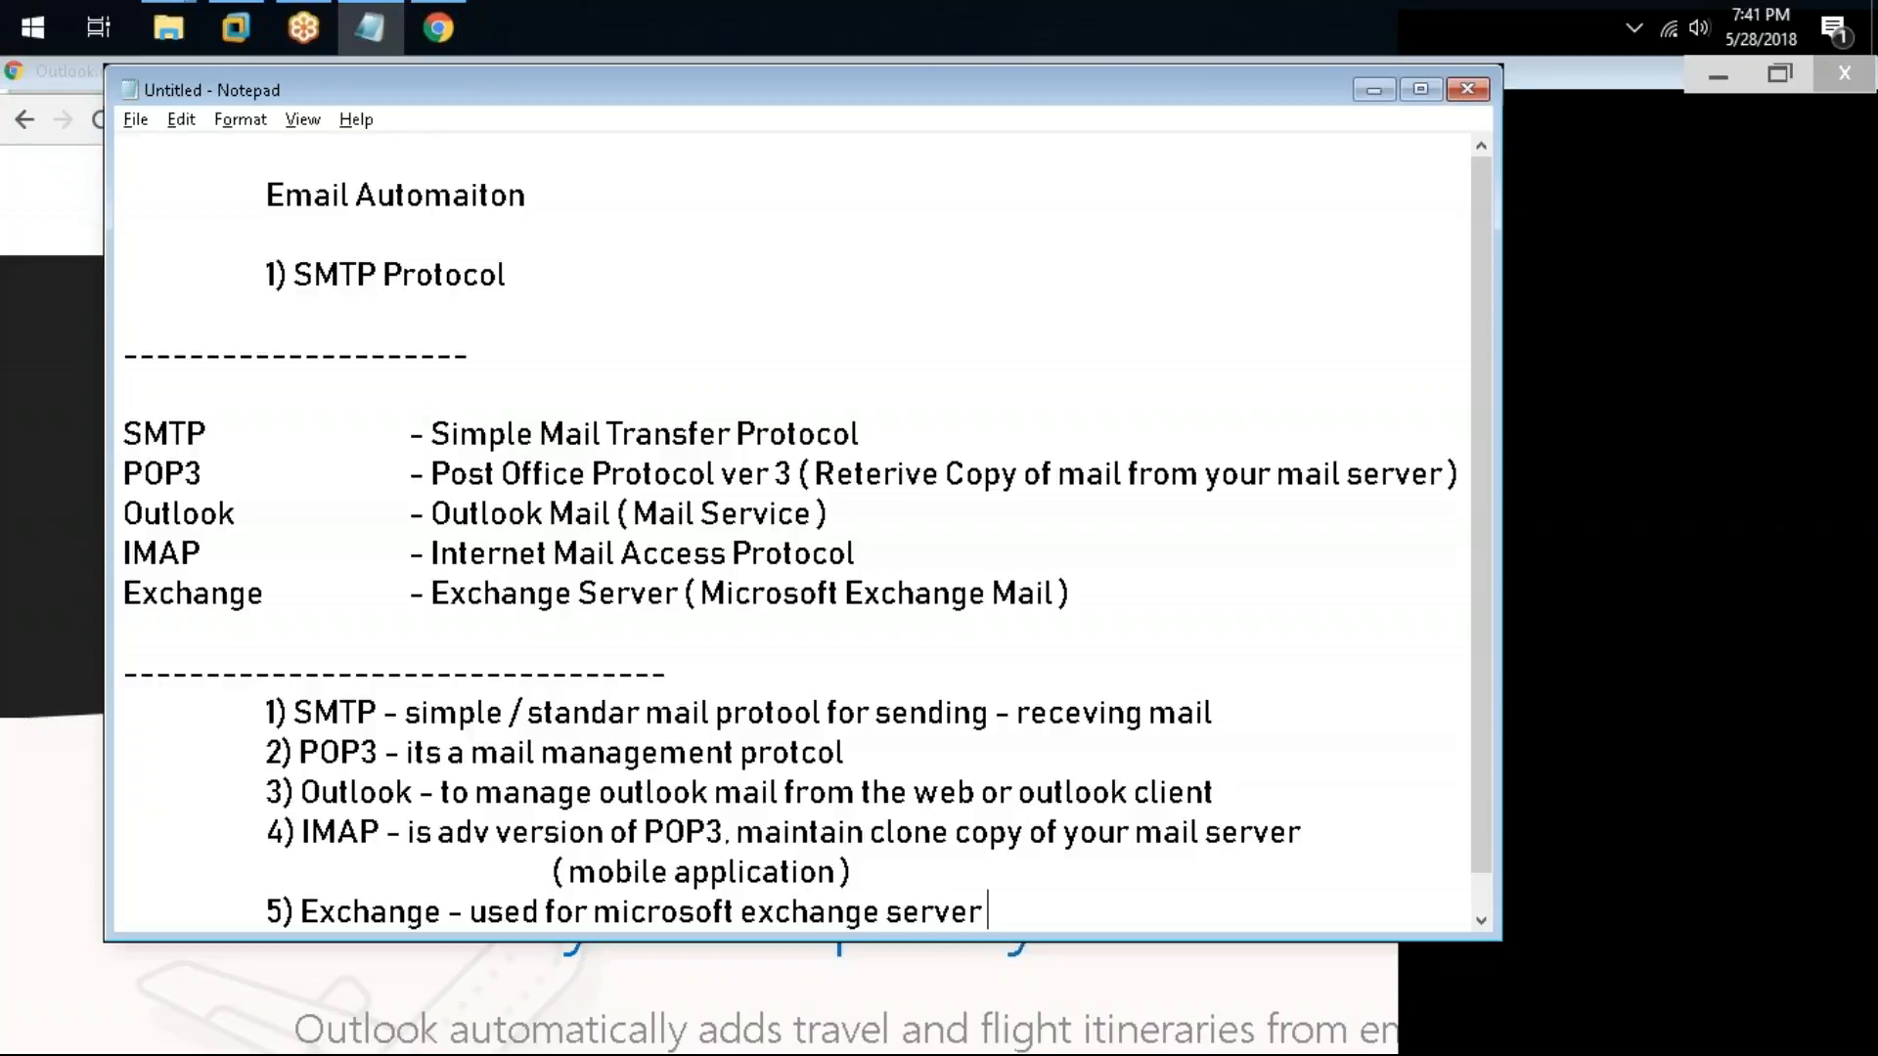
Step: Add the indented continuation line "org . which has own in house mail server setup" below the Exchange note
key("Return")
key("Tab")
key("Tab")
key("Tab")
type("org")
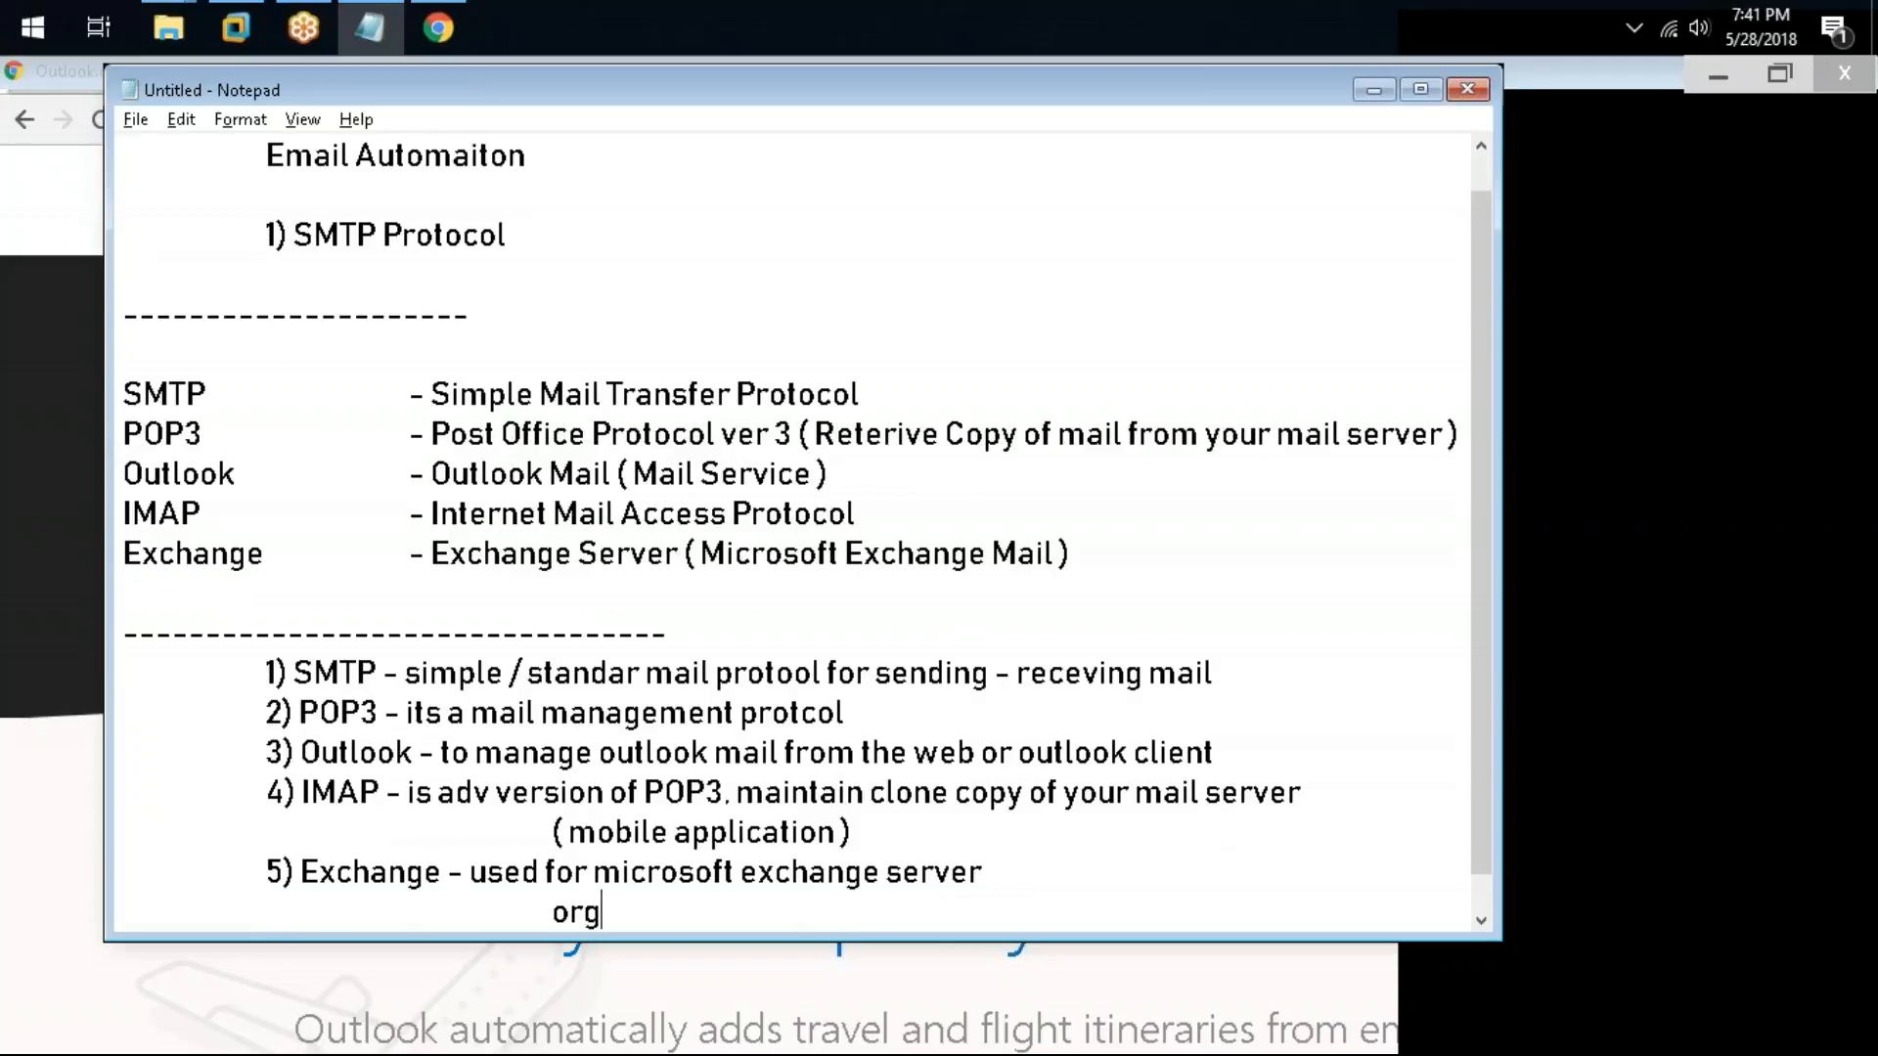
type(" . which h")
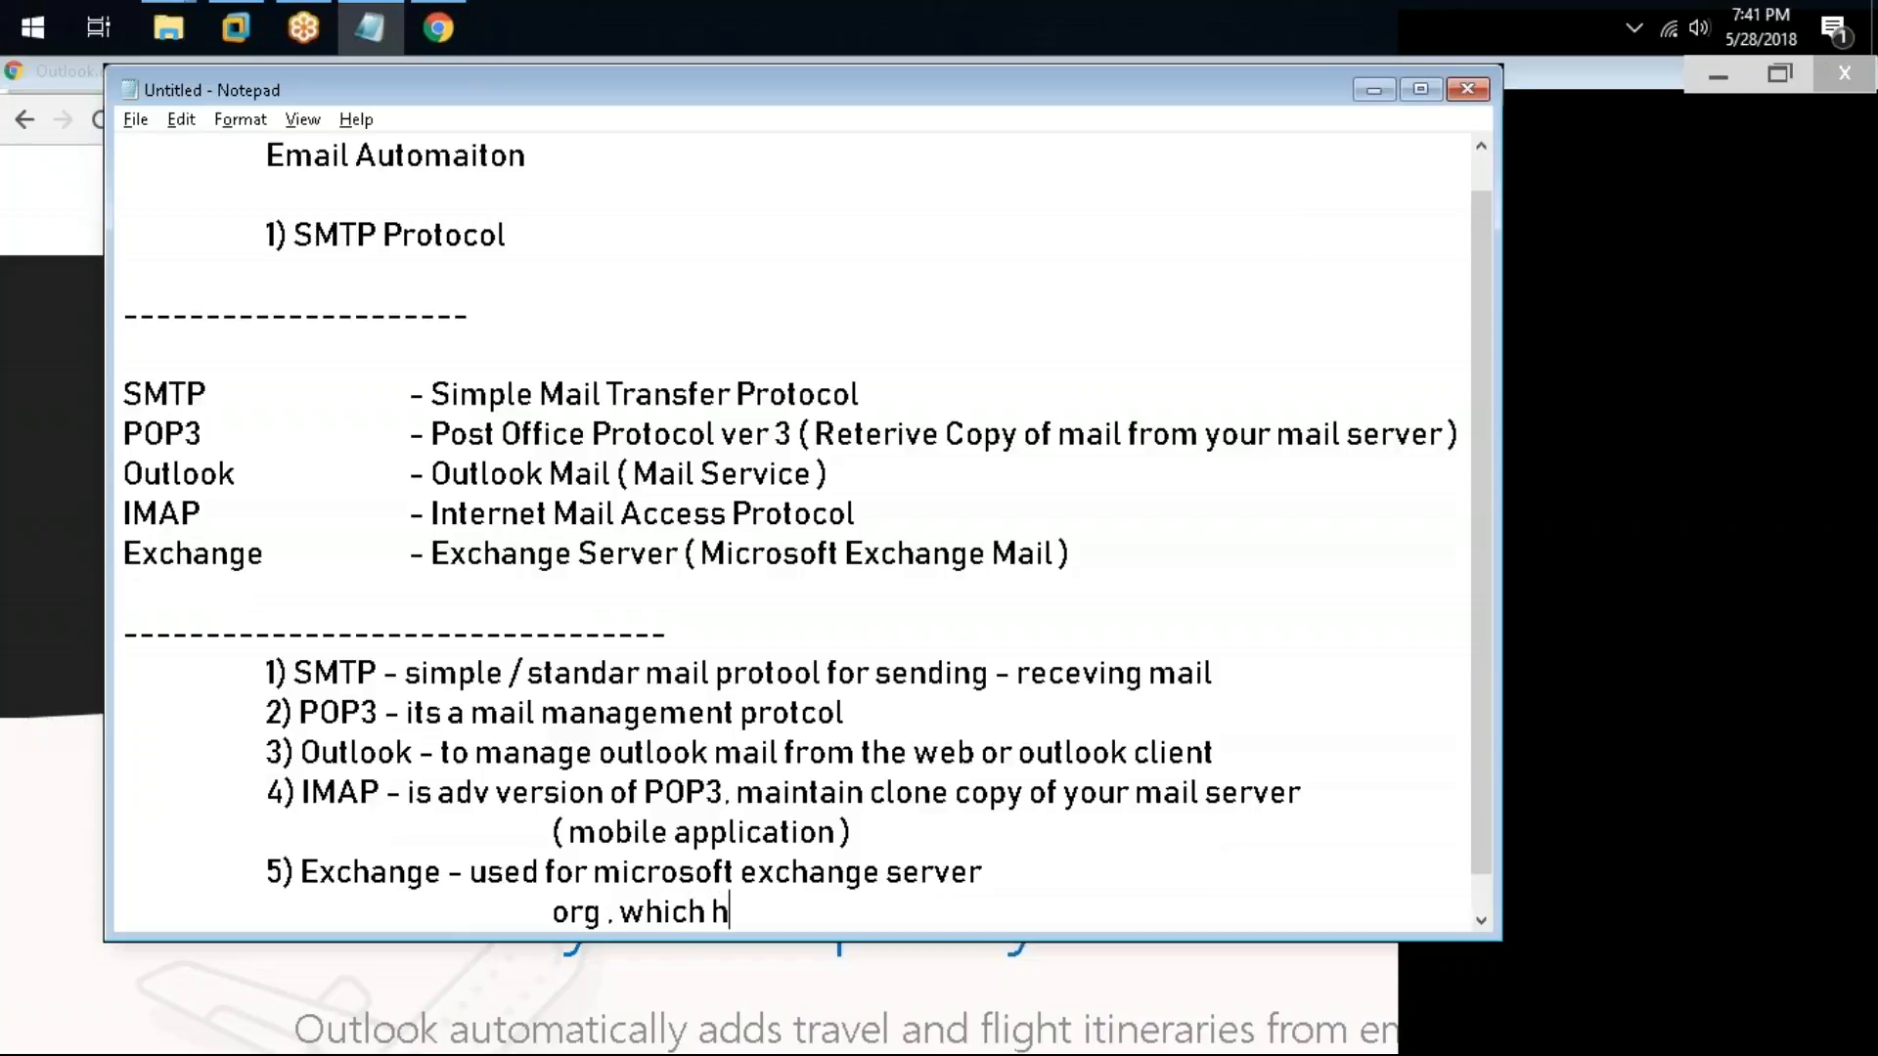
type("as own in")
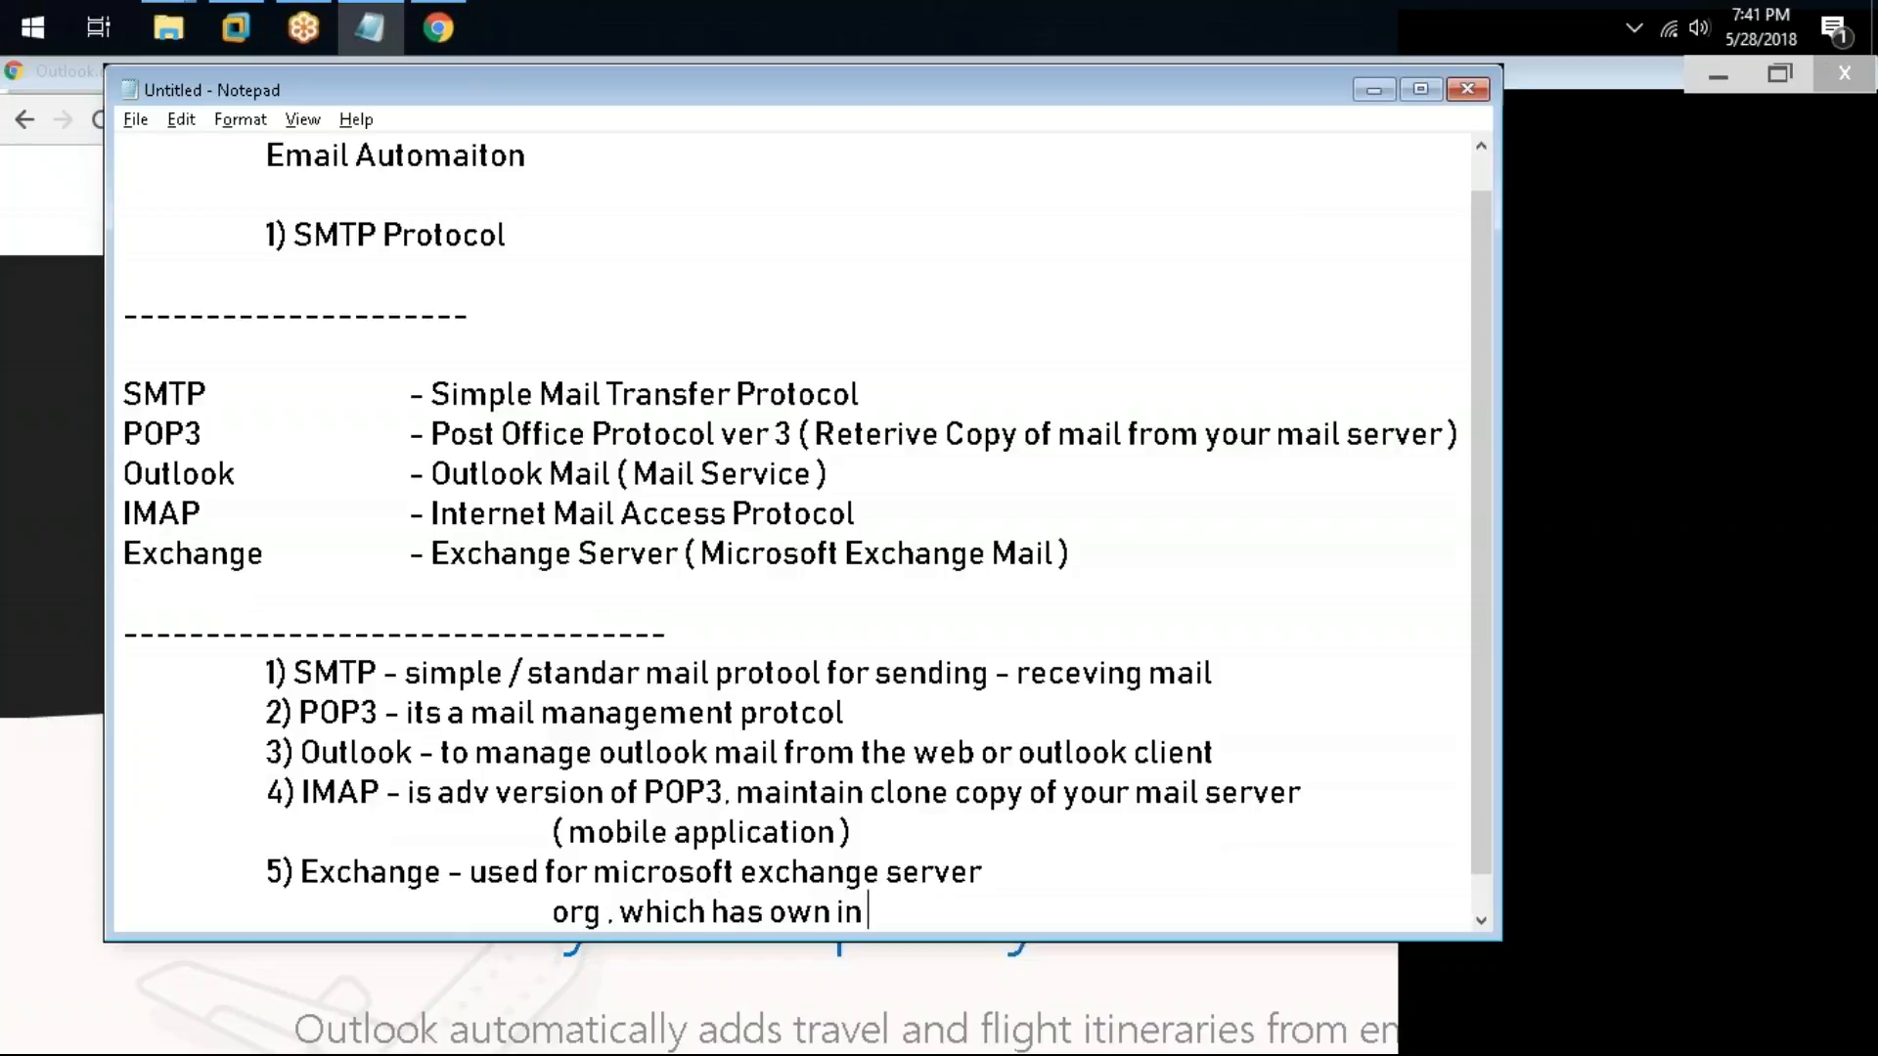
type(" house mail")
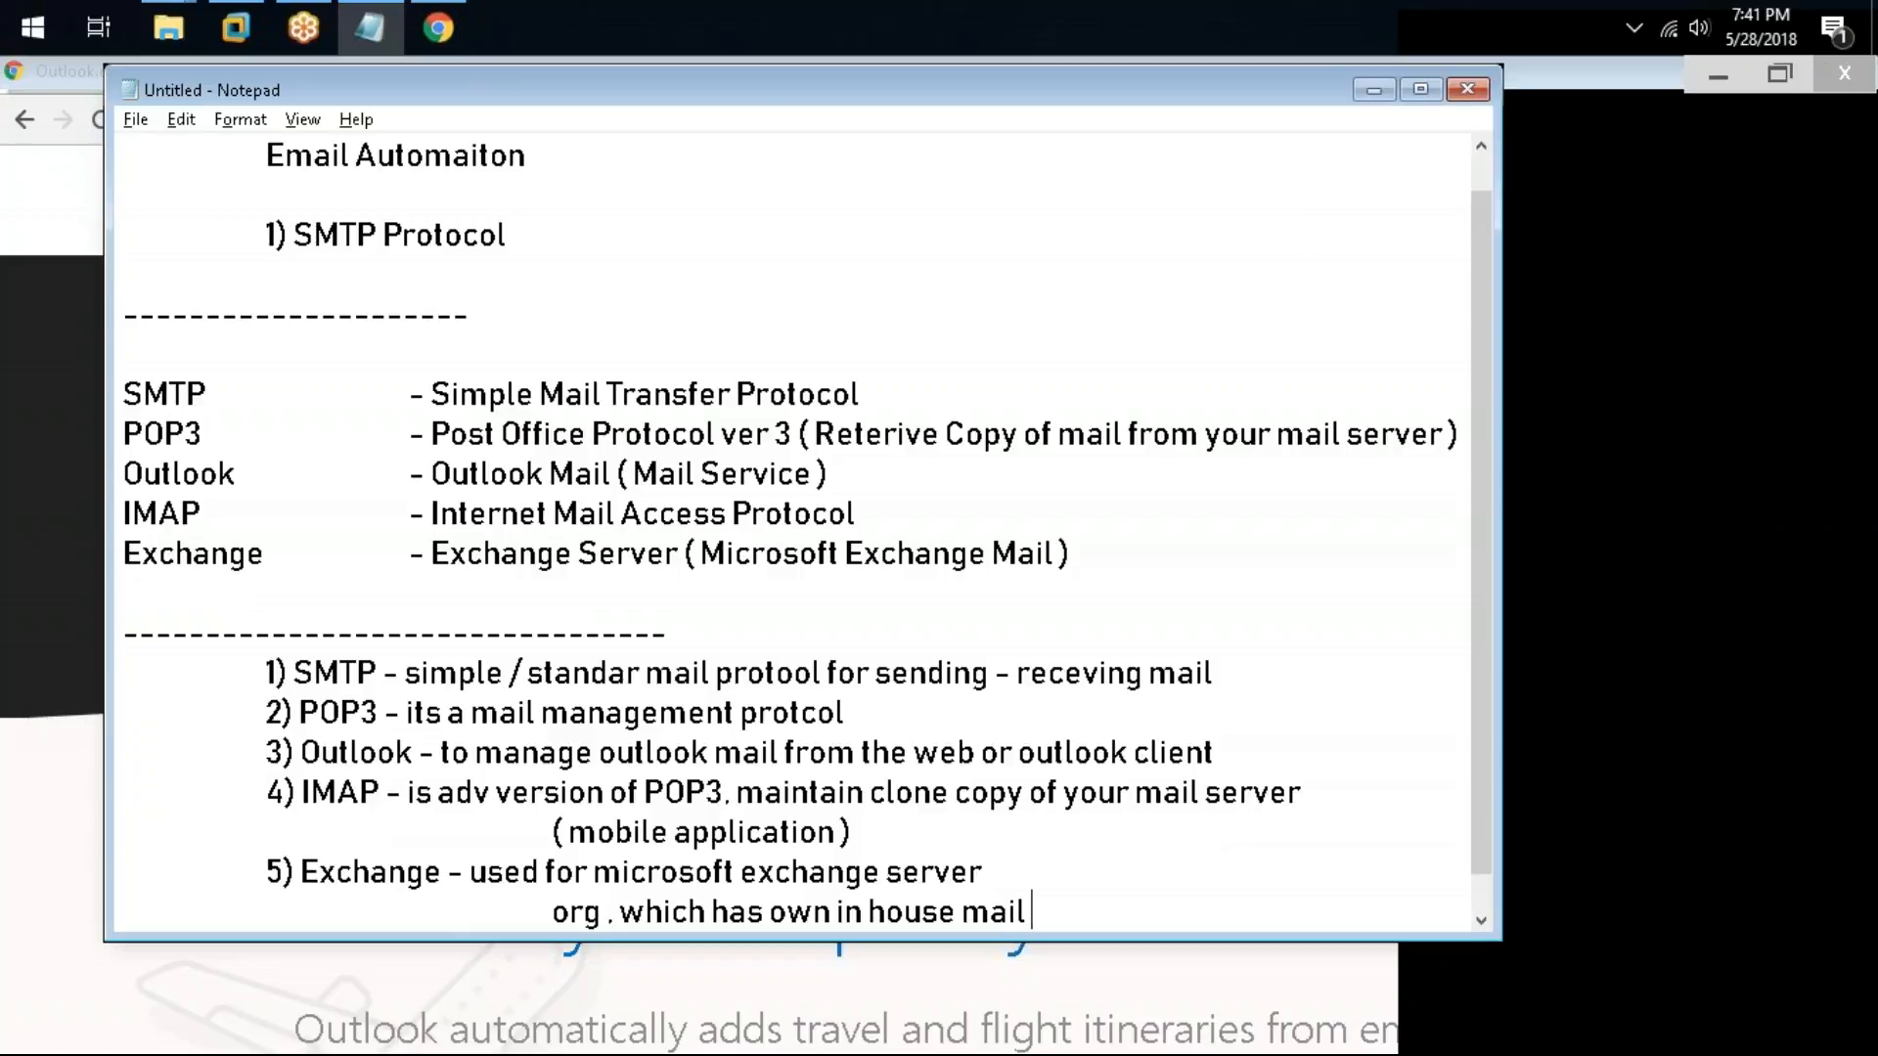
type(" c")
key("BackSpace")
type("server sertup")
key("BackSpace")
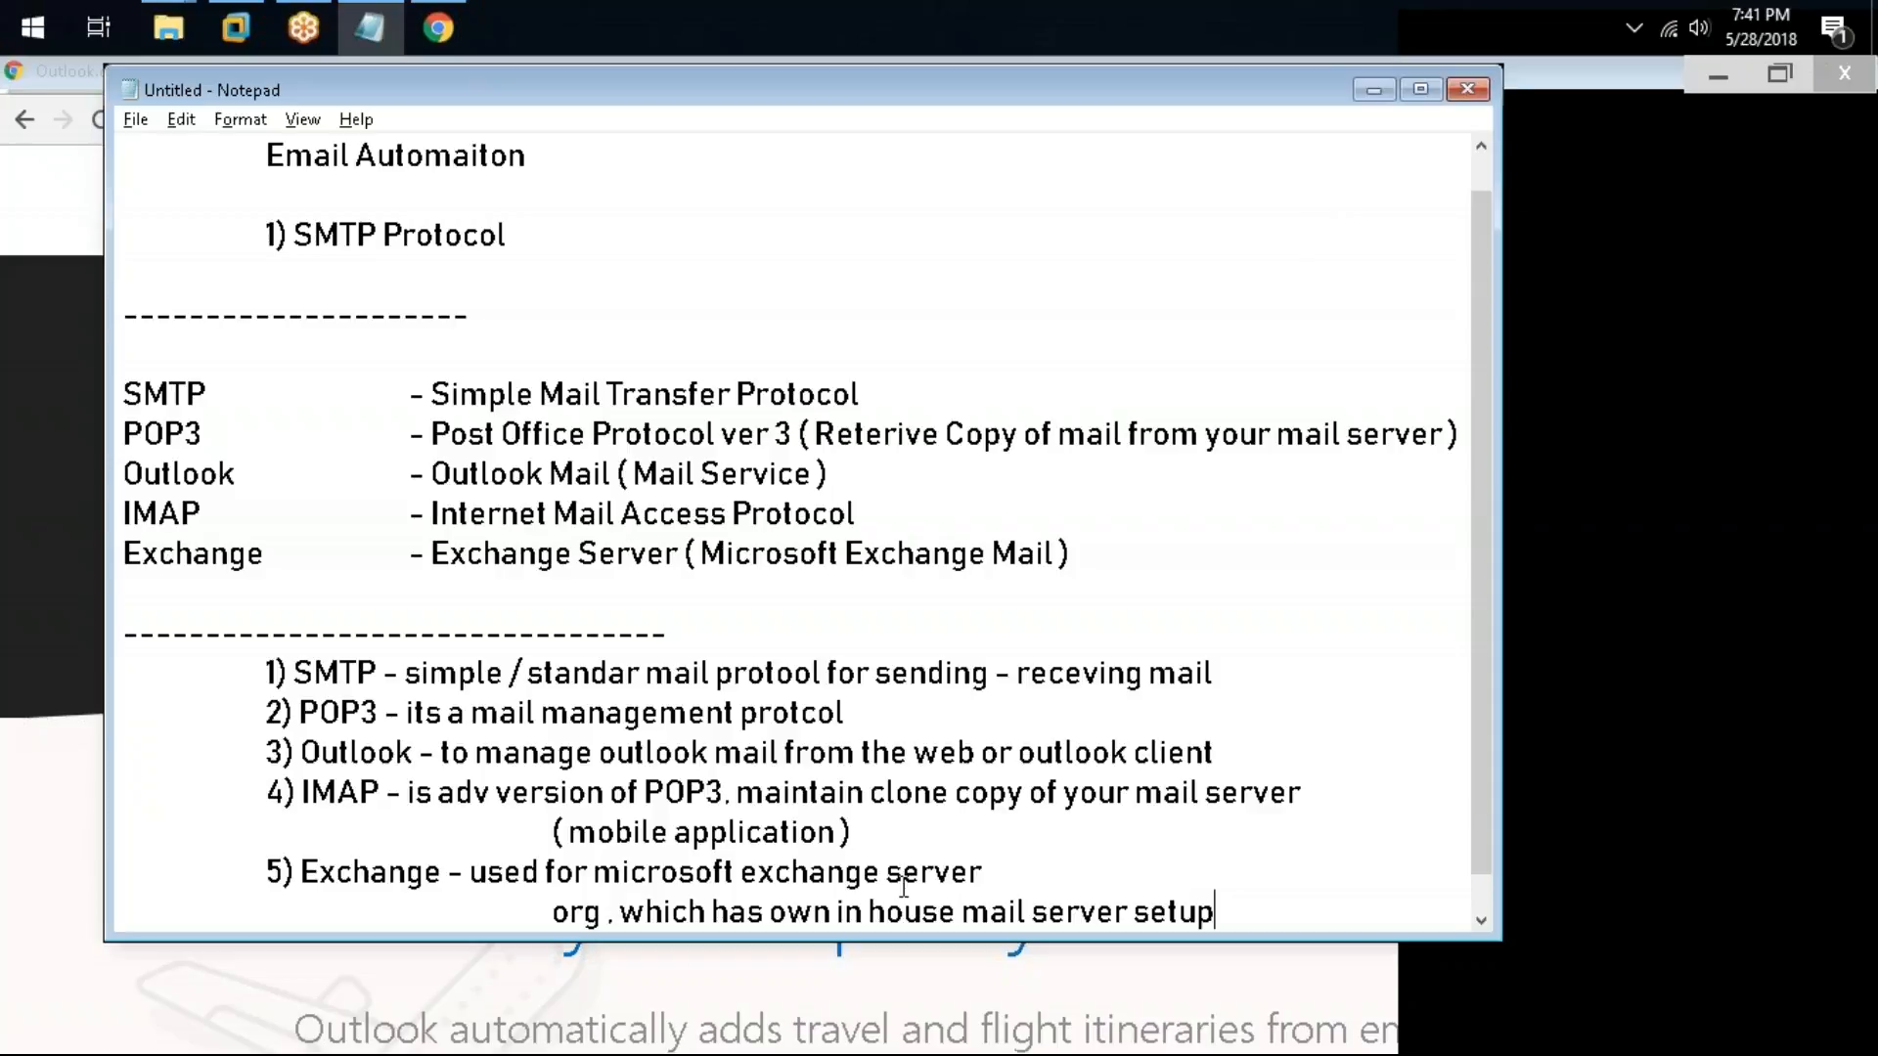
Step: Correct "standar" to "standard" in the SMTP note
left_click(655, 675)
type("d")
left_click_drag(294, 673, 1226, 669)
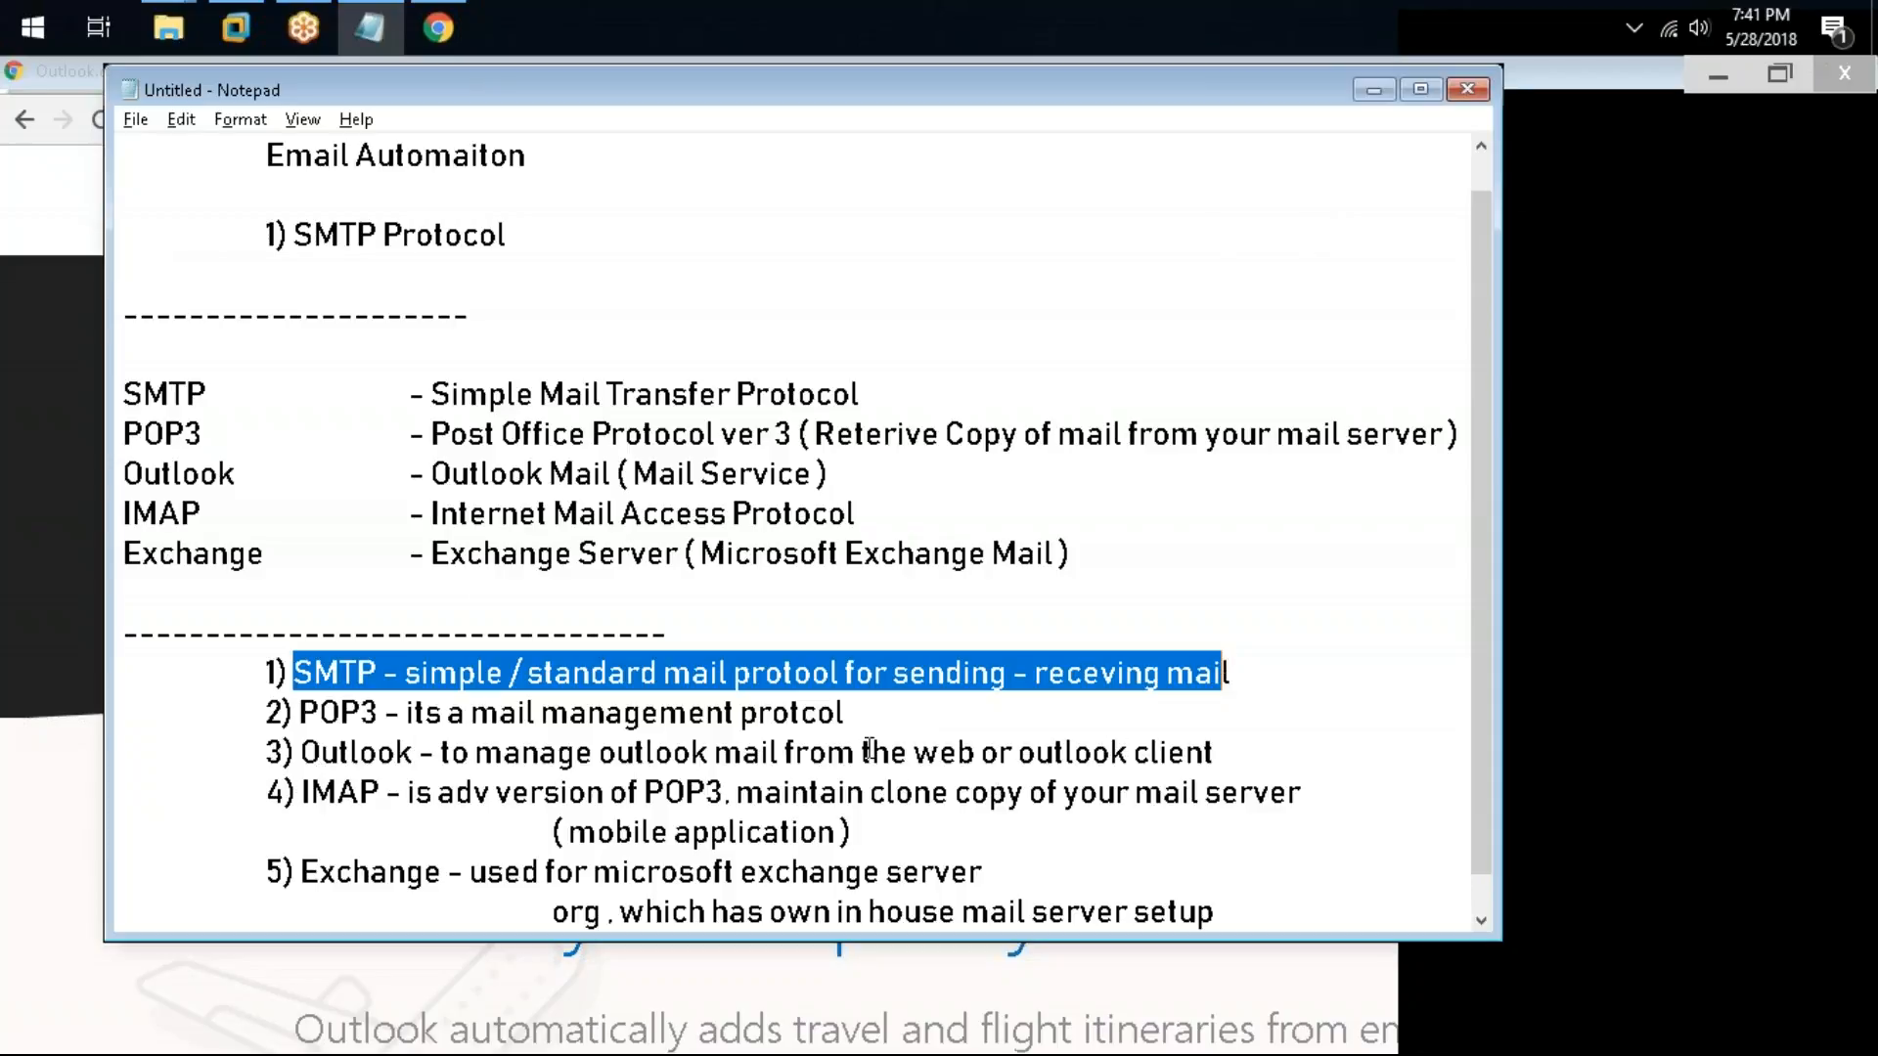
Step: Highlight parts of the SMTP and Outlook notes while reviewing them
left_click_drag(870, 753, 1036, 753)
left_click_drag(1216, 753, 999, 753)
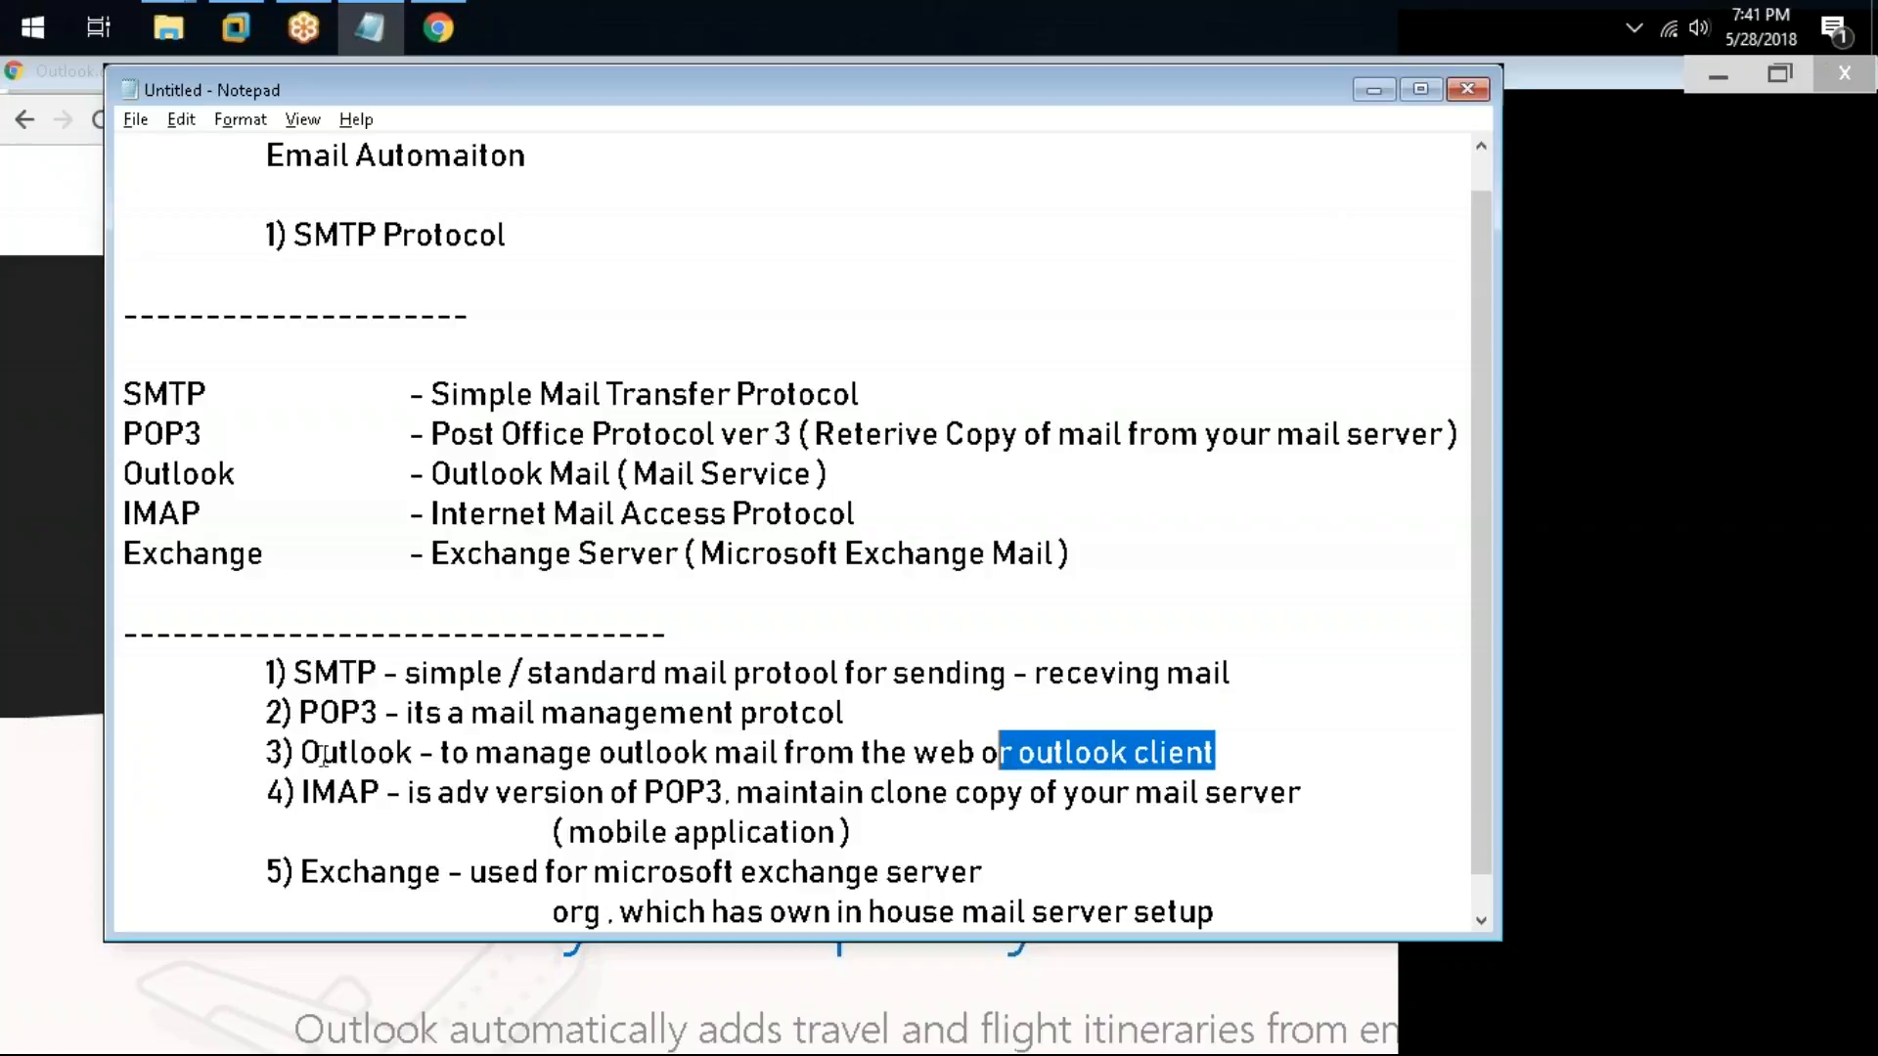
left_click_drag(320, 753, 412, 755)
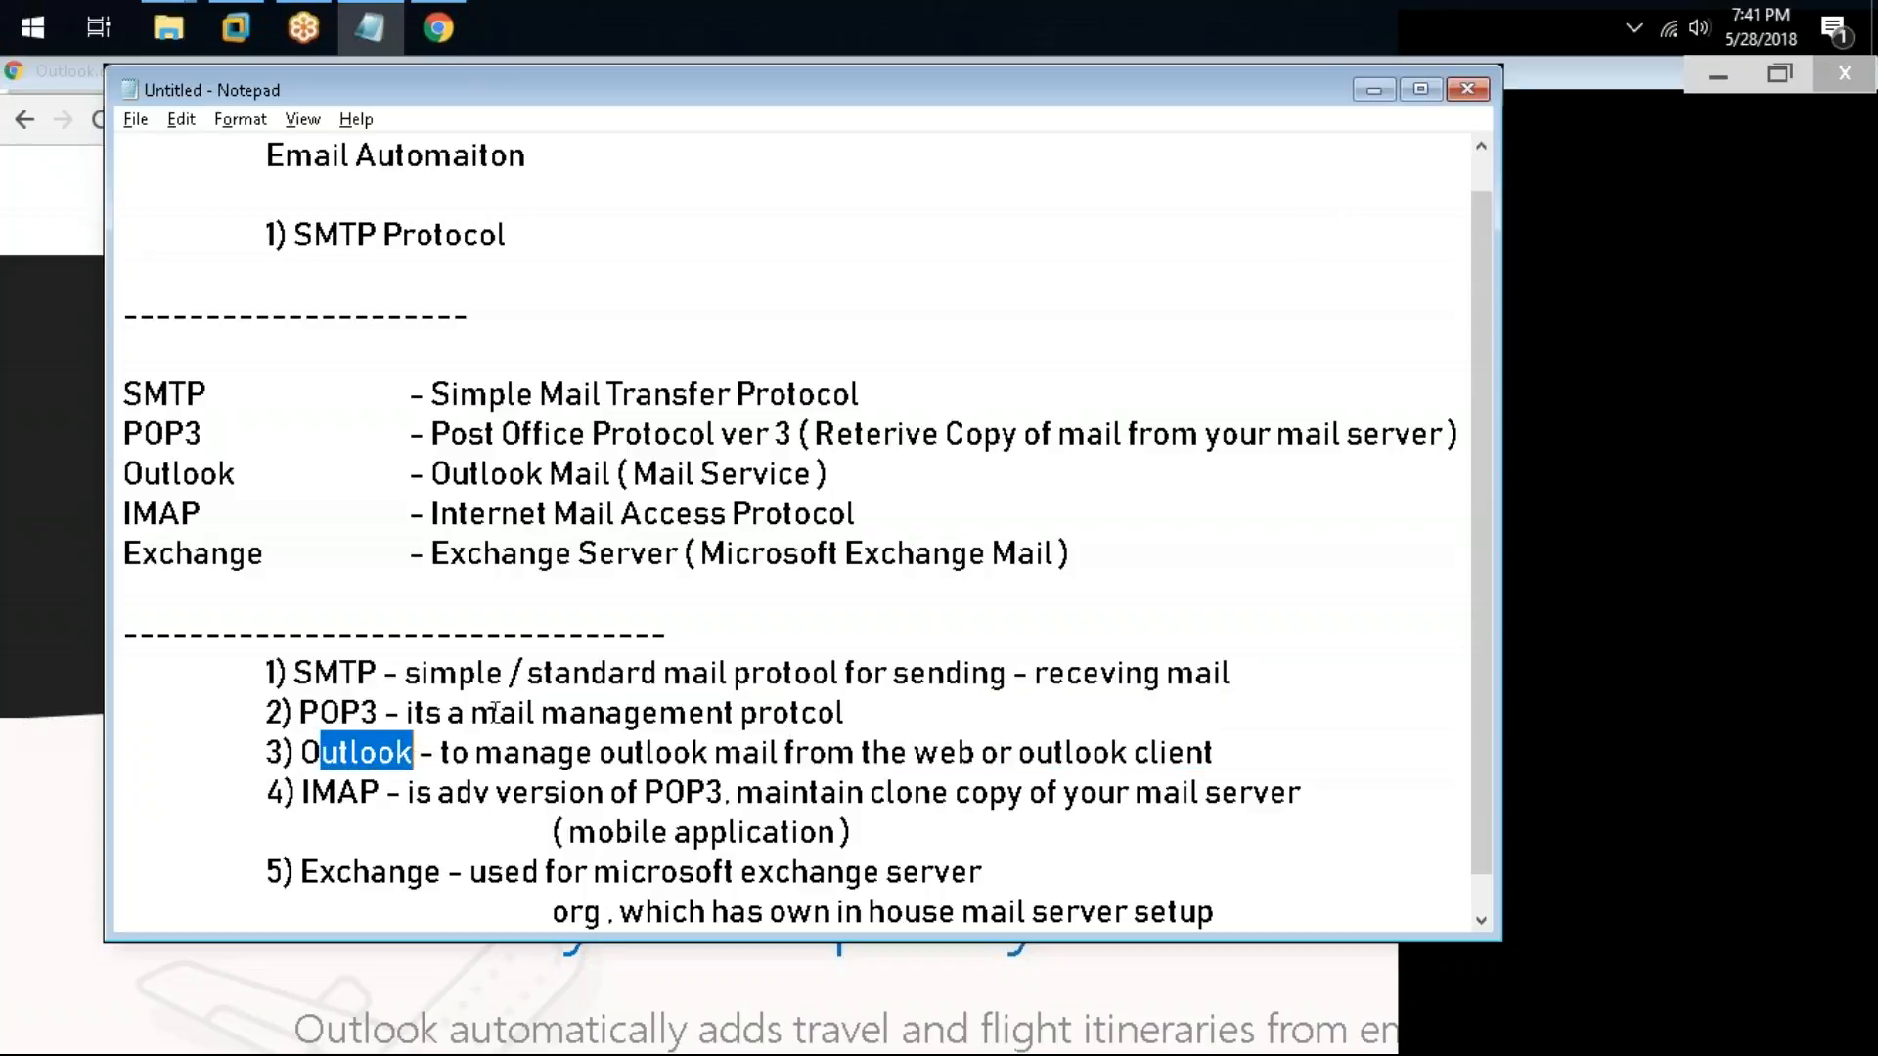
scroll(605, 749, "down", 1)
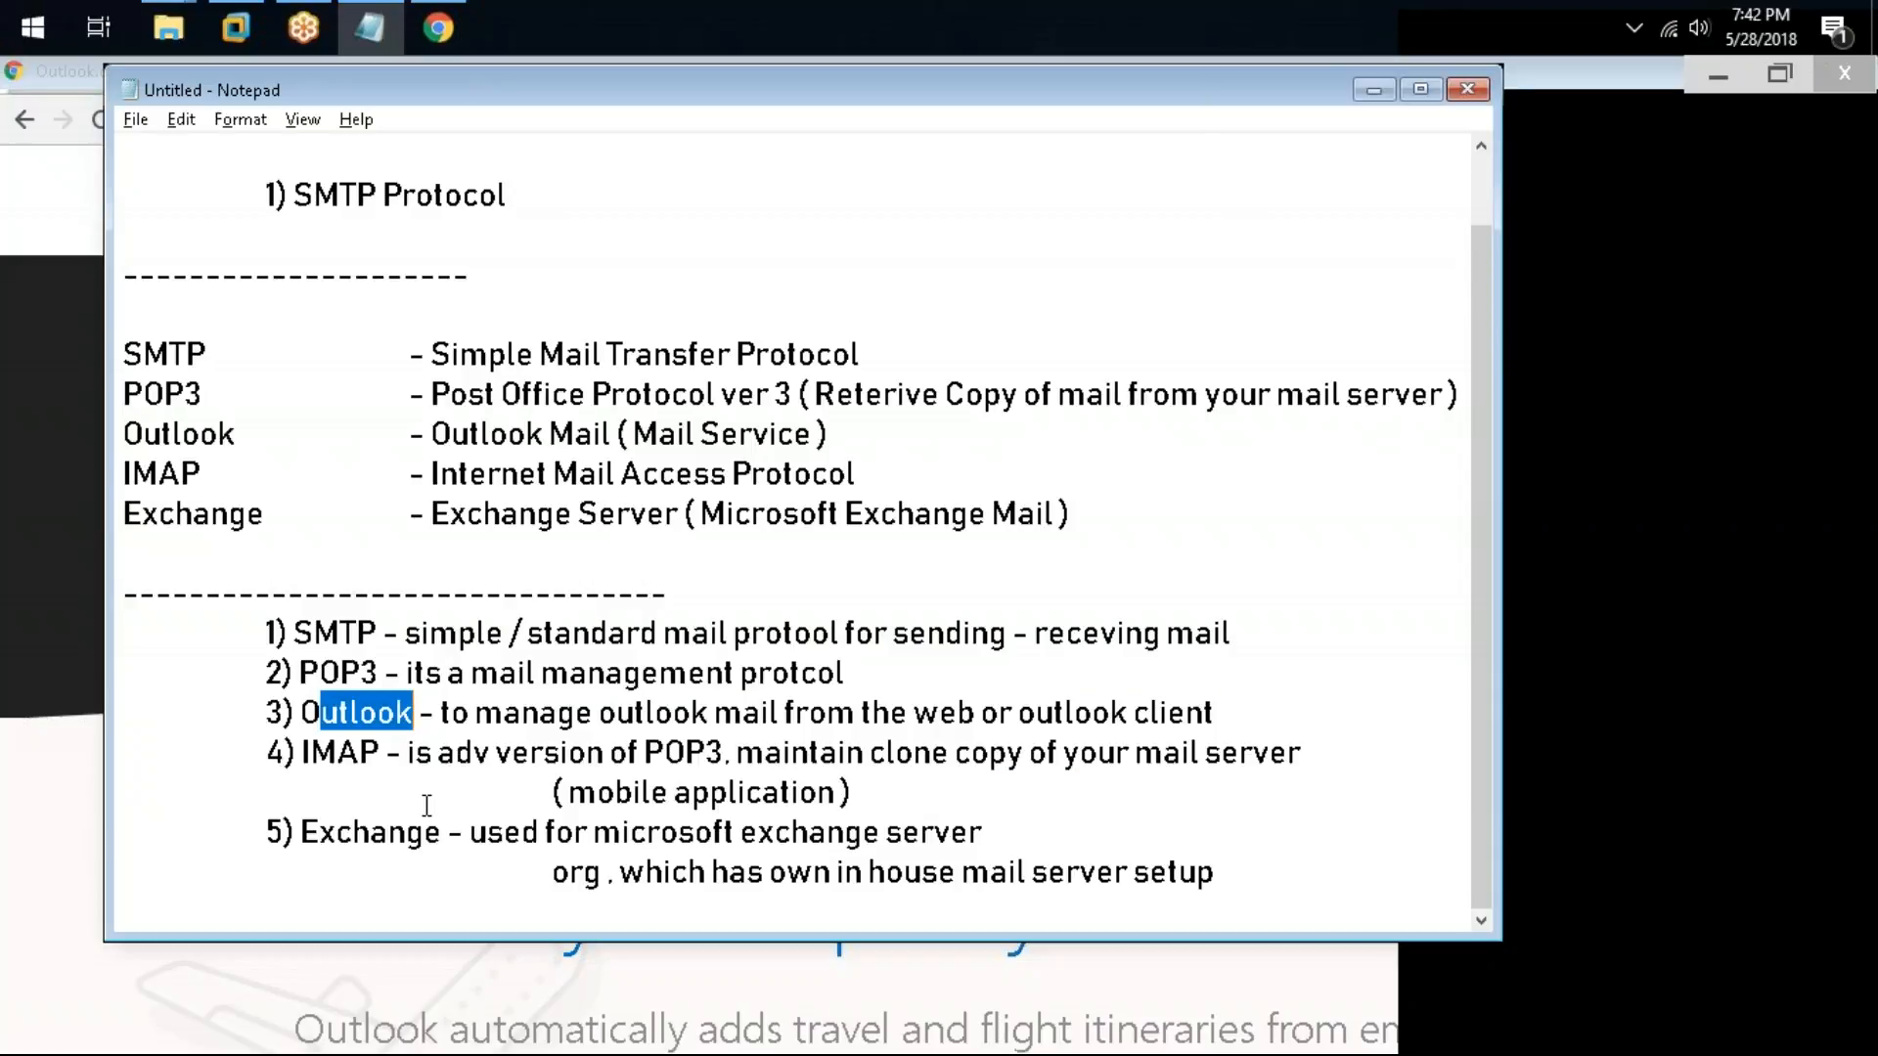
Step: Add a dashed separator line below the numbered notes and start an indented line beneath it
left_click(1238, 872)
key("Return")
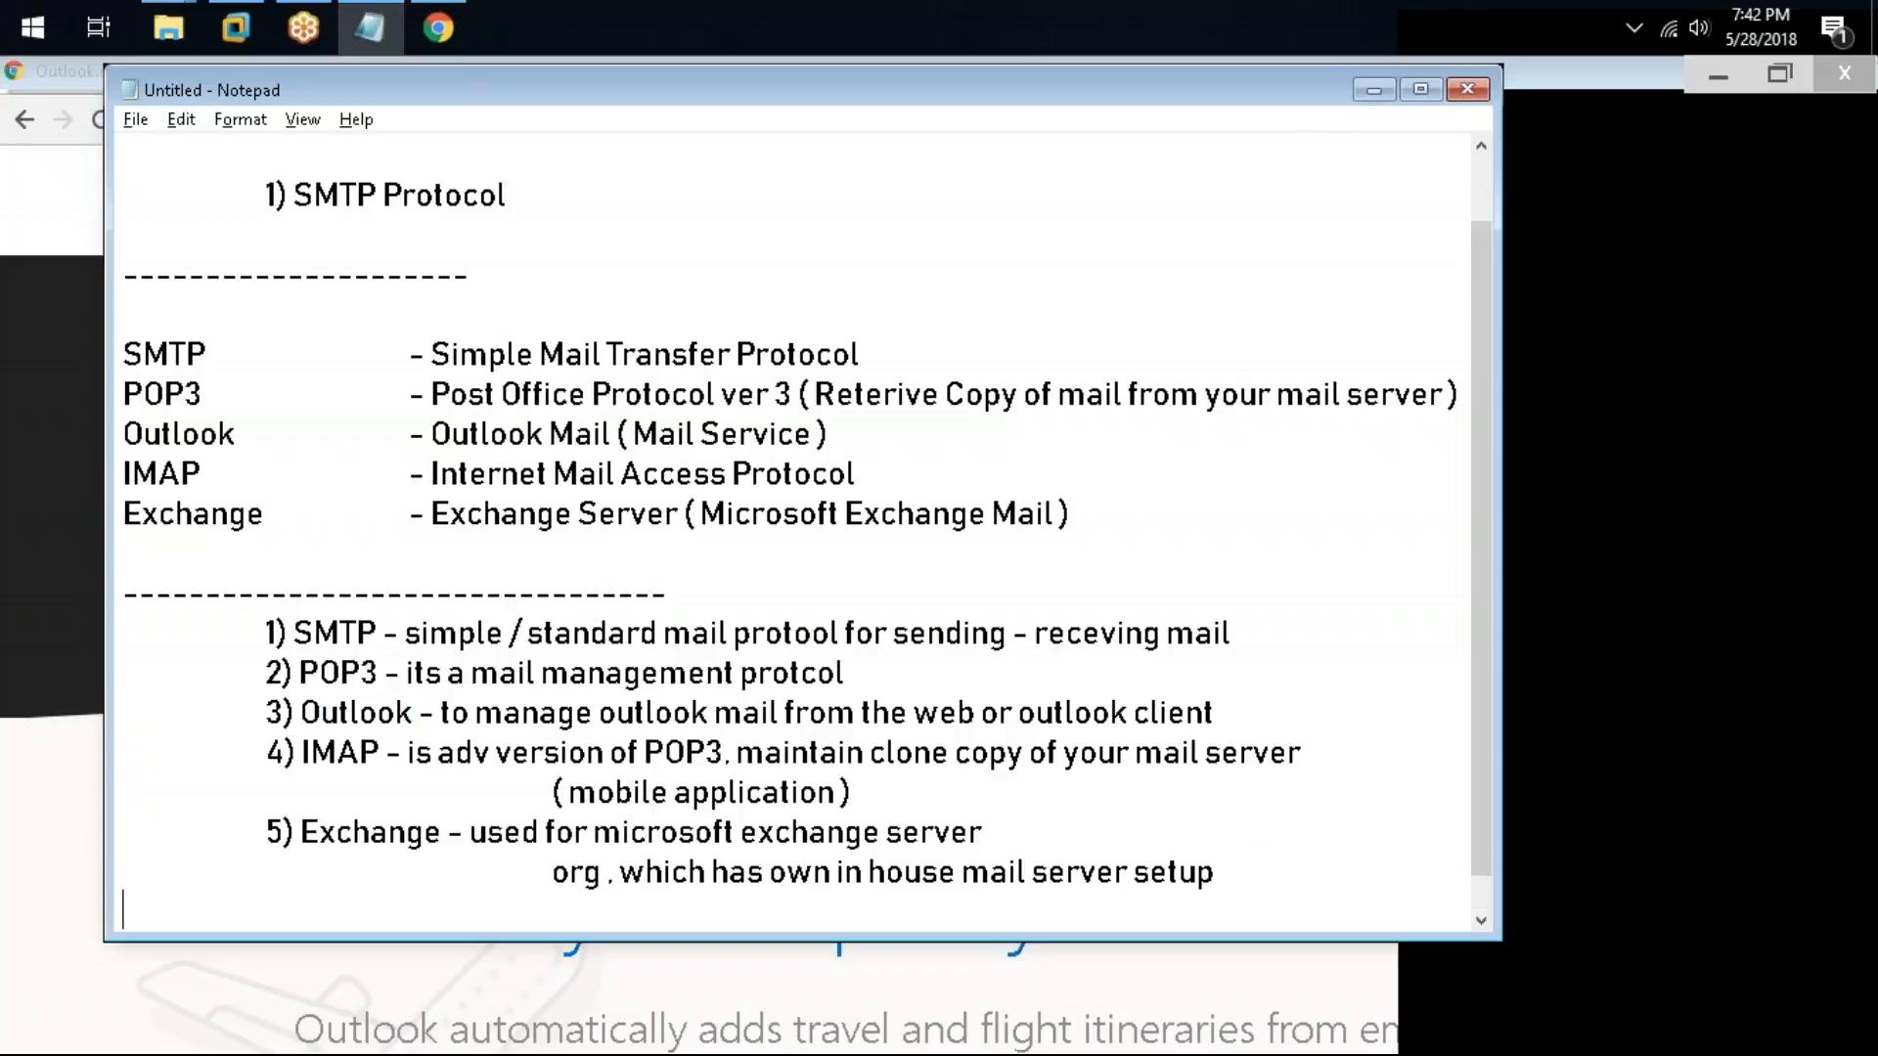
type("---------------------------------")
key("Return")
key("Return")
key("Tab")
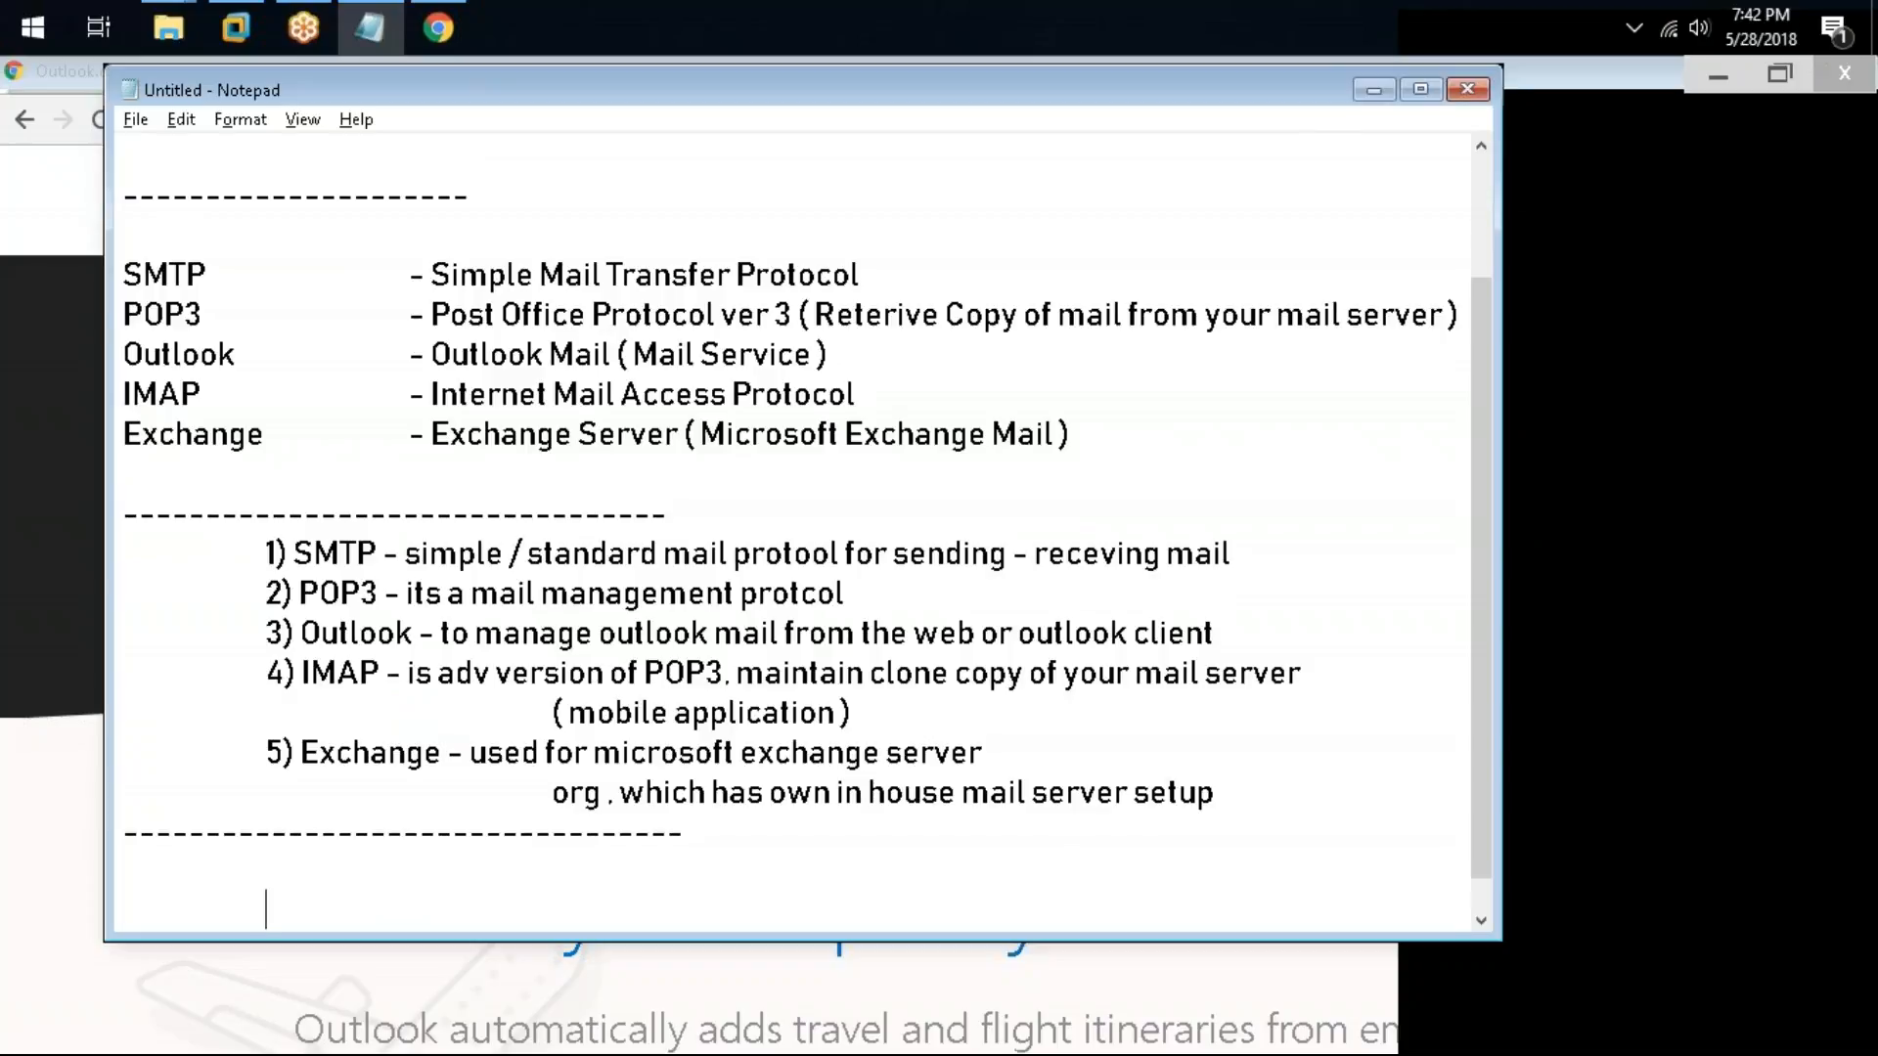
Step: Add the line "Exchange is mail server (sending . receving mail)" and start the next indented line
type("Exh")
key("BackSpace")
type("change")
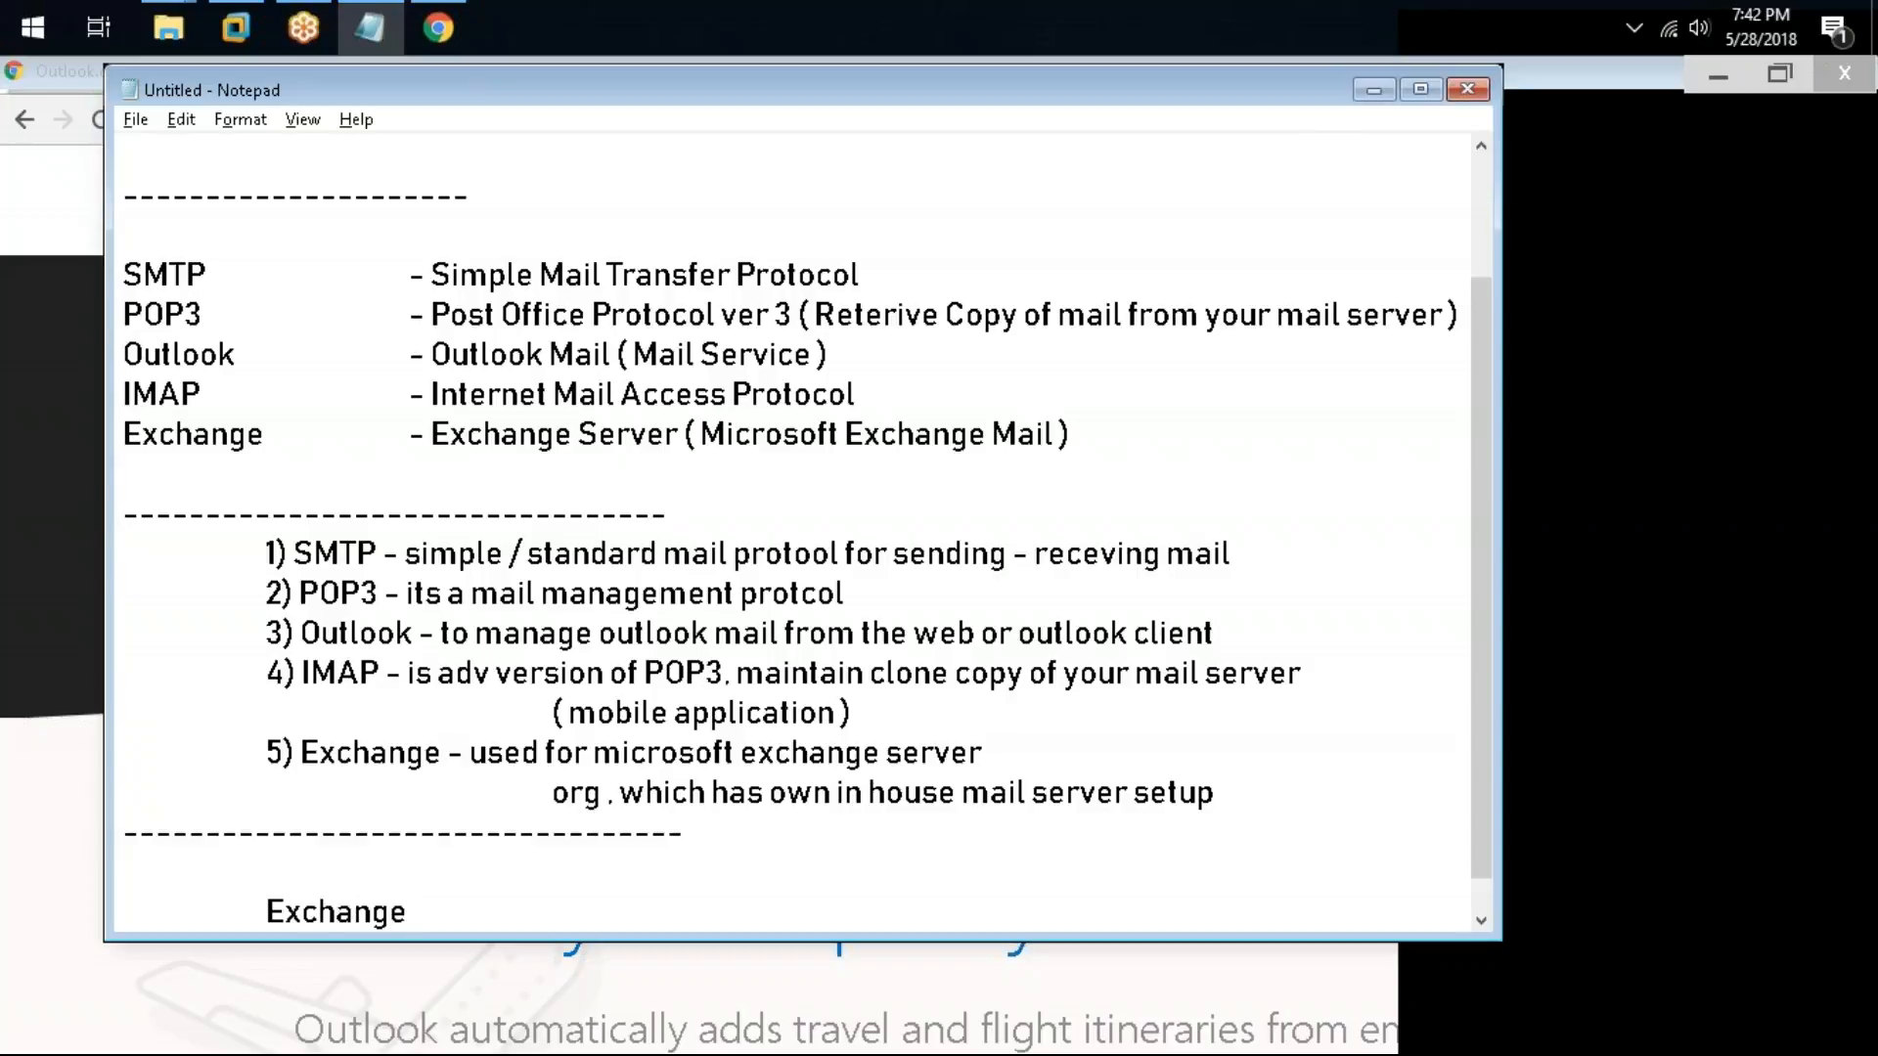
type(" is mail server (send")
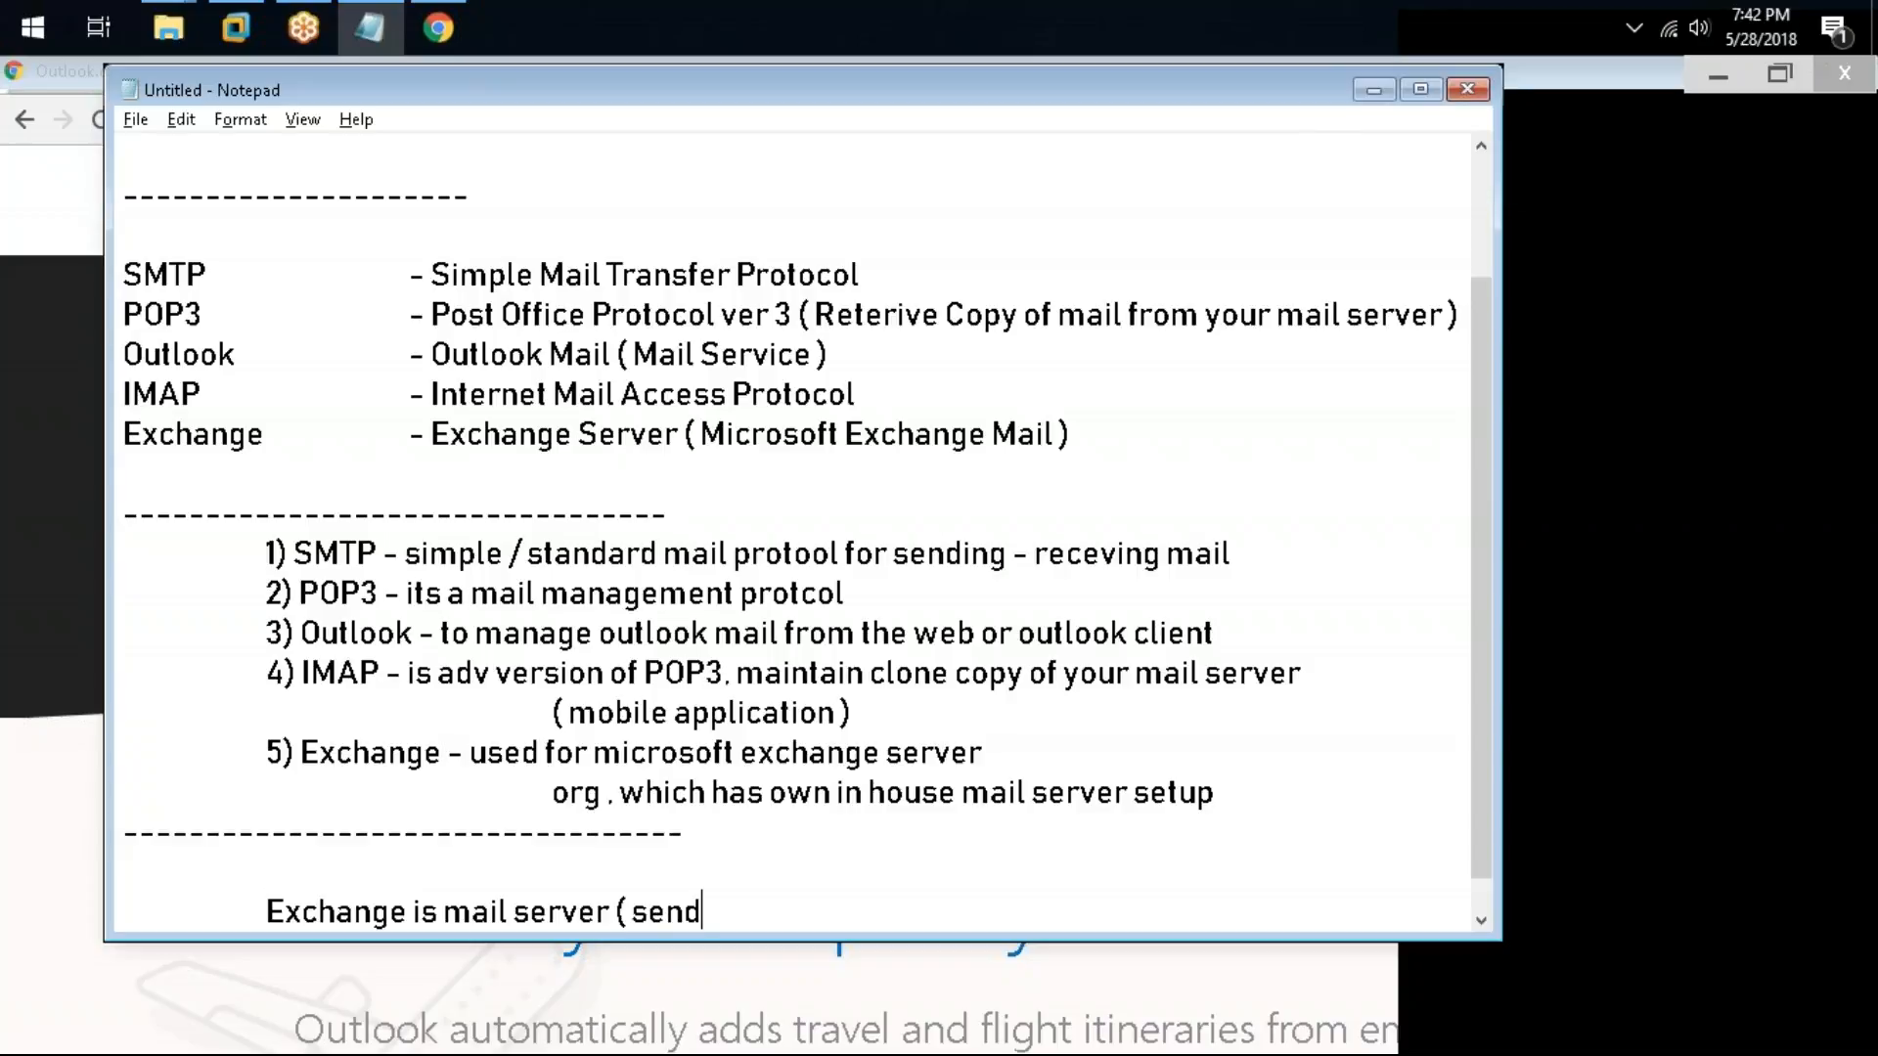
type("ing . recevind")
key("BackSpace")
type("g mail)")
key("Return")
key("Tab")
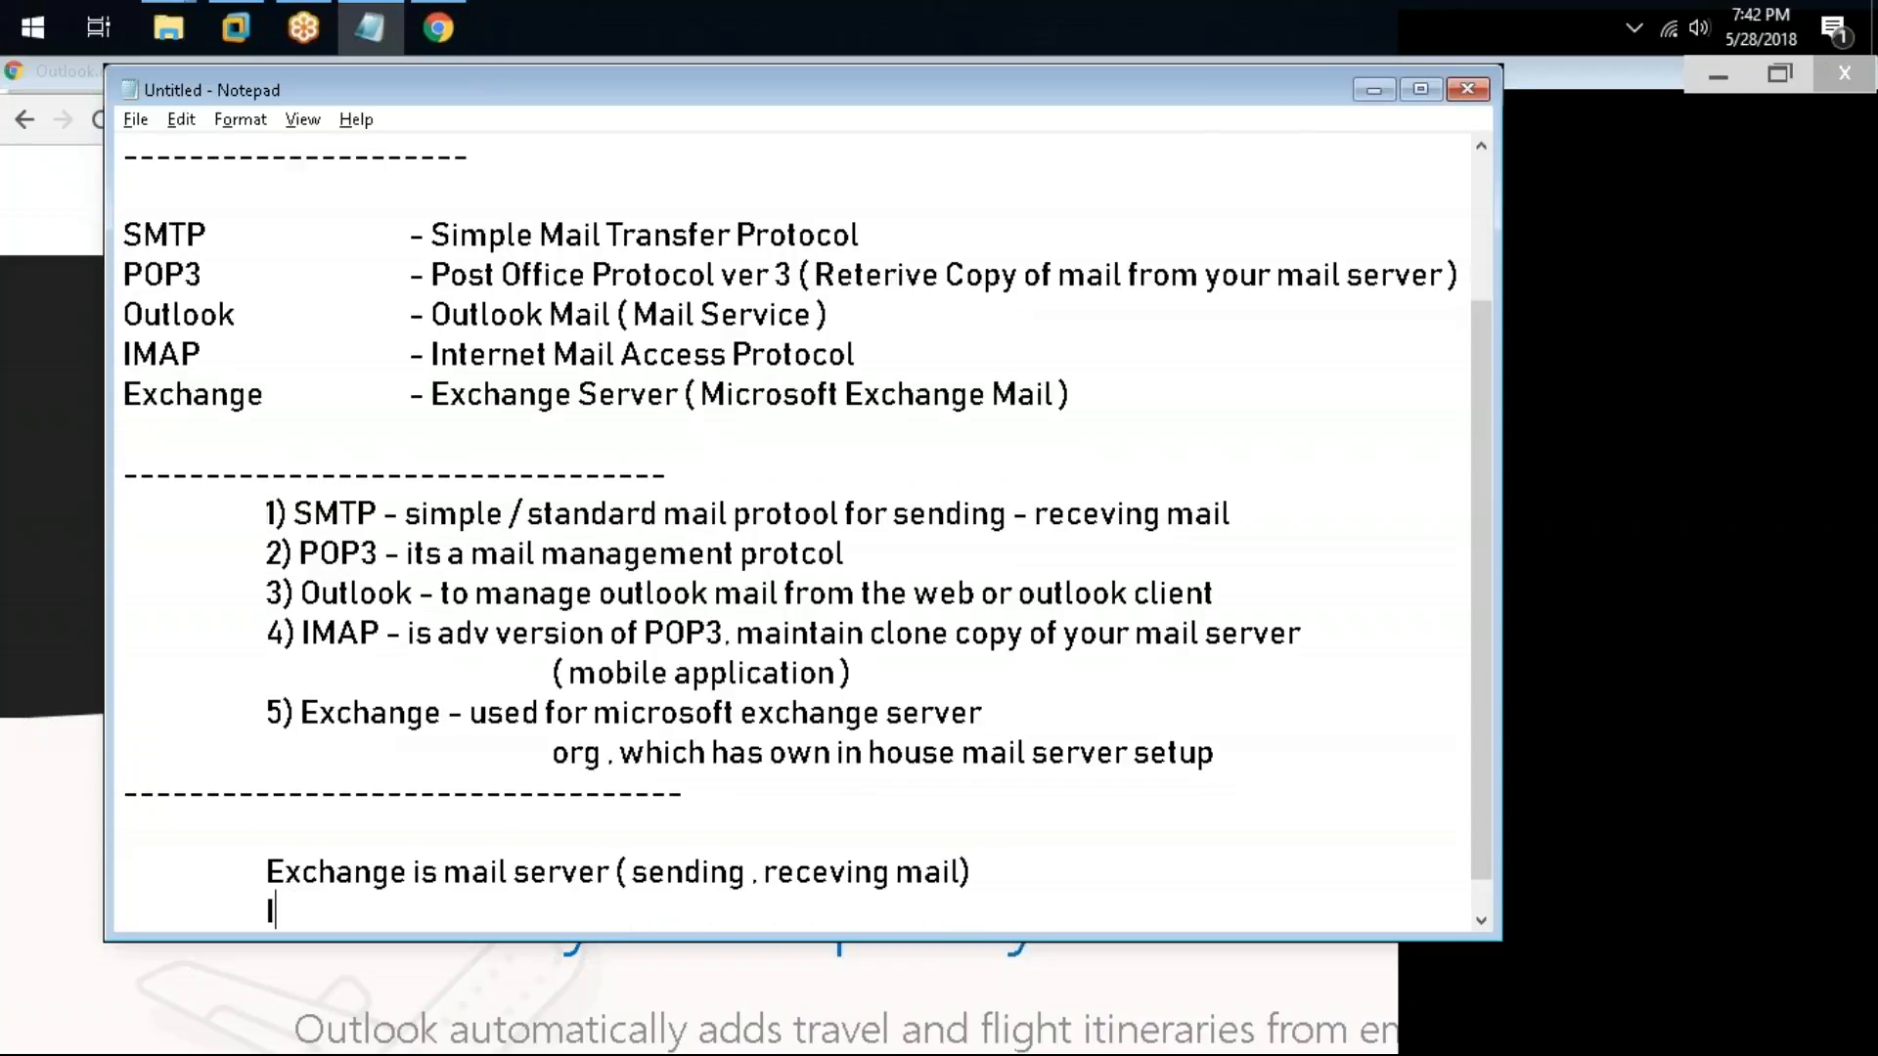
Step: Add the indented line "Outlook client to confire exchnage server in your pc" below the Exchange note
type("Outlook to confire ex")
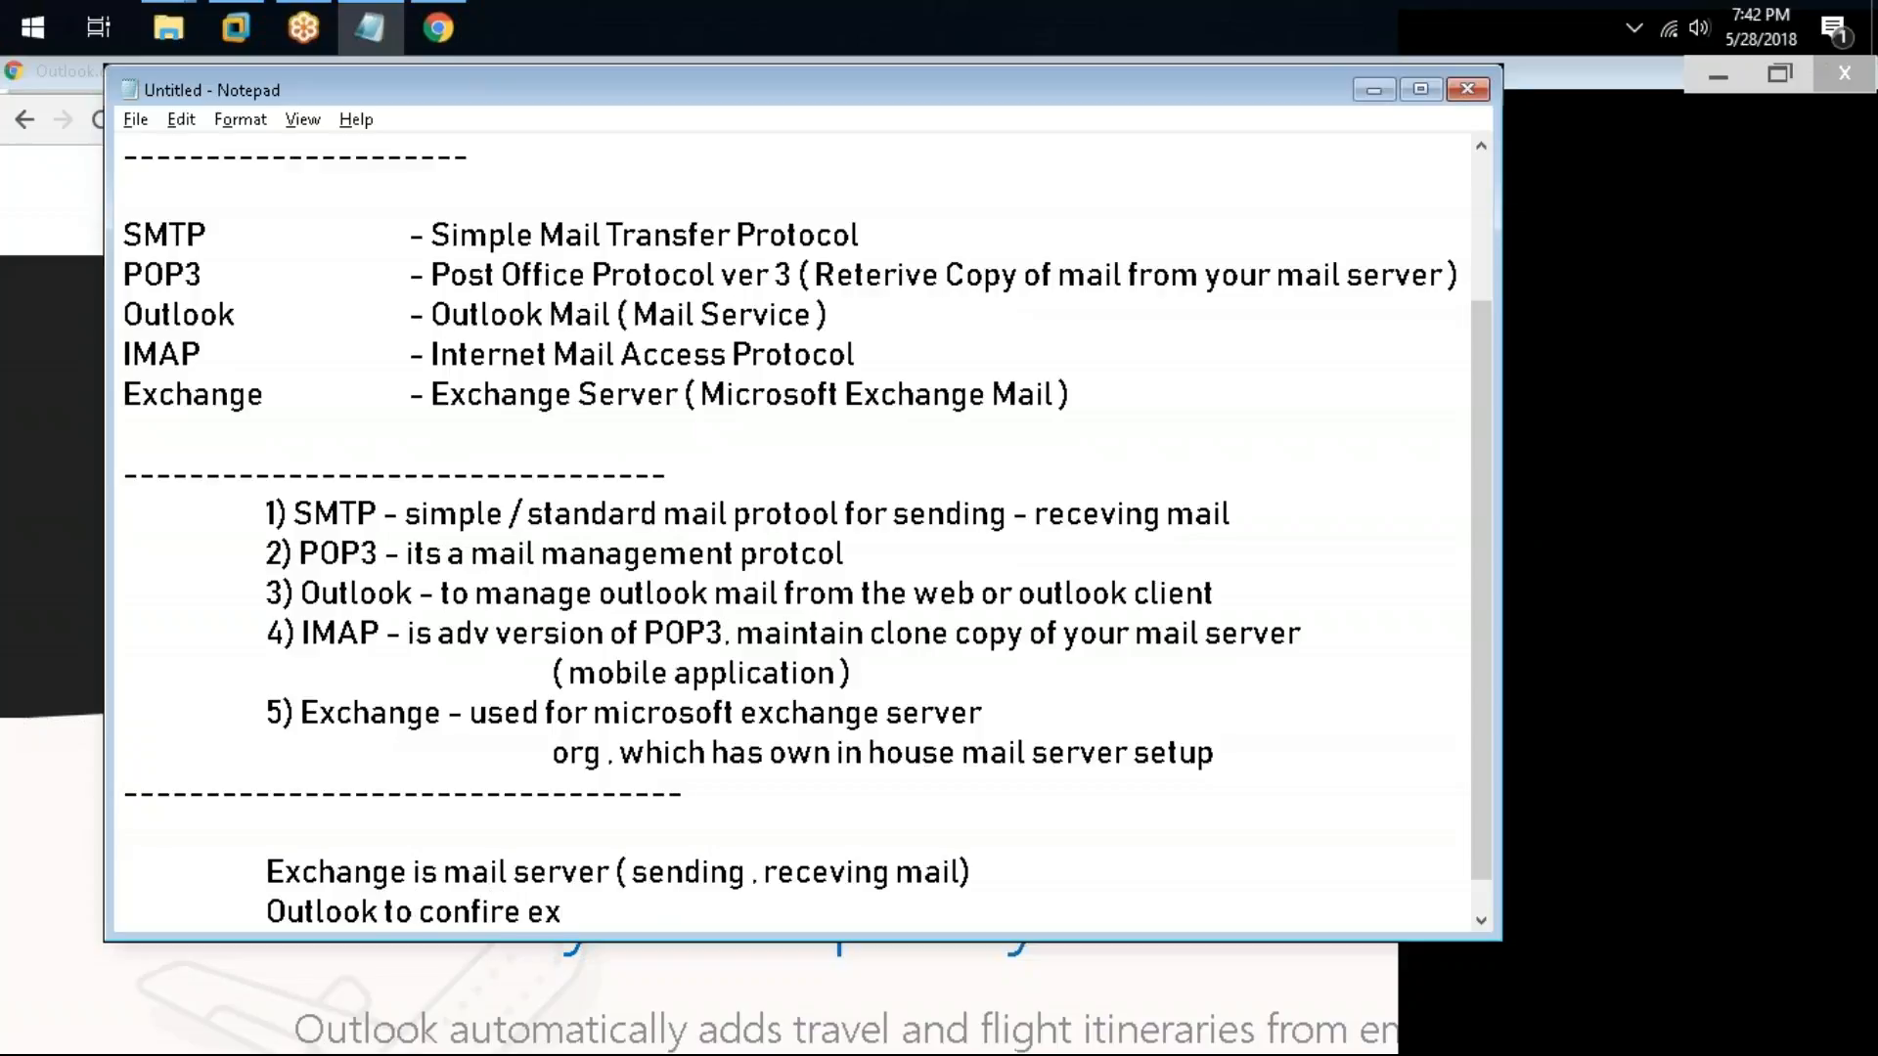
type("chnage serv")
type("er in your la")
type("opt")
key("BackSpace")
key("BackSpace")
key("BackSpace")
key("BackSpace")
key("BackSpace")
type("pc")
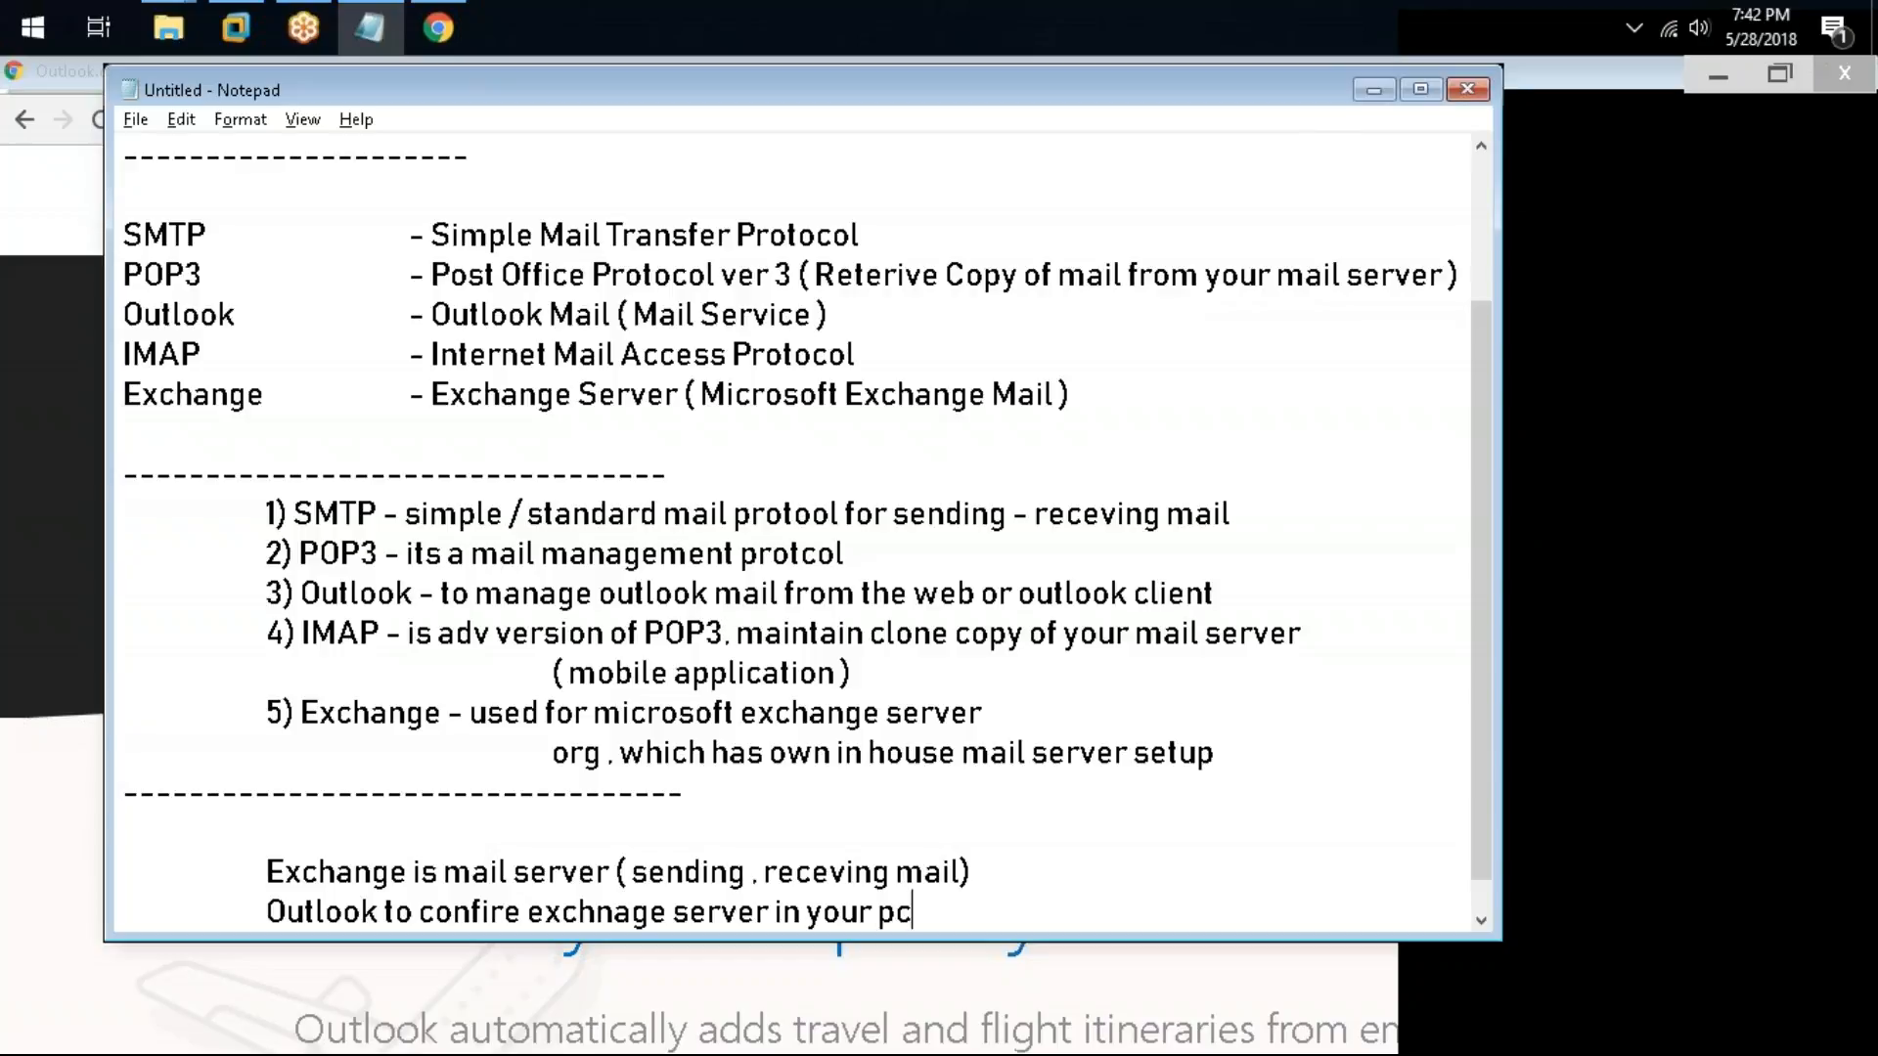
left_click(386, 905)
type("client")
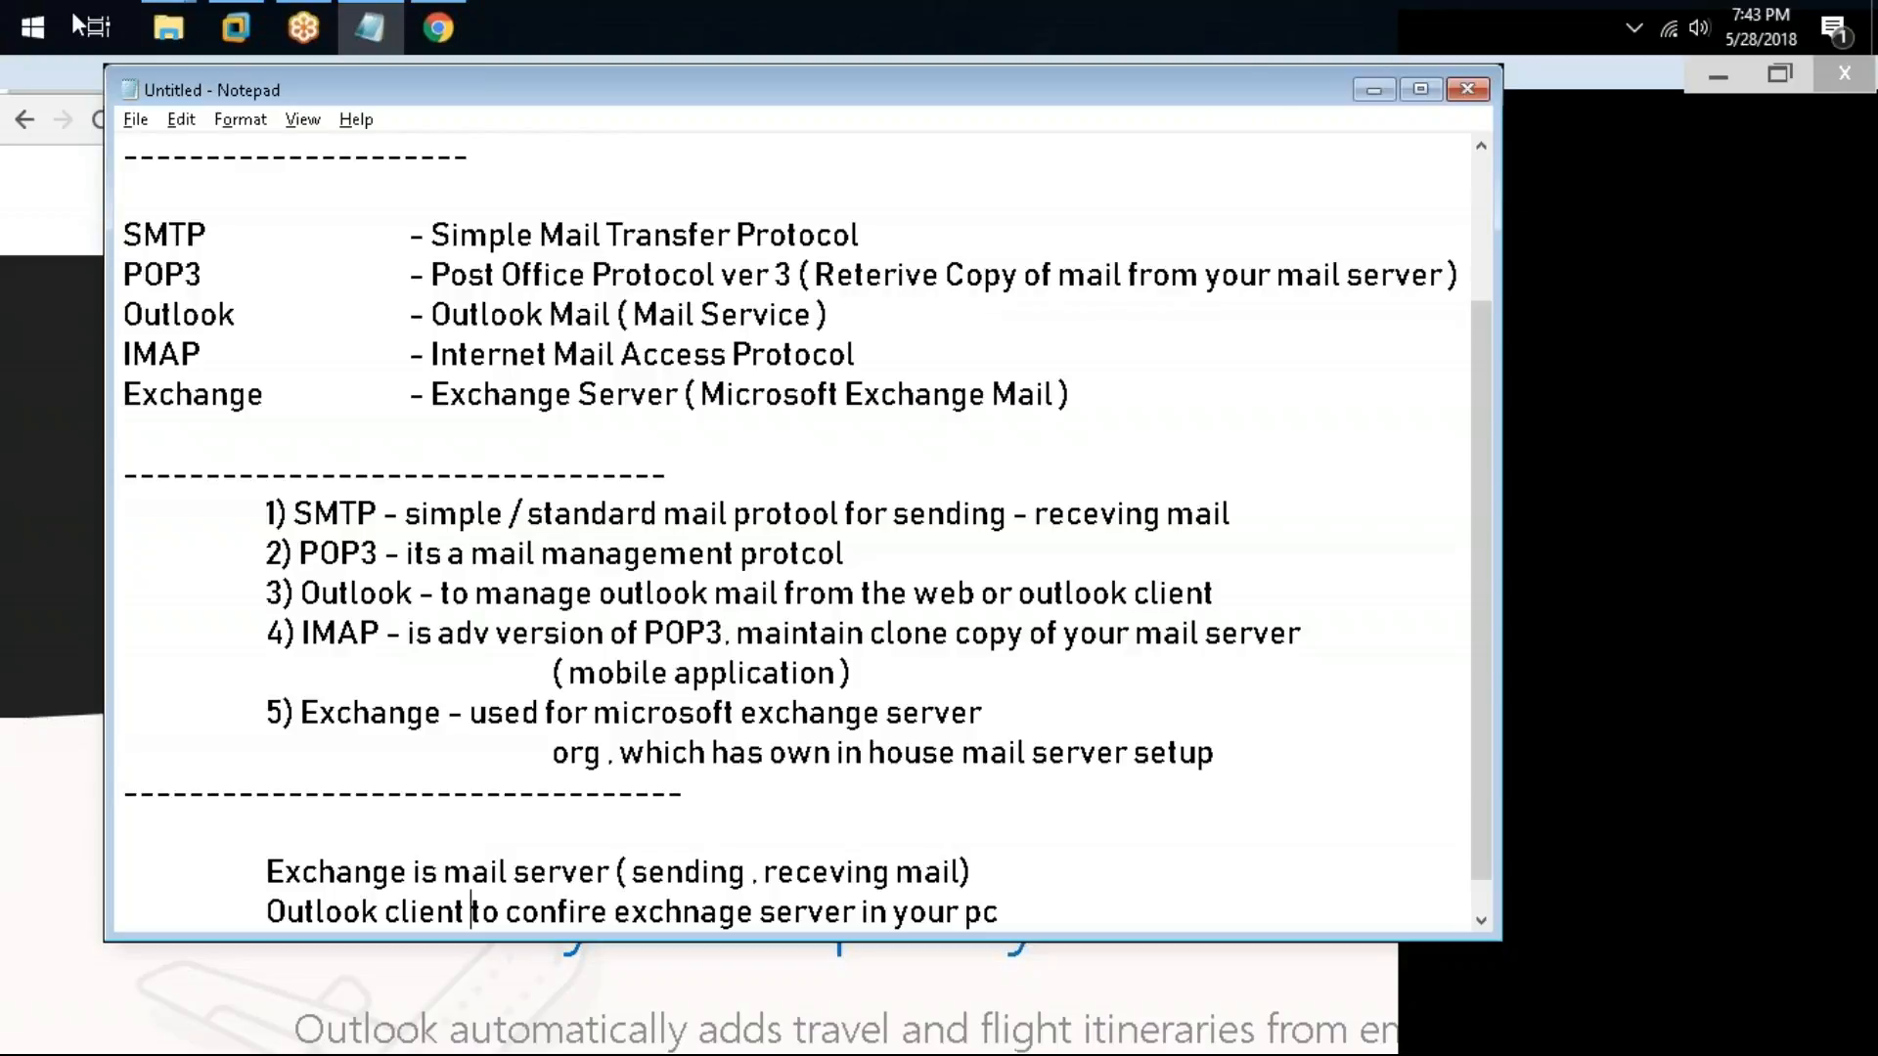
Step: Look over the Gmail POP/IMAP settings tab and the Outlook web page in the browser, then return to the notes
left_click(56, 66)
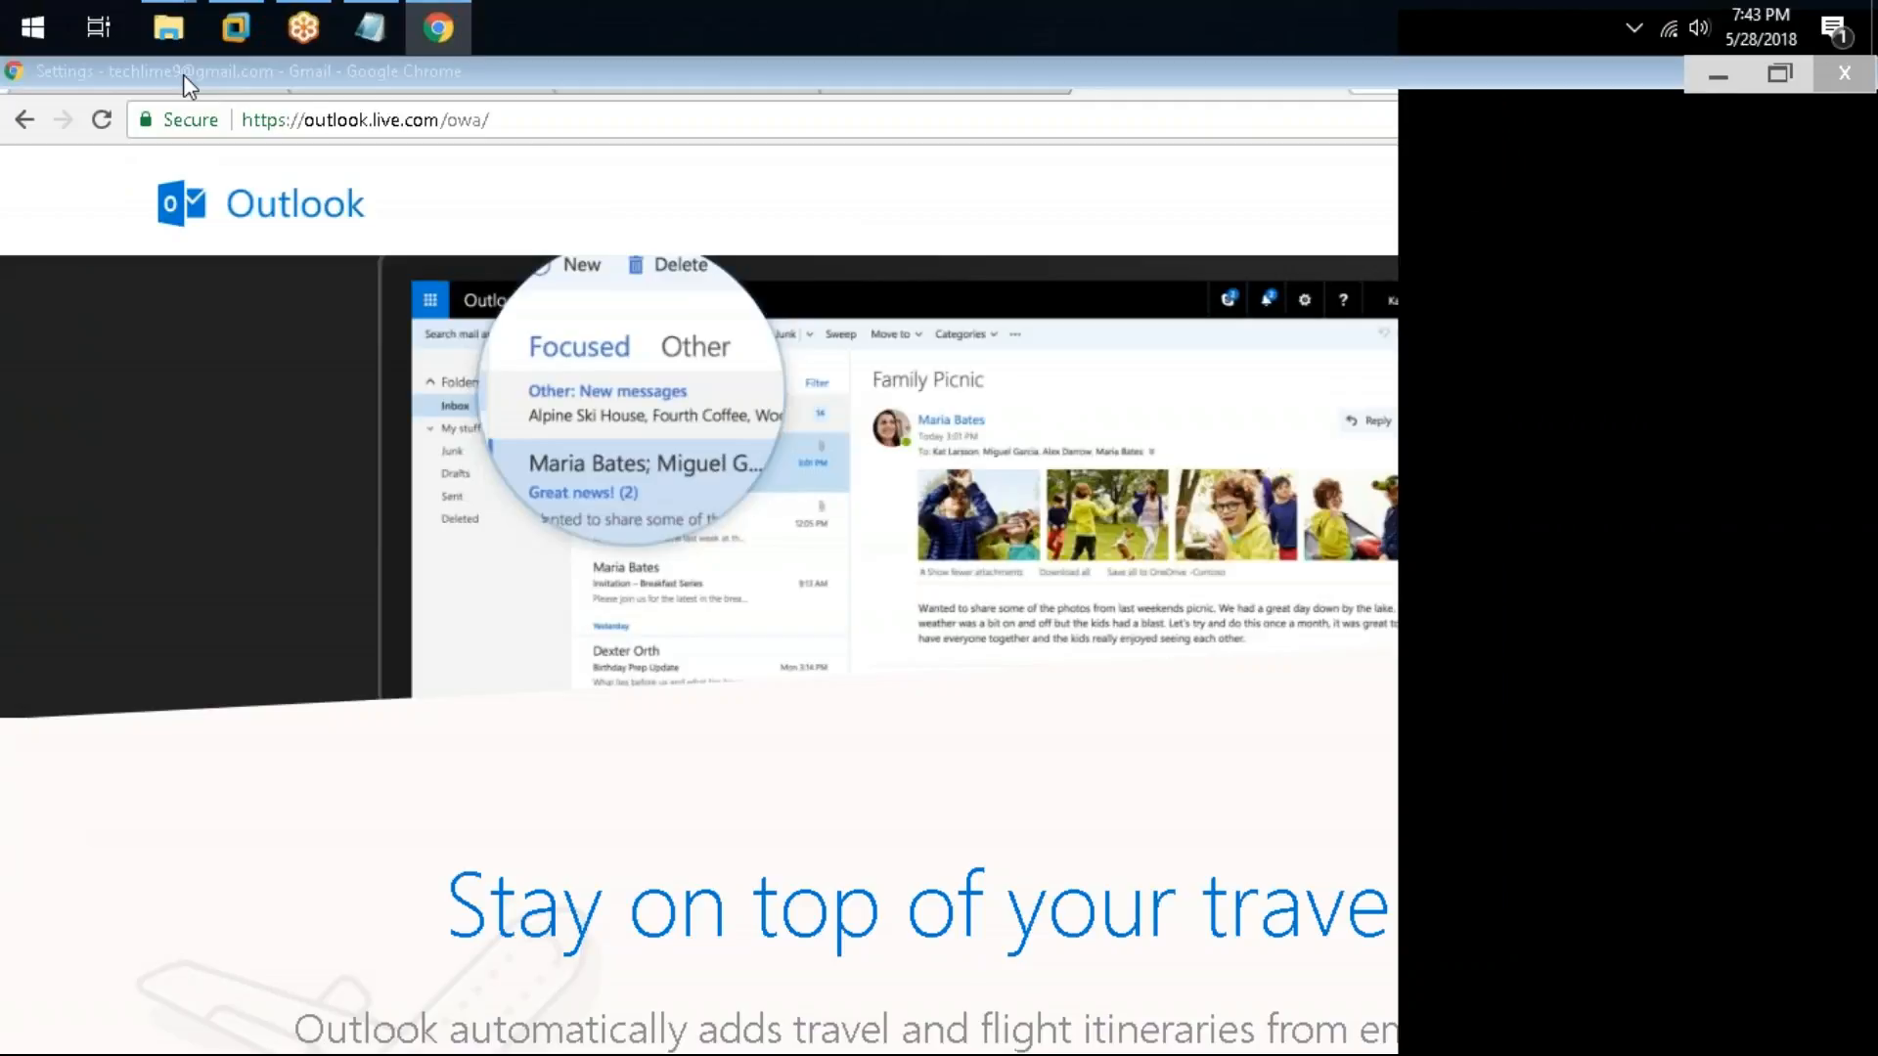
left_click(184, 76)
left_click(615, 90)
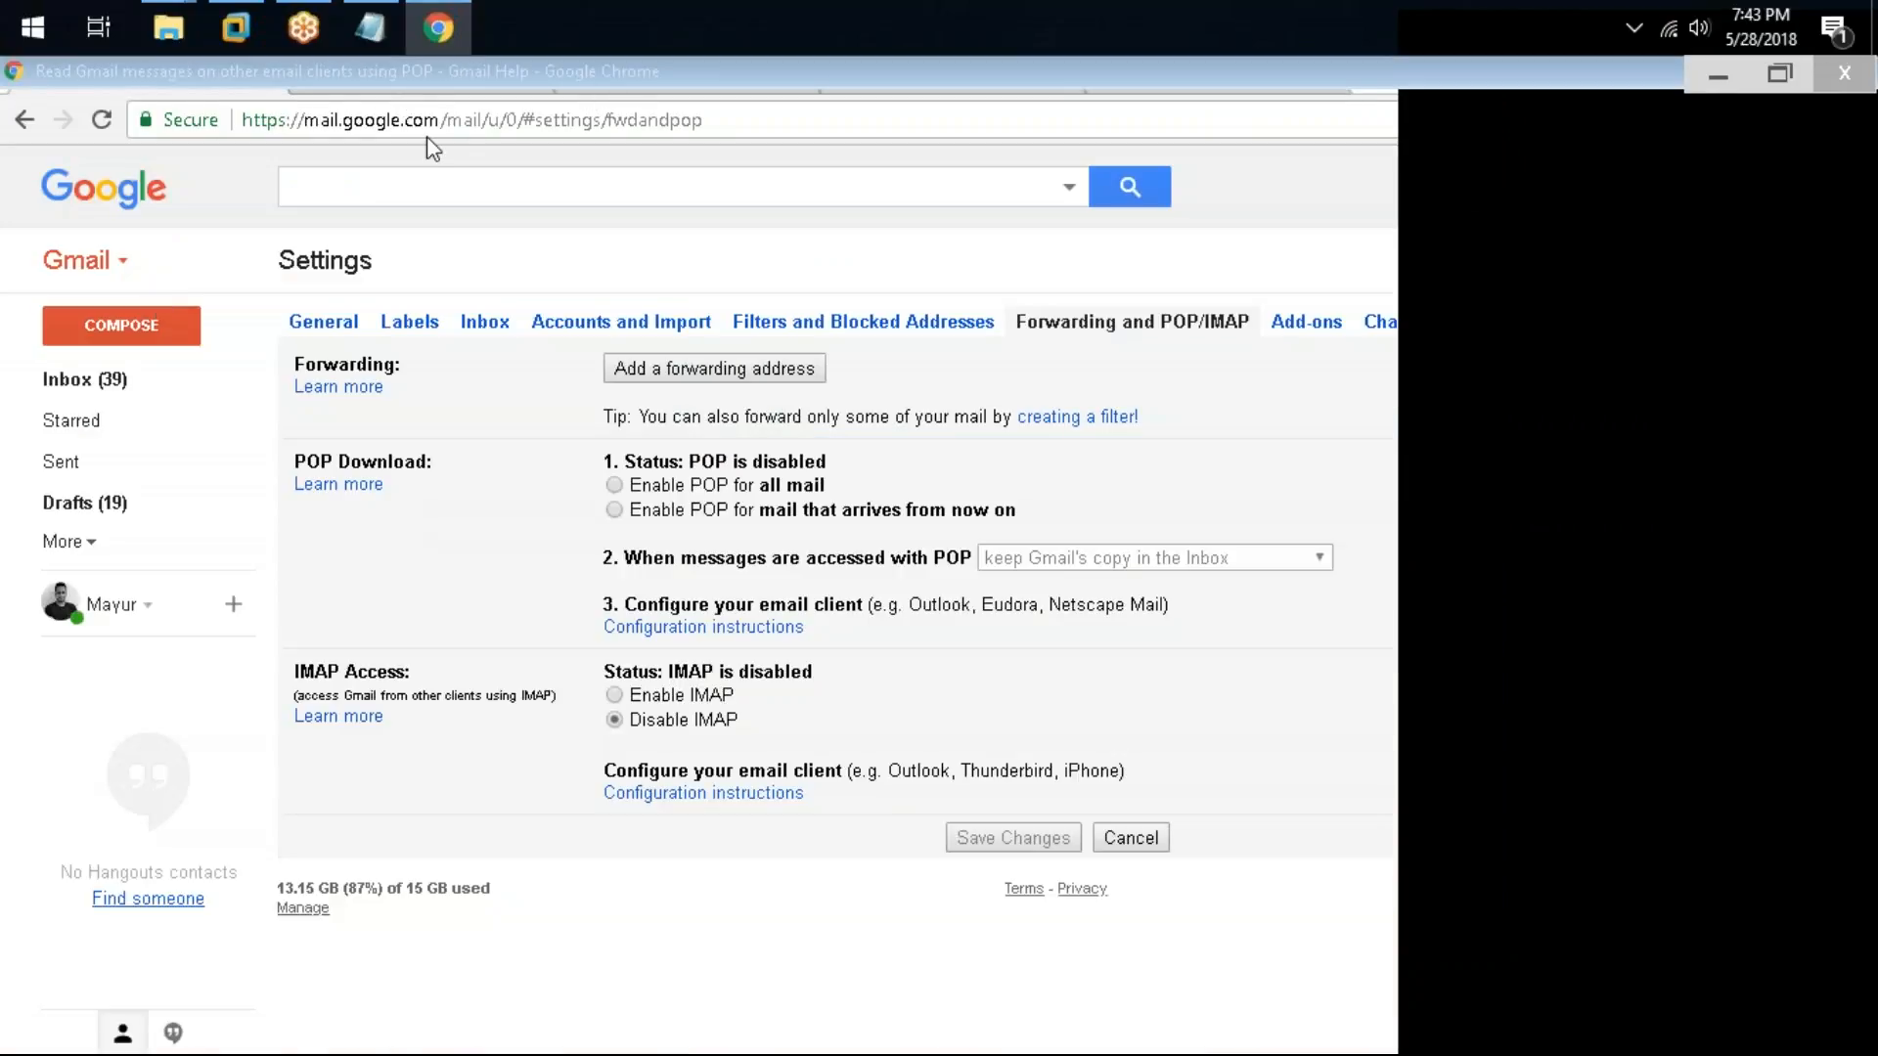
left_click(1124, 68)
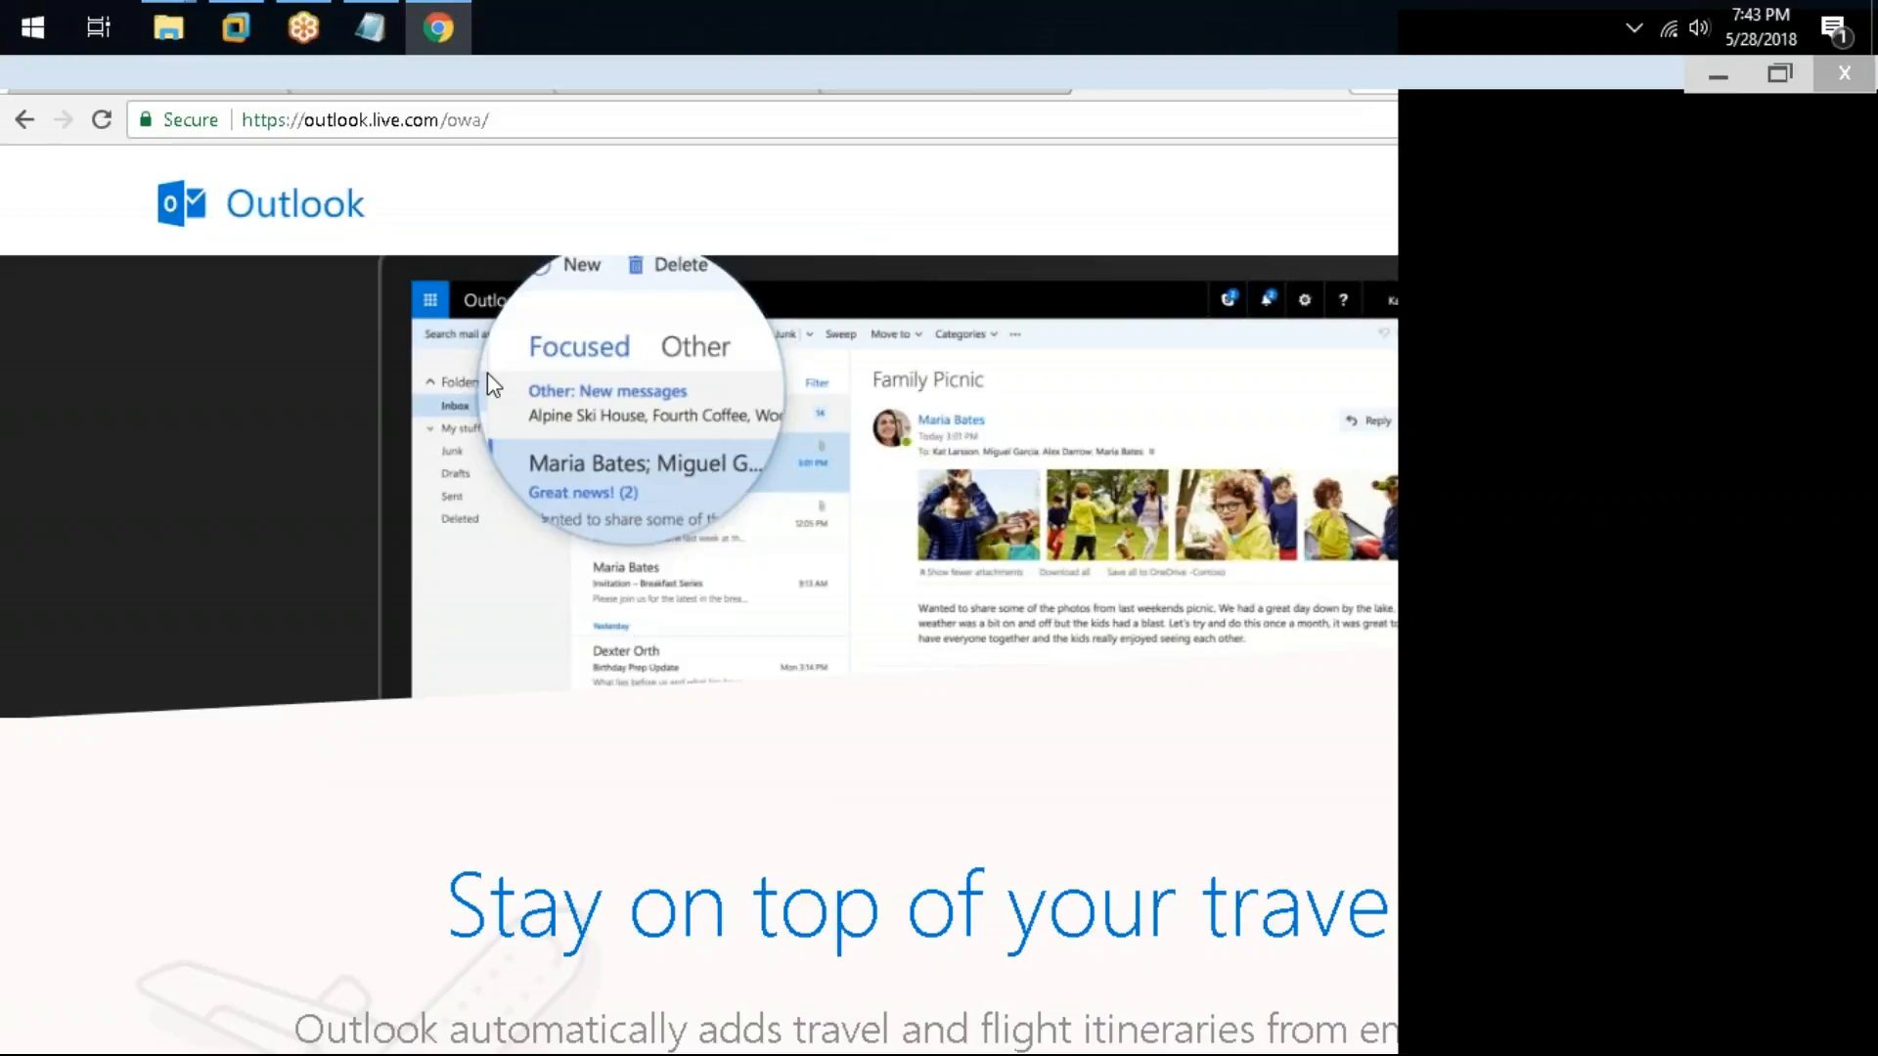
left_click(456, 10)
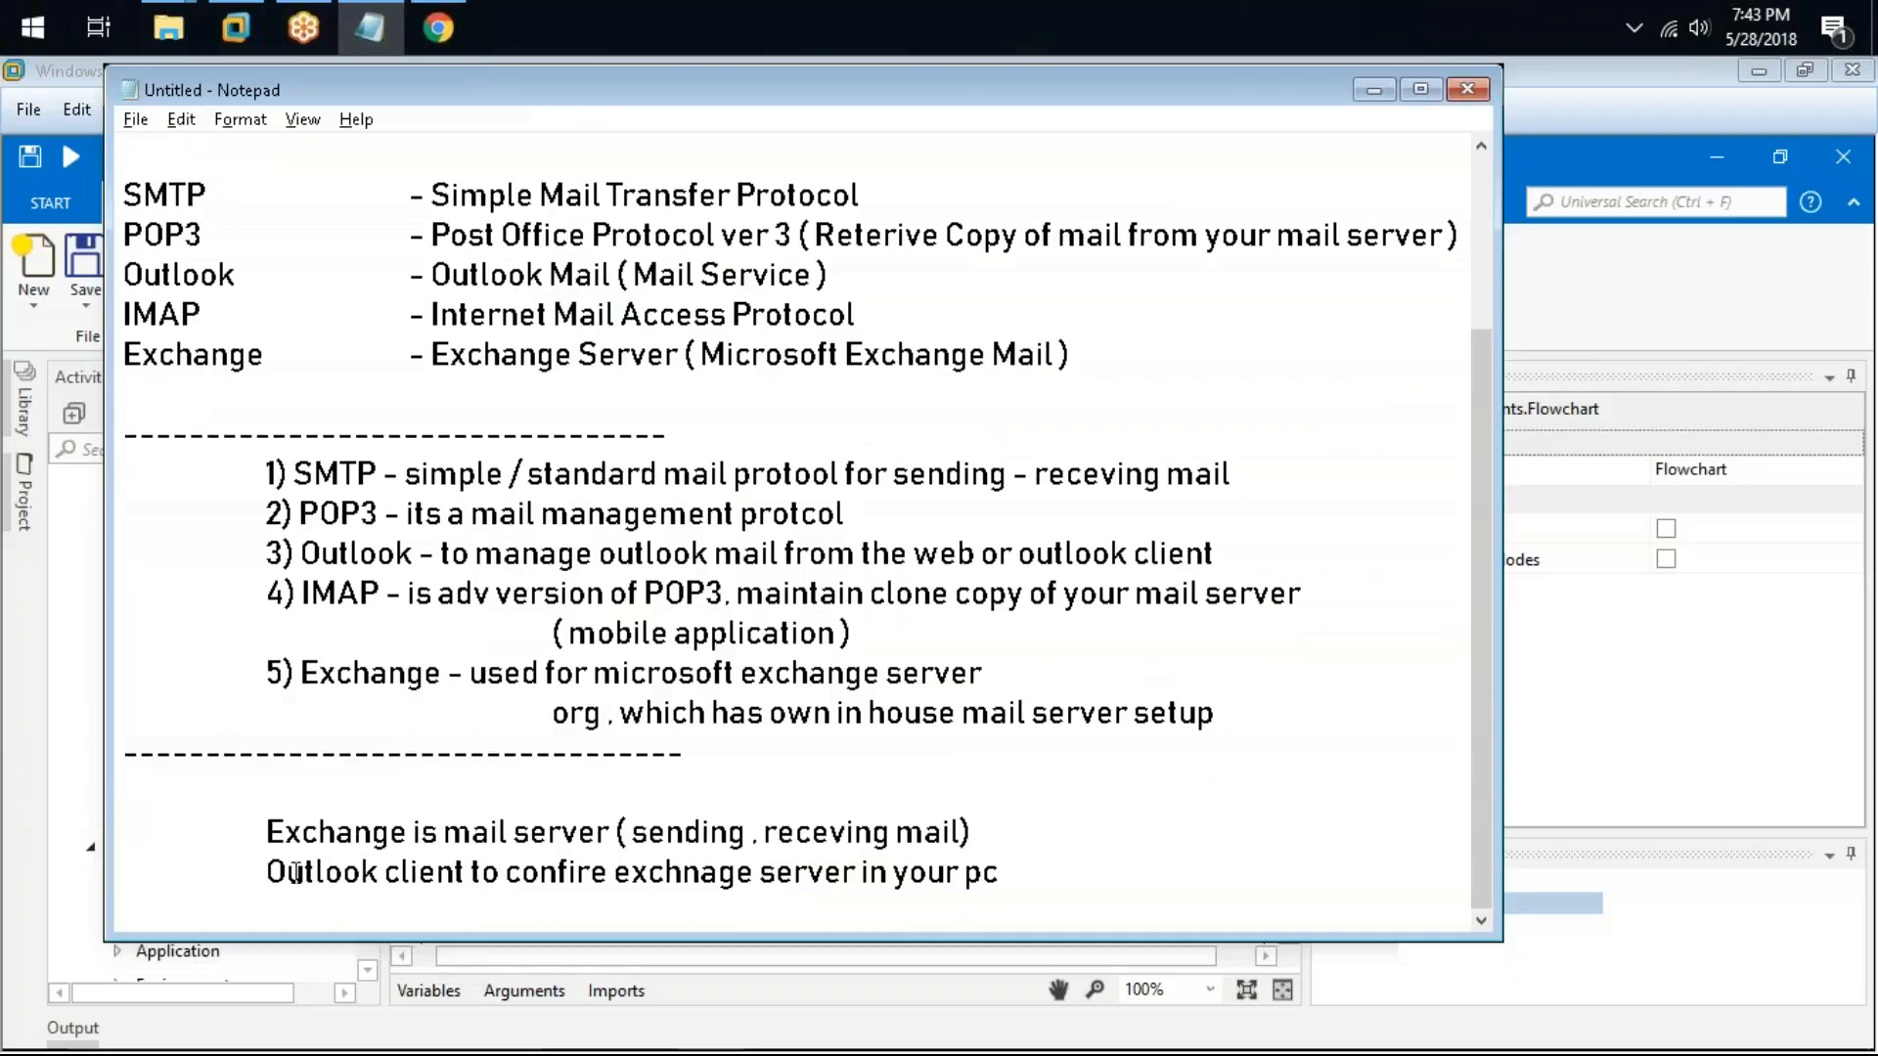
Step: Highlight the Exchange and Outlook client lines while reviewing them
left_click_drag(262, 873, 458, 871)
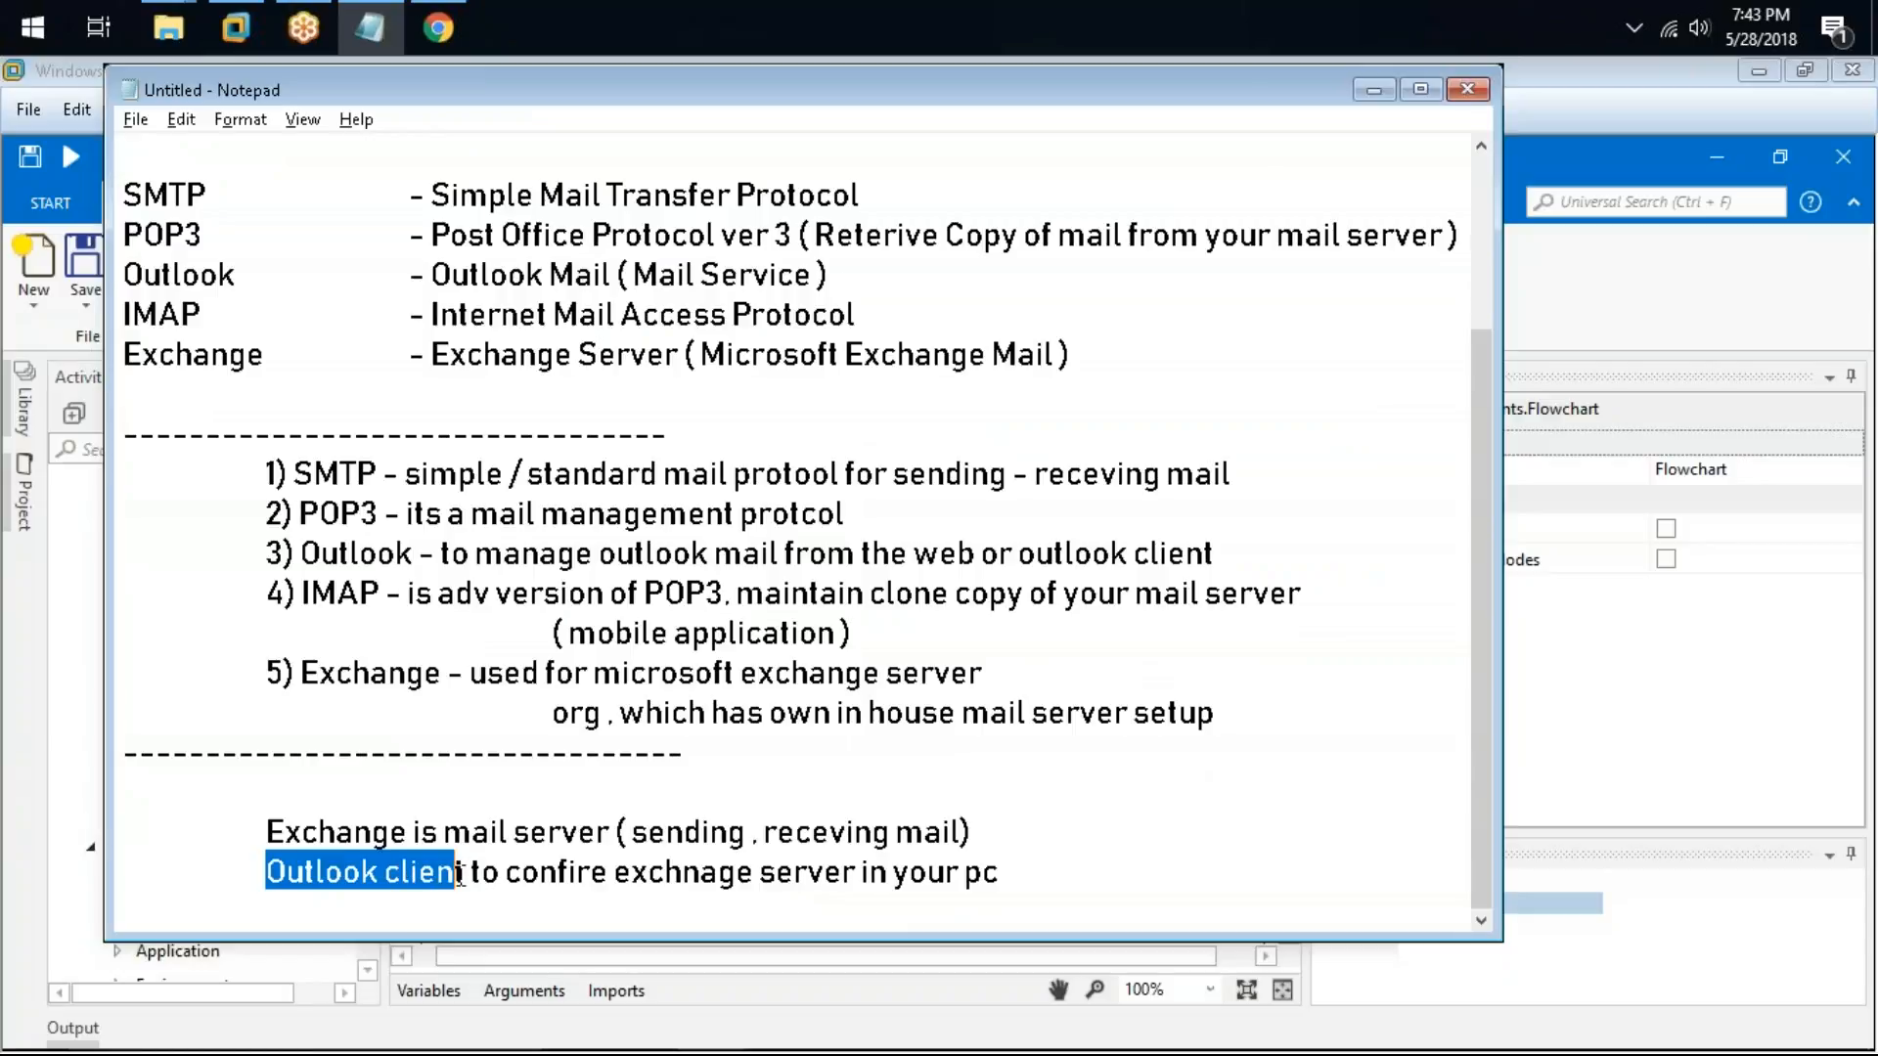
left_click_drag(256, 829, 994, 822)
left_click_drag(252, 871, 700, 870)
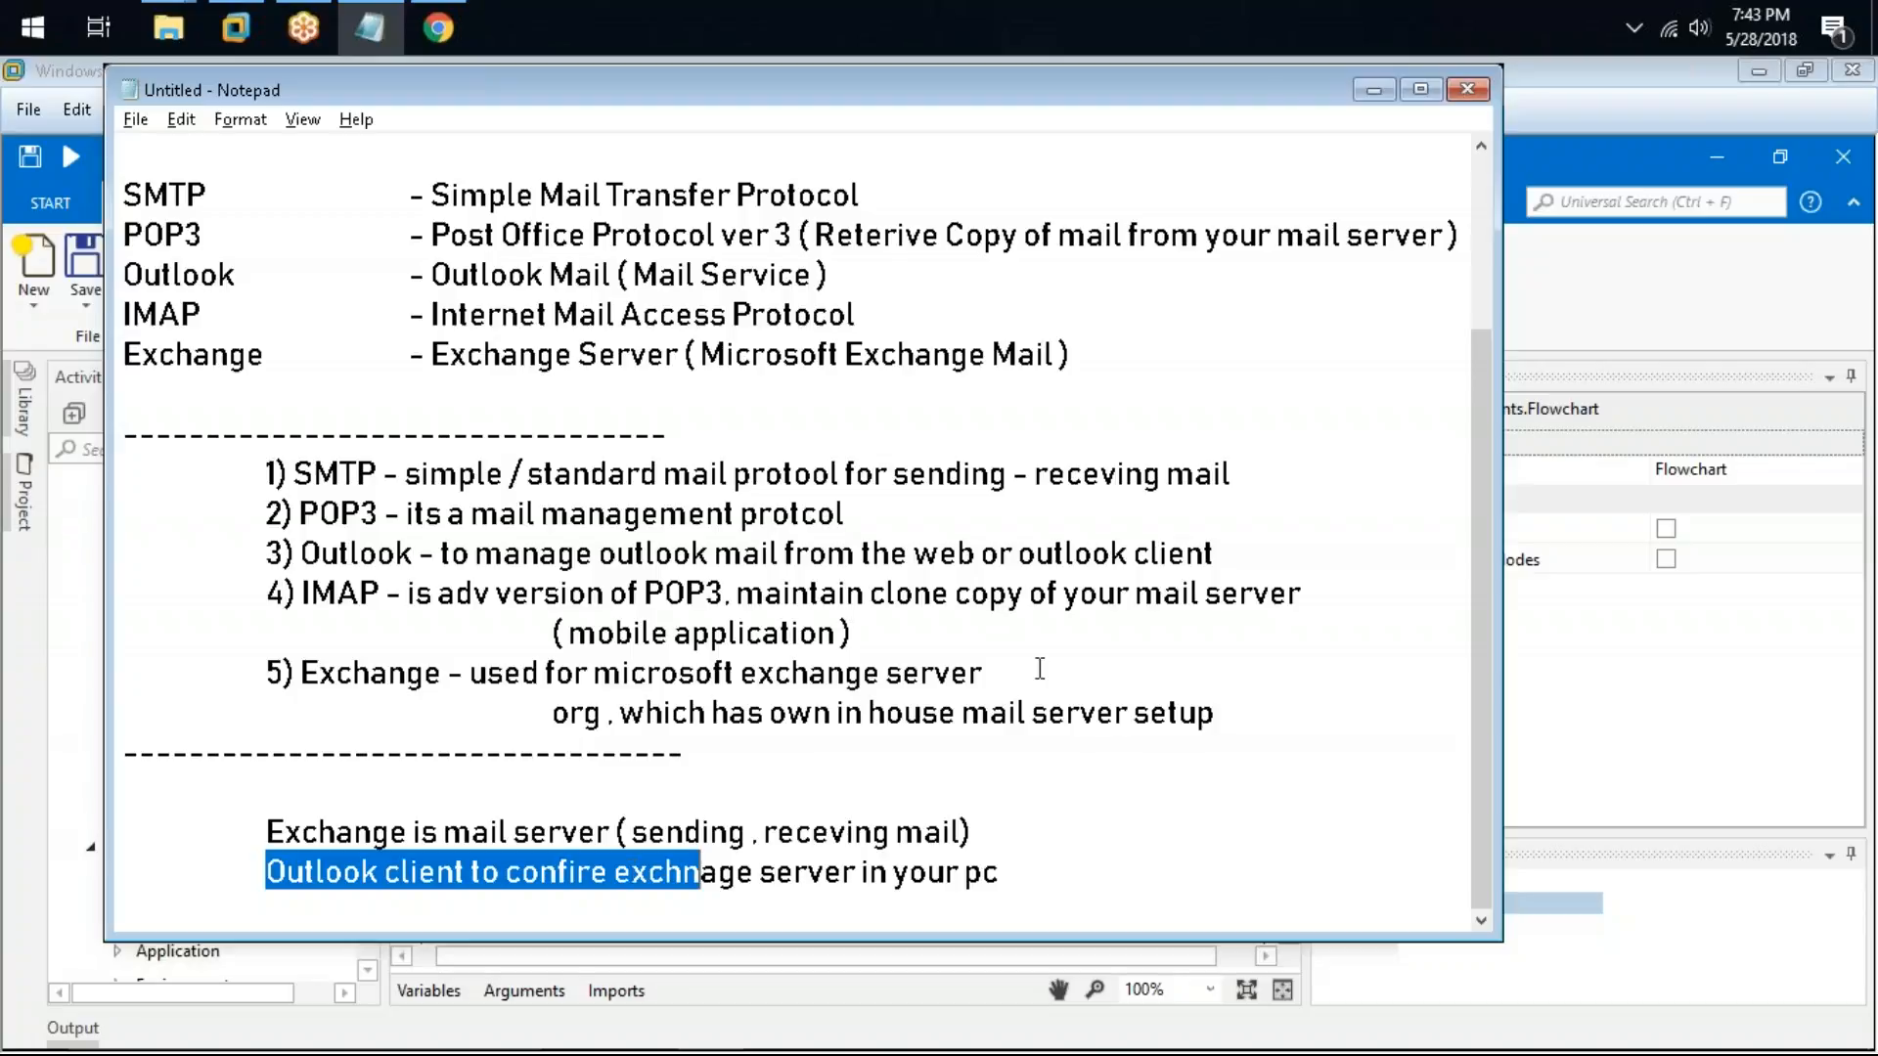
left_click(1073, 809)
left_click(1066, 814)
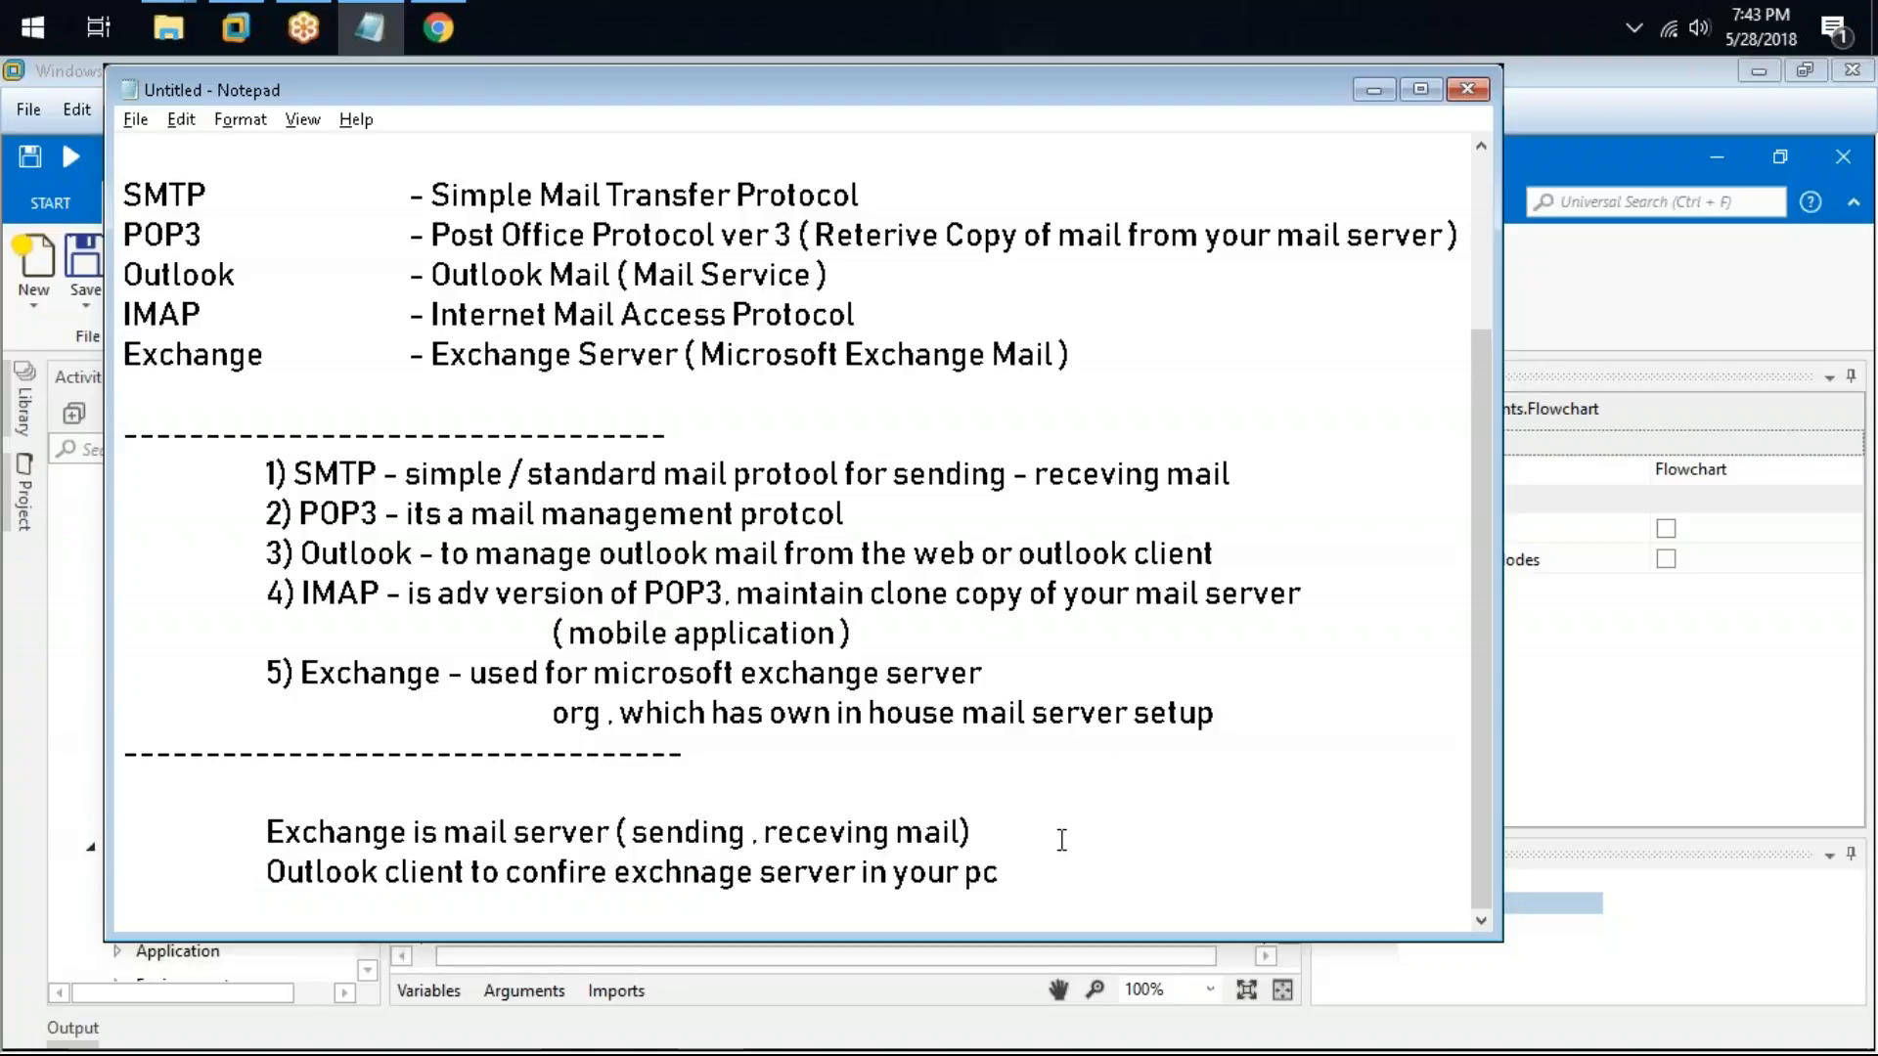
Step: Insert a blank indented line between the Exchange line and the Outlook client line
key("Return")
key("Tab")
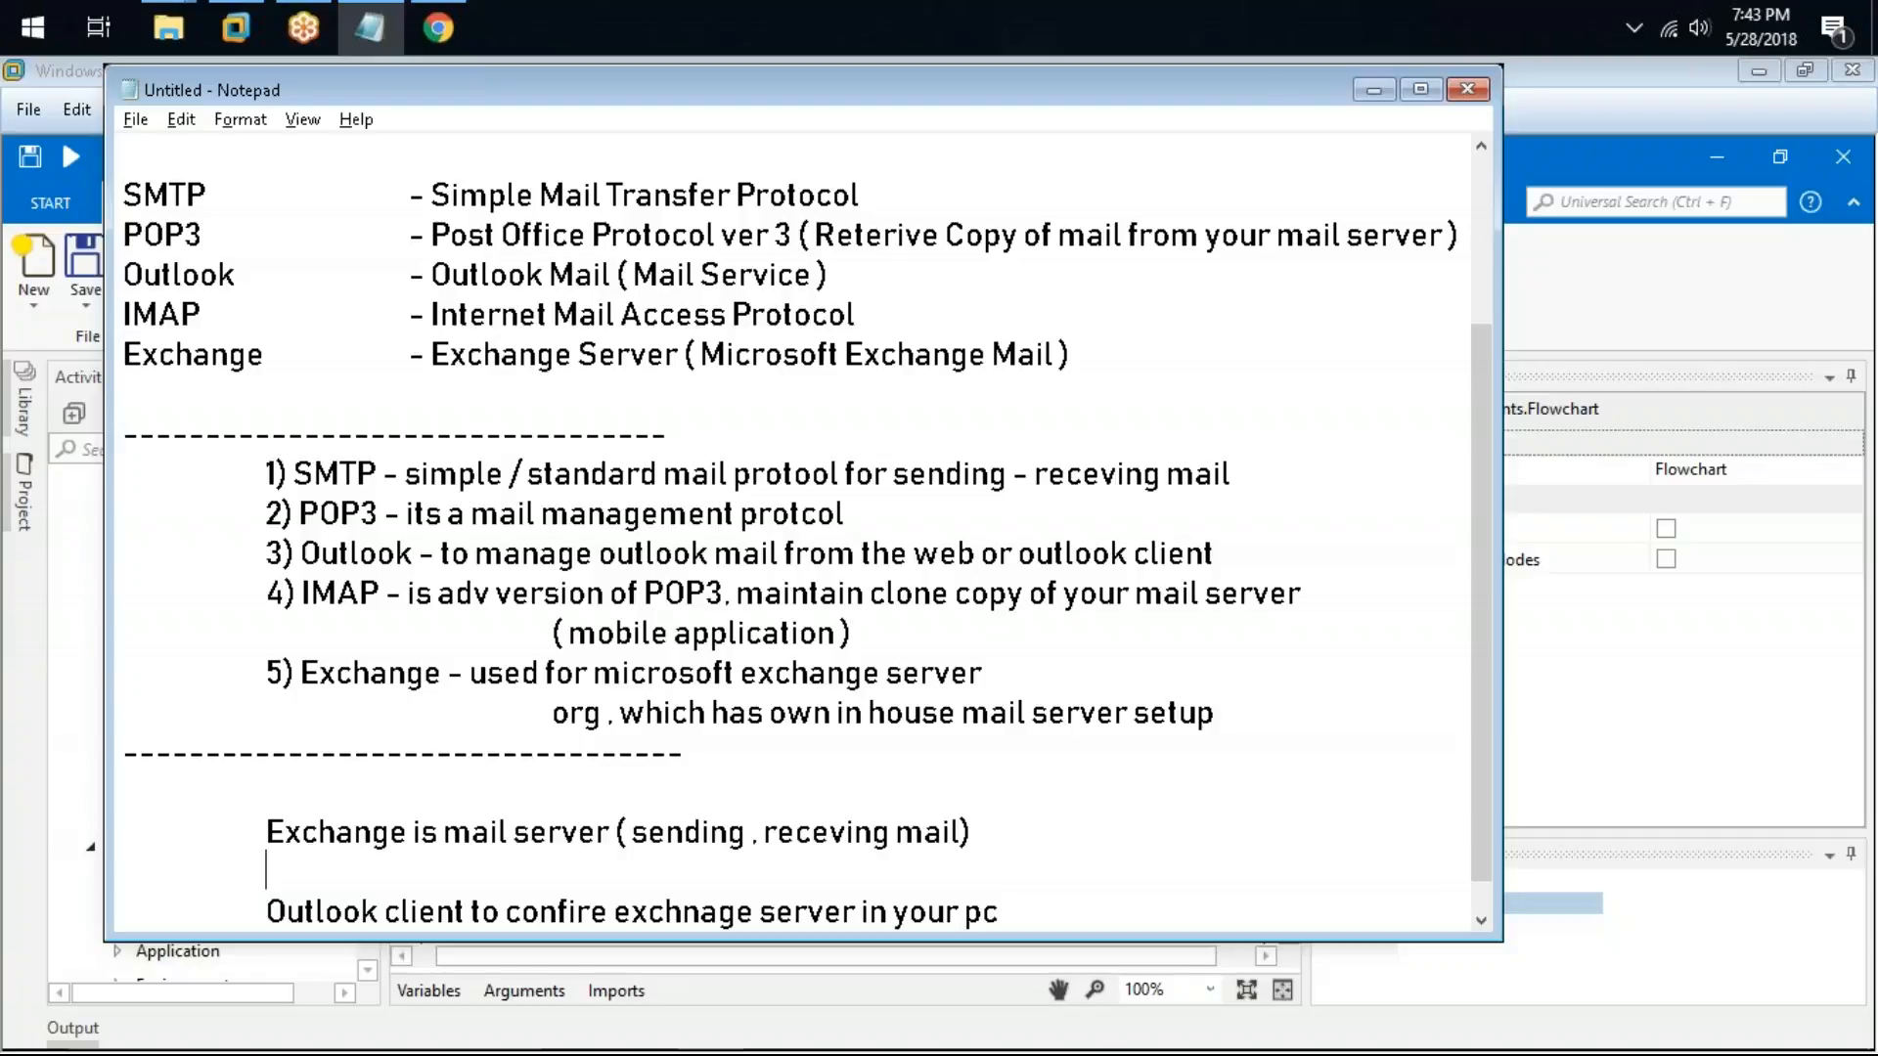
scroll(994, 776, "down", 1)
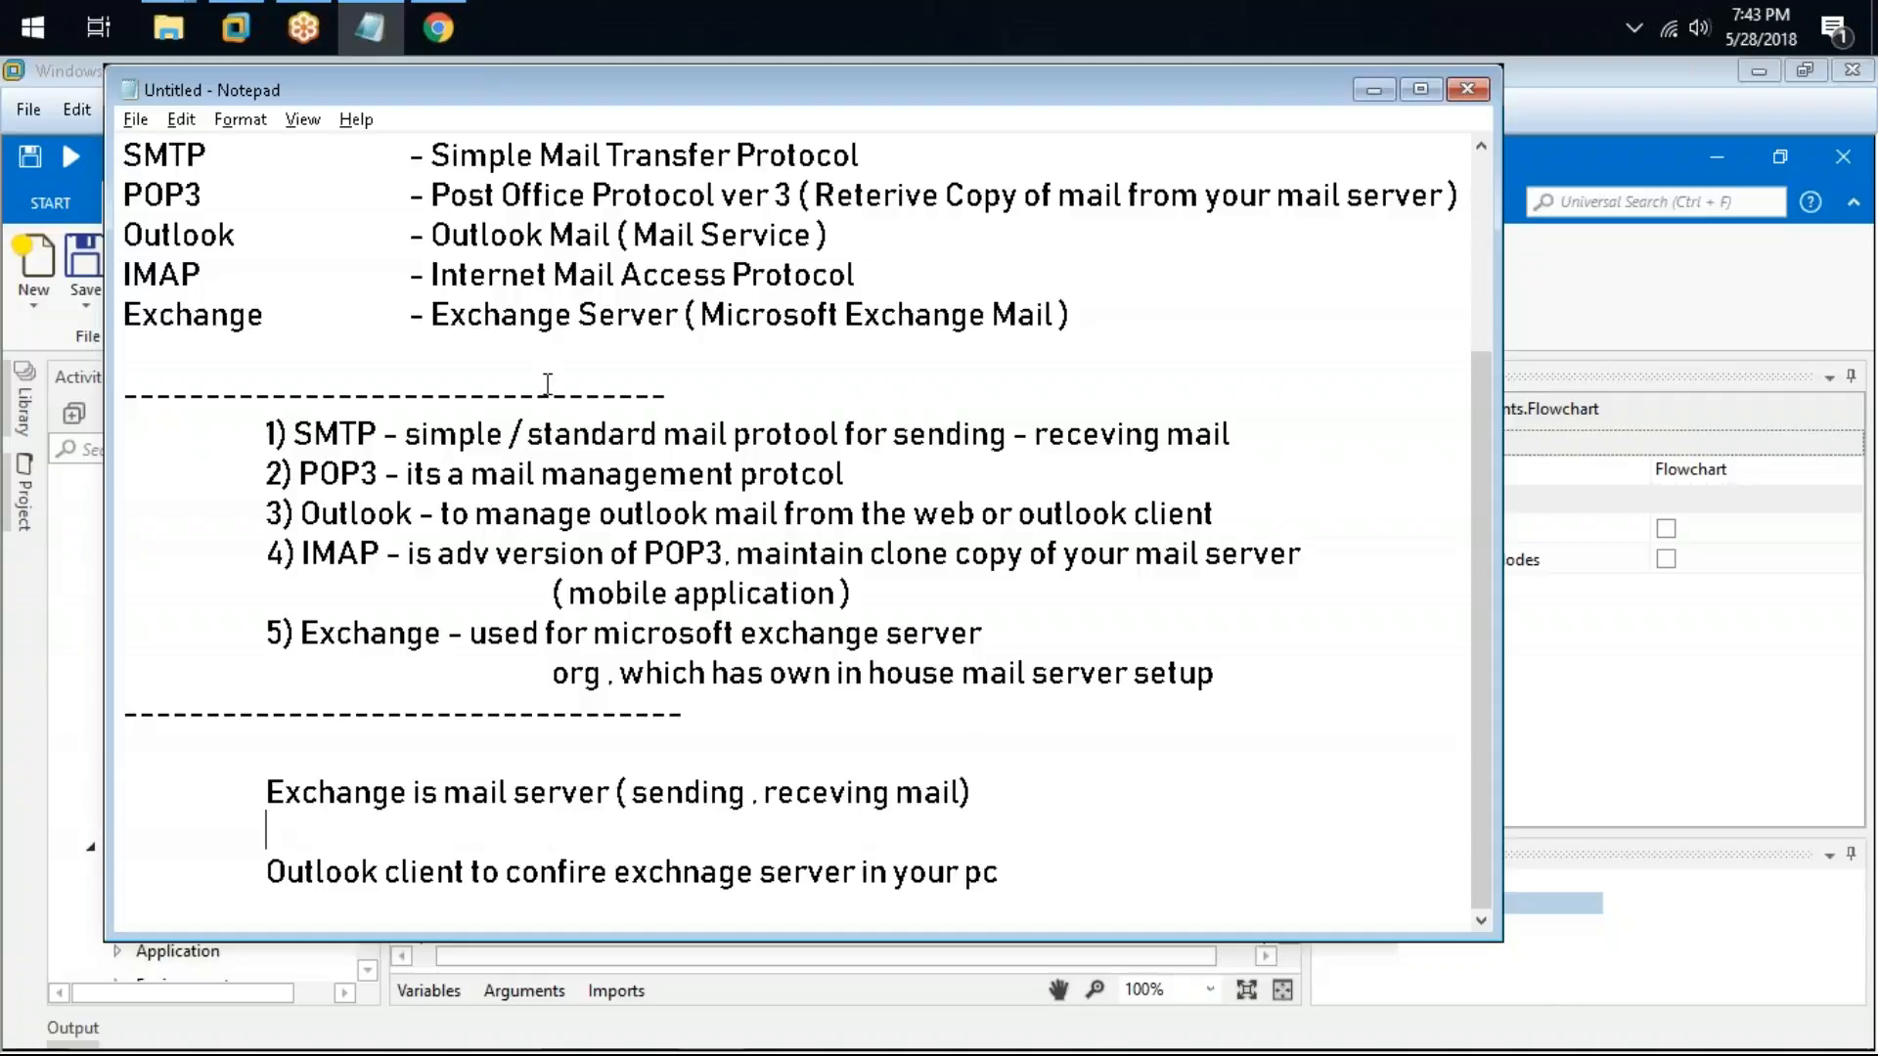
Step: Highlight each numbered protocol note in turn while reviewing them
left_click_drag(291, 433, 1290, 441)
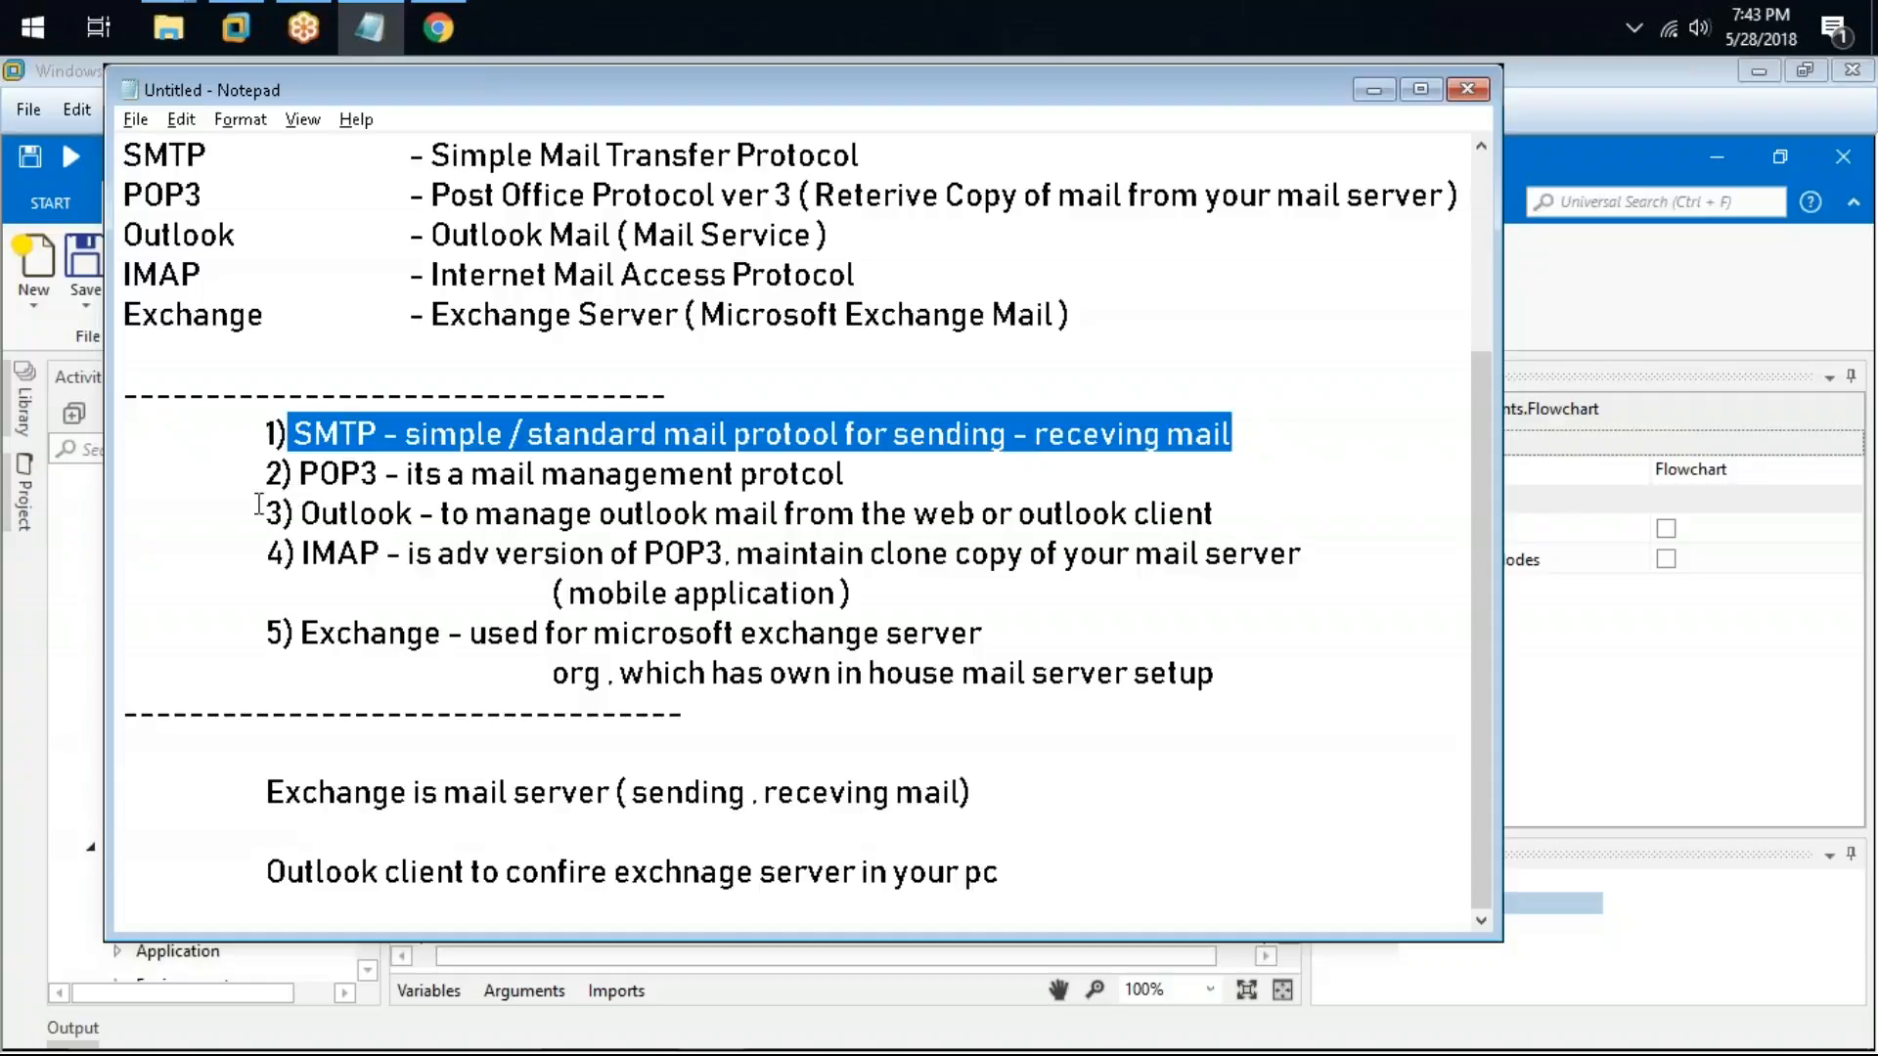
left_click_drag(319, 474, 859, 476)
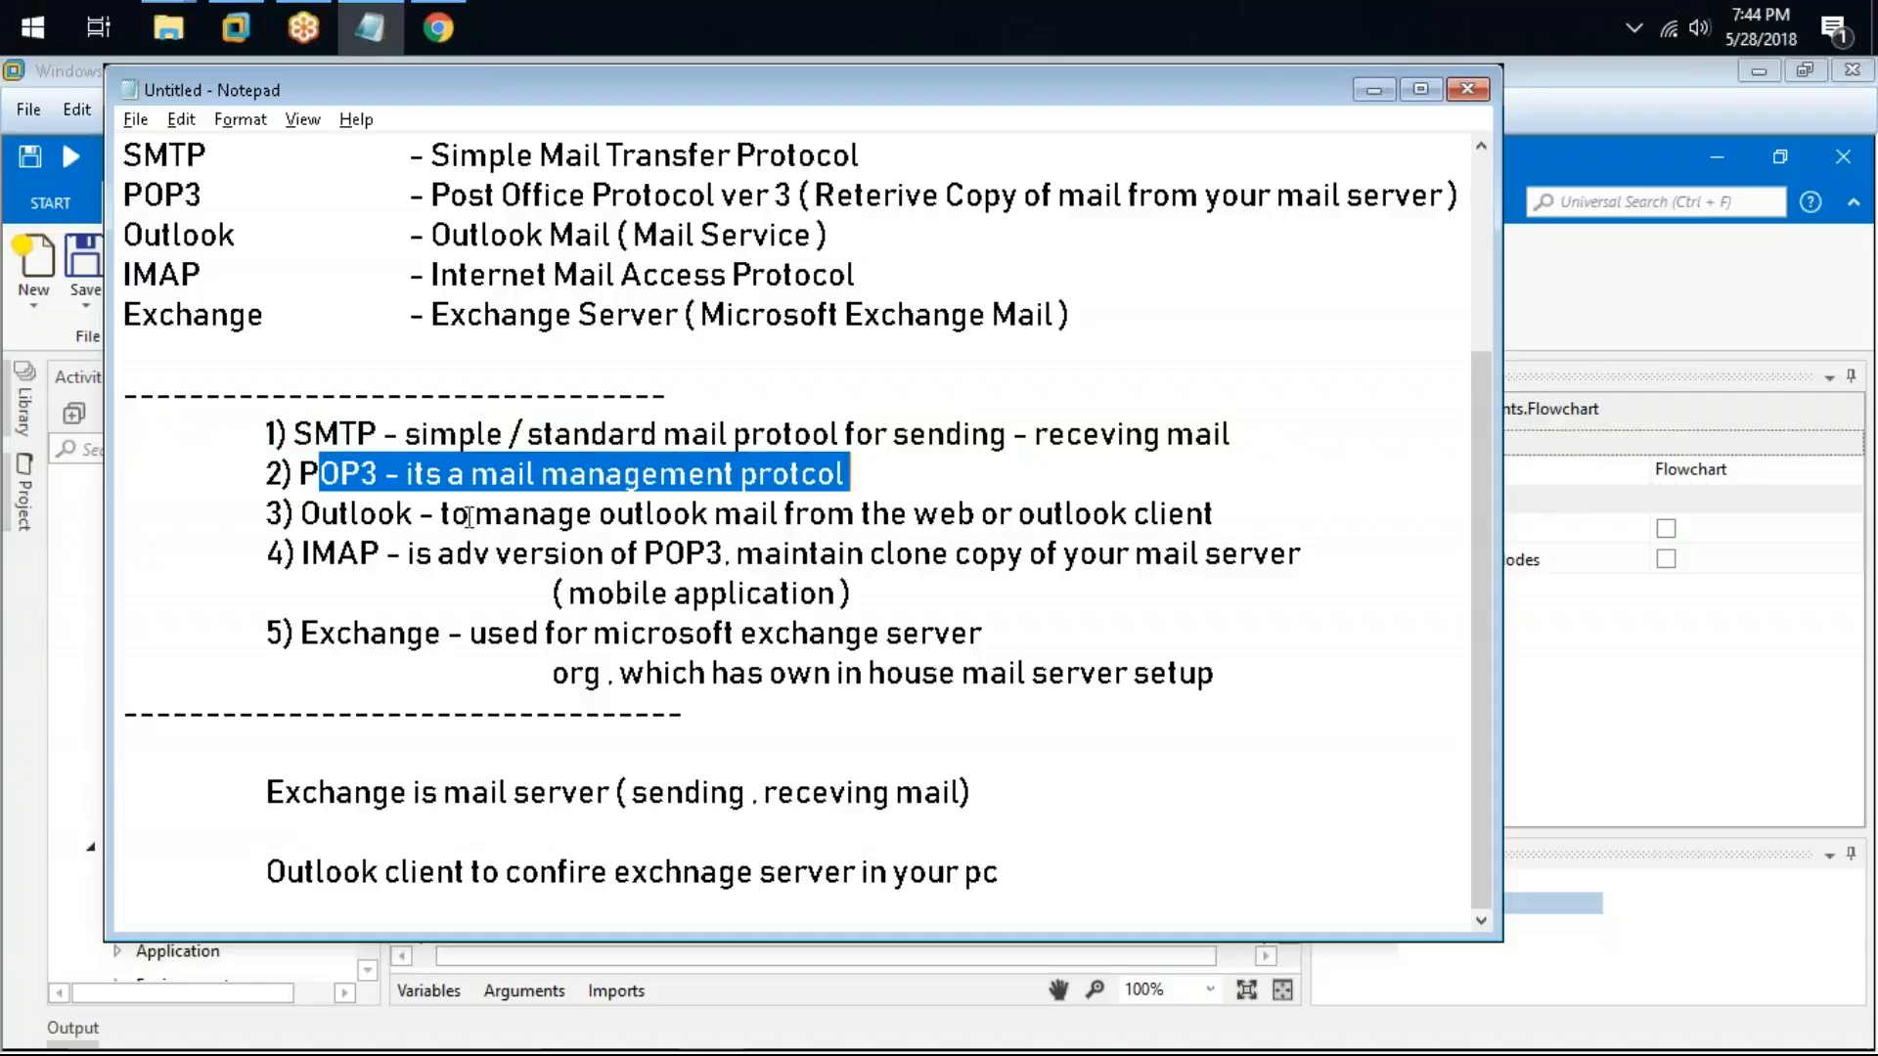
left_click_drag(303, 554, 1335, 587)
left_click_drag(300, 513, 912, 513)
left_click_drag(305, 626, 1033, 626)
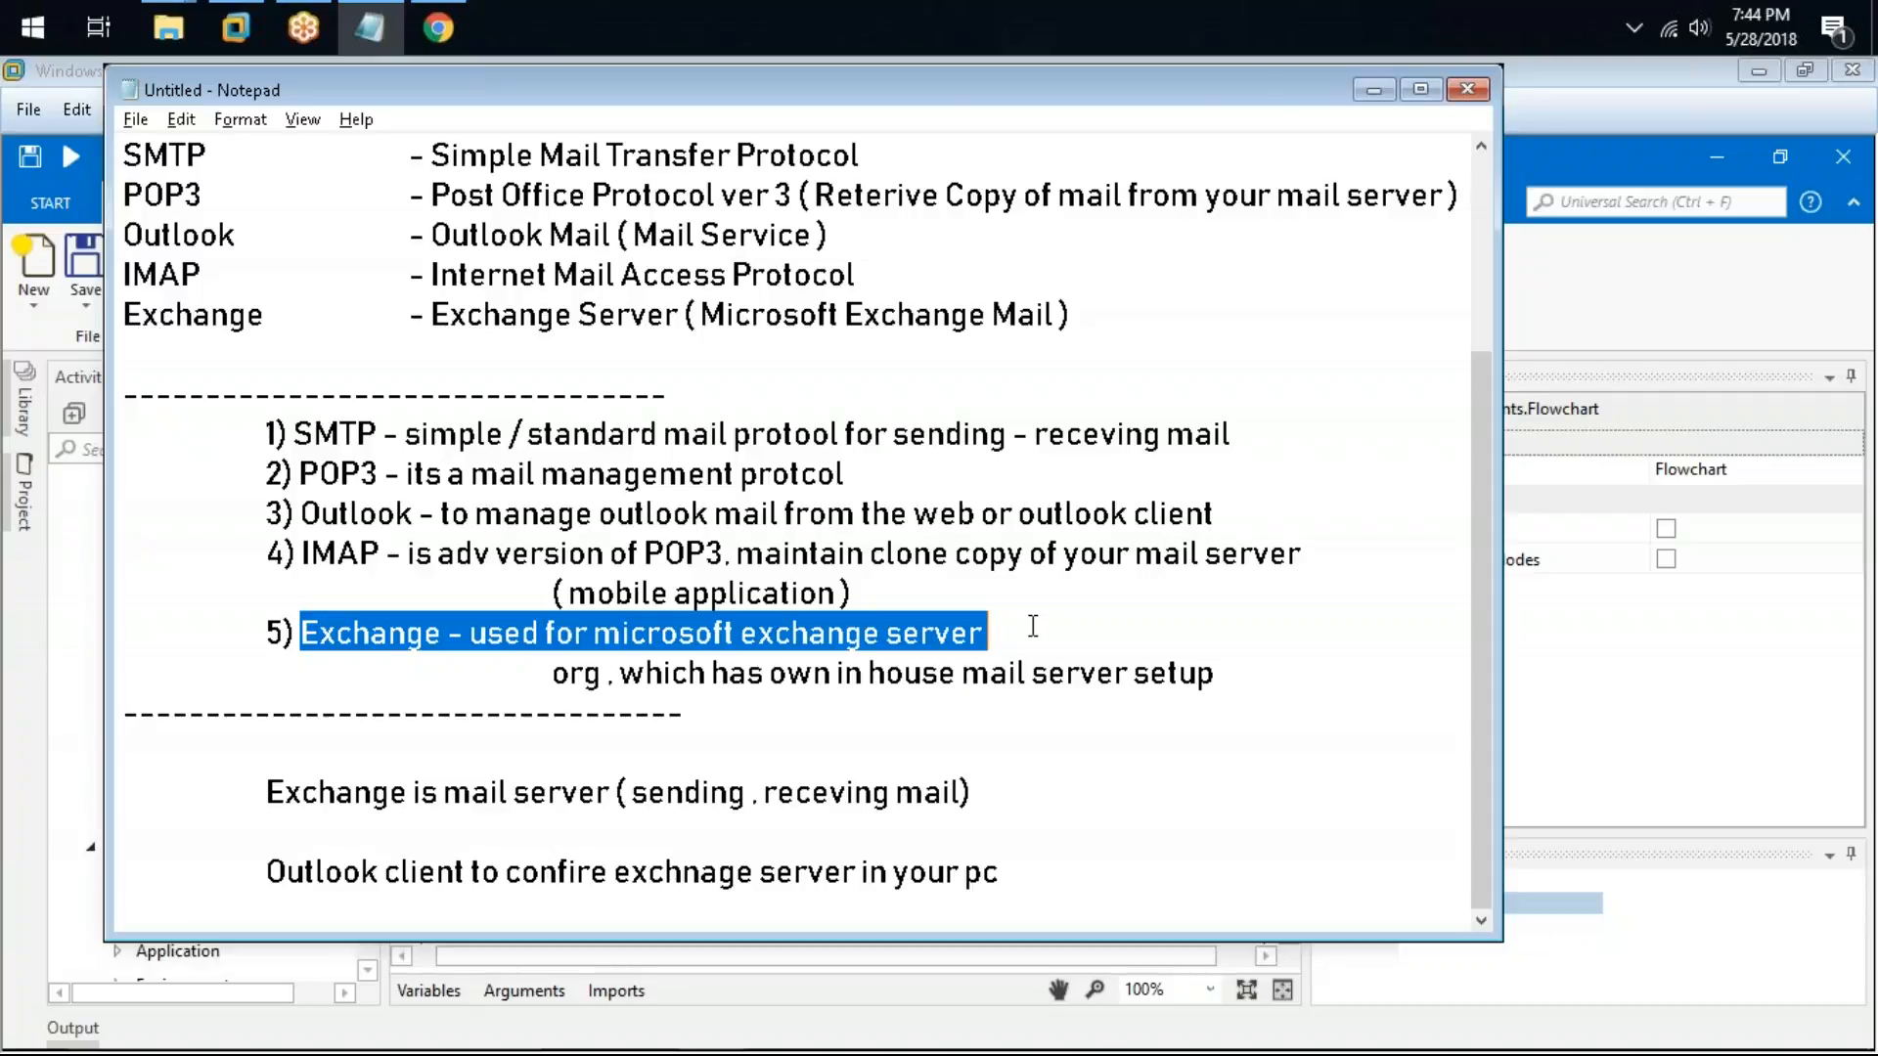
Step: Add the indented line "Example OF Mail Client (Application)" at the end and start a further-indented line beneath it
left_click(1098, 868)
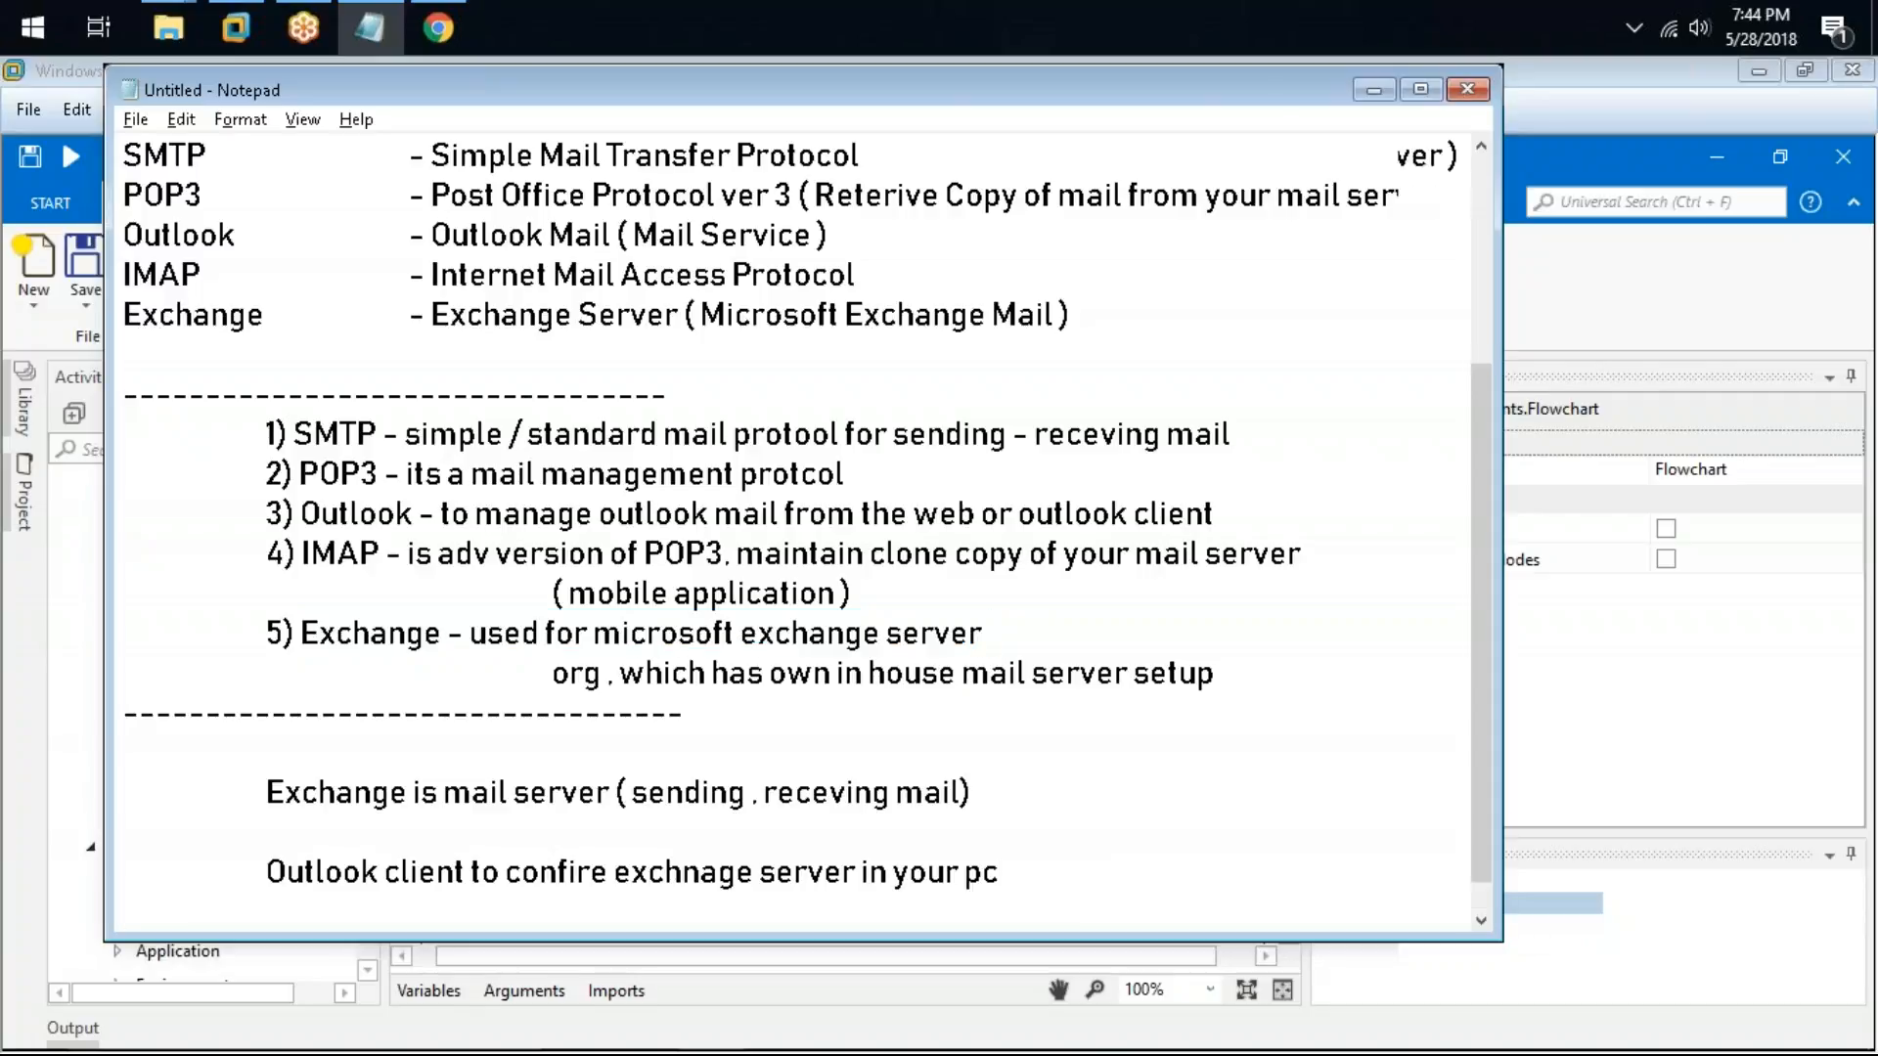
key("Return")
key("Tab")
type("Example")
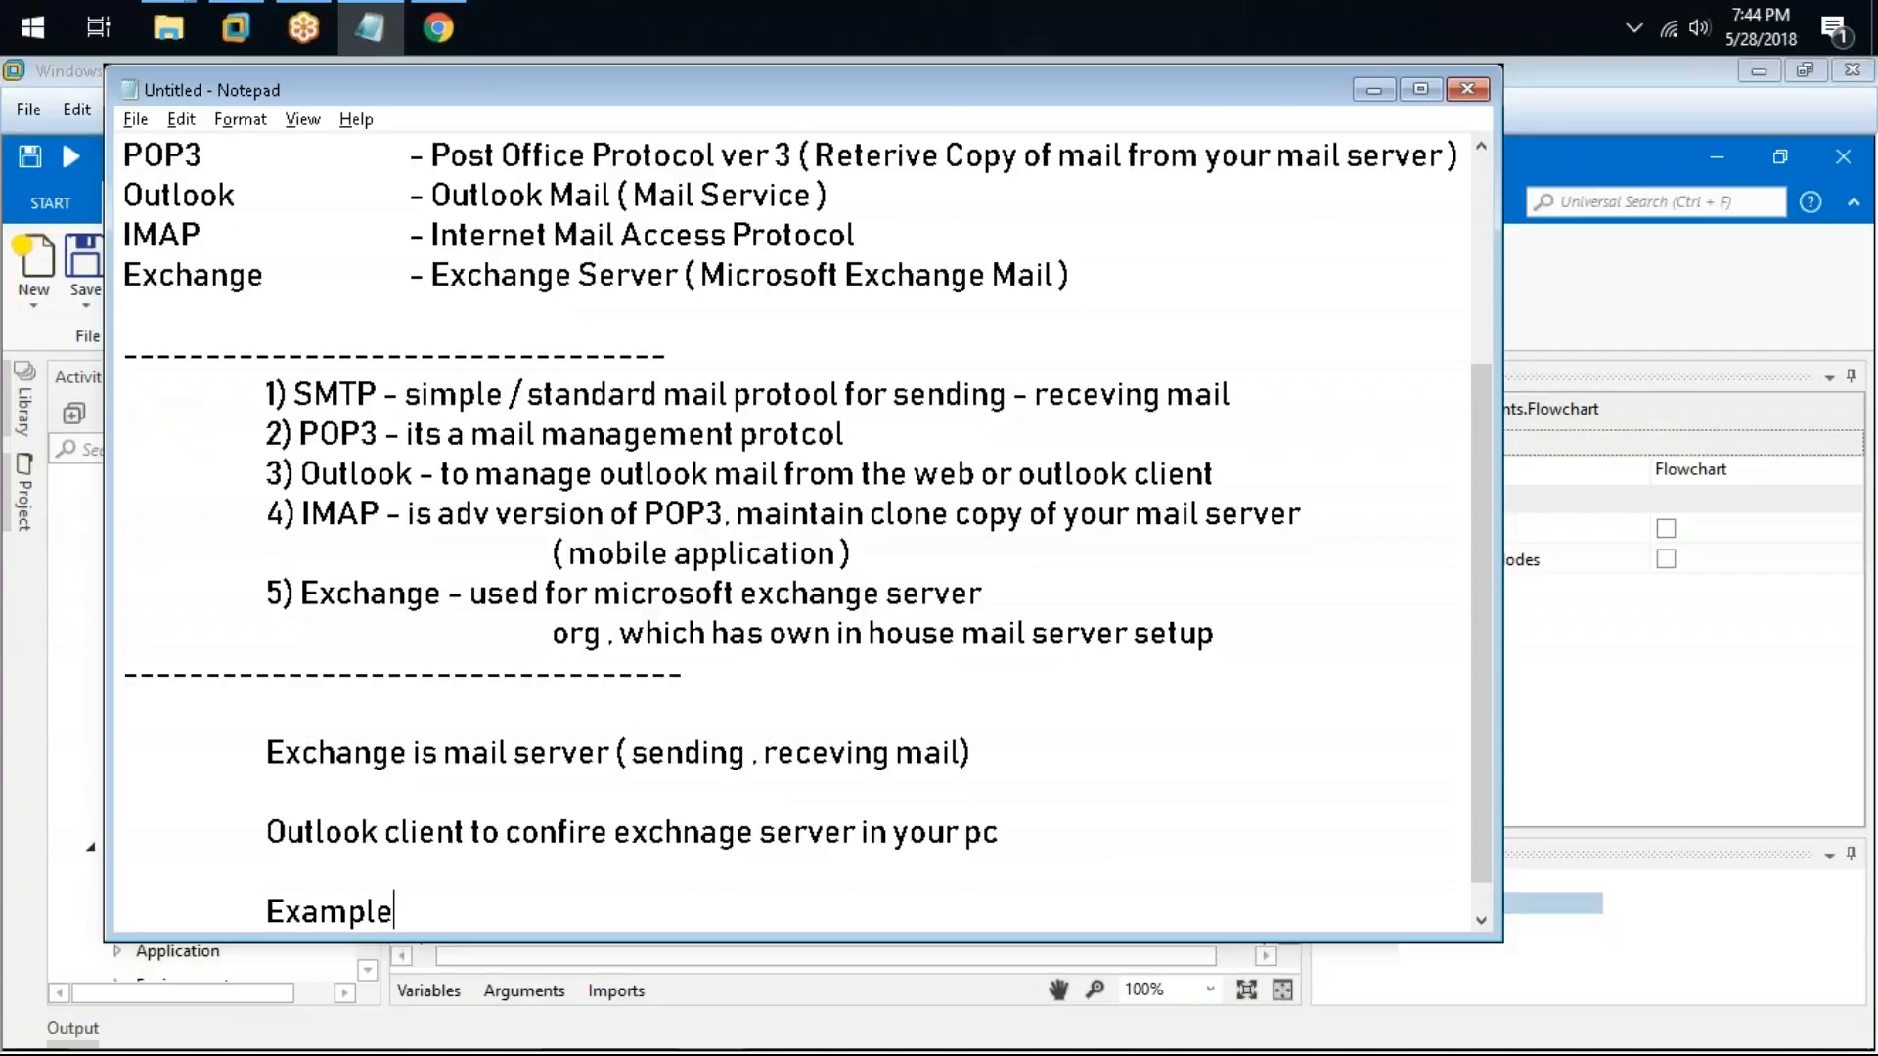
type(" OF Mail Clinet")
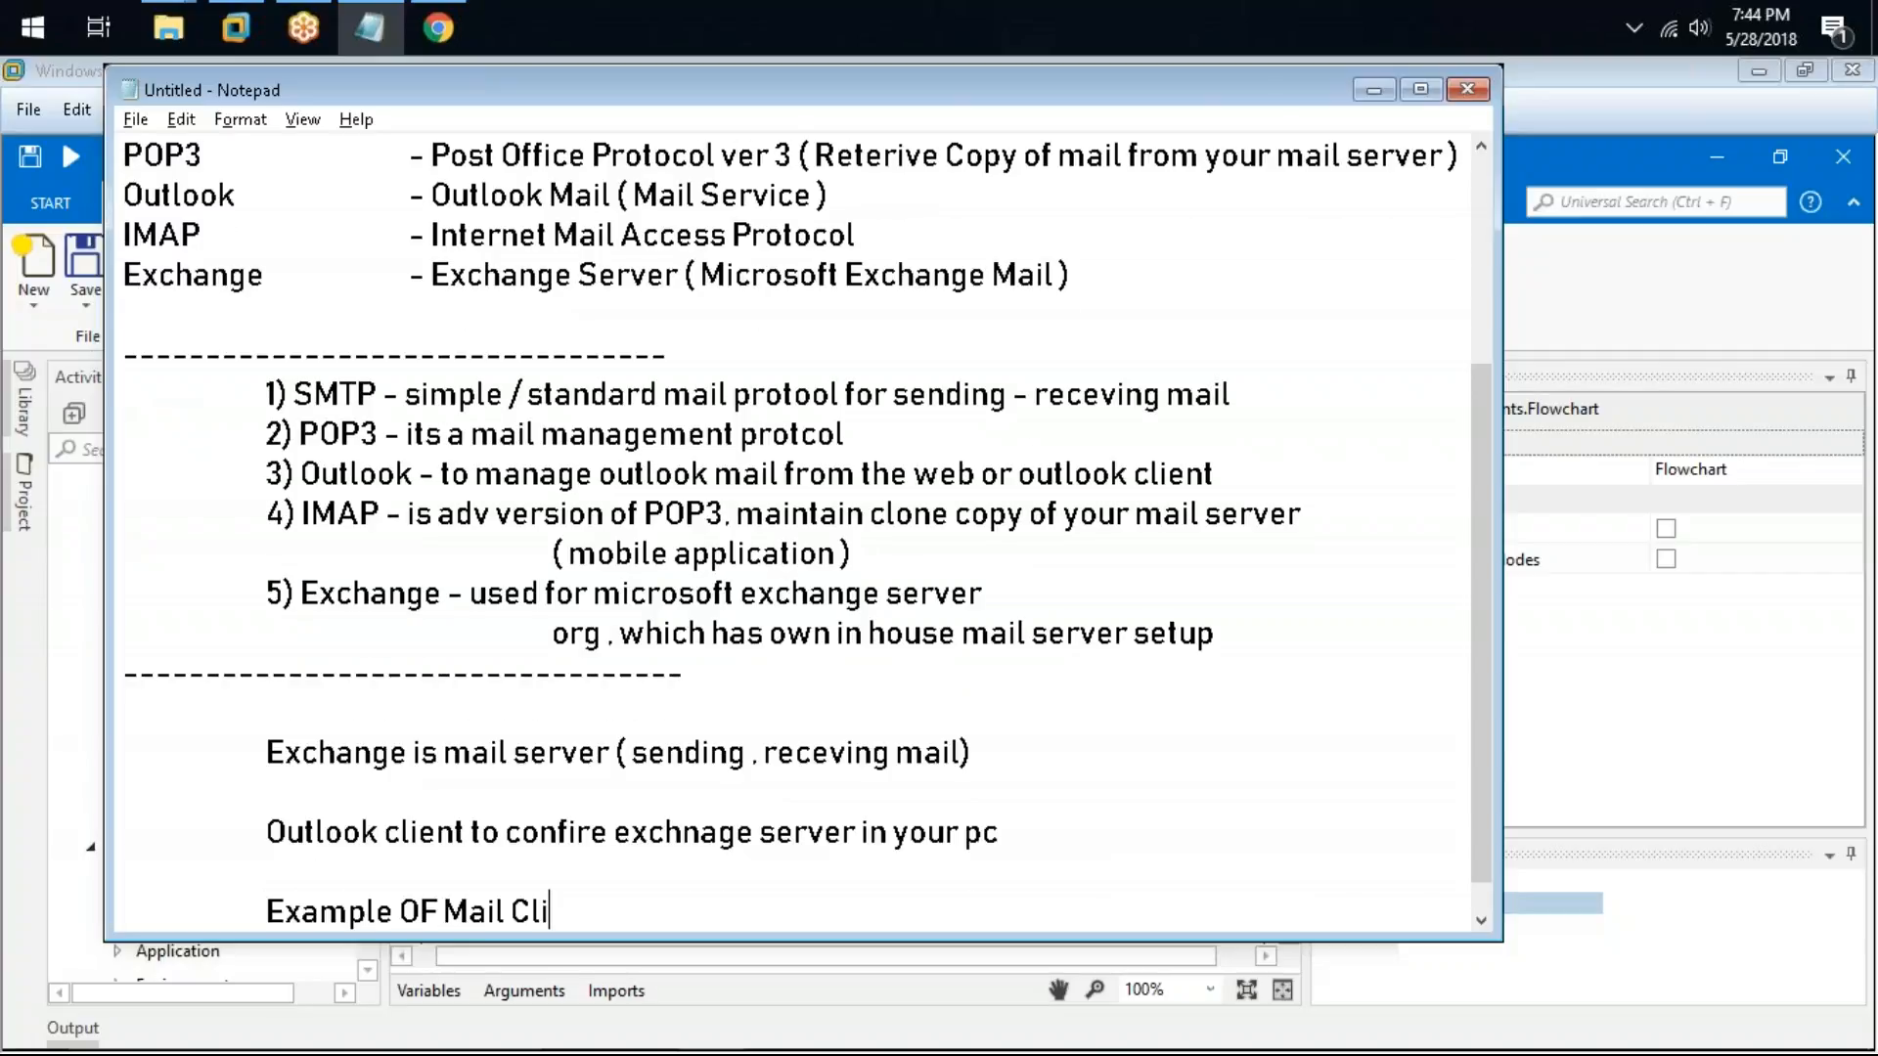
key("BackSpace")
key("BackSpace")
key("BackSpace")
key("BackSpace")
type("e")
key("BackSpace")
type("ient (Applicati")
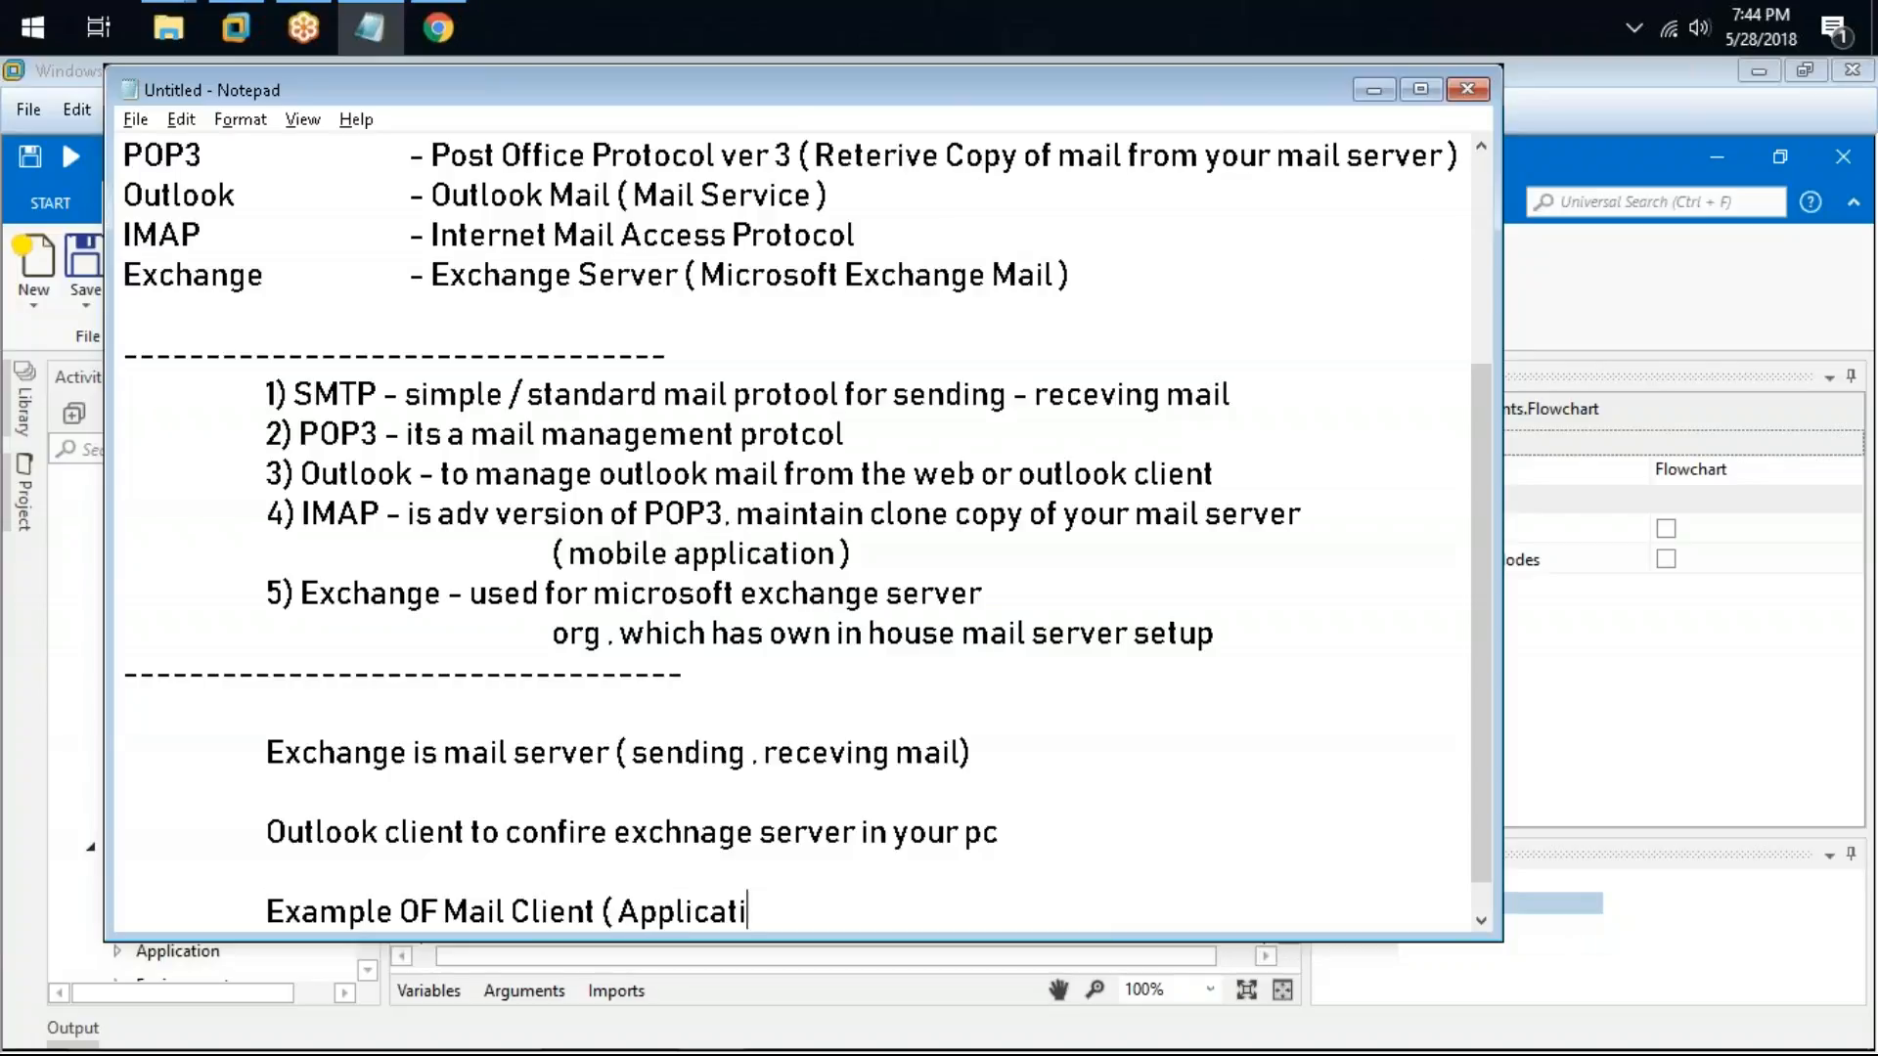
type("on)")
key("Return")
key("Tab")
key("Tab")
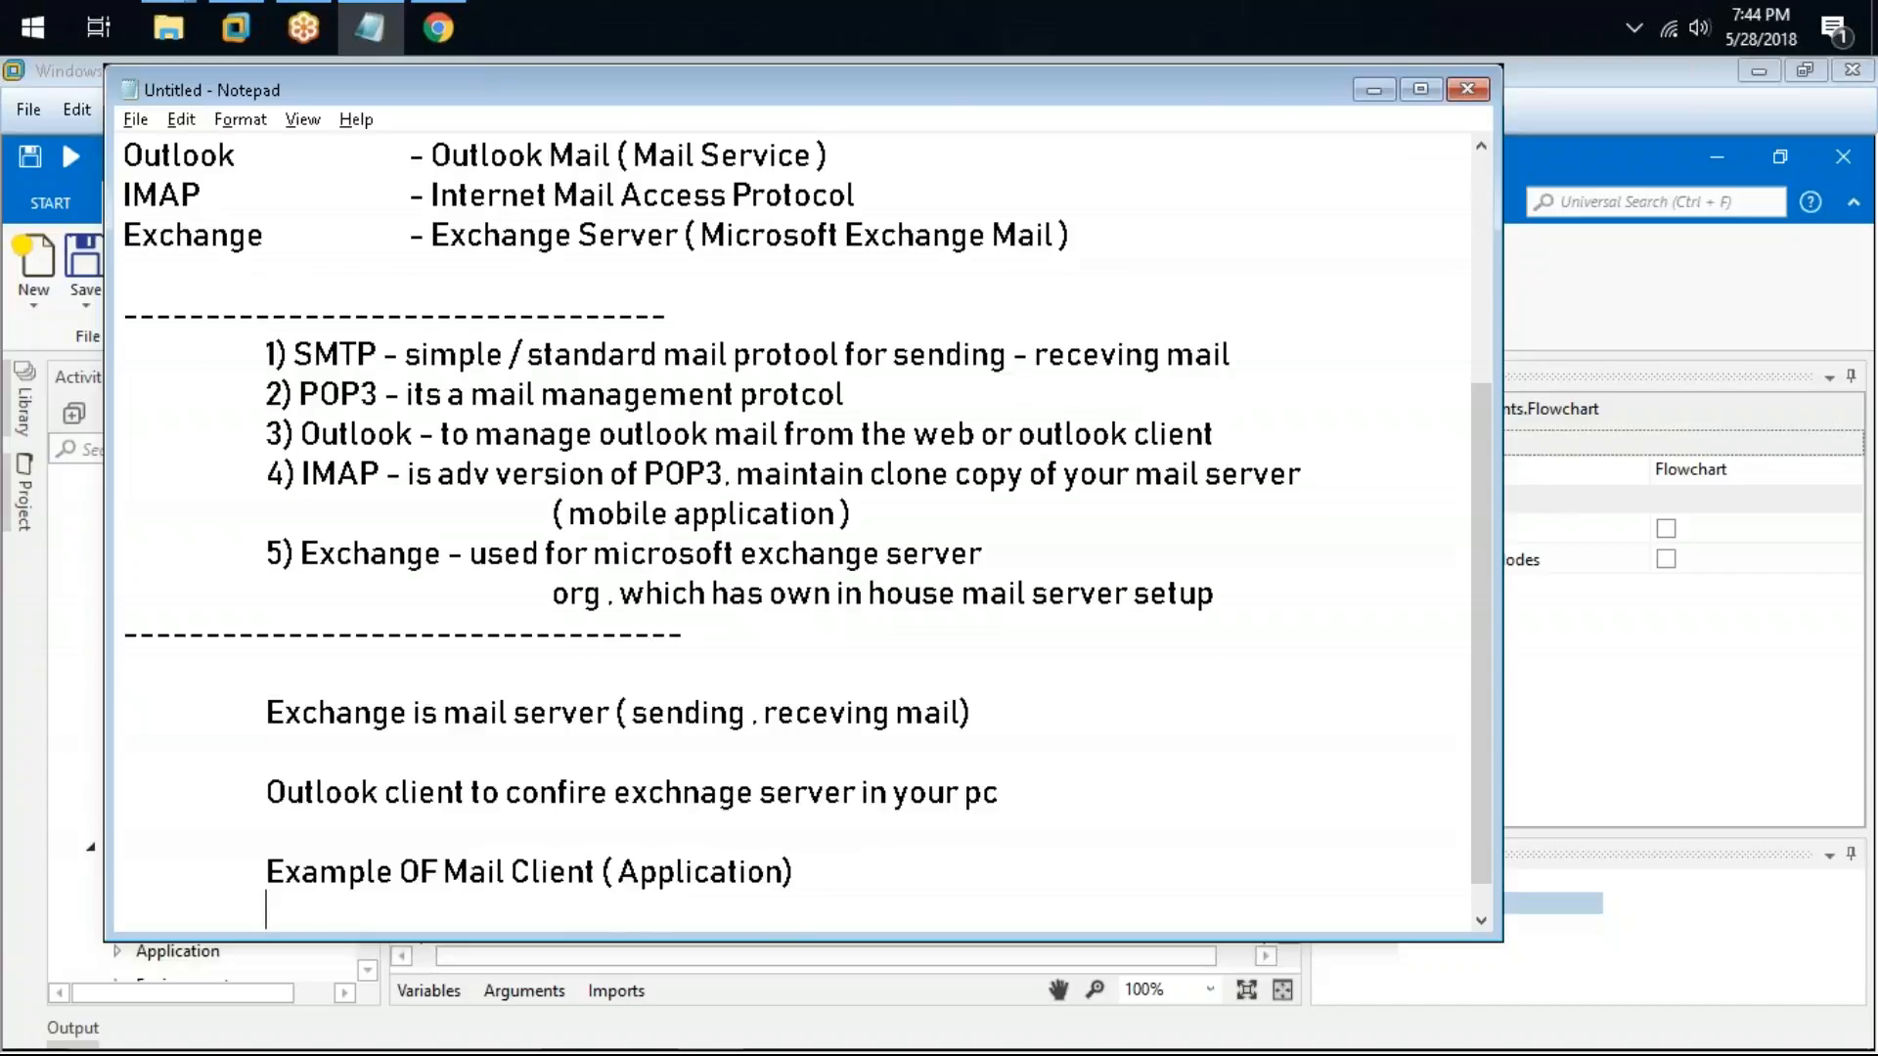
Step: List the mail client examples "Outlook . Thunderbird . Open Source For Linux" on the indented line
type("OUt")
key("BackSpace")
key("BackSpace")
type("utlook . ")
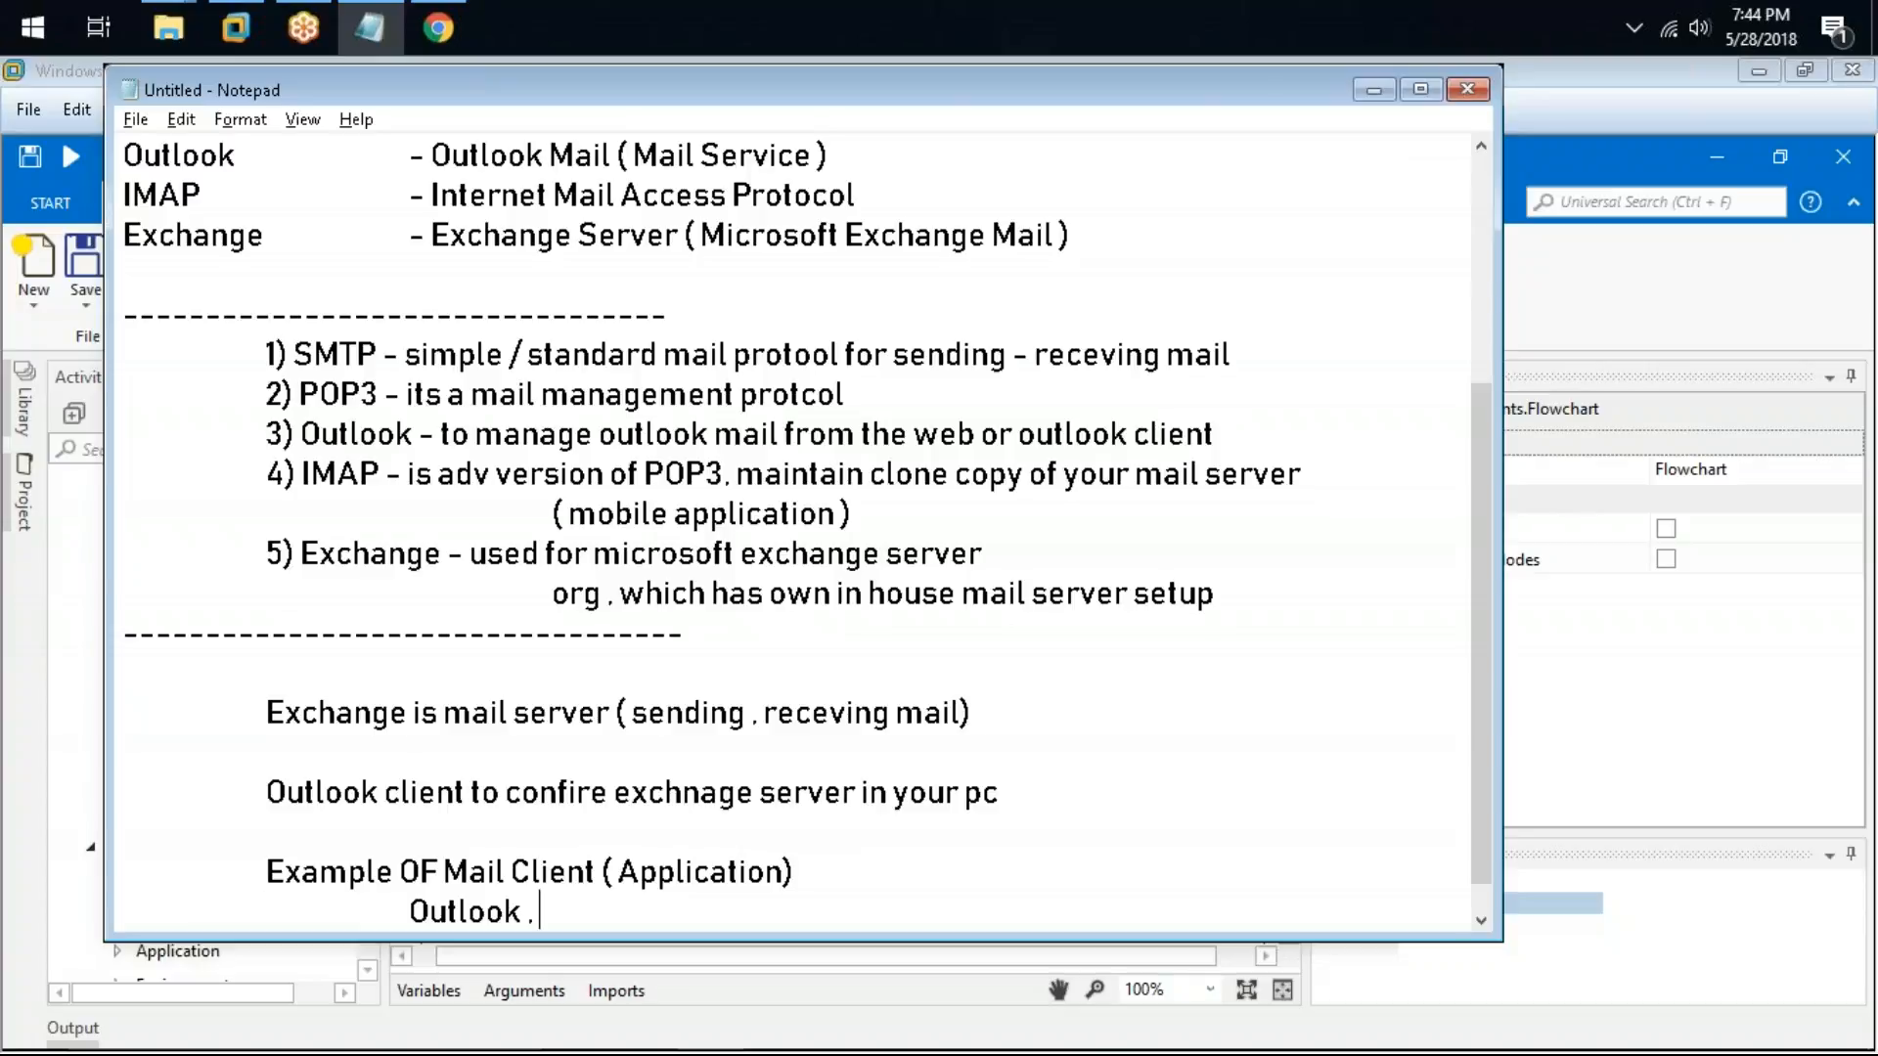
type("Thi")
key("BackSpace")
type("underbird . ")
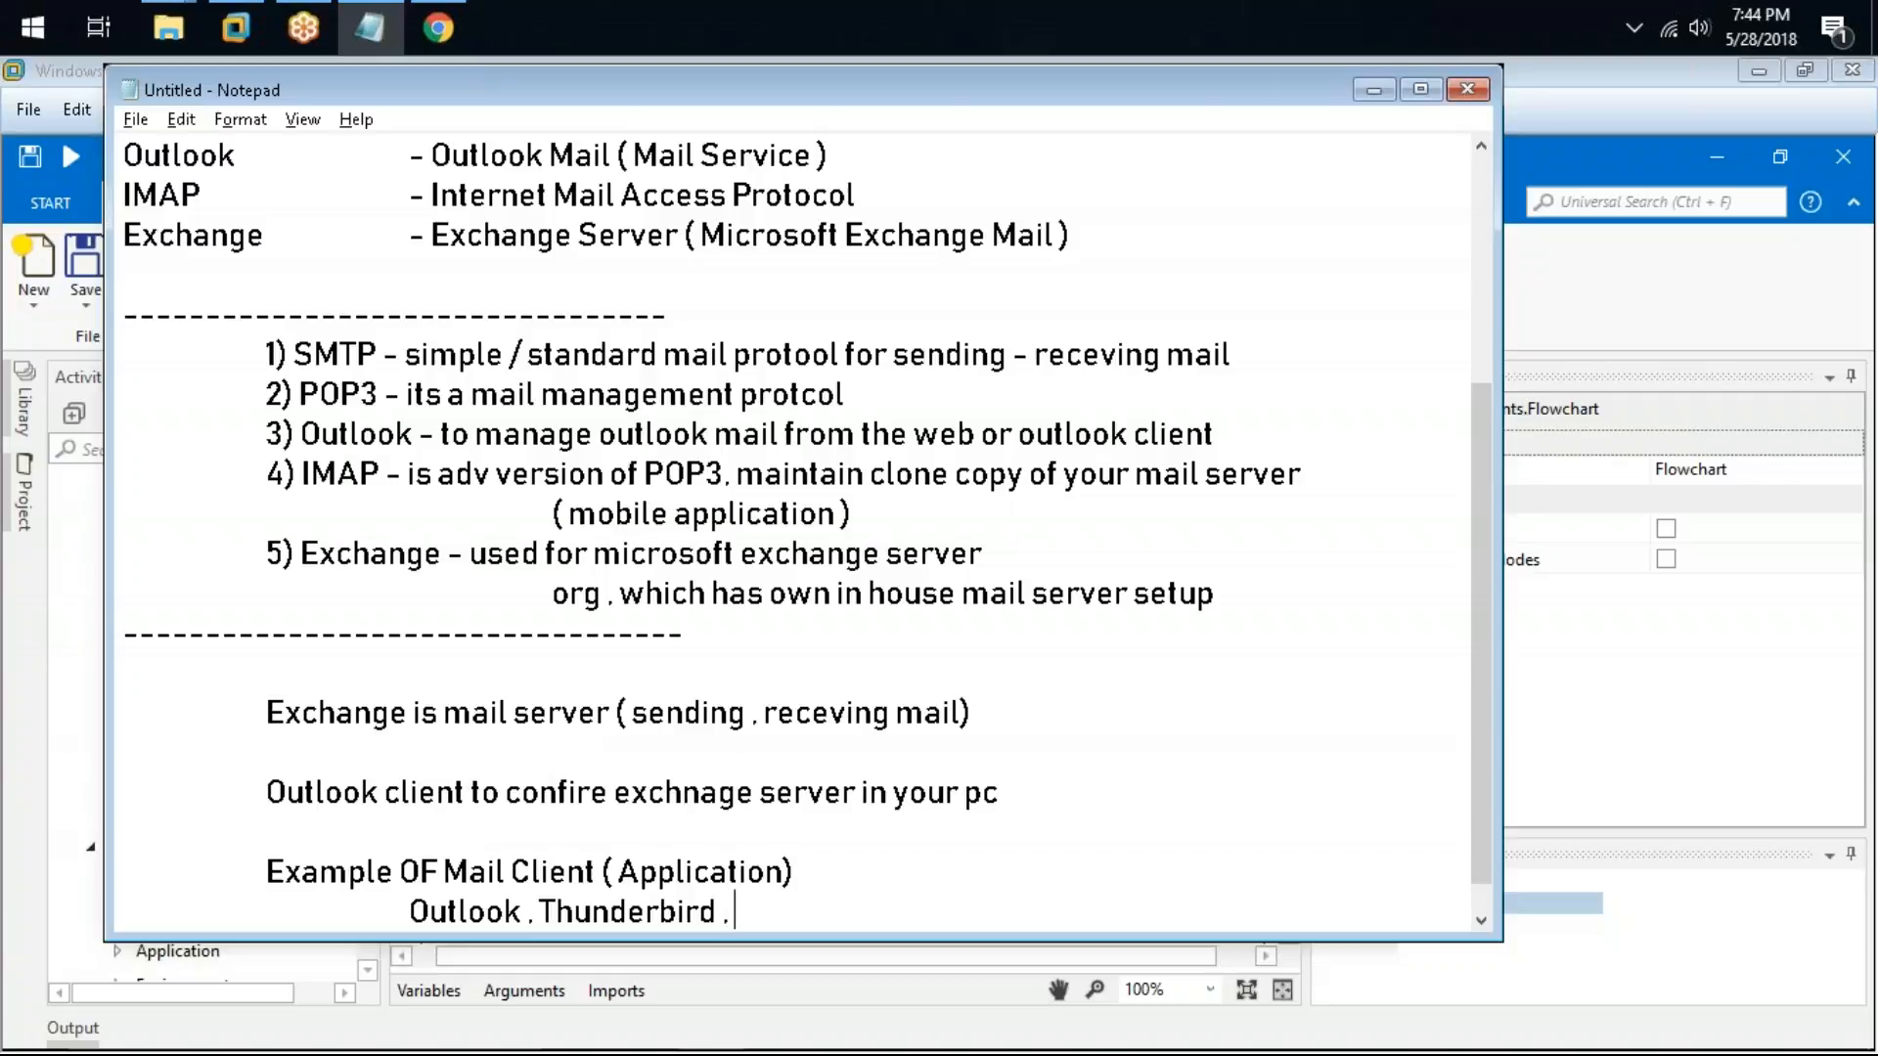
type("Ope")
key("BackSpace")
type("pen Source Li")
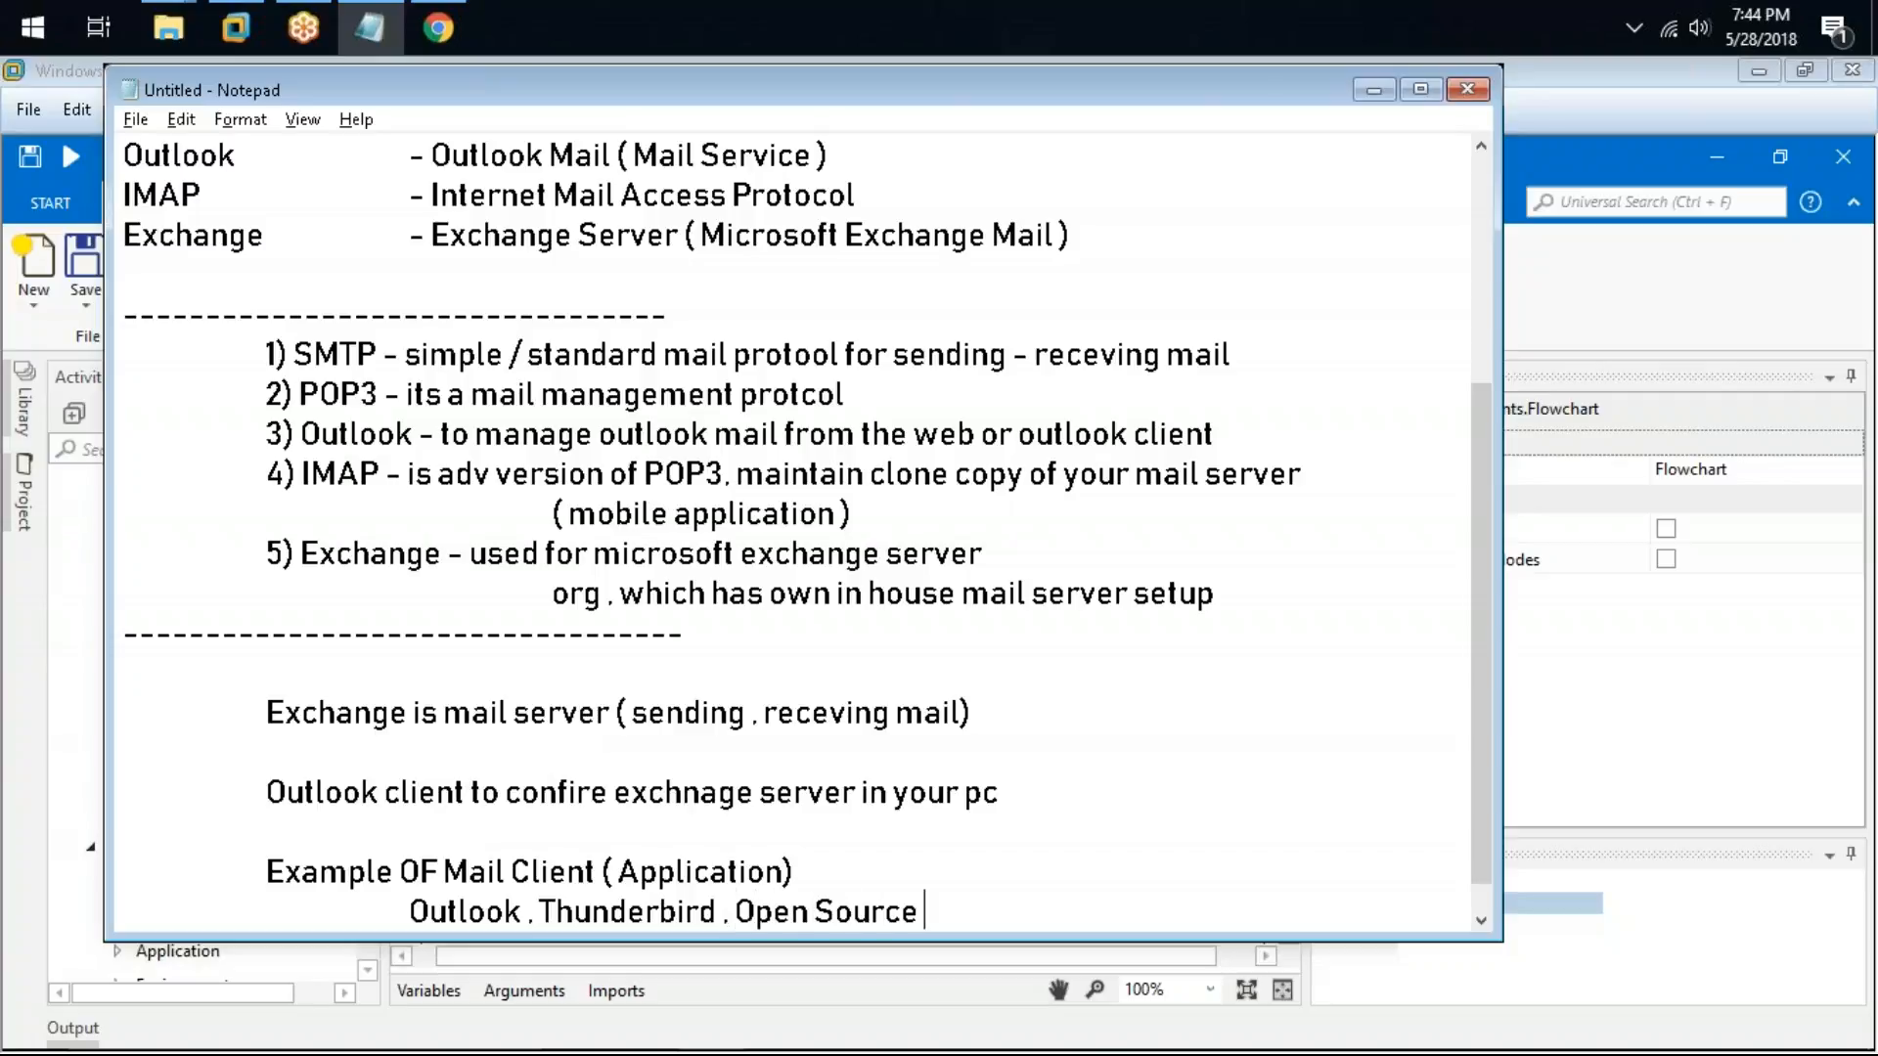
key("BackSpace")
key("BackSpace")
type("For Linux")
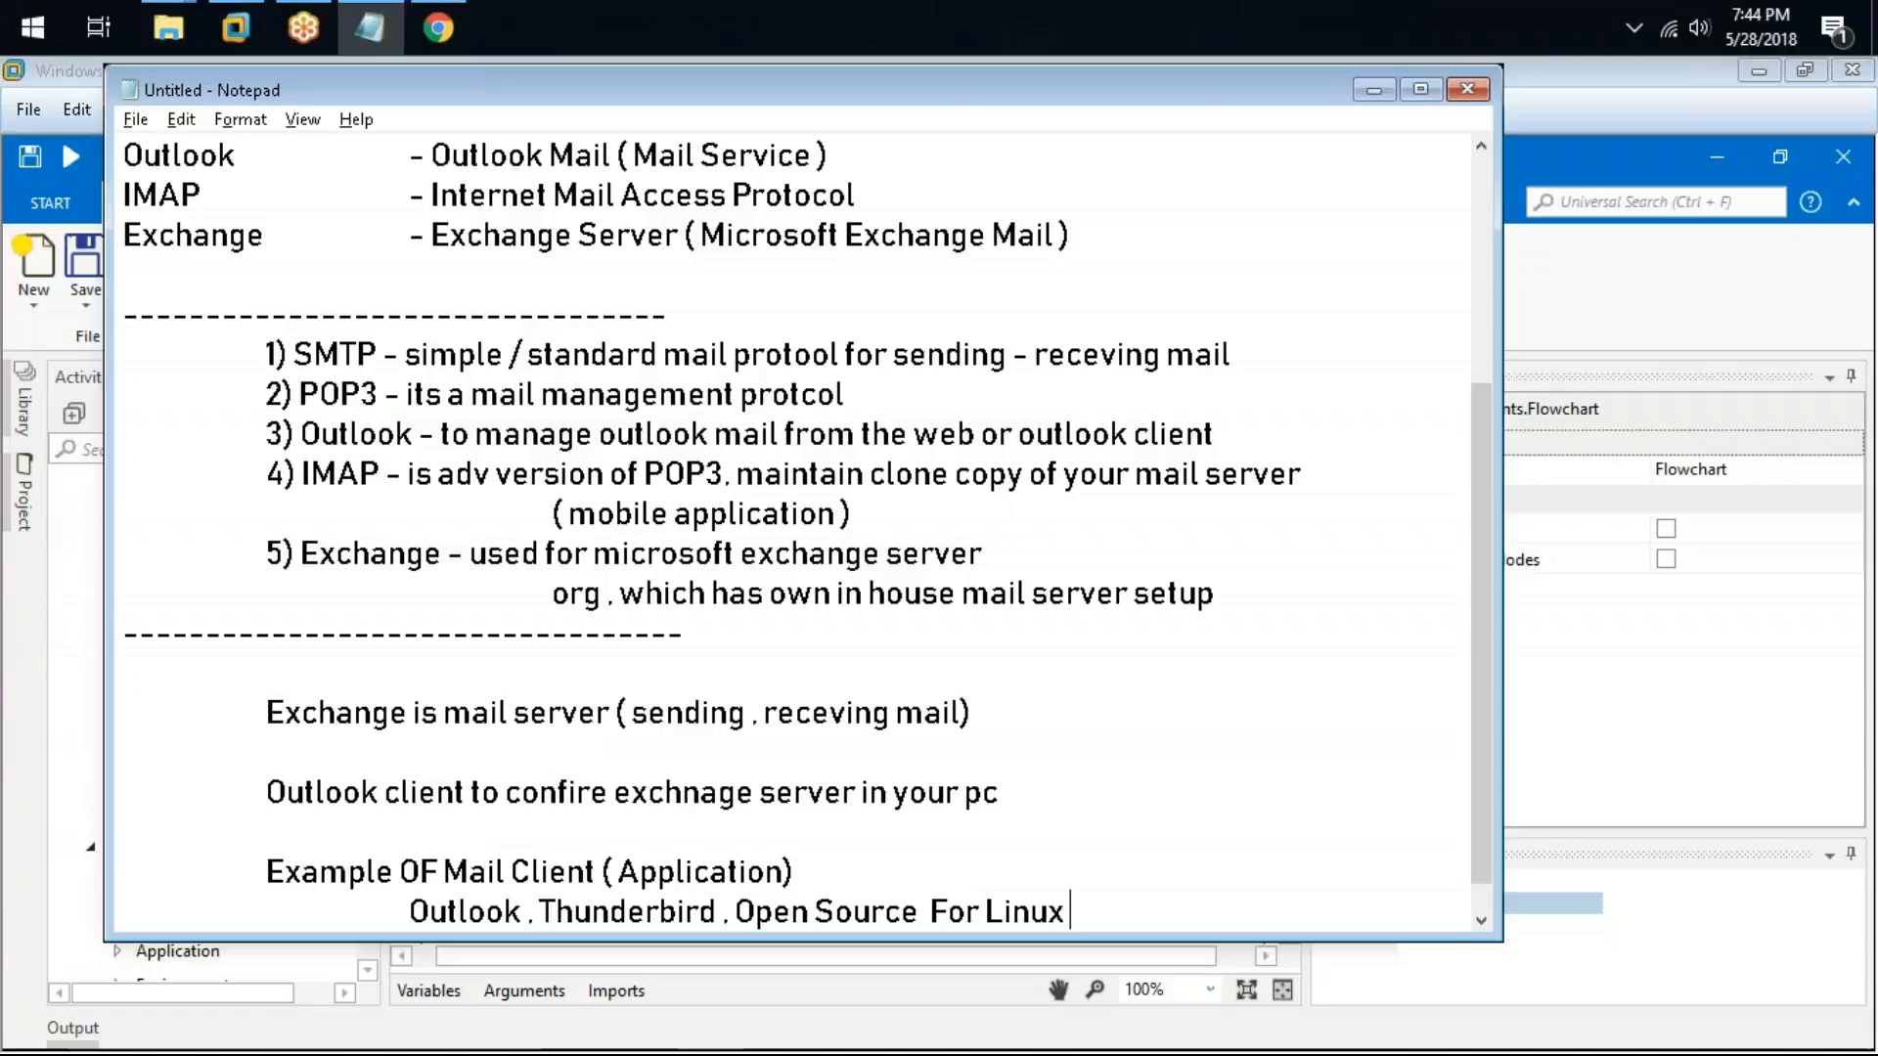
Step: Highlight the Outlook and Exchange notes and the Outlook client phrase while reviewing
left_click_drag(296, 433, 1001, 433)
left_click_drag(299, 553, 1015, 562)
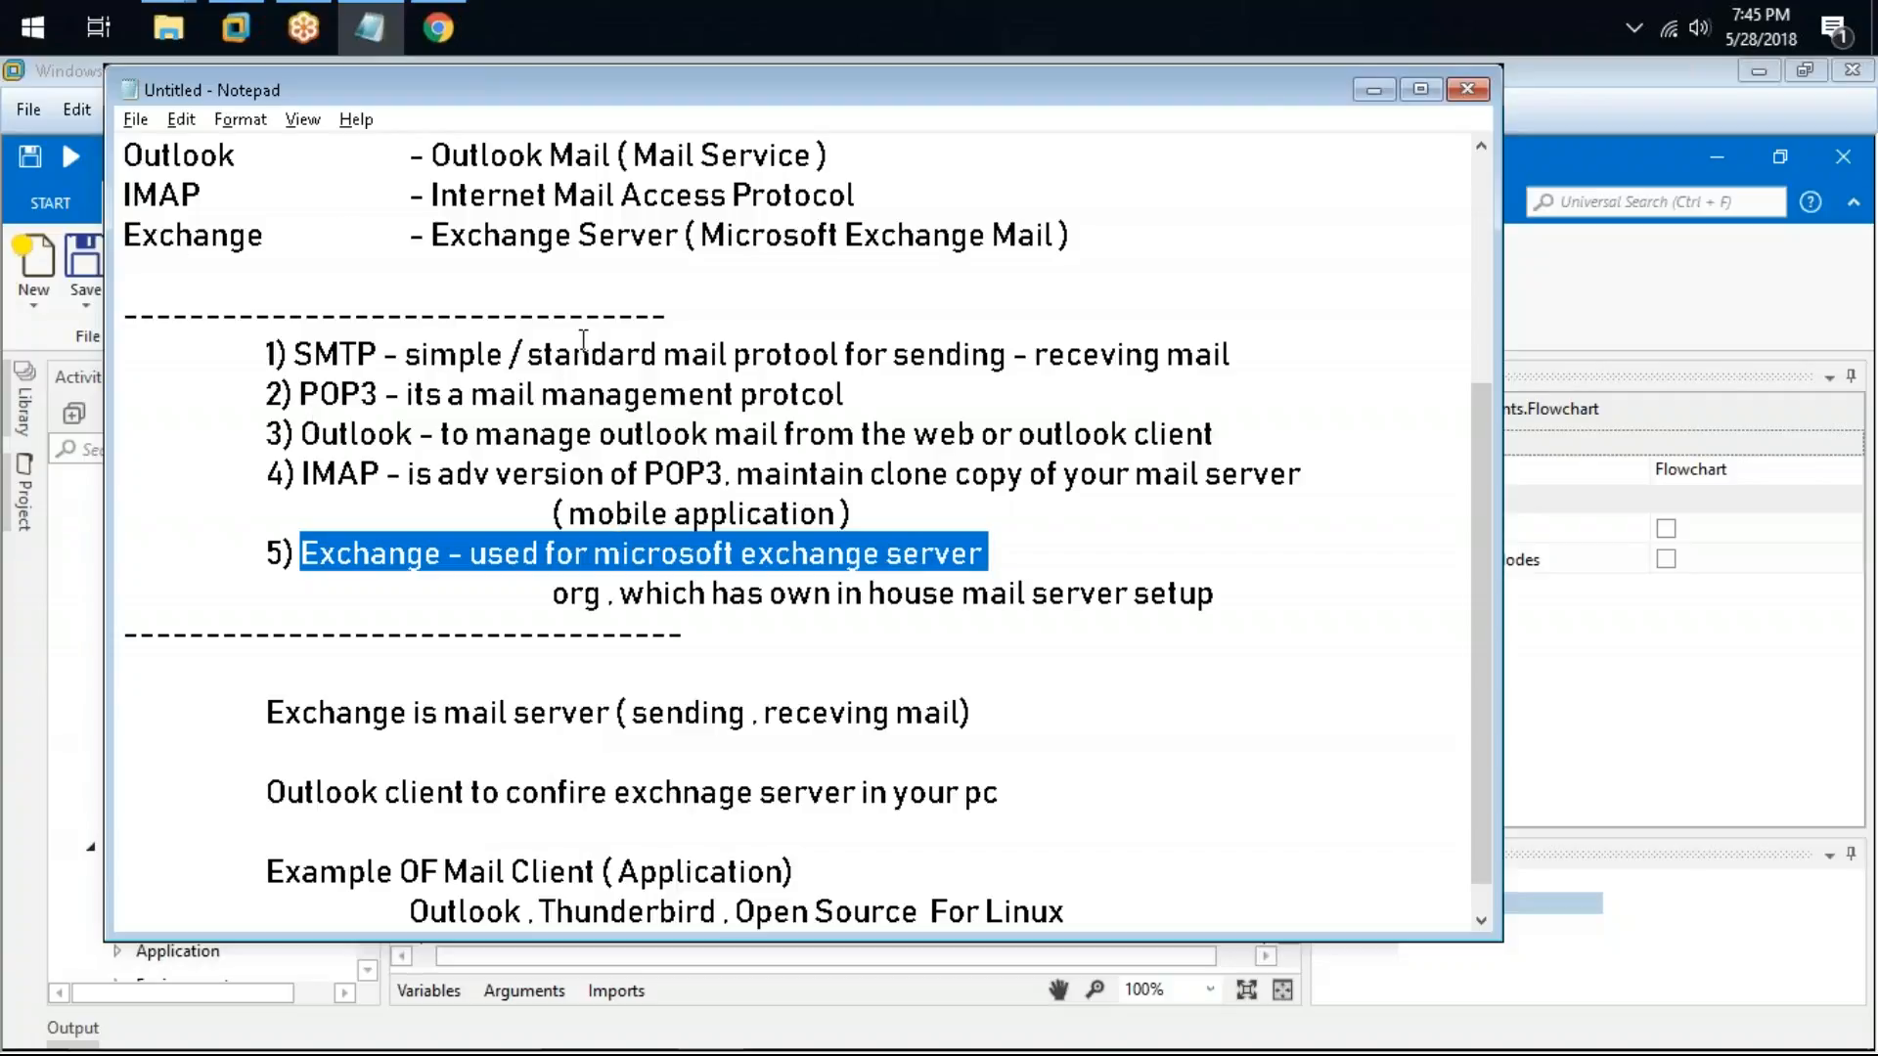
left_click_drag(295, 556, 1015, 546)
left_click_drag(266, 794, 471, 778)
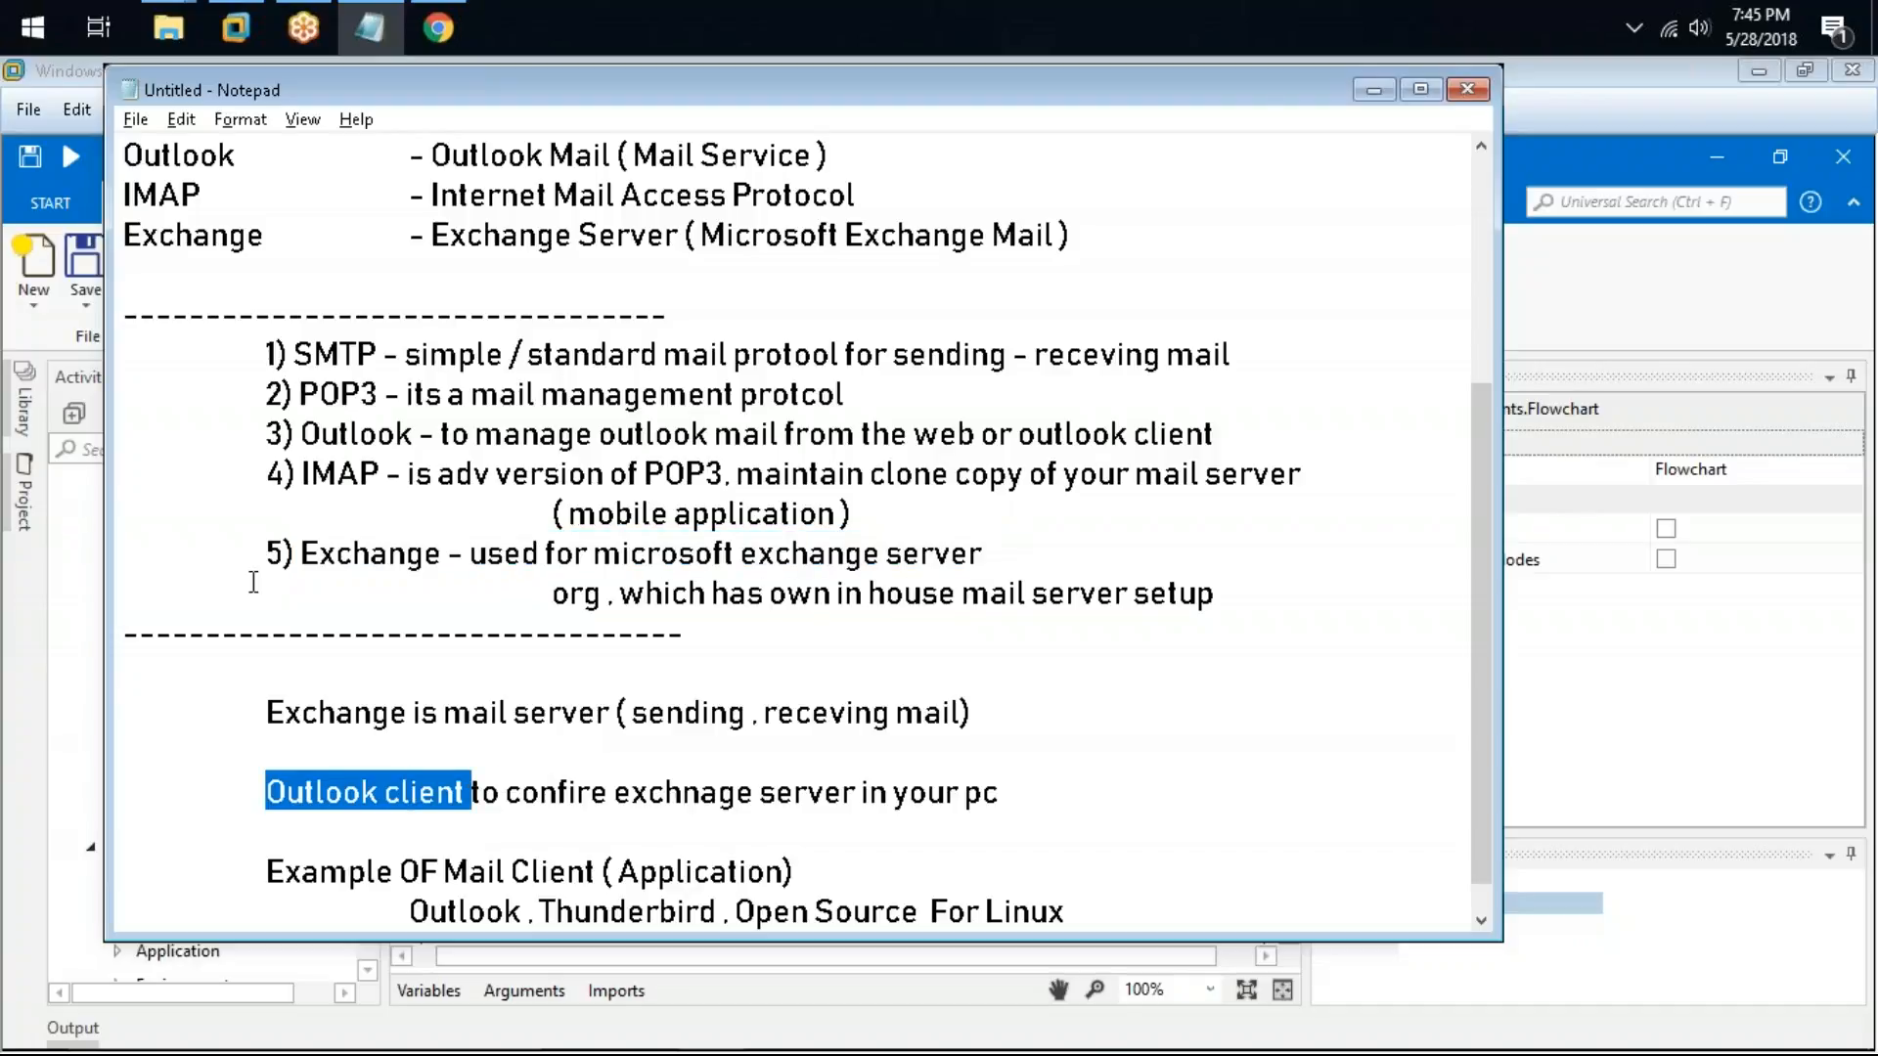
left_click_drag(299, 554, 449, 545)
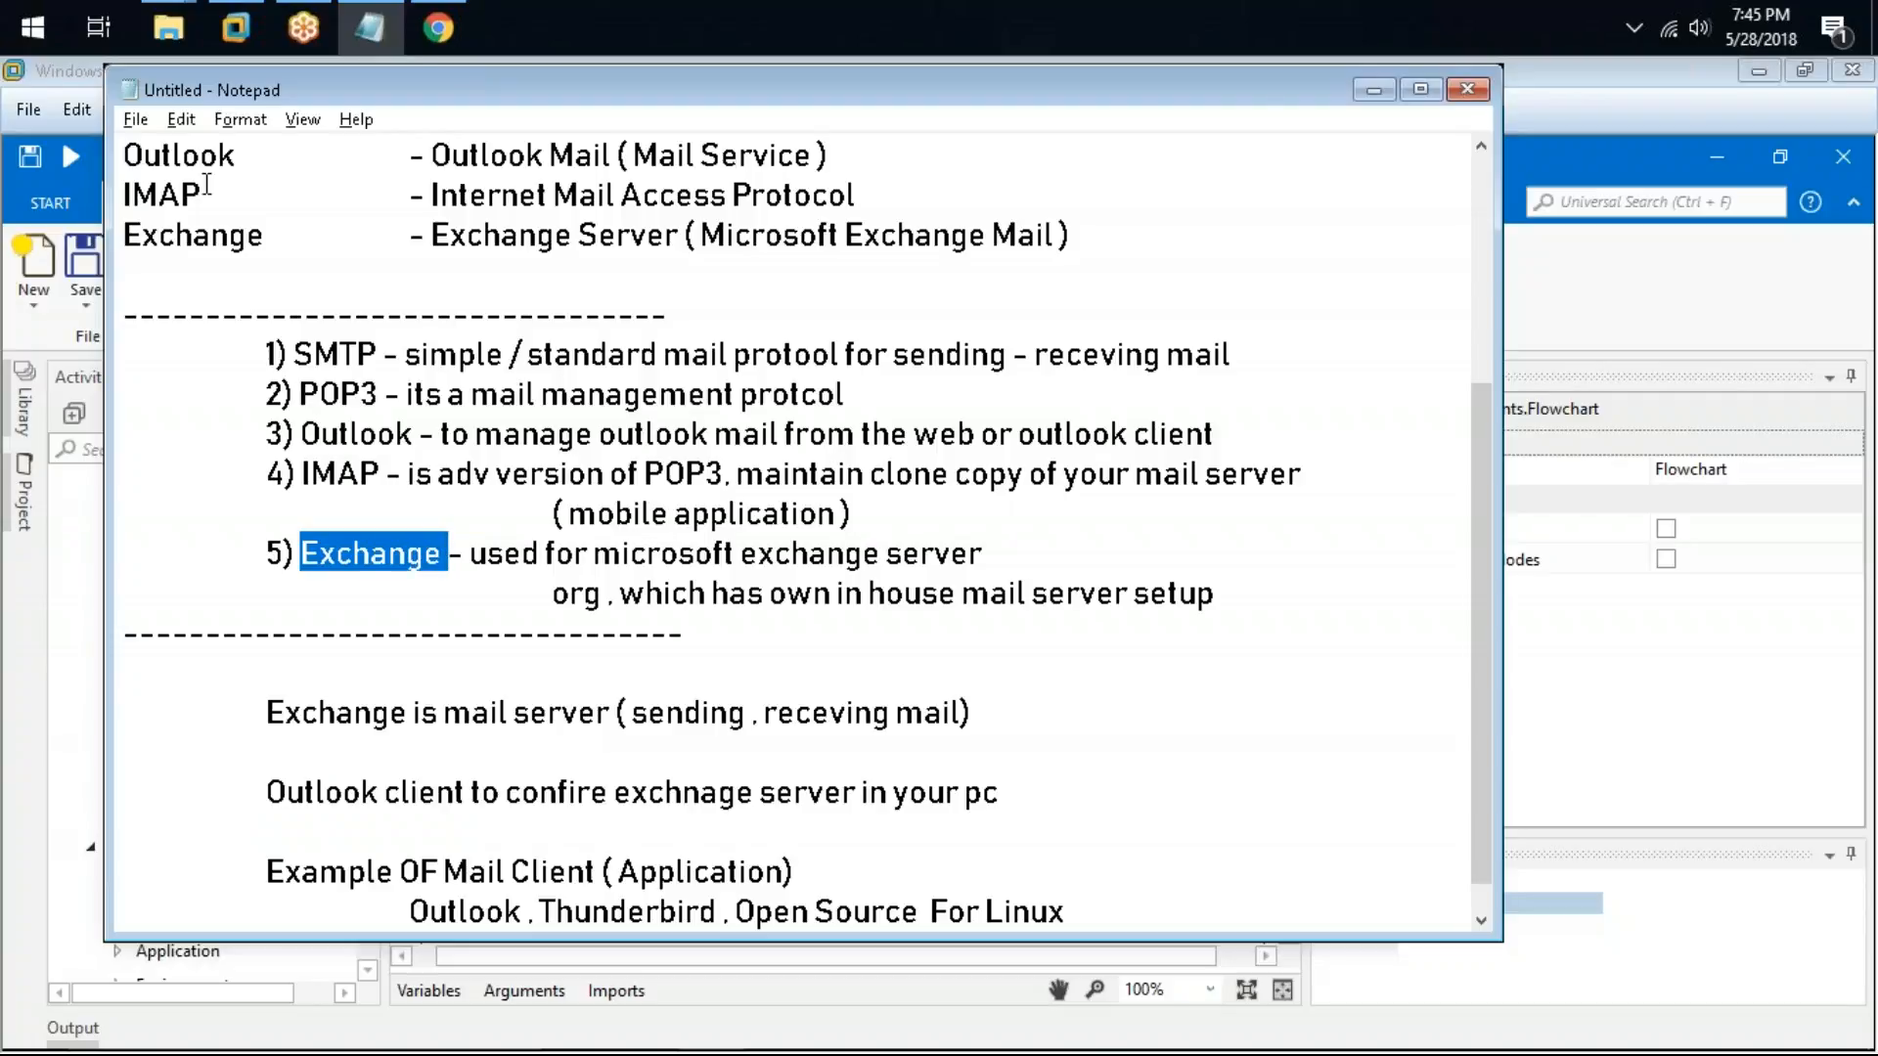
Step: Search Google in a new browser tab for "pop3 vs imap outlook" and scroll through the results
left_click(437, 27)
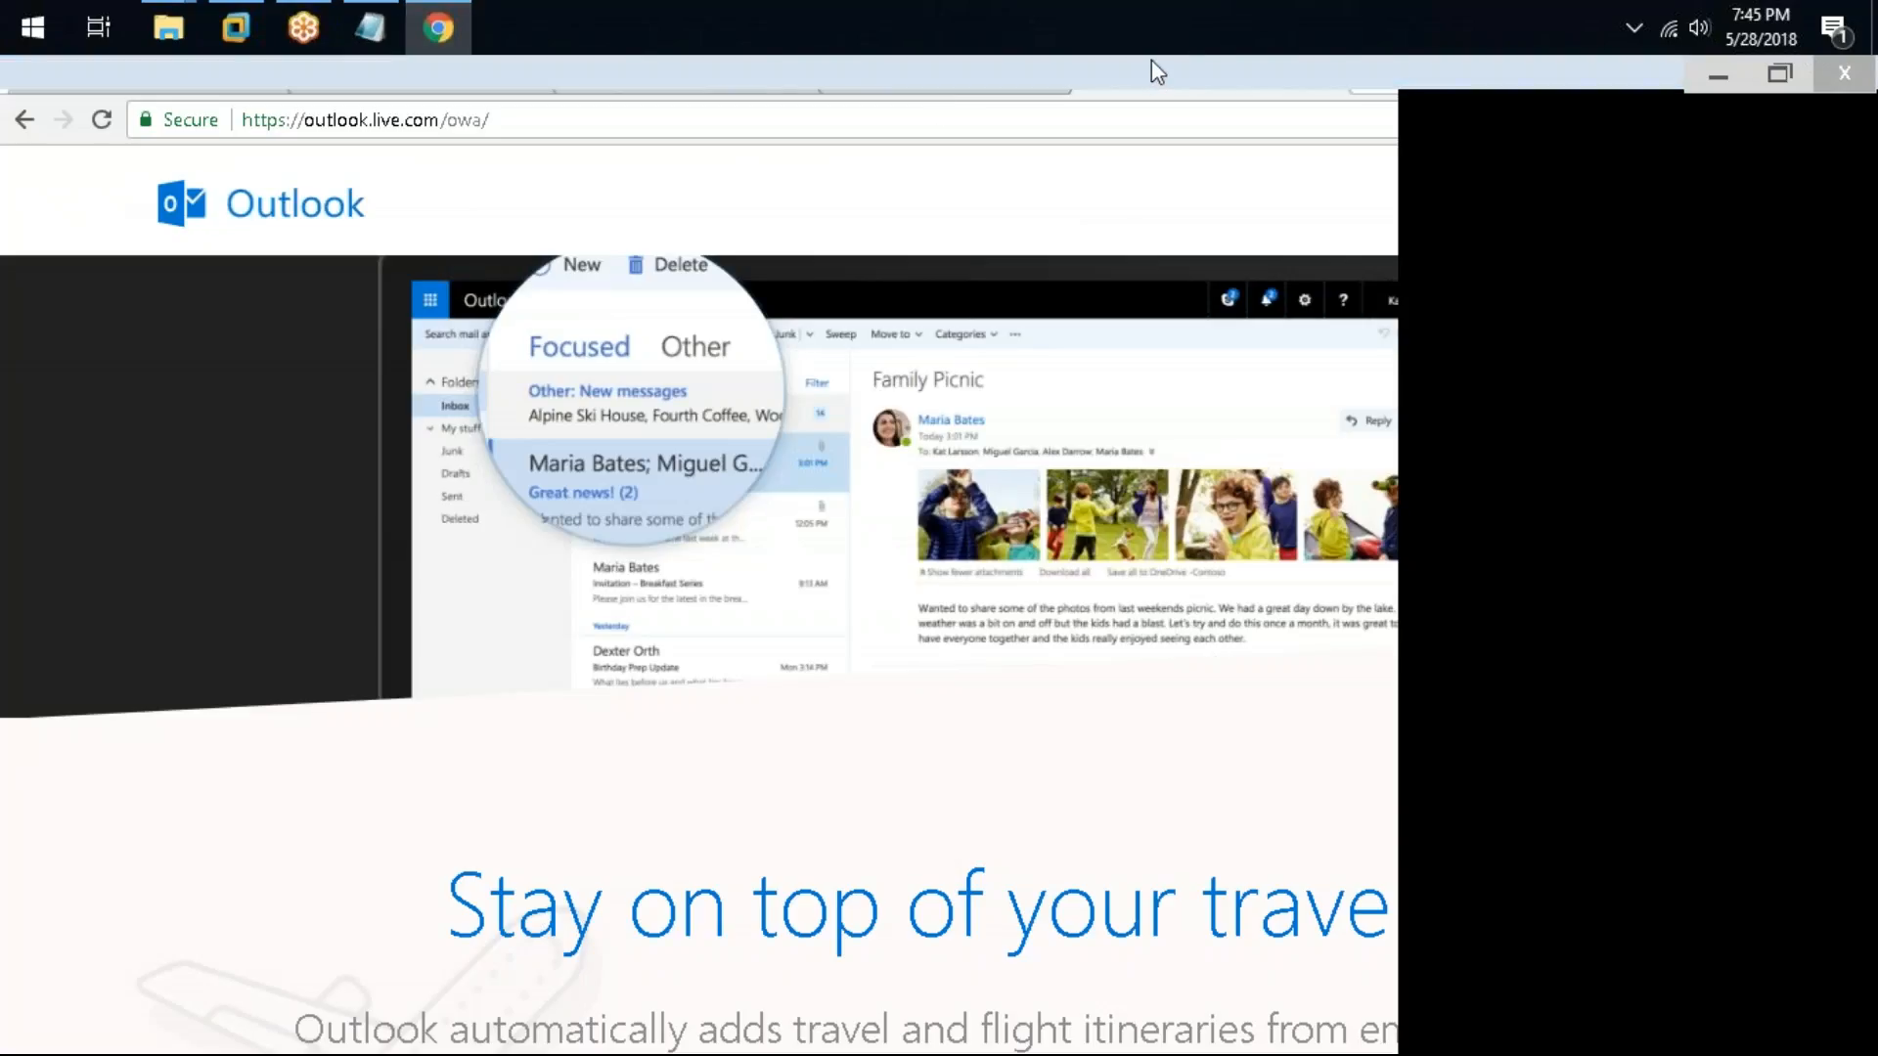
left_click(1369, 73)
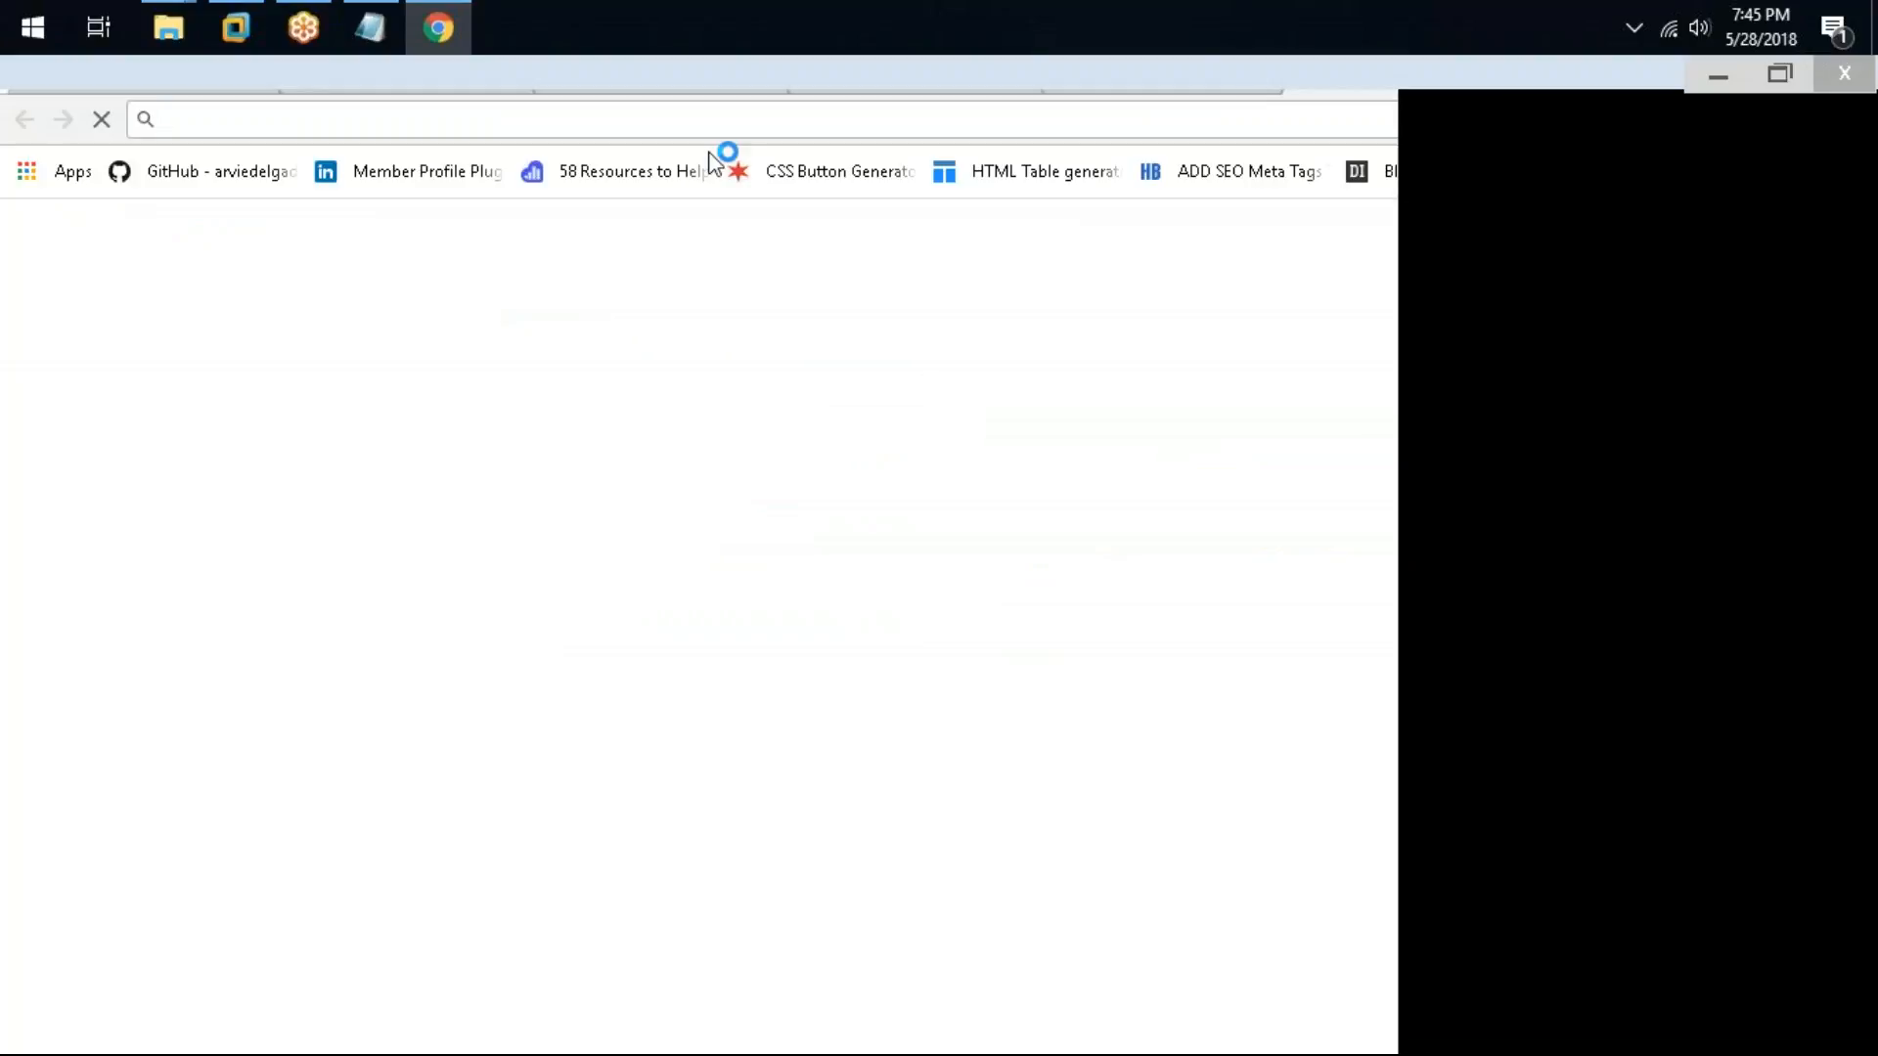
type("pop3")
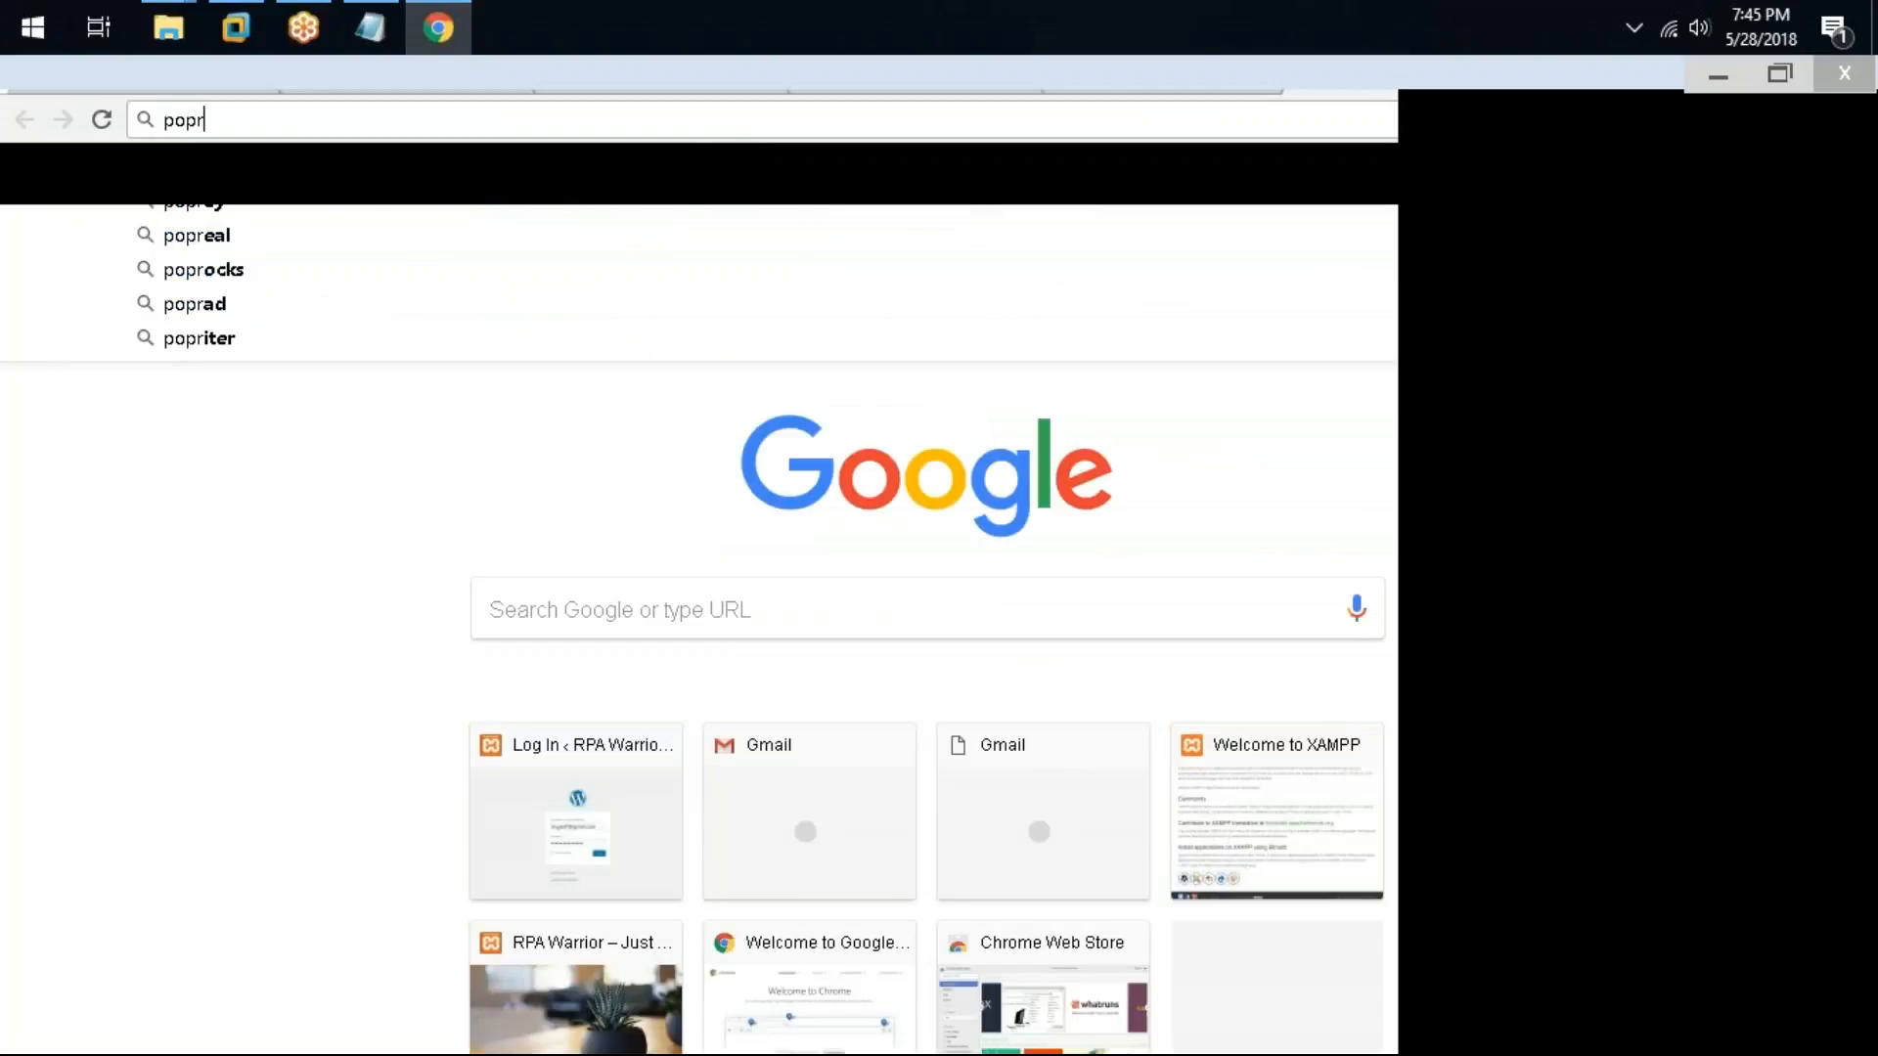
type(" vs imap")
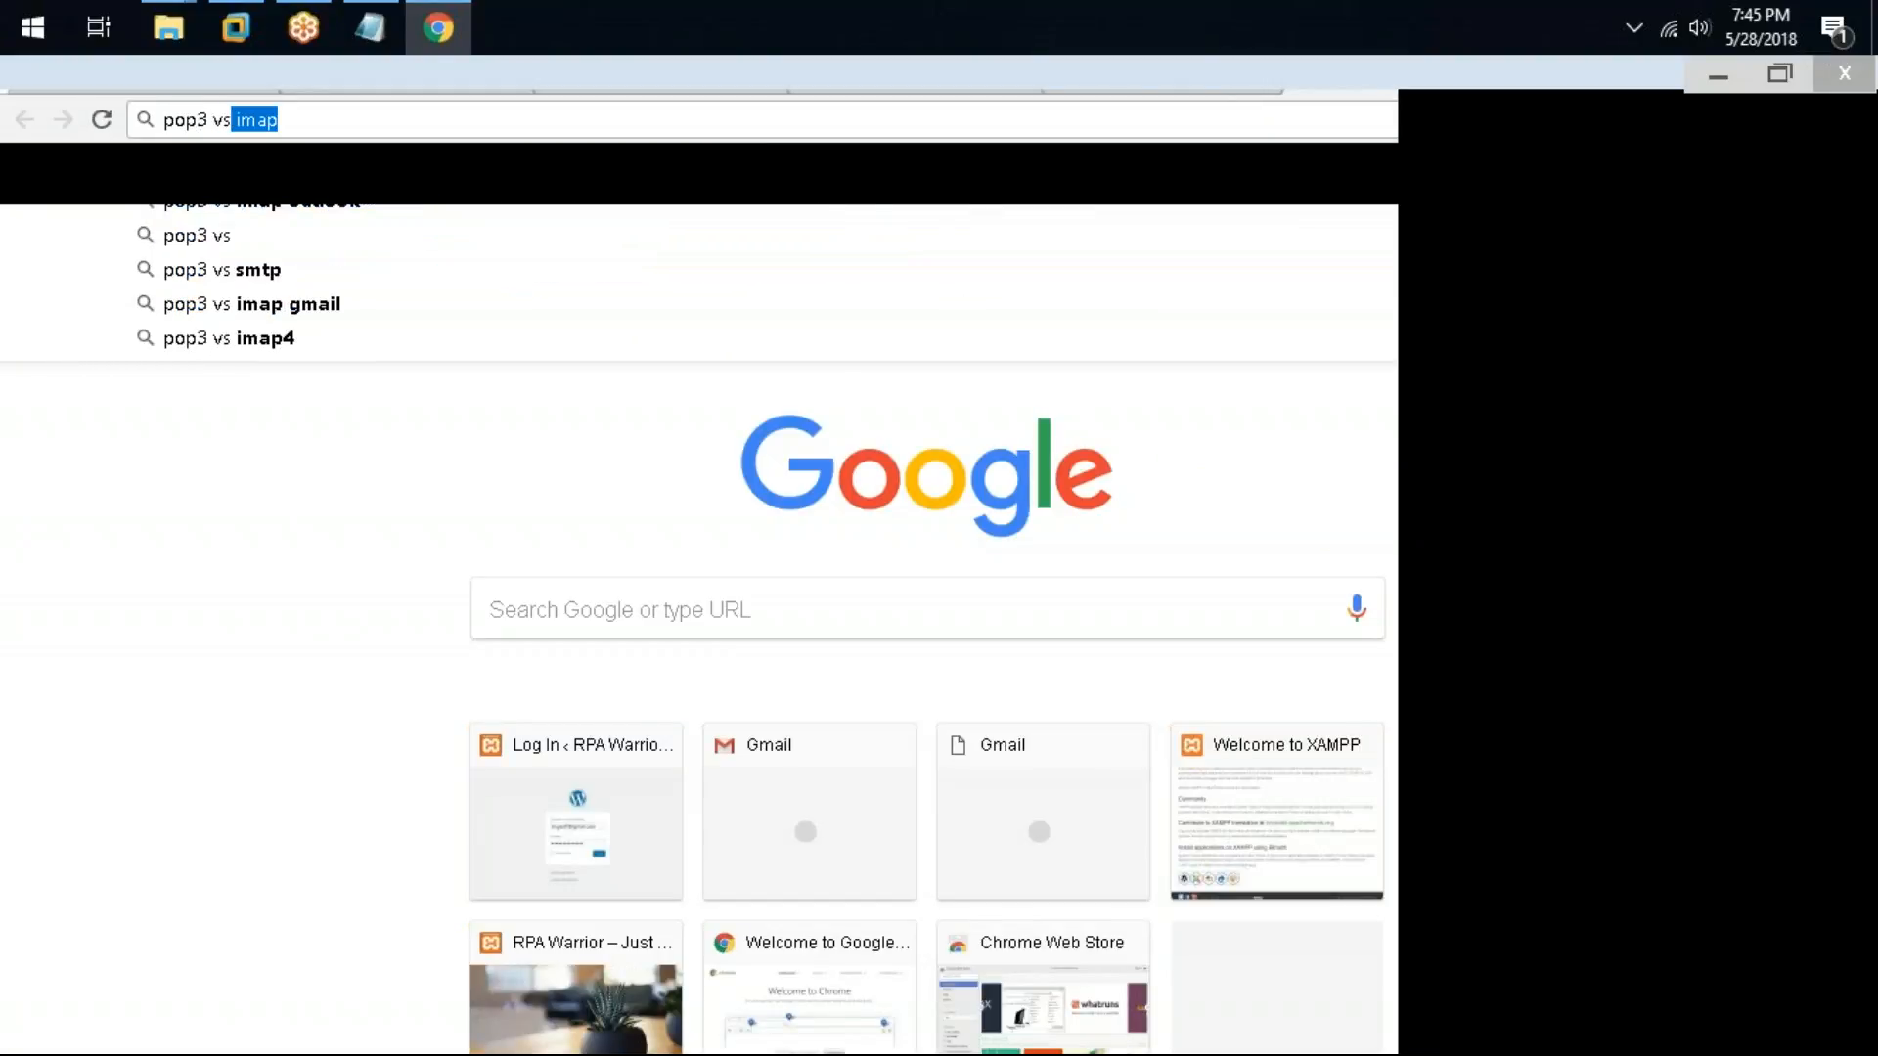
type(" vd ou")
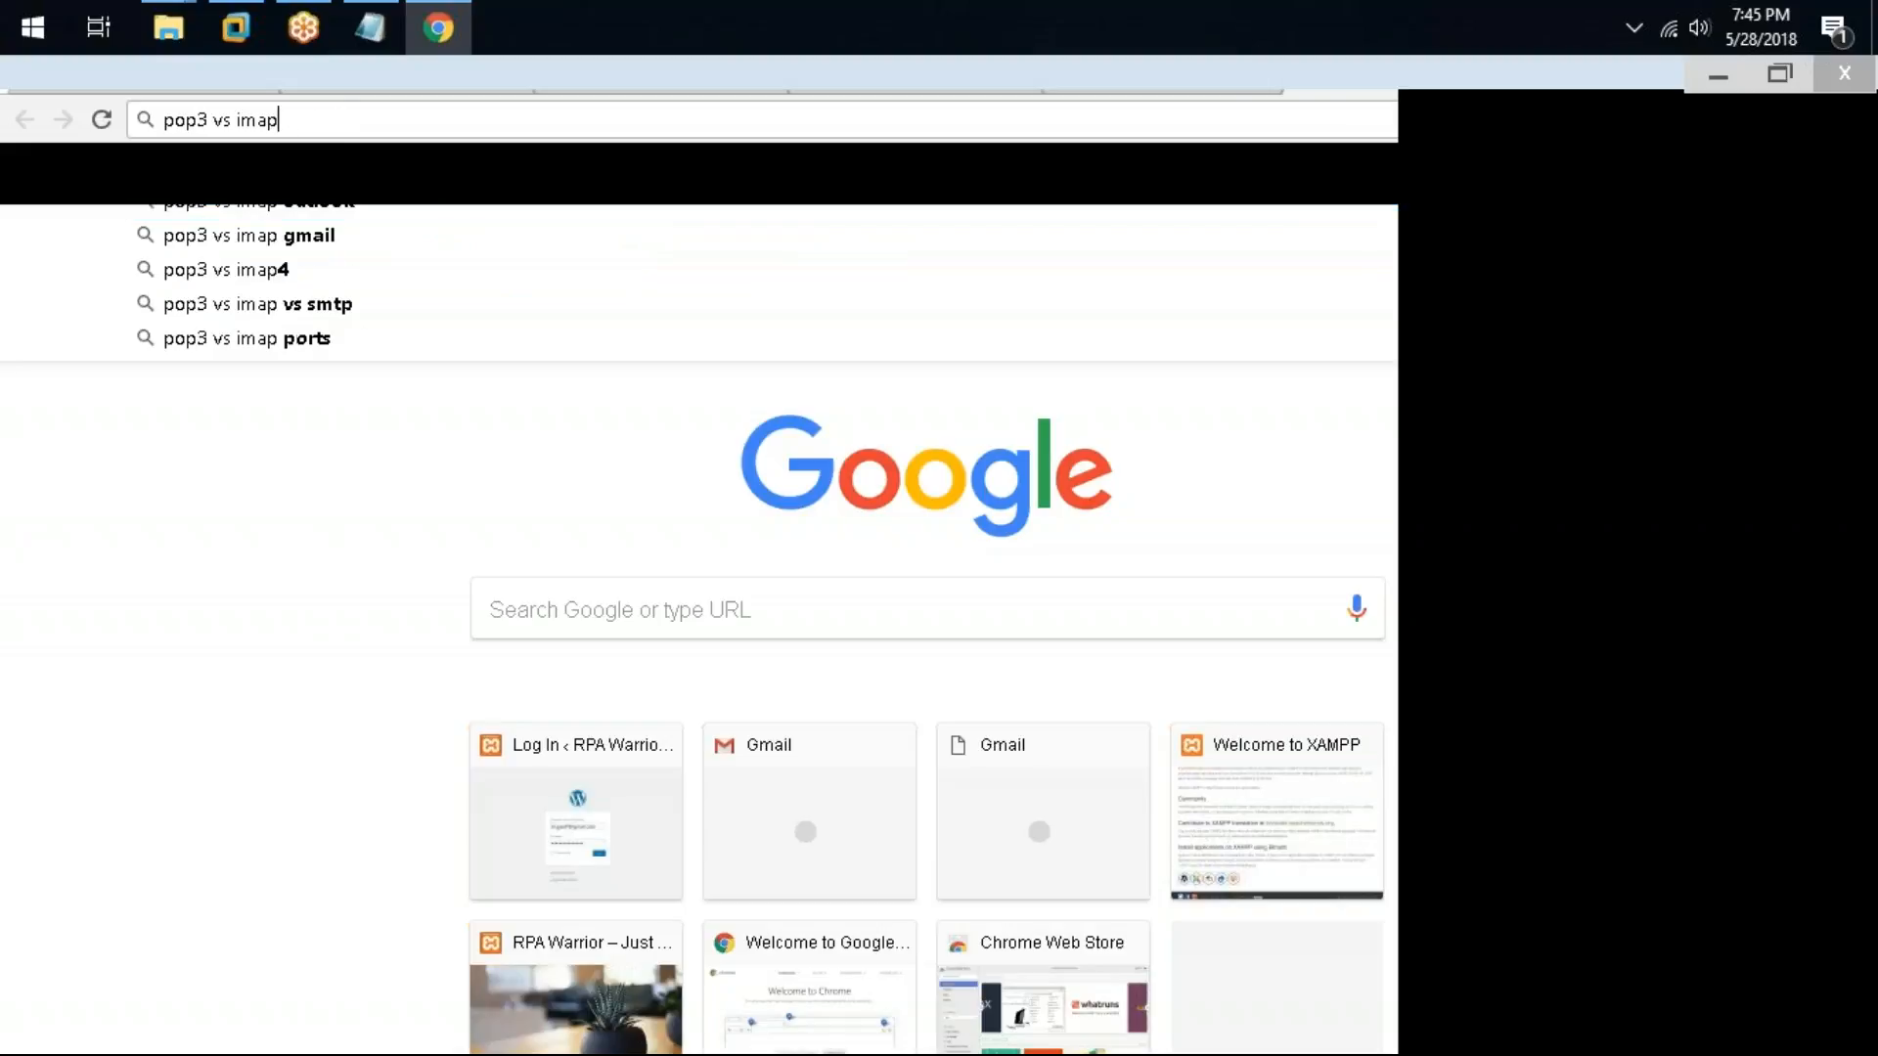
key("BackSpace")
key("BackSpace")
key("BackSpace")
key("BackSpace")
type("s ou")
key("Down")
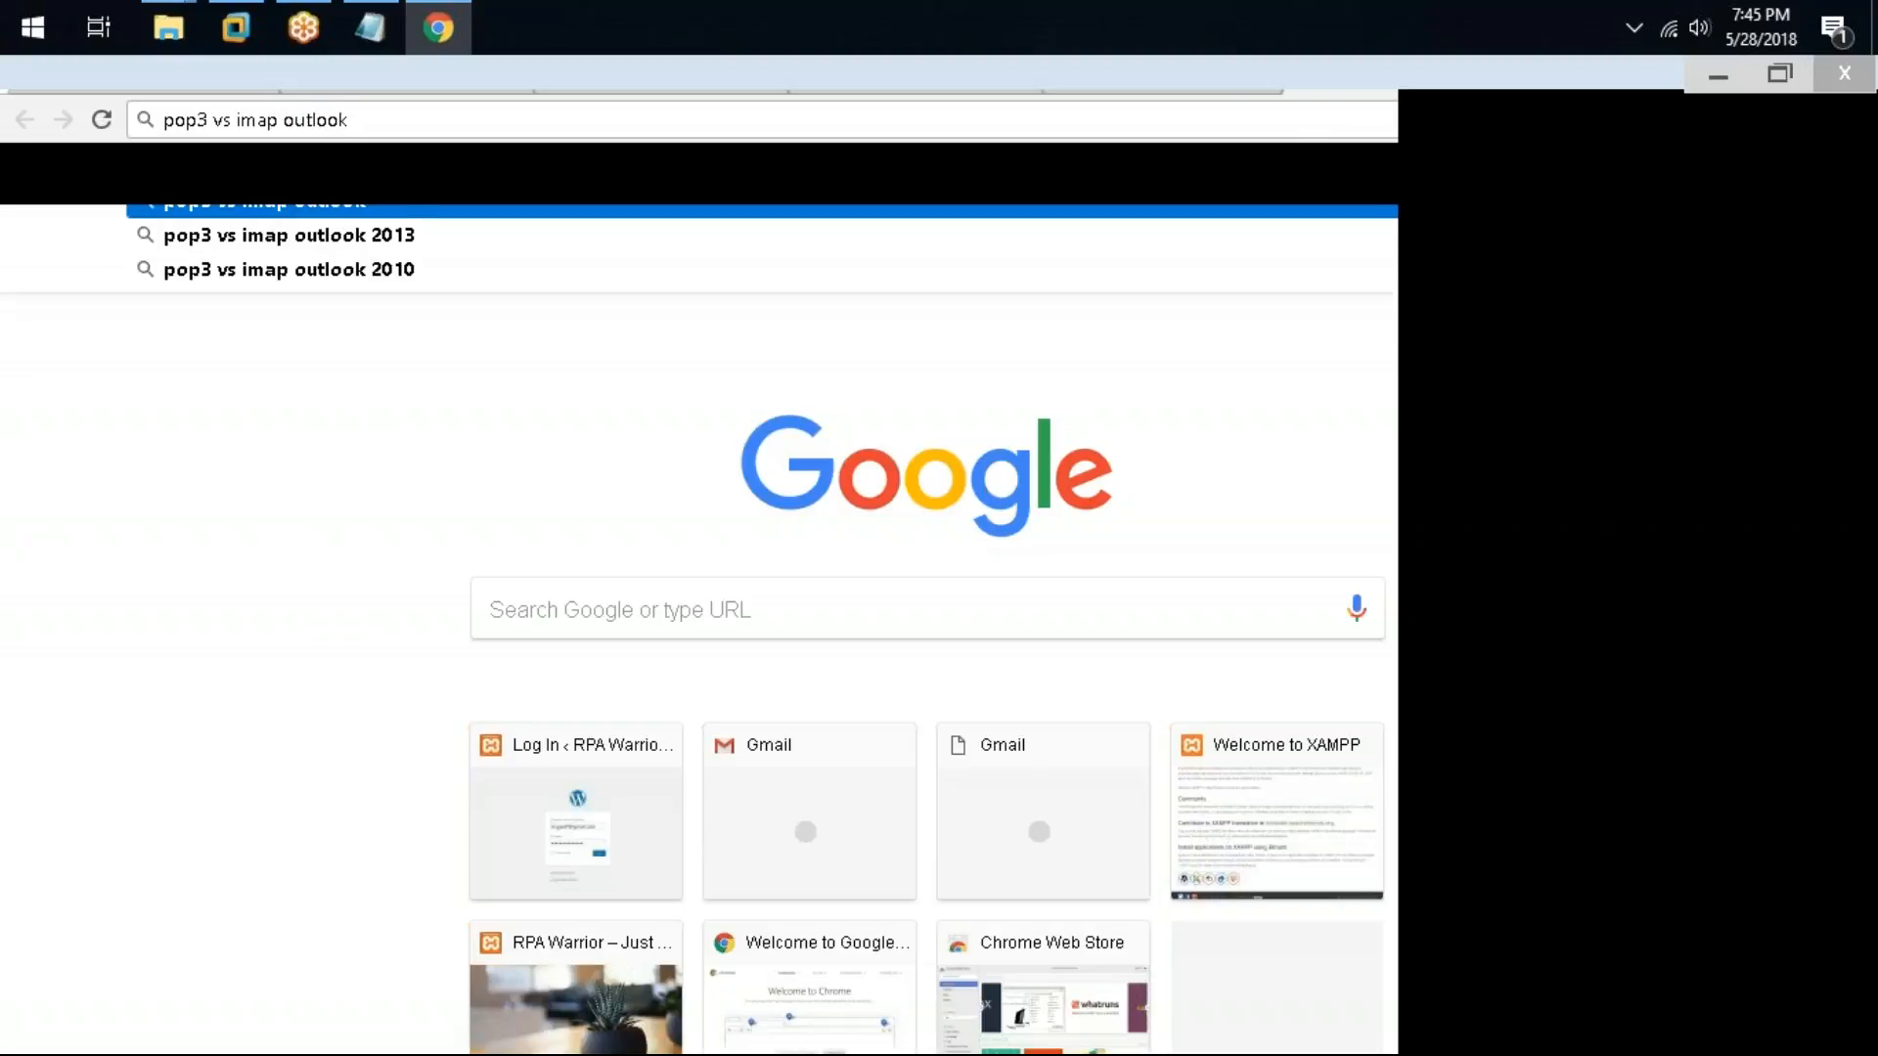
key("Up")
key("Down")
key("Return")
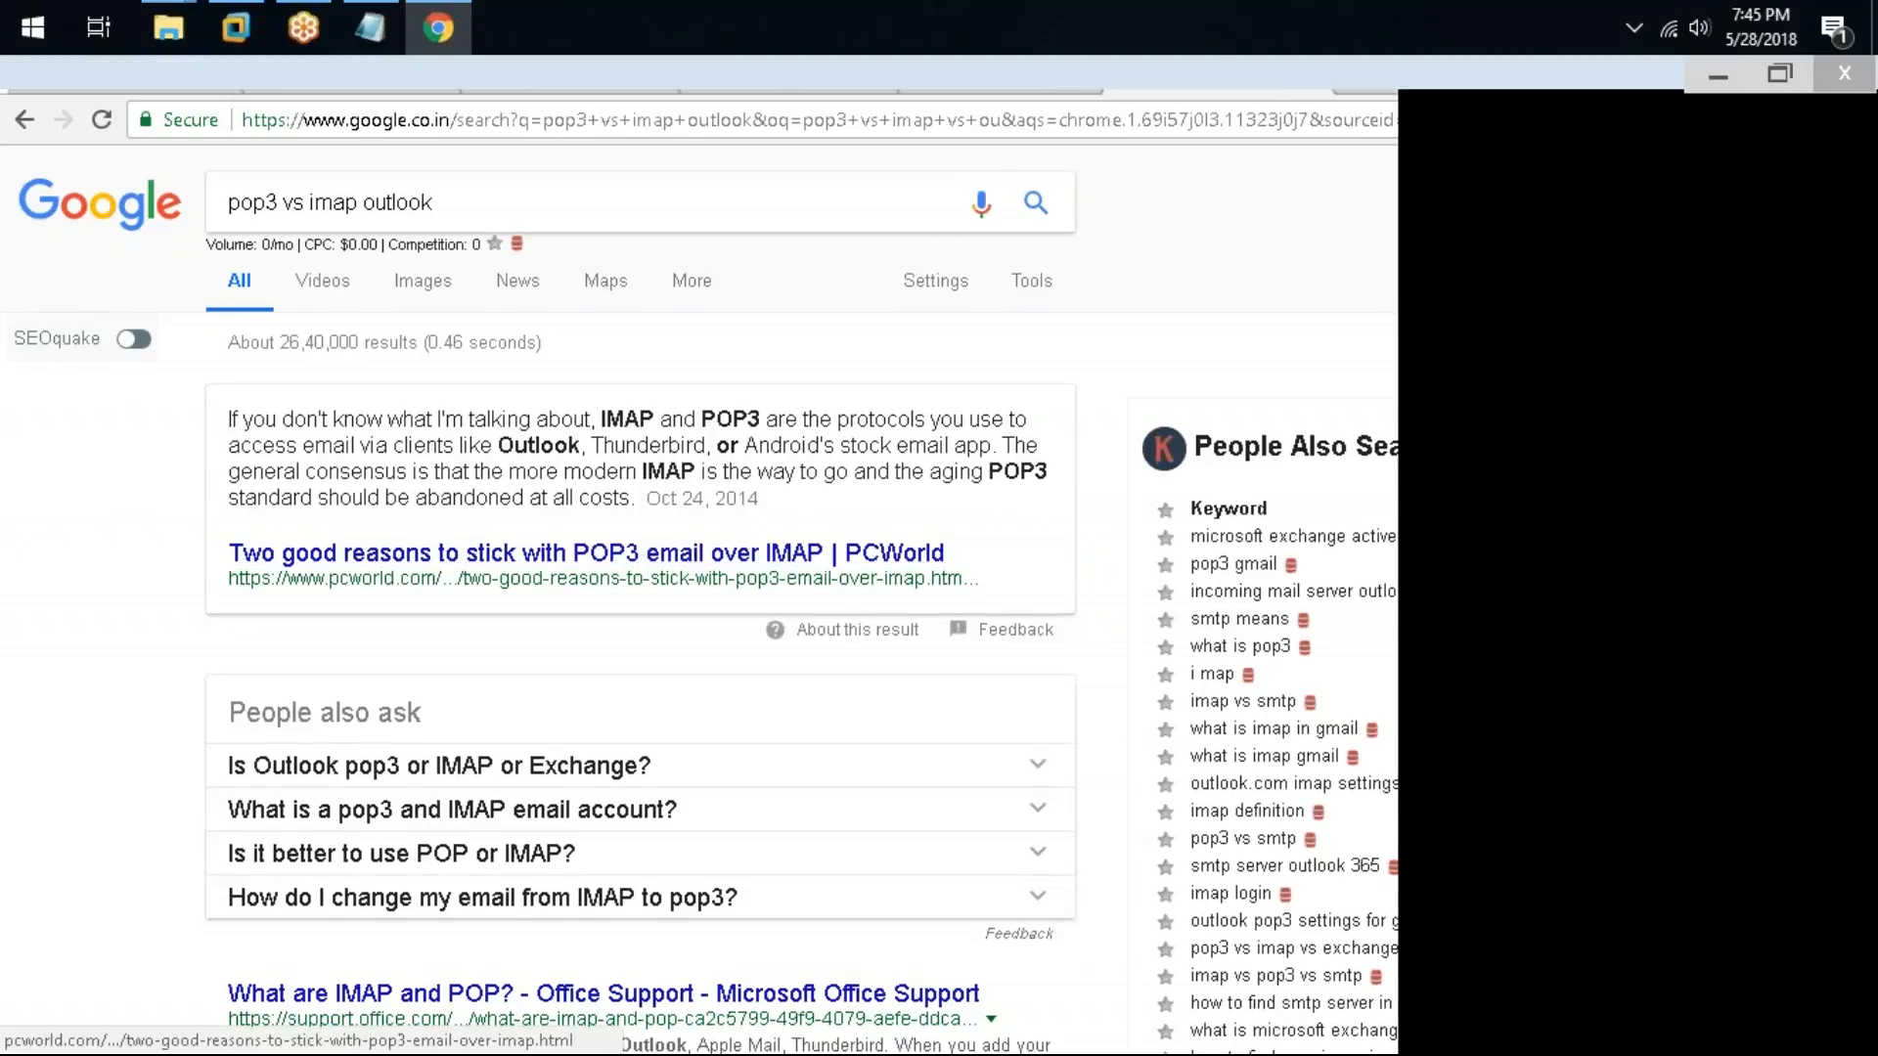
scroll(638, 560, "down", 4)
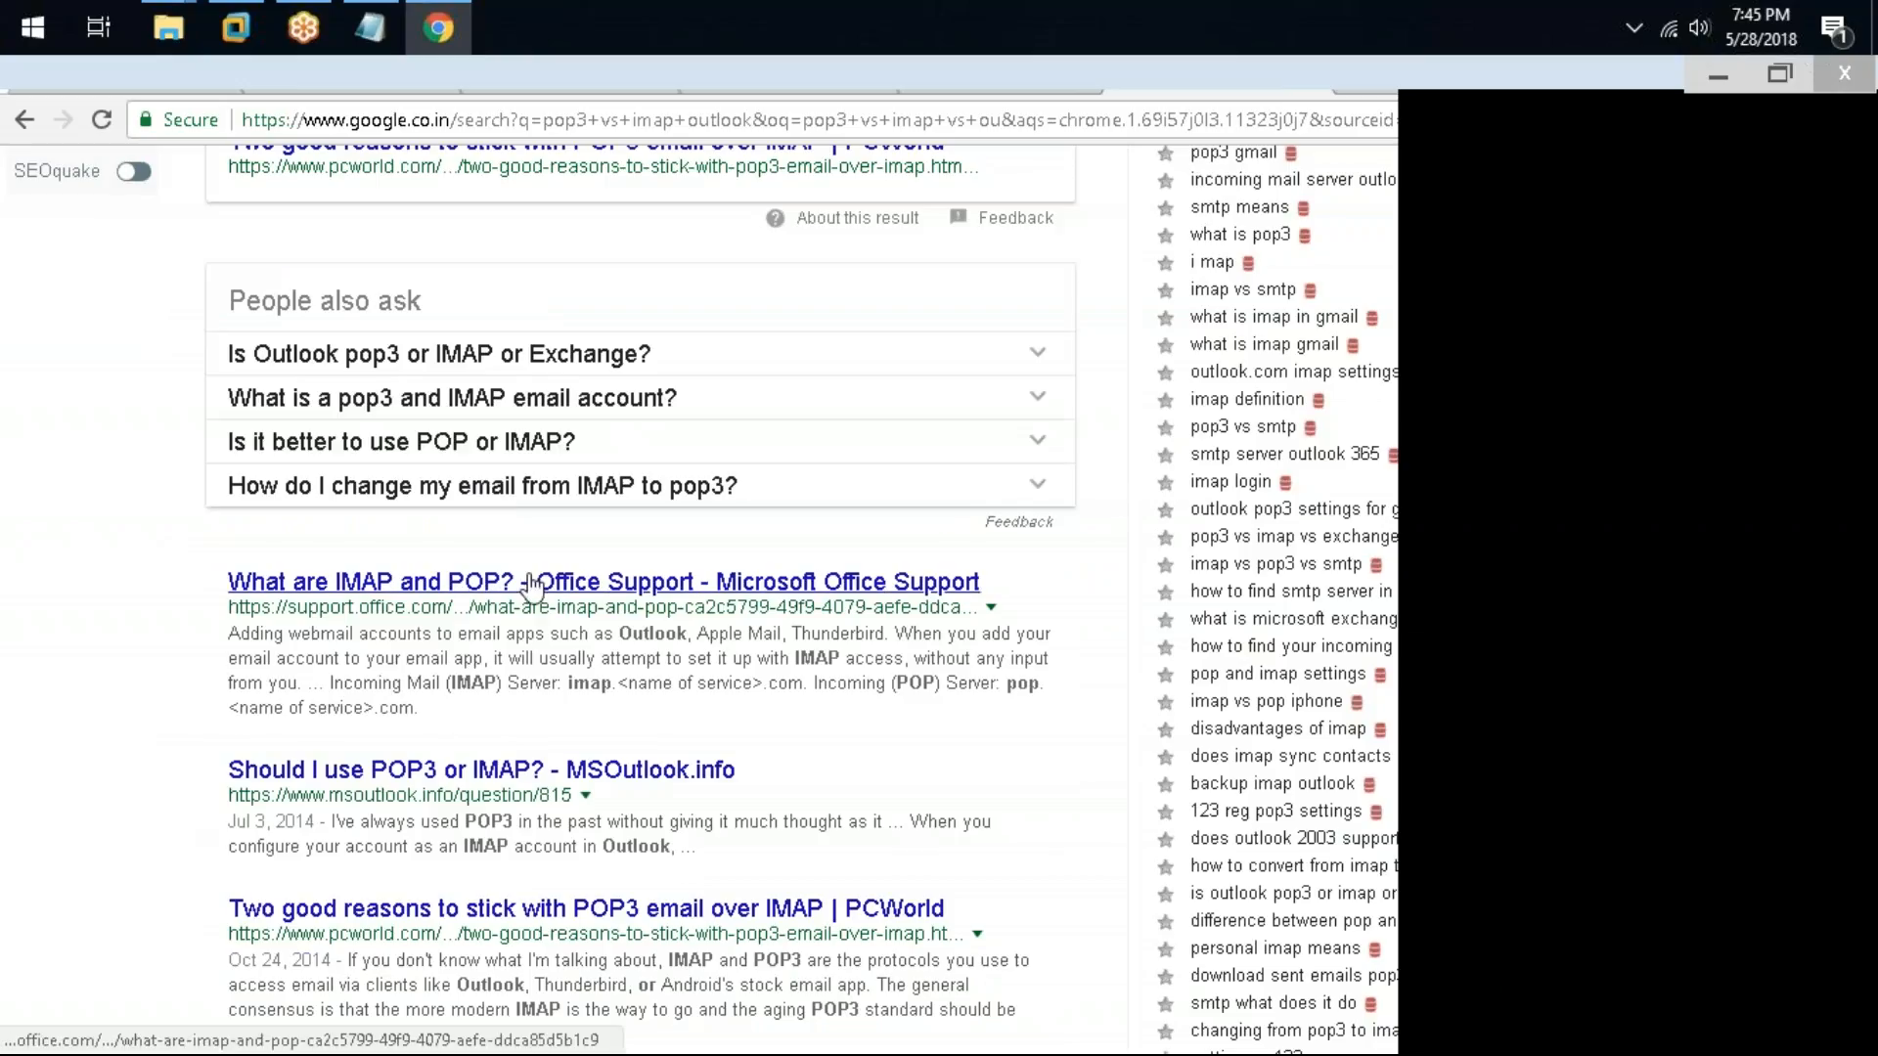
Step: Search Google for "outlook vs exchange server" using the suggested query
scroll(587, 587, "up", 4)
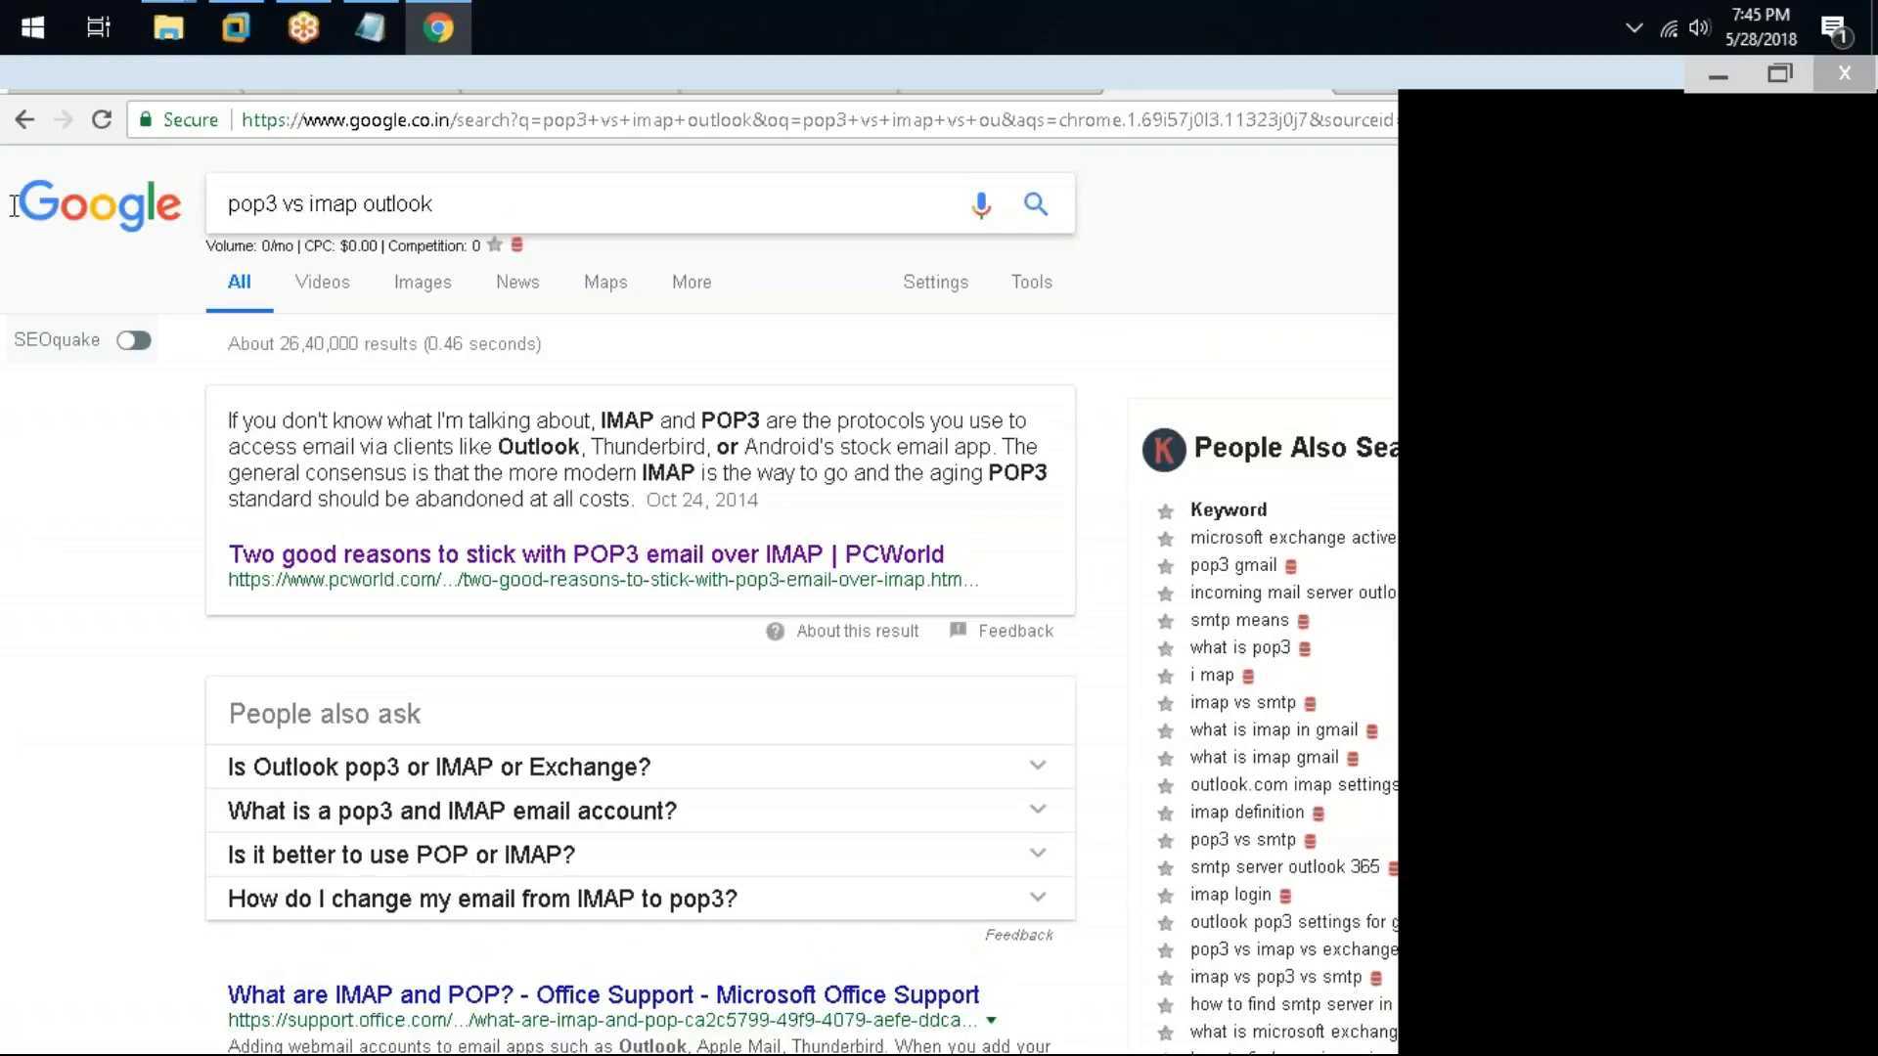
left_click(490, 204)
key("ctrl+a")
type("outl")
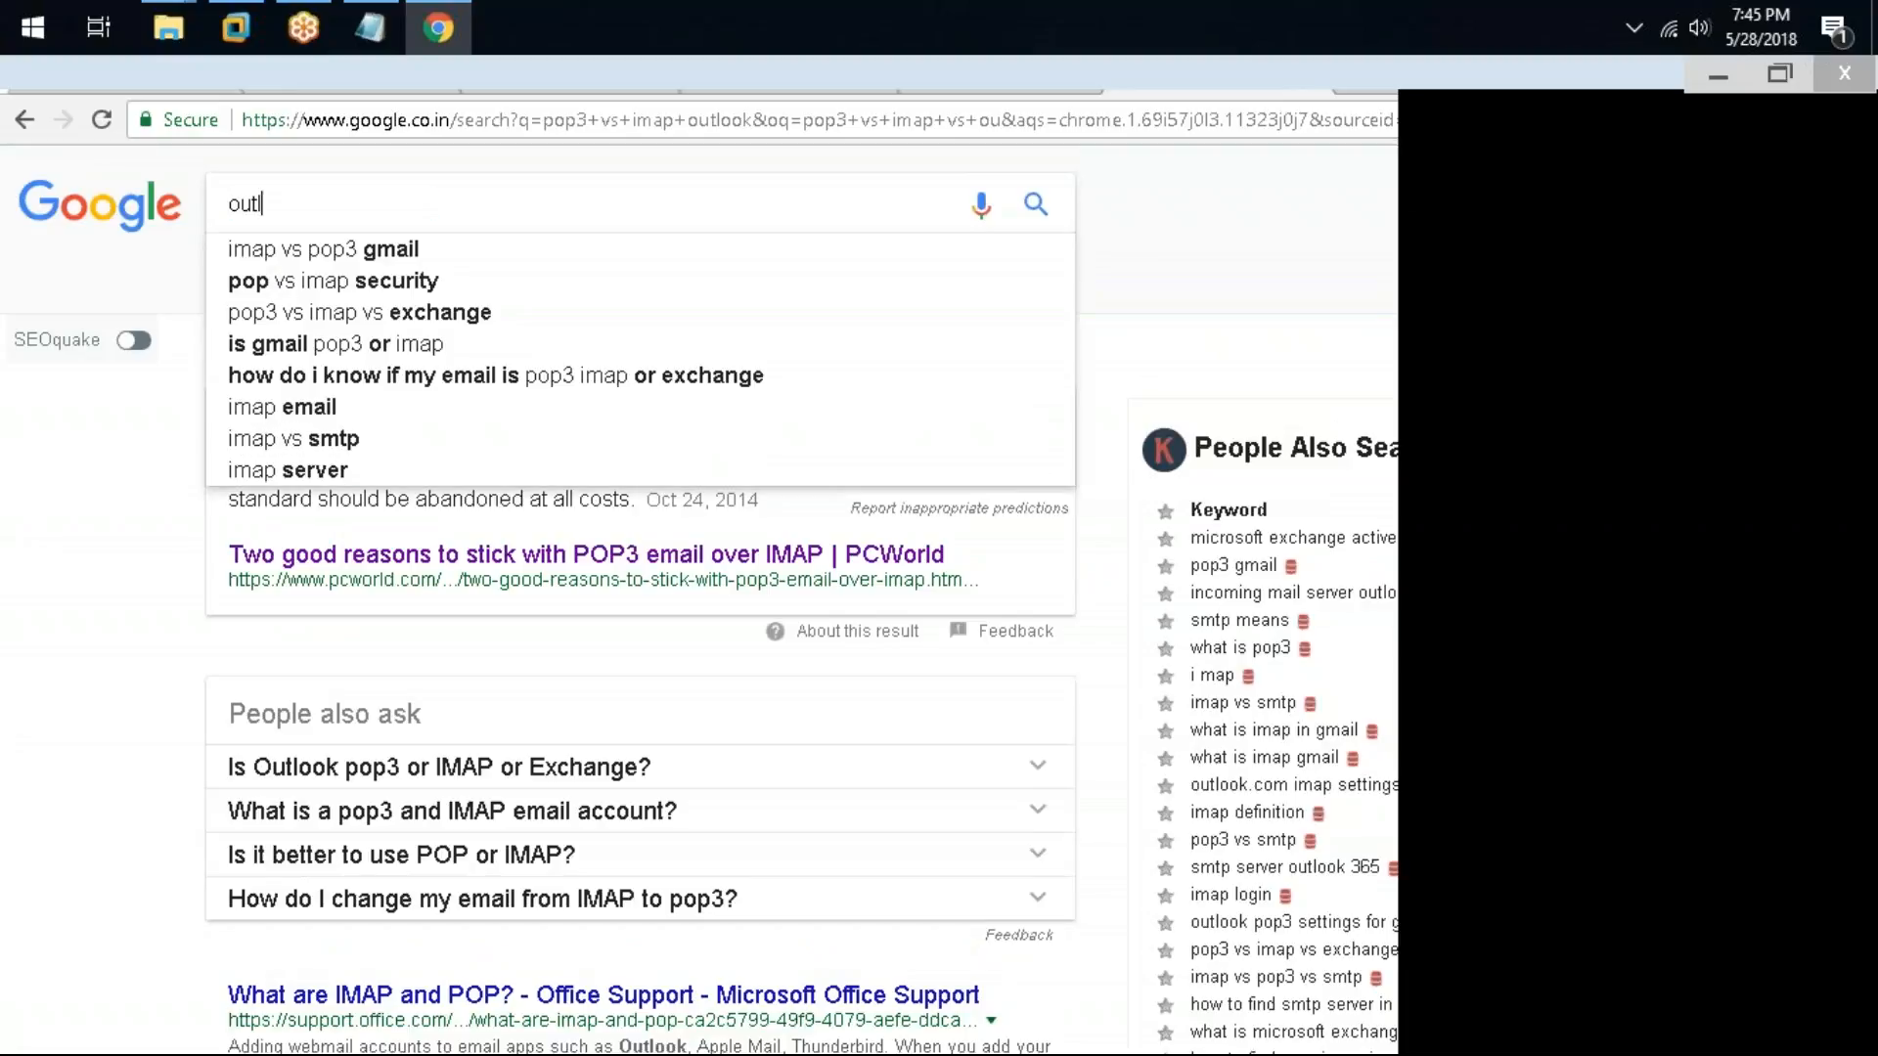
type("ook vs ea")
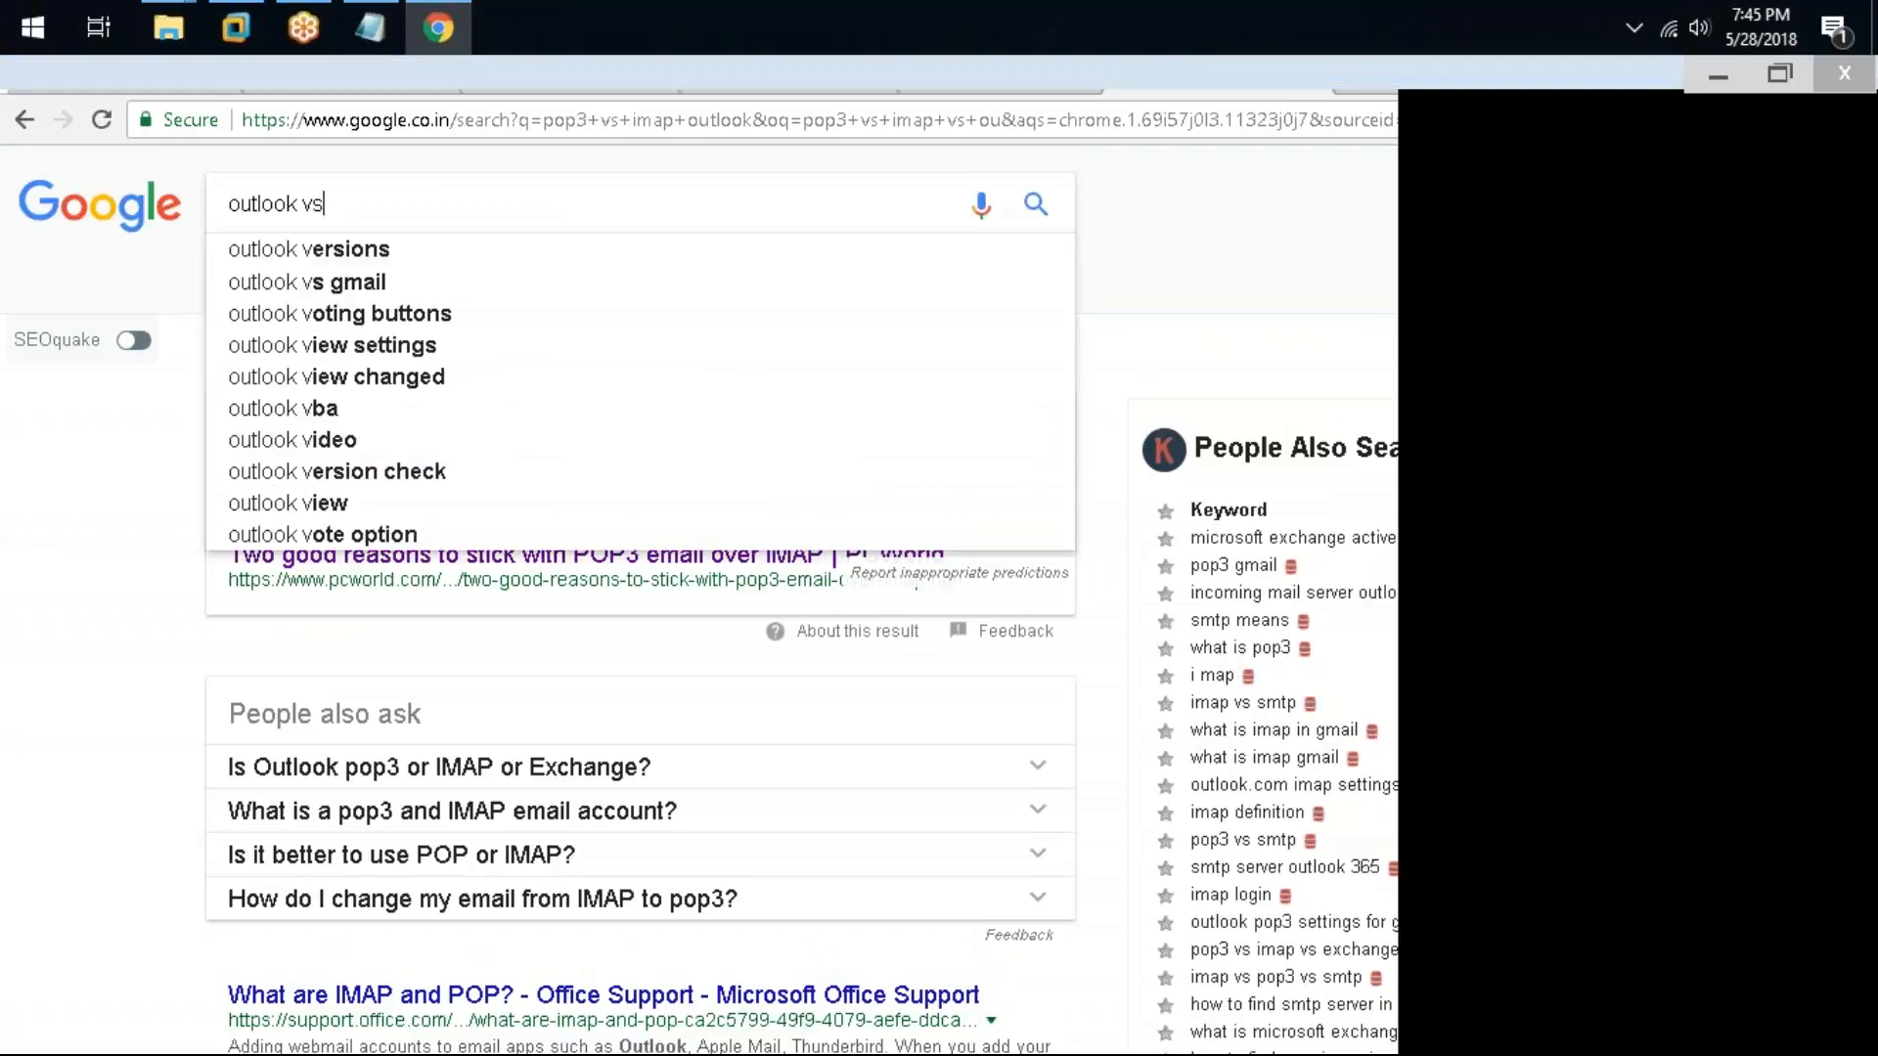
key("BackSpace")
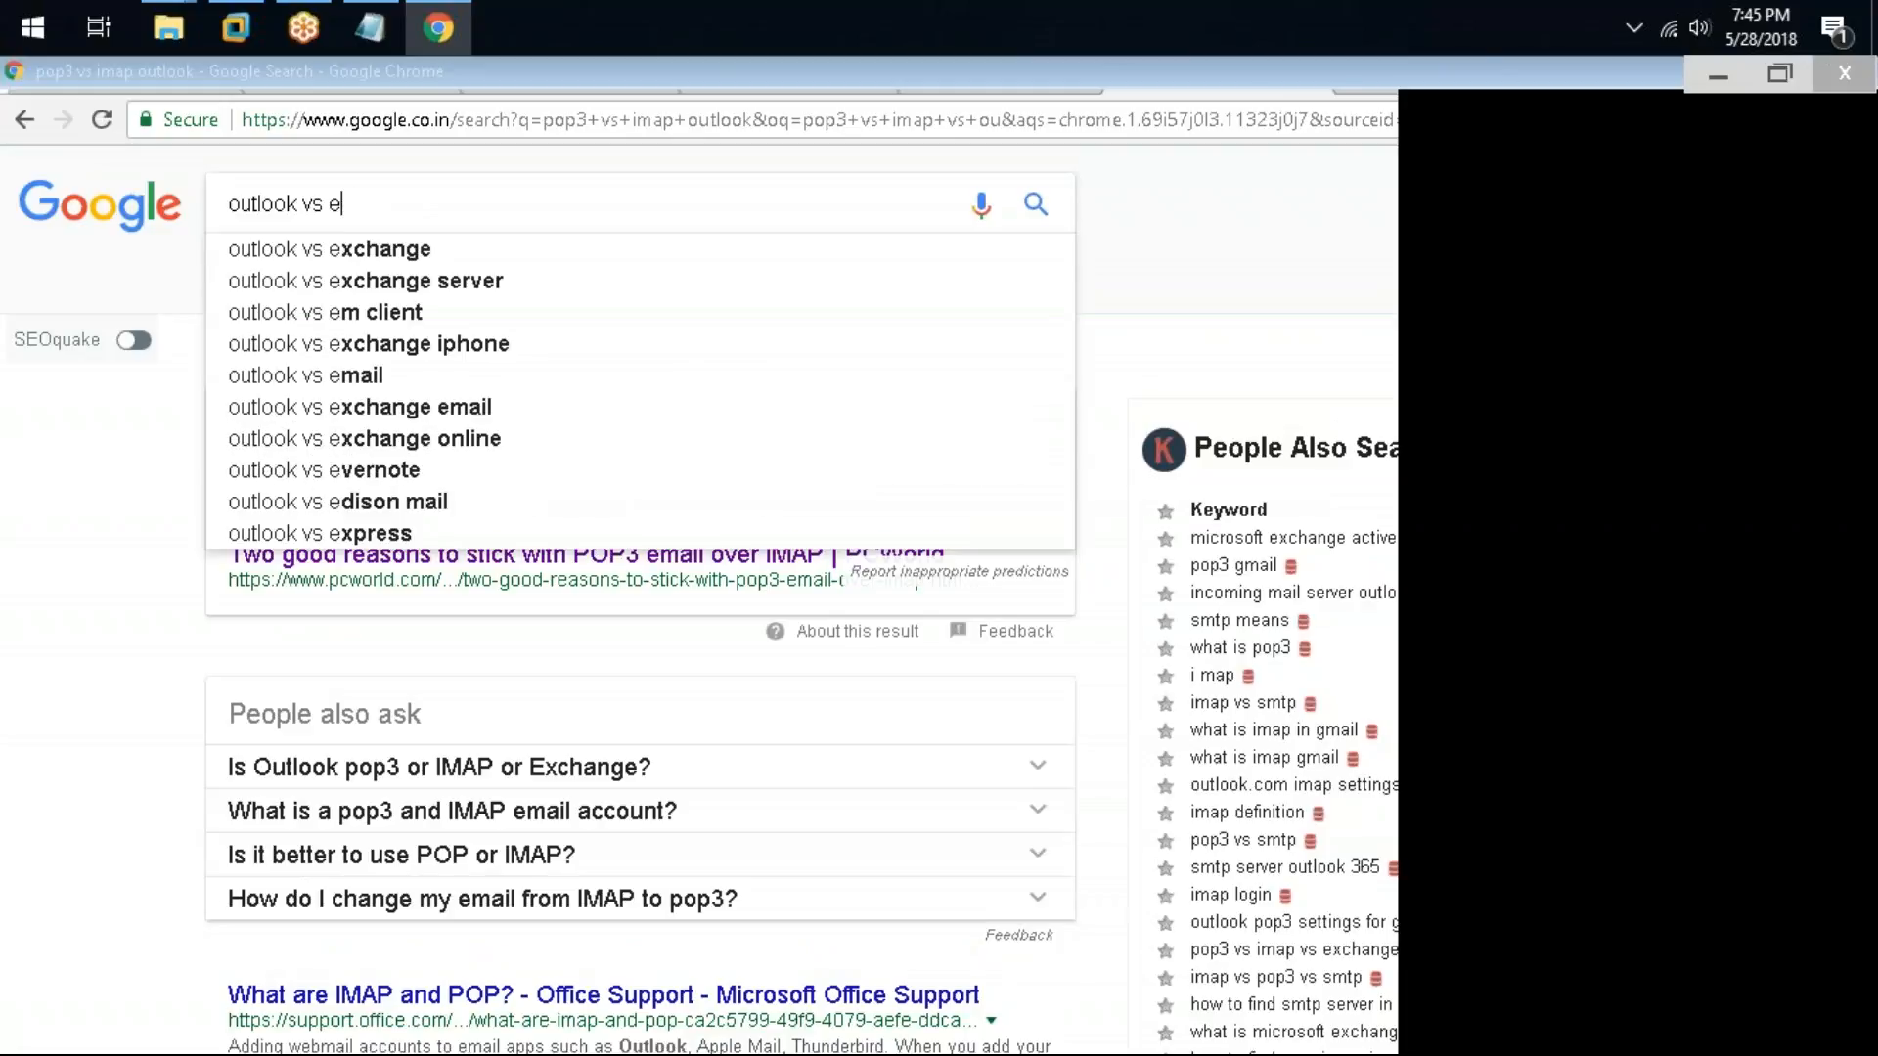
key("Down")
key("Down")
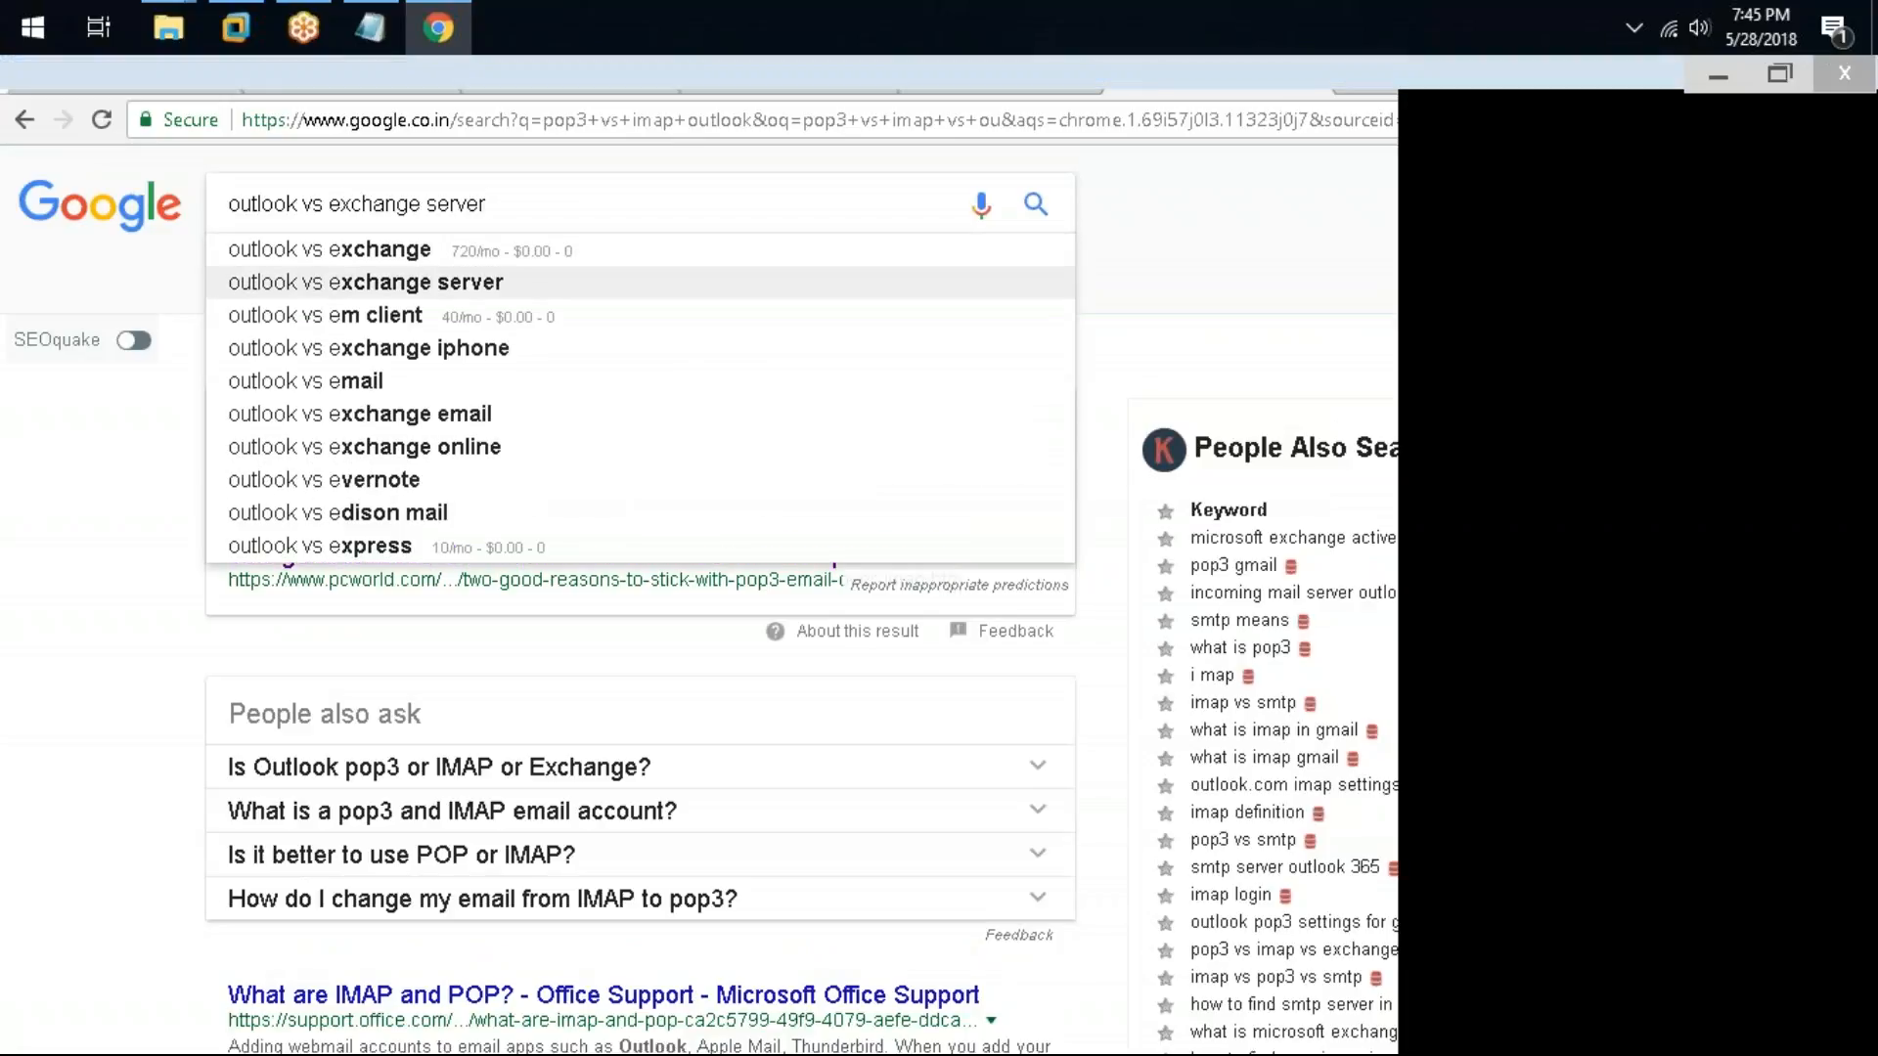
key("Return")
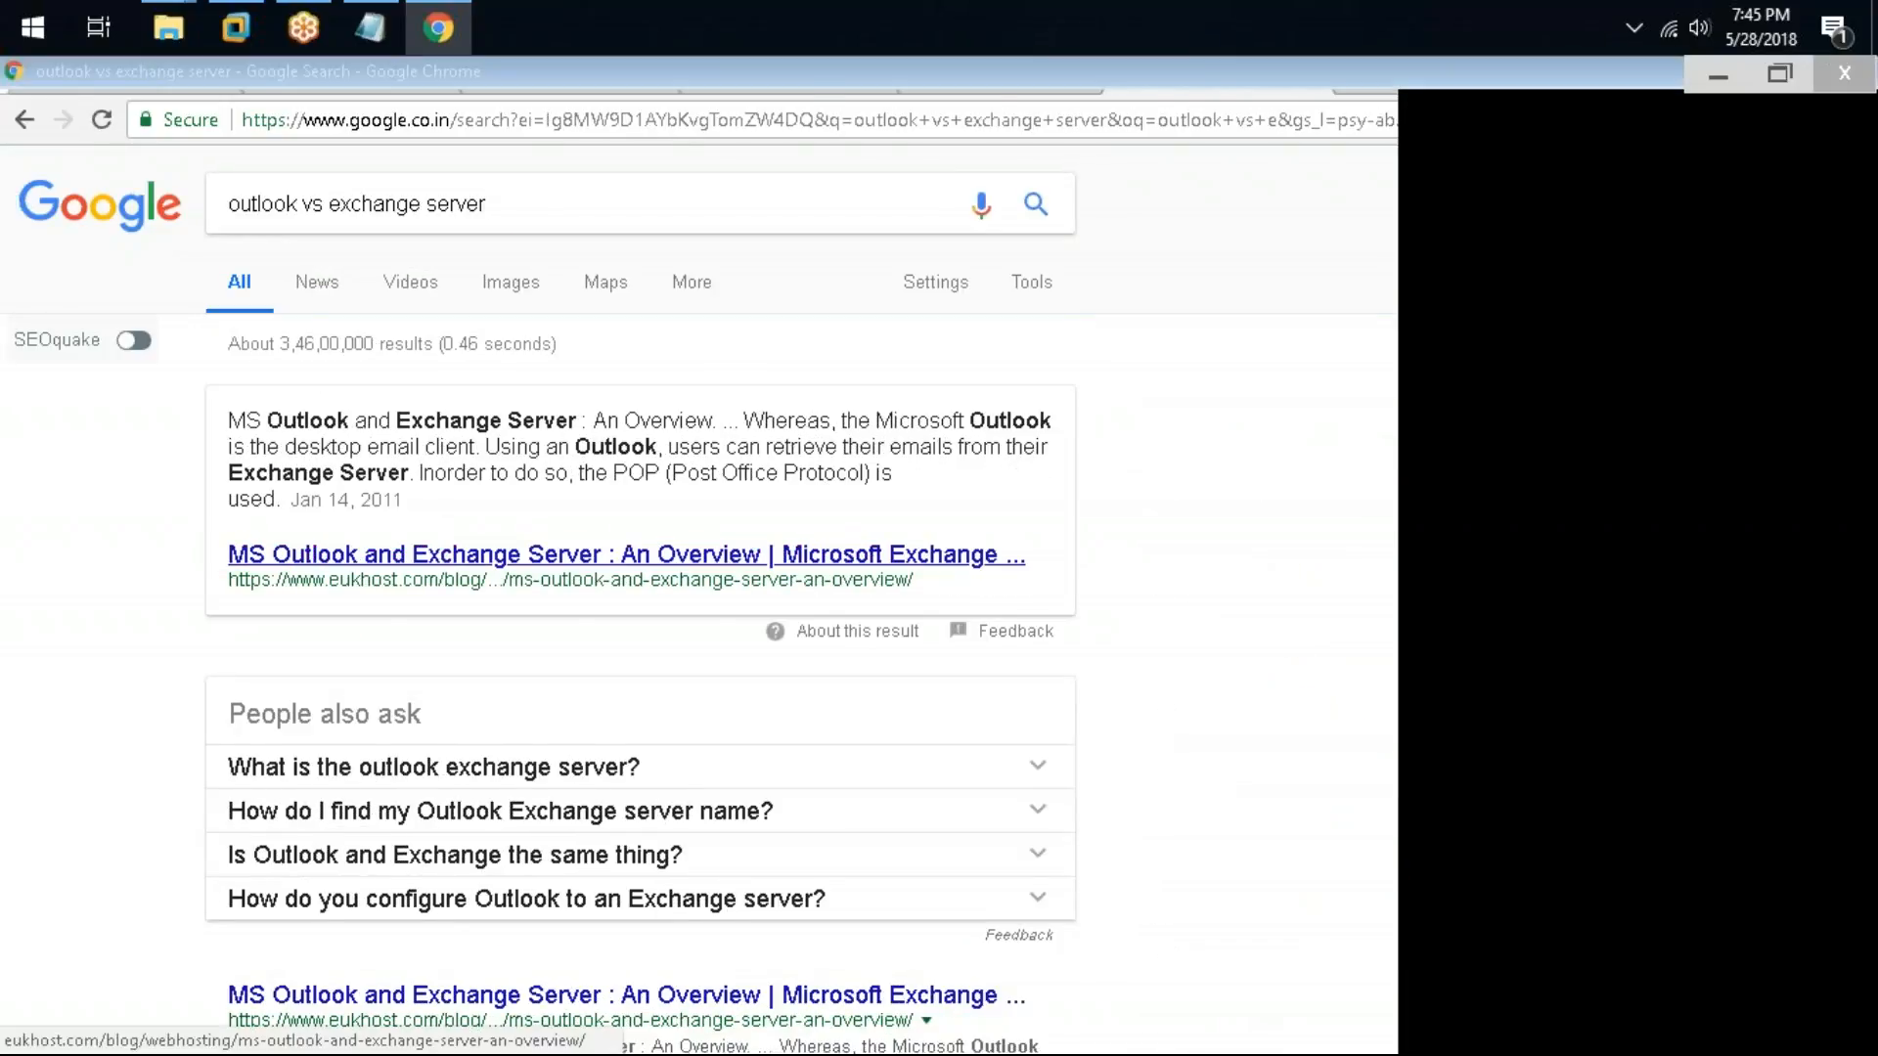
Step: Open the Eukhost article "MS Outlook and Exchange Server: An Overview" and read it, selecting the paragraph describing Microsoft Outlook
left_click(1264, 82)
left_click(1394, 77)
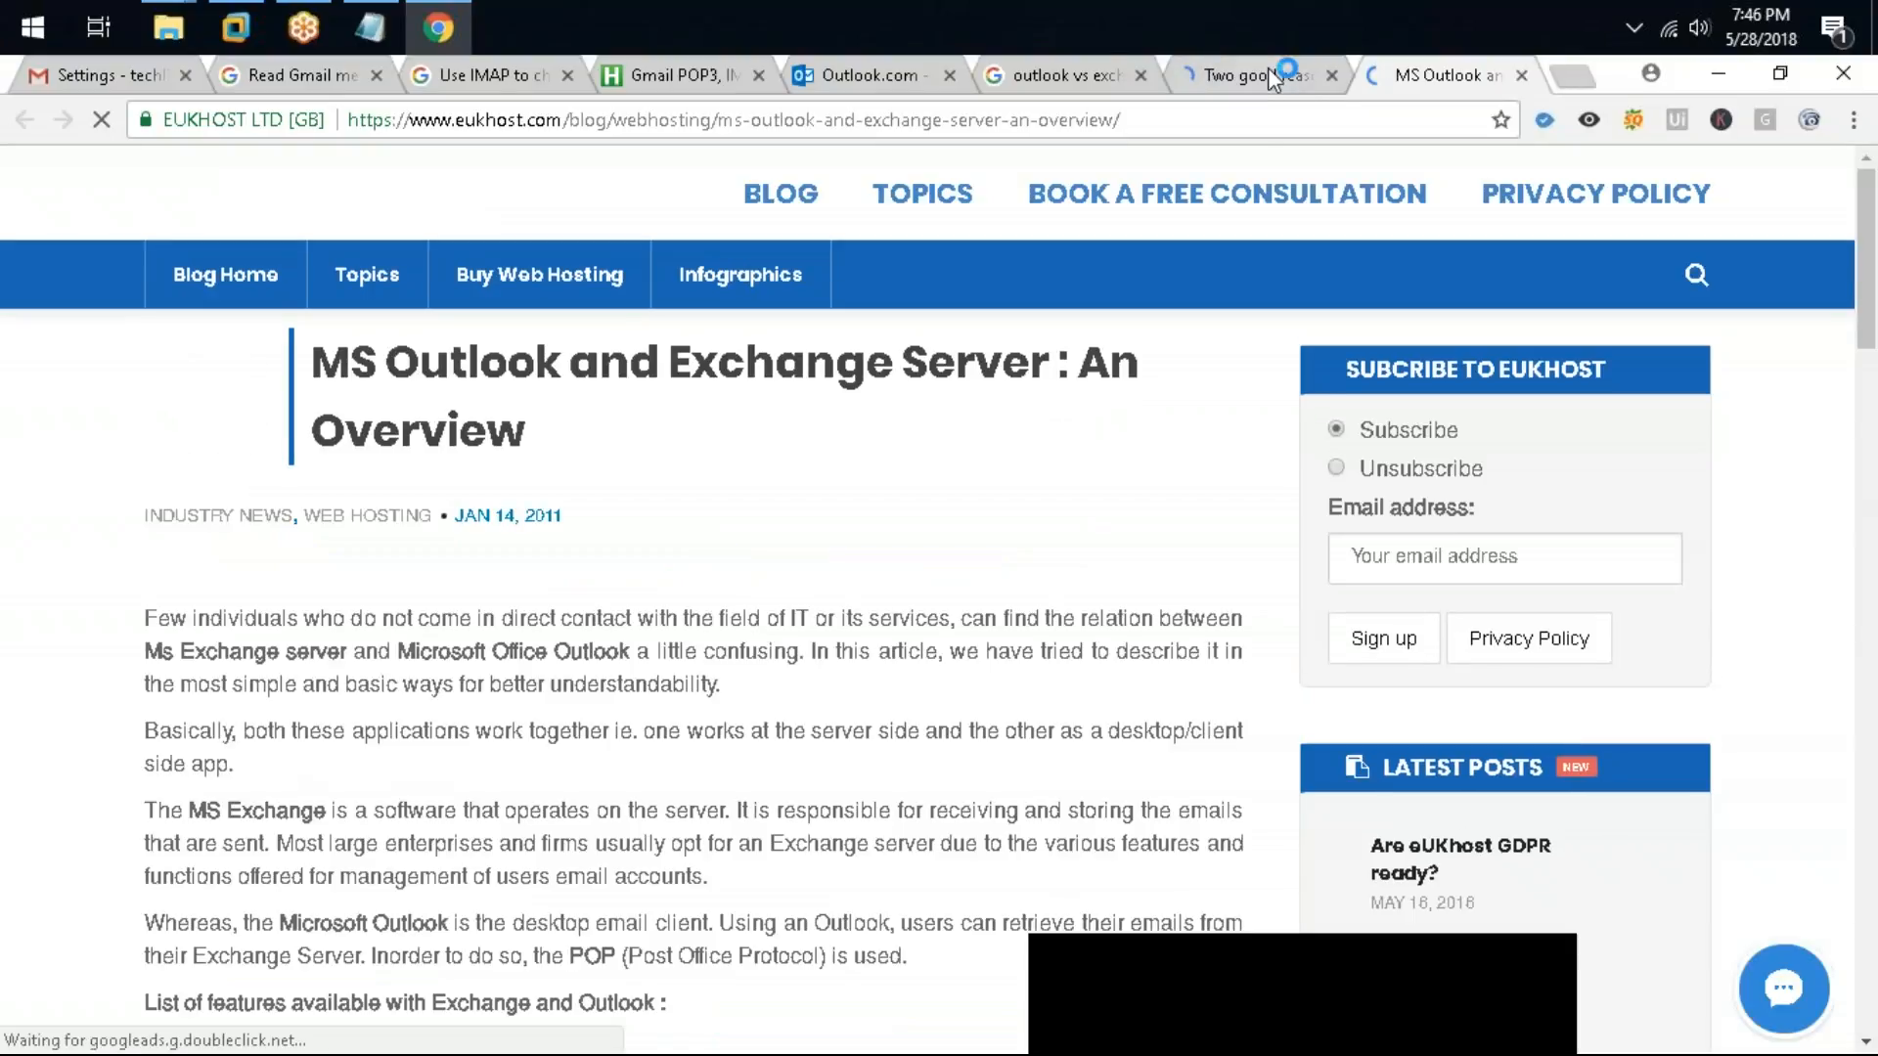
left_click(1267, 70)
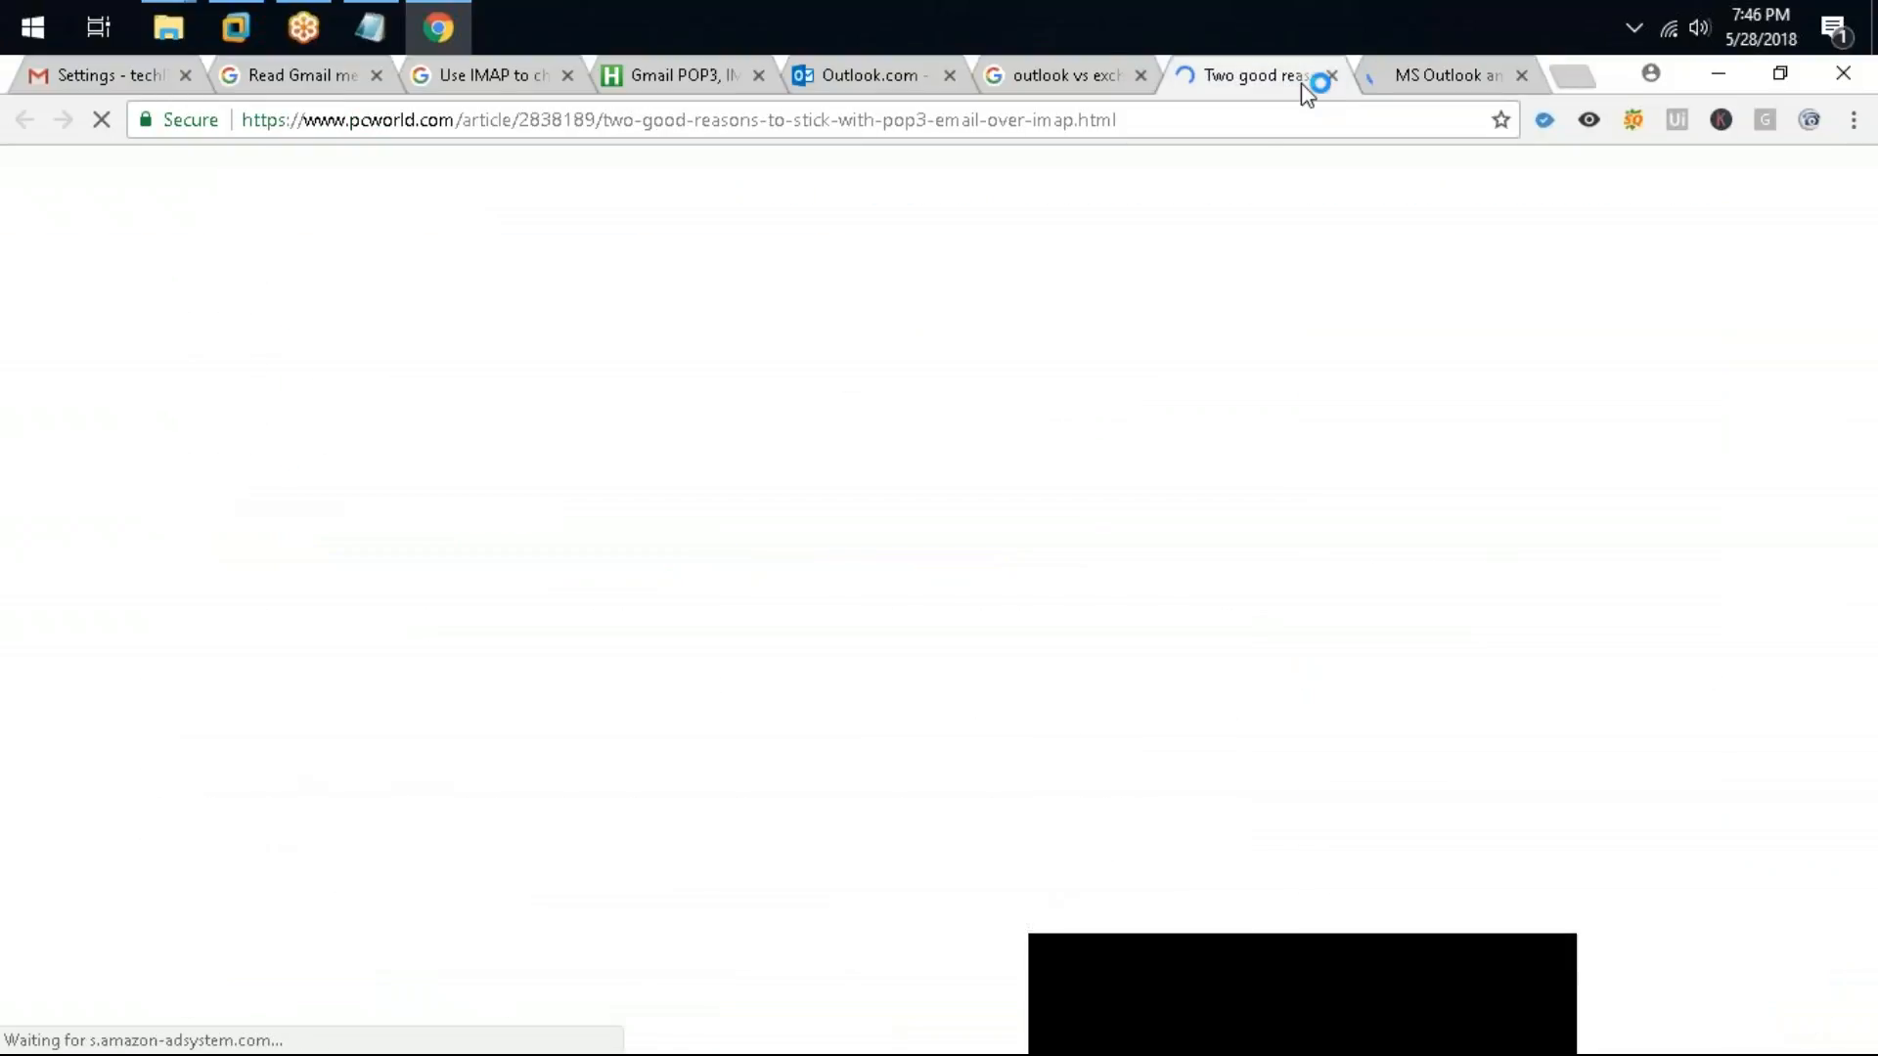
left_click(1369, 76)
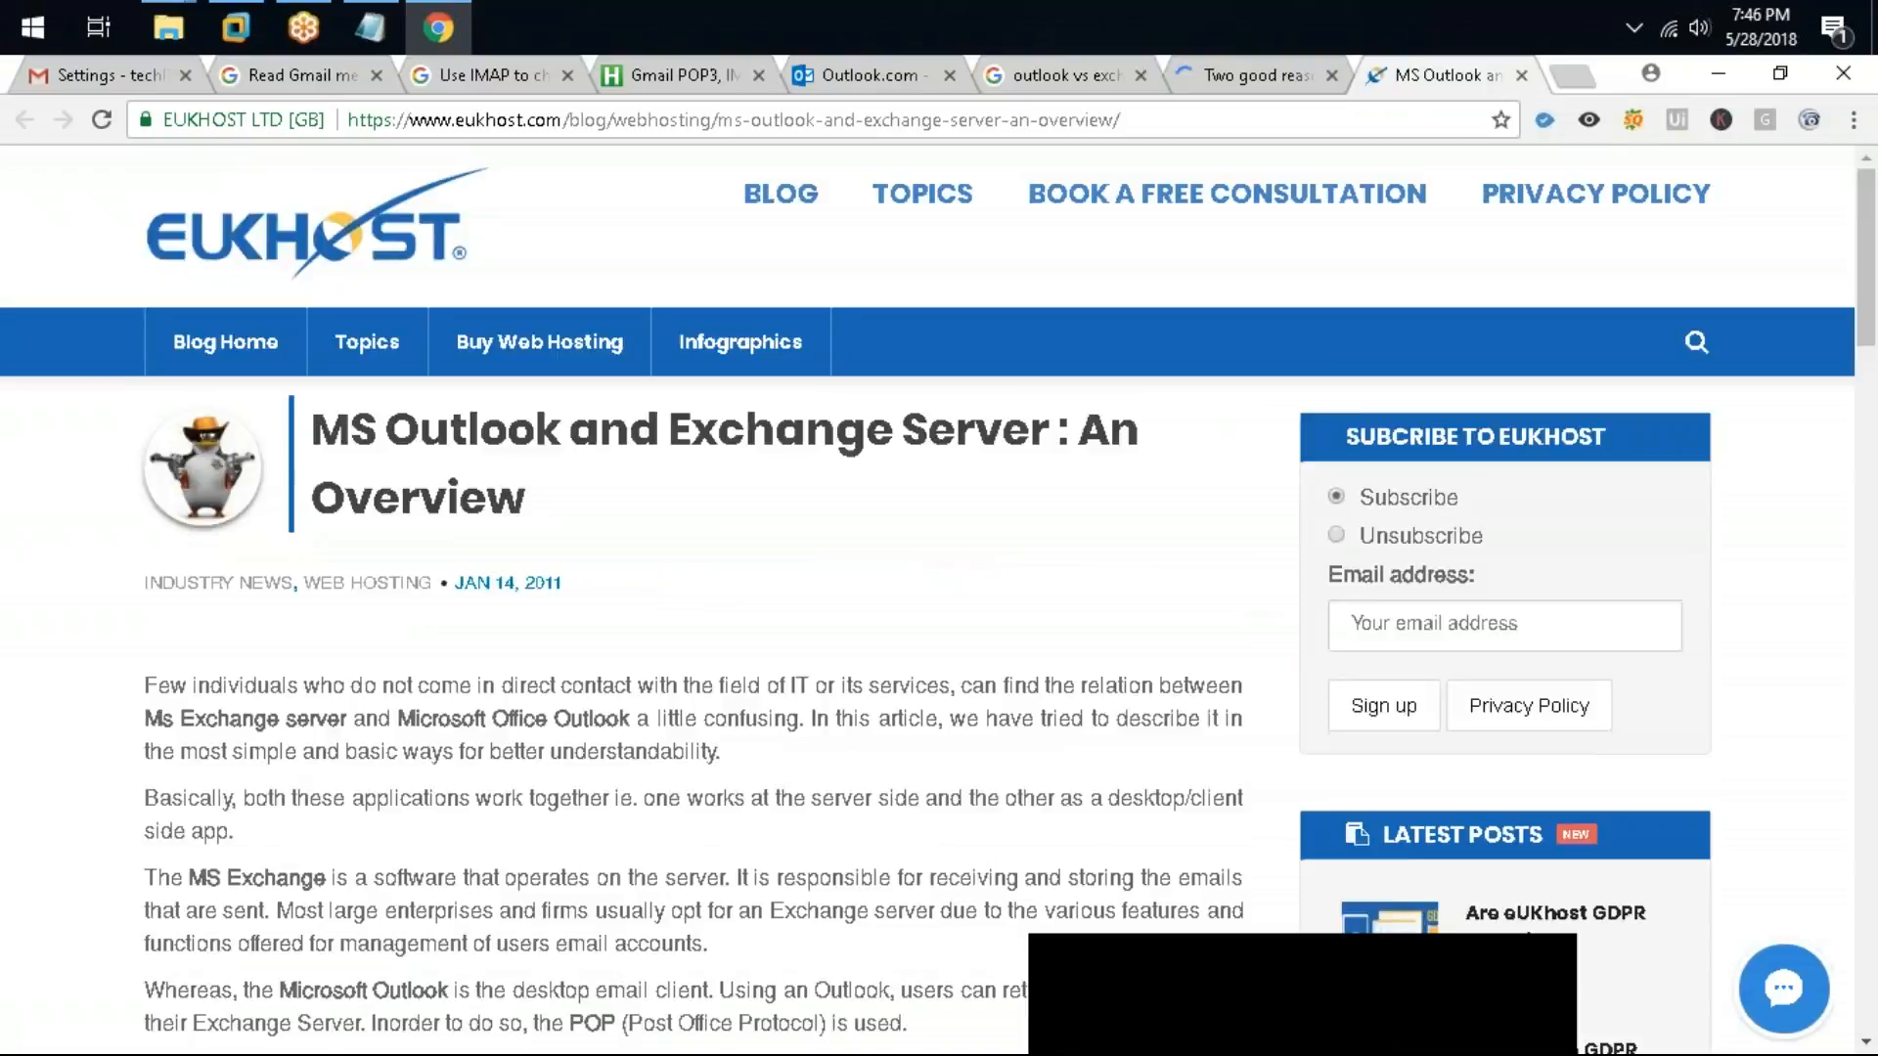
scroll(644, 355, "down", 5)
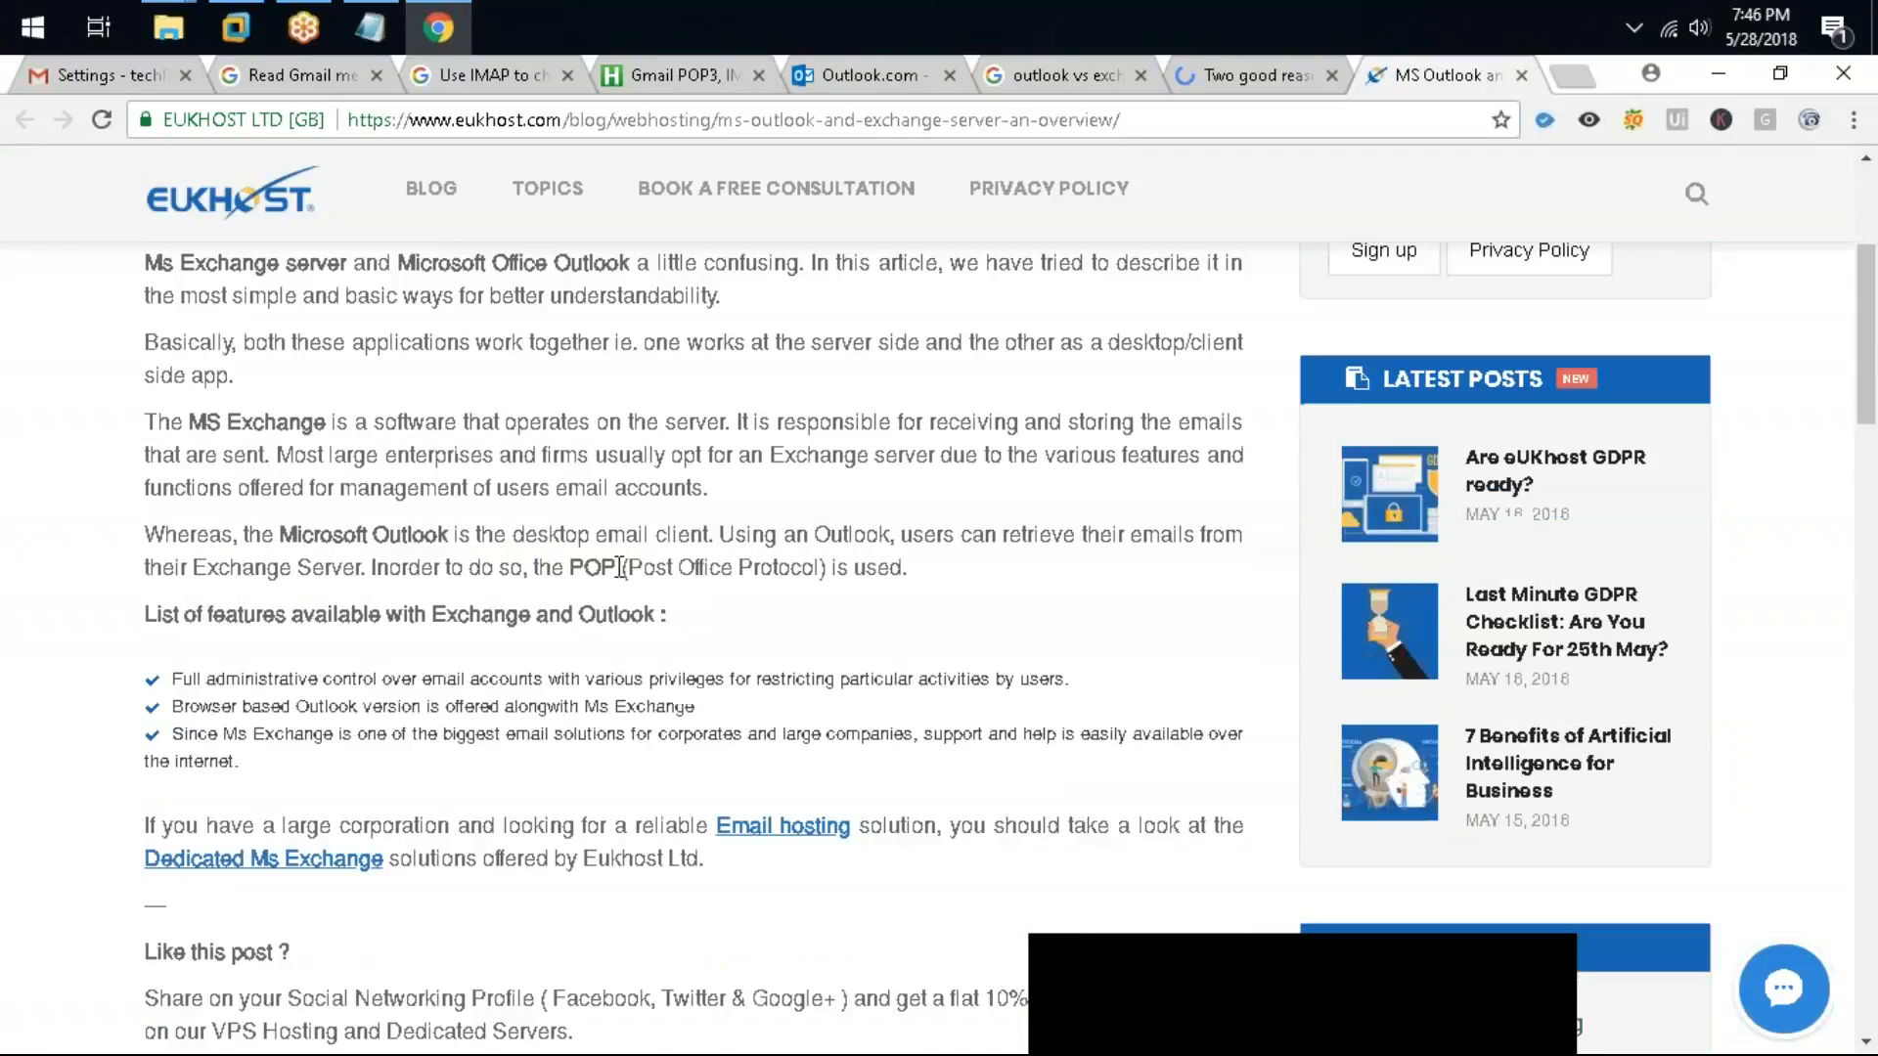
scroll(620, 568, "down", 13)
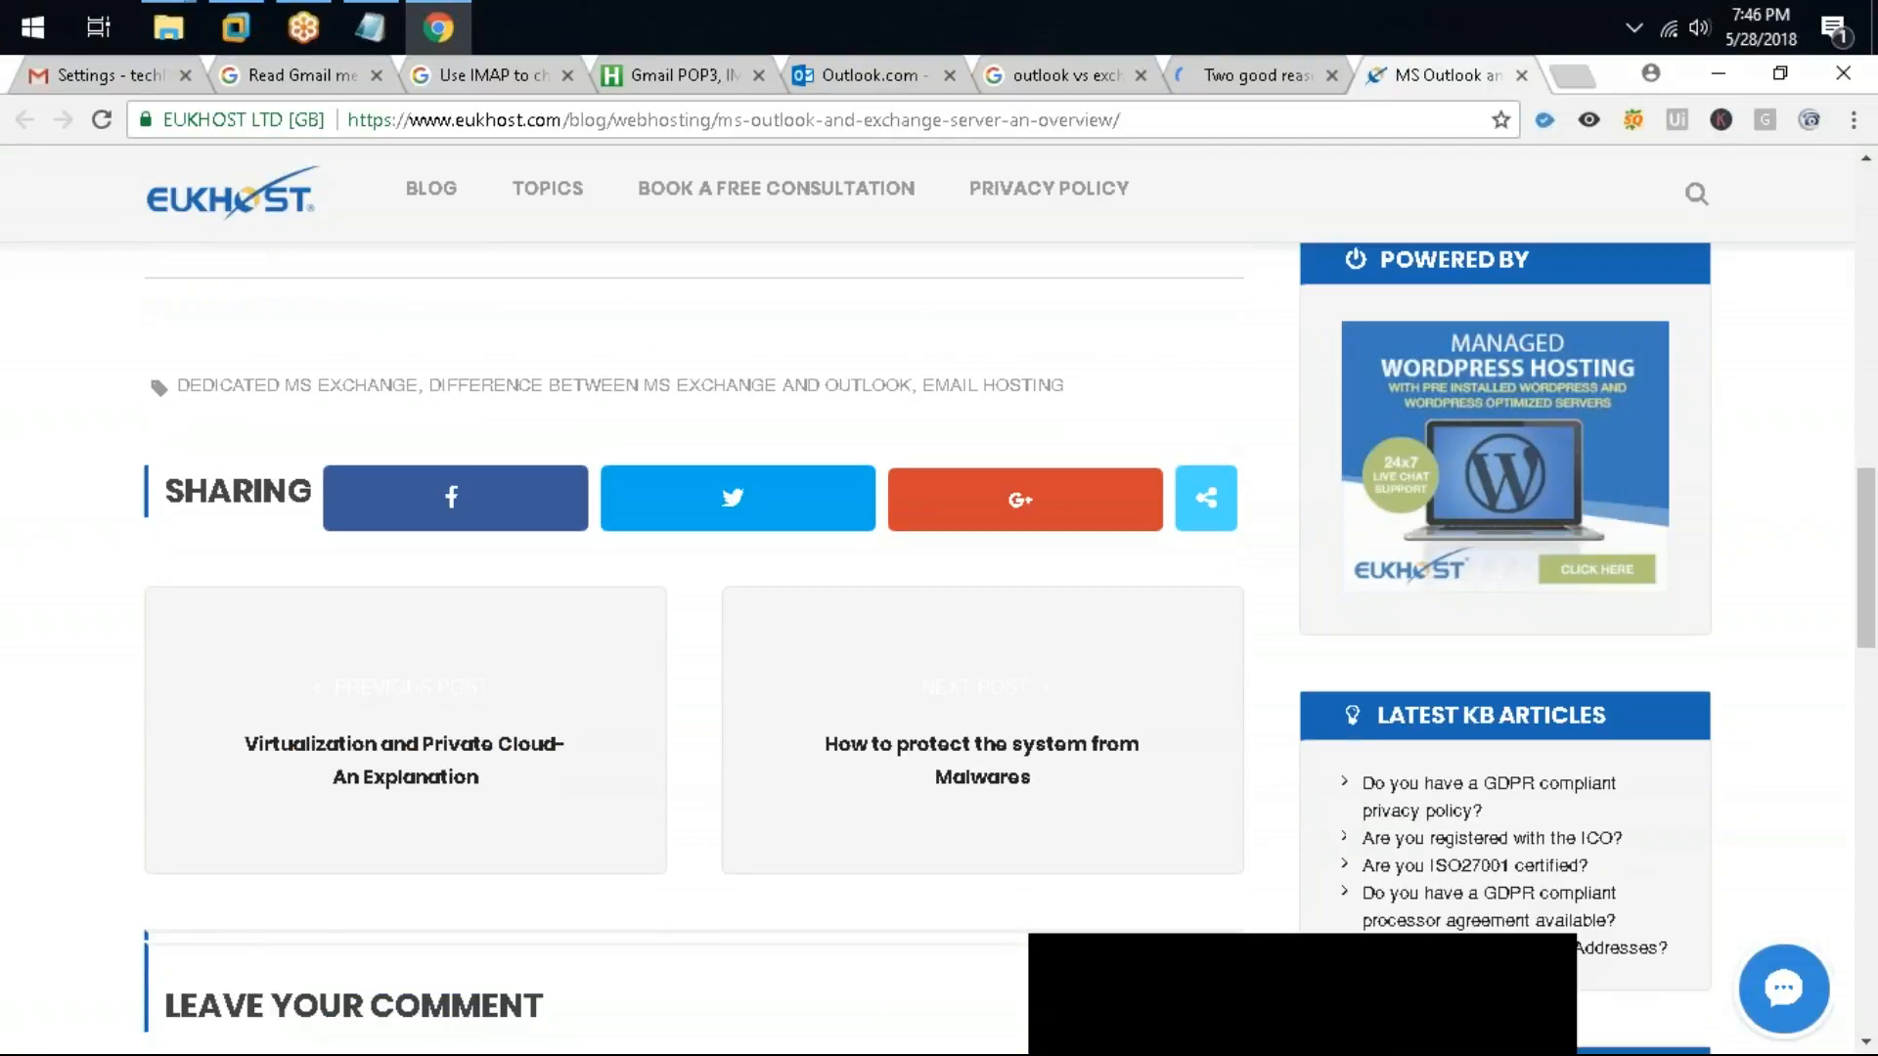
scroll(694, 586, "up", 10)
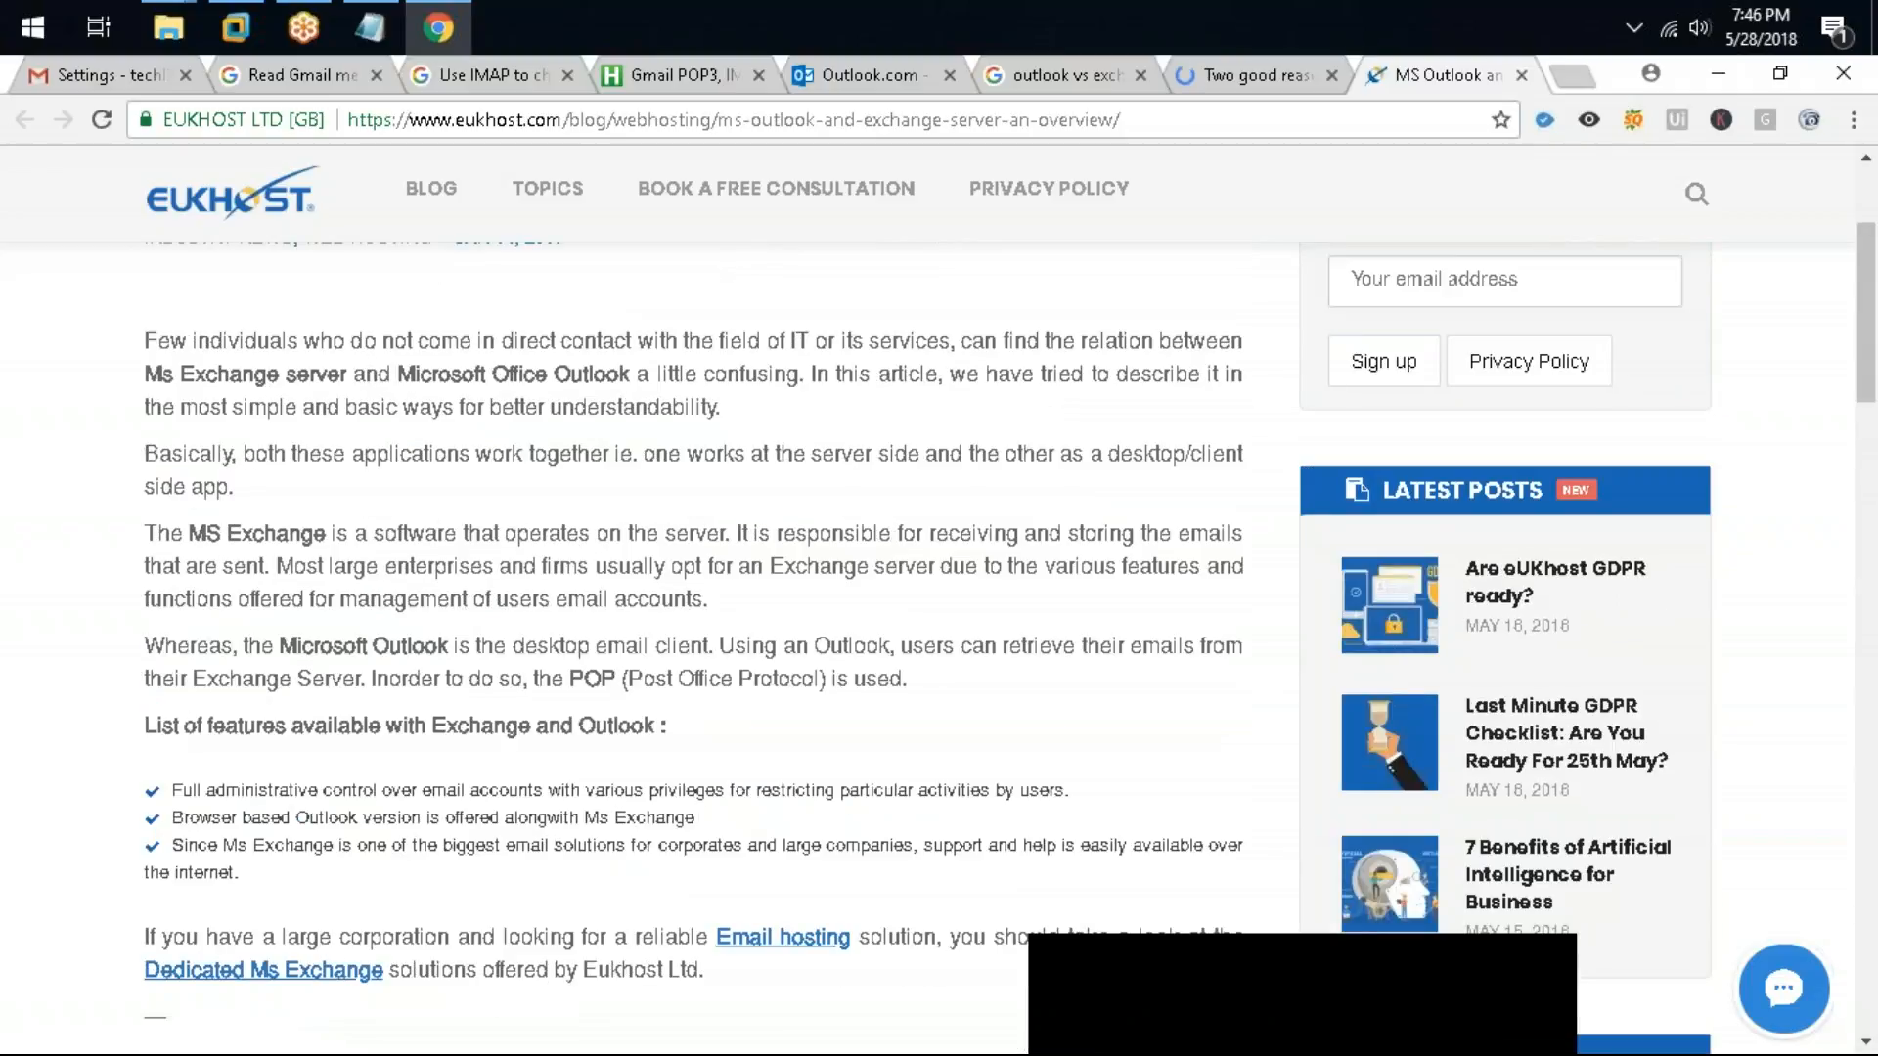
scroll(323, 873, "up", 3)
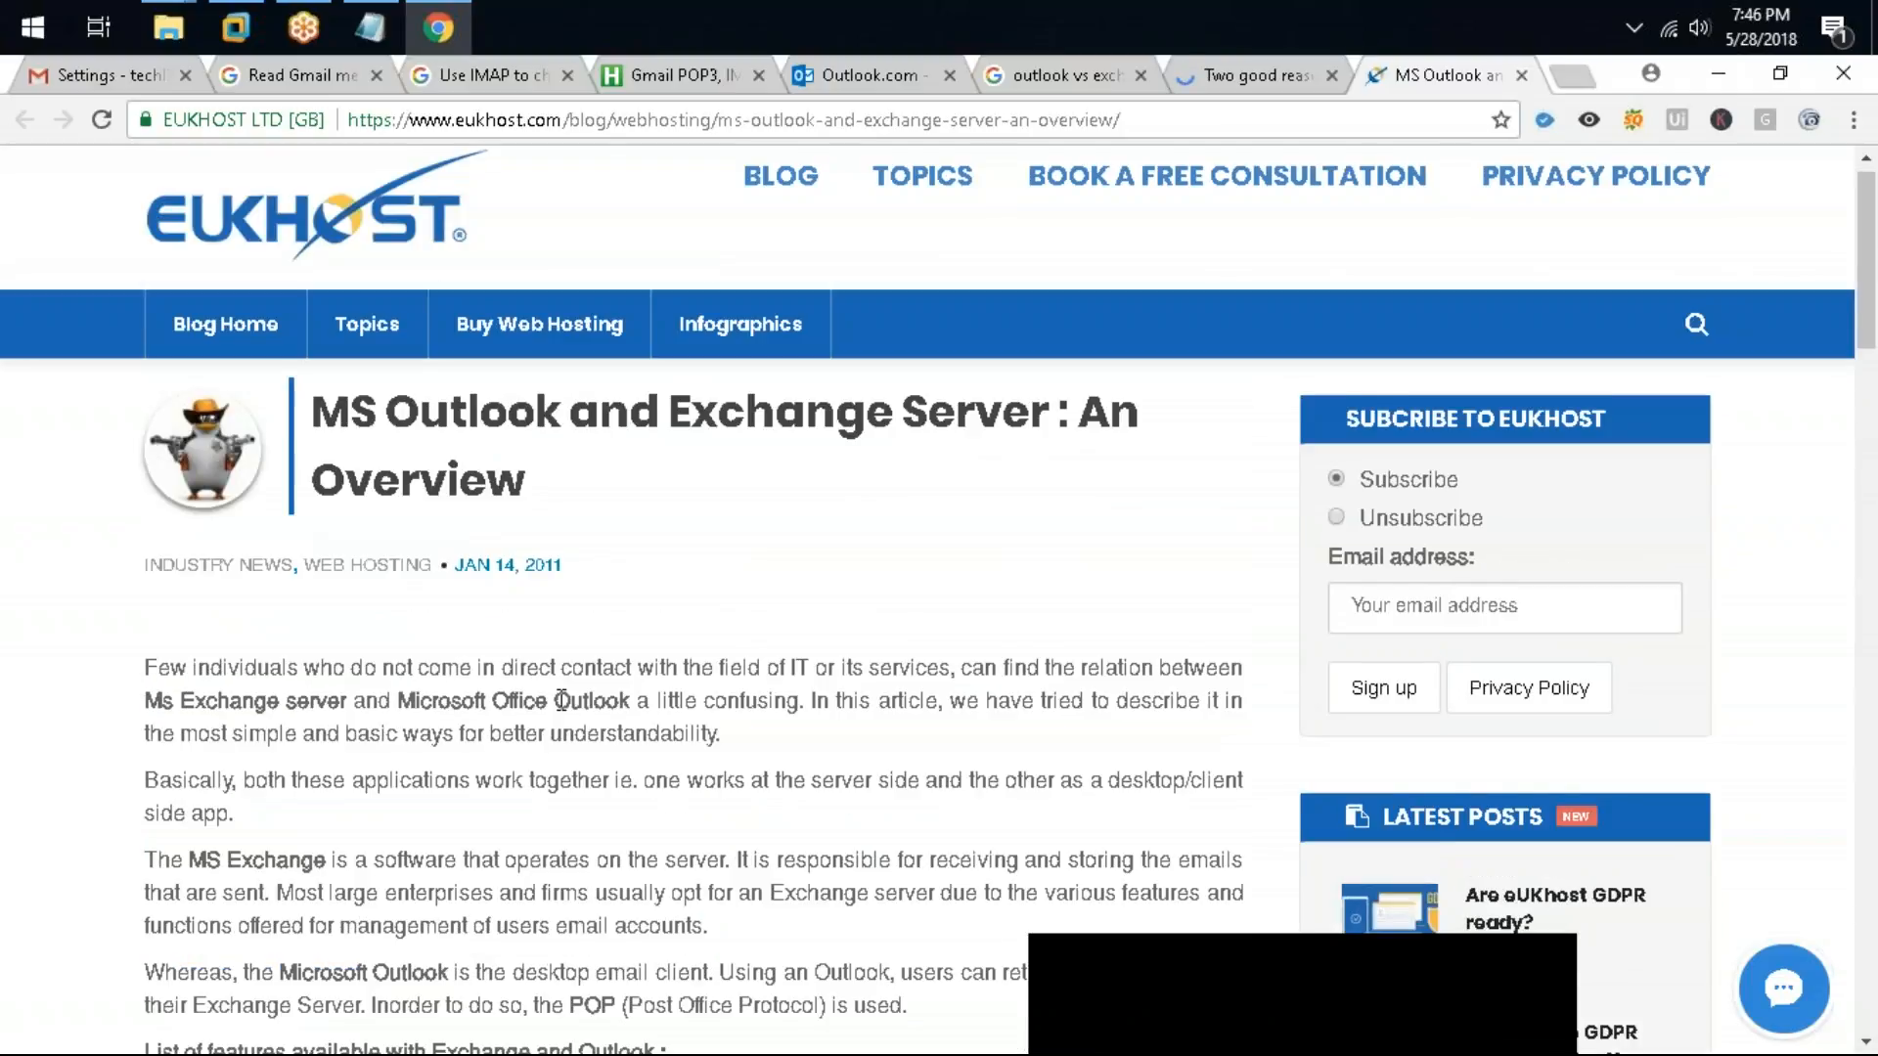
left_click_drag(280, 852, 1225, 853)
left_click_drag(530, 934, 370, 892)
left_click(370, 892)
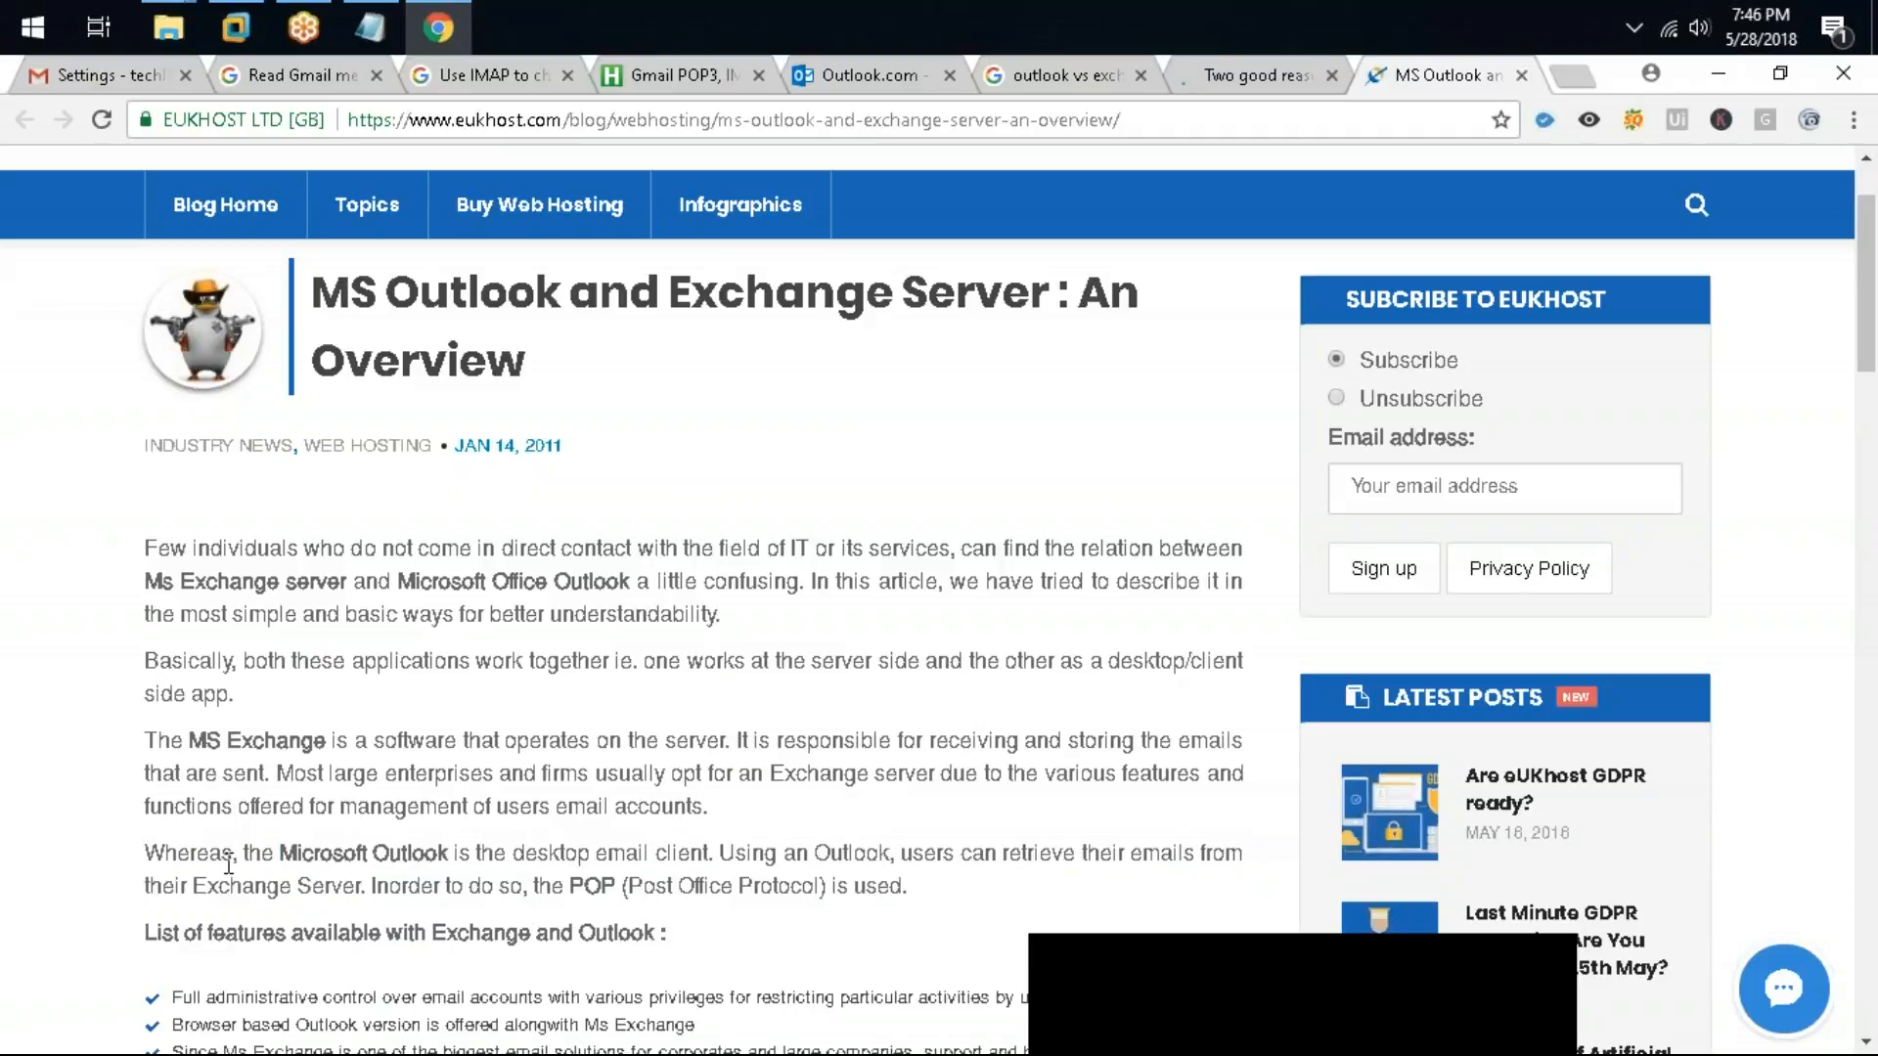
left_click(147, 853, "shift")
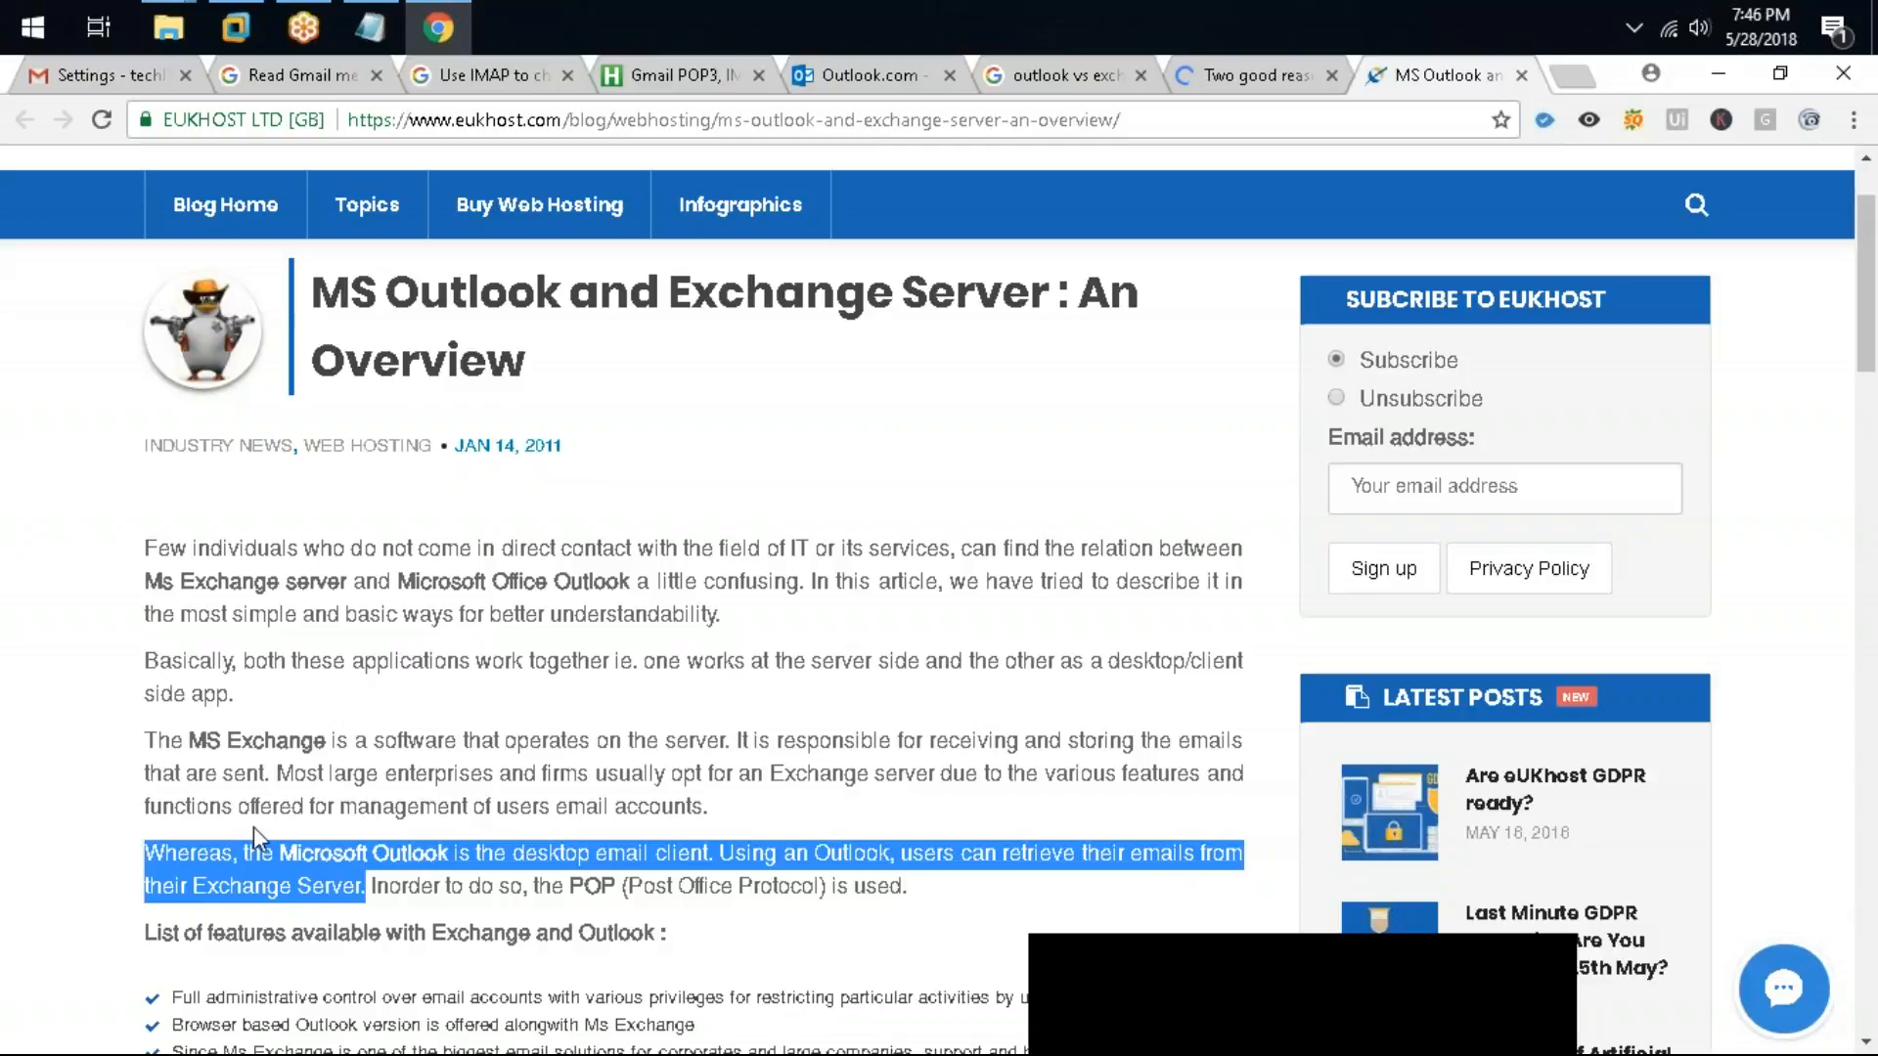
Step: Compare the Outlook.com web page with the article, highlighting the phrase "Microsoft Outlook is the desktop email client"
left_click(861, 81)
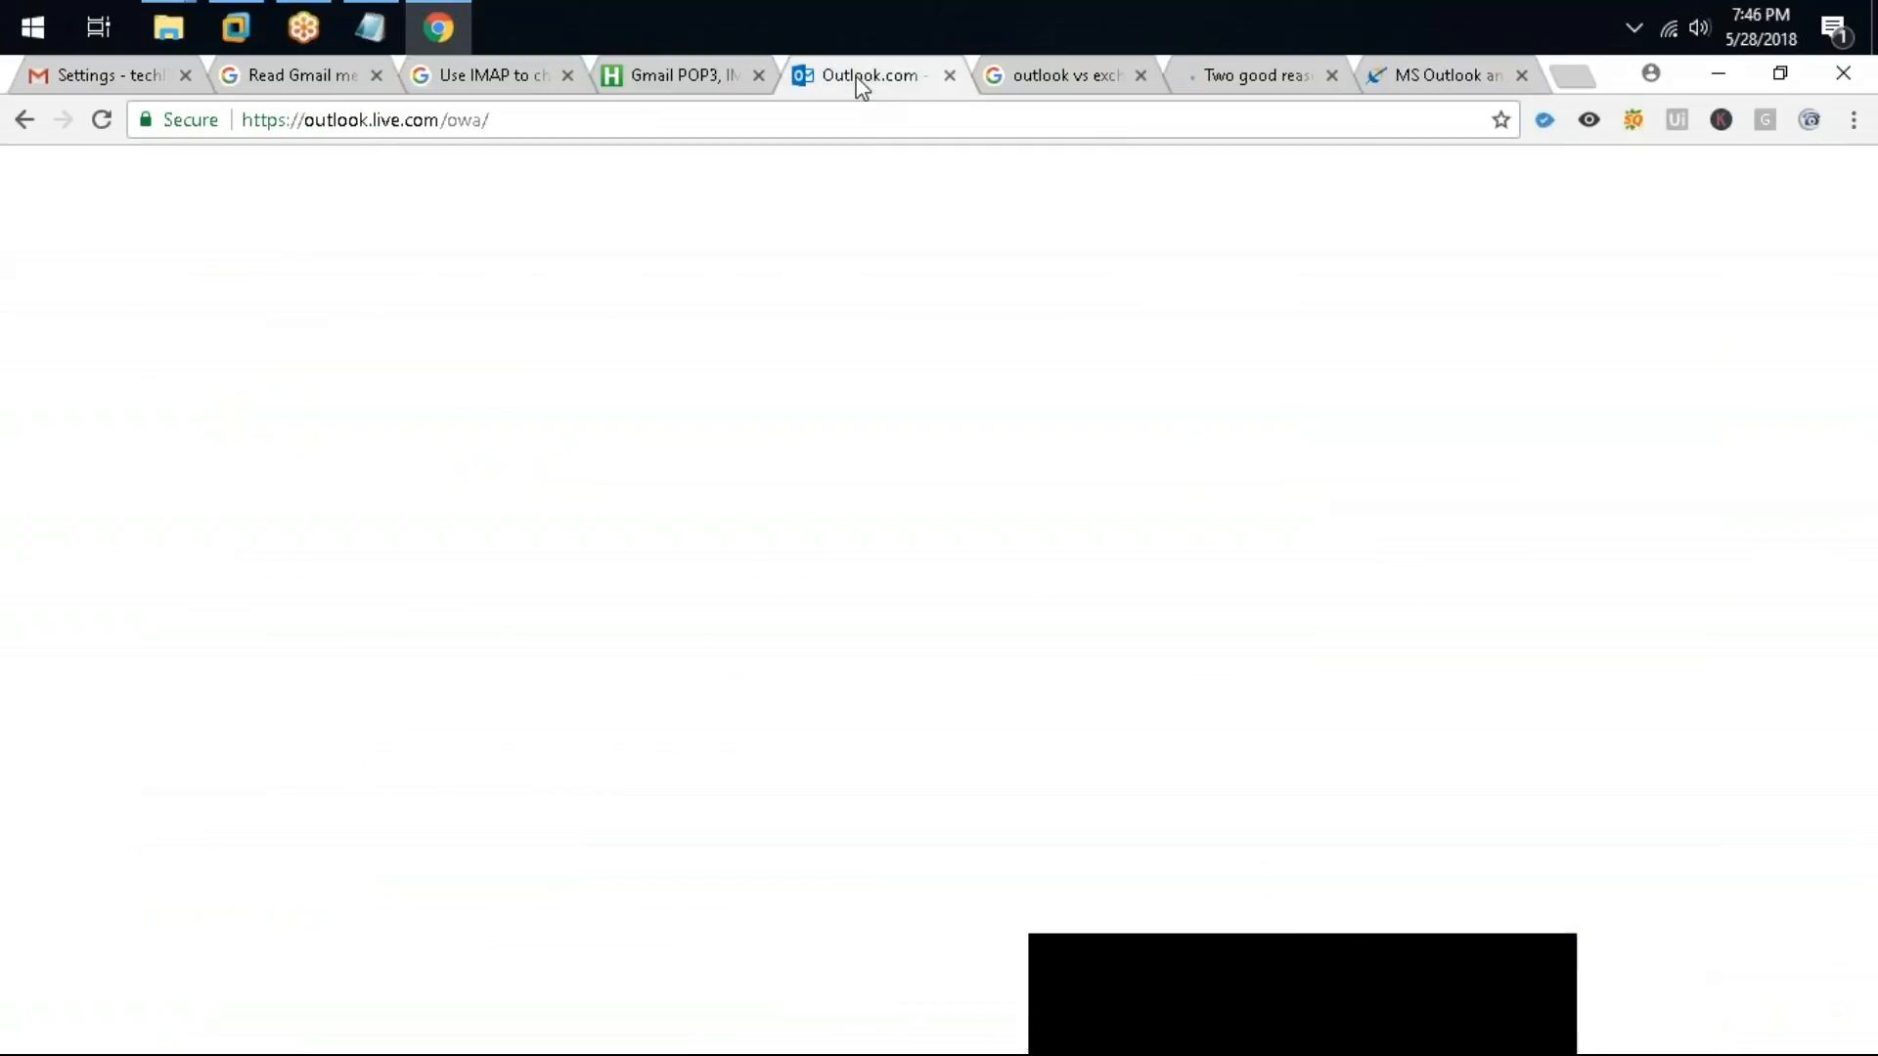
left_click_drag(368, 125, 307, 105)
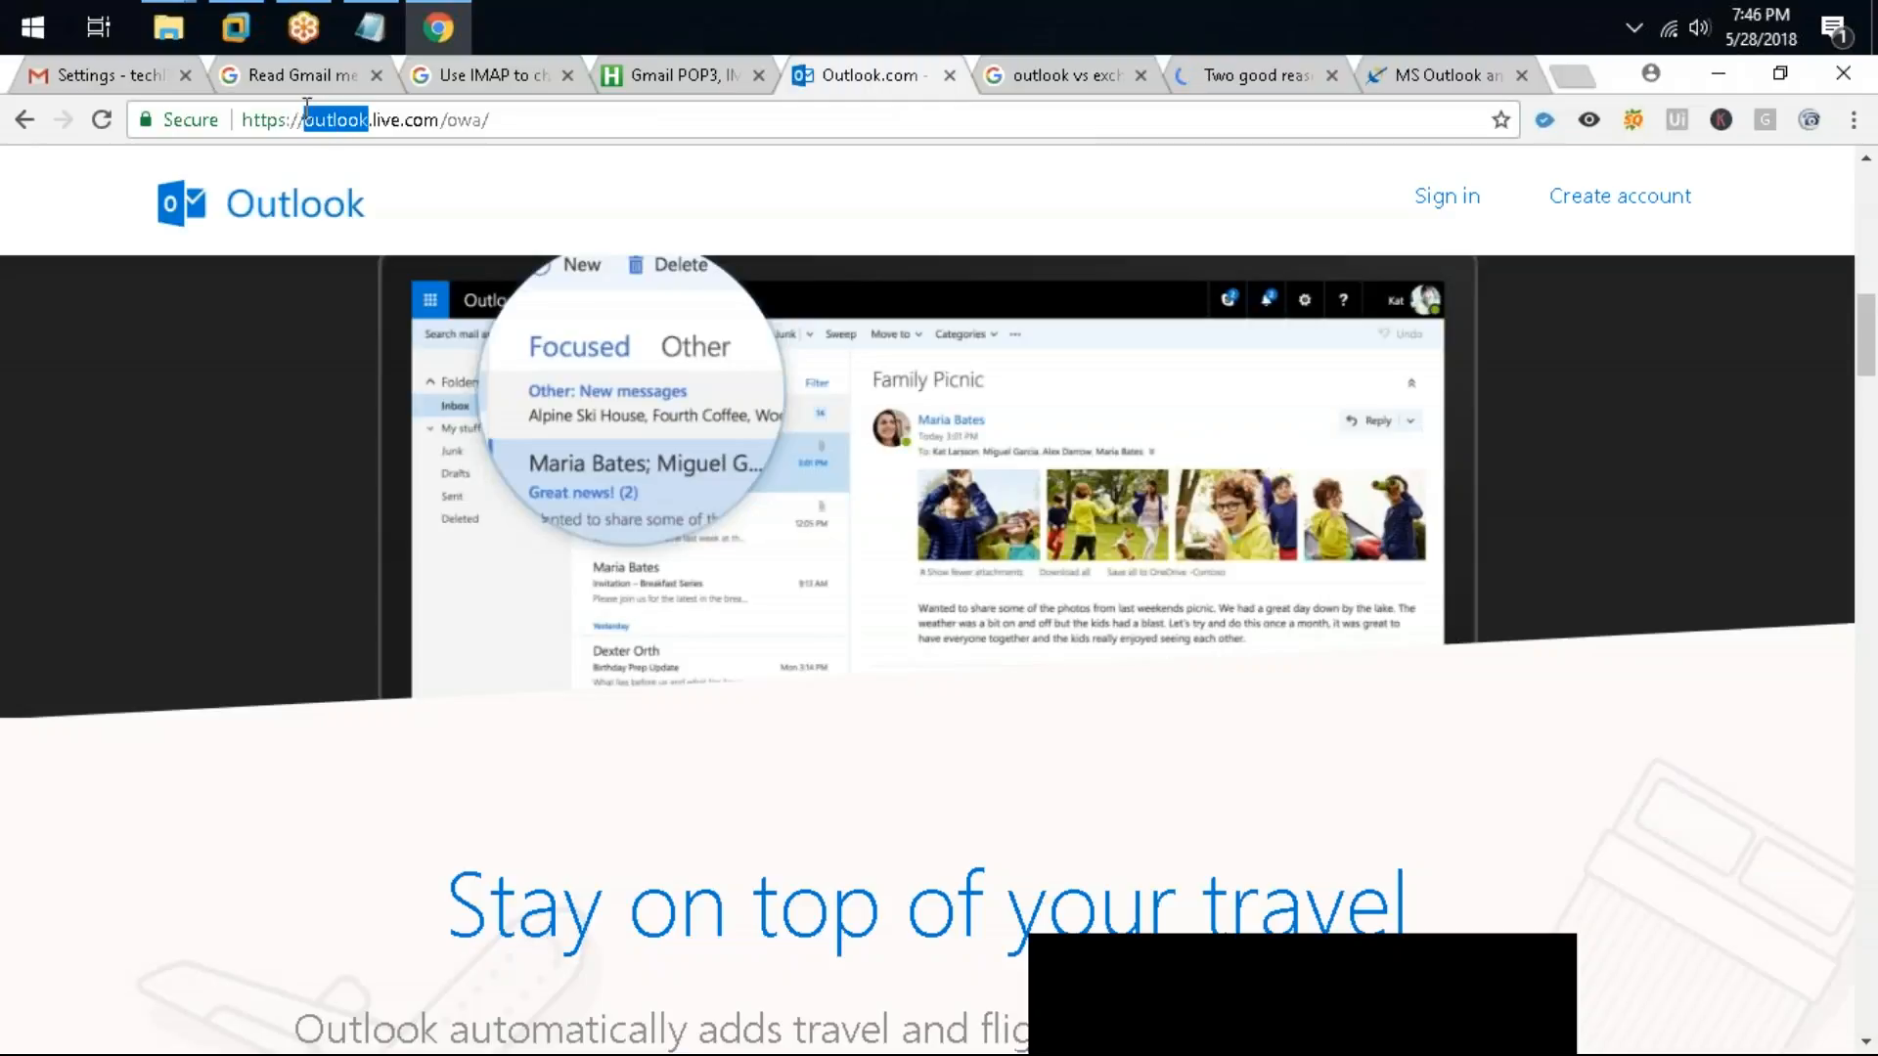
scroll(638, 398, "down", 4)
scroll(637, 401, "up", 6)
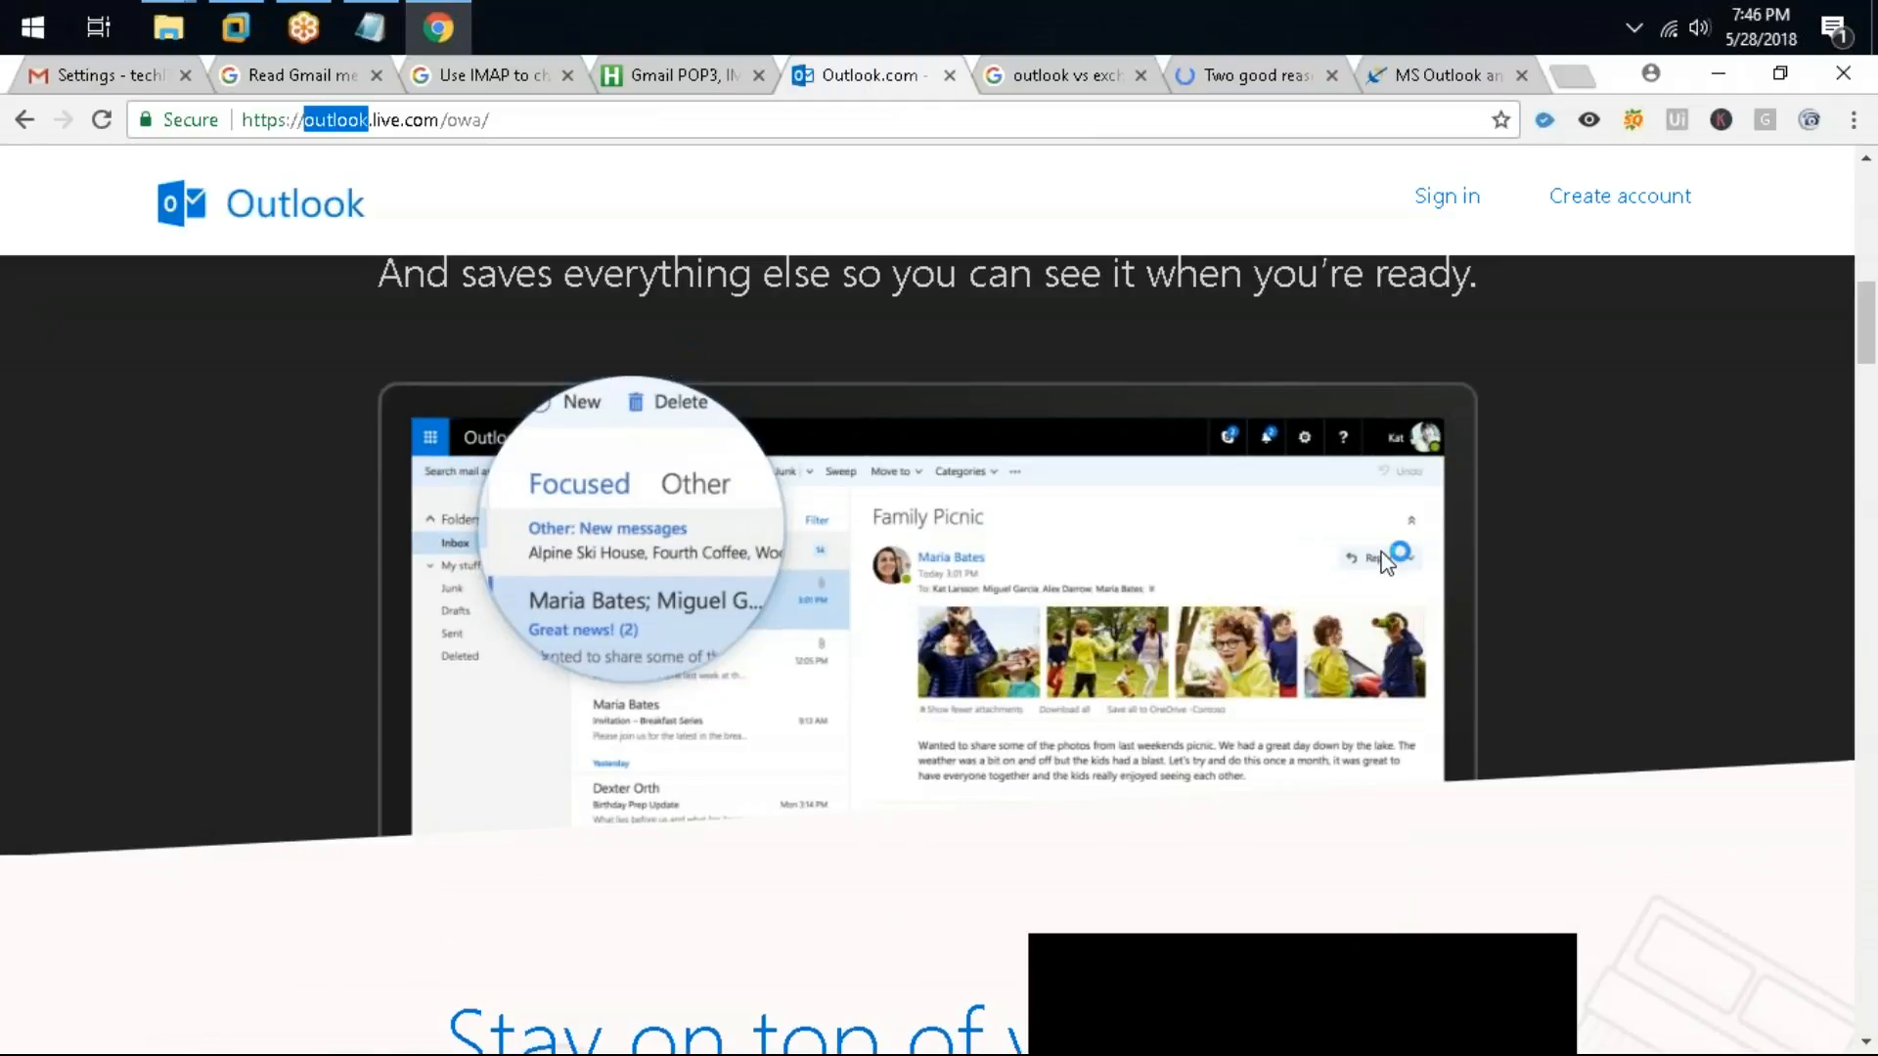
left_click(1447, 76)
left_click_drag(280, 854, 702, 859)
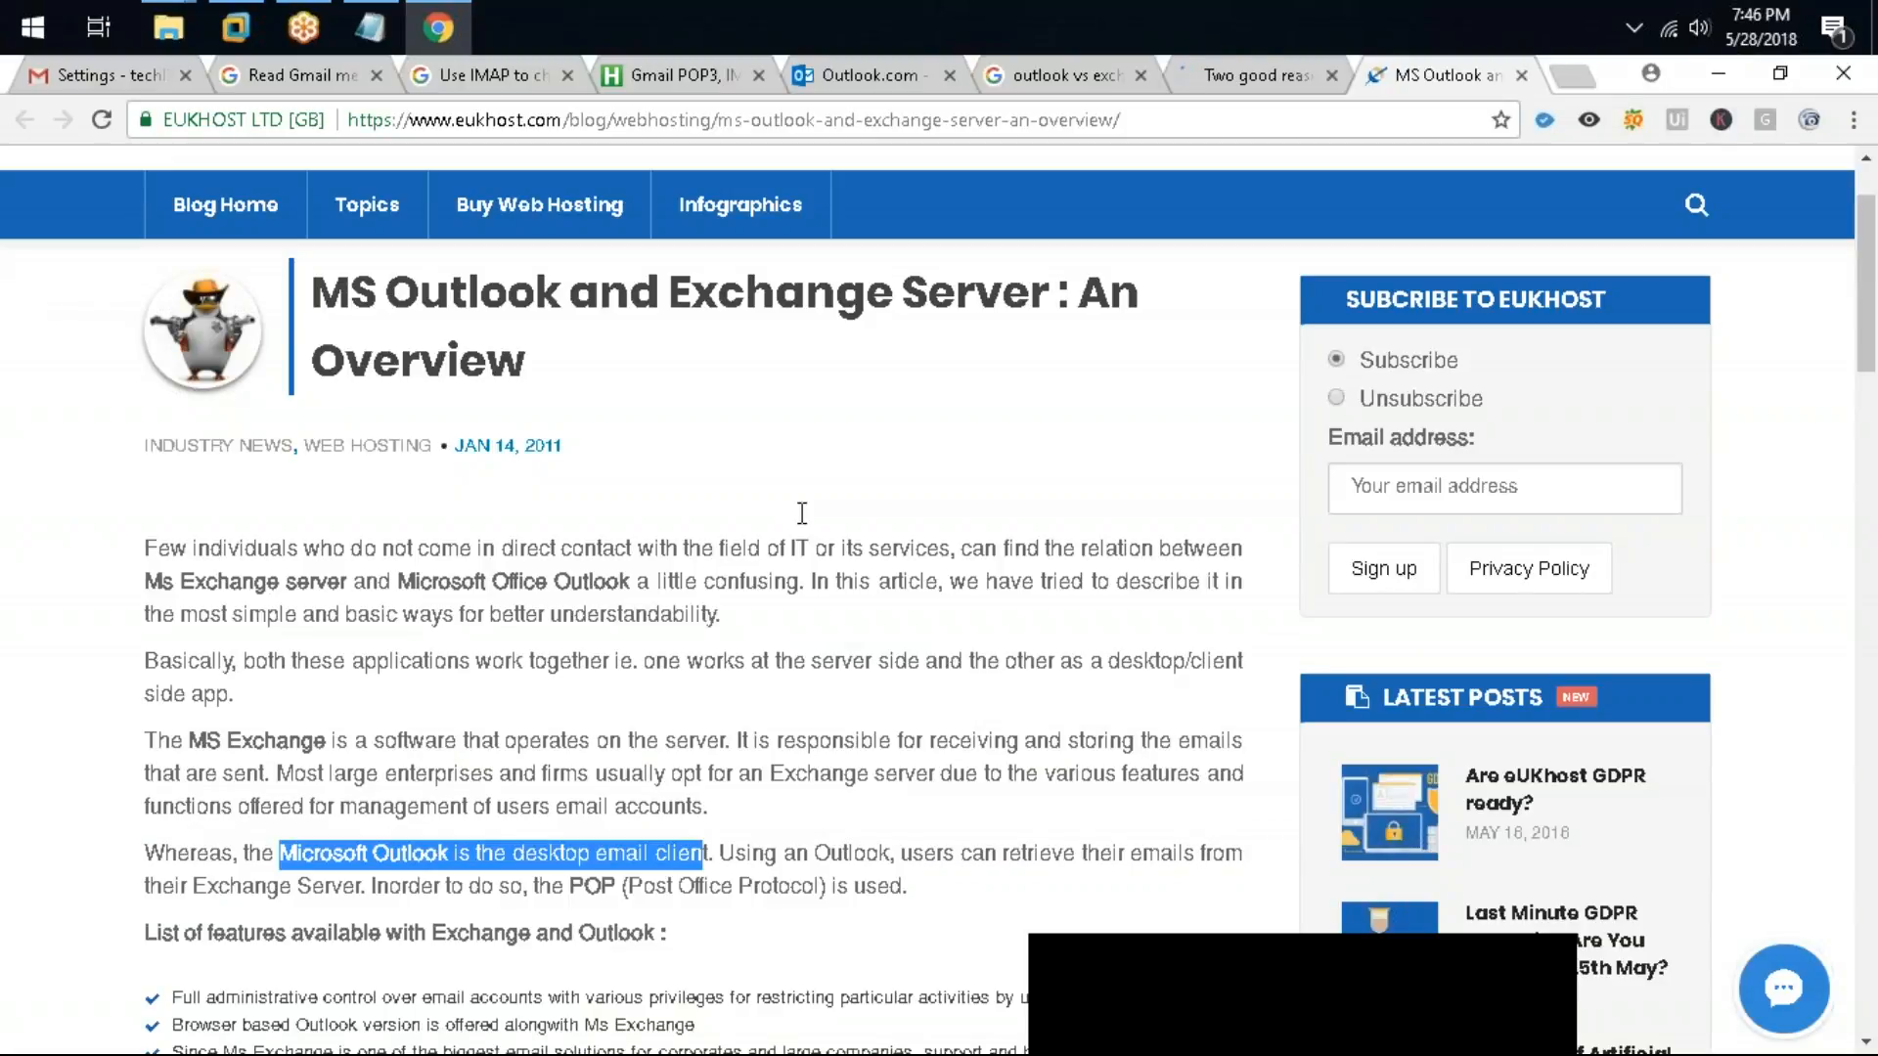
Step: Scroll through the Eukhost article again and reload the PCWorld article on POP3 versus IMAP
scroll(801, 514, "down", 3)
left_click(539, 125)
mouse_move(548, 188)
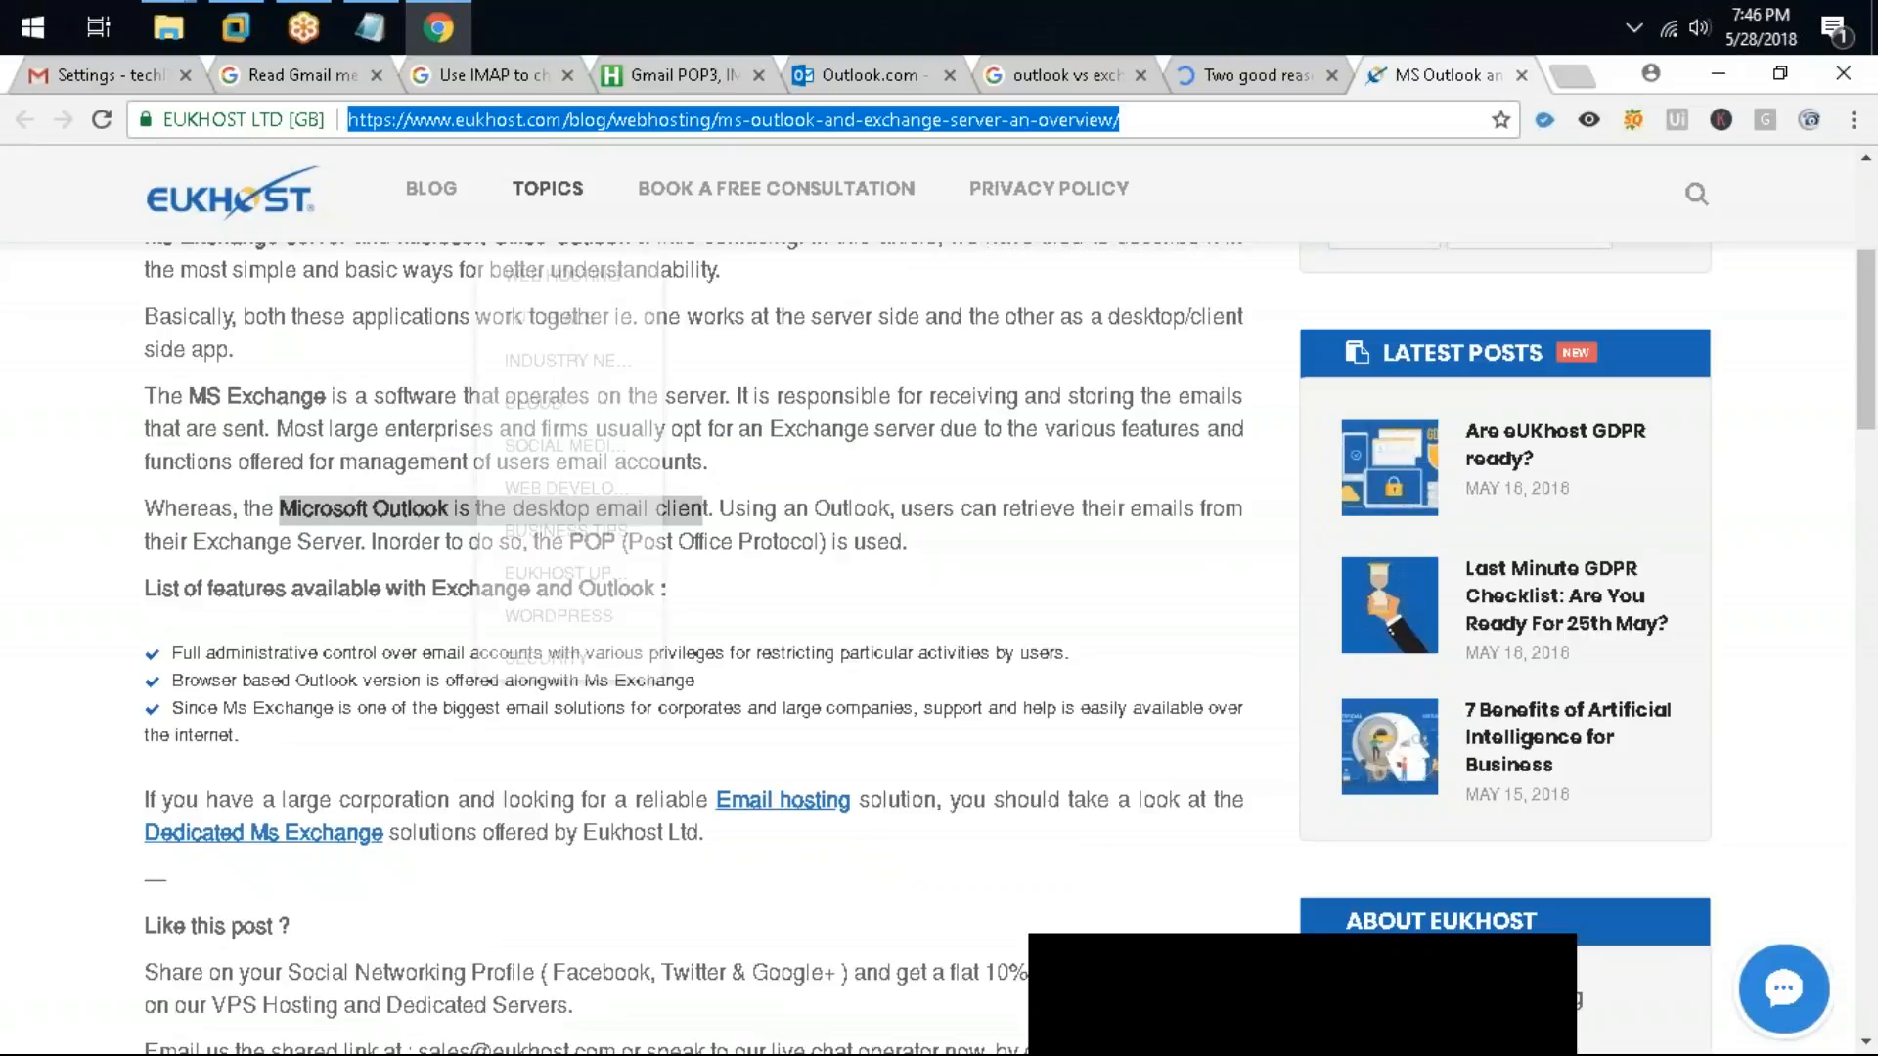
left_click(1547, 956)
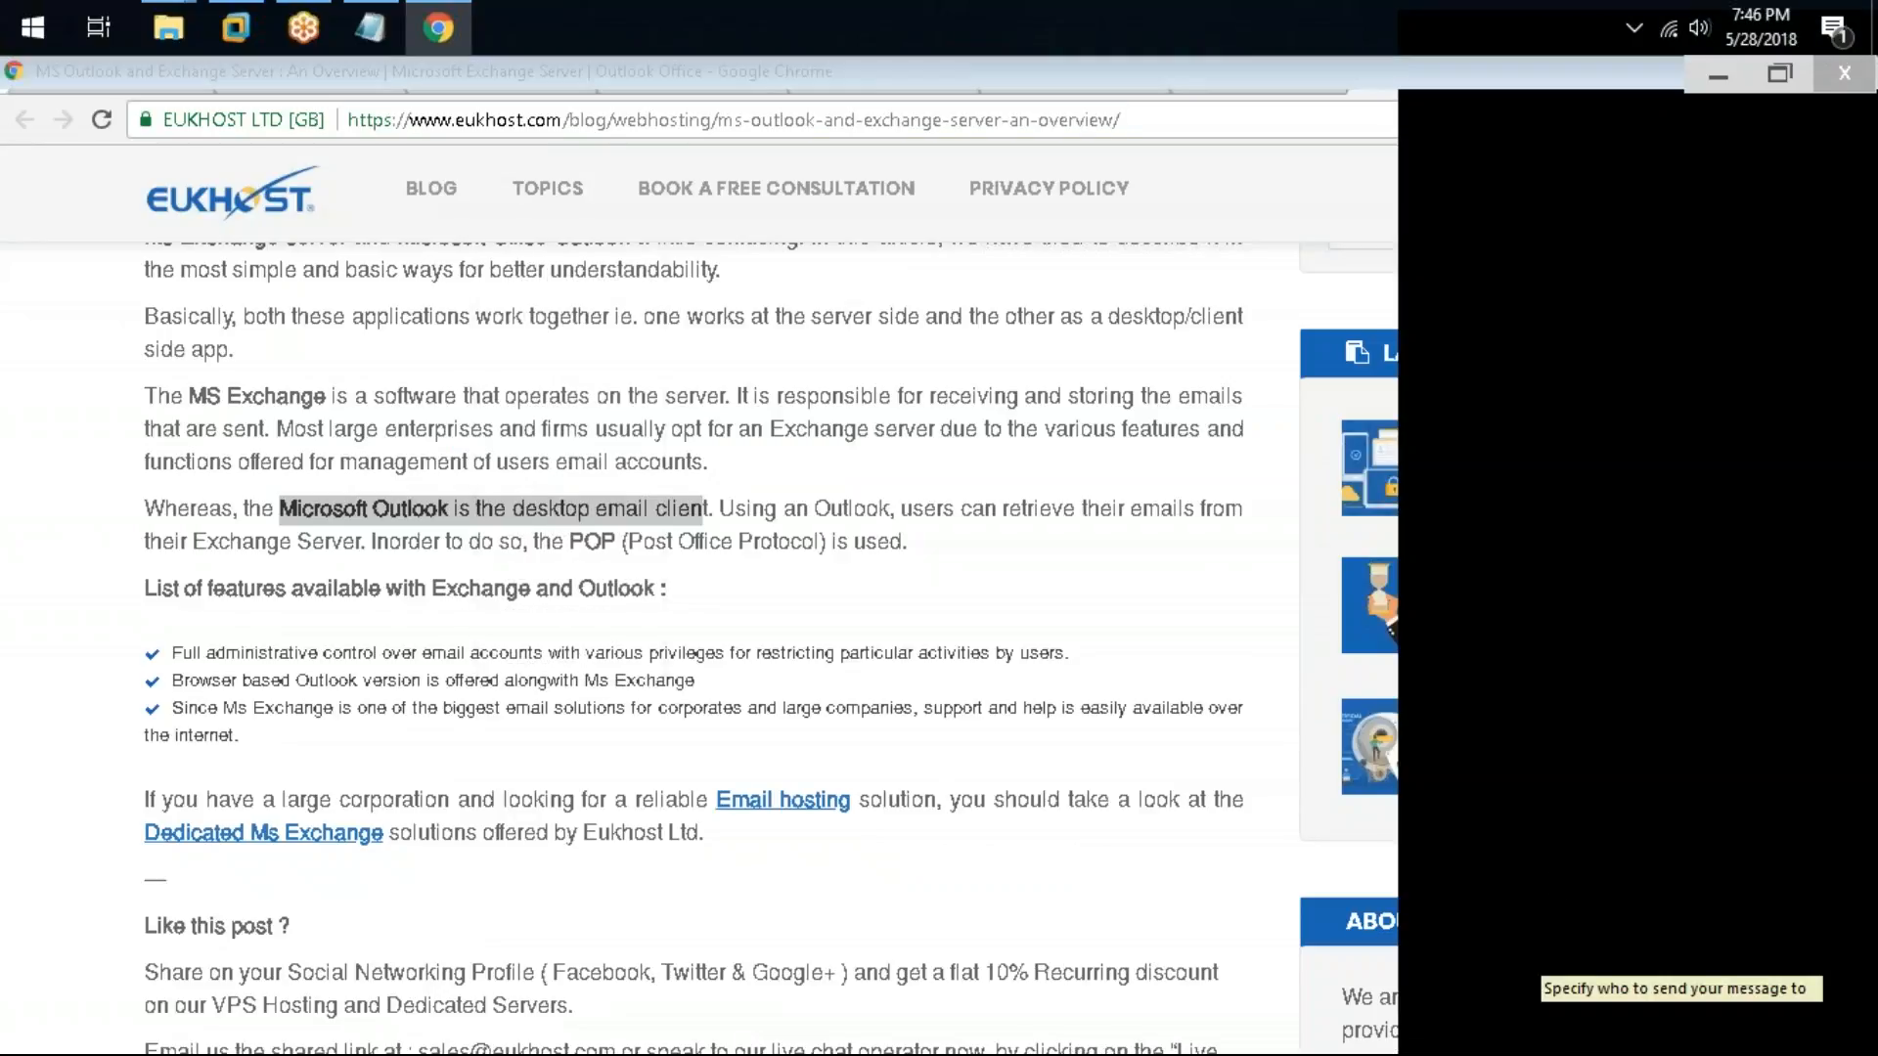
left_click(1535, 869)
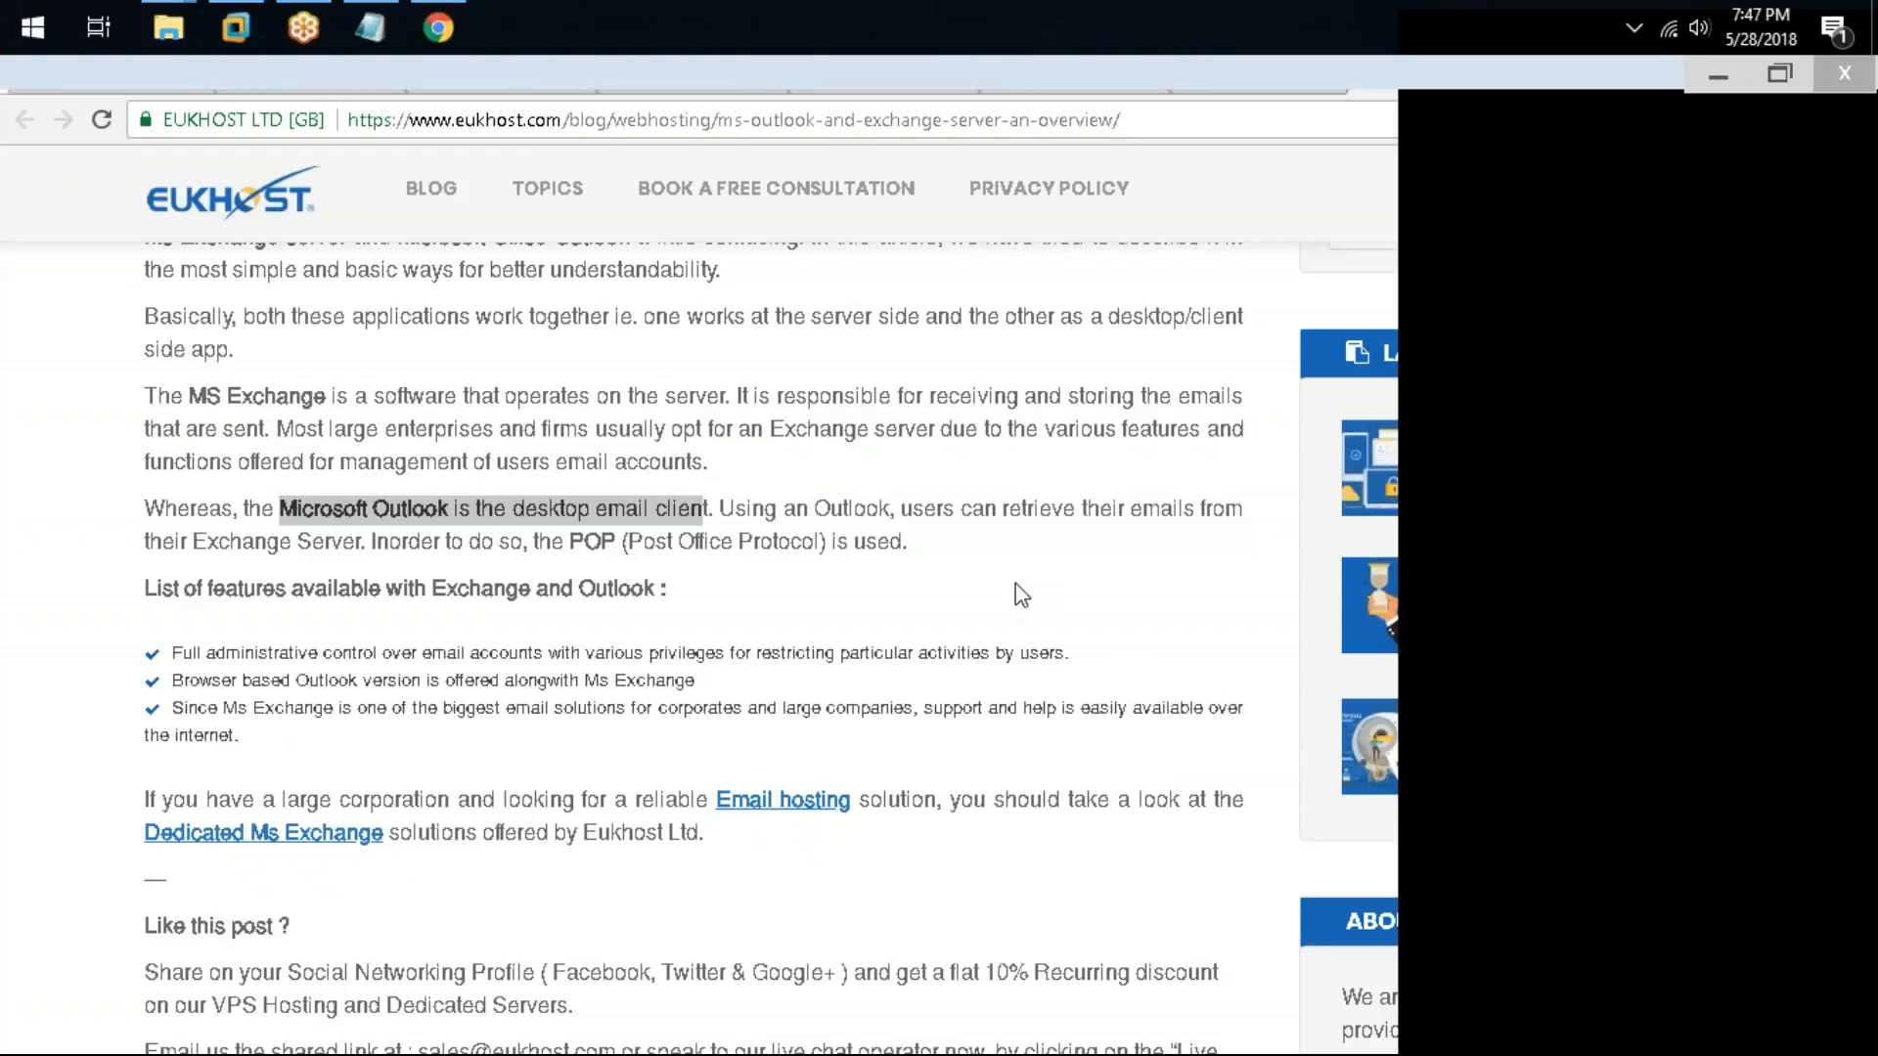
left_click(694, 577)
scroll(694, 577, "up", 4)
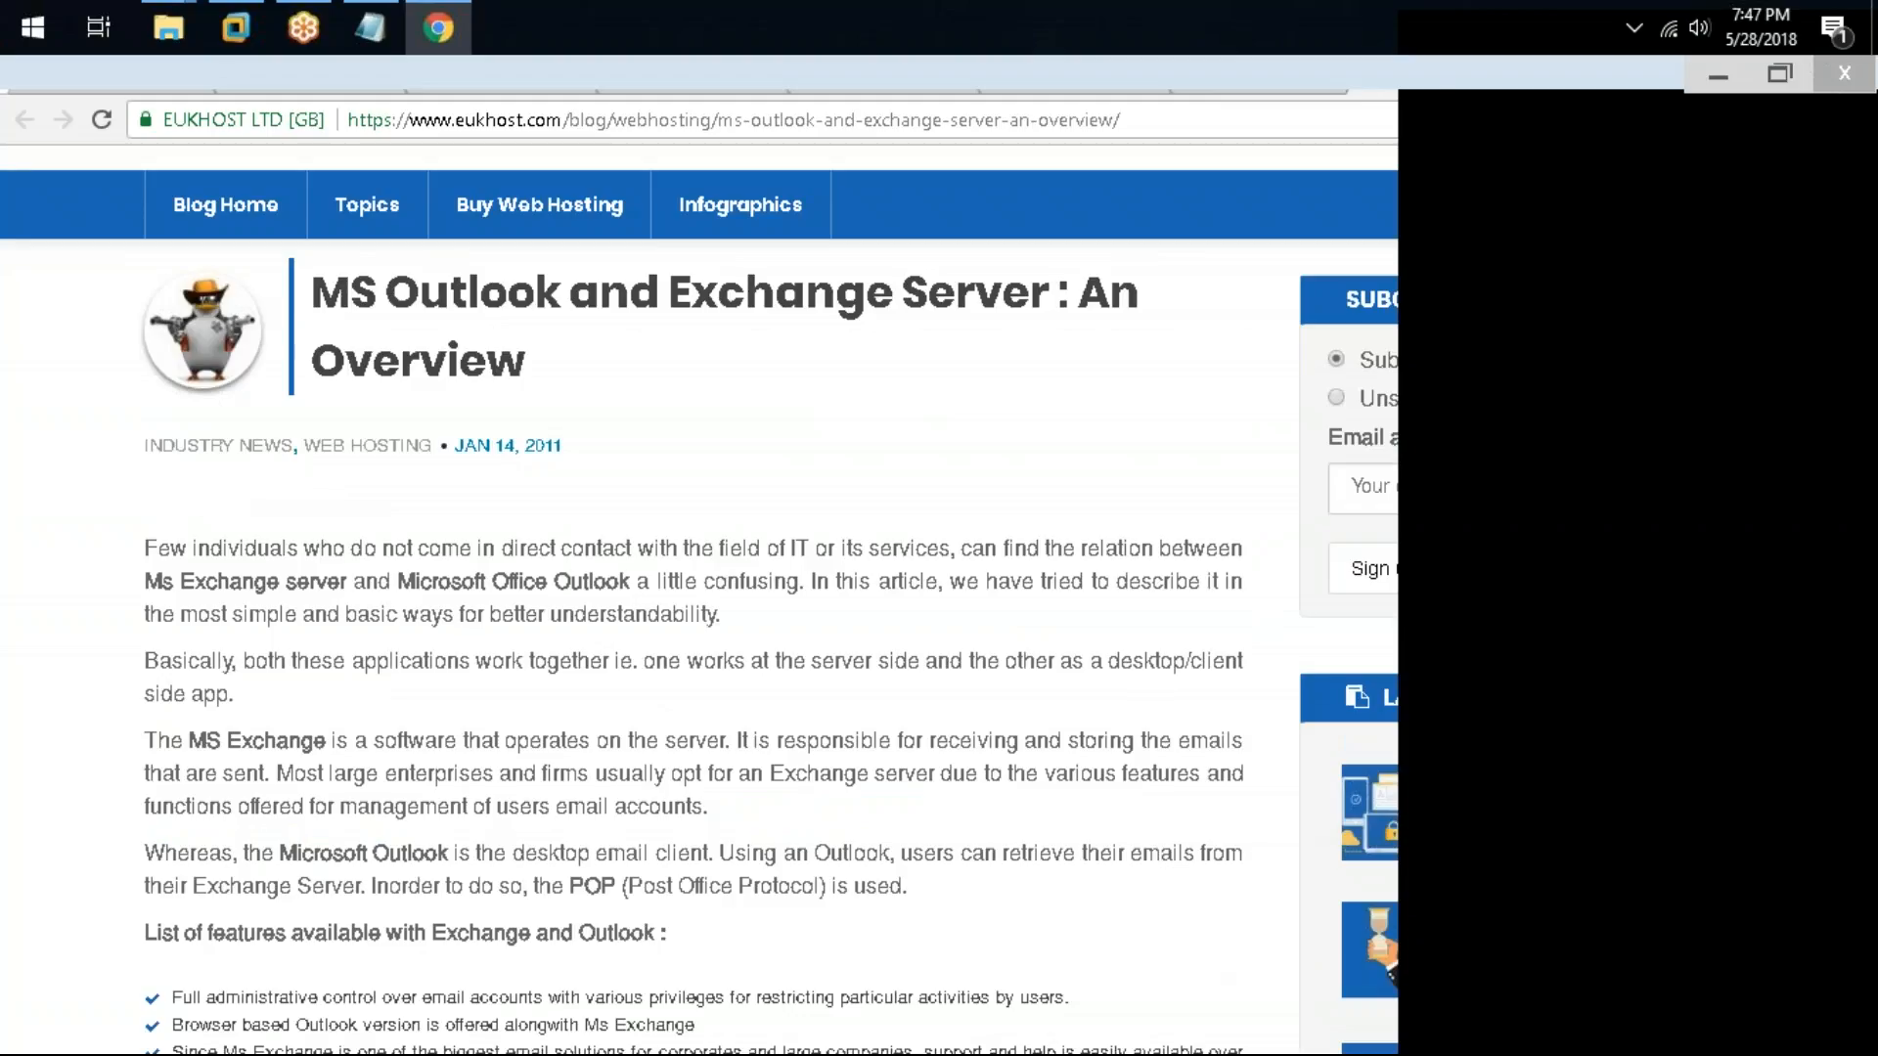
key("F5")
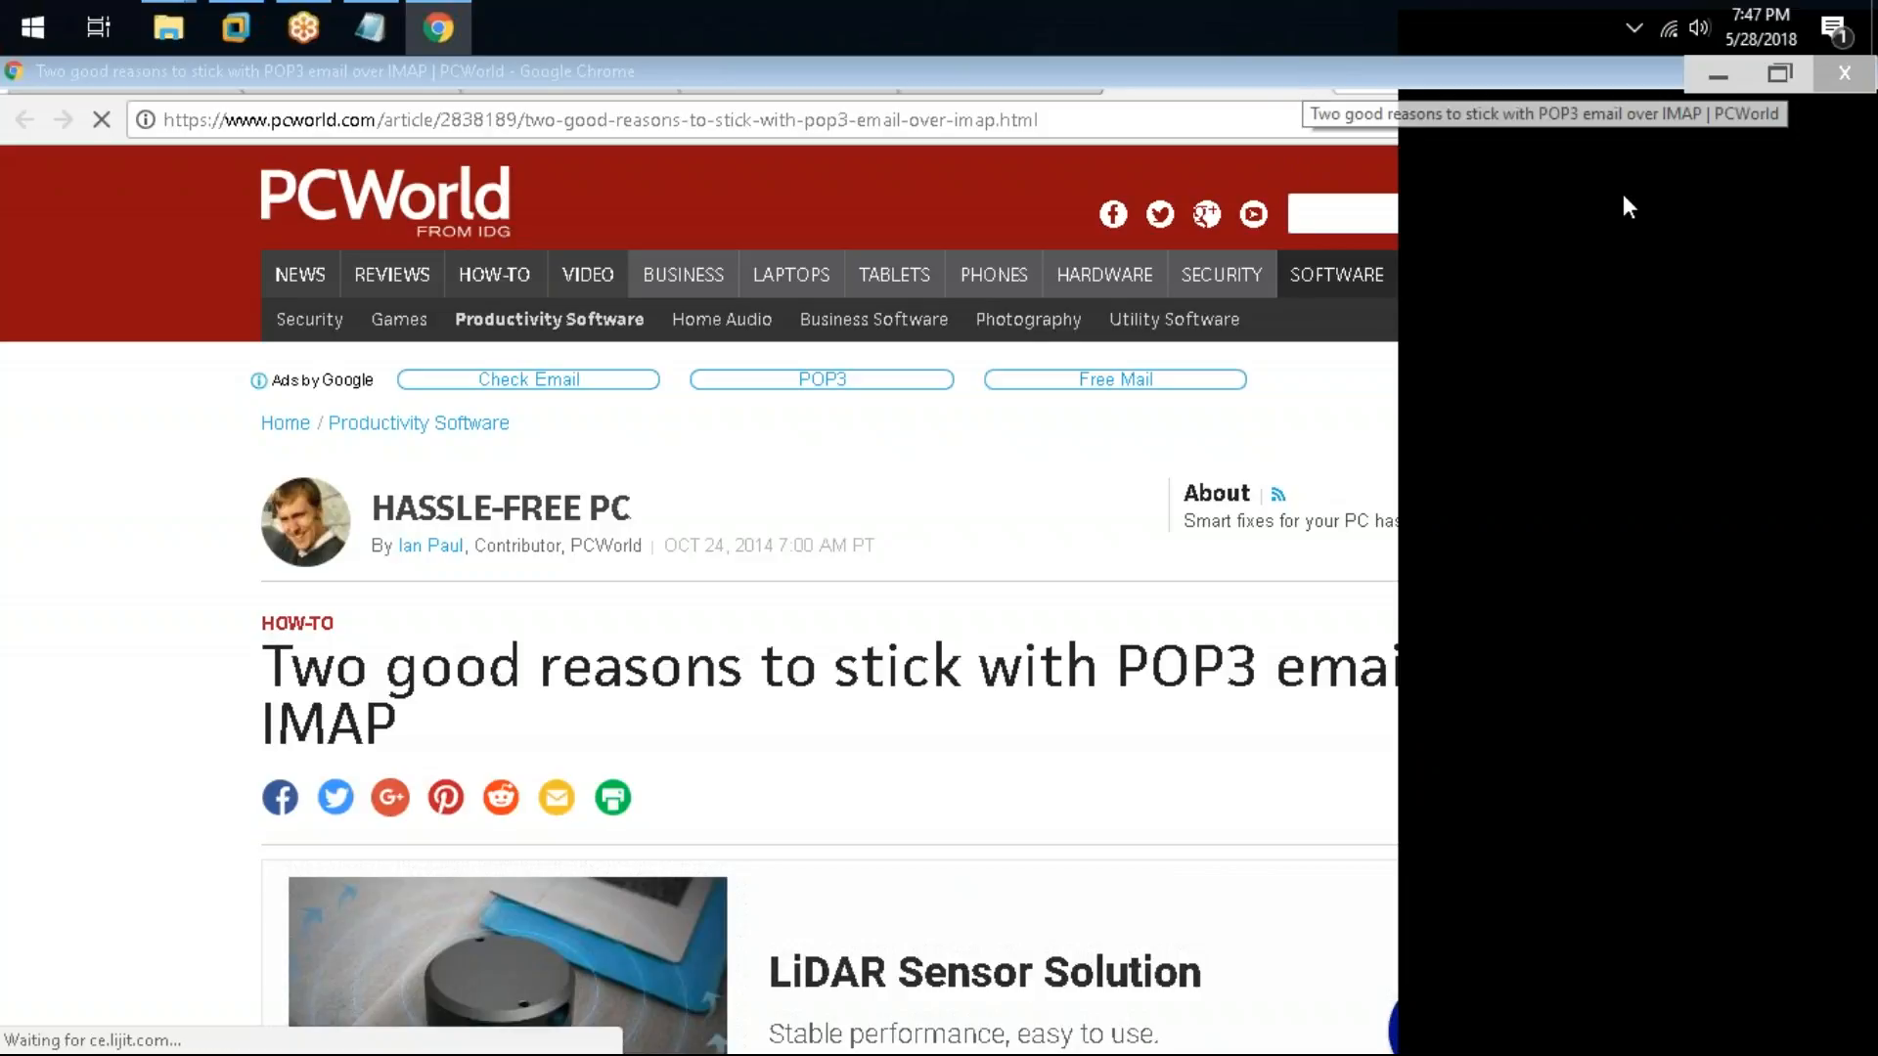
scroll(1635, 241, "down", 4)
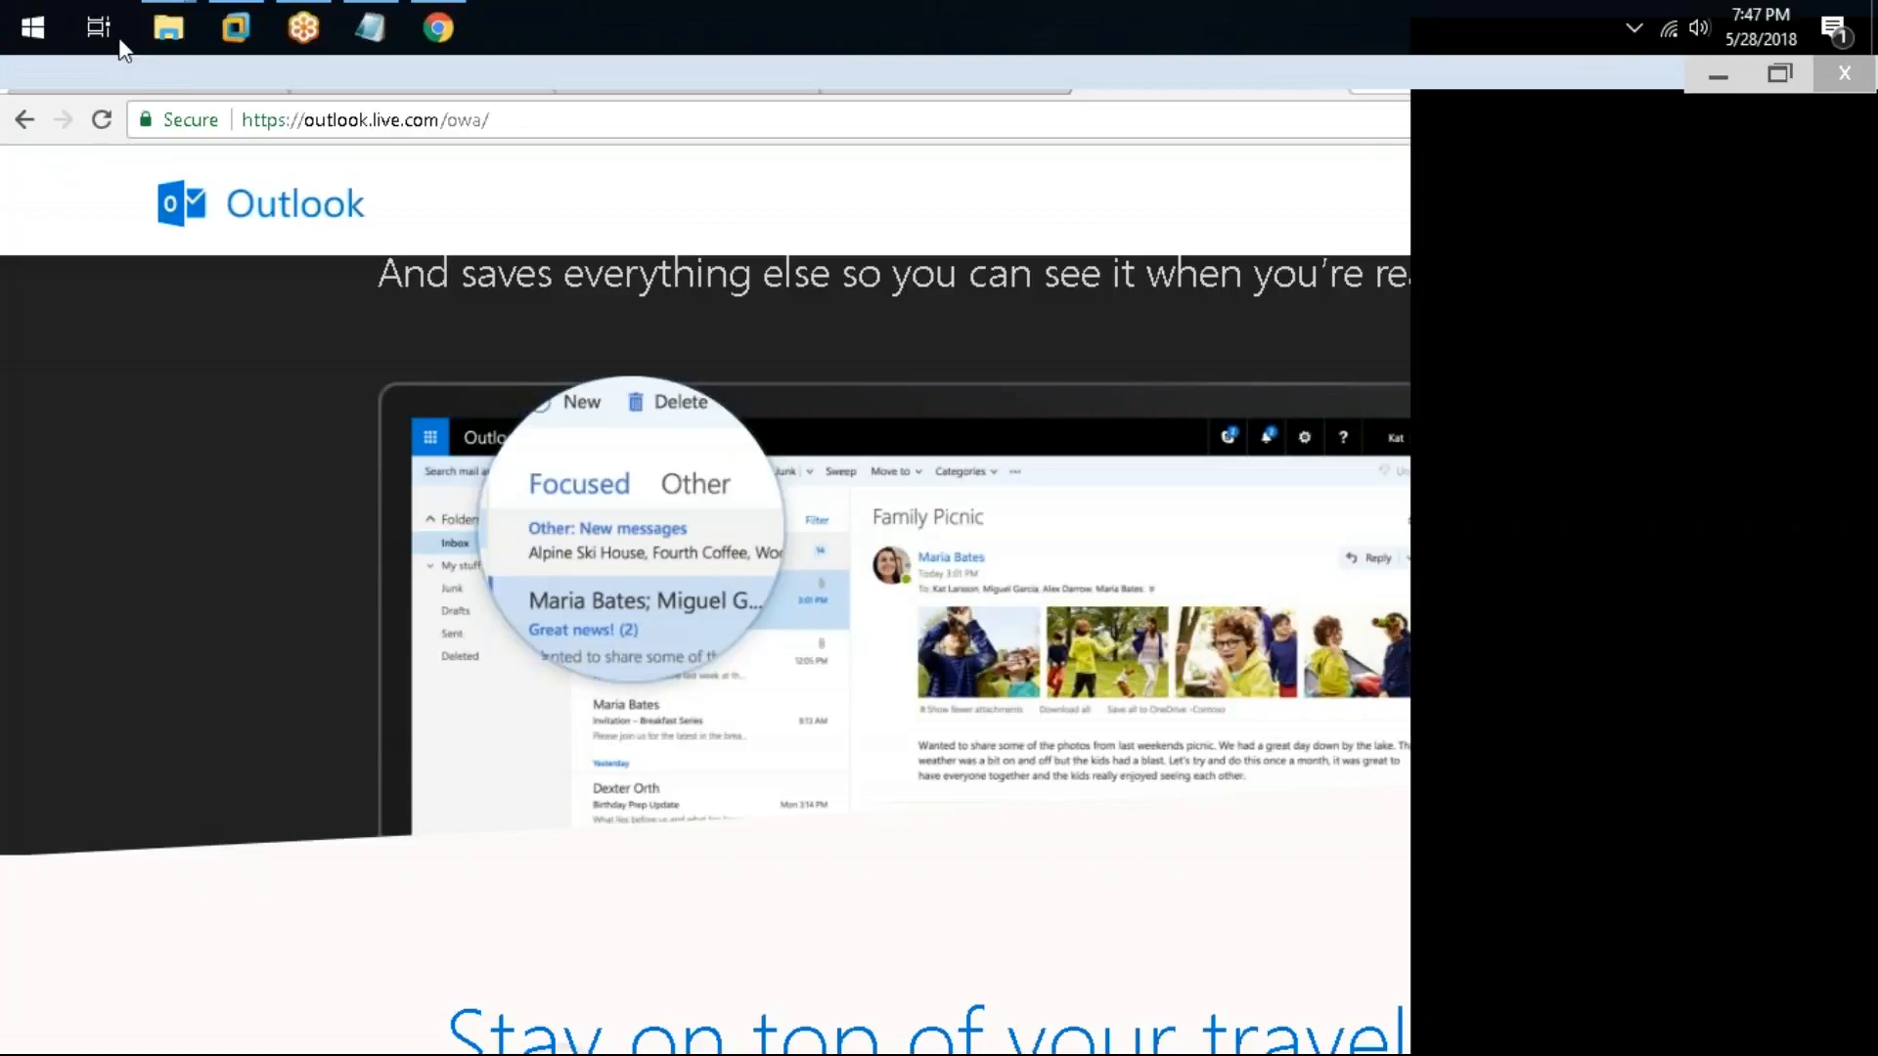
Step: Switch to Gmail in a maximized browser window and open the Forwarding and POP/IMAP settings
left_click(131, 78)
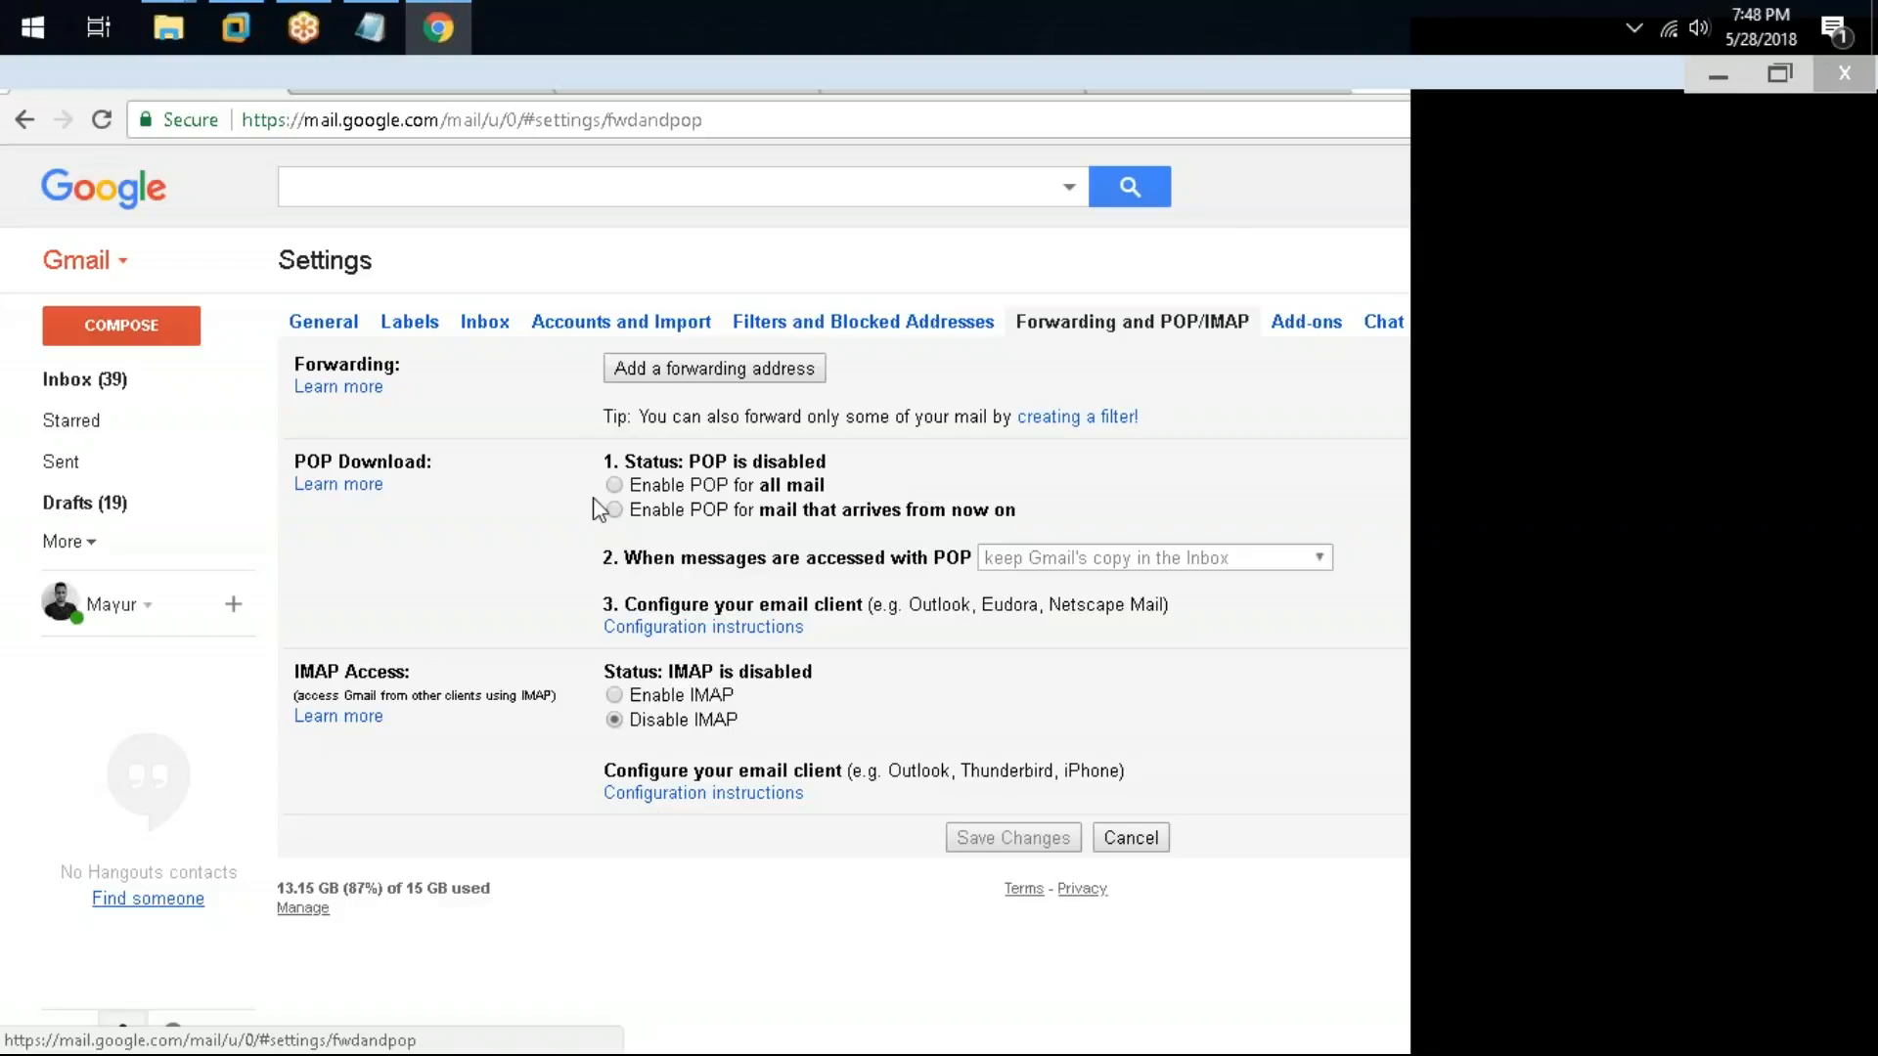
left_click(1780, 74)
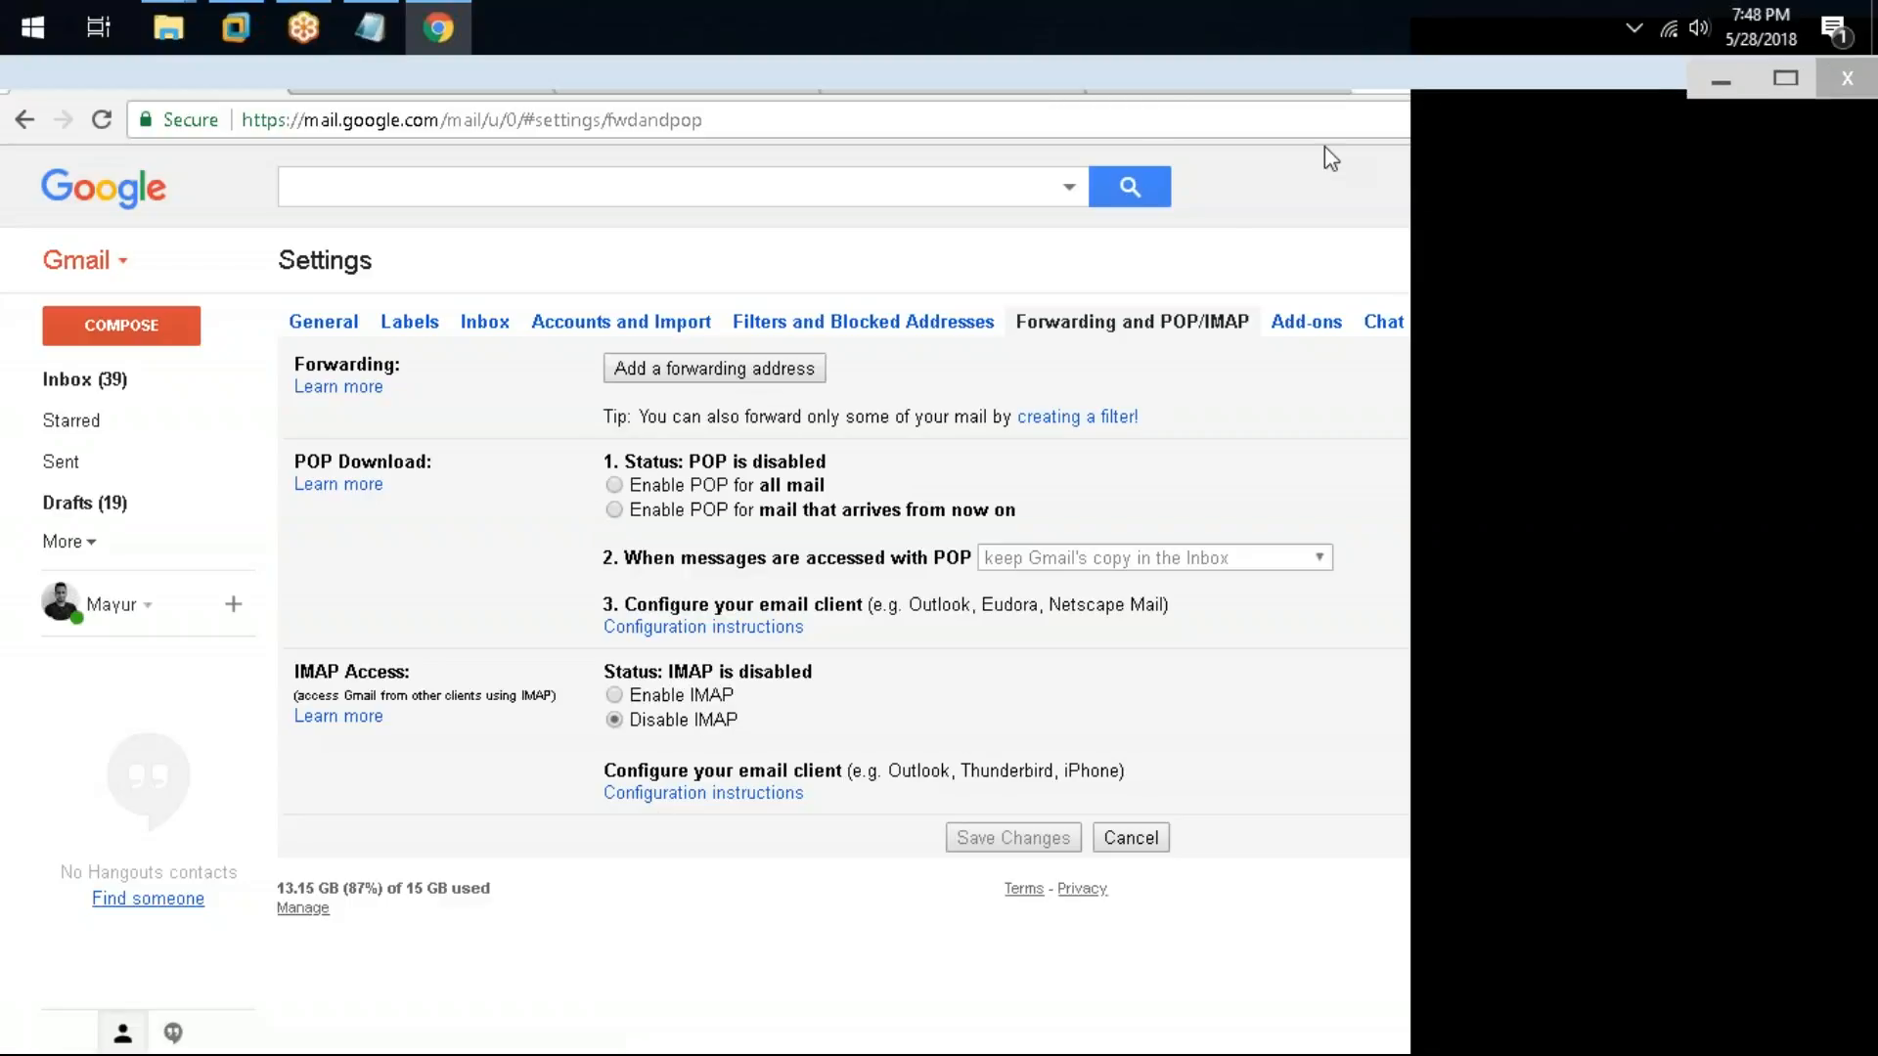
left_click_drag(1325, 145, 904, 162)
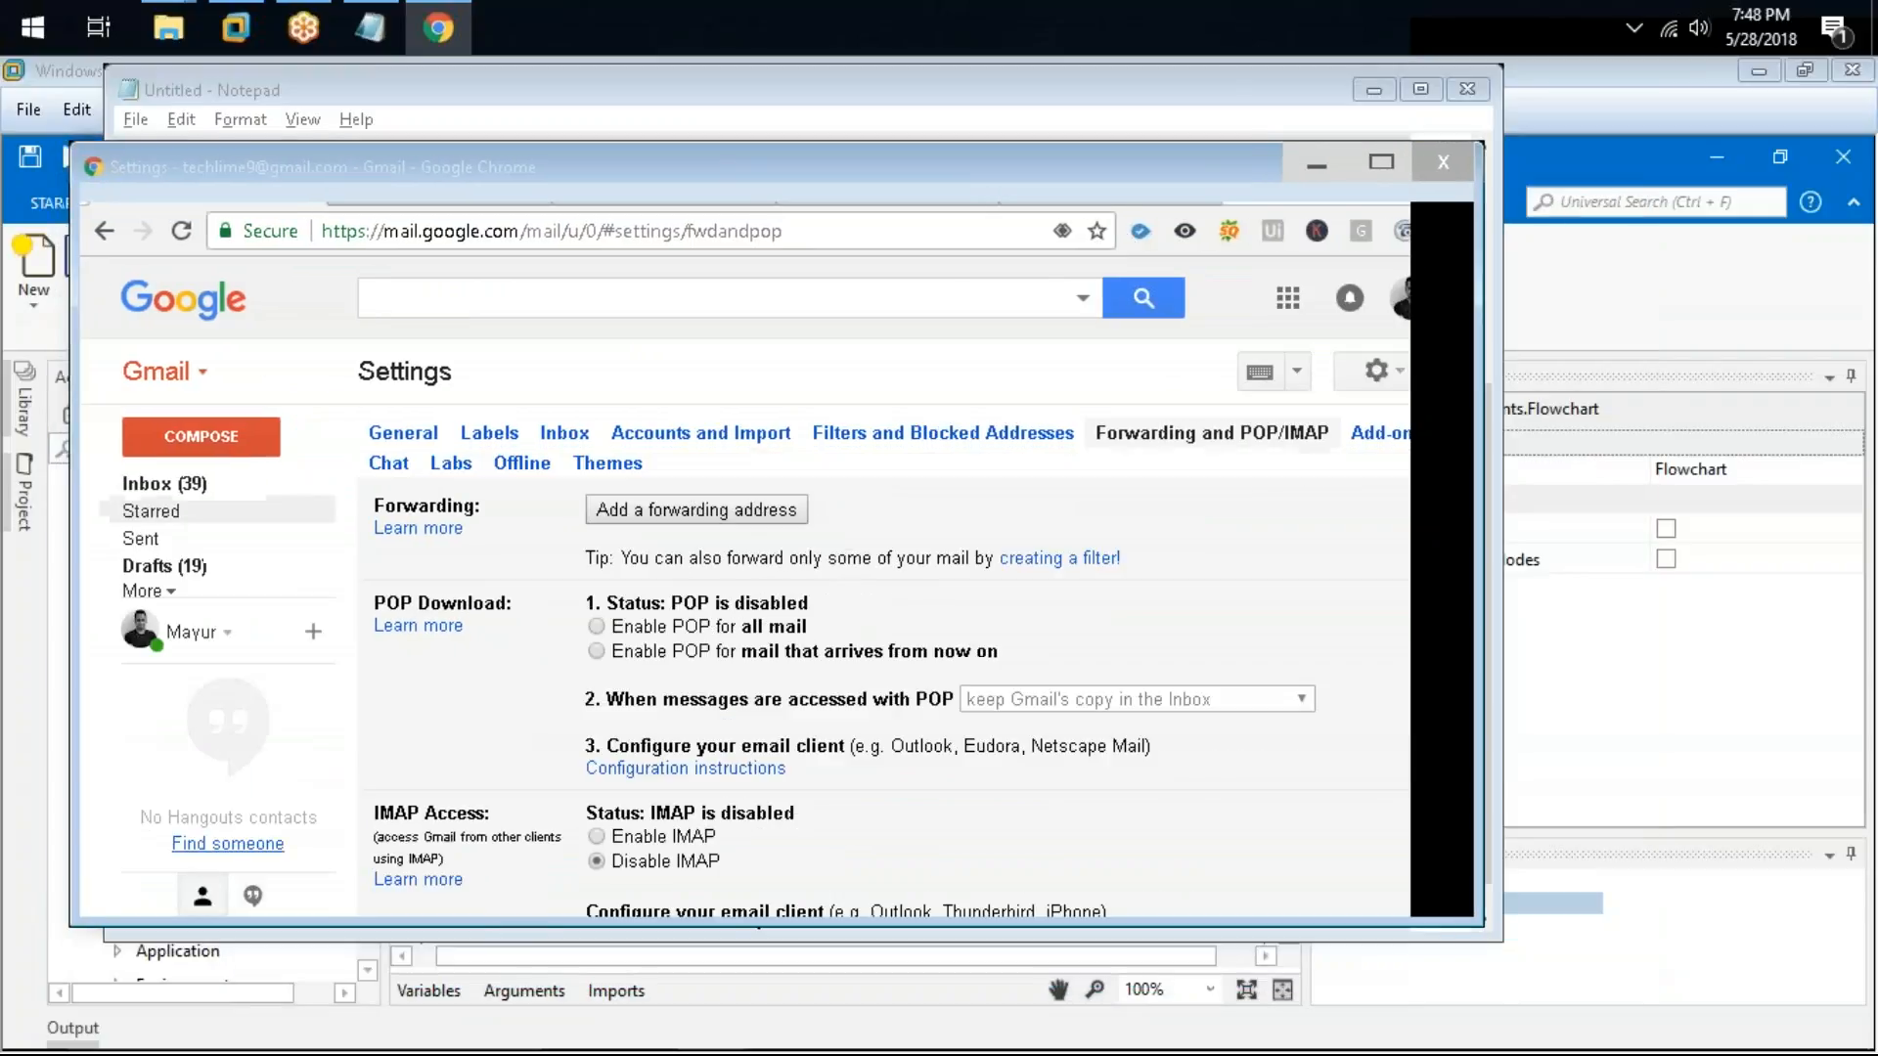
left_click(147, 486)
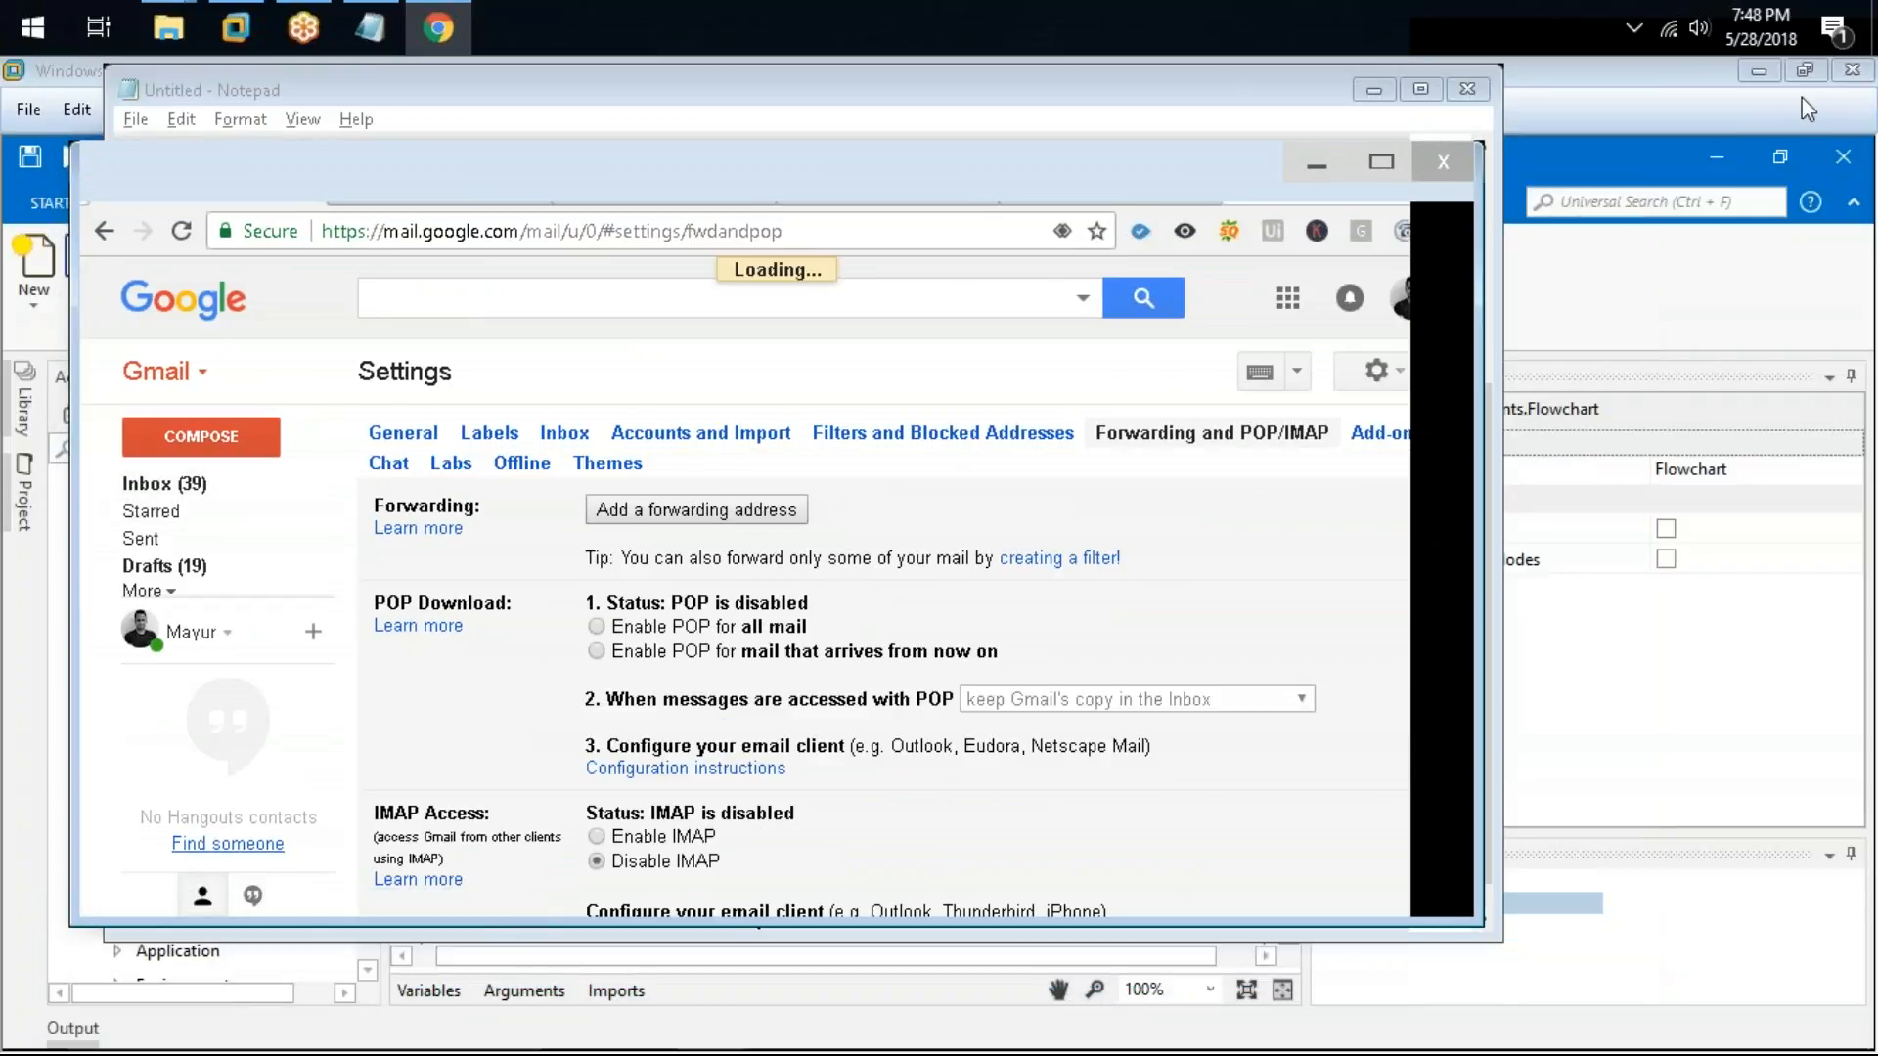
left_click(1381, 162)
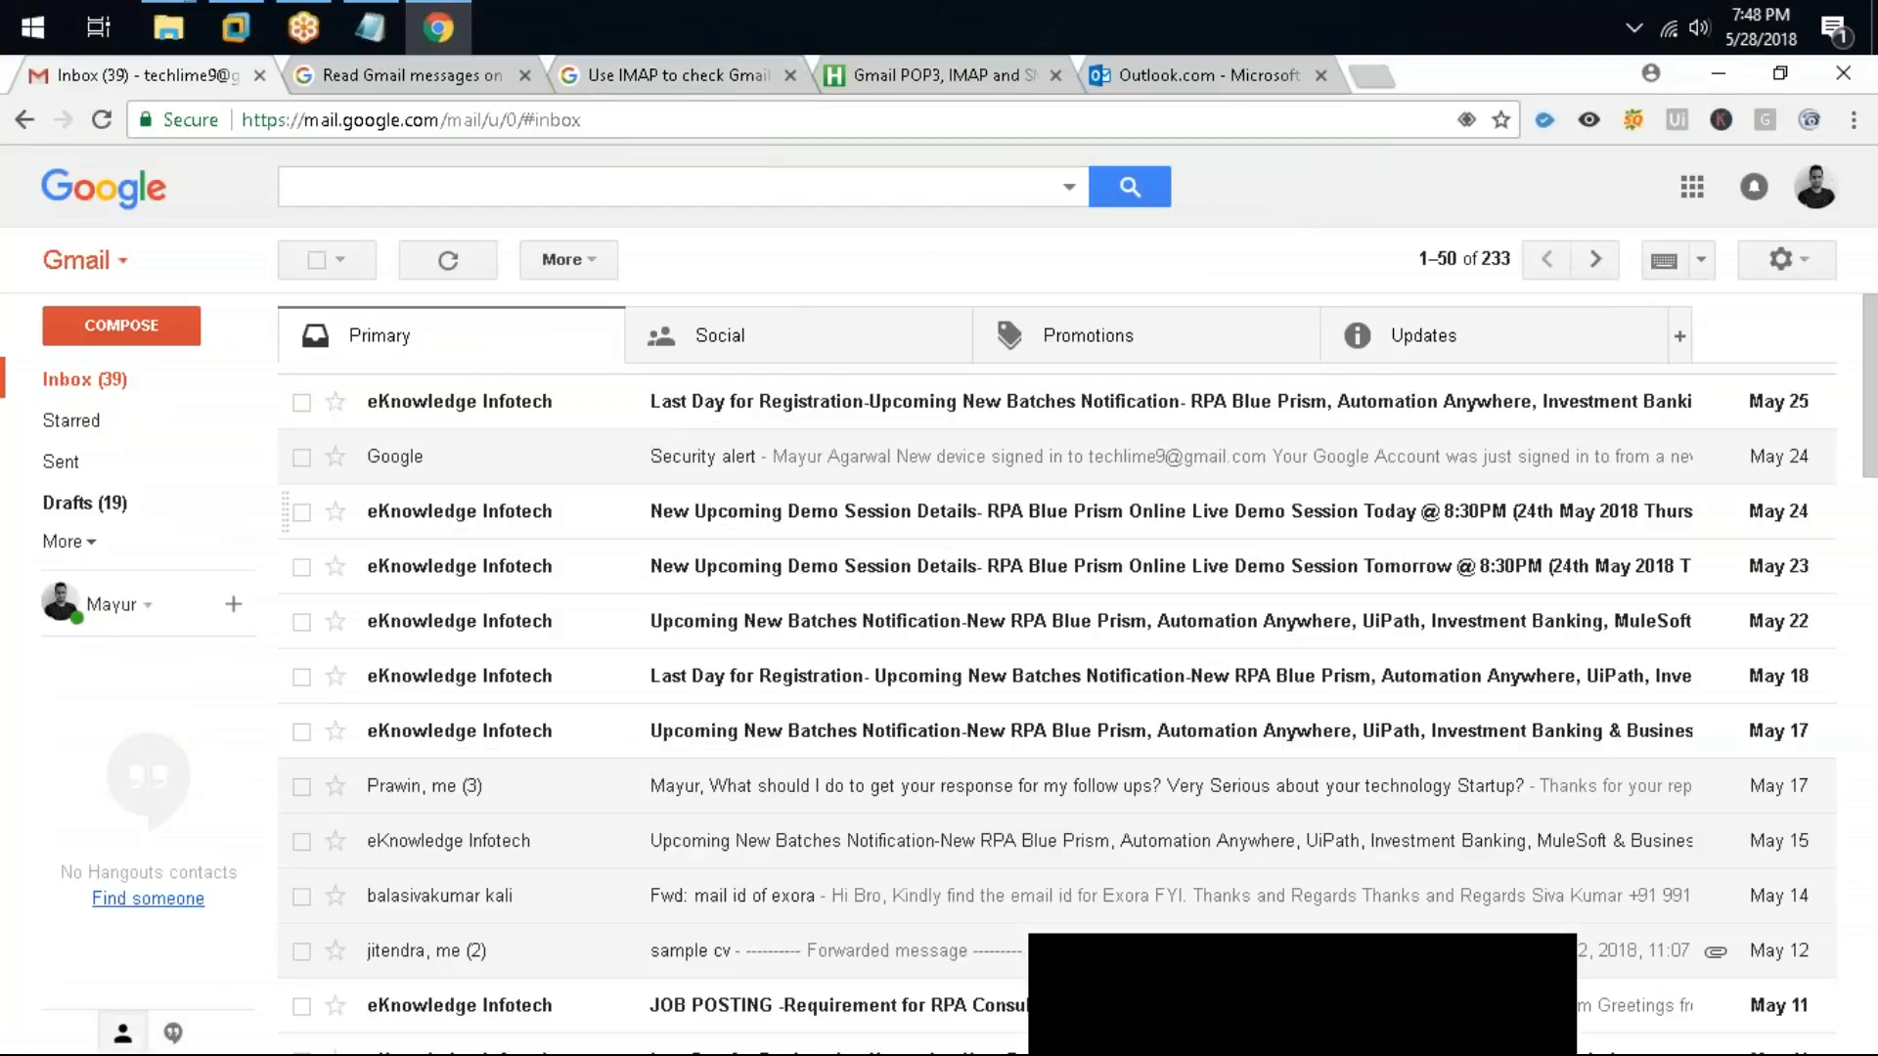
left_click(1812, 266)
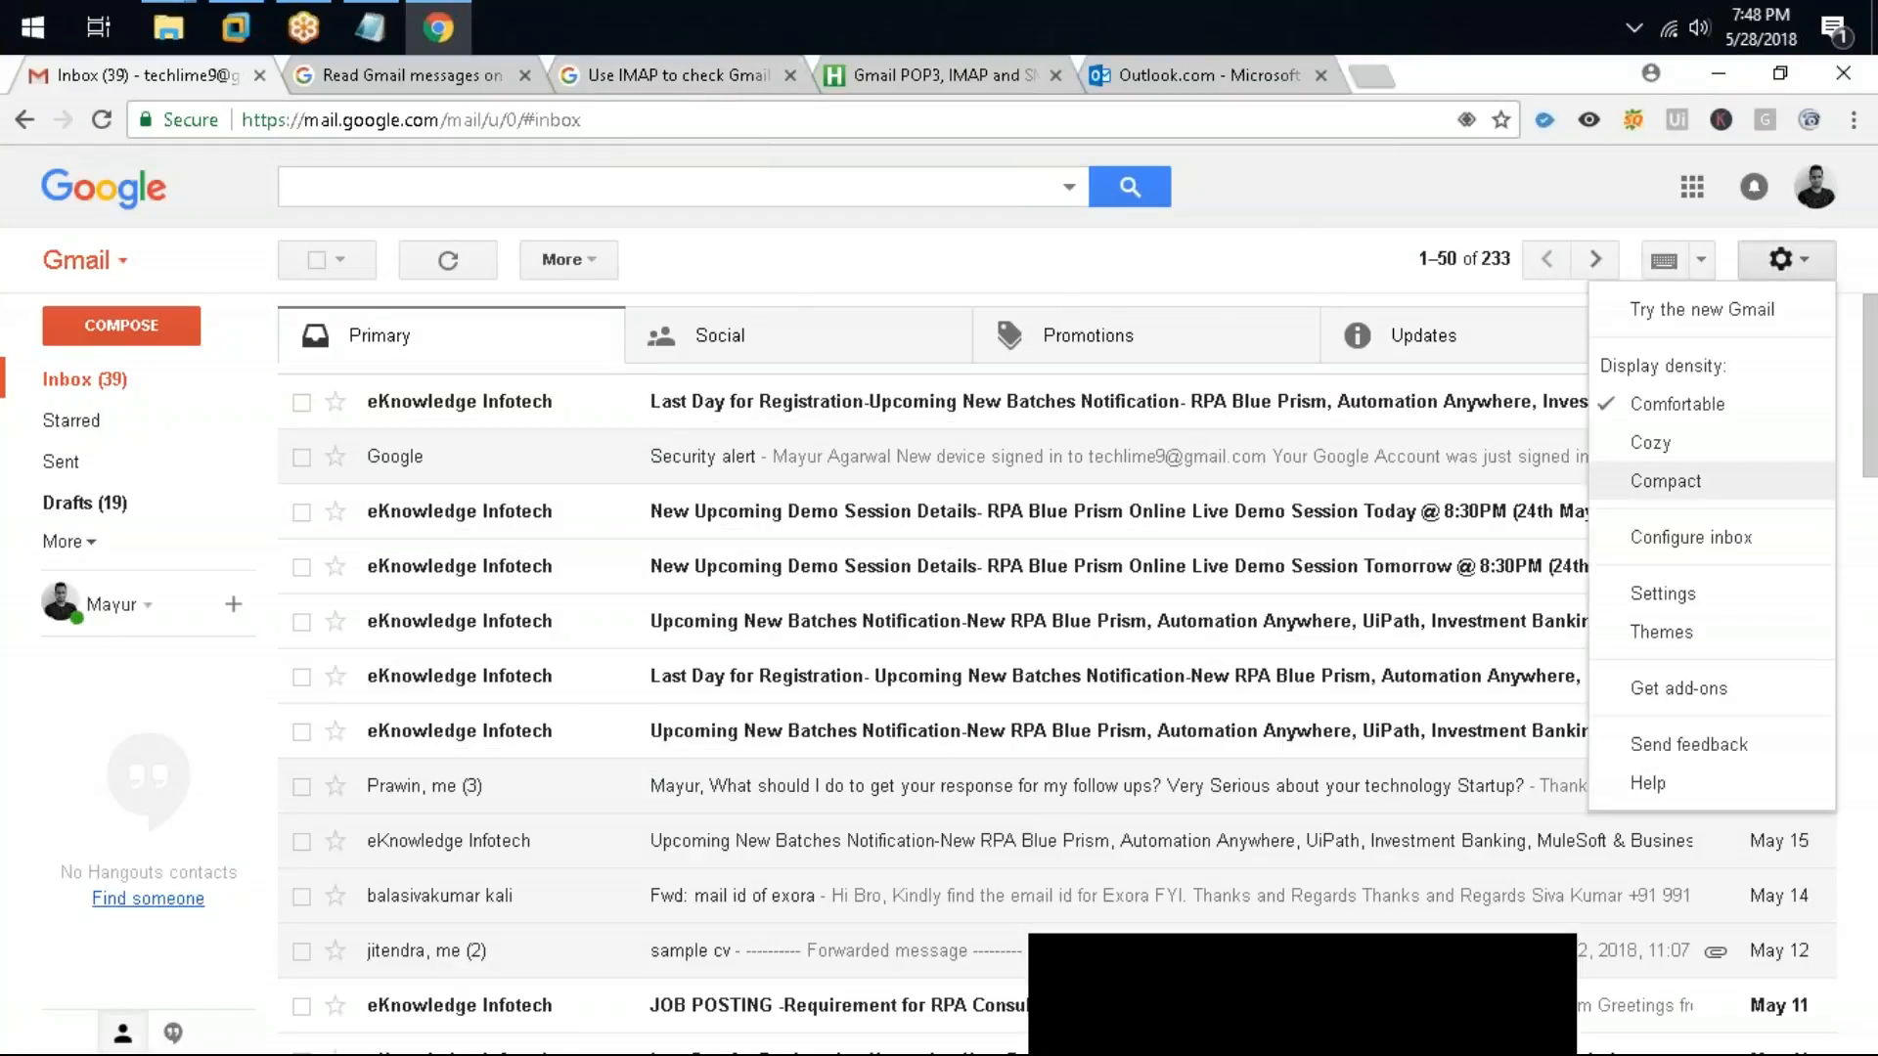
left_click(1707, 596)
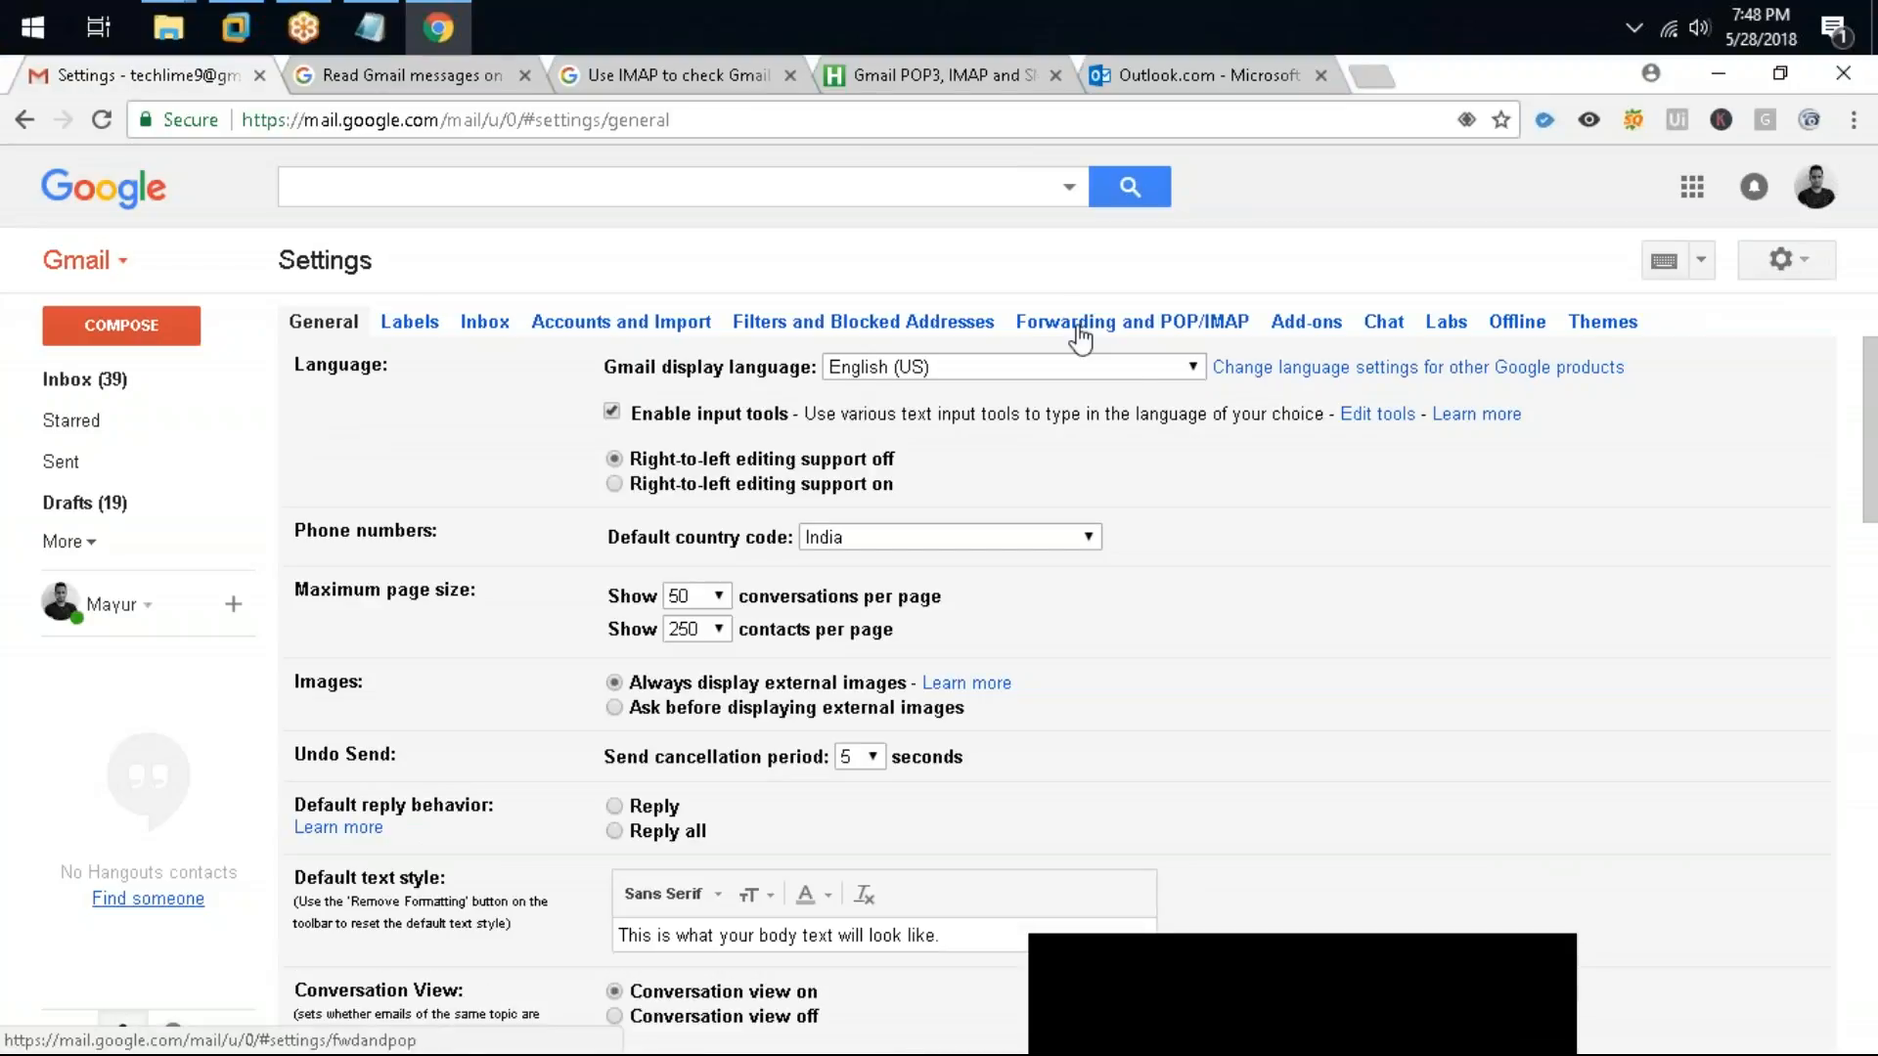
left_click(1079, 323)
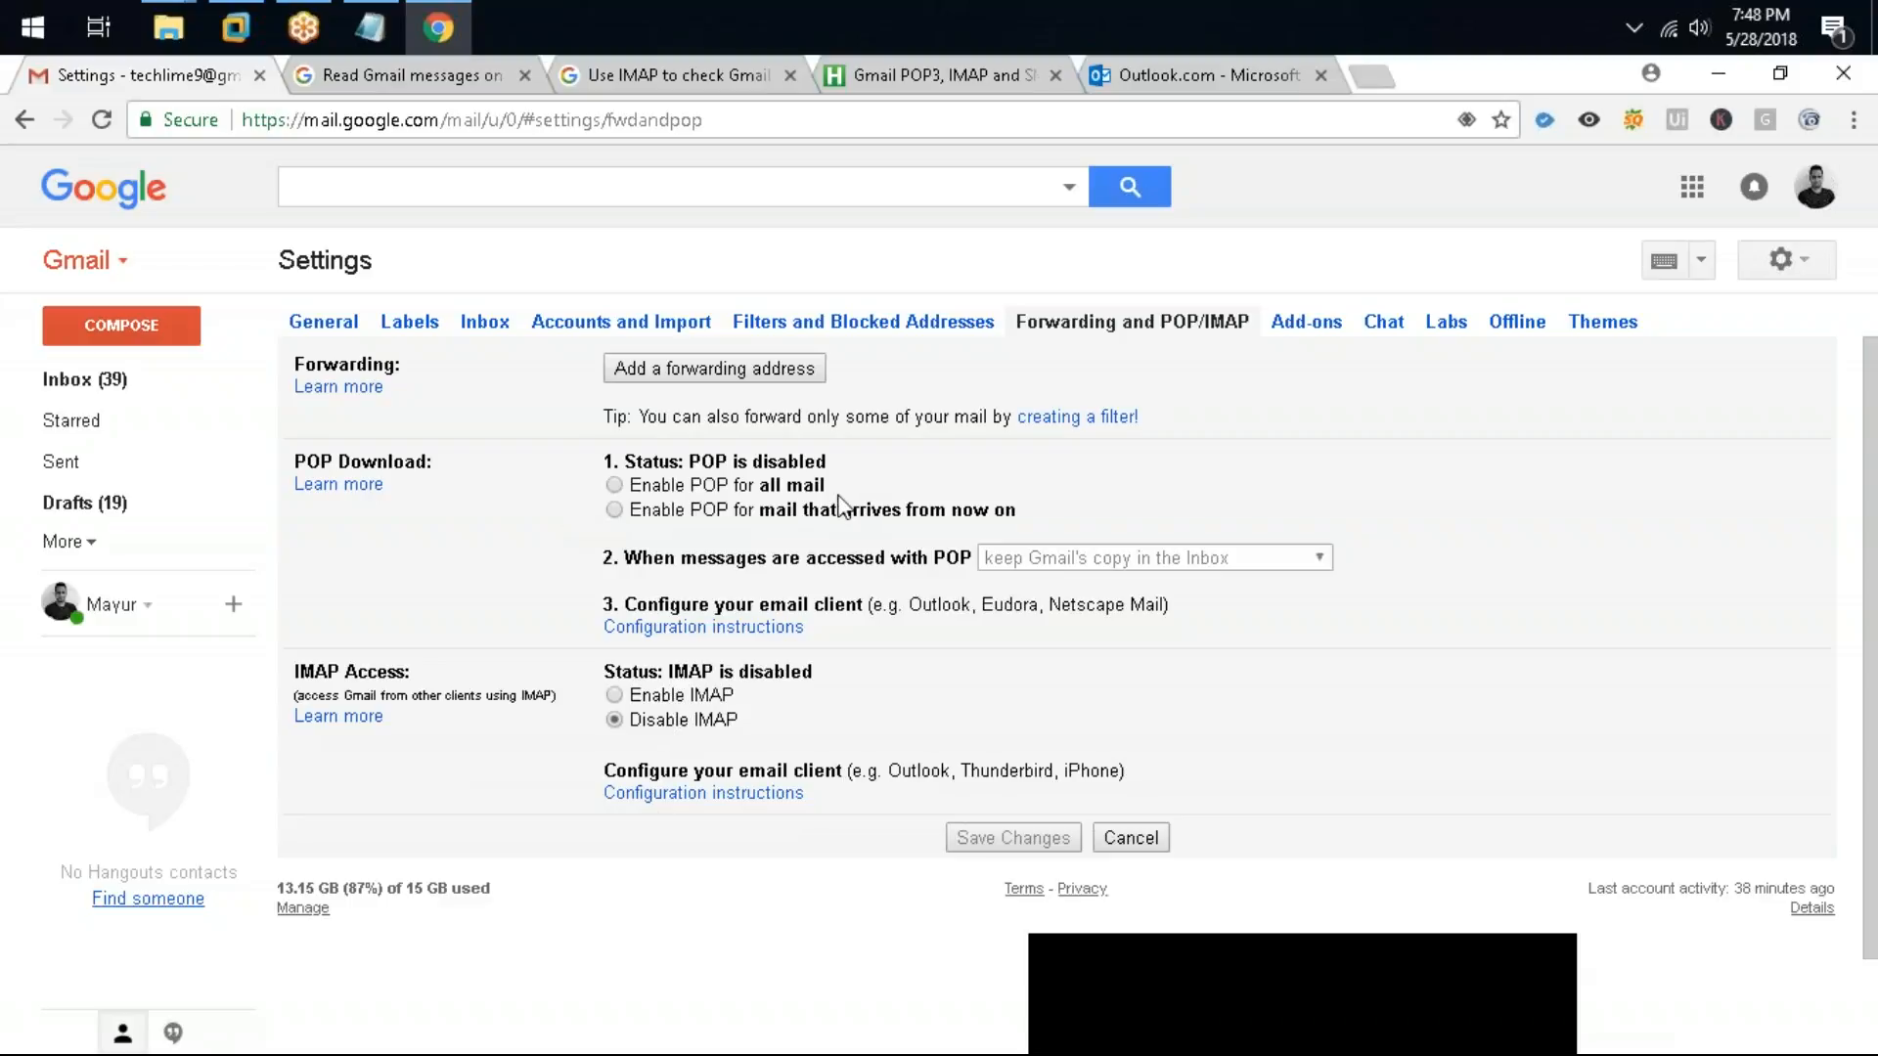
Step: Try enabling POP for all mail and enabling IMAP, reviewing the additional IMAP options
left_click(741, 483)
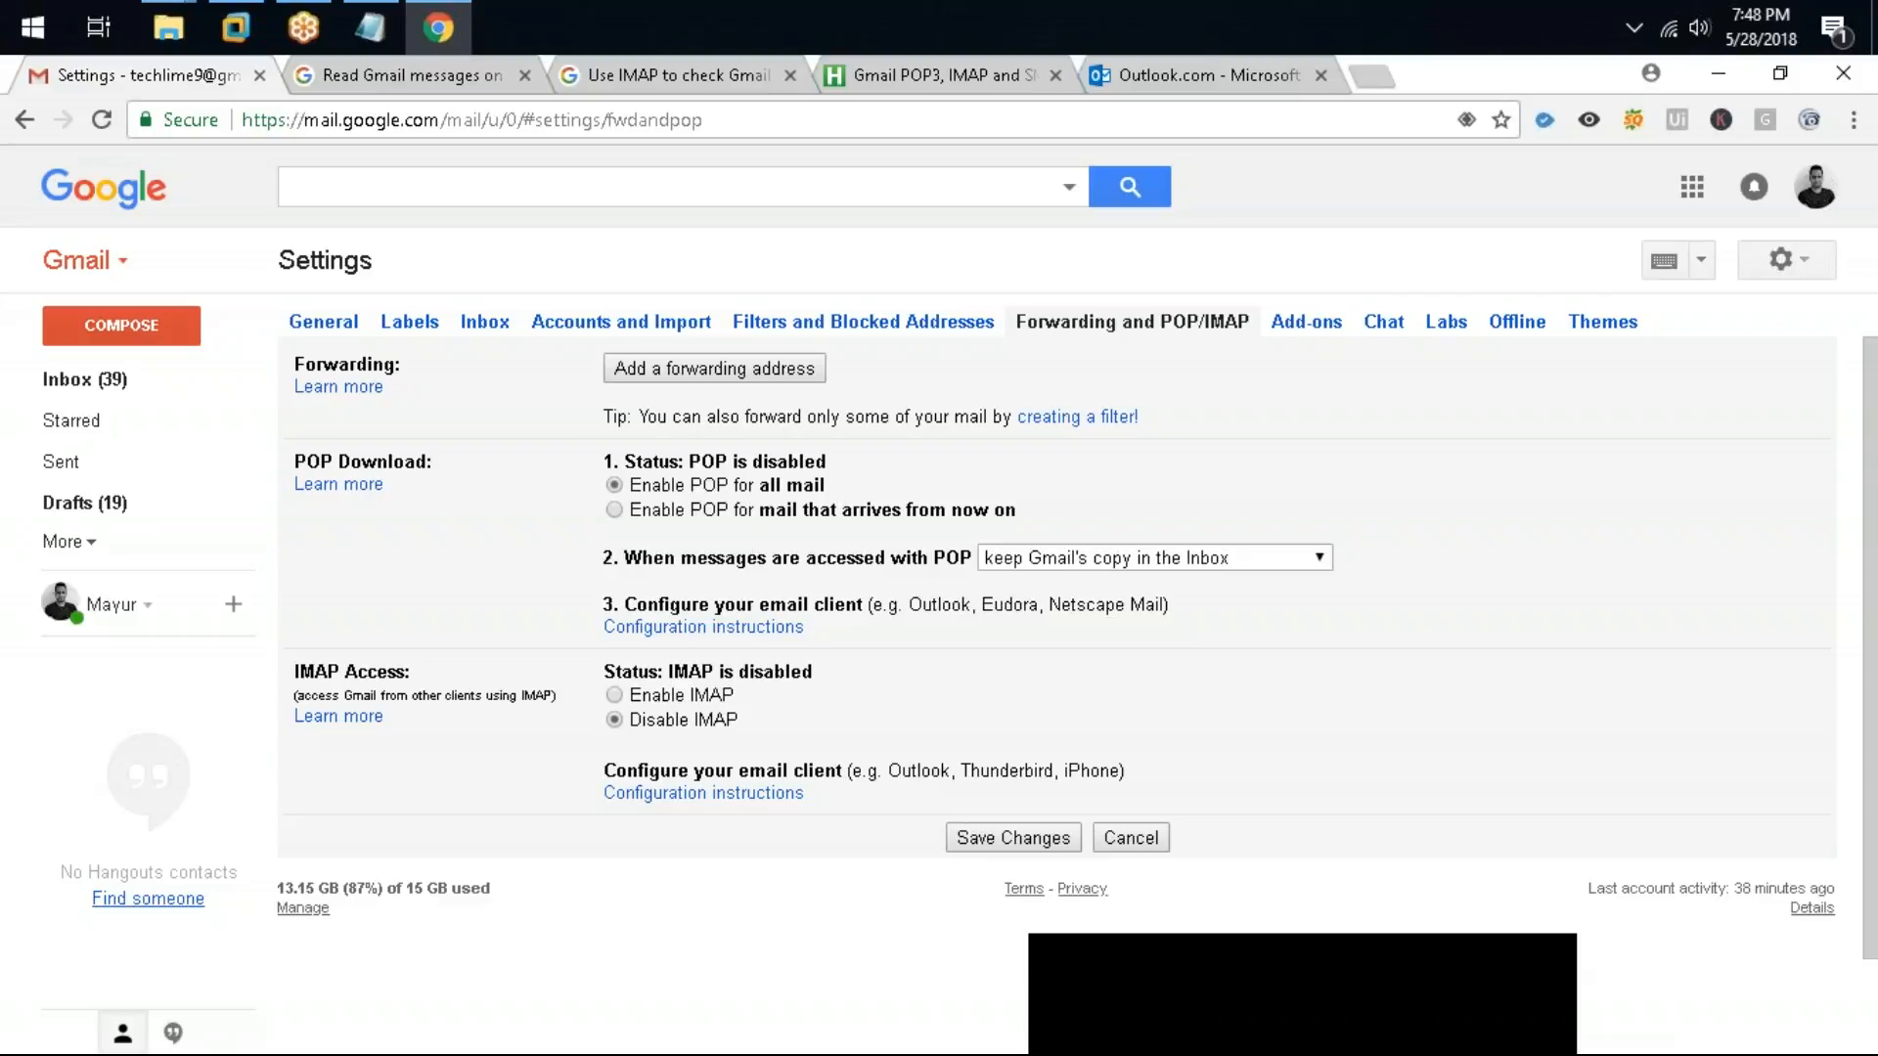
left_click(645, 698)
scroll(655, 685, "down", 4)
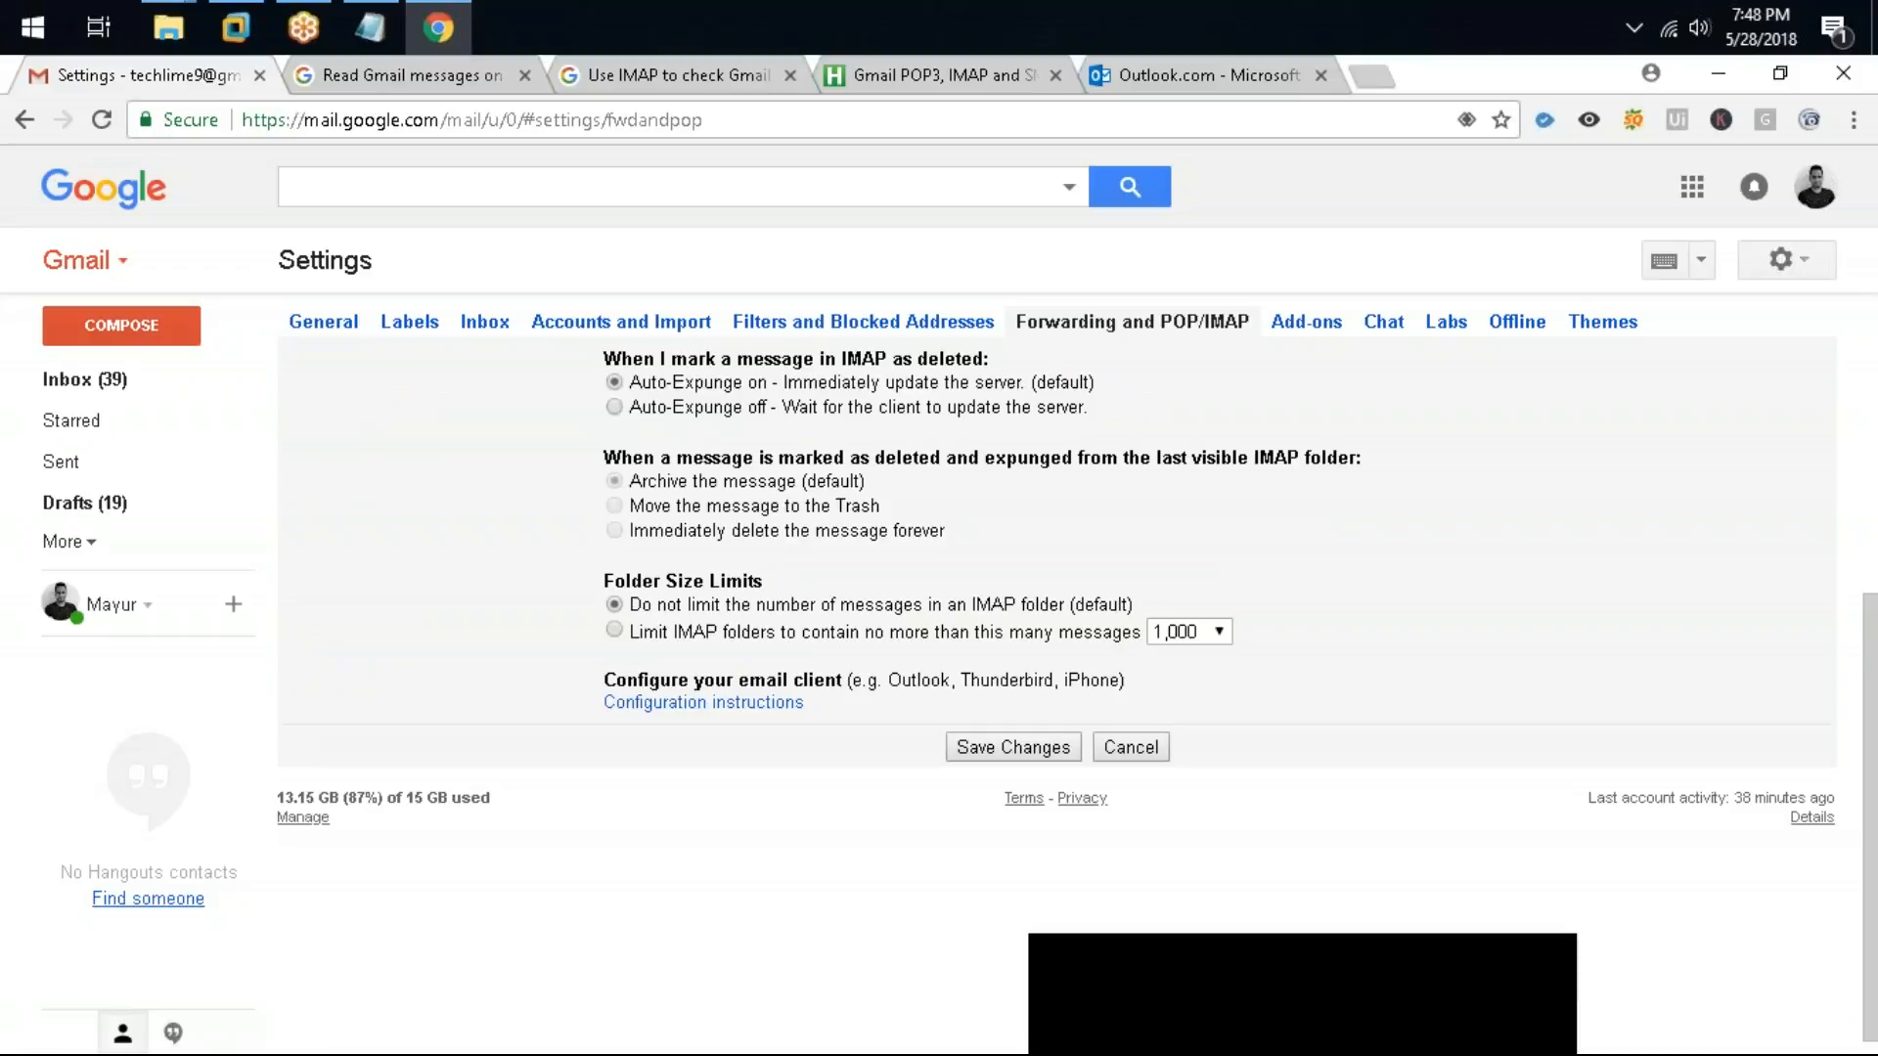
scroll(704, 567, "up", 1)
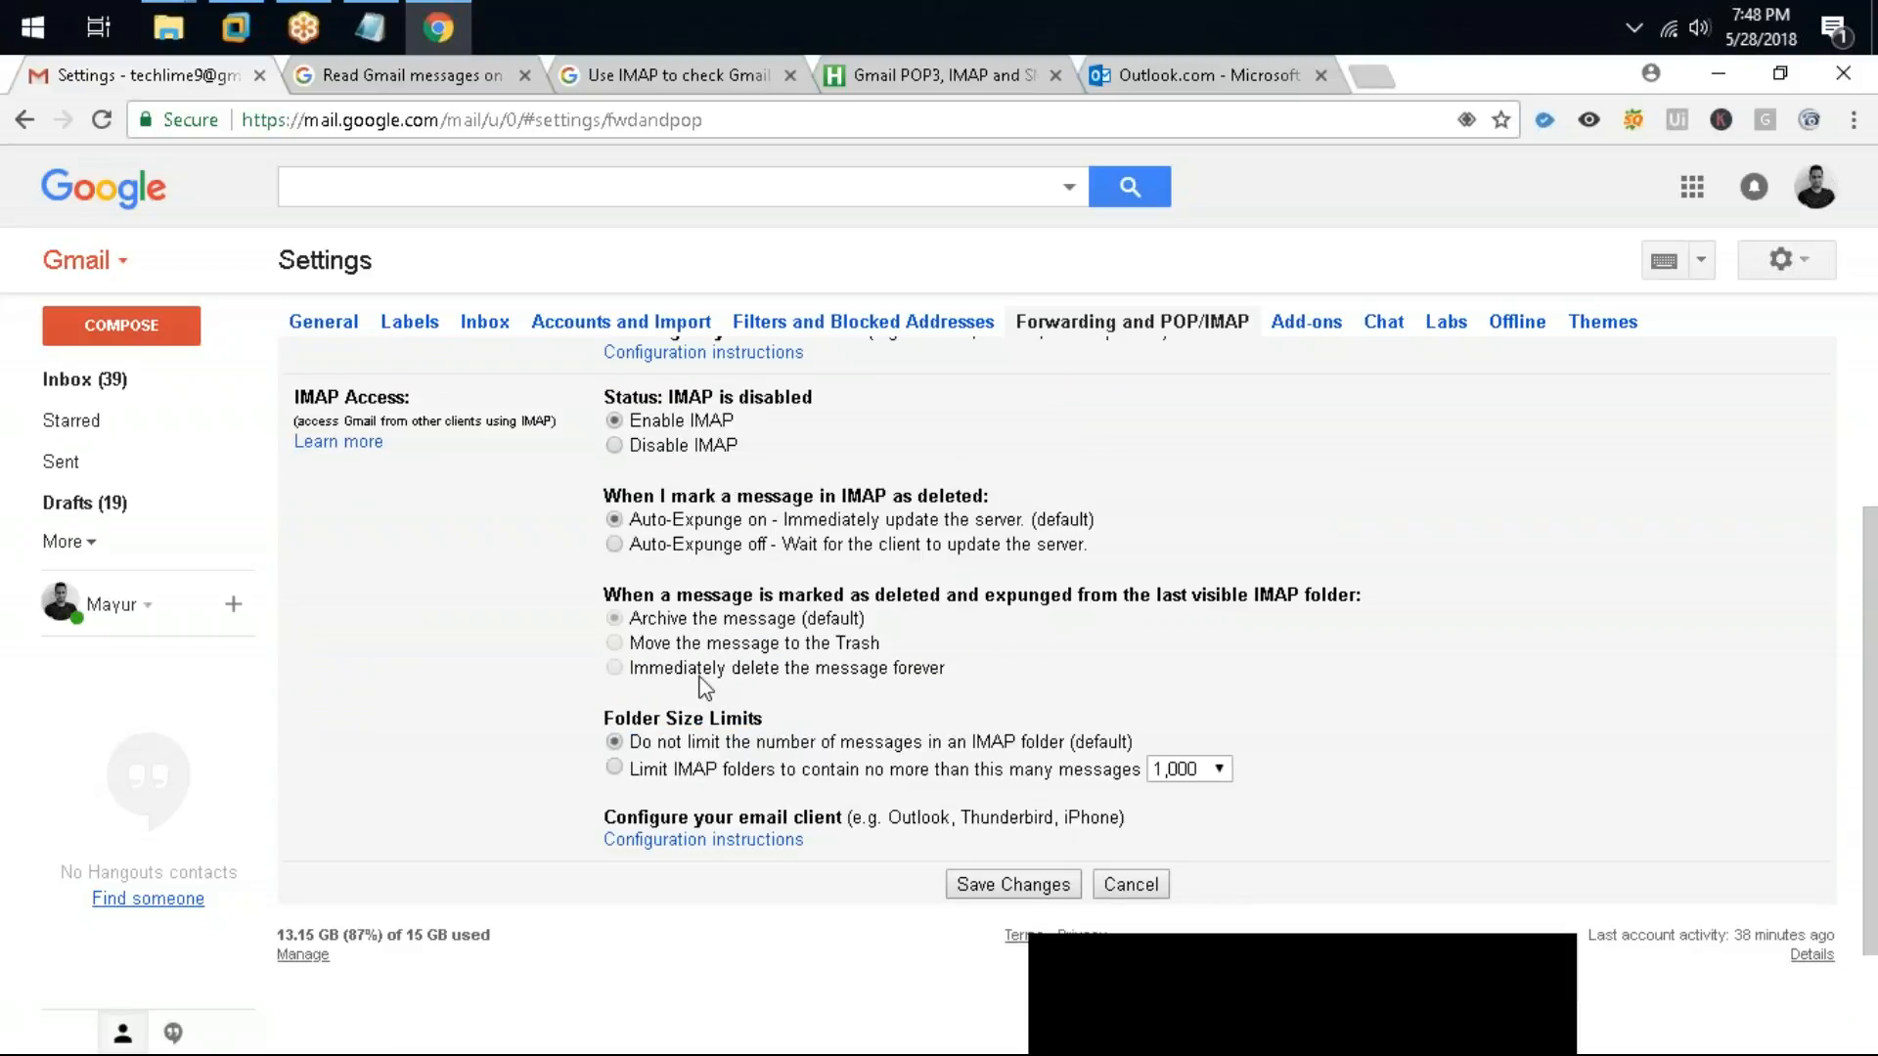
scroll(709, 675, "up", 3)
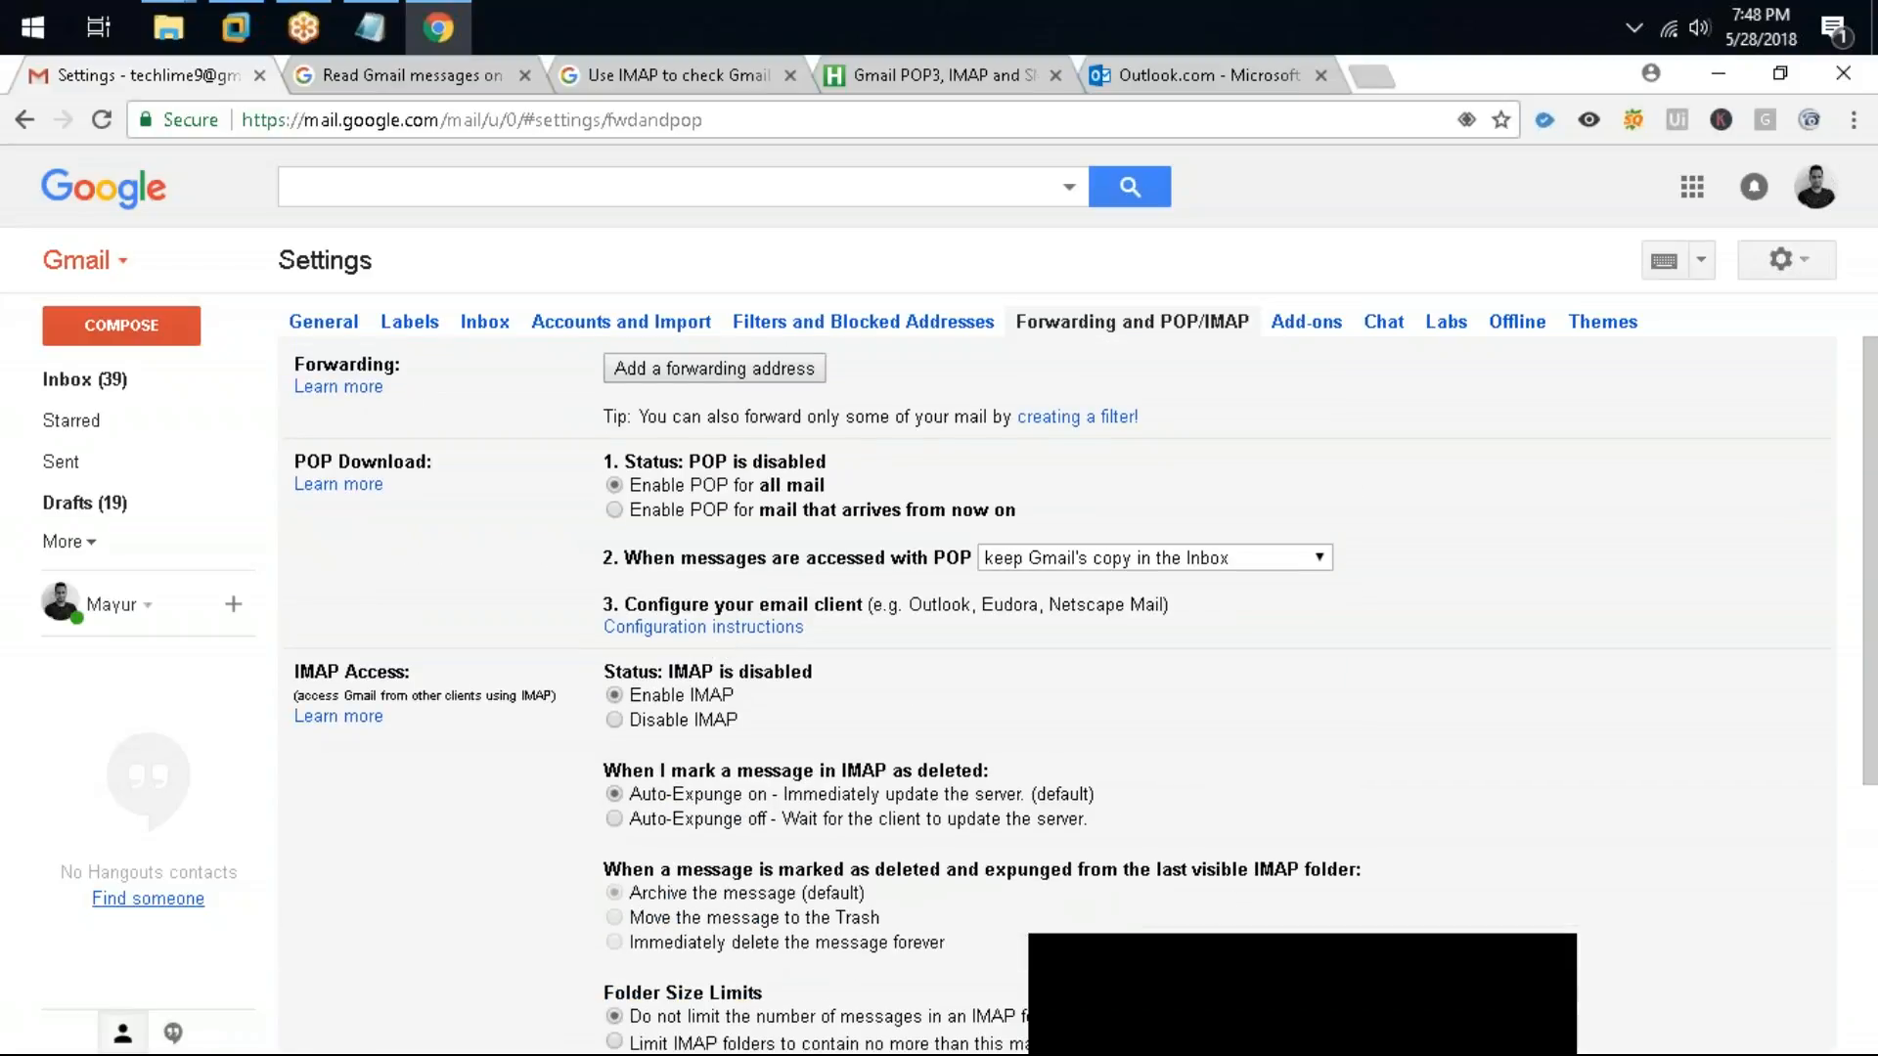
Step: Set IMAP back to disabled and POP to mail that arrives from now on, reviewing the POP copy-handling choices
left_click(710, 722)
left_click(720, 512)
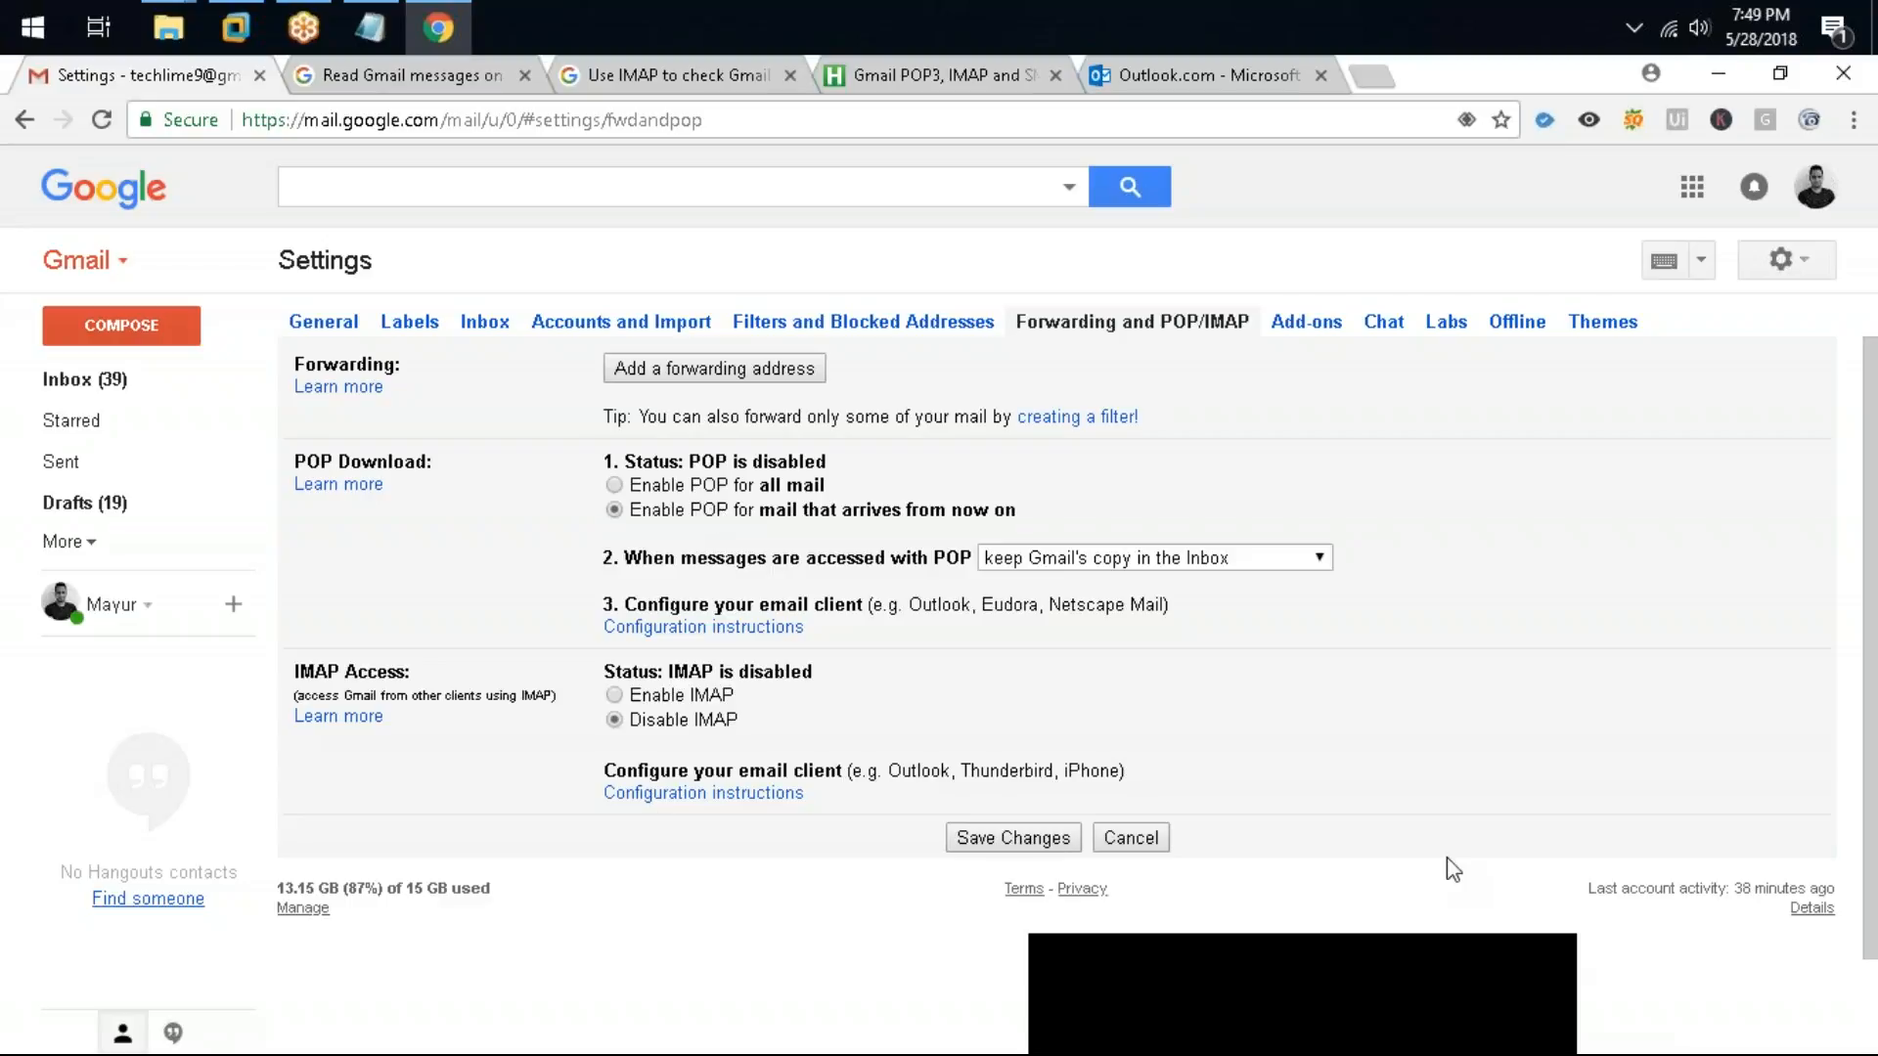
left_click(1159, 565)
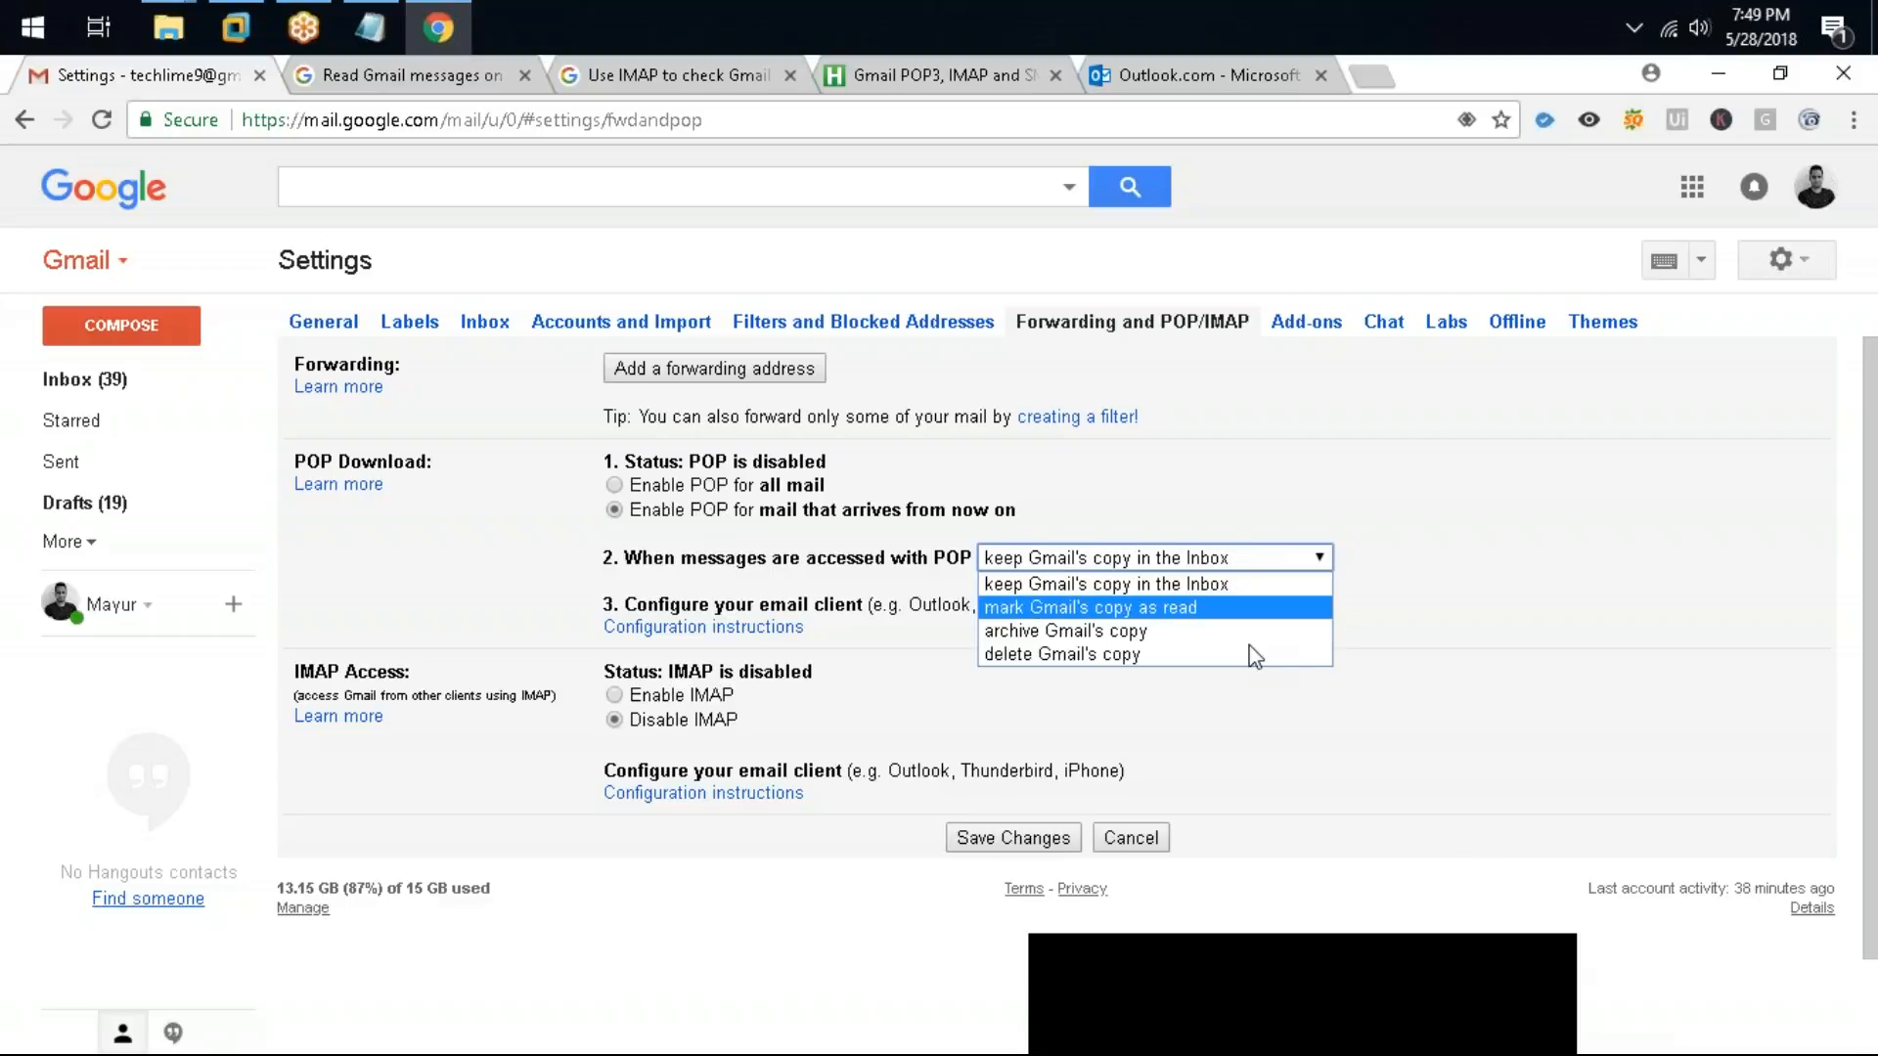
left_click(1731, 663)
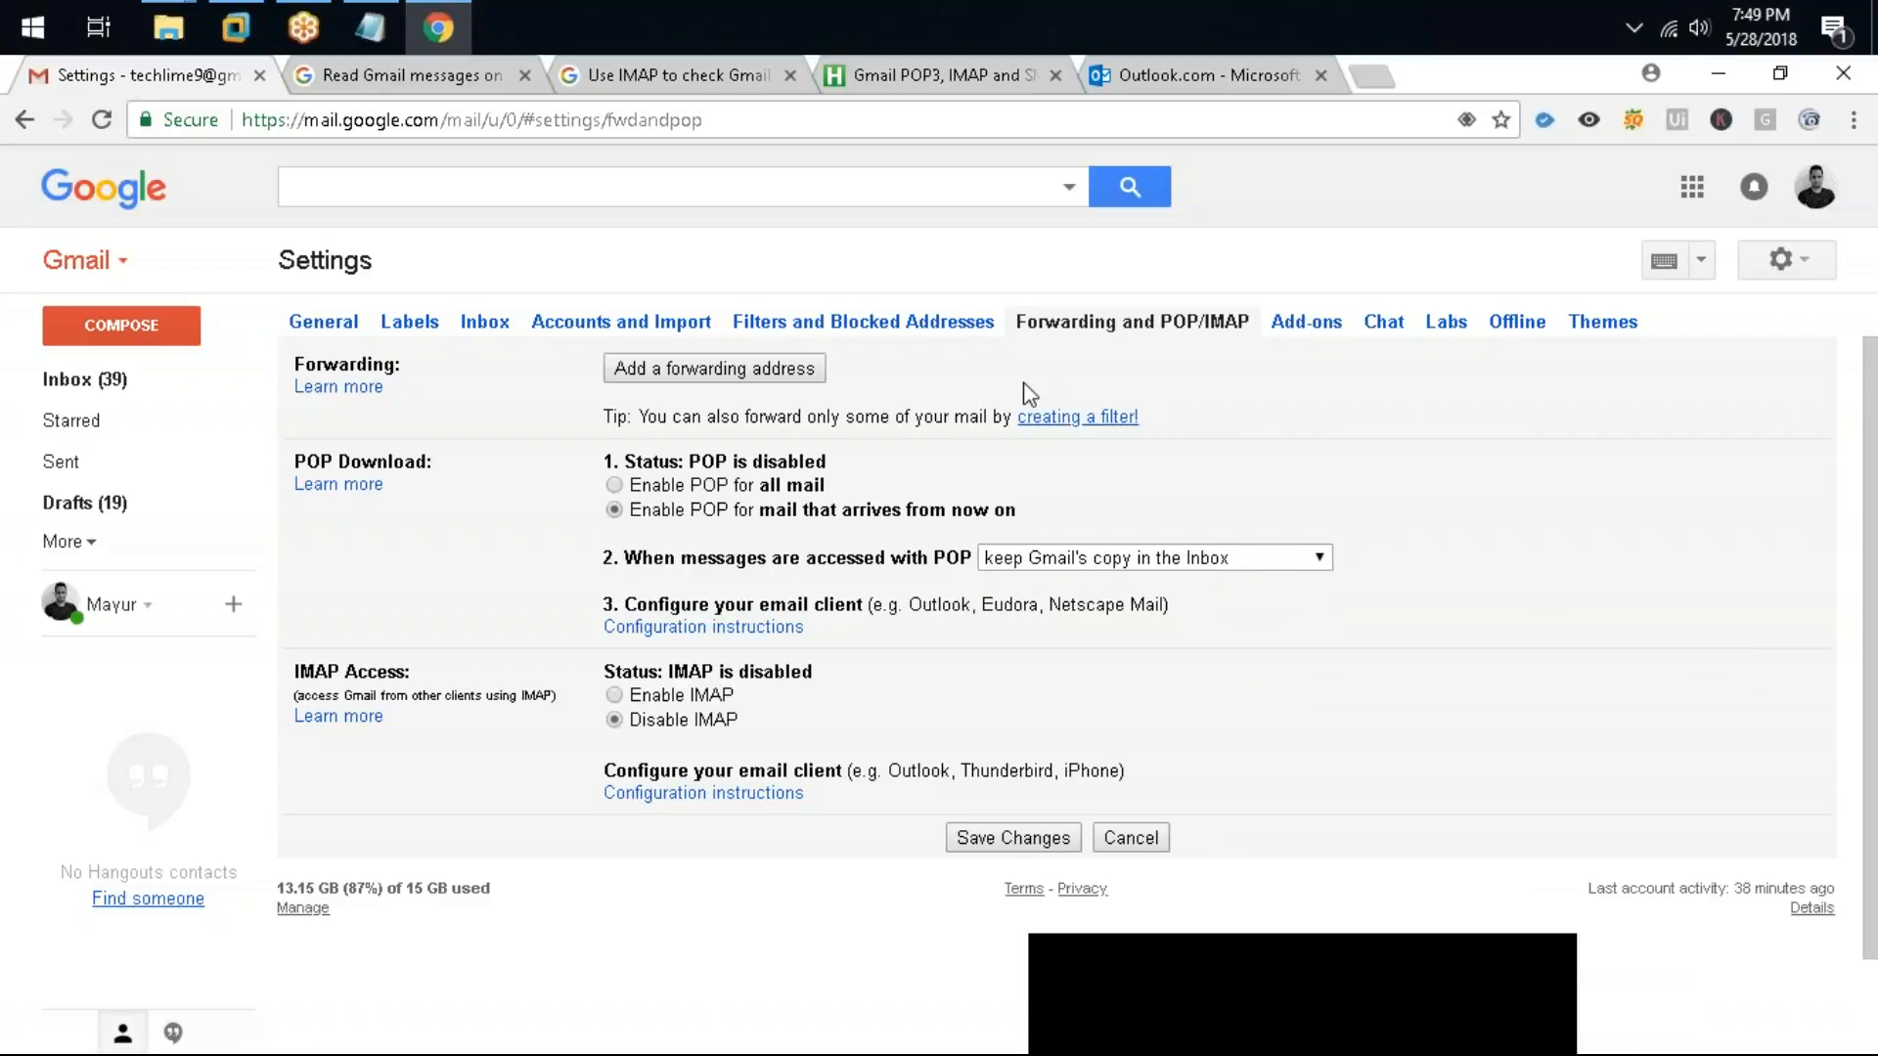
Step: Start importing mail and contacts under Accounts and Import by entering the Yahoo account's e-mail address and continuing
left_click(652, 338)
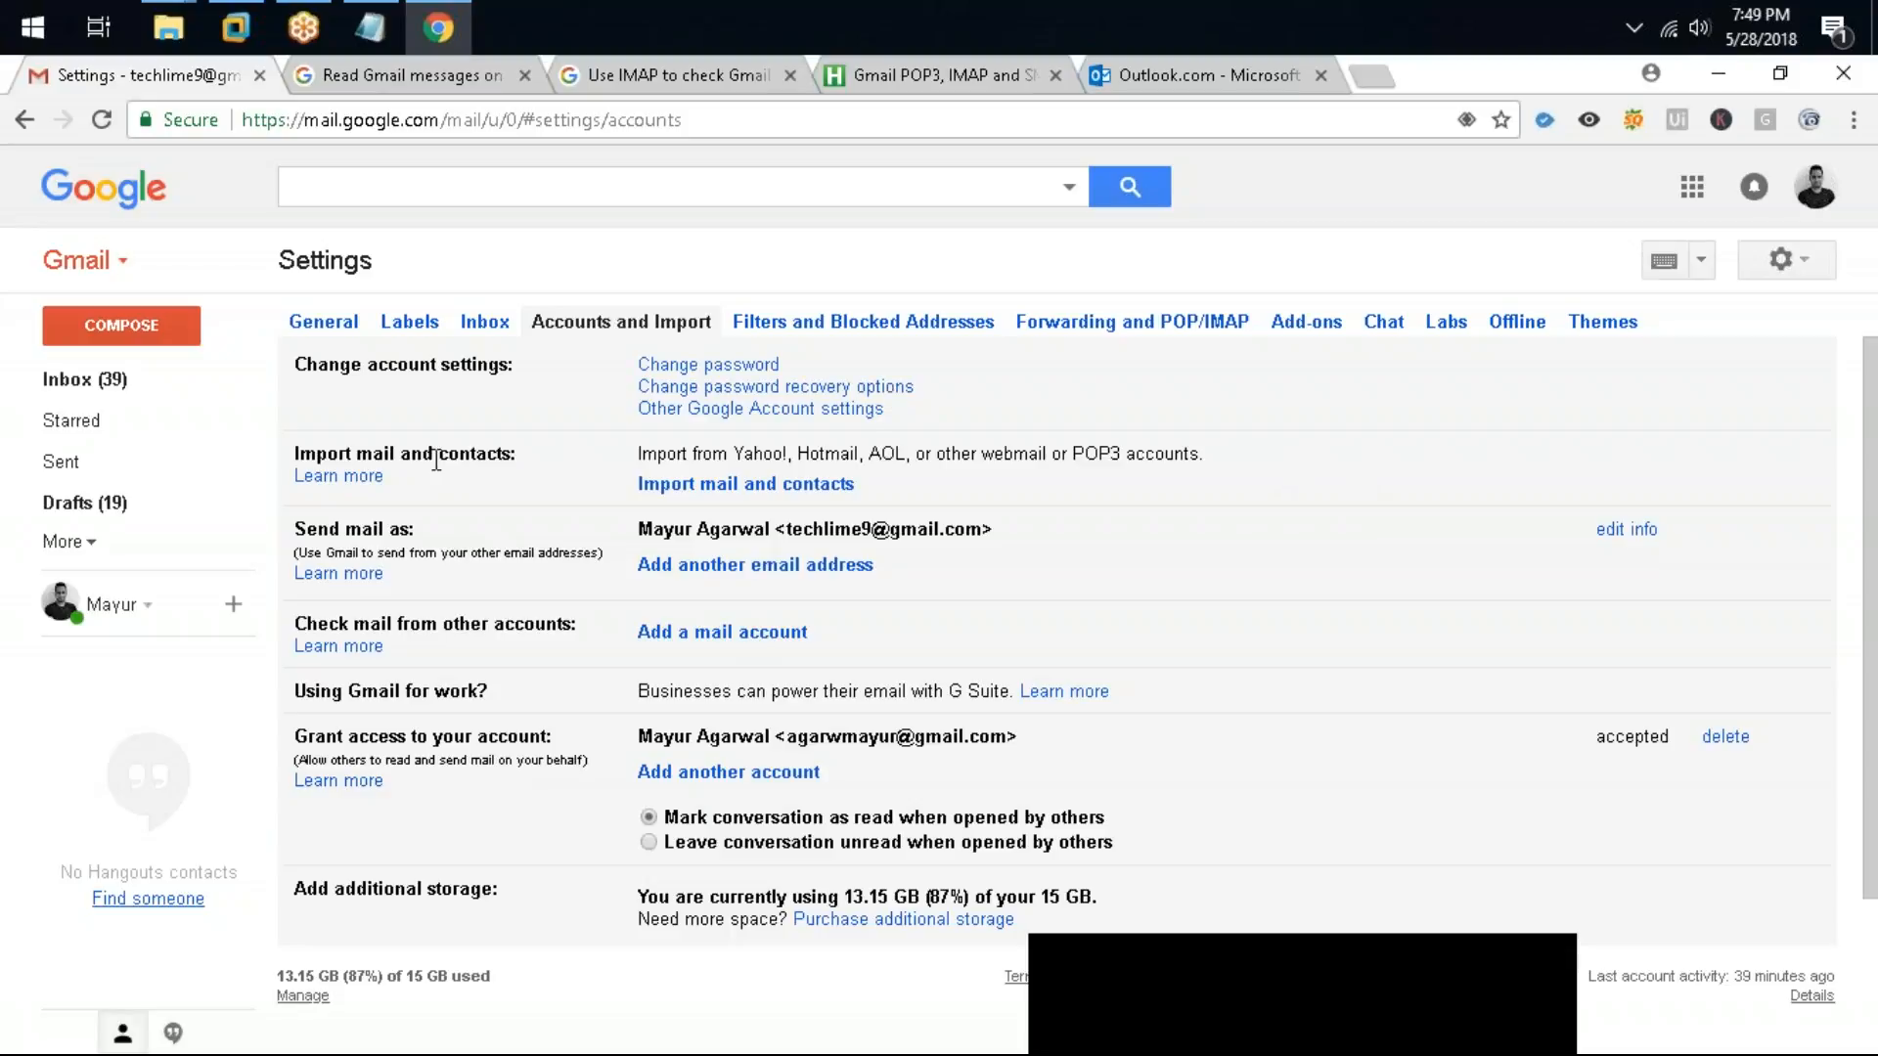
left_click(694, 483)
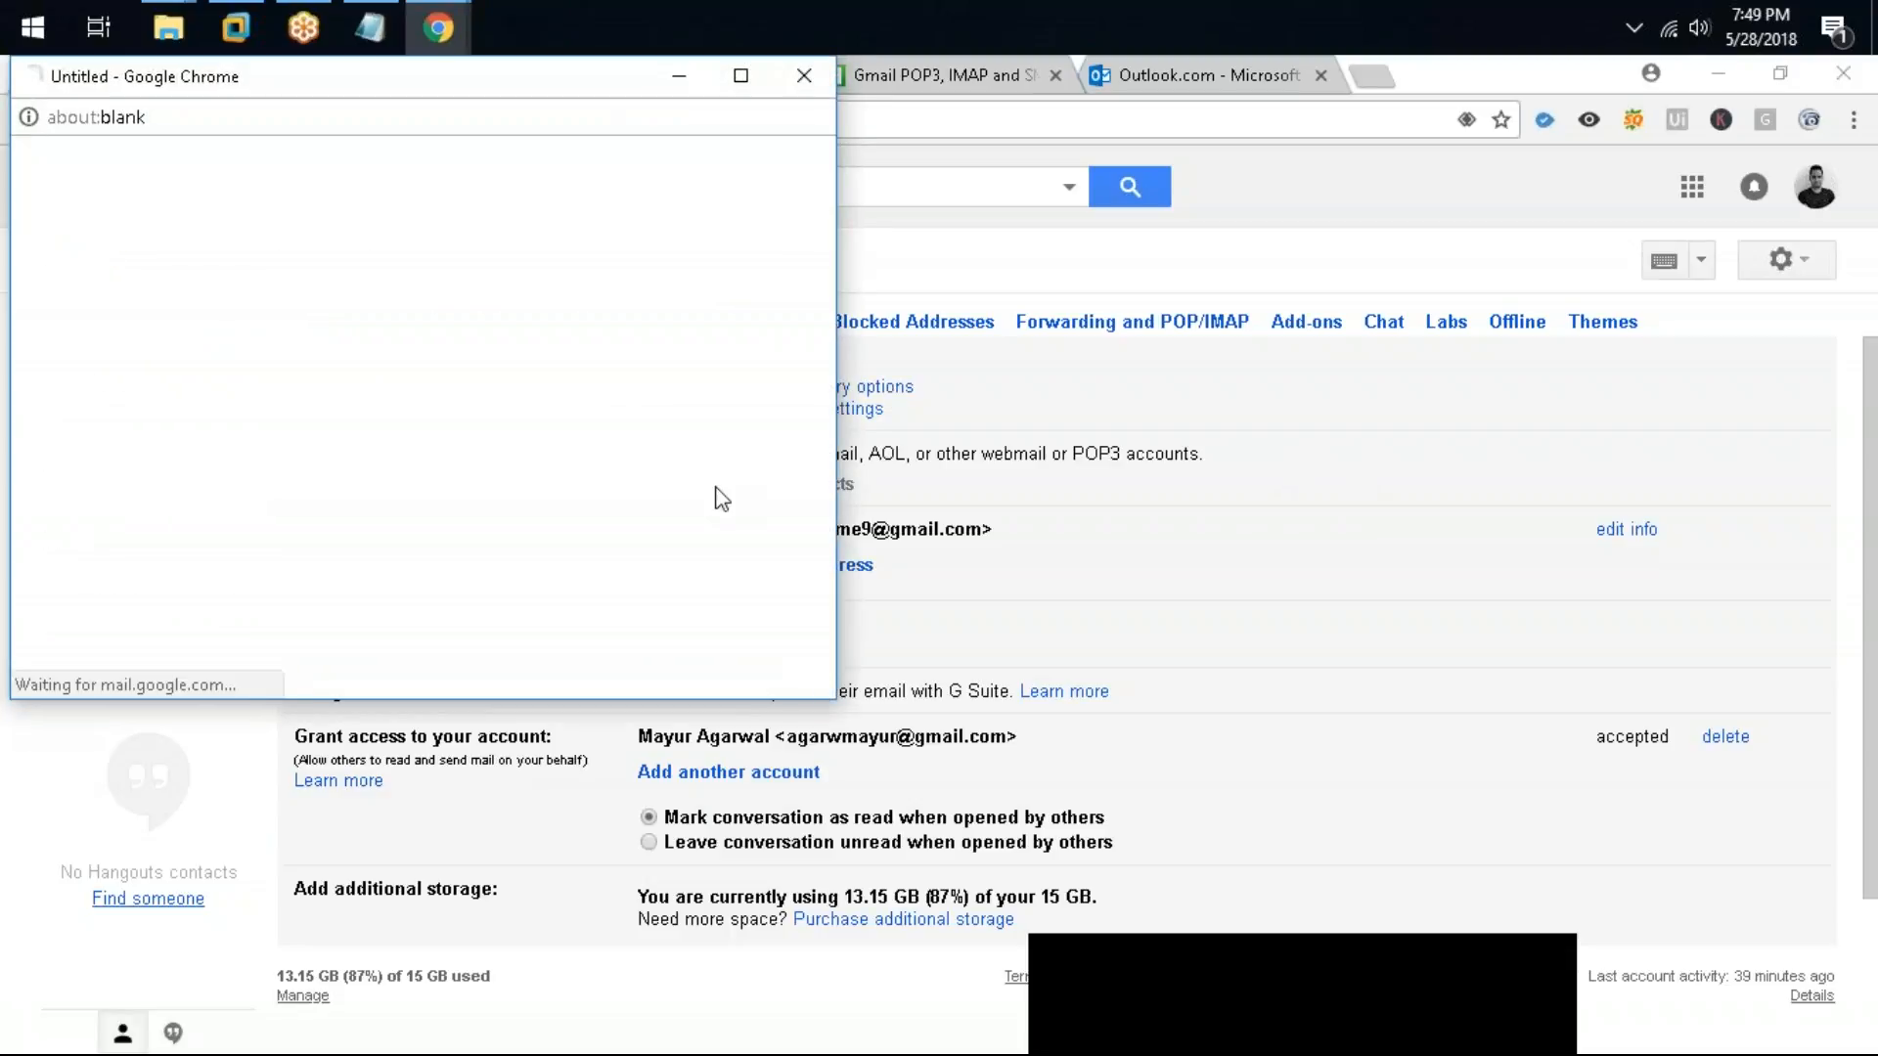
left_click_drag(416, 77, 609, 189)
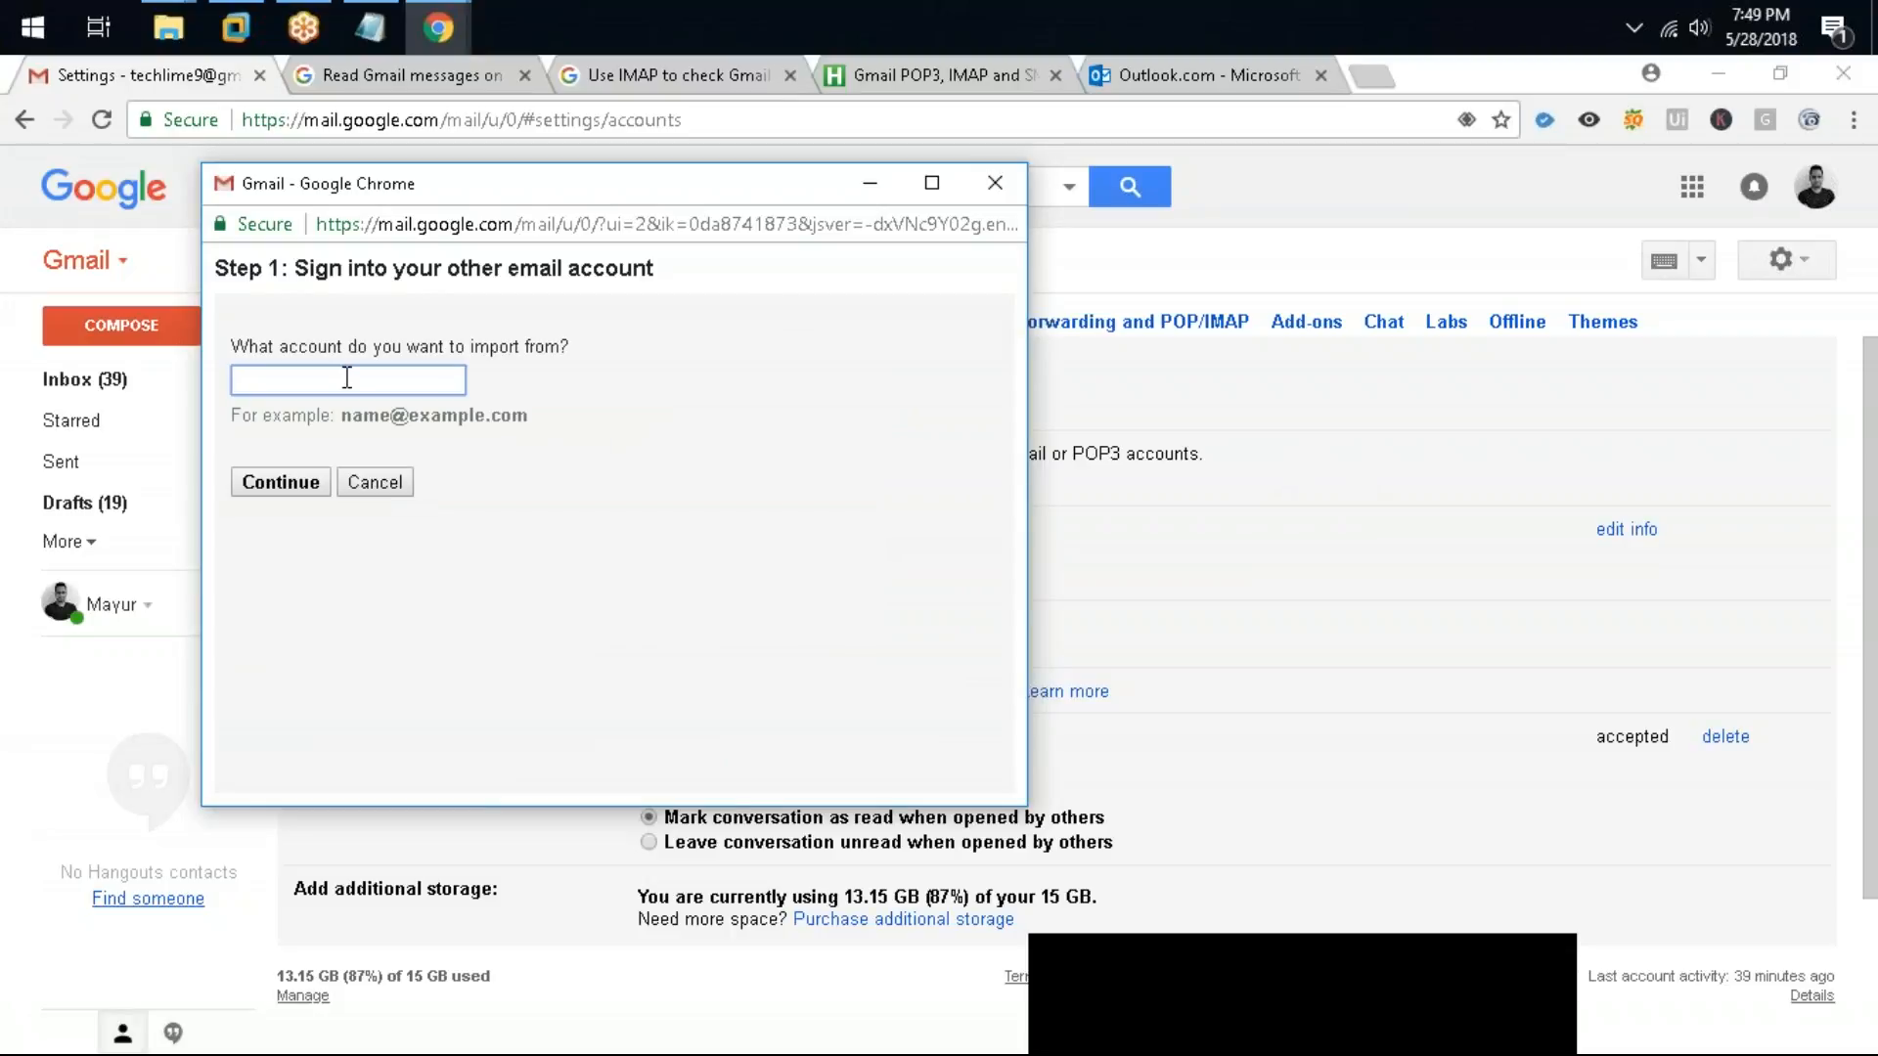
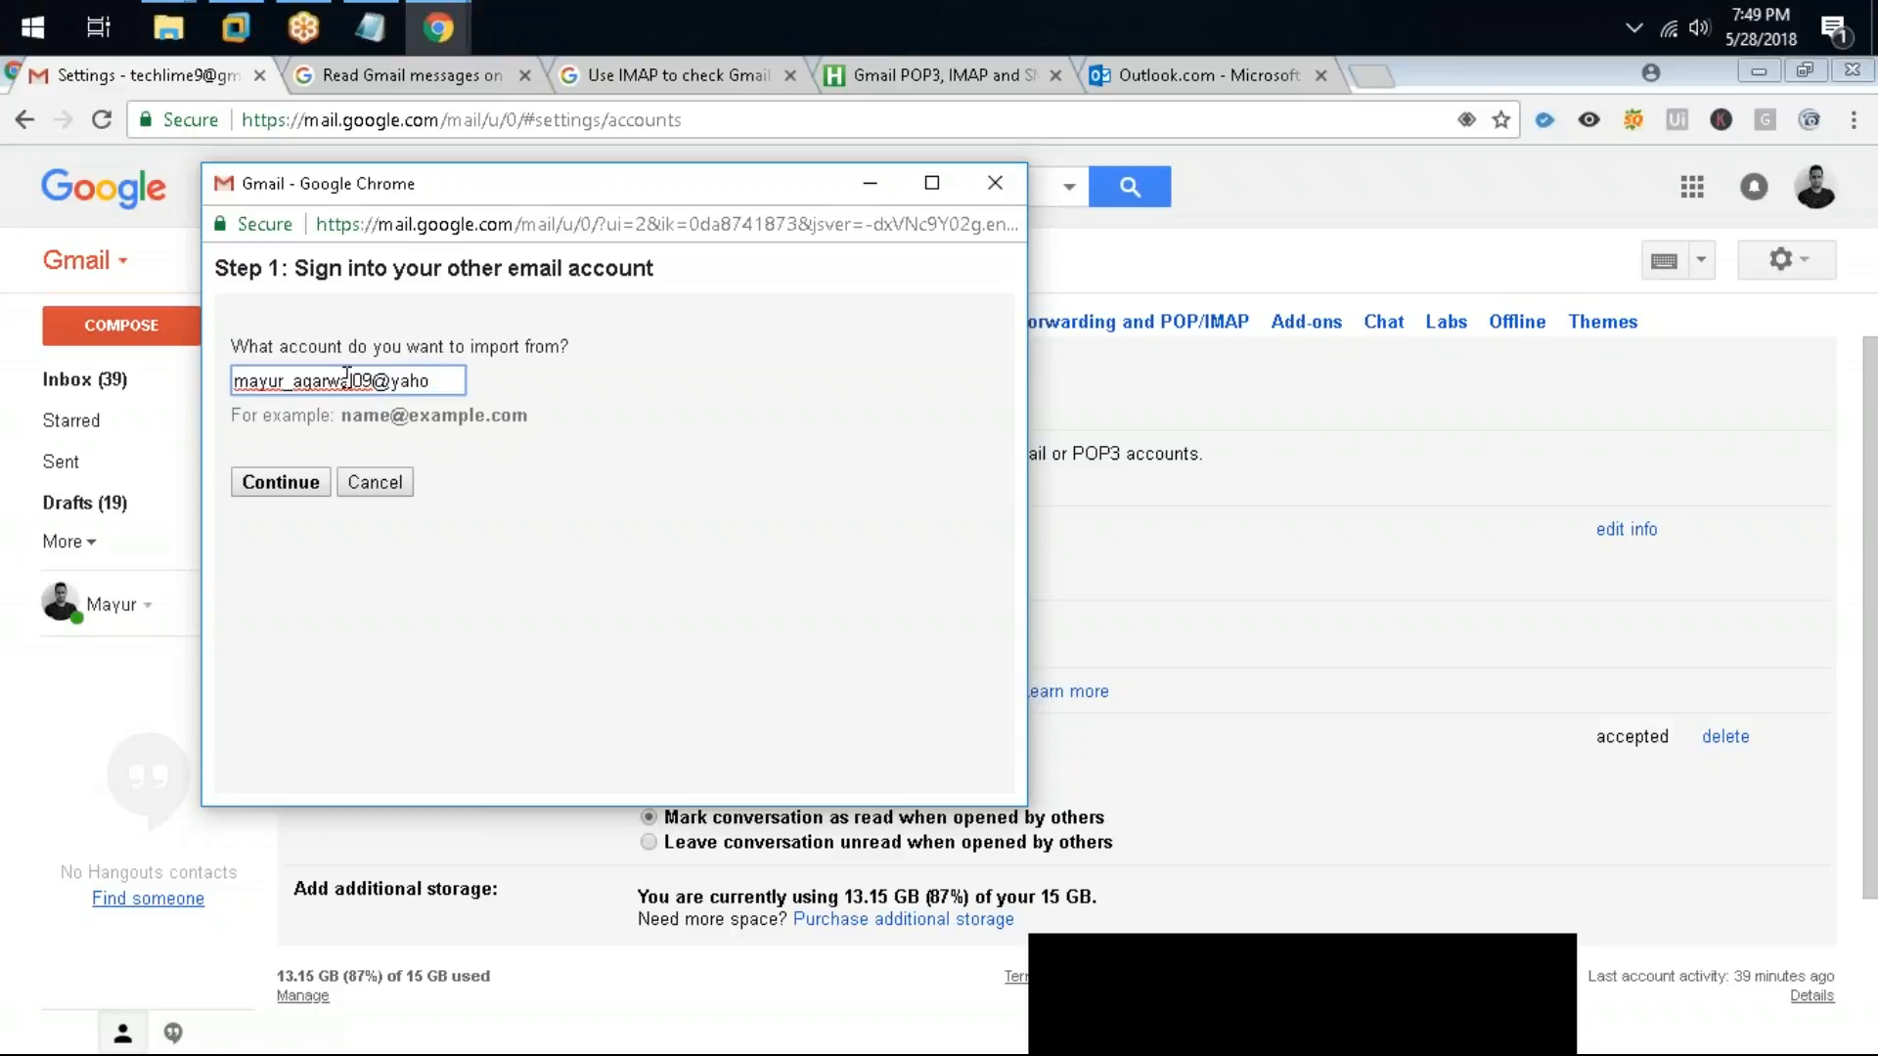
left_click(260, 484)
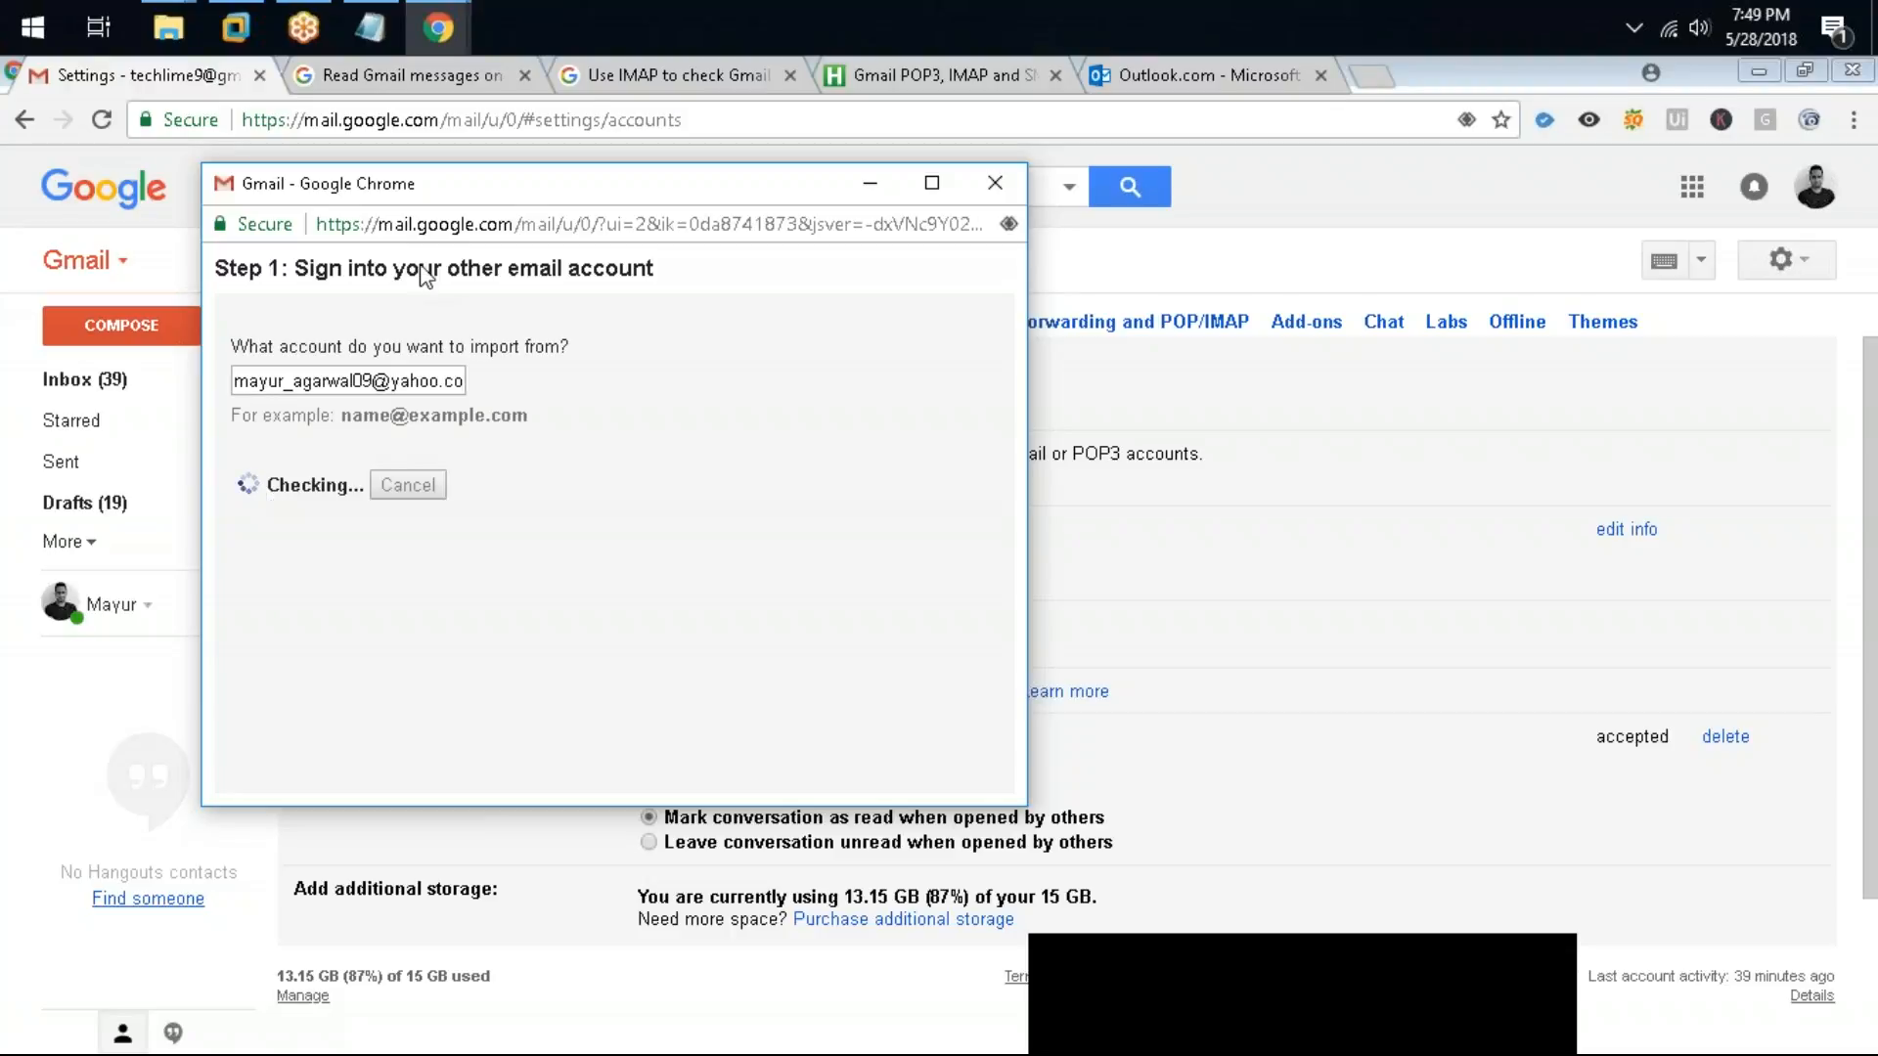
Step: Close the import sign-in window and highlight the pending Yahoo import entry
left_click_drag(650, 189, 650, 270)
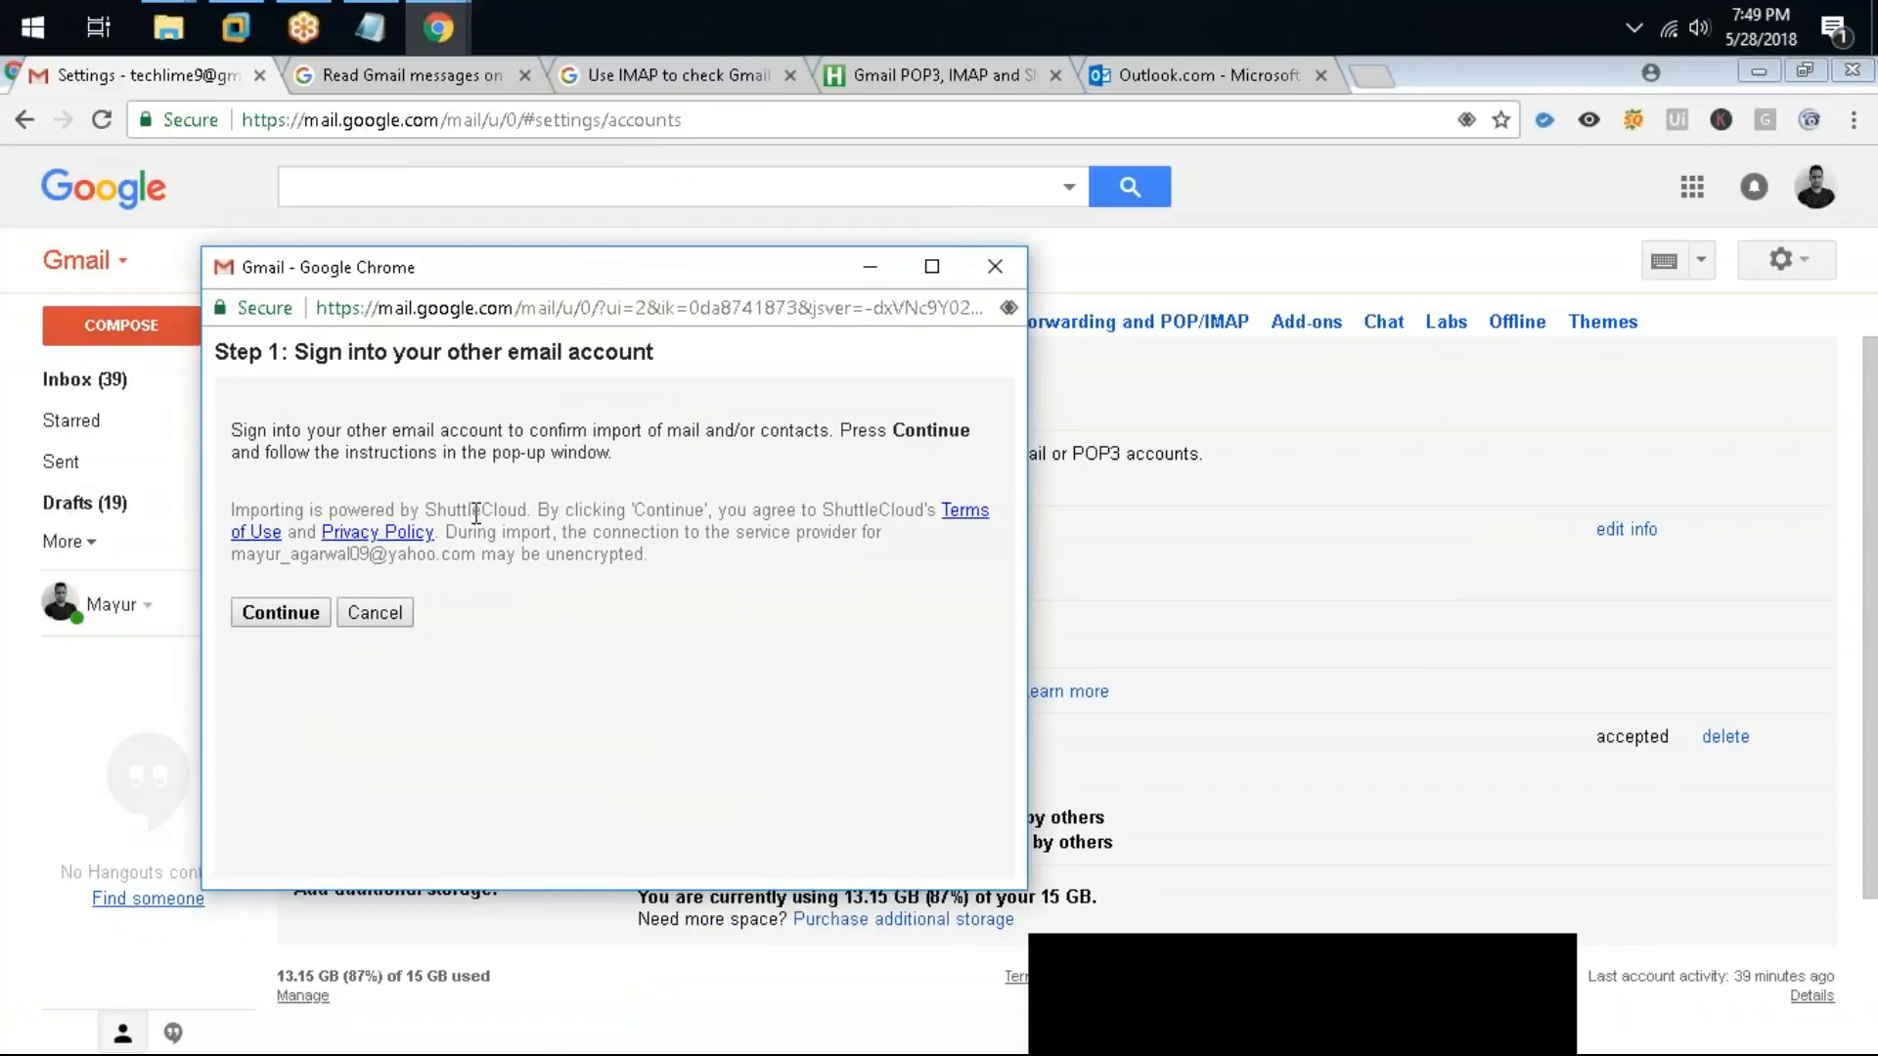
left_click(995, 266)
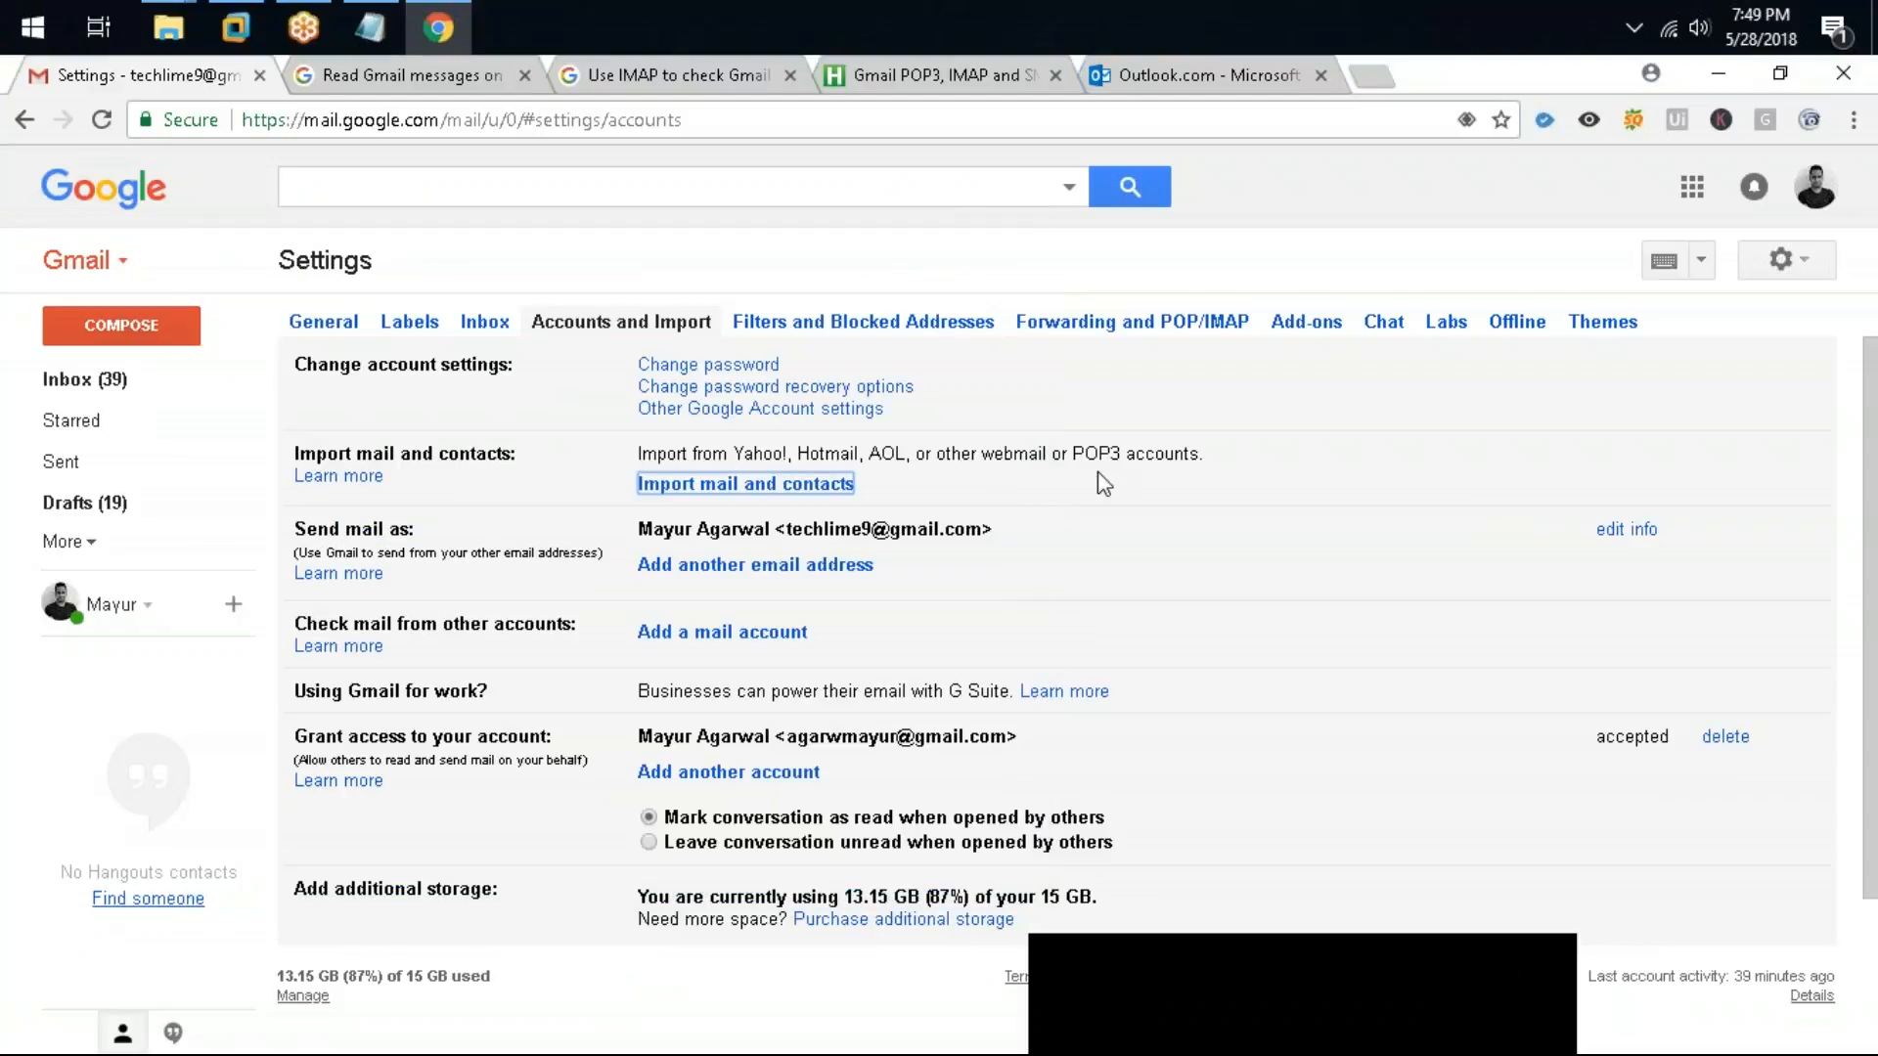
double_click(1081, 448)
left_click_drag(1080, 448, 1150, 277)
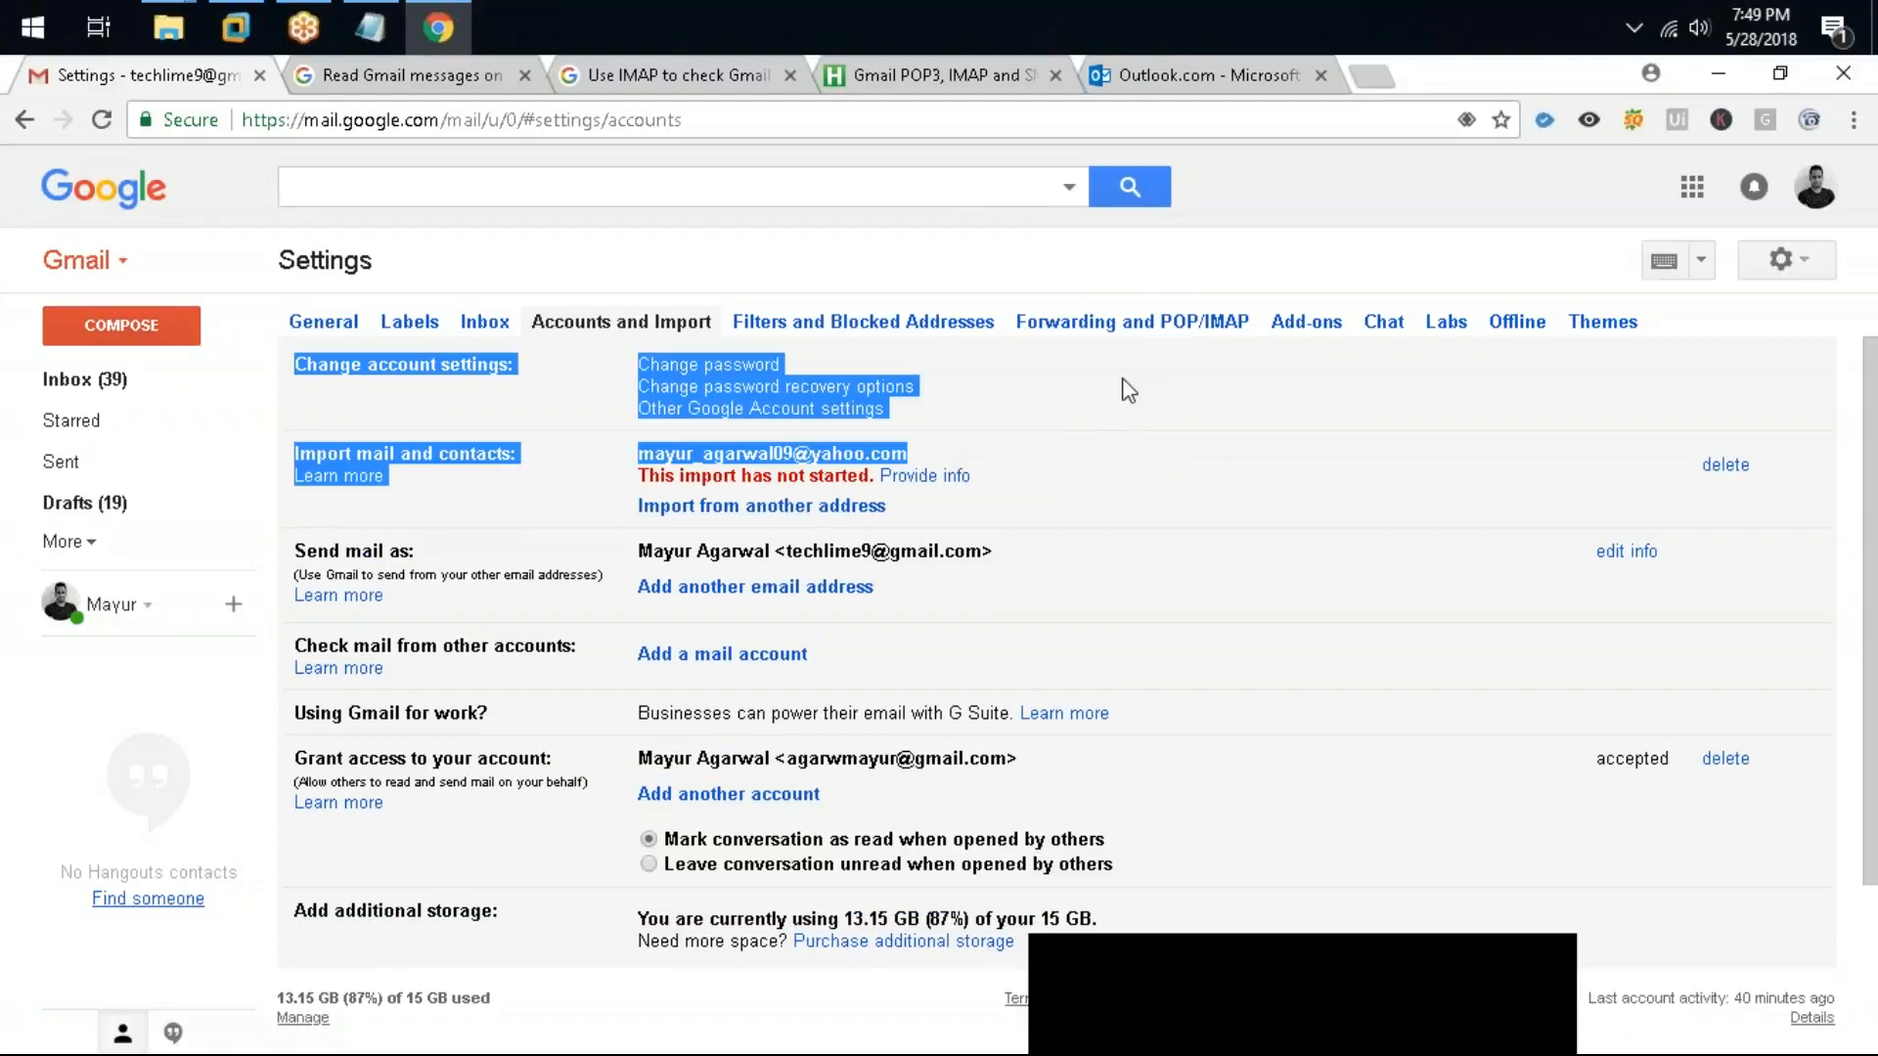
Step: Return to the Forwarding and POP/IMAP settings and switch back to the Notepad notes
left_click(1162, 452)
left_click(1125, 324)
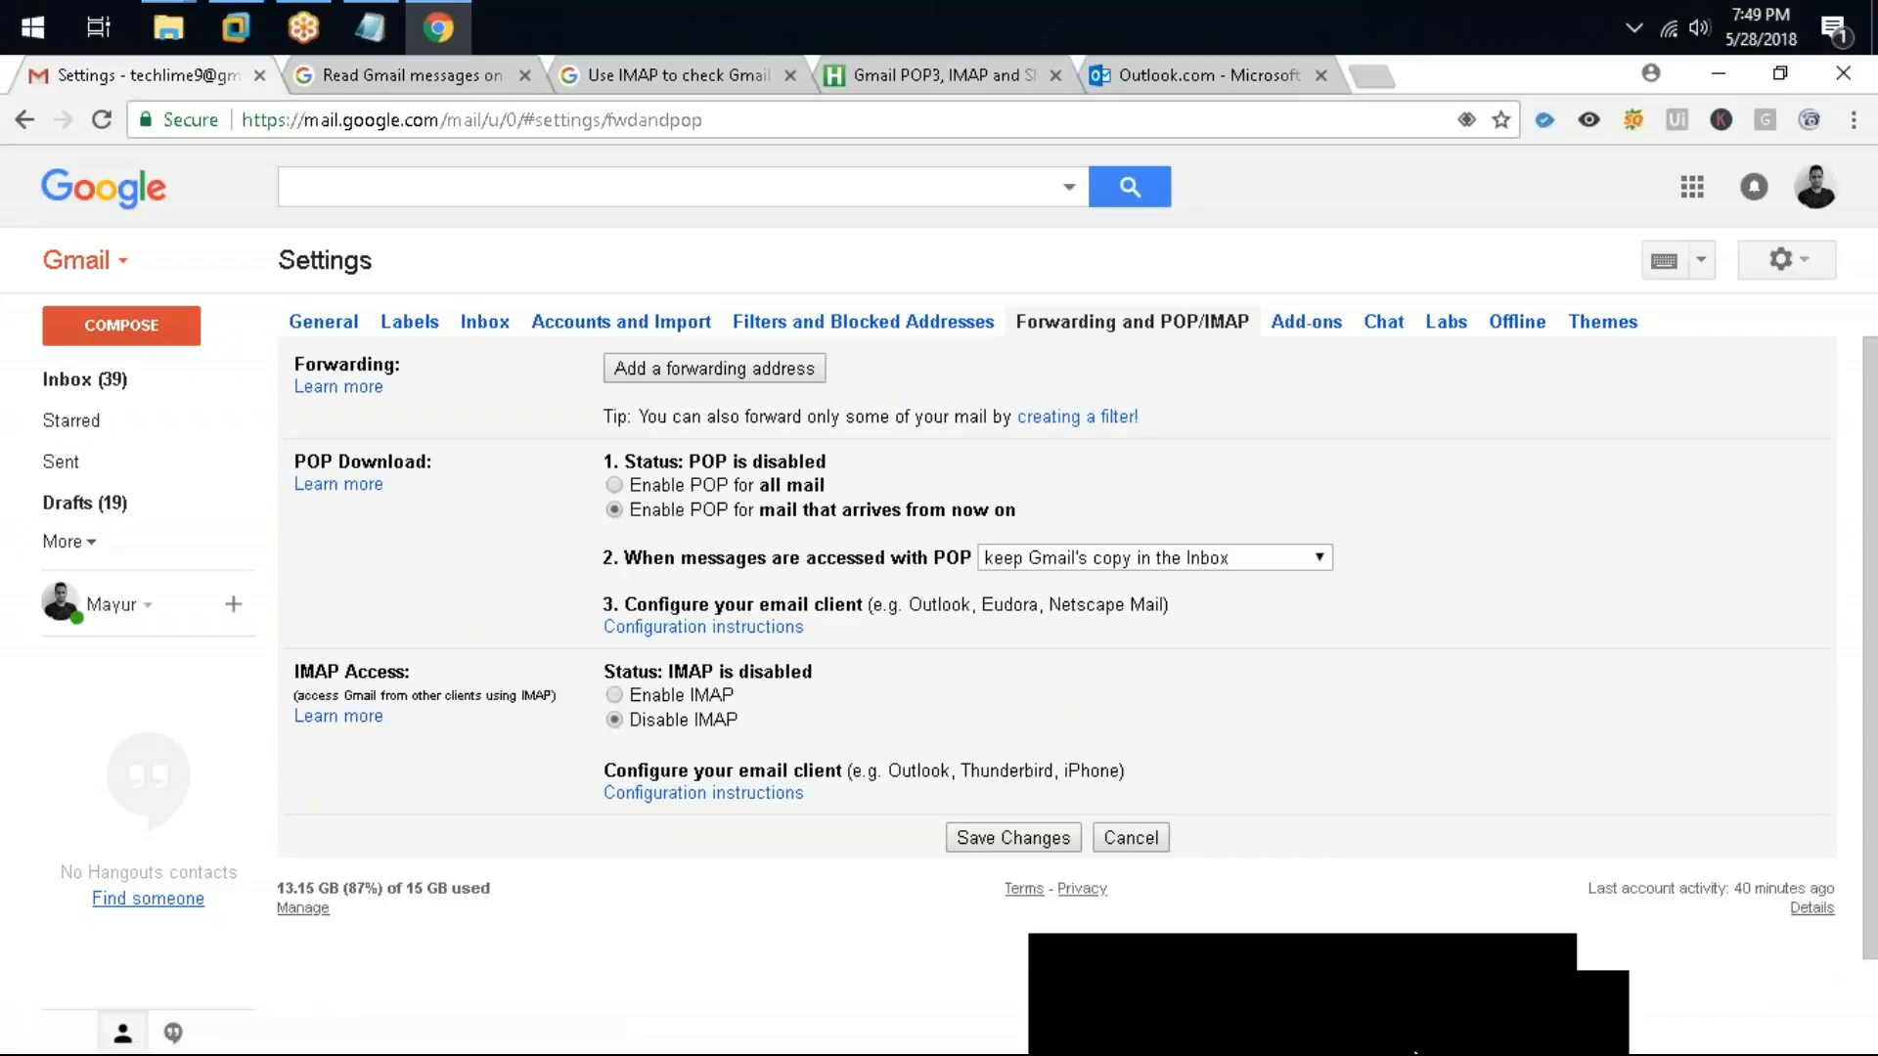
left_click(1494, 1019)
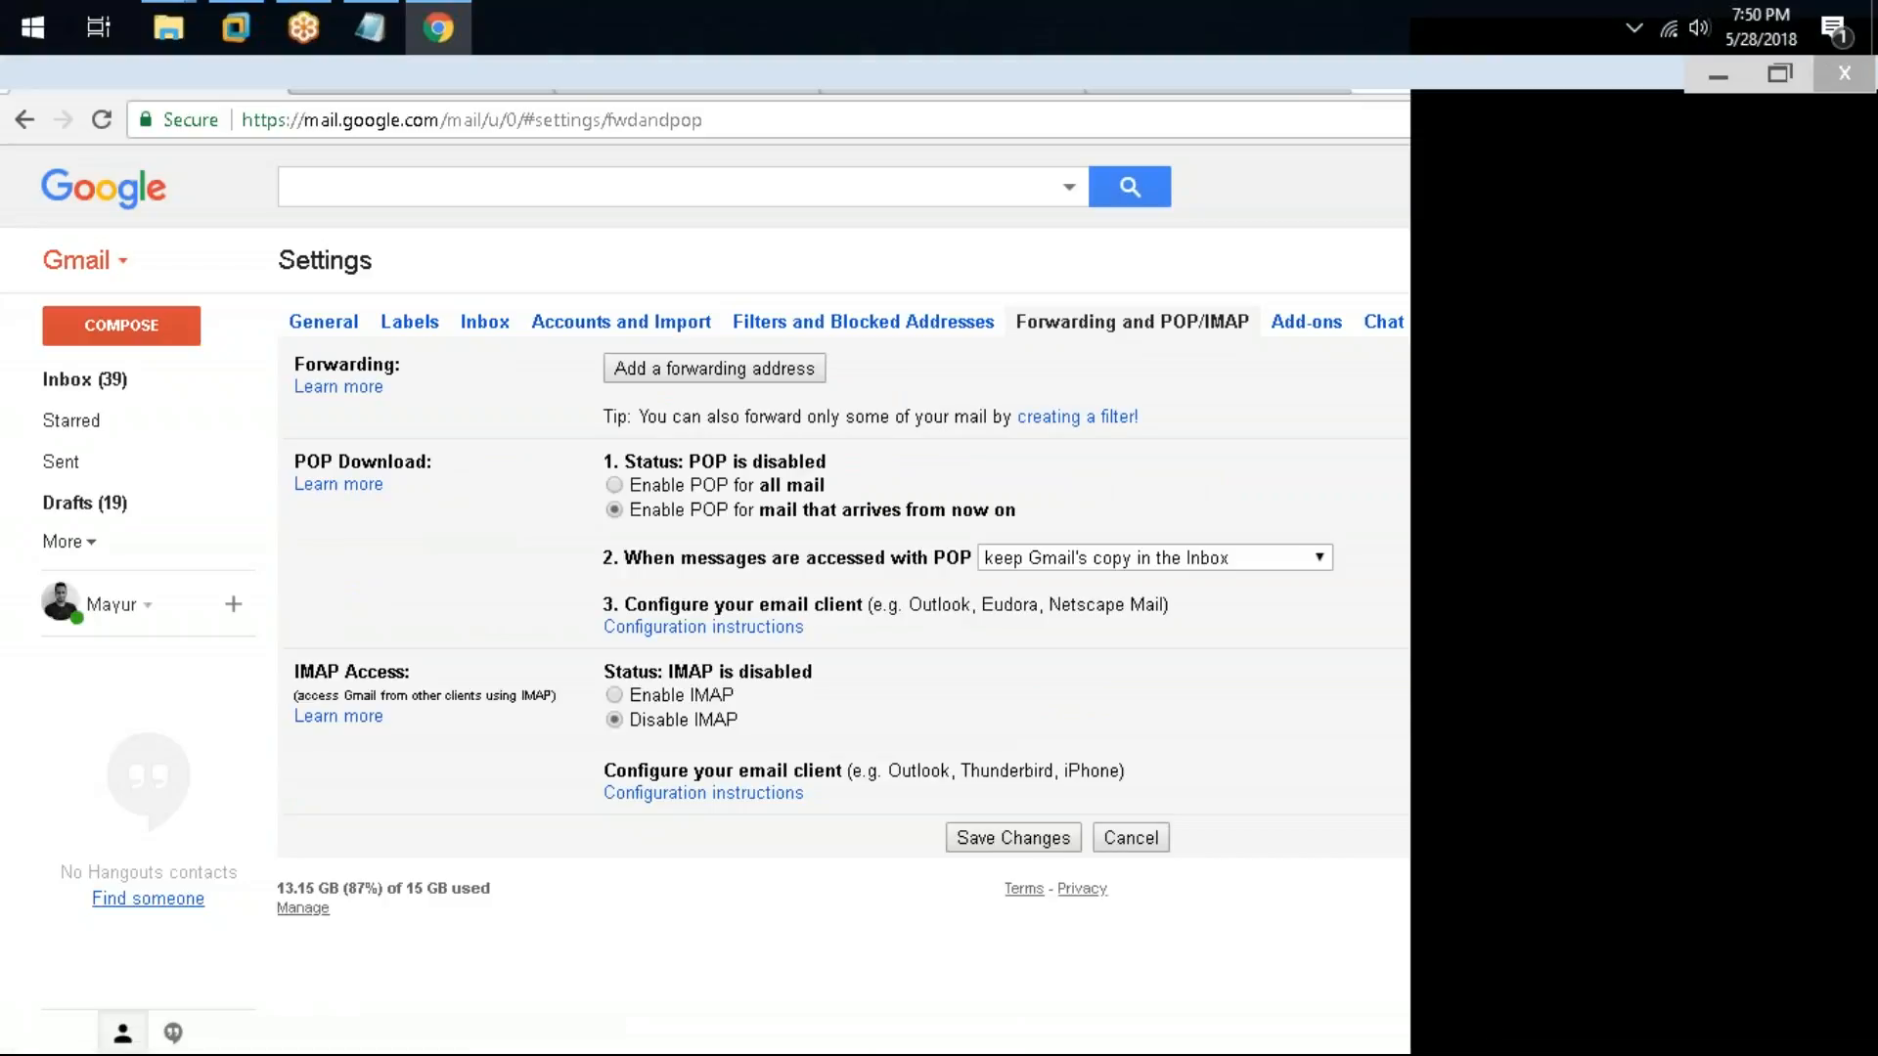
left_click(369, 27)
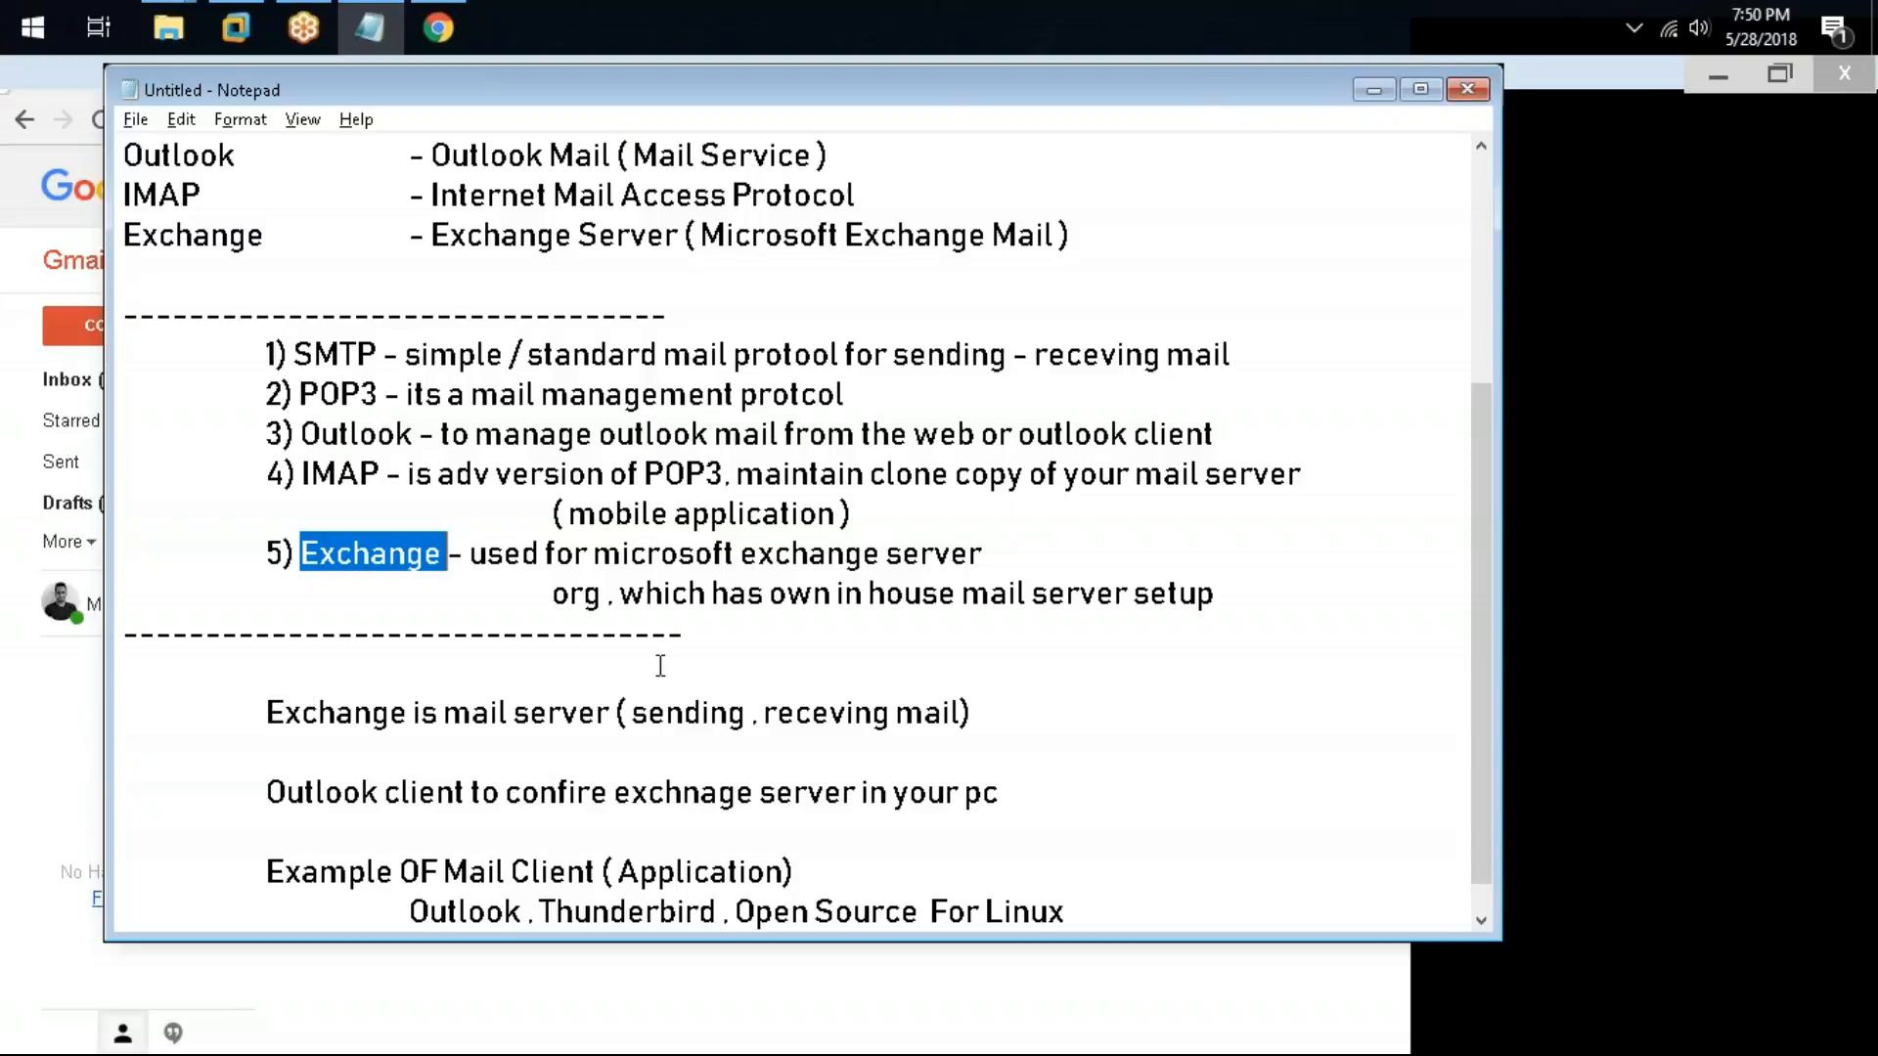
Step: Switch to UiPath Studio and expand the SMTP, POP3, Outlook, IMAP and Exchange mail activity groups to review their activities
left_click(745, 431)
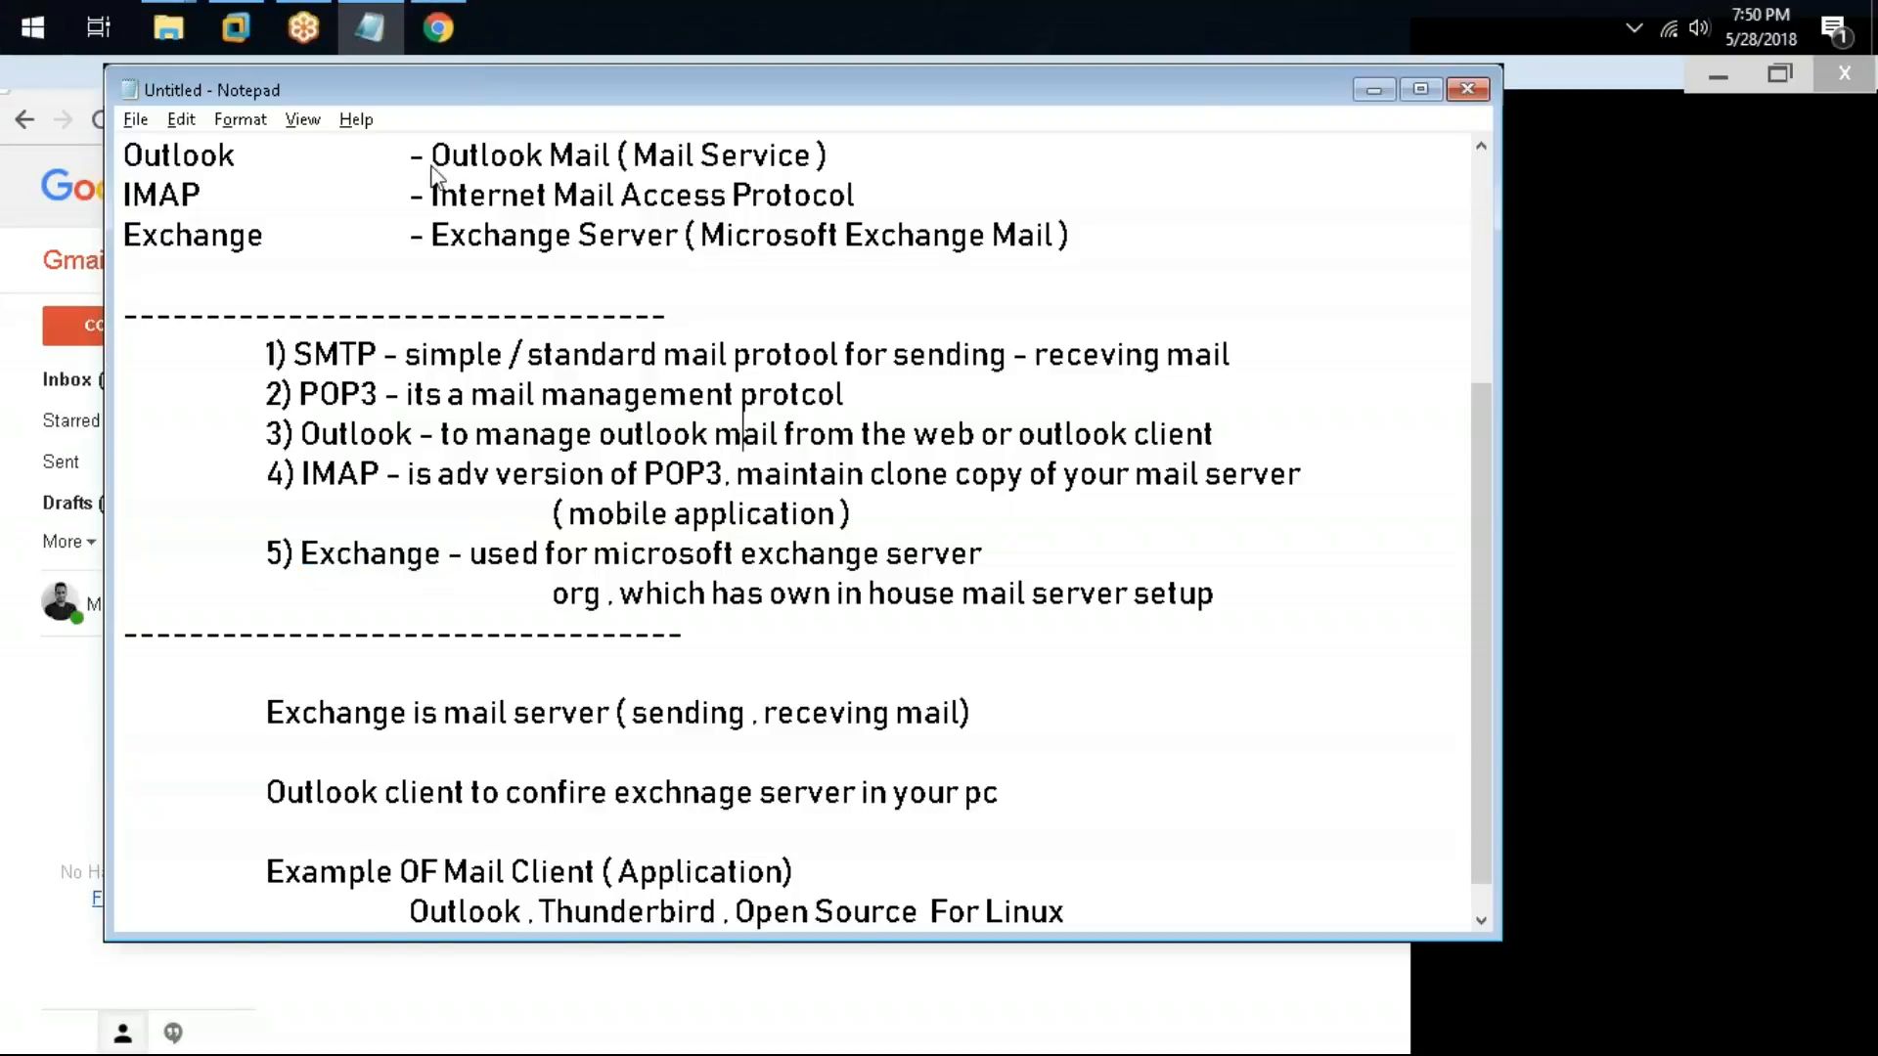
left_click_drag(483, 86, 429, 167)
left_click(238, 30)
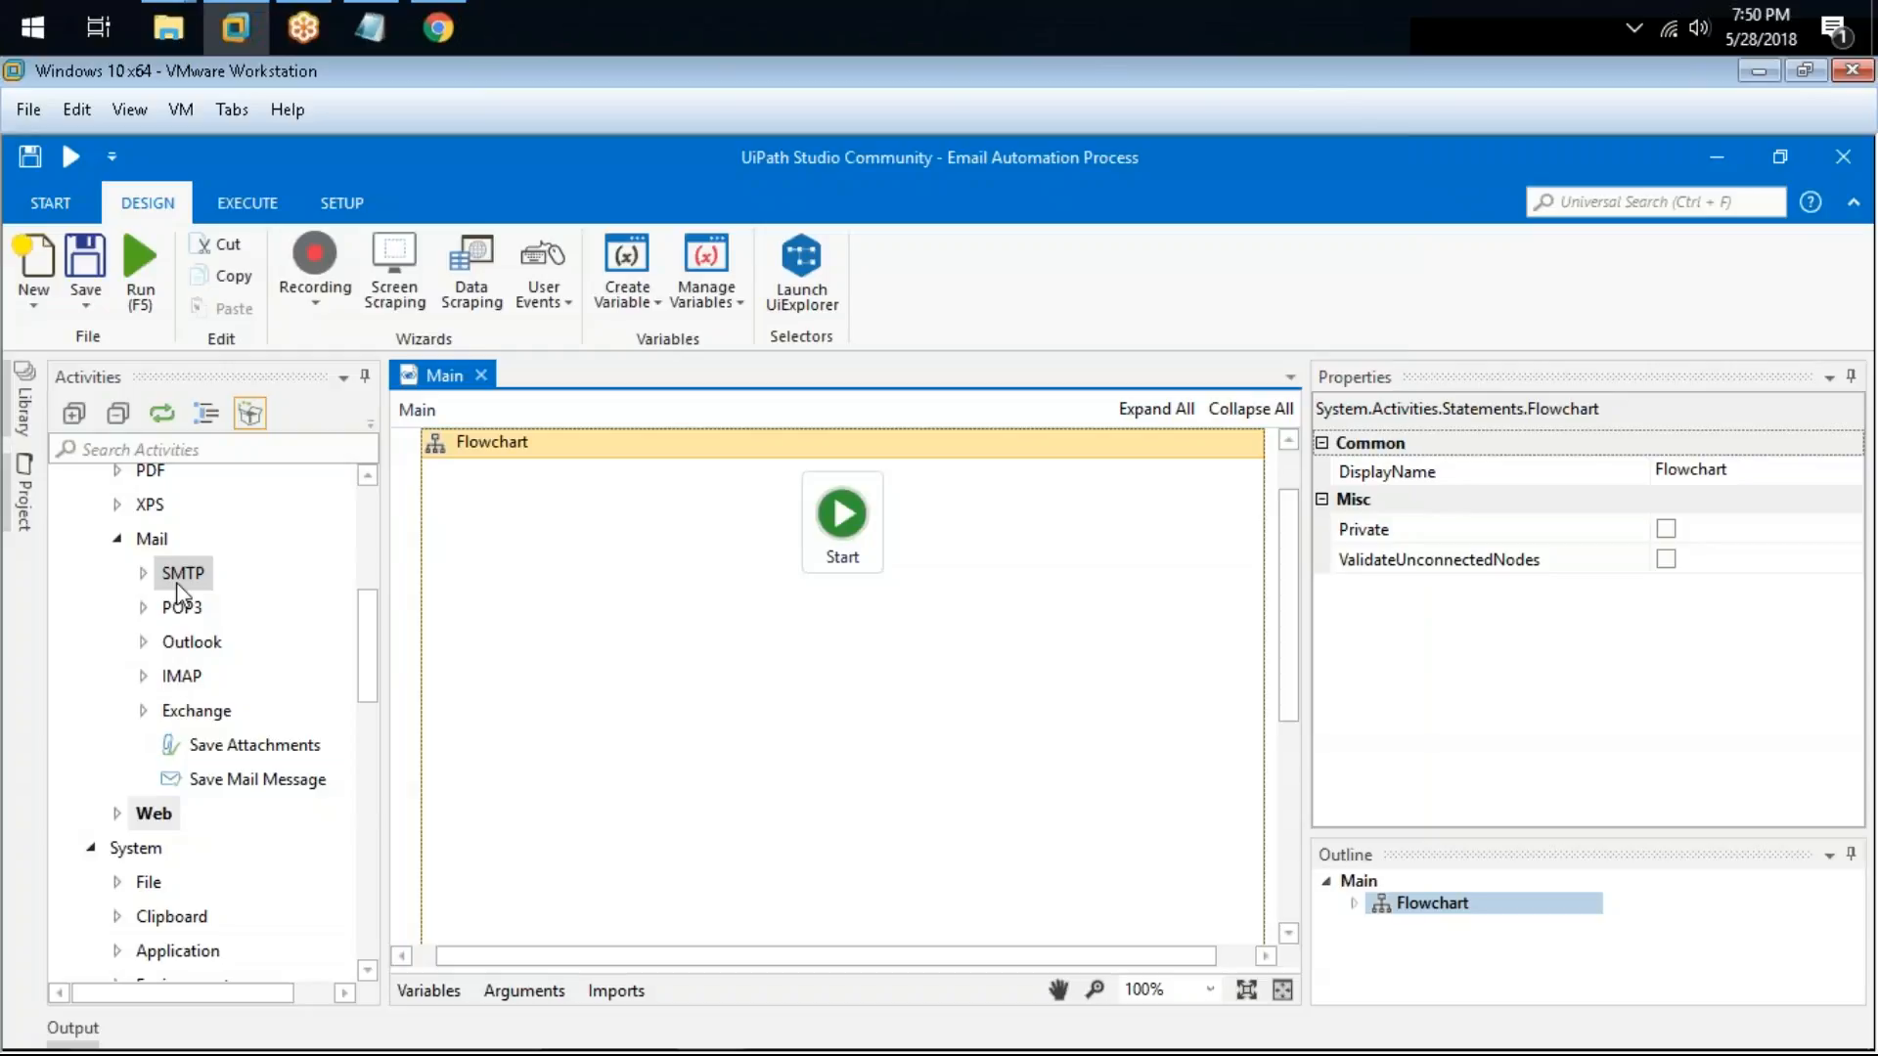
double_click(176, 583)
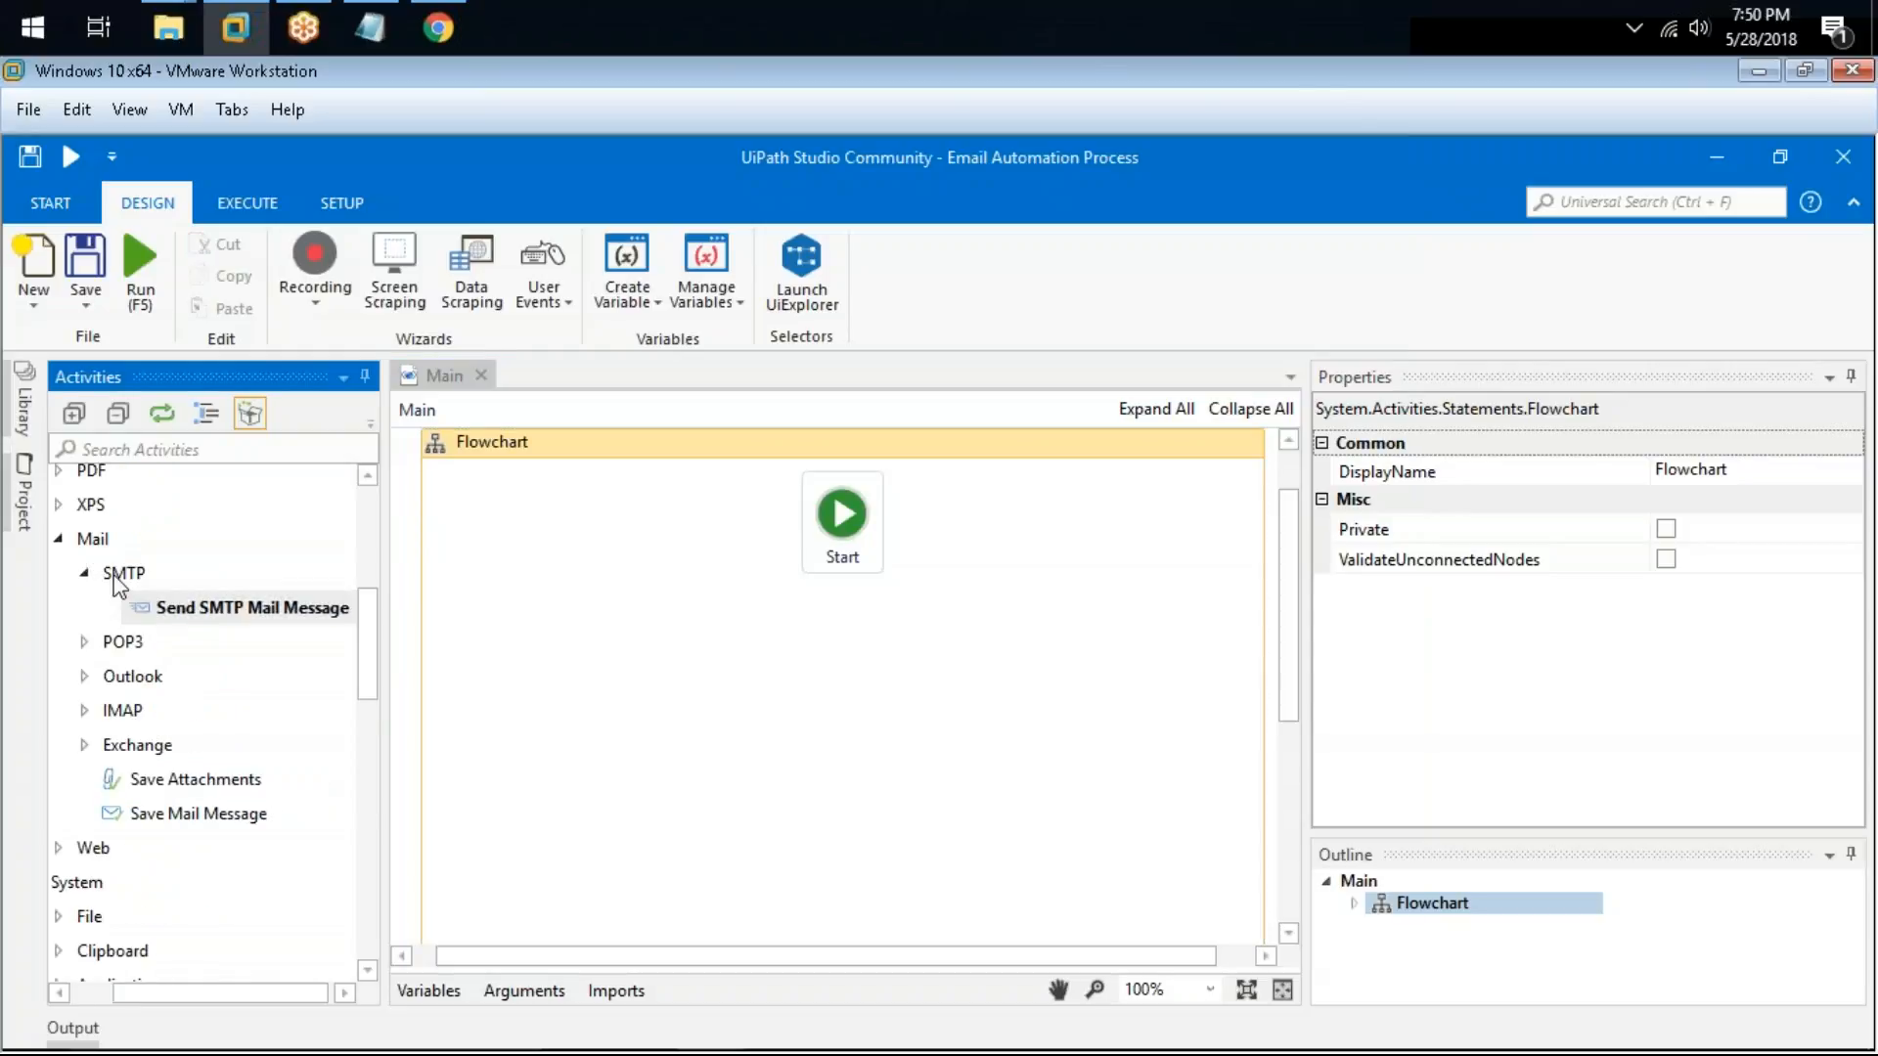
double_click(124, 642)
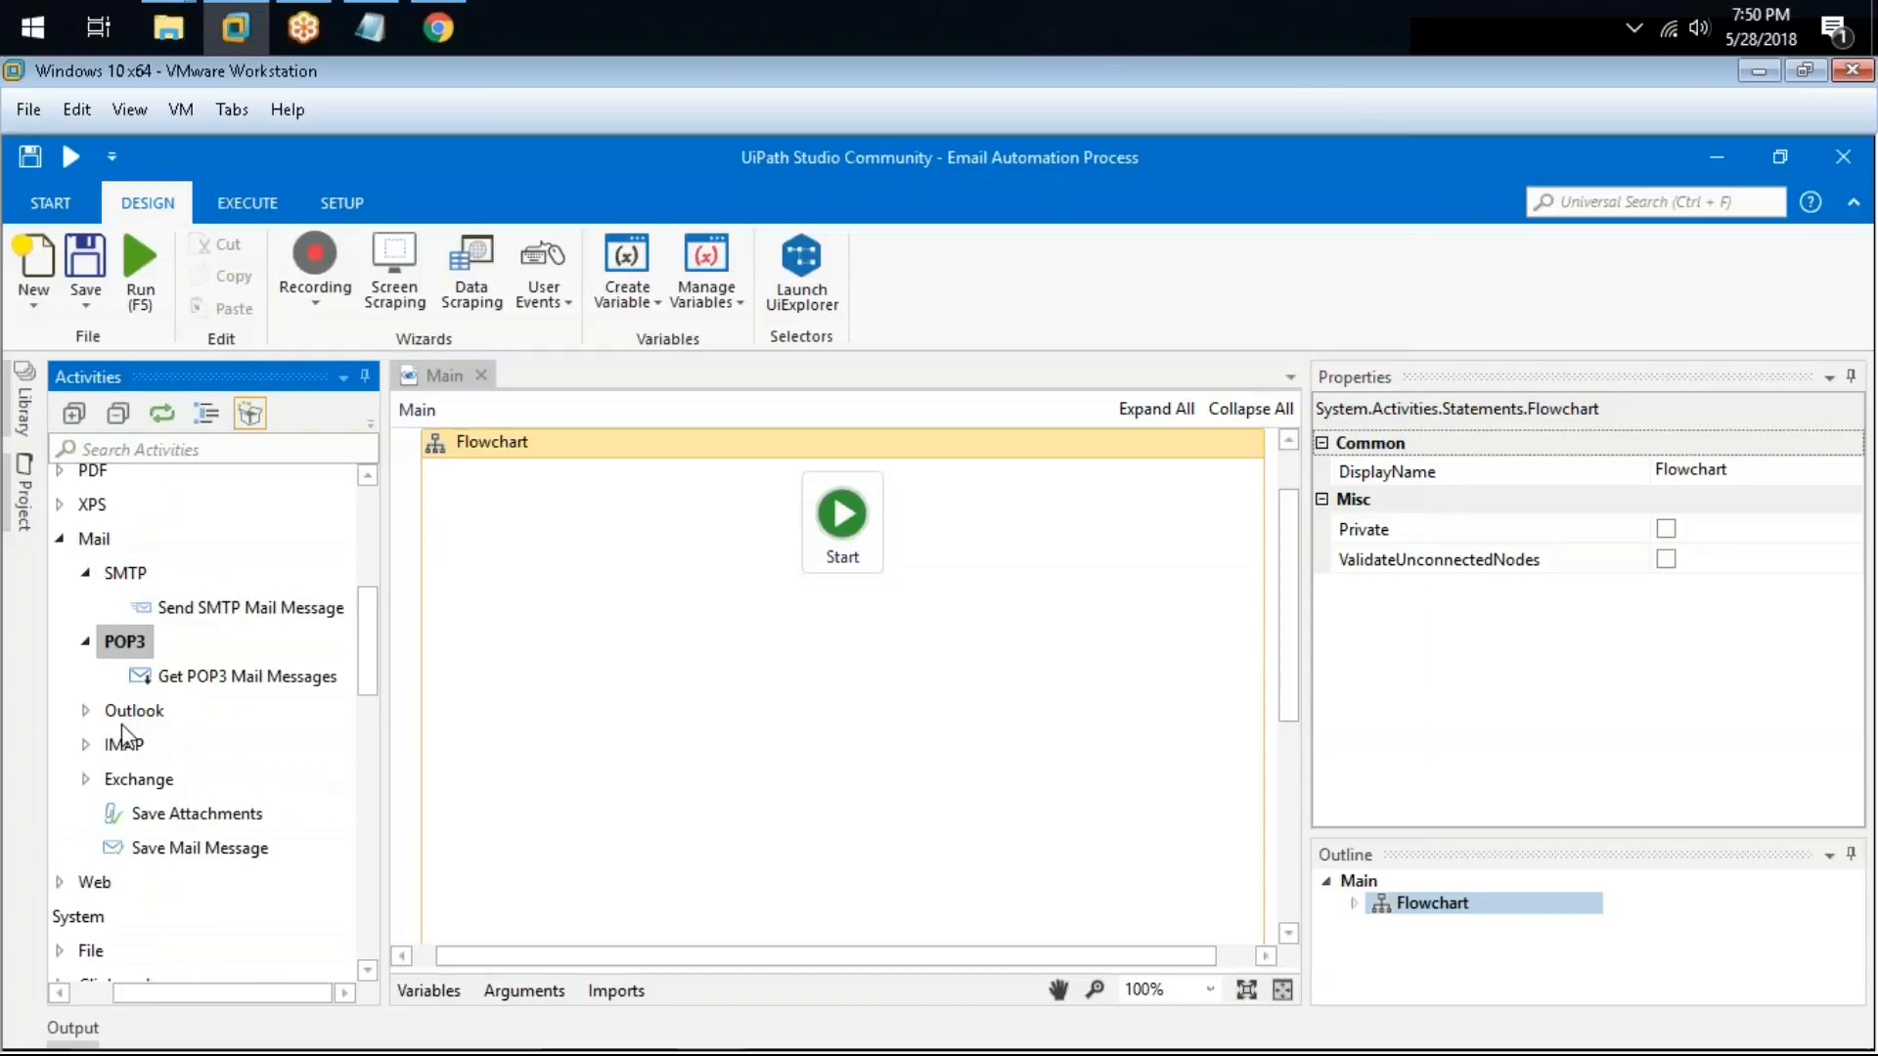
double_click(127, 711)
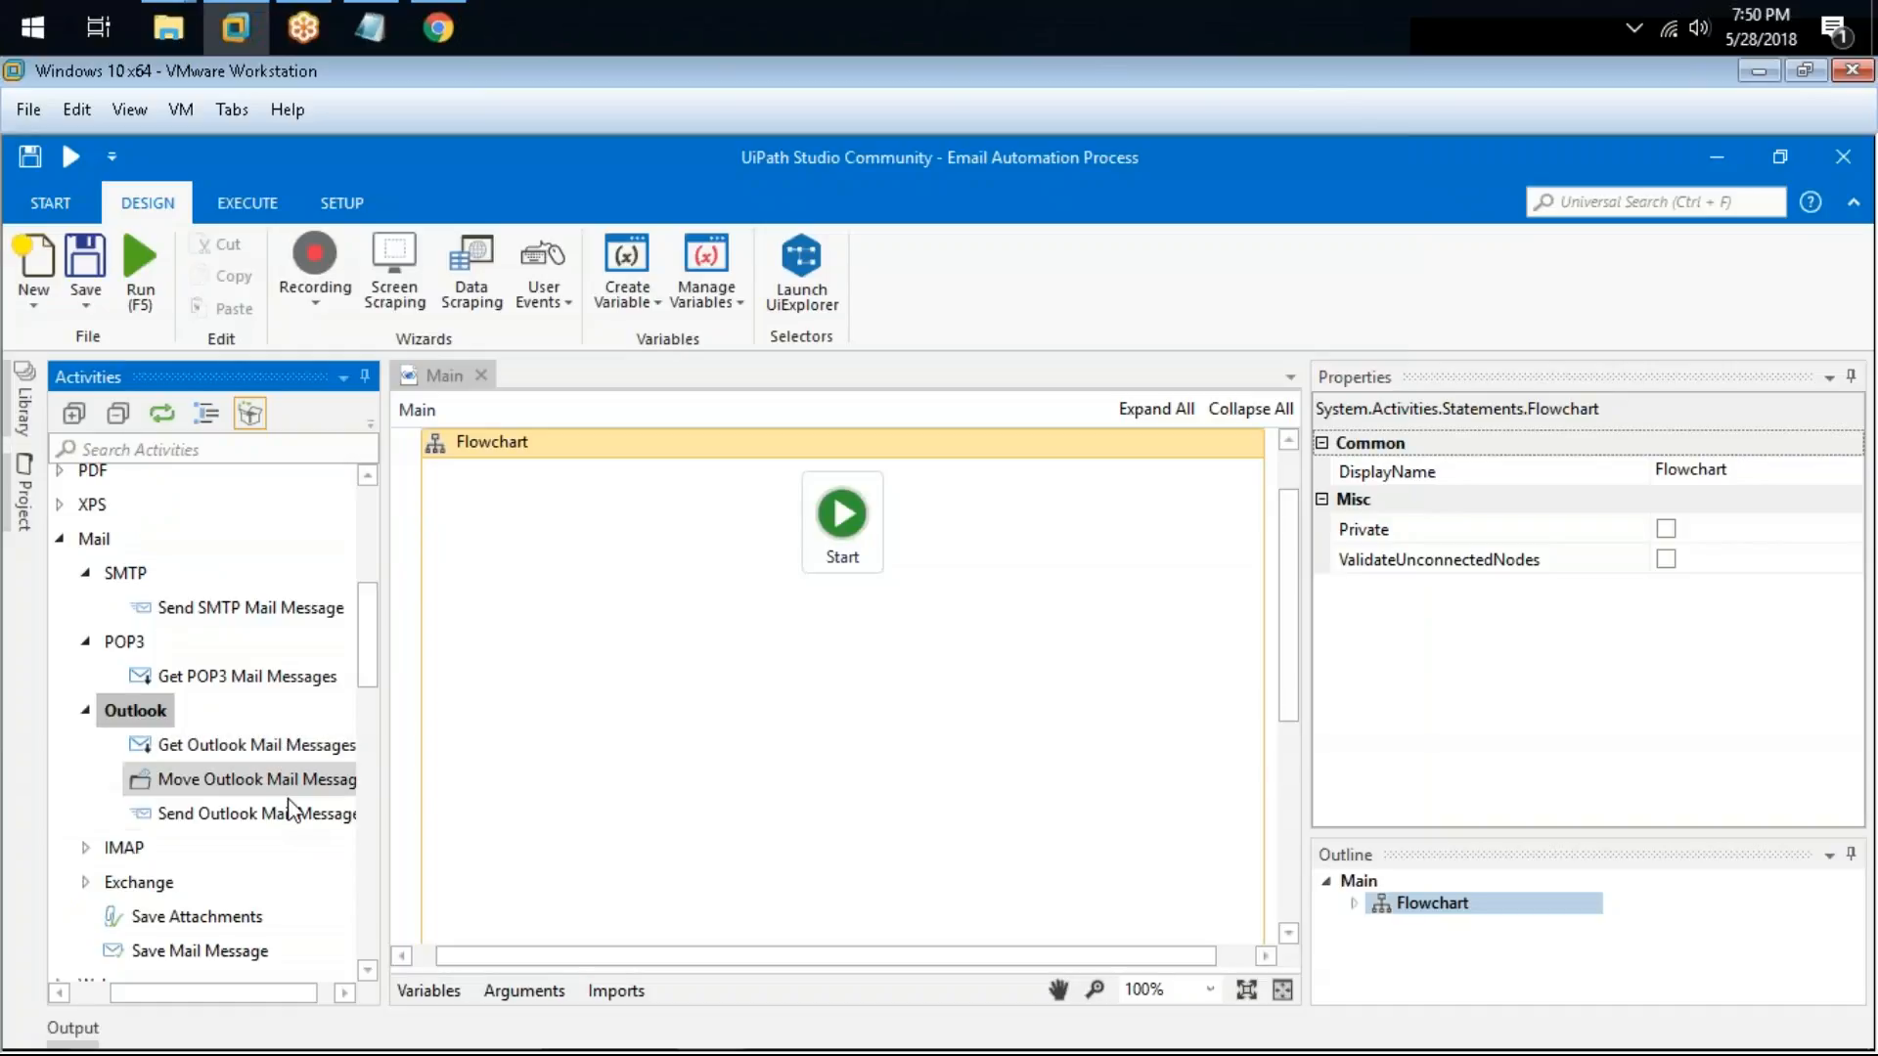
left_click(256, 746)
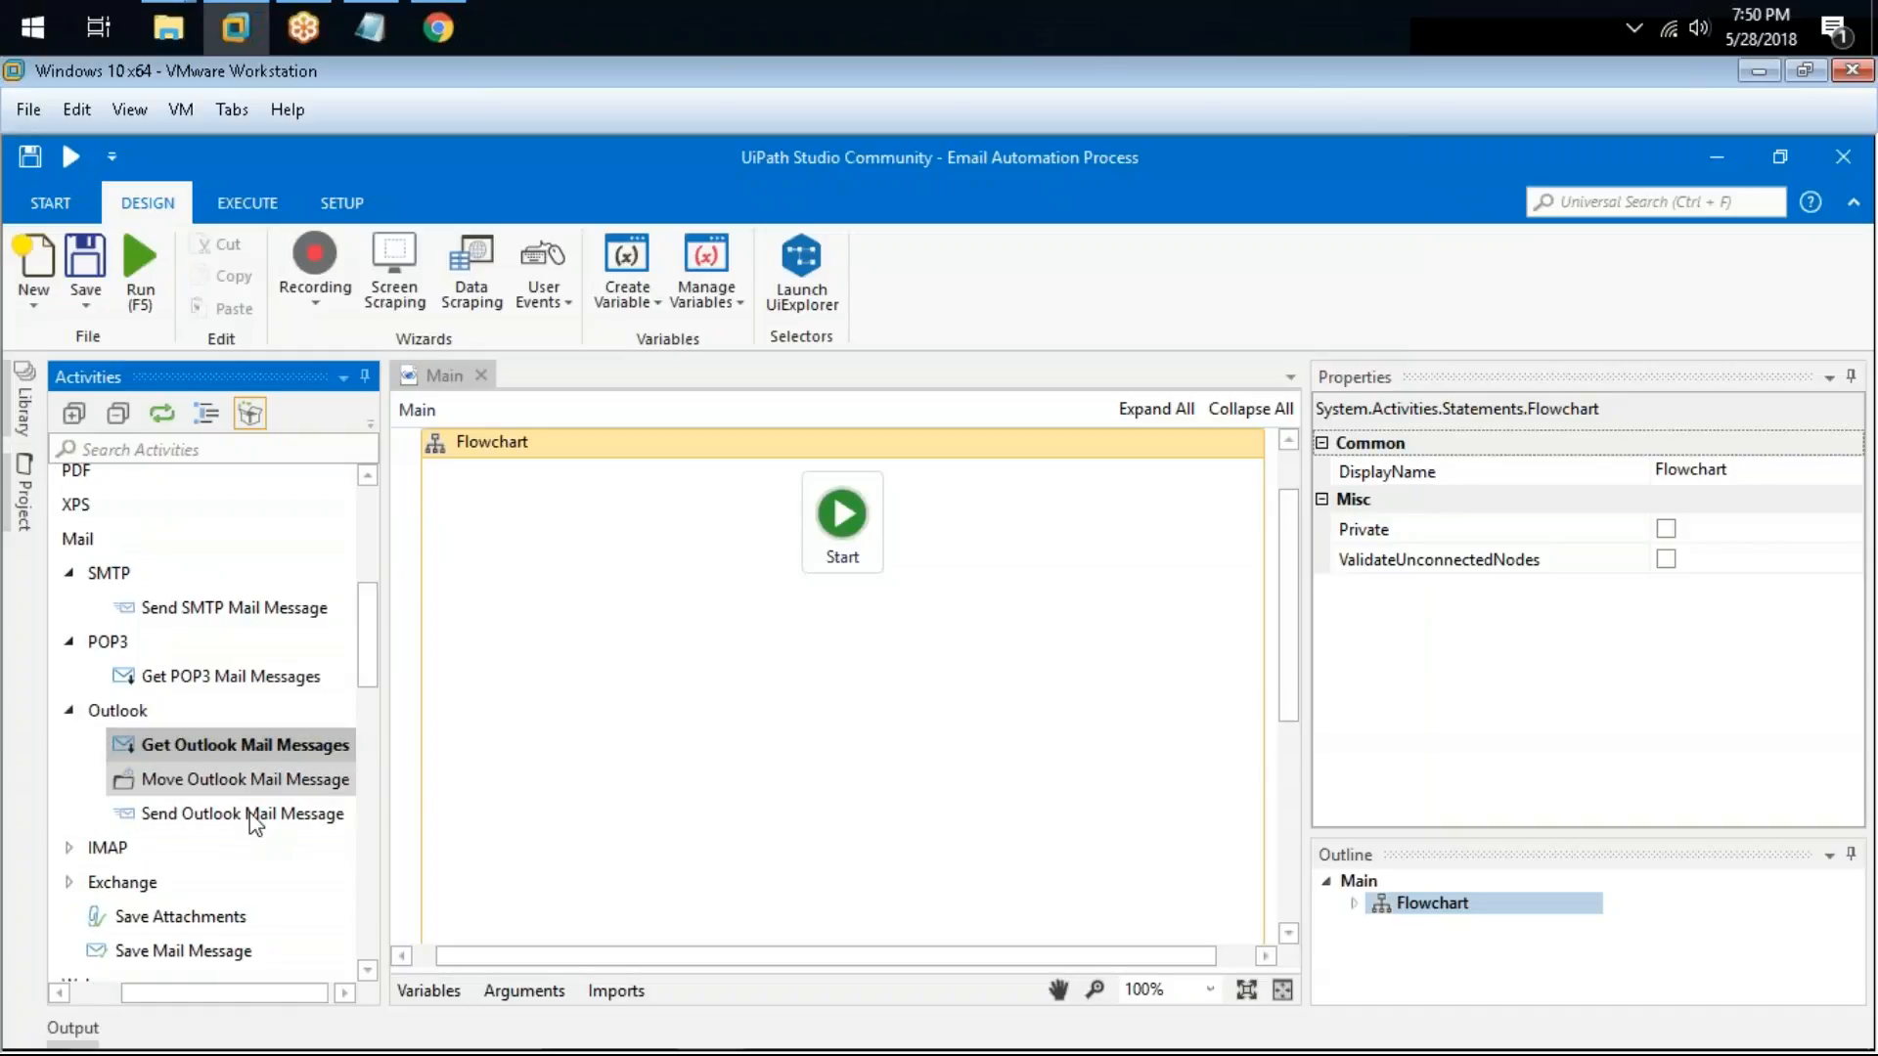
double_click(108, 847)
scroll(217, 807, "down", 2)
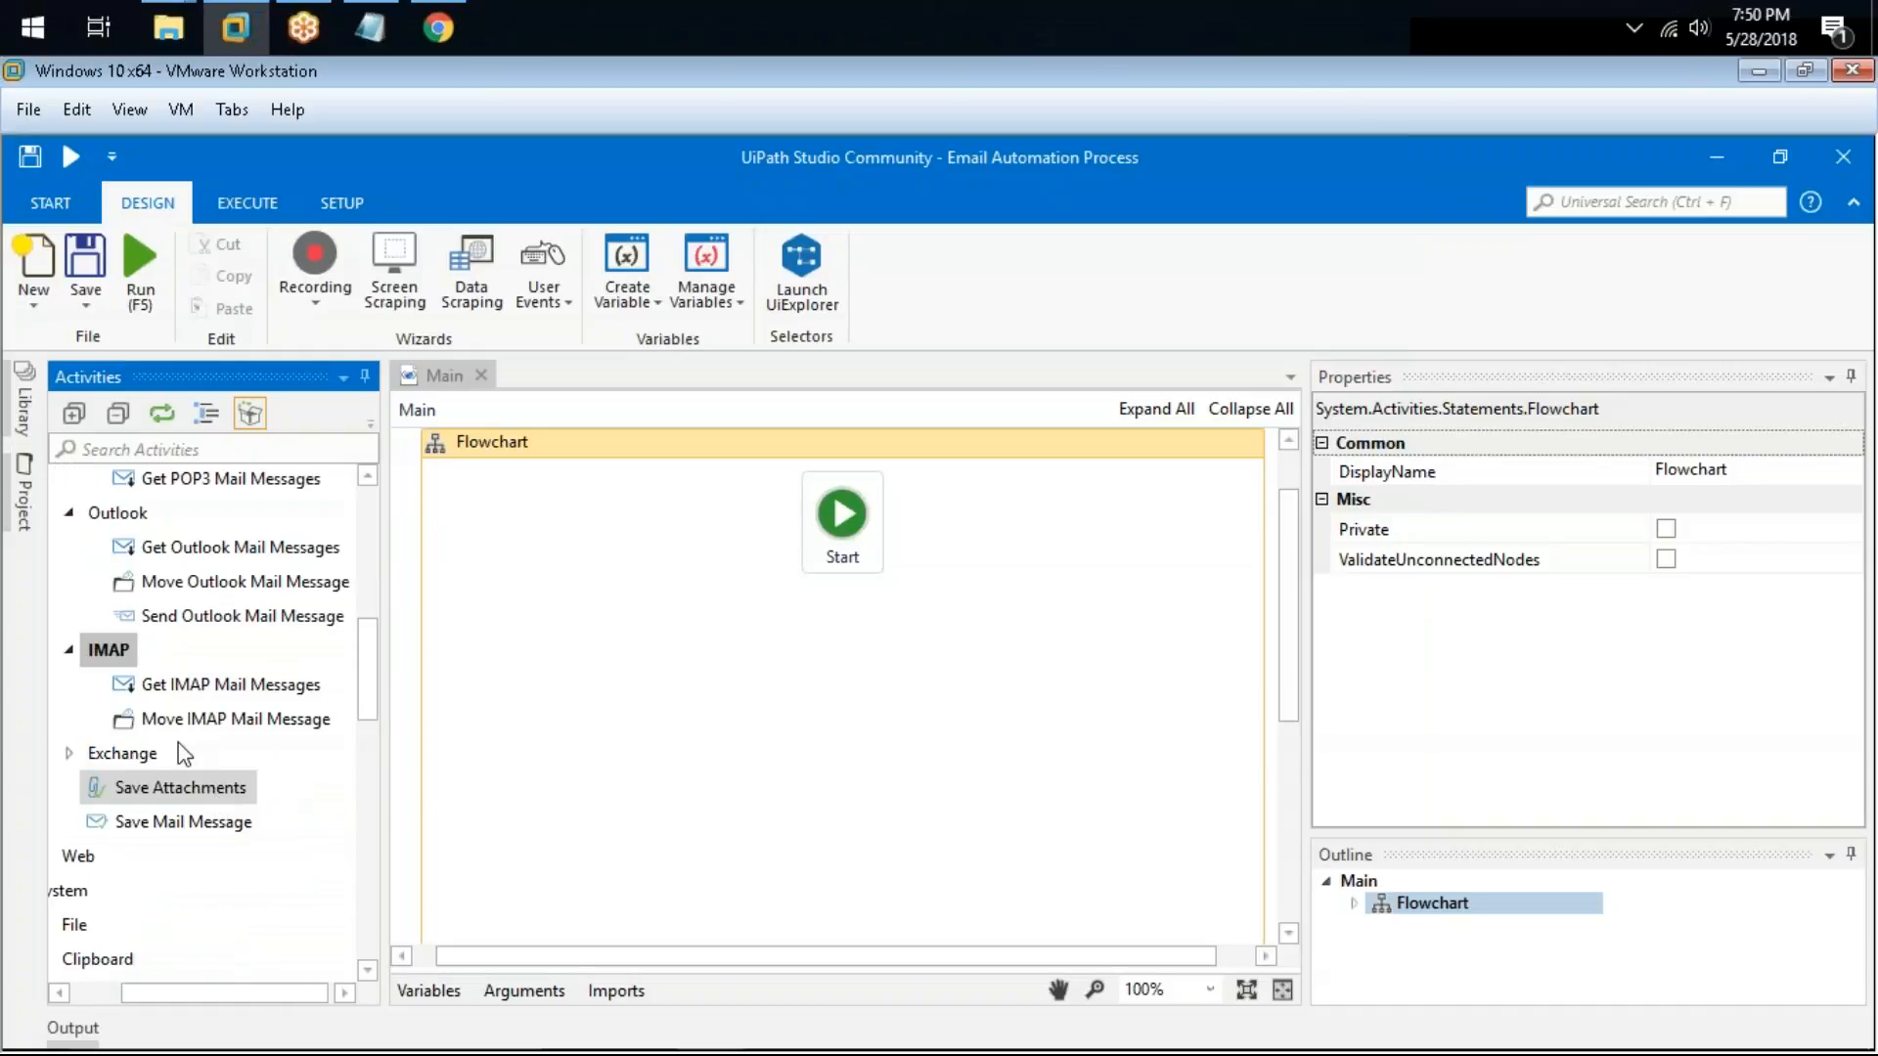
left_click(227, 690)
double_click(98, 754)
scroll(254, 696, "down", 2)
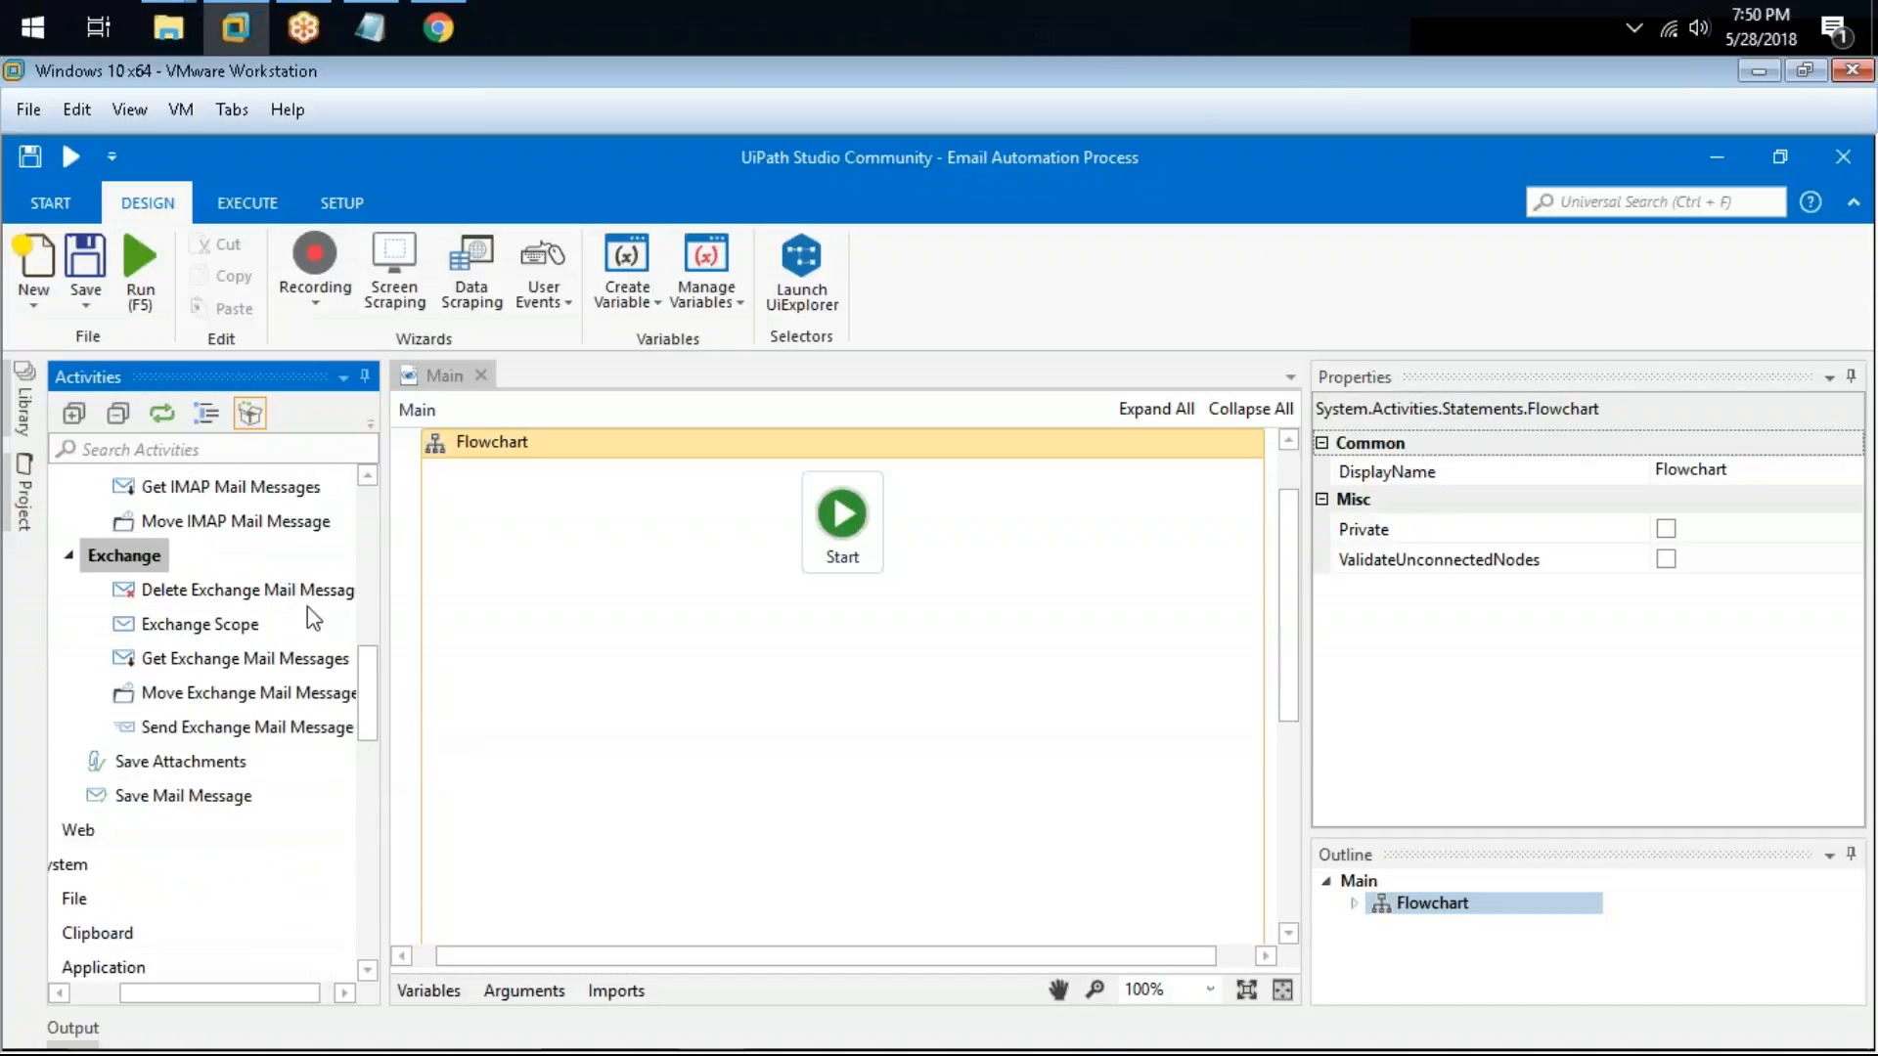
Step: Widen the Activities panel and collapse the SMTP, POP3, Outlook, IMAP and Exchange mail groups
left_click_drag(379, 560, 499, 597)
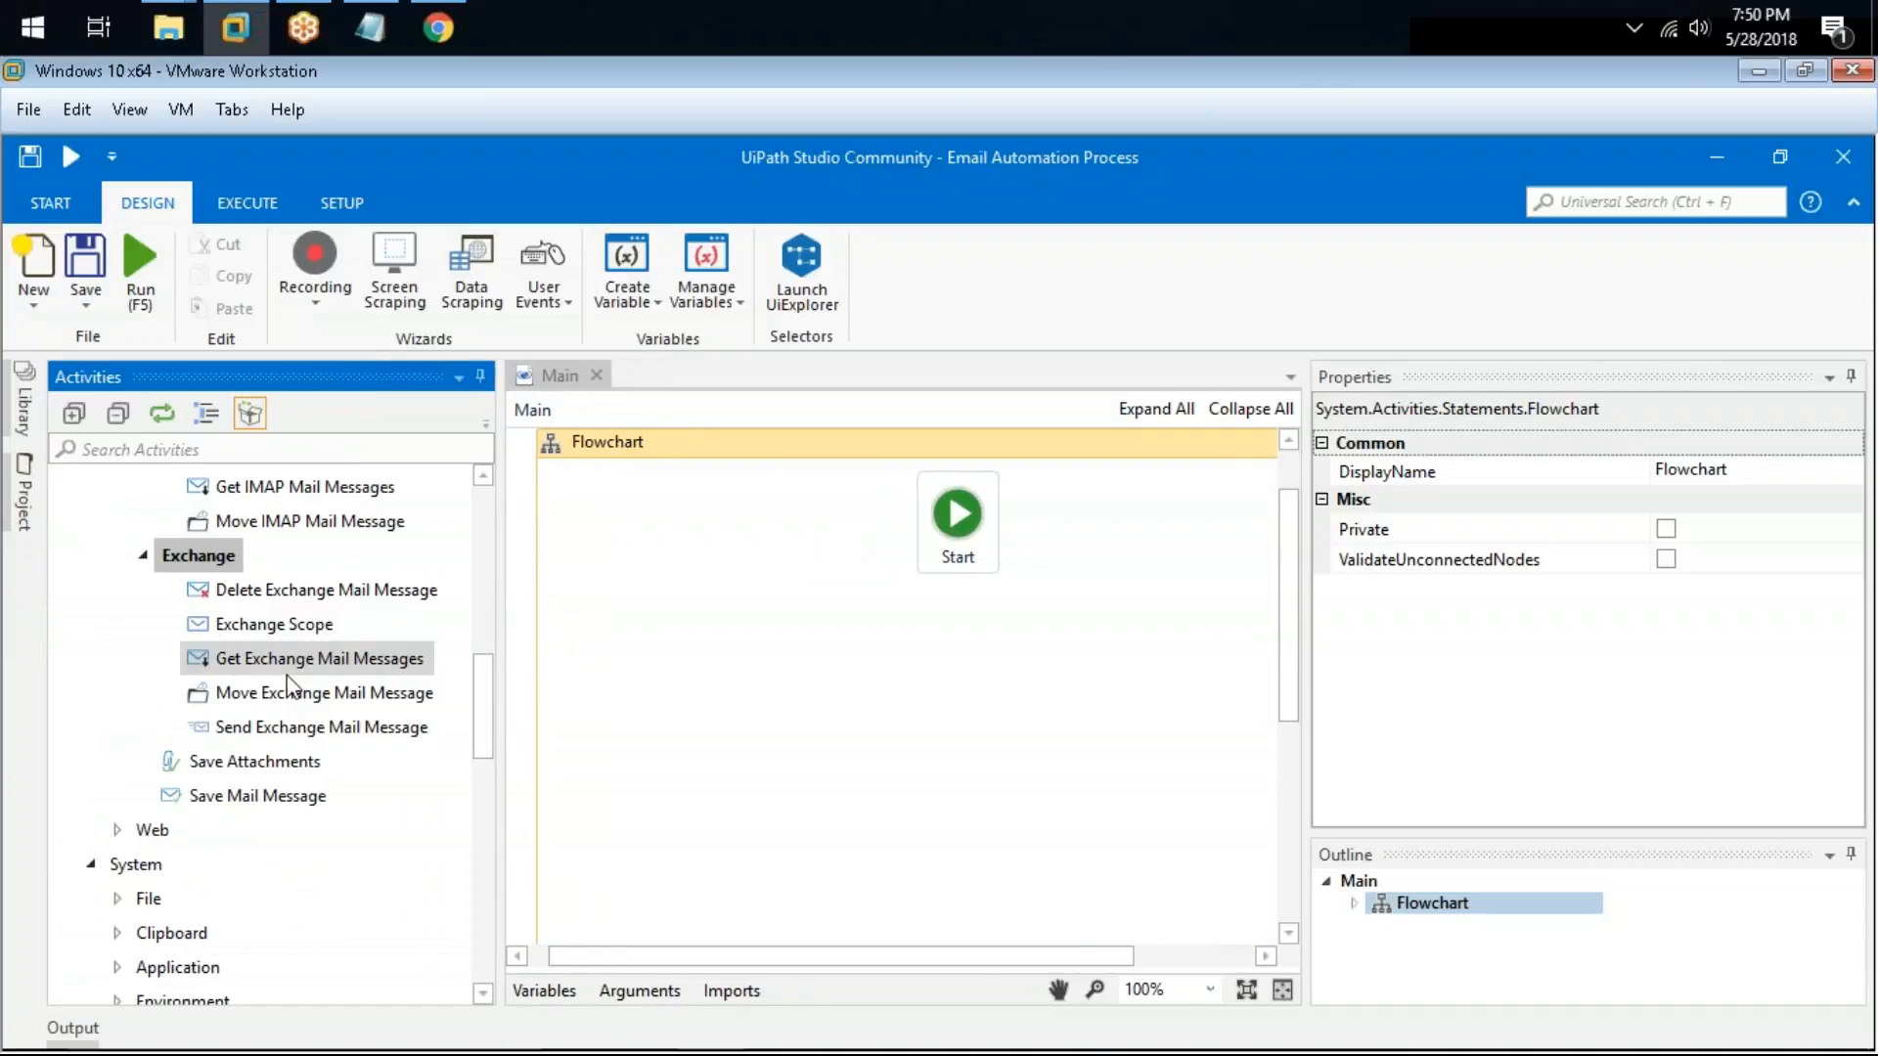
scroll(274, 684, "up", 2)
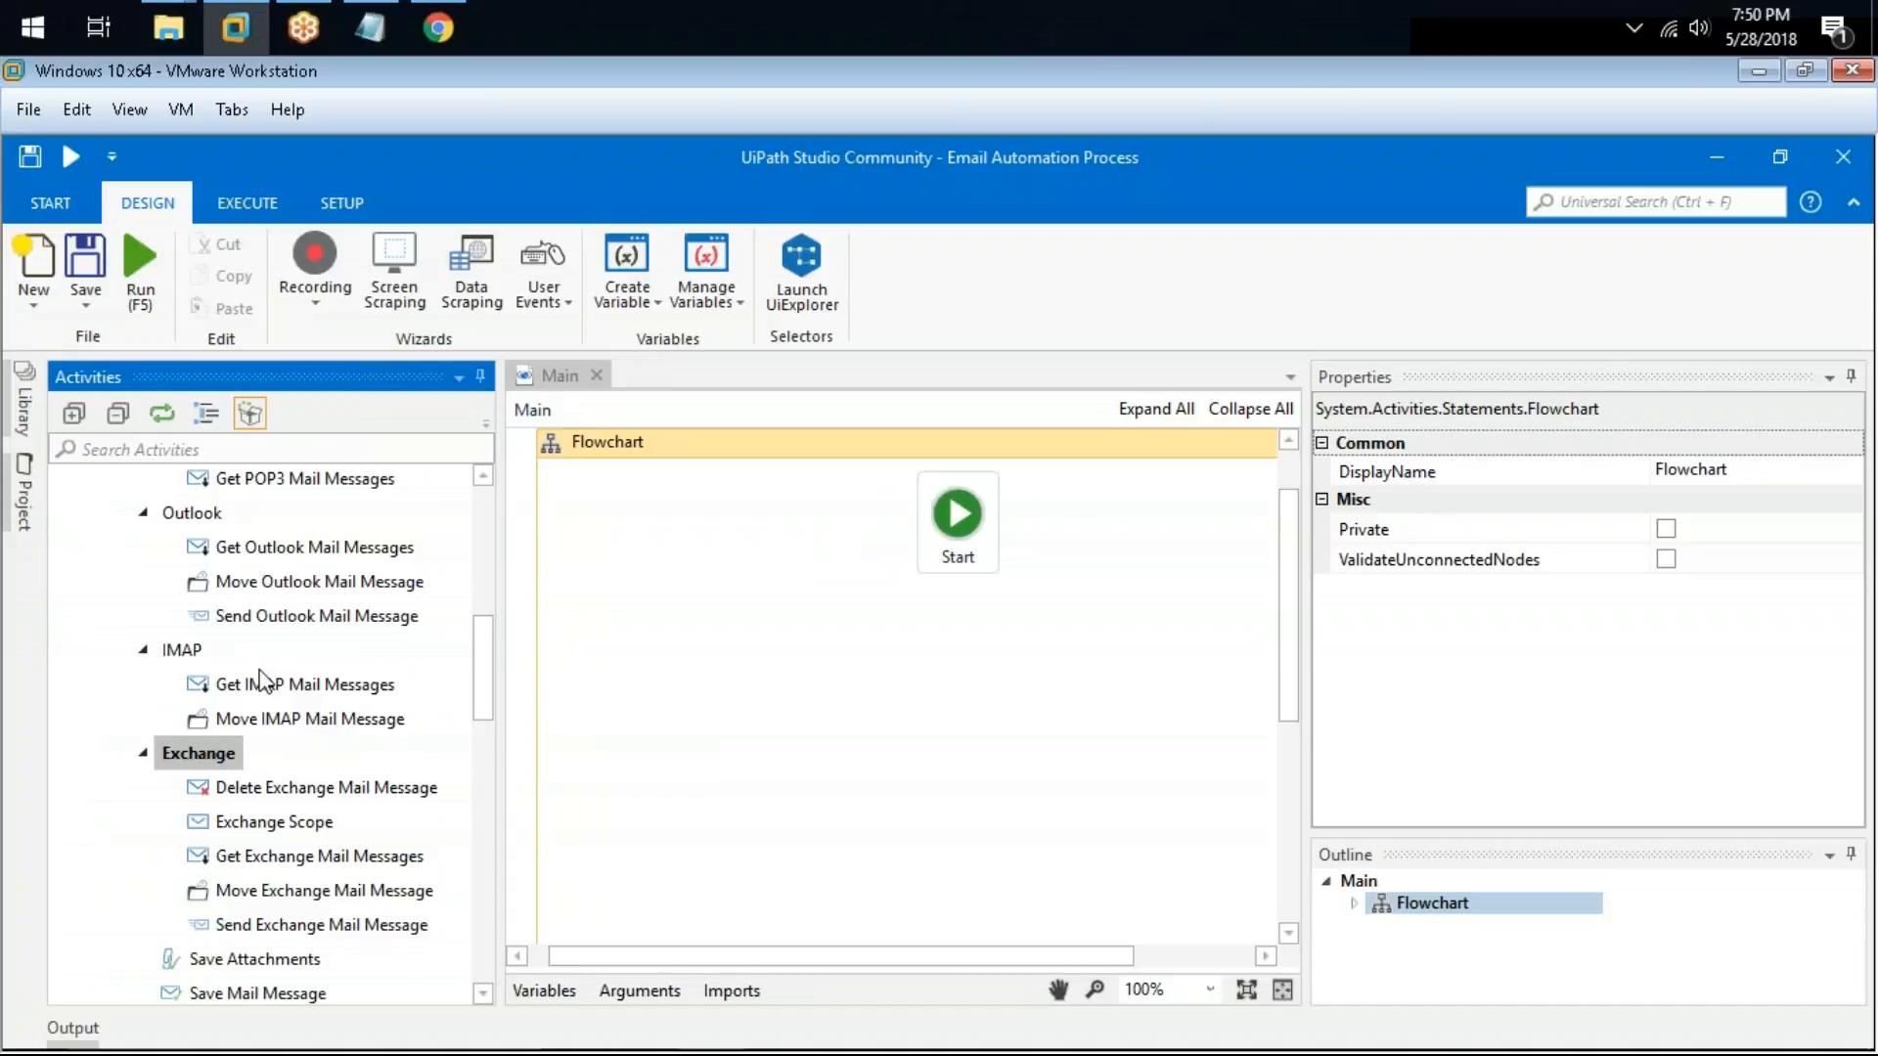
scroll(260, 677, "up", 3)
left_click(157, 641)
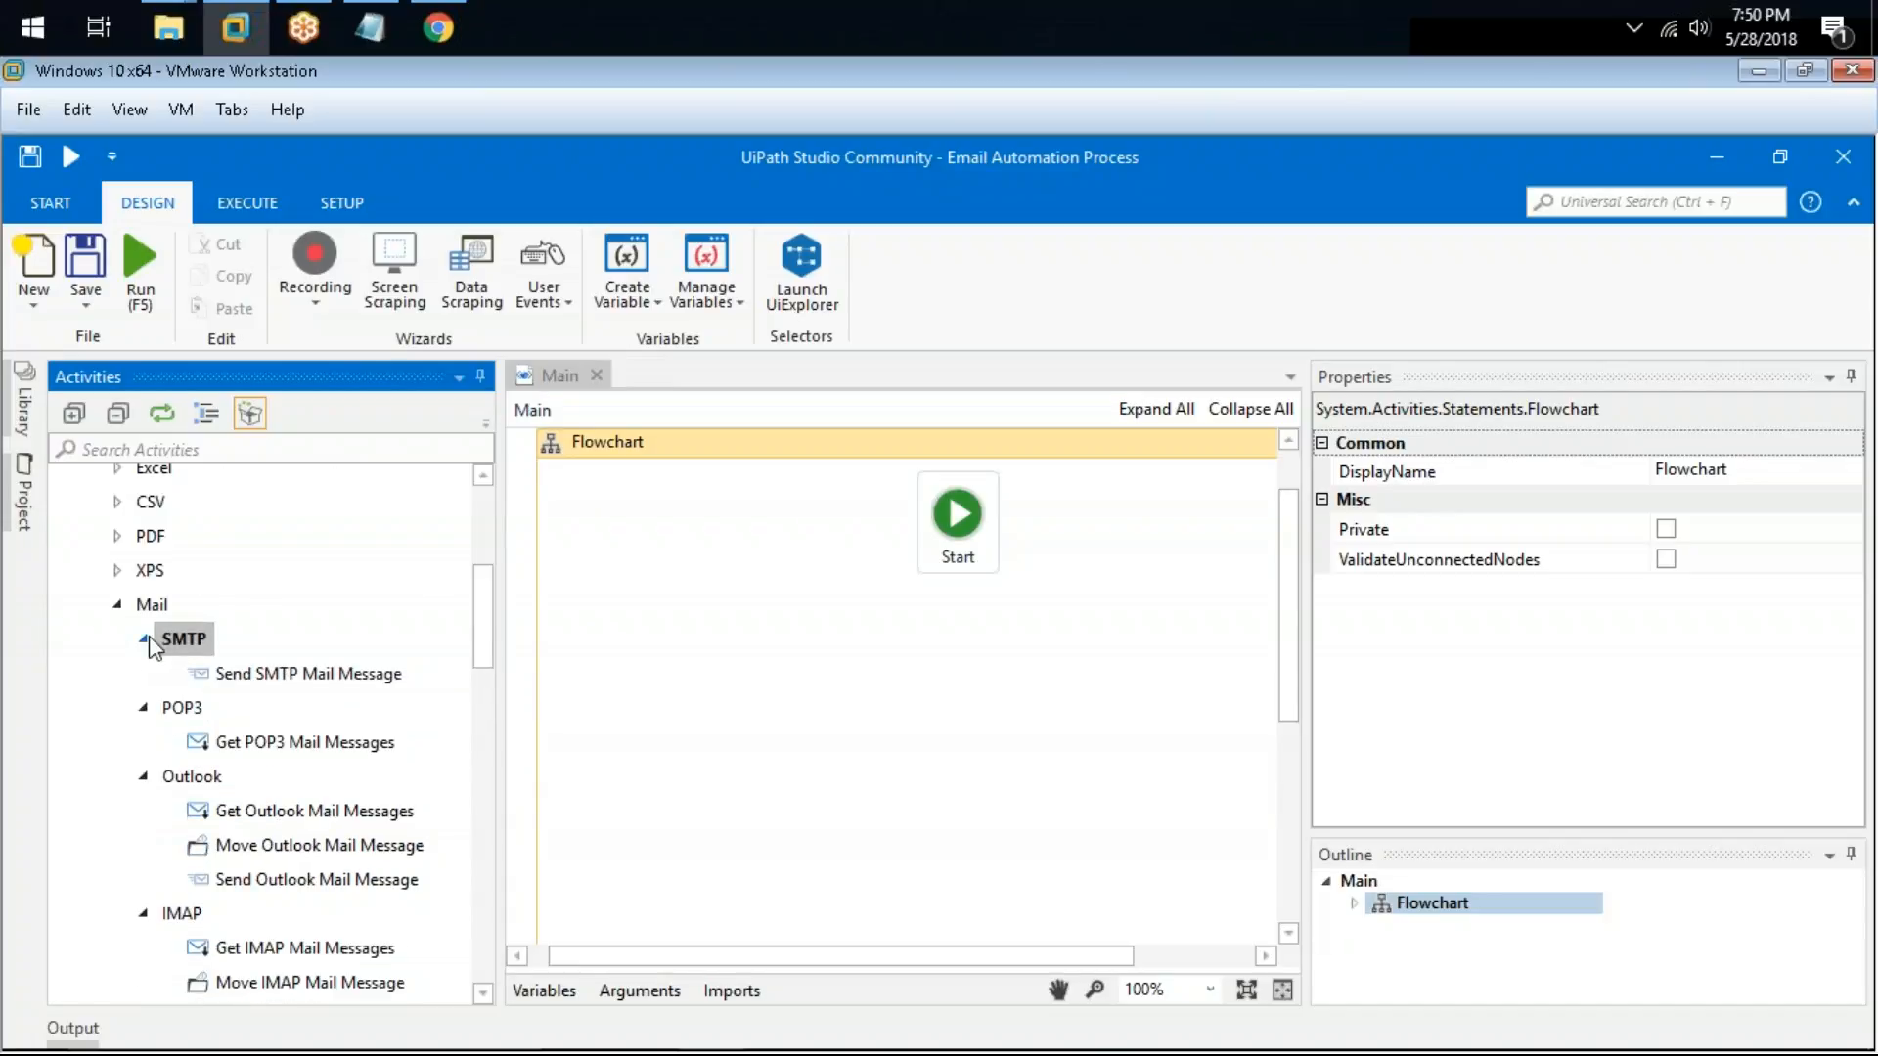
left_click(144, 639)
left_click(156, 675)
left_click(145, 673)
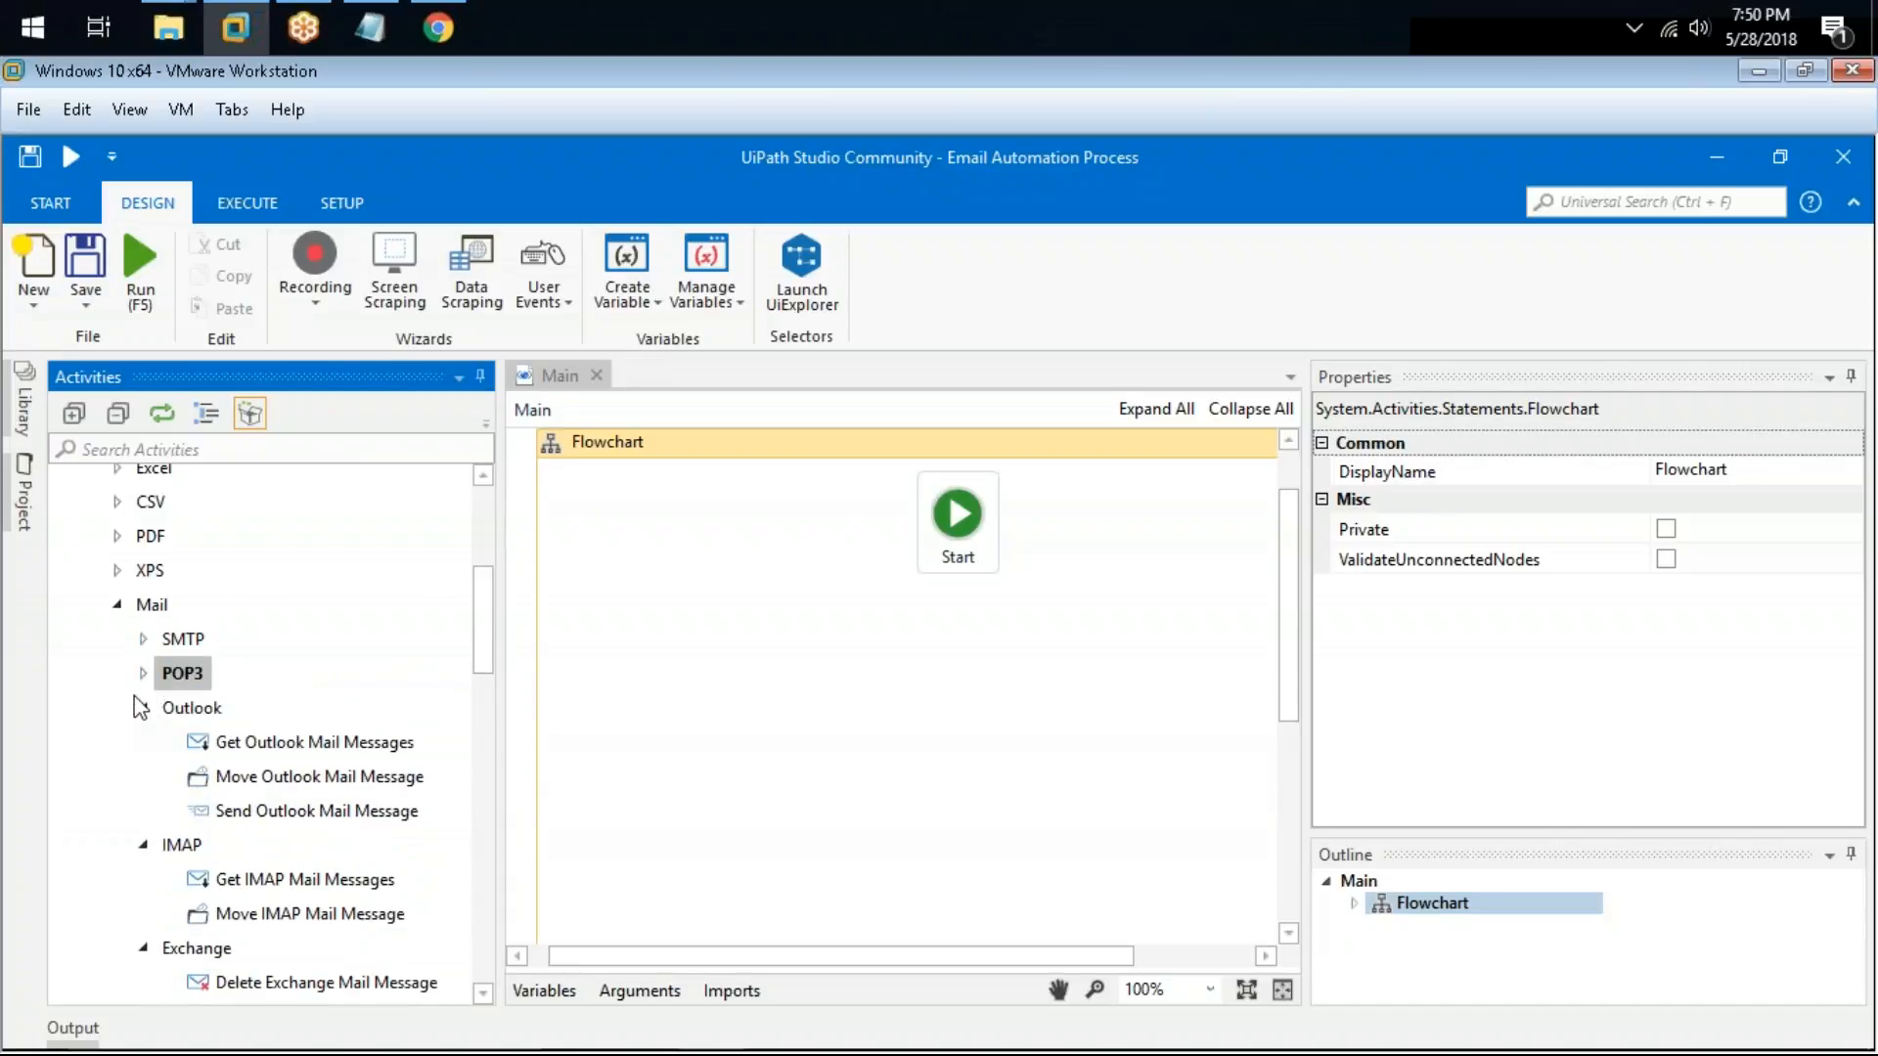
left_click(142, 707)
left_click(142, 742)
left_click(143, 775)
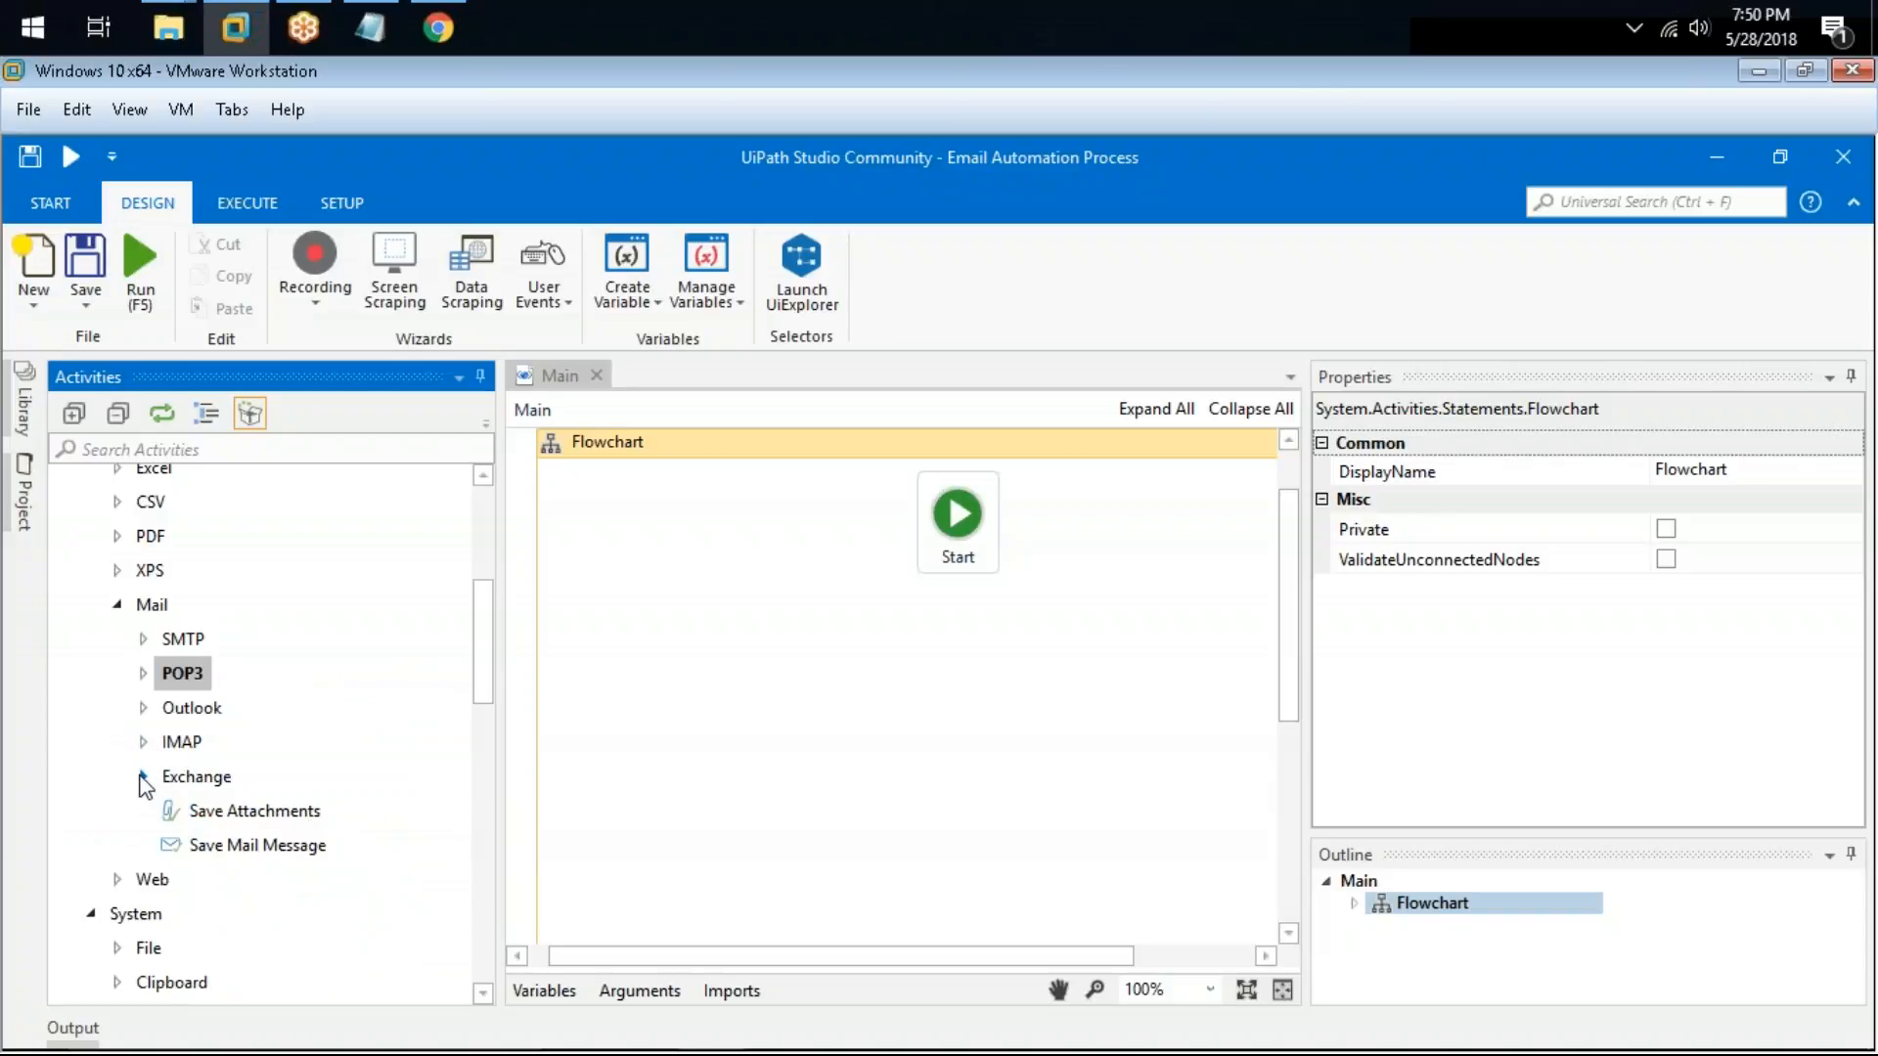
Step: Add a Send SMTP Mail Message activity to the flowchart and review its Host and Logon properties
double_click(183, 638)
left_click_drag(235, 683, 893, 645)
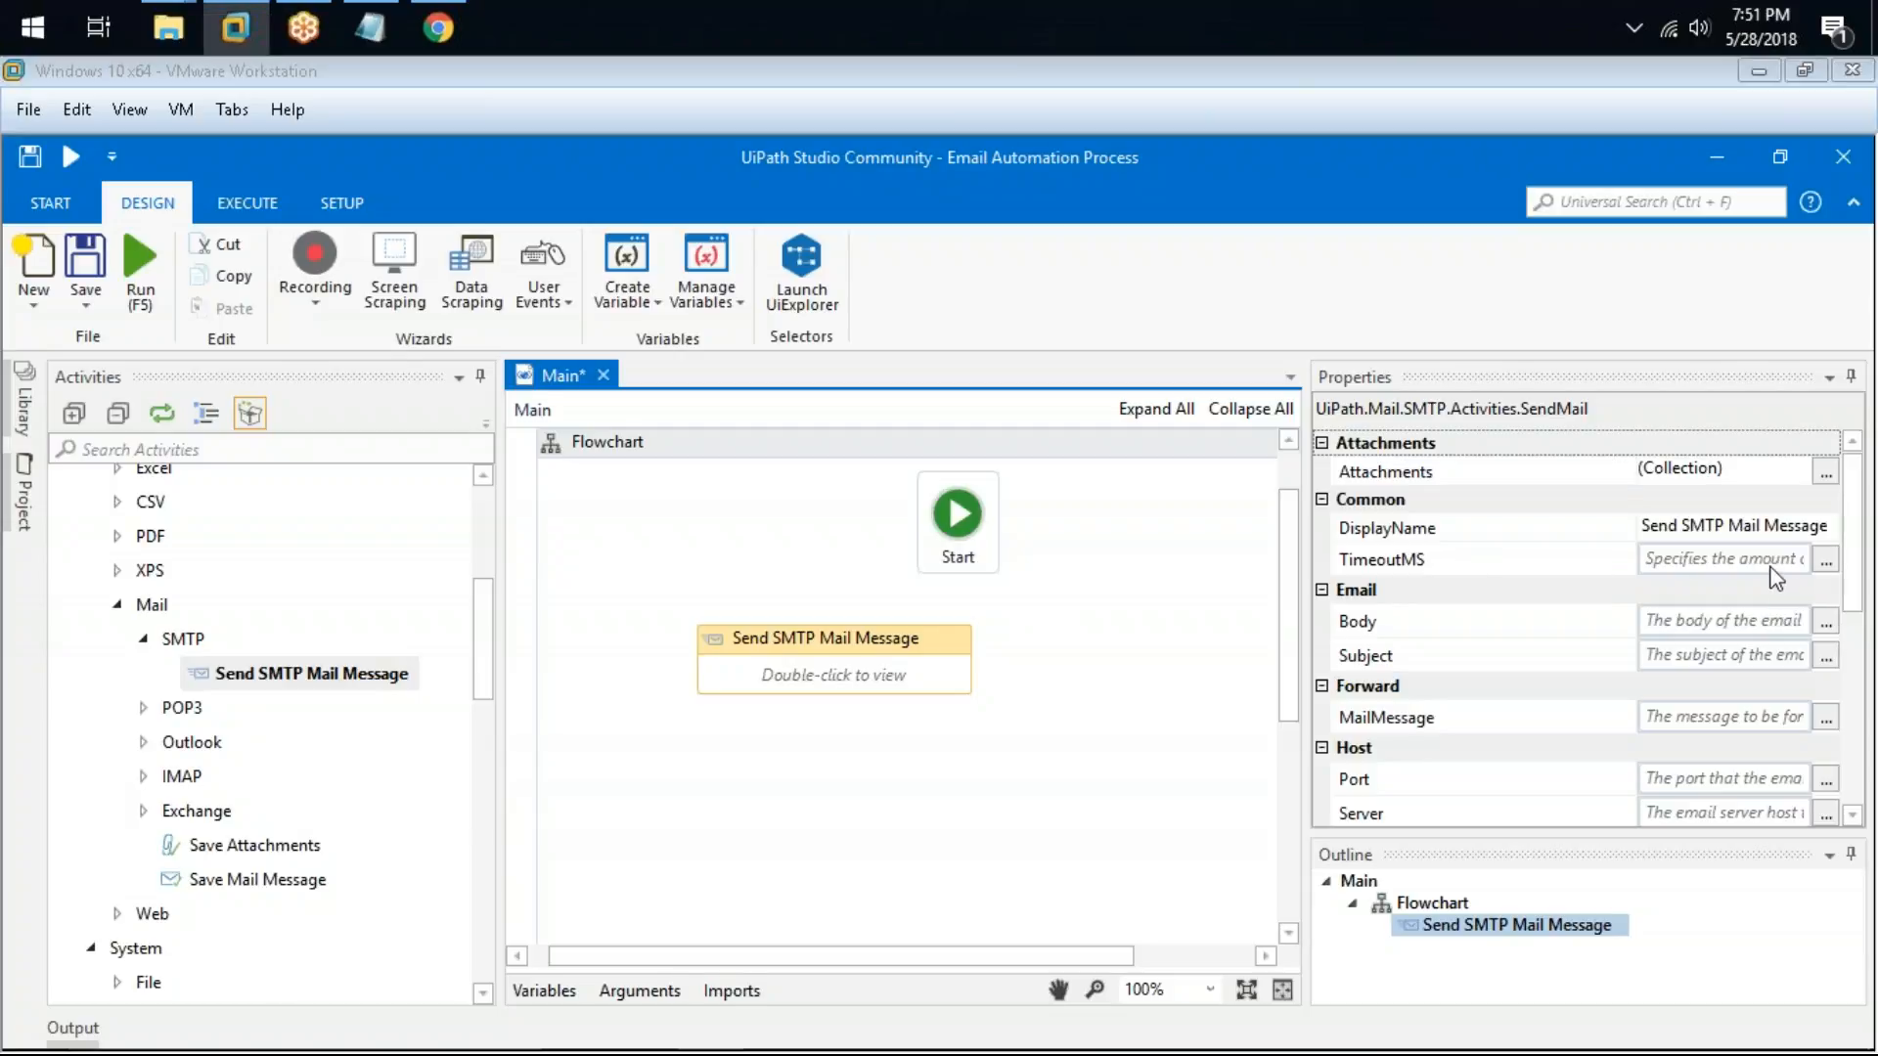
scroll(1775, 586, "down", 3)
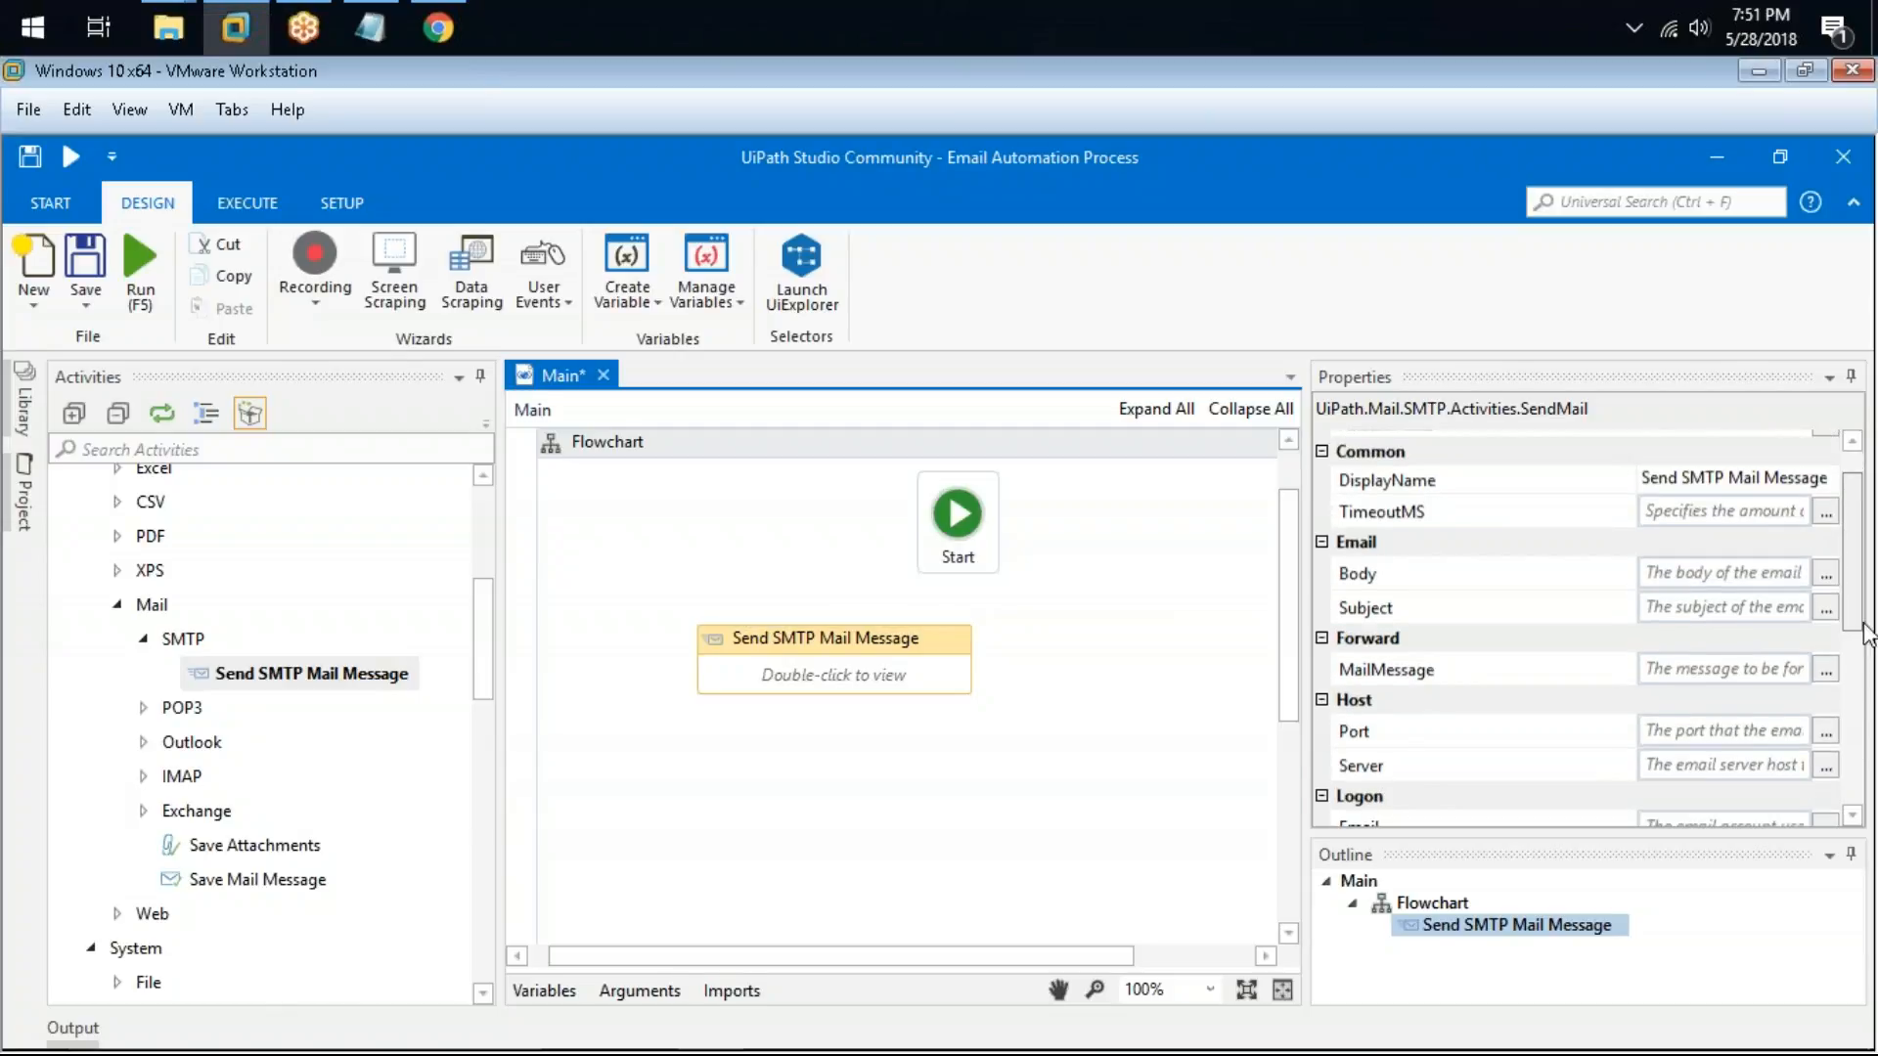
left_click(1734, 600)
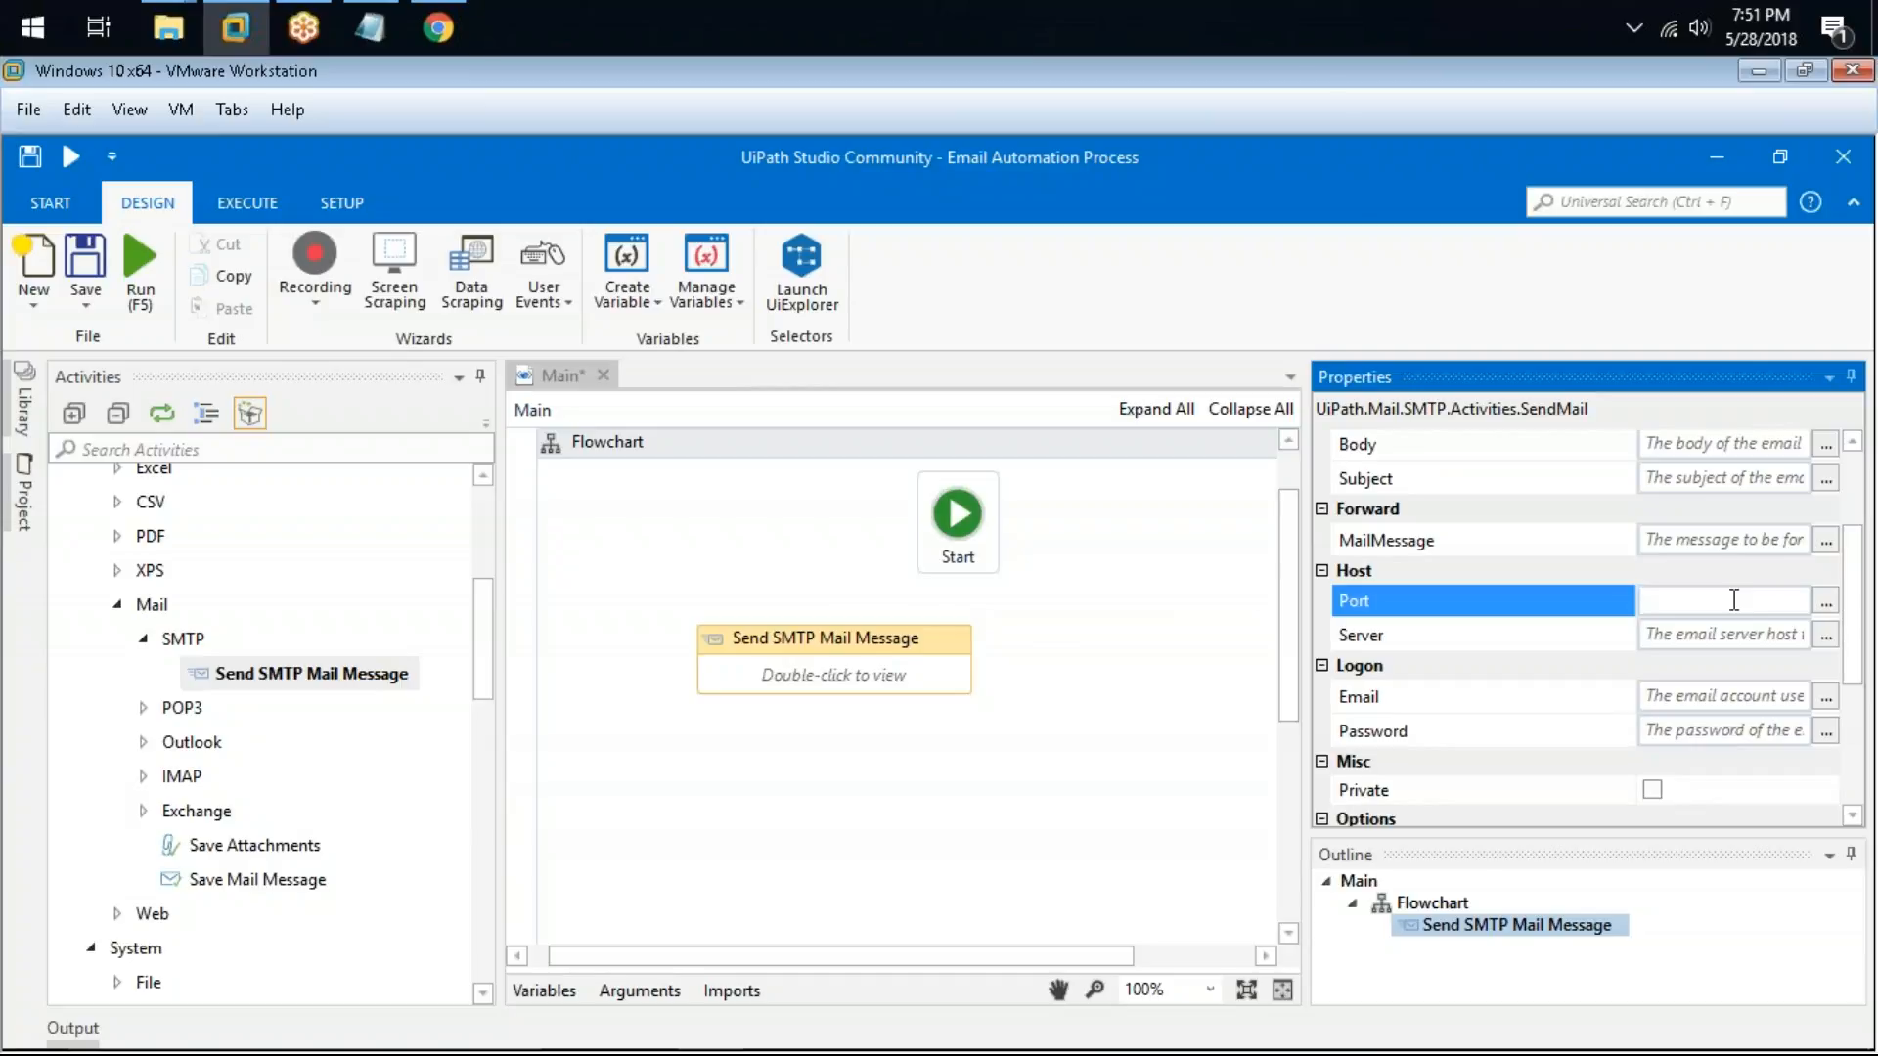
left_click(1740, 634)
left_click(1739, 696)
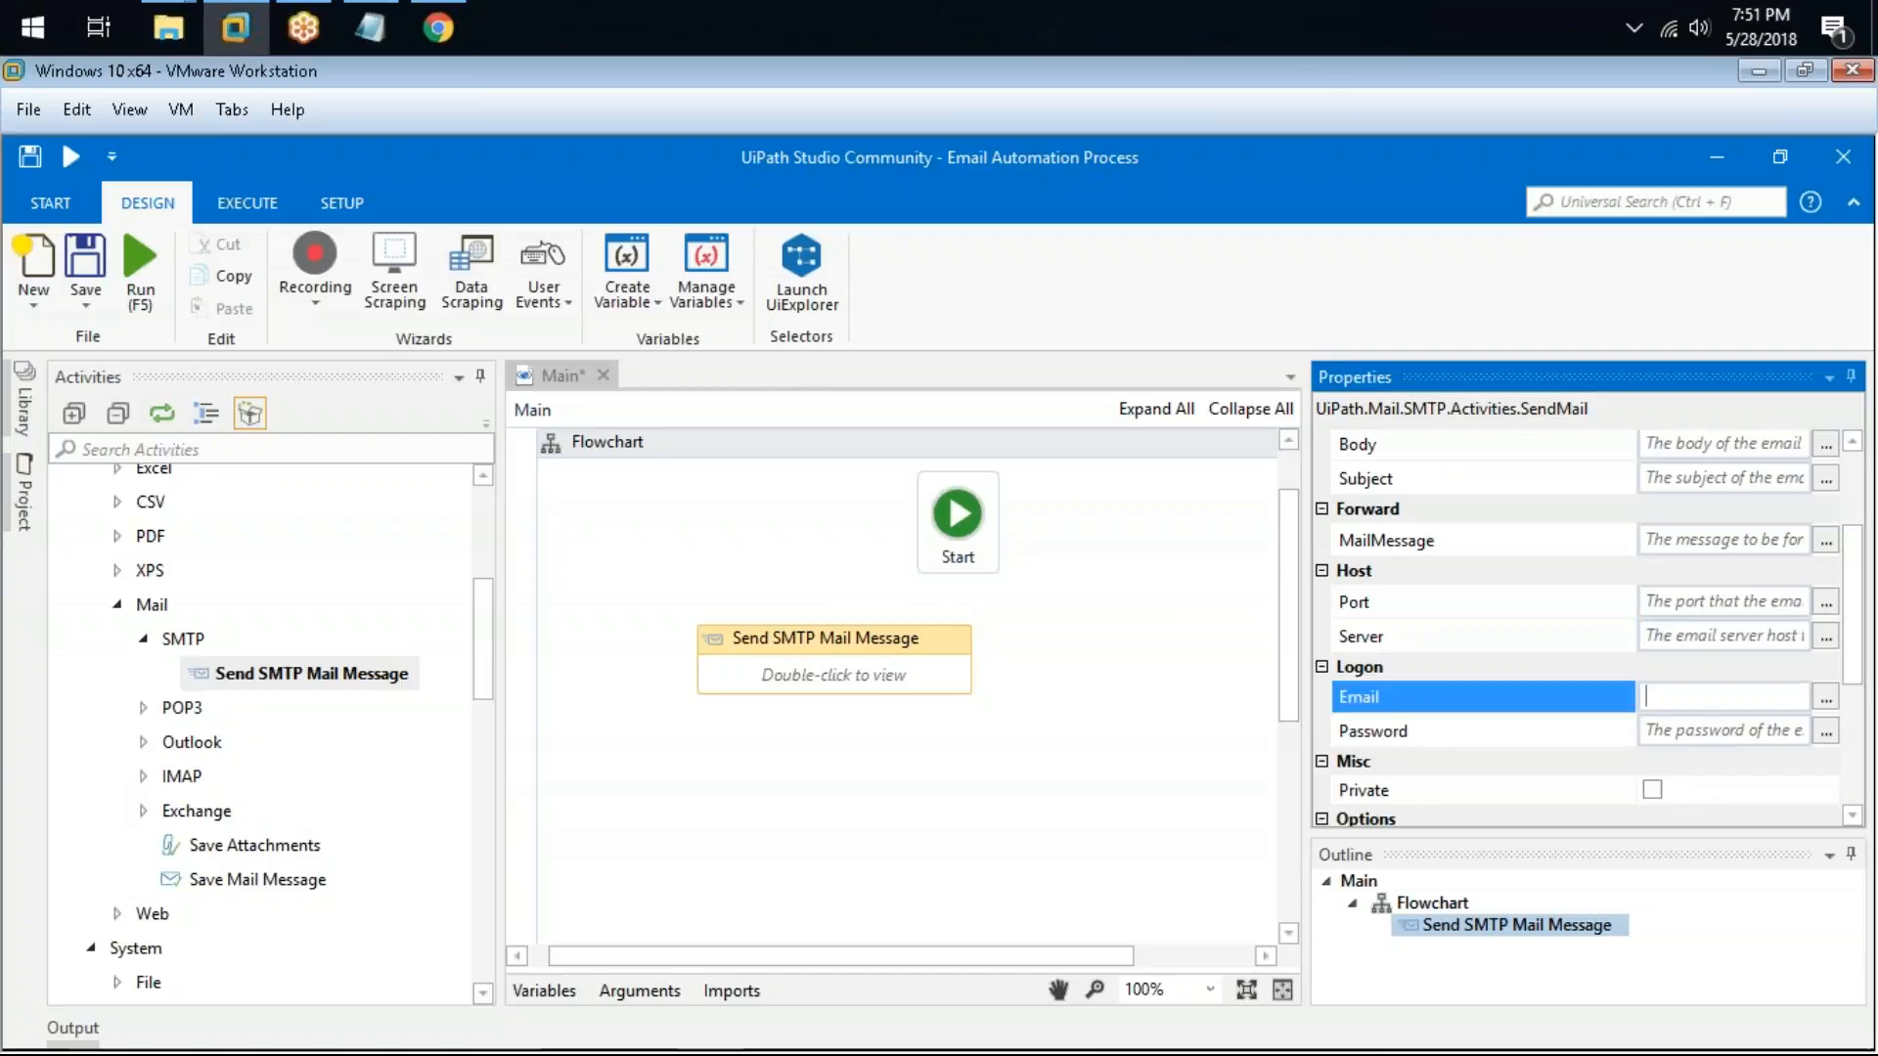
key("Tab")
scroll(1585, 628, "down", 2)
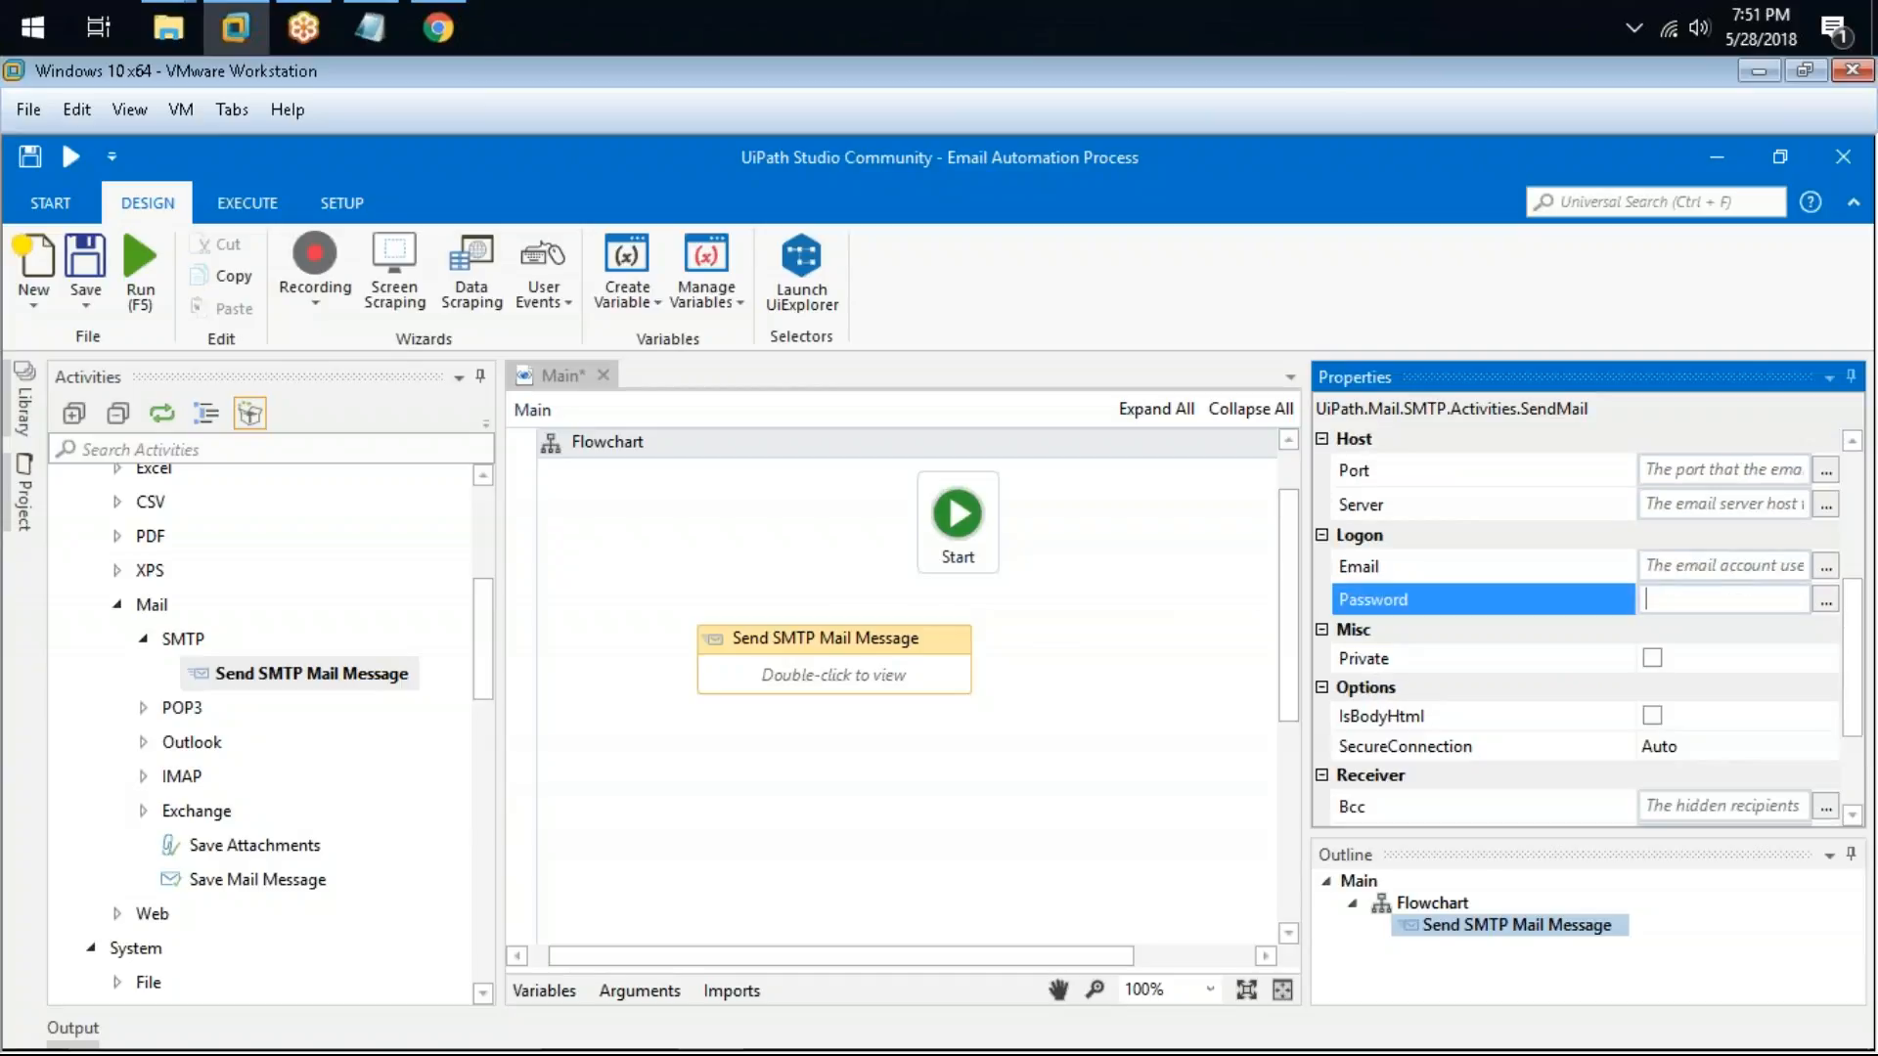
scroll(1531, 562, "up", 5)
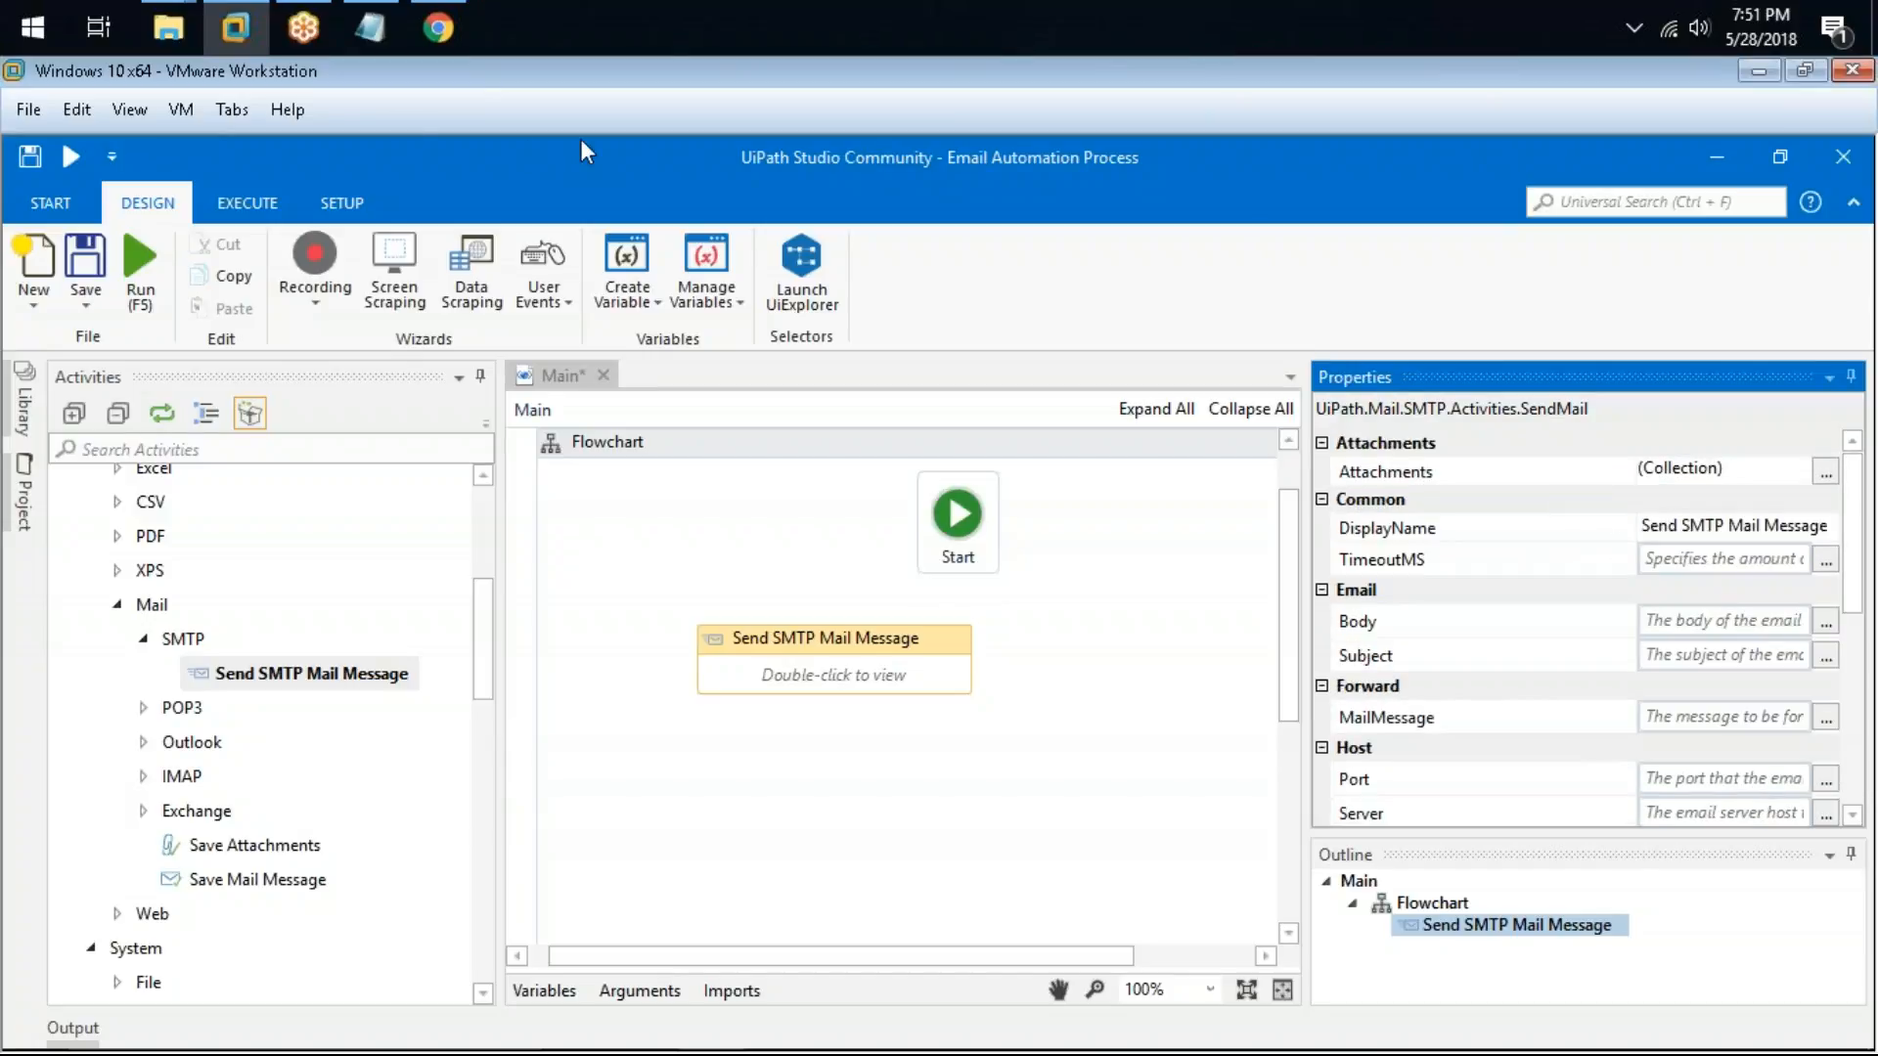
Step: Close the Outlook.com tab and copy the SMTP host smtp.gmail.com from the Gmail POP3, IMAP and SMTP settings article
left_click(450, 12)
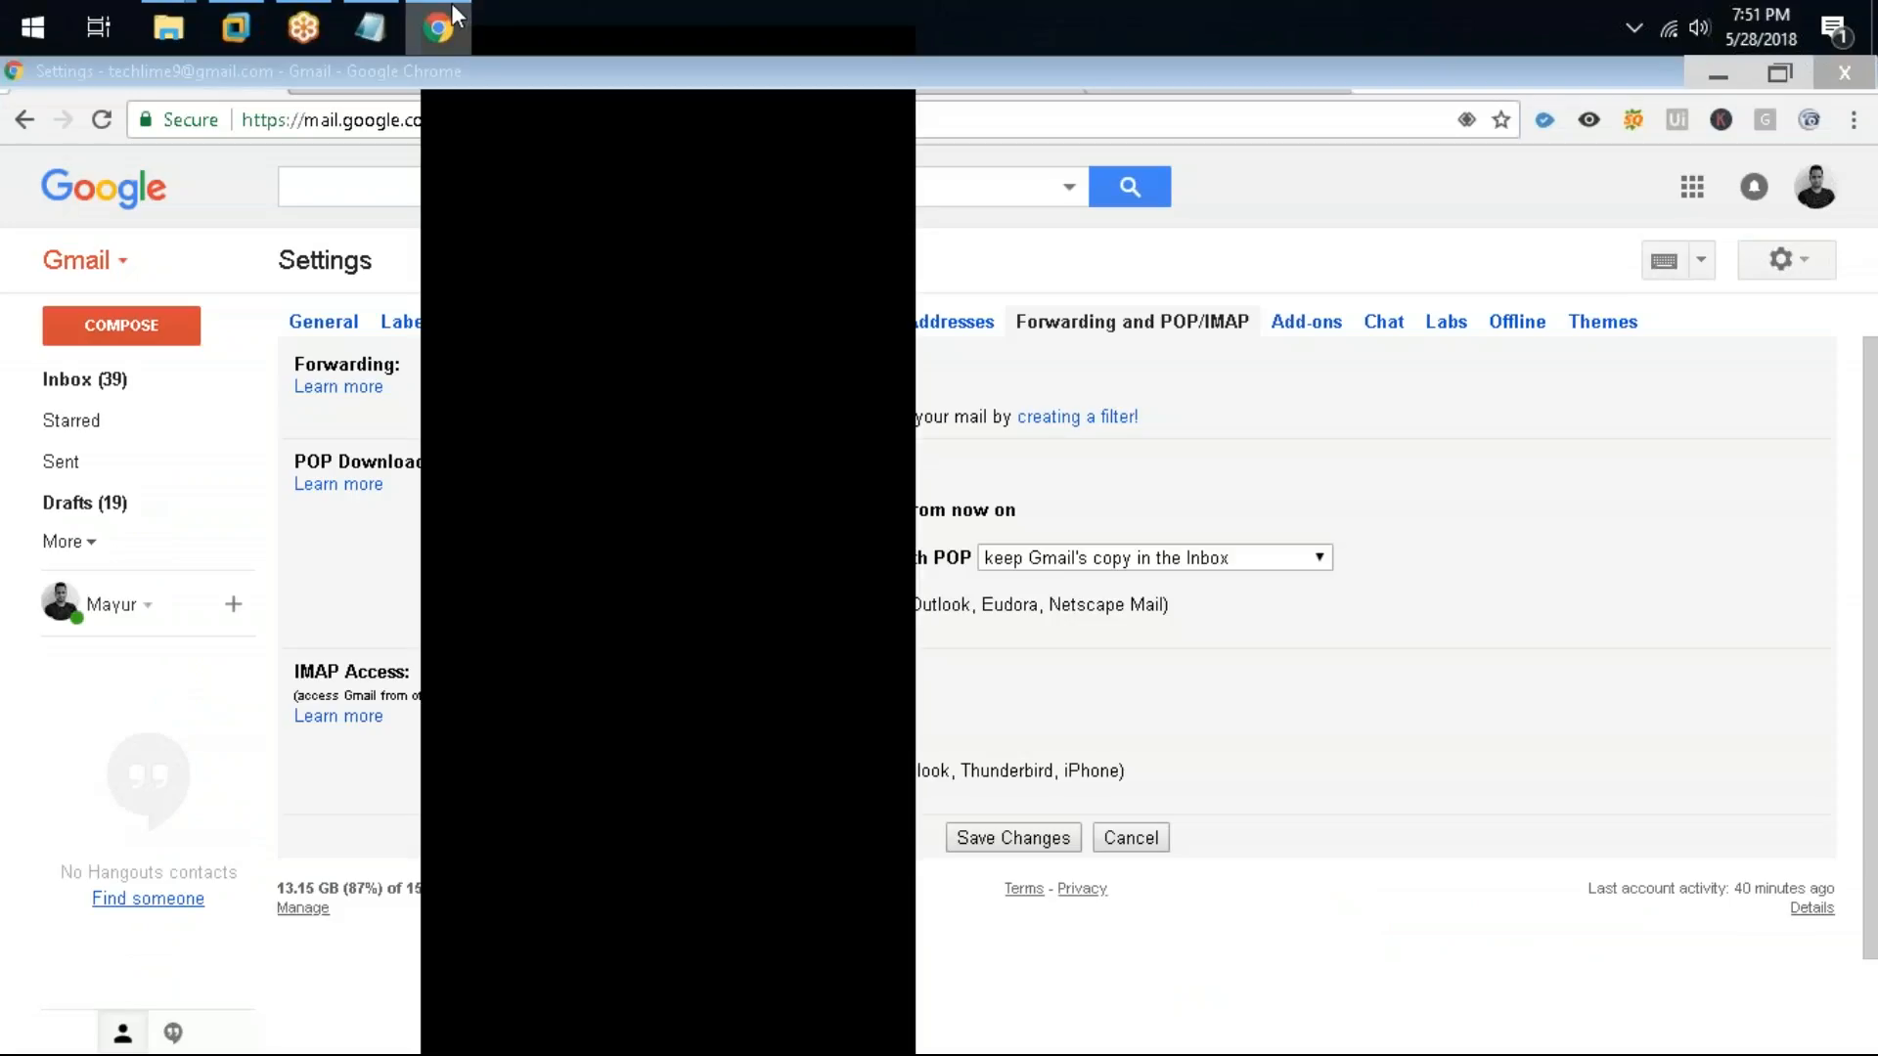
left_click(450, 12)
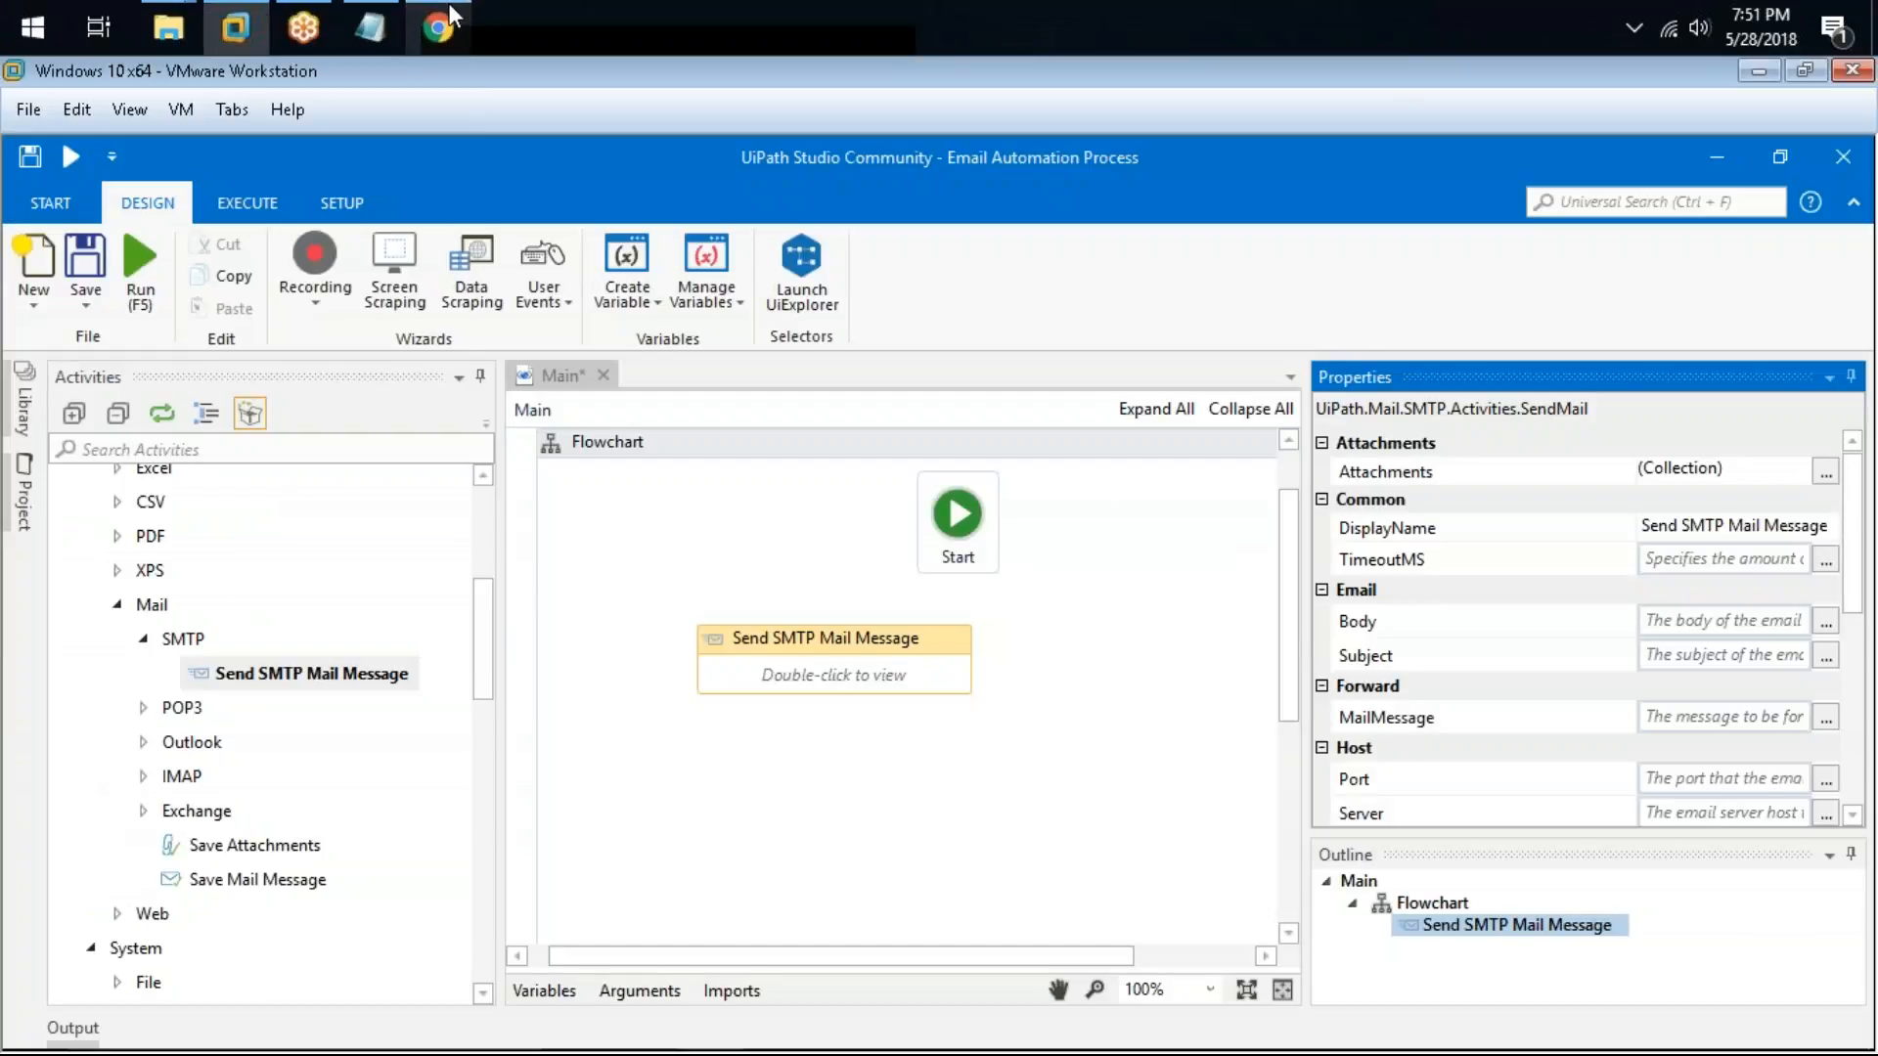
left_click(450, 12)
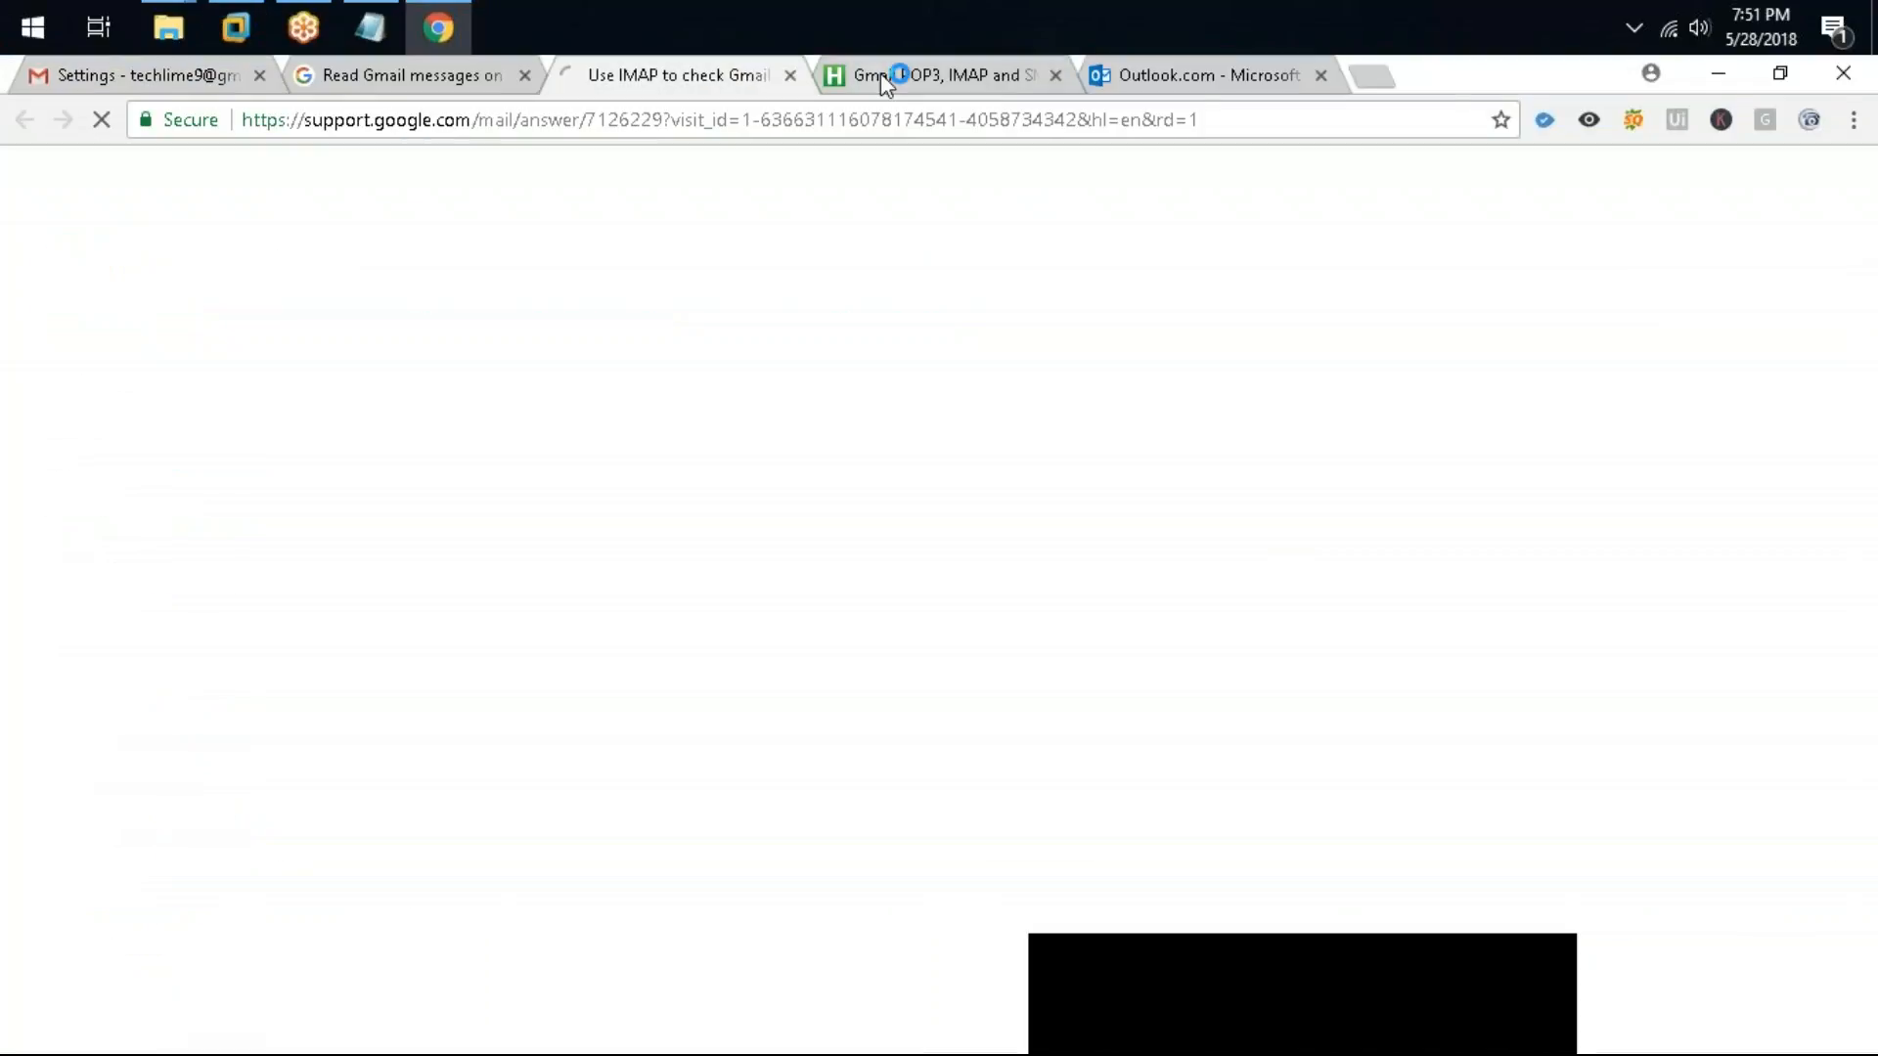
left_click(888, 74)
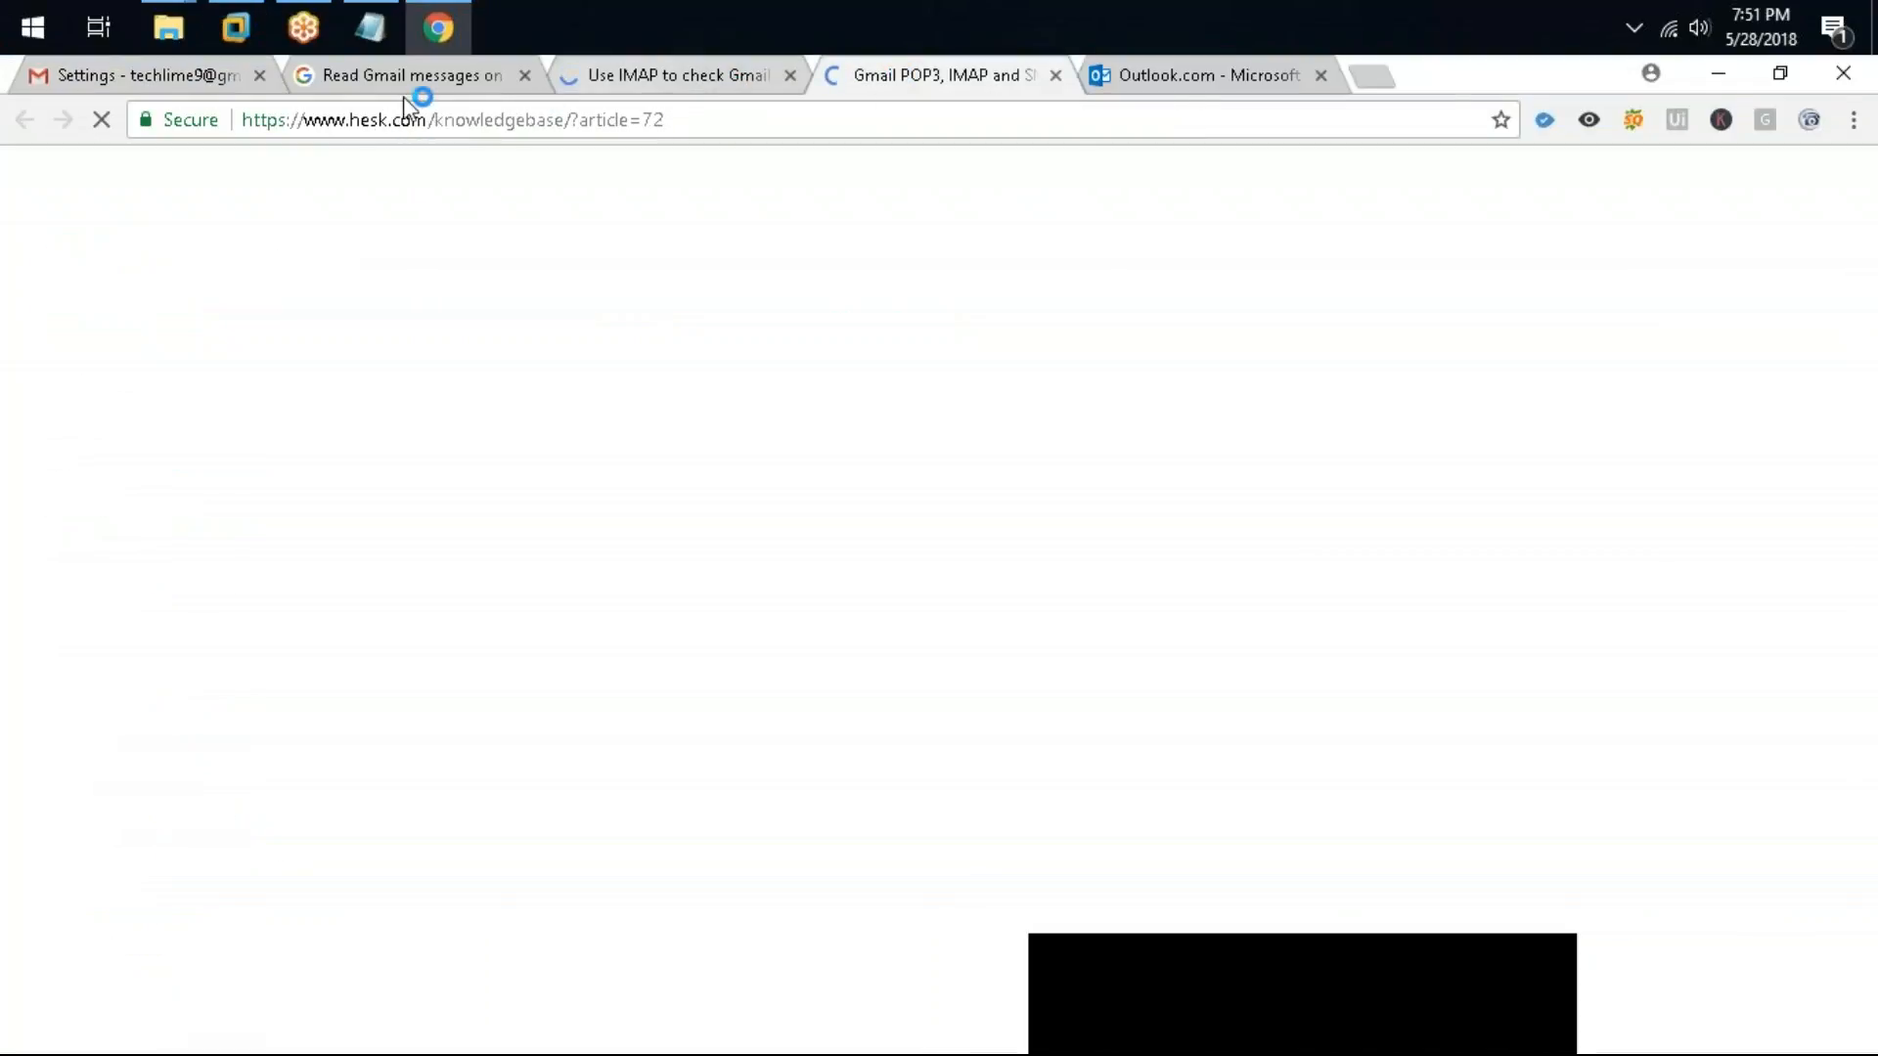
left_click(1144, 75)
middle_click(1135, 68)
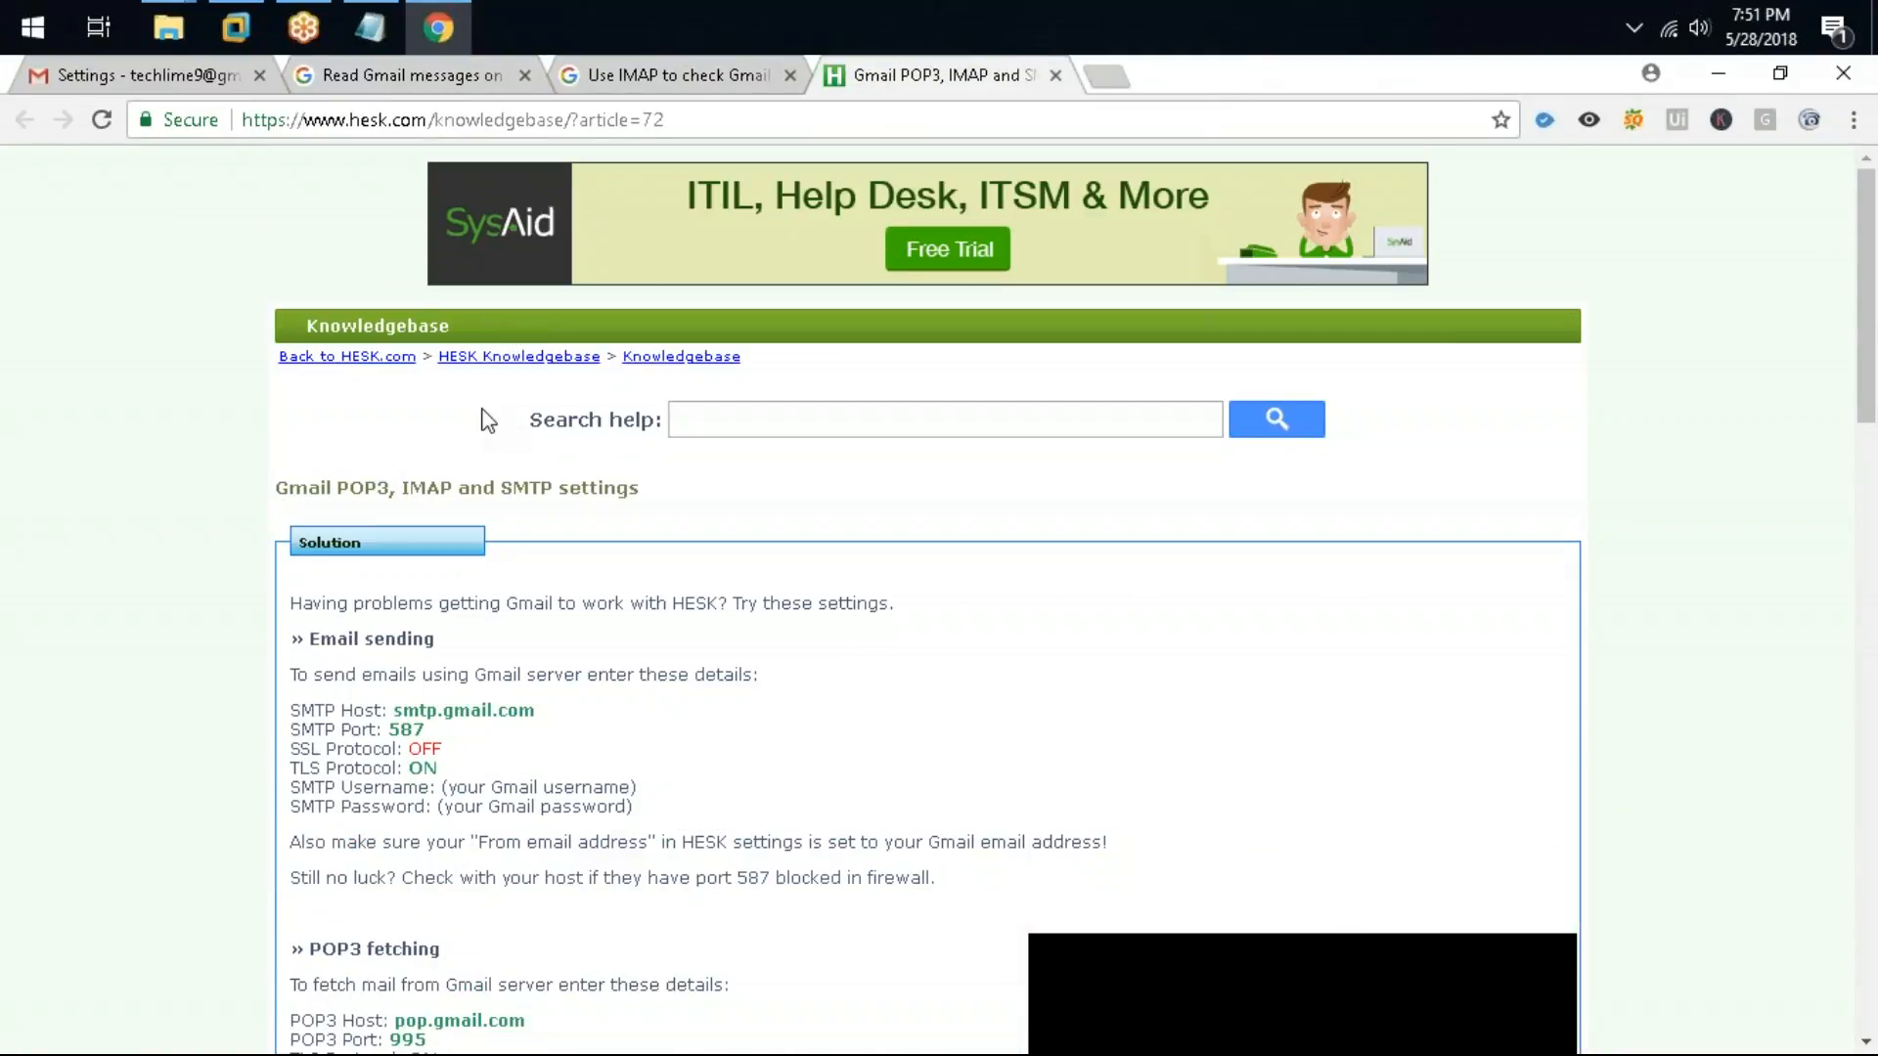
scroll(487, 421, "down", 4)
left_click_drag(539, 300, 393, 296)
key("ctrl+c")
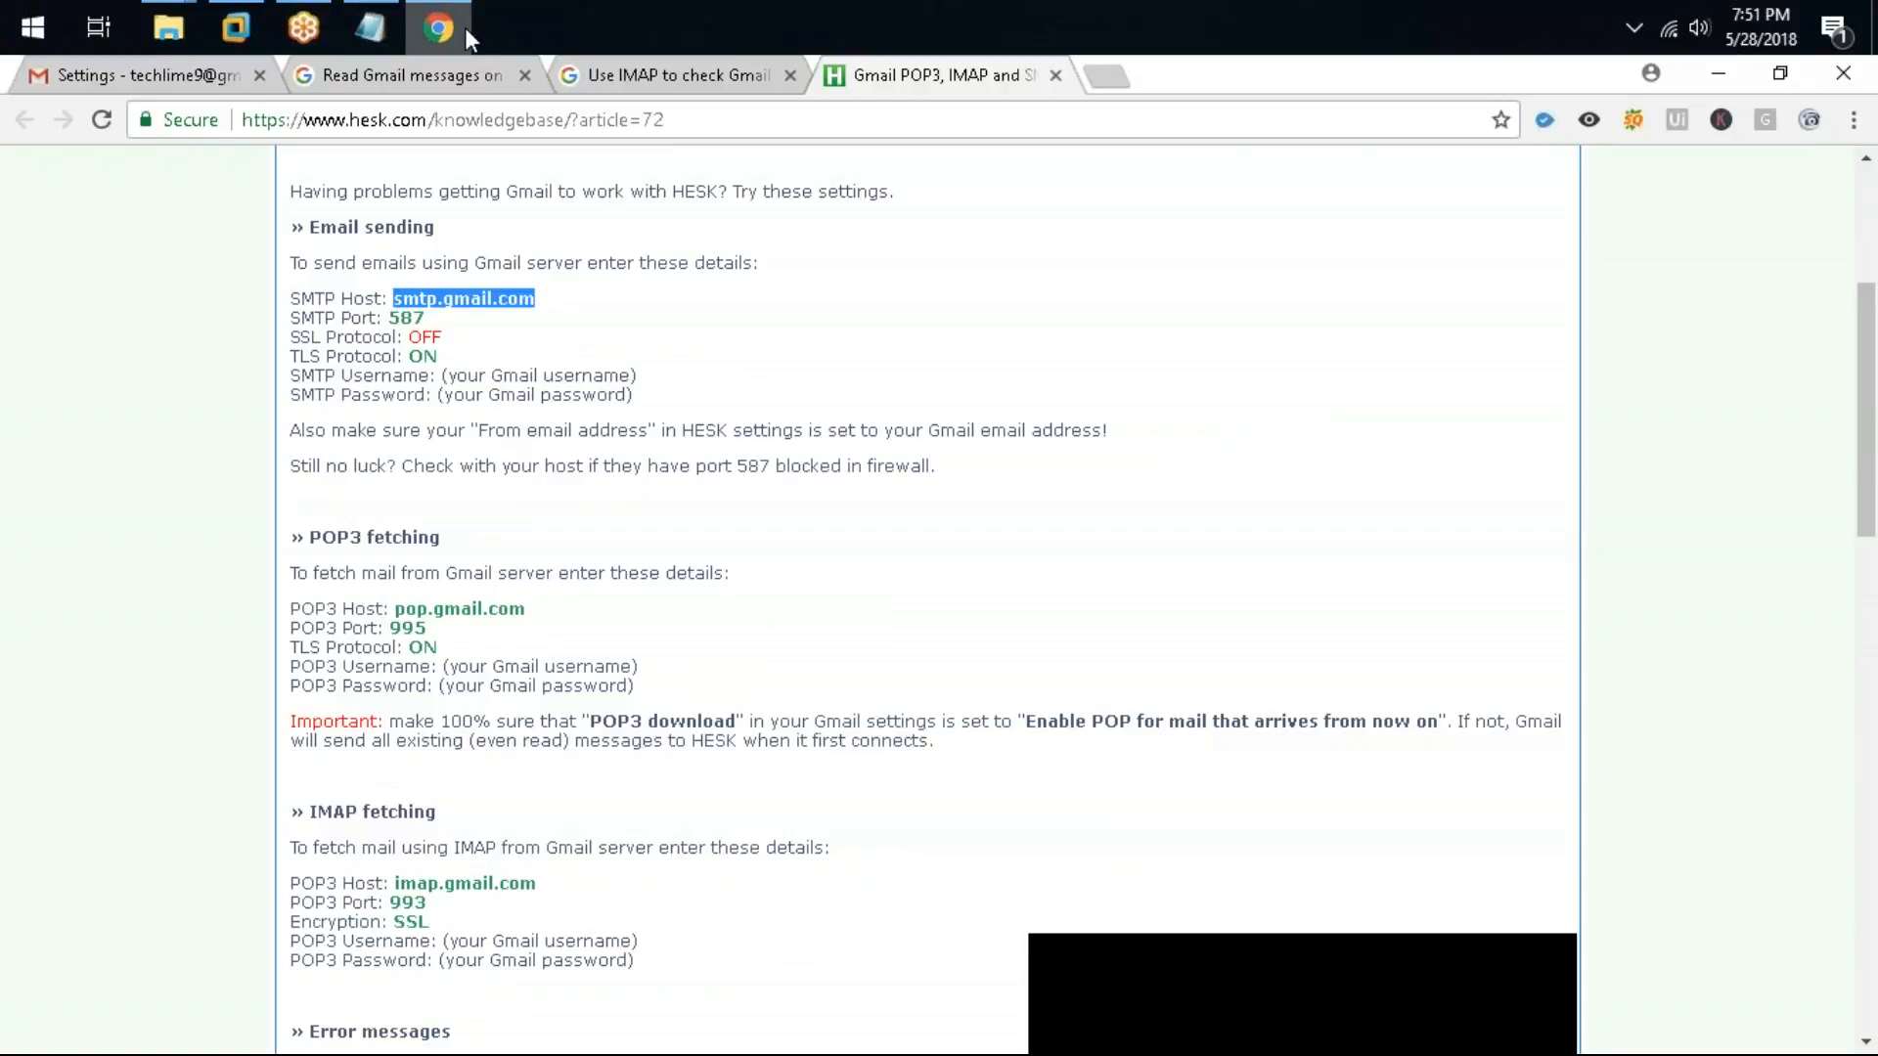
left_click(437, 28)
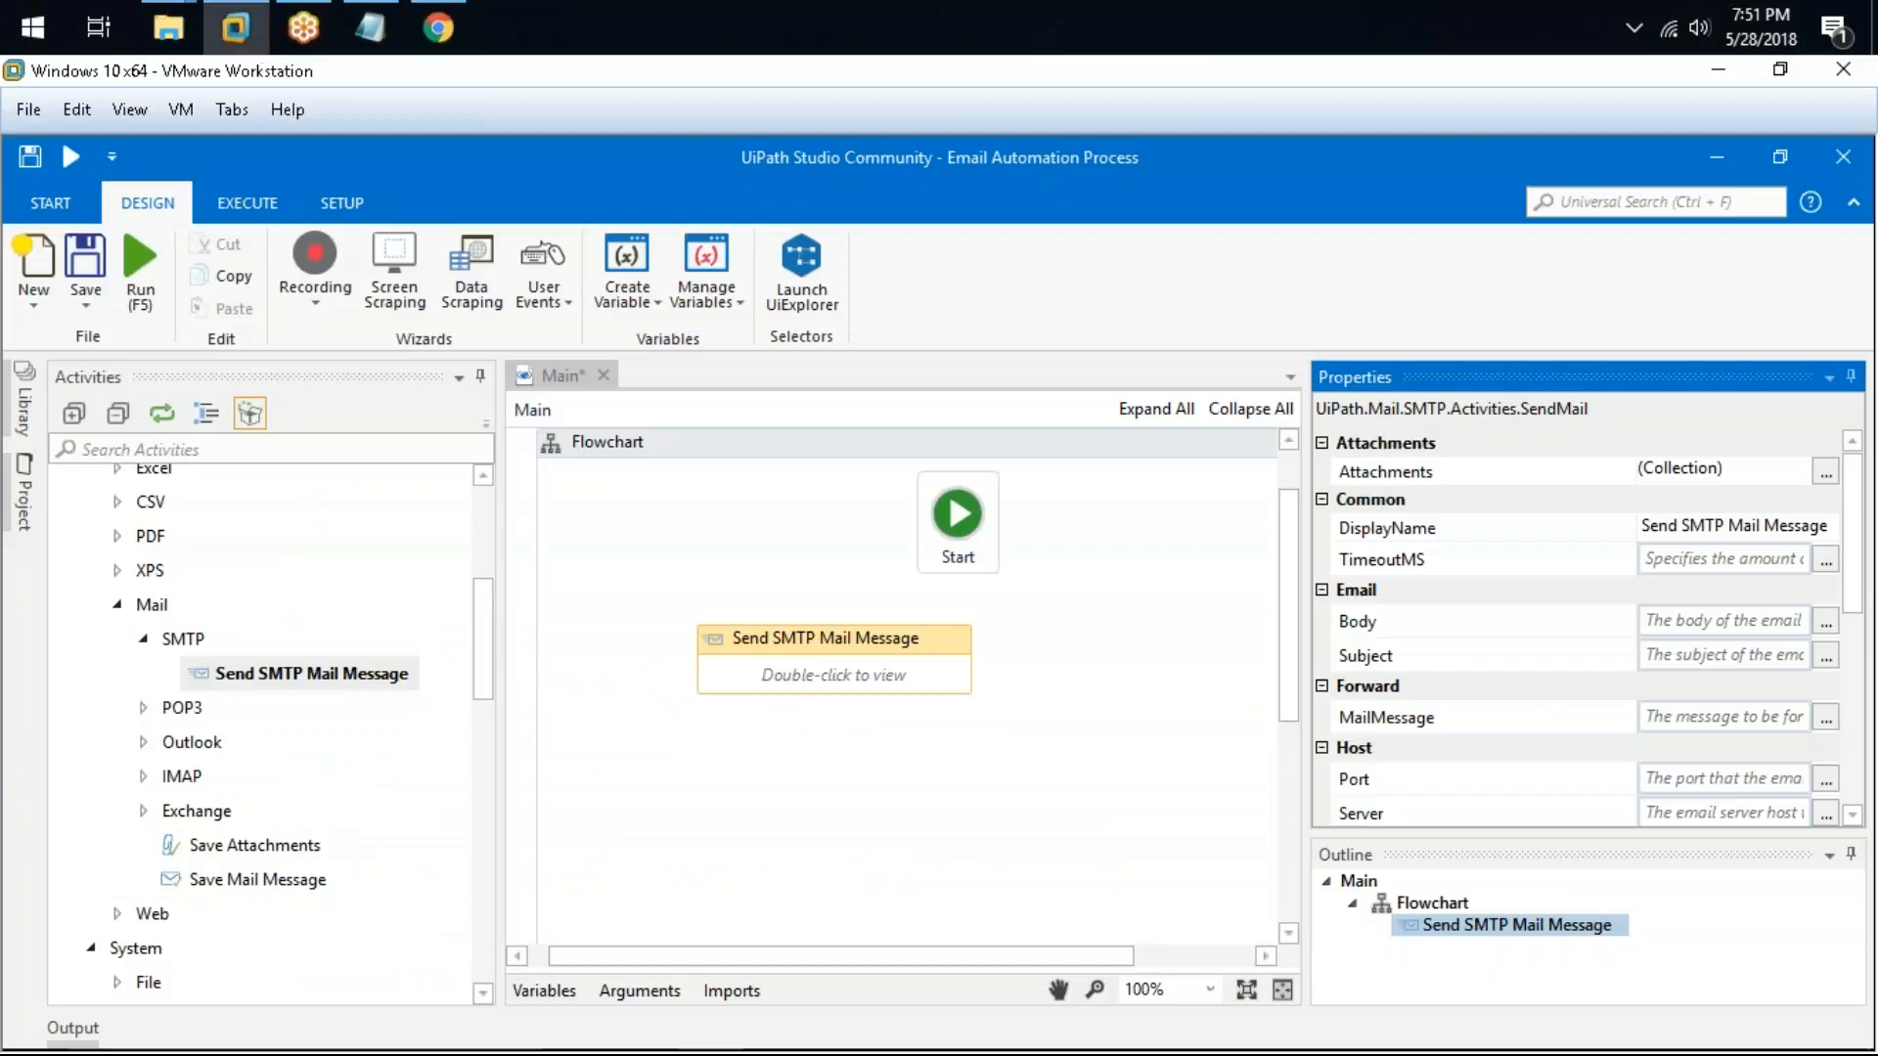
Step: Set the Send SMTP Mail Message activity's Server property to smtp.gmail.com
left_click(1718, 790)
left_click(1724, 810)
key("ctrl+v")
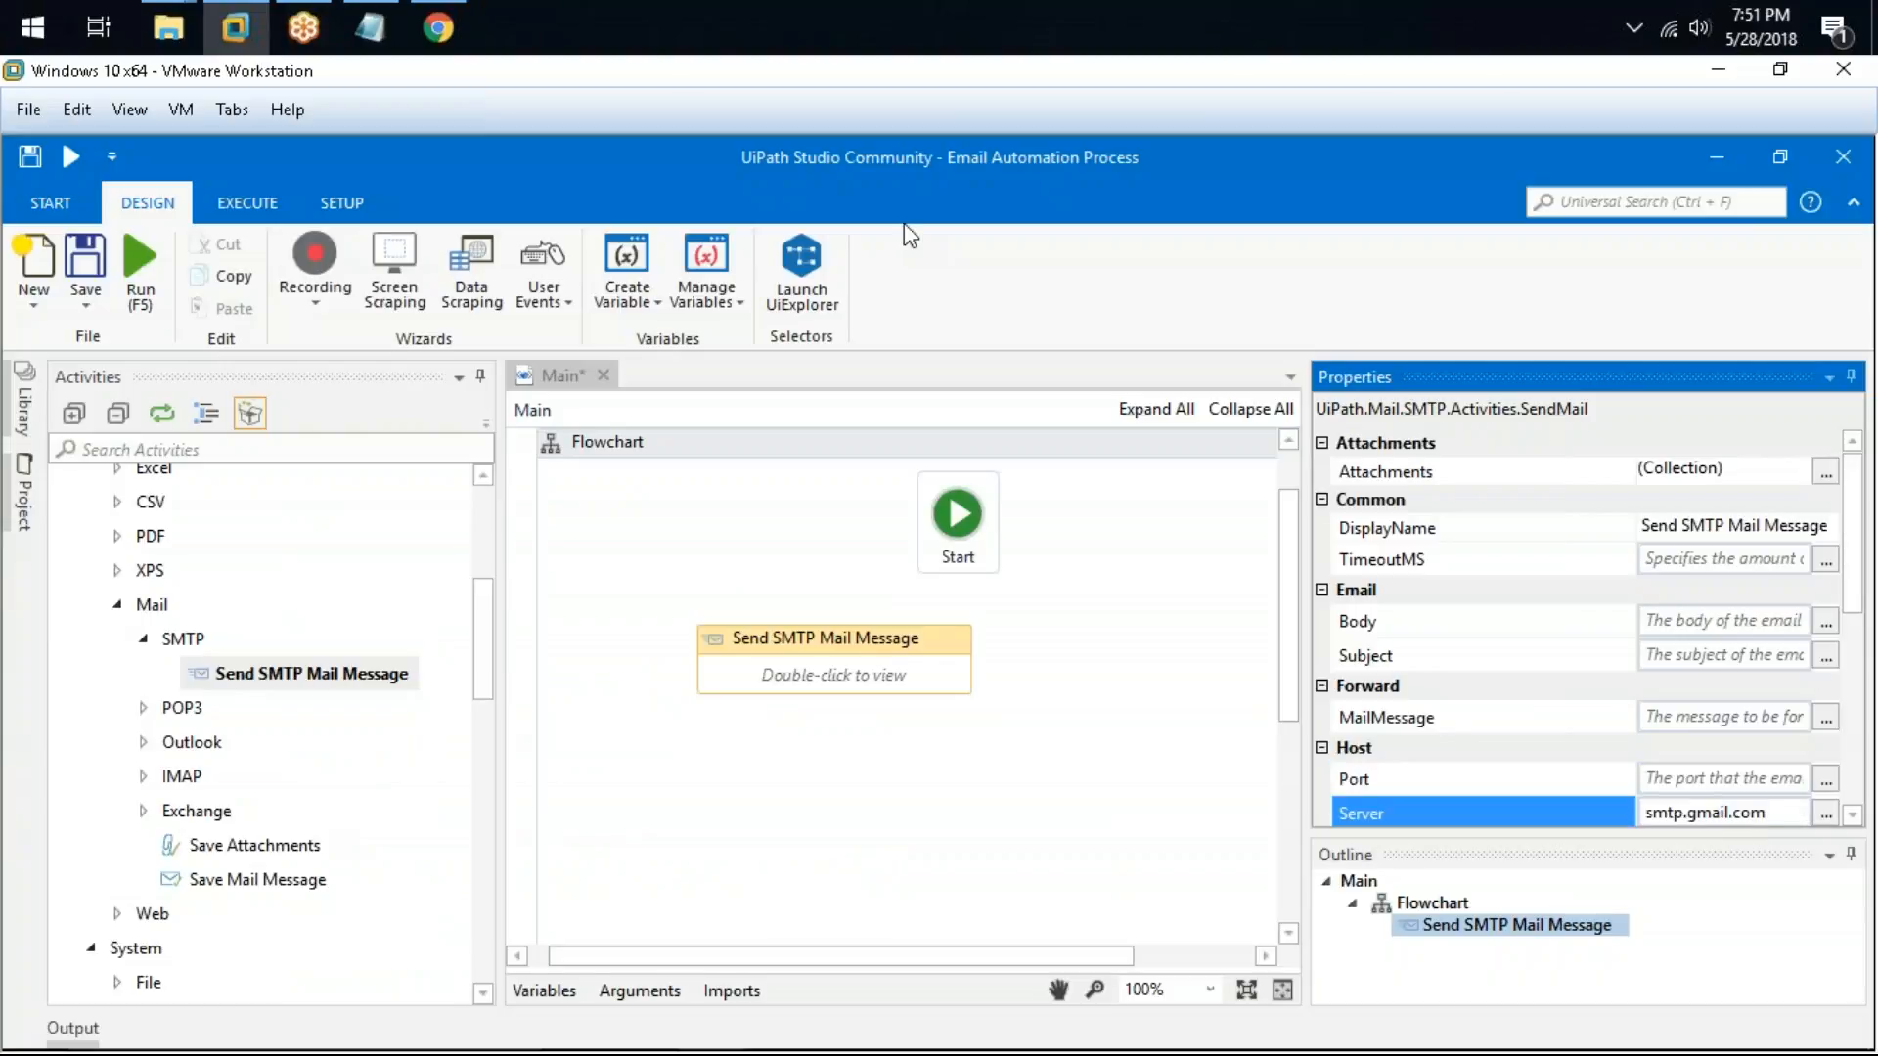
Step: Copy the SMTP port 587 from the article and set the activity's Port property to 587
left_click(437, 27)
left_click_drag(431, 320, 391, 315)
key("ctrl+c")
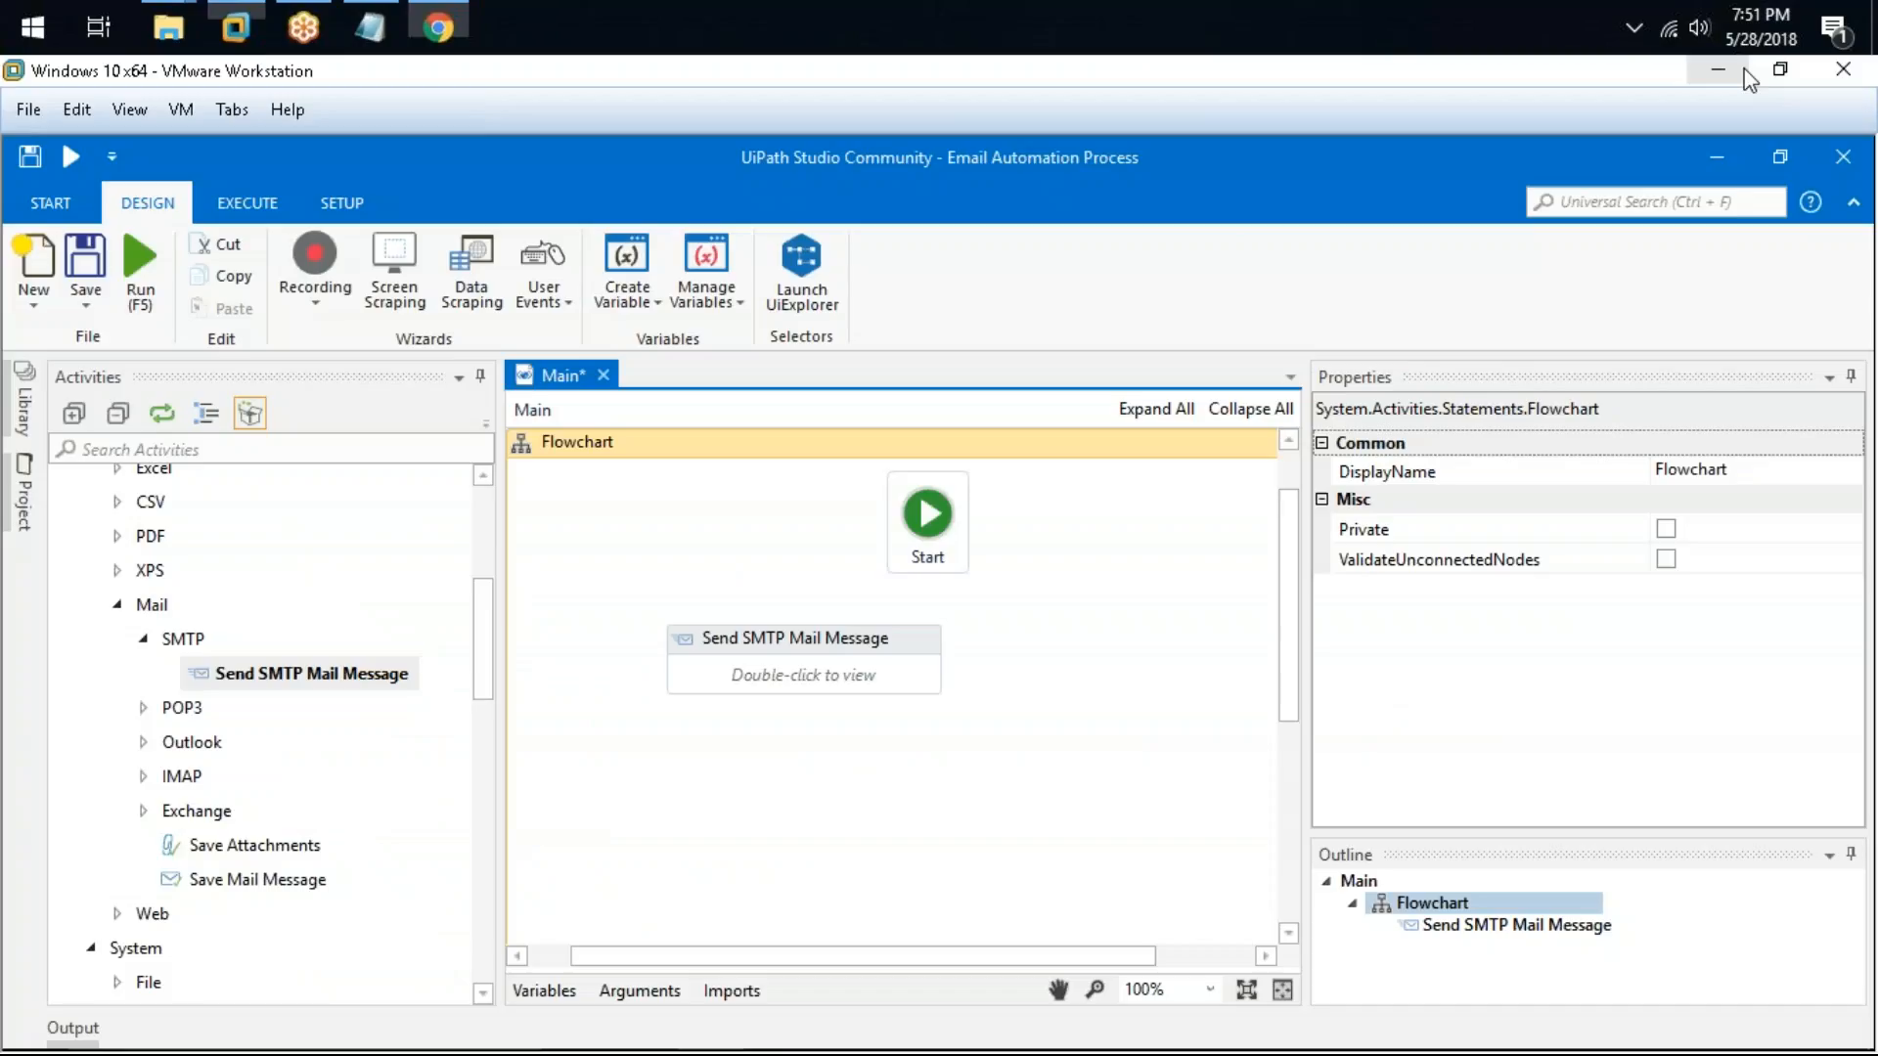
key("alt+Tab")
left_click(920, 653)
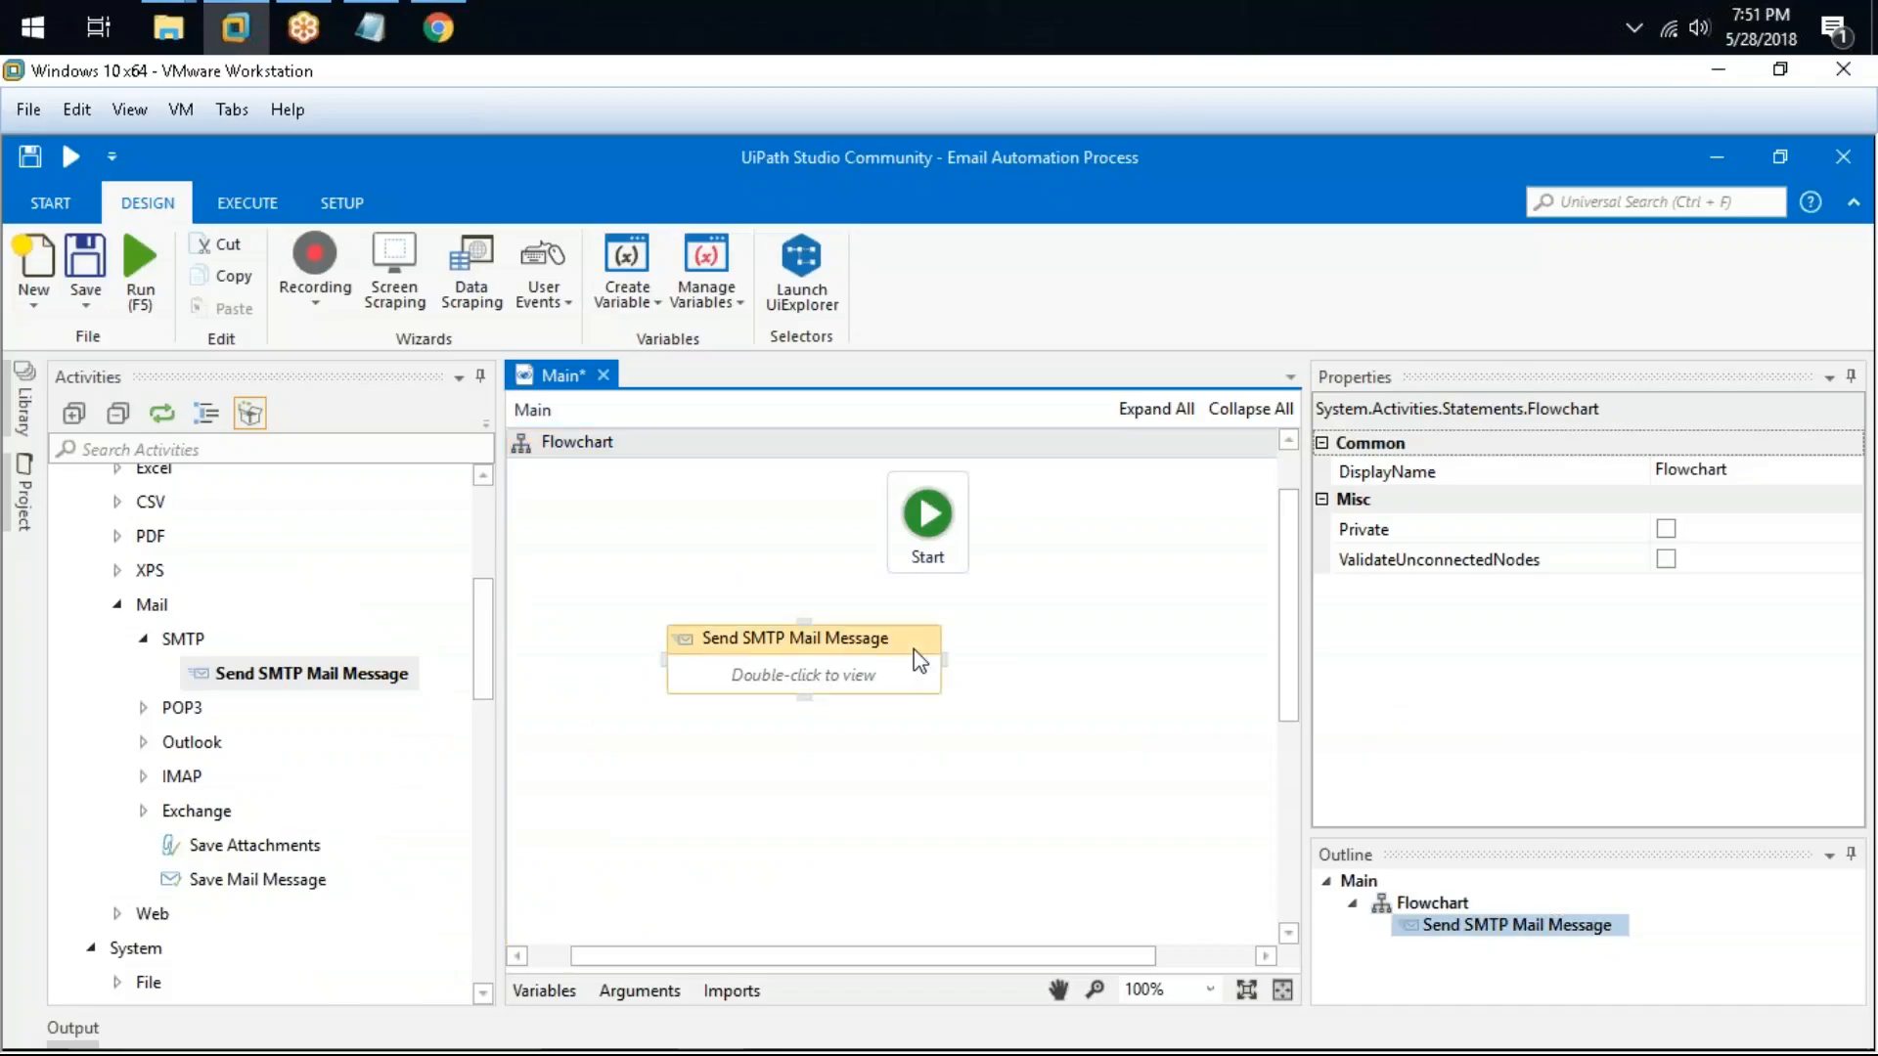
left_click(1750, 783)
key("ctrl+v")
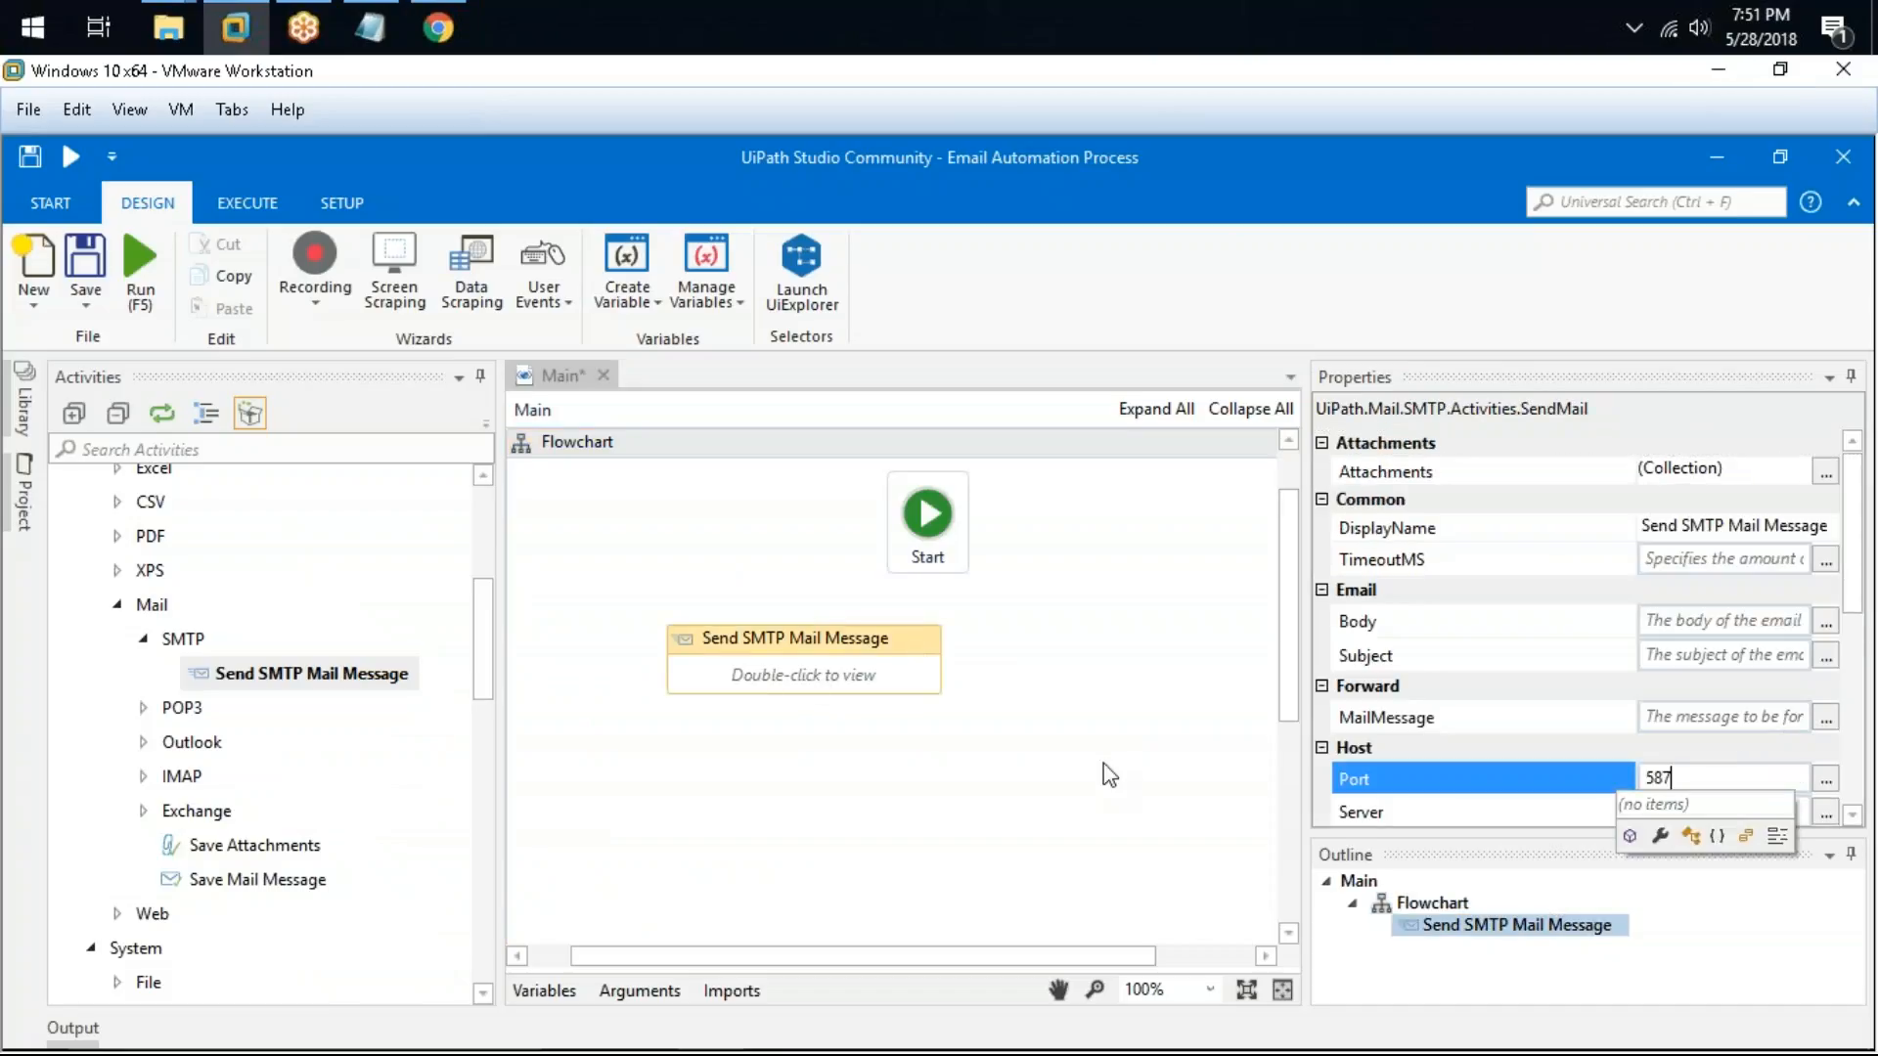
left_click(1104, 763)
left_click(925, 640)
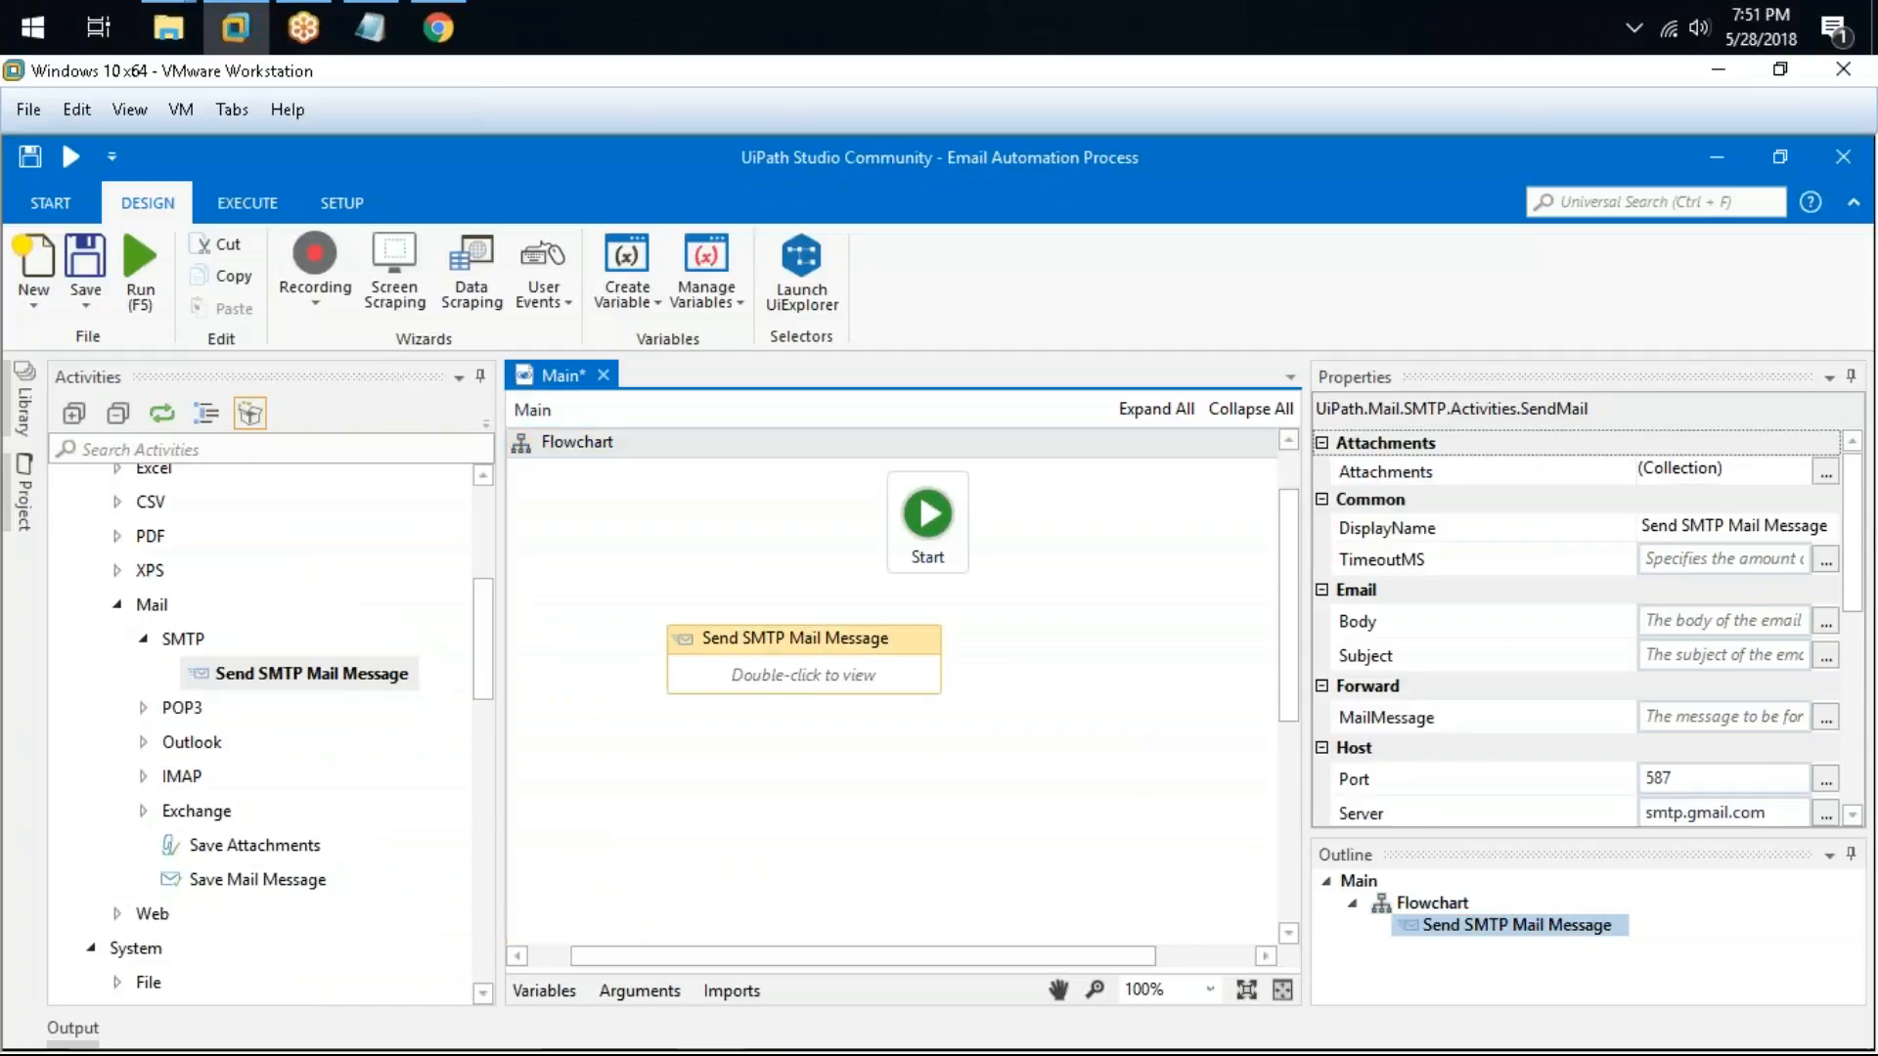
Step: Enter the Gmail account's e-mail address in the activity's Email logon property
scroll(1721, 617, "down", 3)
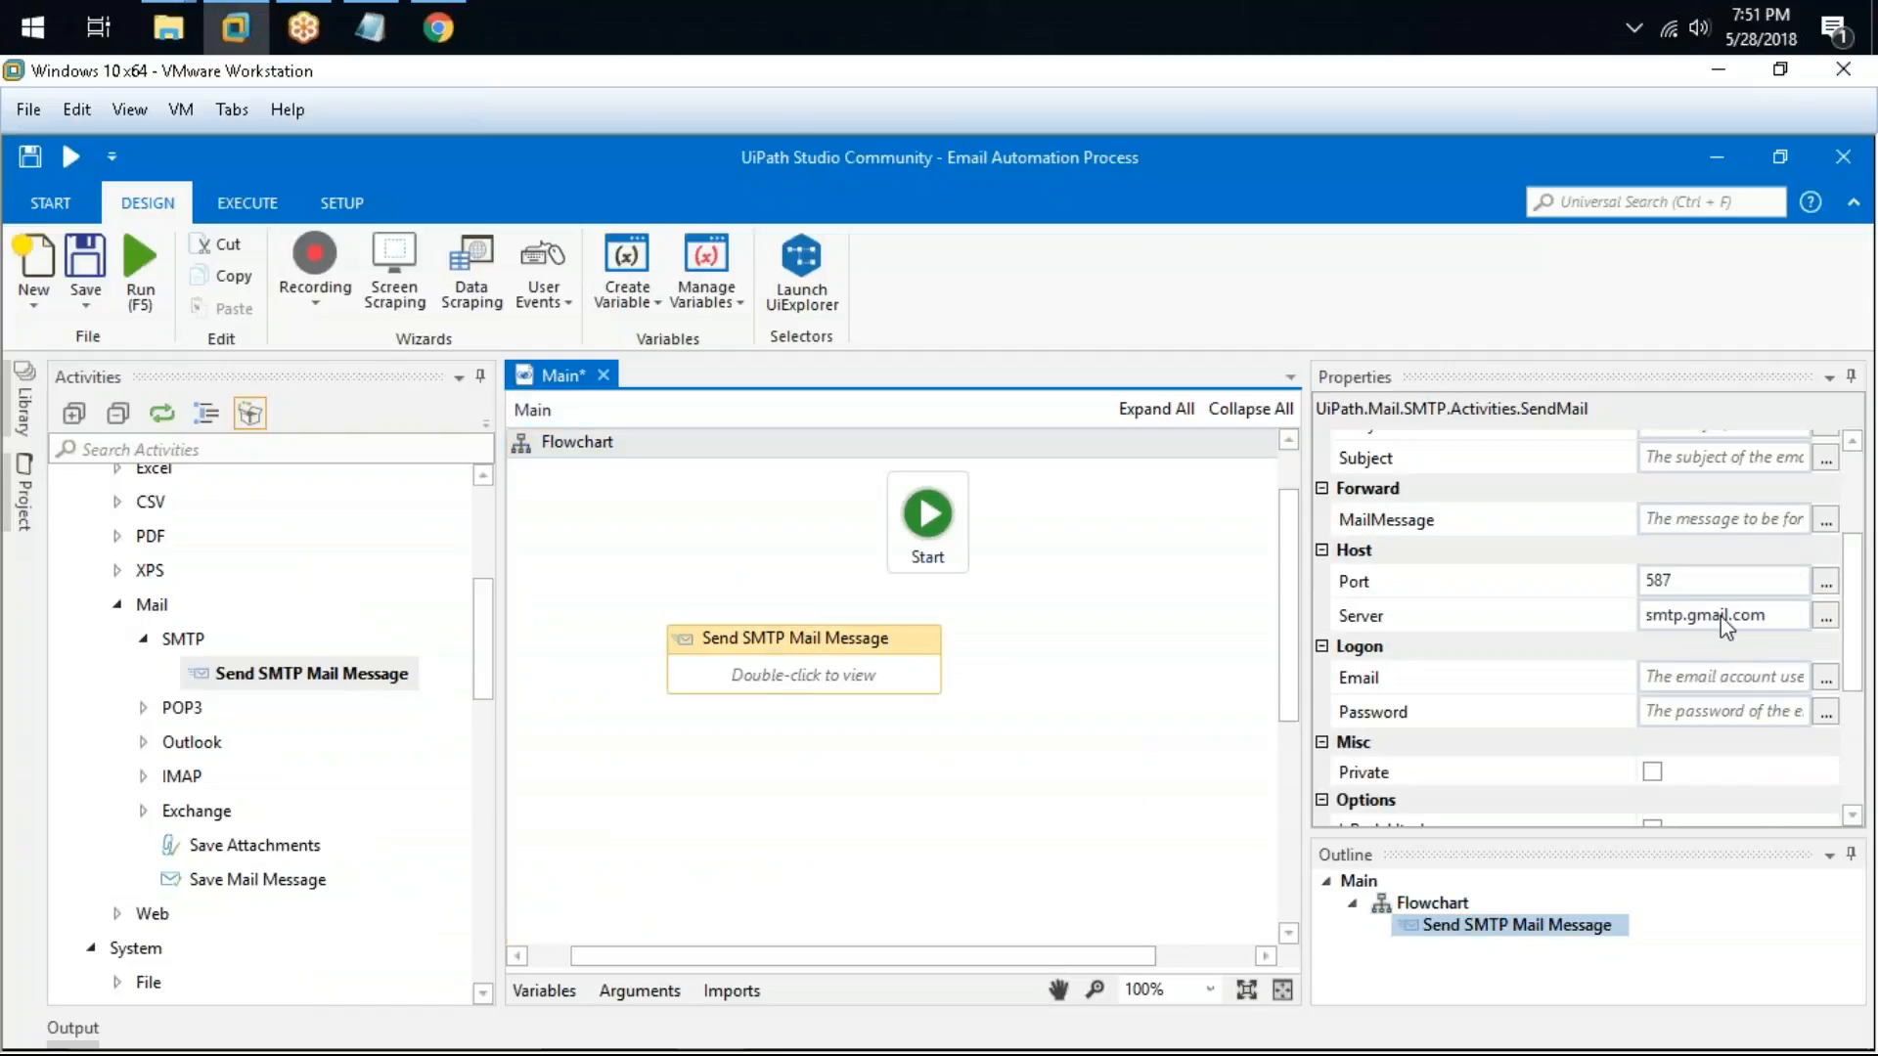
left_click(1726, 677)
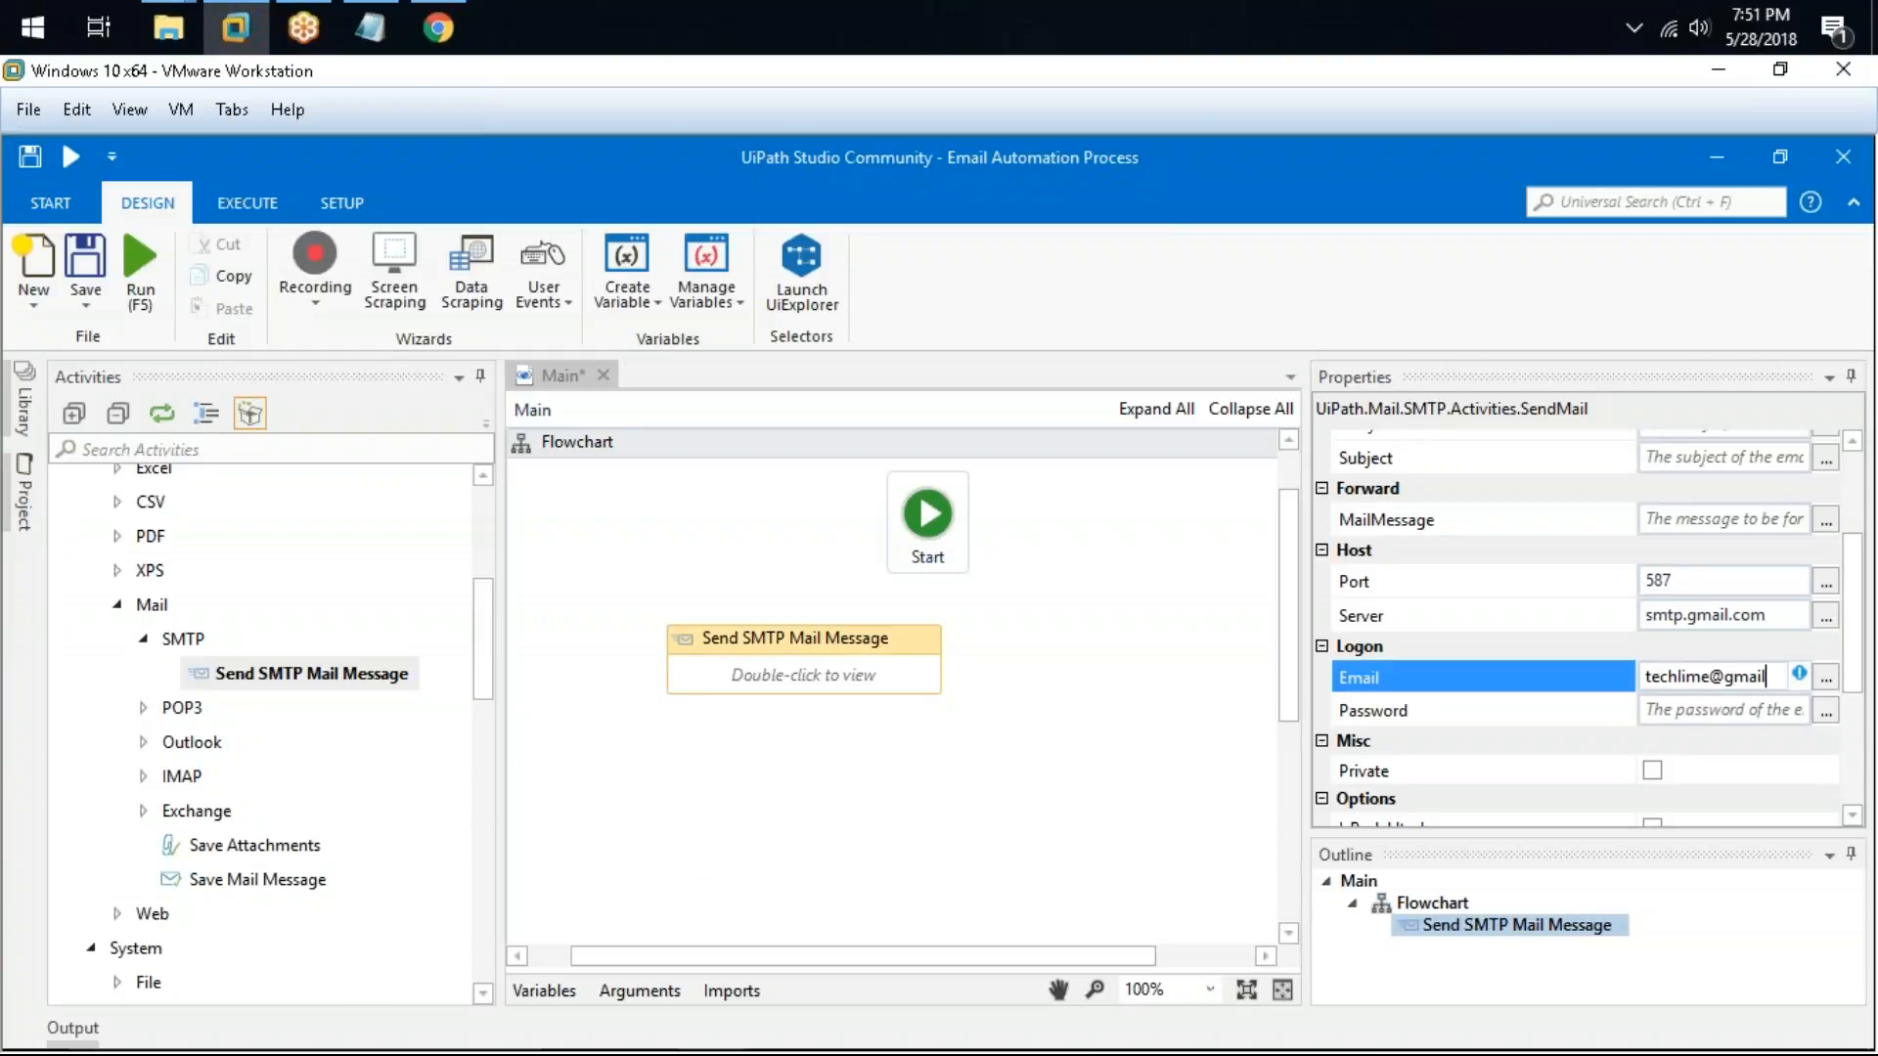
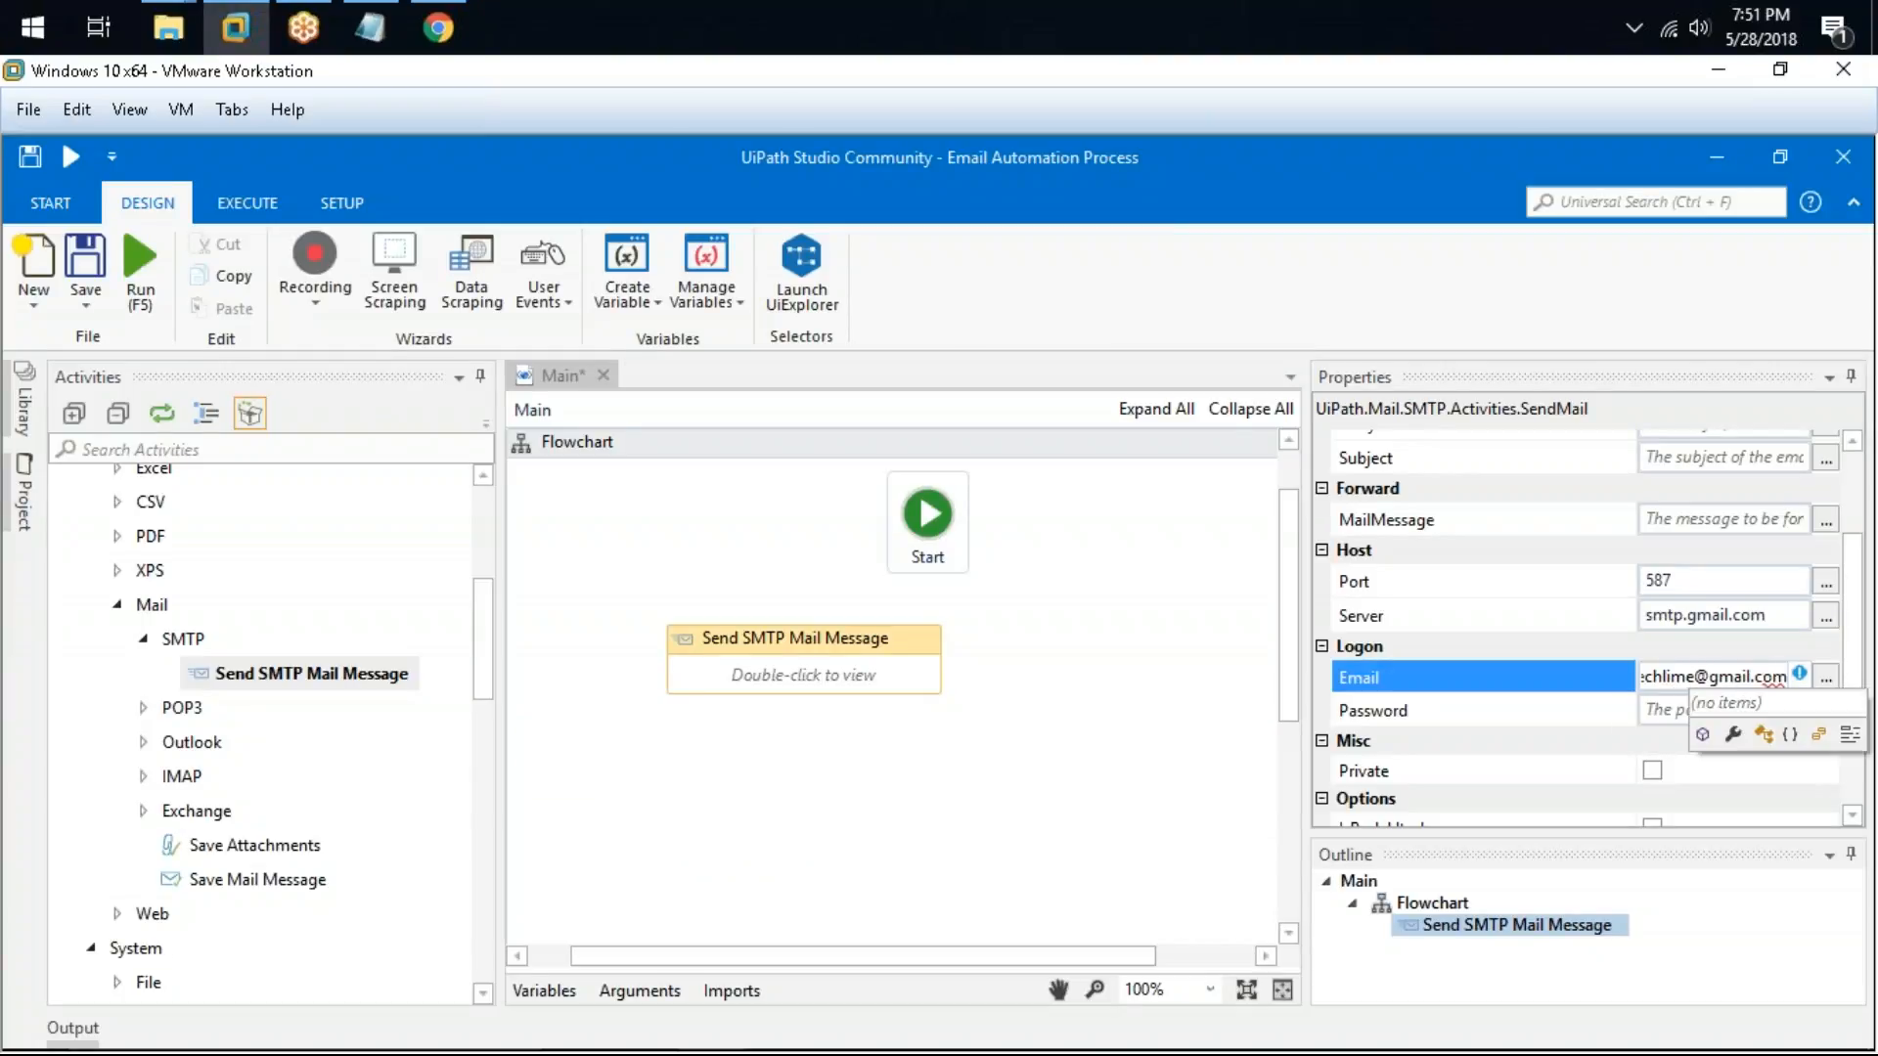
Step: Re-enter the Gmail account's e-mail address as a quoted string in the activity's Email logon property
key("ctrl+a")
key("BackSpace")
type(":587")
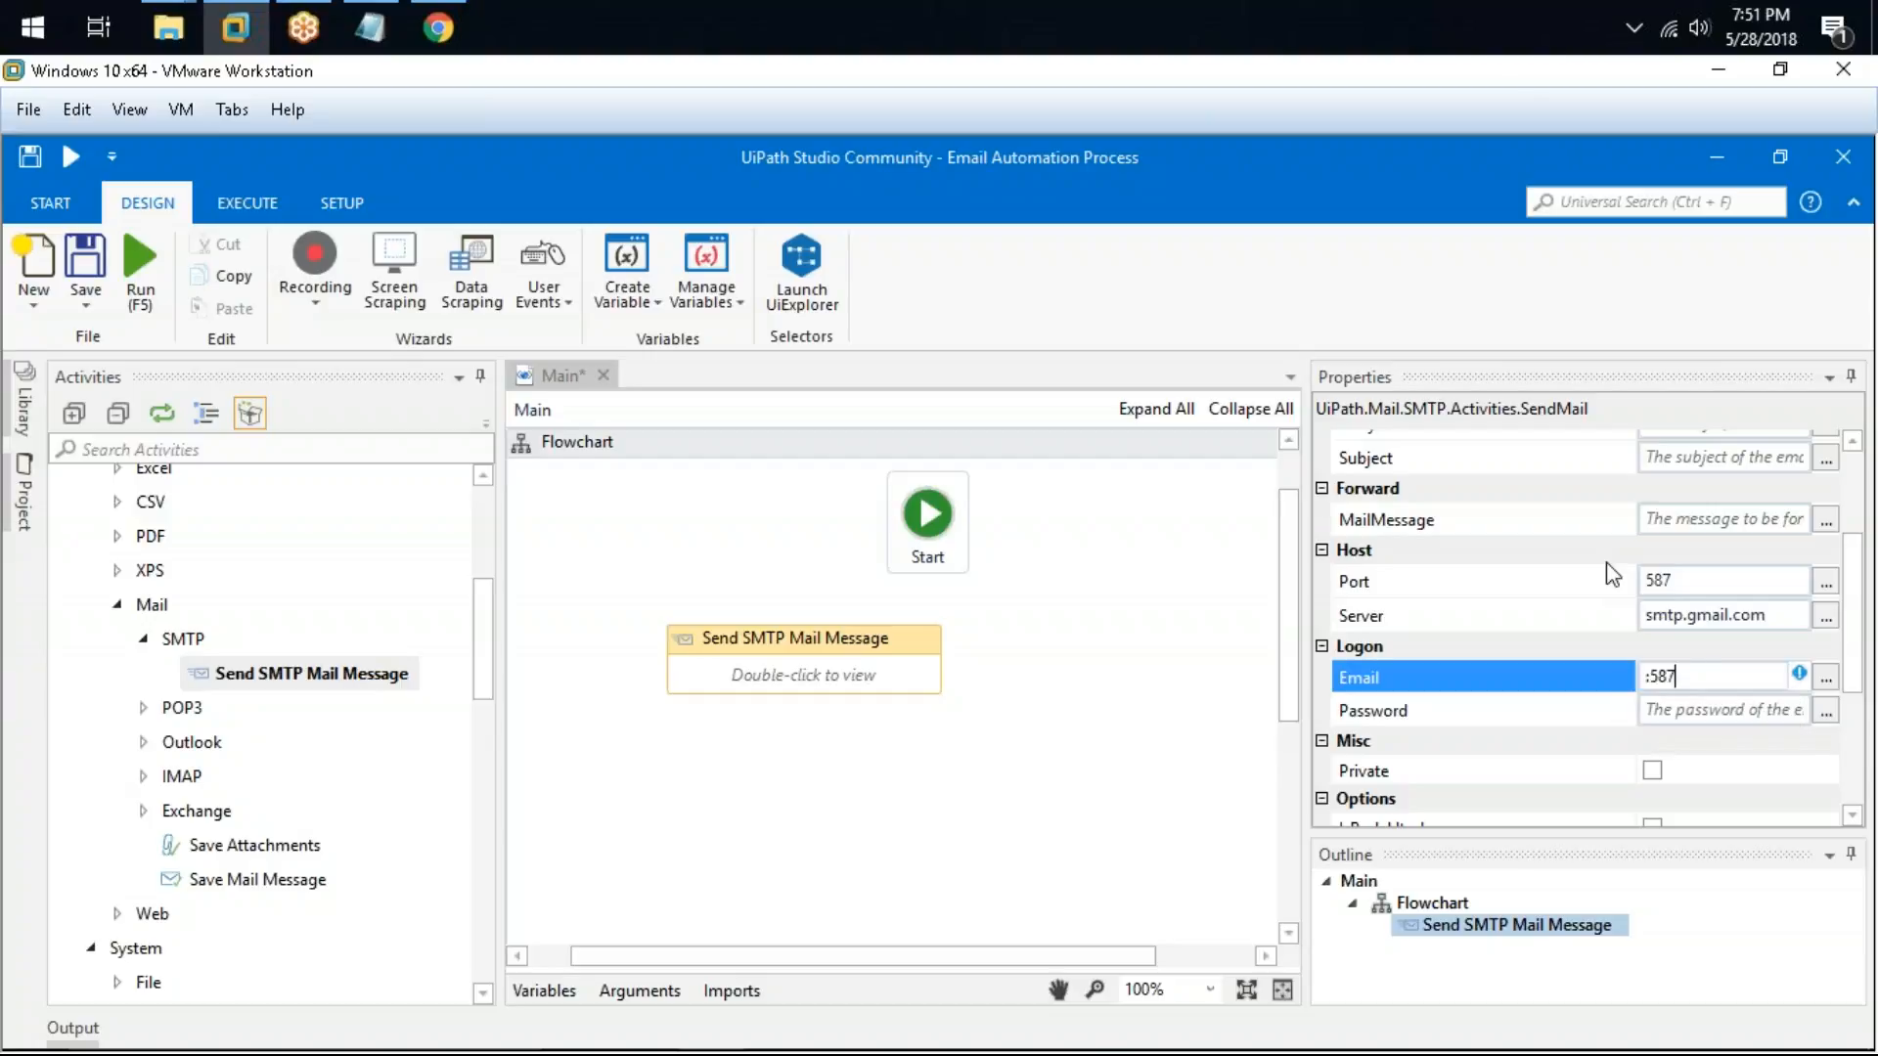
key("BackSpace")
key("BackSpace")
key("BackSpace")
key("BackSpace")
key("Tab")
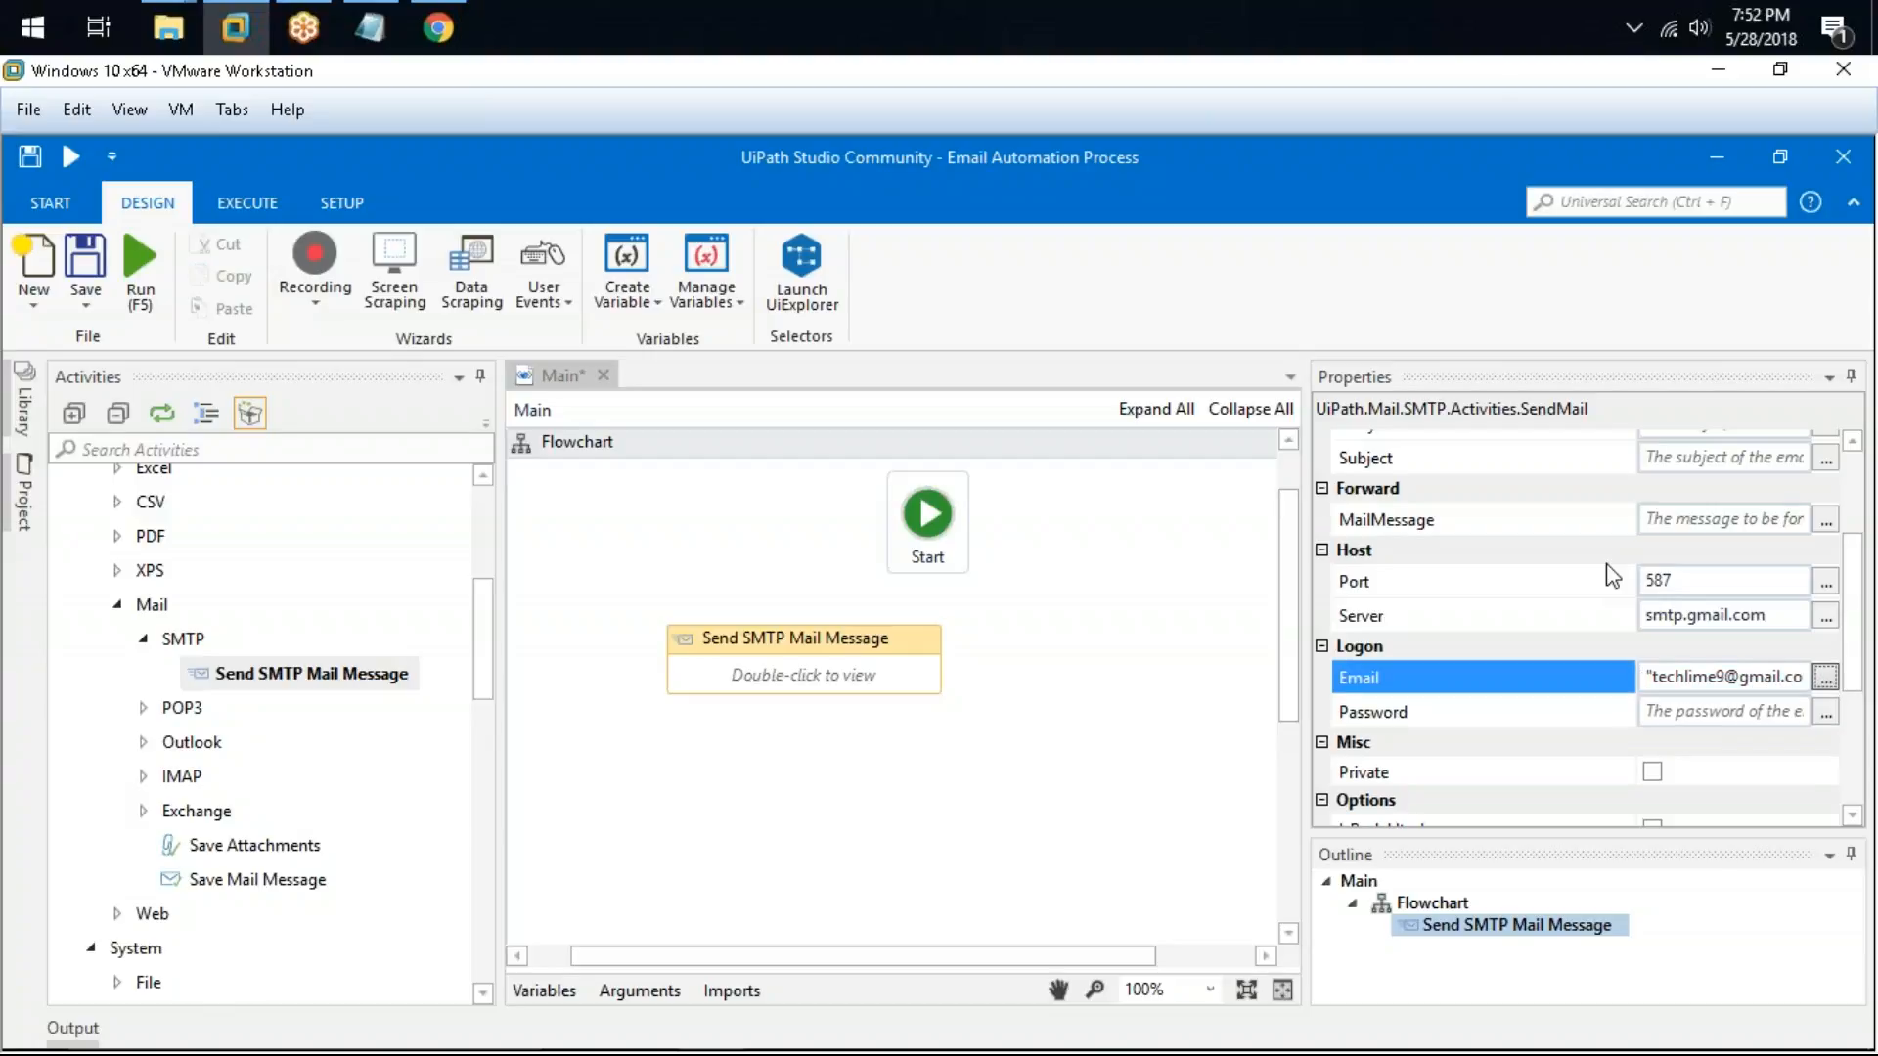
key("Tab")
key("Tab")
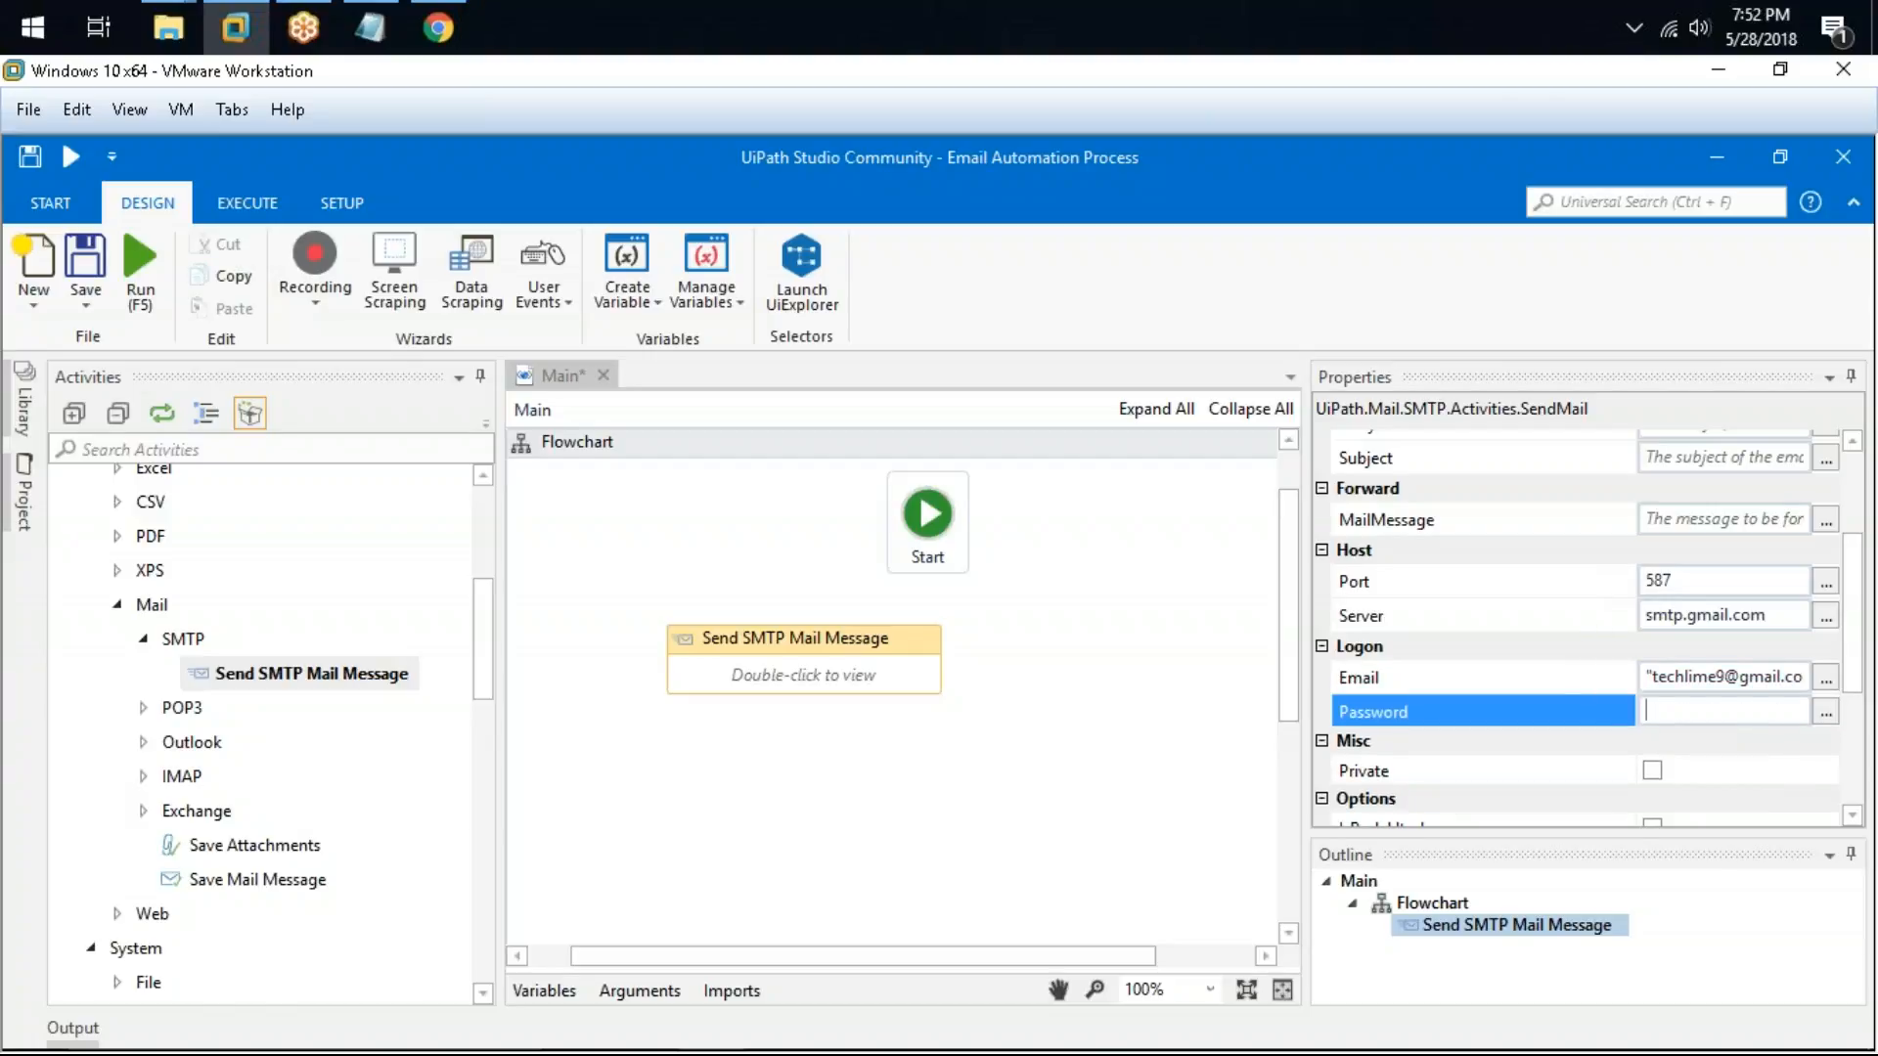
type("\"\"xxxx")
key("BackSpace")
key("BackSpace")
key("BackSpace")
key("BackSpace")
key("BackSpace")
left_click(1826, 712)
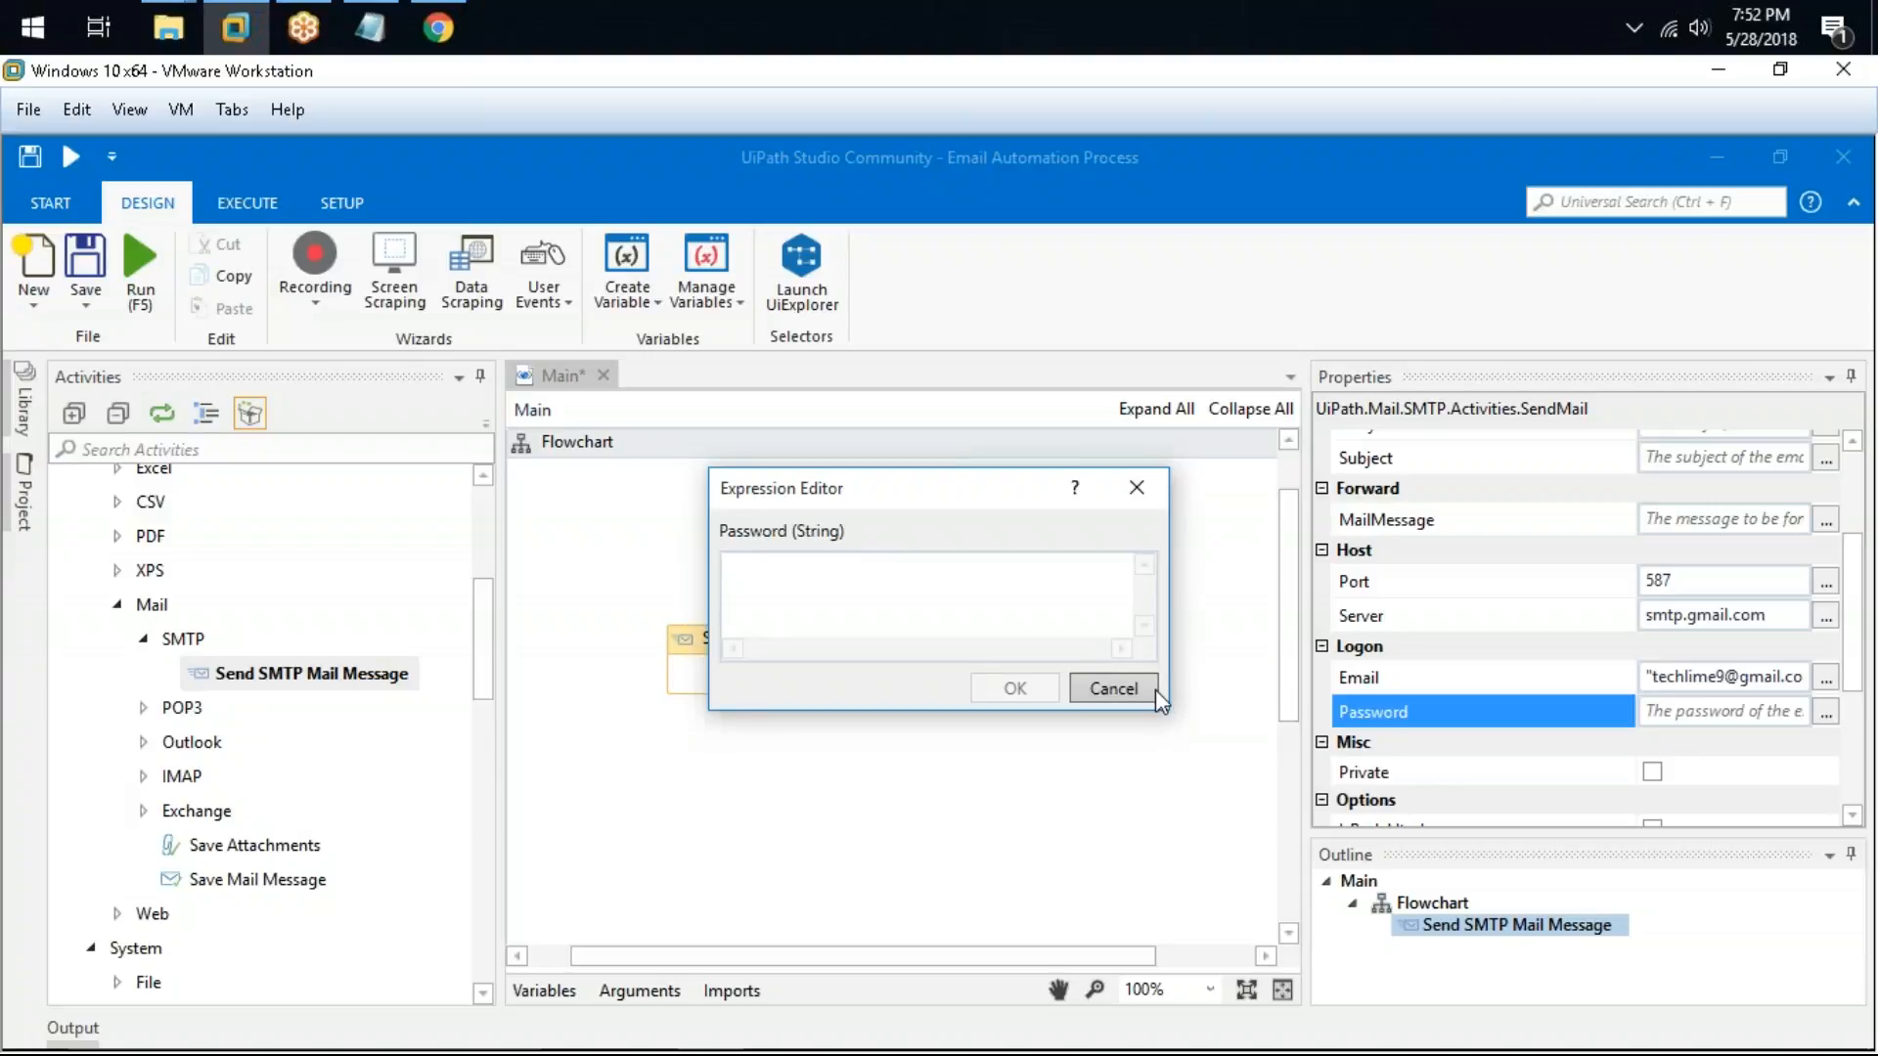
left_click(1113, 688)
Step: Connect the Start node to the Send SMTP Mail Message activity on the flowchart
scroll(1778, 680, "up", 3)
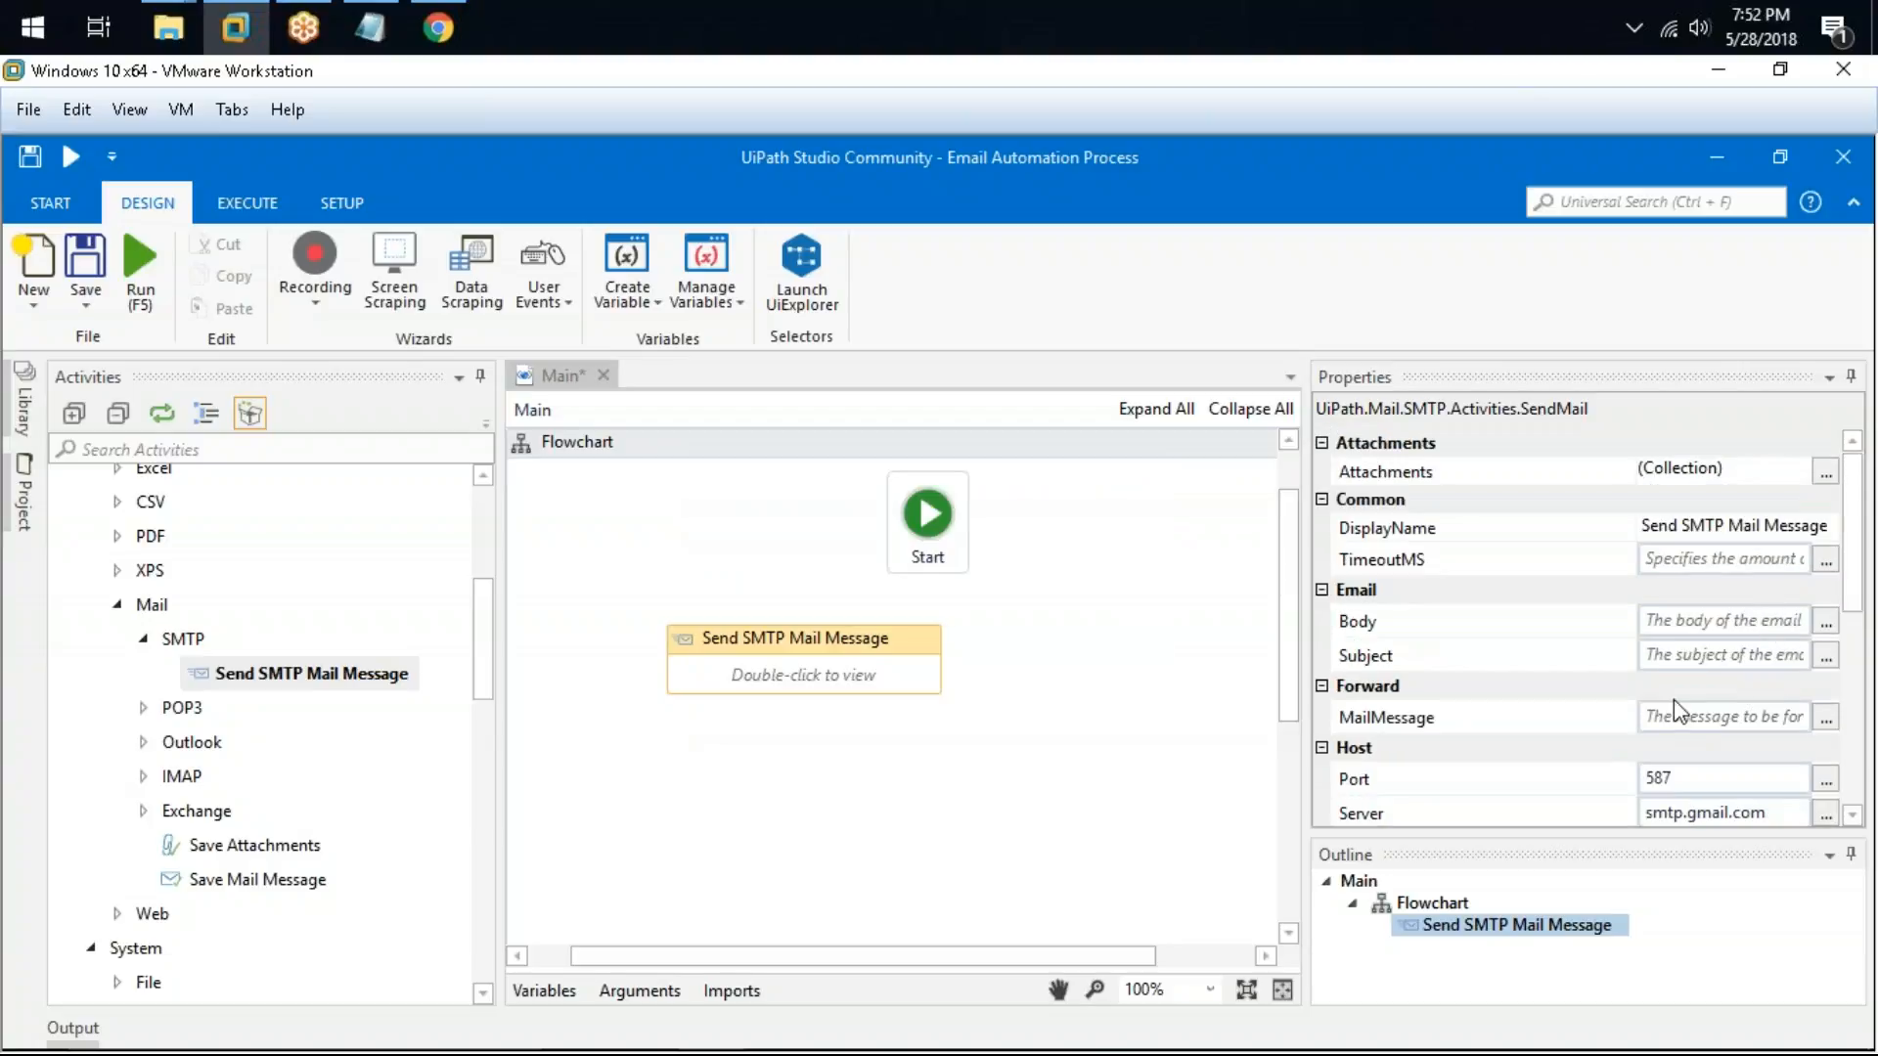
left_click_drag(918, 669, 877, 682)
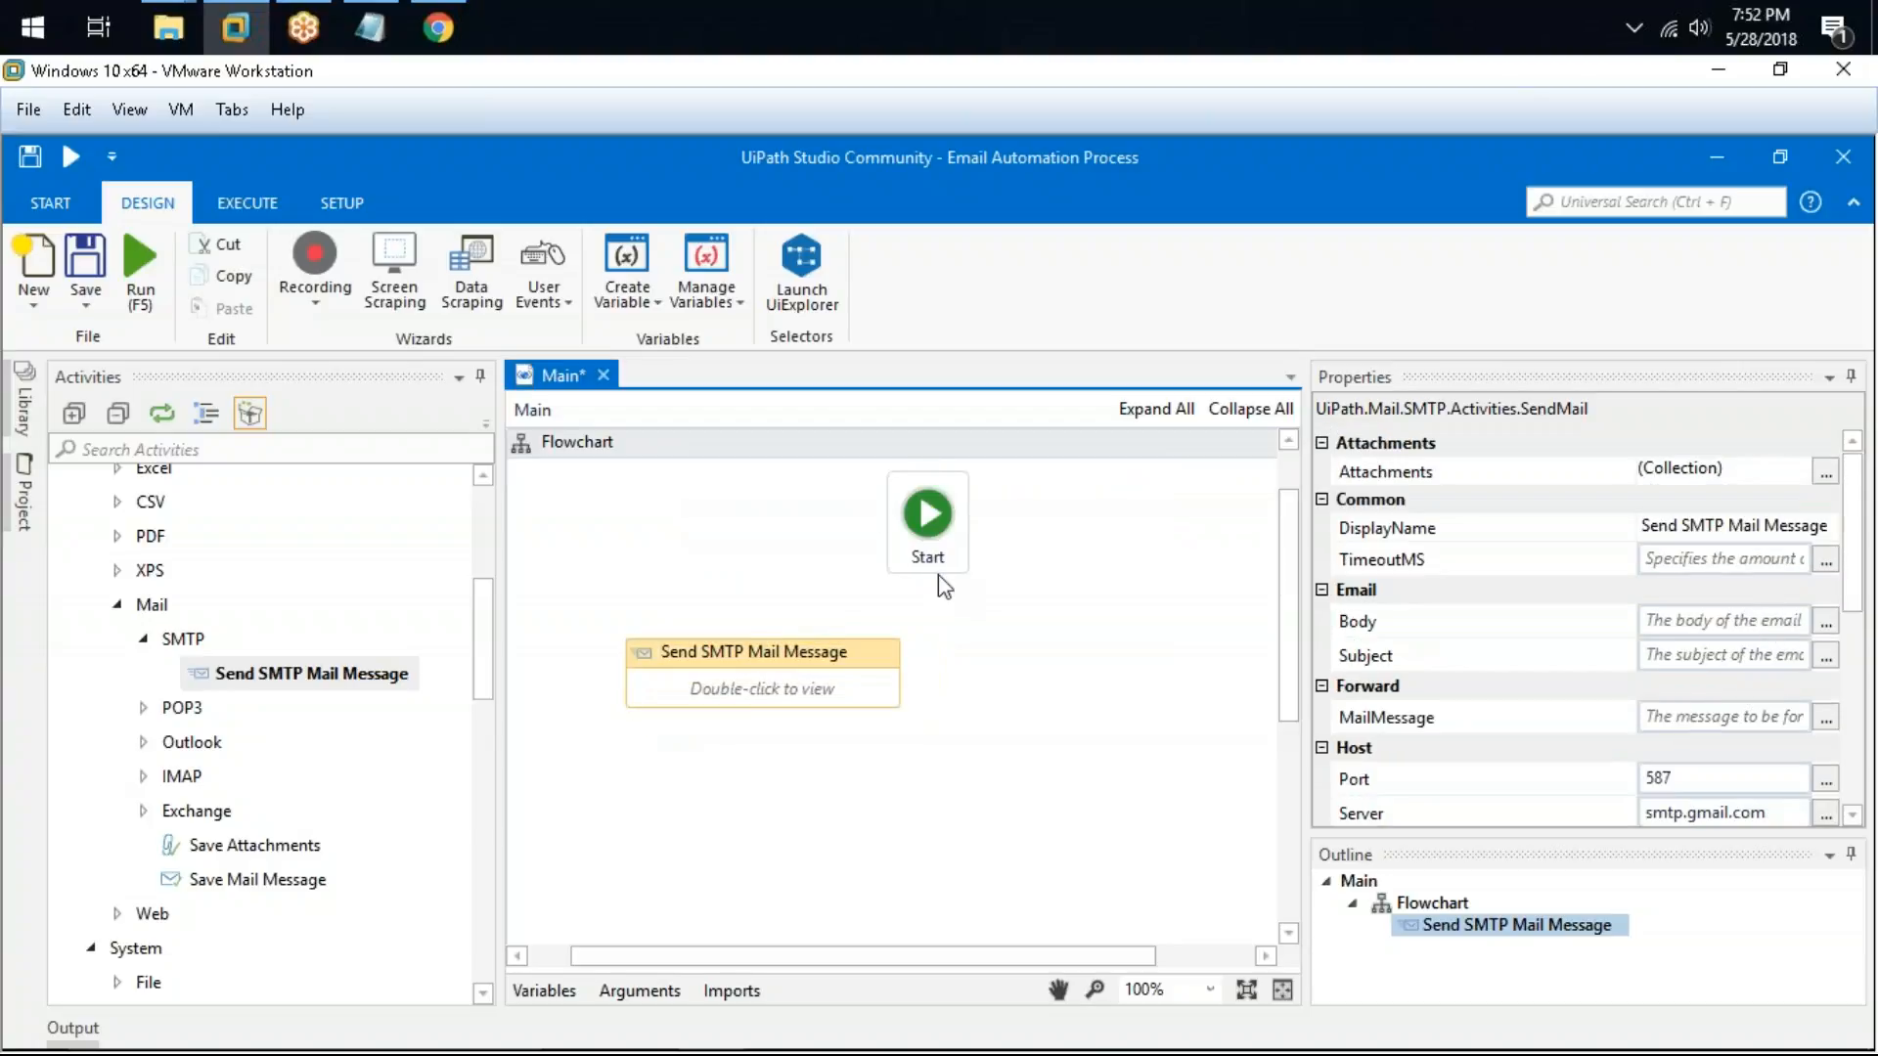
left_click_drag(937, 577, 776, 656)
Step: Wrap the Server property value in quotes as "smtp.gmail.com" using the Expression Editor
scroll(1739, 738, "down", 3)
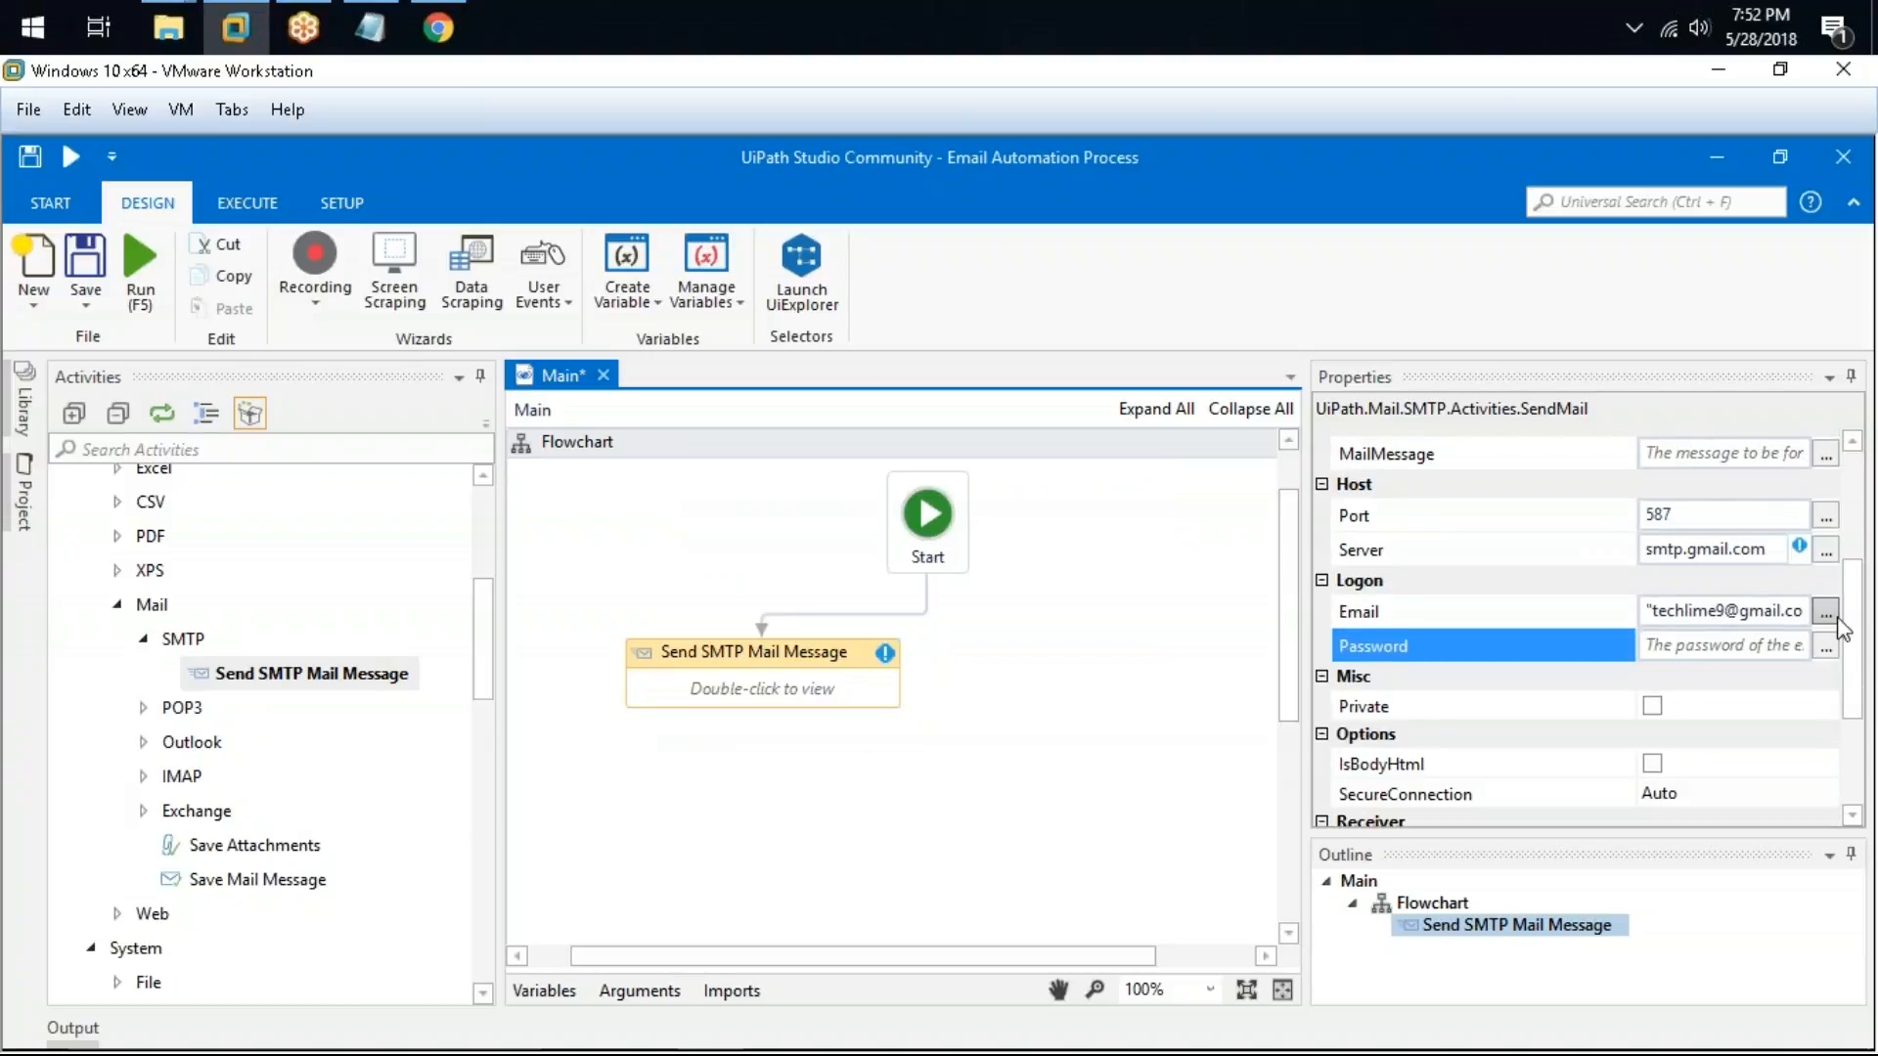
left_click(1827, 550)
key("ctrl+a")
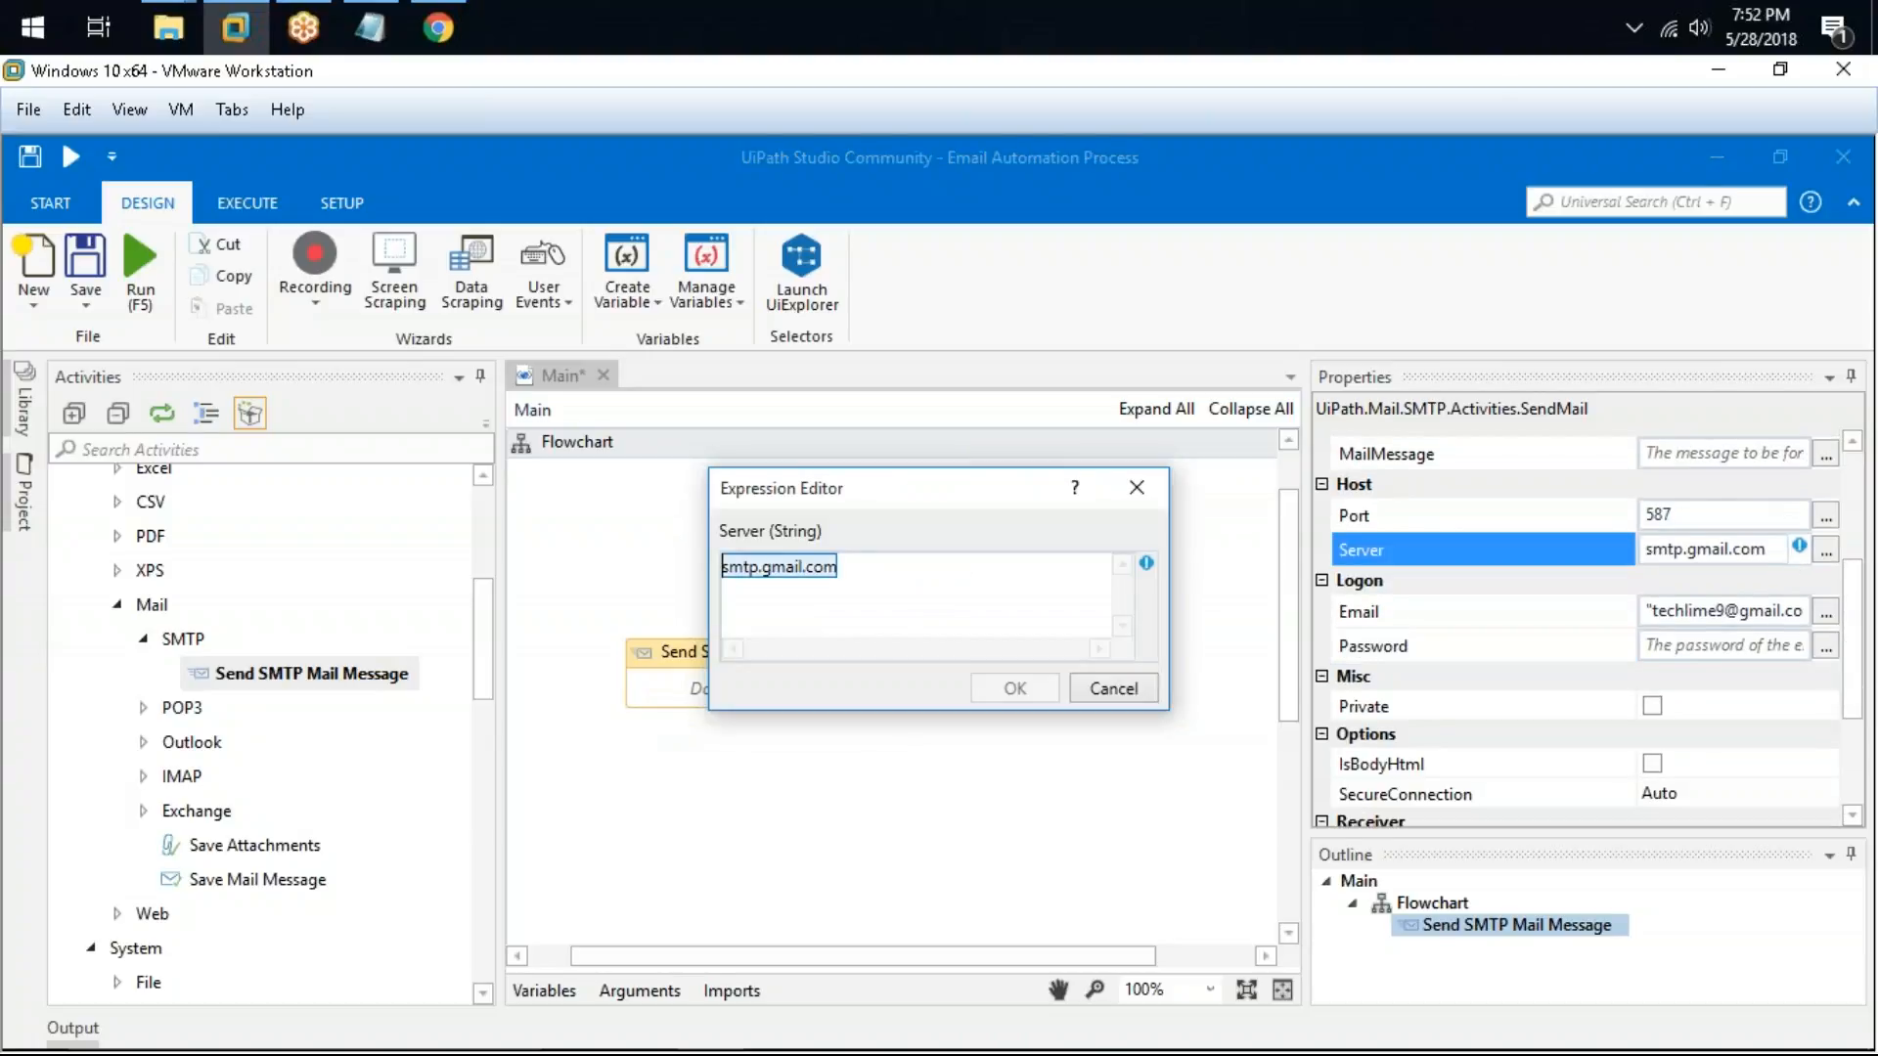
key("ctrl+x")
type("\"")
key("ctrl+v")
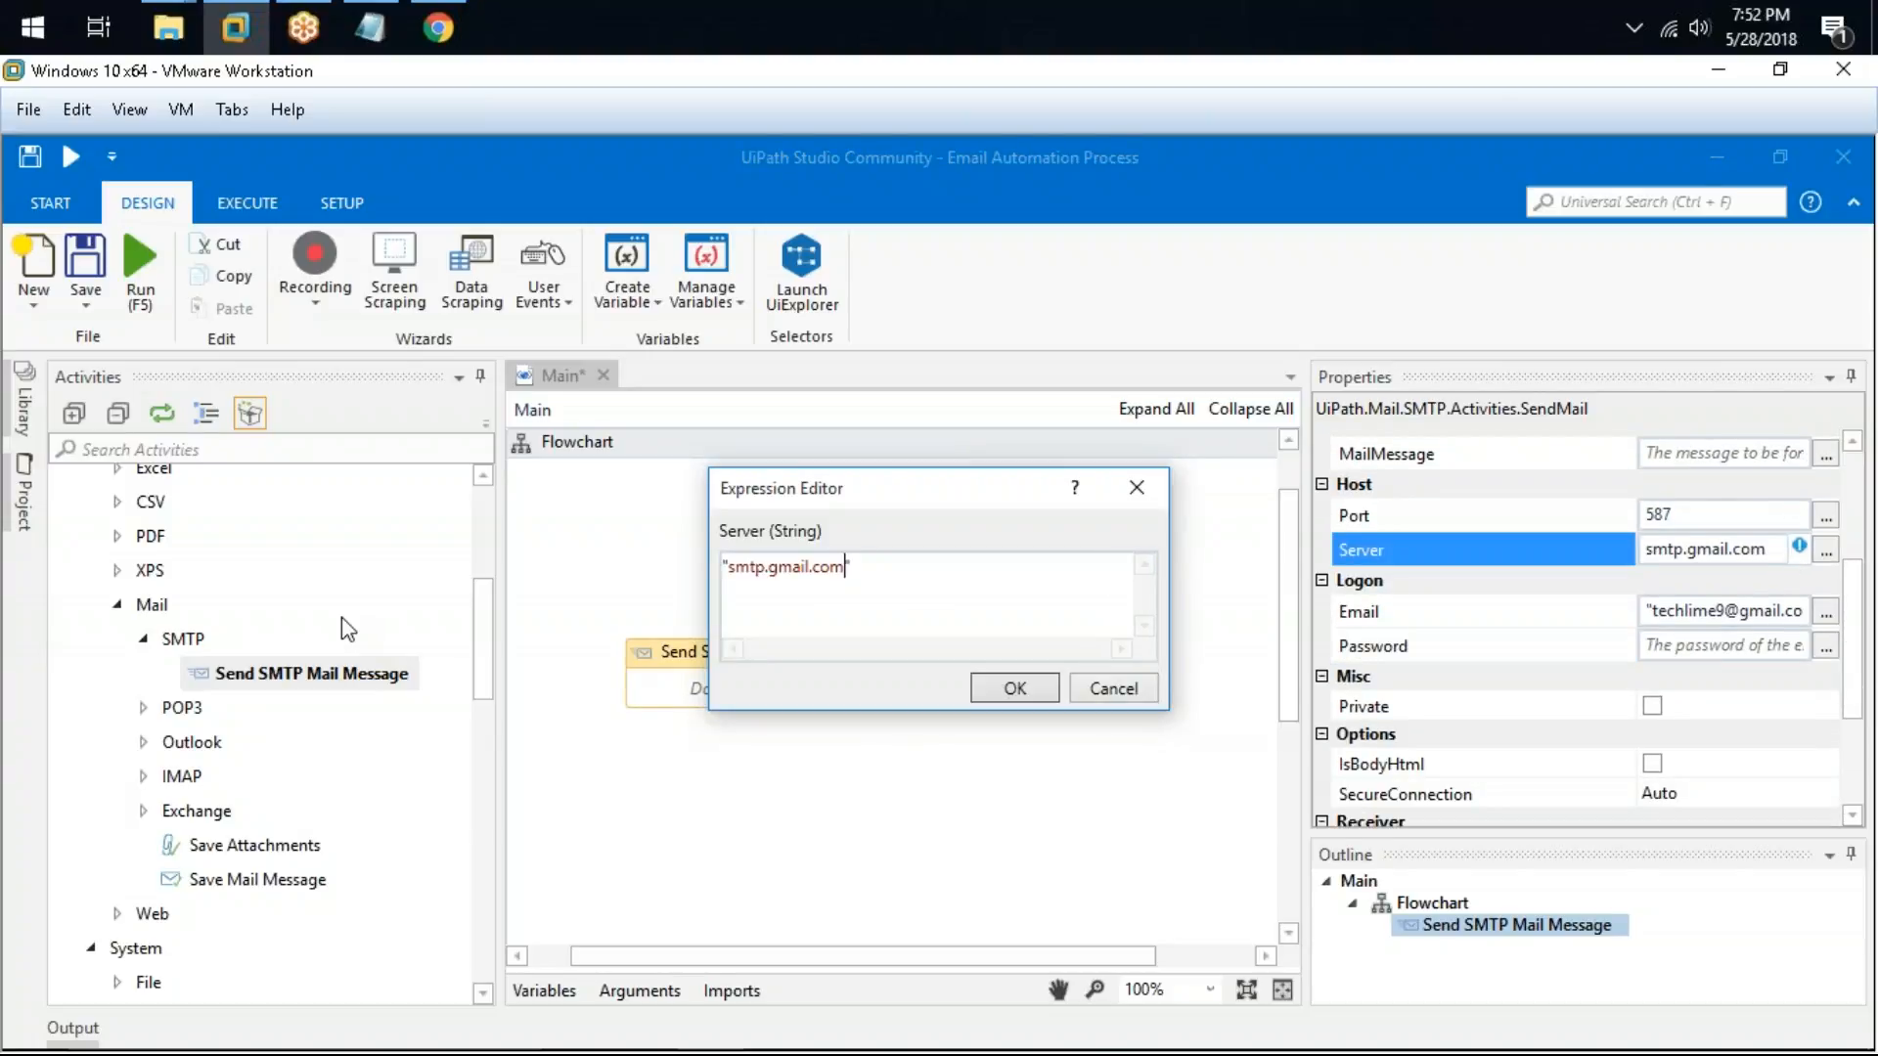
type("\"")
key("Return")
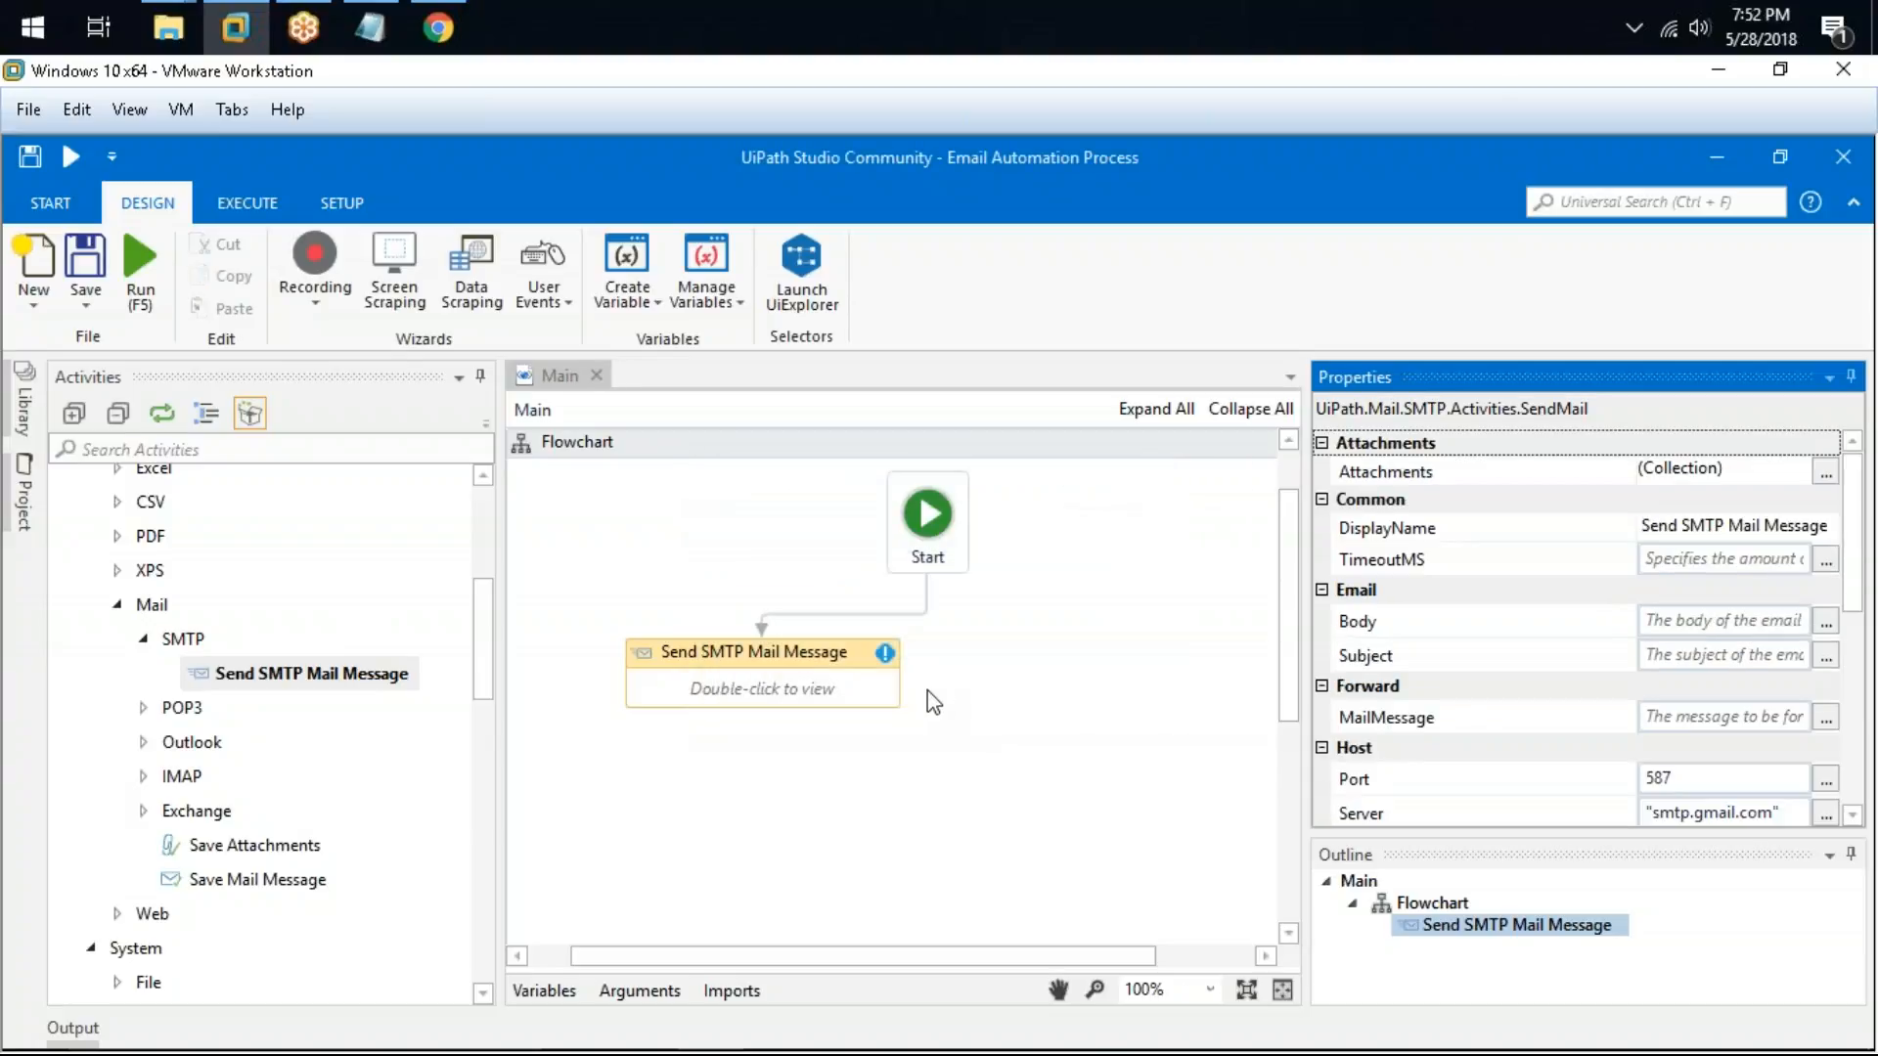
Step: Open the Send SMTP Mail Message activity, enter the recipient's e-mail address in To and "Test Mail" as Subject
left_click(839, 653)
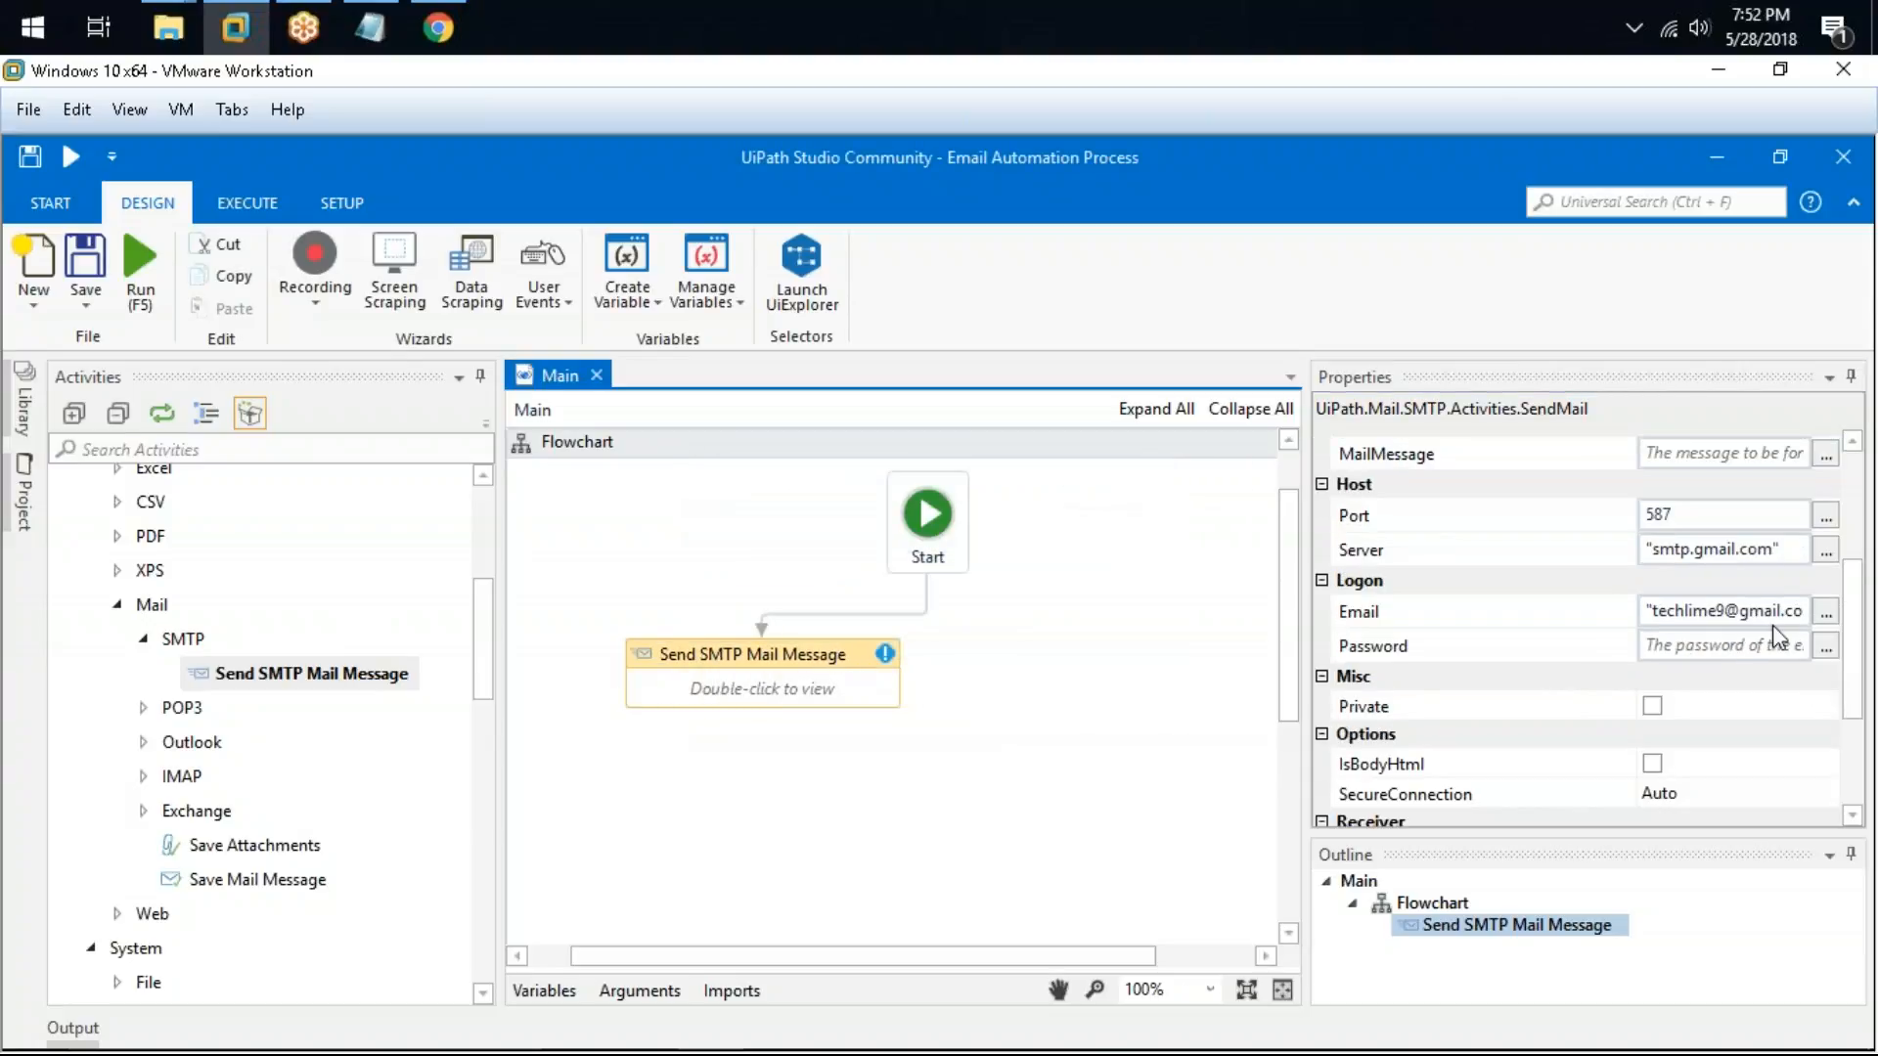
double_click(841, 675)
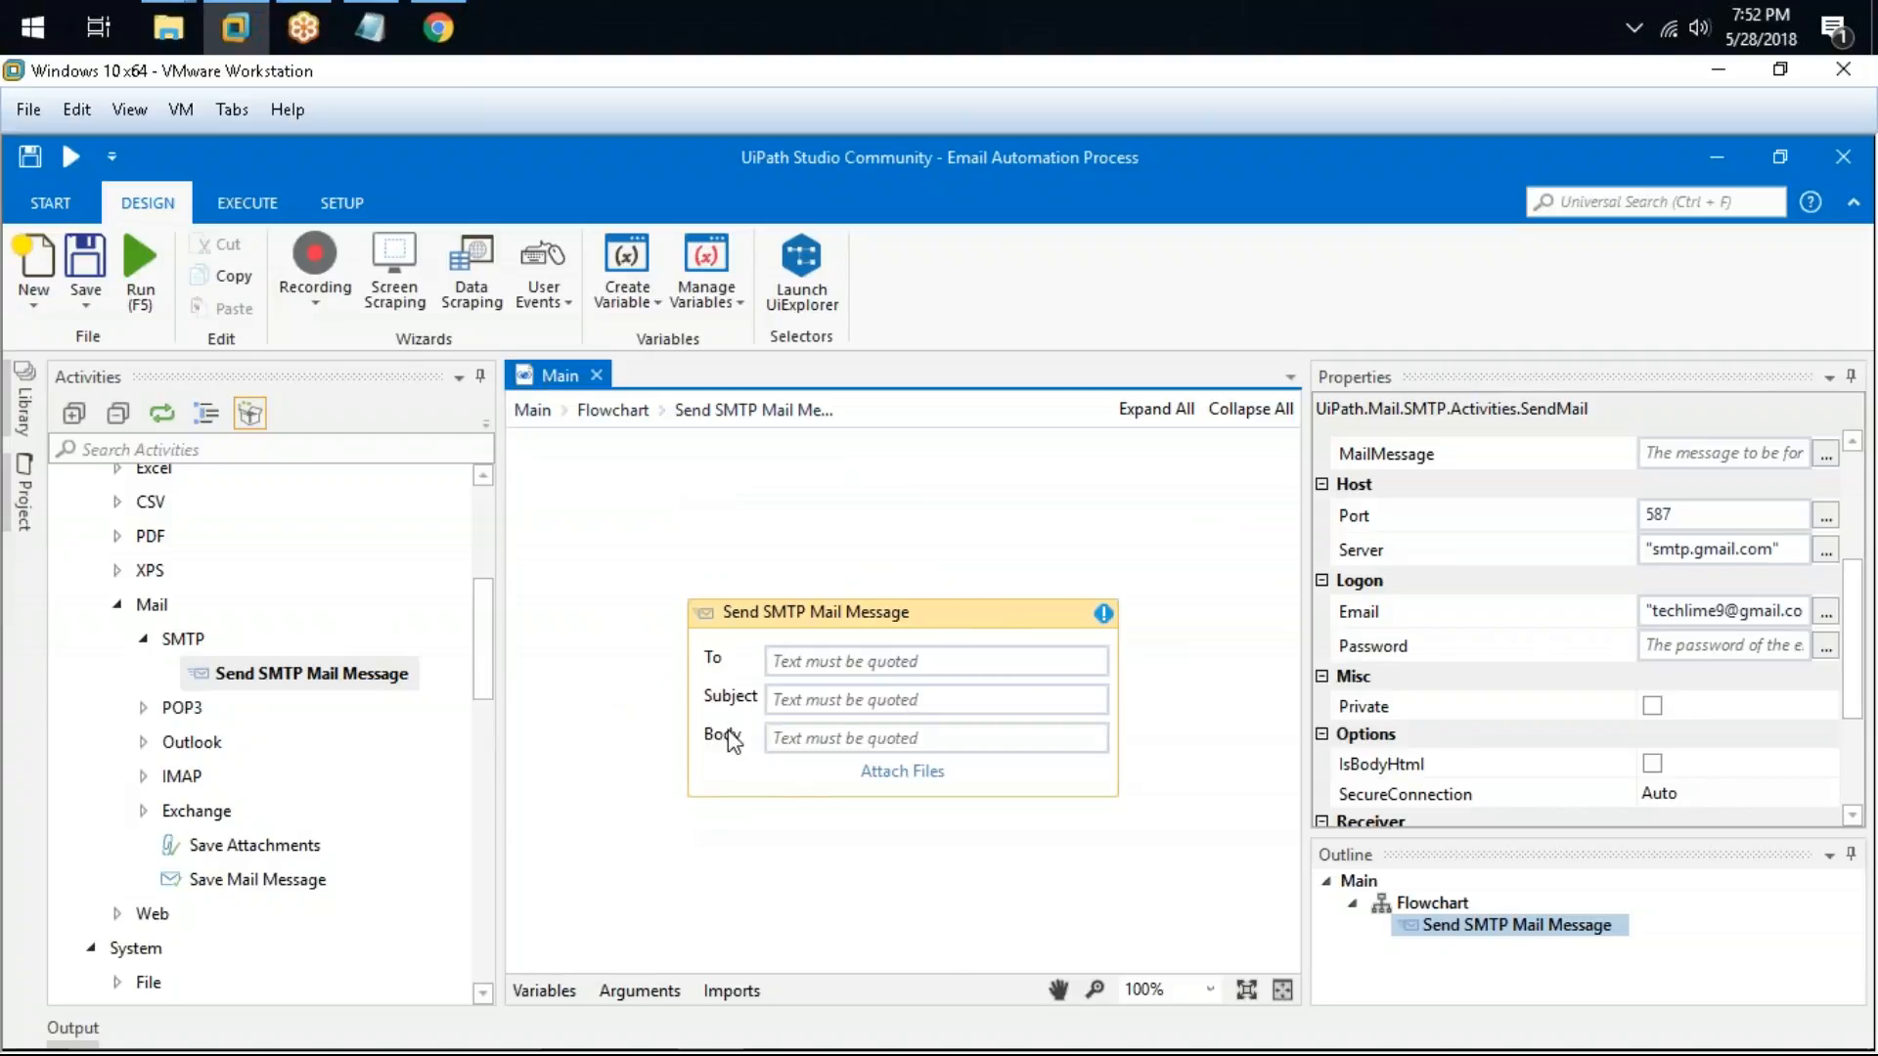
left_click(826, 666)
key("Tab")
type("\"Test ")
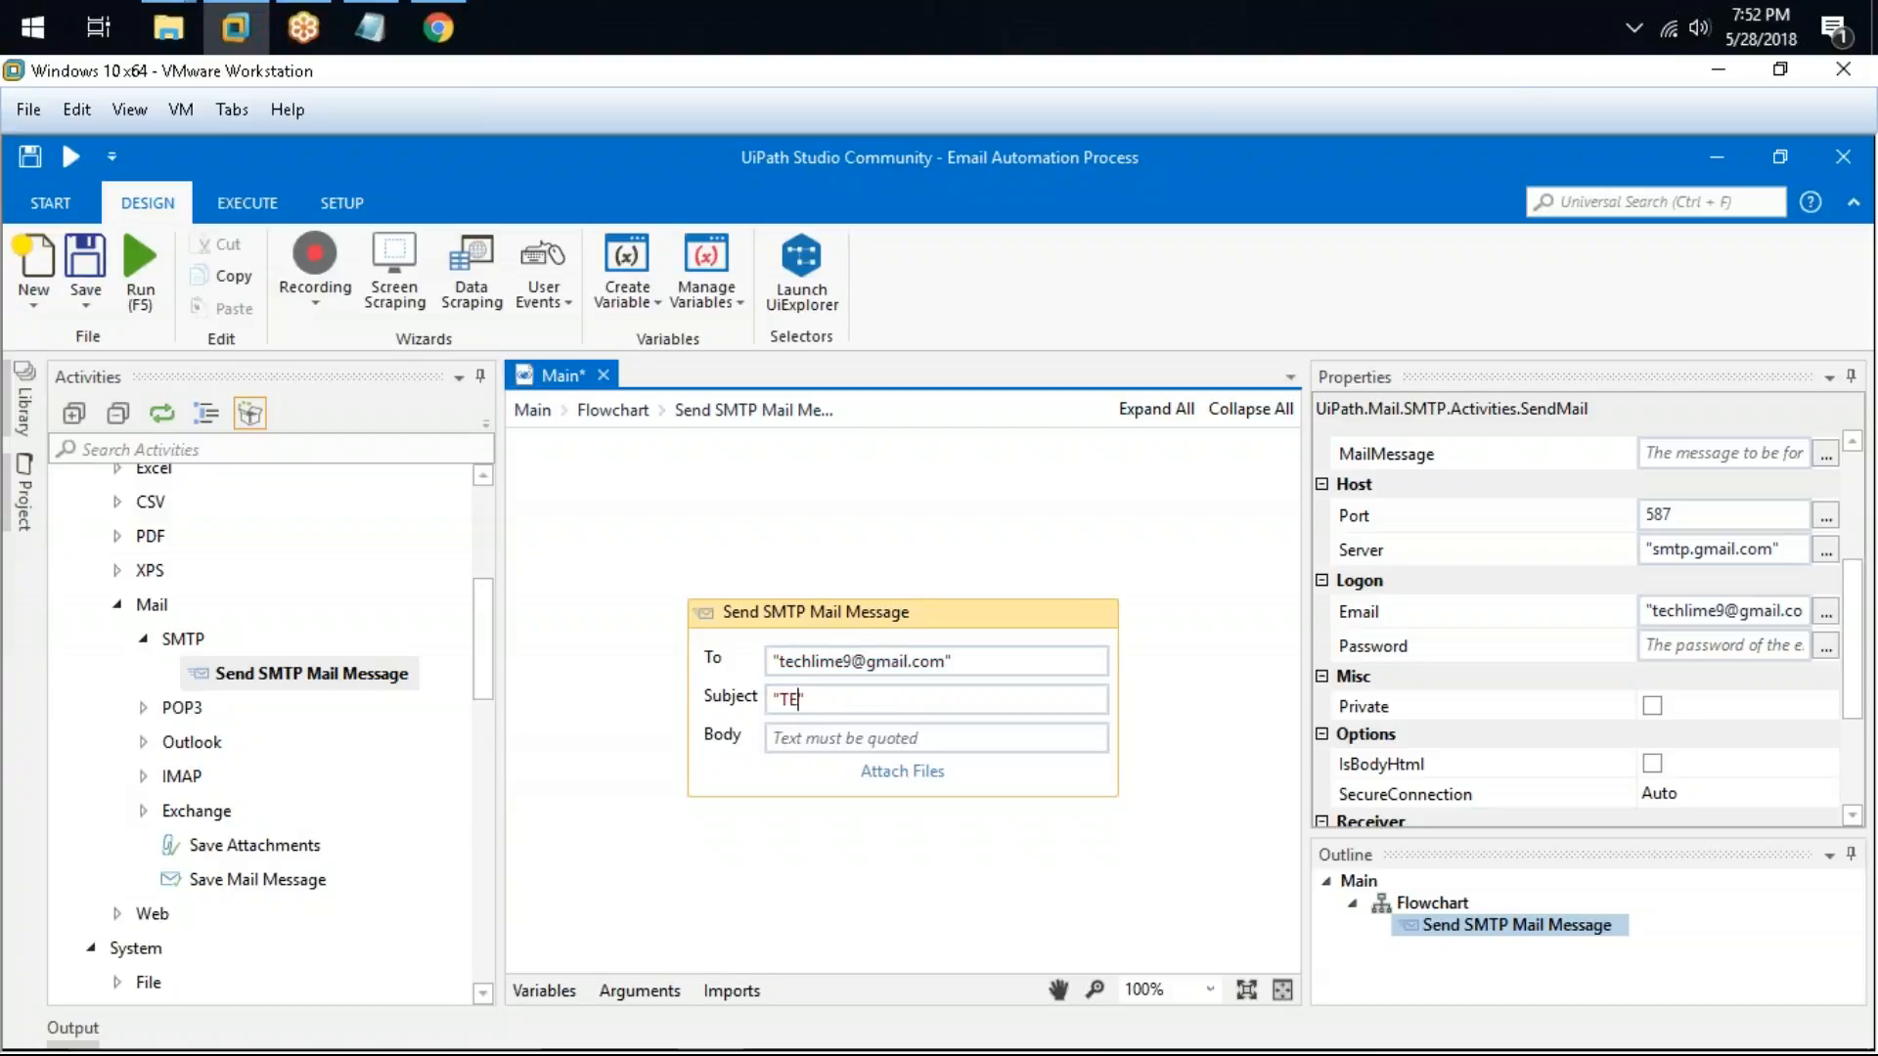
type("Mail")
key("Tab")
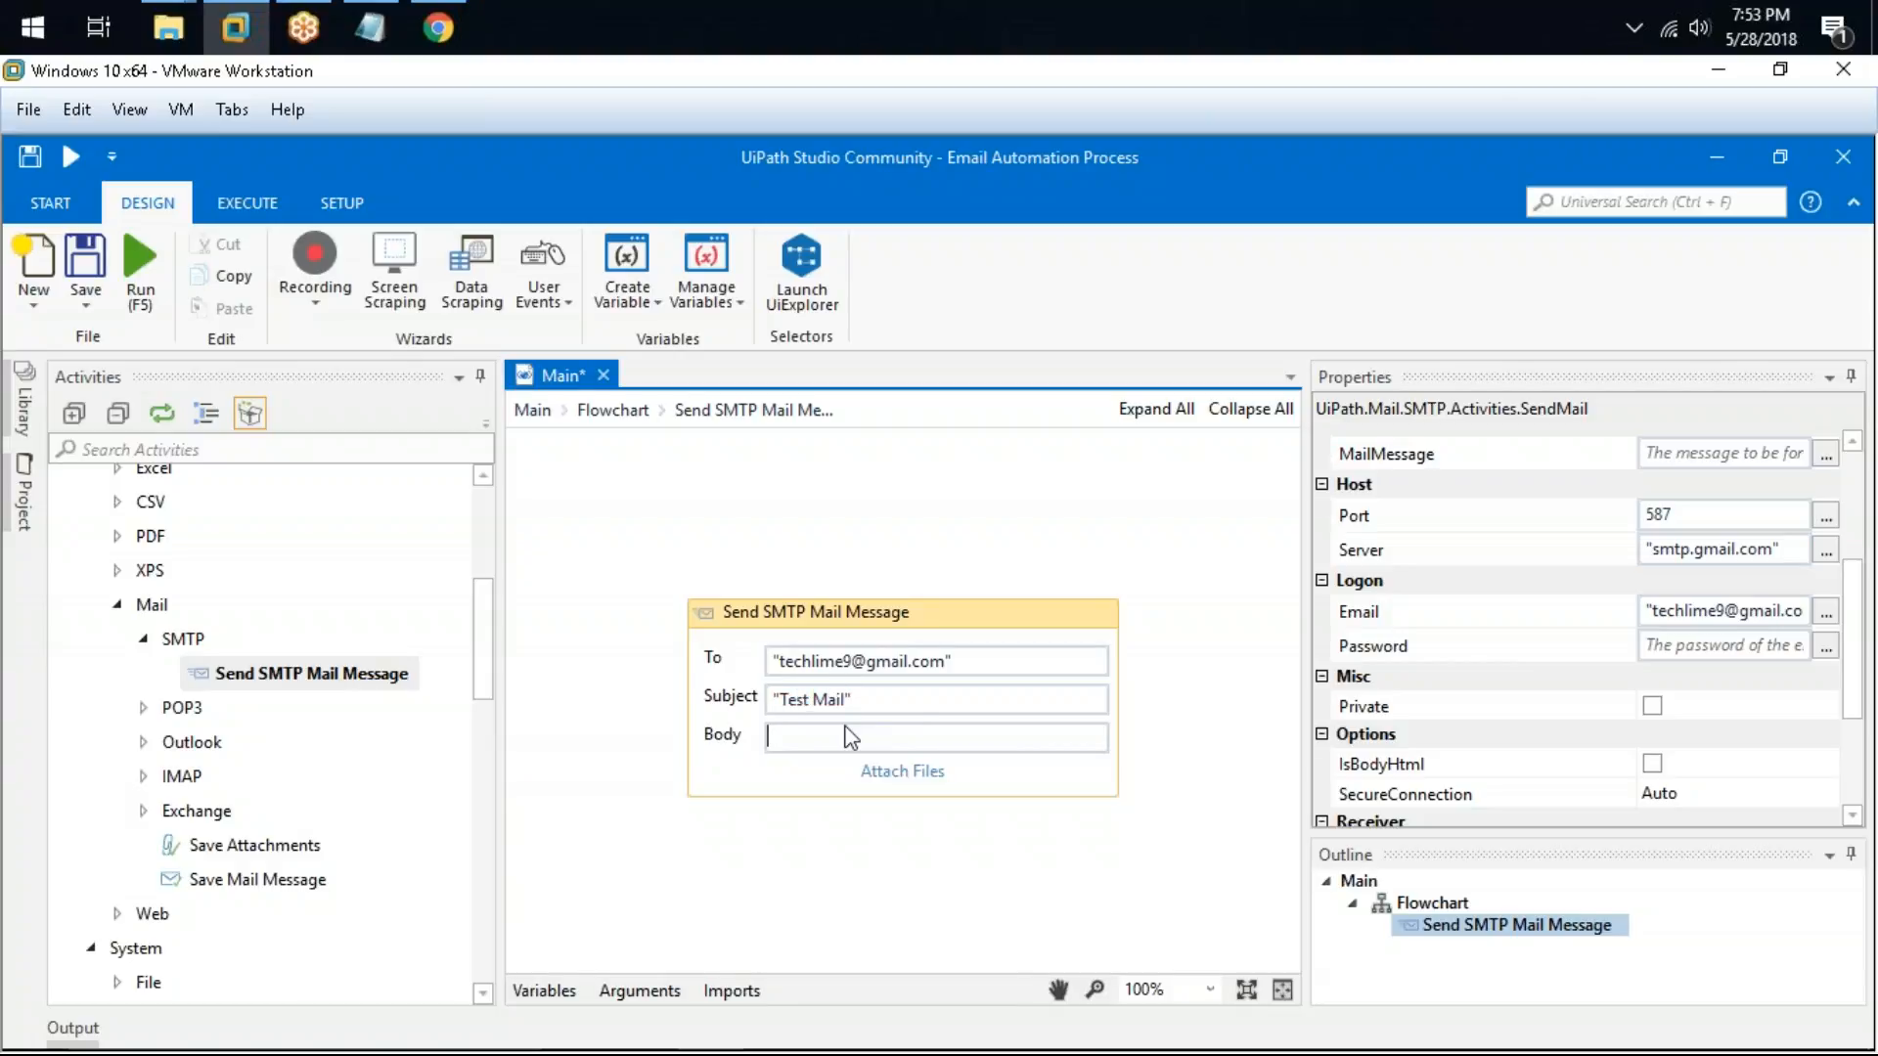
Step: Enter "Test Mail" as the message Body of the activity
type("\"Test Mail")
Step: Open the activity's Attach Files dialog and create a new In String argument for the attachment
left_click(901, 773)
left_click_drag(780, 492, 621, 481)
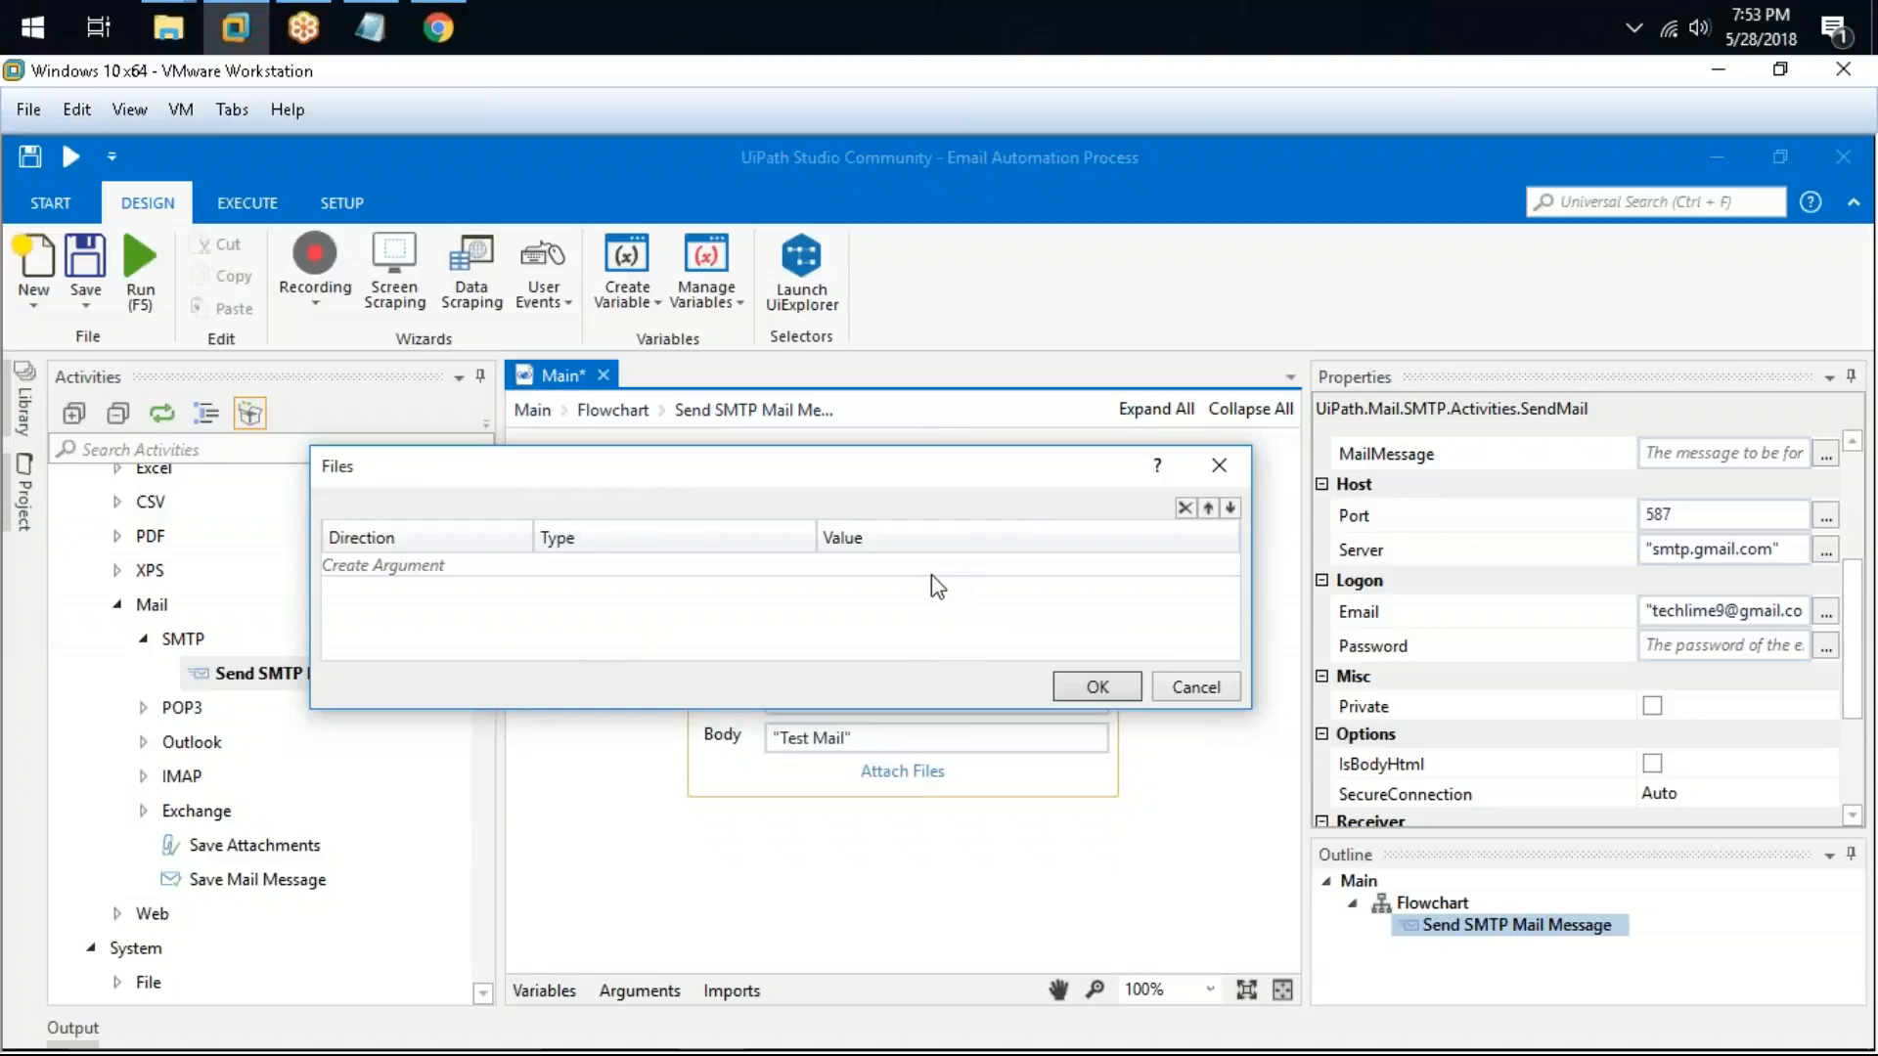
left_click(423, 584)
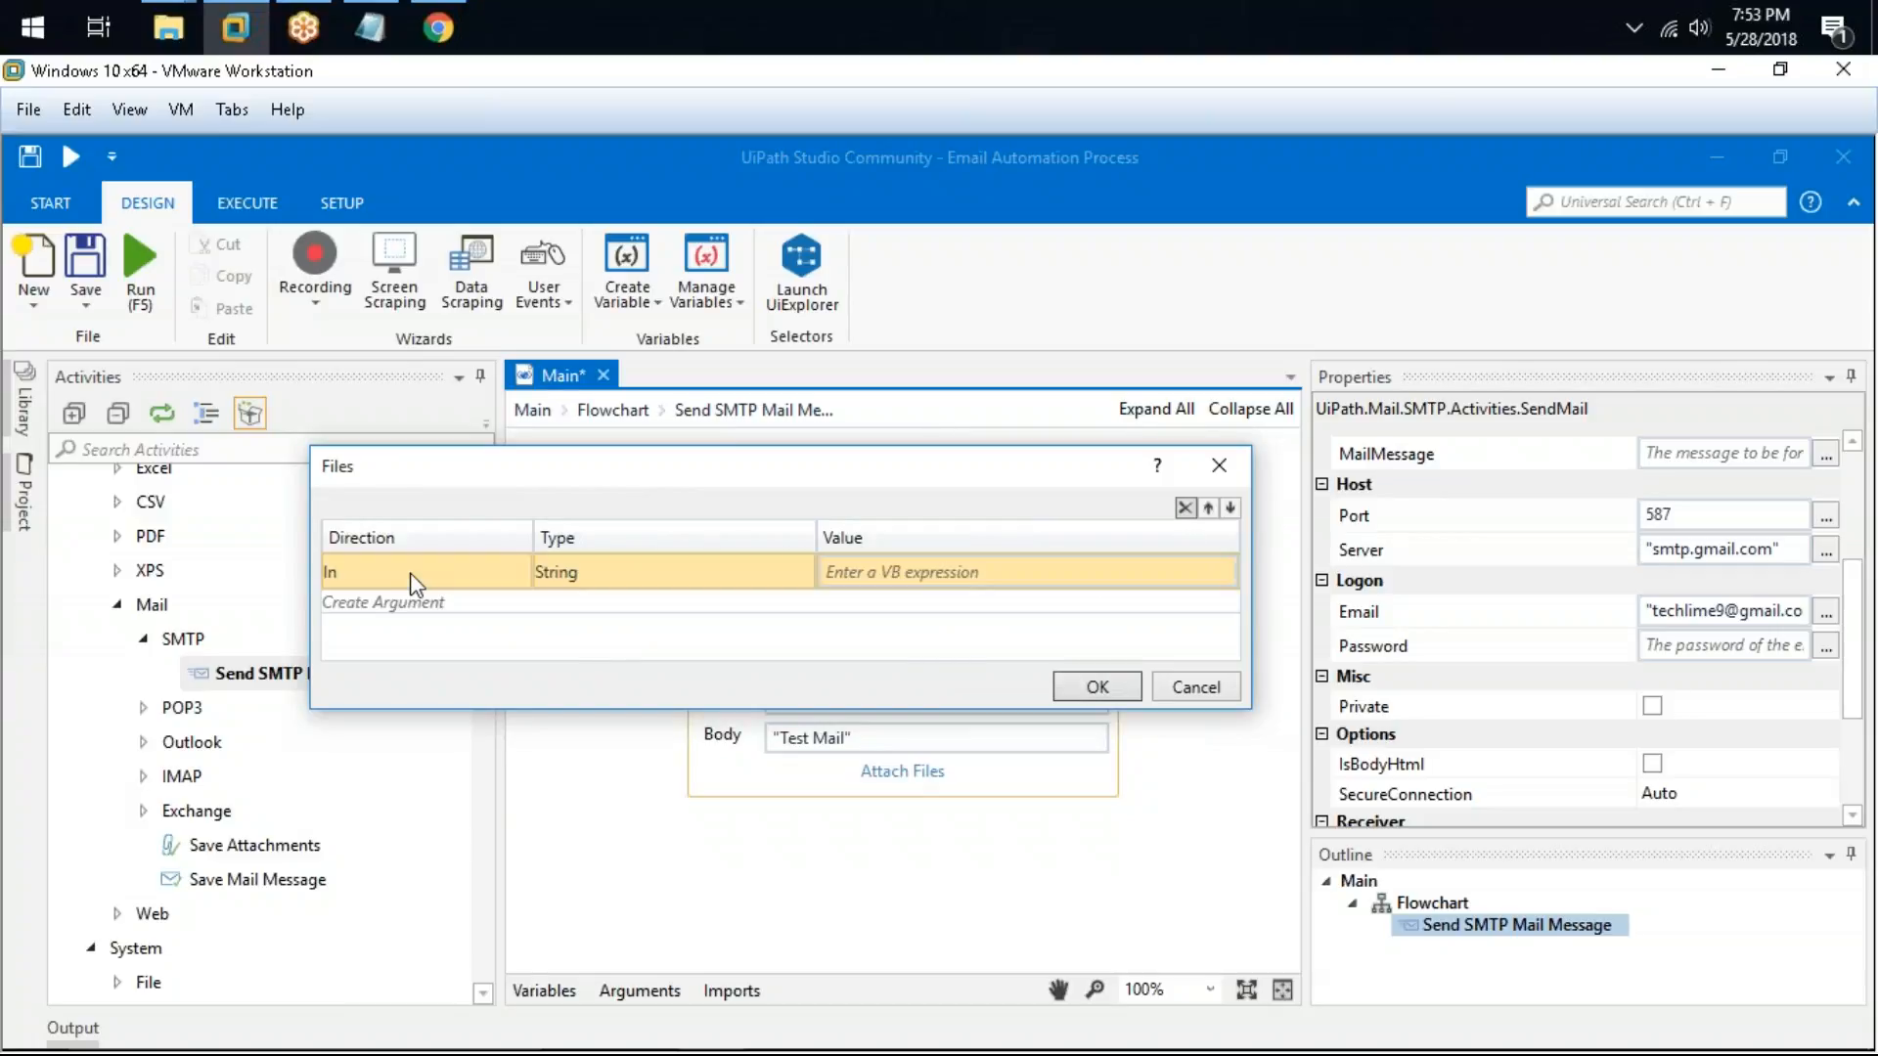
left_click(952, 571)
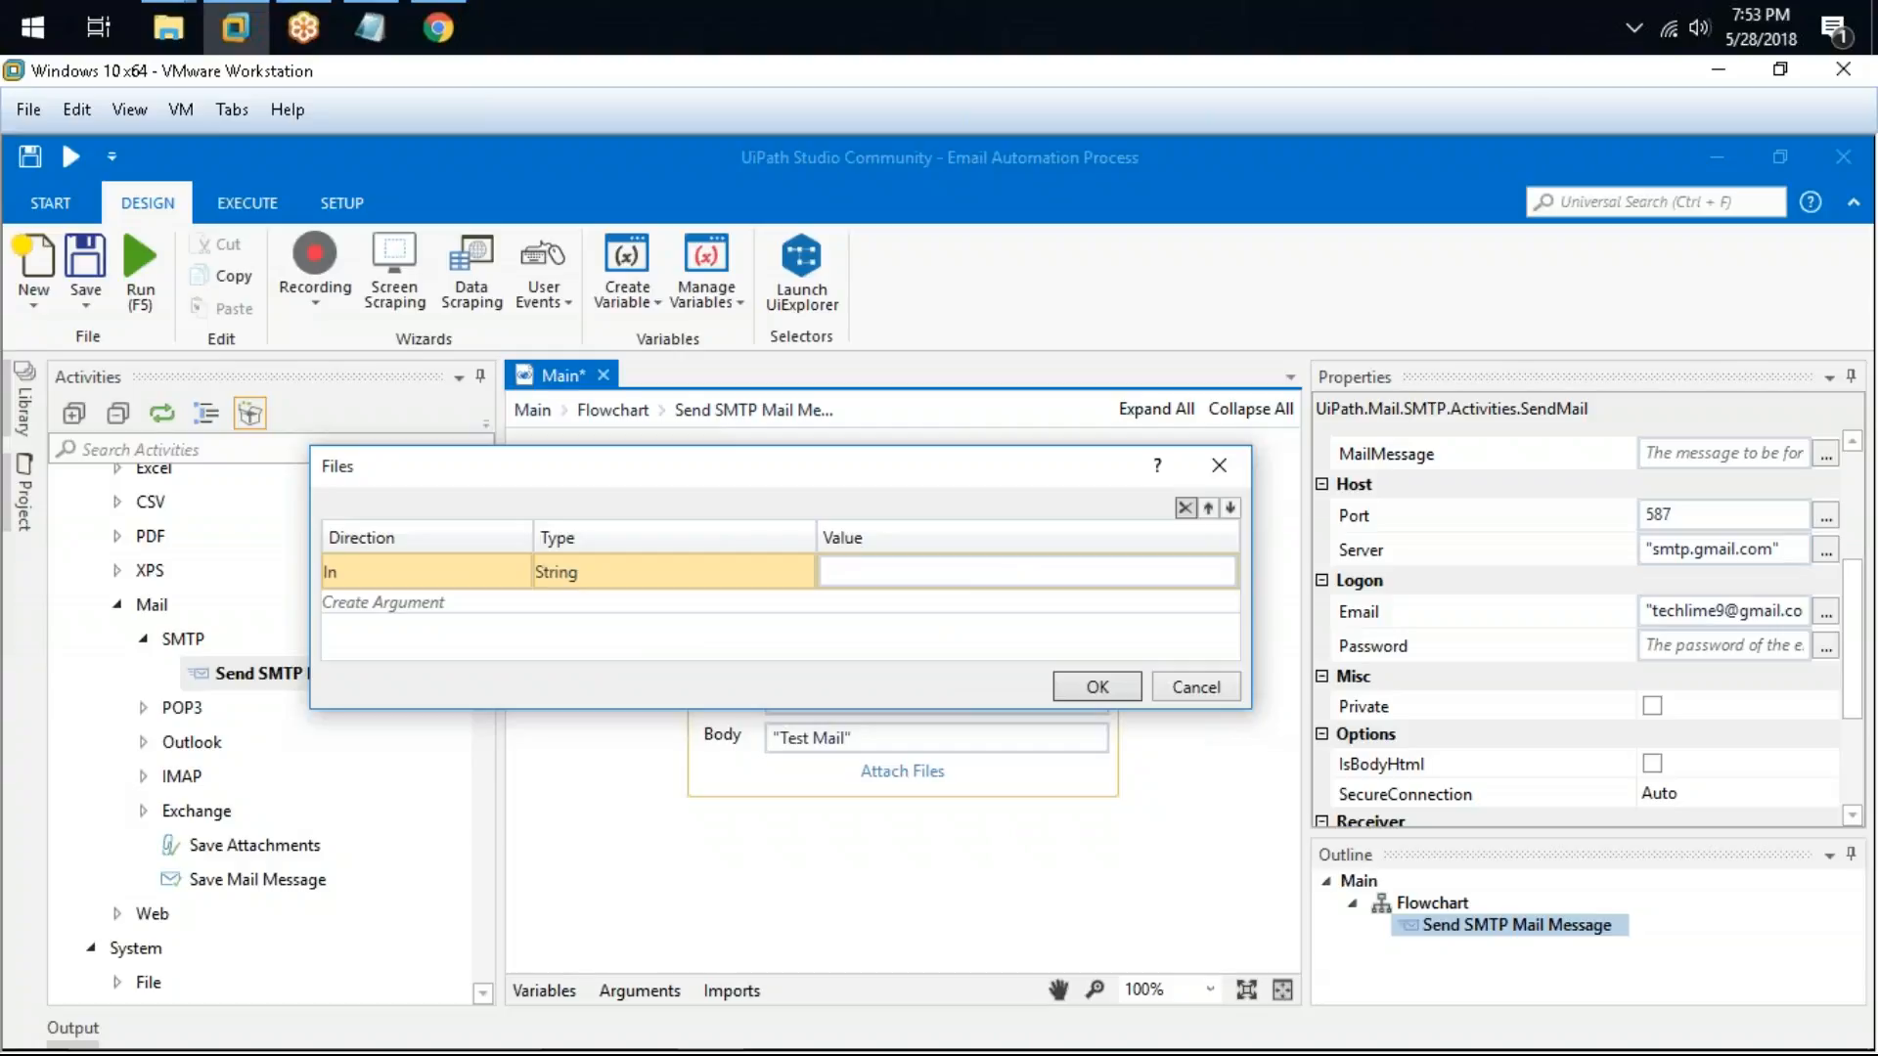
Step: Copy Notepad.zip from the Downloads folder into the C:\Data folder in File Explorer
left_click(647, 1032)
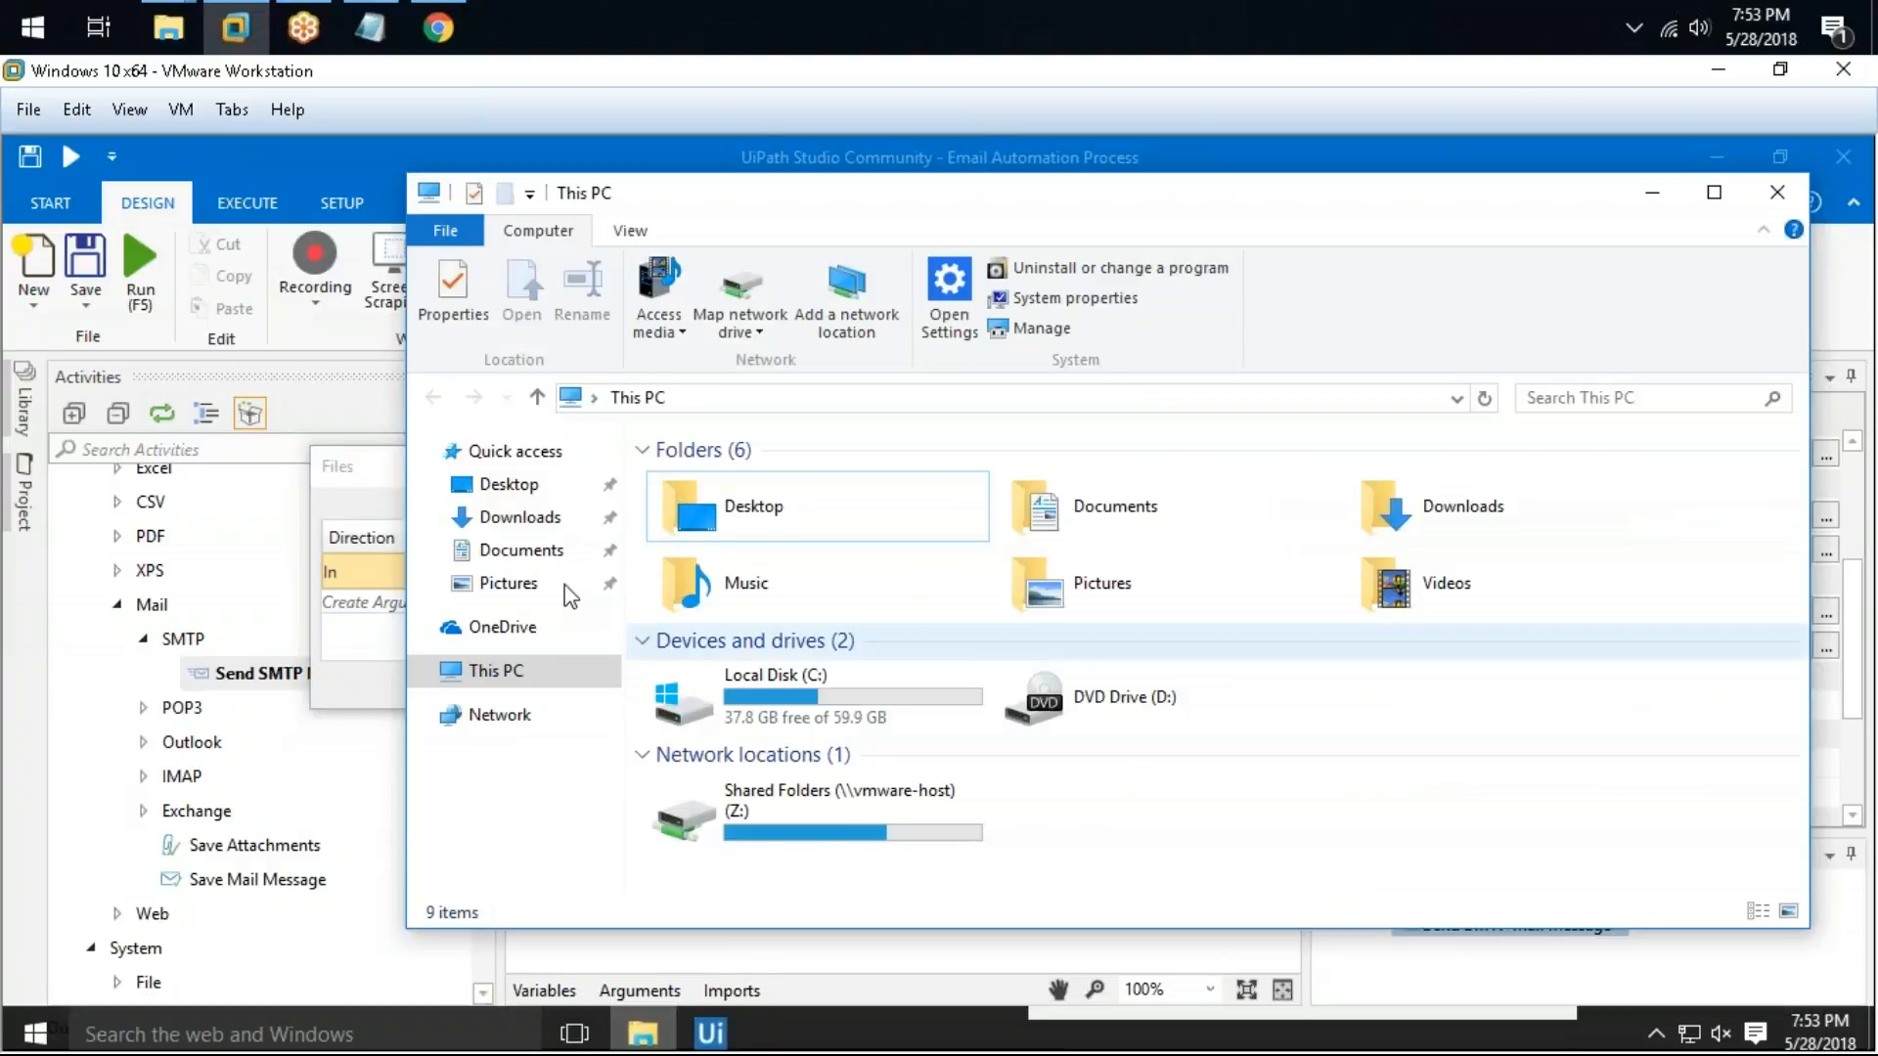
left_click(533, 517)
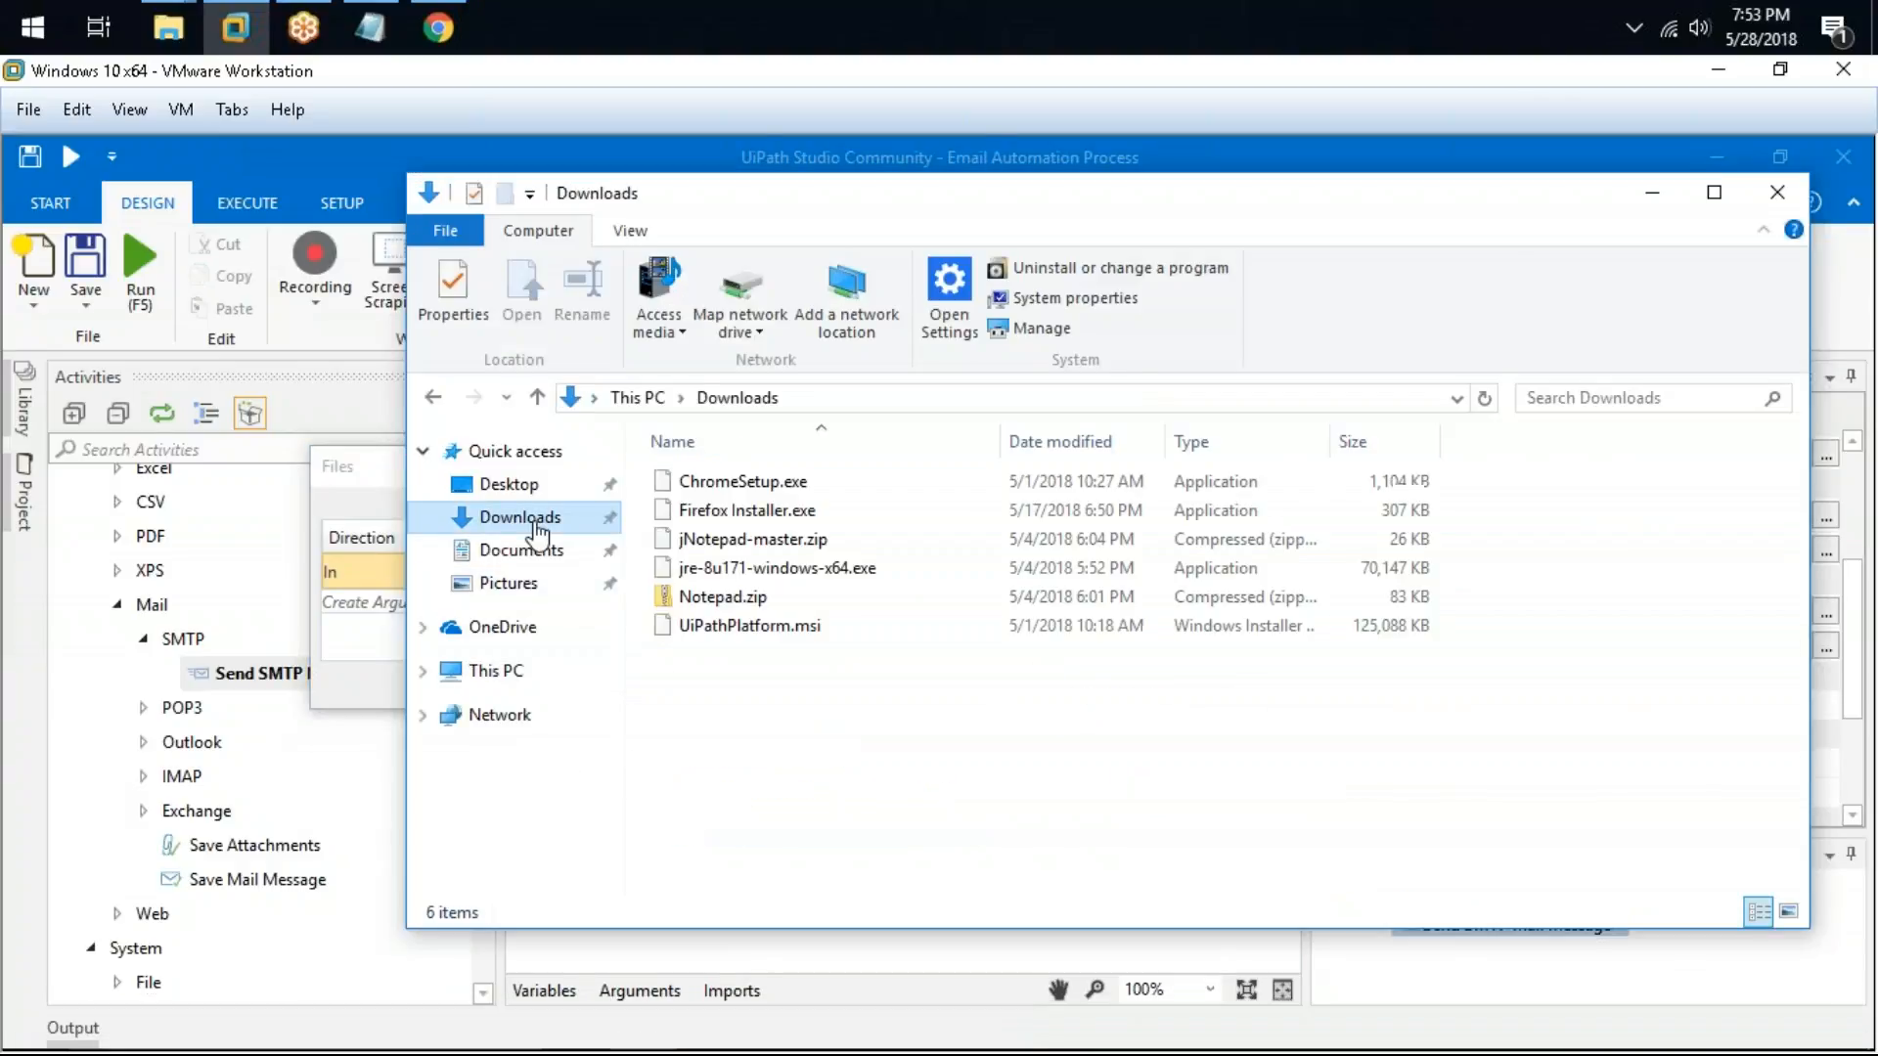
left_click(778, 611)
left_click(831, 398)
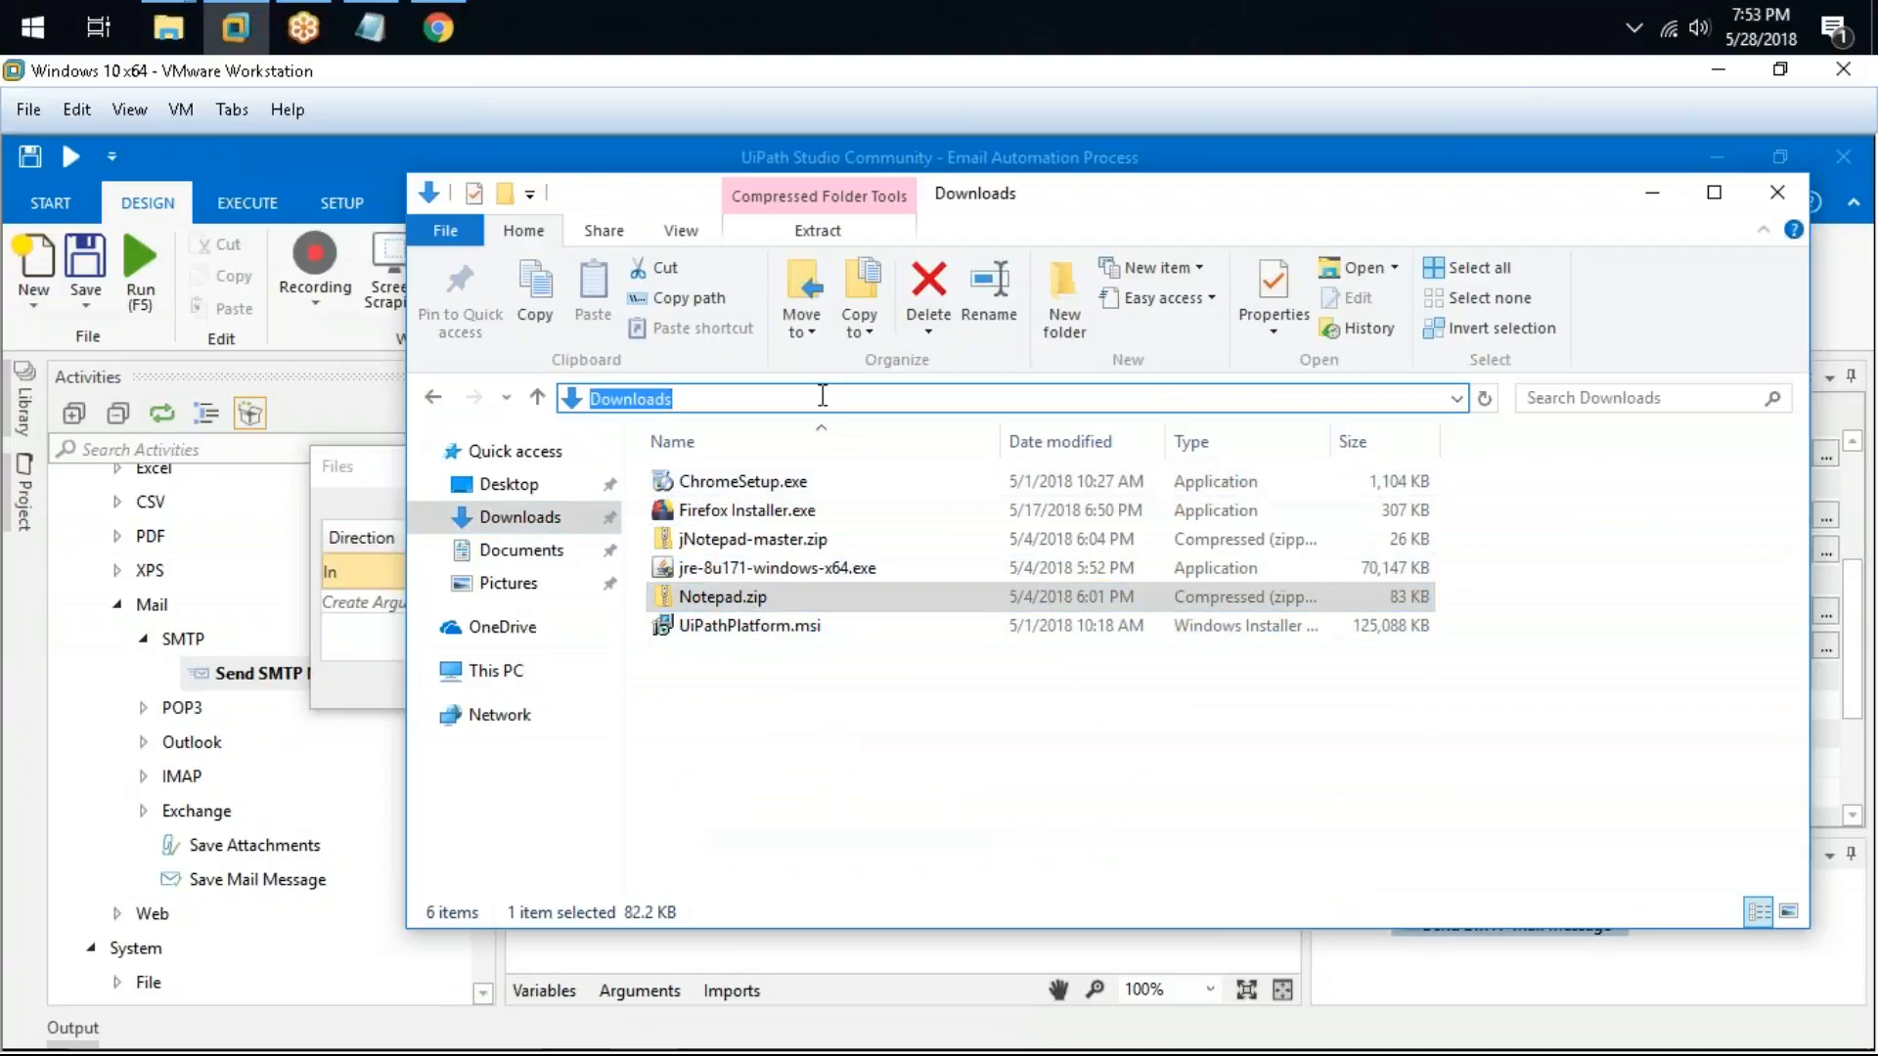
left_click(737, 599)
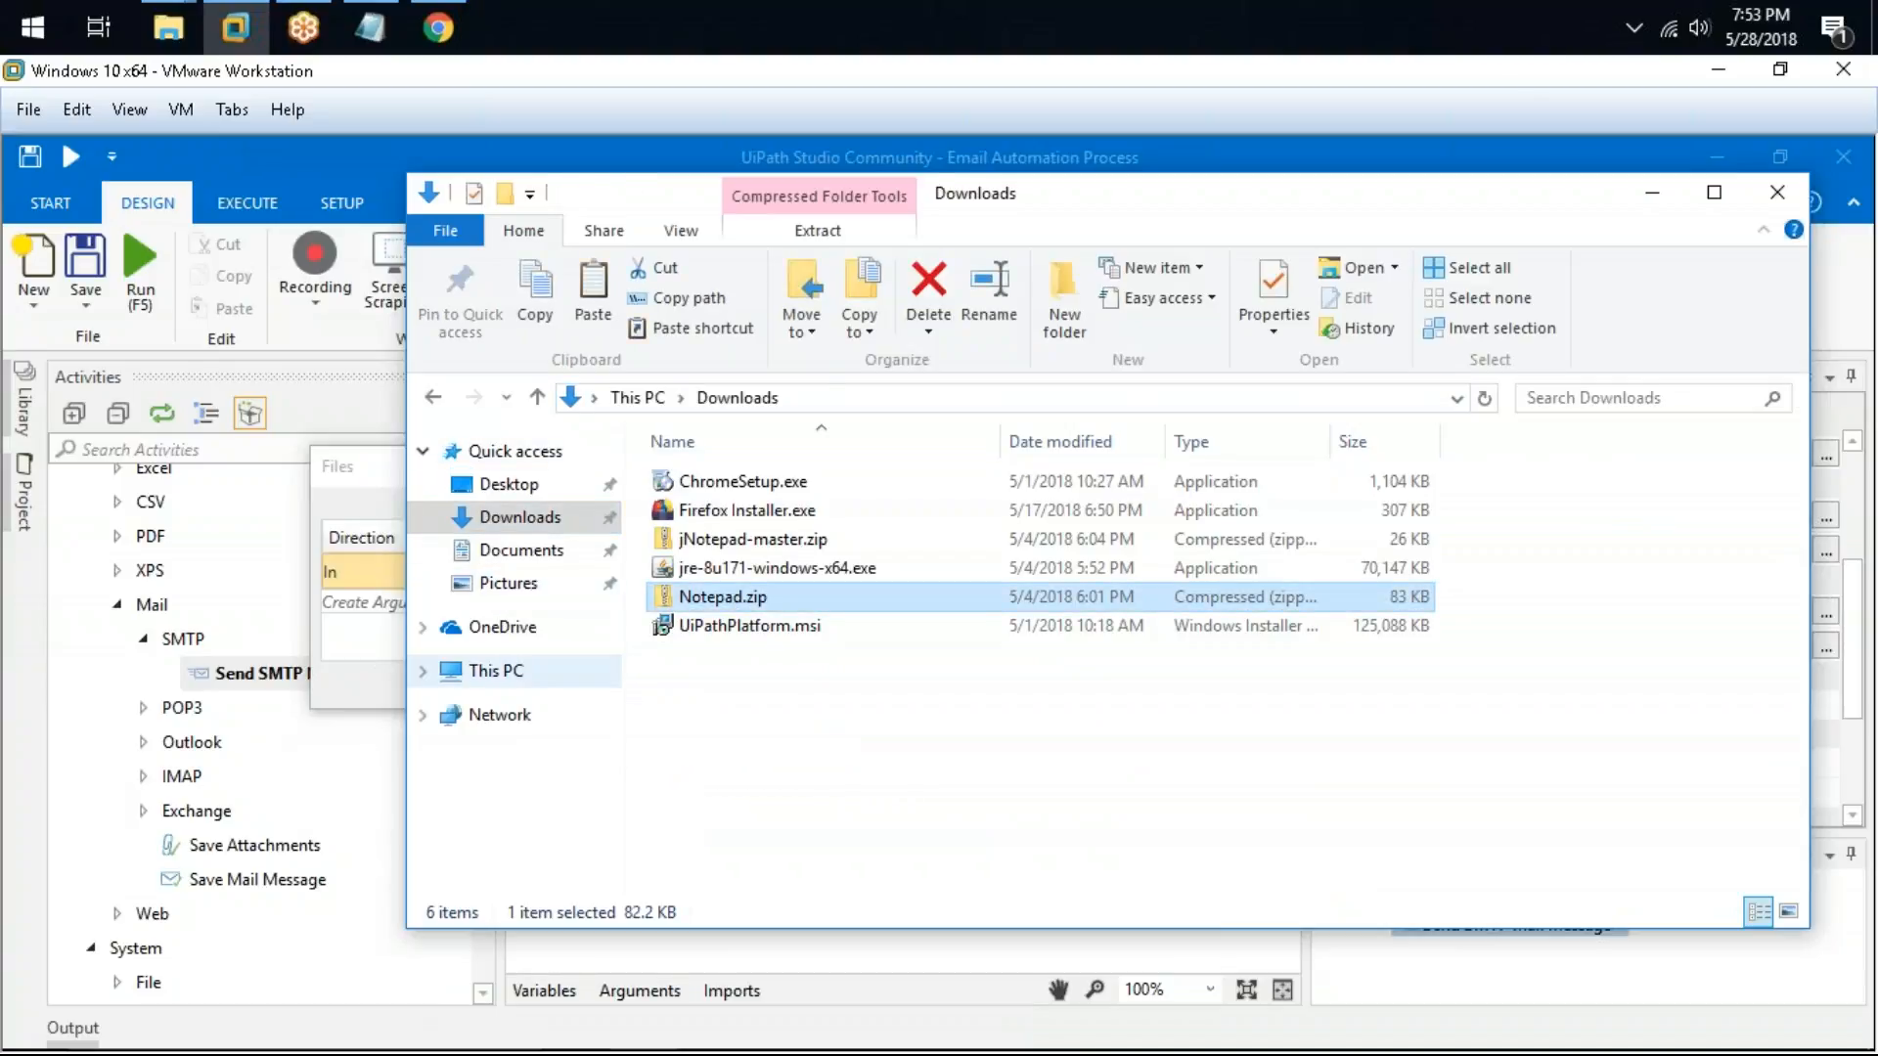
left_click(496, 671)
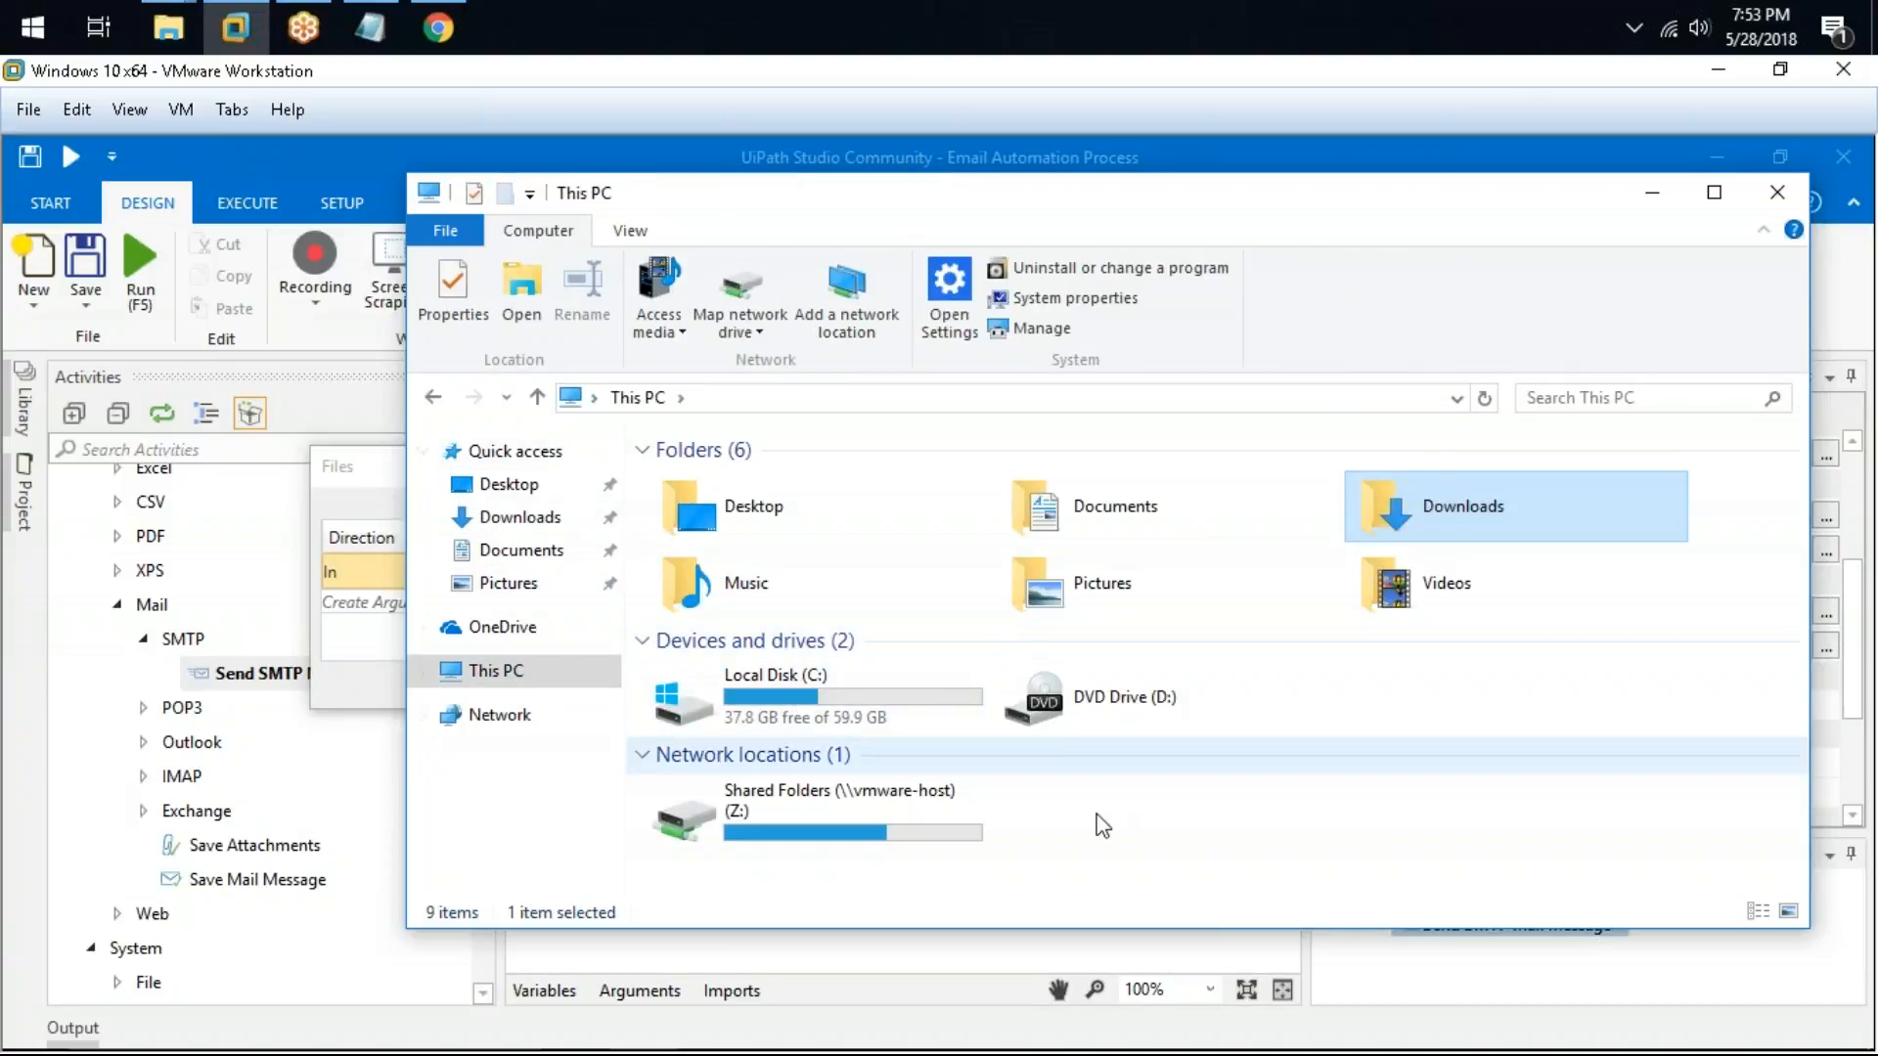
double_click(918, 706)
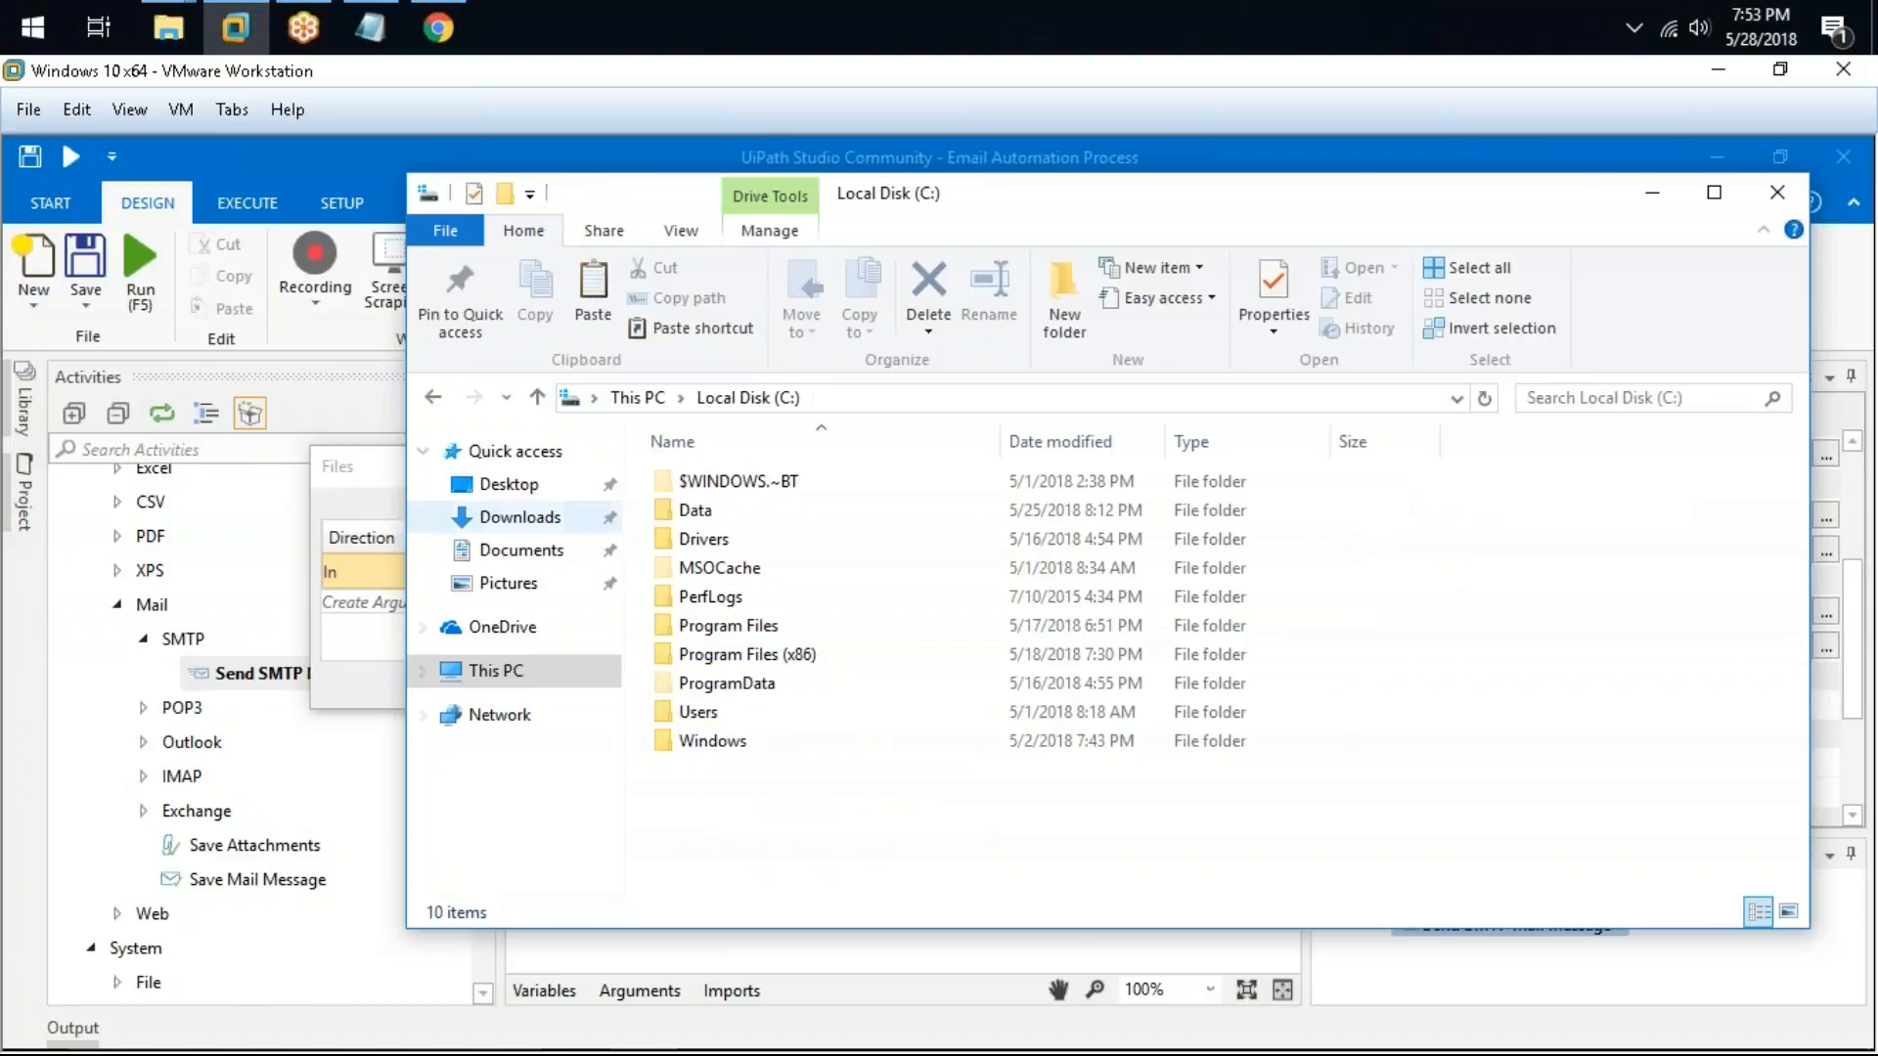
double_click(734, 510)
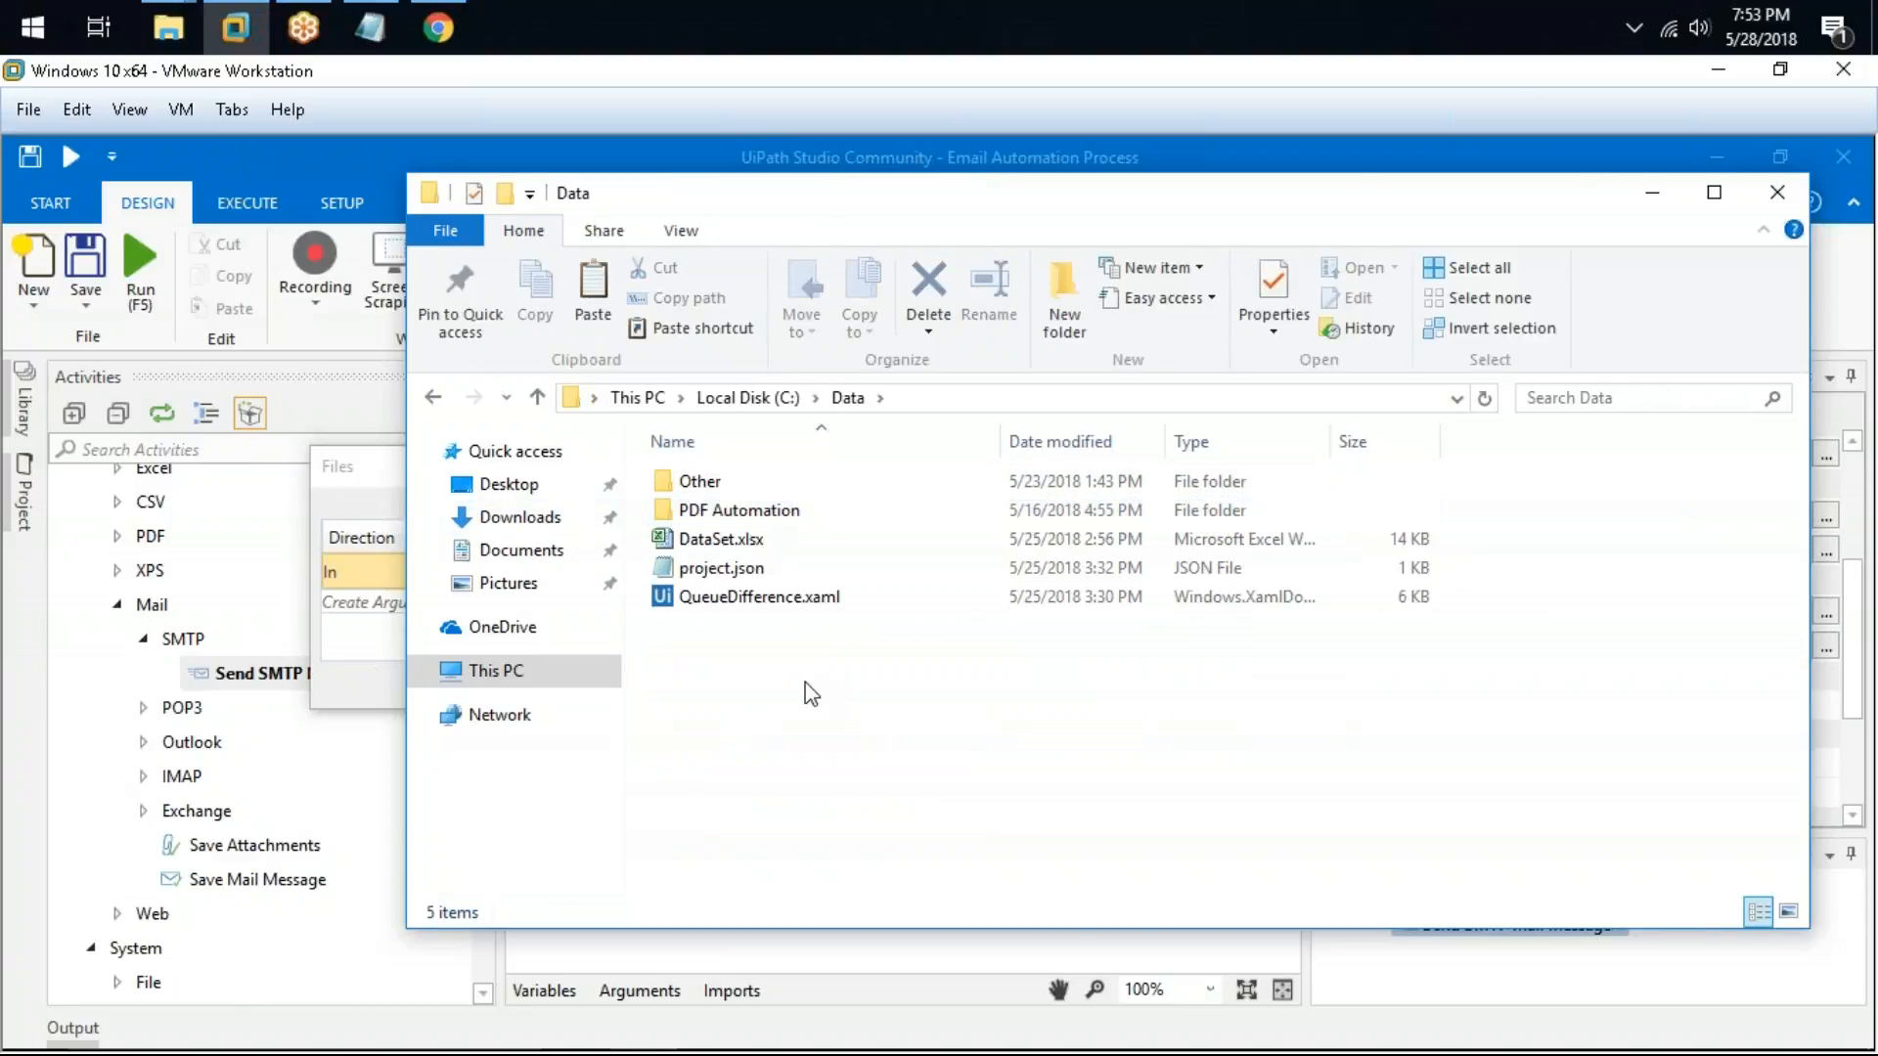
key("ctrl+v")
Step: Copy the C:\Data folder path and paste it inside quotes into the attachment argument's Value
left_click(973, 398)
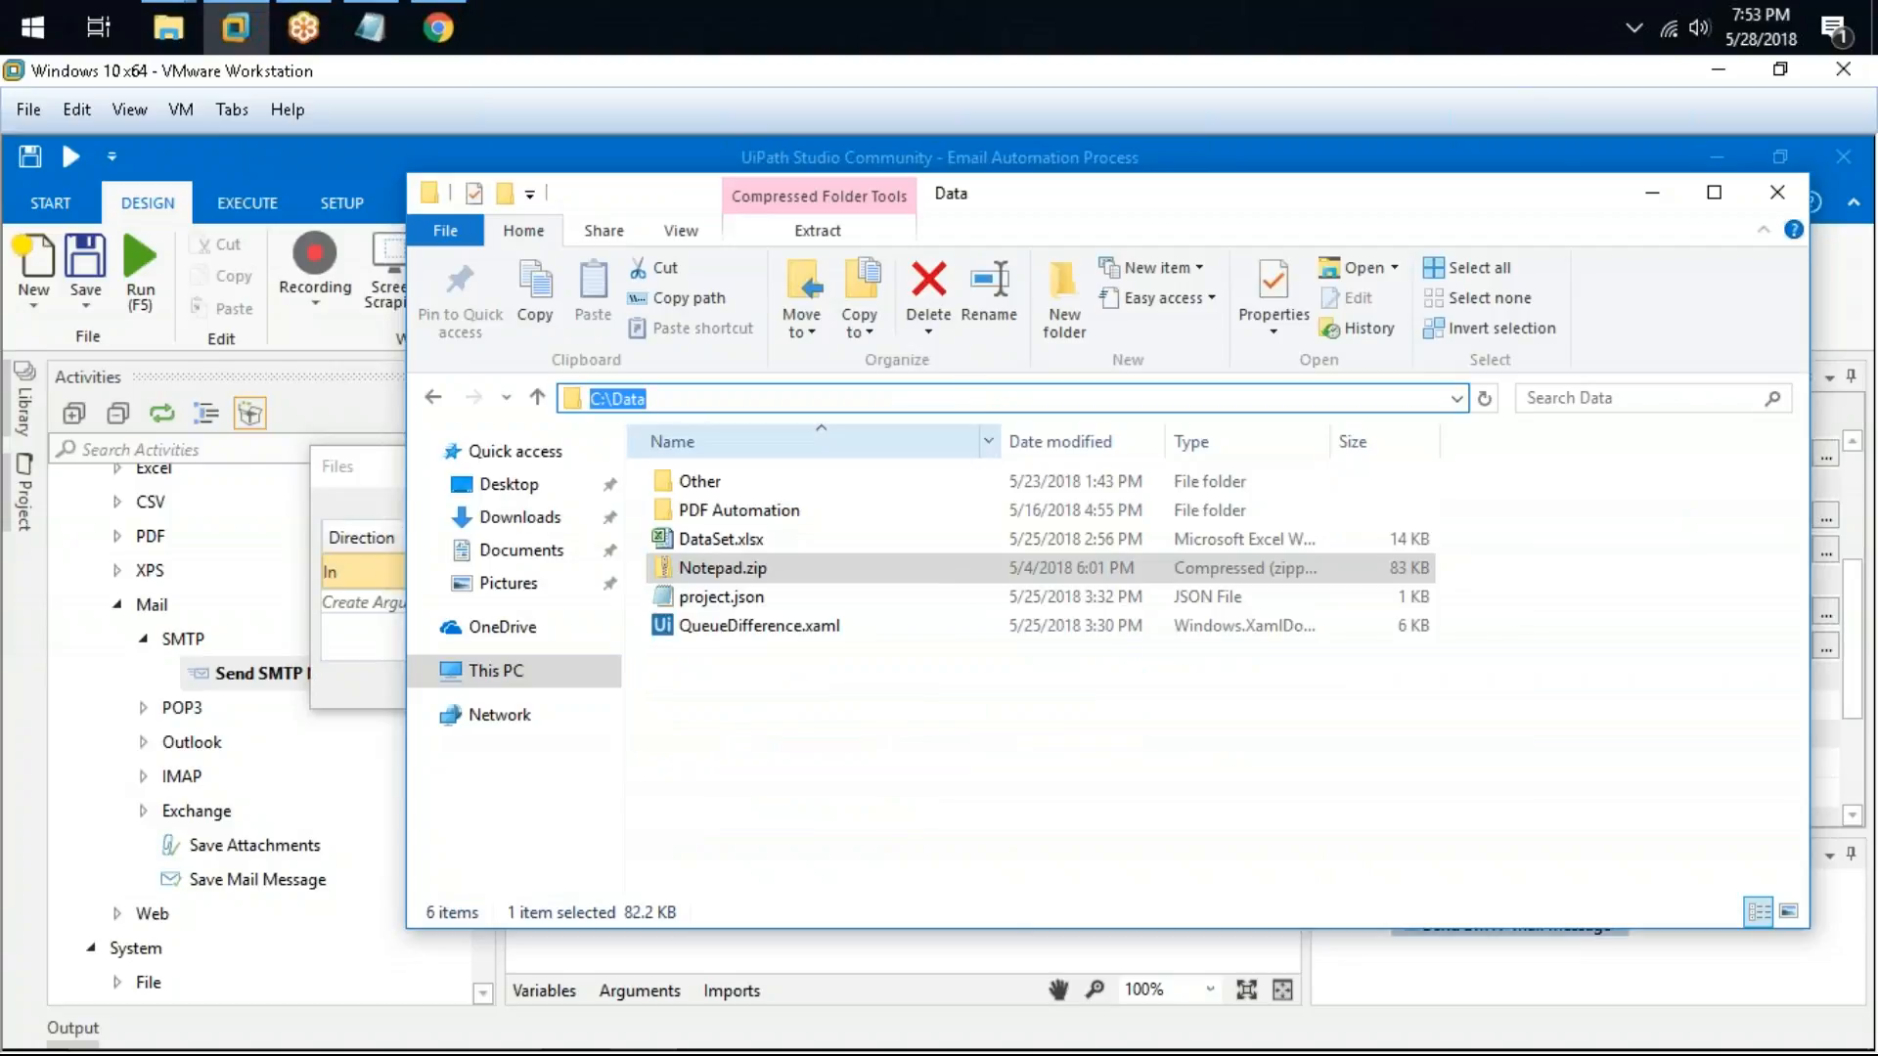
key("alt+Tab")
left_click(958, 572)
type("\"\"")
key("Left")
key("ctrl+v")
key("alt+Tab")
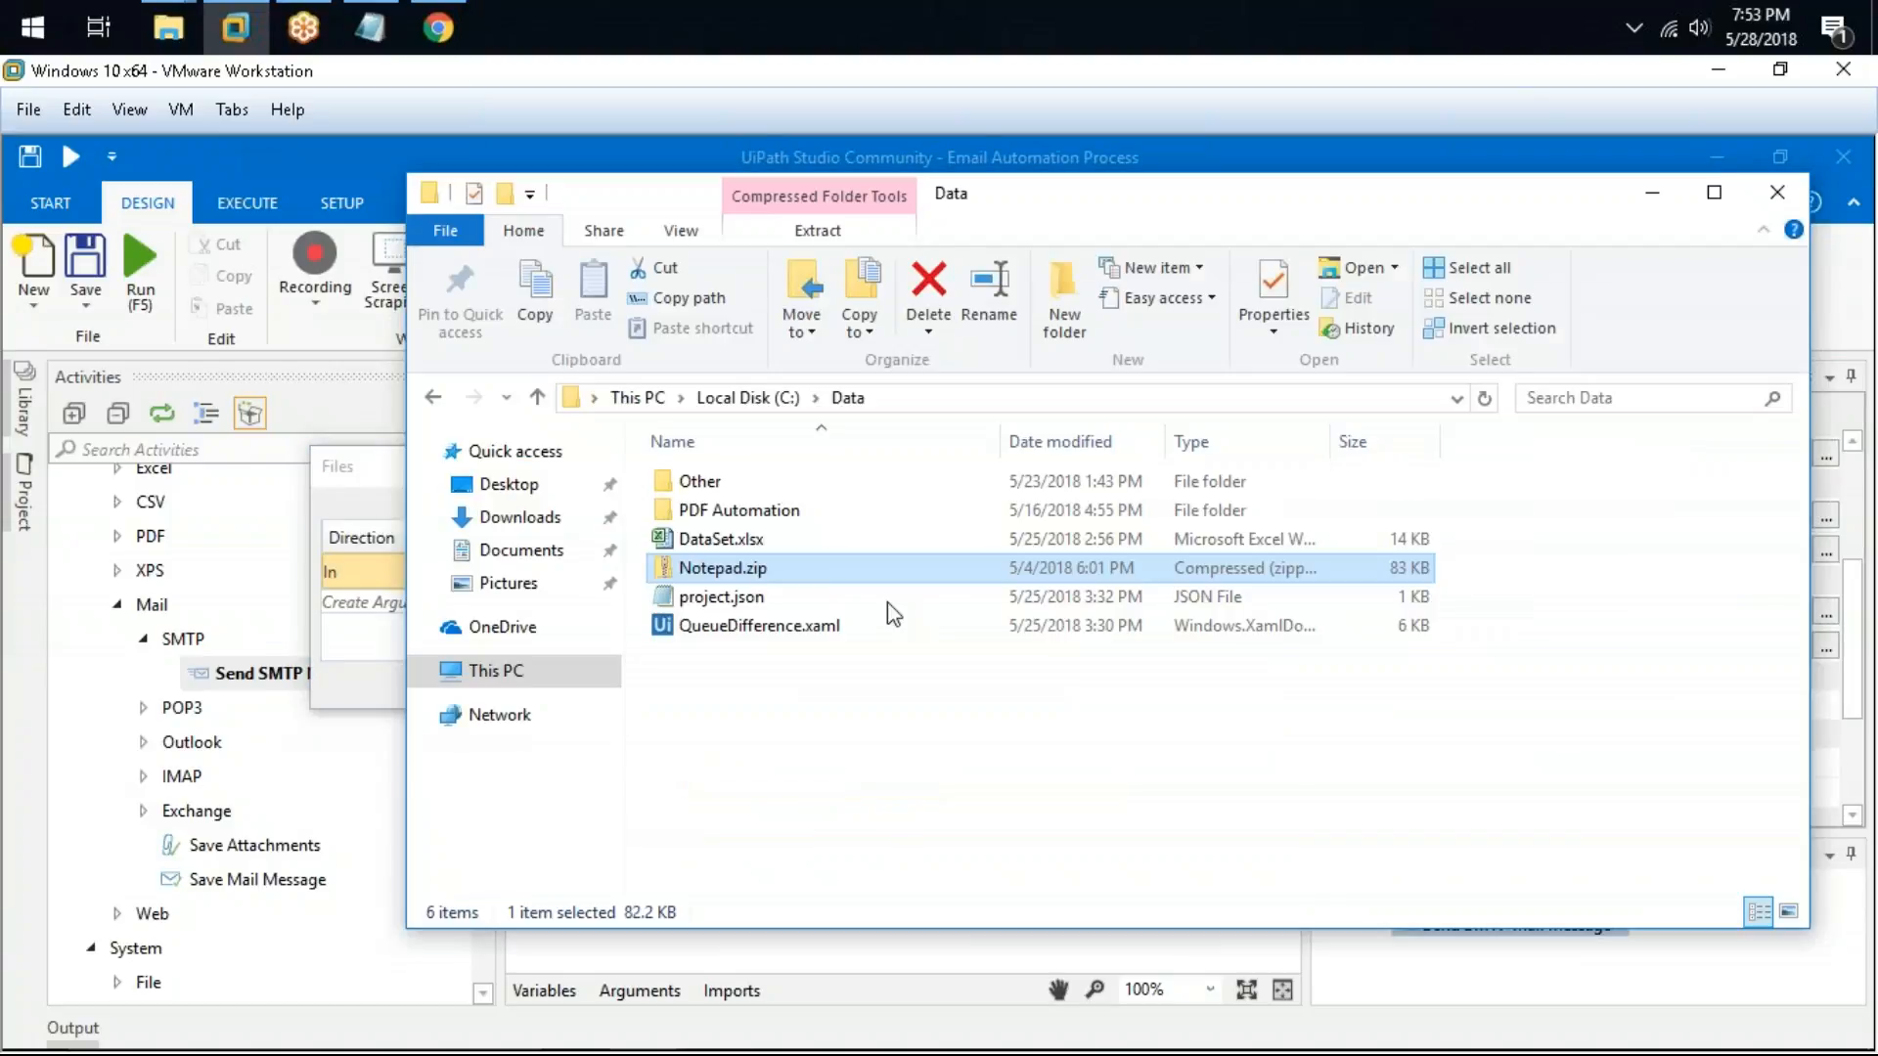
Step: Copy the Notepad.zip file name, append it to the attachment path and confirm the Files dialog
right_click(778, 569)
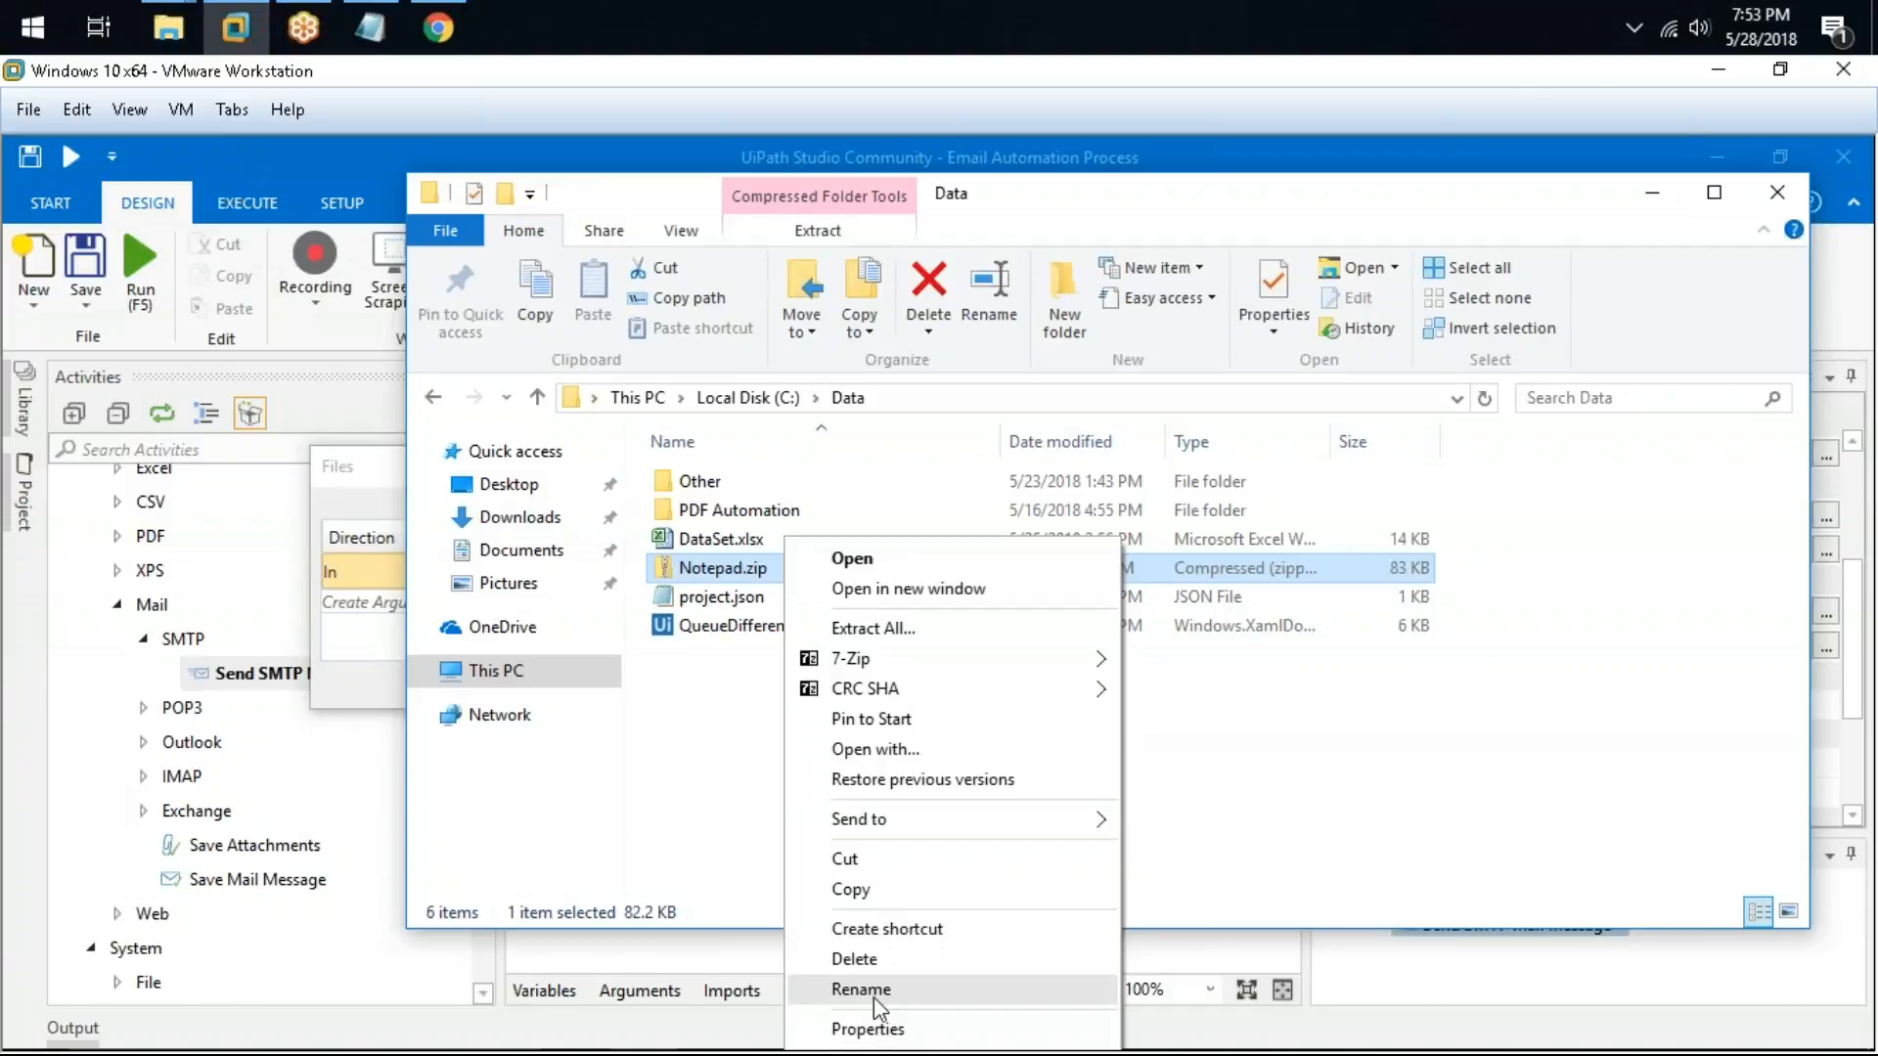
left_click(873, 995)
key("Escape")
left_click(824, 754)
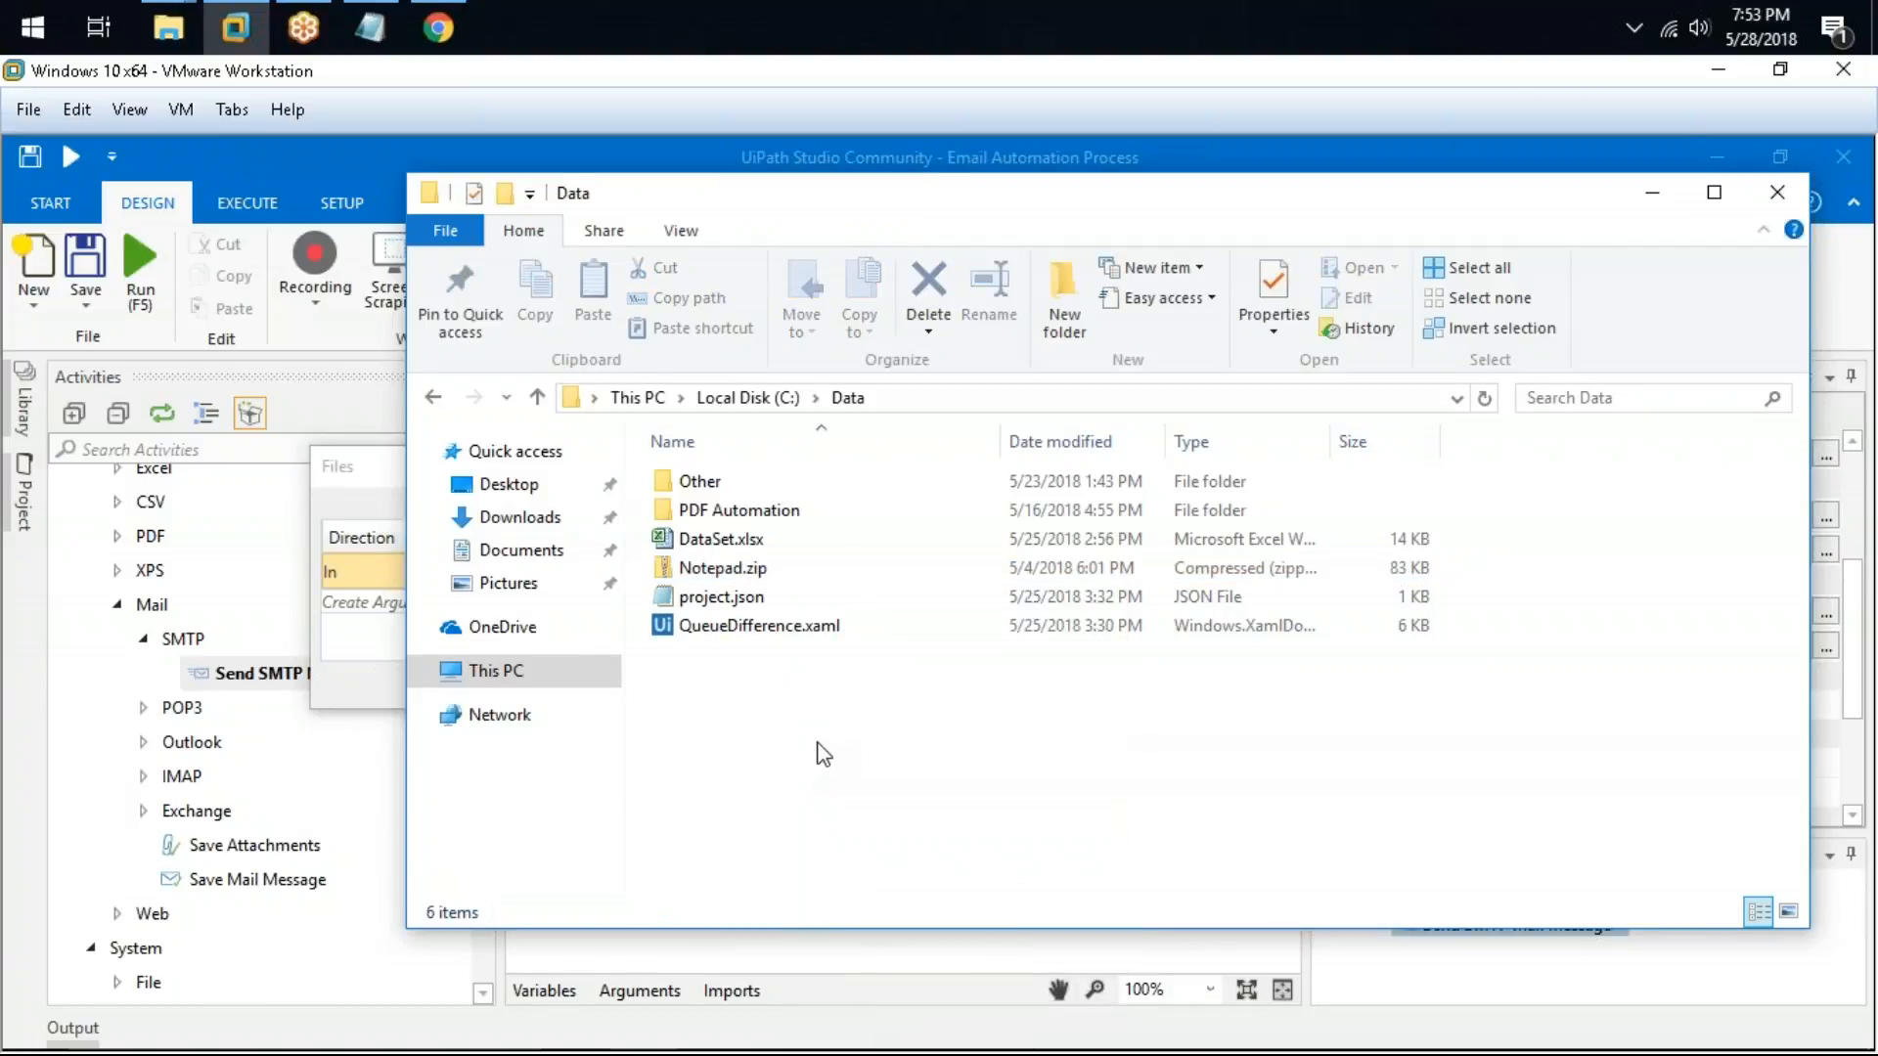
key("alt+Tab")
left_click(937, 575)
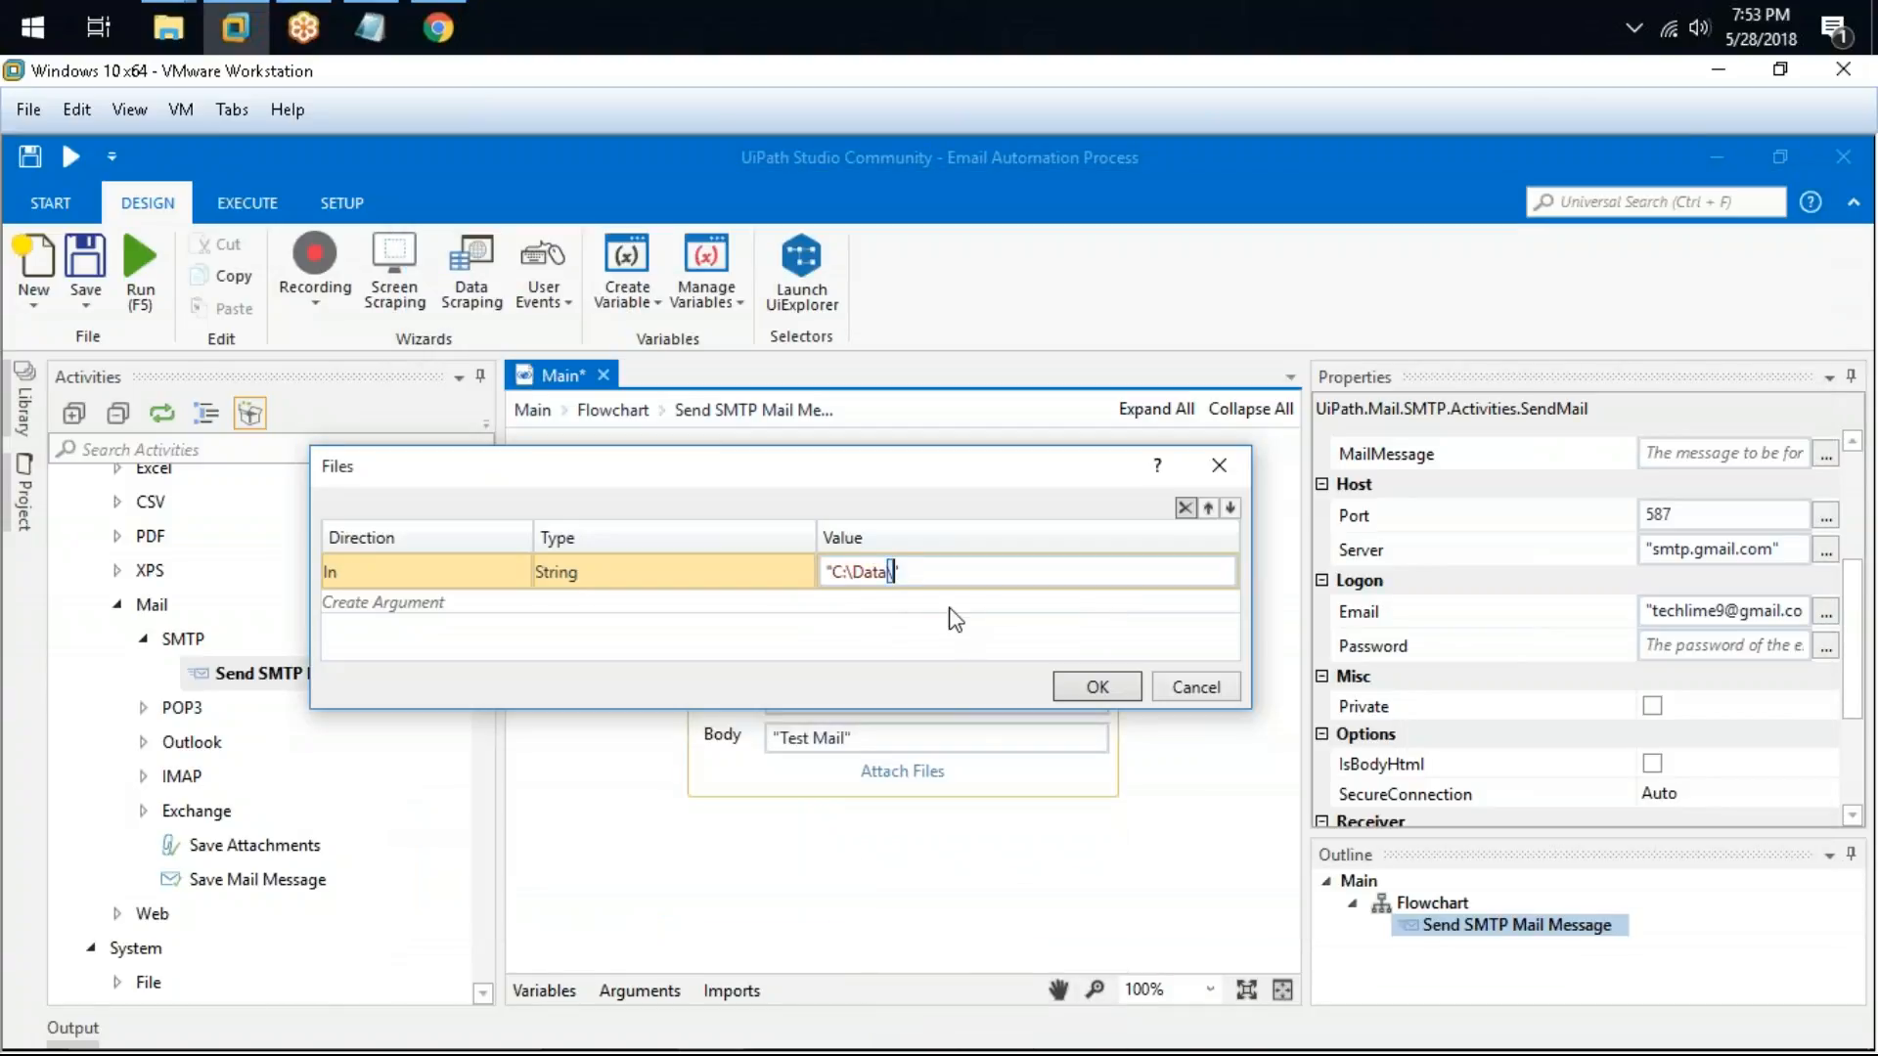
type("Notepad.zip")
left_click(1097, 687)
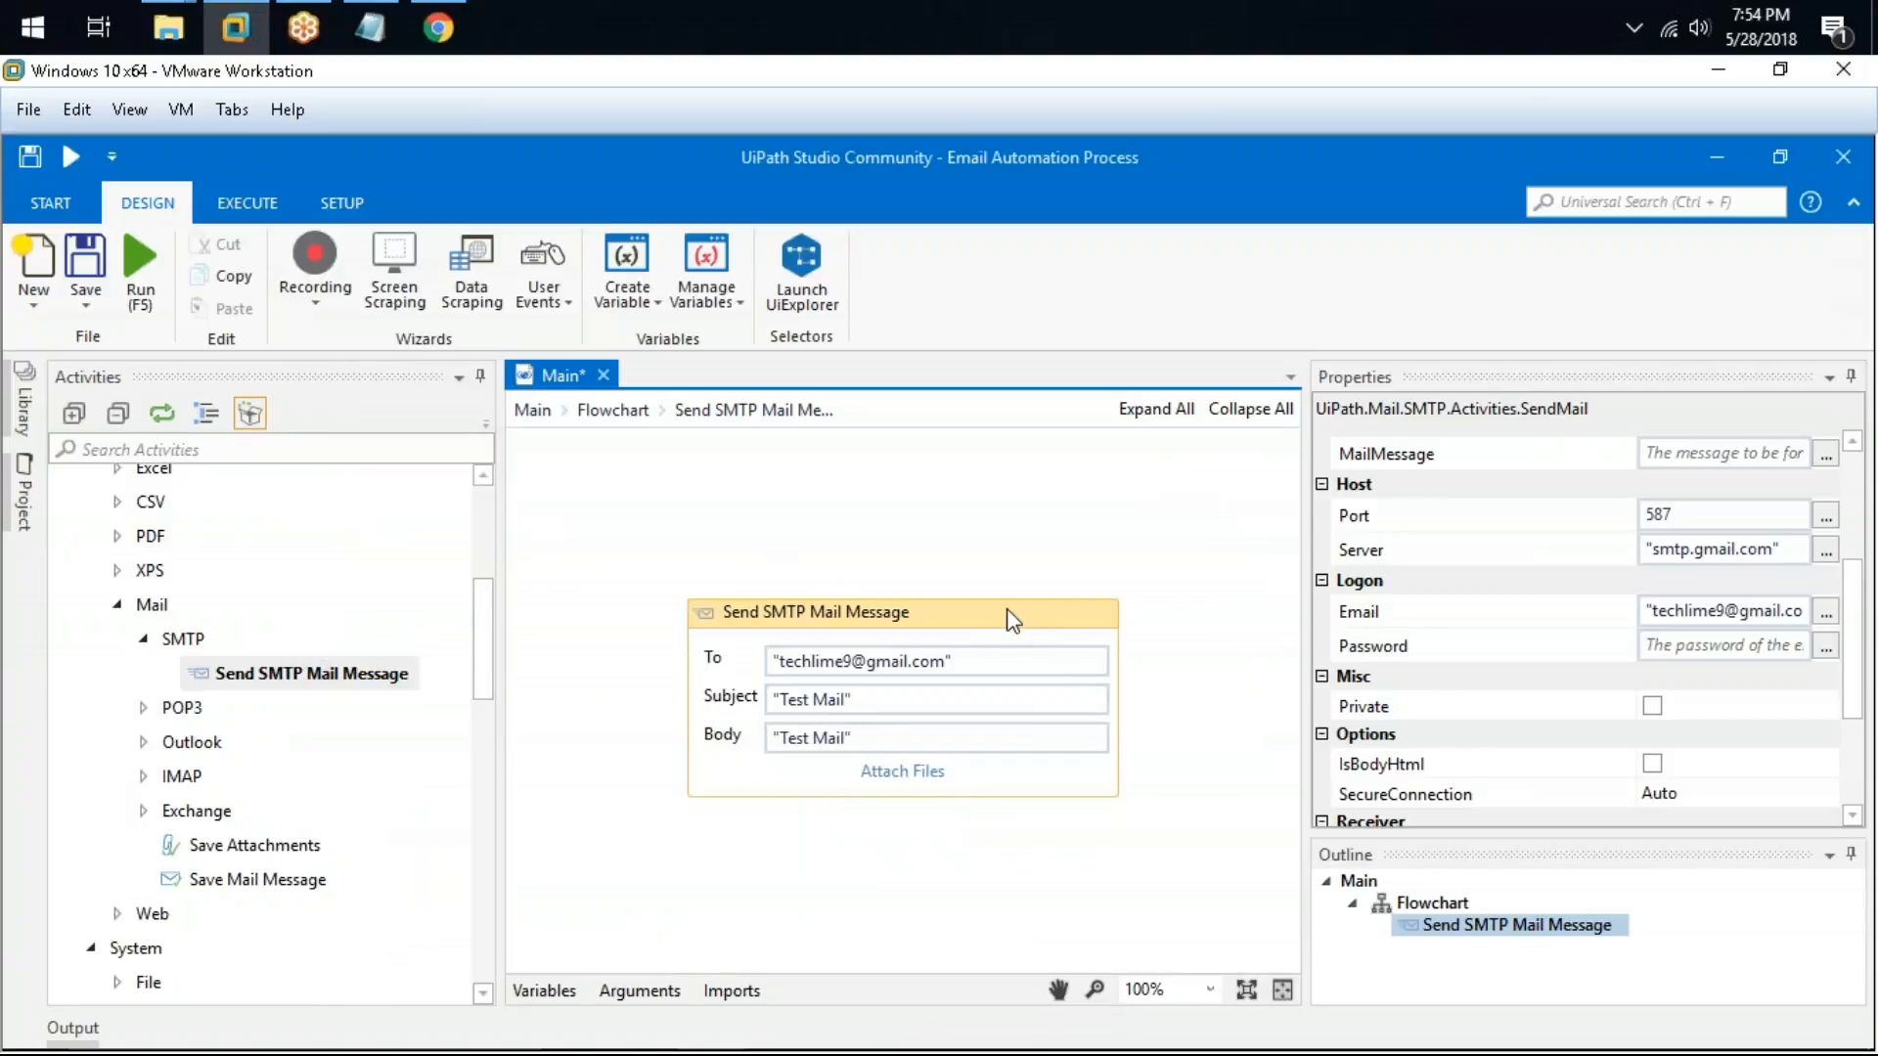
Step: Inspect the activity's Attachments collection in the properties
left_click_drag(1855, 590, 1844, 508)
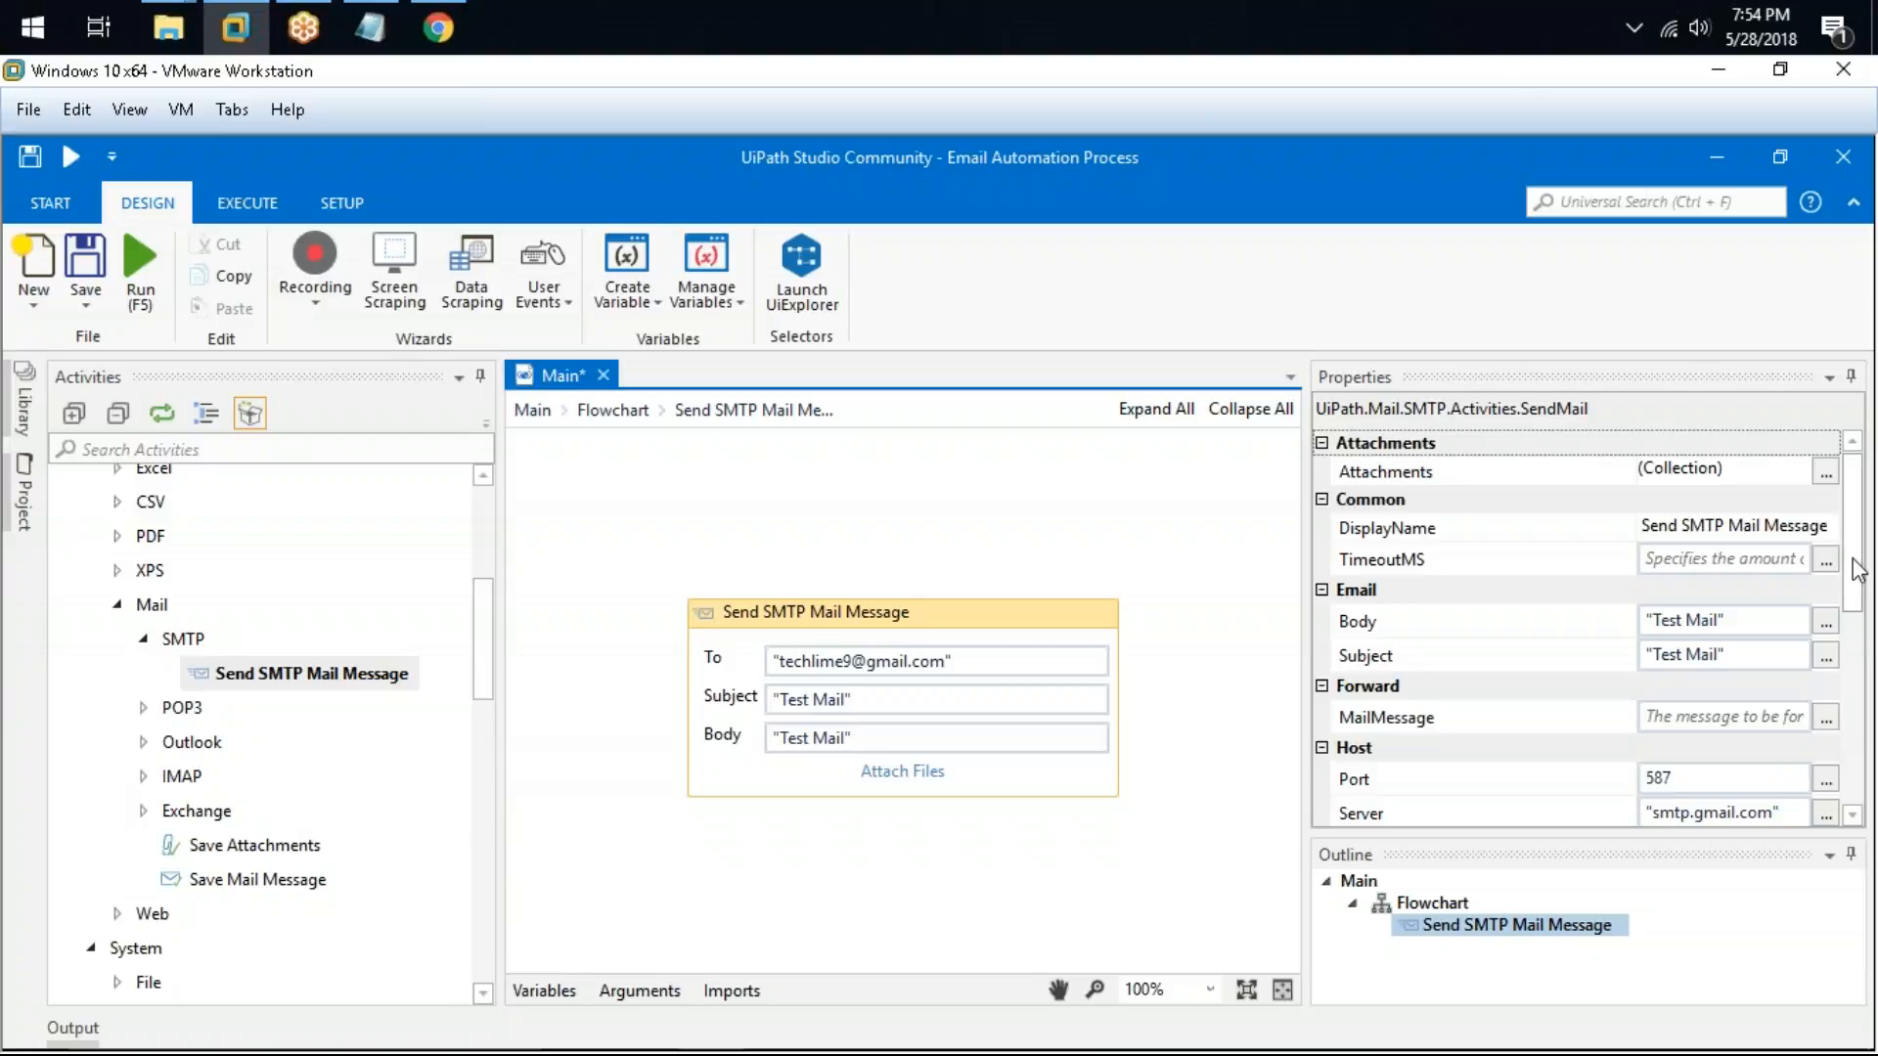
left_click_drag(1858, 570, 1835, 518)
left_click(1769, 474)
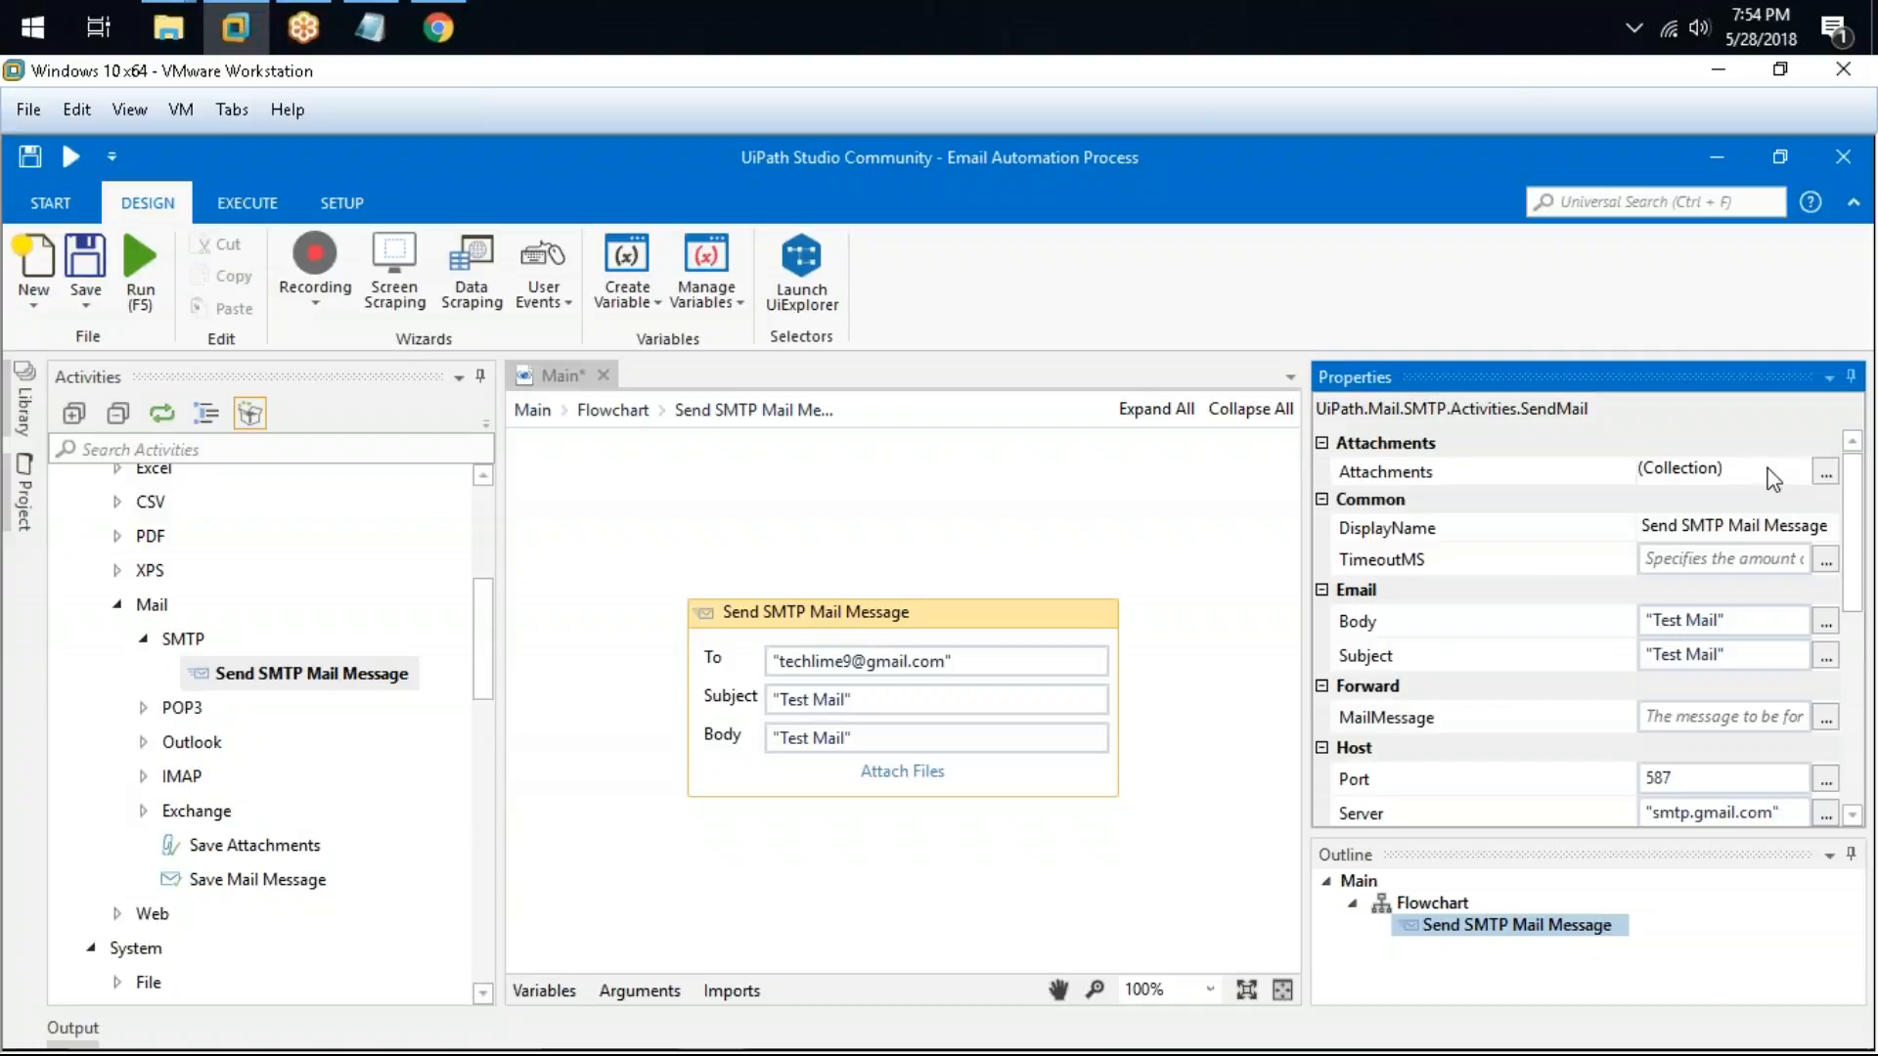
left_click(1825, 473)
left_click(1236, 698)
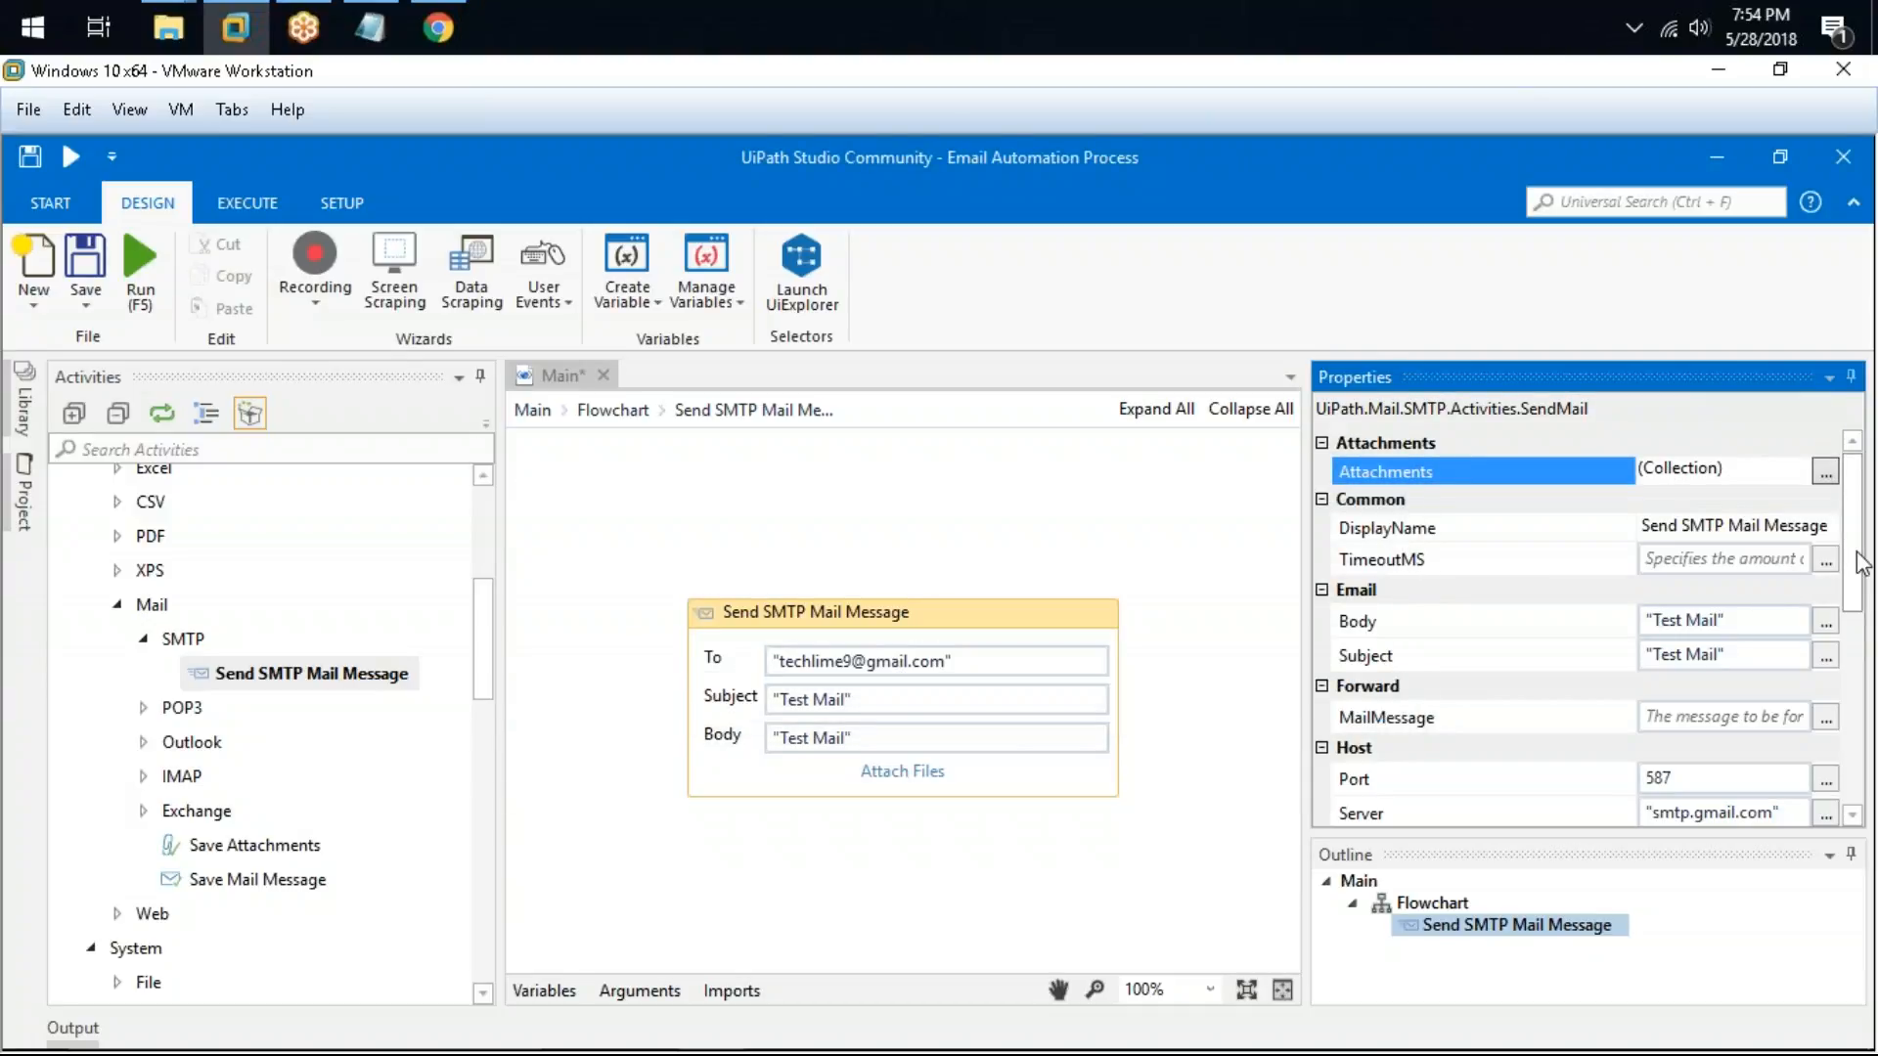
Step: Compare the SecureConnection options with the Gmail SMTP settings reference page and keep it on Auto
scroll(1862, 563, "down", 4)
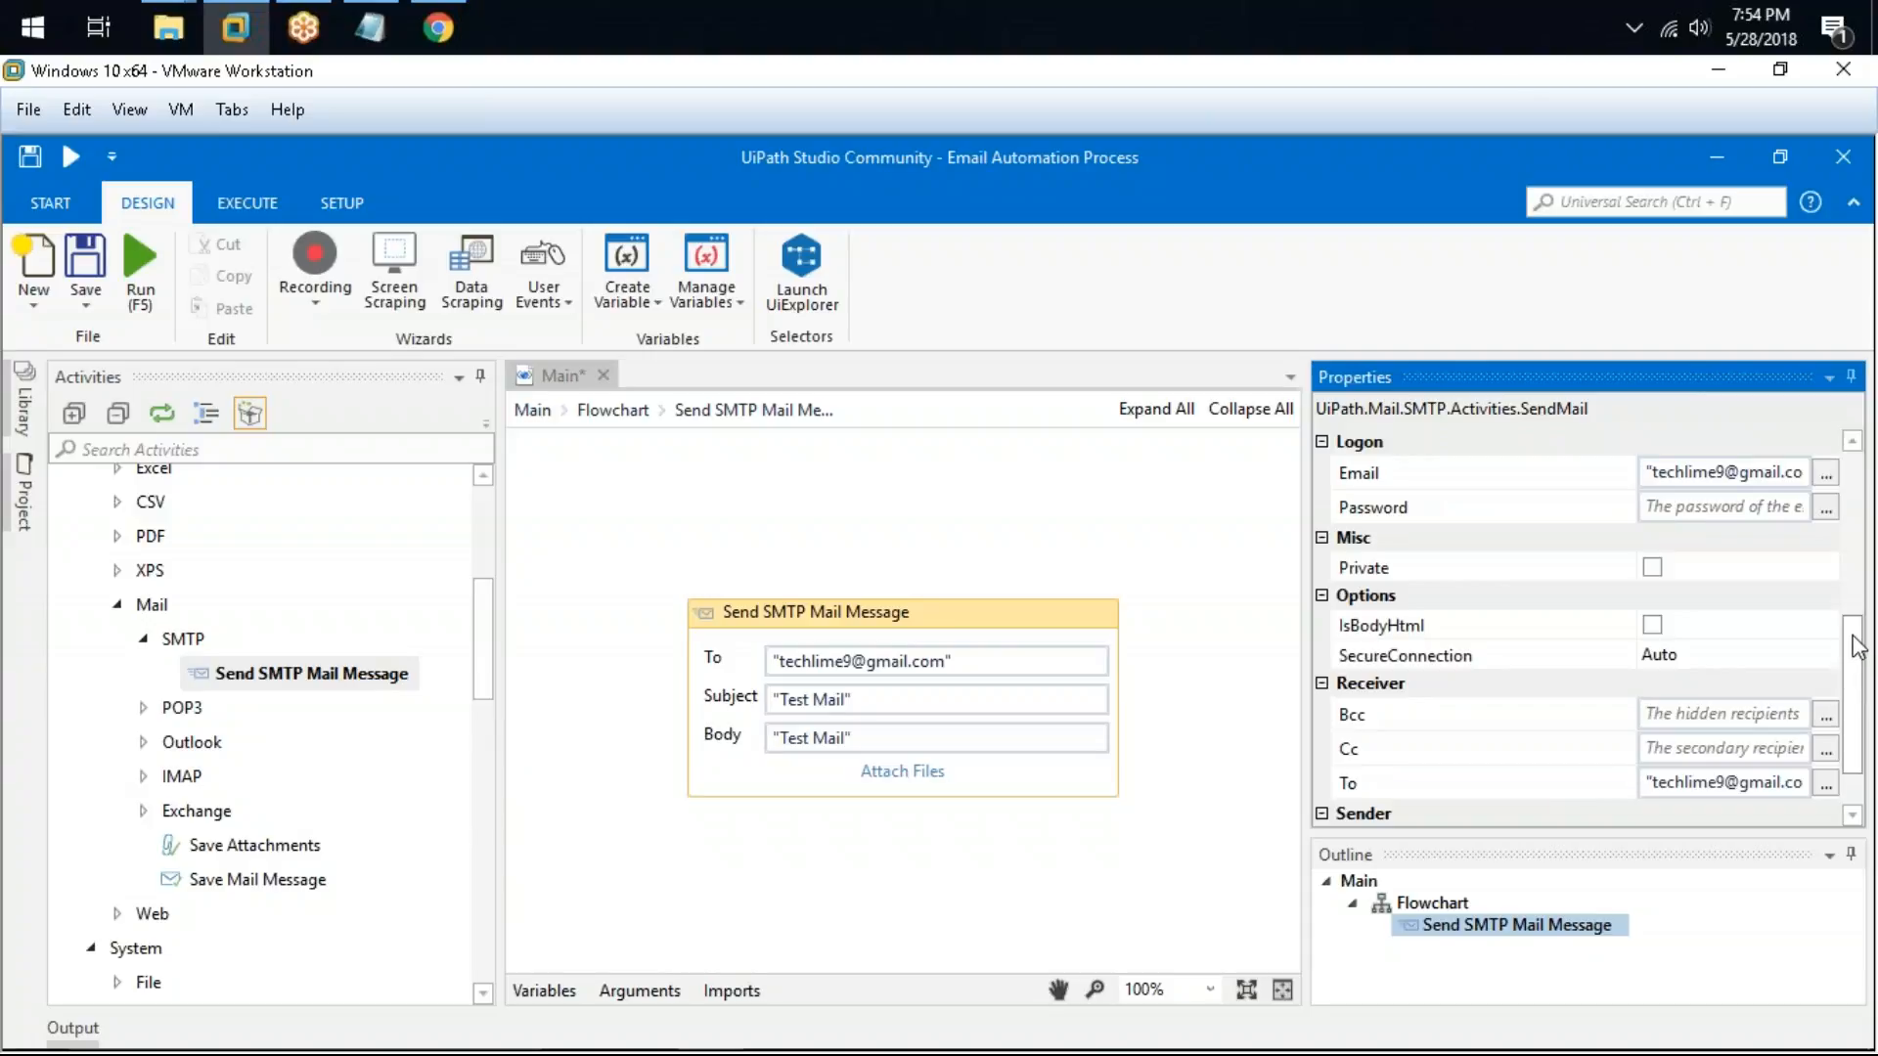
left_click(1762, 653)
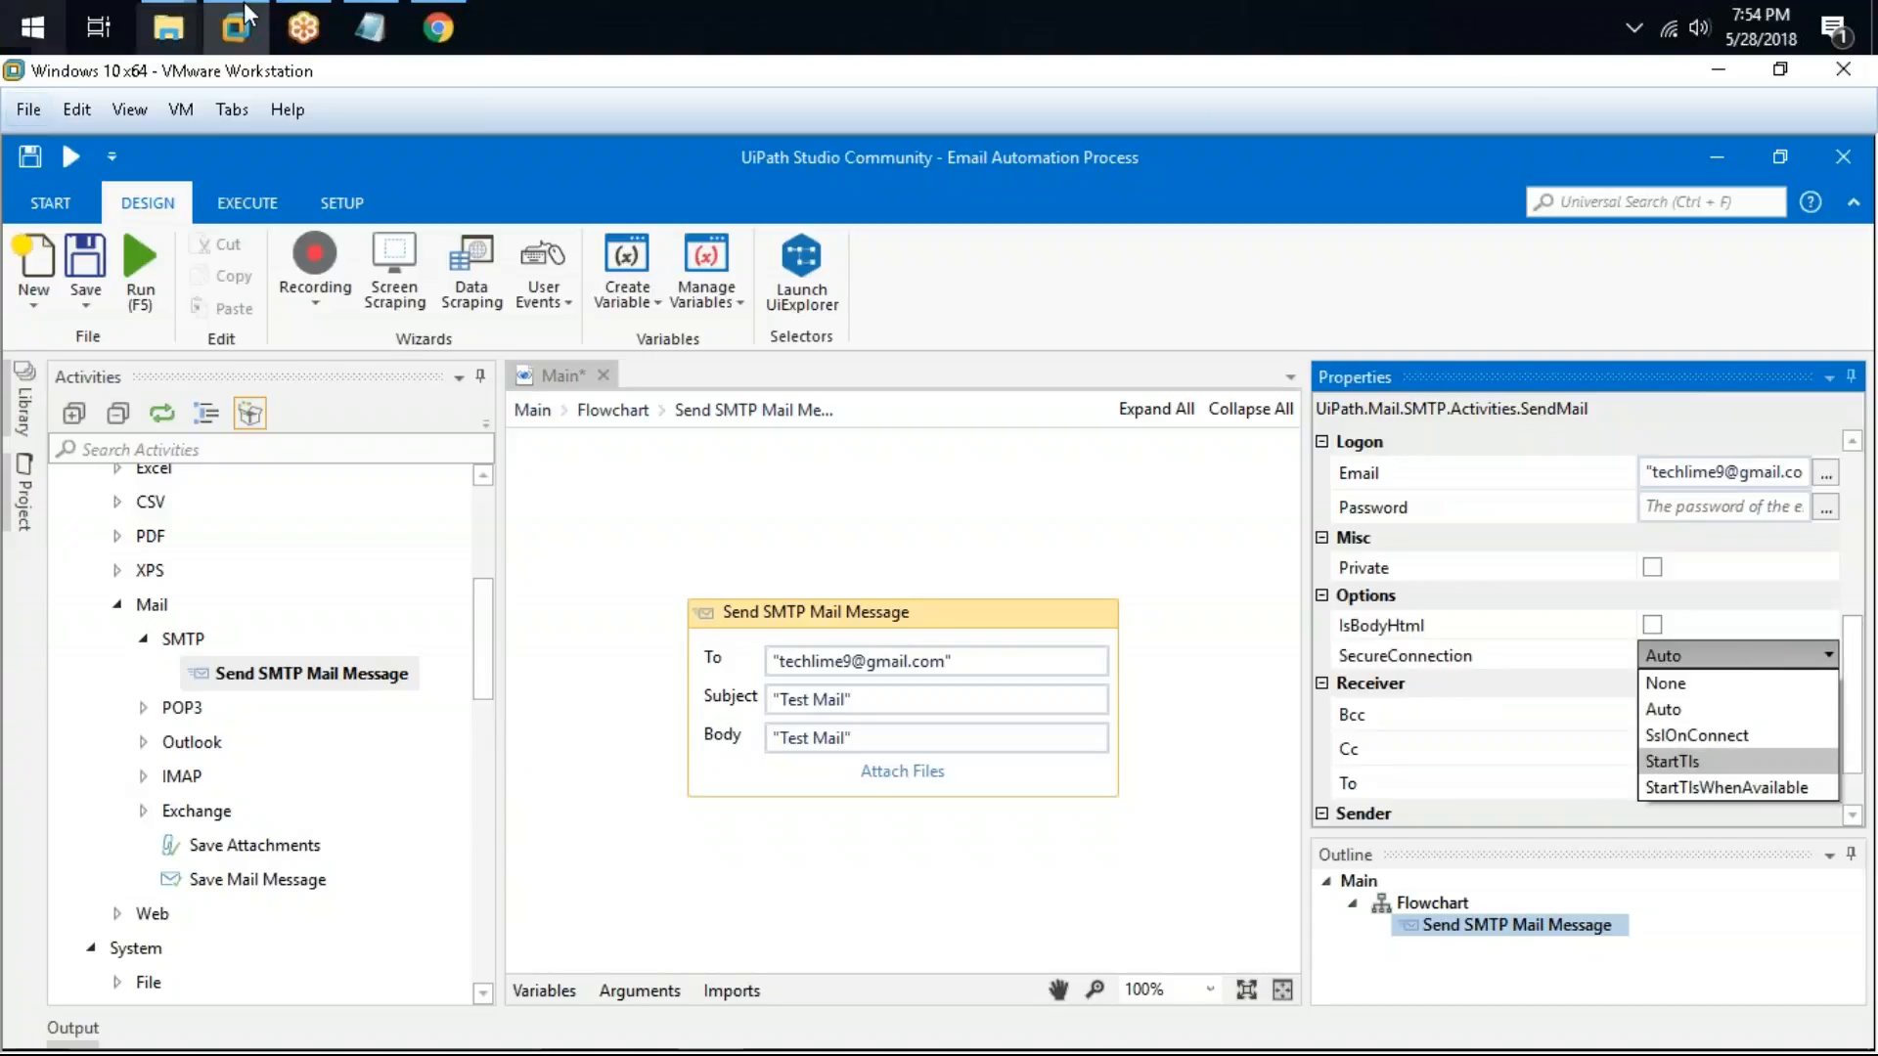
left_click(440, 25)
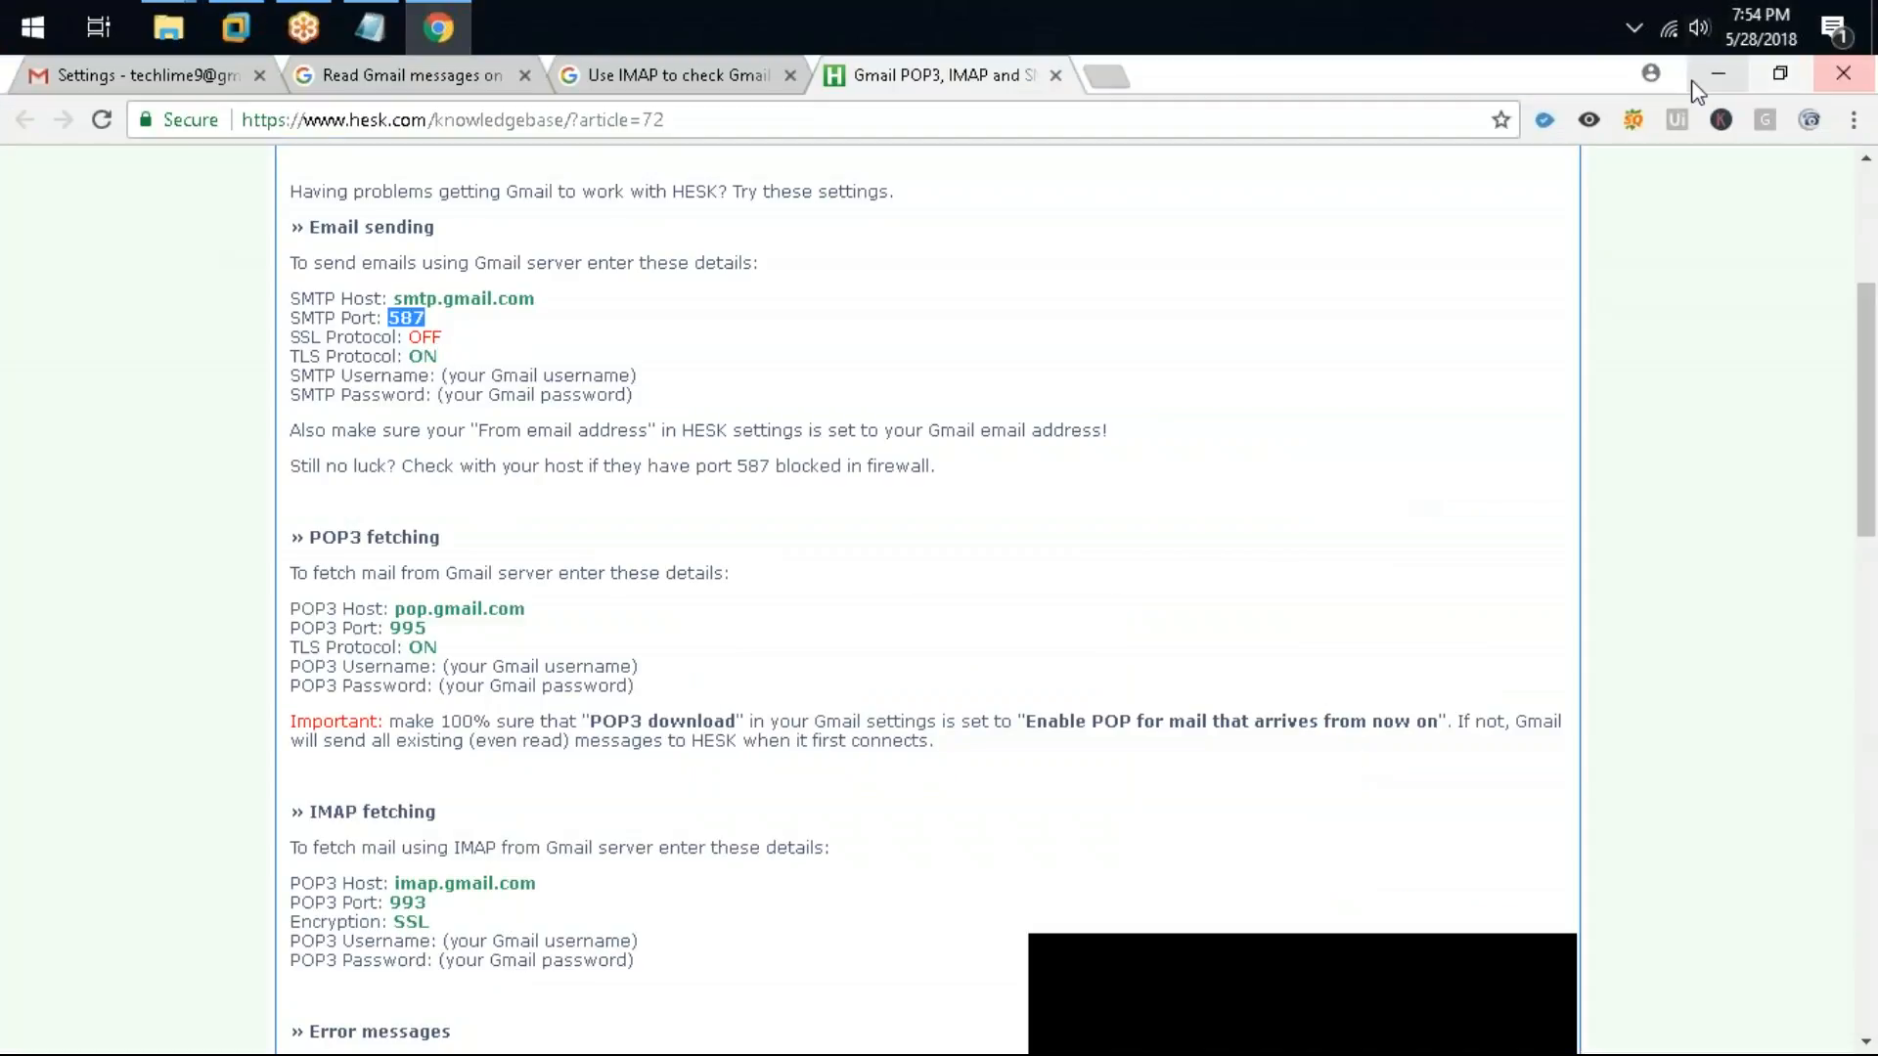
left_click(1718, 77)
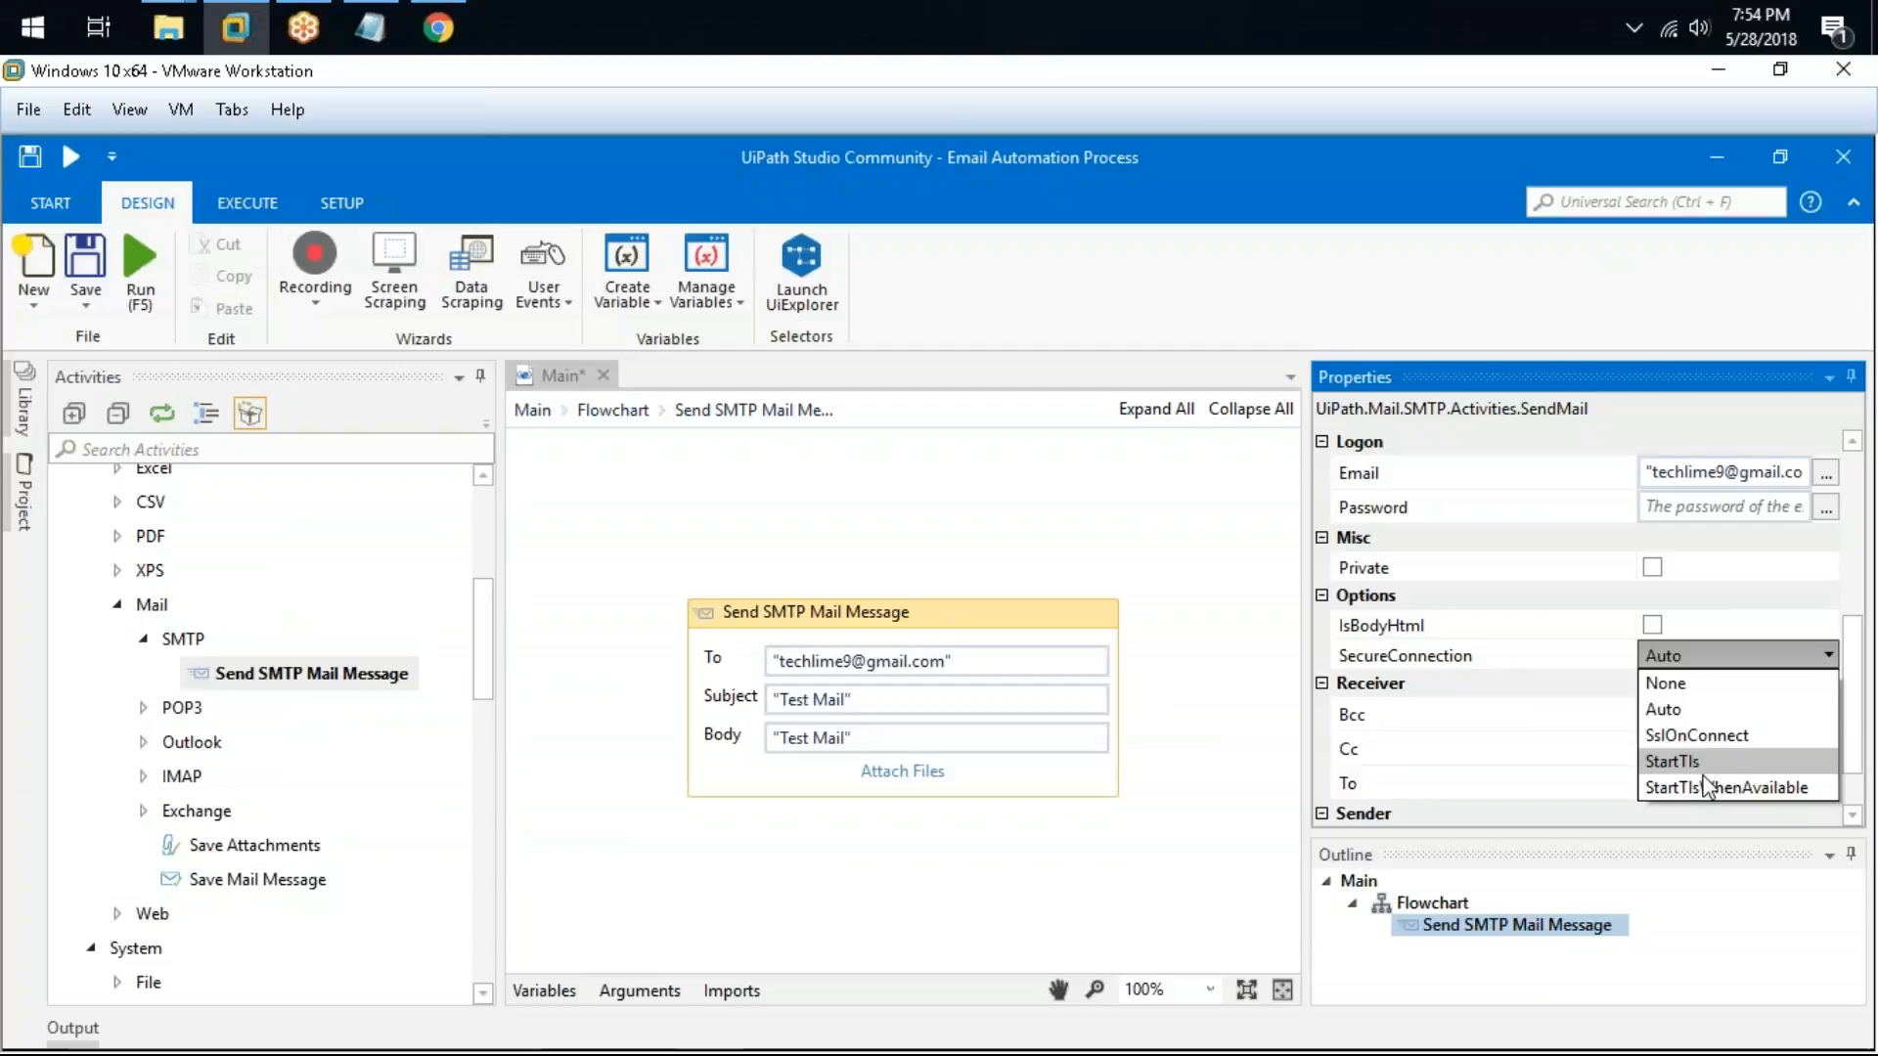
left_click(1691, 707)
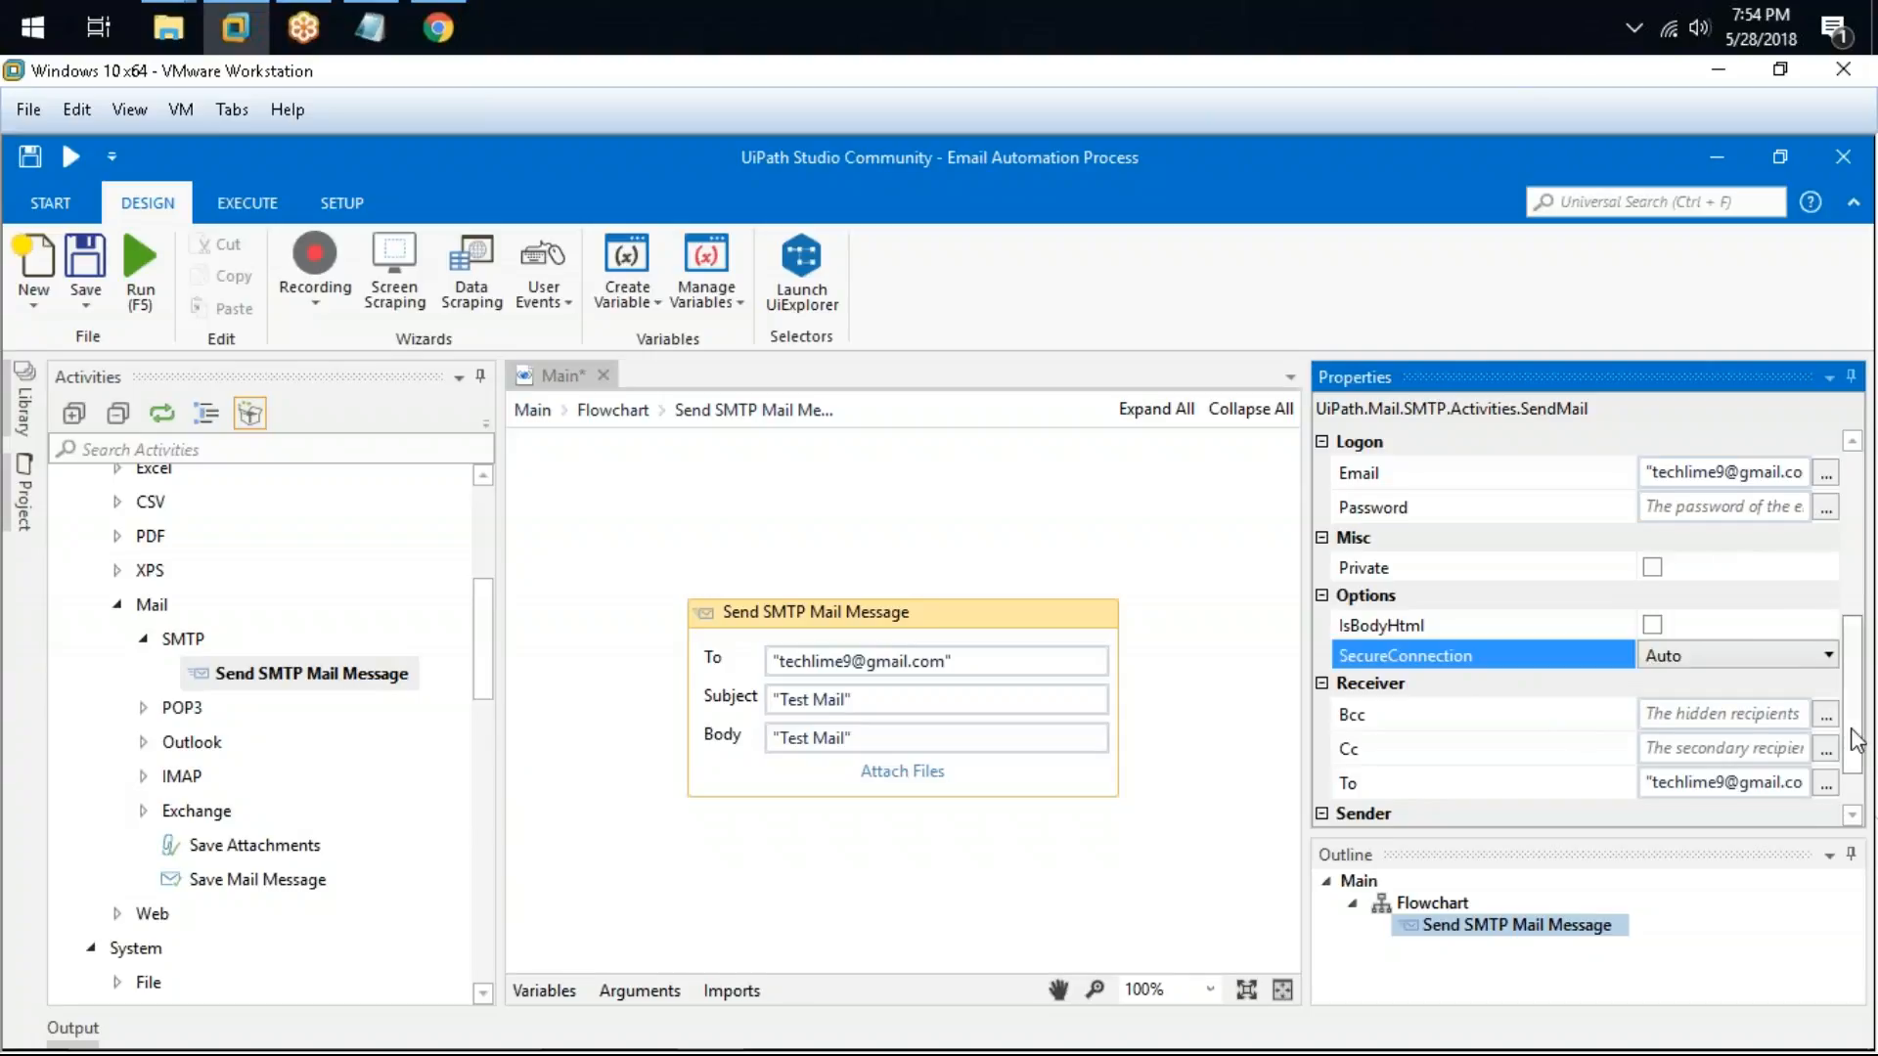
scroll(1565, 724, "down", 1)
scroll(1584, 724, "up", 1)
scroll(1605, 724, "down", 1)
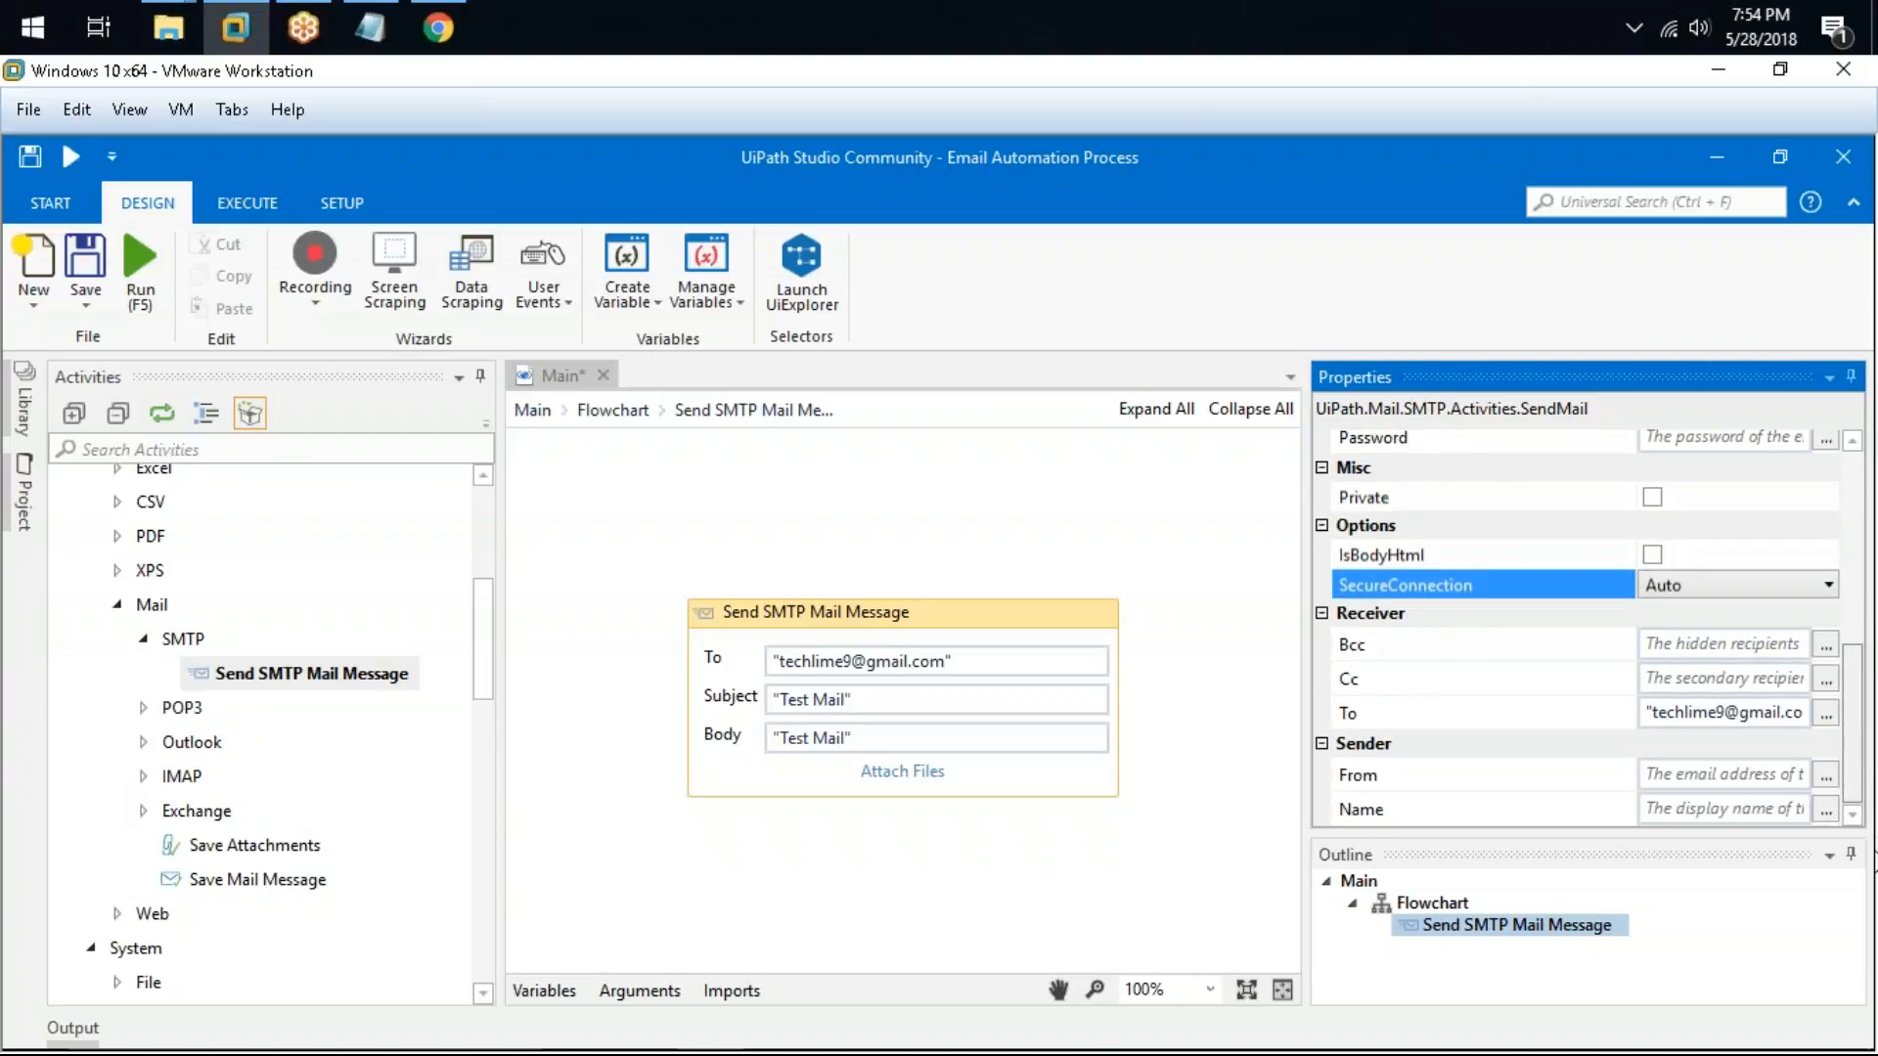
Step: Return to the flowchart and add an Input Dialog activity below Start, moving Send SMTP Mail Message further down
left_click(616, 677)
left_click(613, 410)
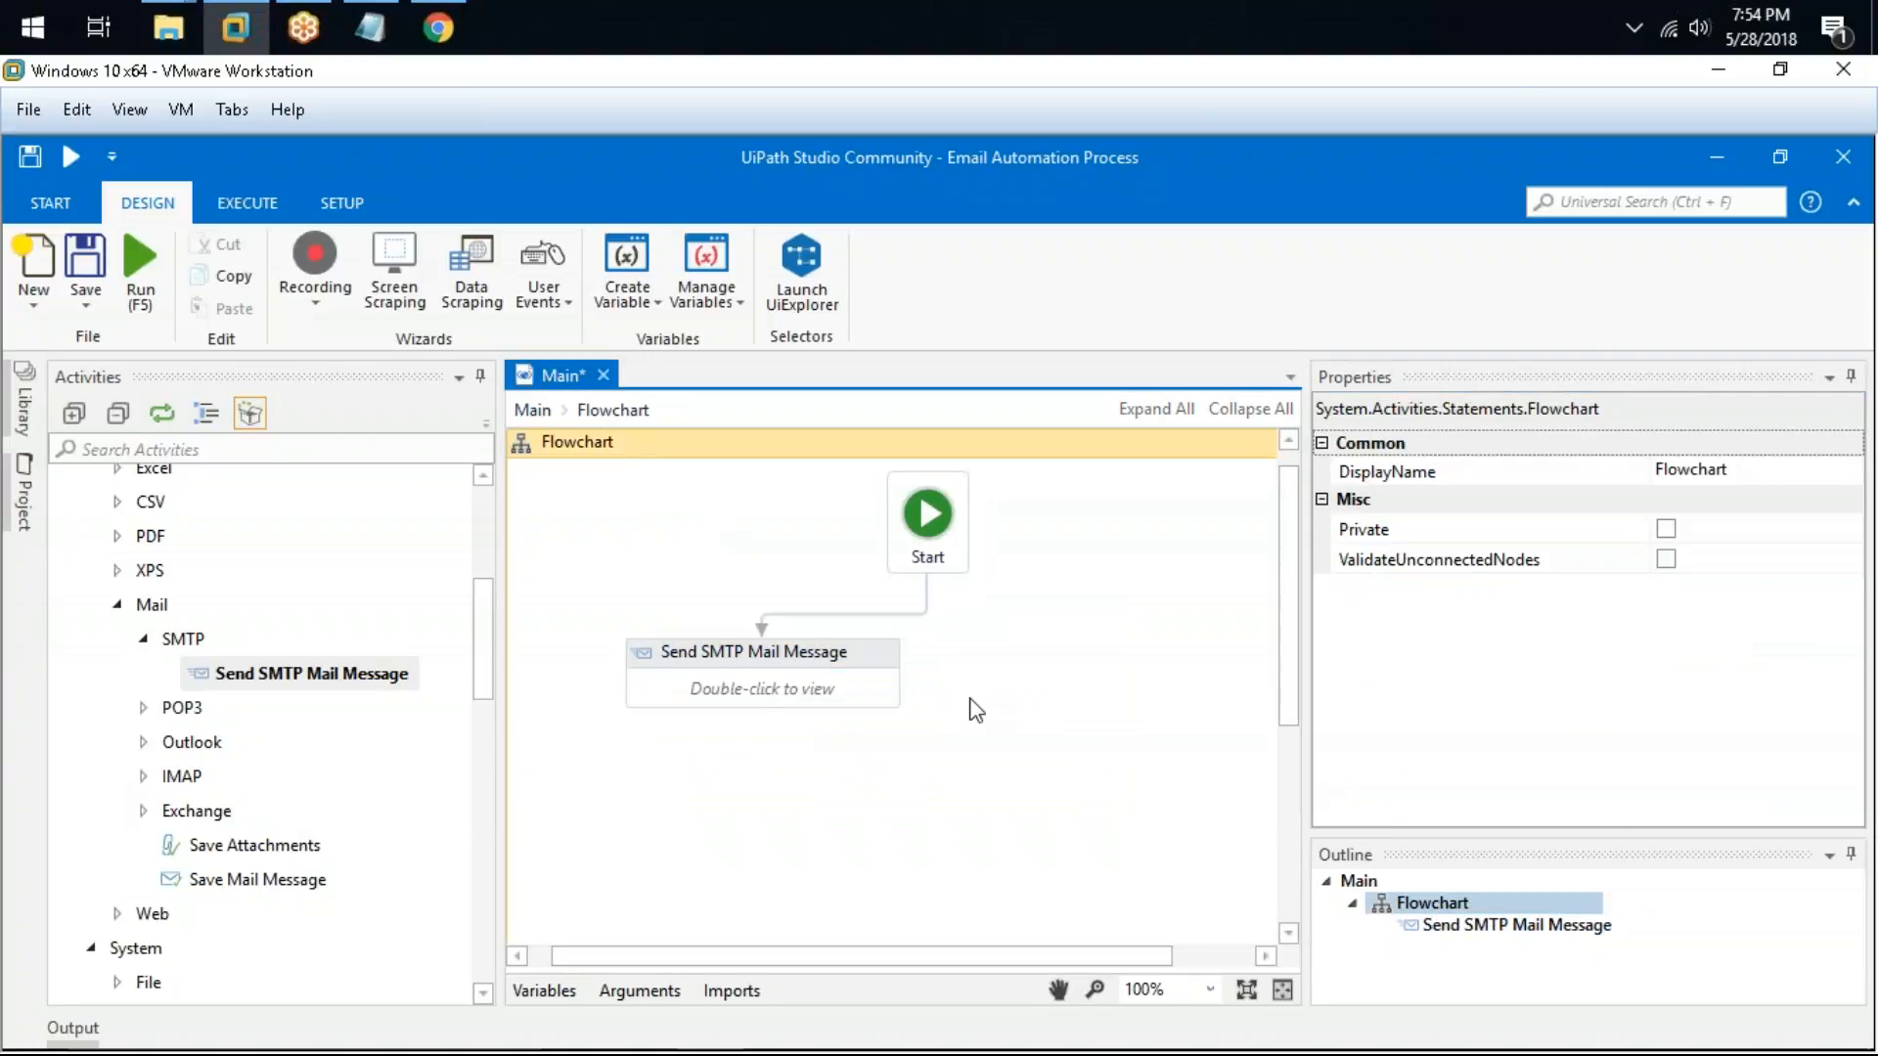
left_click(155, 470)
left_click(139, 450)
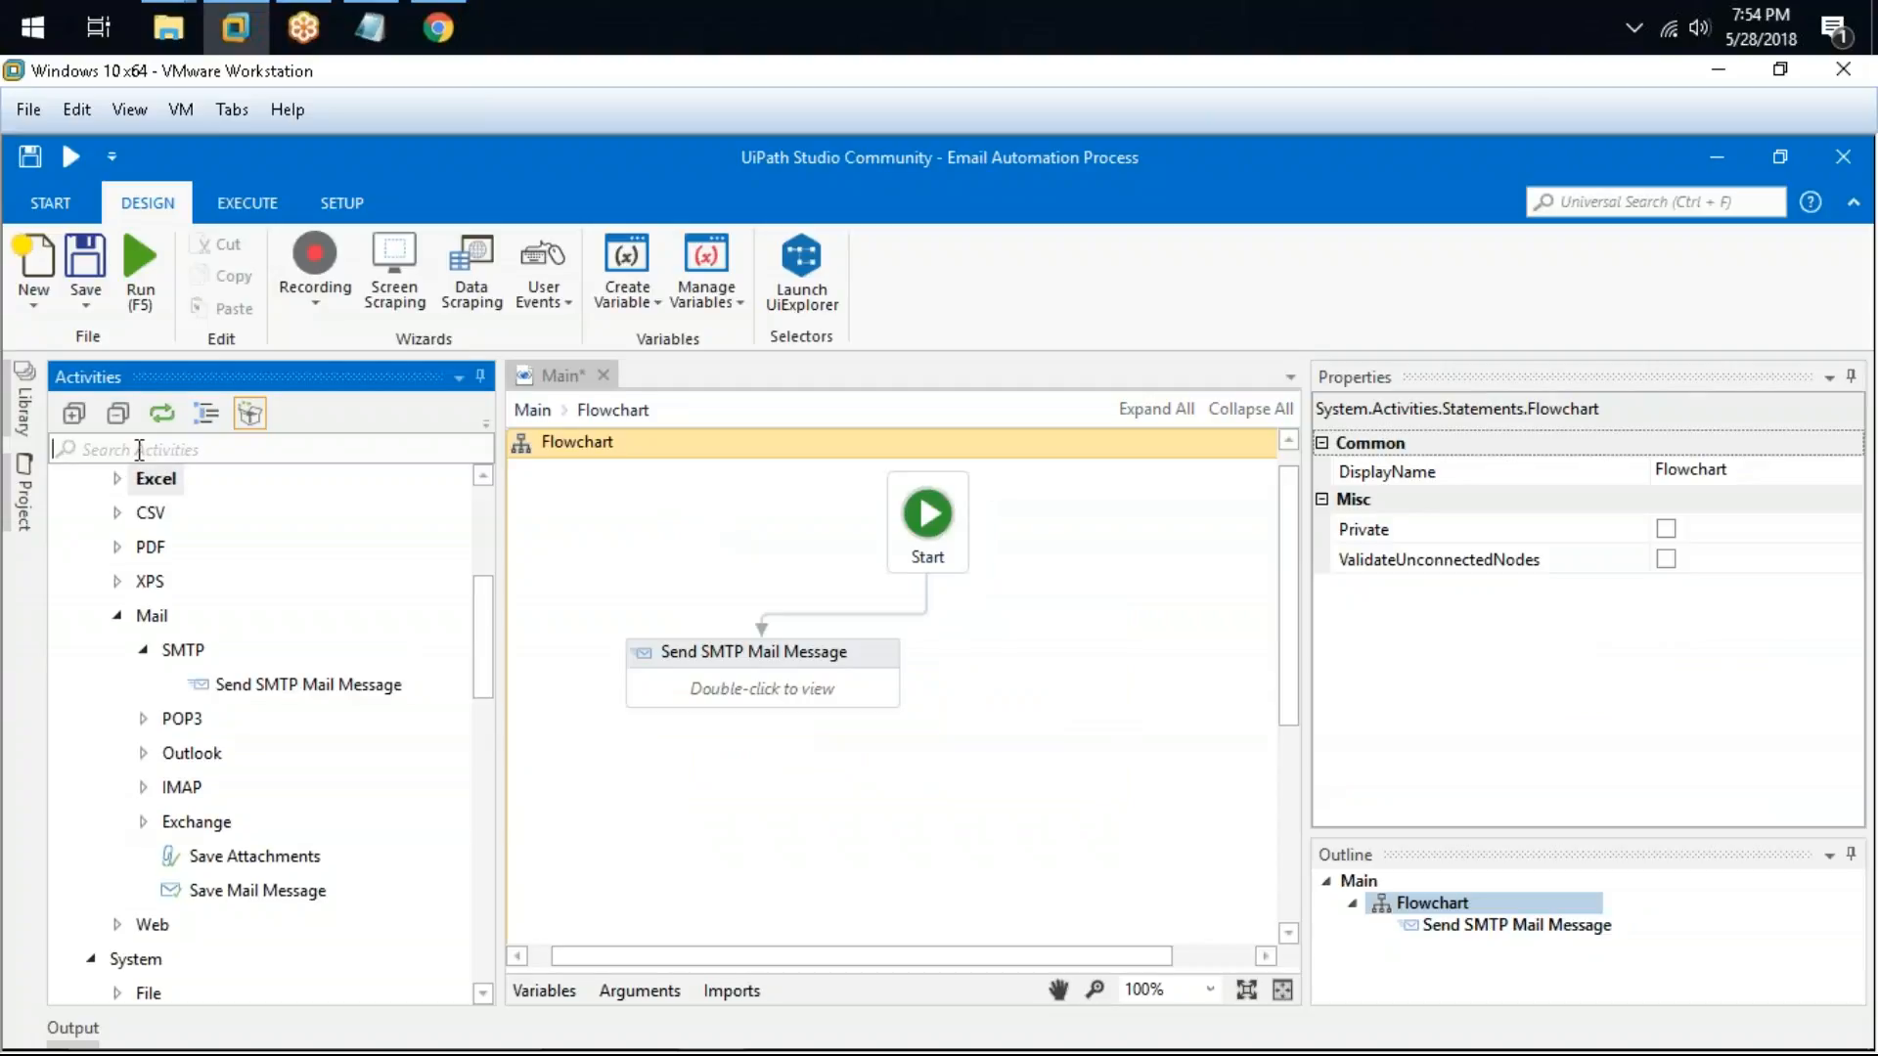
type("input")
left_click_drag(201, 626, 1068, 638)
left_click_drag(822, 660, 835, 824)
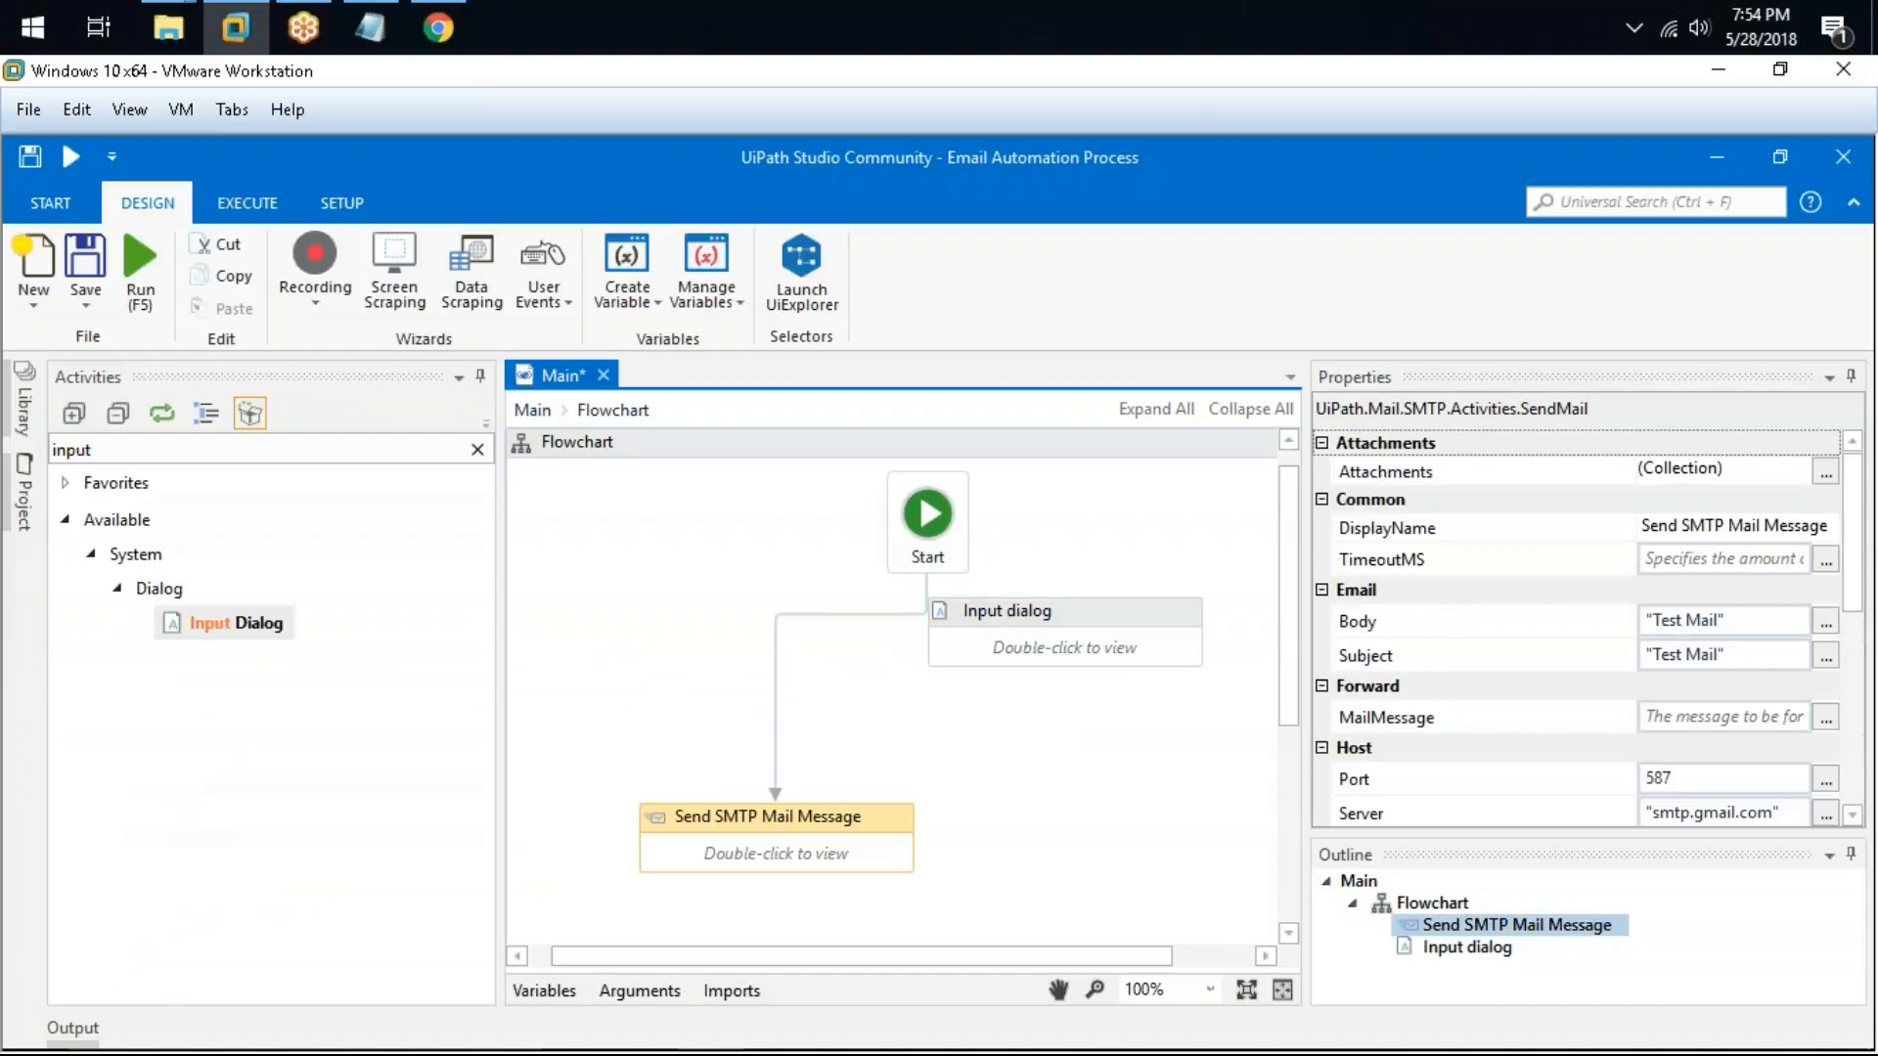
Step: Rewire the flowchart so Start connects to the Input dialog and the Input dialog connects to Send SMTP Mail Message
left_click(1040, 634)
left_click_drag(1022, 651, 954, 719)
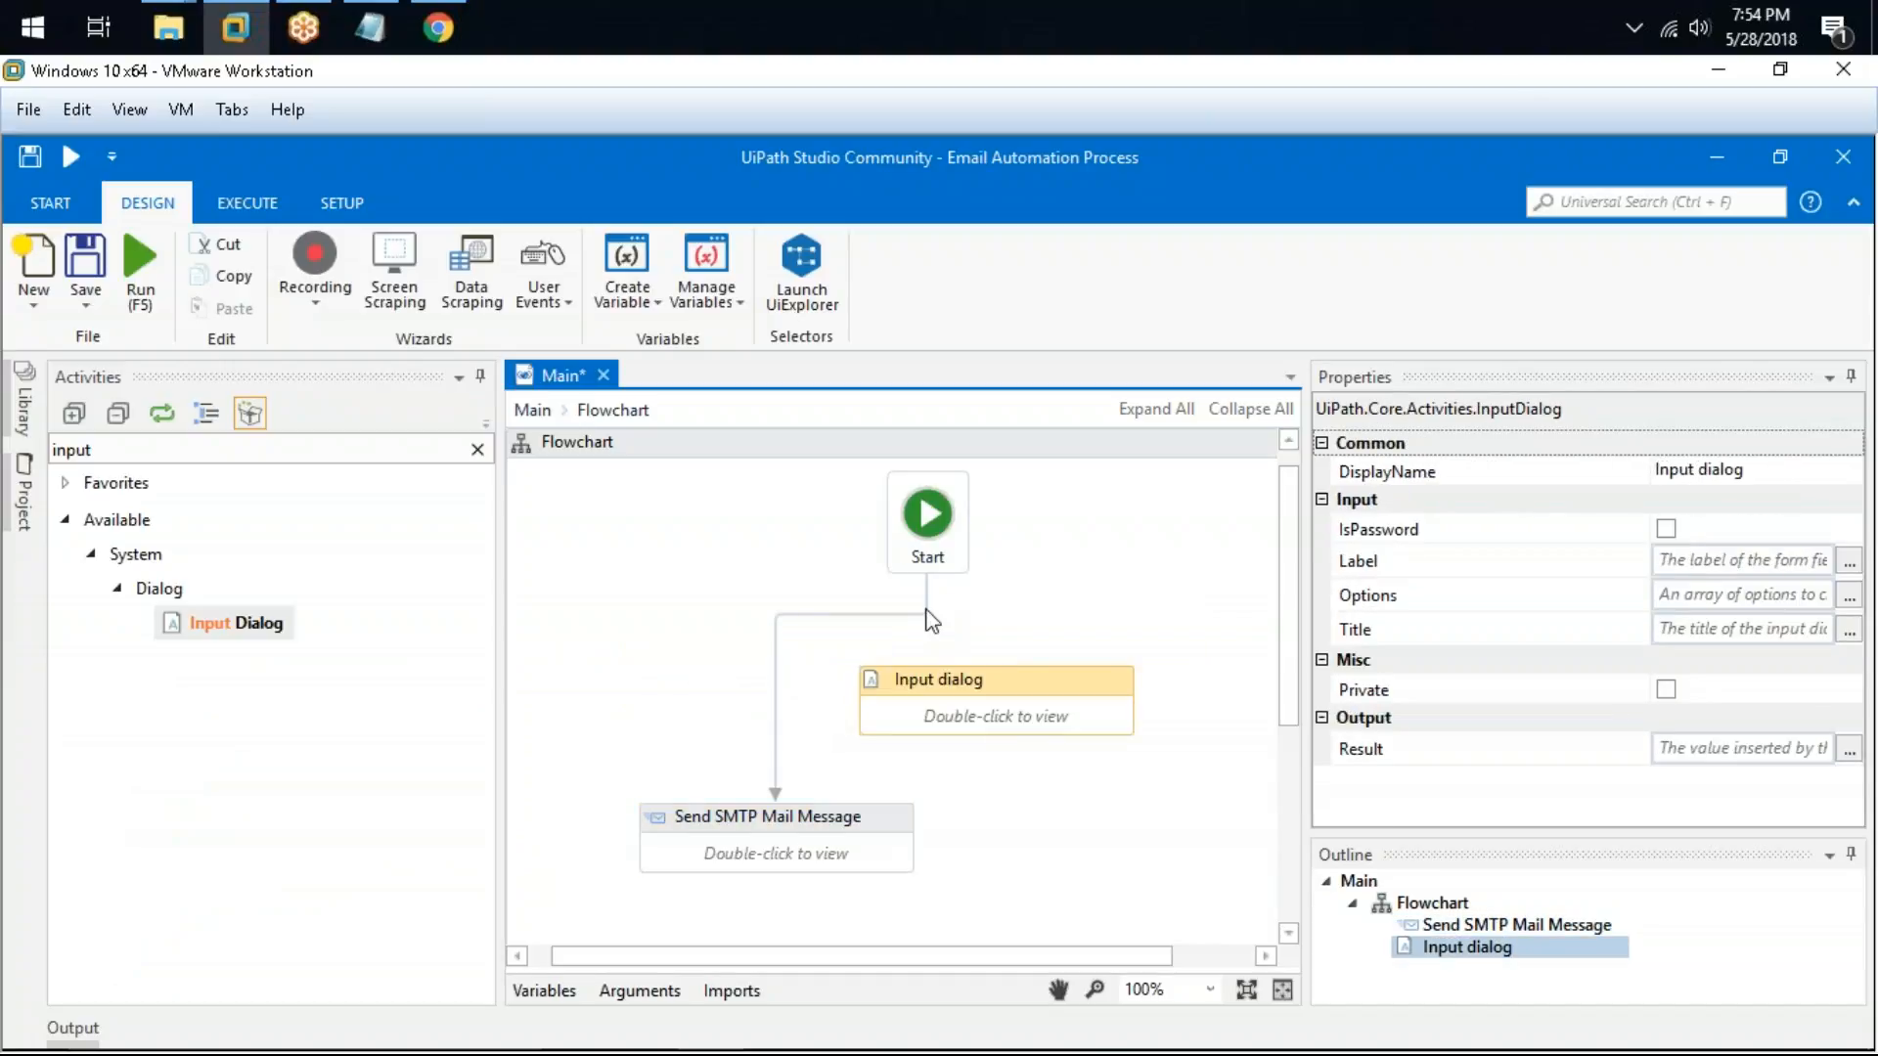
left_click(929, 616)
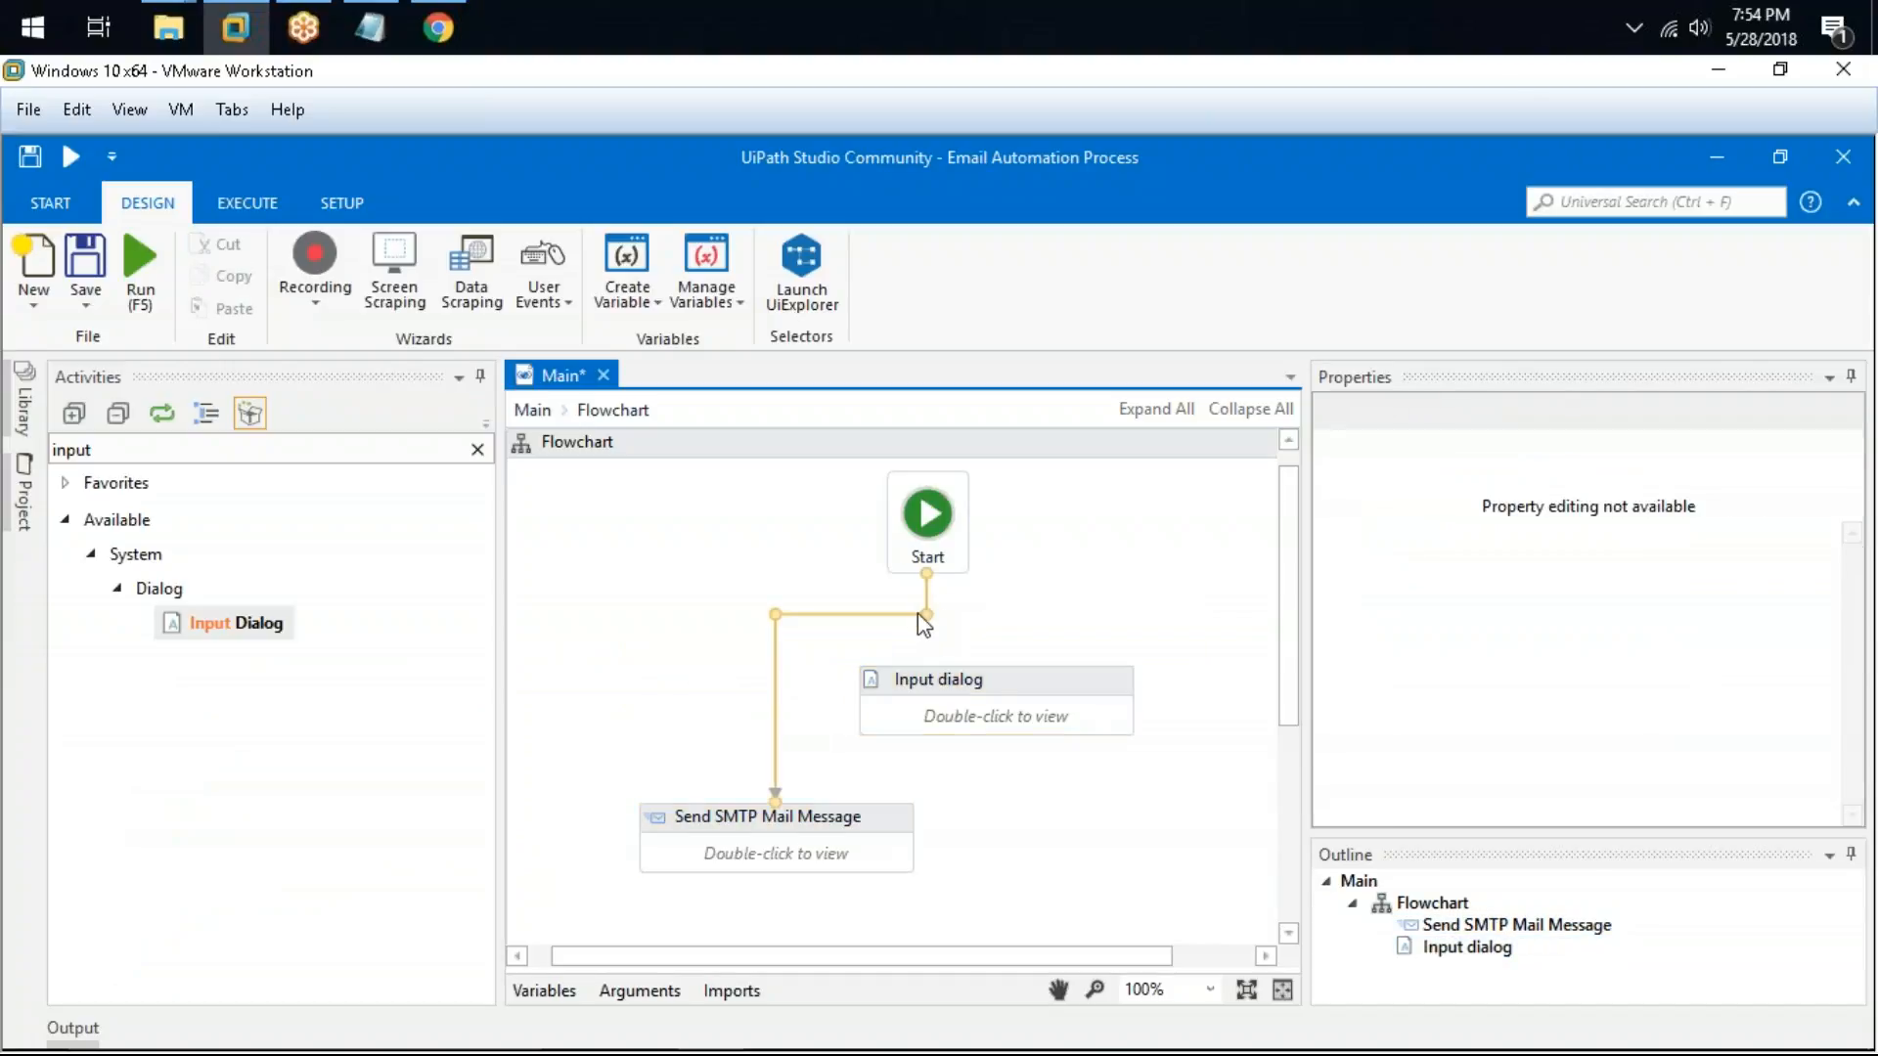
left_click(824, 662)
left_click(821, 616)
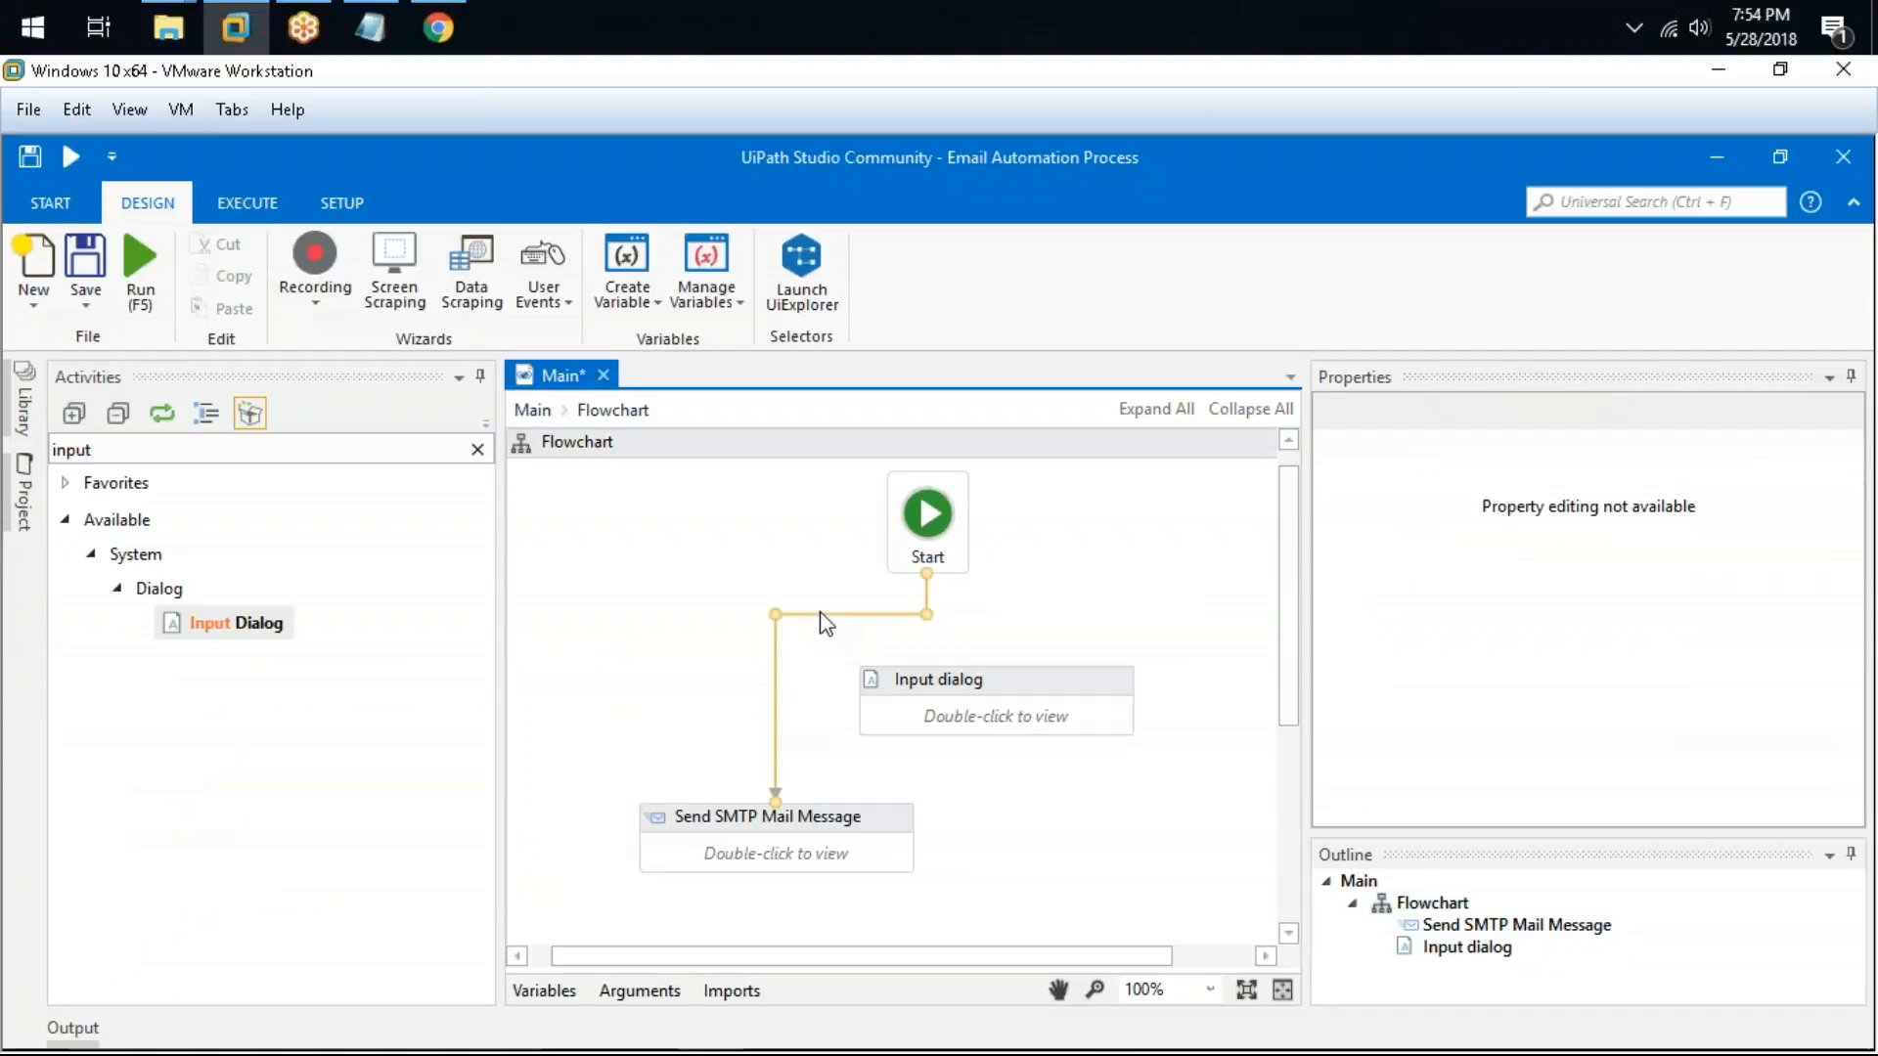
key("Delete")
left_click_drag(1037, 645, 998, 677)
left_click_drag(861, 712, 777, 823)
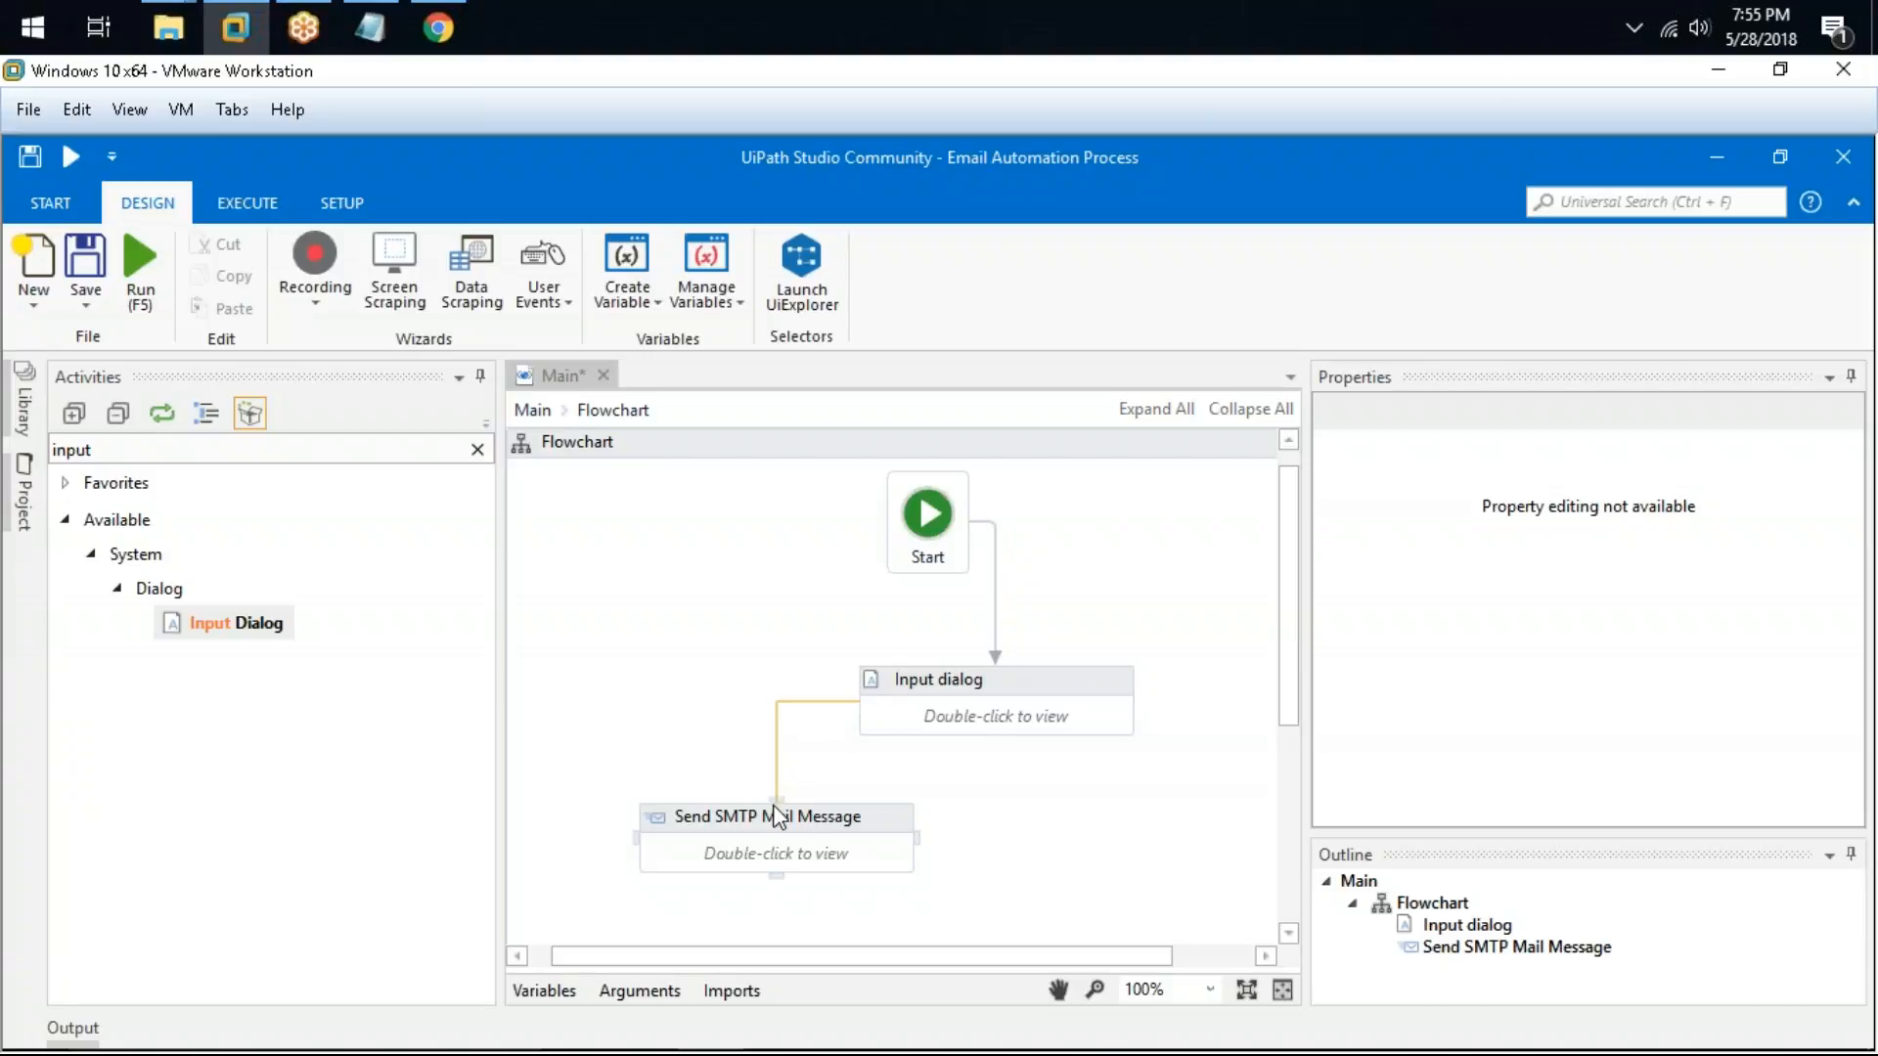
Step: Open the Input dialog and set its title to "Enter Password" and its label to " Enter your password"
double_click(1060, 681)
left_click(946, 698)
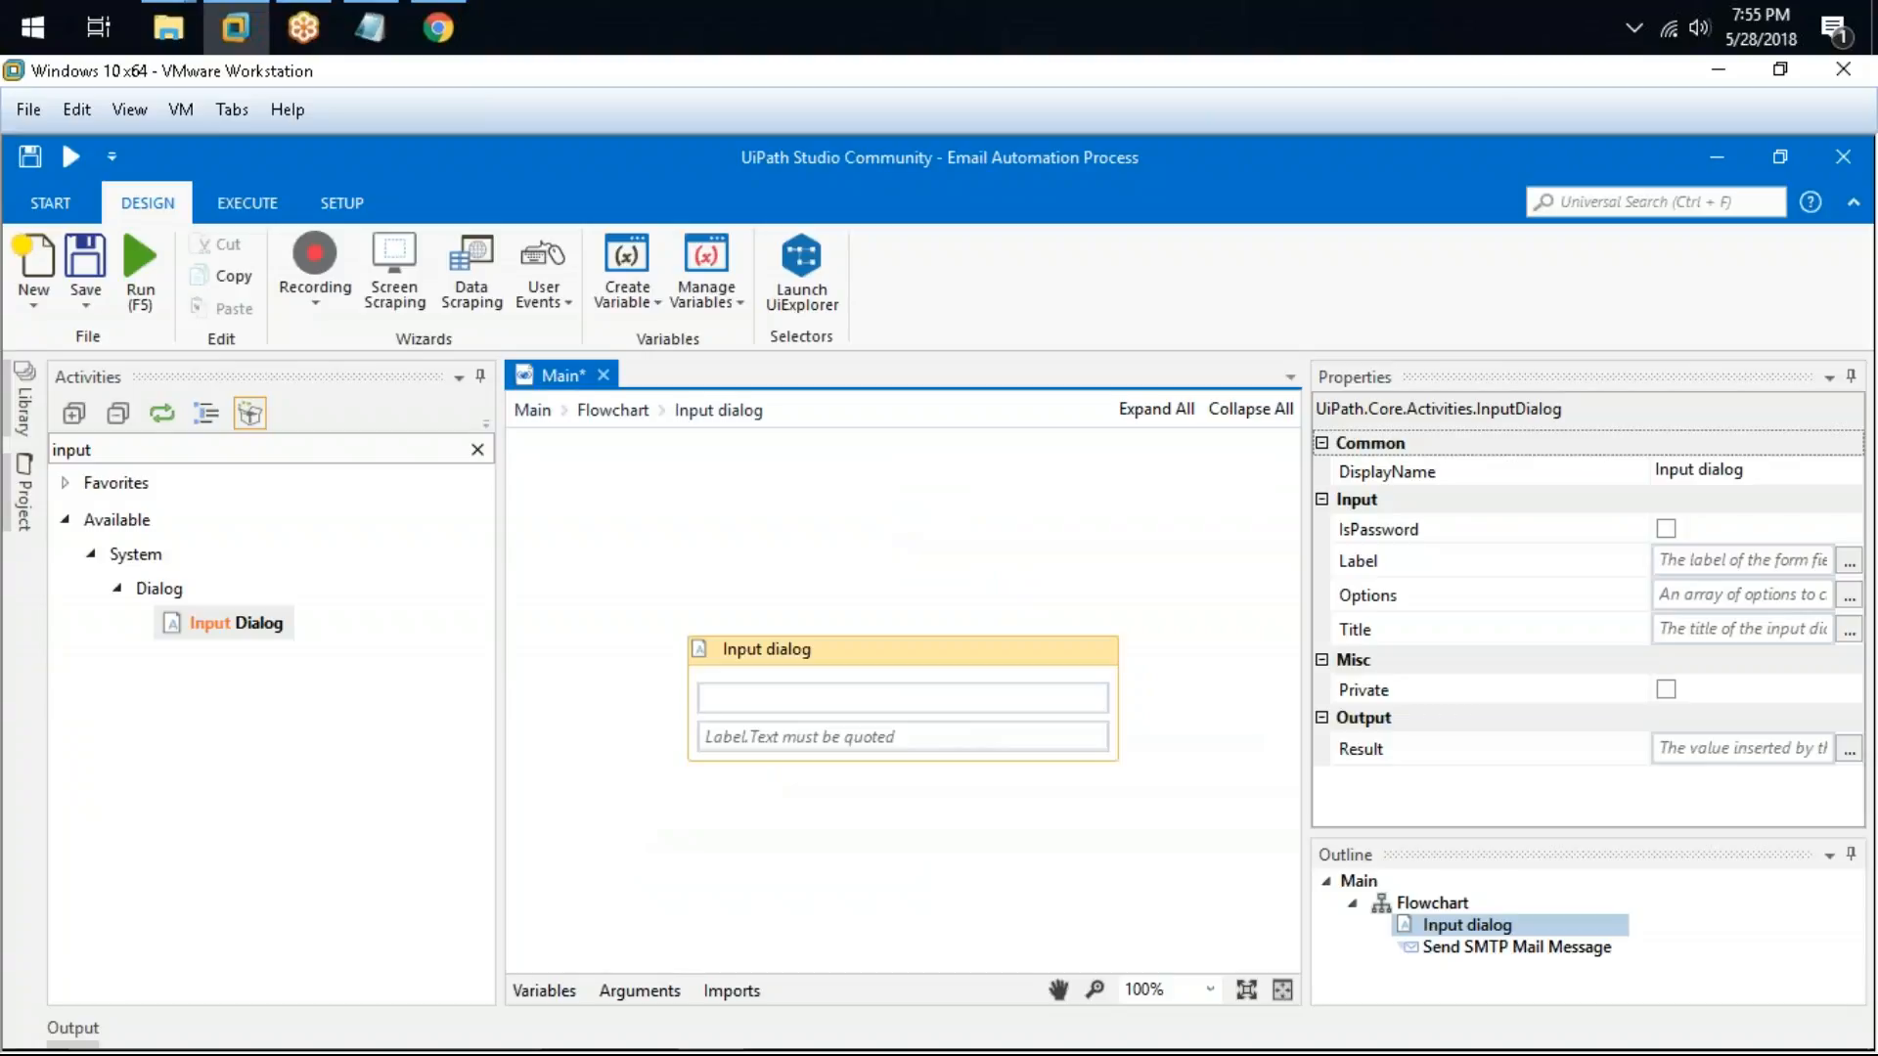
type("E")
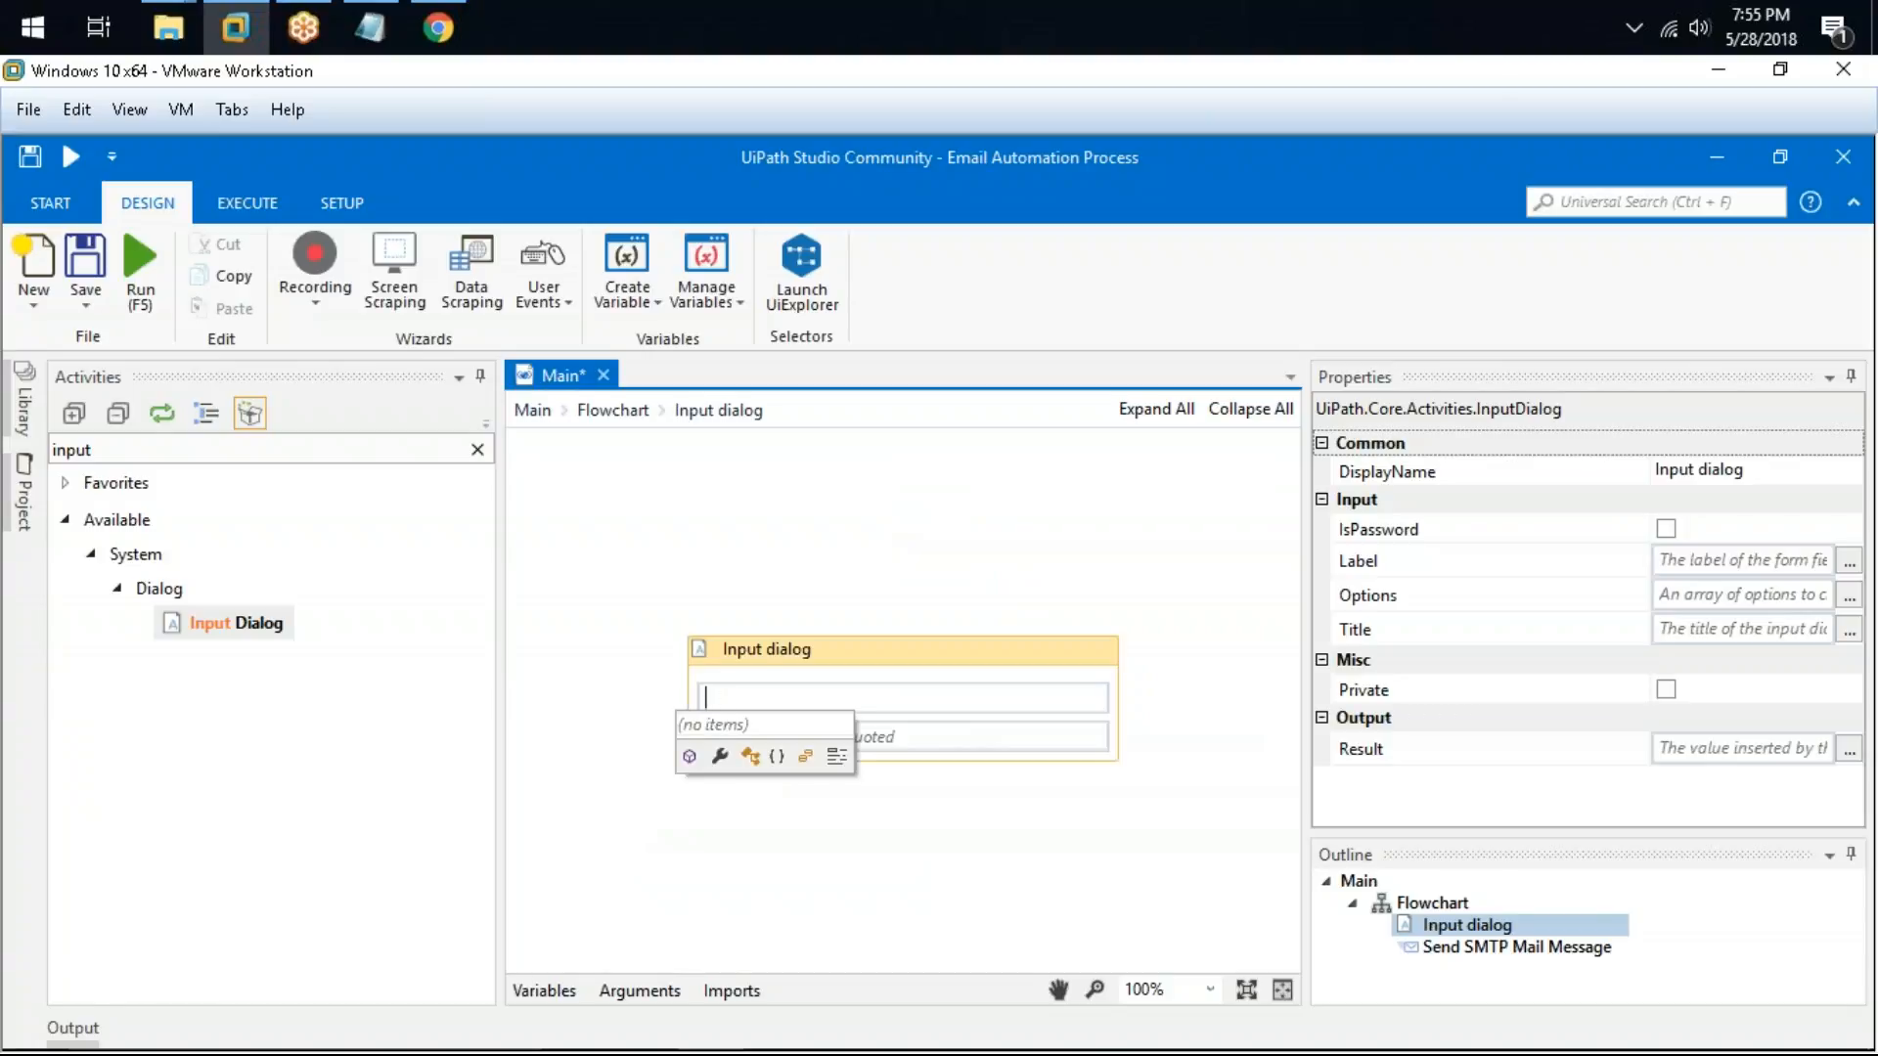
type("\"")
type("Enter PA")
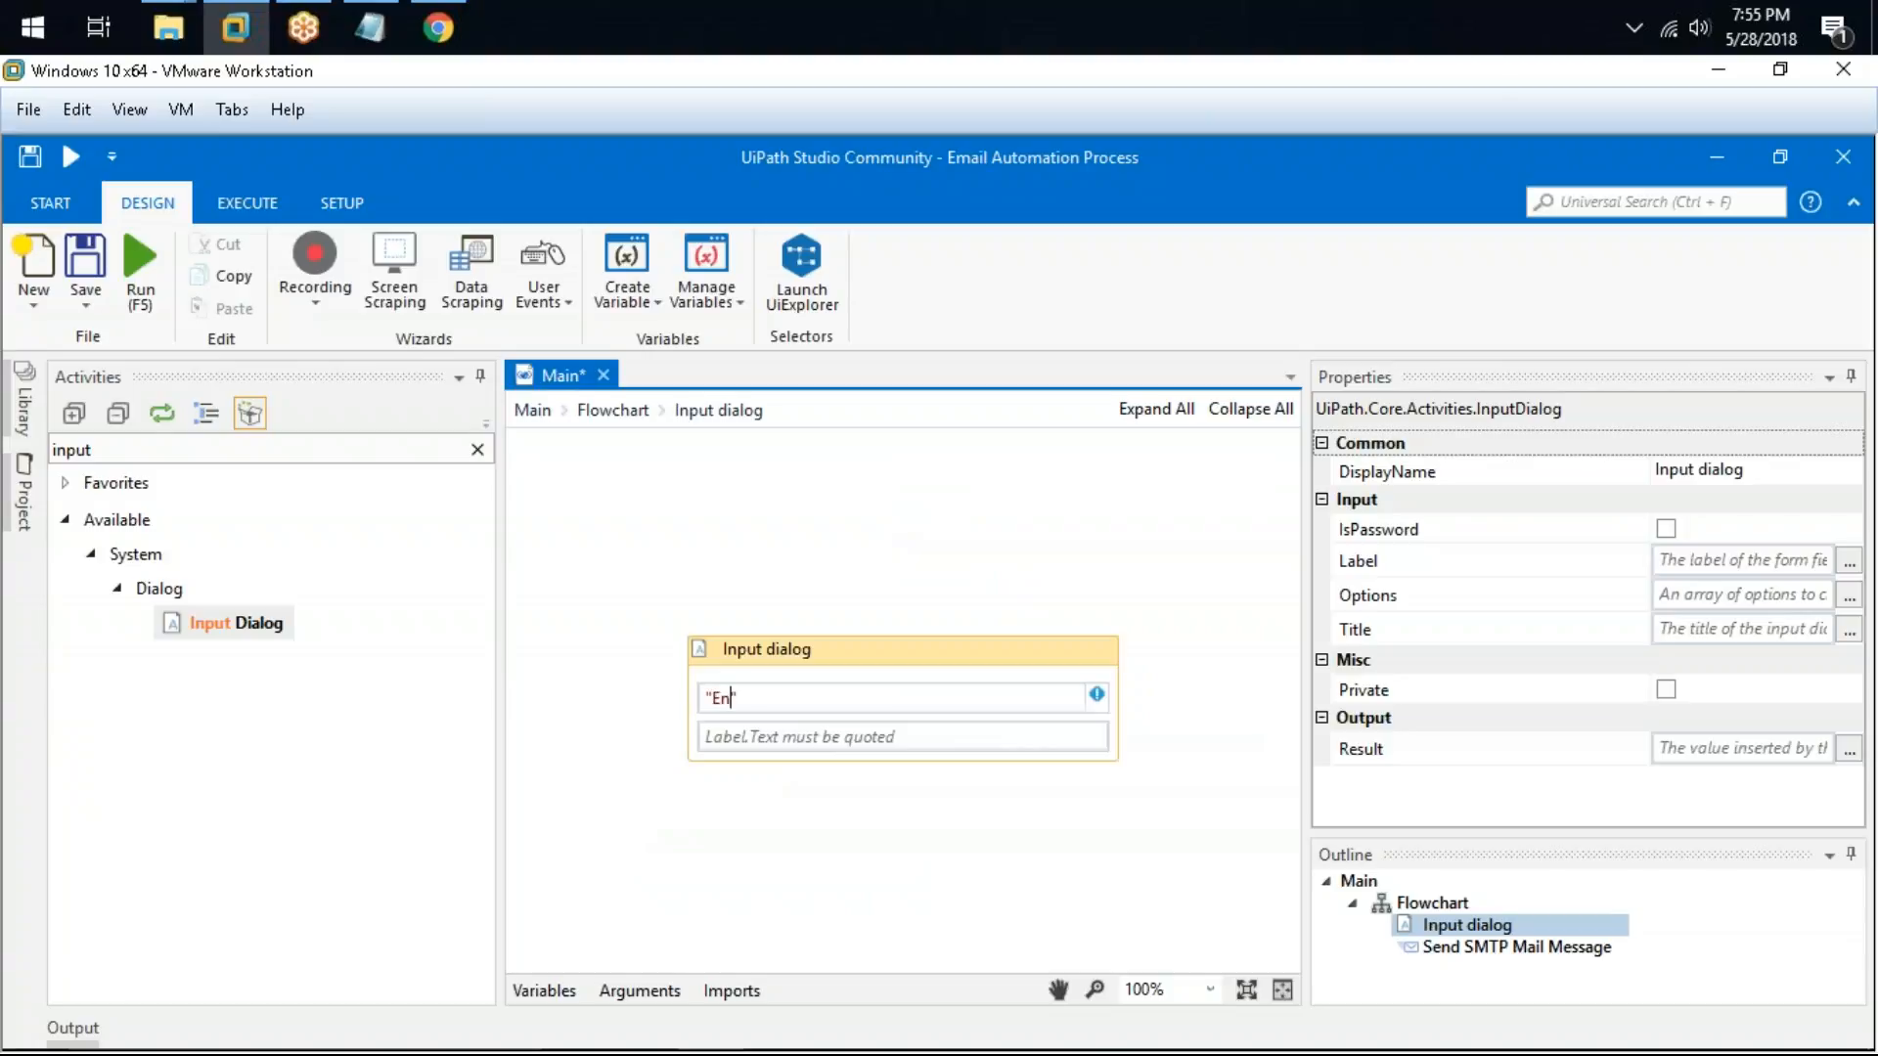
key("BackSpace")
key("BackSpace")
type("Password")
key("Tab")
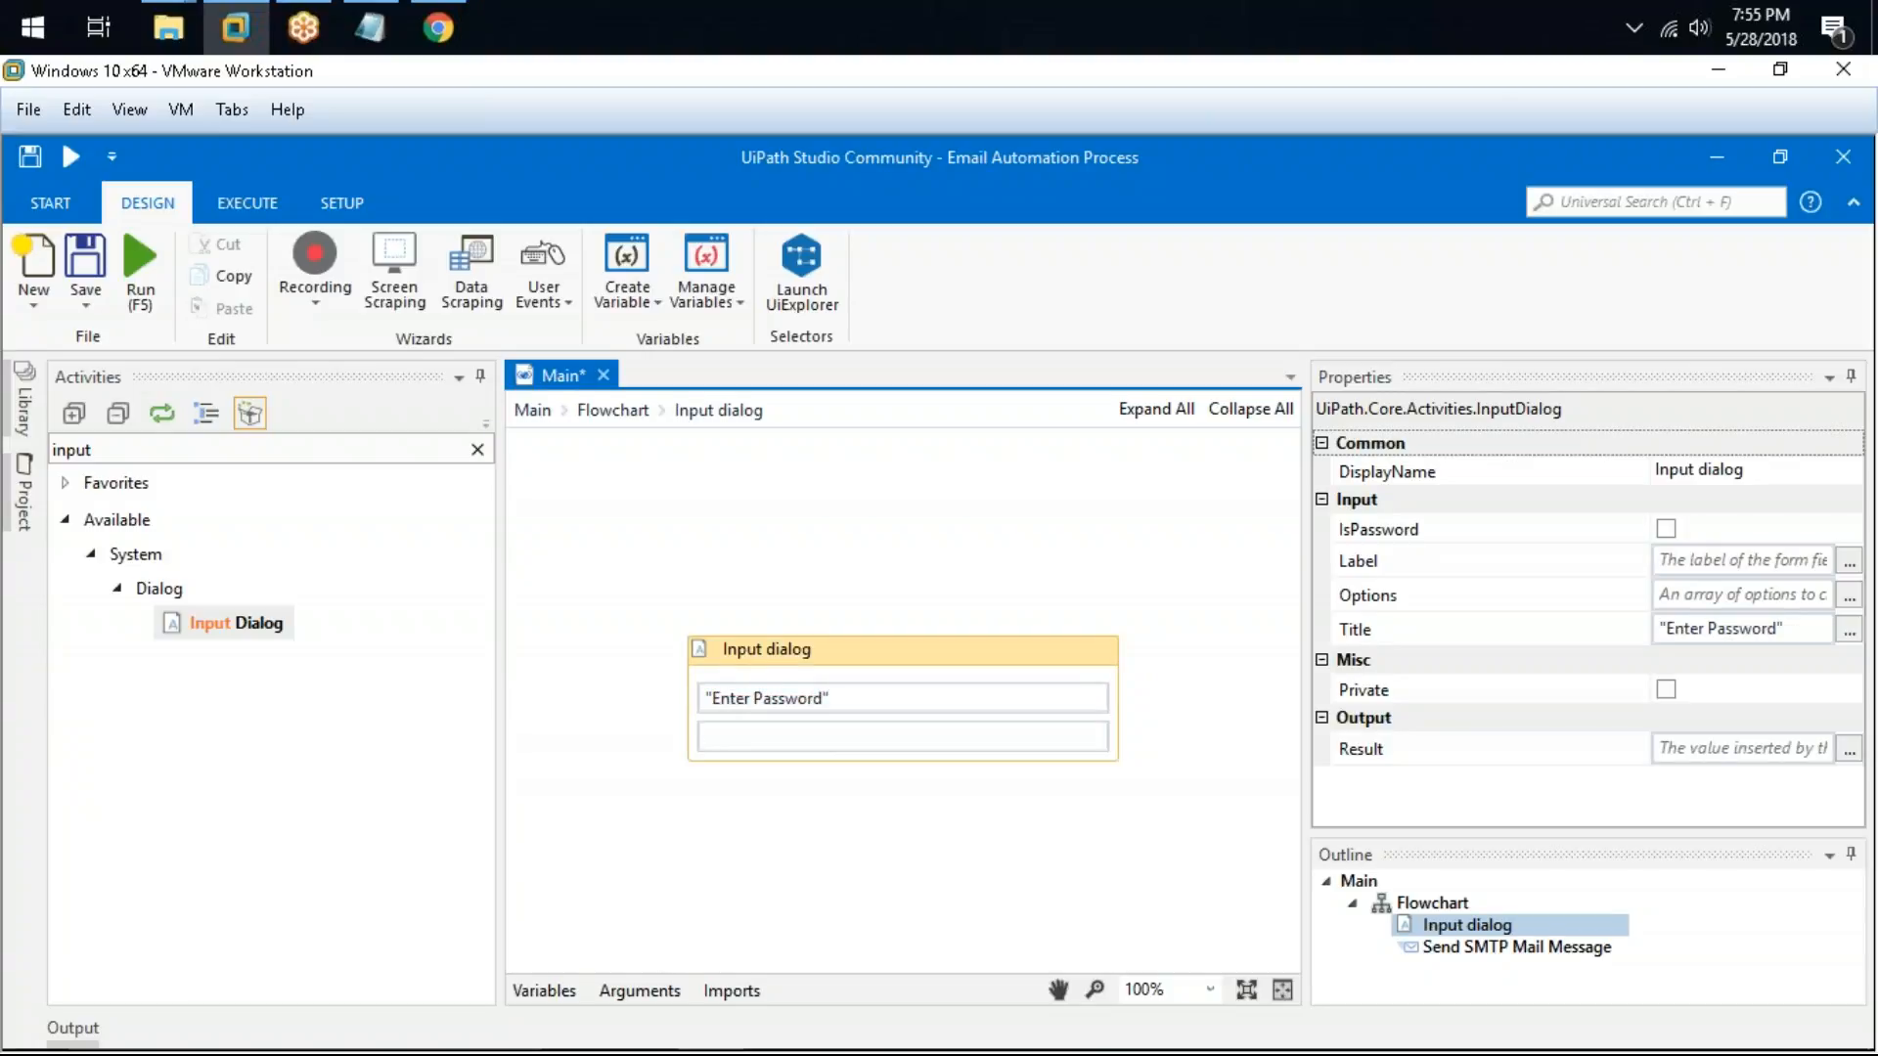
type("Enter your password")
left_click(918, 618)
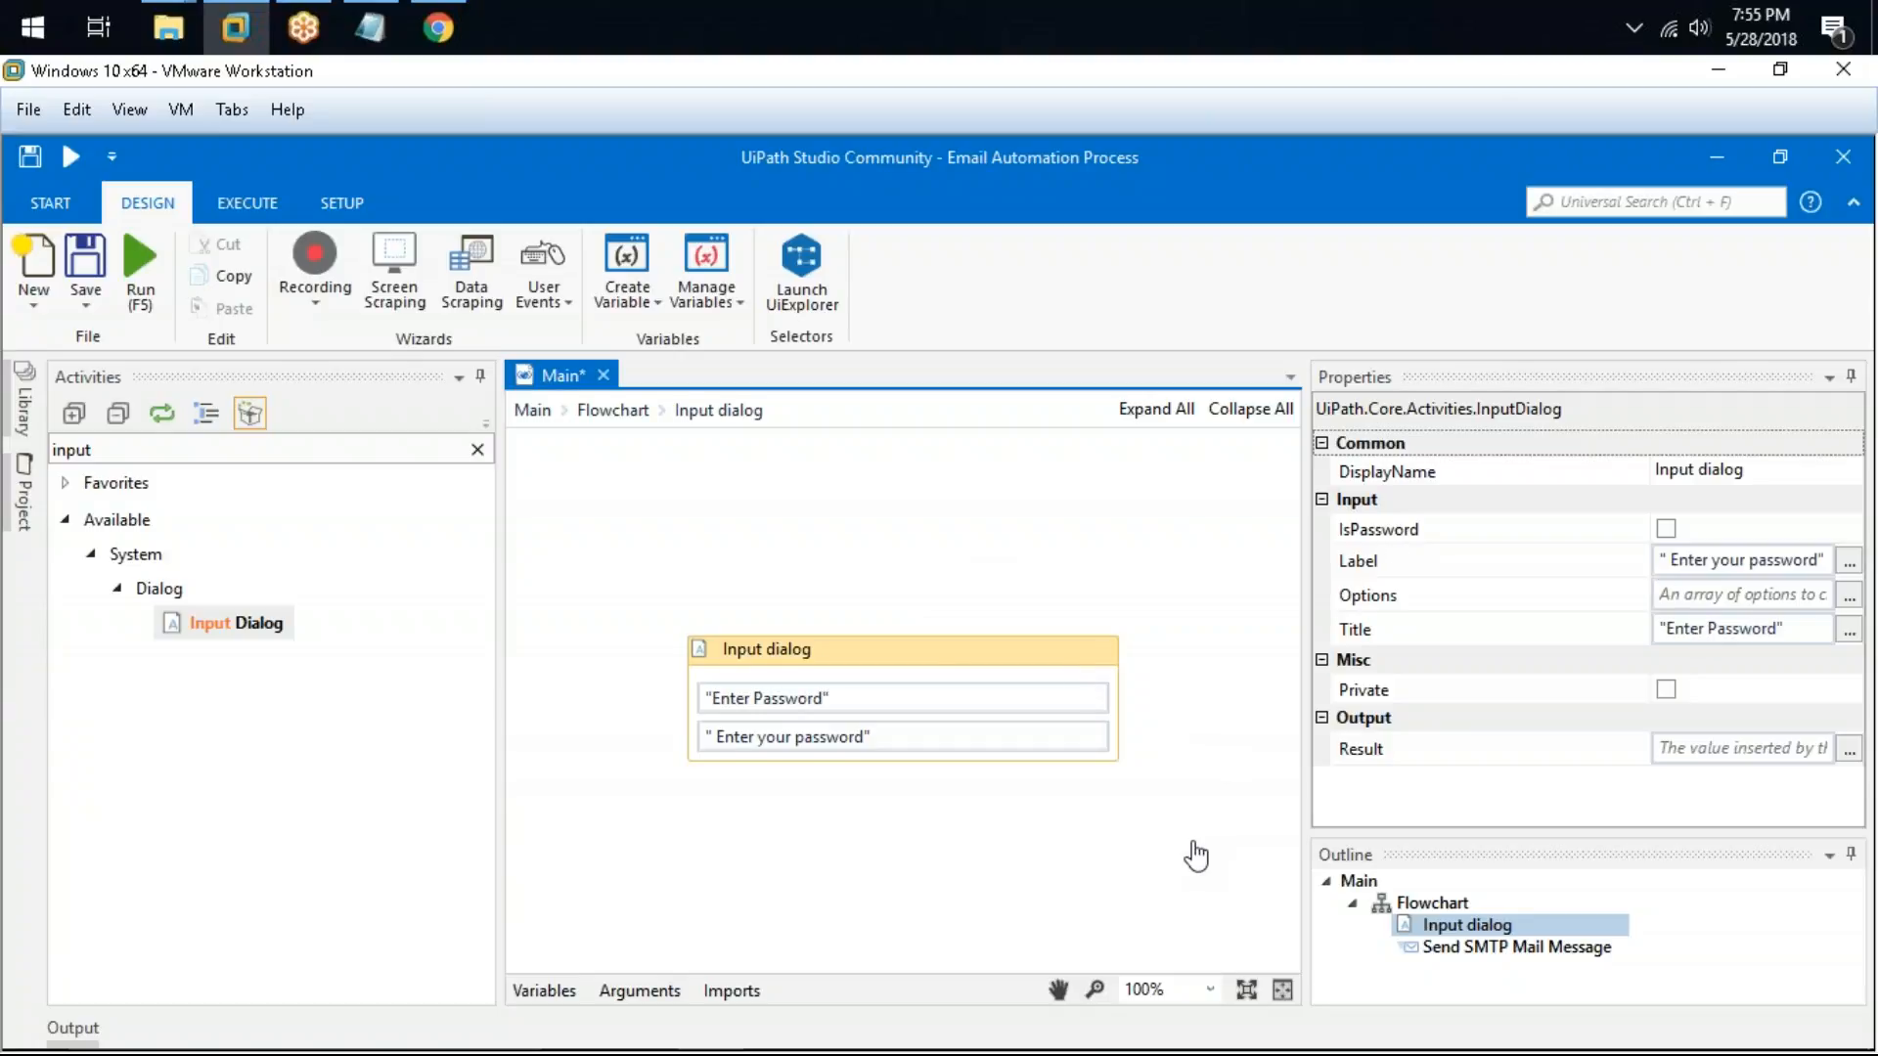
Step: Mark the Input dialog as a password input and store its result in a new variable named Password
left_click(1666, 529)
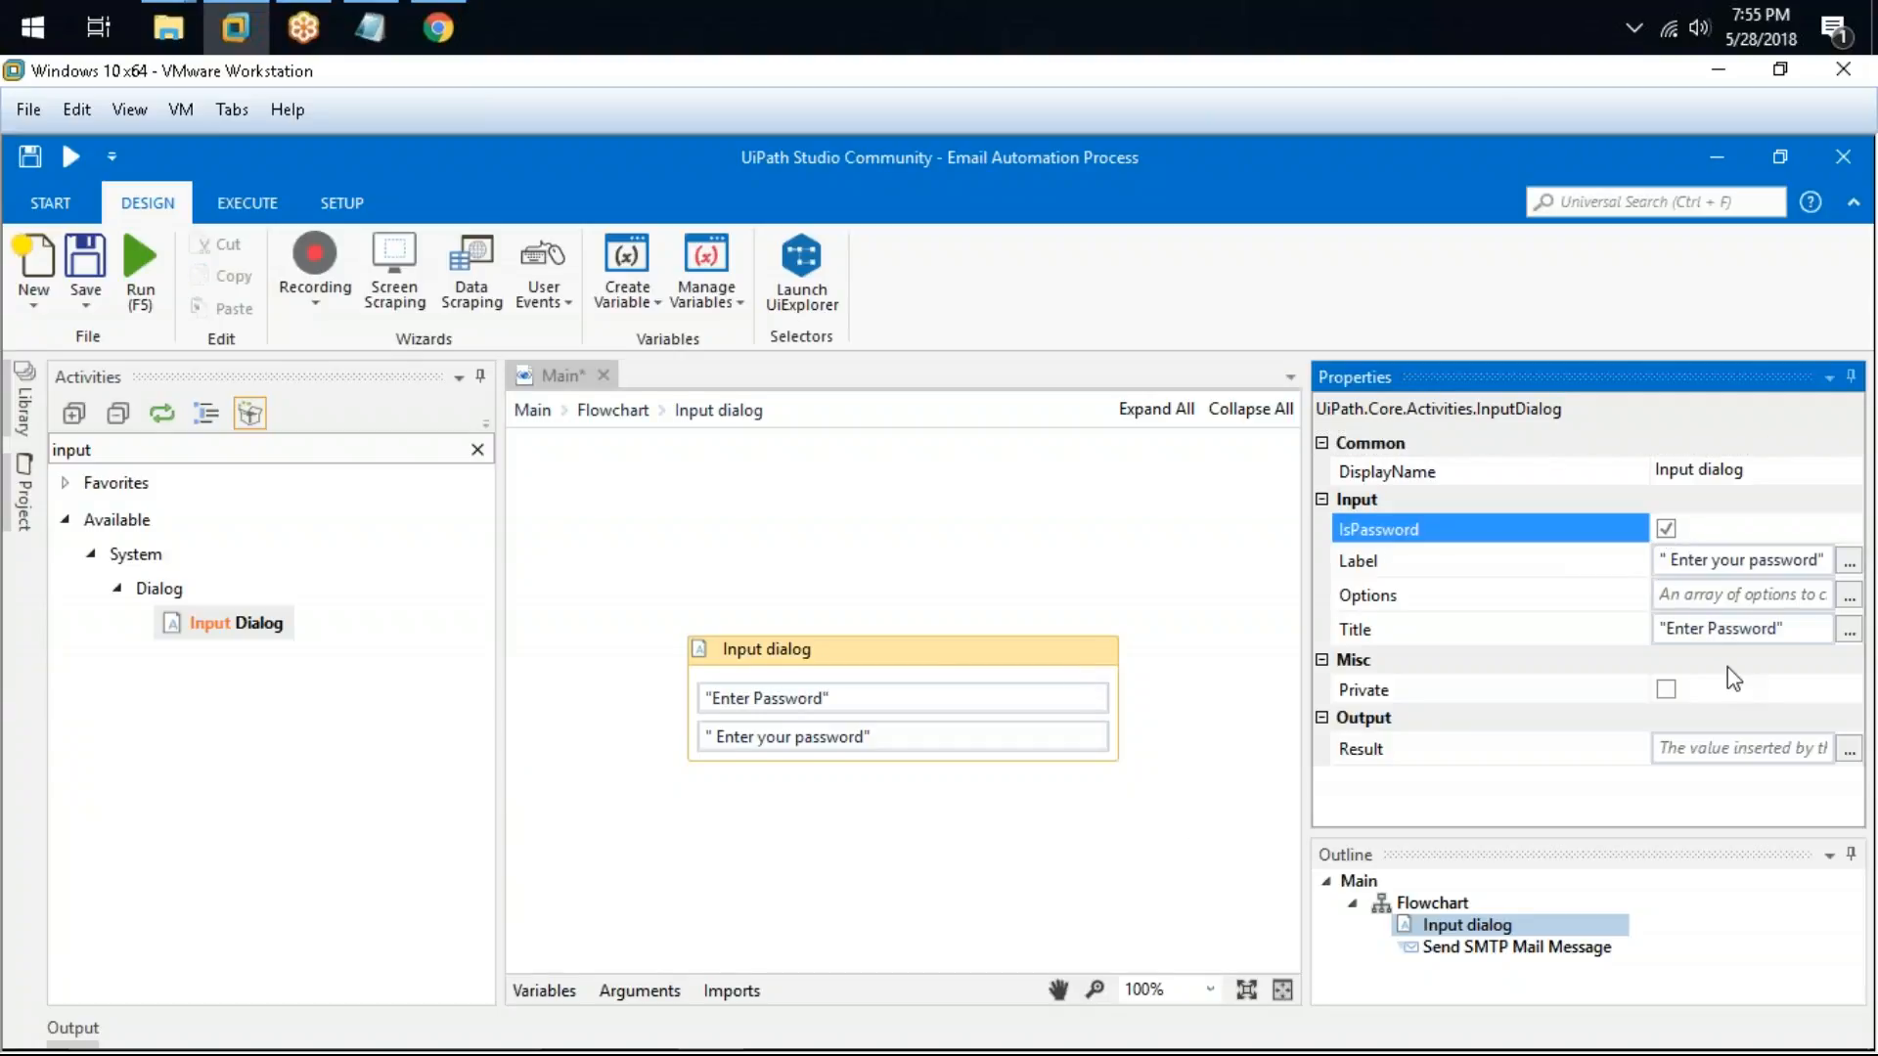
left_click(1714, 746)
key("ctrl+k")
type("Password")
key("Return")
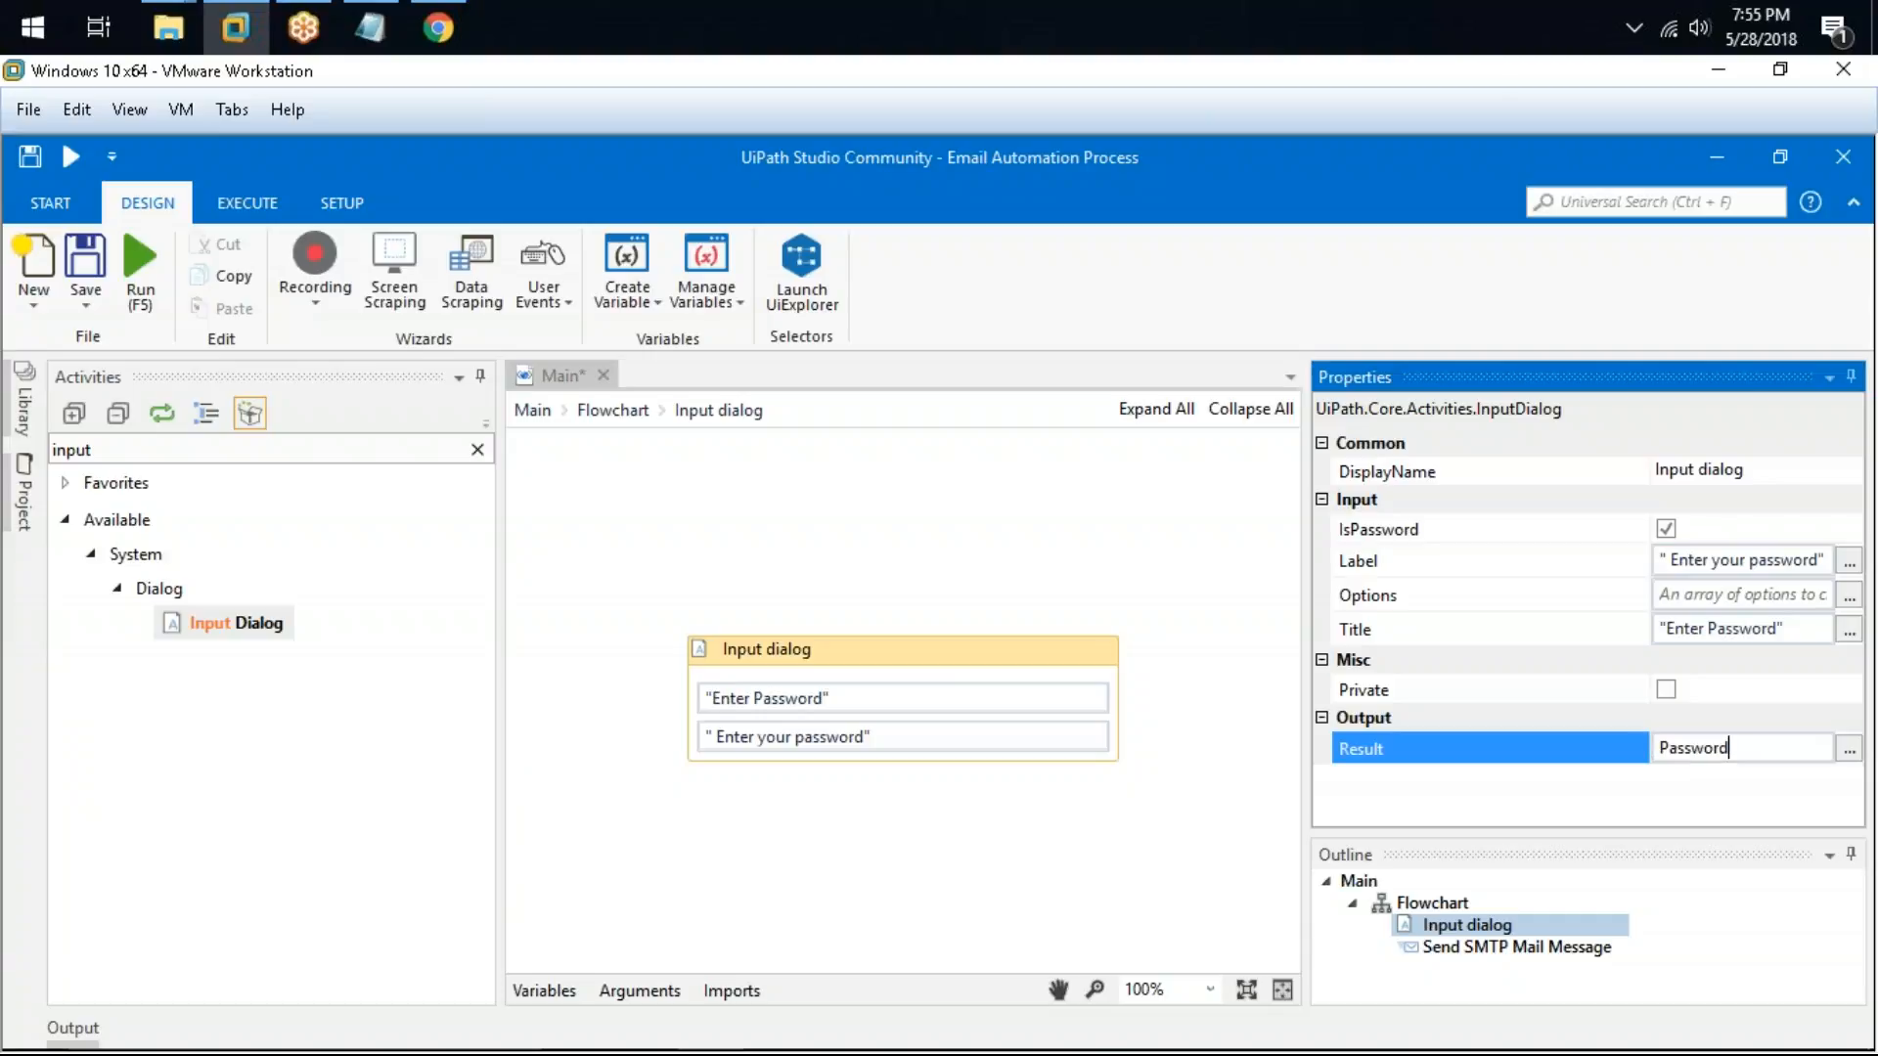
Step: Set the Send SMTP Mail Message's Password property to the Password variable
left_click(613, 410)
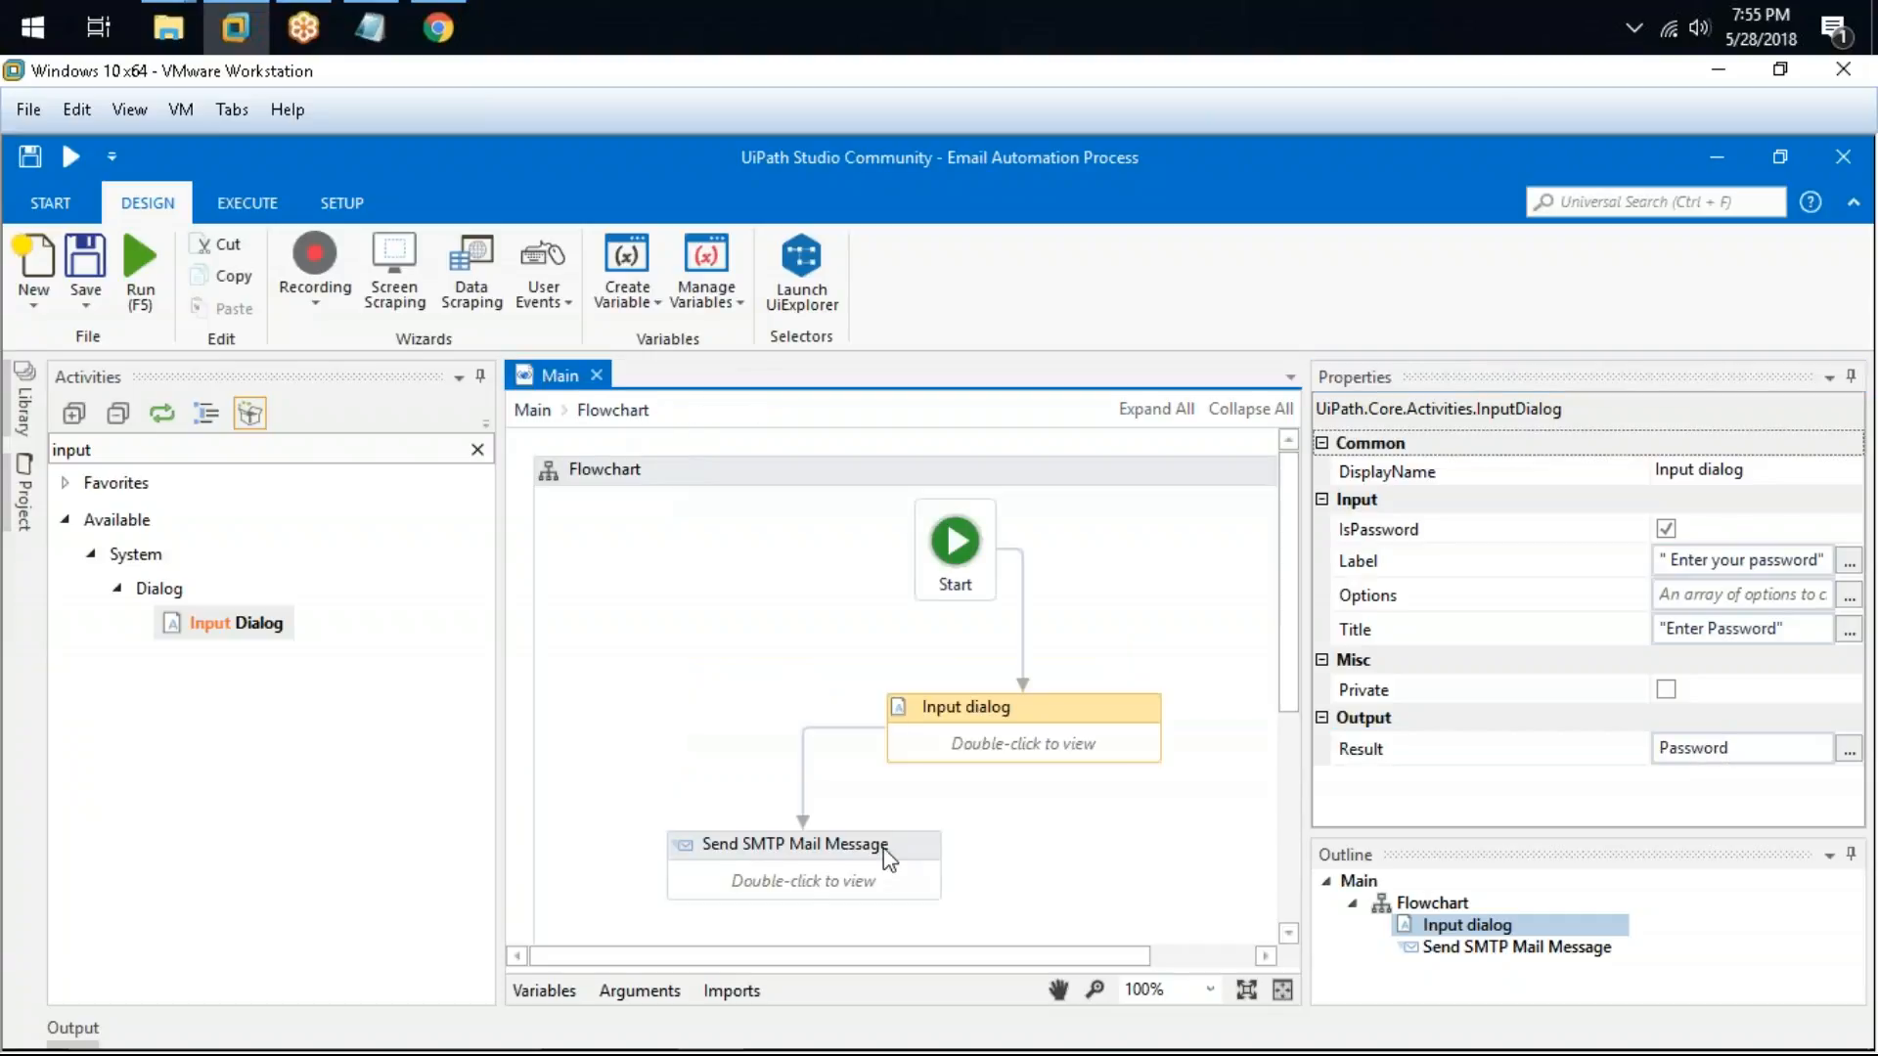
left_click(883, 848)
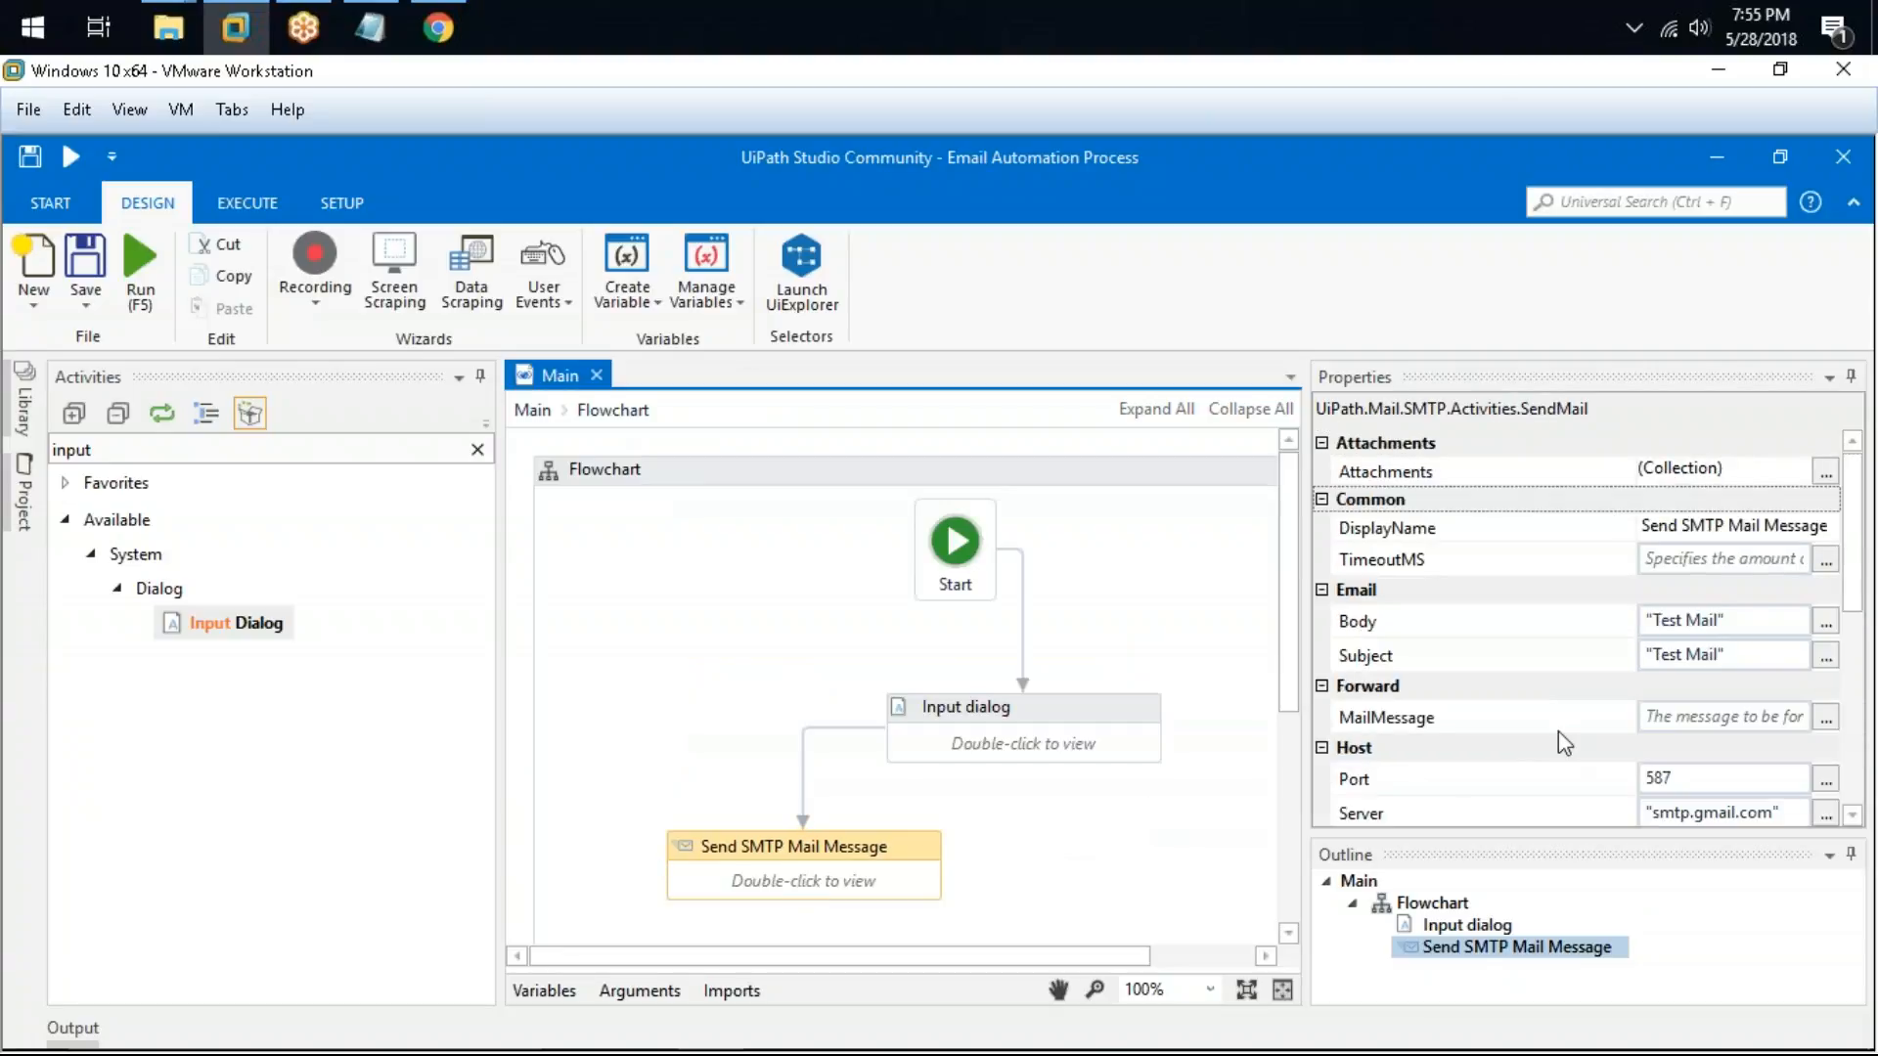
scroll(1694, 721, "down", 3)
left_click(1724, 783)
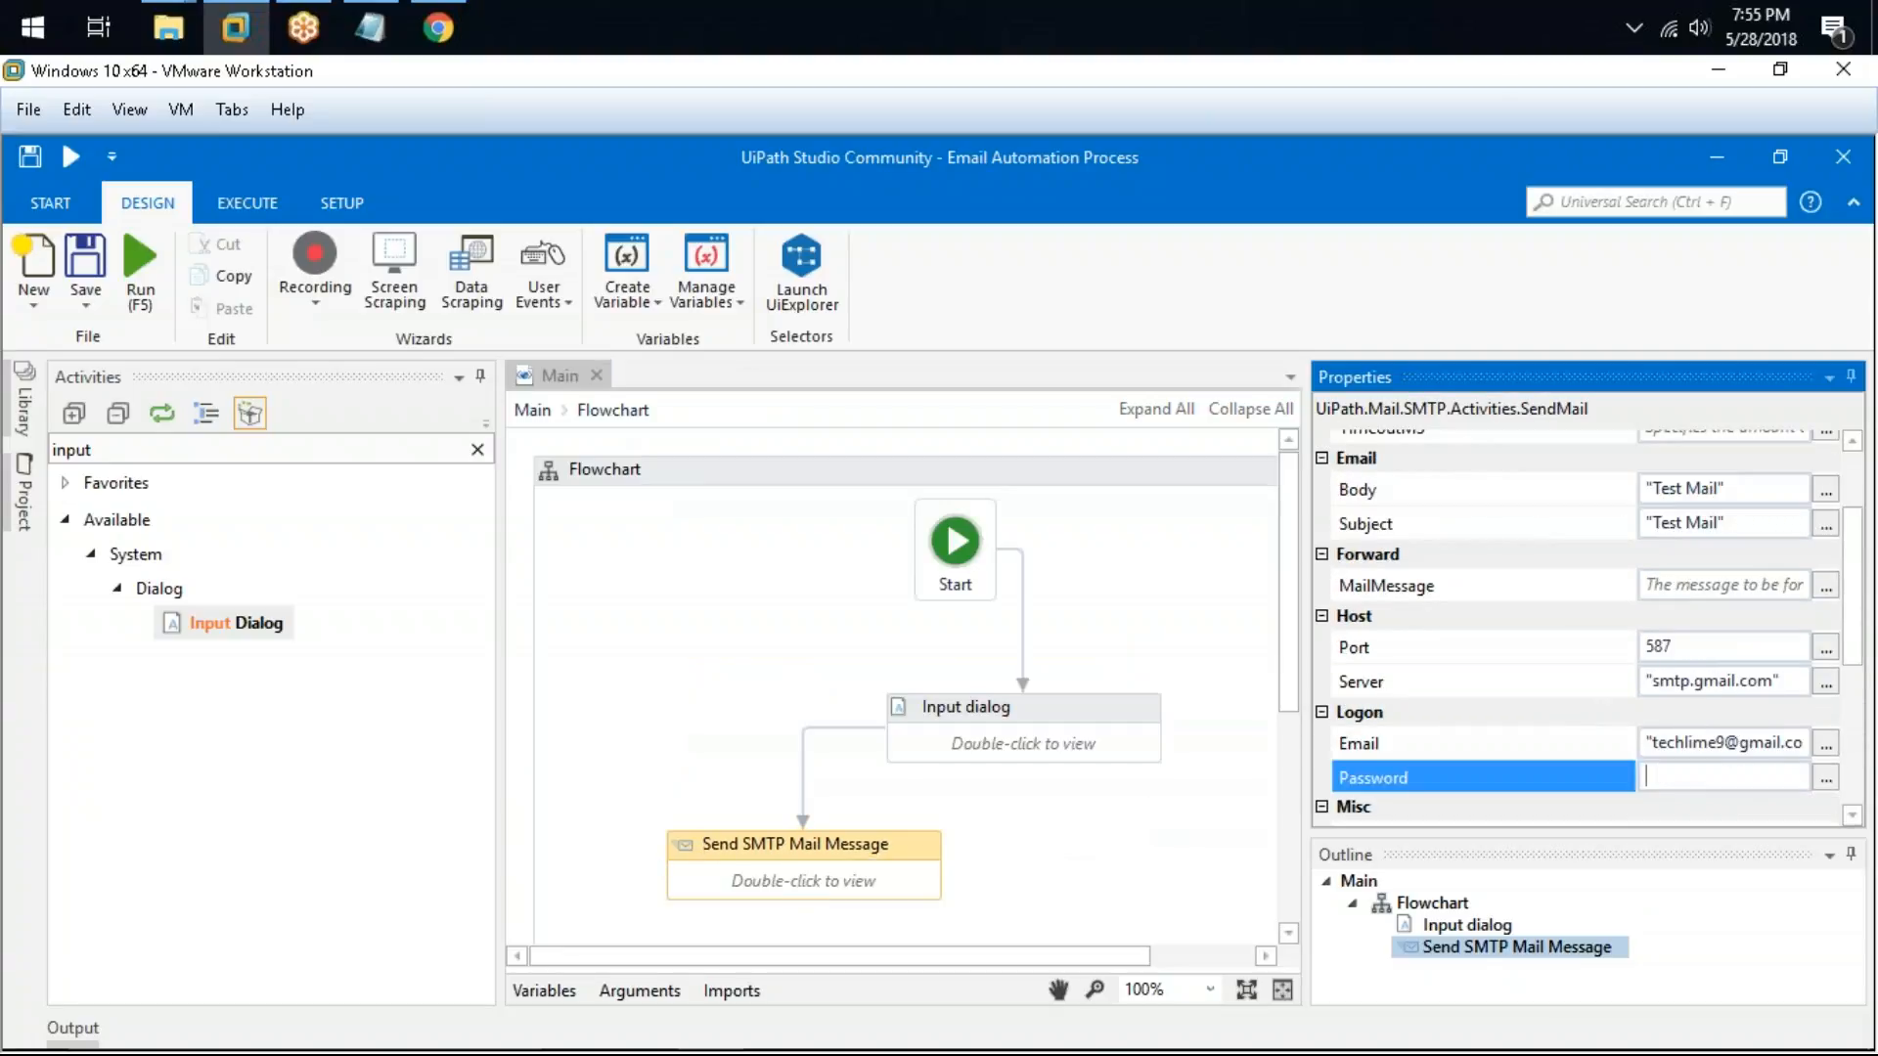
type("Password")
Step: Run the workflow and enter the Gmail account password in the Enter Password prompt
left_click(918, 848)
left_click(629, 620)
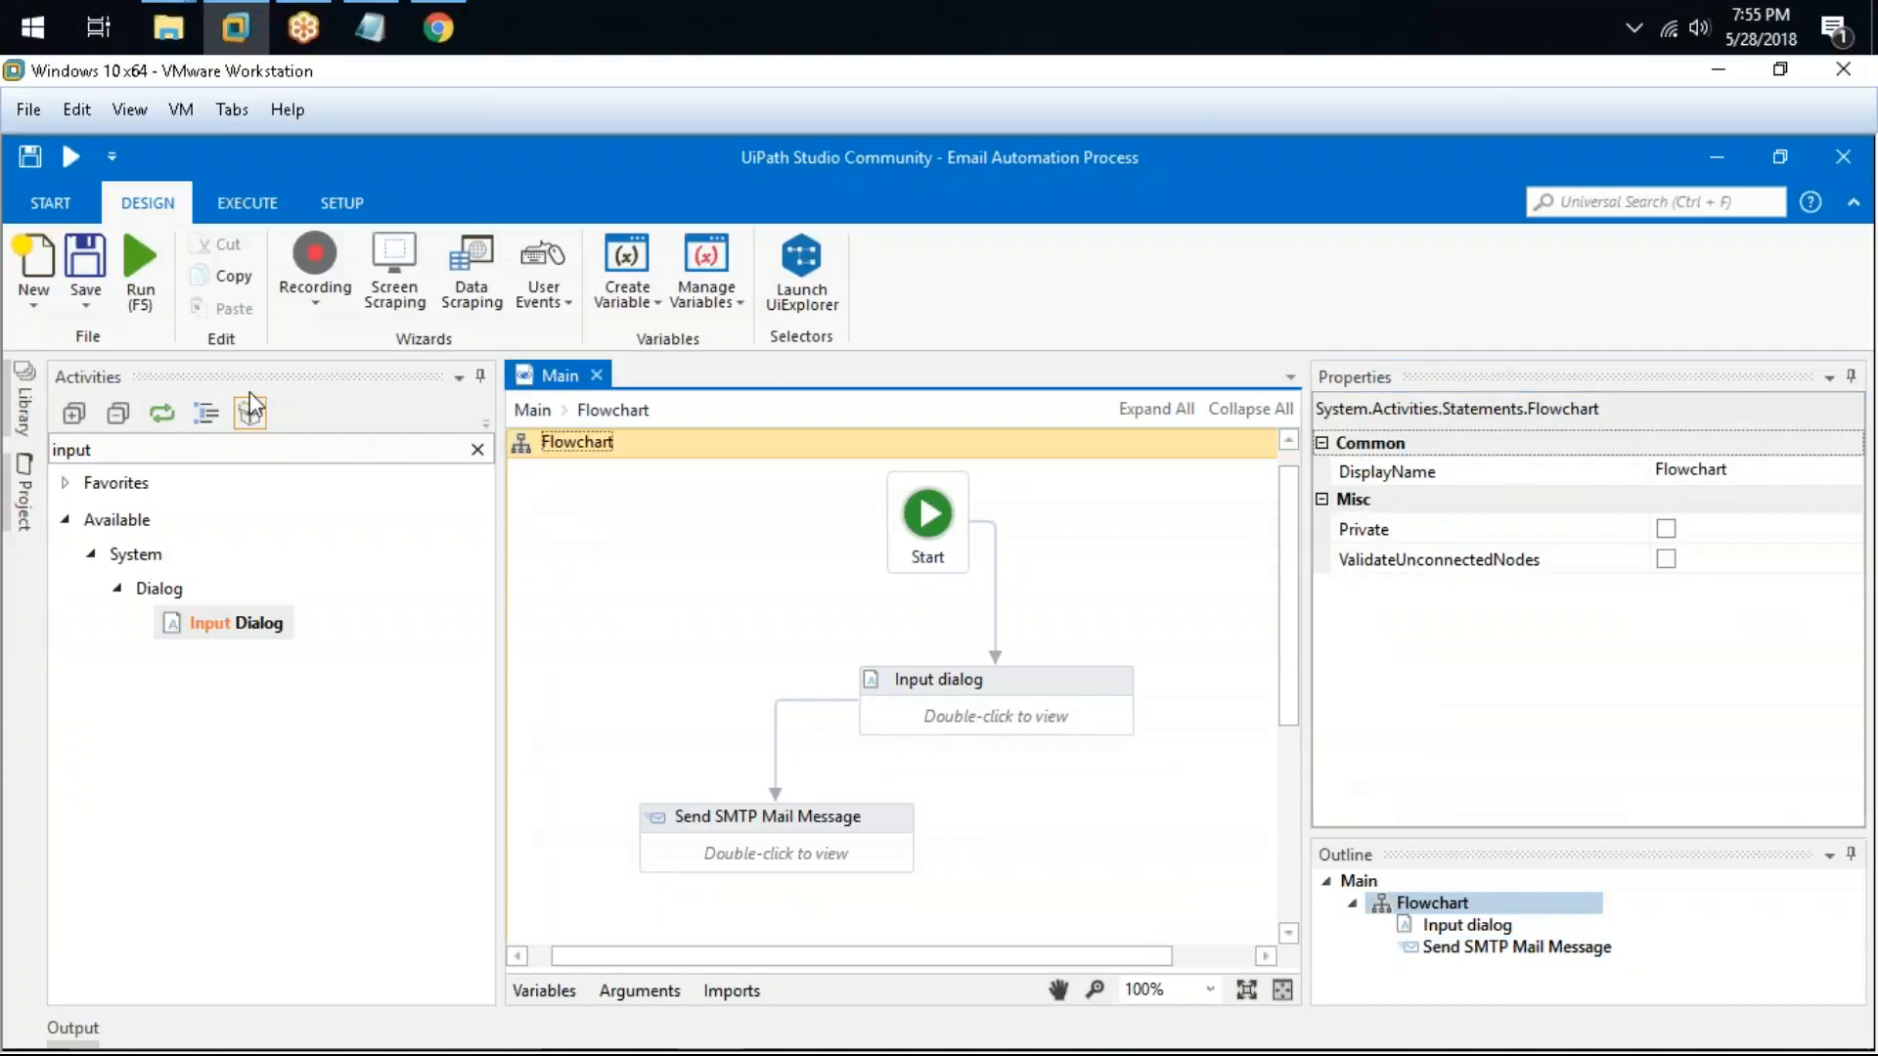
left_click(156, 256)
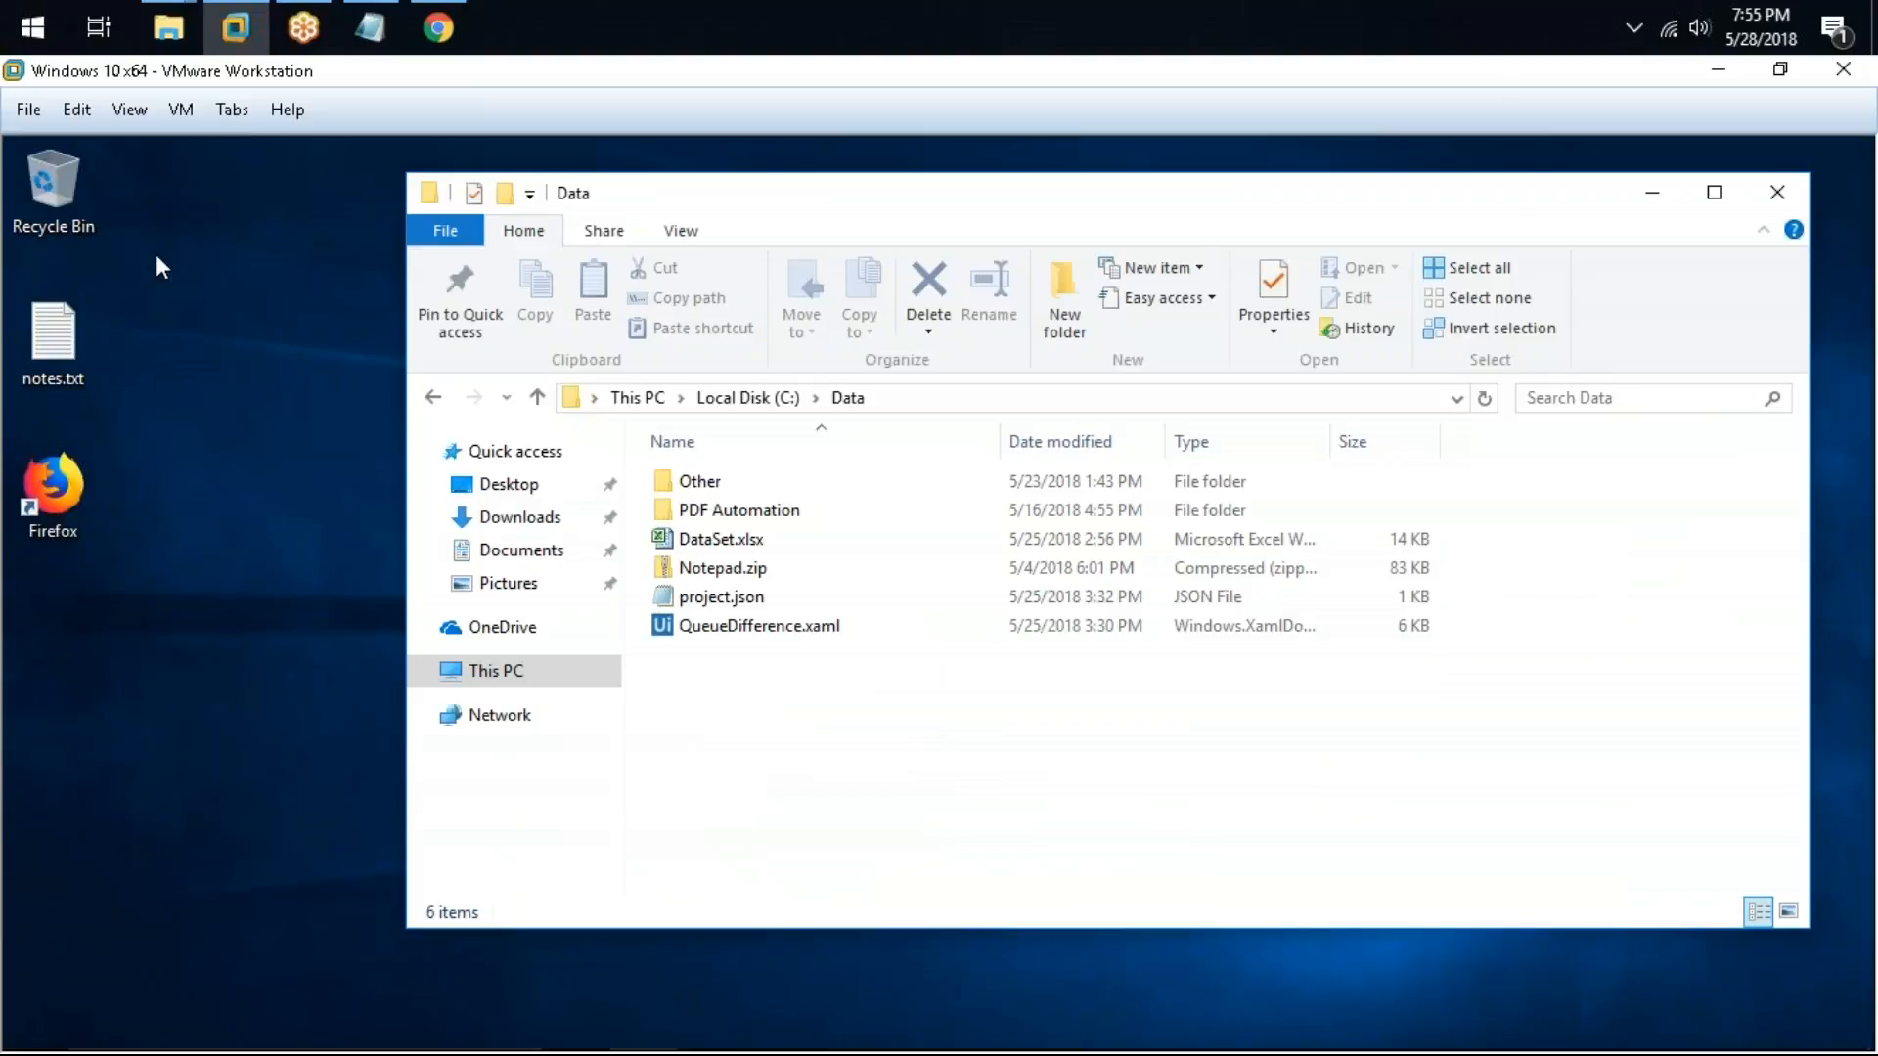
left_click(1656, 188)
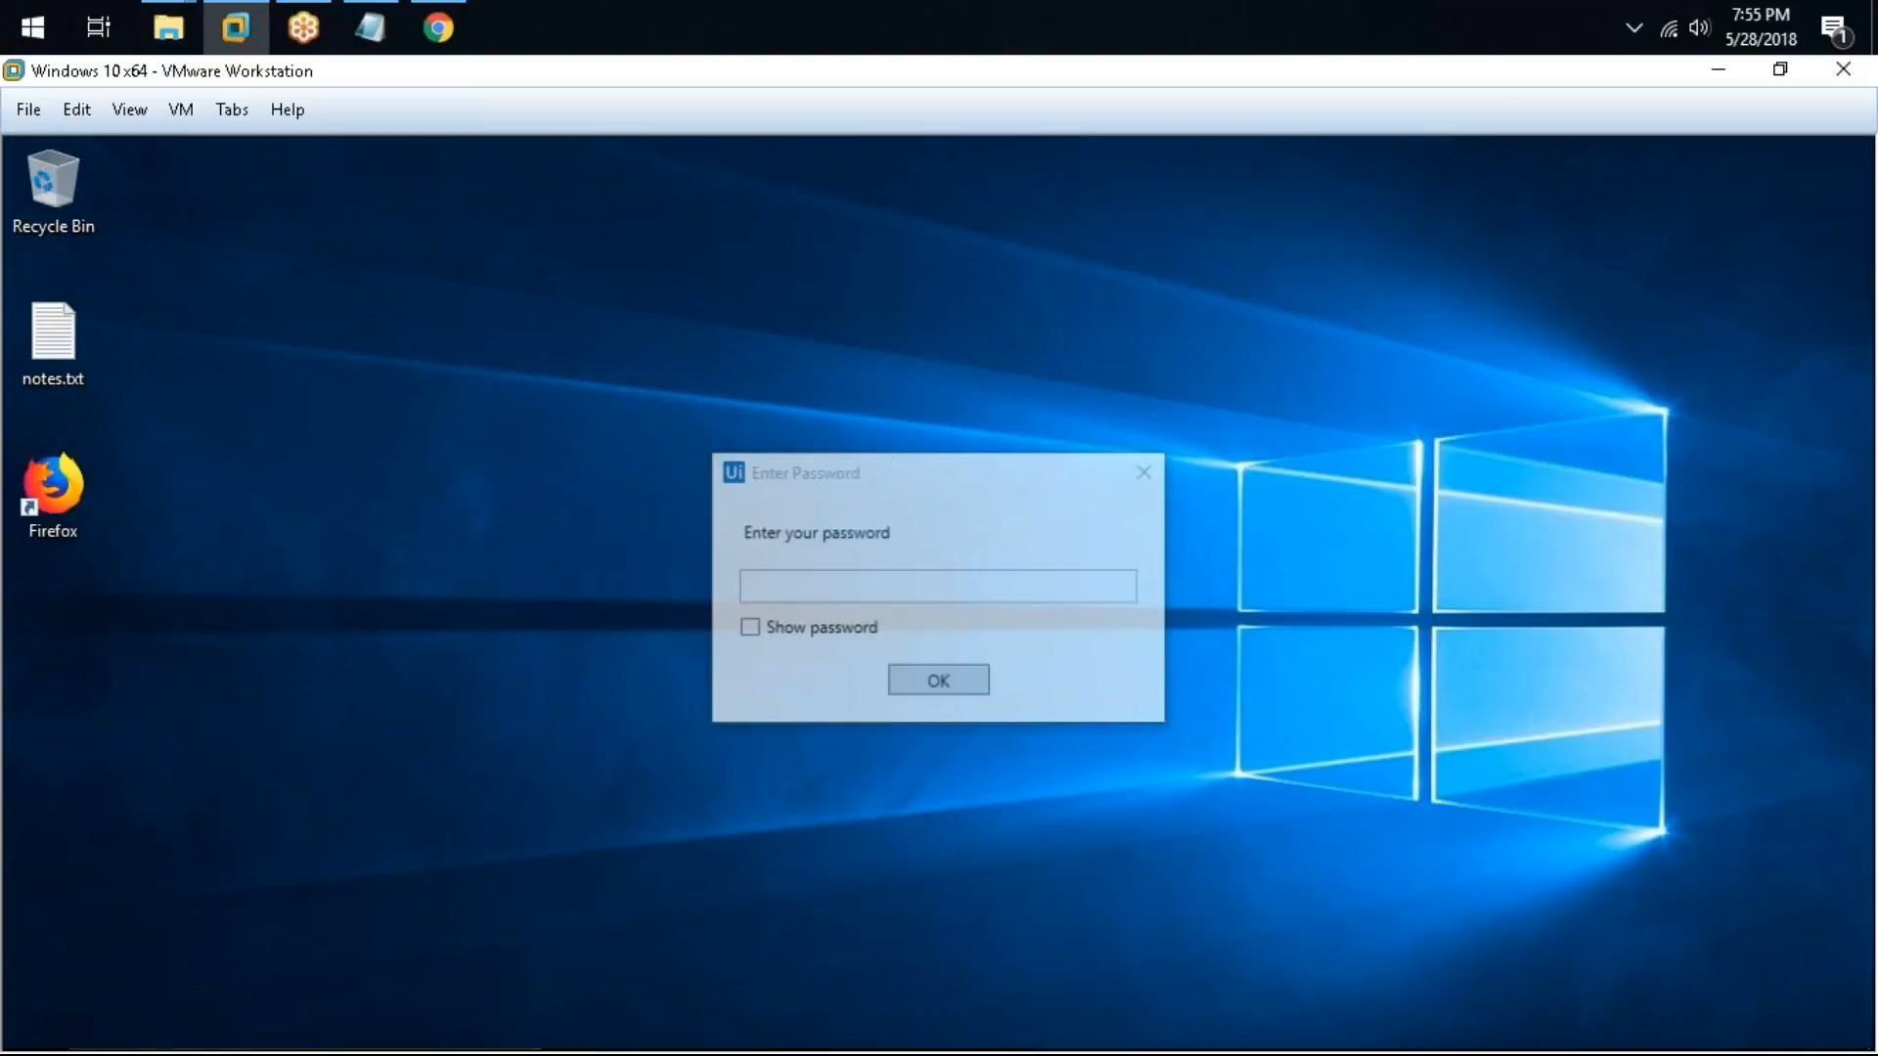
type("p")
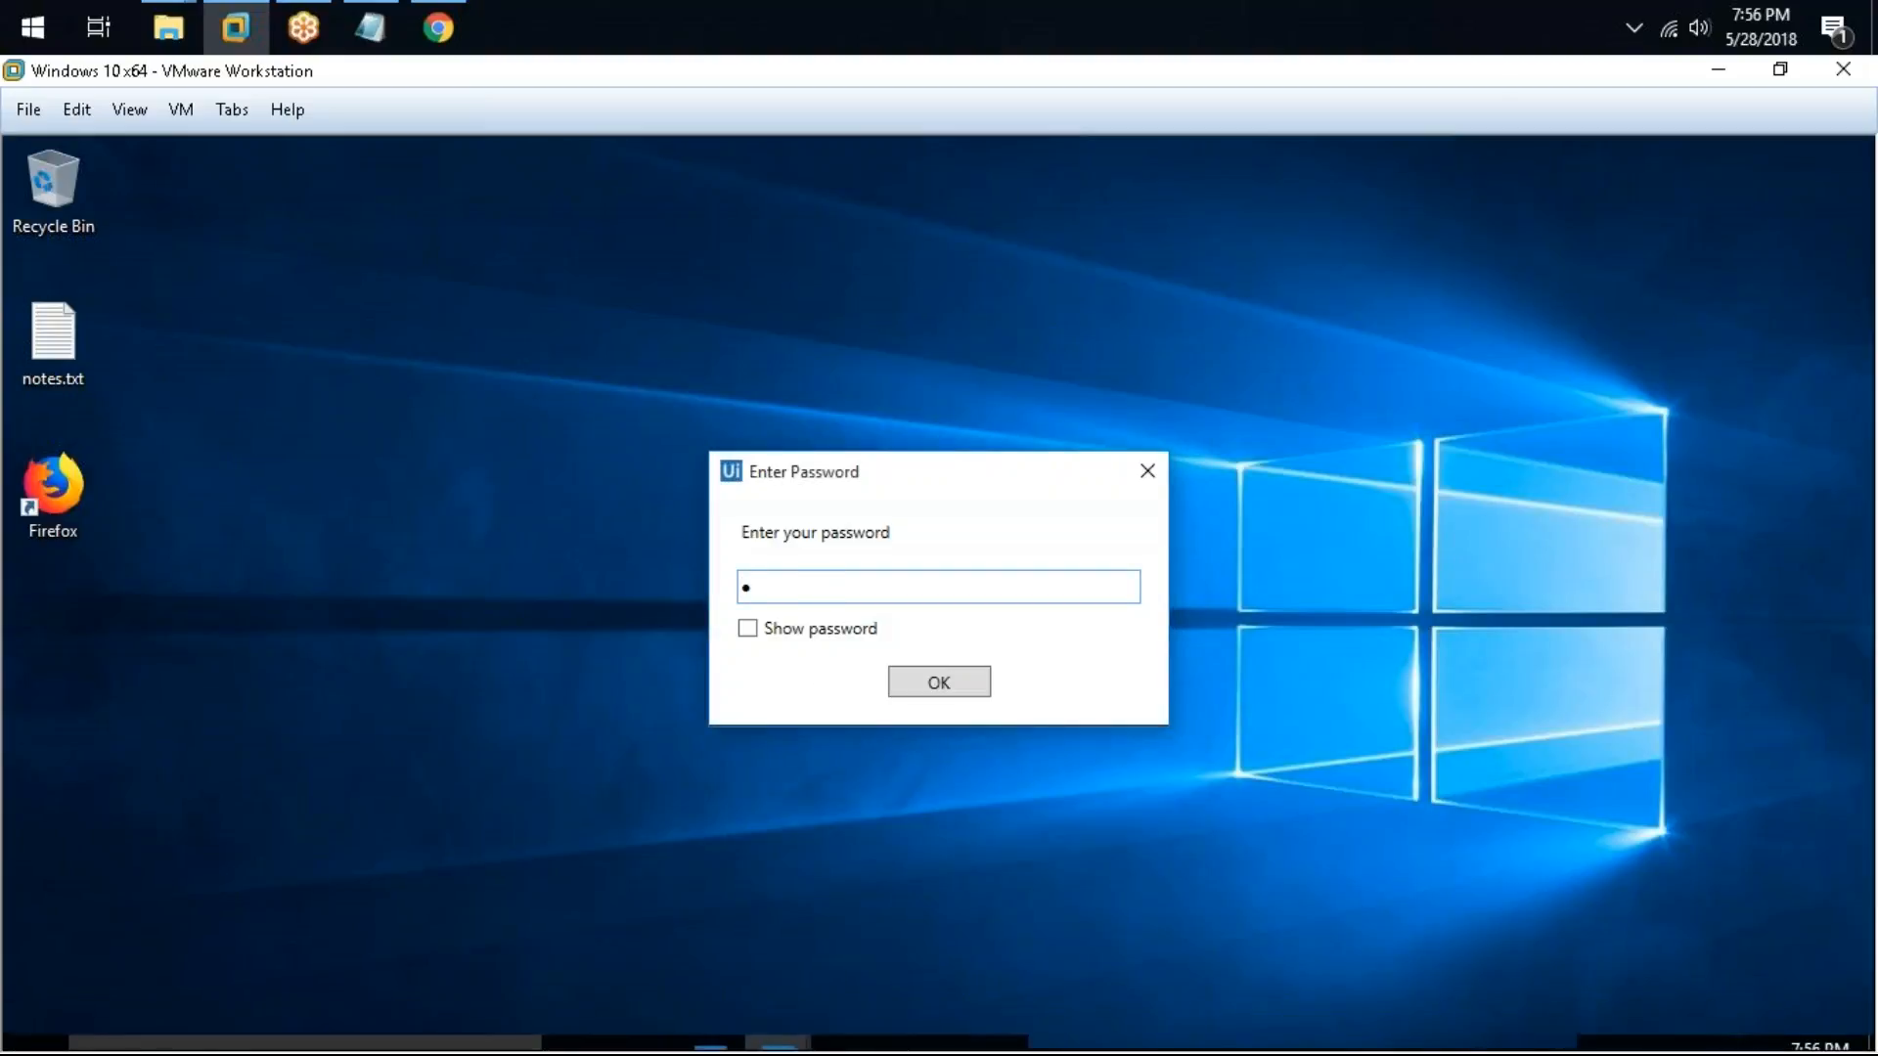
type("pas")
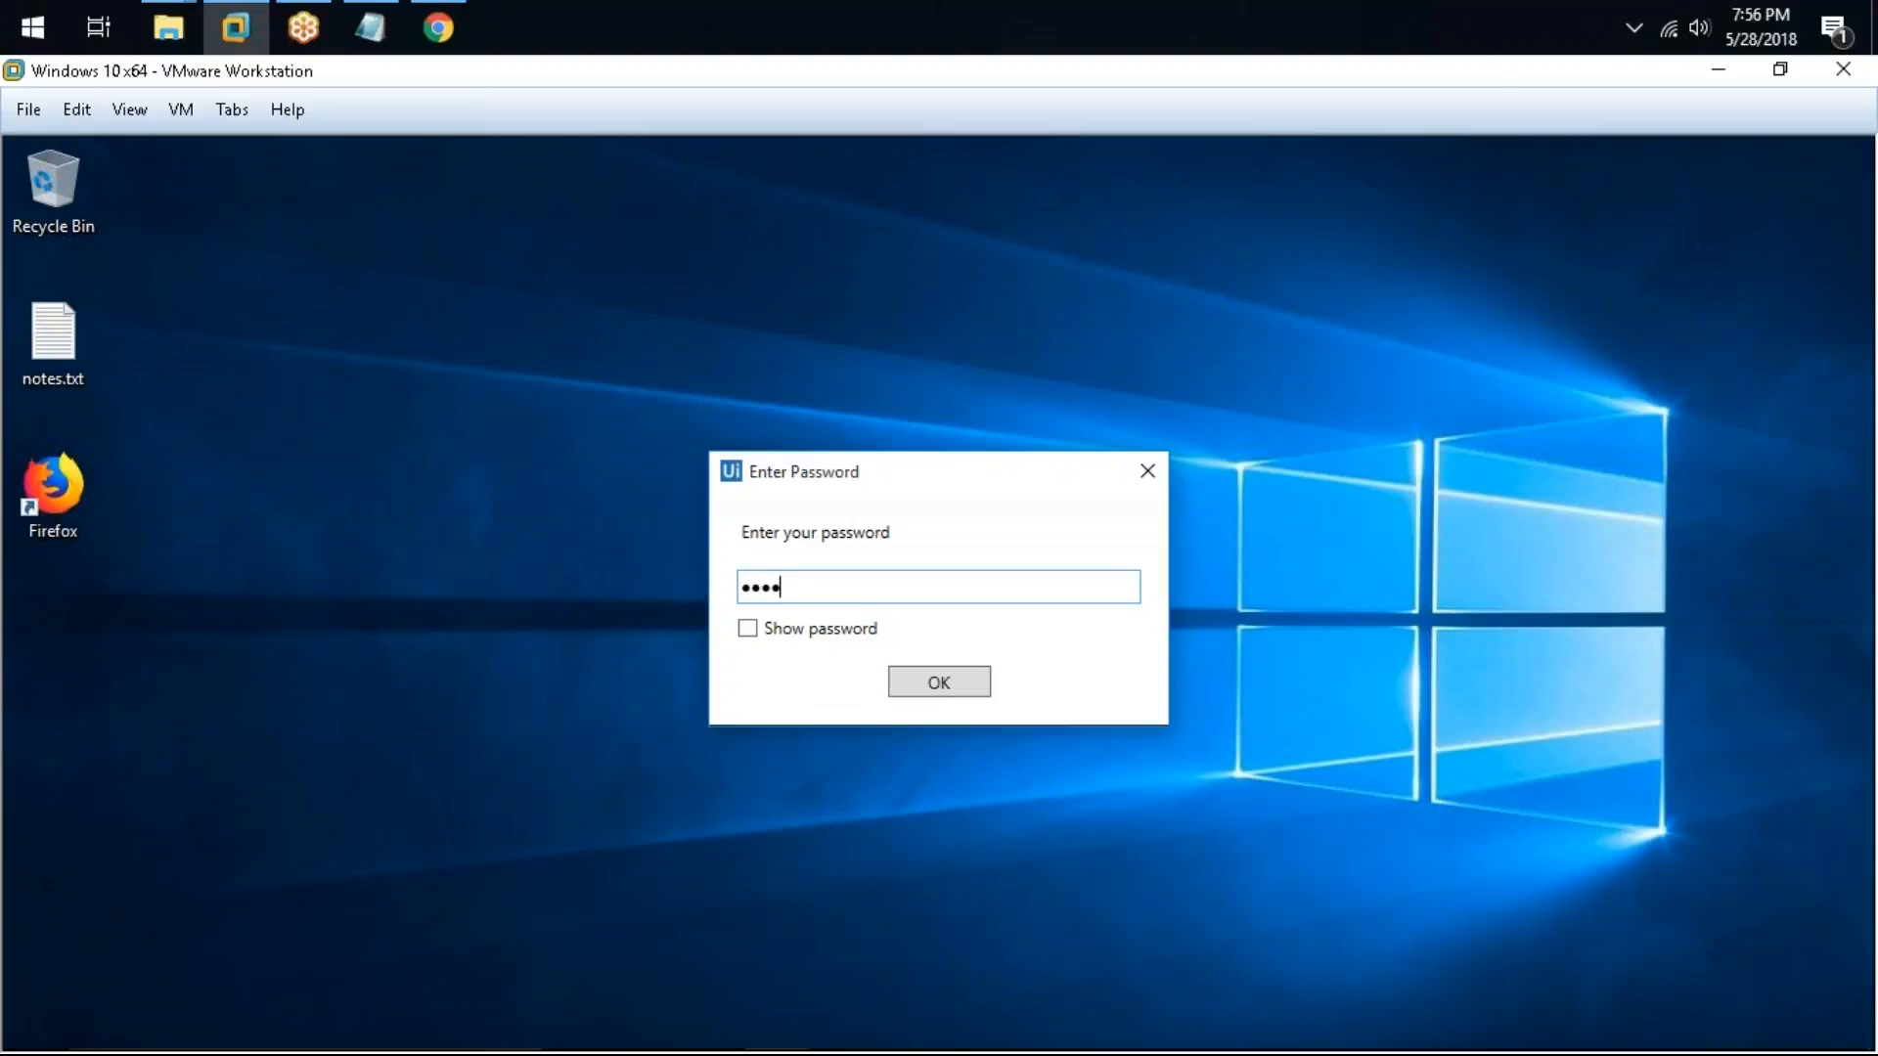
key("BackSpace")
key("BackSpace")
type("password")
left_click(957, 693)
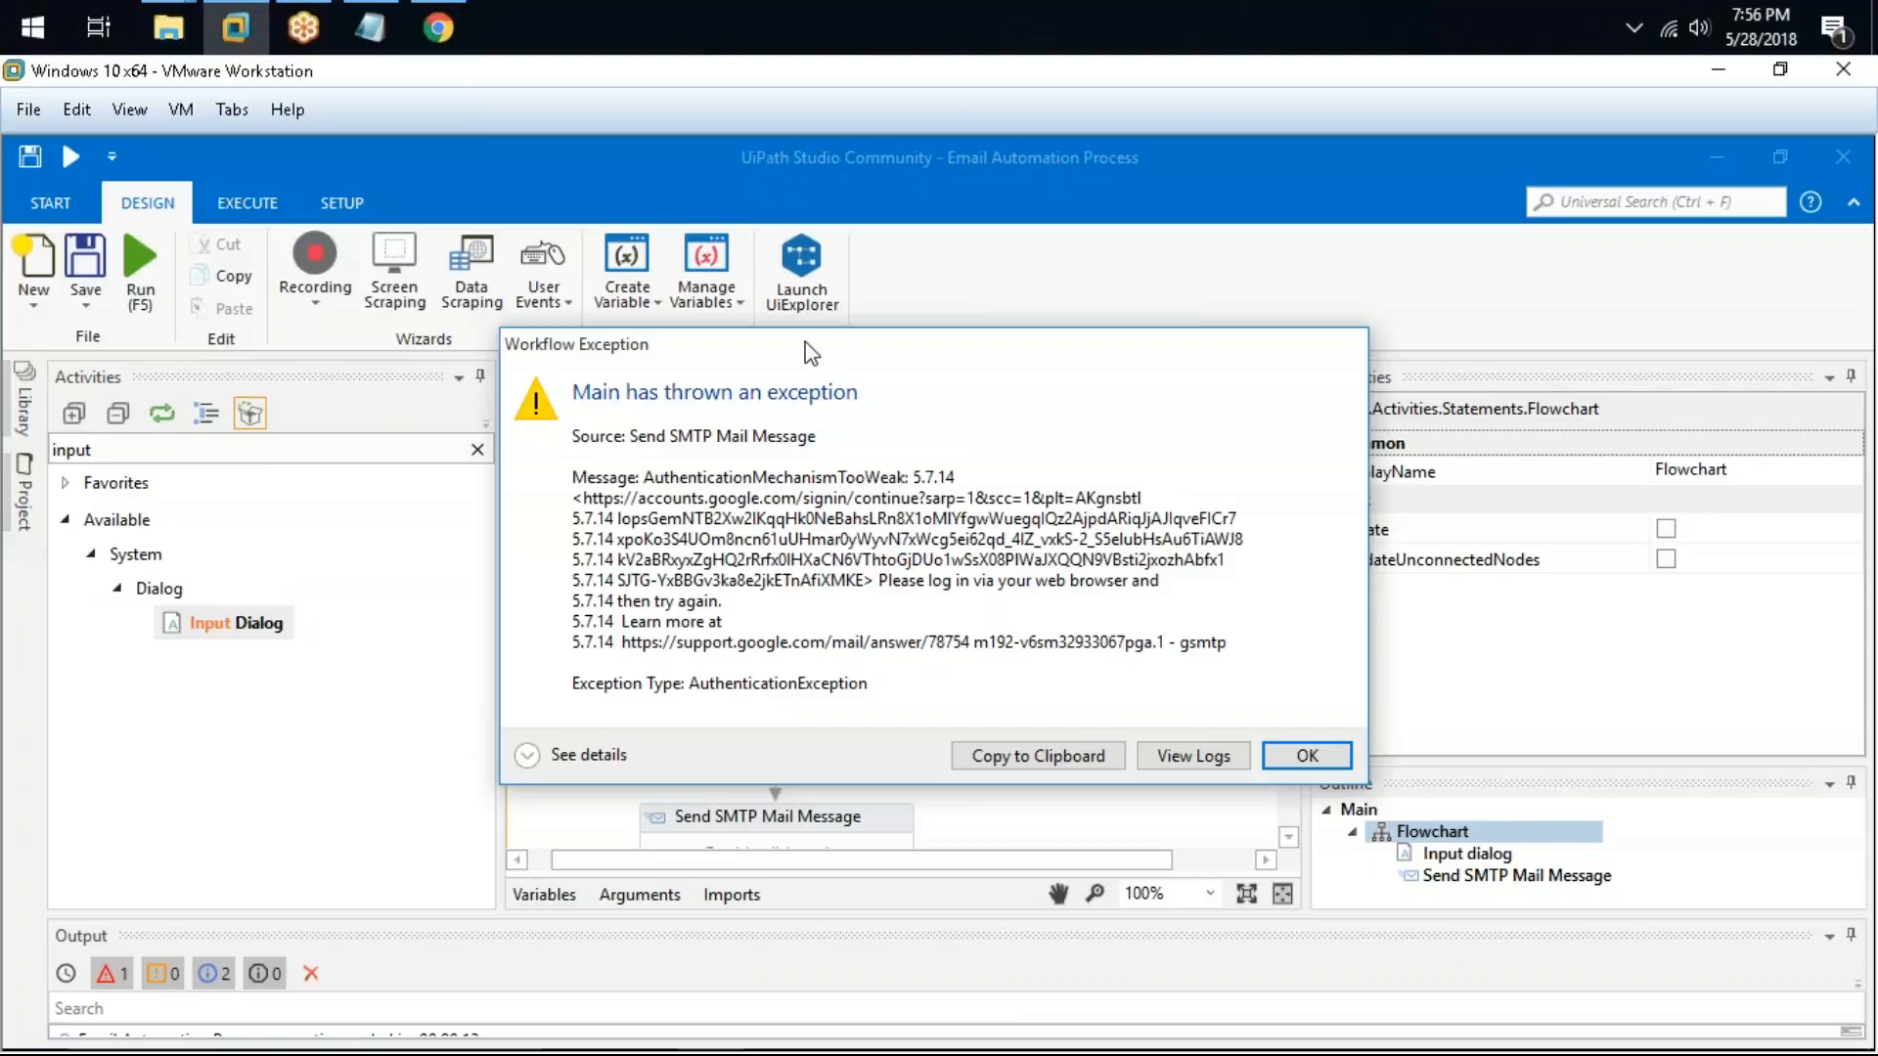
Step: Examine the workflow exception and the Gmail Forwarding and POP/IMAP settings, then close the exception
left_click_drag(849, 370, 642, 323)
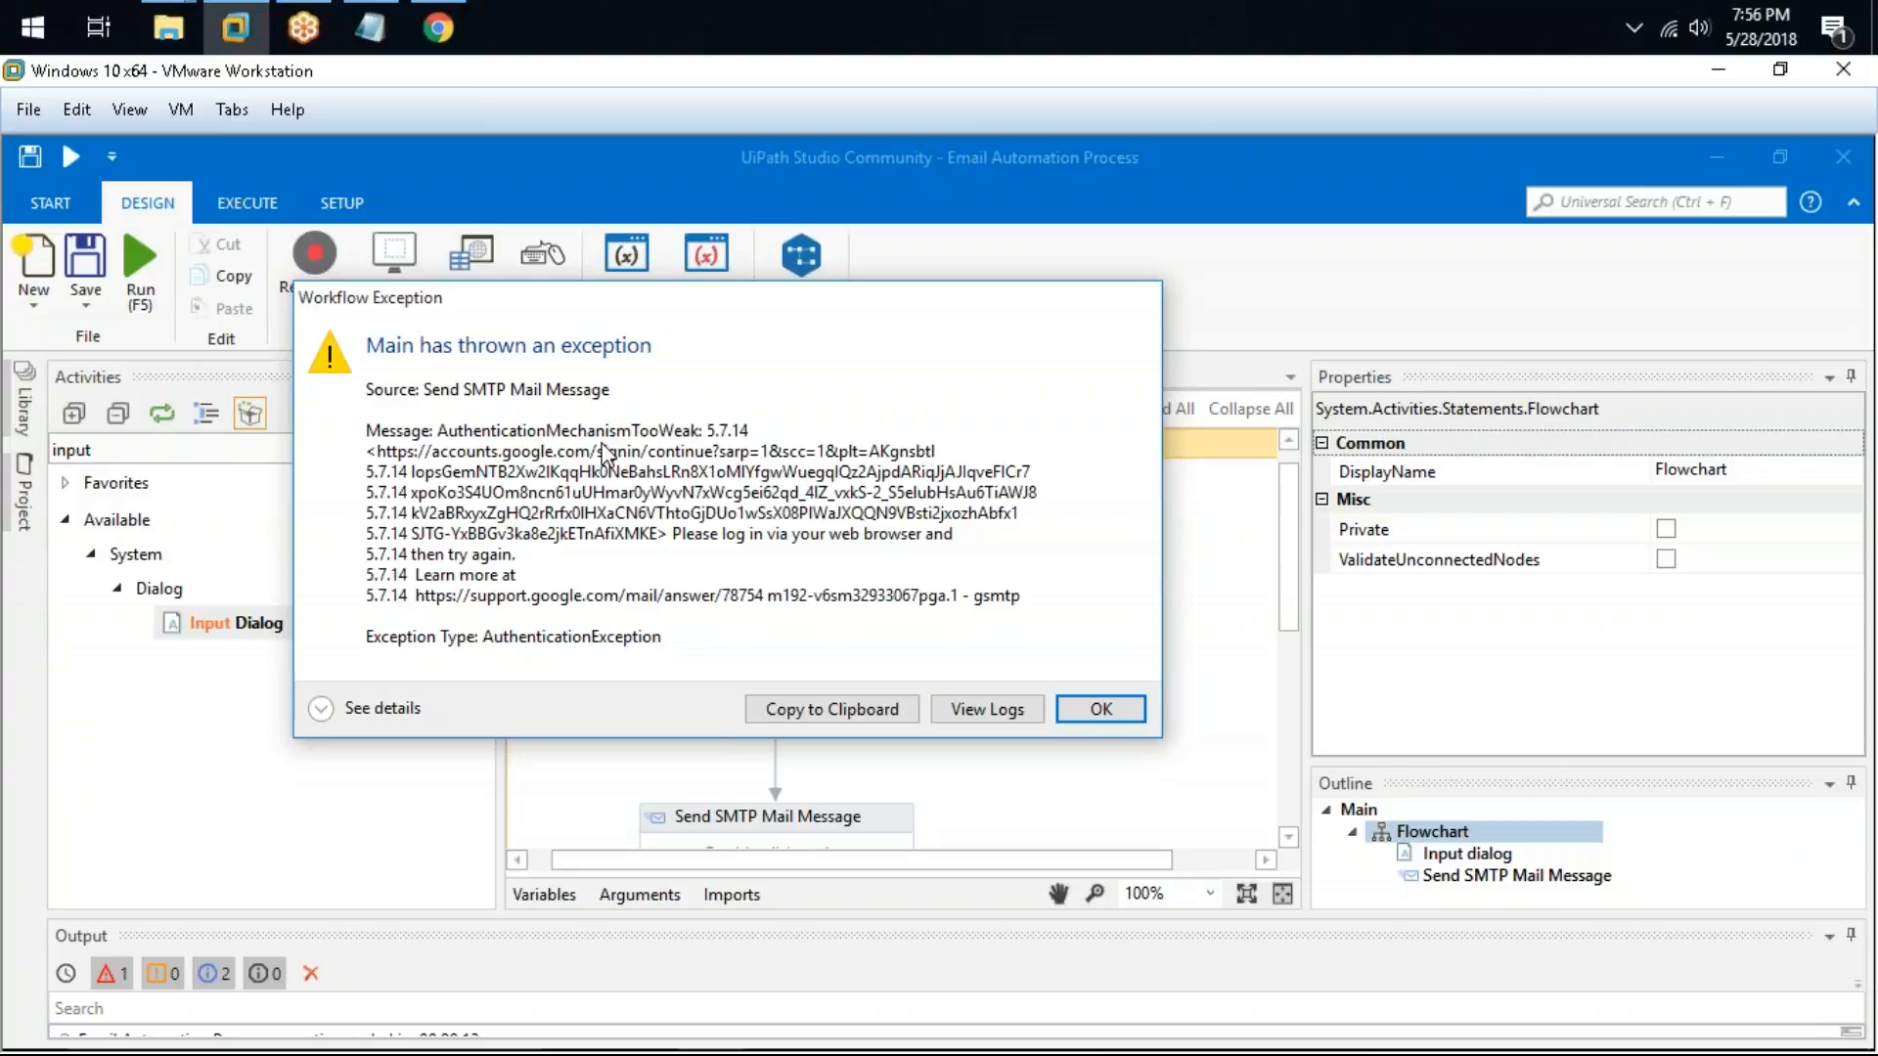
left_click(439, 28)
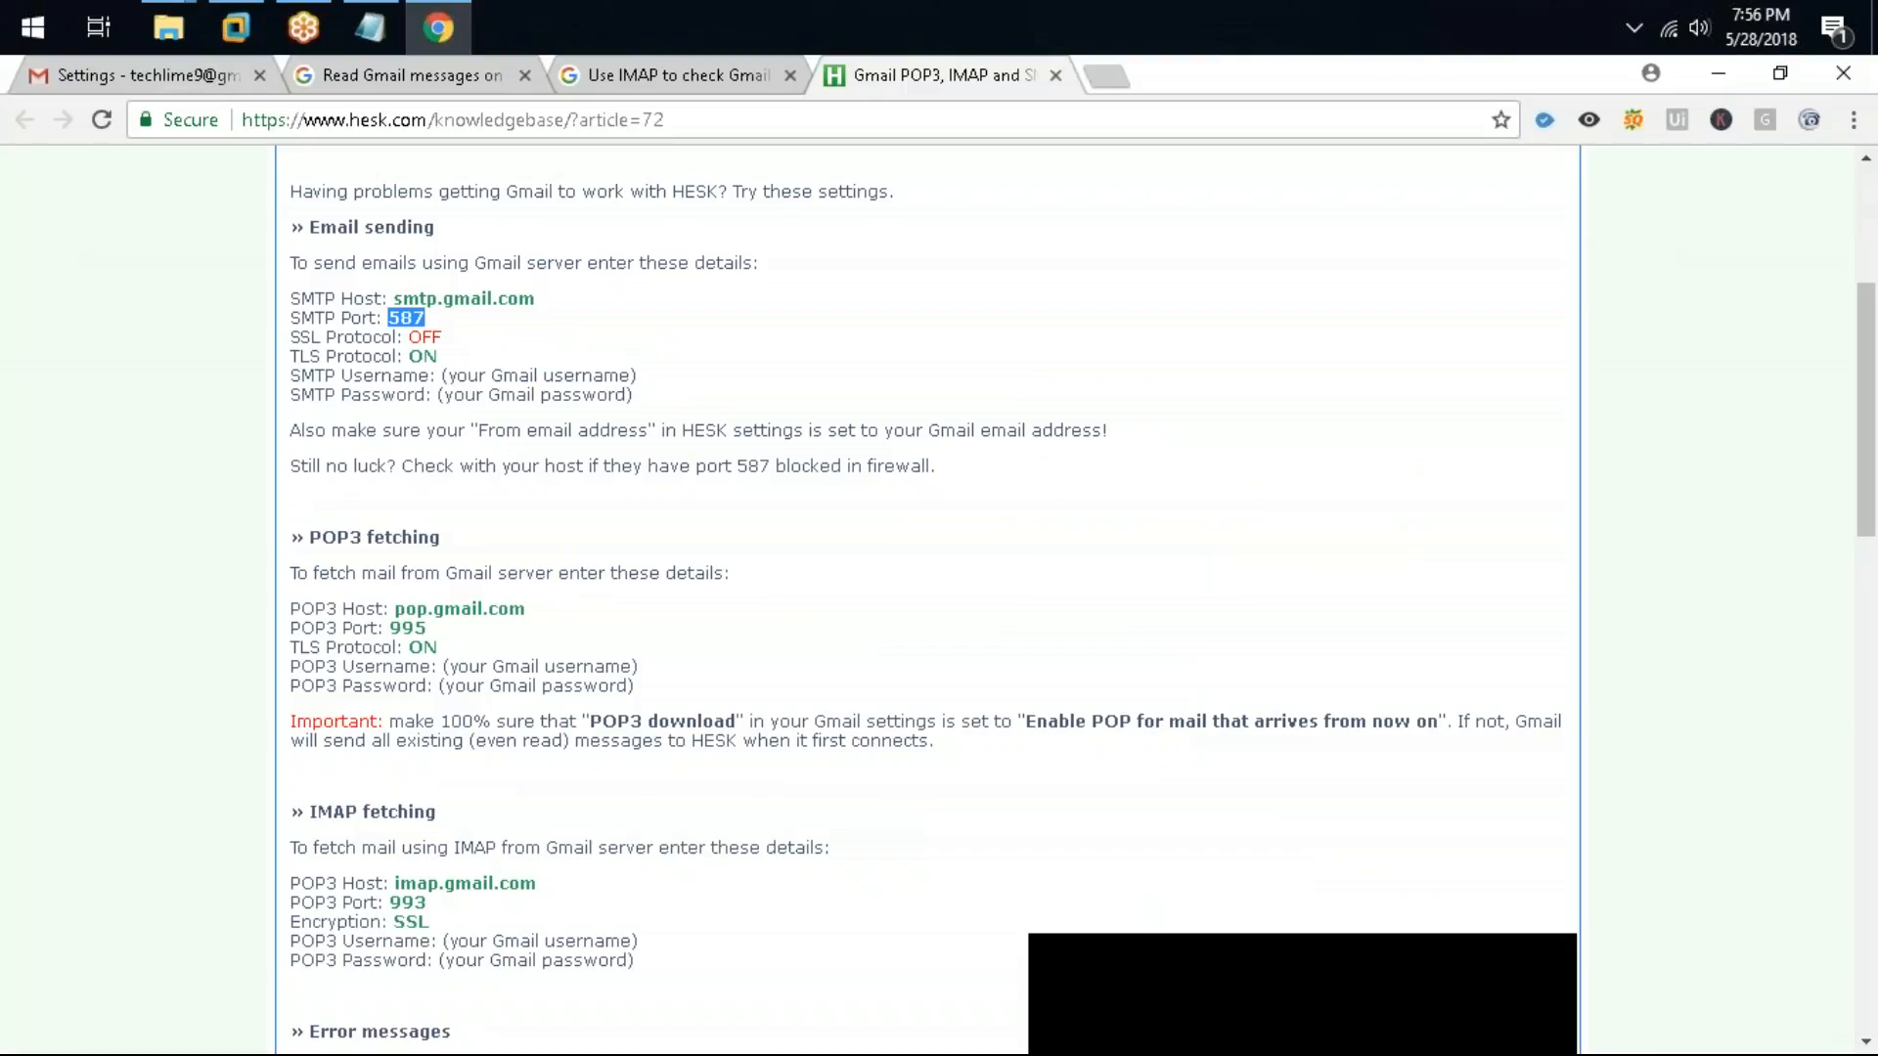
left_click(196, 74)
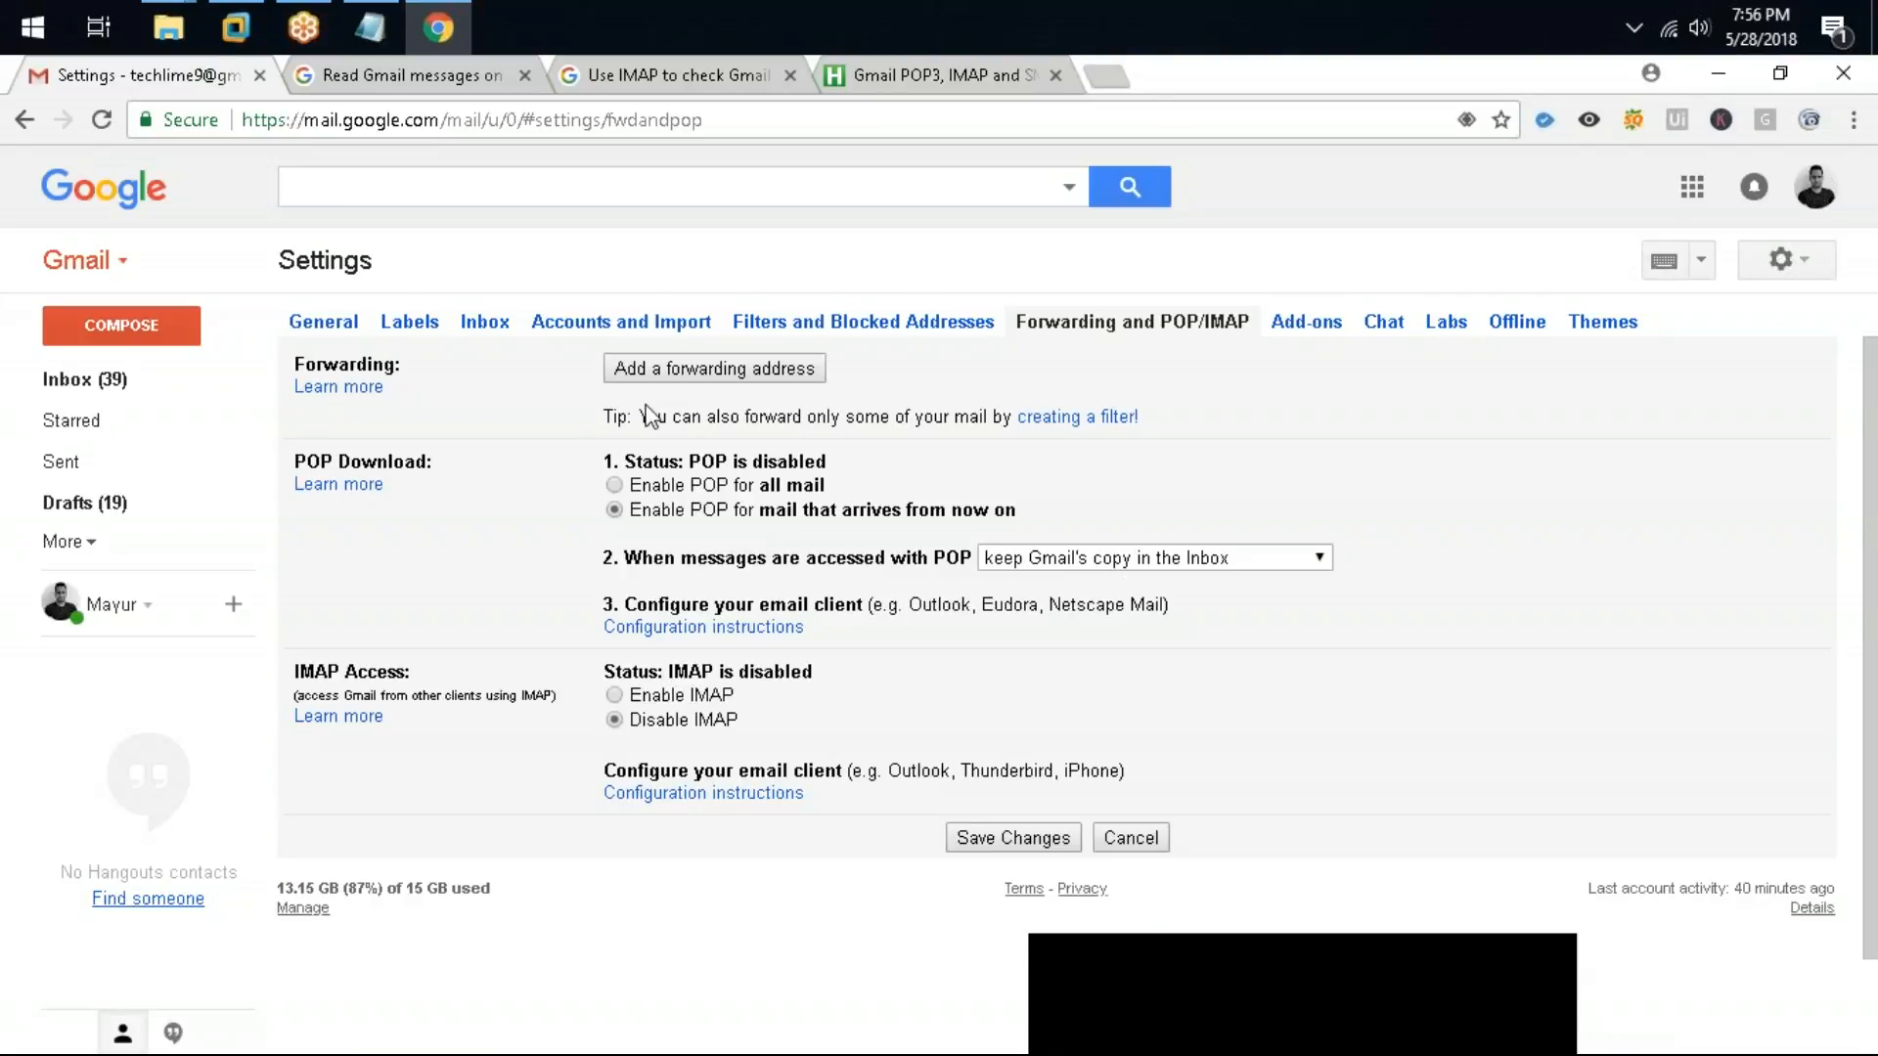
left_click(1718, 75)
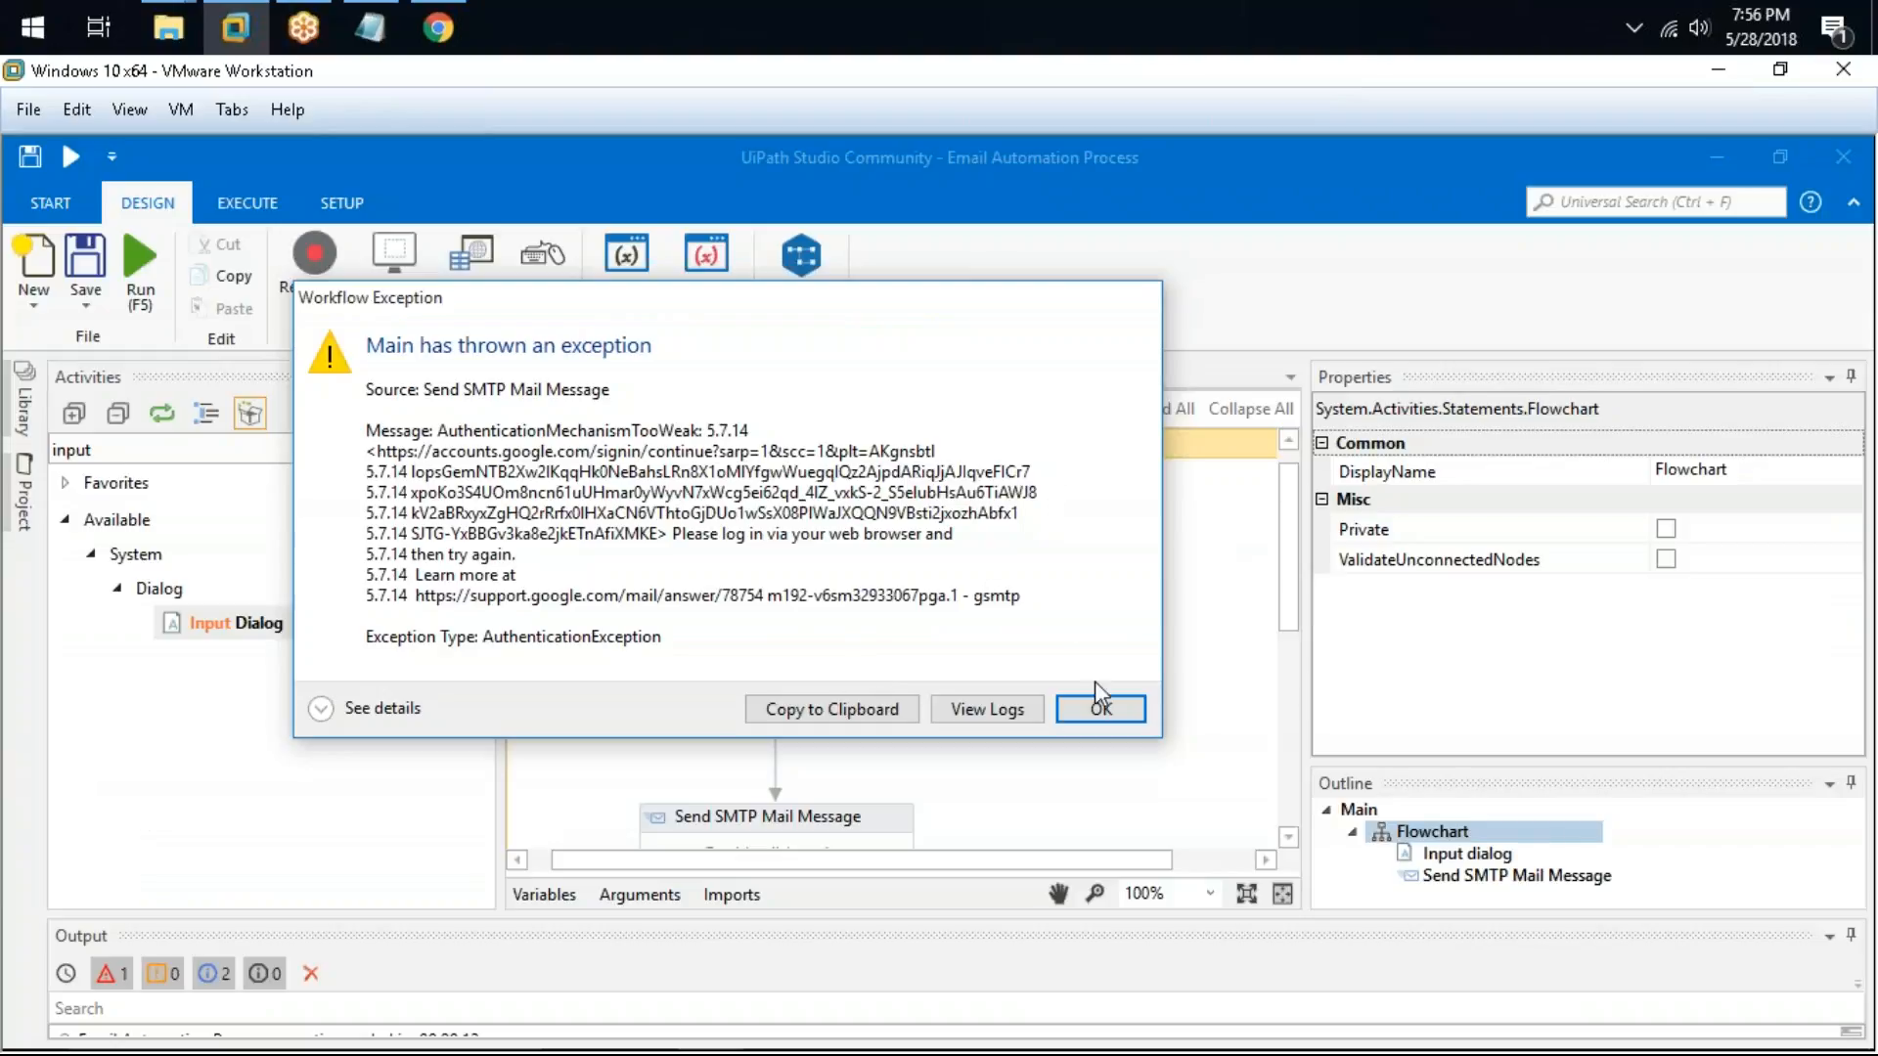
left_click(1100, 709)
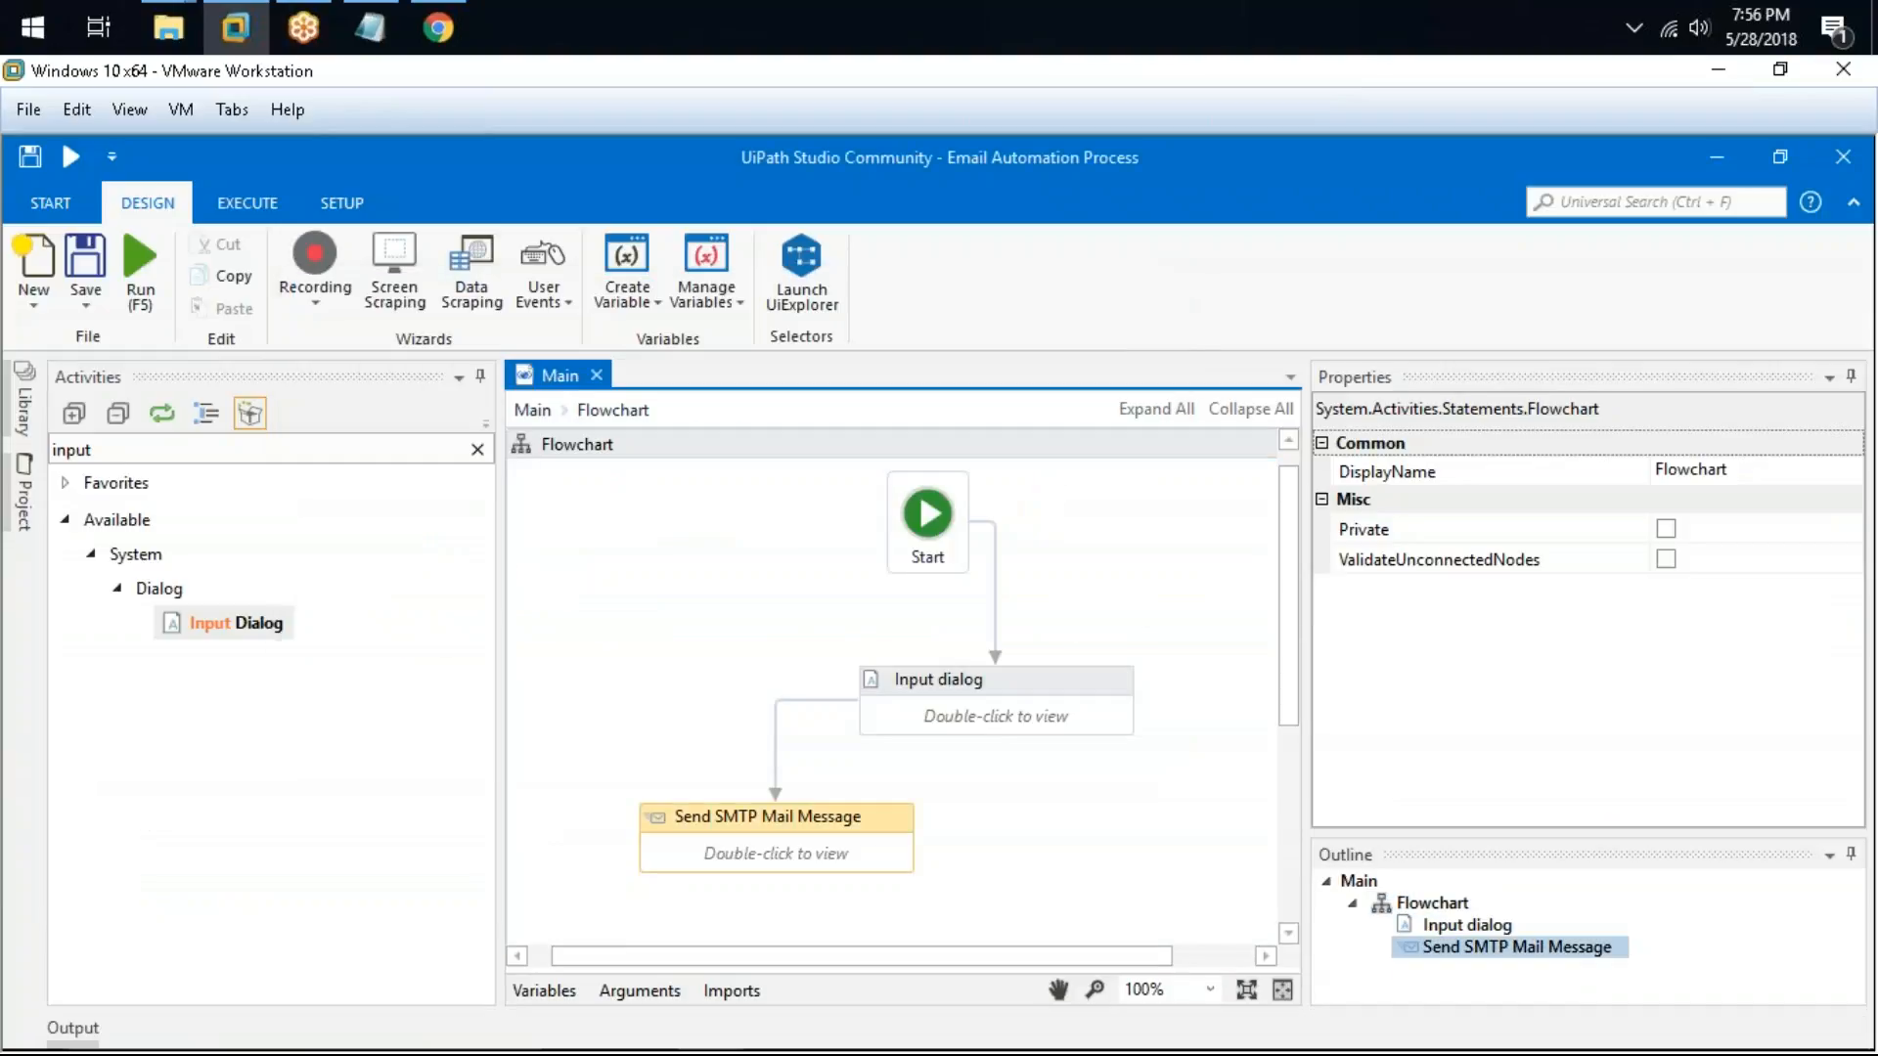
Step: Add the note "Gmail - disable two factor authentication" on a new indented line at the end of the Notepad notes
left_click(370, 27)
left_click(1071, 950)
key("Return")
key("Tab")
type("Gmail")
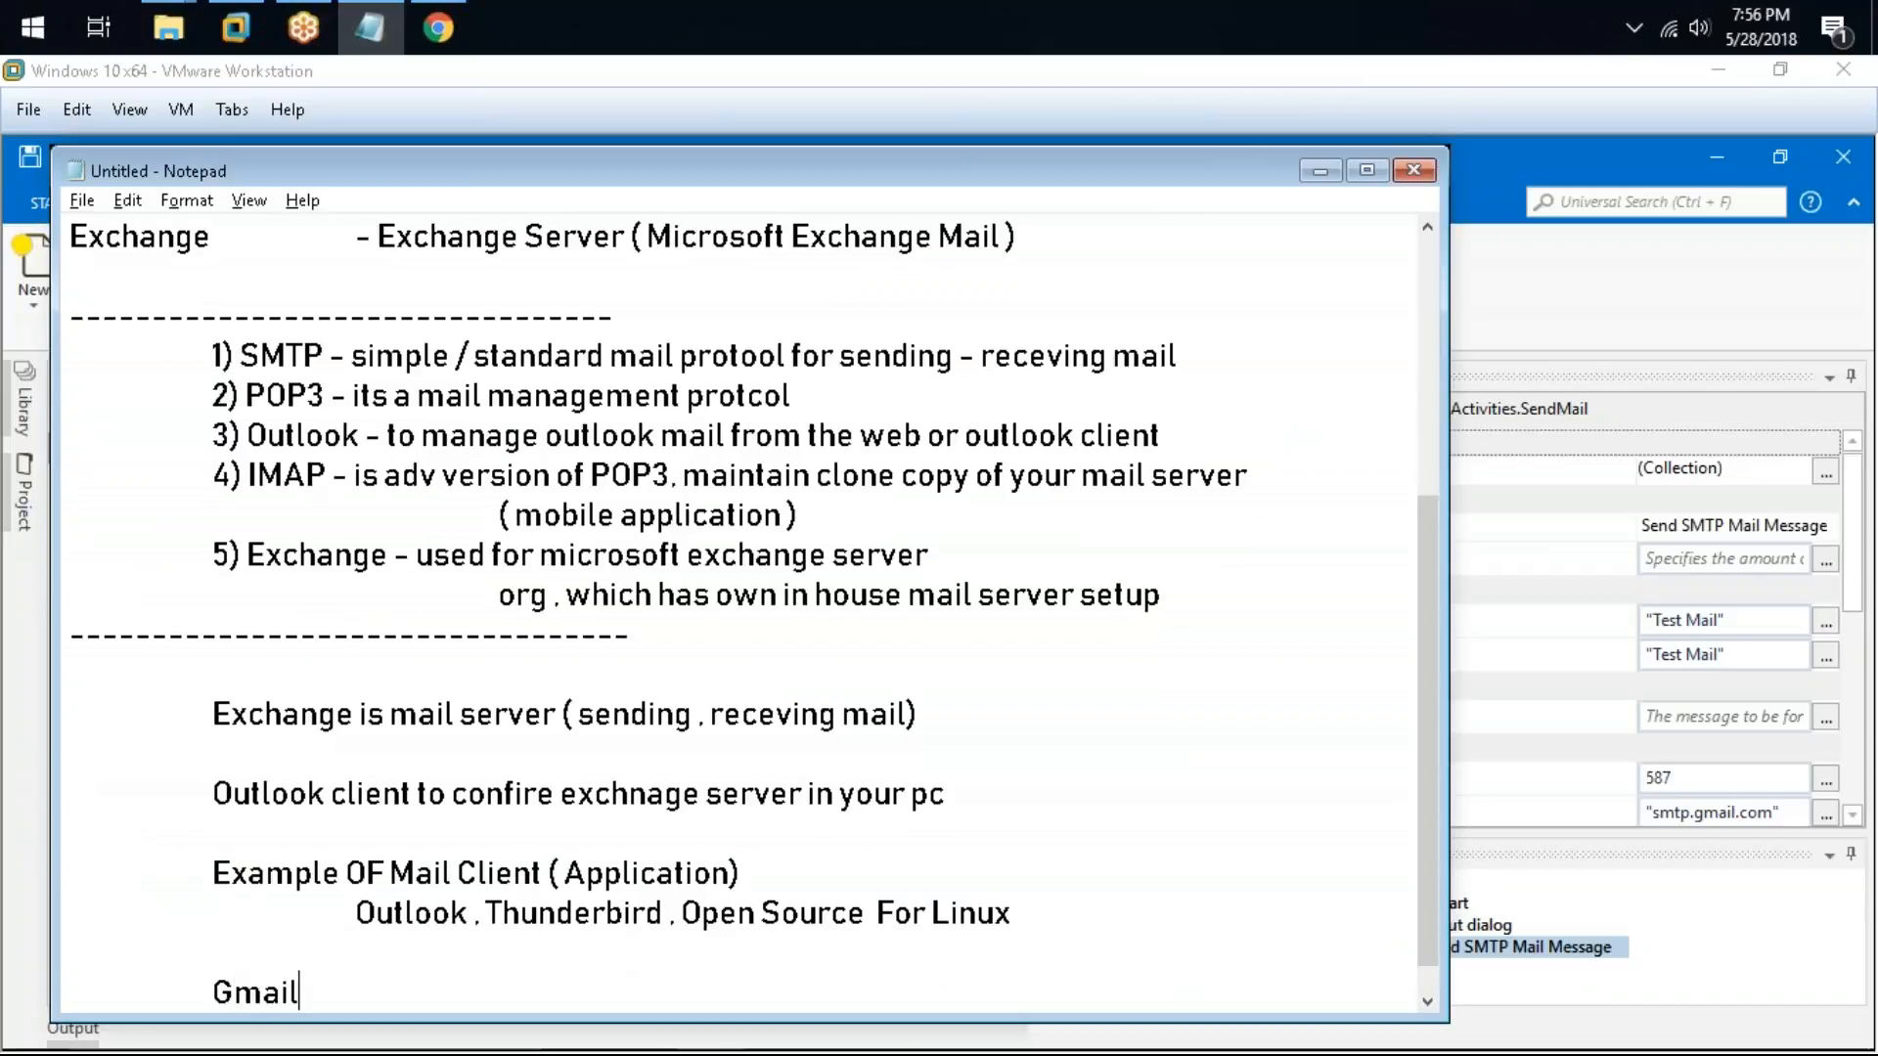
type(" - disbale")
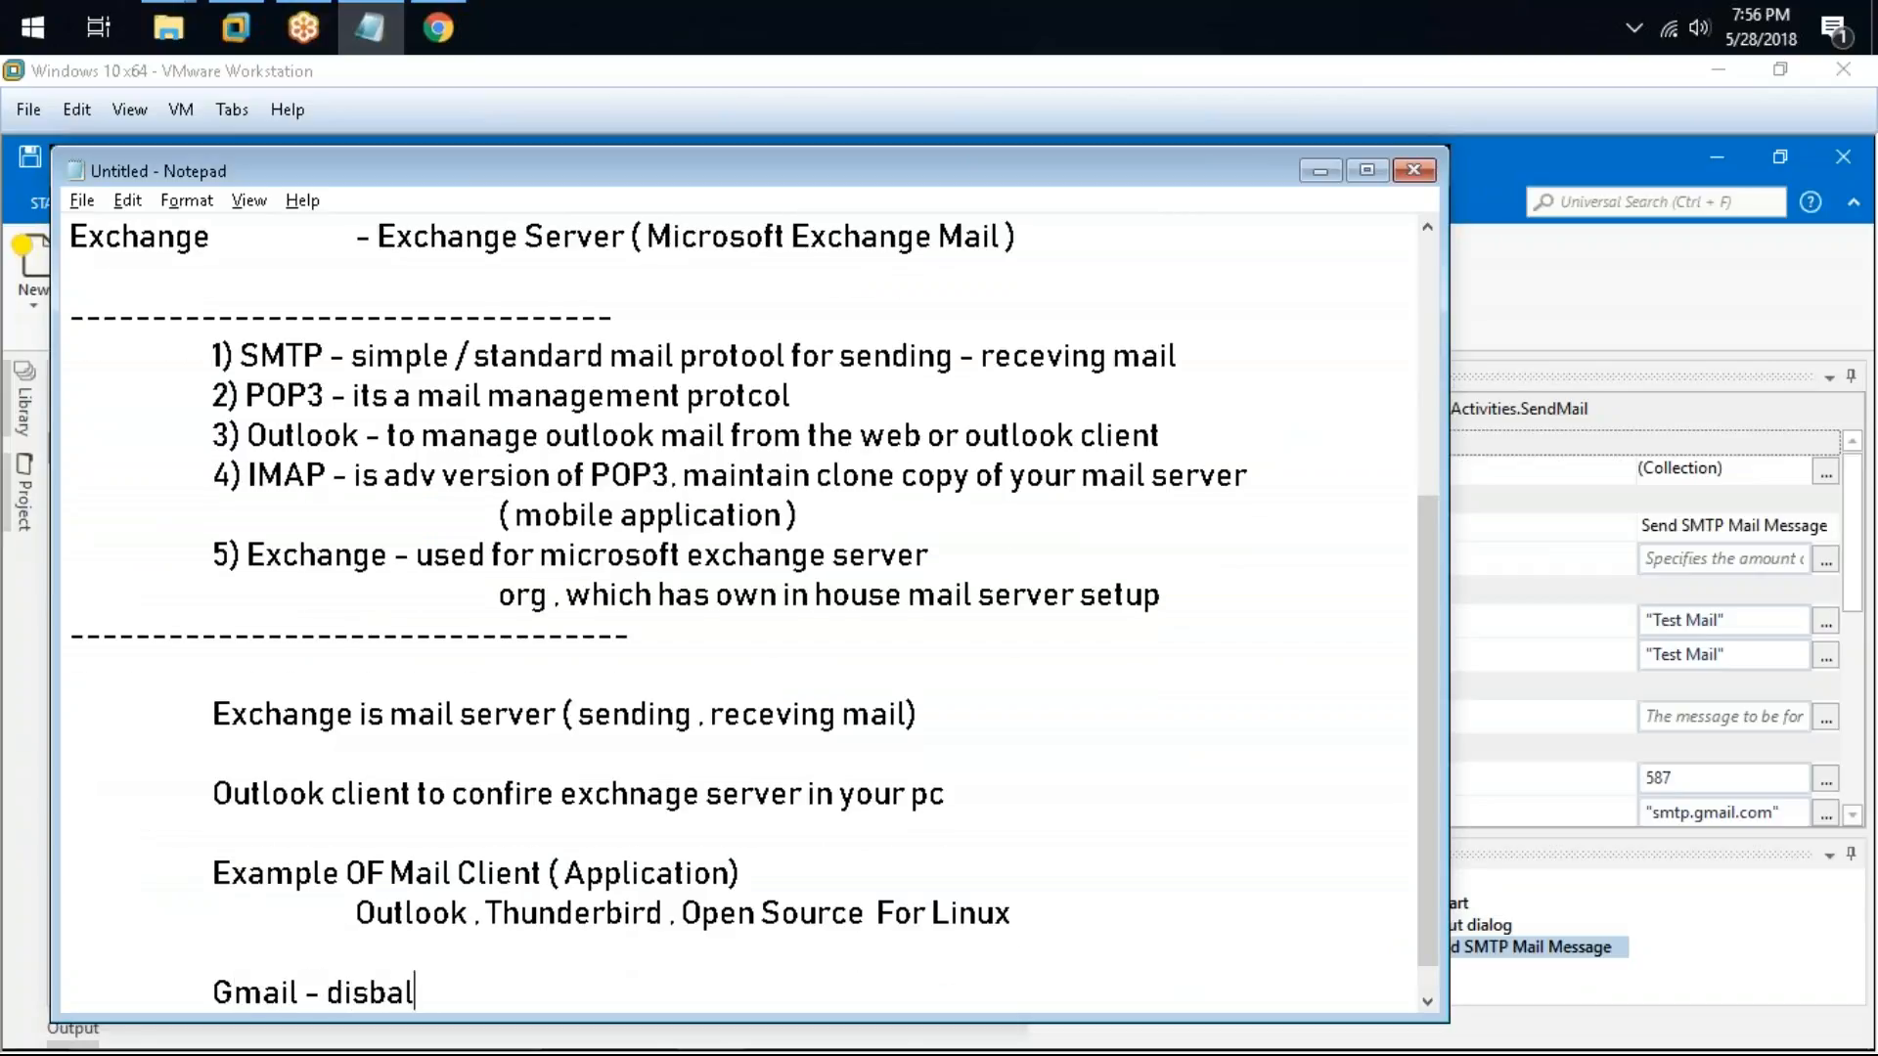
key("BackSpace")
key("BackSpace")
key("BackSpace")
key("BackSpace")
key("BackSpace")
key("BackSpace")
type("sable two fact")
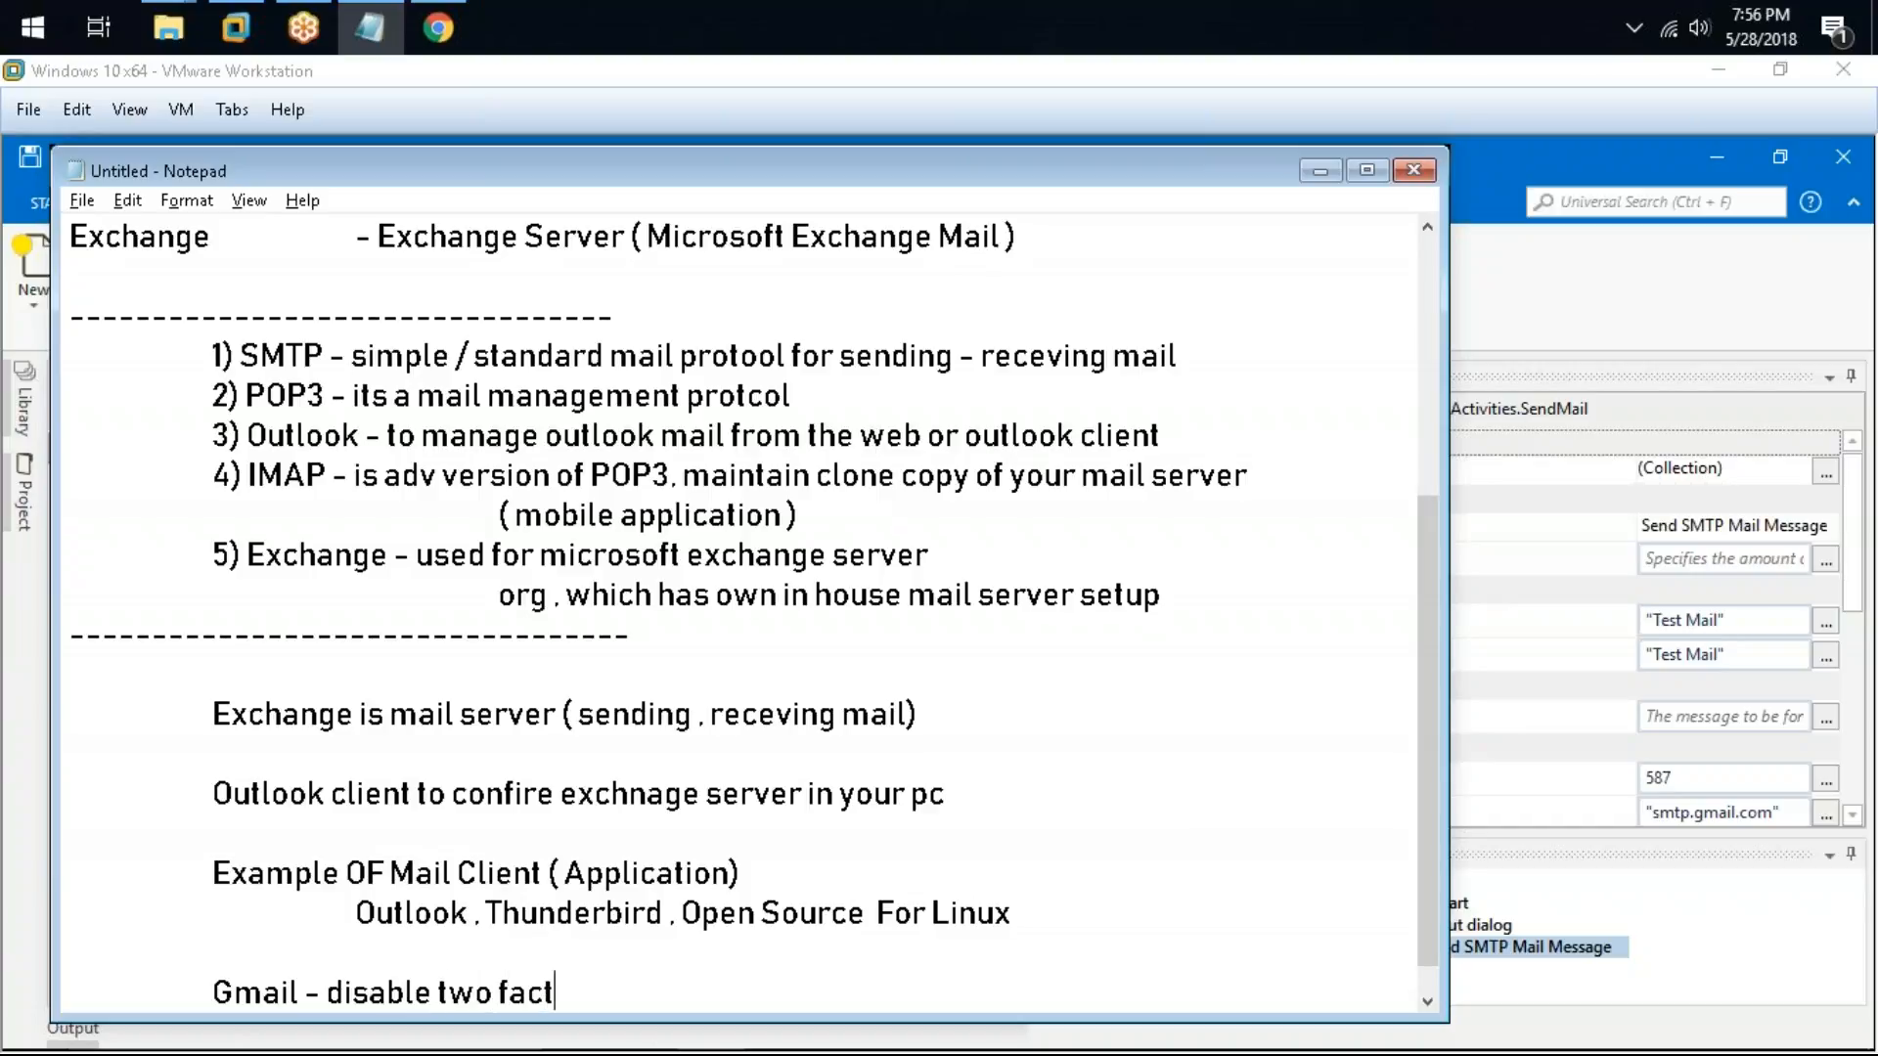
type("or authentication")
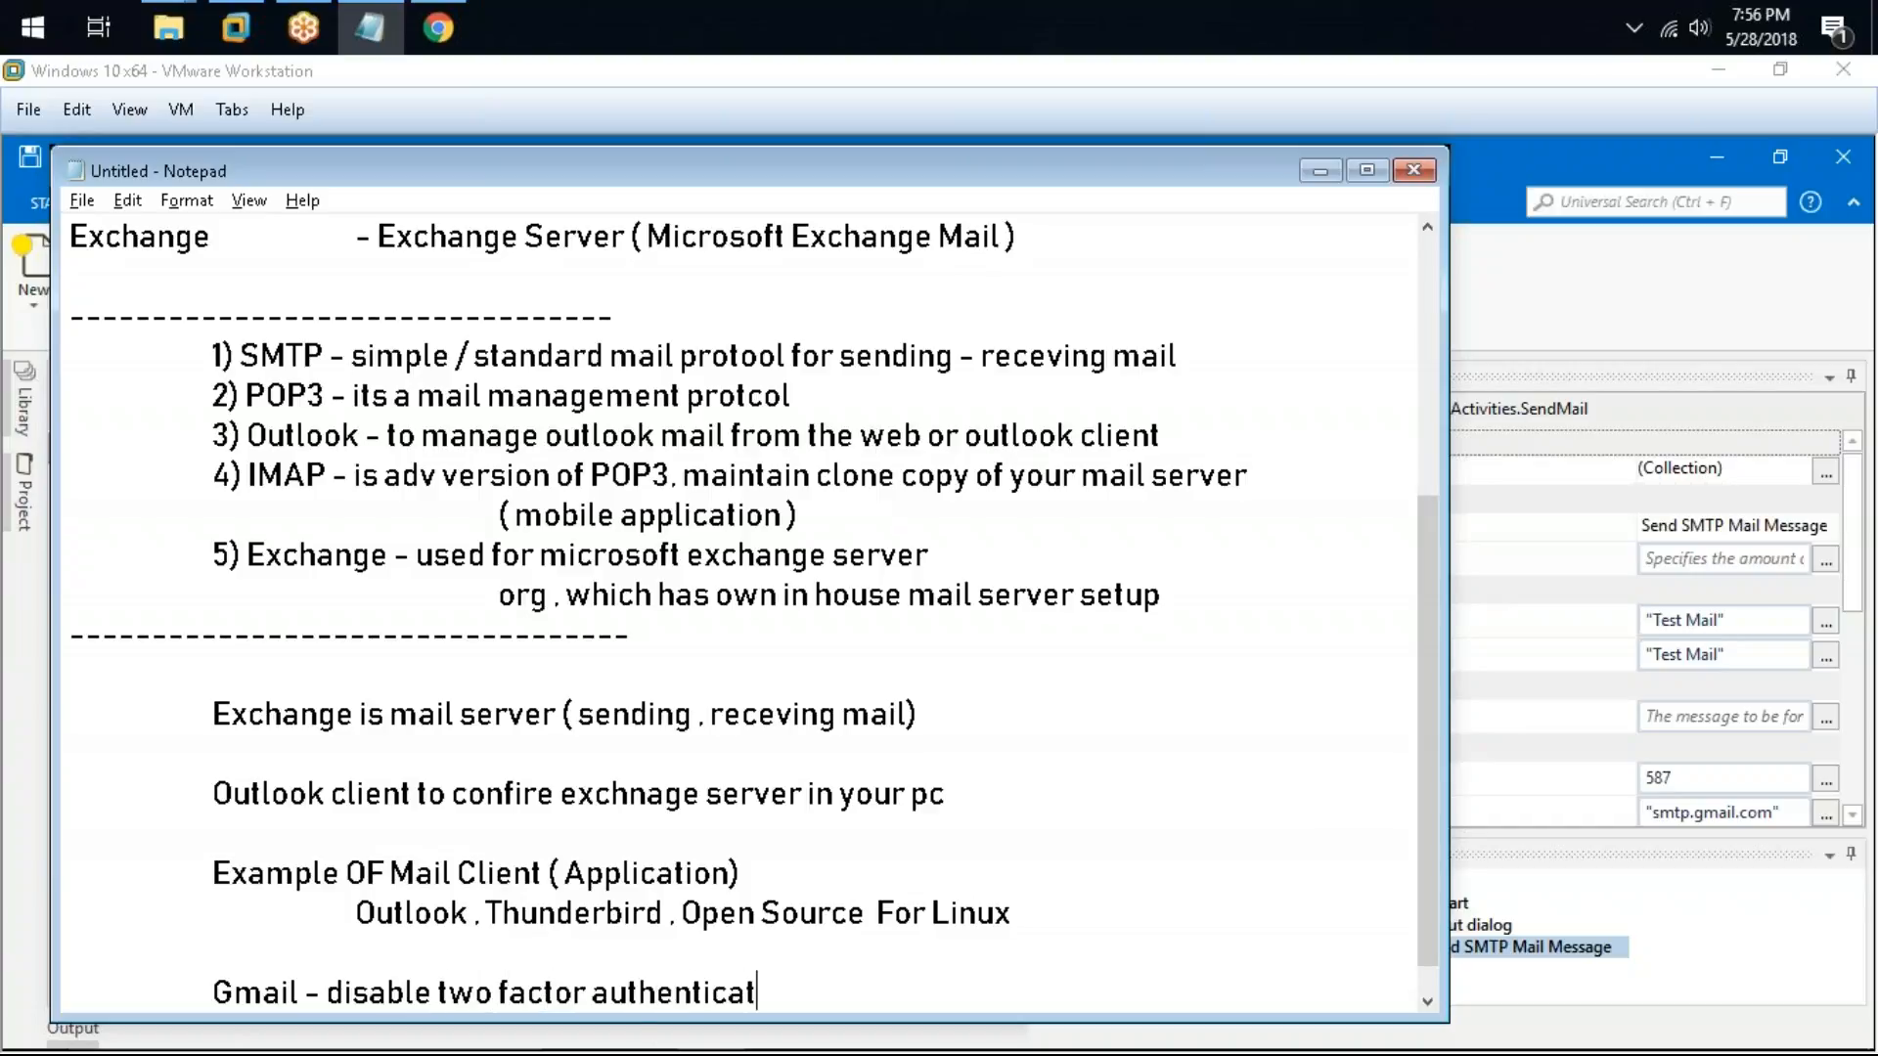
Step: Insert a dashed separator line above the Gmail note
key("Down")
key("Up")
key("Up")
type("-----------------------------")
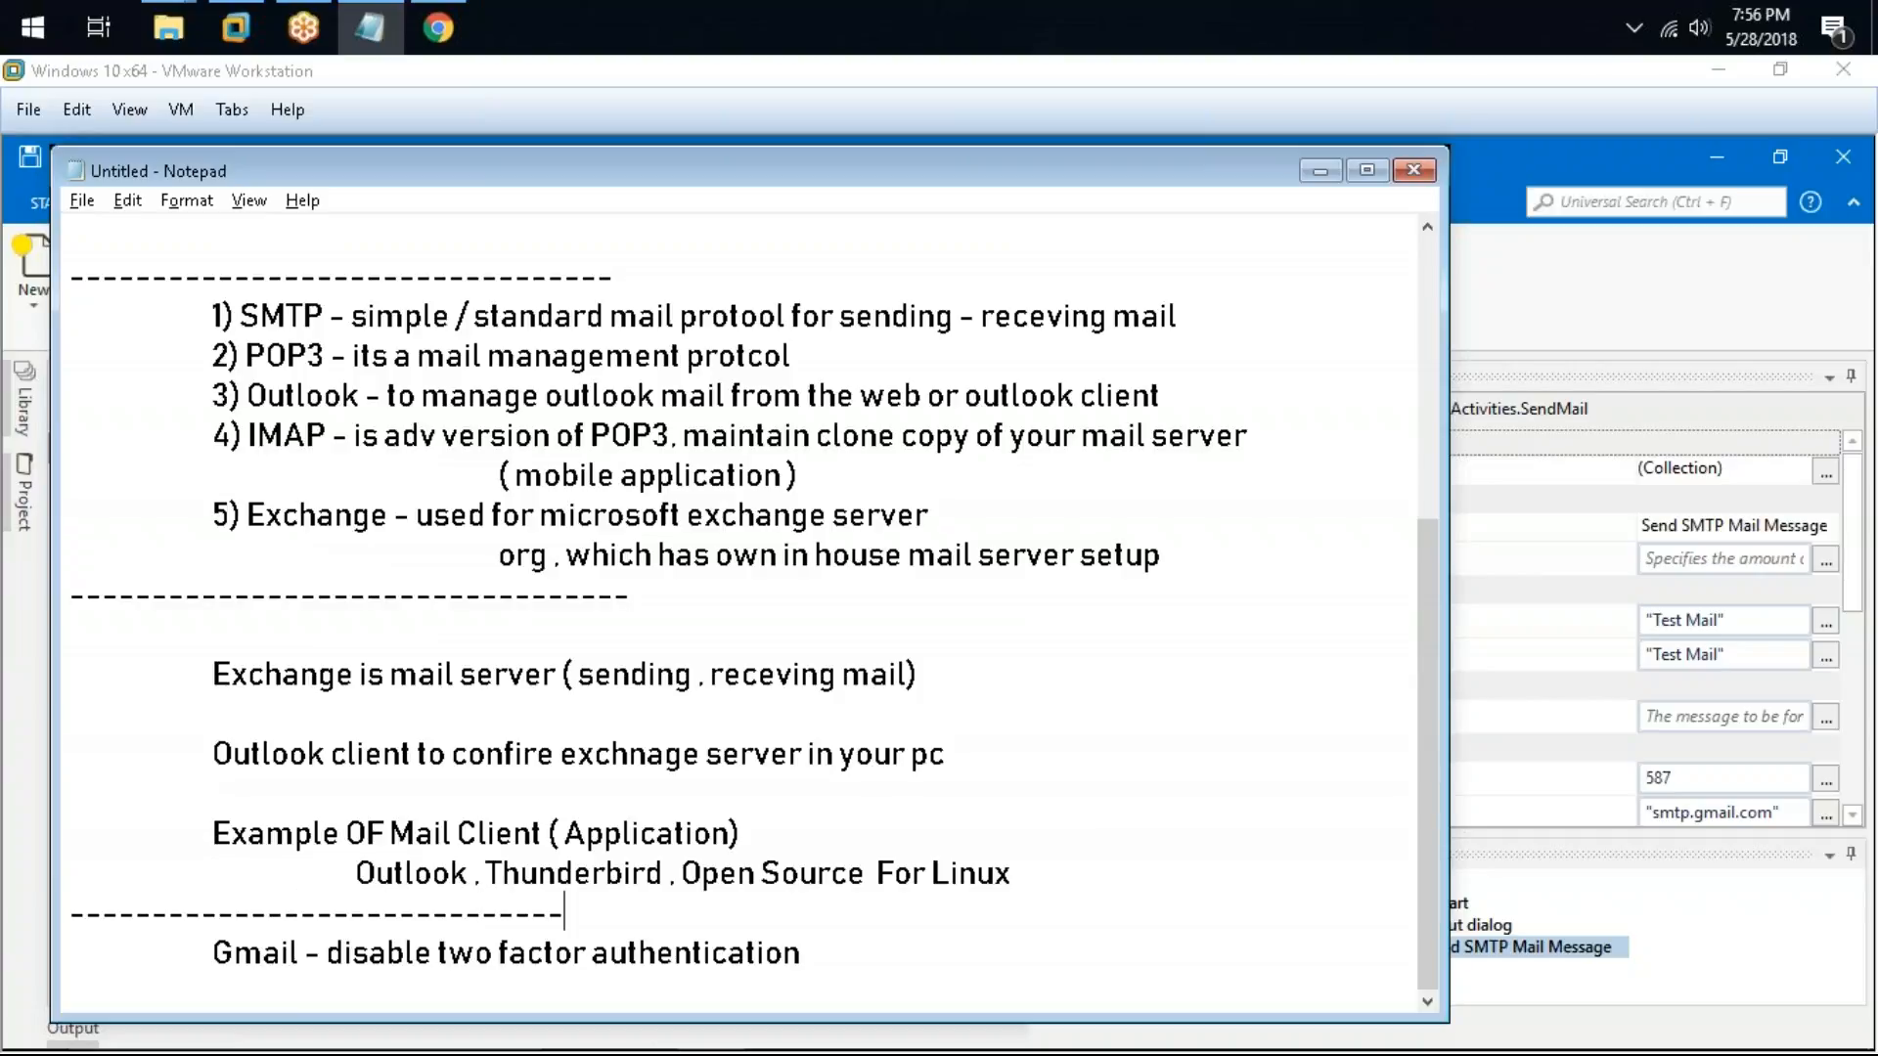
type("--------------------------")
Step: Add indented lines "otherwise it will fail" and "yahoo mail to test mail service" under the Gmail note
left_click(872, 949)
key("Return")
key("Tab")
key("Tab")
type("otherwiser")
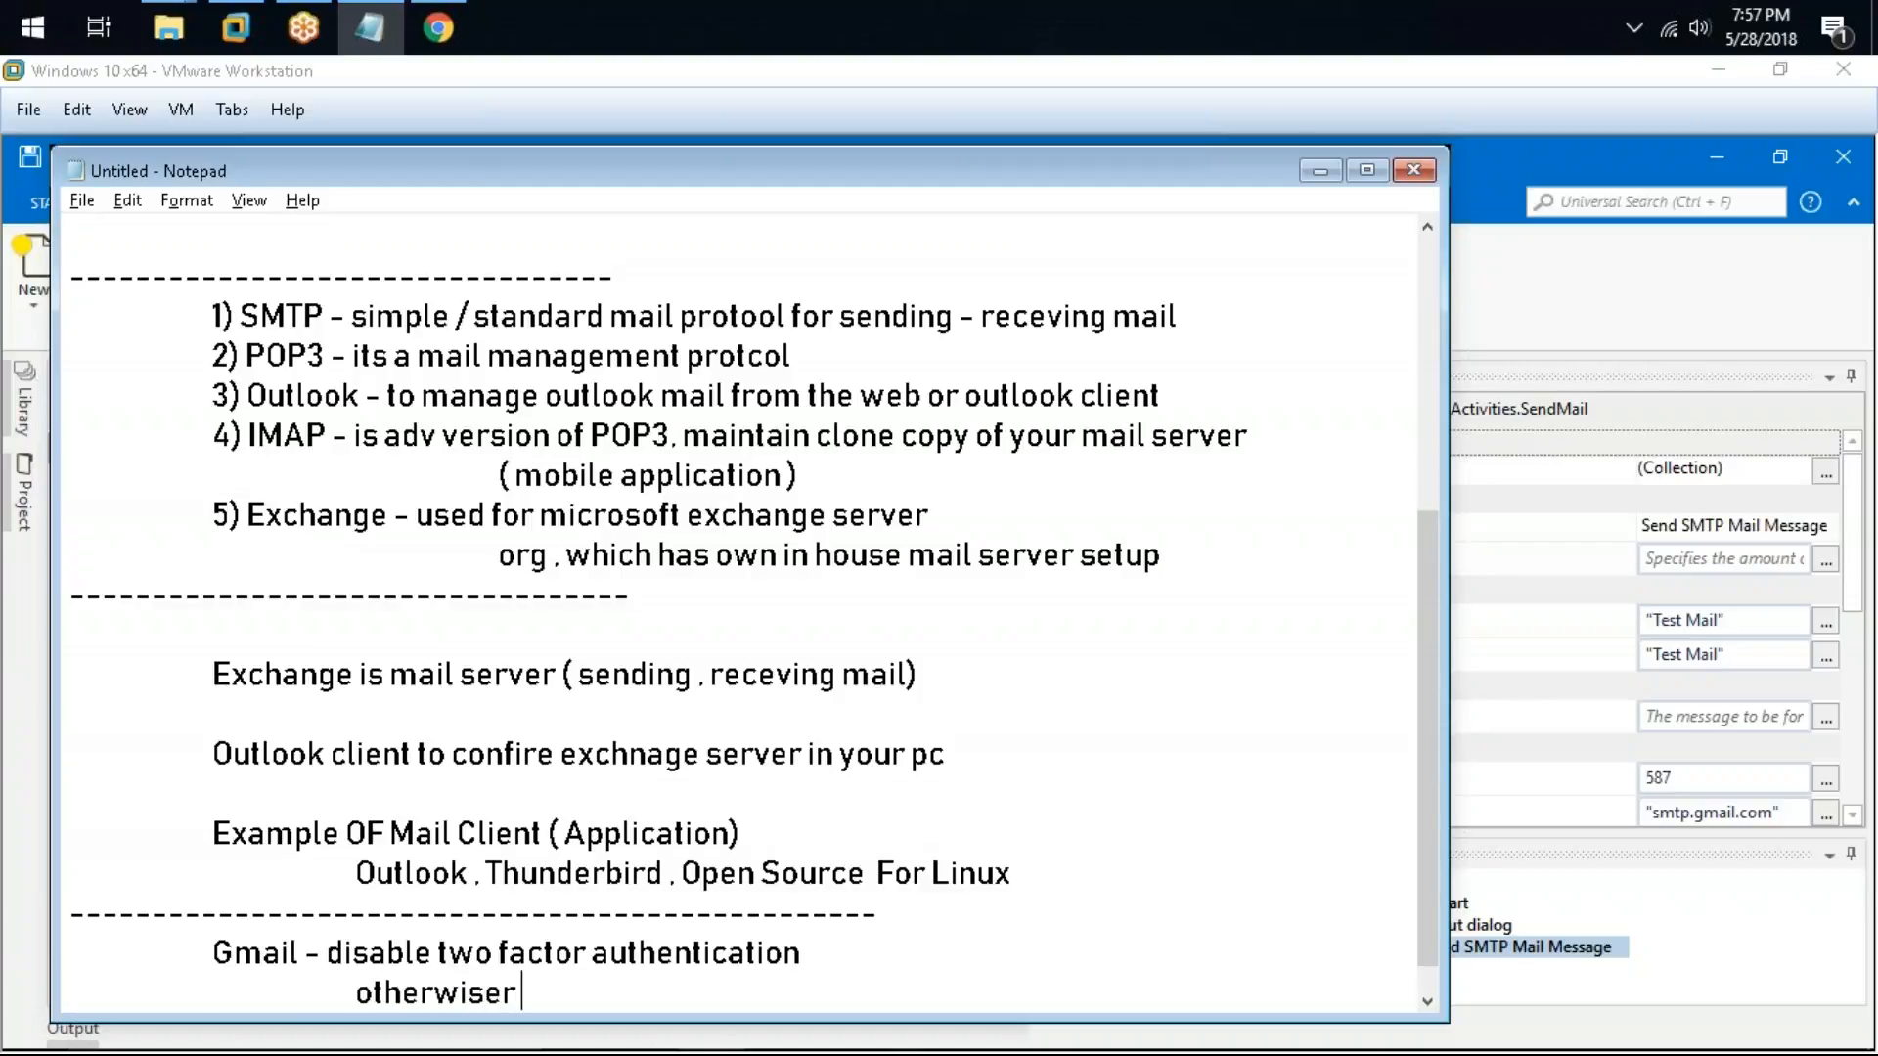
key("BackSpace")
type("it will fain")
key("BackSpace")
type("l .")
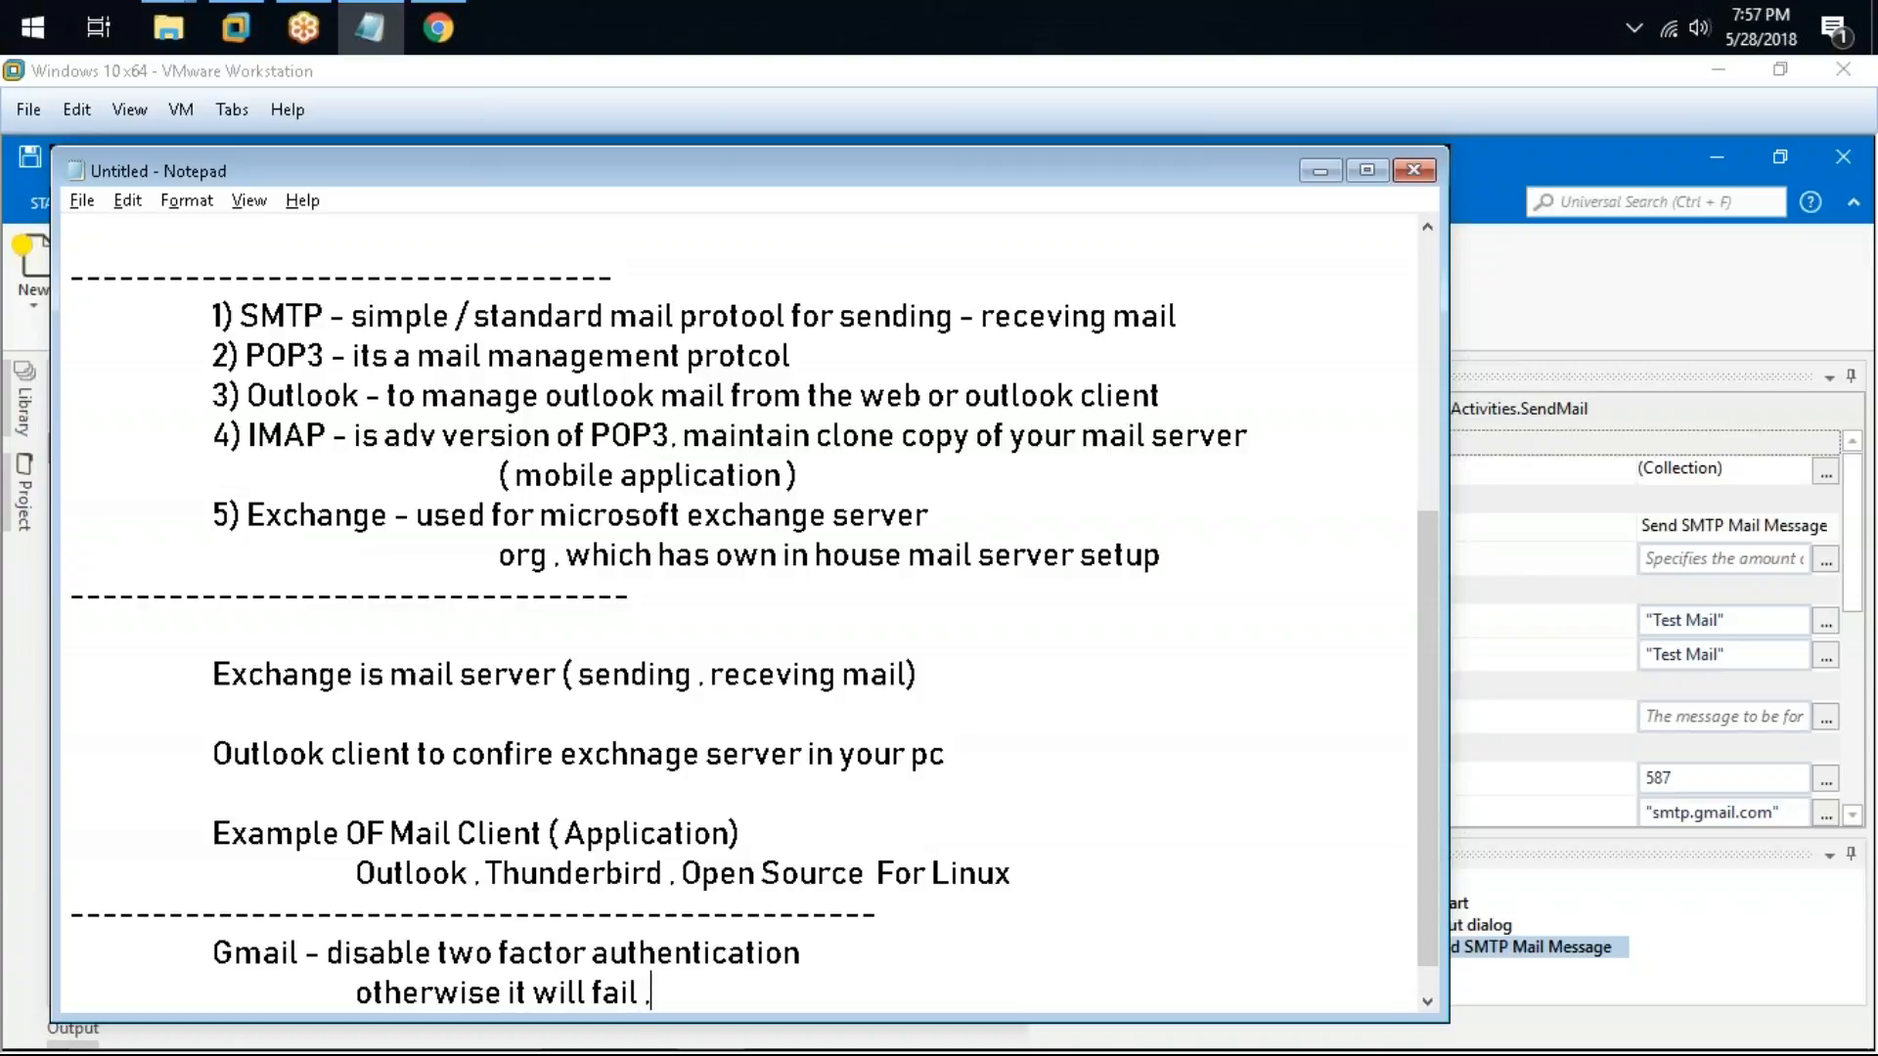
key("Return")
key("Tab")
key("Tab")
type("yahoo")
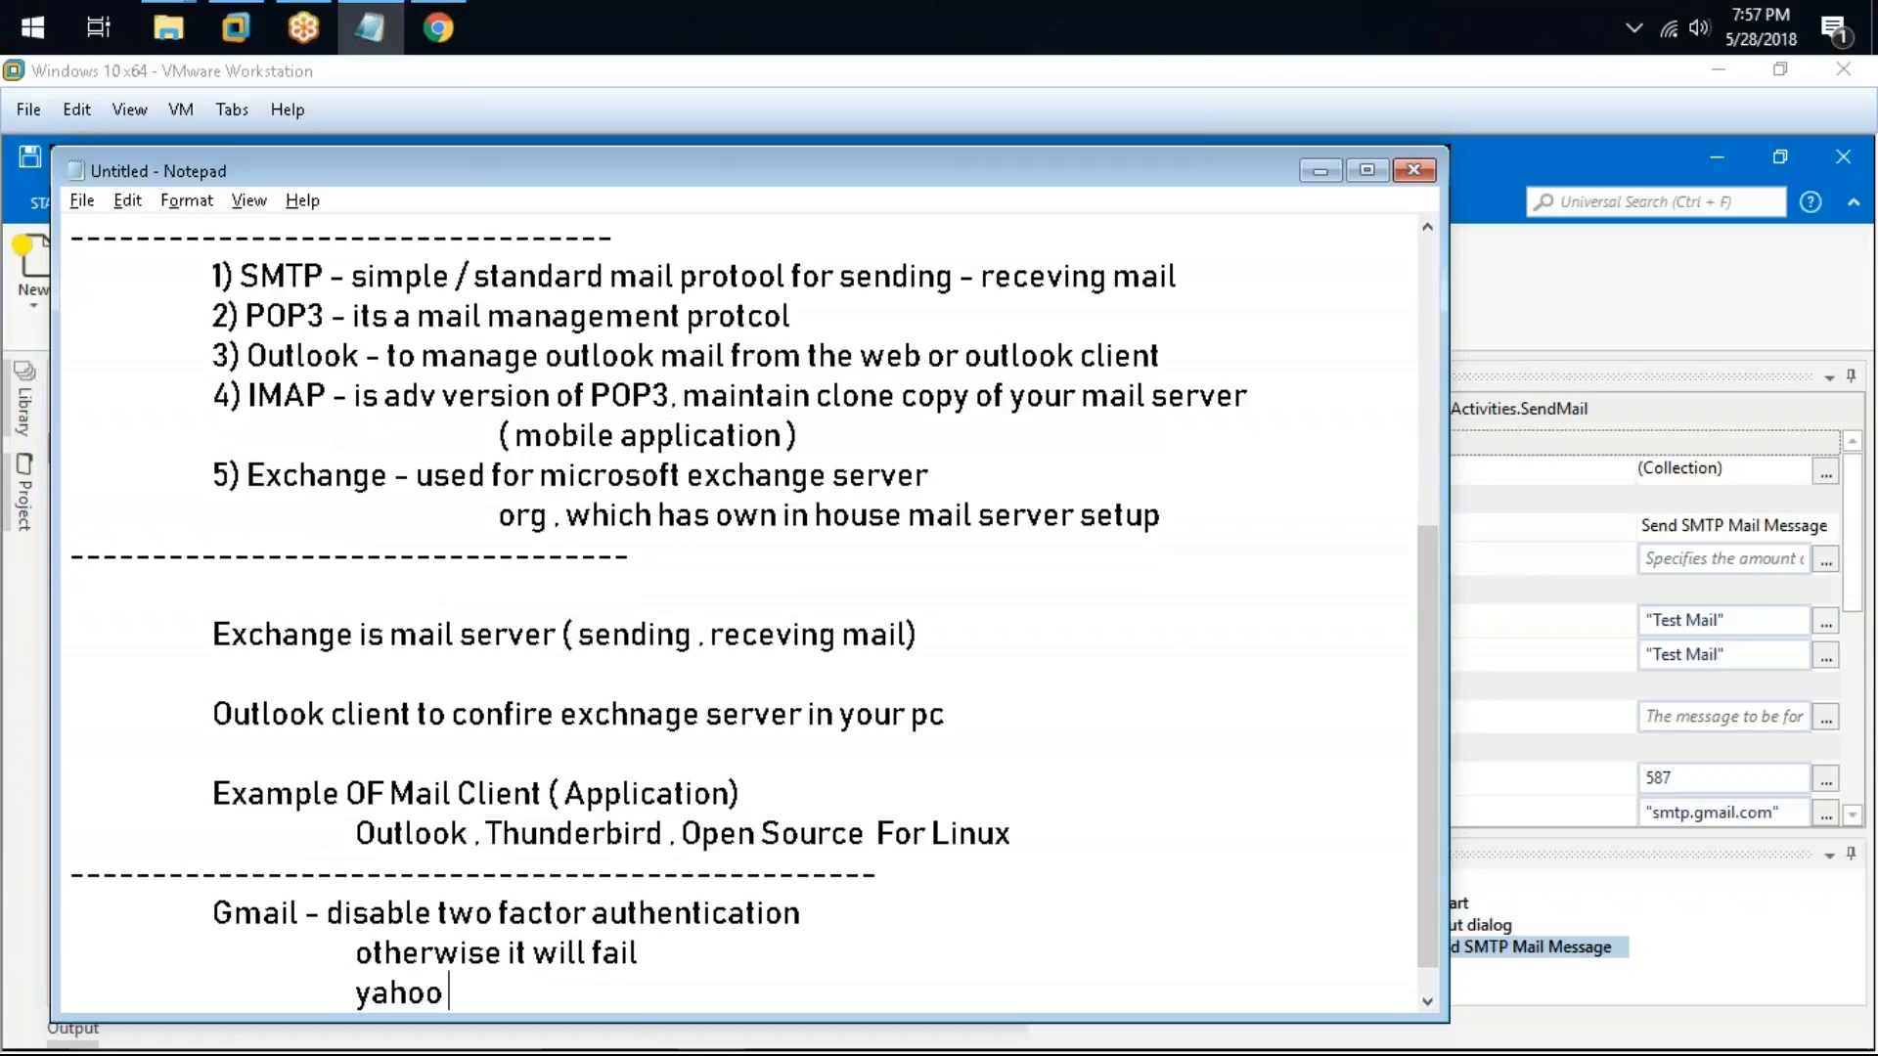
type(" mail to test mail ser")
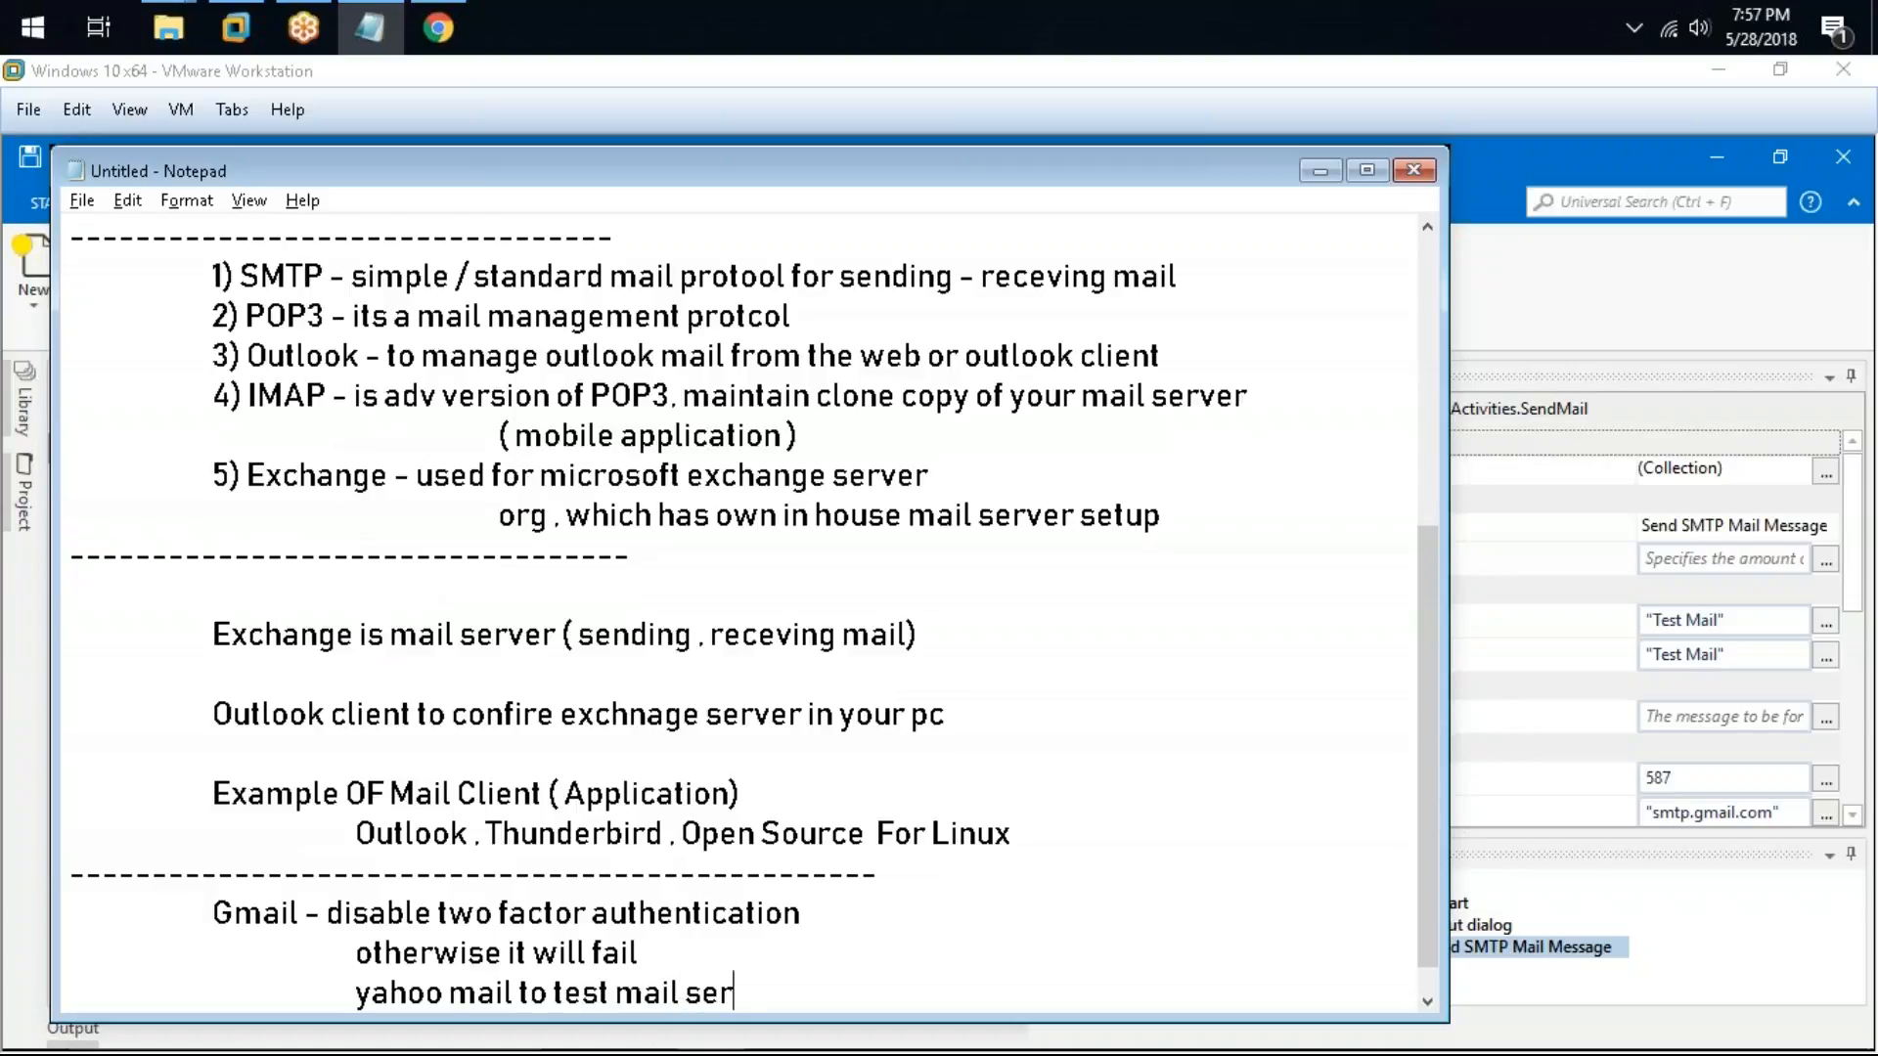
type("vice")
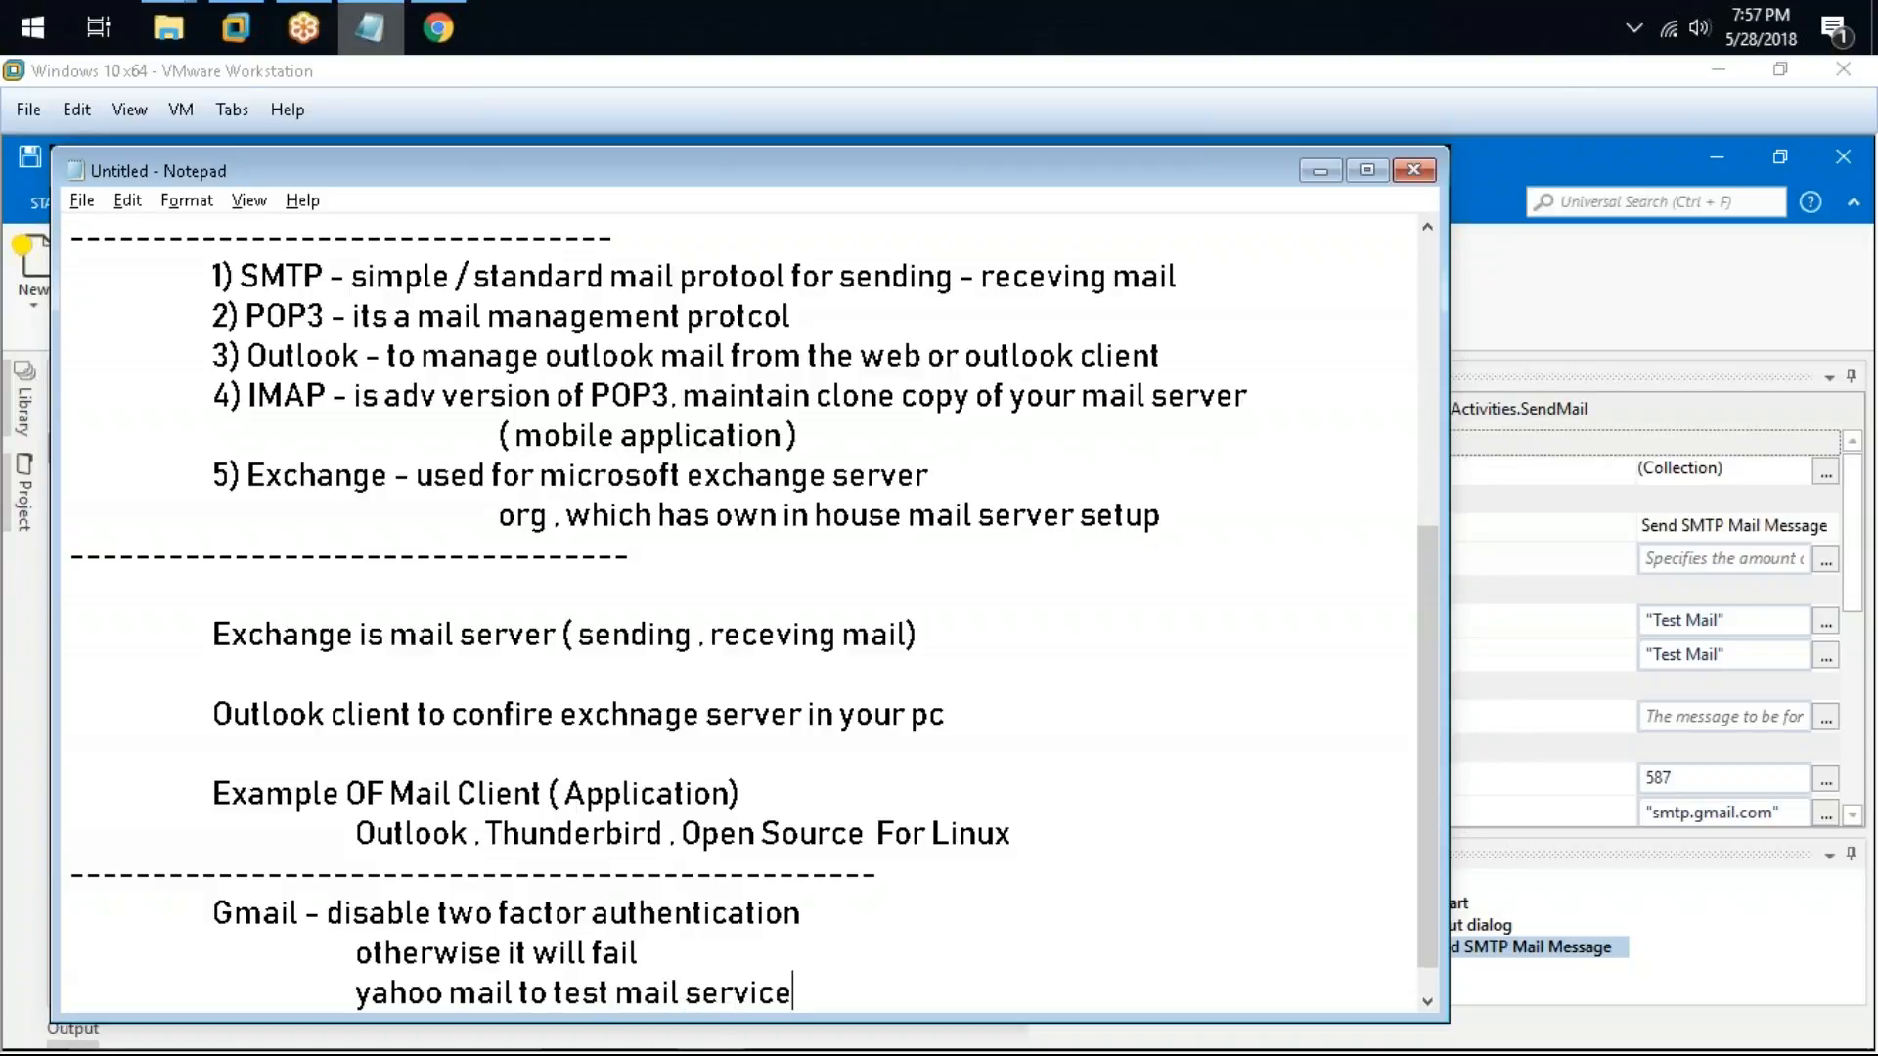
scroll(878, 748, "down", 1)
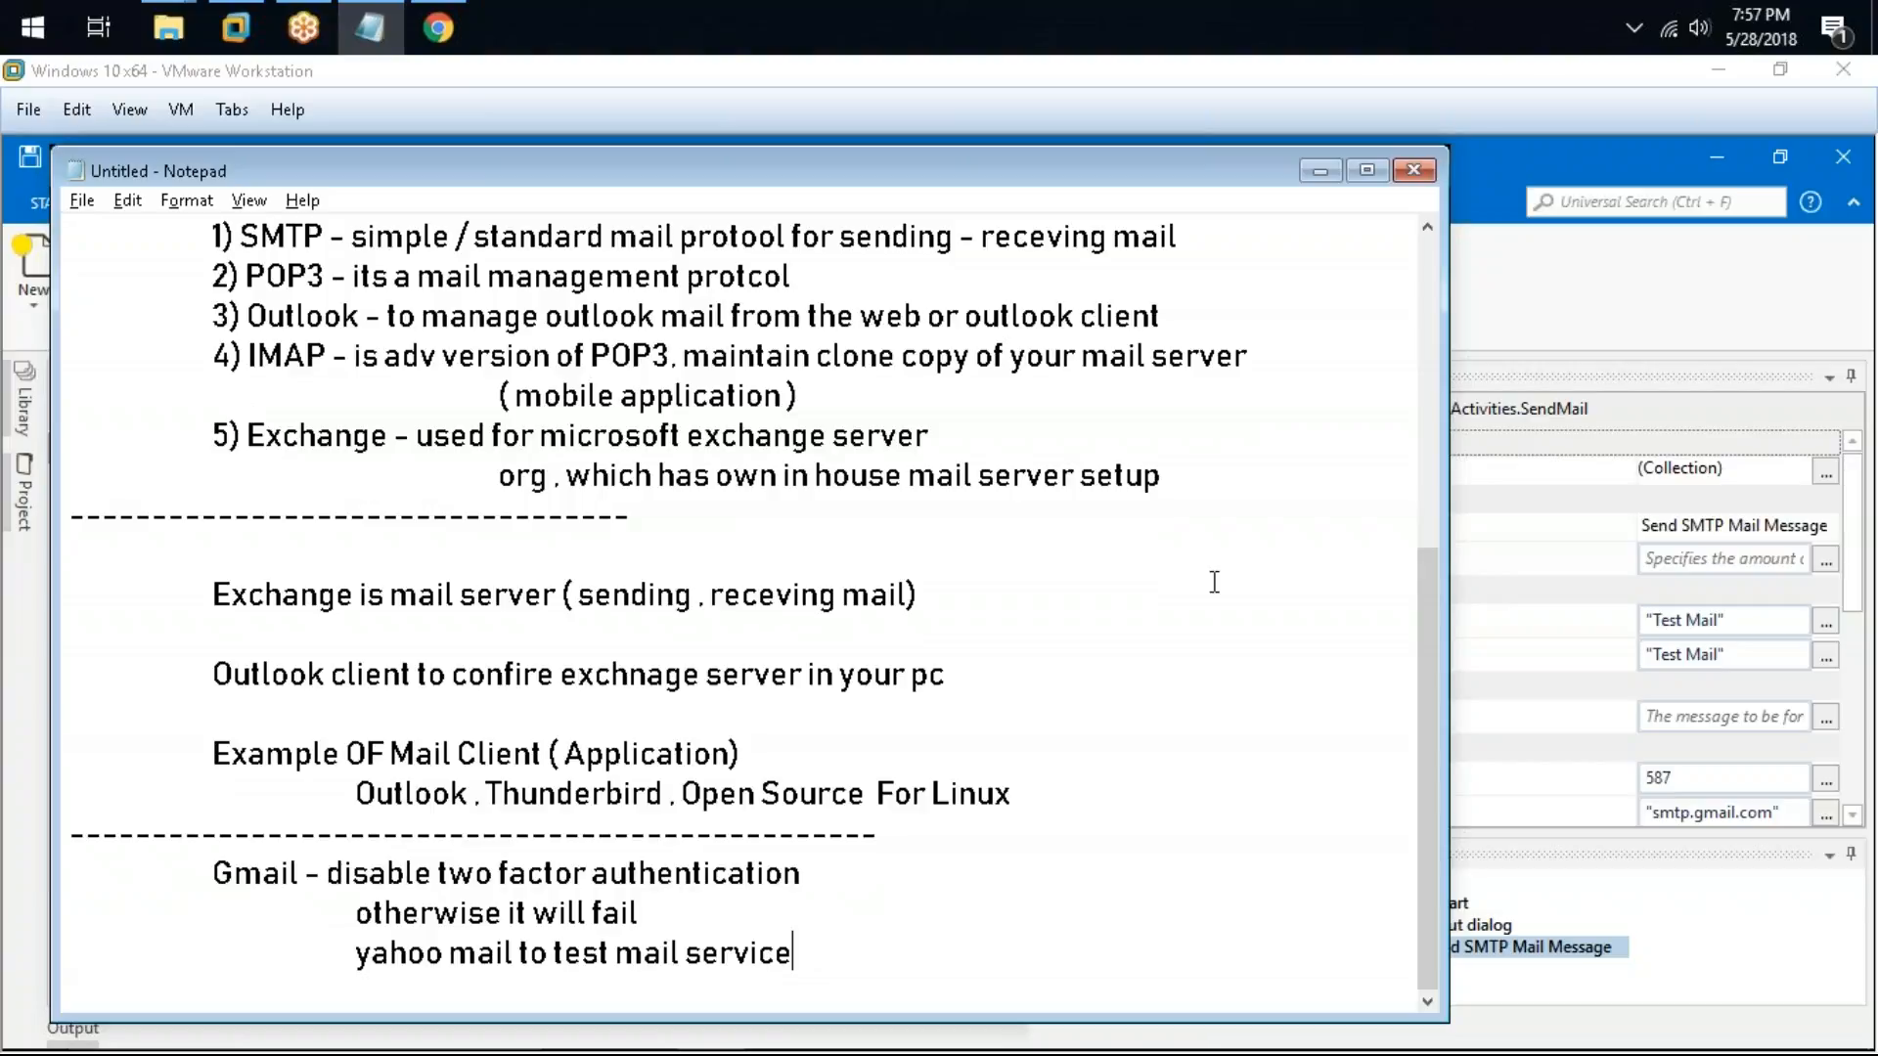
Step: Open the Send SMTP Mail Message activity and enable its IsBodyHtml option
left_click(1131, 143)
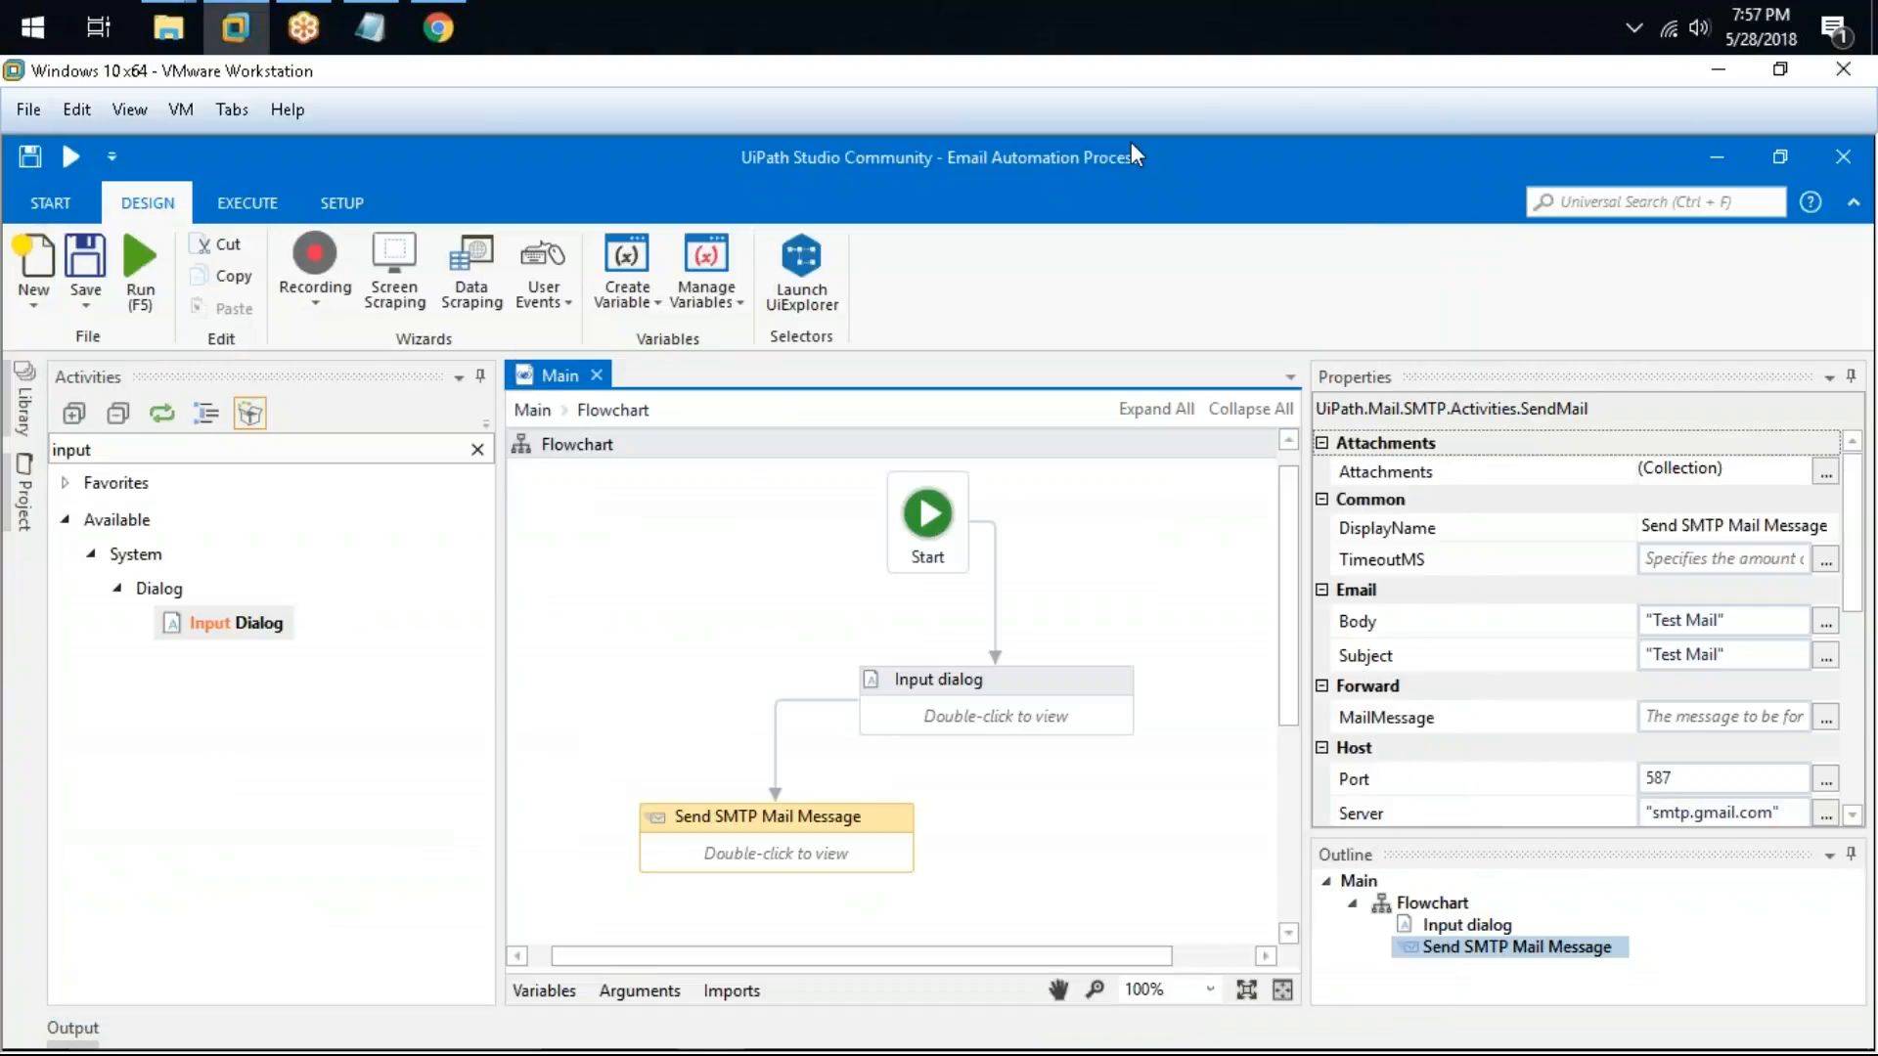
left_click(730, 573)
double_click(908, 817)
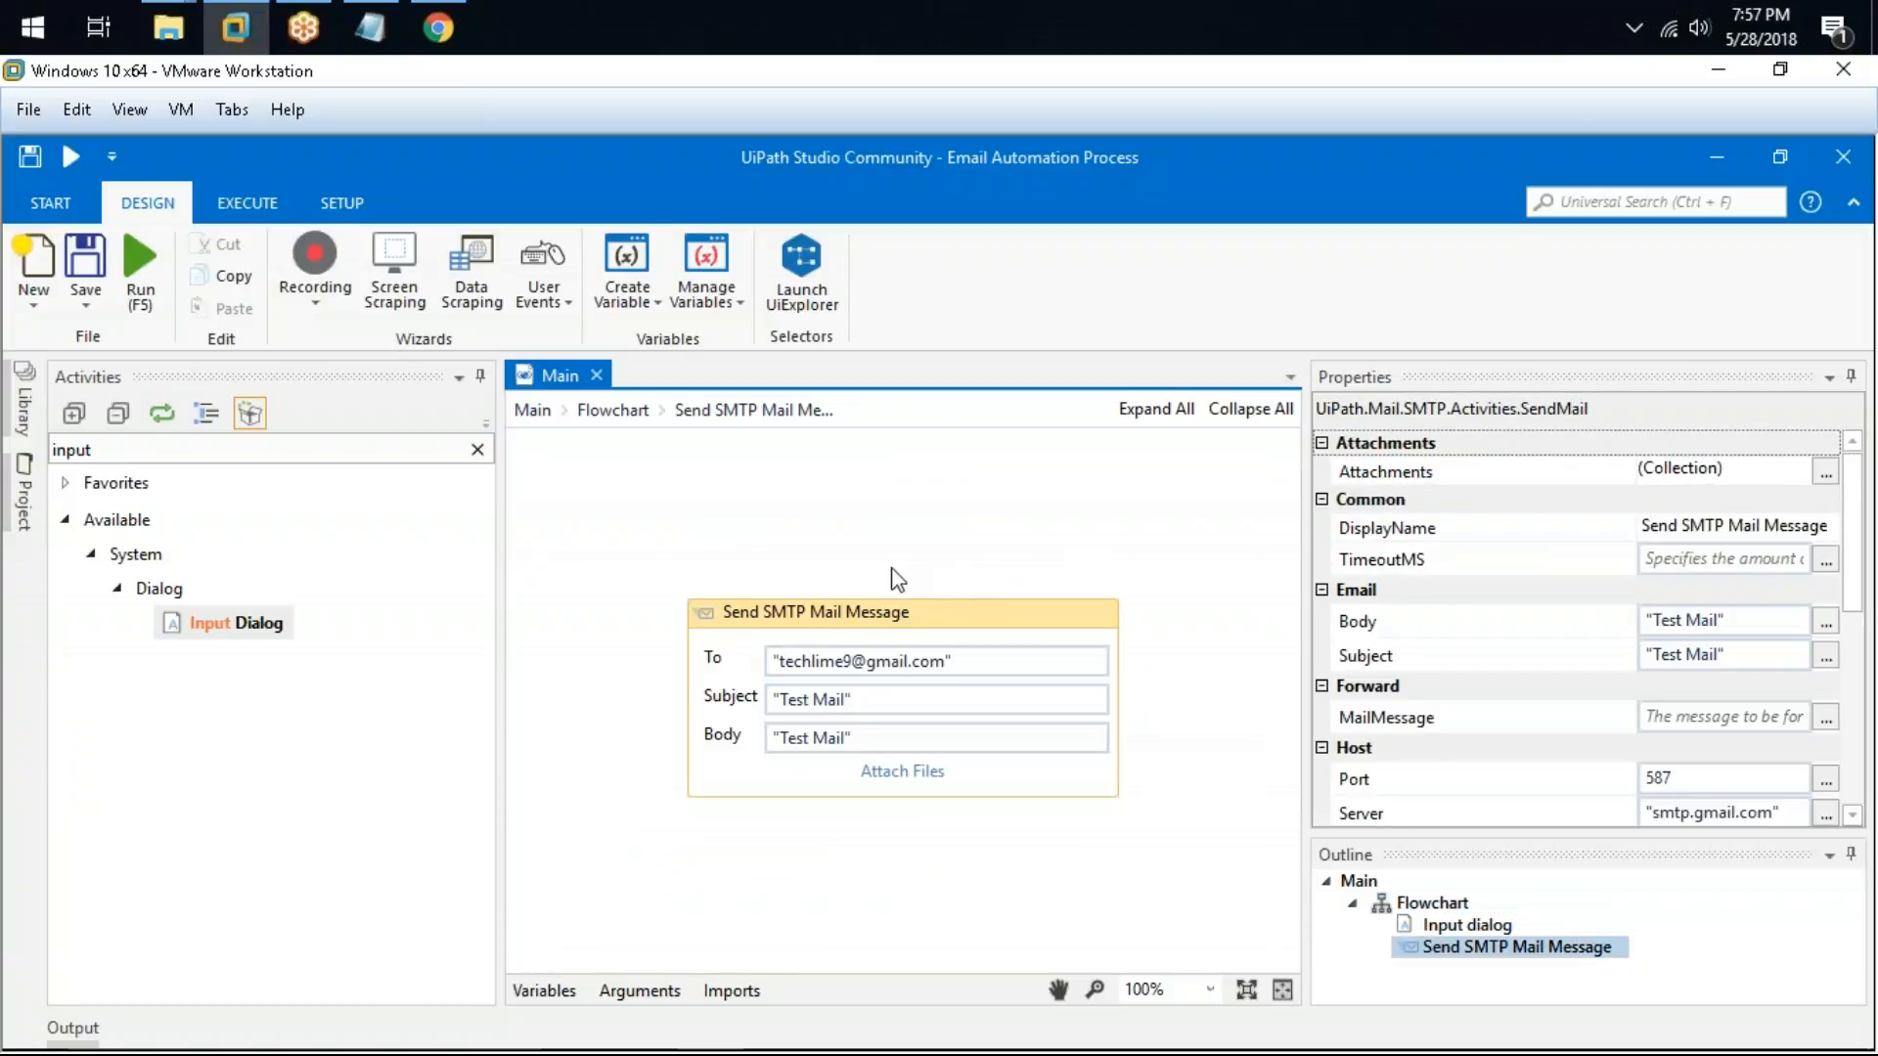
left_click_drag(1855, 576, 1869, 634)
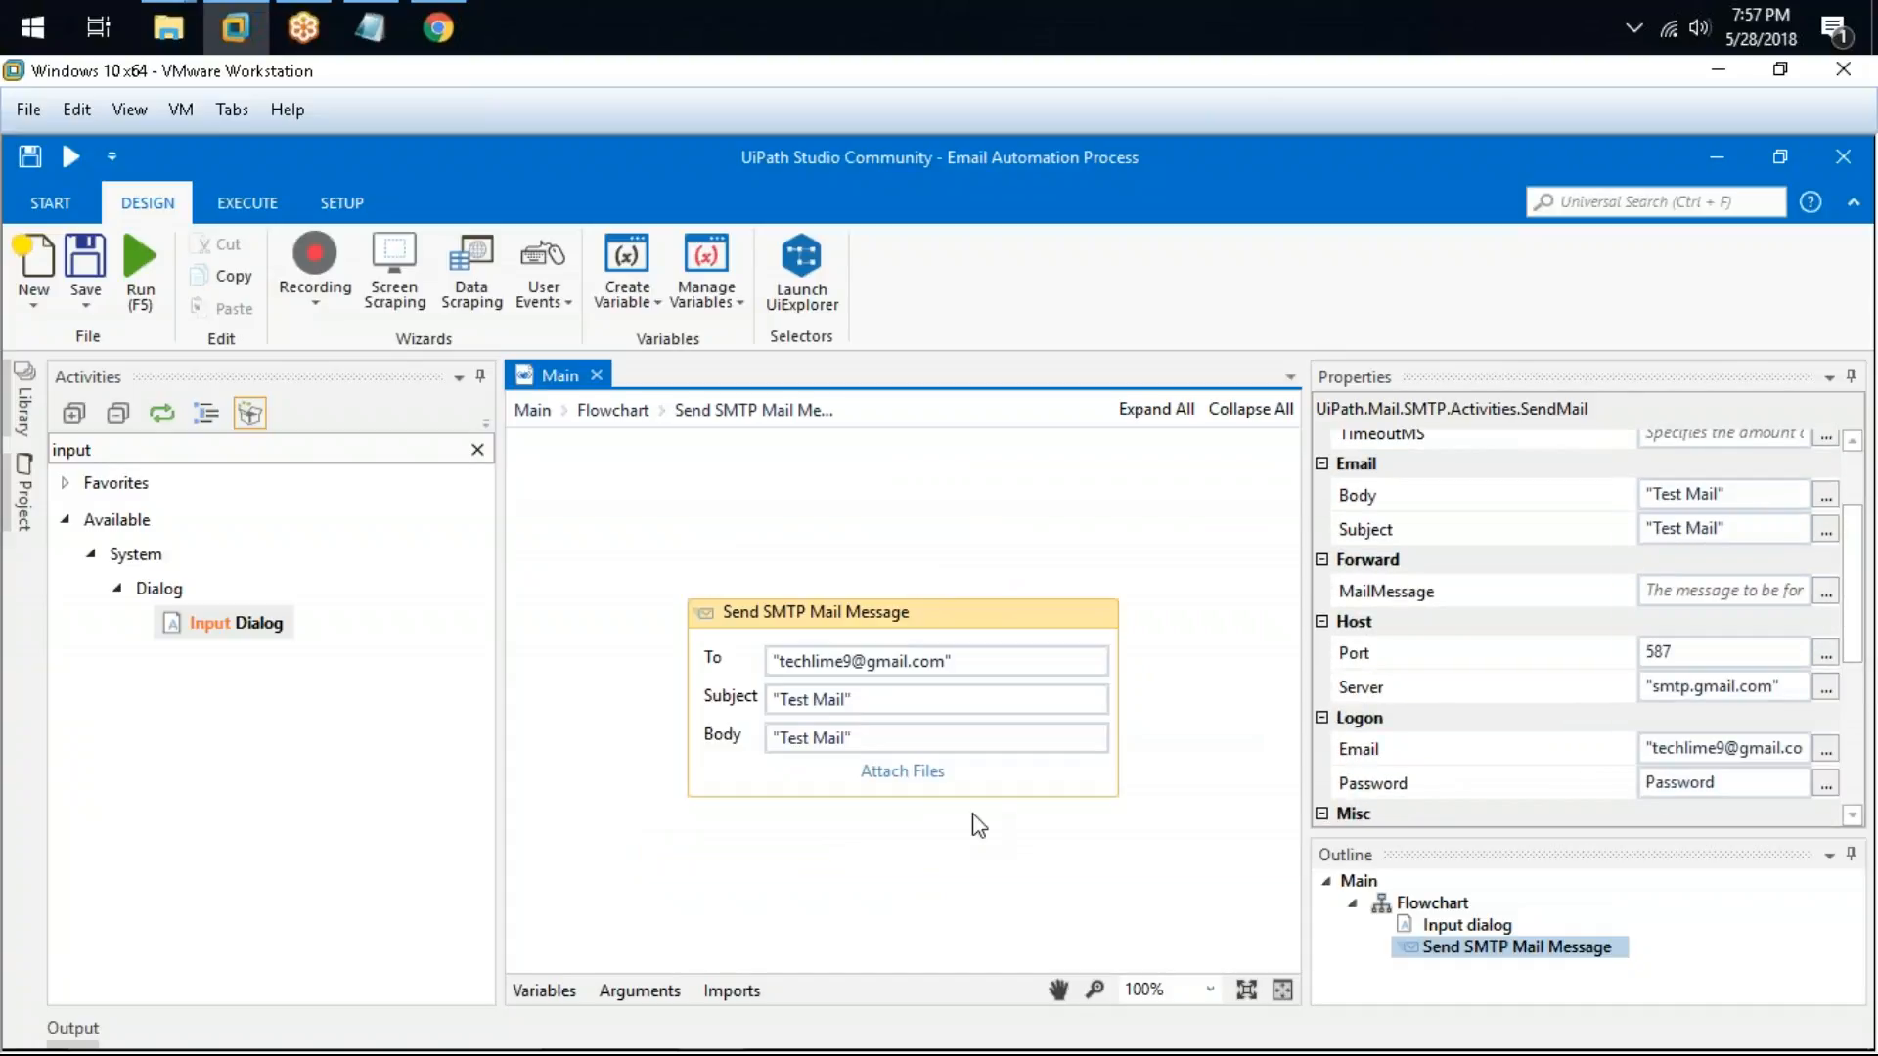
left_click(900, 736)
left_click_drag(894, 730, 736, 736)
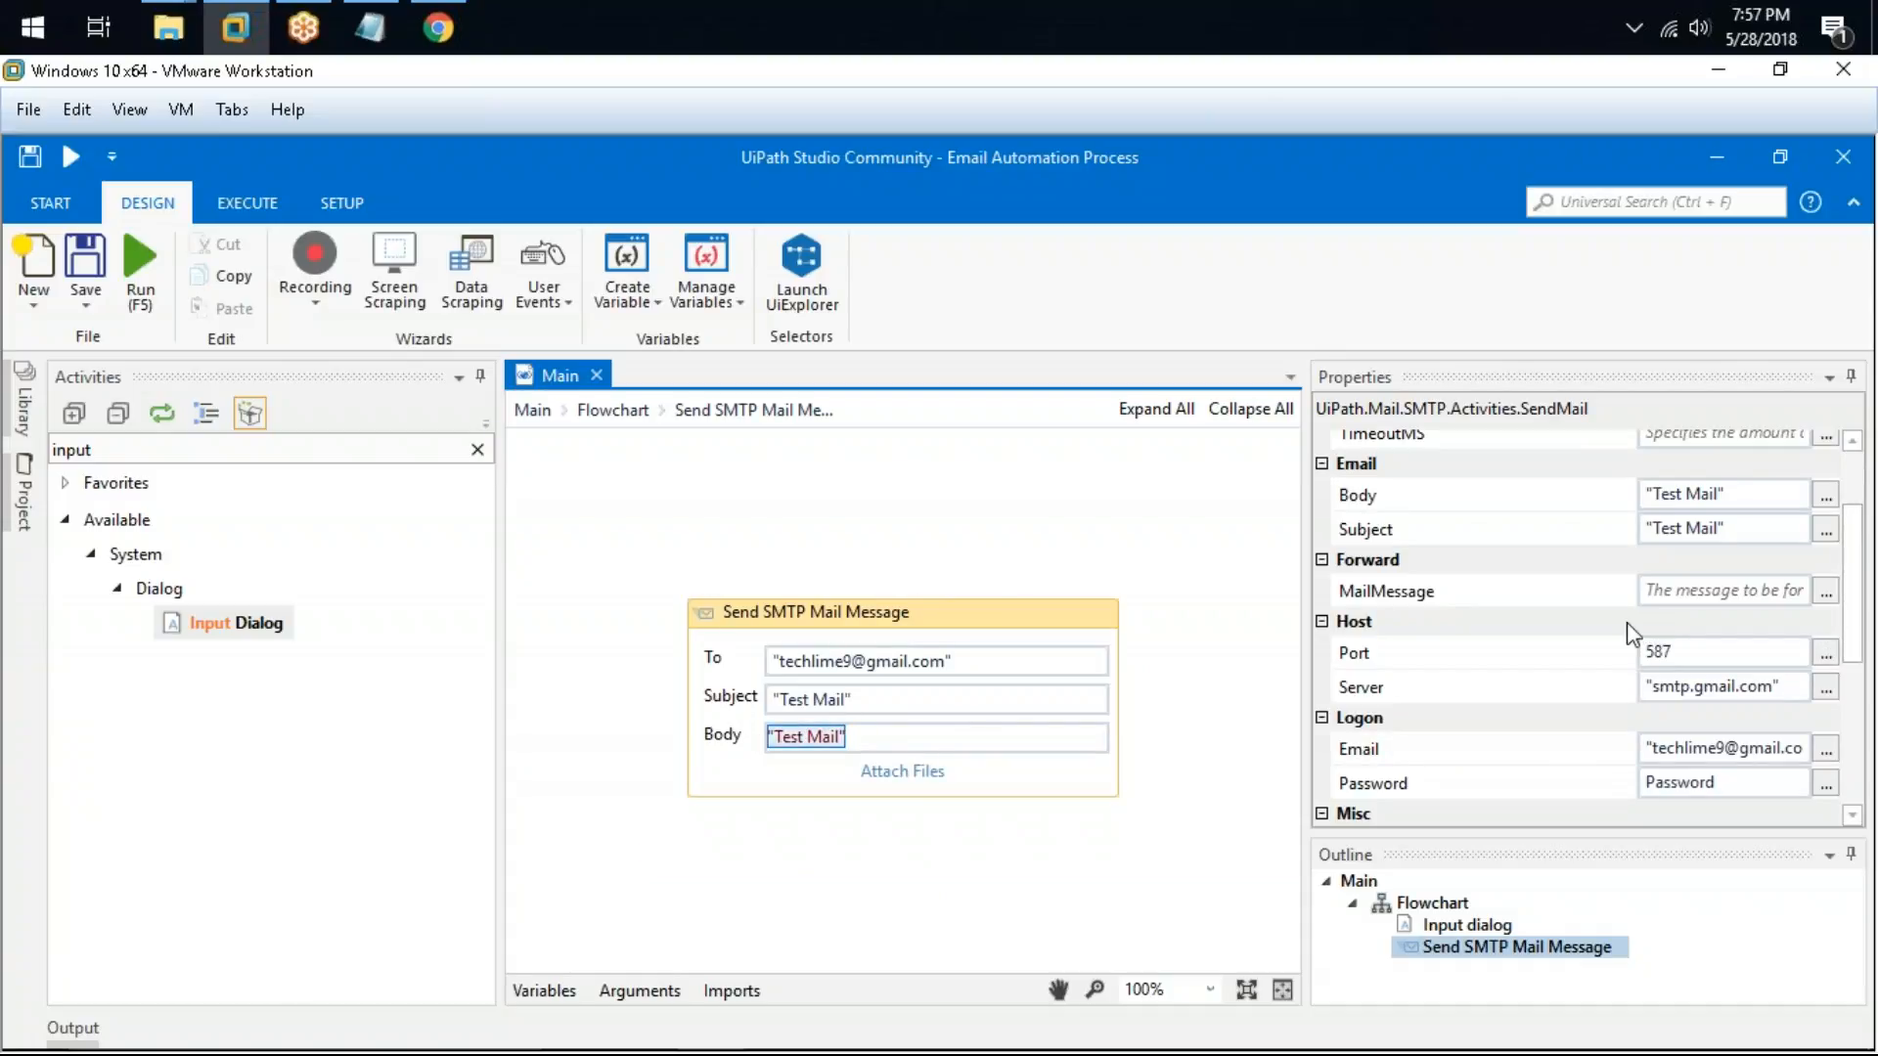
scroll(1514, 641, "down", 3)
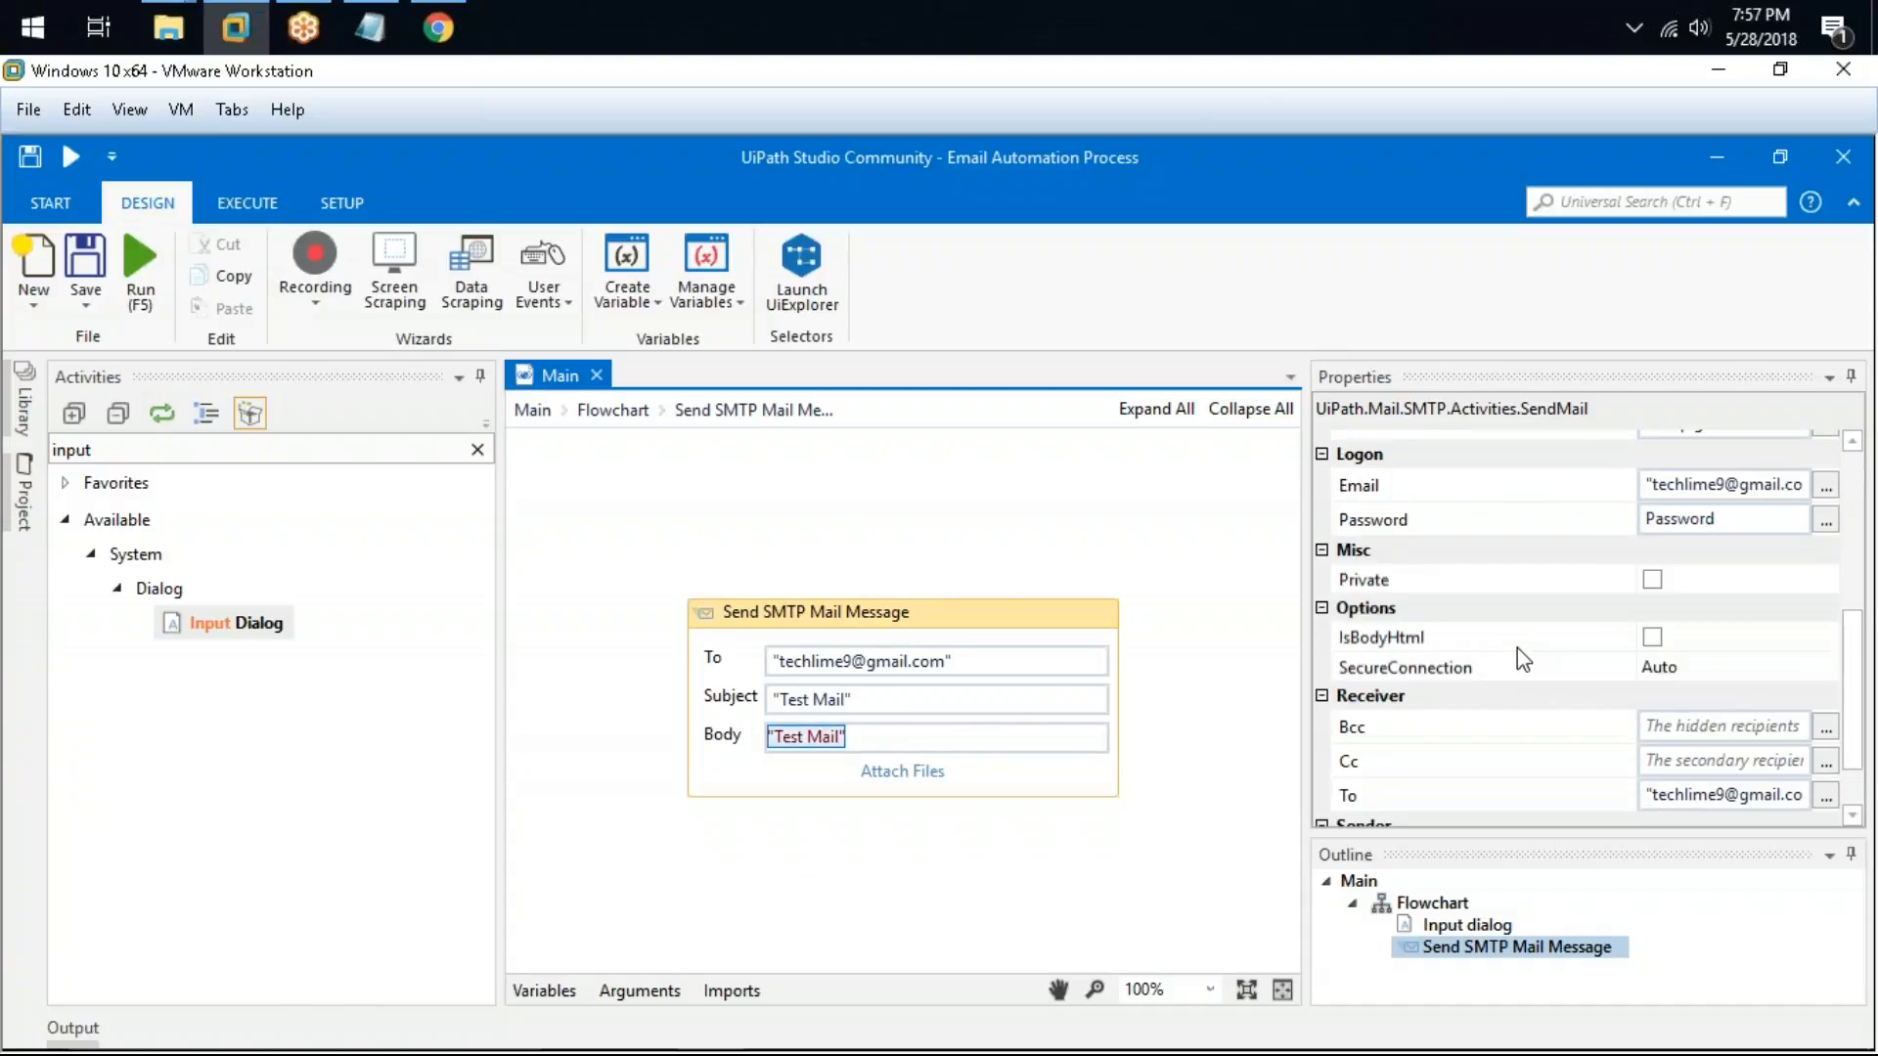
left_click(1652, 639)
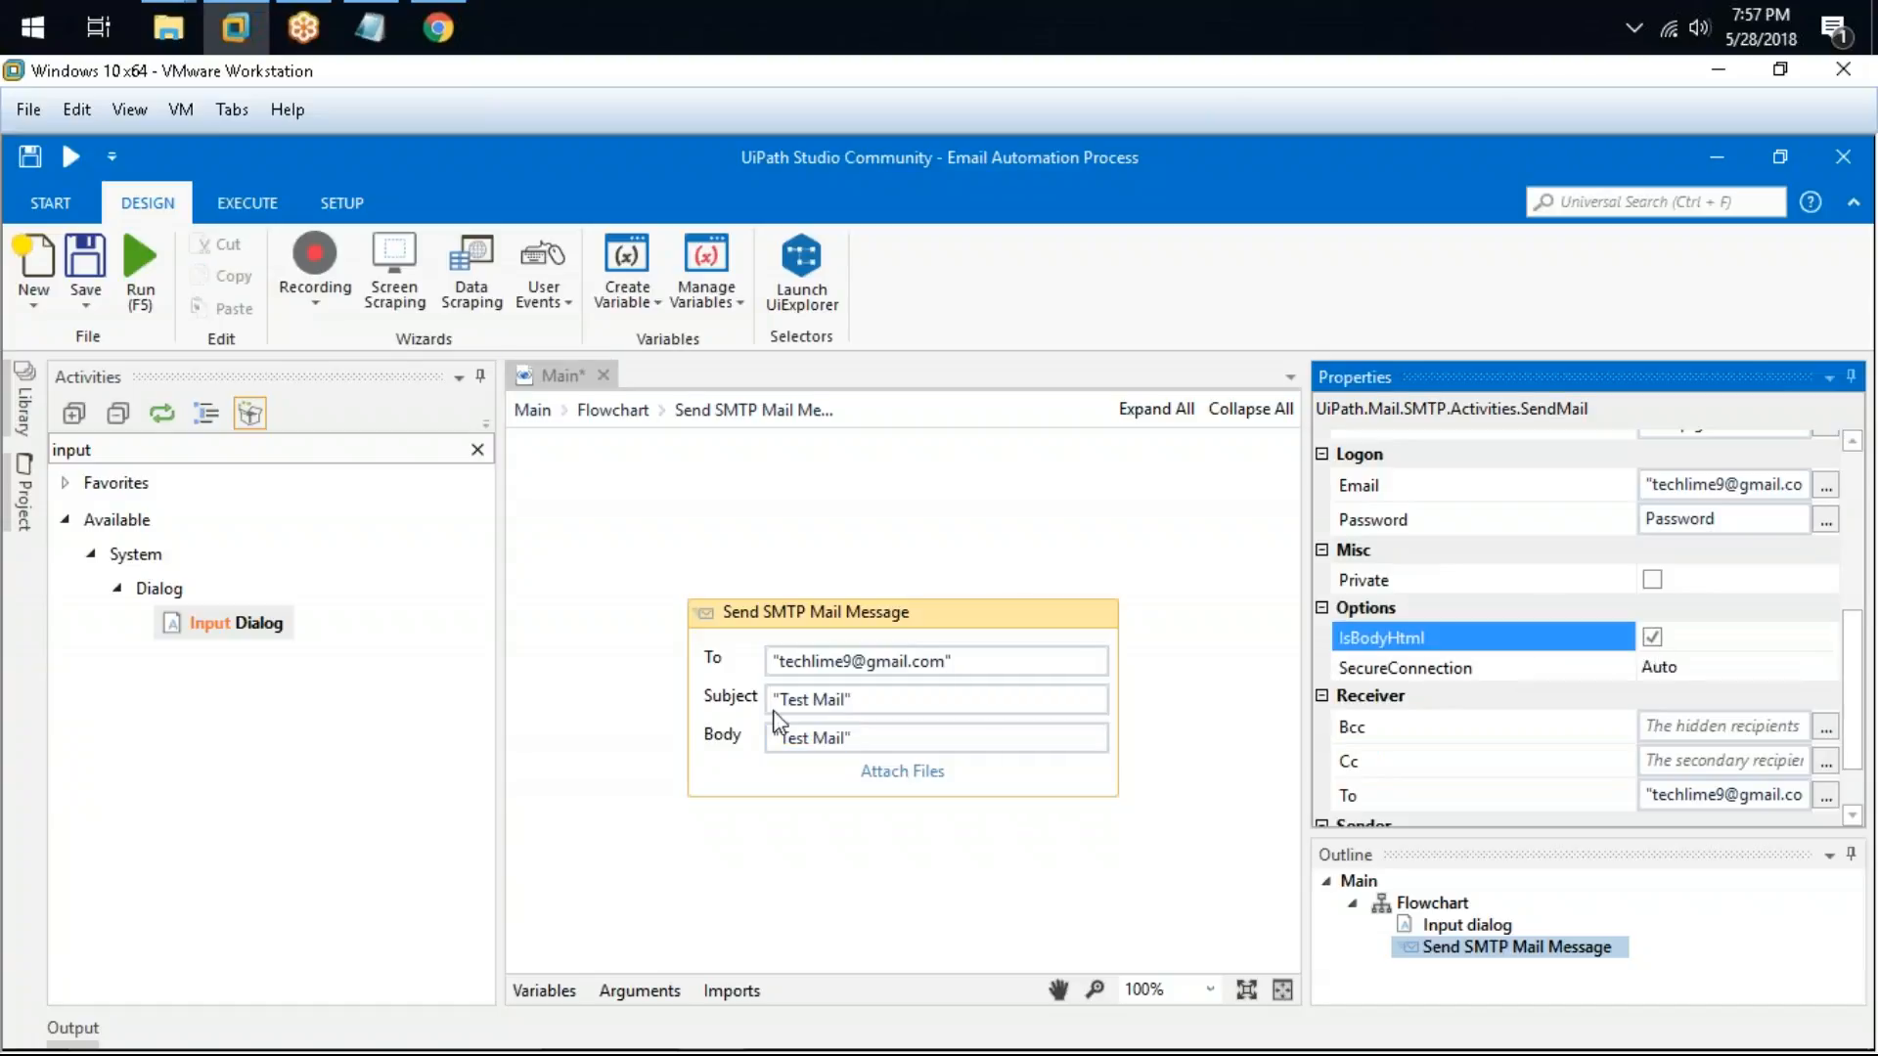
Step: Set the mail Body to "<HTML></HTML>"
left_click(891, 737)
left_click_drag(893, 738, 664, 702)
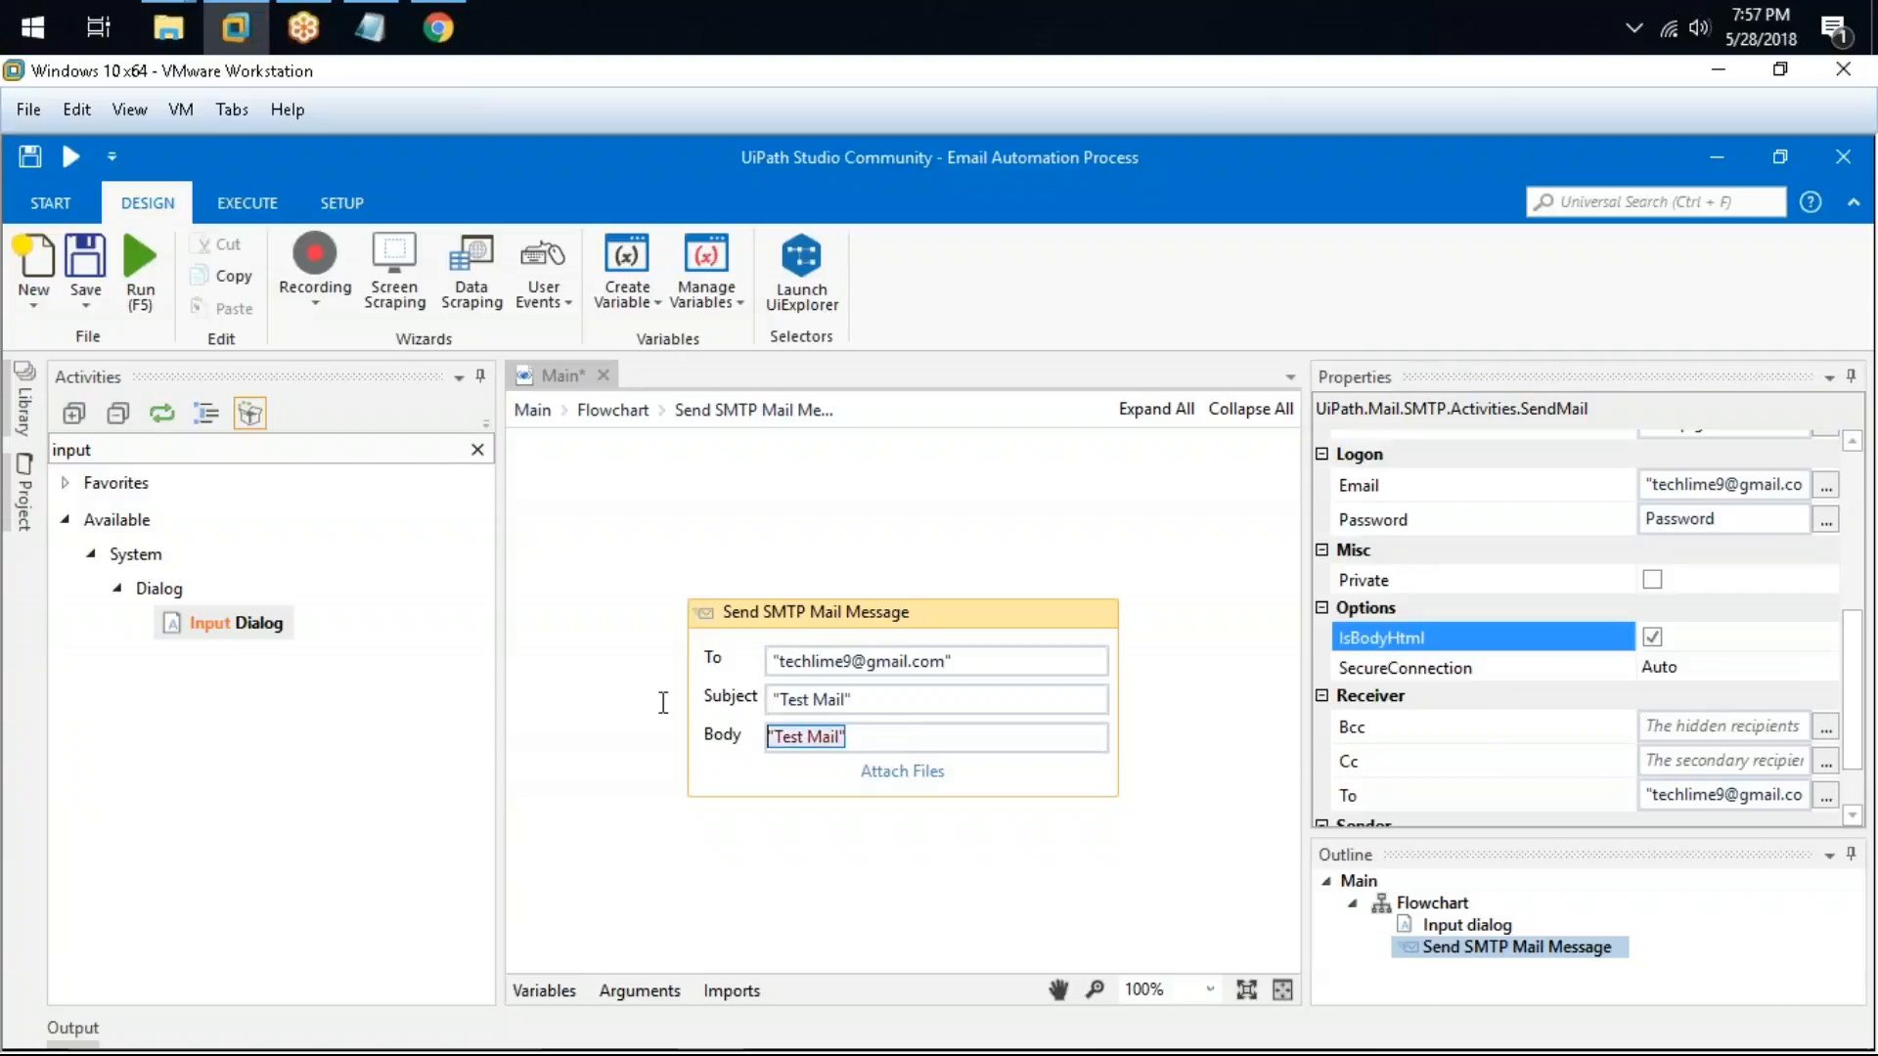
type("\"M")
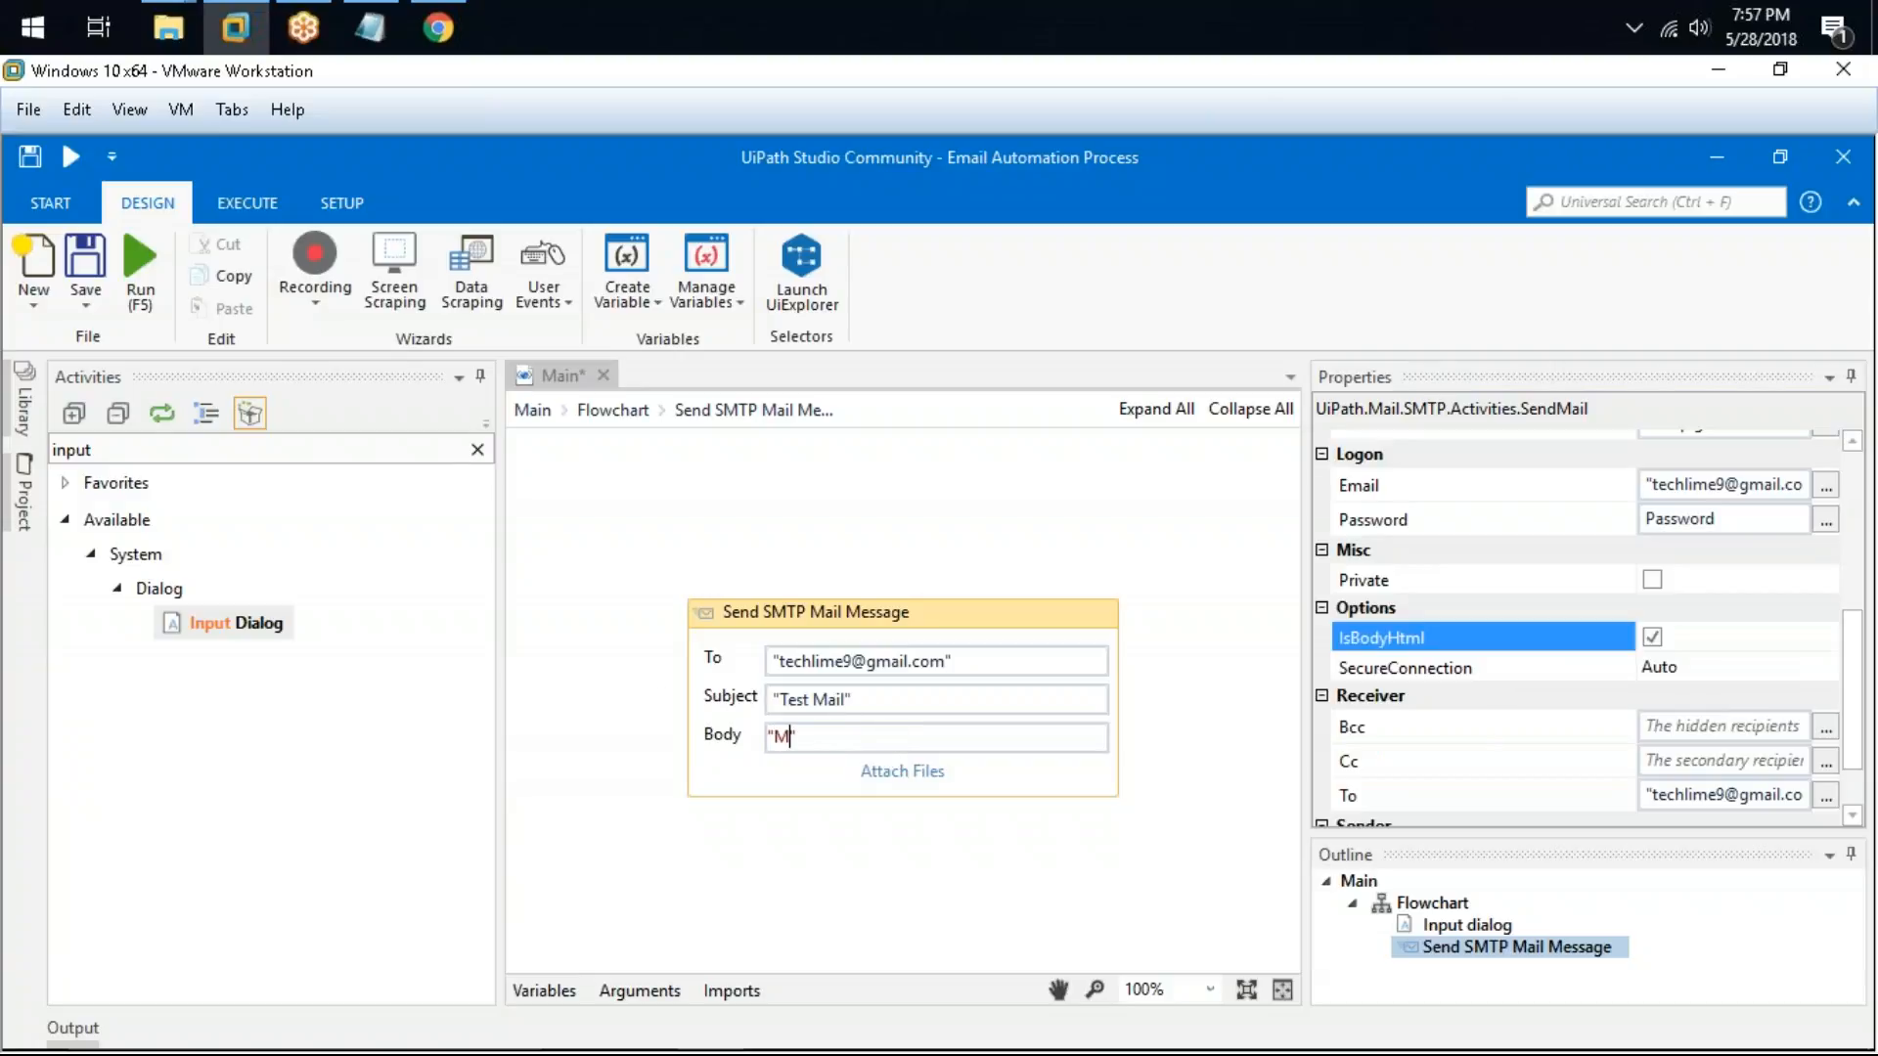
key("BackSpace")
type("<HTML></HTML>")
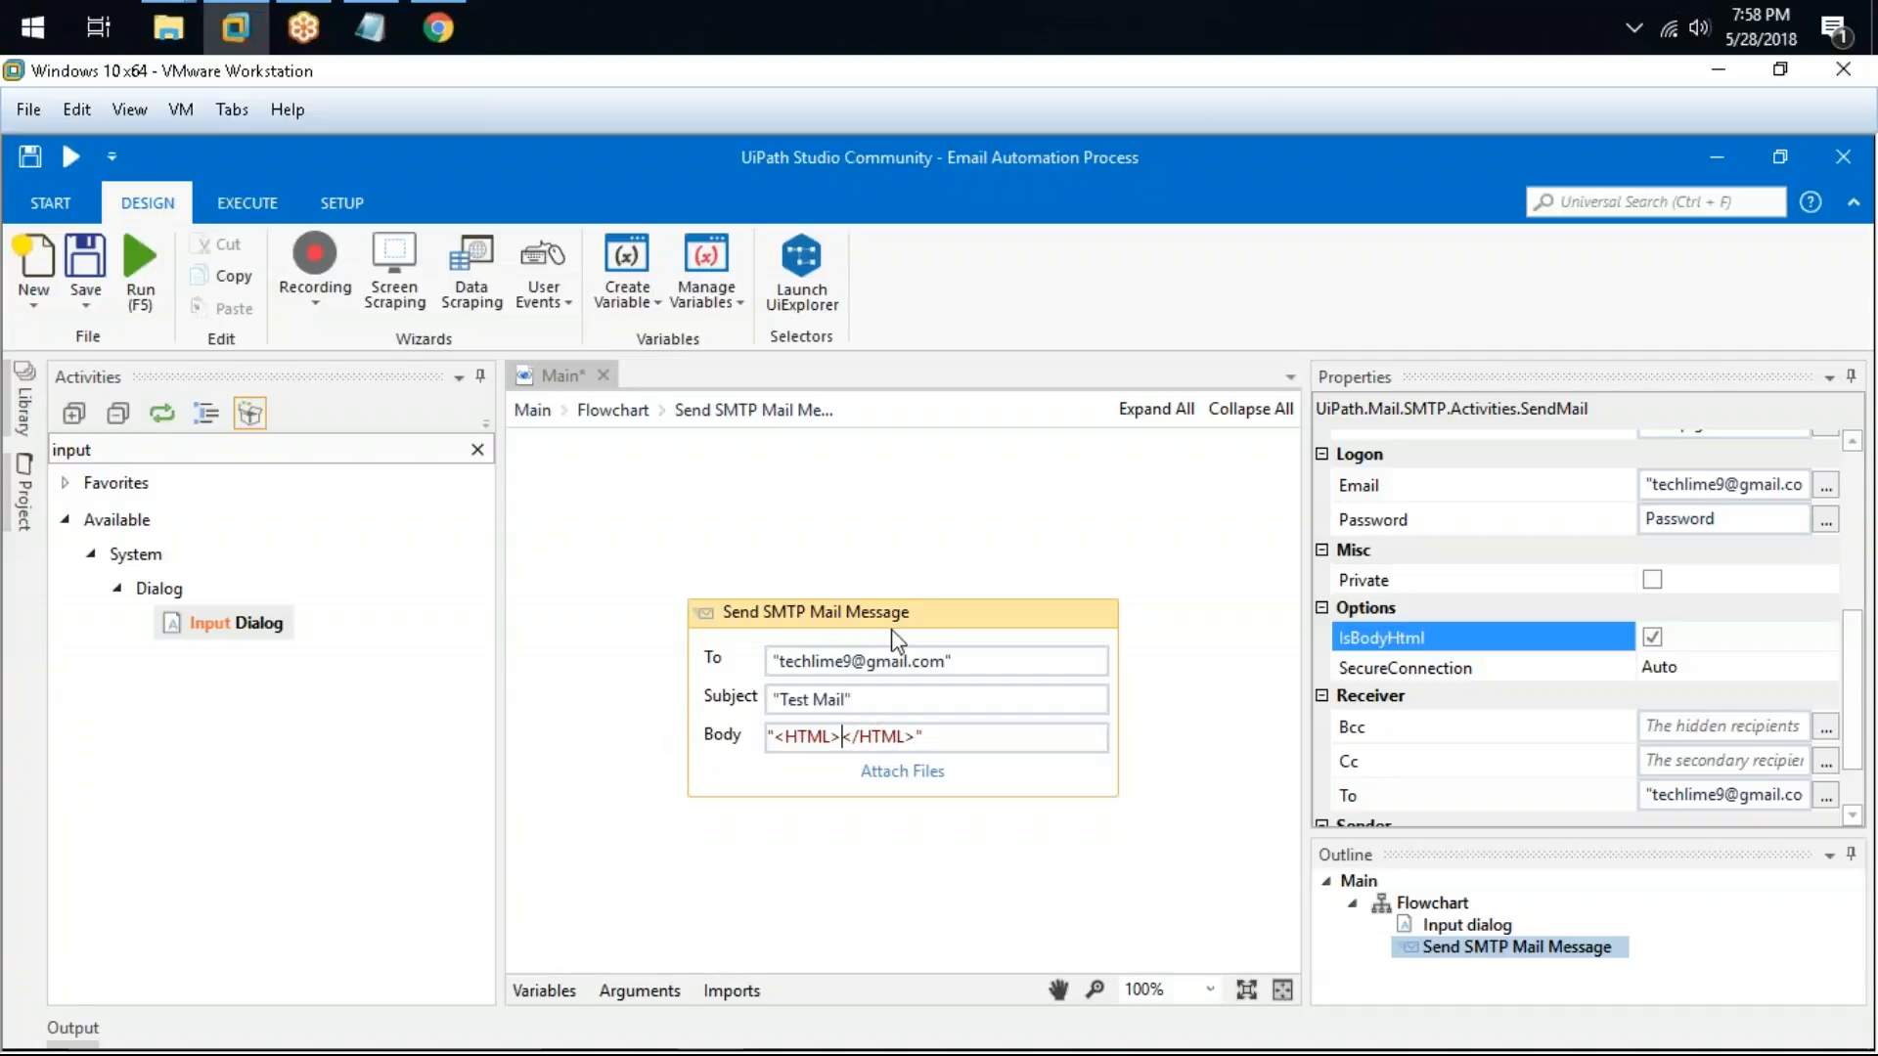
left_click(843, 735)
left_click_drag(930, 736, 674, 724)
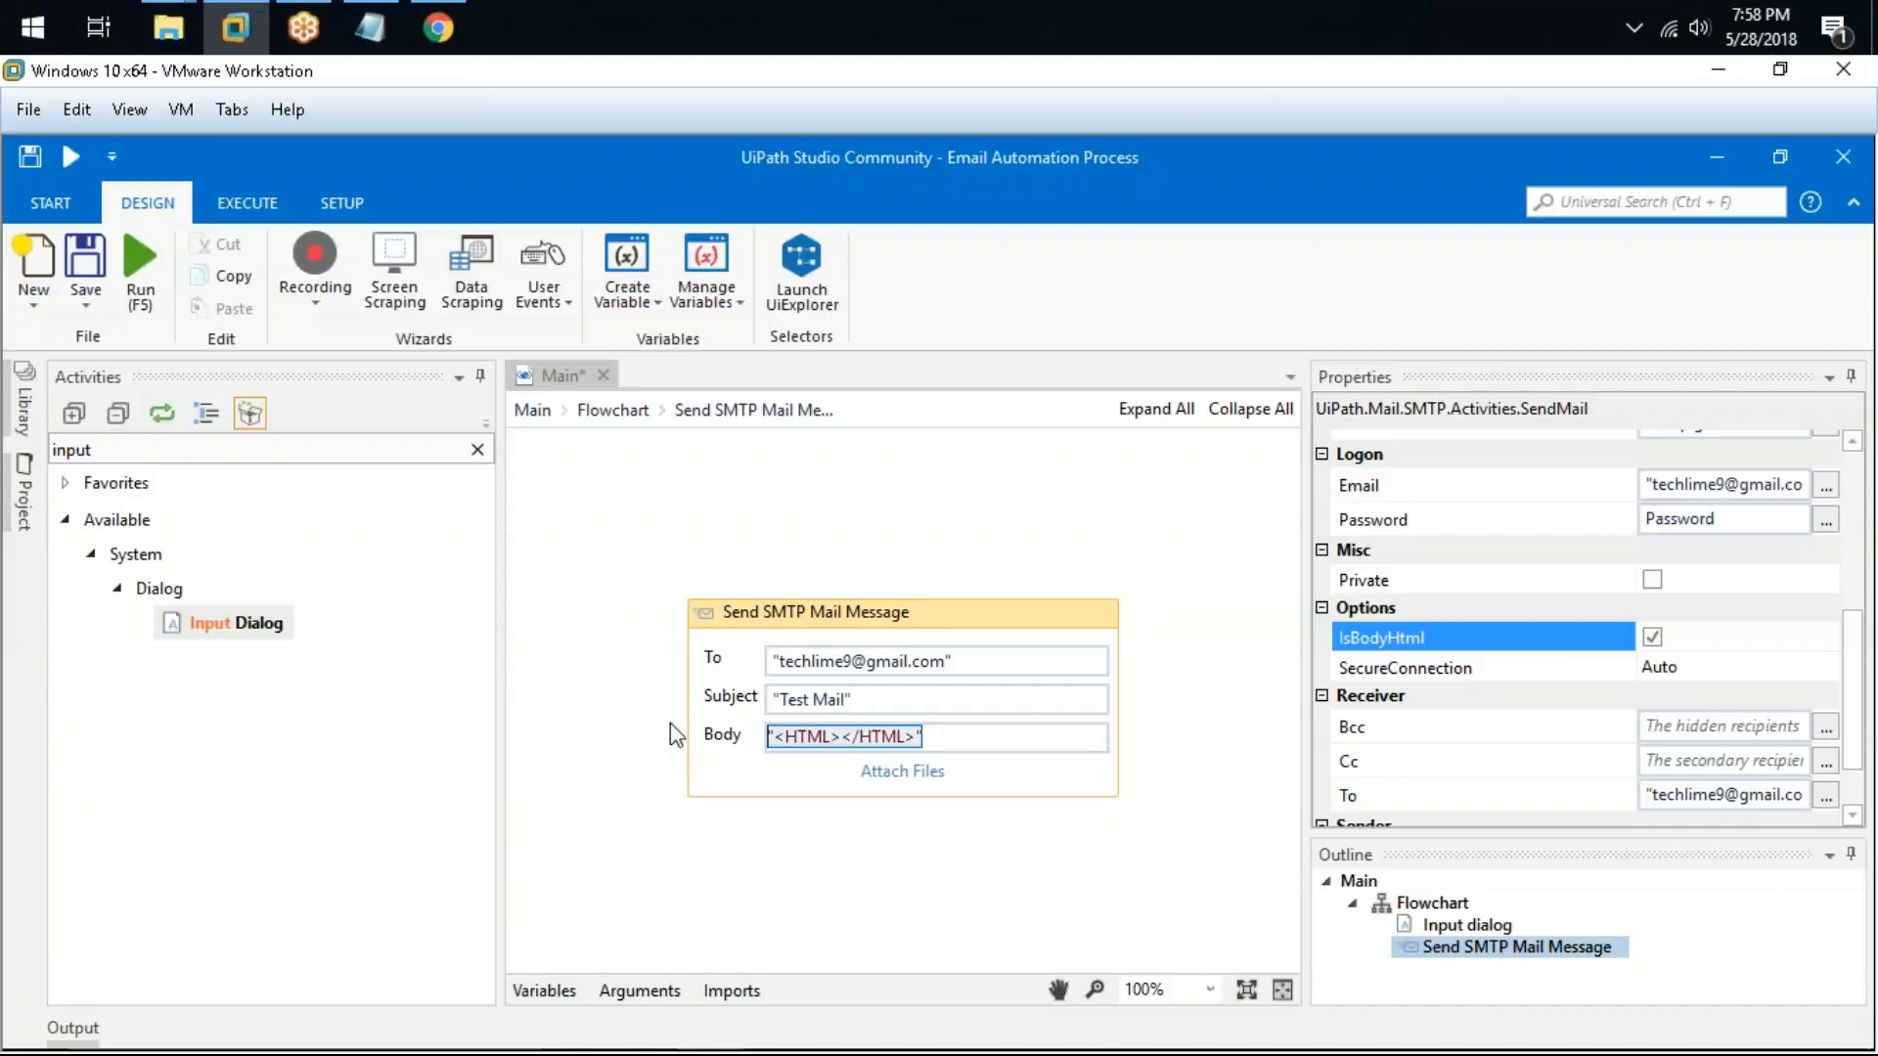
left_click(1058, 738)
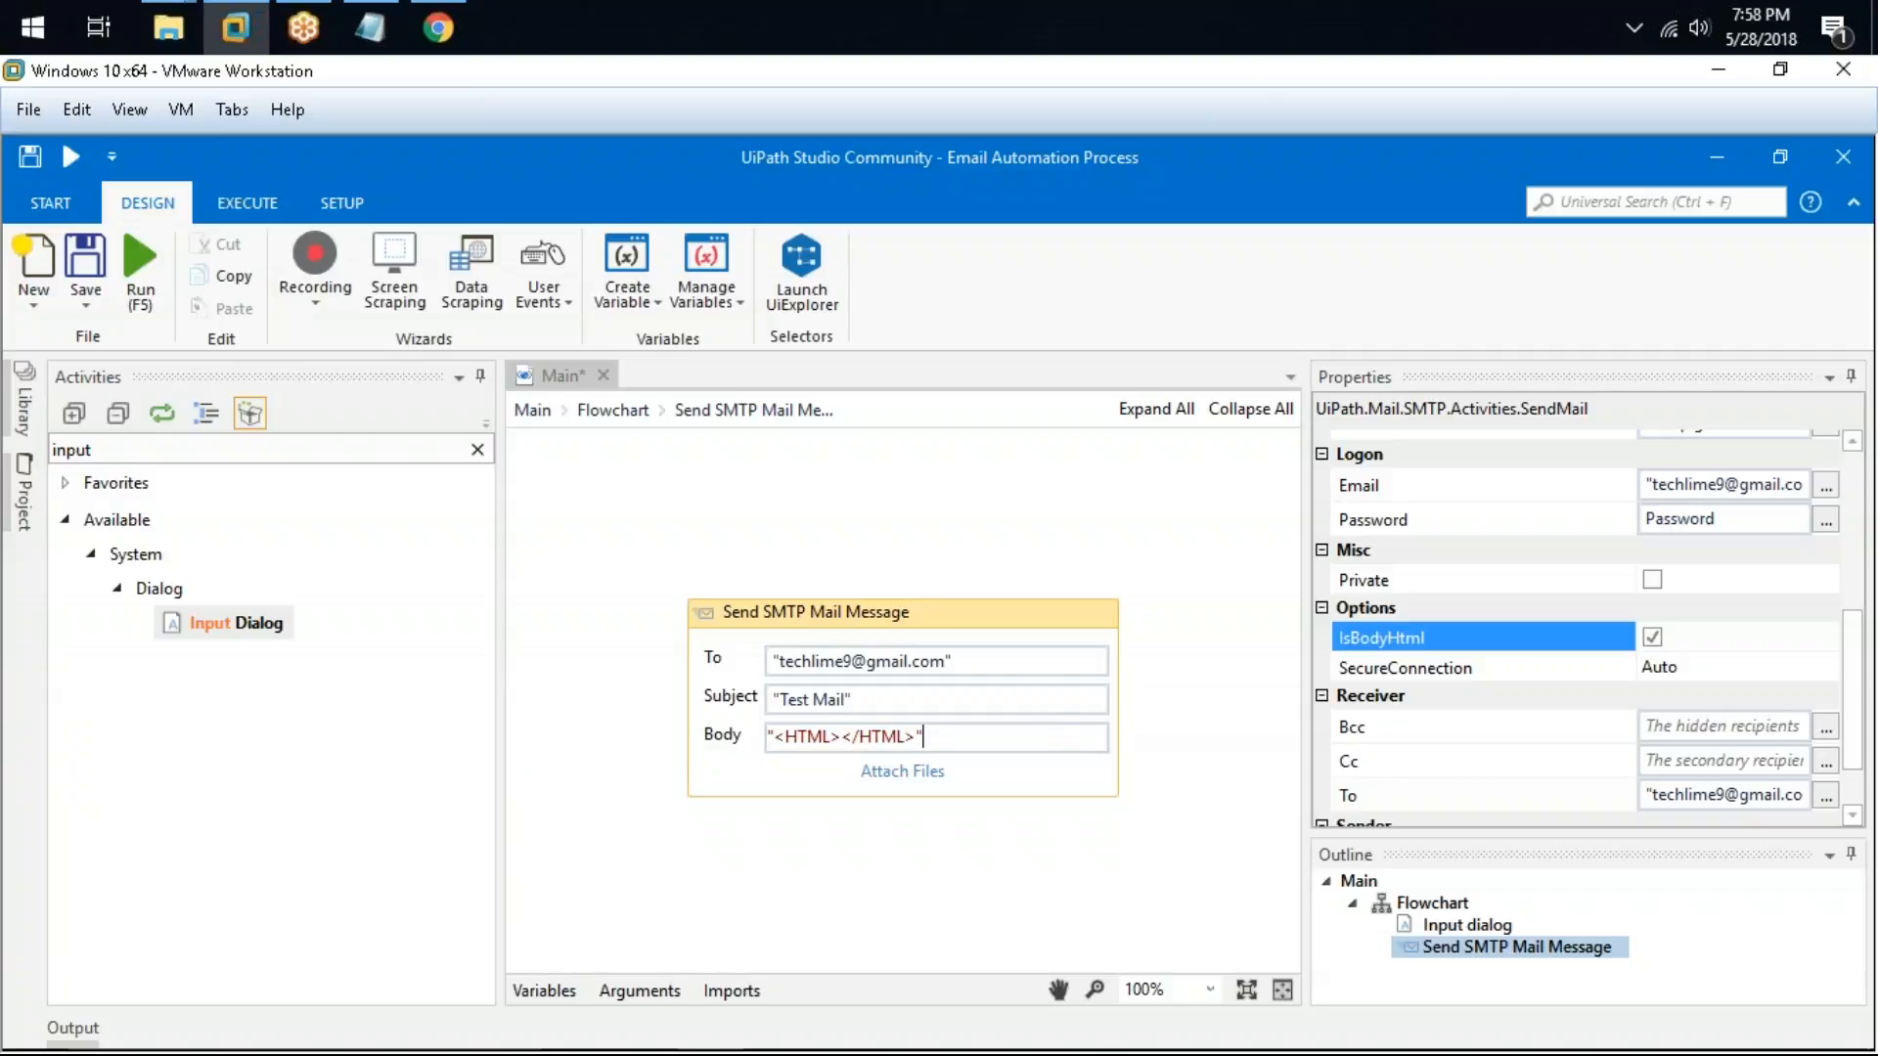
key("ctrl+a")
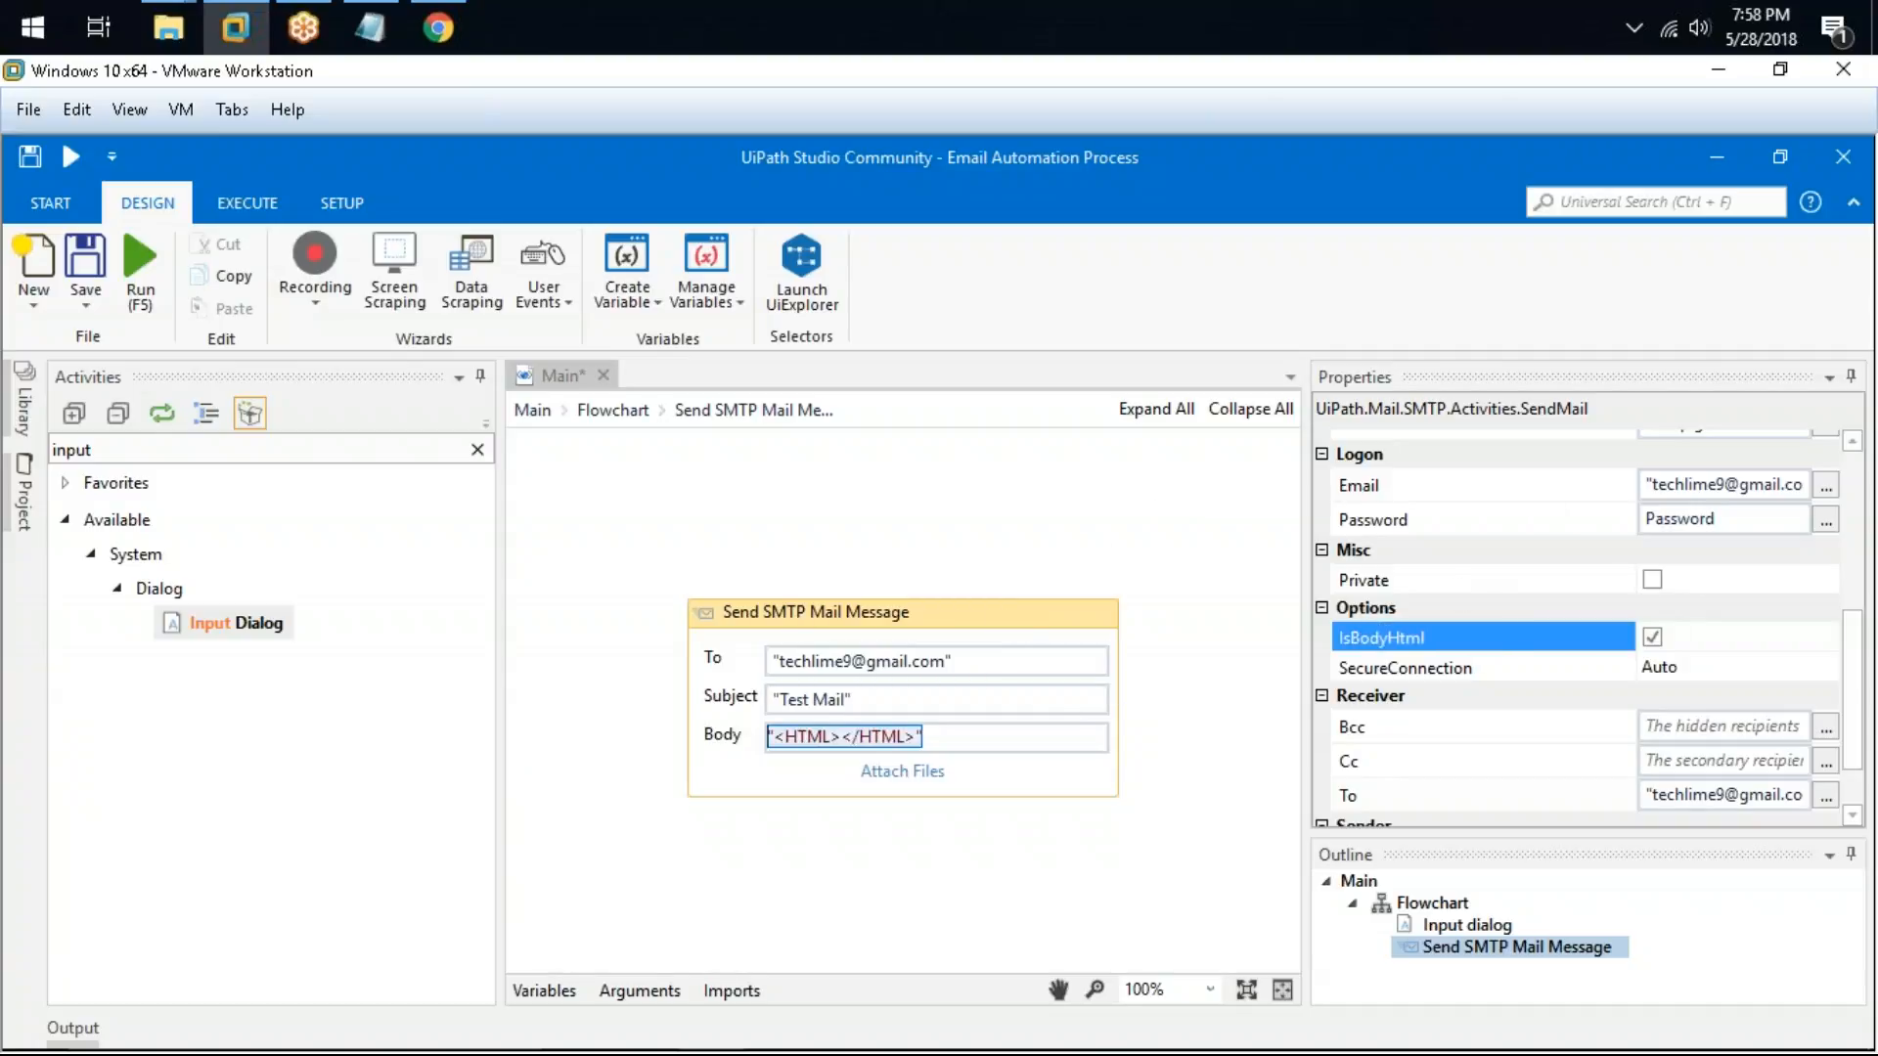
Step: Add a dashed separator line and blank lines below the Gmail notes in Notepad
left_click(369, 27)
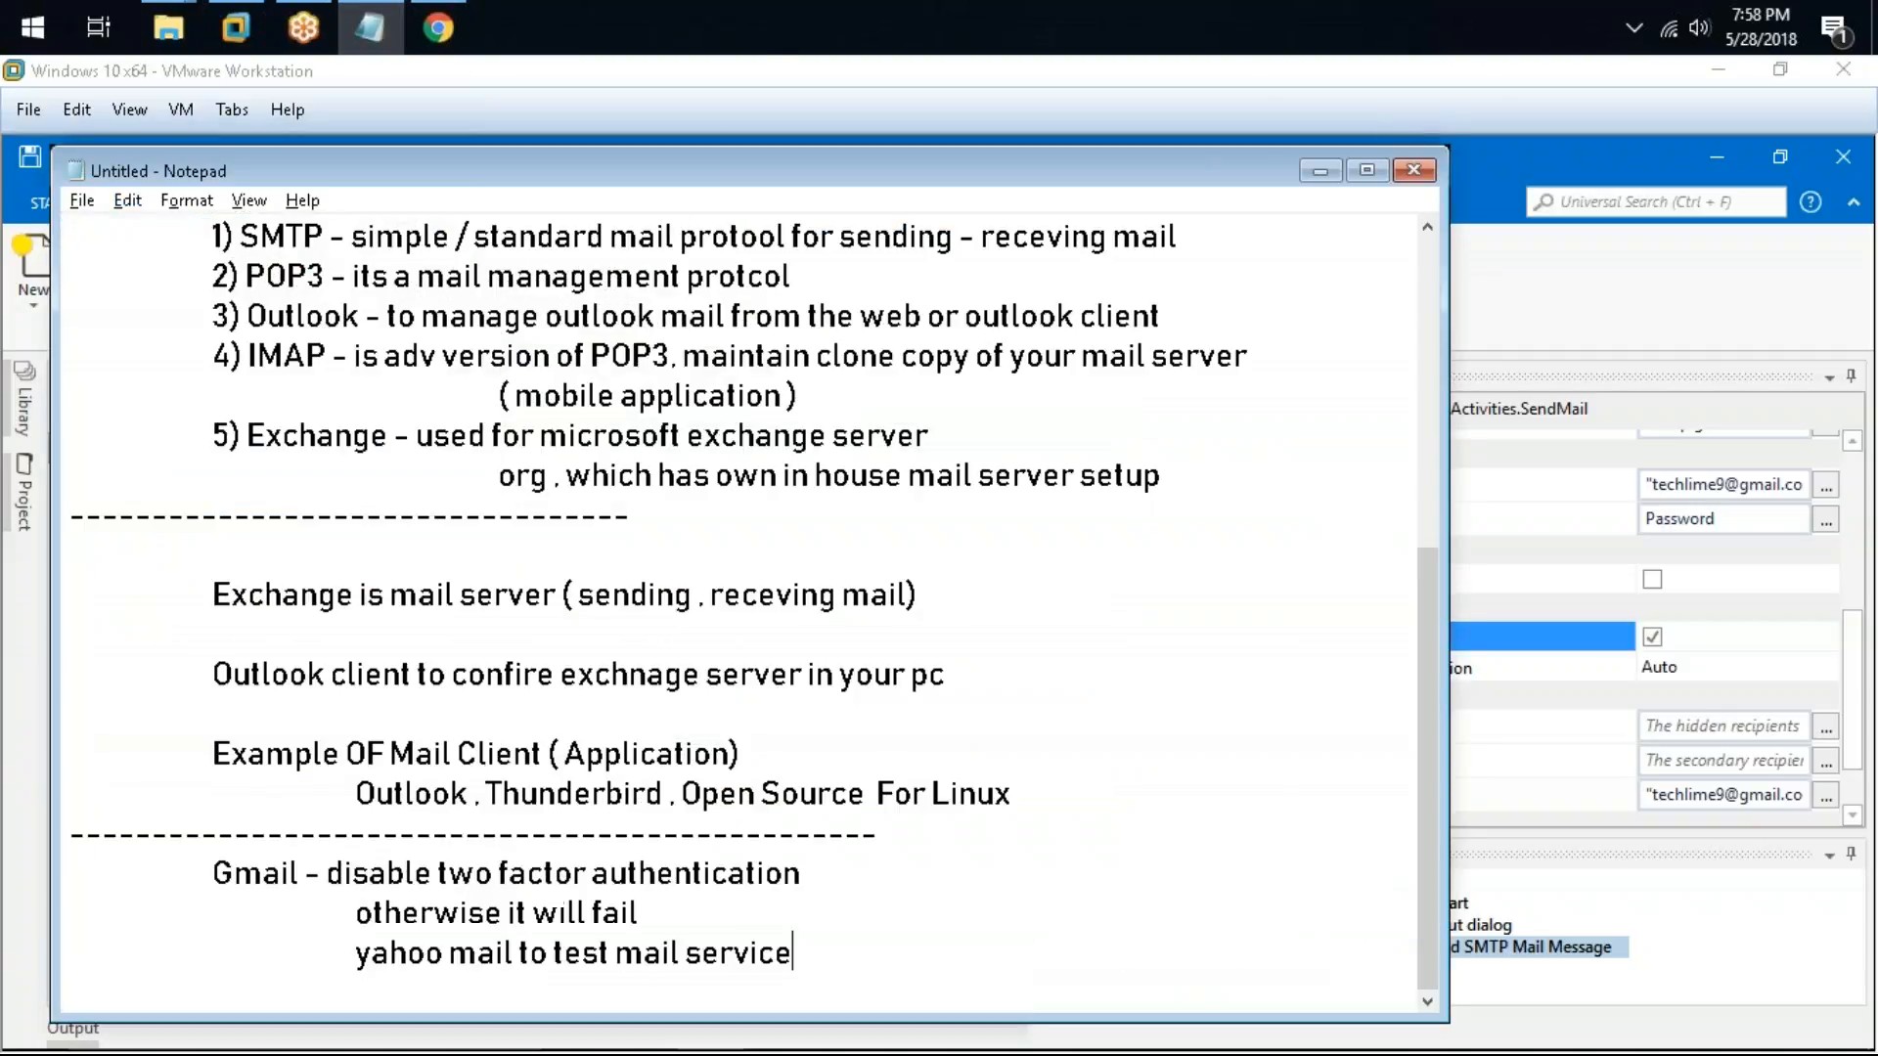
left_click(901, 984)
key("Return")
type("-----------------------------")
key("Return")
key("Return")
key("Return")
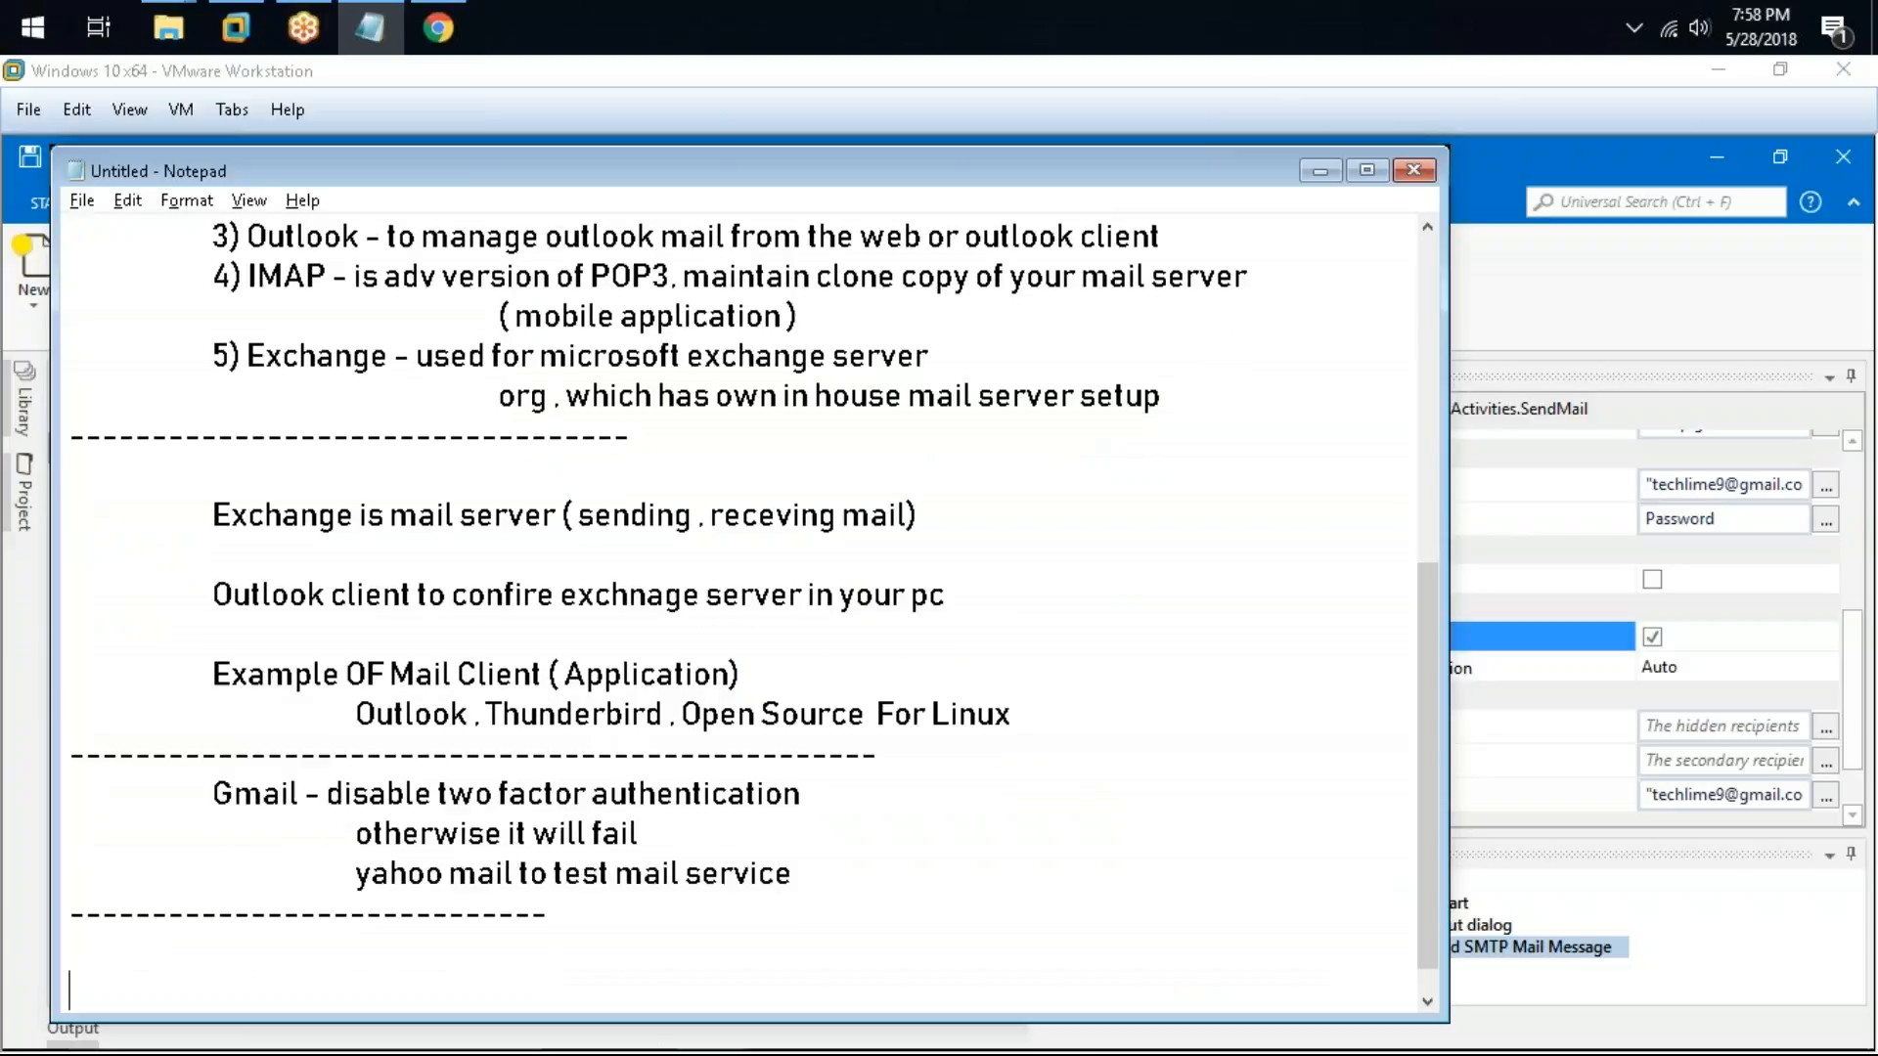
Step: Add the note "HTML Mail - when you want to send a formatted mail , like attached image in the body"
type("HTML MAI")
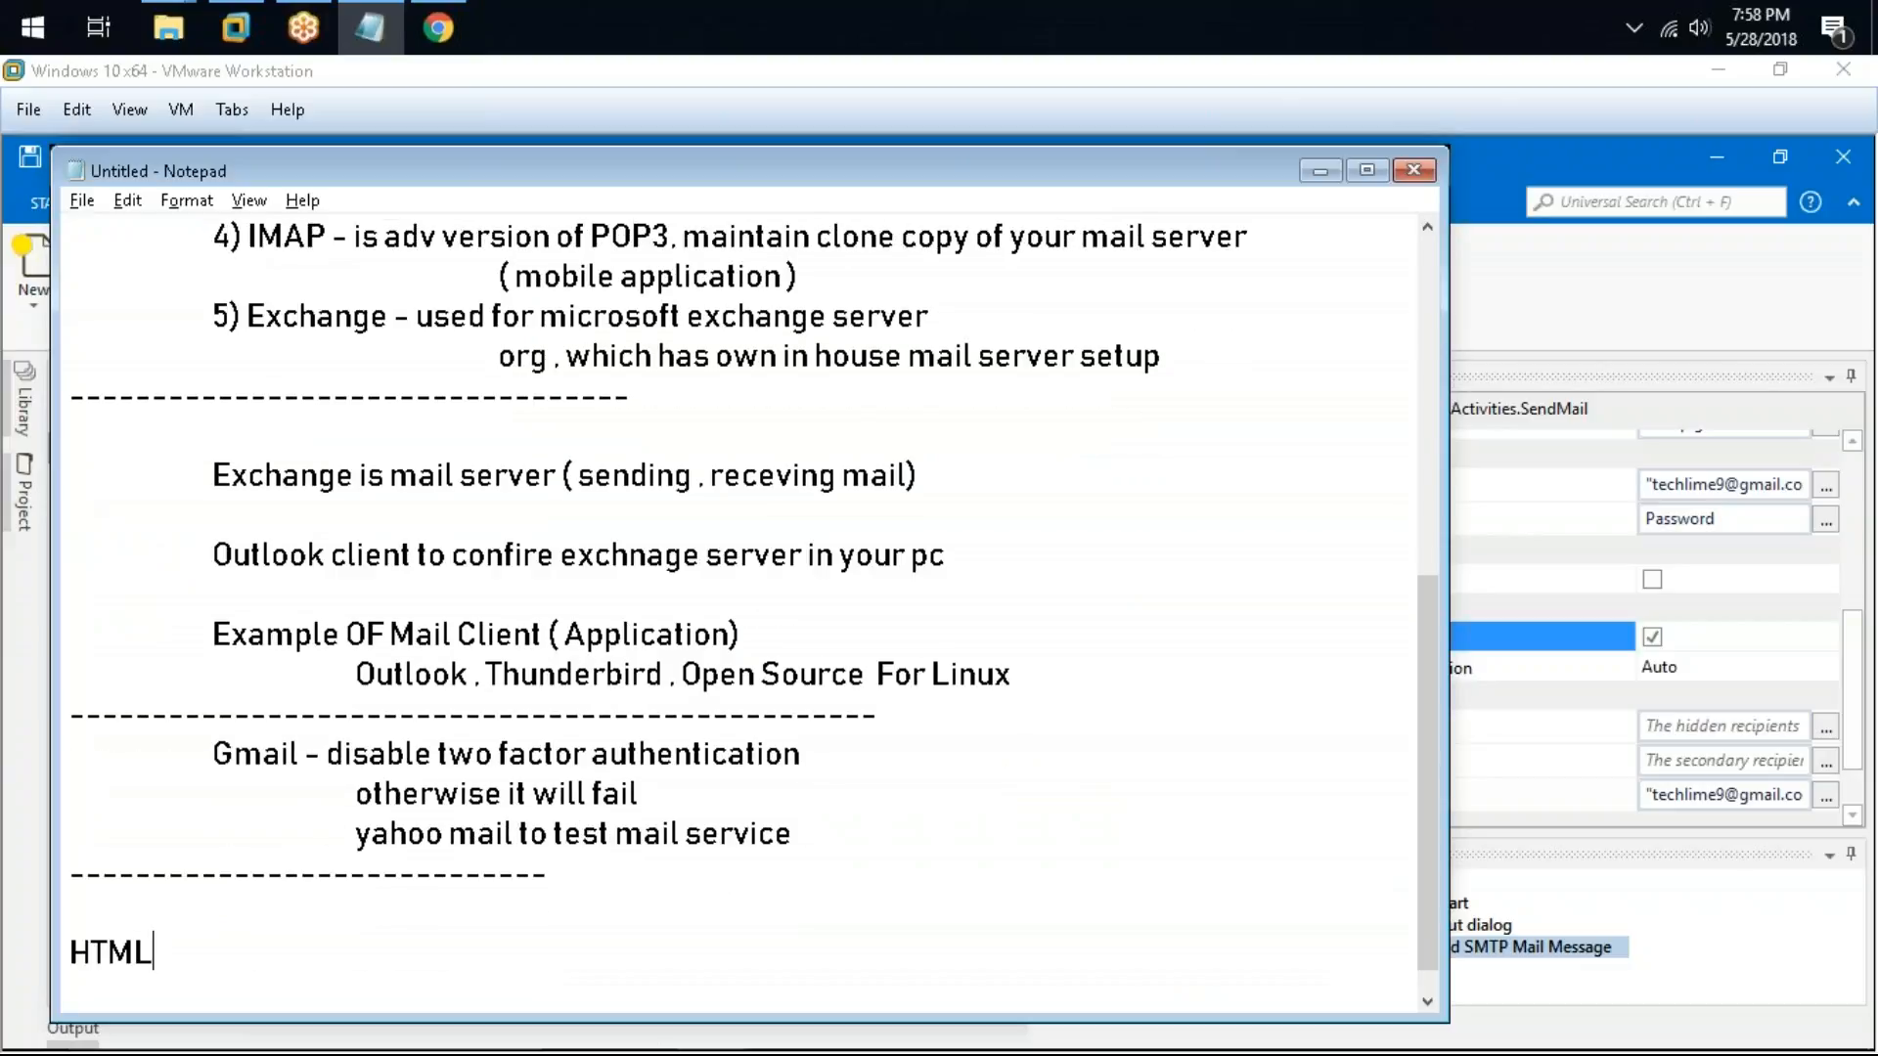
key("BackSpace")
key("BackSpace")
type("ail - when s")
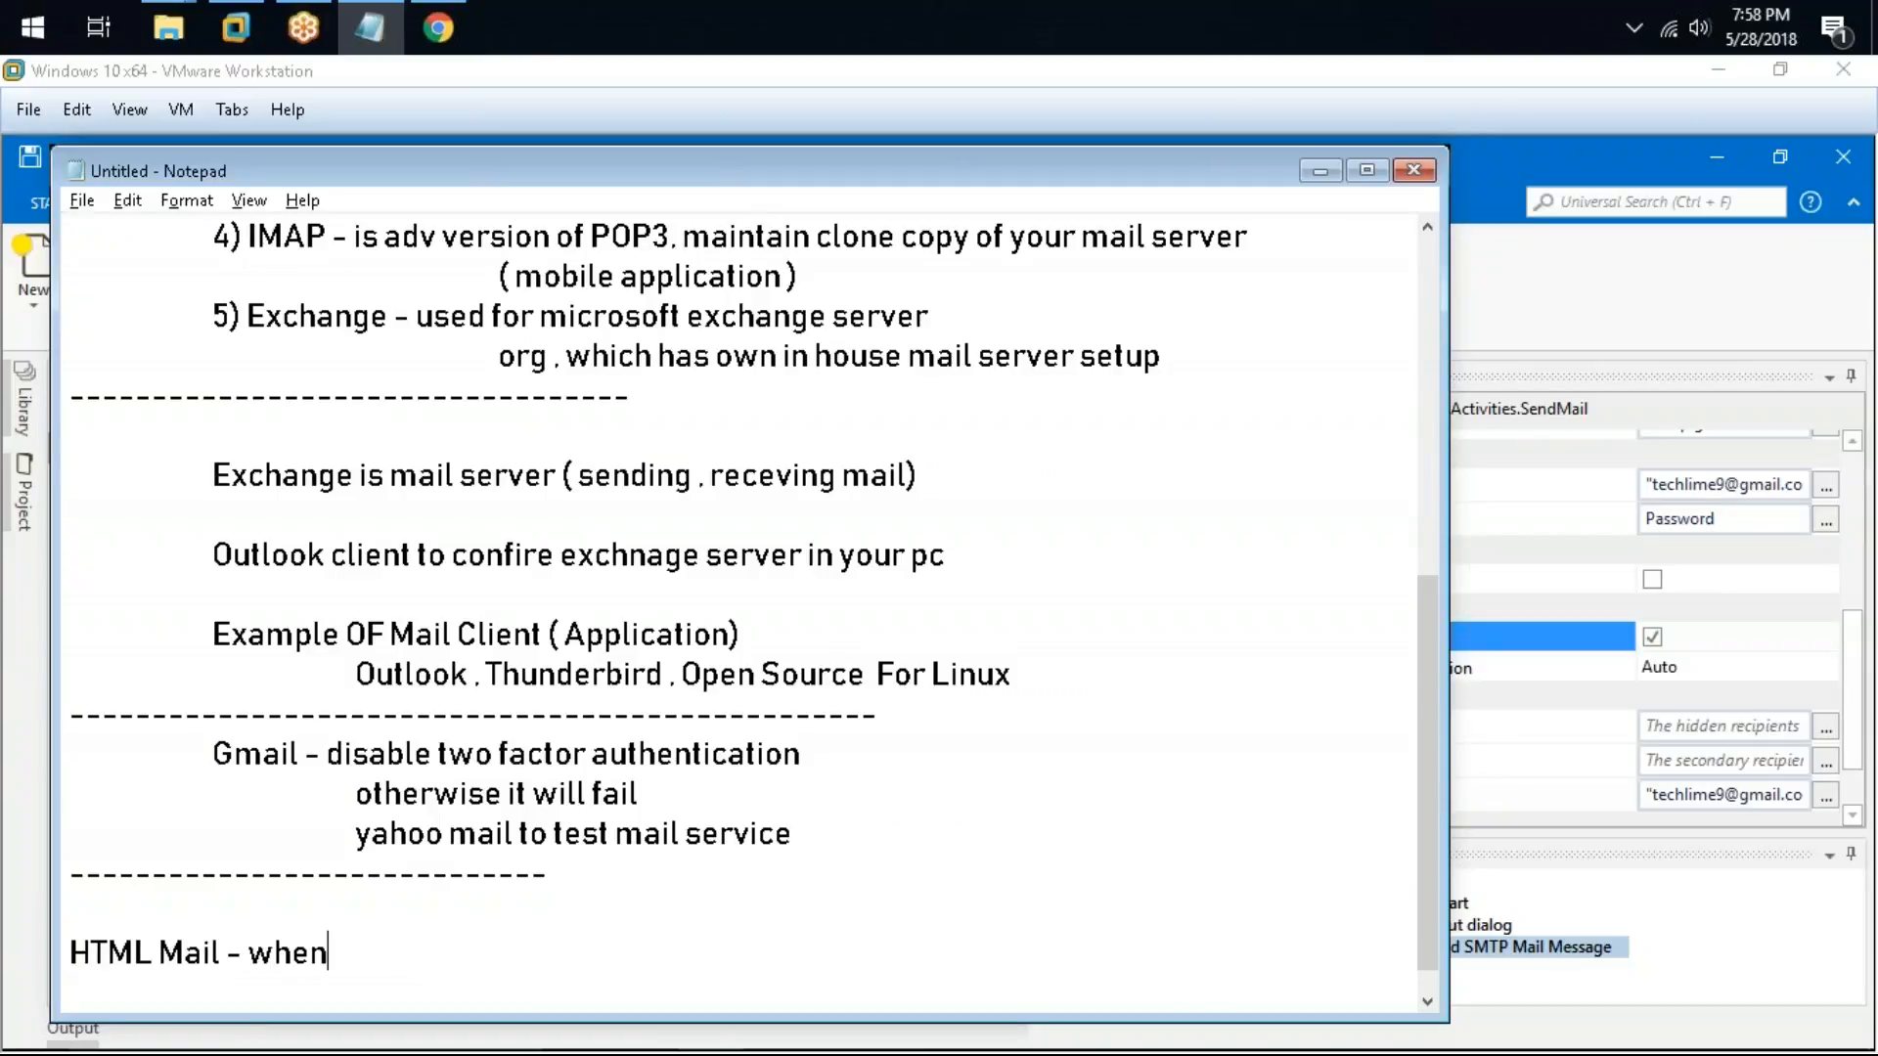
key("BackSpace")
type("uou")
key("BackSpace")
key("BackSpace")
key("BackSpace")
type("you w")
type("na")
key("BackSpace")
key("BackSpace")
type("ant to send ")
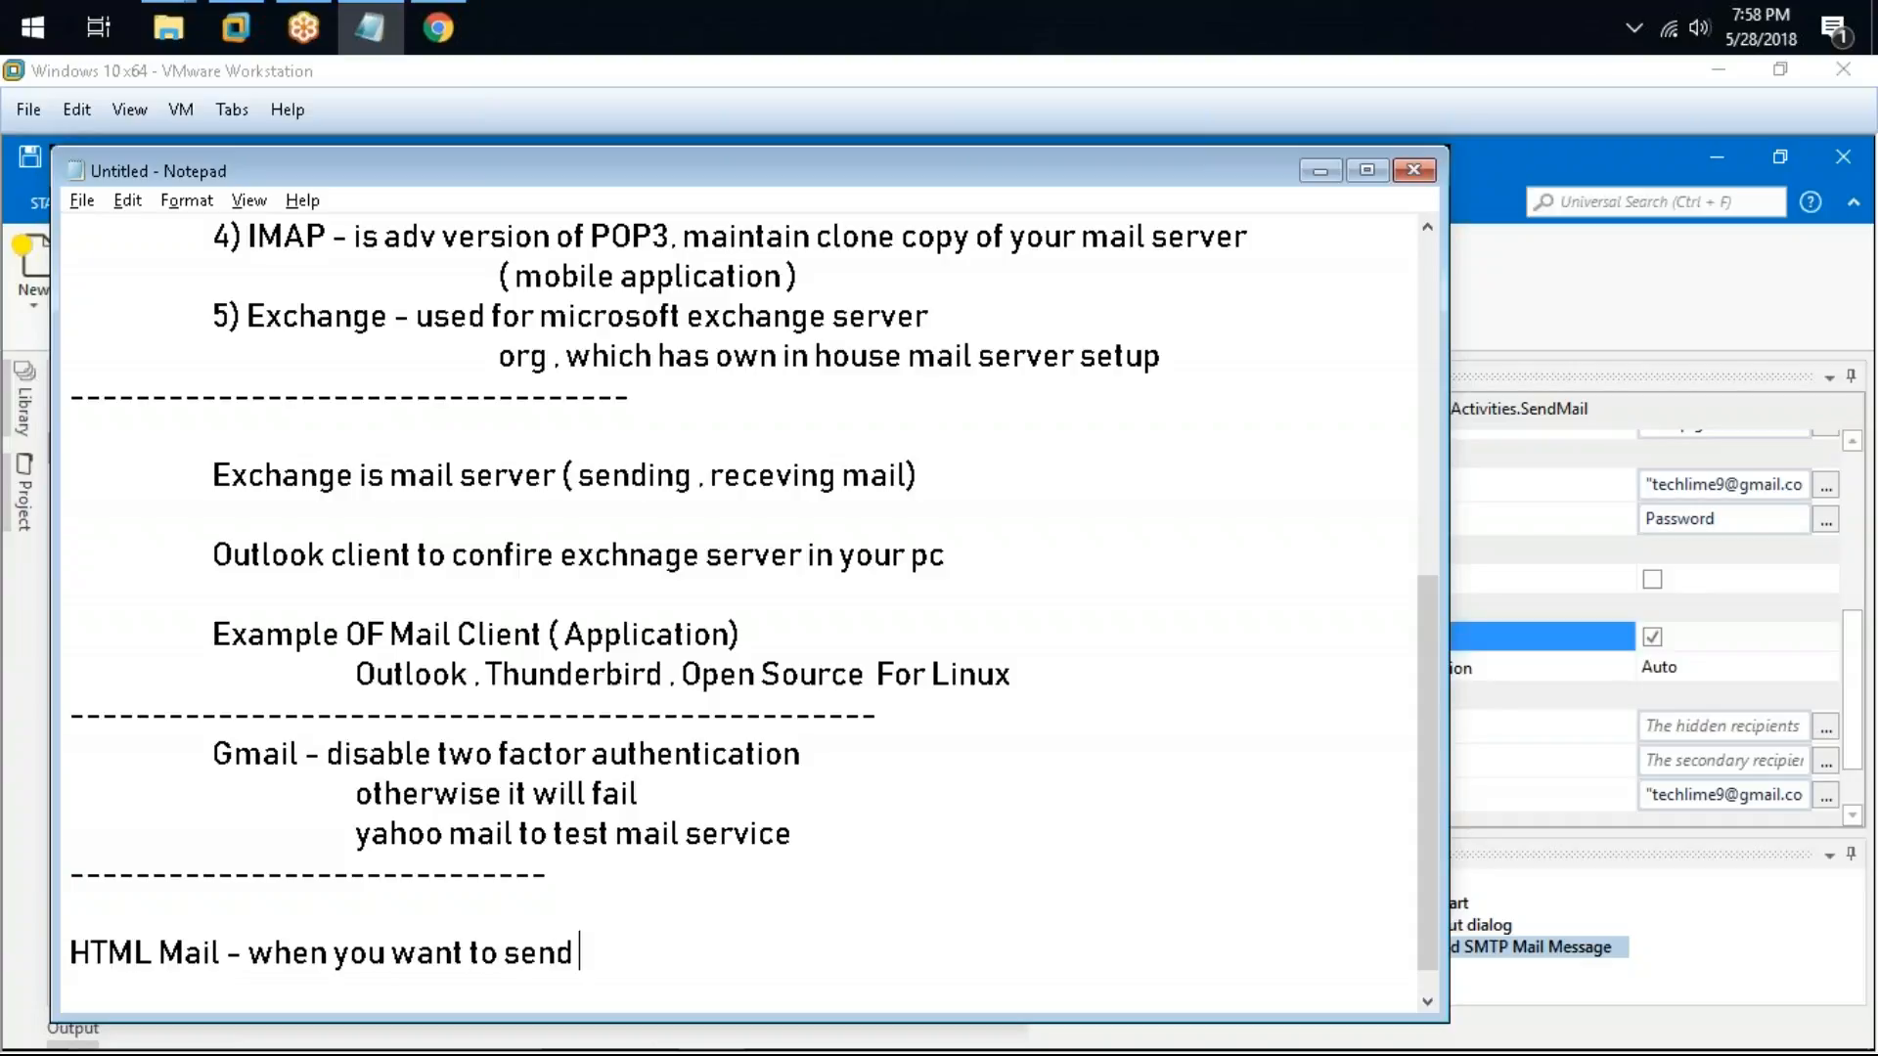
type("a formatted")
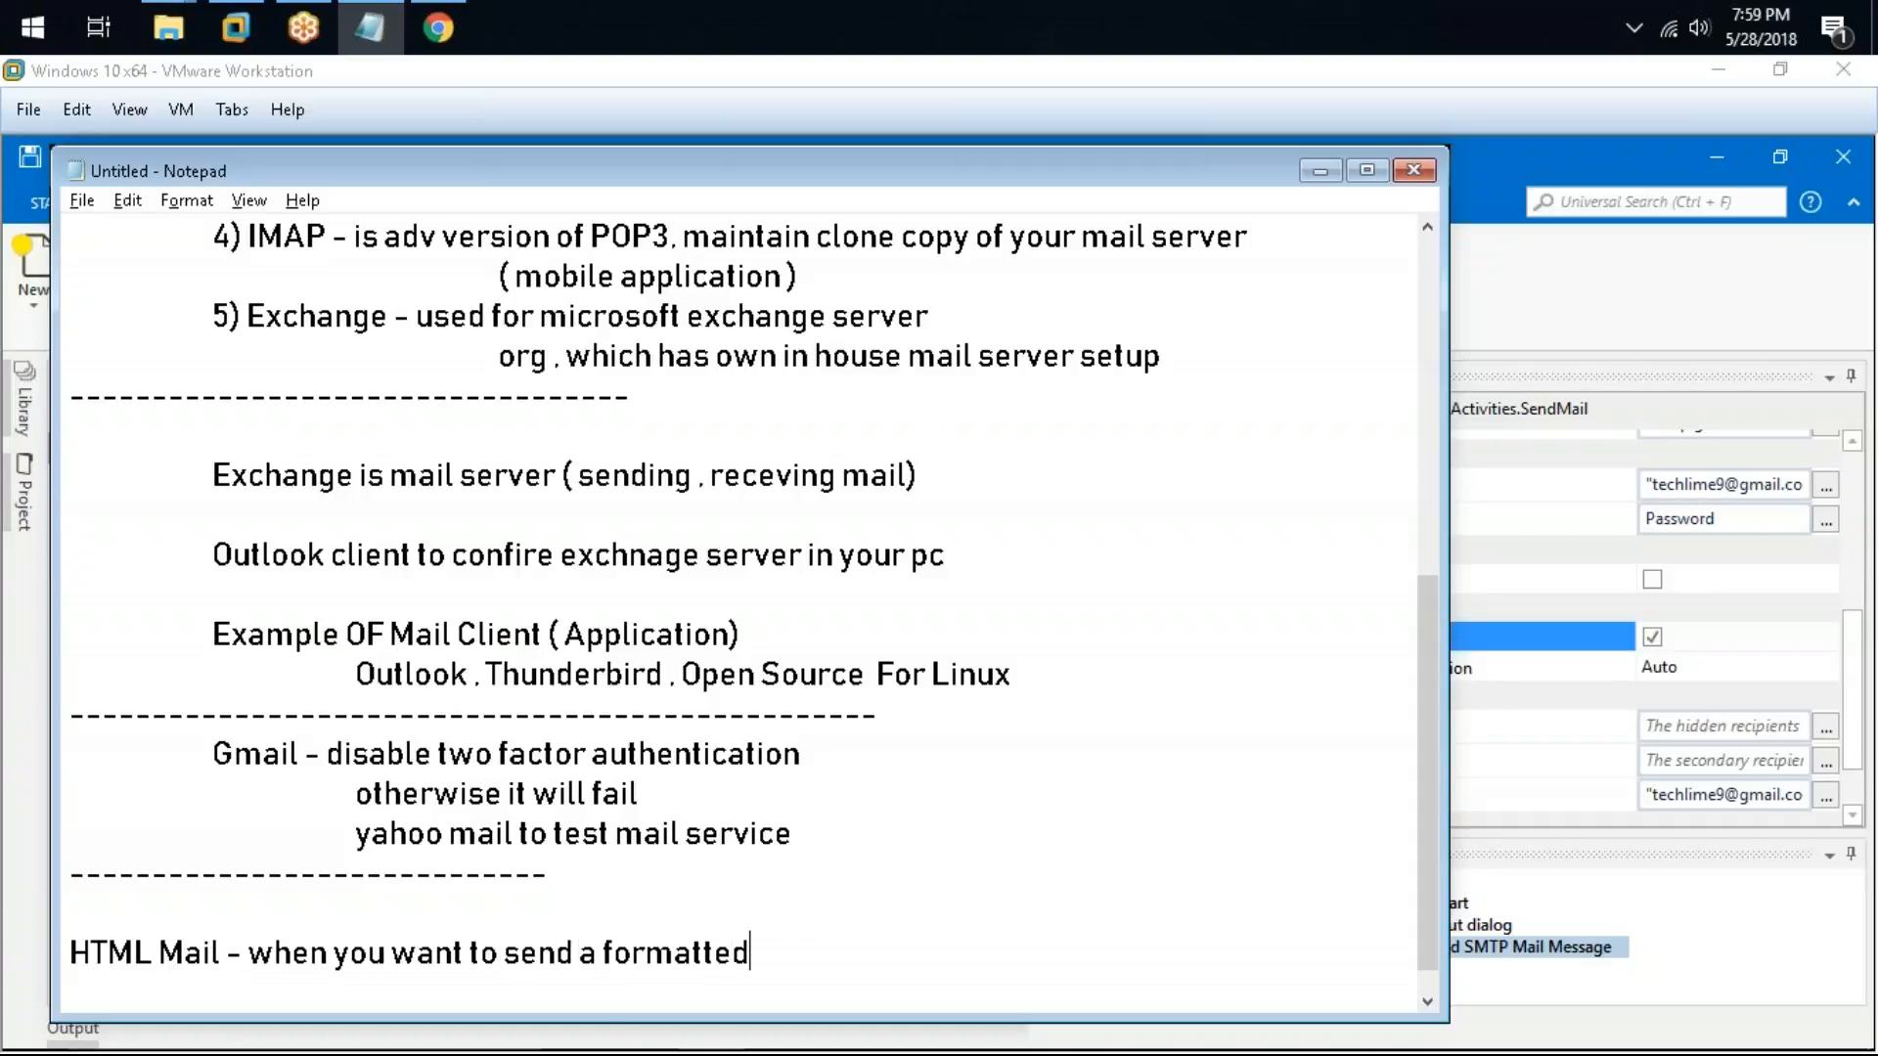
type(" mail , like attached ima")
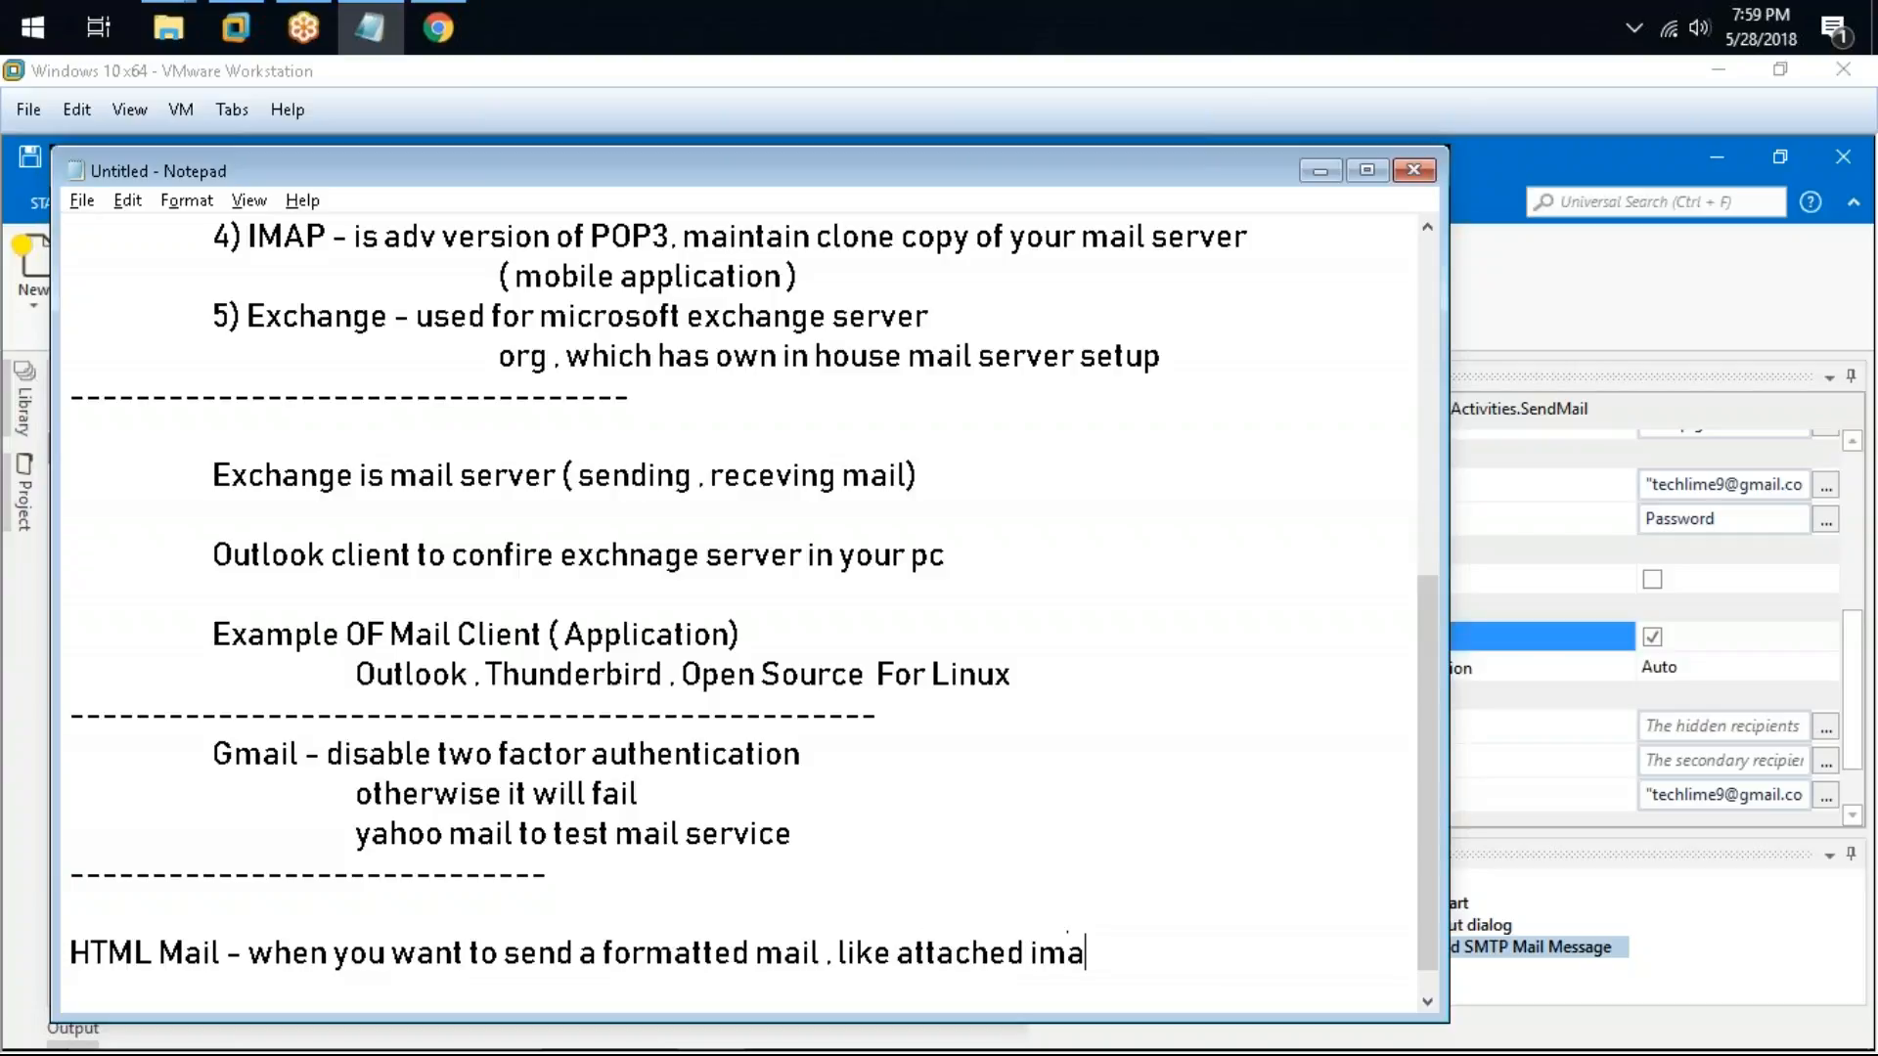
type("ge in the bofd")
key("BackSpace")
key("BackSpace")
type("dy")
scroll(1107, 898, "down", 1)
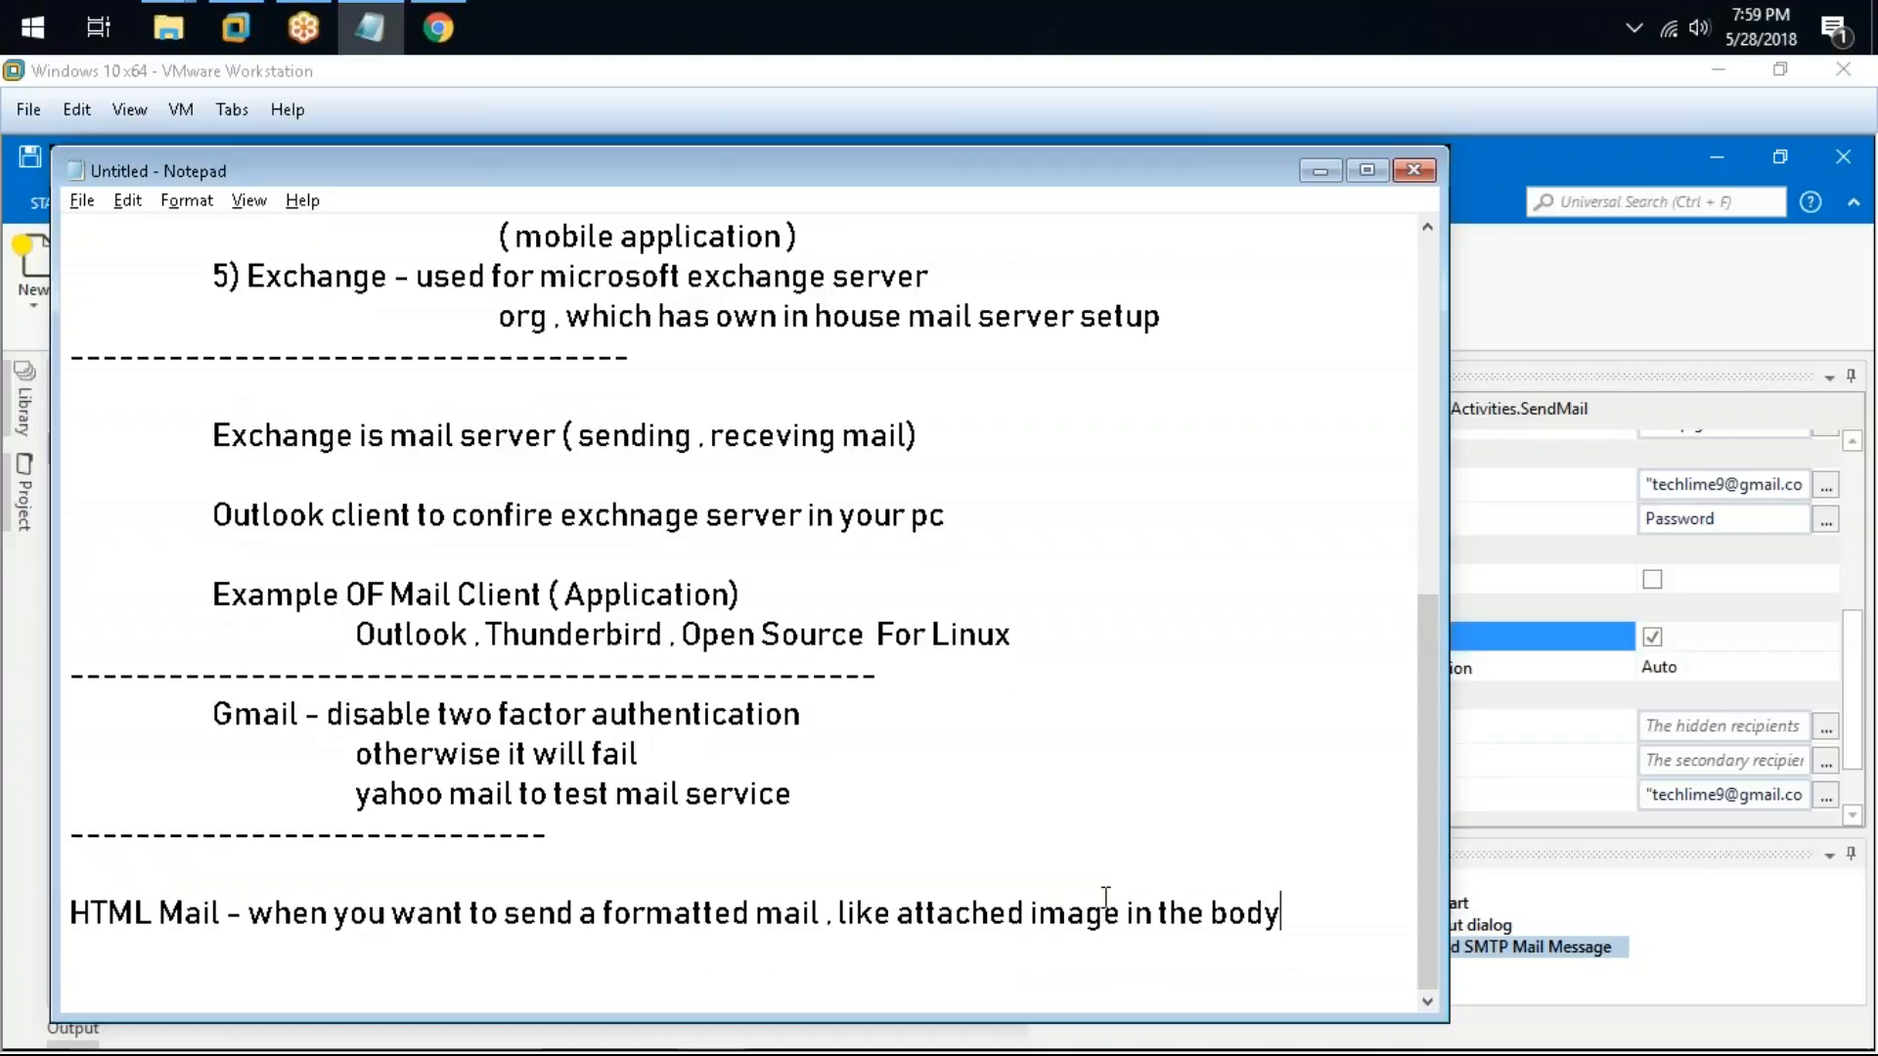
left_click_drag(1338, 904, 278, 923)
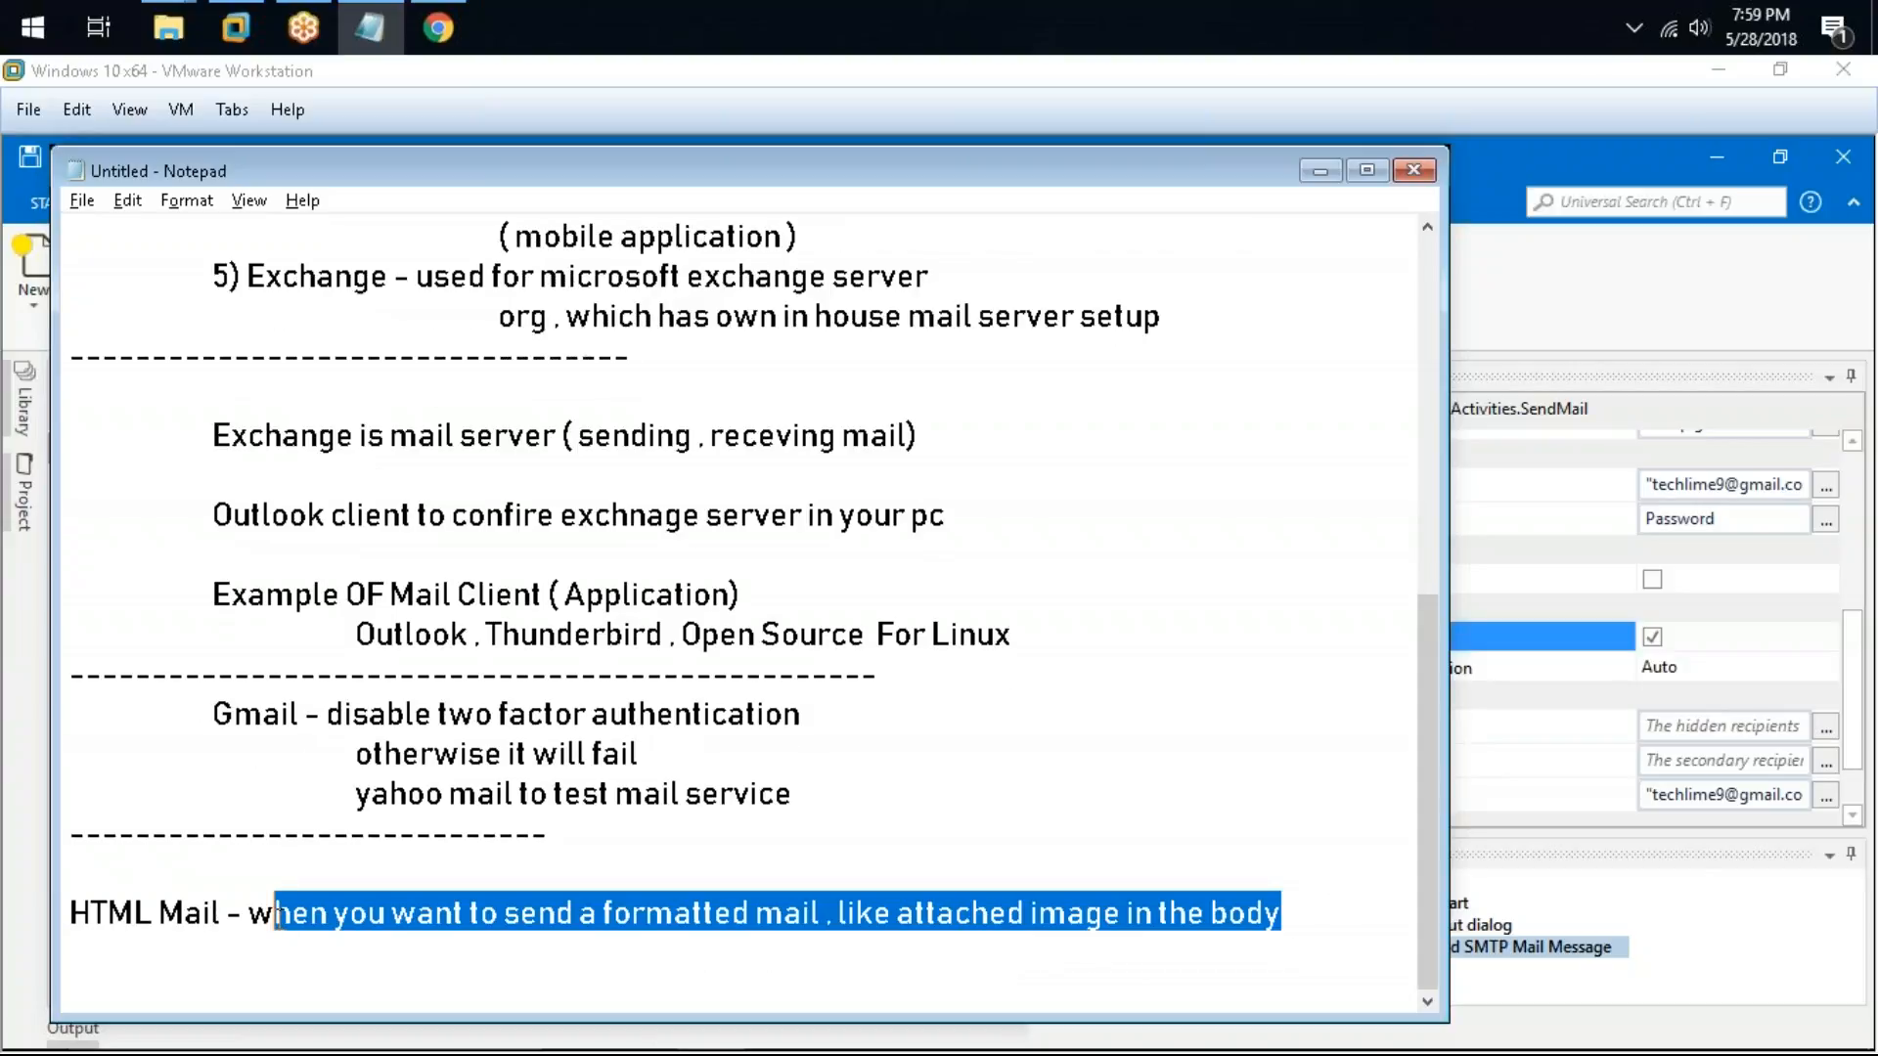
Step: Open the activity's Attach Files dialog to review the attached file, then cancel it
key("alt+Tab")
left_click(887, 771)
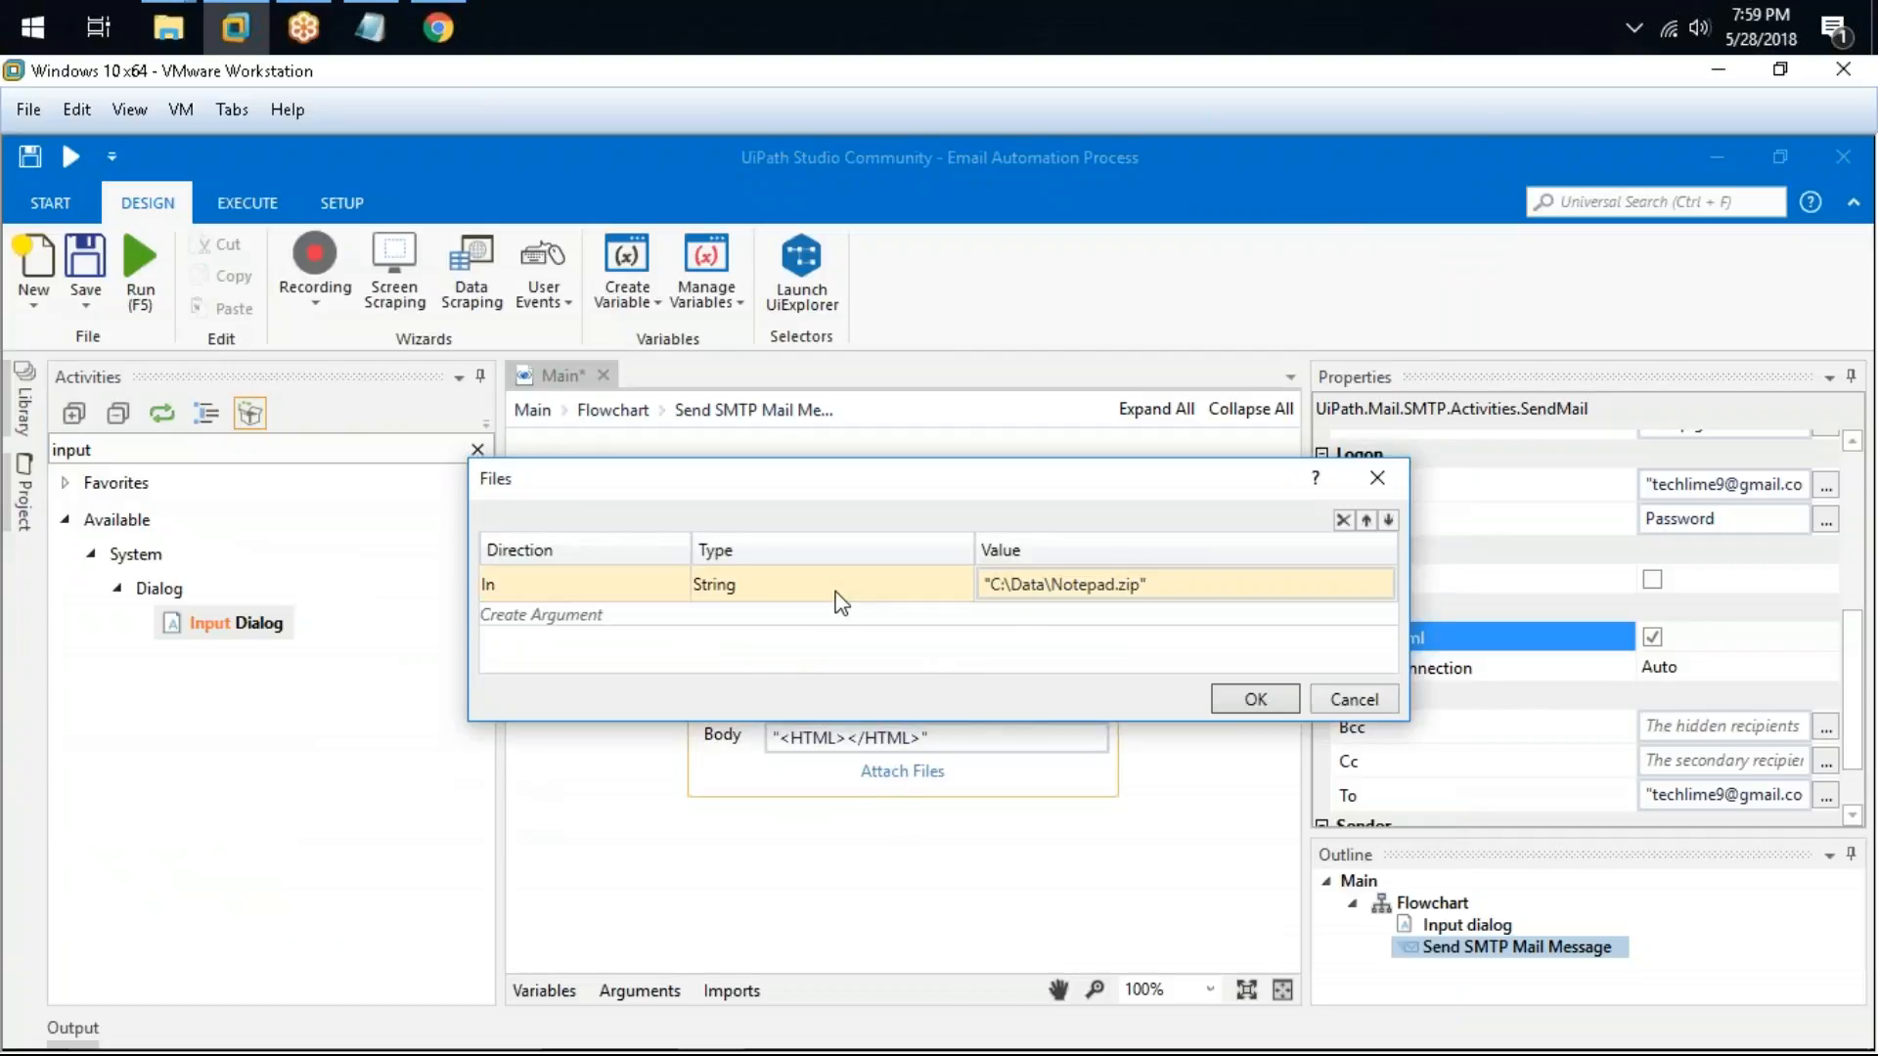
left_click(1350, 699)
left_click(1034, 738)
left_click_drag(1037, 739, 681, 727)
key("alt+Tab")
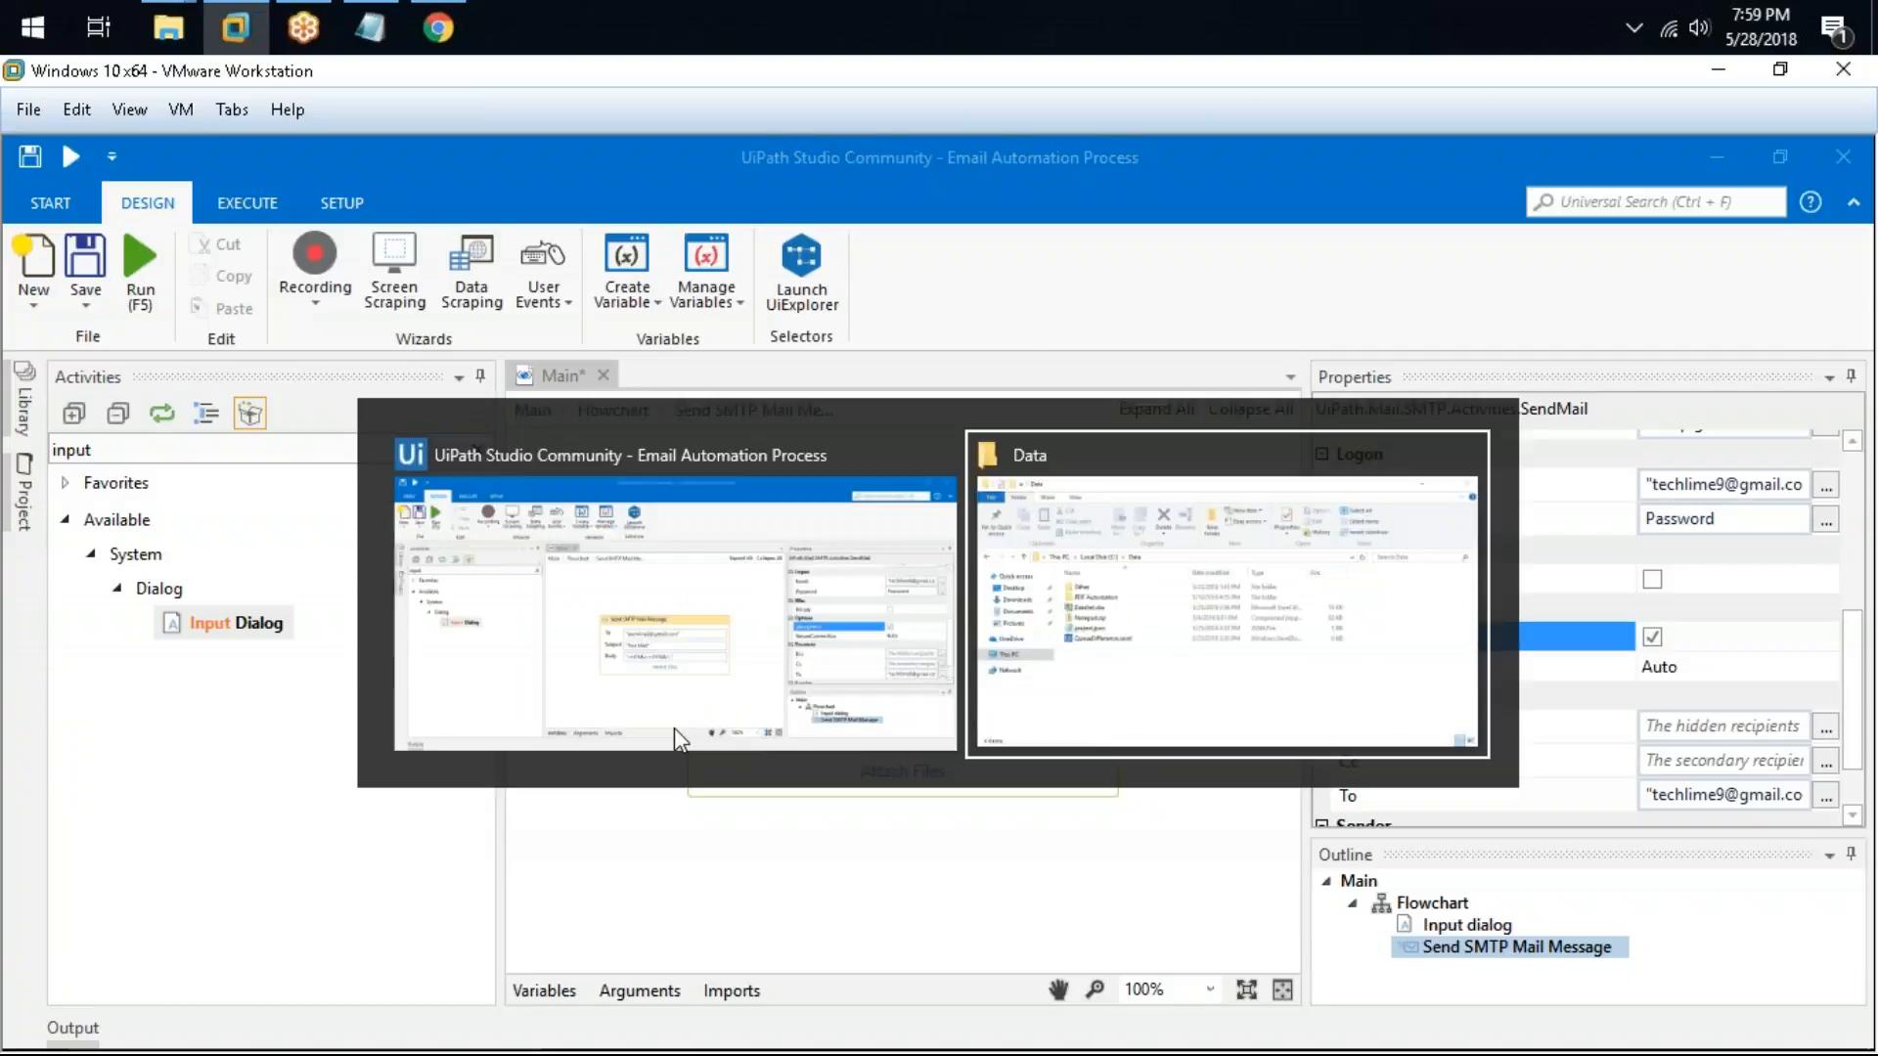
key("alt+Tab")
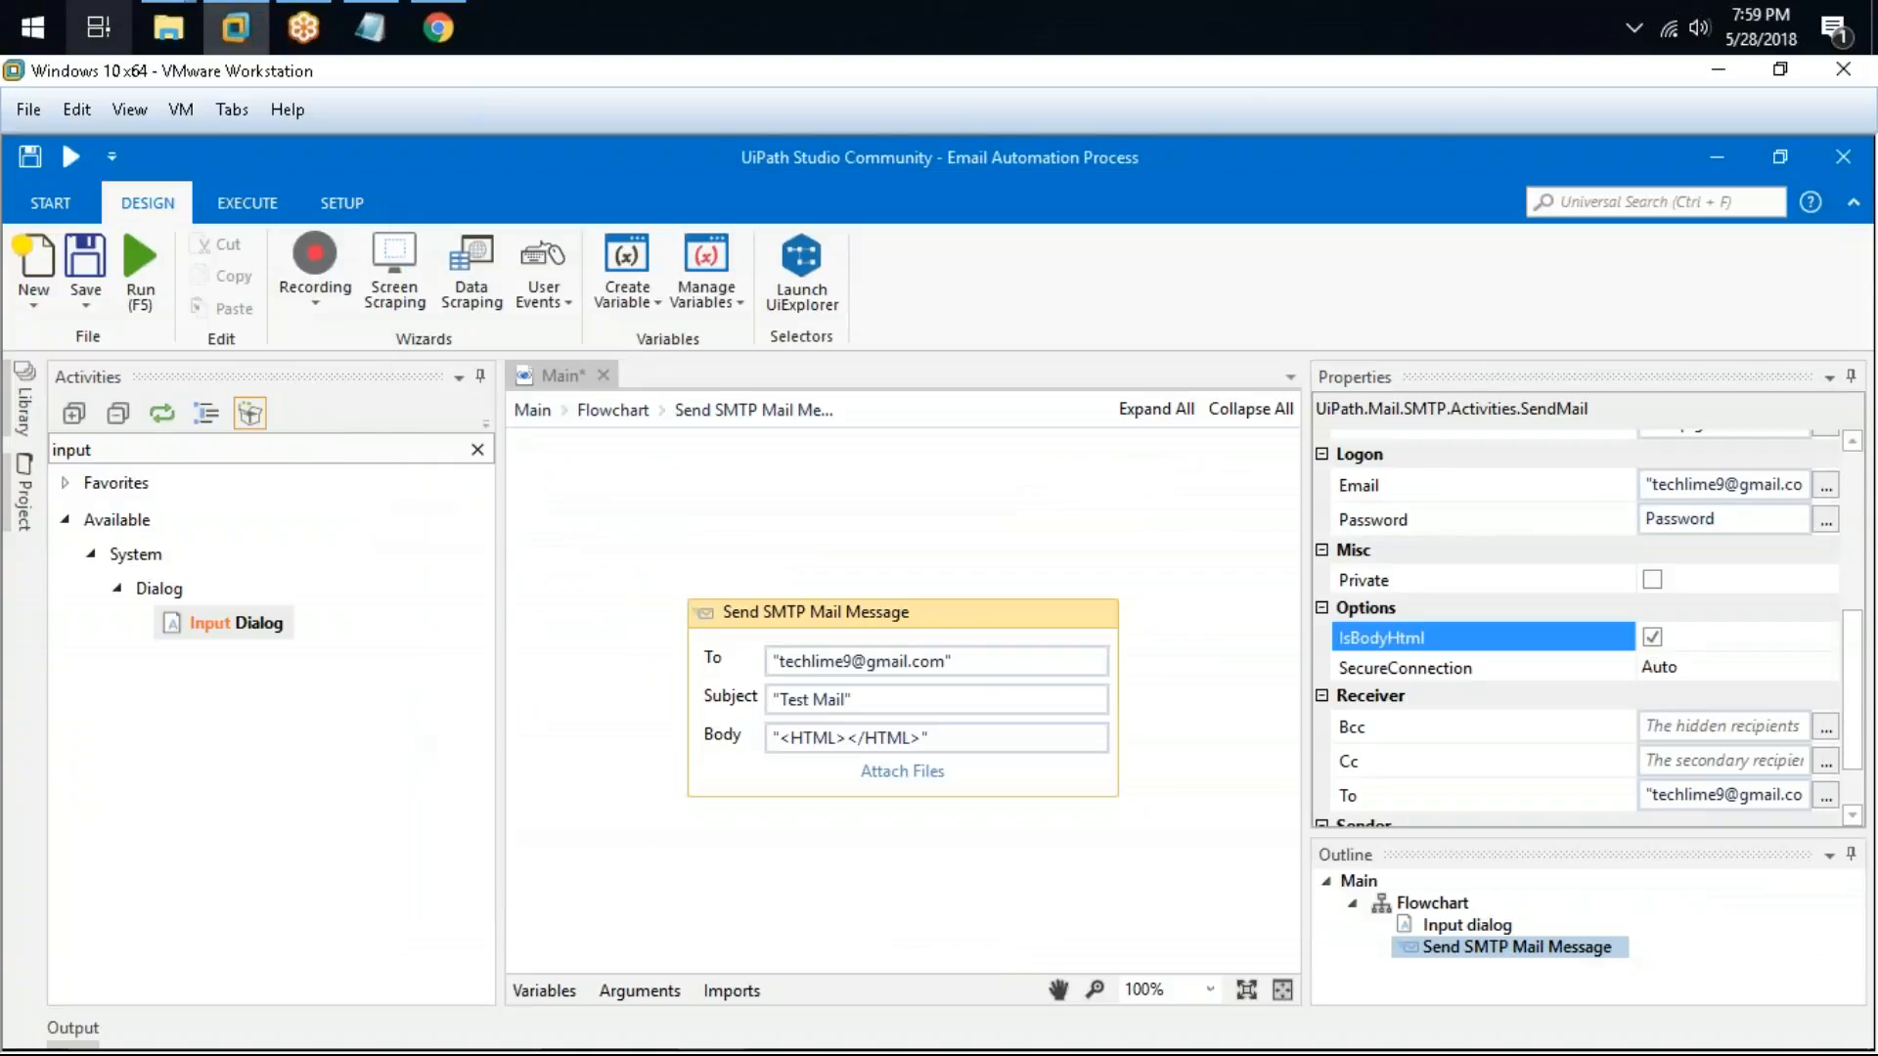
Step: Add an indented note "When you want to send charts in your body" under the HTML Mail line in Notepad
left_click(374, 28)
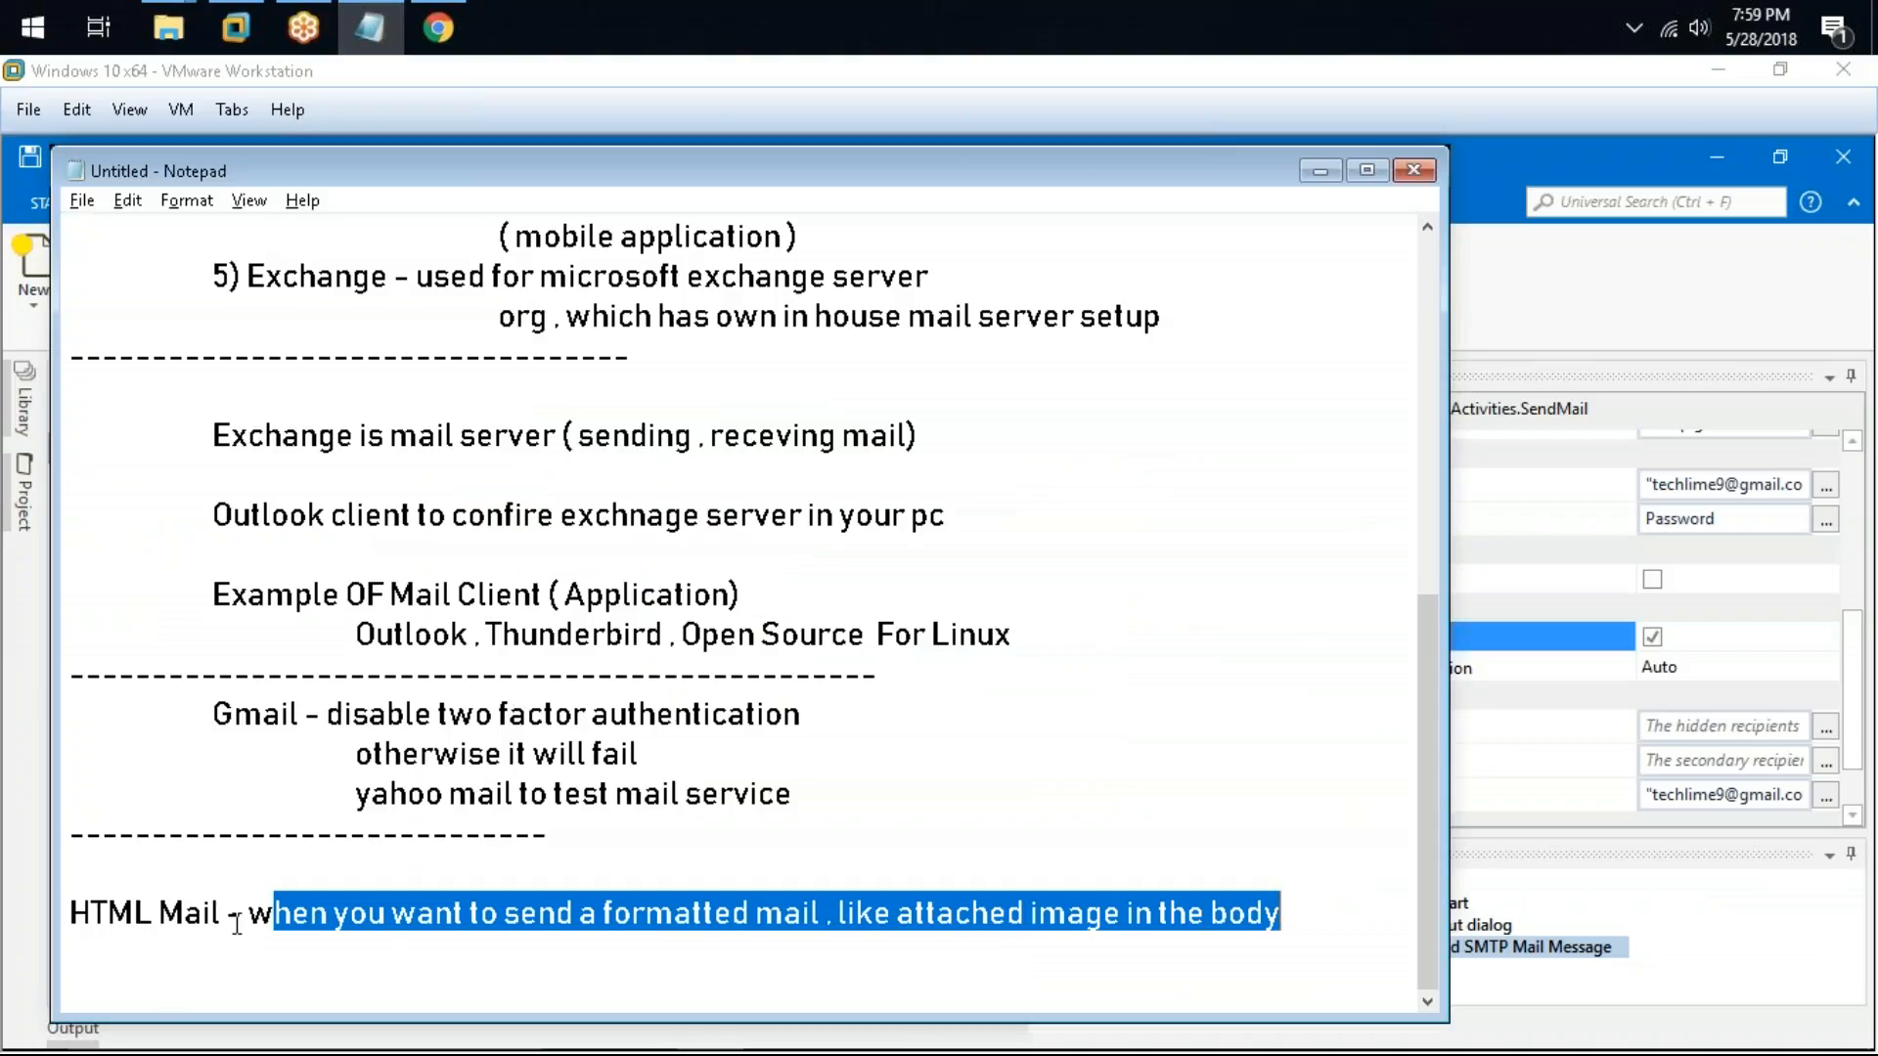
left_click_drag(221, 911, 14, 917)
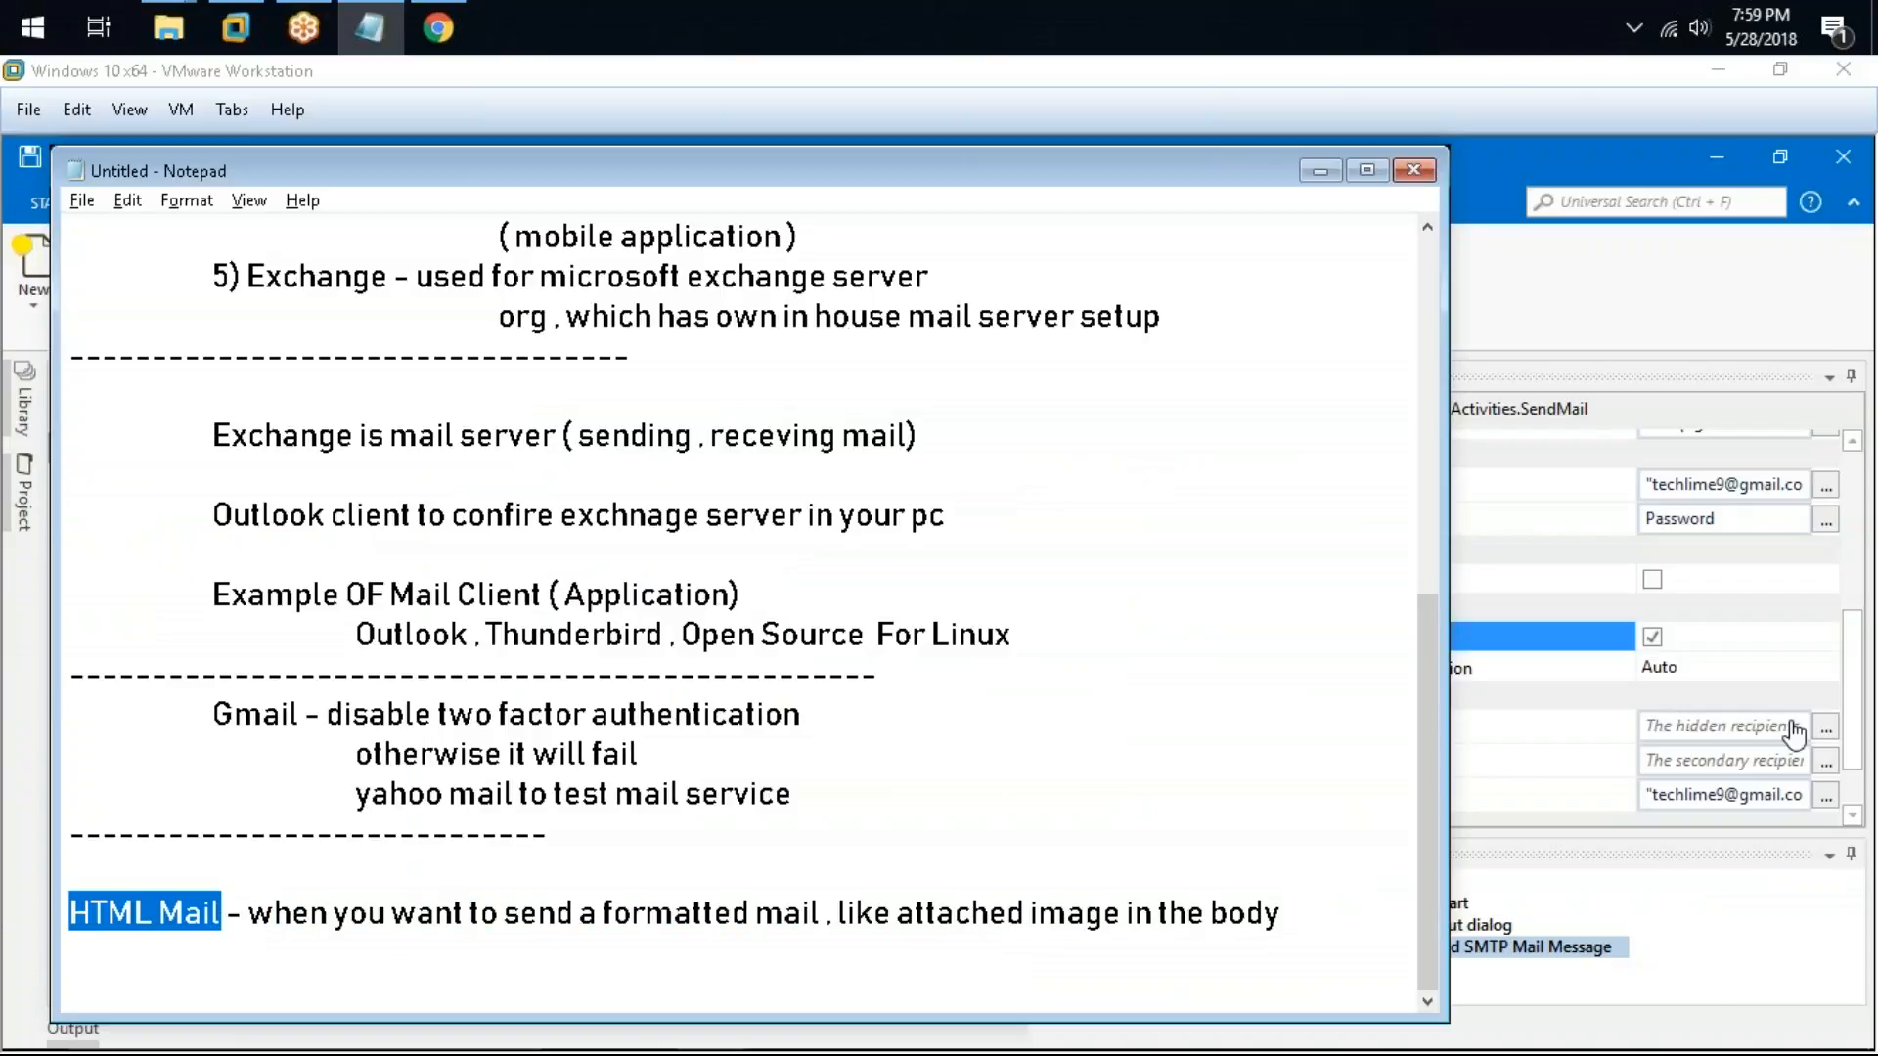
left_click(1697, 668)
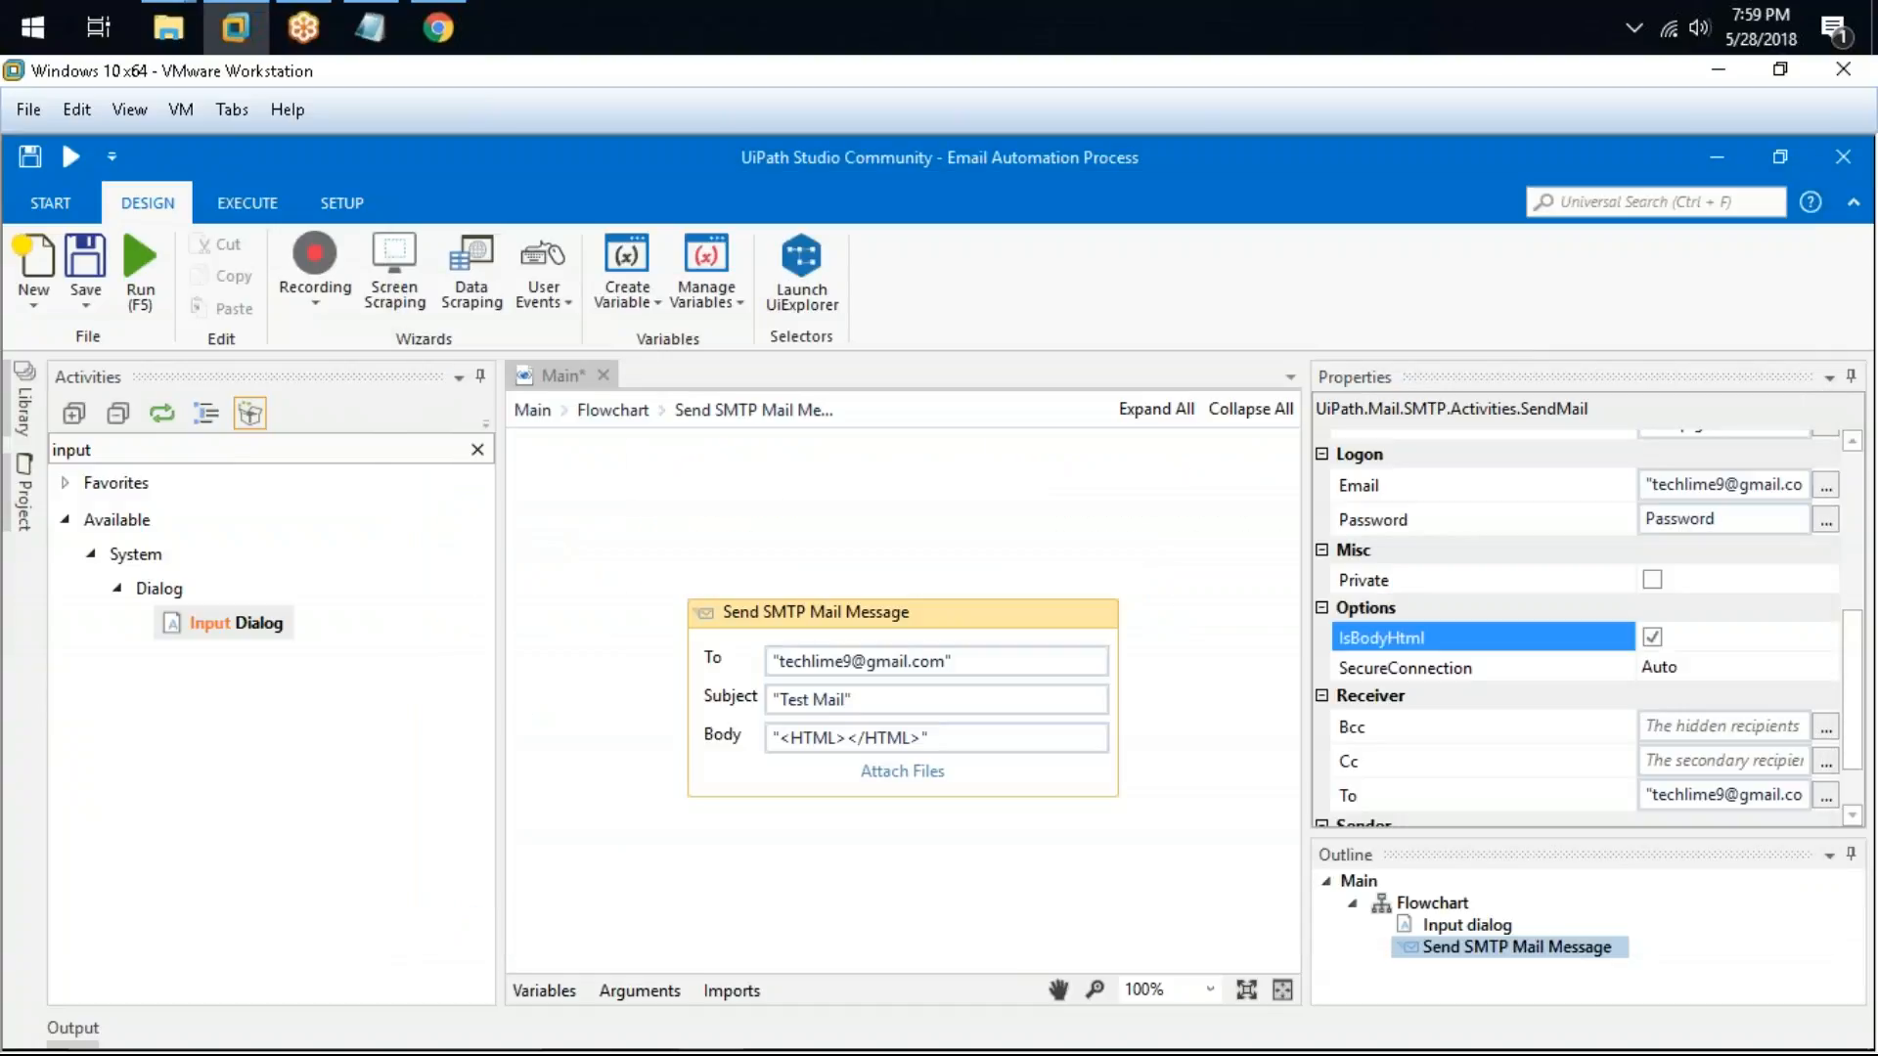
left_click(396, 14)
left_click_drag(249, 911, 1283, 920)
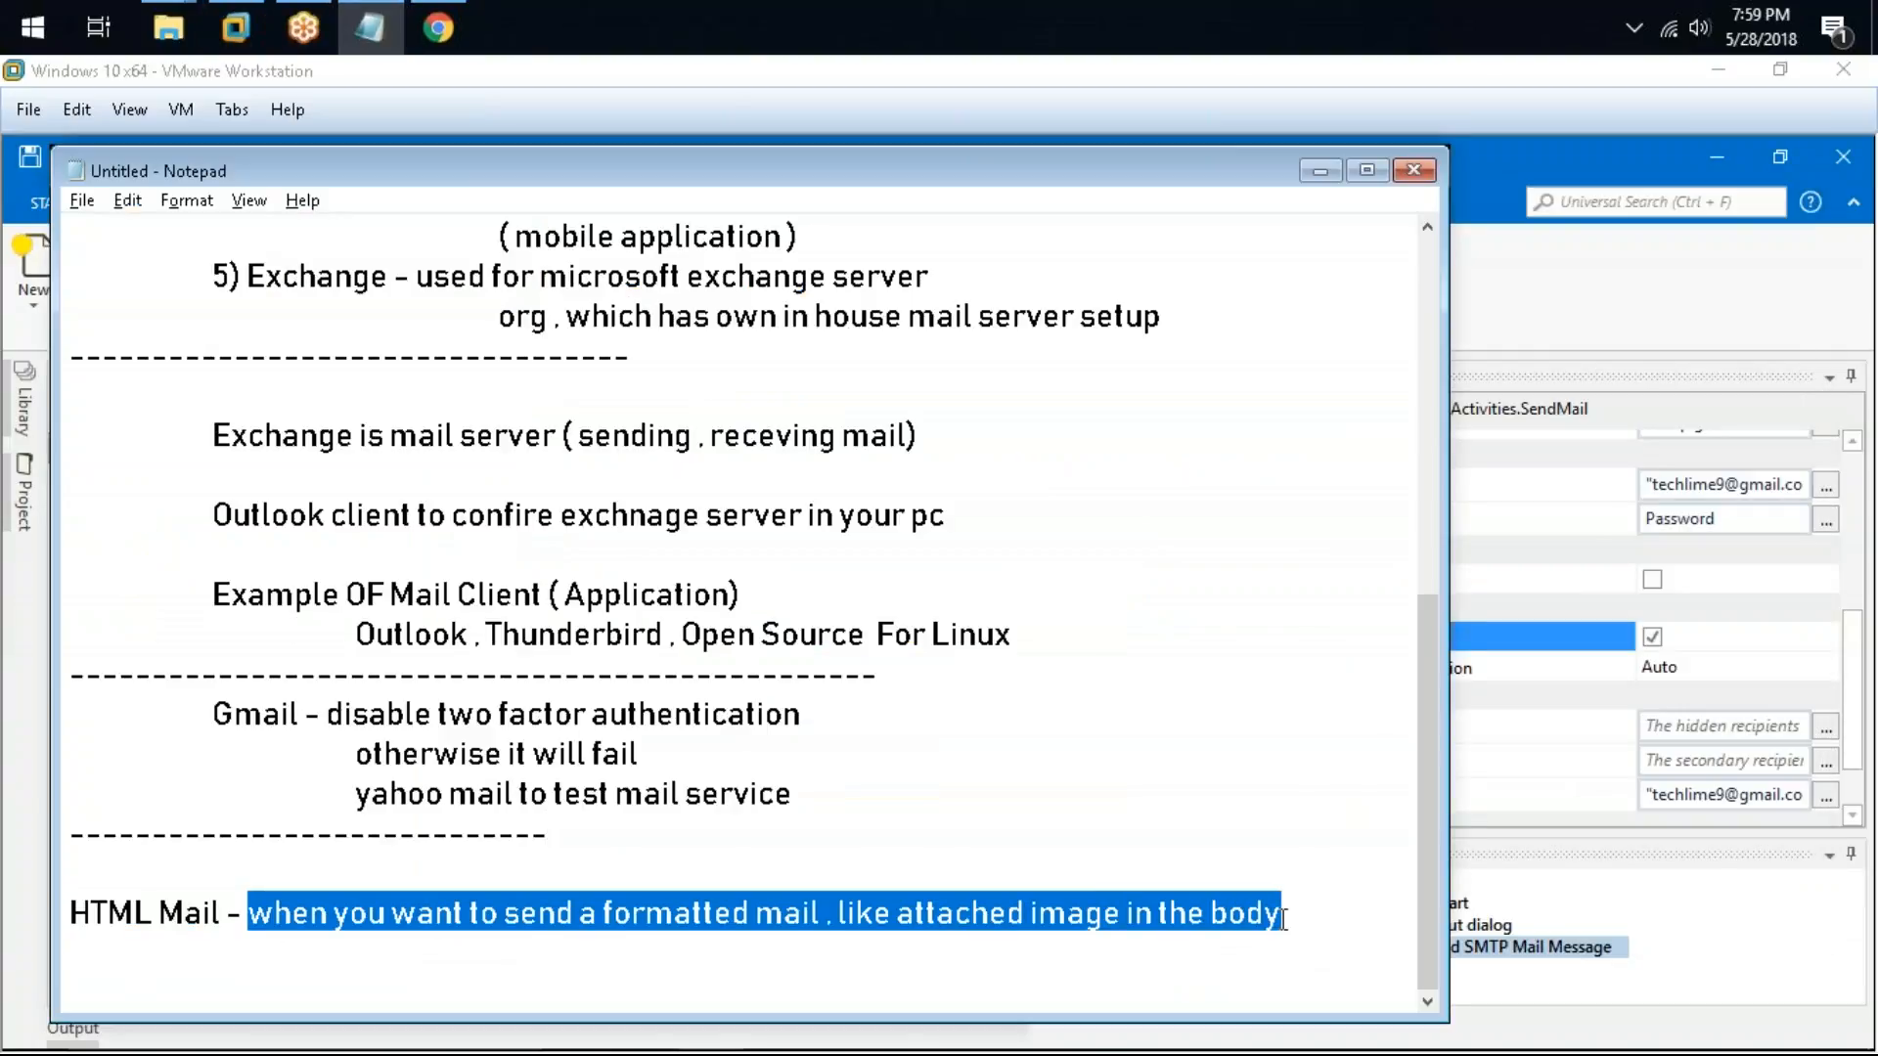
left_click(1312, 916)
key("Return")
key("Tab")
key("Tab")
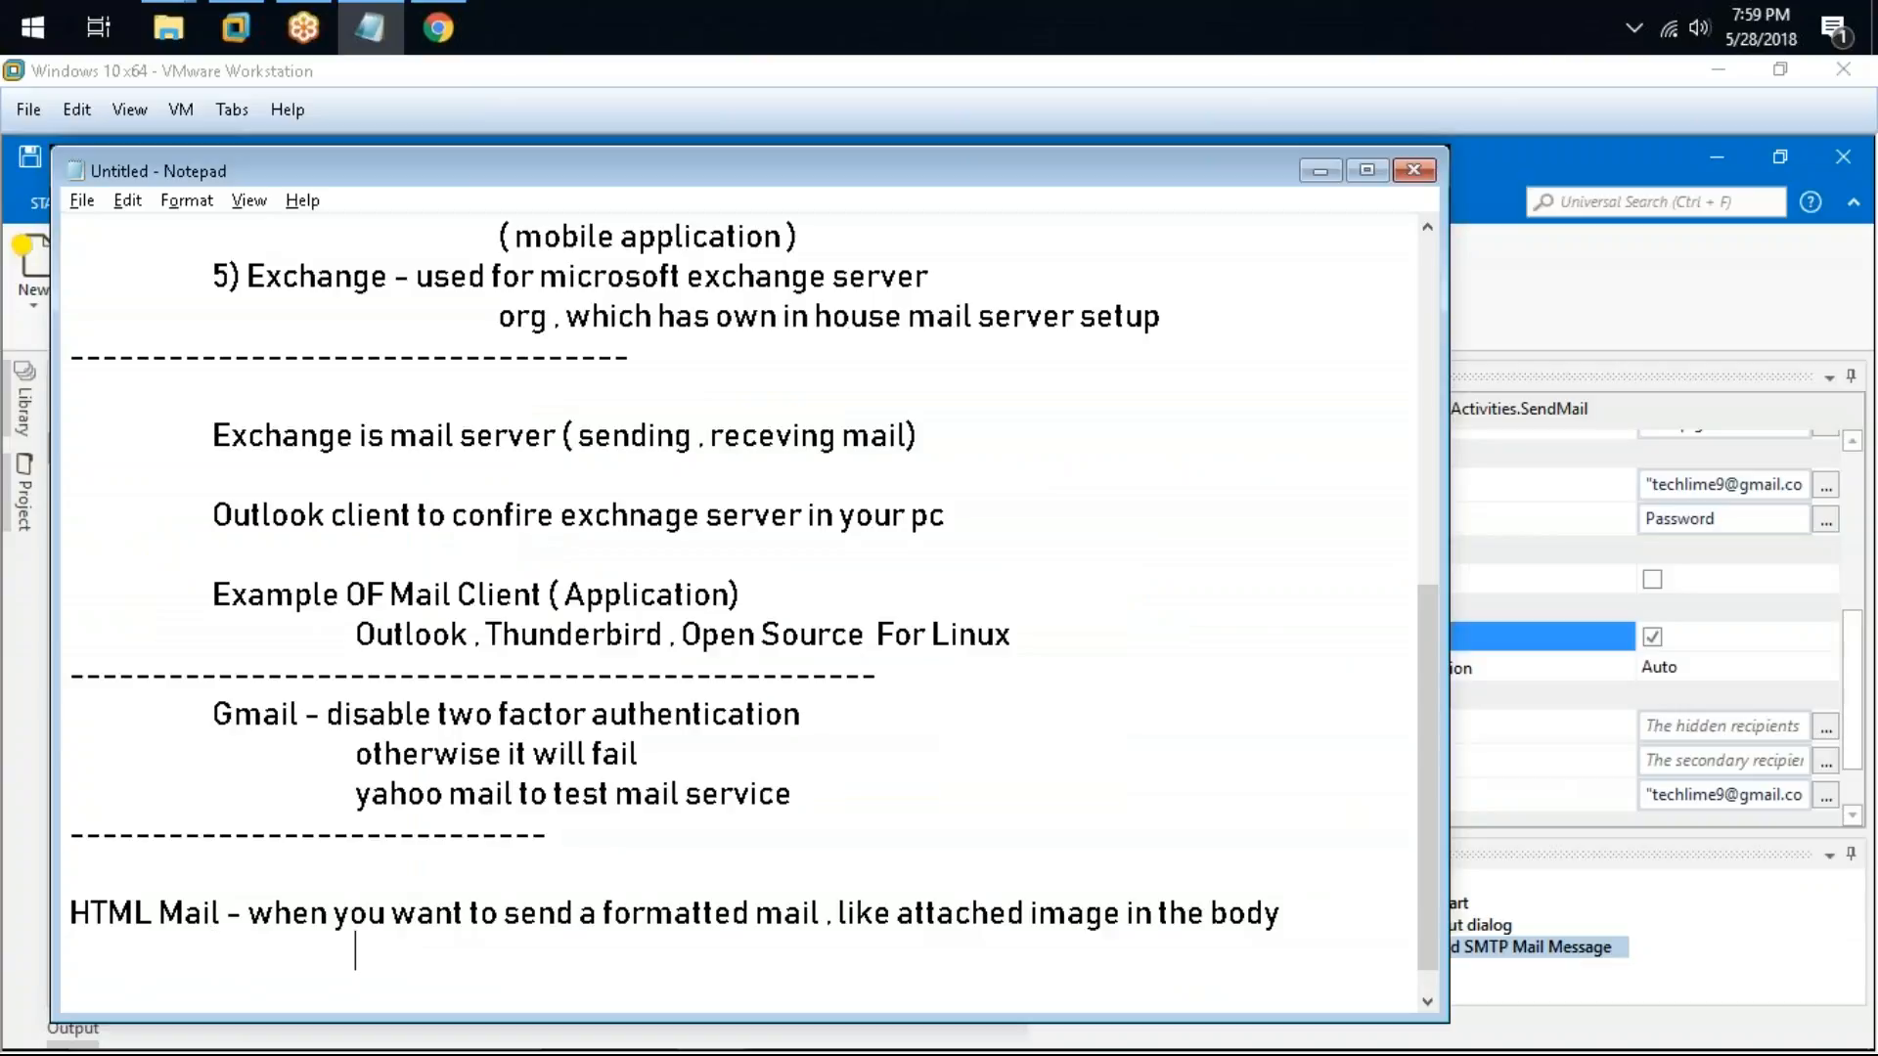
type("Sedn")
key("BackSpace")
key("BackSpace")
key("BackSpace")
key("BackSpace")
key("BackSpace")
type("When you")
type(" s")
key("BackSpace")
type("wnat t")
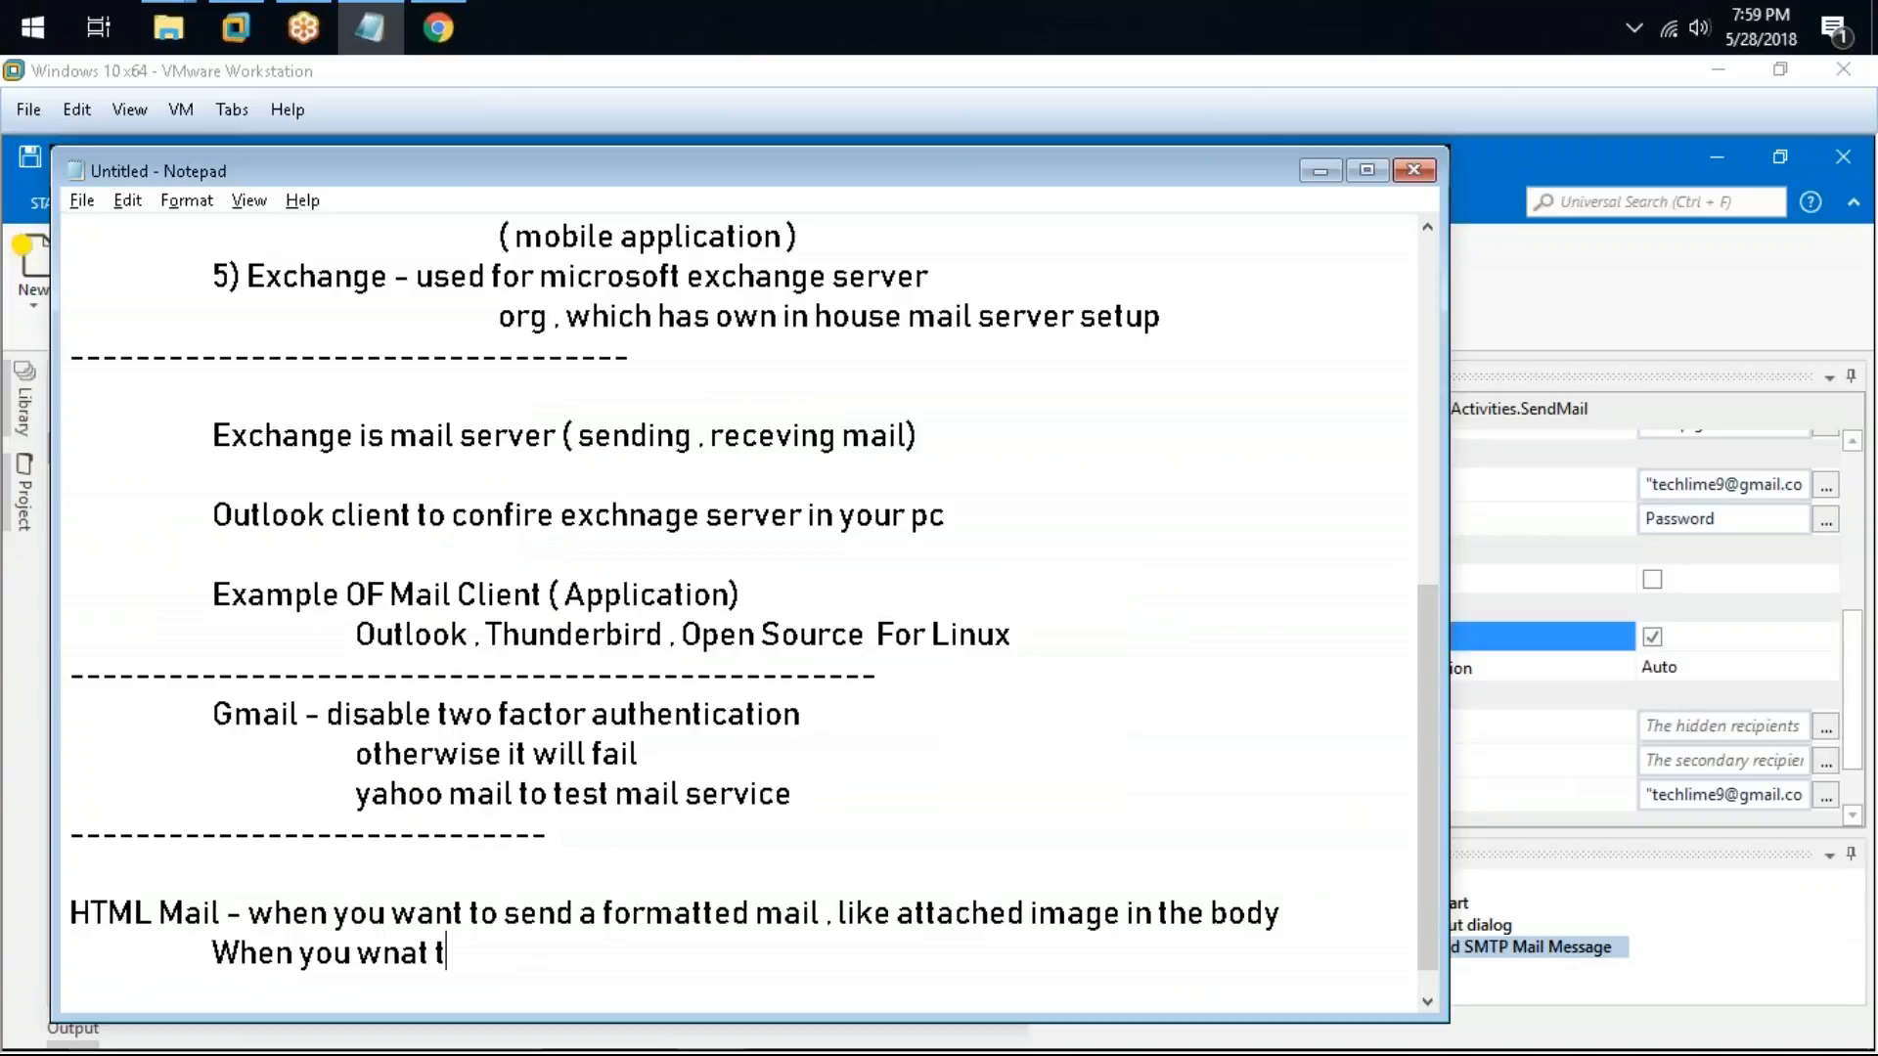
key("BackSpace")
key("BackSpace")
key("BackSpace")
key("BackSpace")
key("BackSpace")
type("ant to send charts")
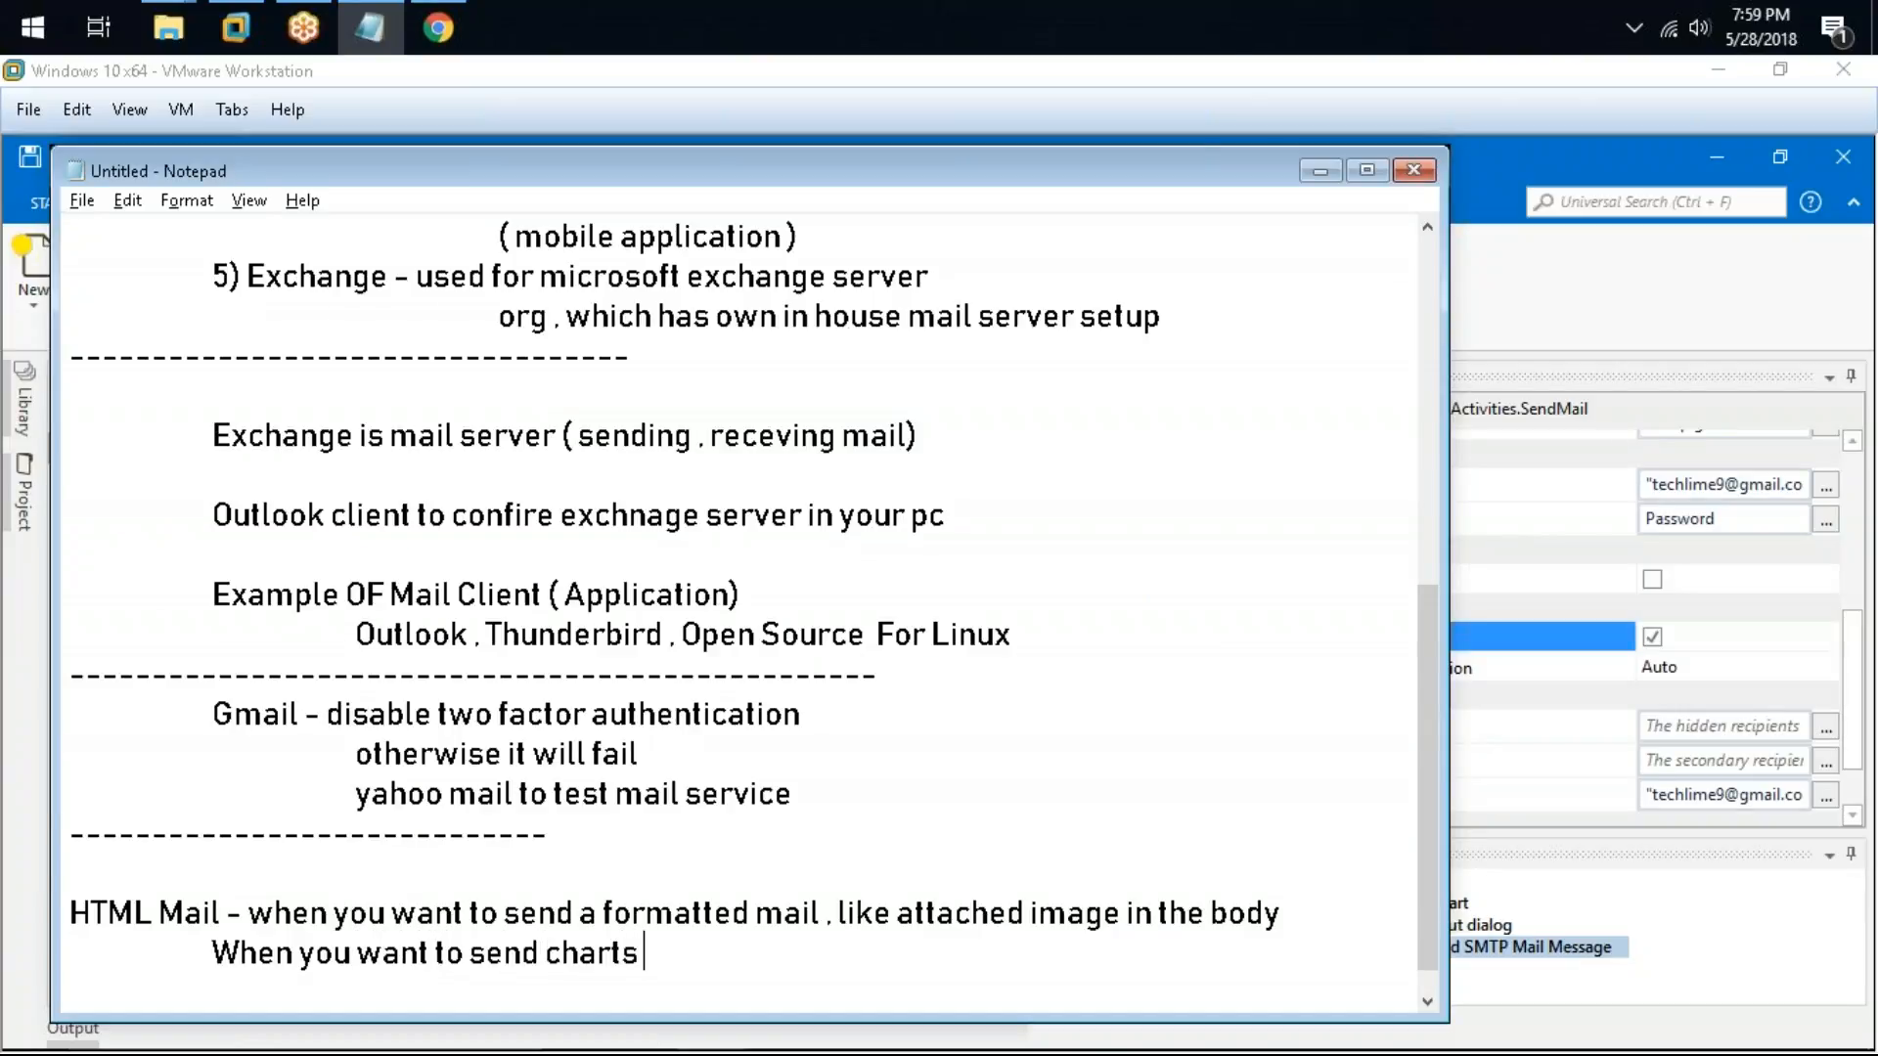
type(" in your body")
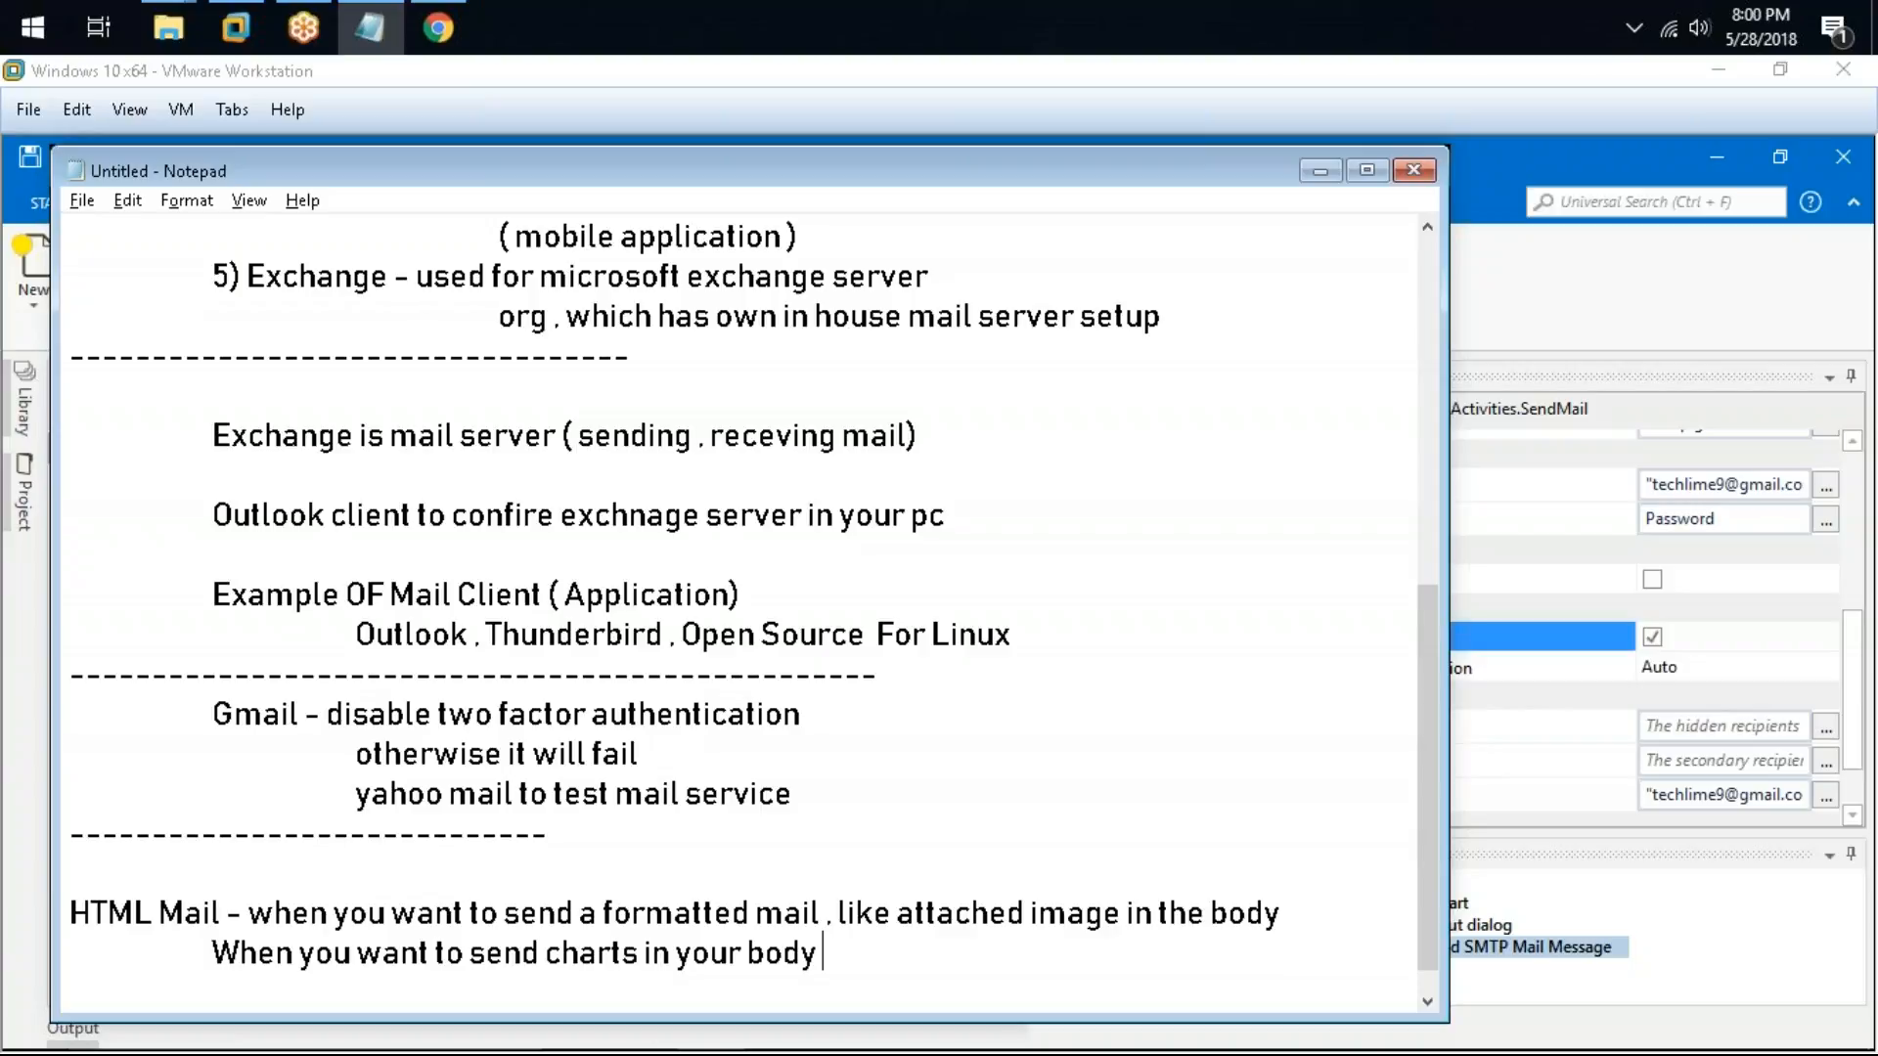
left_click(224, 944)
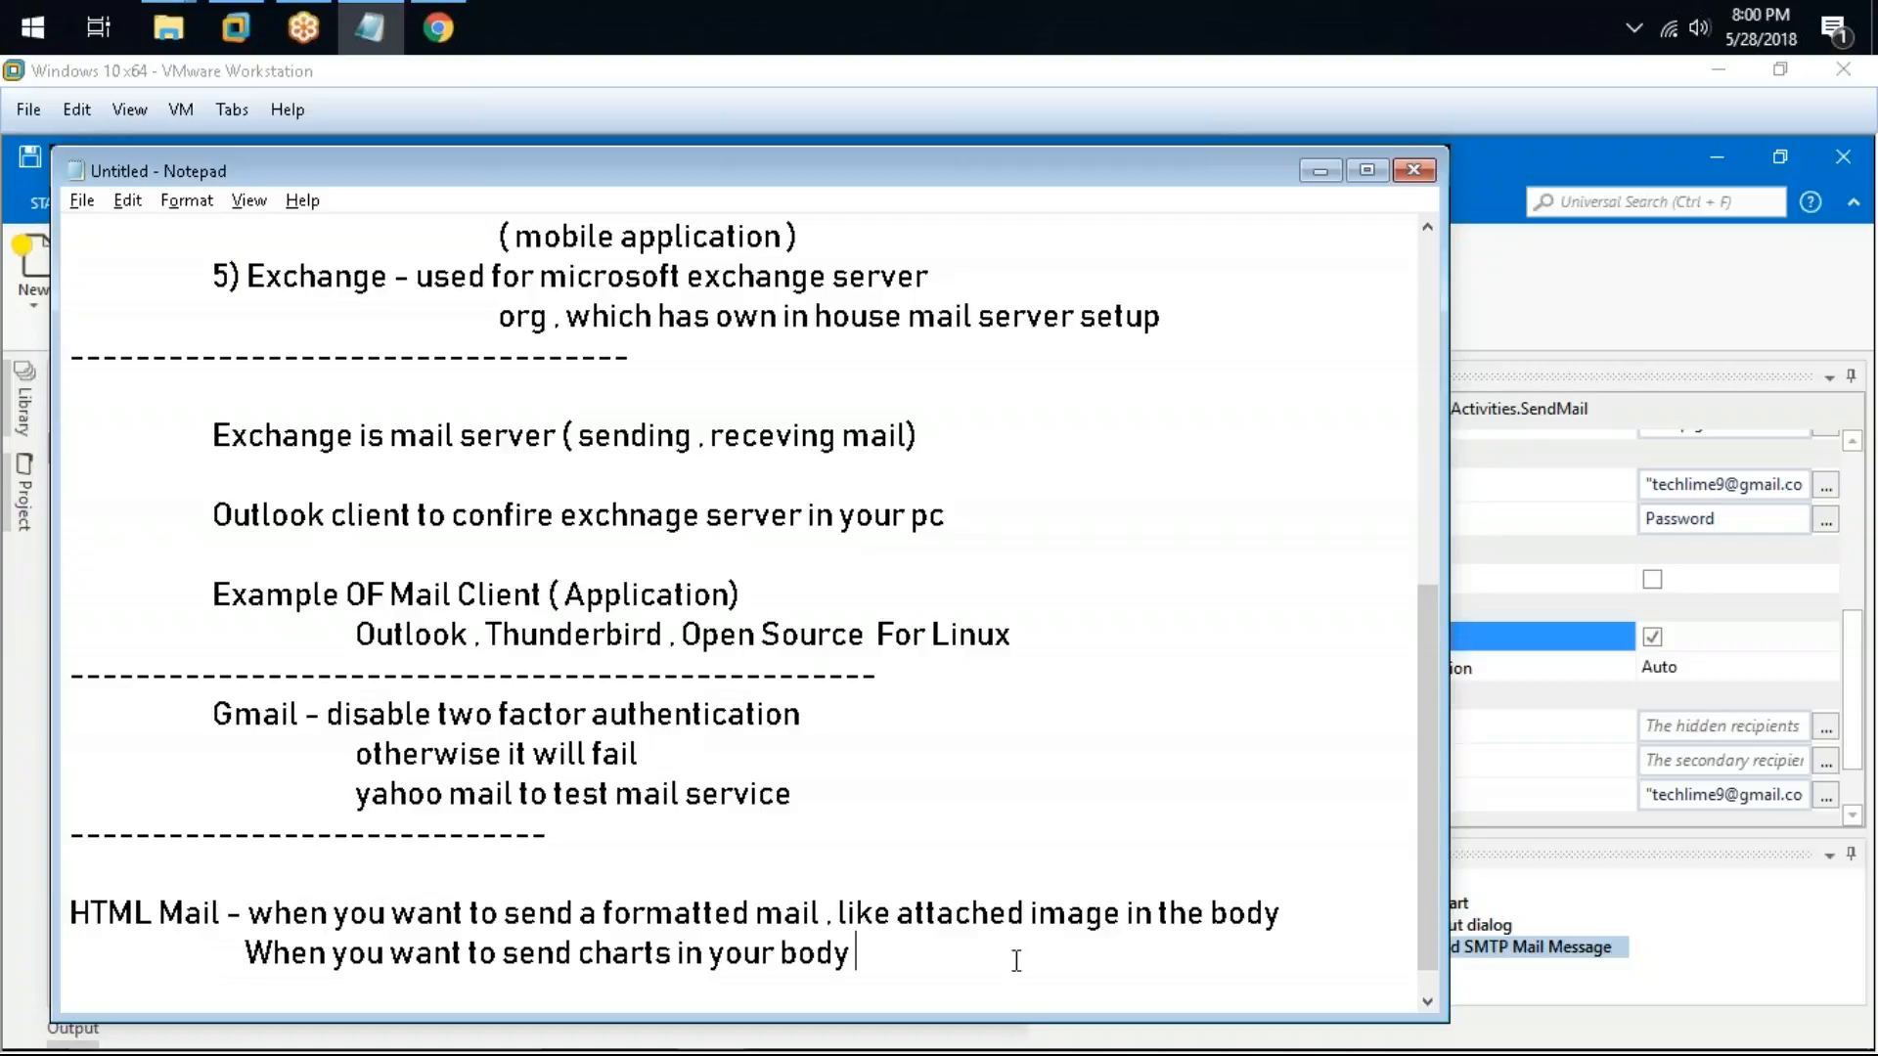
left_click_drag(861, 957, 92, 879)
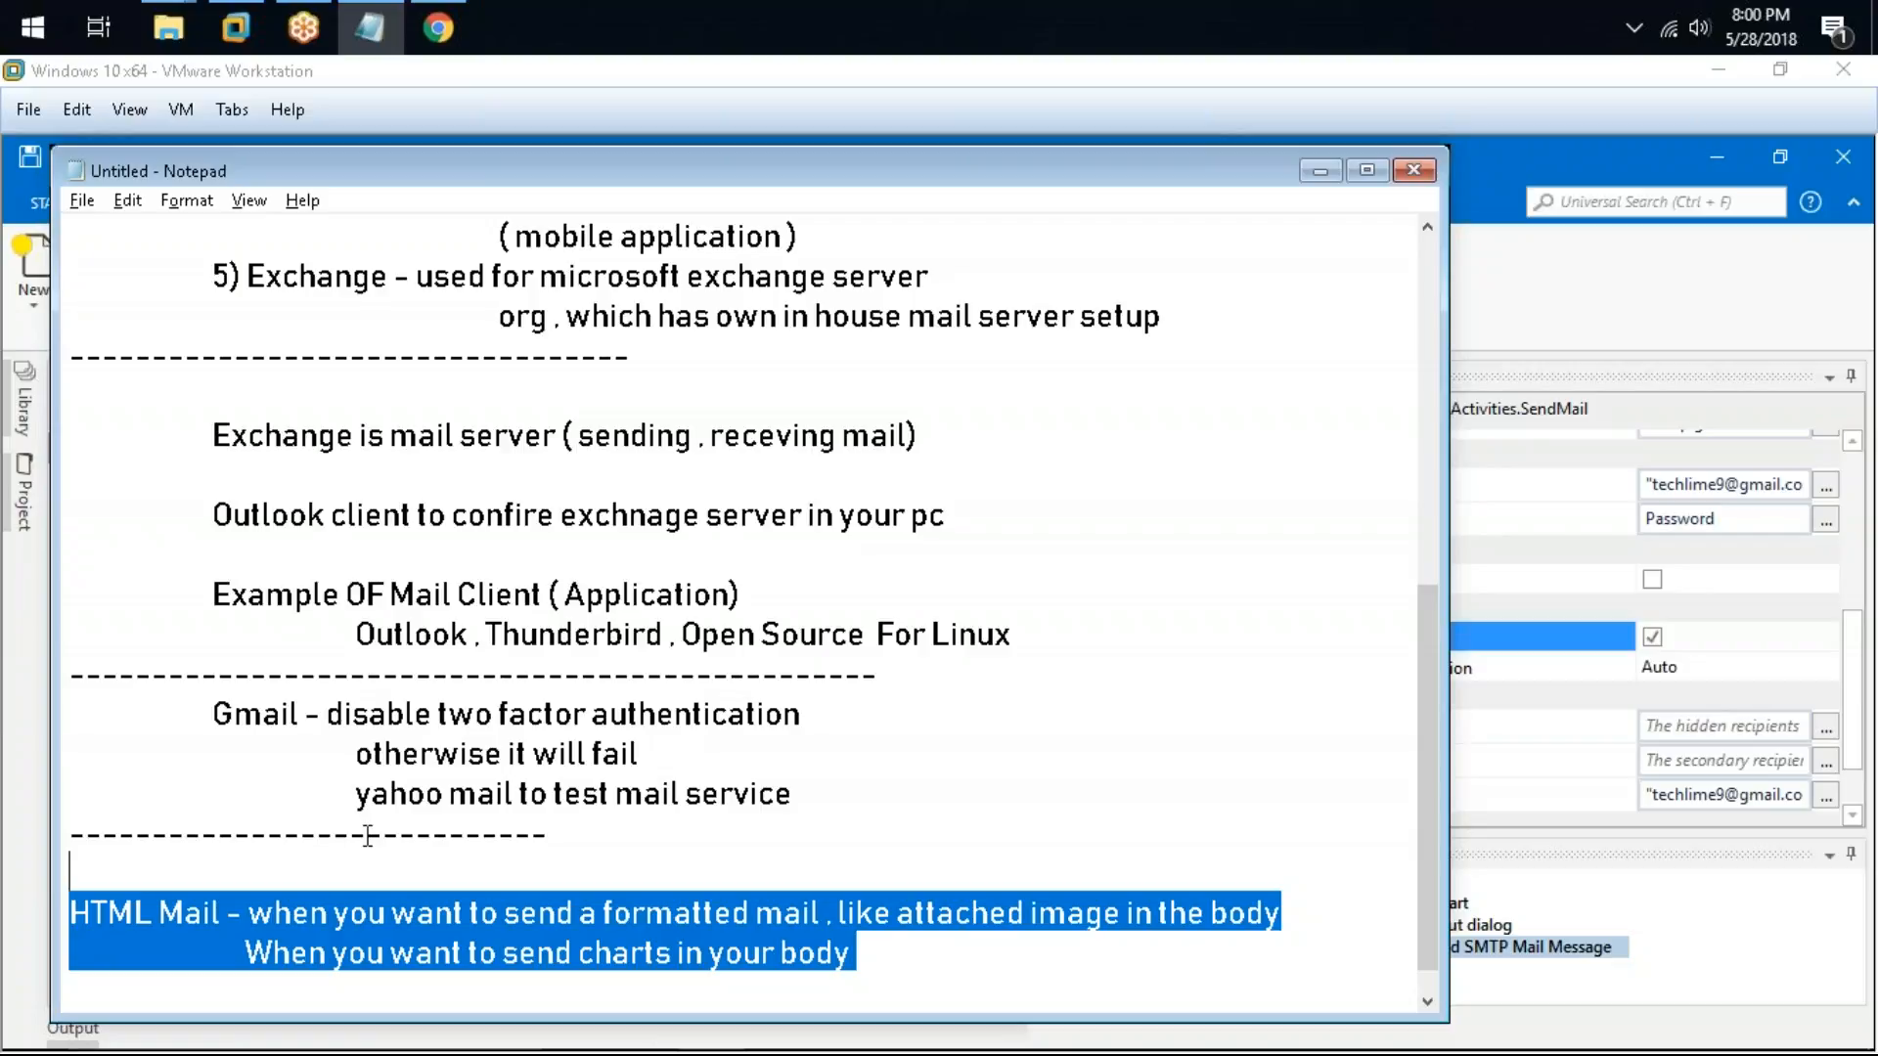
Step: Discard the unsaved Gmail settings, open the inbox and read the "Review blocked sign-in attempt" email
left_click(437, 27)
left_click(85, 380)
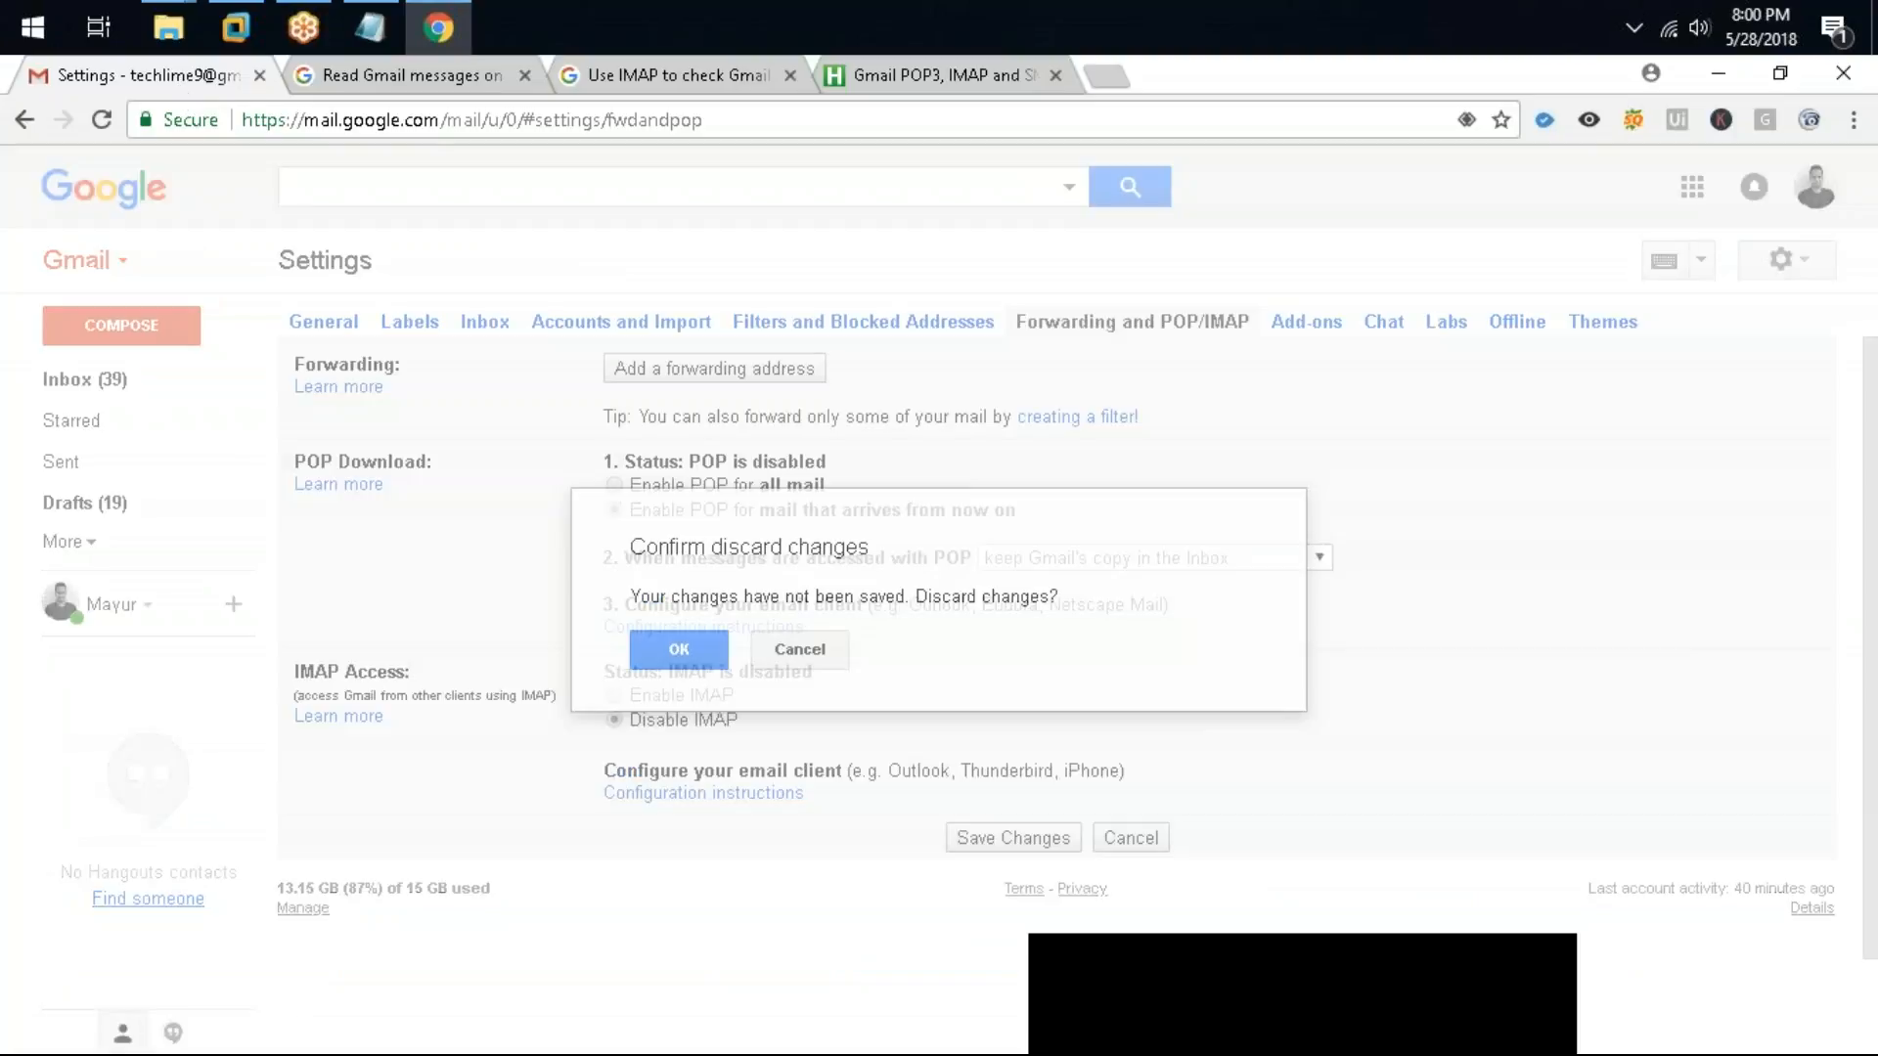
left_click(788, 658)
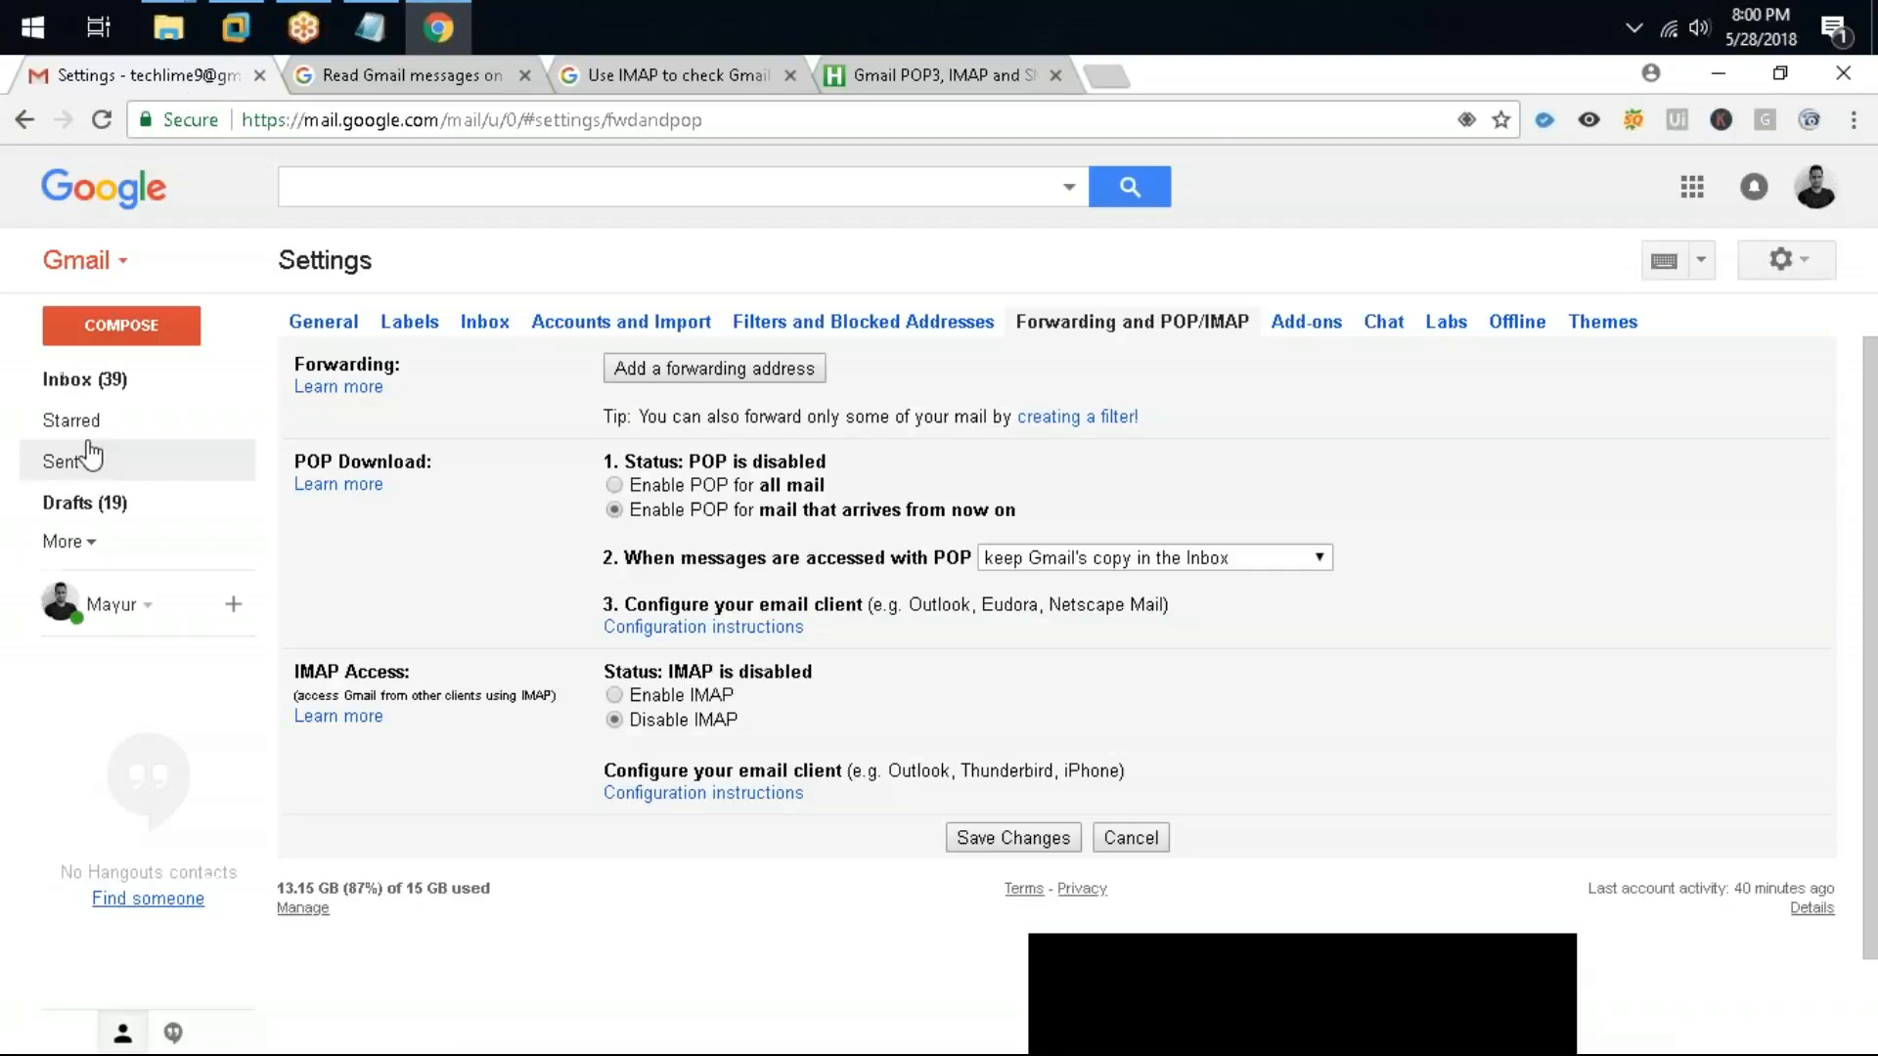
left_click(127, 385)
left_click(705, 664)
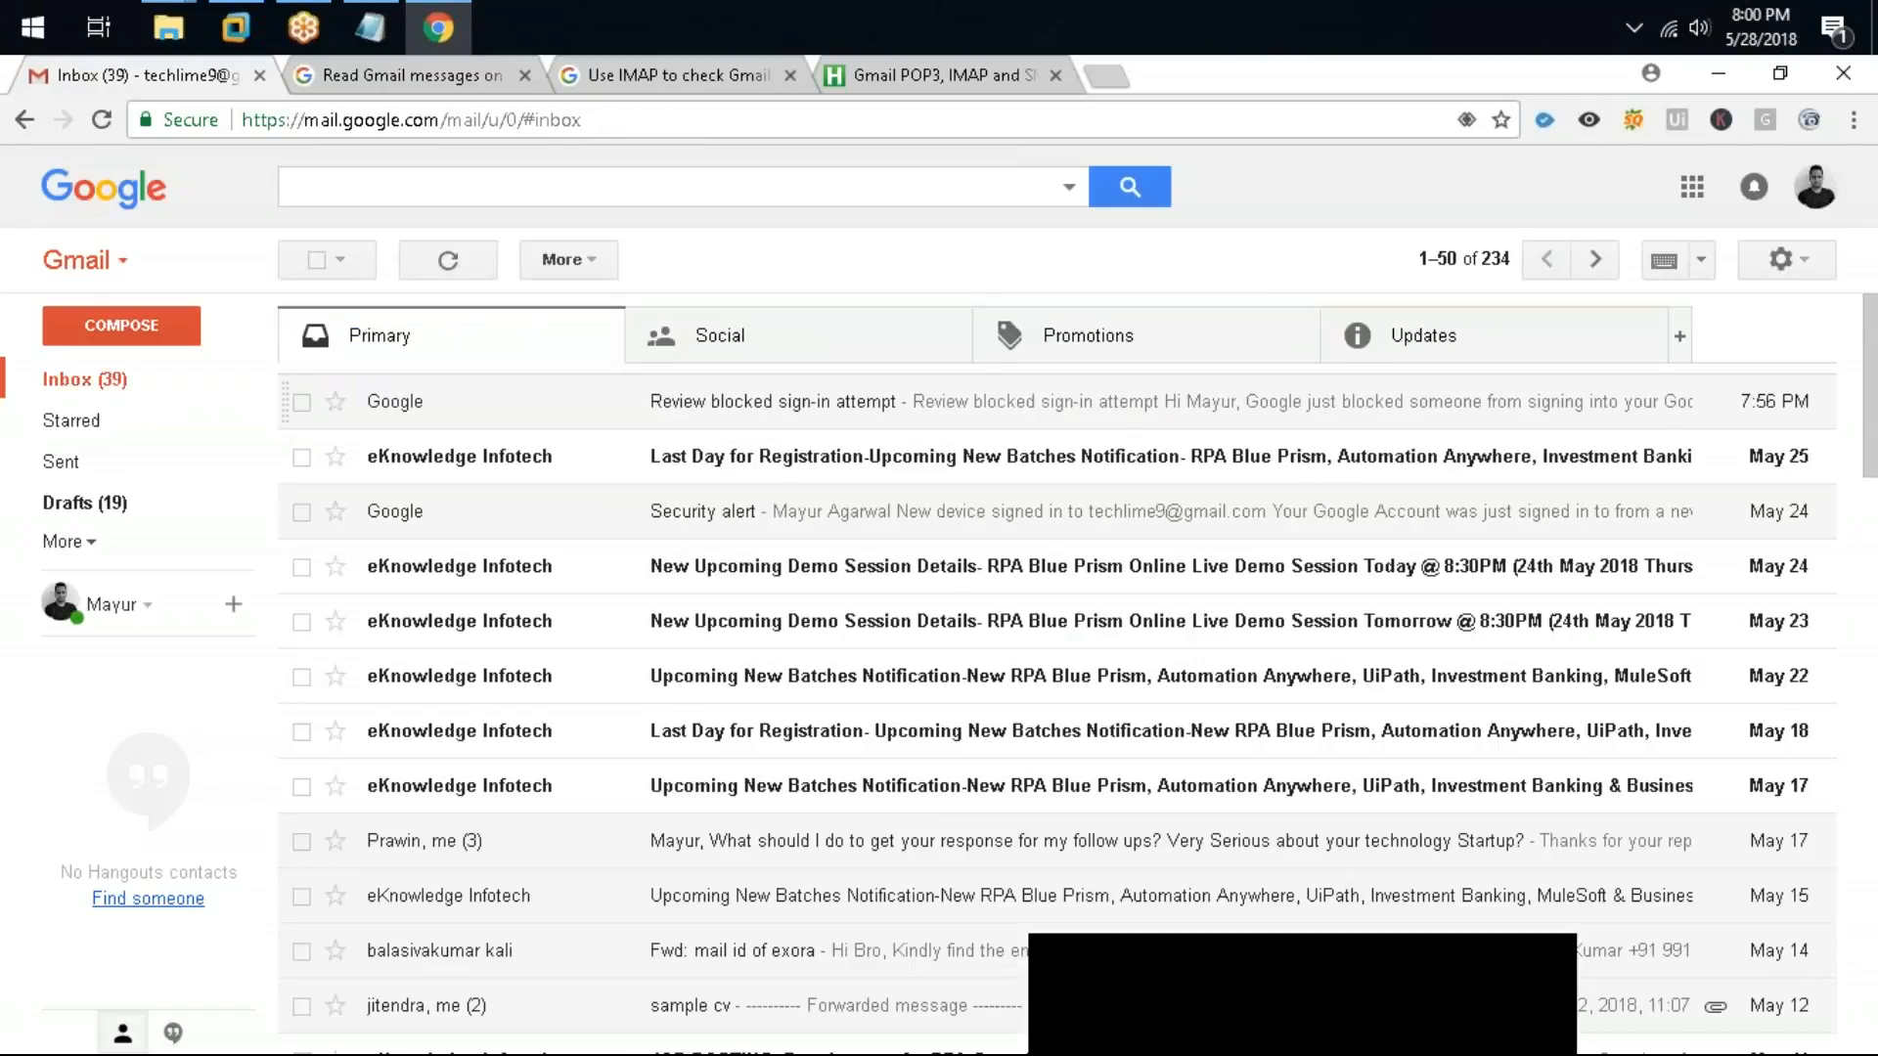
left_click(1091, 406)
scroll(924, 616, "down", 3)
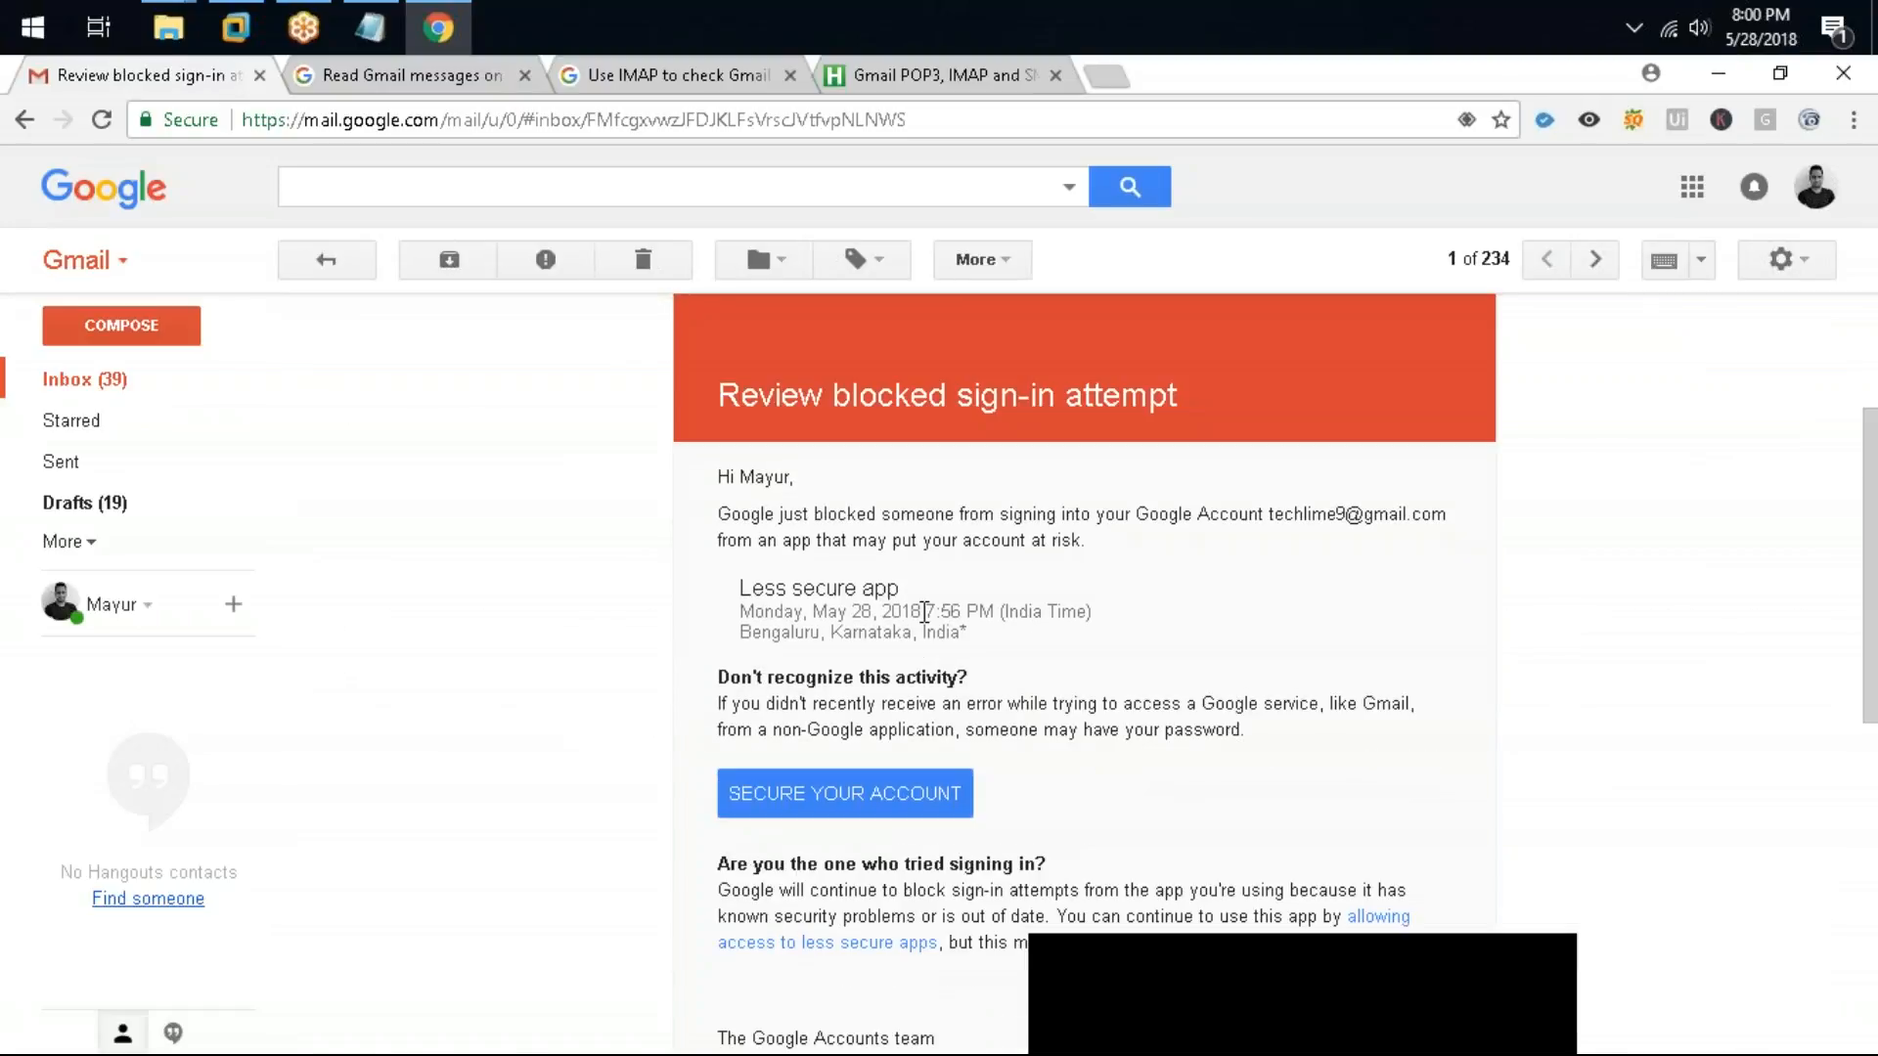
left_click_drag(983, 656, 714, 596)
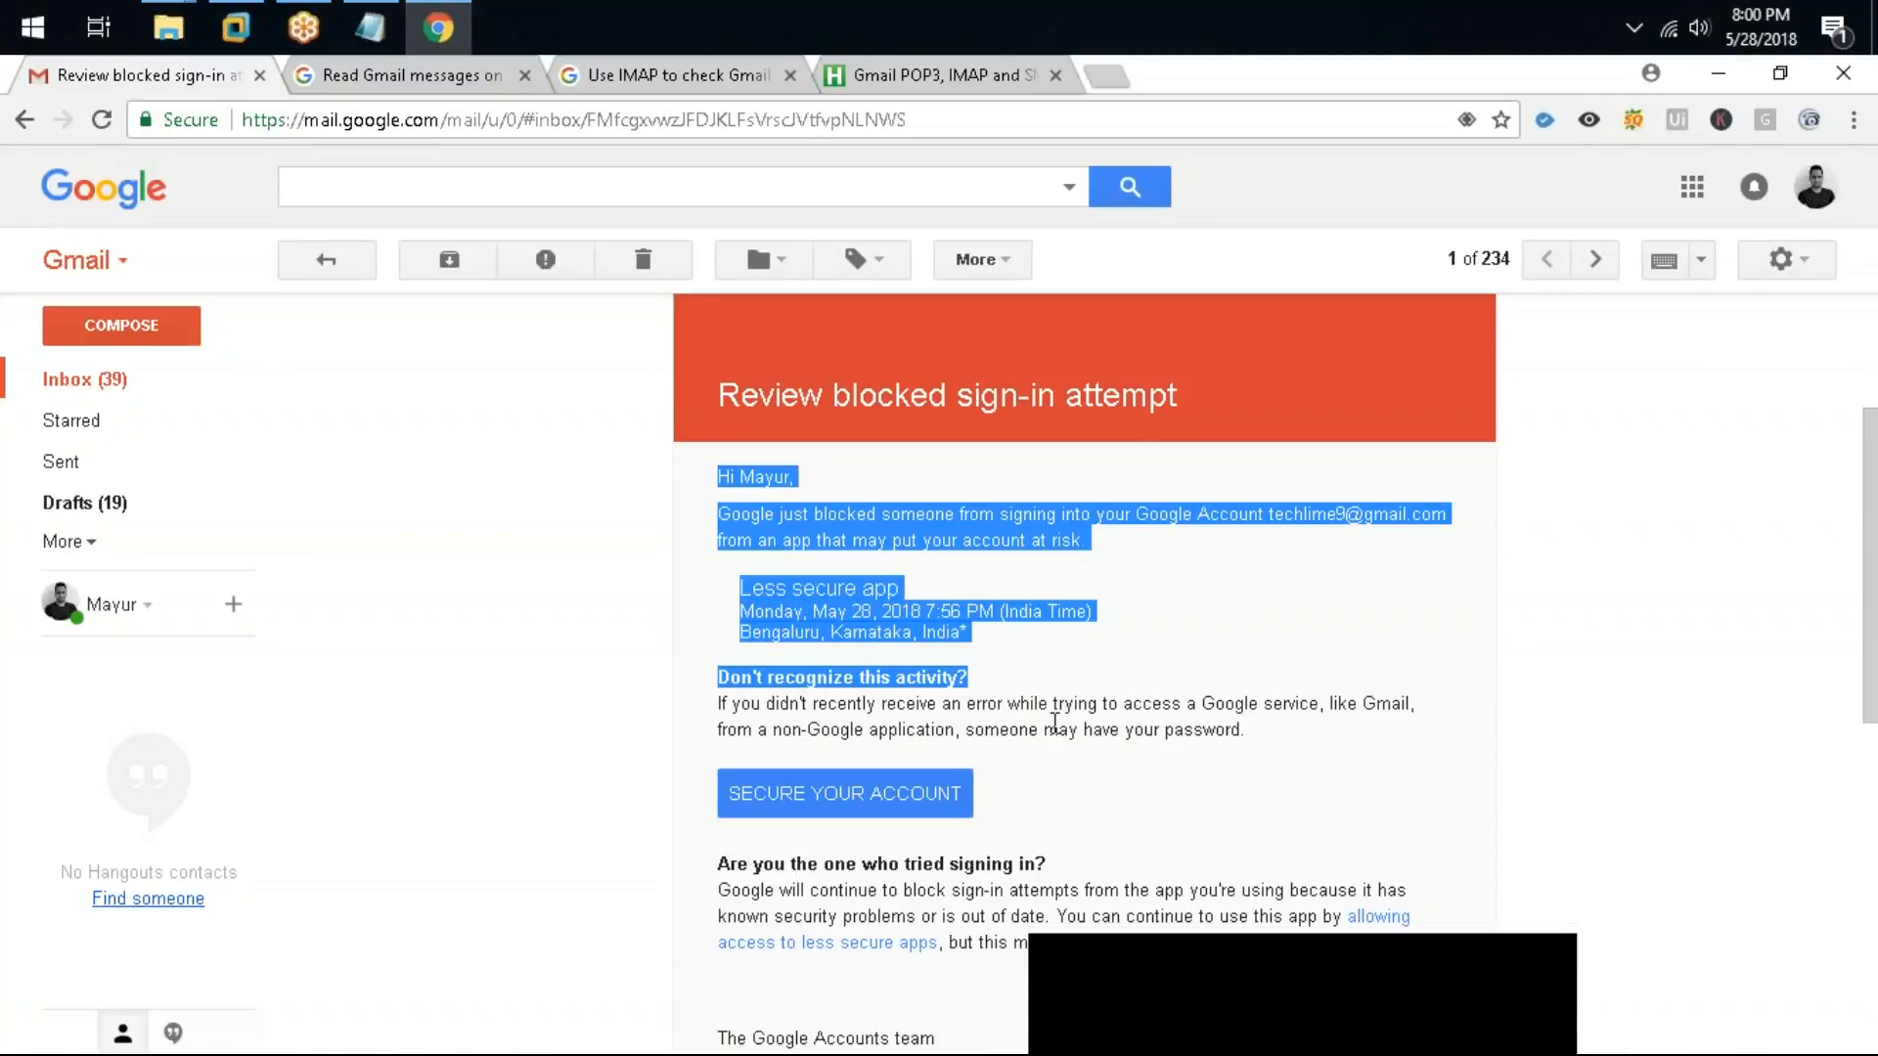
left_click(1079, 790)
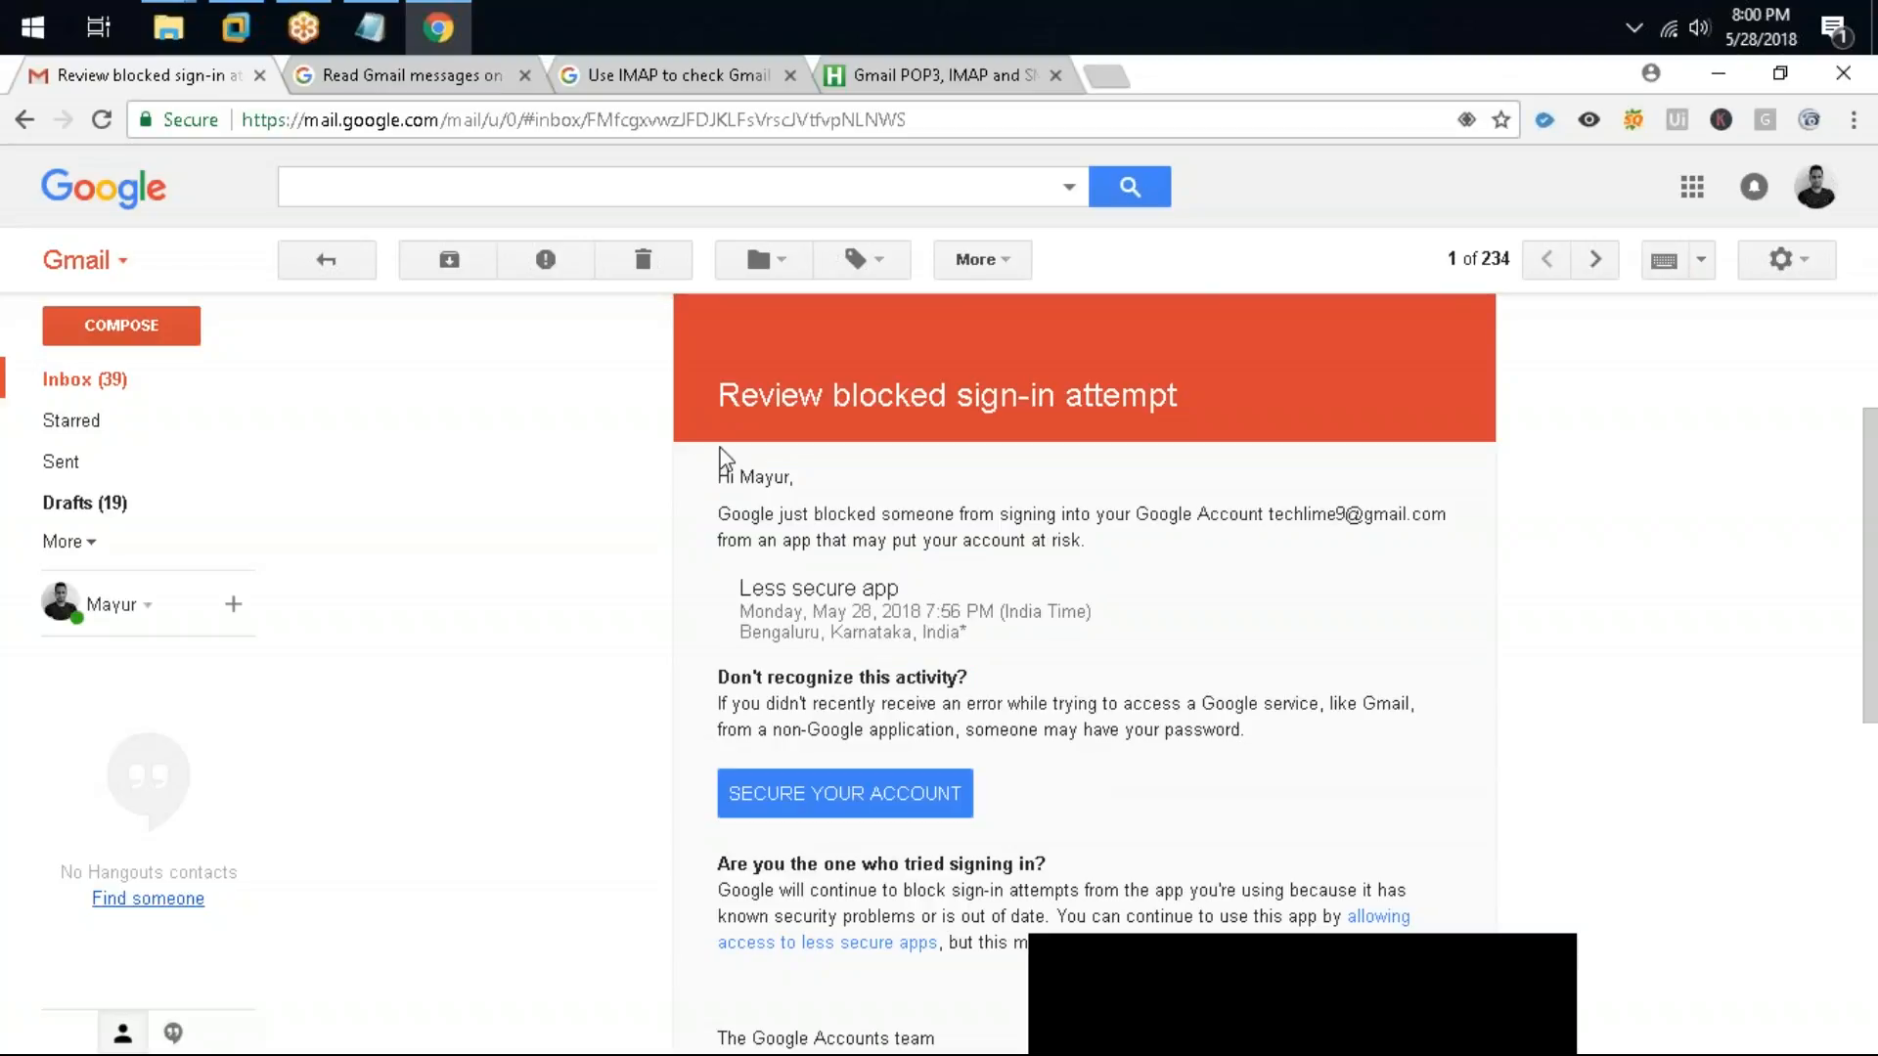
scroll(1010, 478, "down", 3)
scroll(1009, 477, "up", 3)
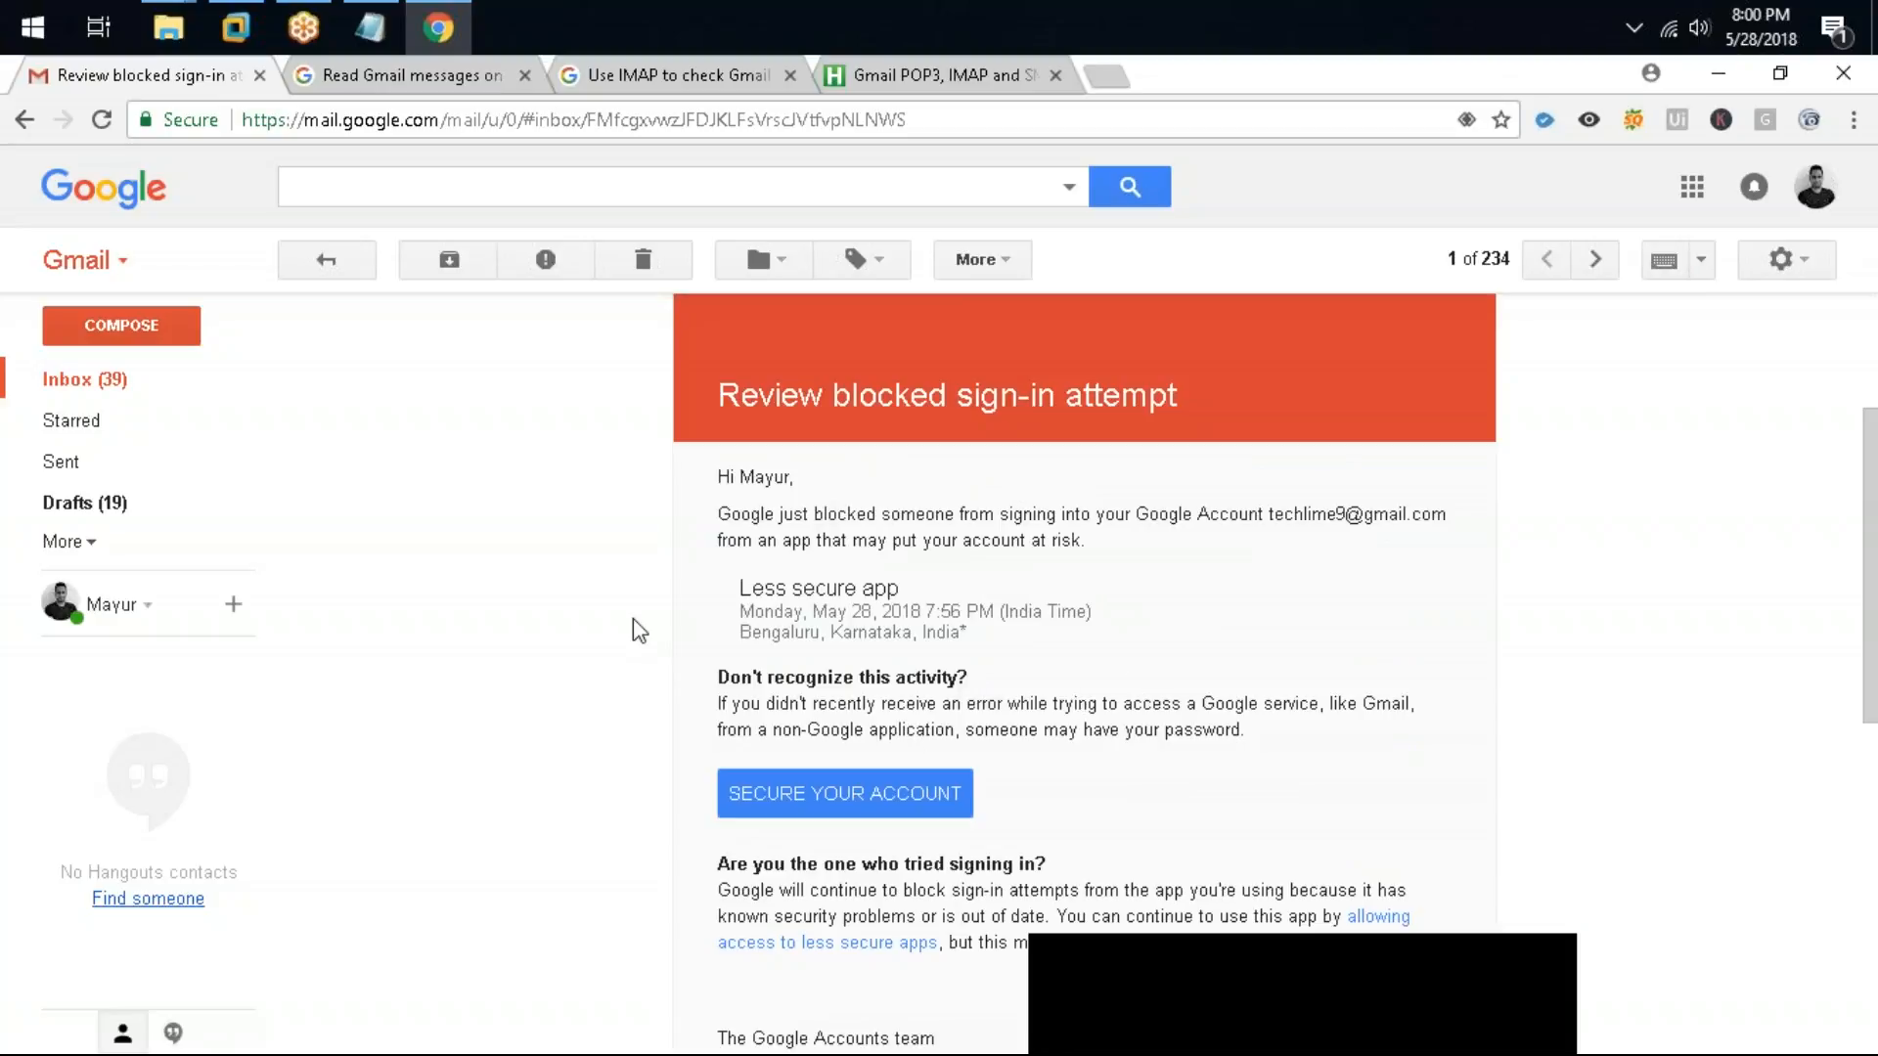
left_click_drag(1247, 731, 722, 702)
left_click(1397, 614)
left_click(1736, 79)
Step: Save the Notepad notes on the Desktop as "uipath mail"
left_click(793, 862)
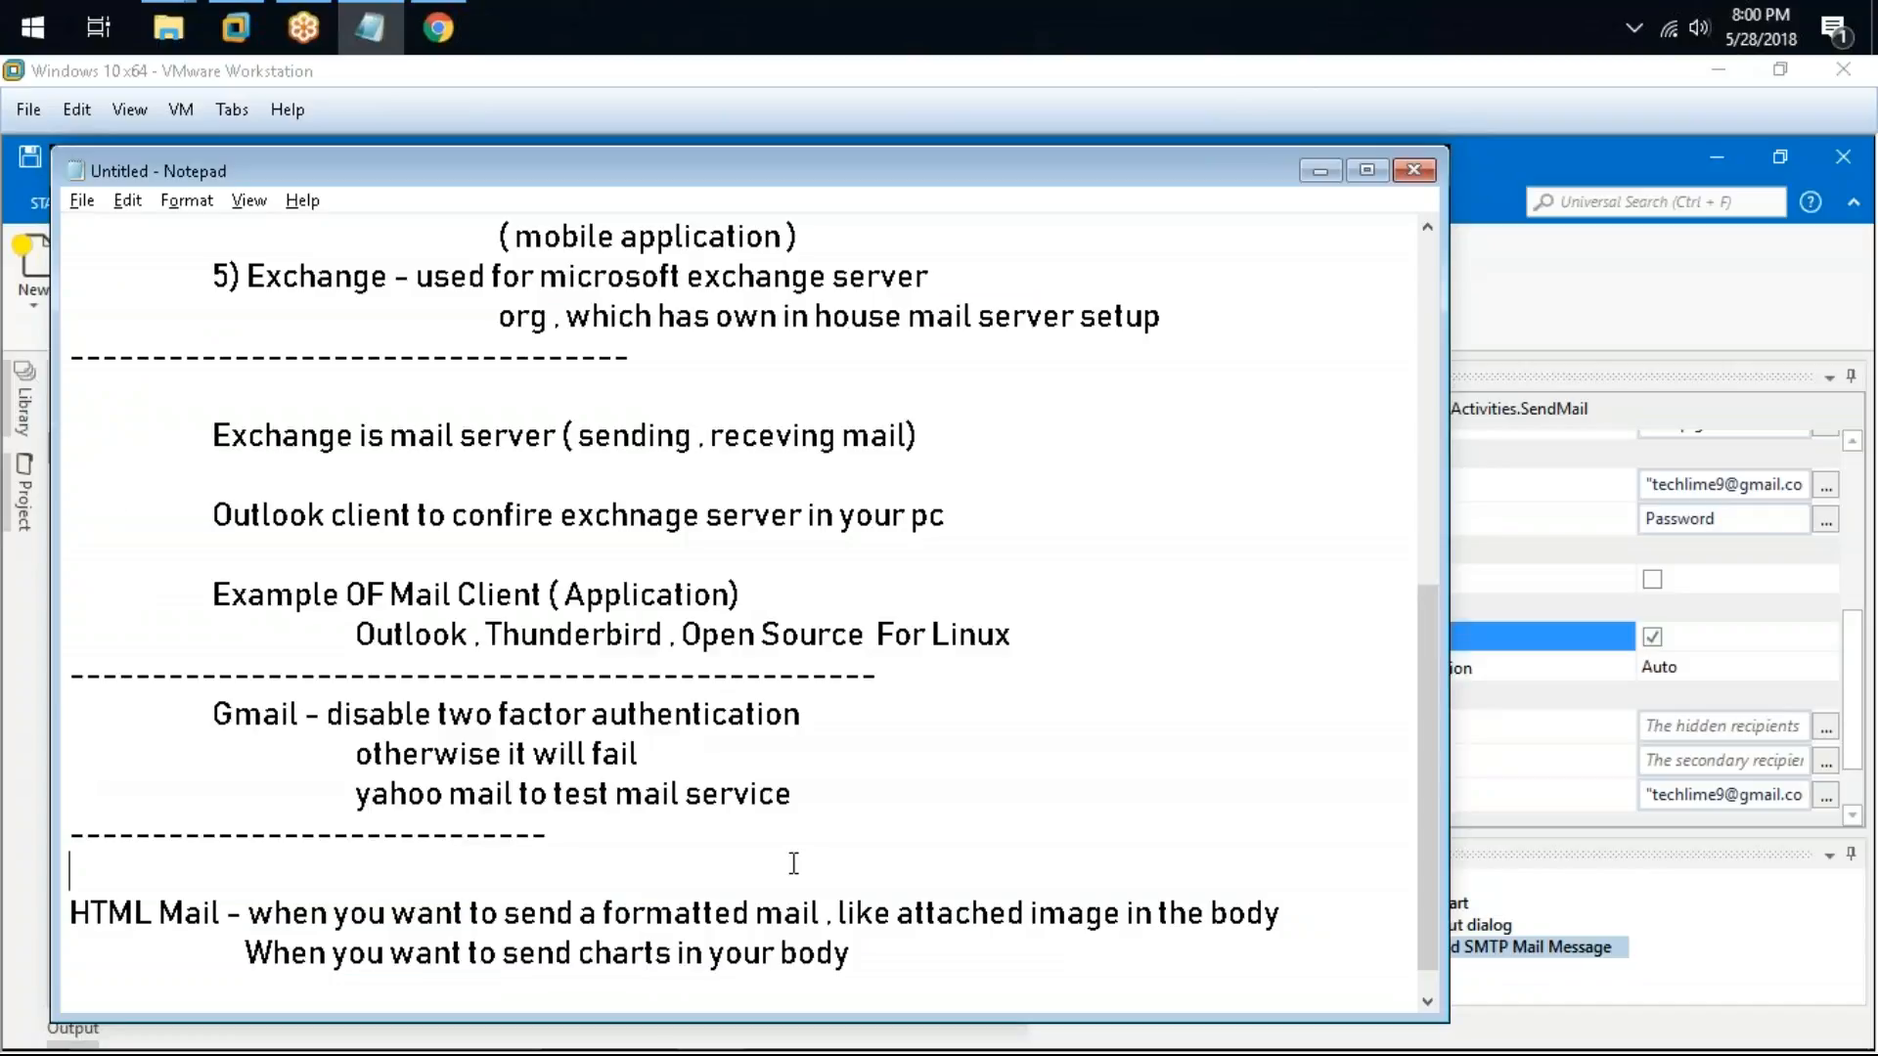
key("ctrl+s")
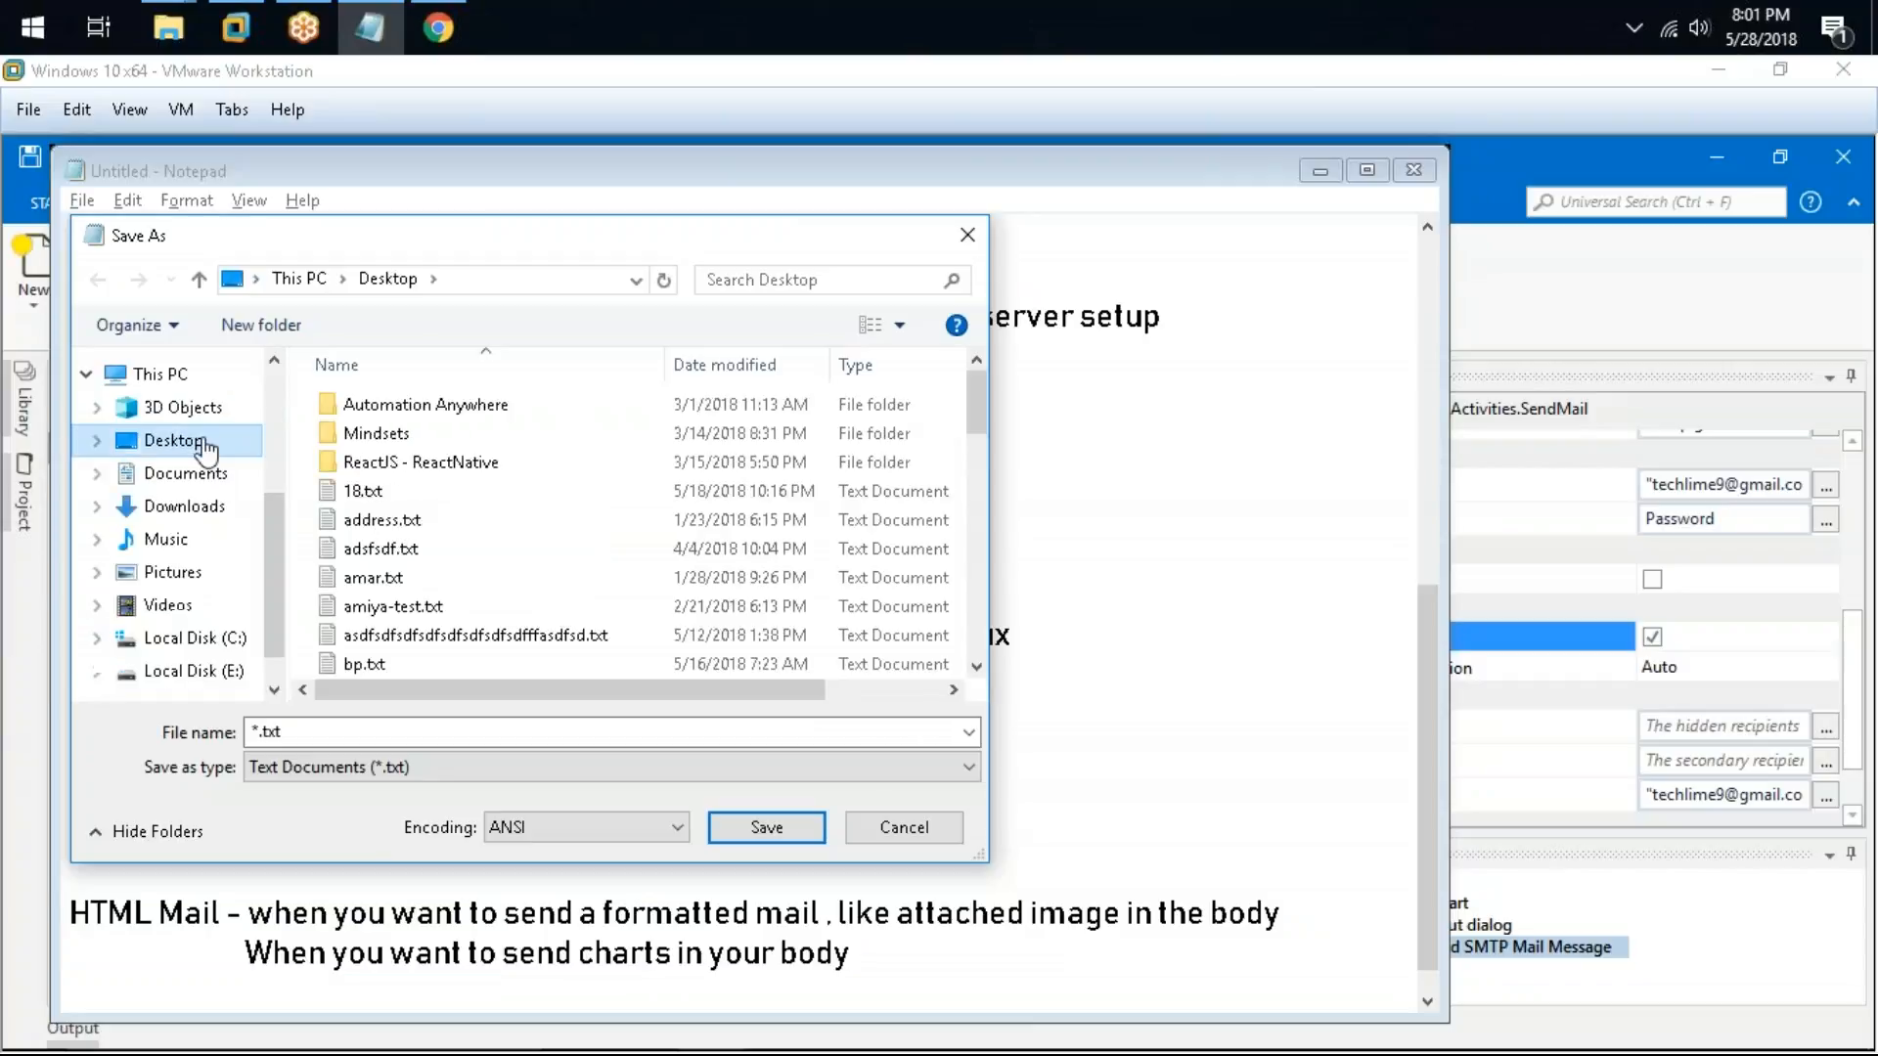
double_click(362, 731)
type("mail ")
type("sen")
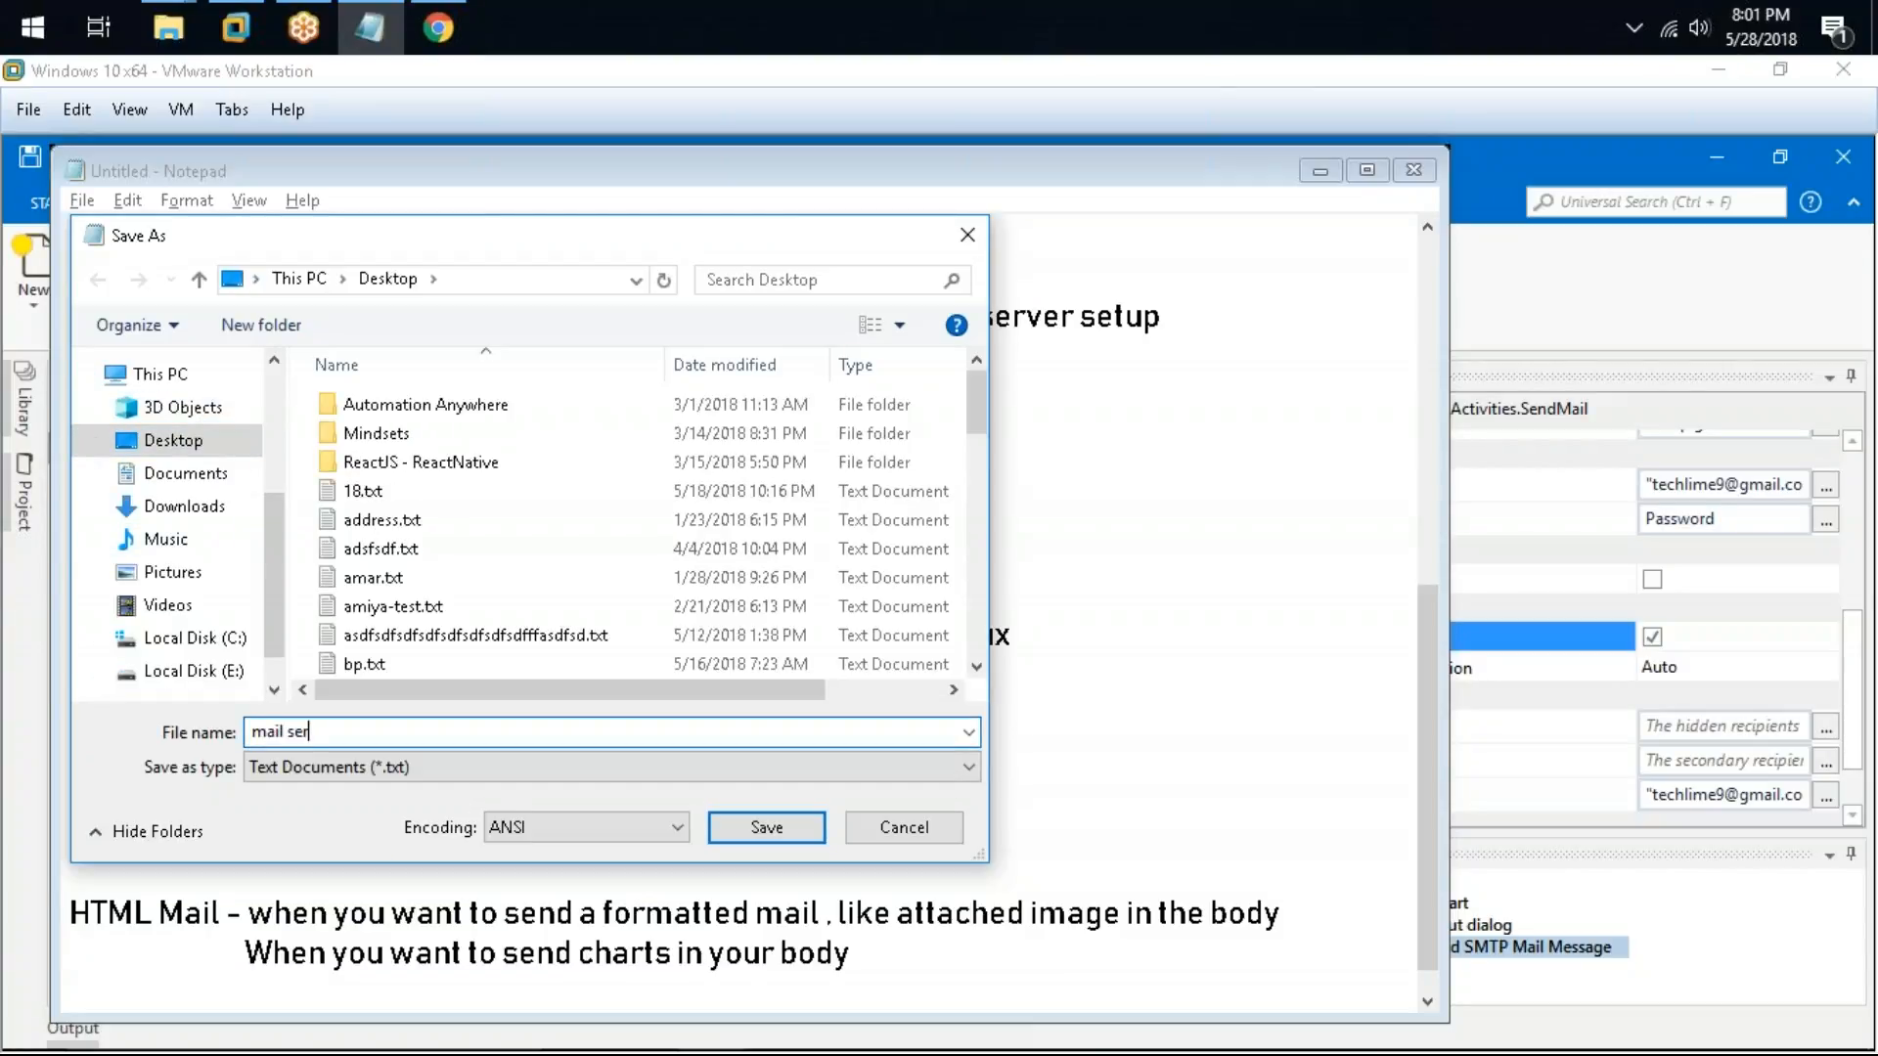
key("BackSpace")
key("BackSpace")
key("BackSpace")
key("BackSpace")
key("BackSpace")
key("BackSpace")
type("uipath")
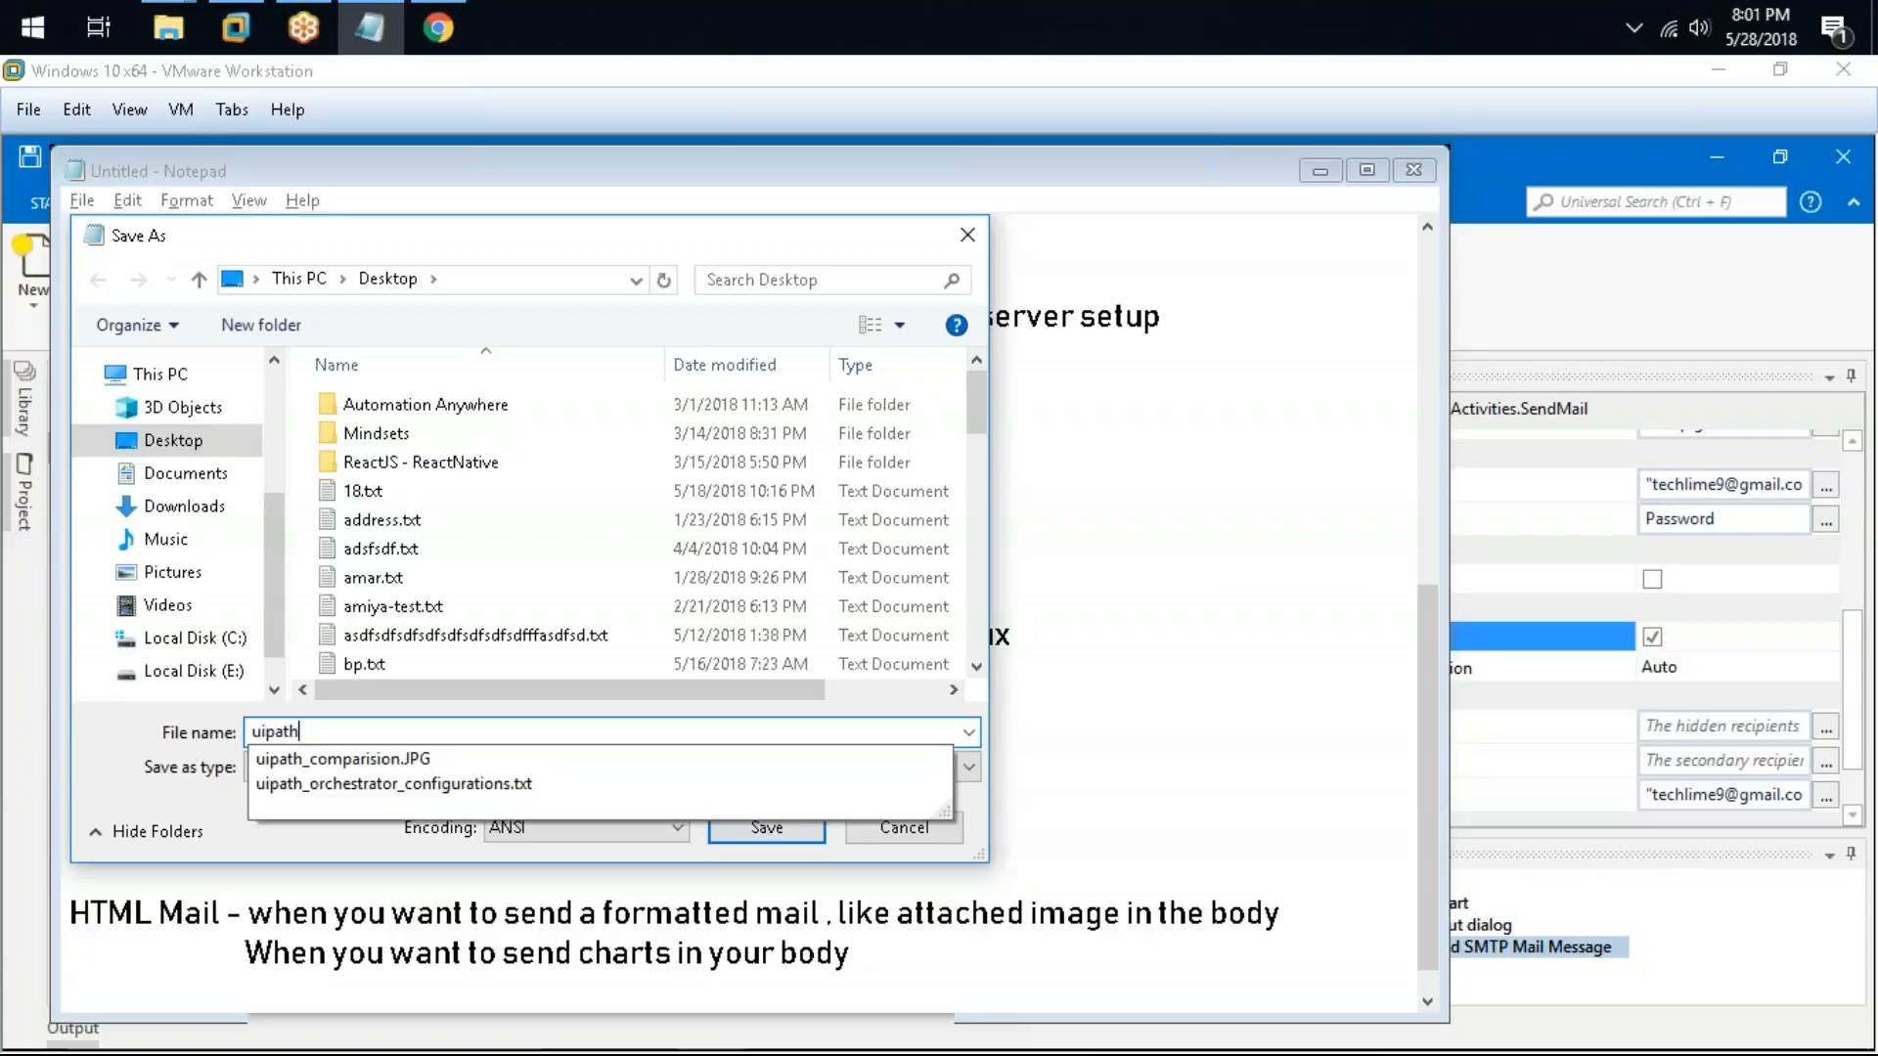
type(" mail")
key("Return")
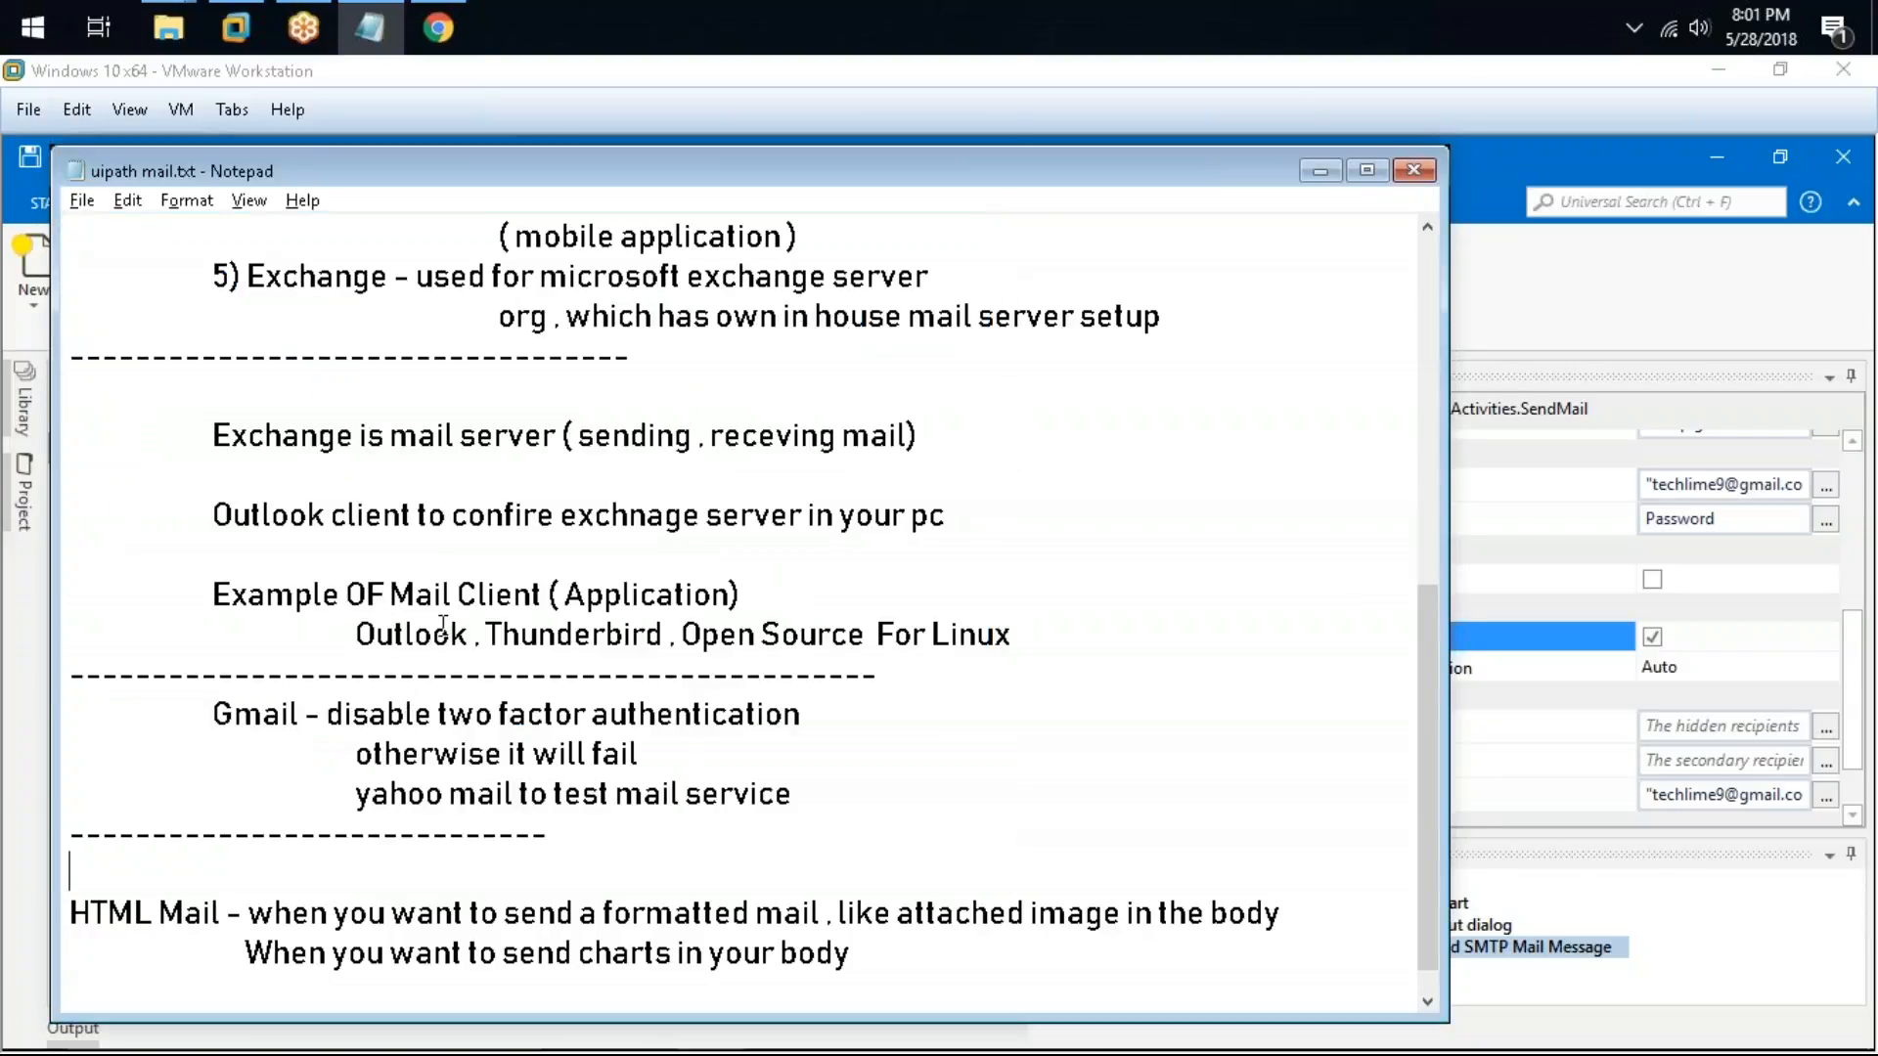
Step: Return to the flowchart and add a Get POP3 Mail Messages activity below the Send SMTP Mail Message
left_click(869, 435)
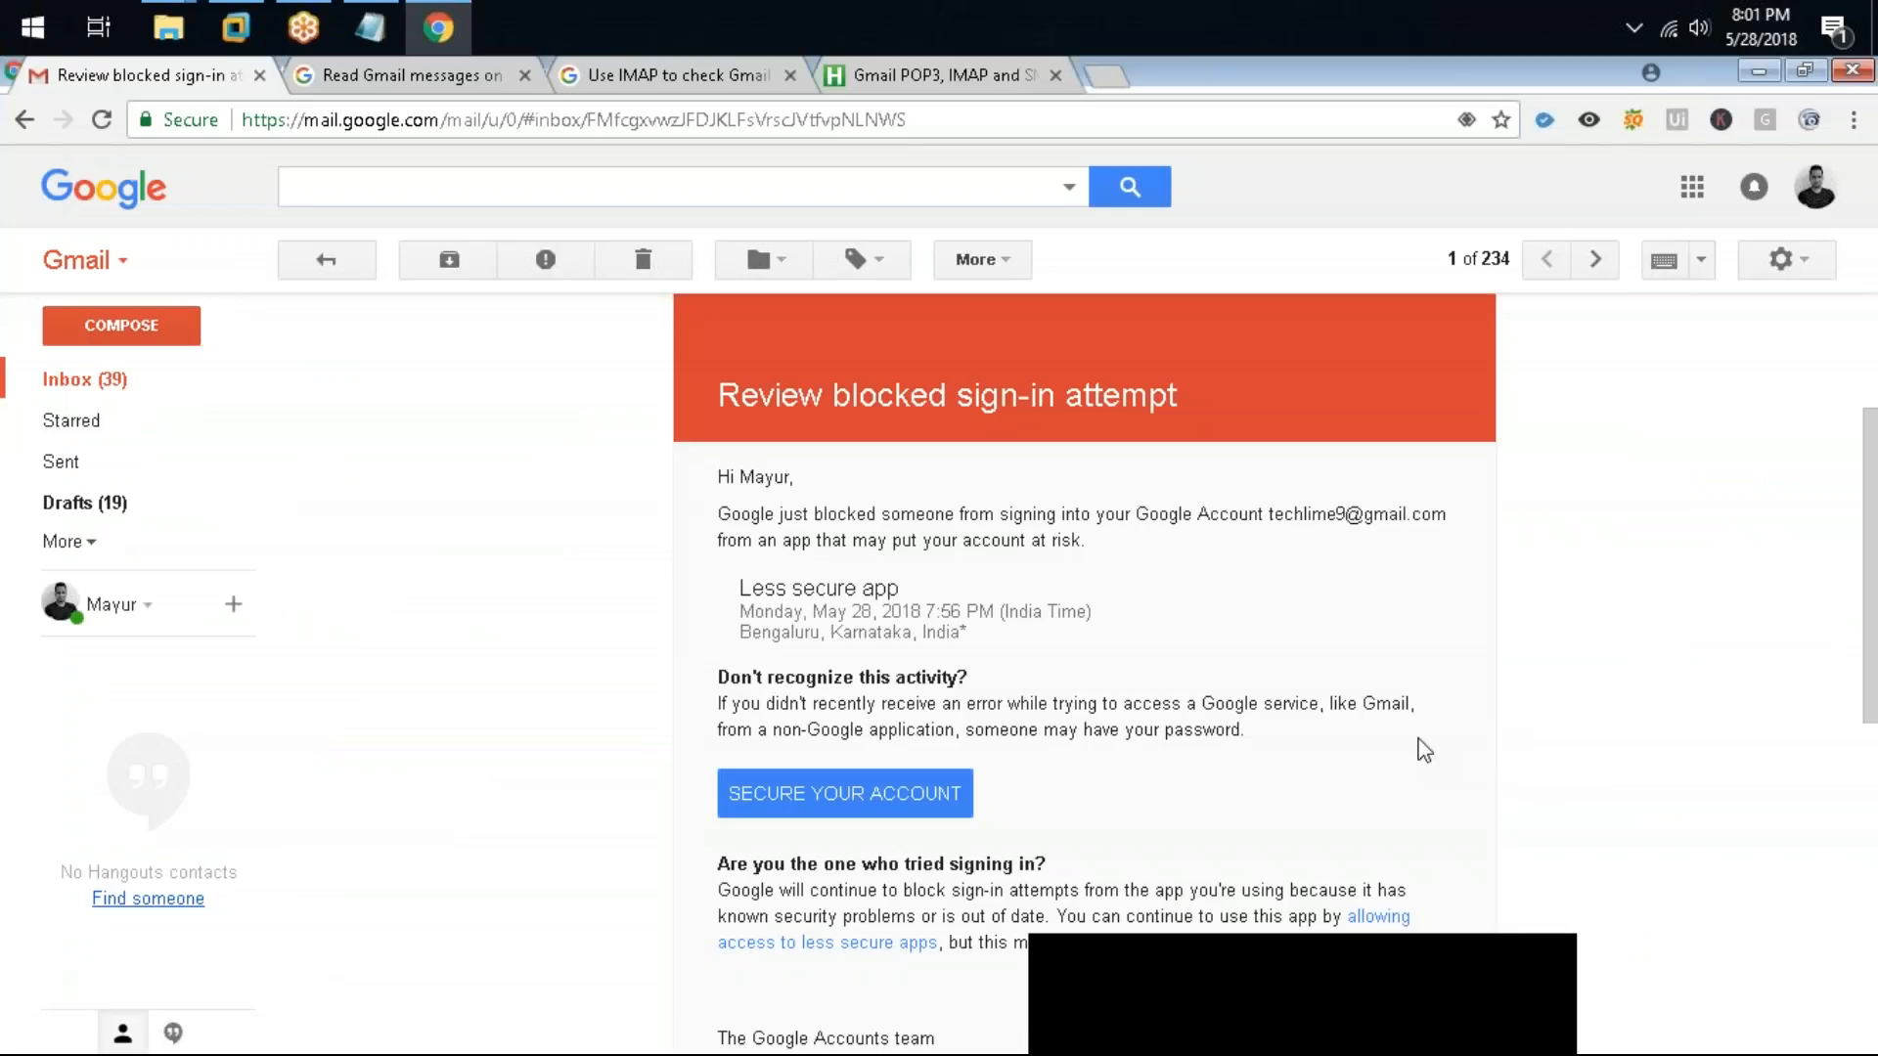
left_click(1320, 170)
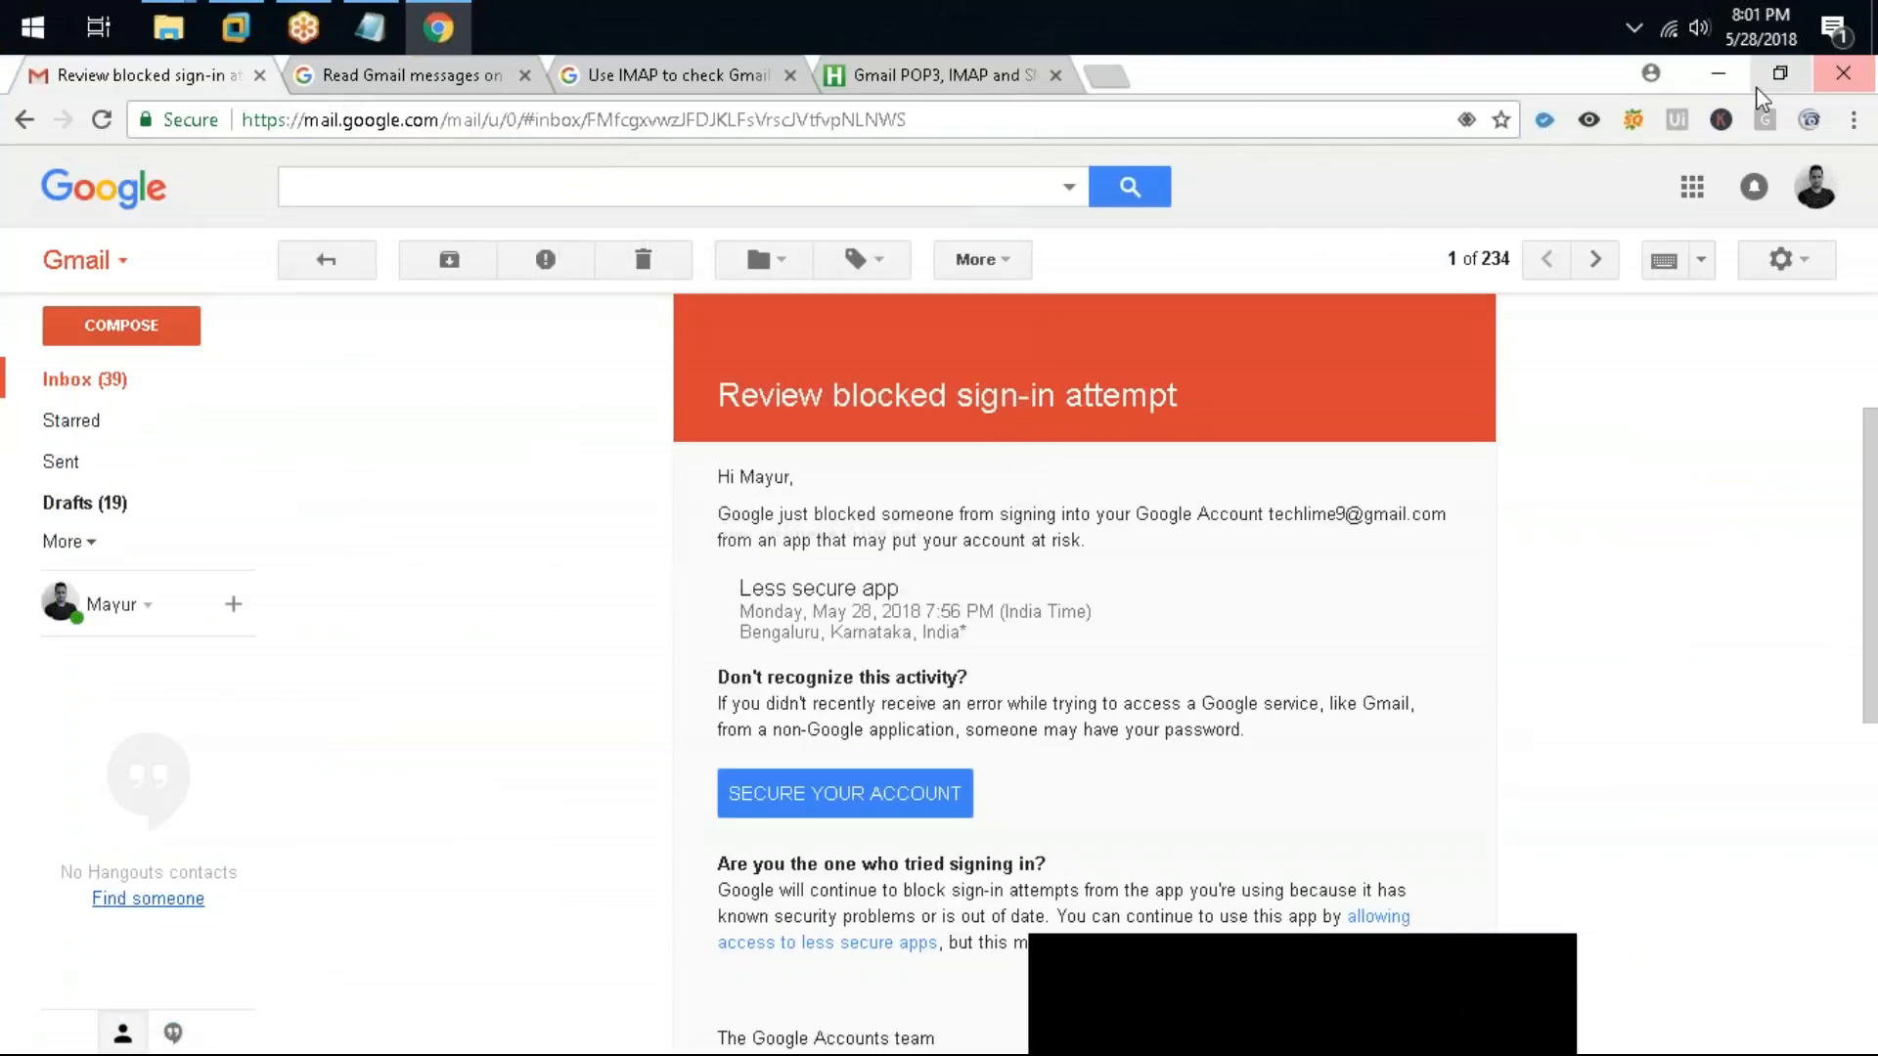
left_click(1718, 72)
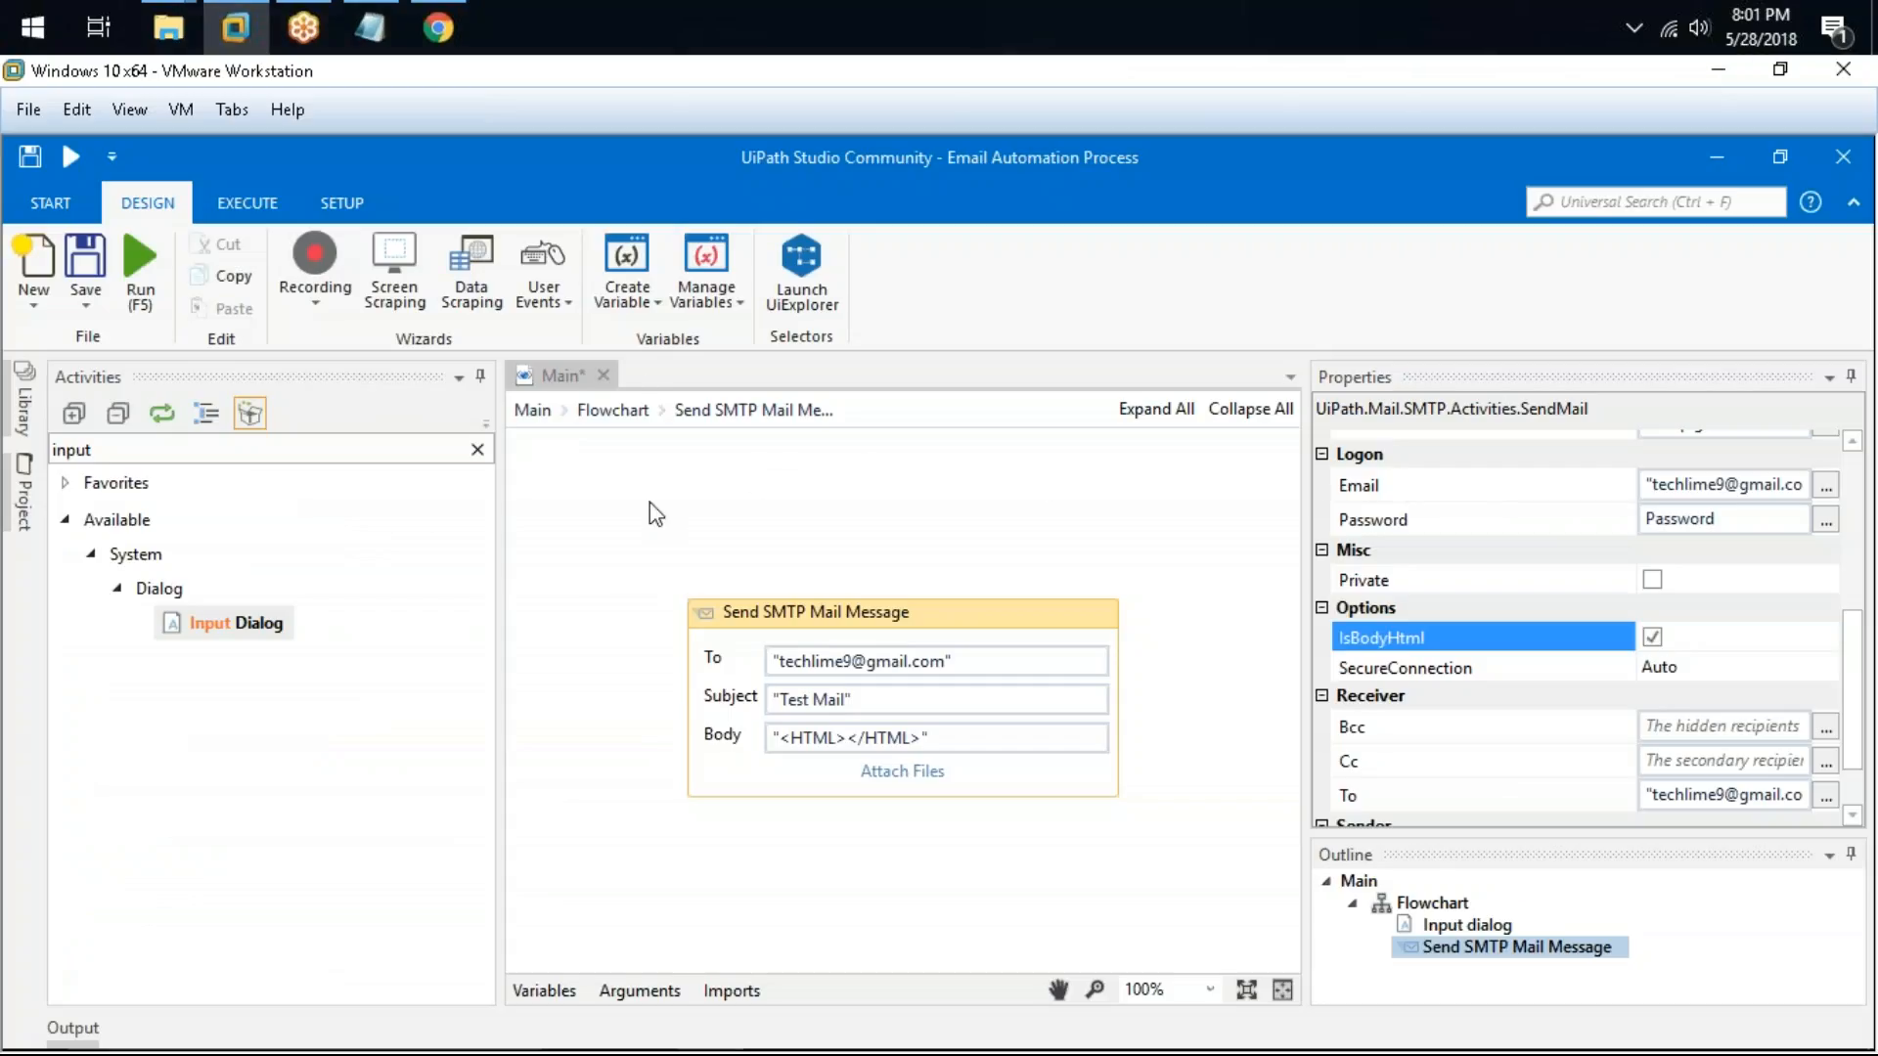
left_click(612, 410)
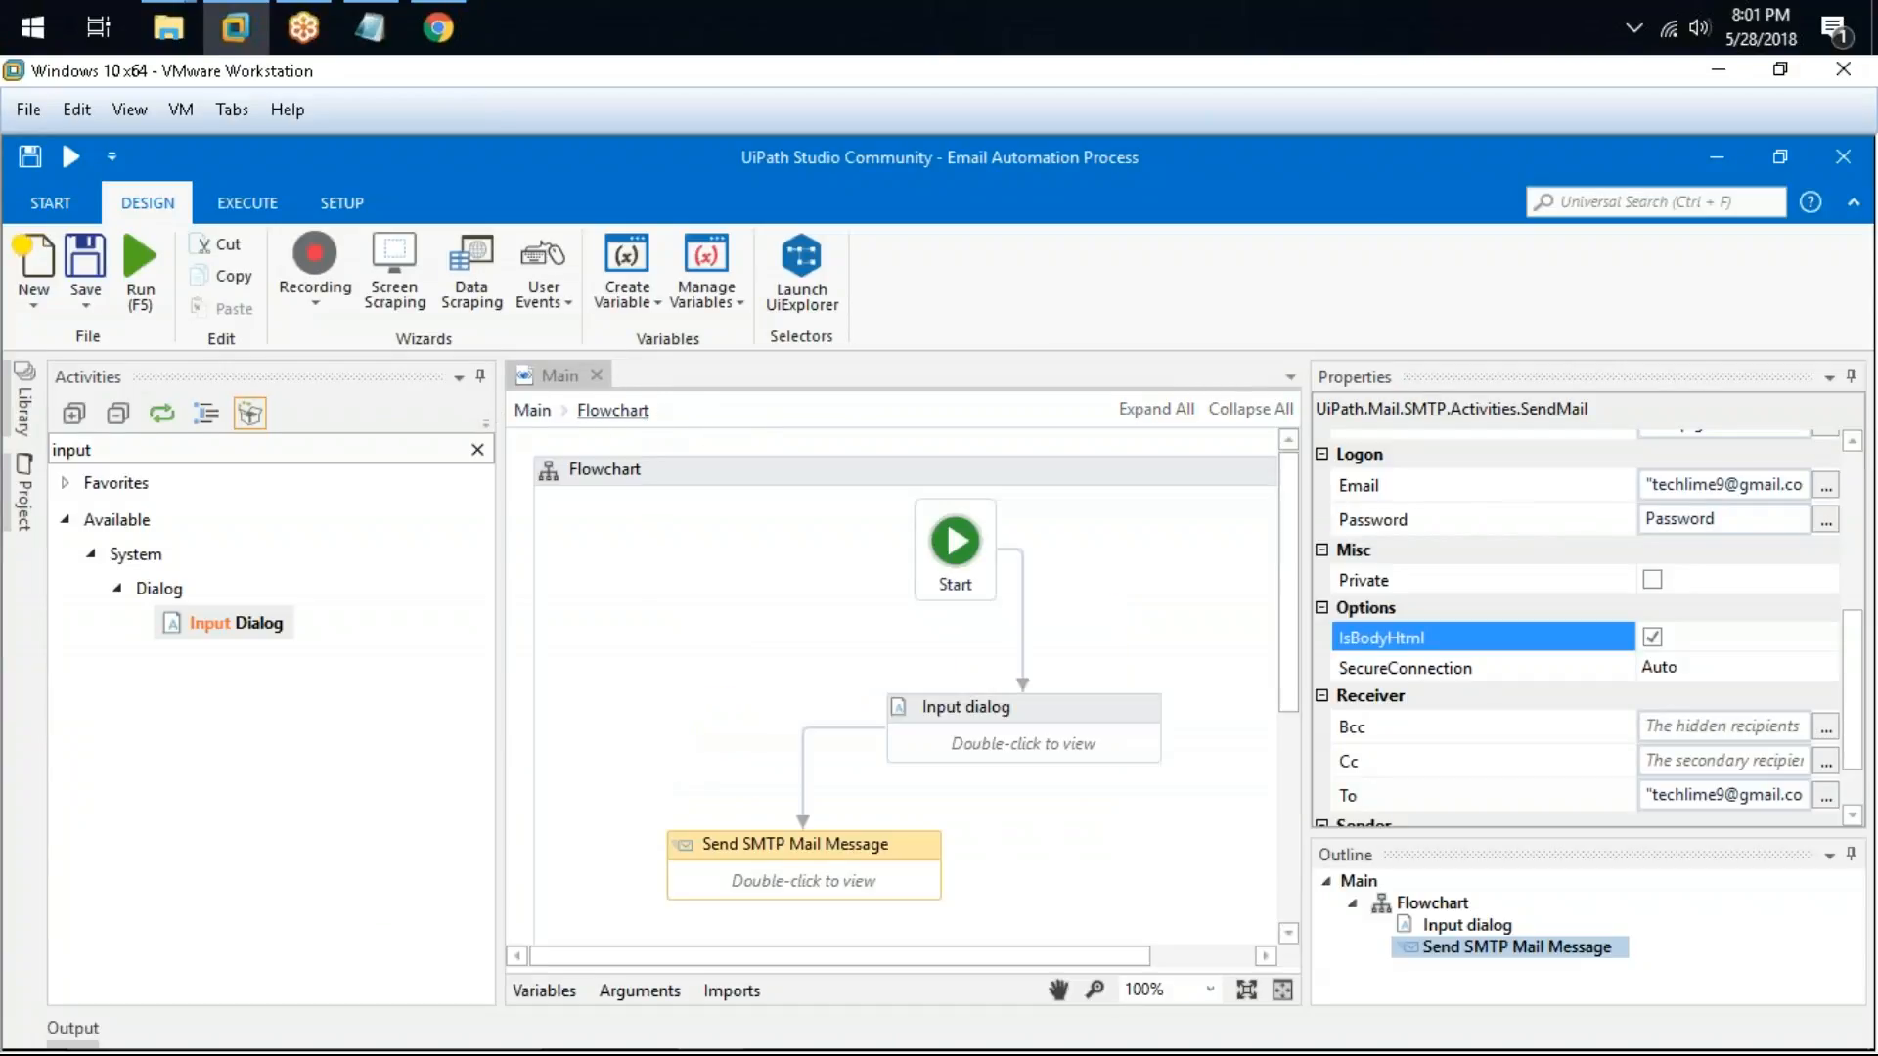
left_click(478, 450)
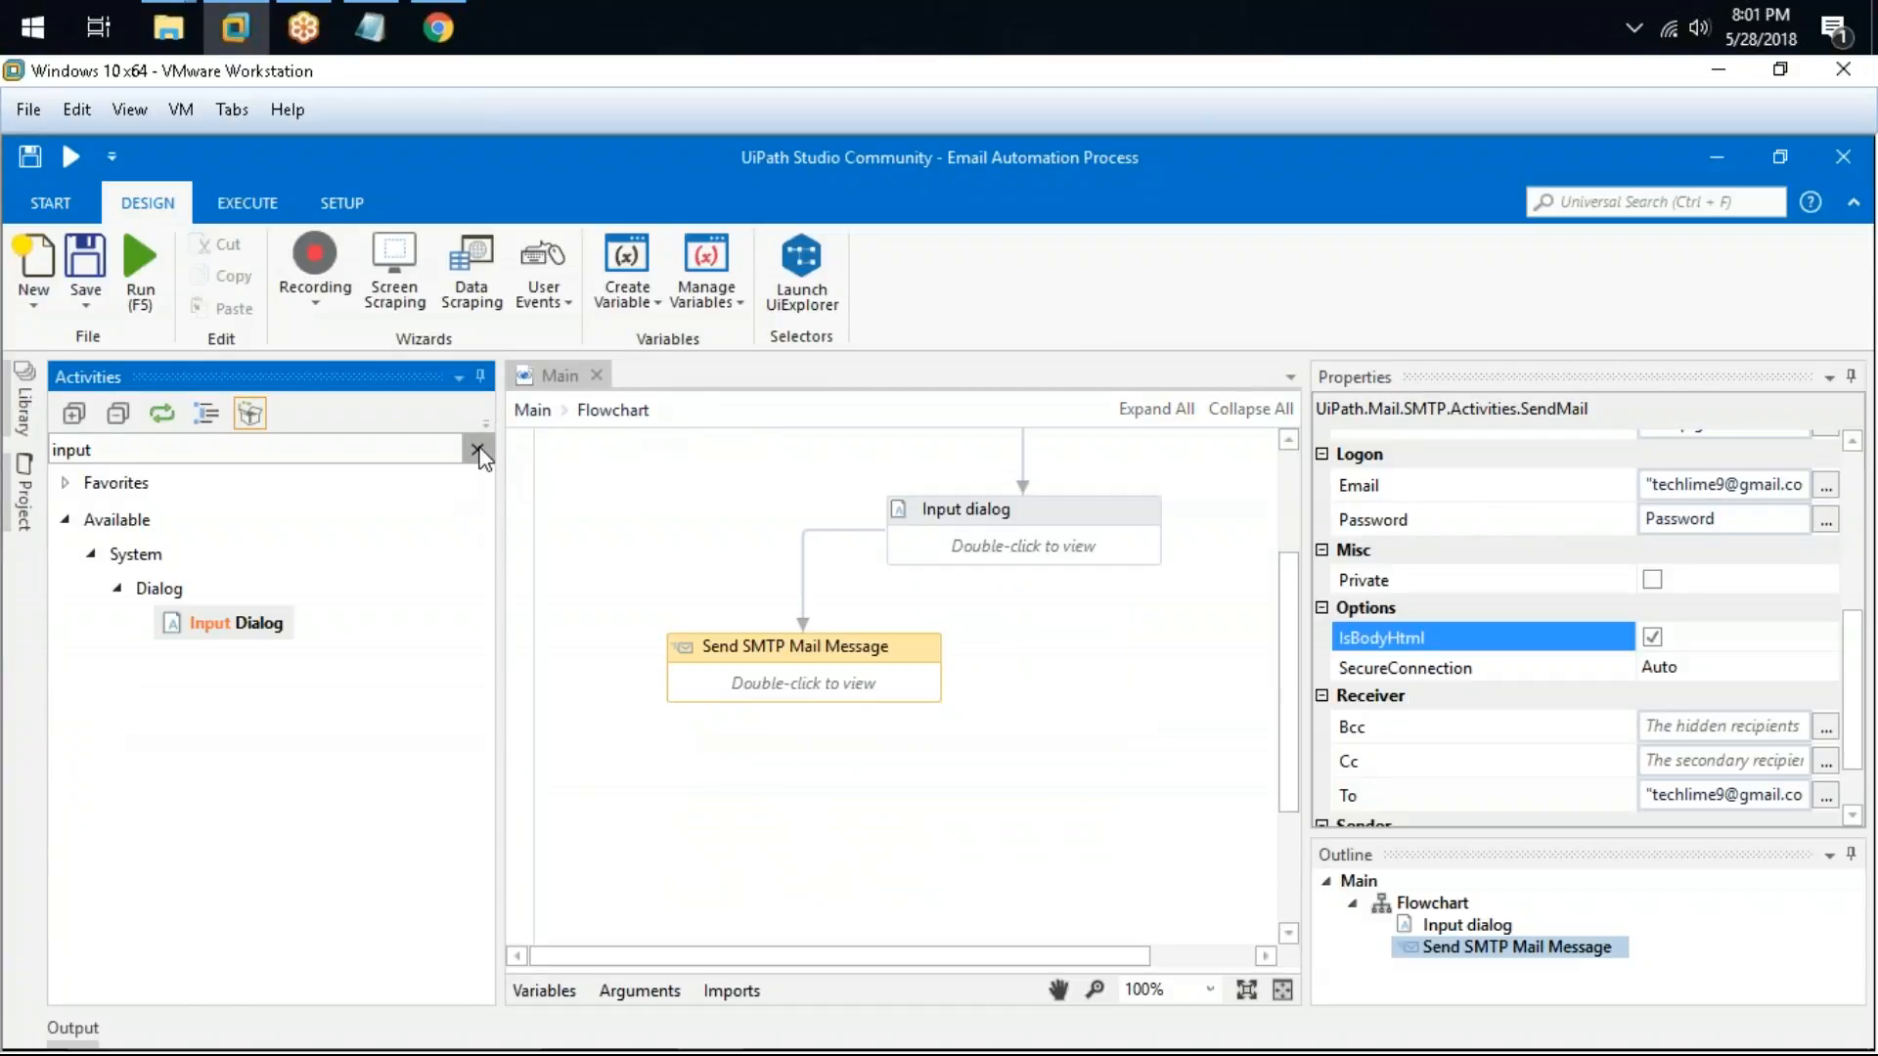
scroll(144, 905, "down", 3)
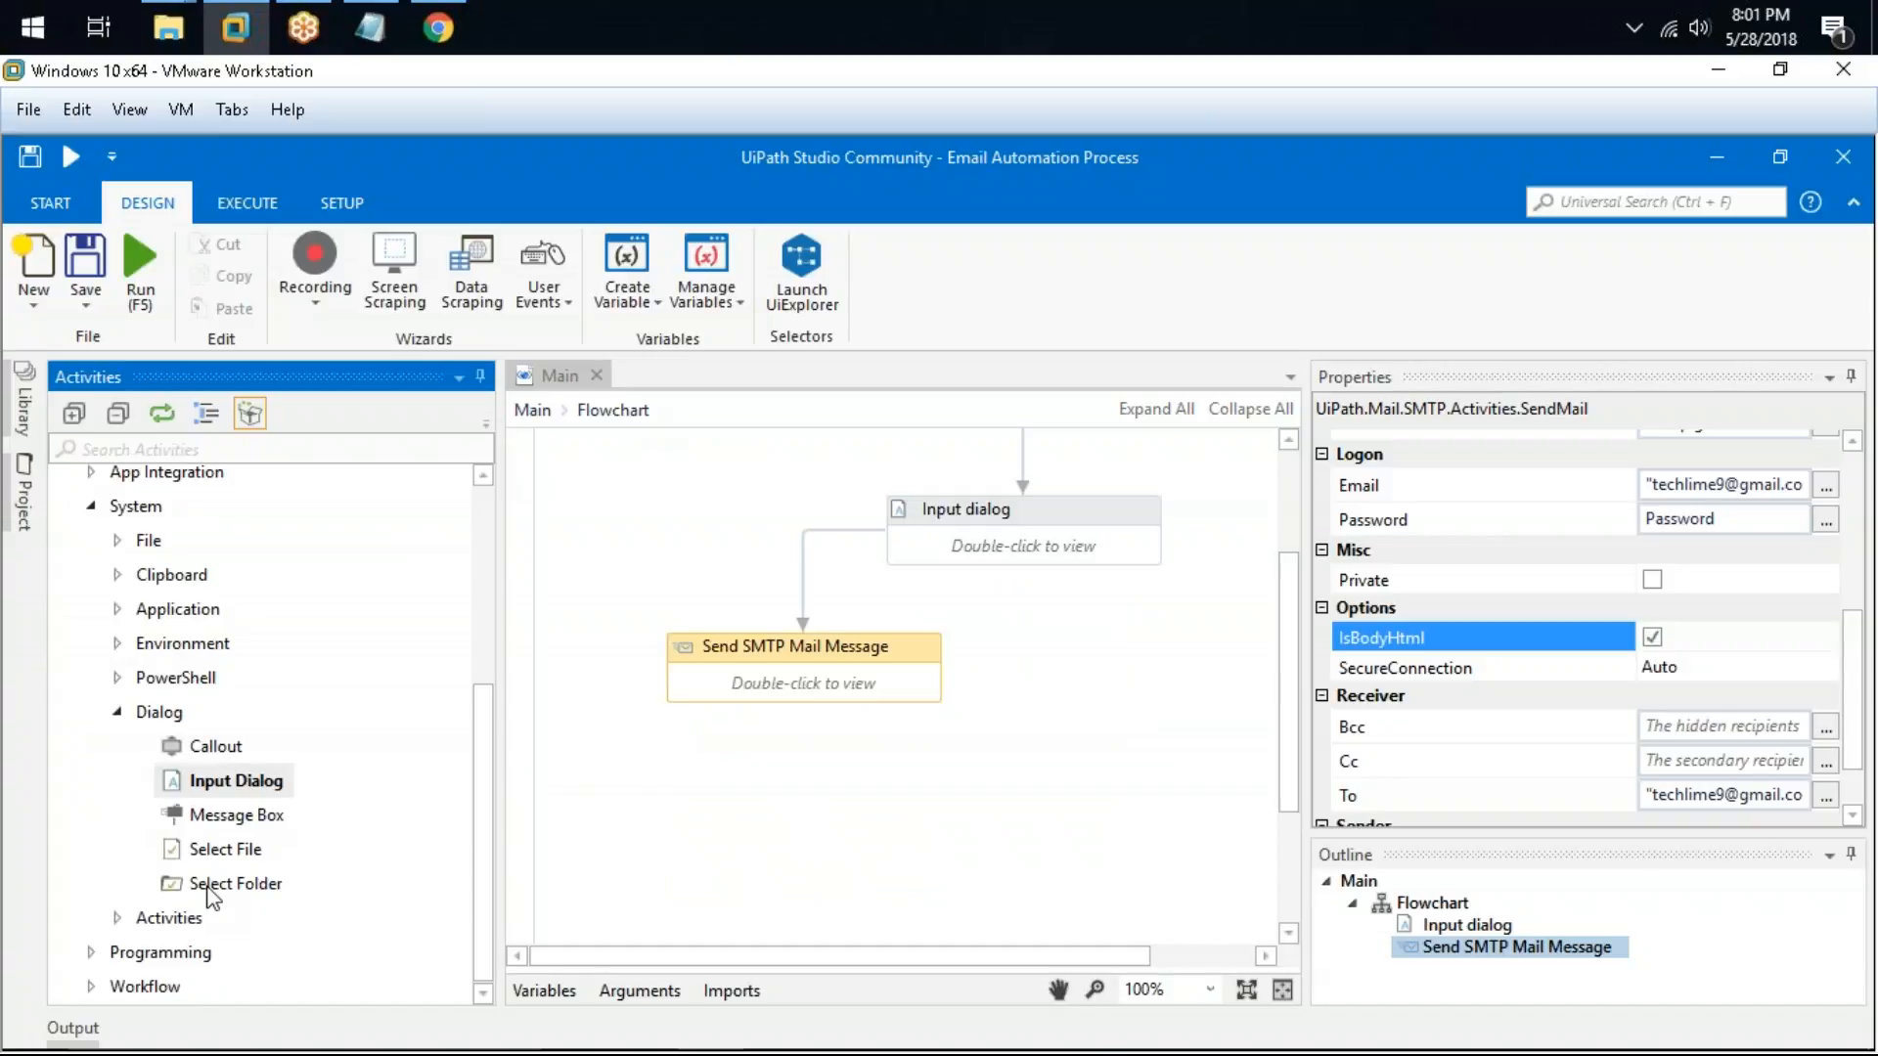
double_click(158, 711)
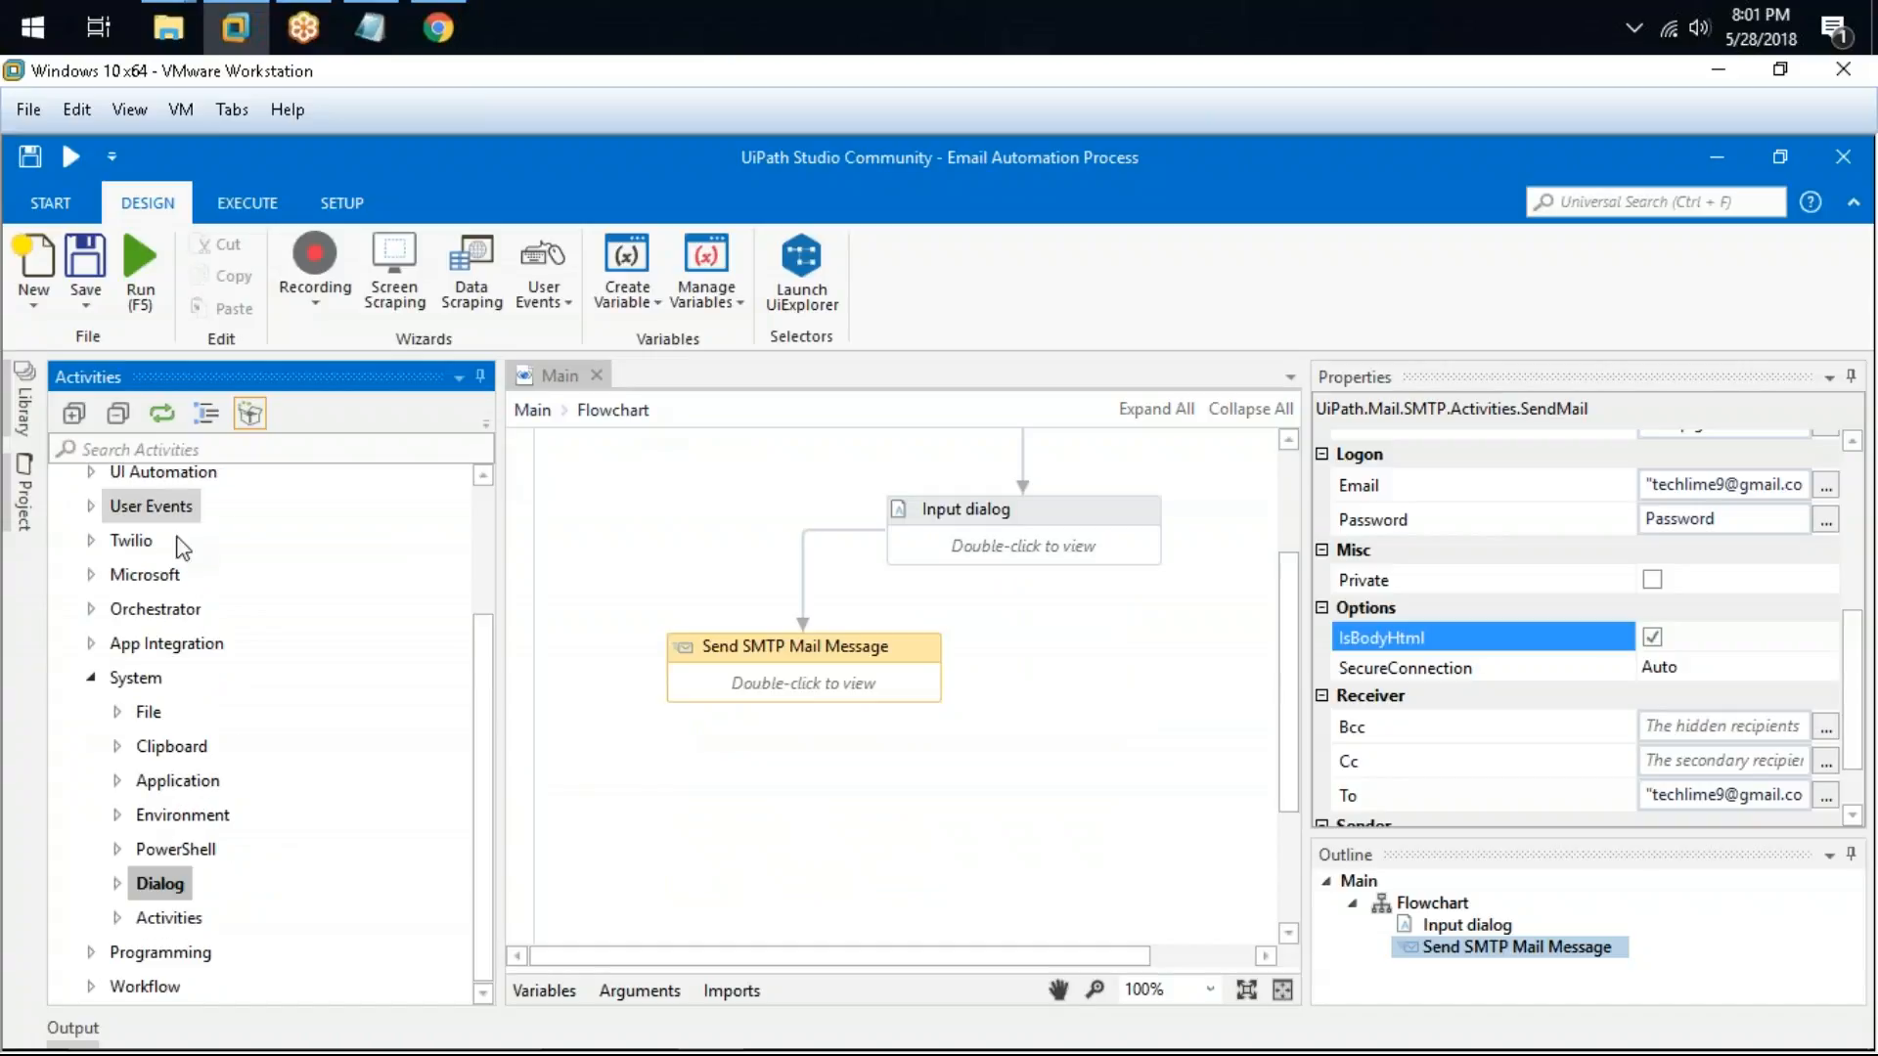
double_click(168, 643)
scroll(302, 675, "down", 2)
double_click(152, 616)
left_click(195, 690)
double_click(194, 691)
double_click(250, 721)
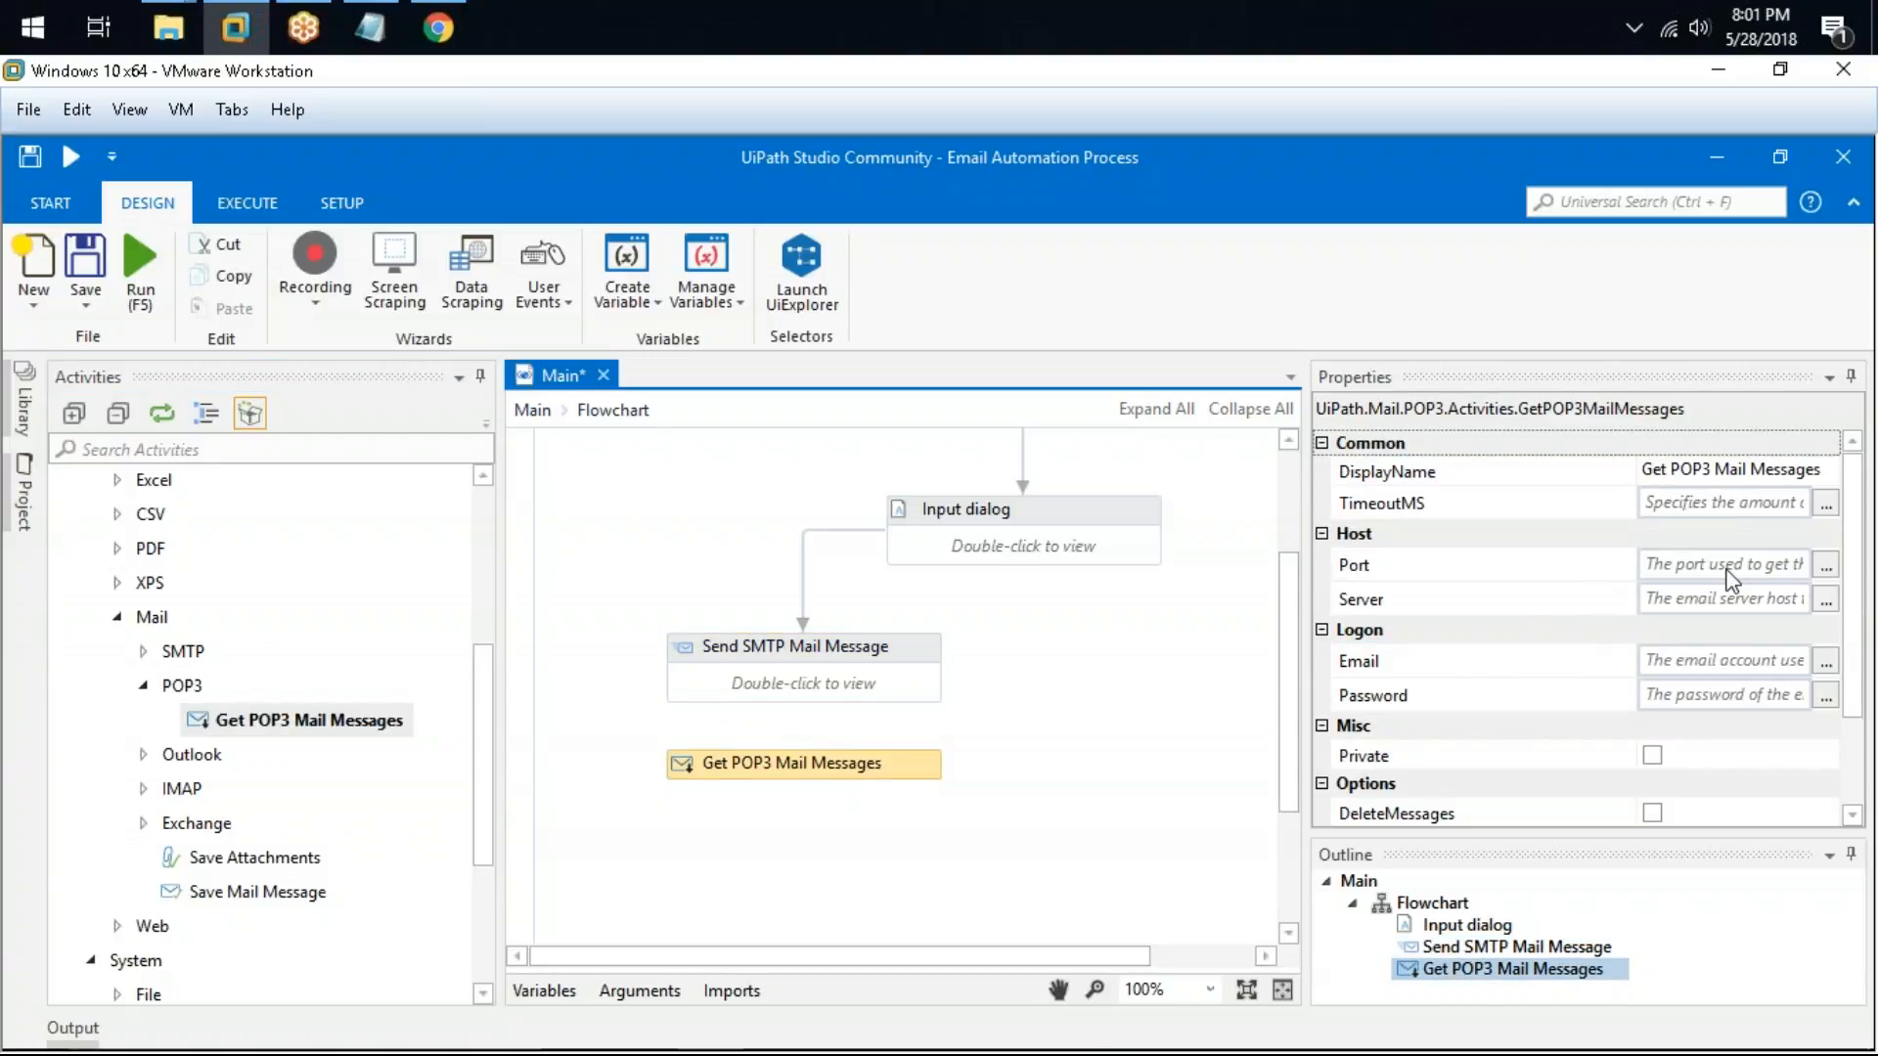
Step: Examine the Get POP3 Mail Messages properties, including the MailMessages output expression editor, then cancel it
left_click(1726, 576)
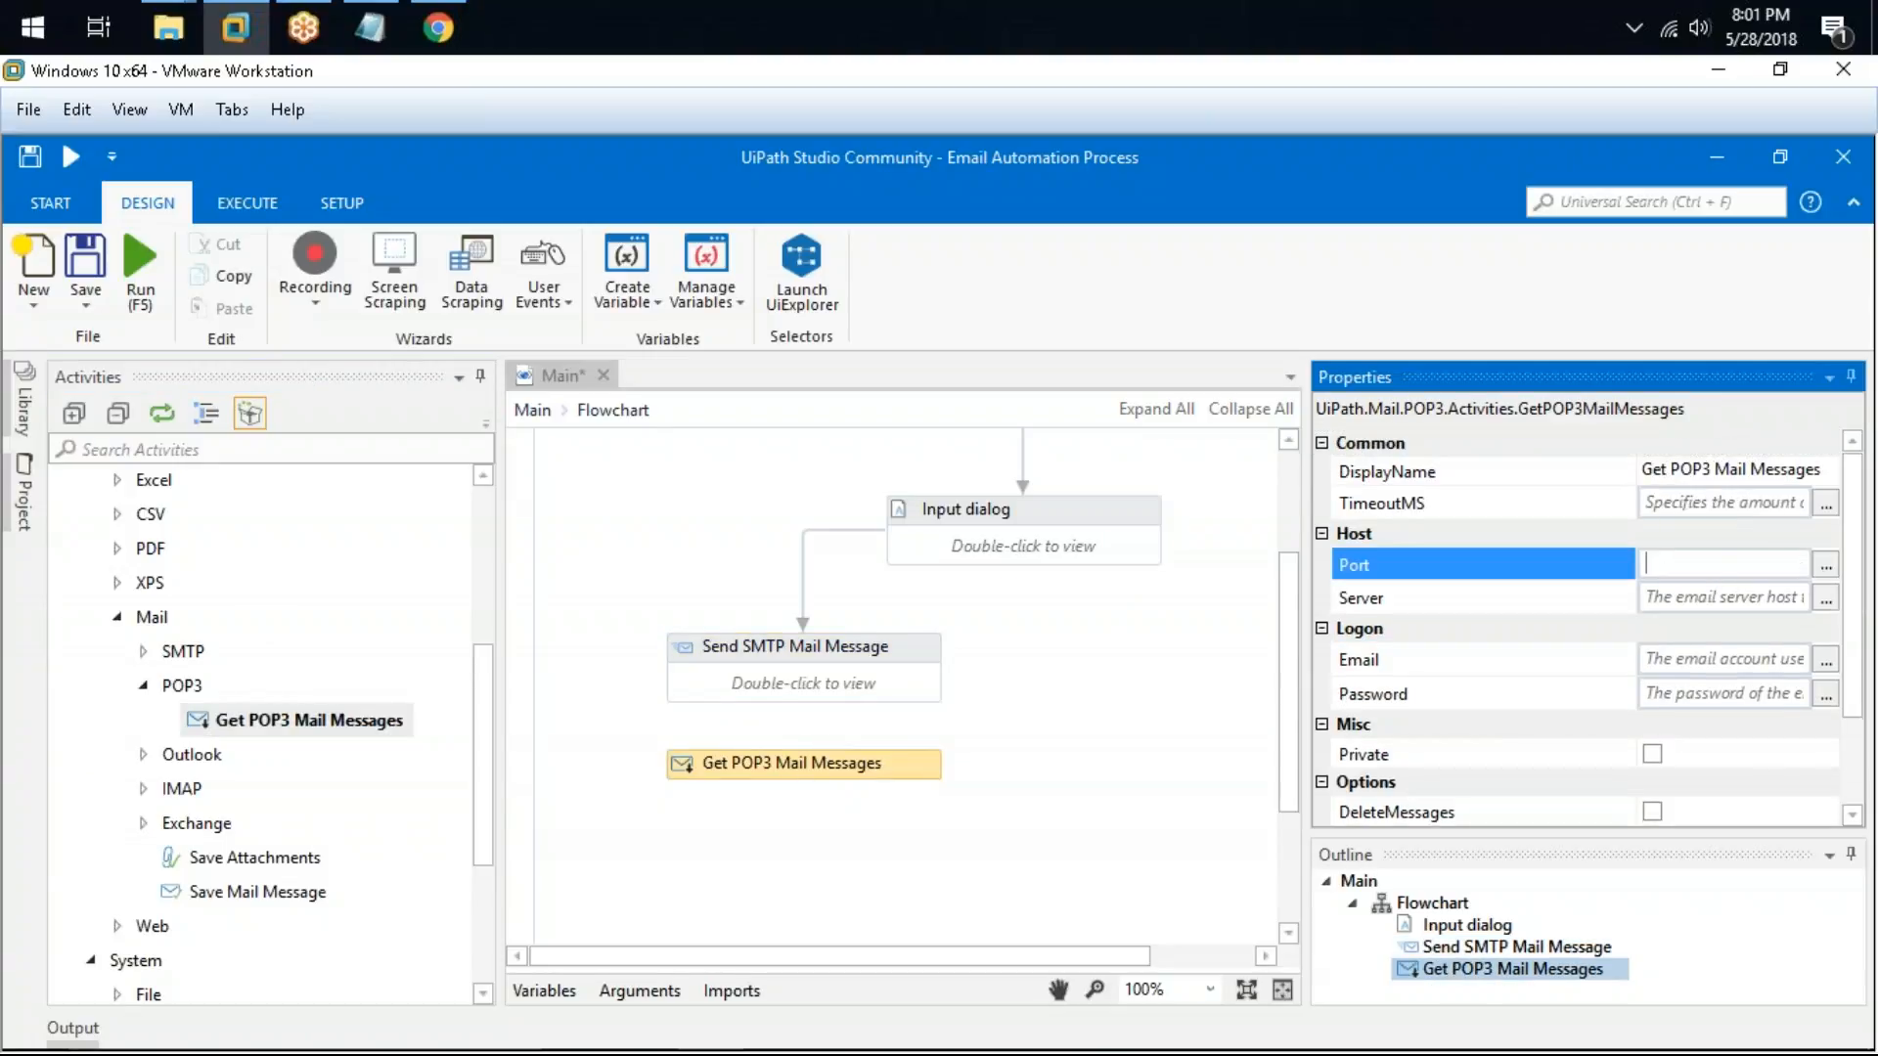
left_click(1724, 601)
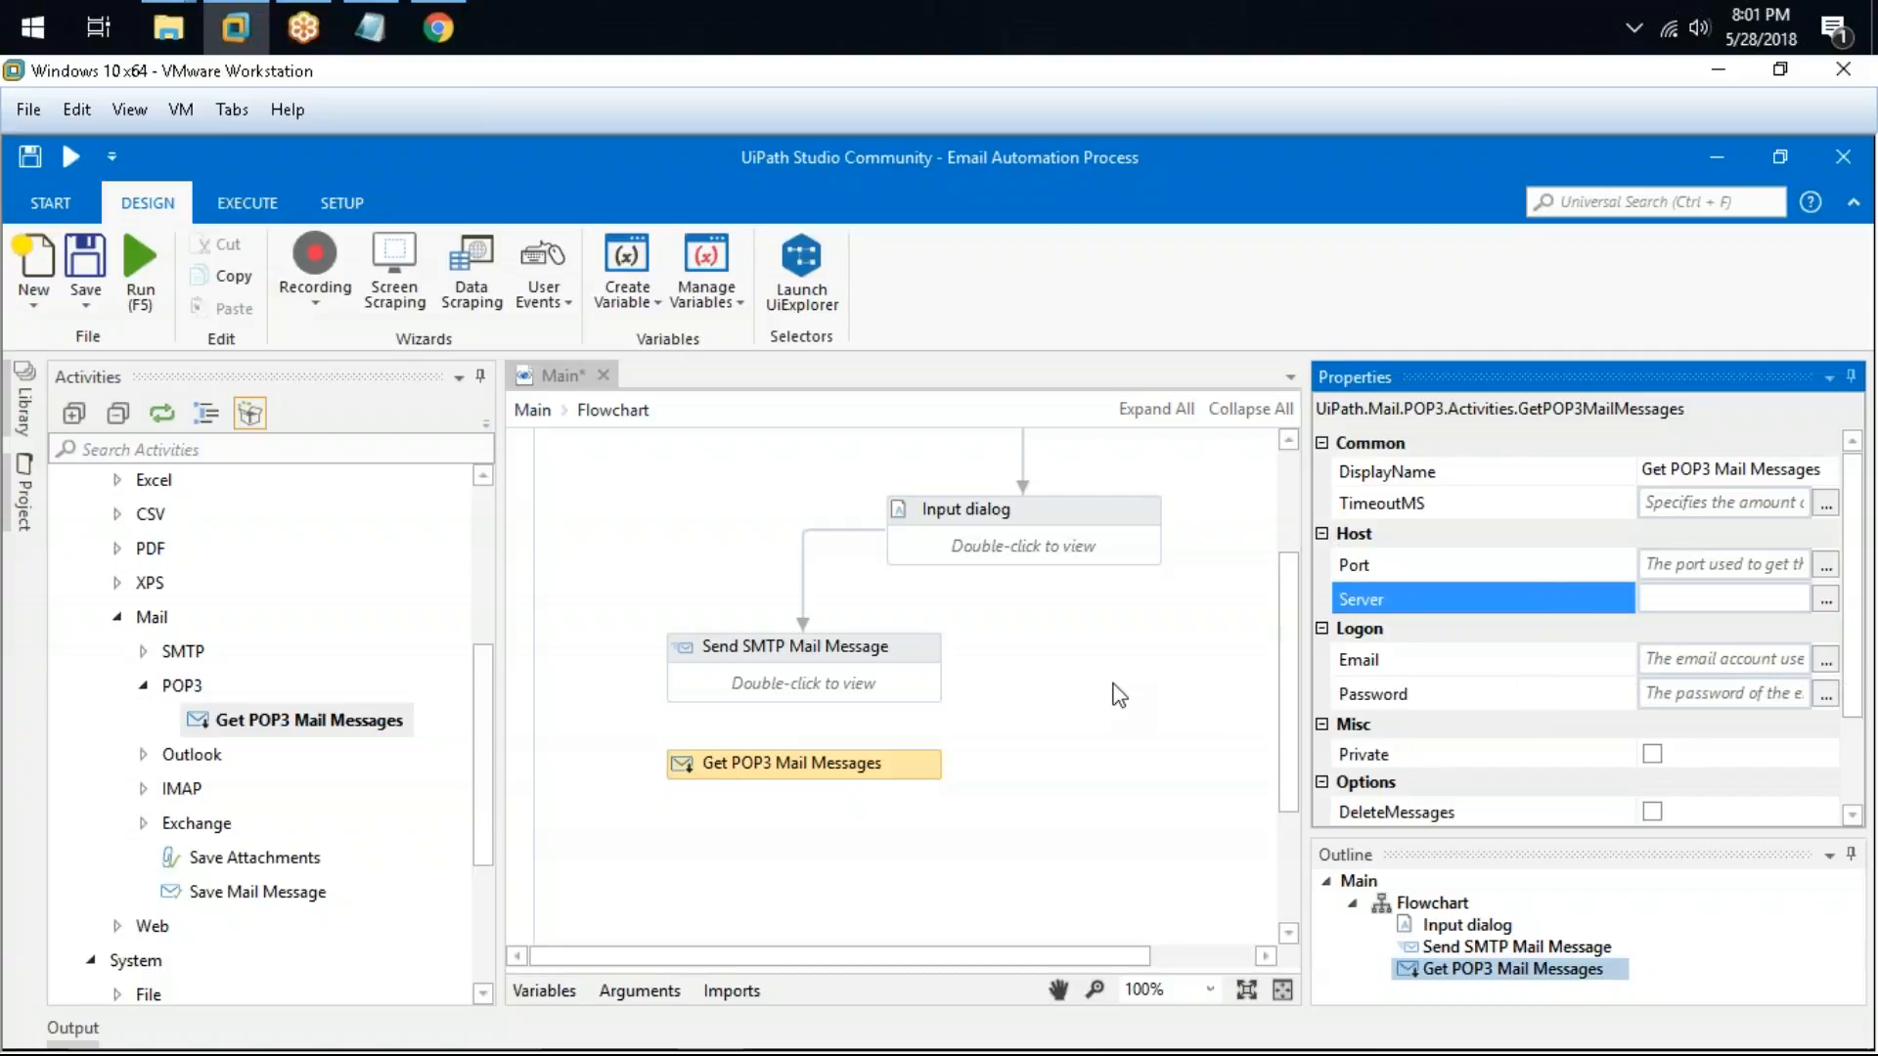
left_click_drag(942, 787, 956, 773)
scroll(1627, 655, "down", 2)
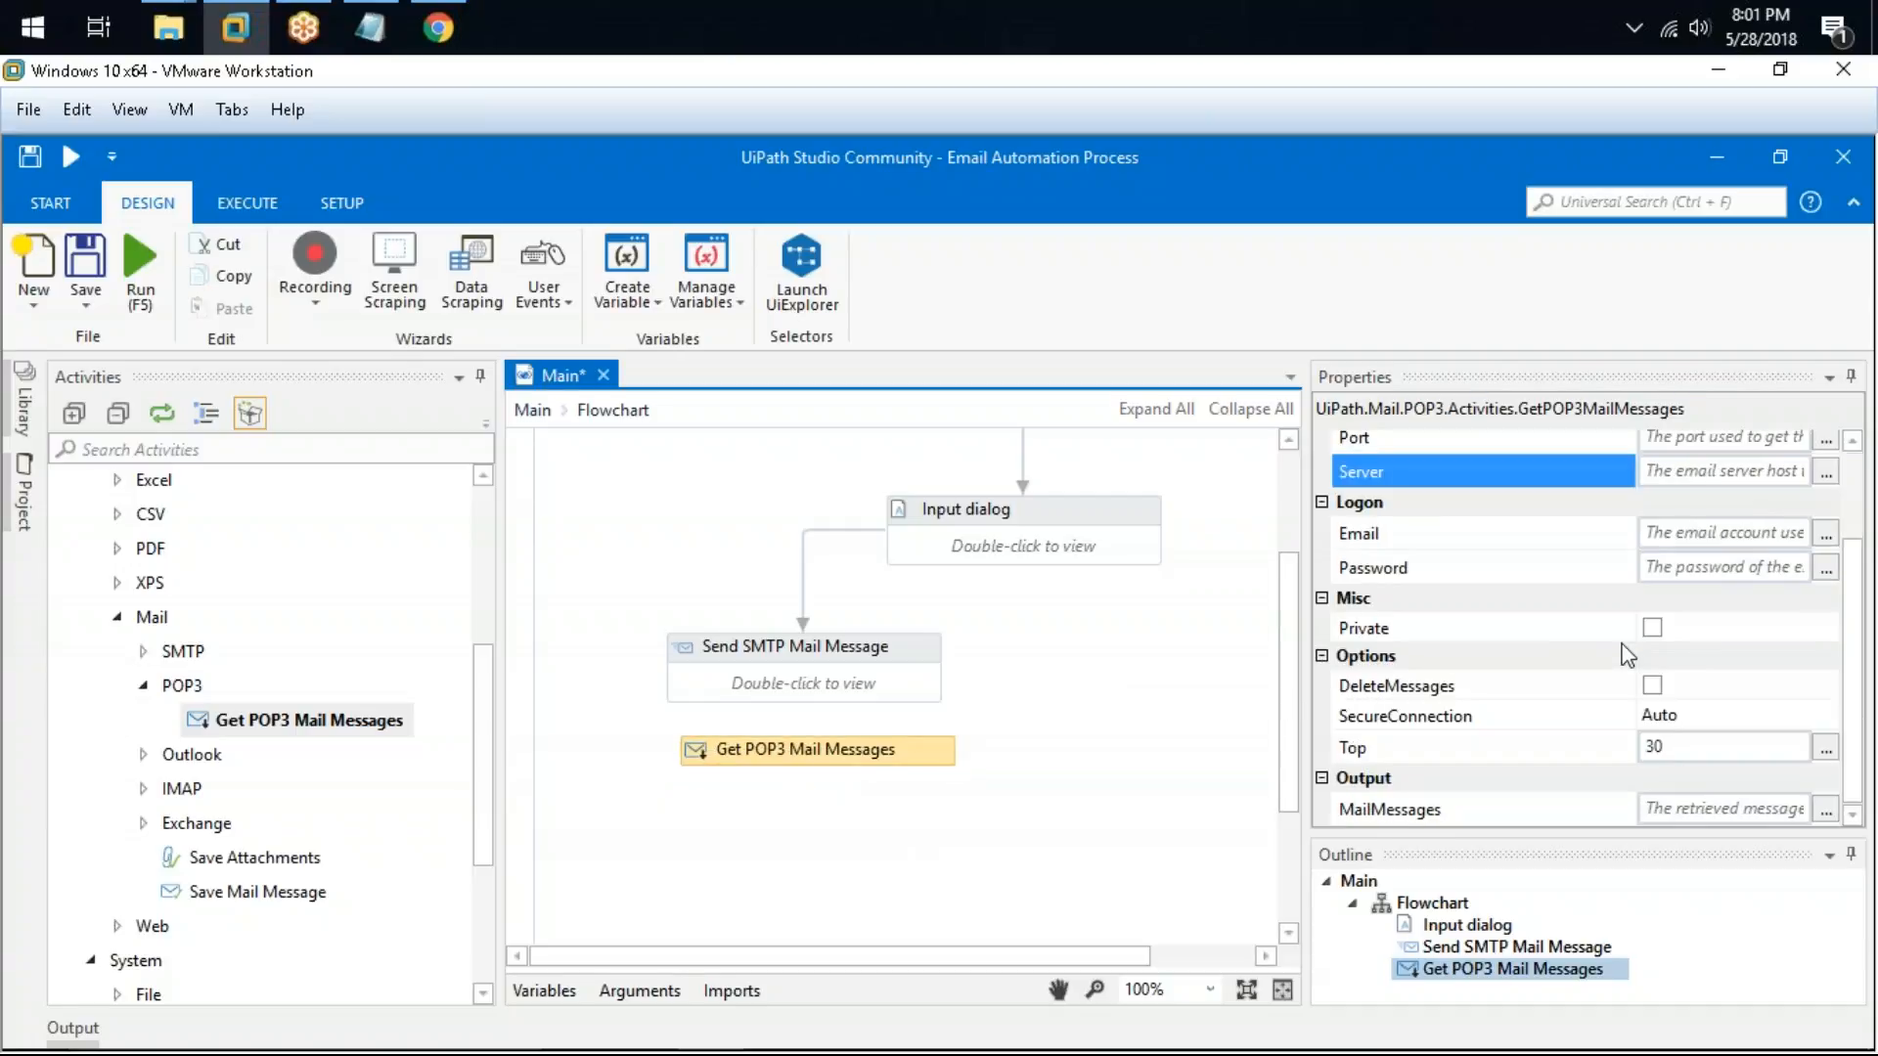
left_click(1825, 811)
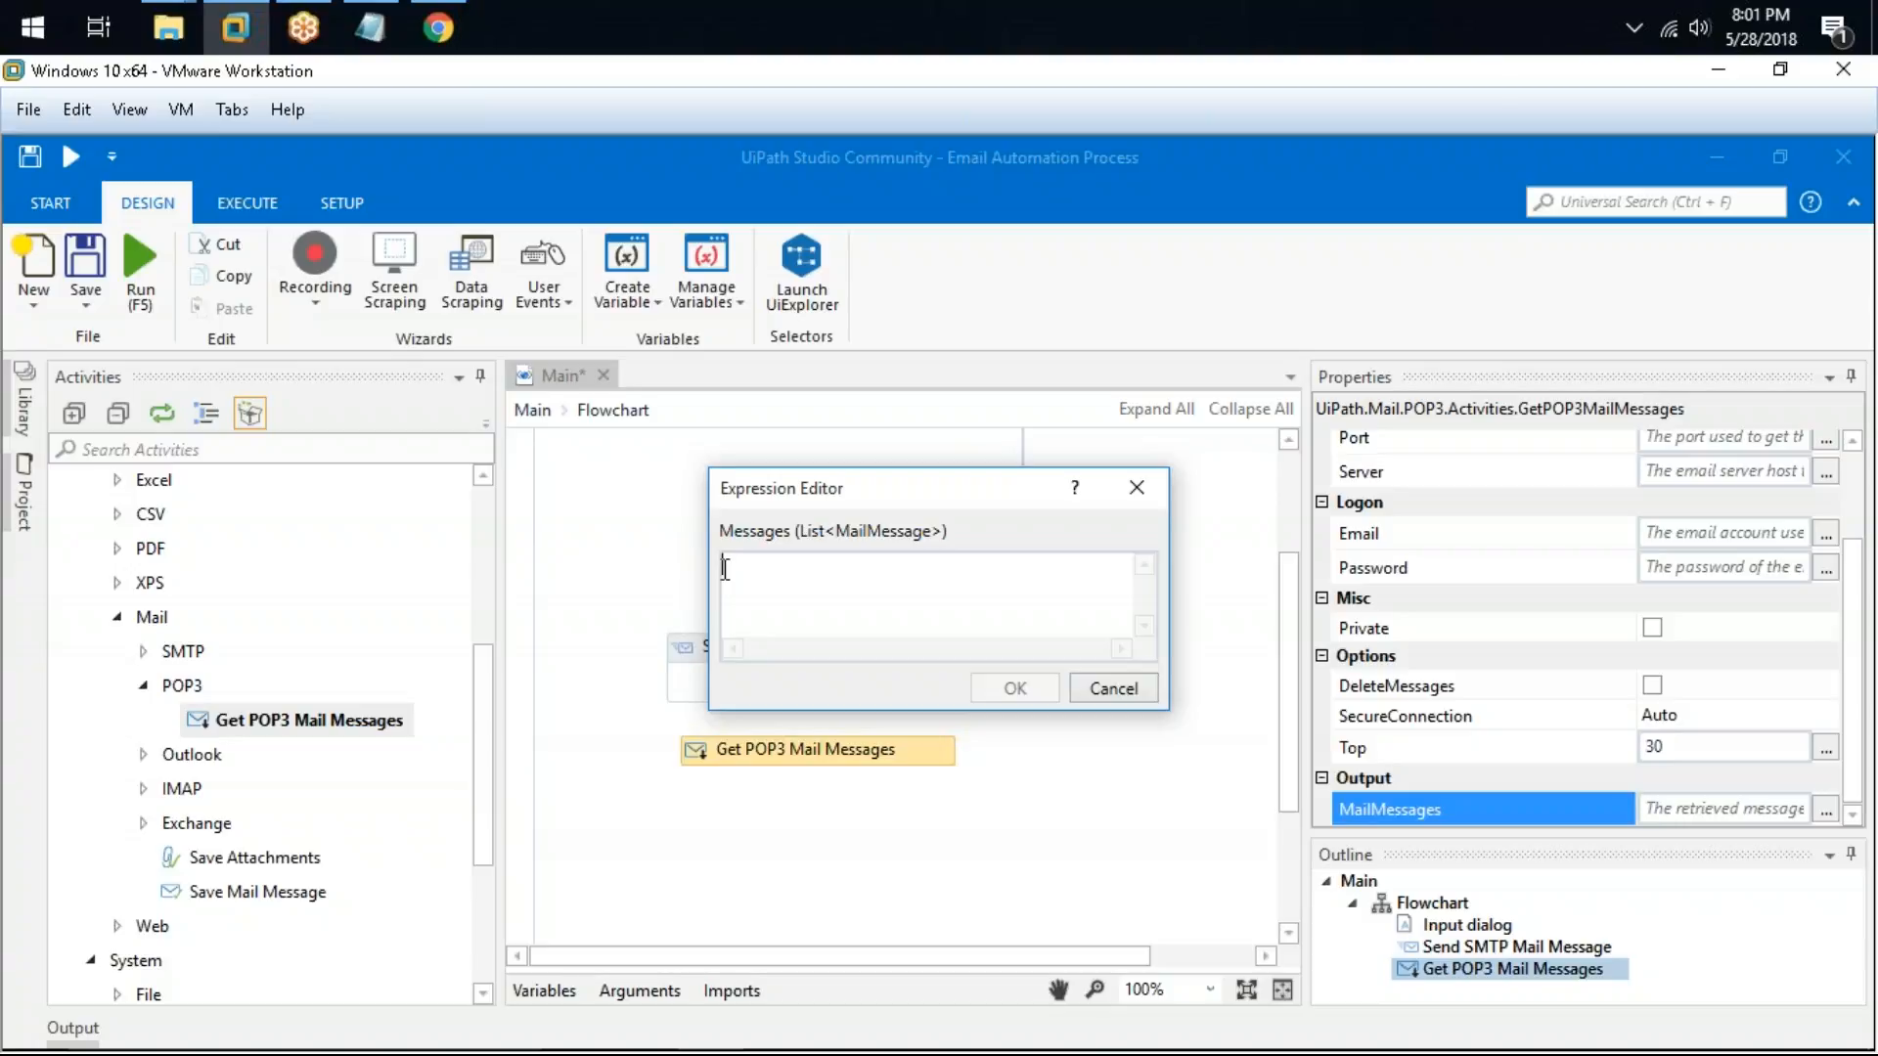
left_click(1131, 690)
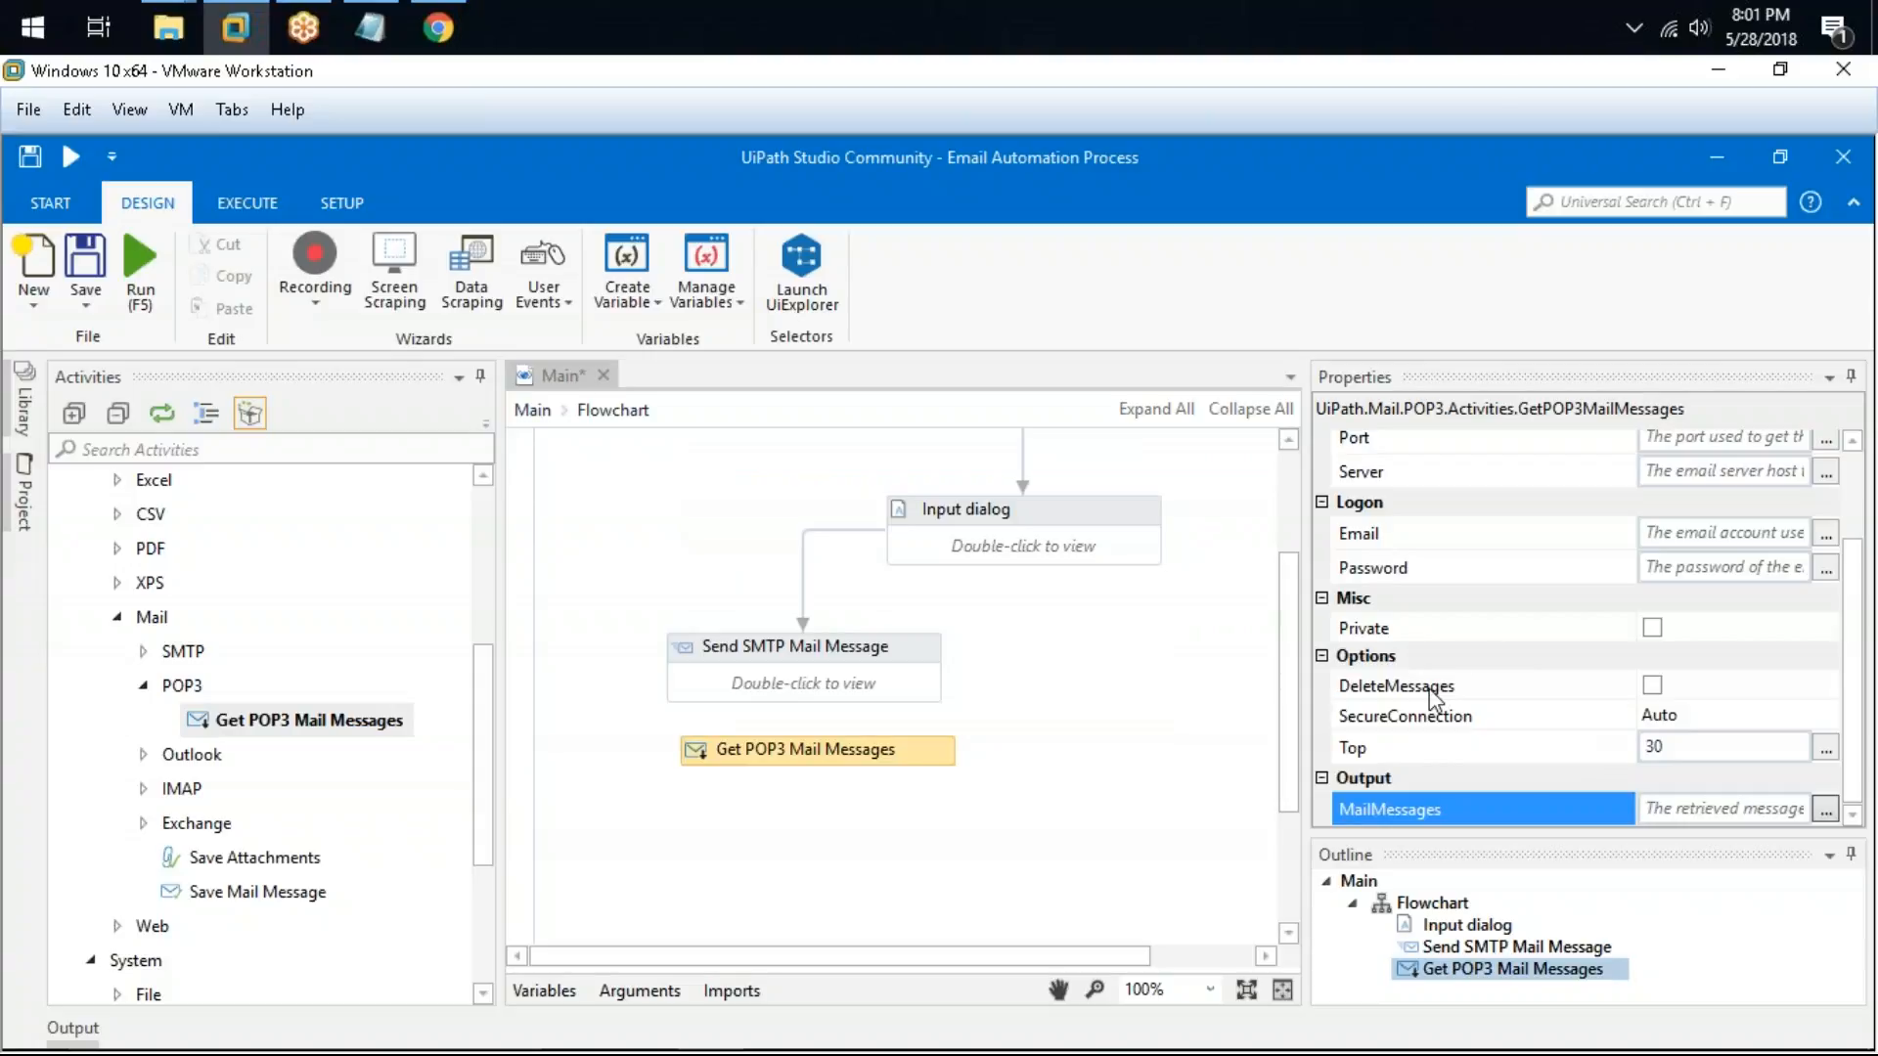
Step: Toggle DeleteMessages on and back off for Get POP3 Mail Messages, and nudge that activity slightly on the flowchart
left_click(1393, 686)
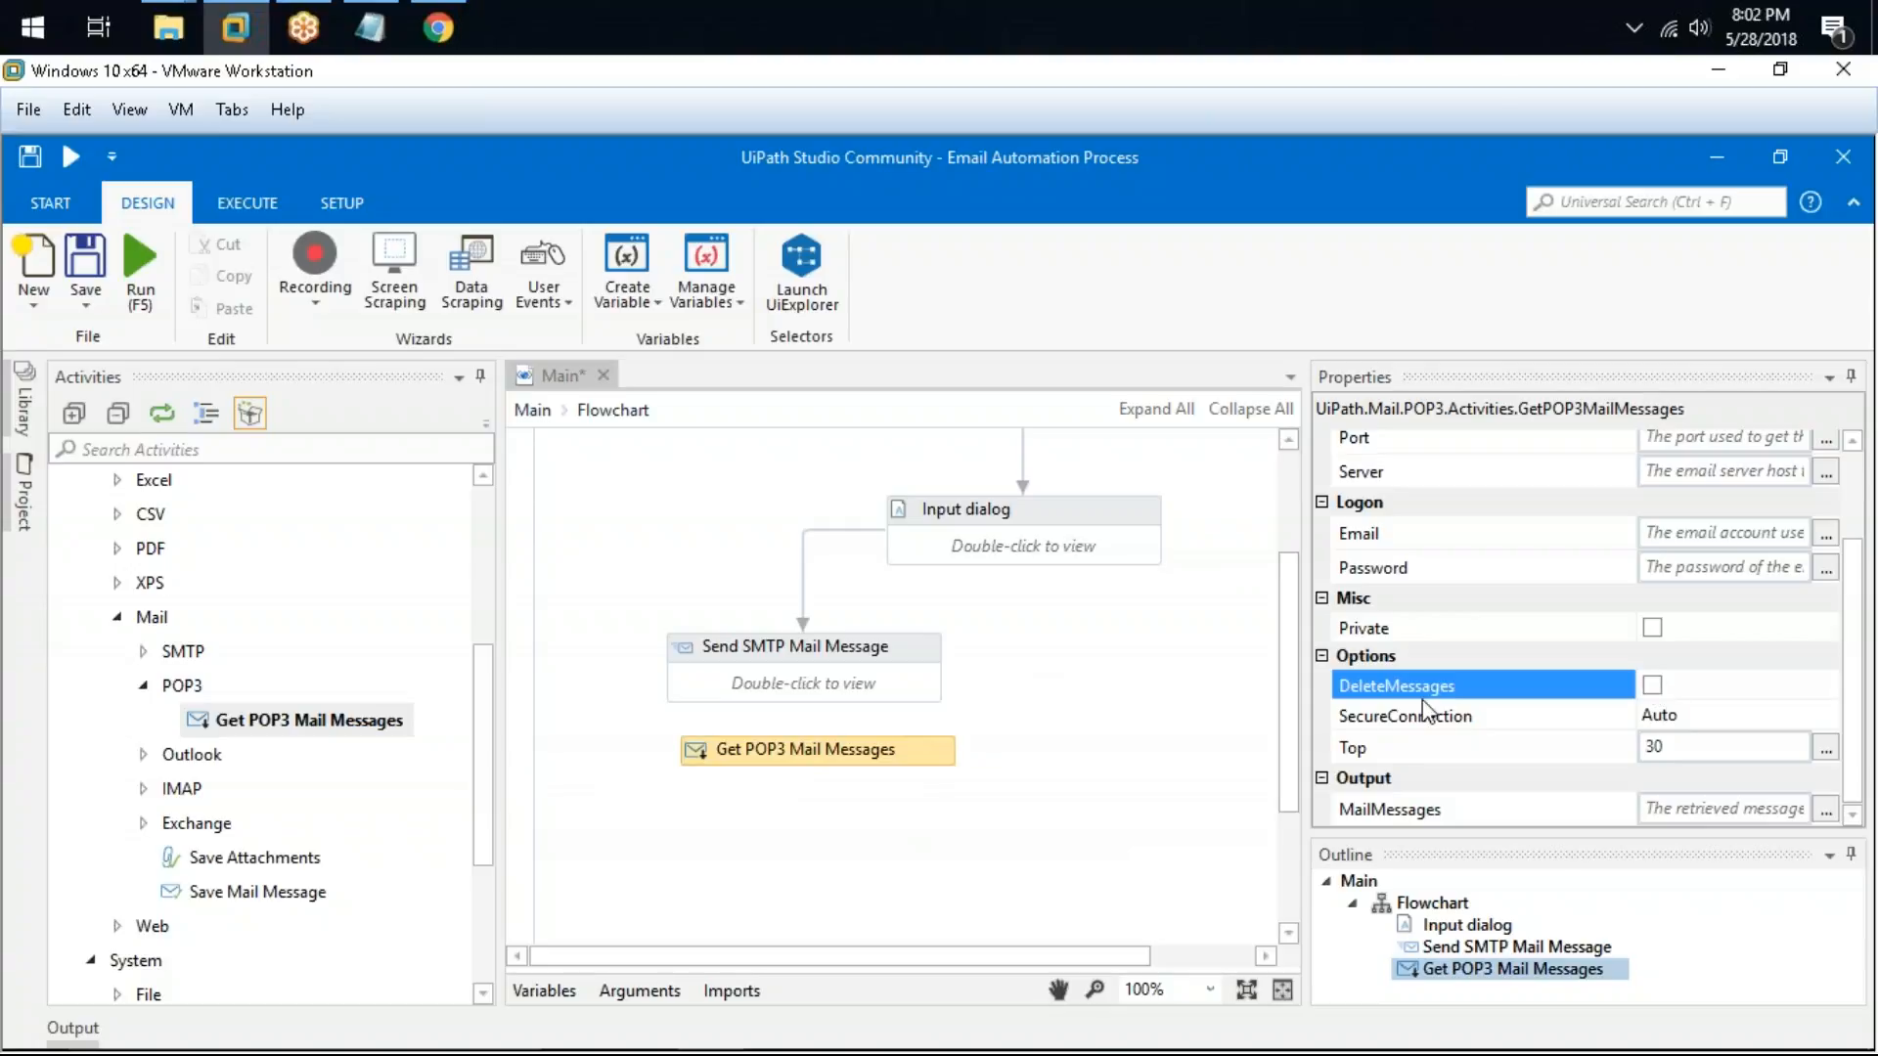
left_click(1660, 713)
left_click(1652, 685)
left_click_drag(910, 766, 897, 778)
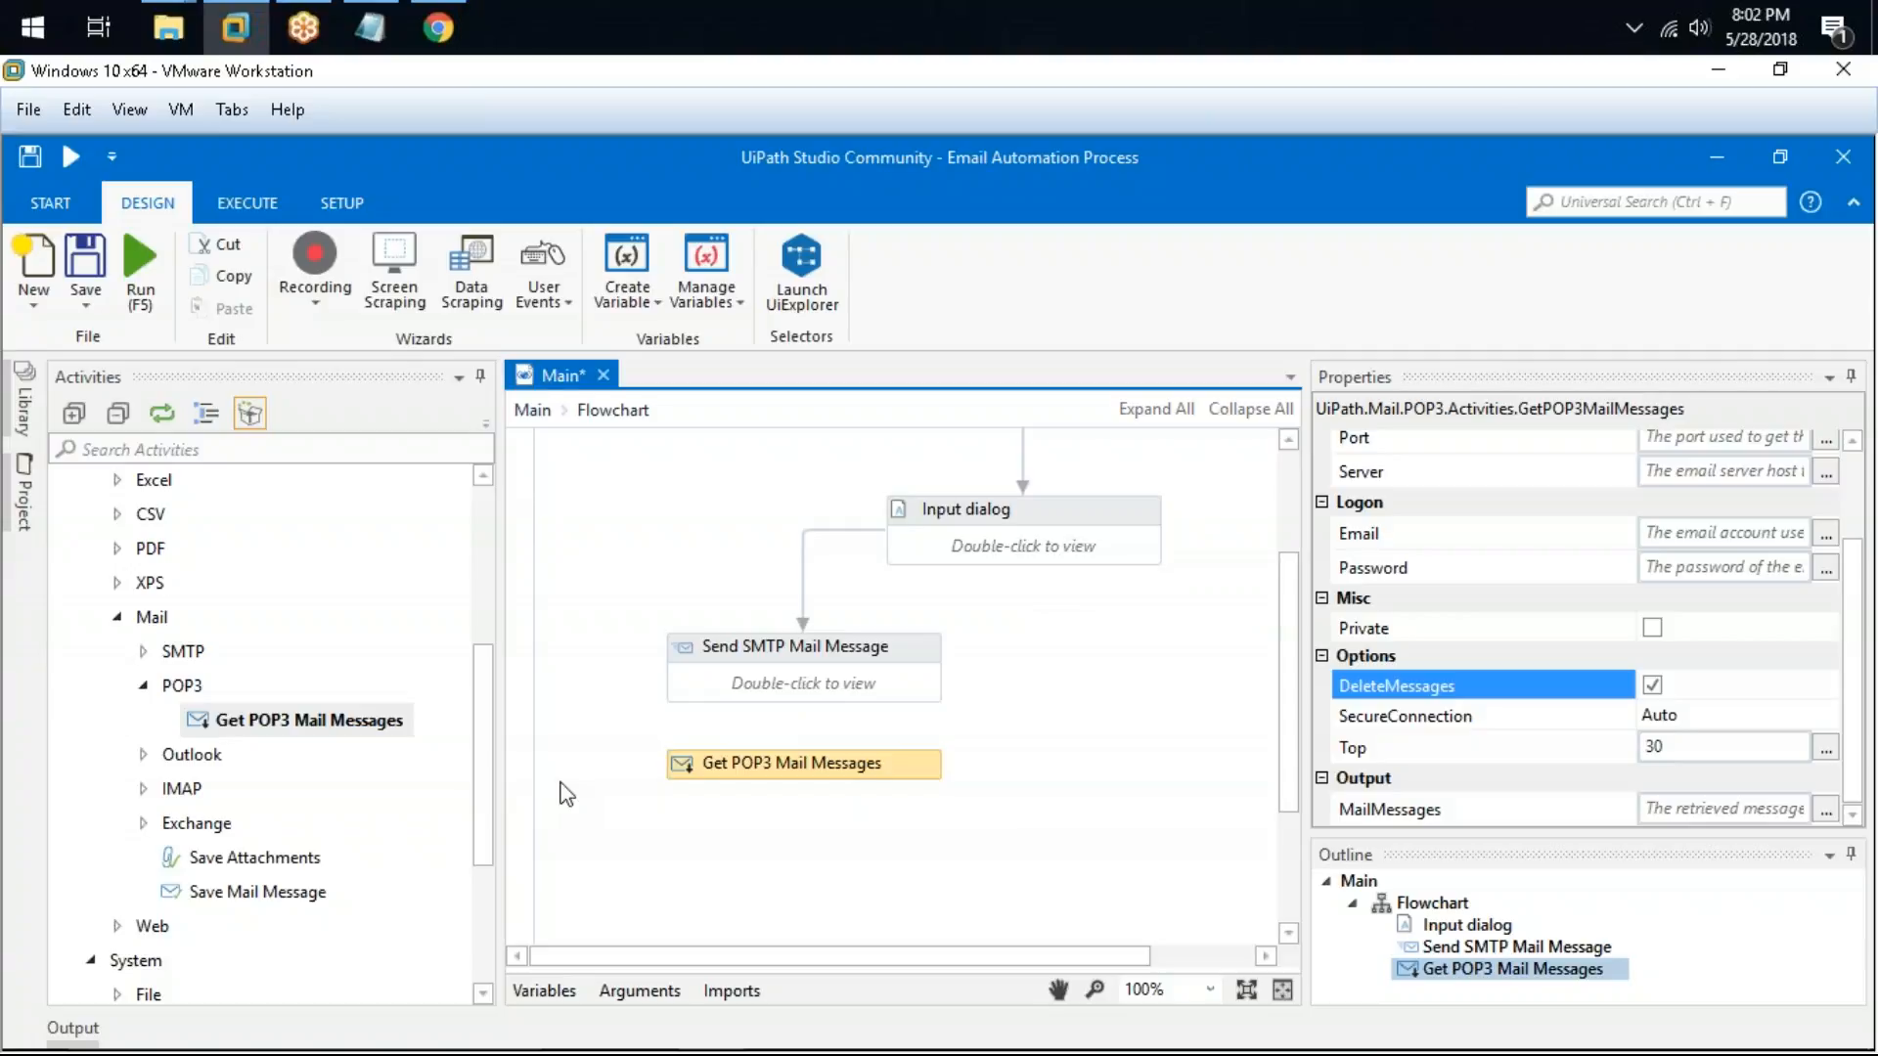
left_click(1654, 691)
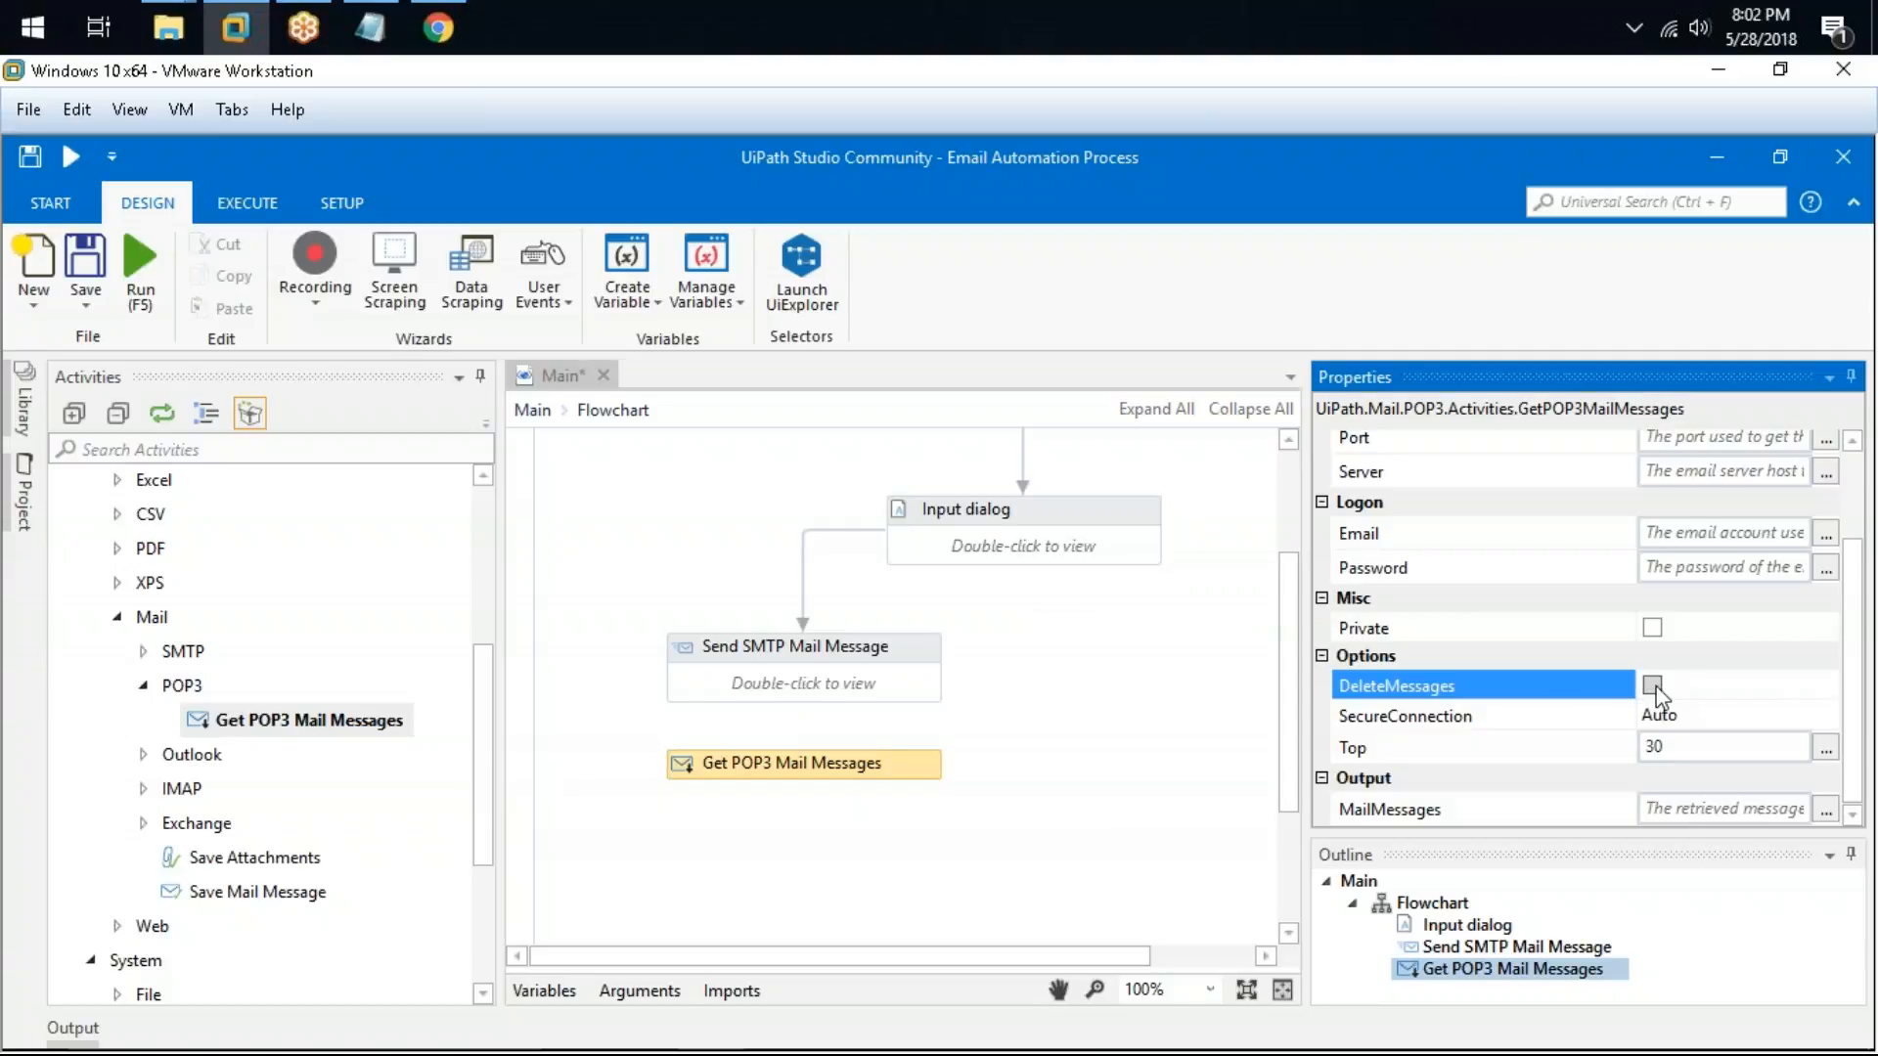
Step: Inspect the Top value of Get POP3 Mail Messages in its expression editor, then cancel it
left_click(1724, 749)
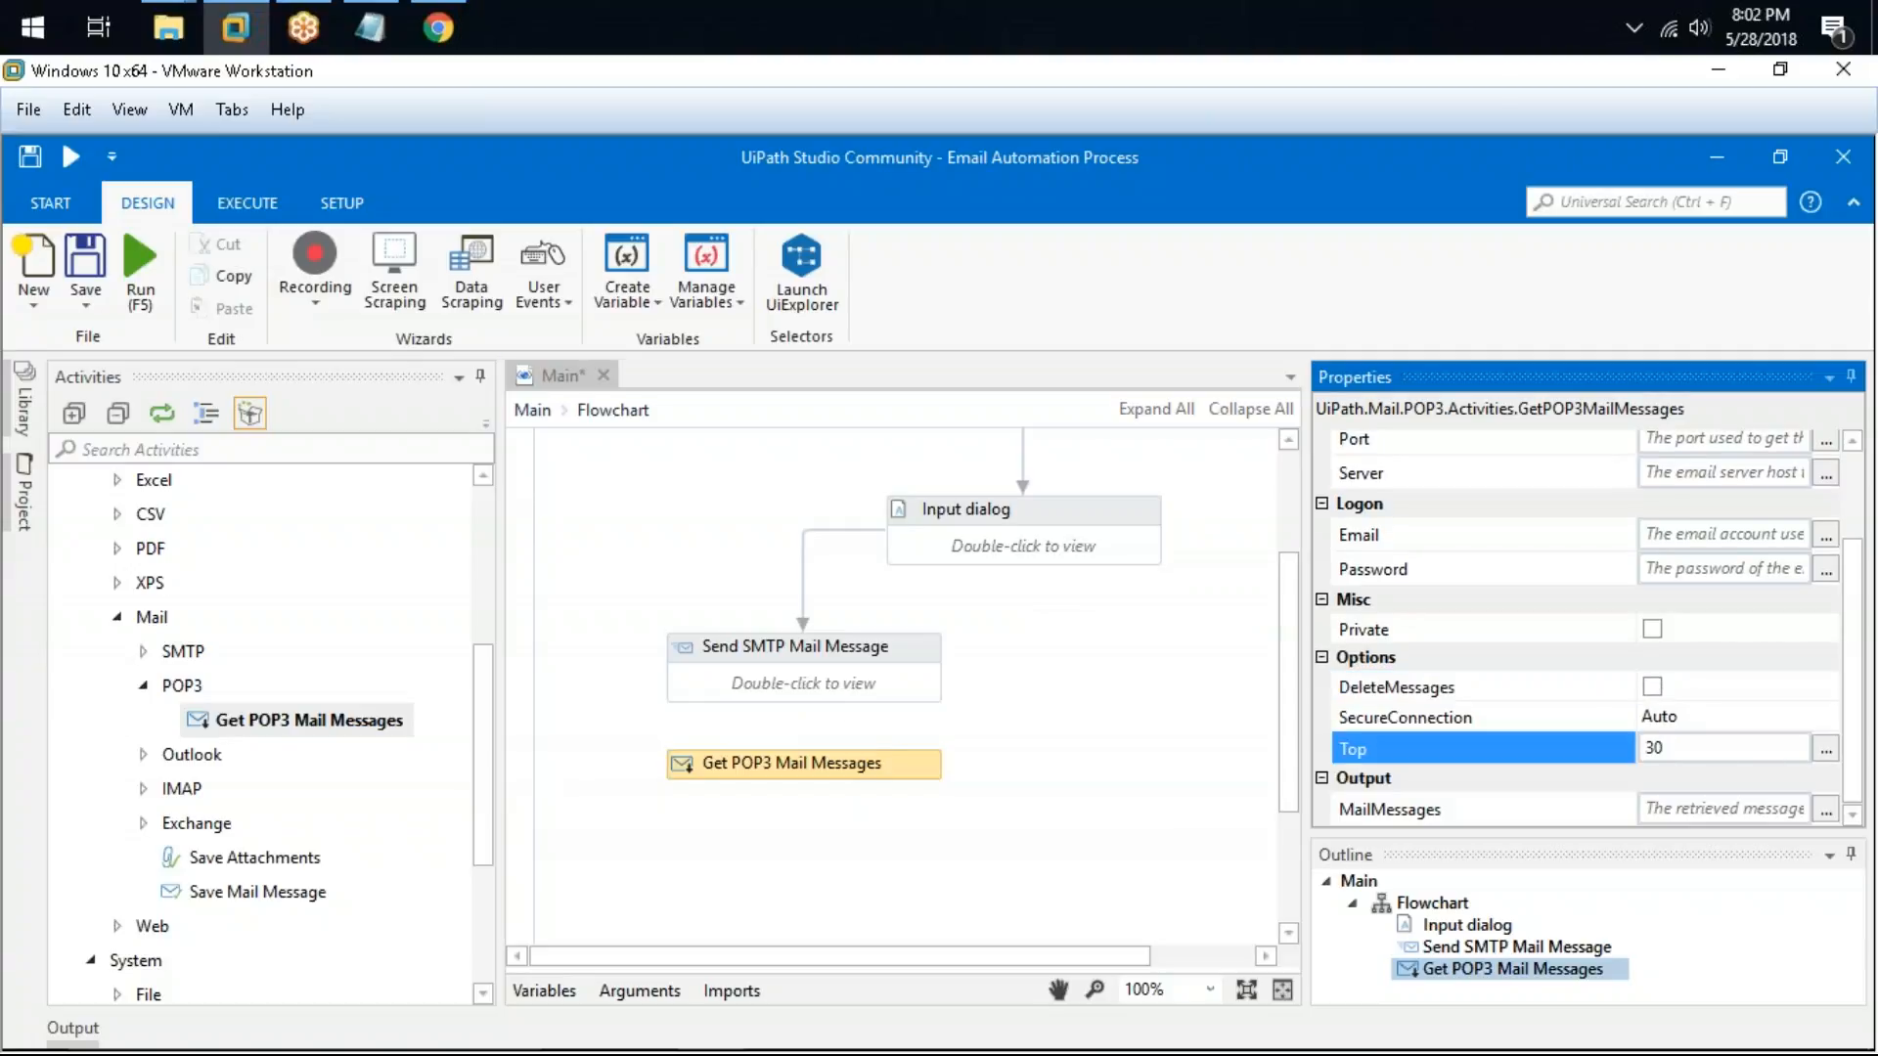
left_click(1825, 749)
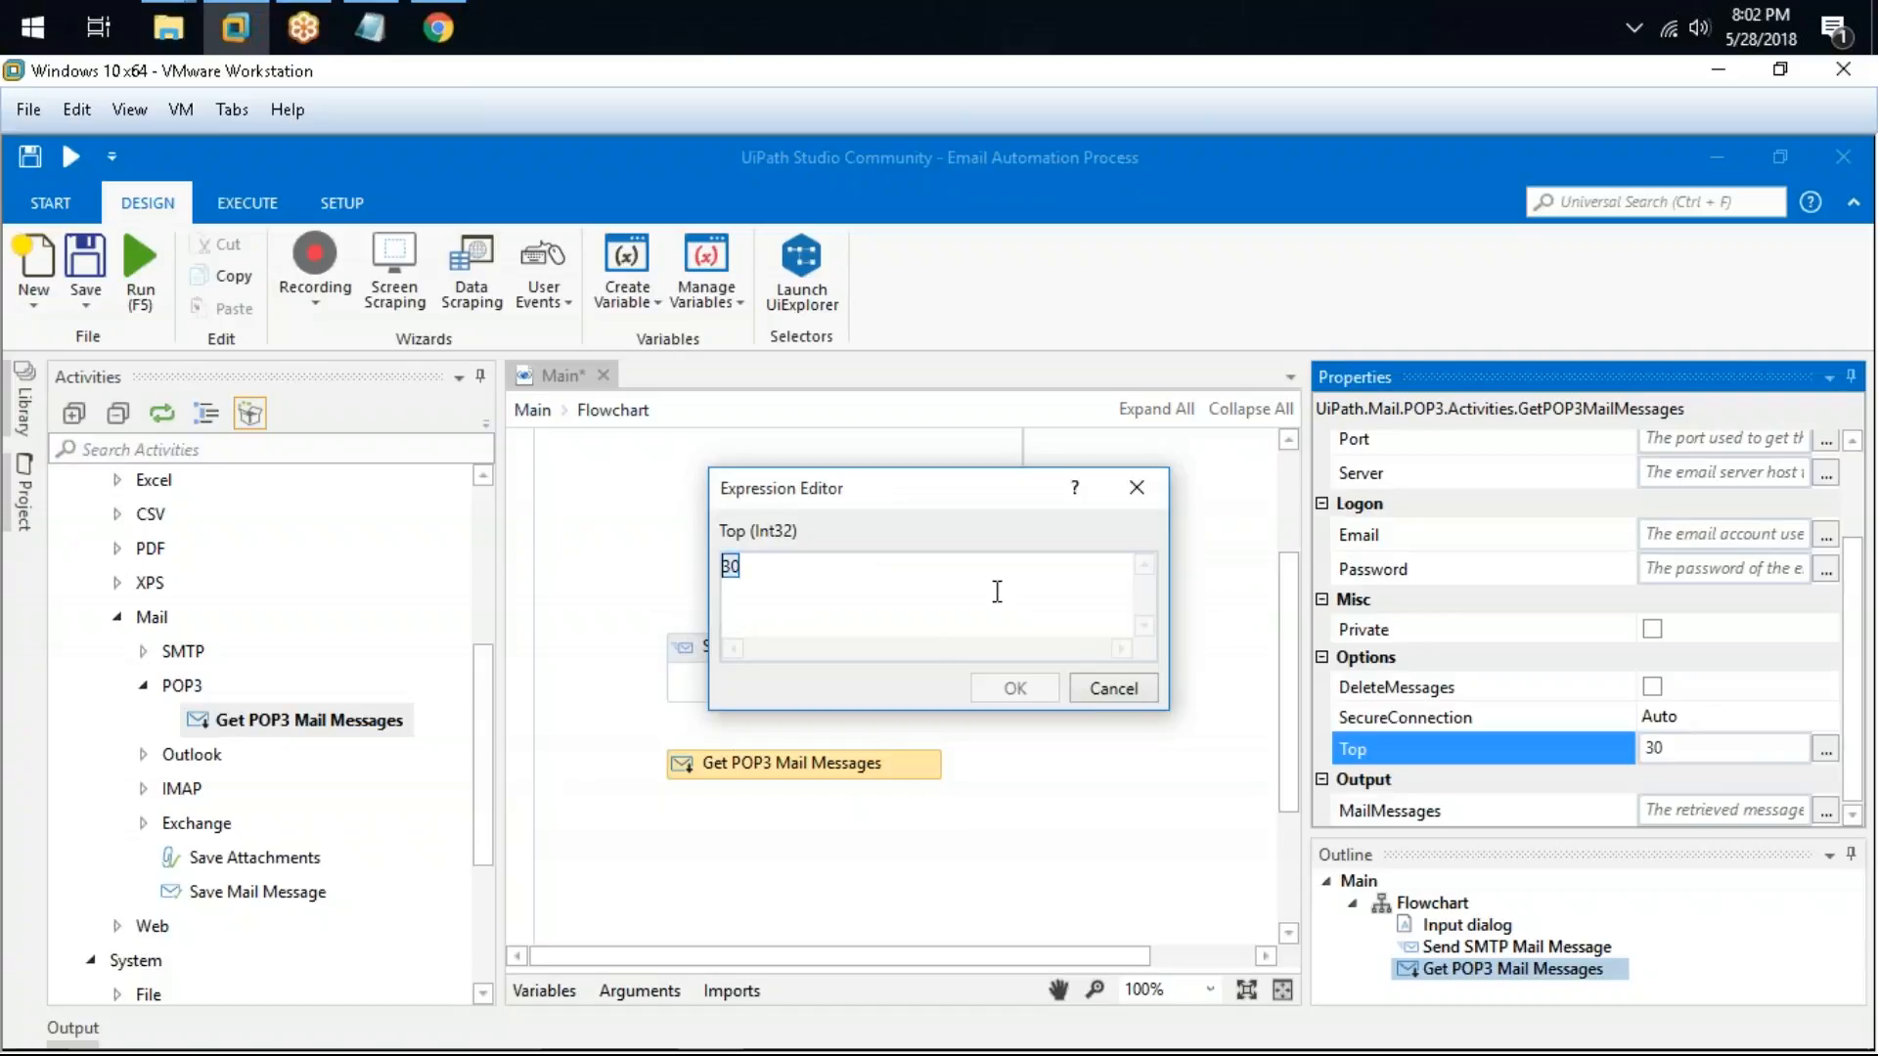
left_click_drag(1049, 611, 722, 566)
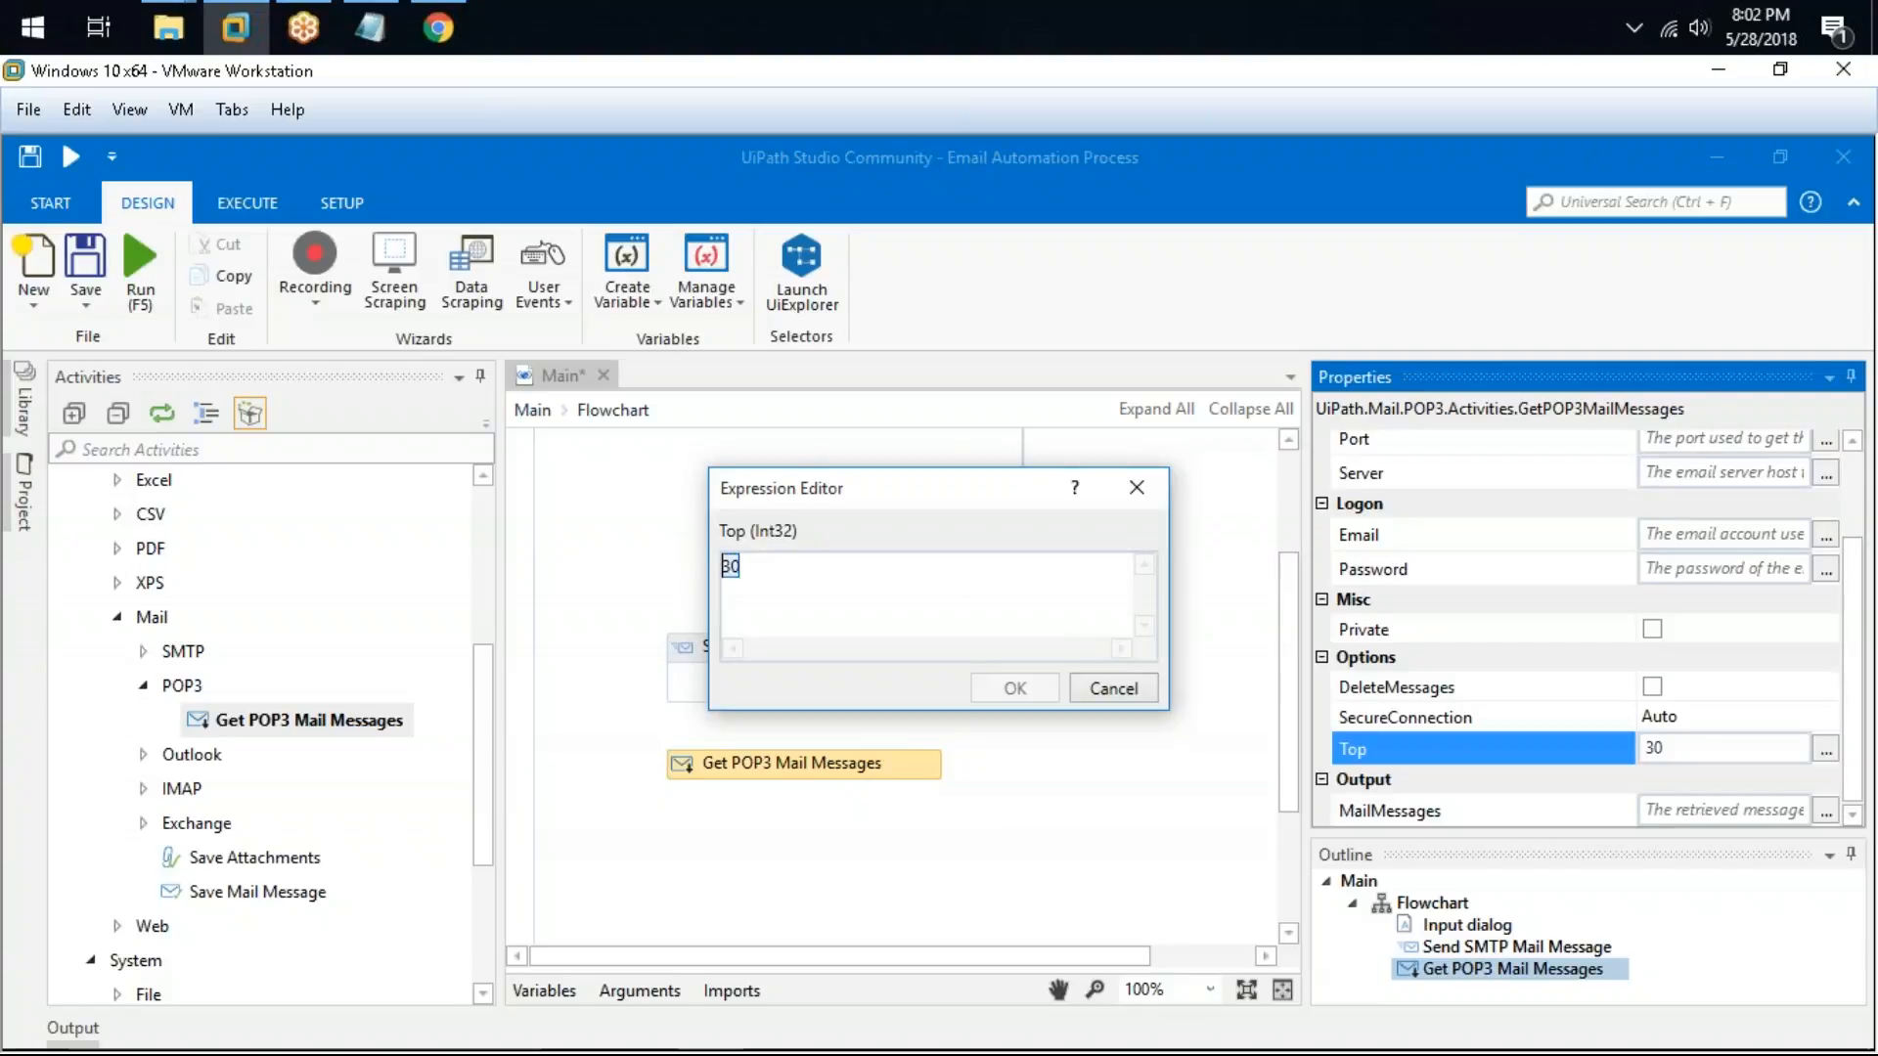
left_click(1116, 692)
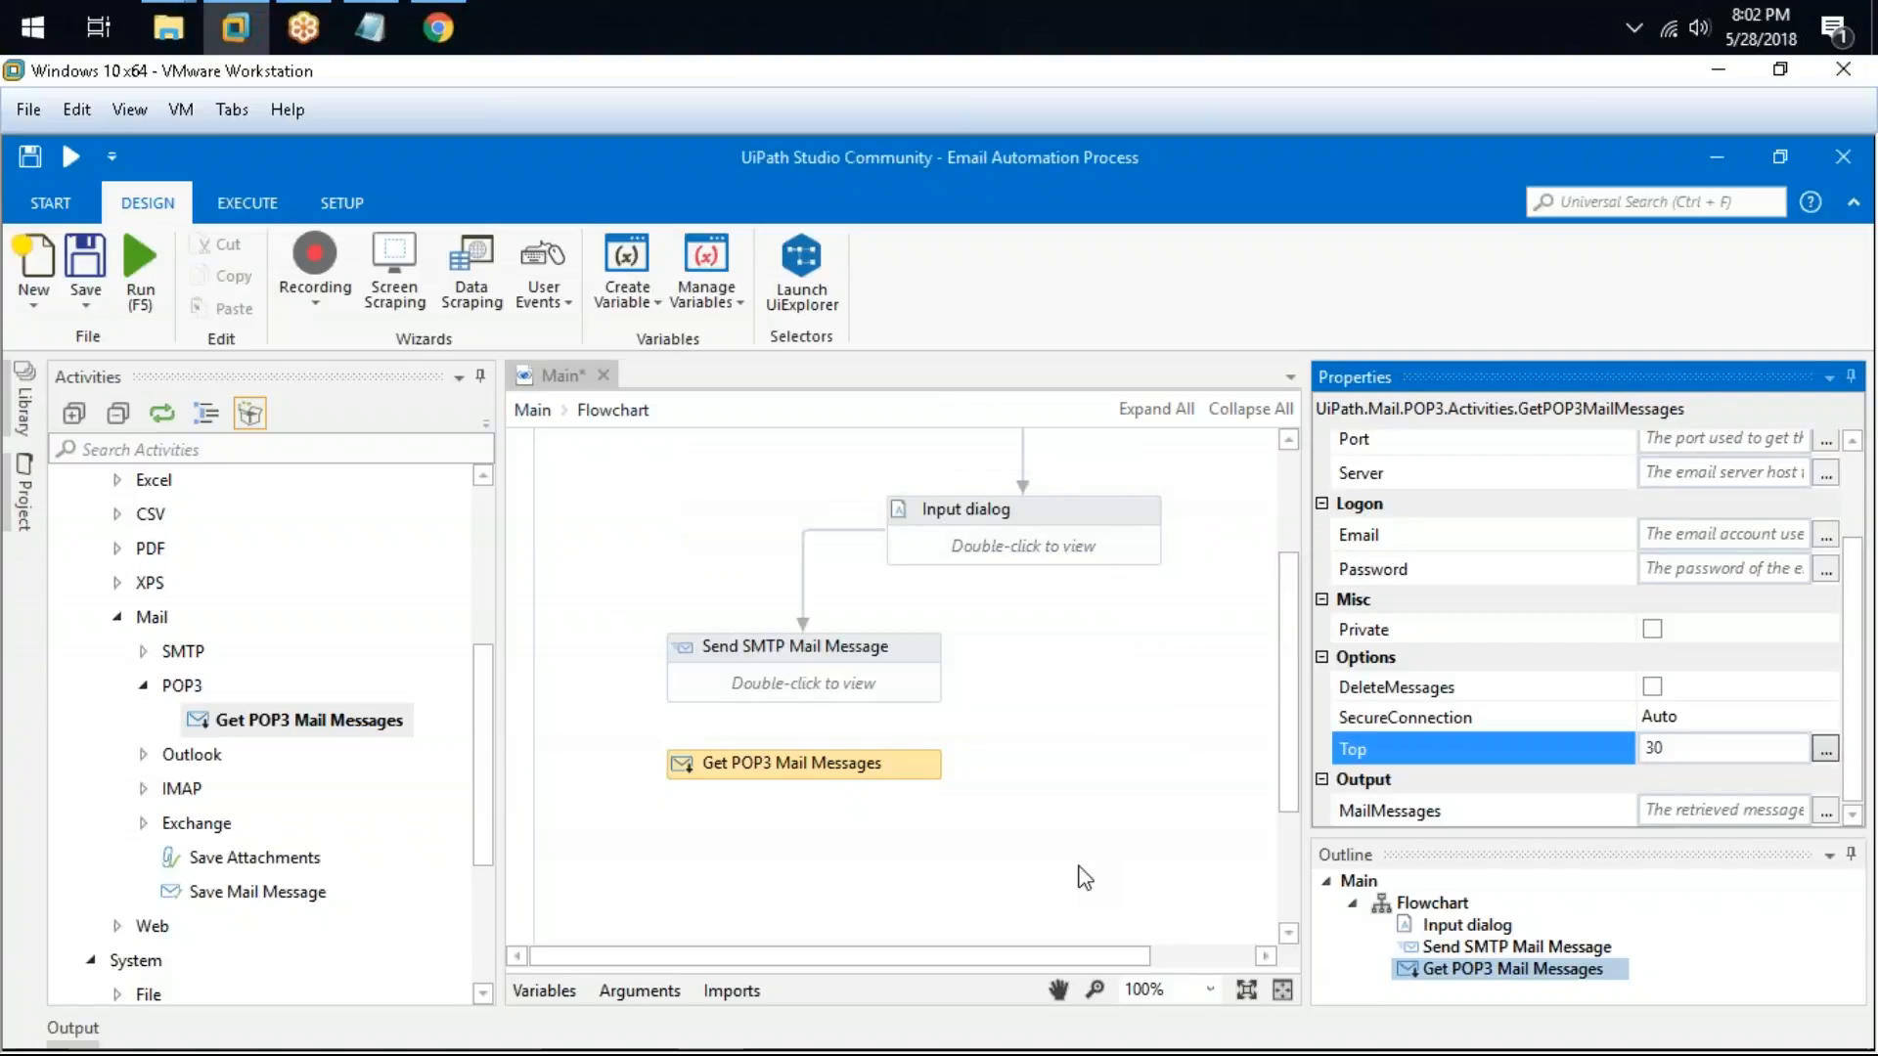
Step: Open Gmail's Forwarding and POP/IMAP settings, review the POP download options, and reload the page
left_click(439, 27)
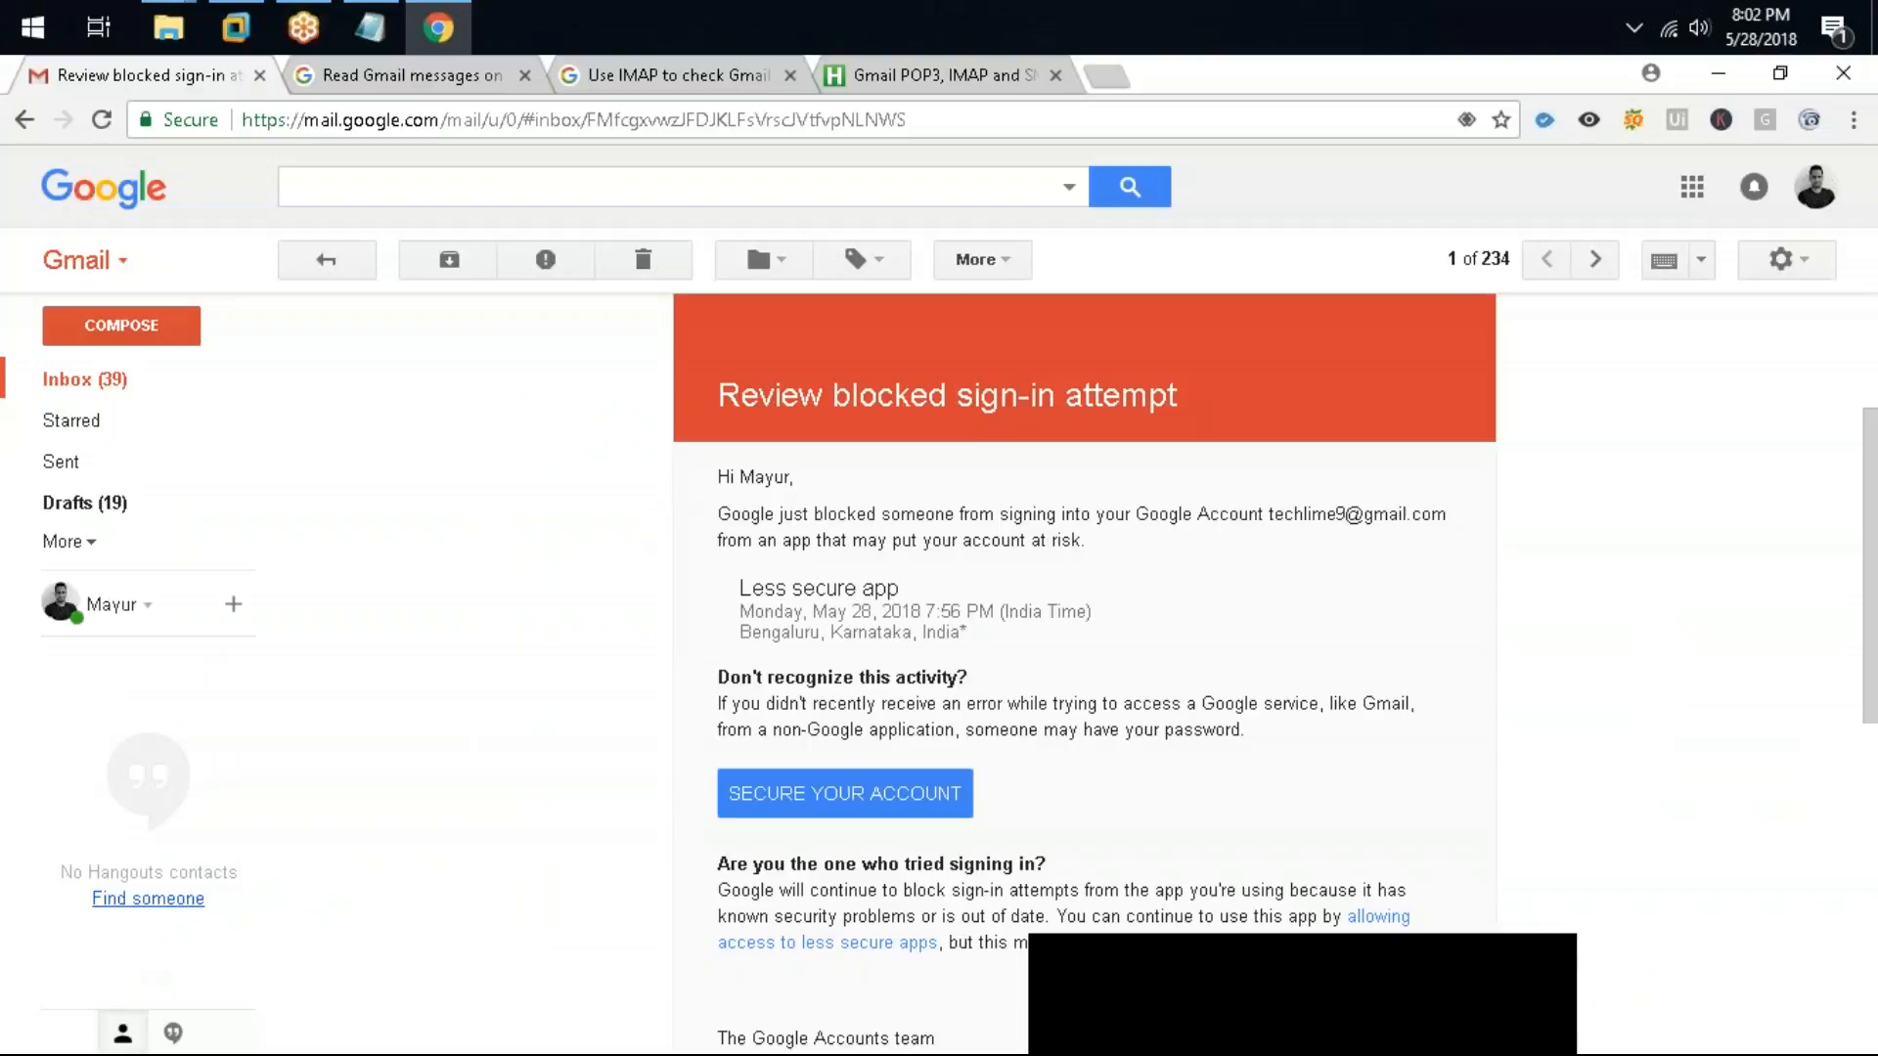
left_click(1775, 262)
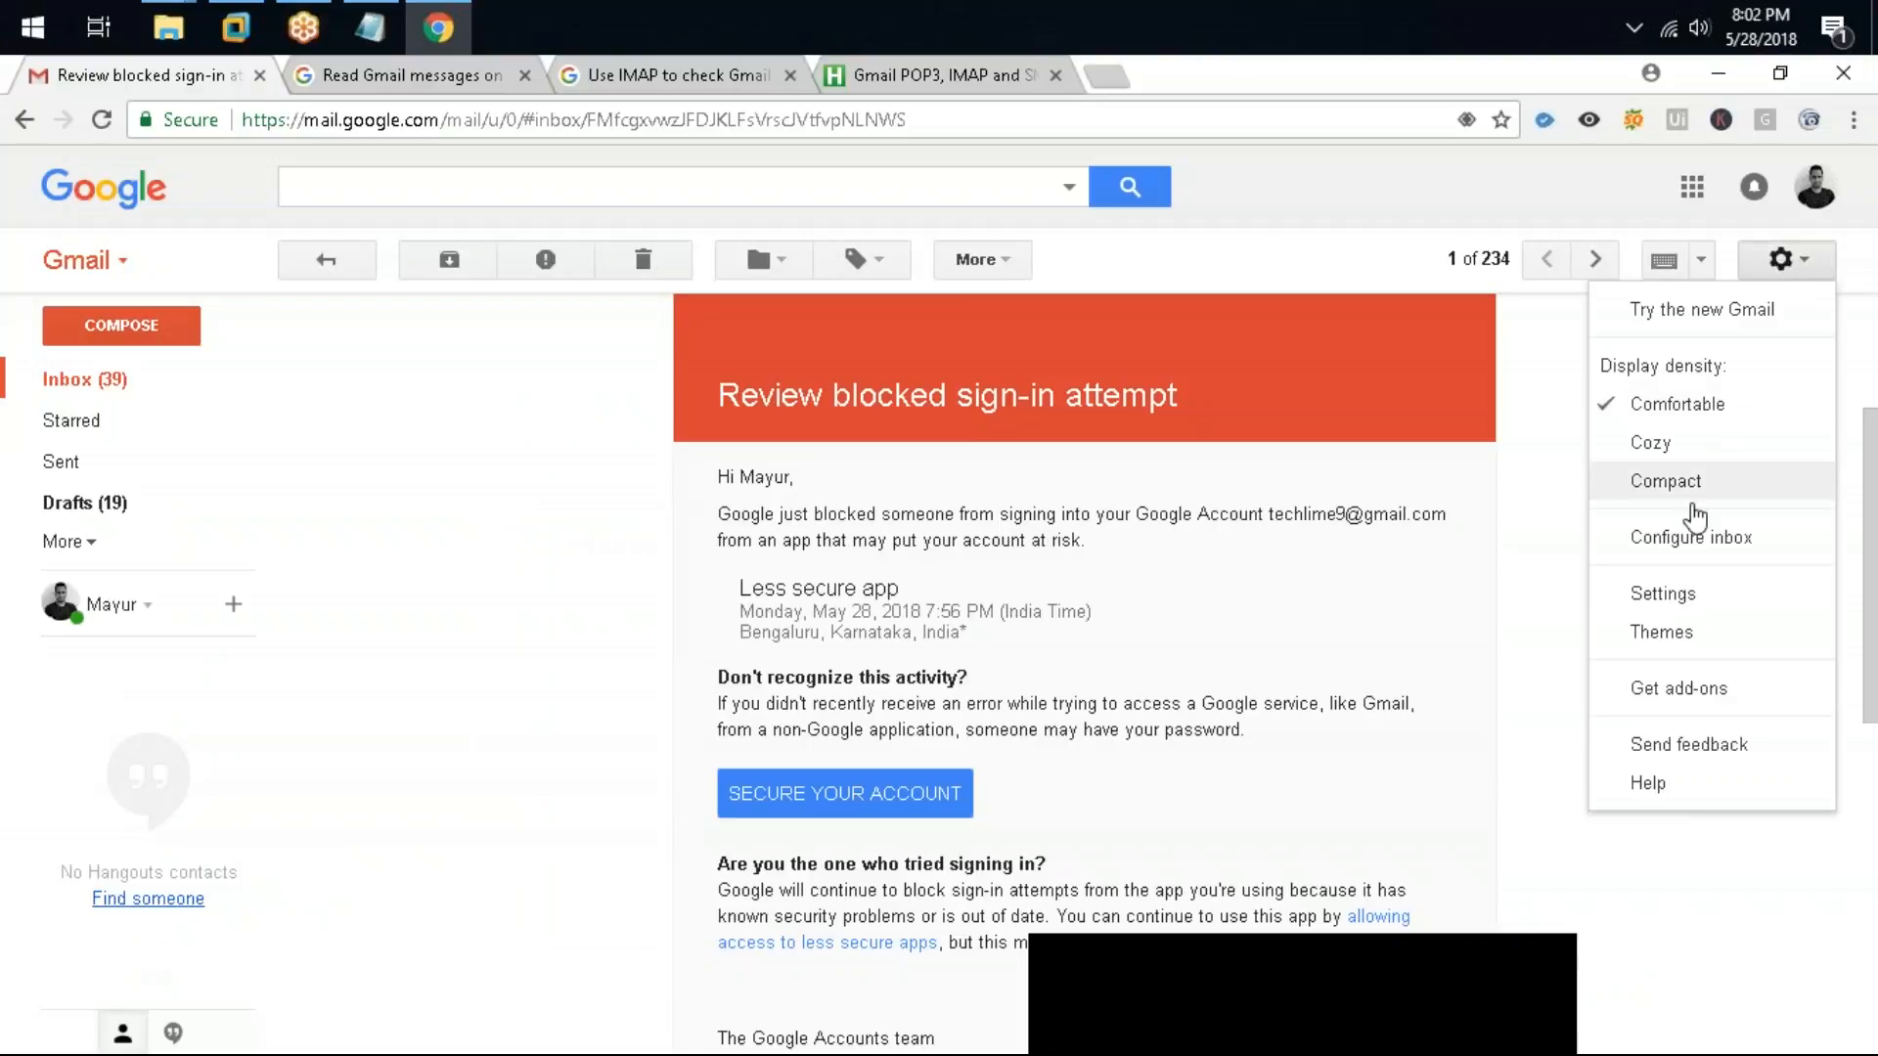
left_click(1664, 590)
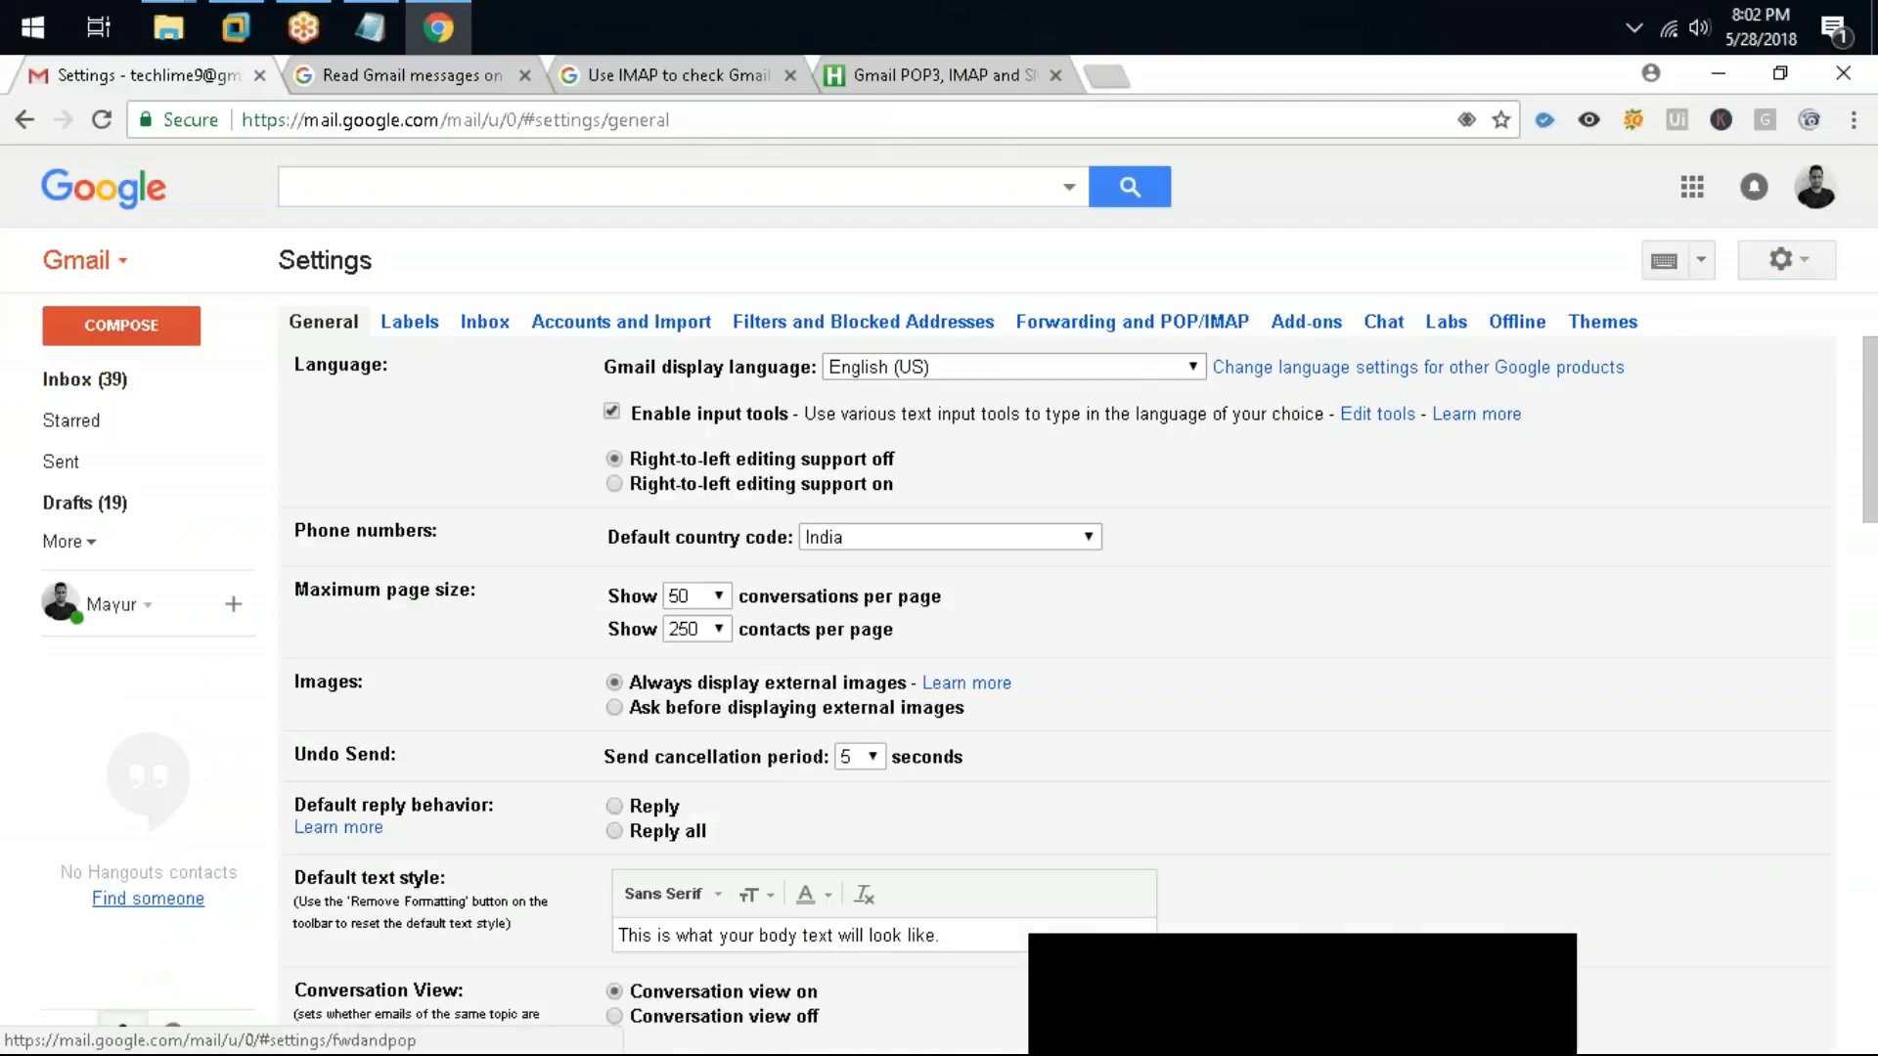
left_click(1132, 322)
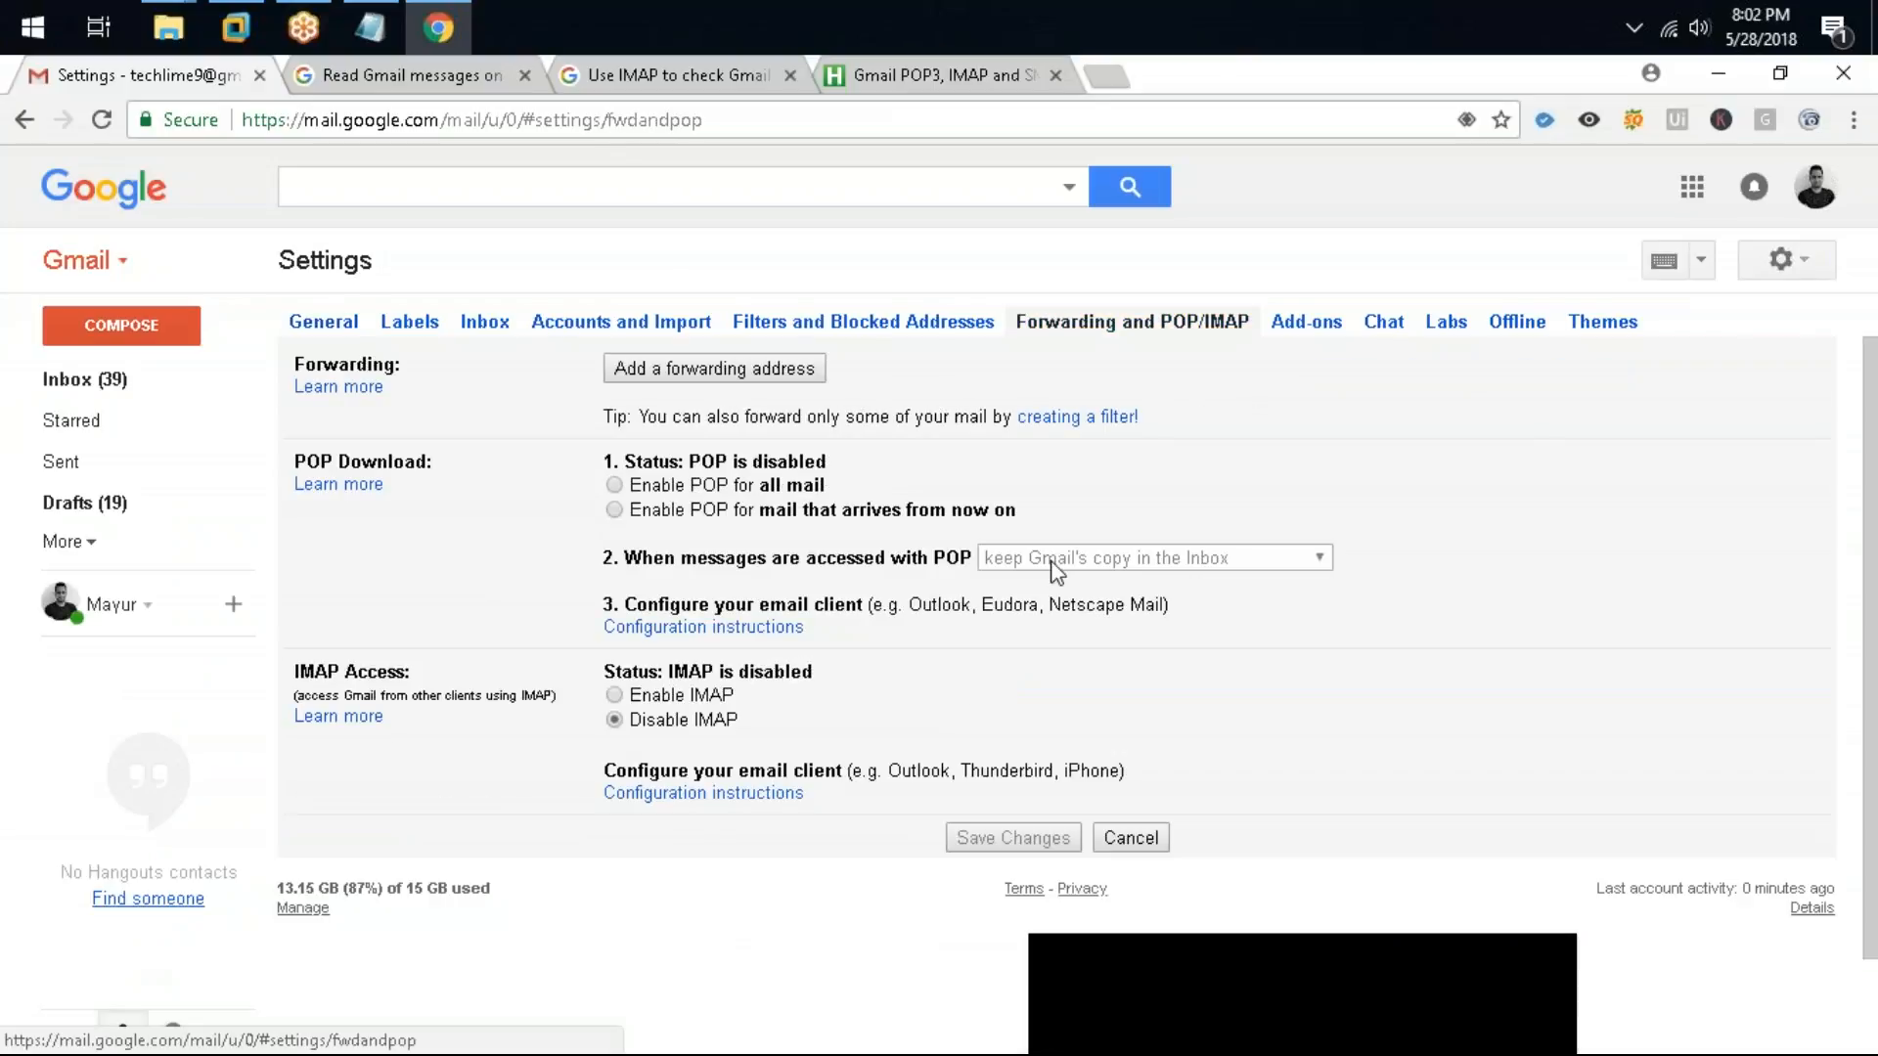
left_click_drag(624, 559, 1102, 580)
left_click(1107, 577)
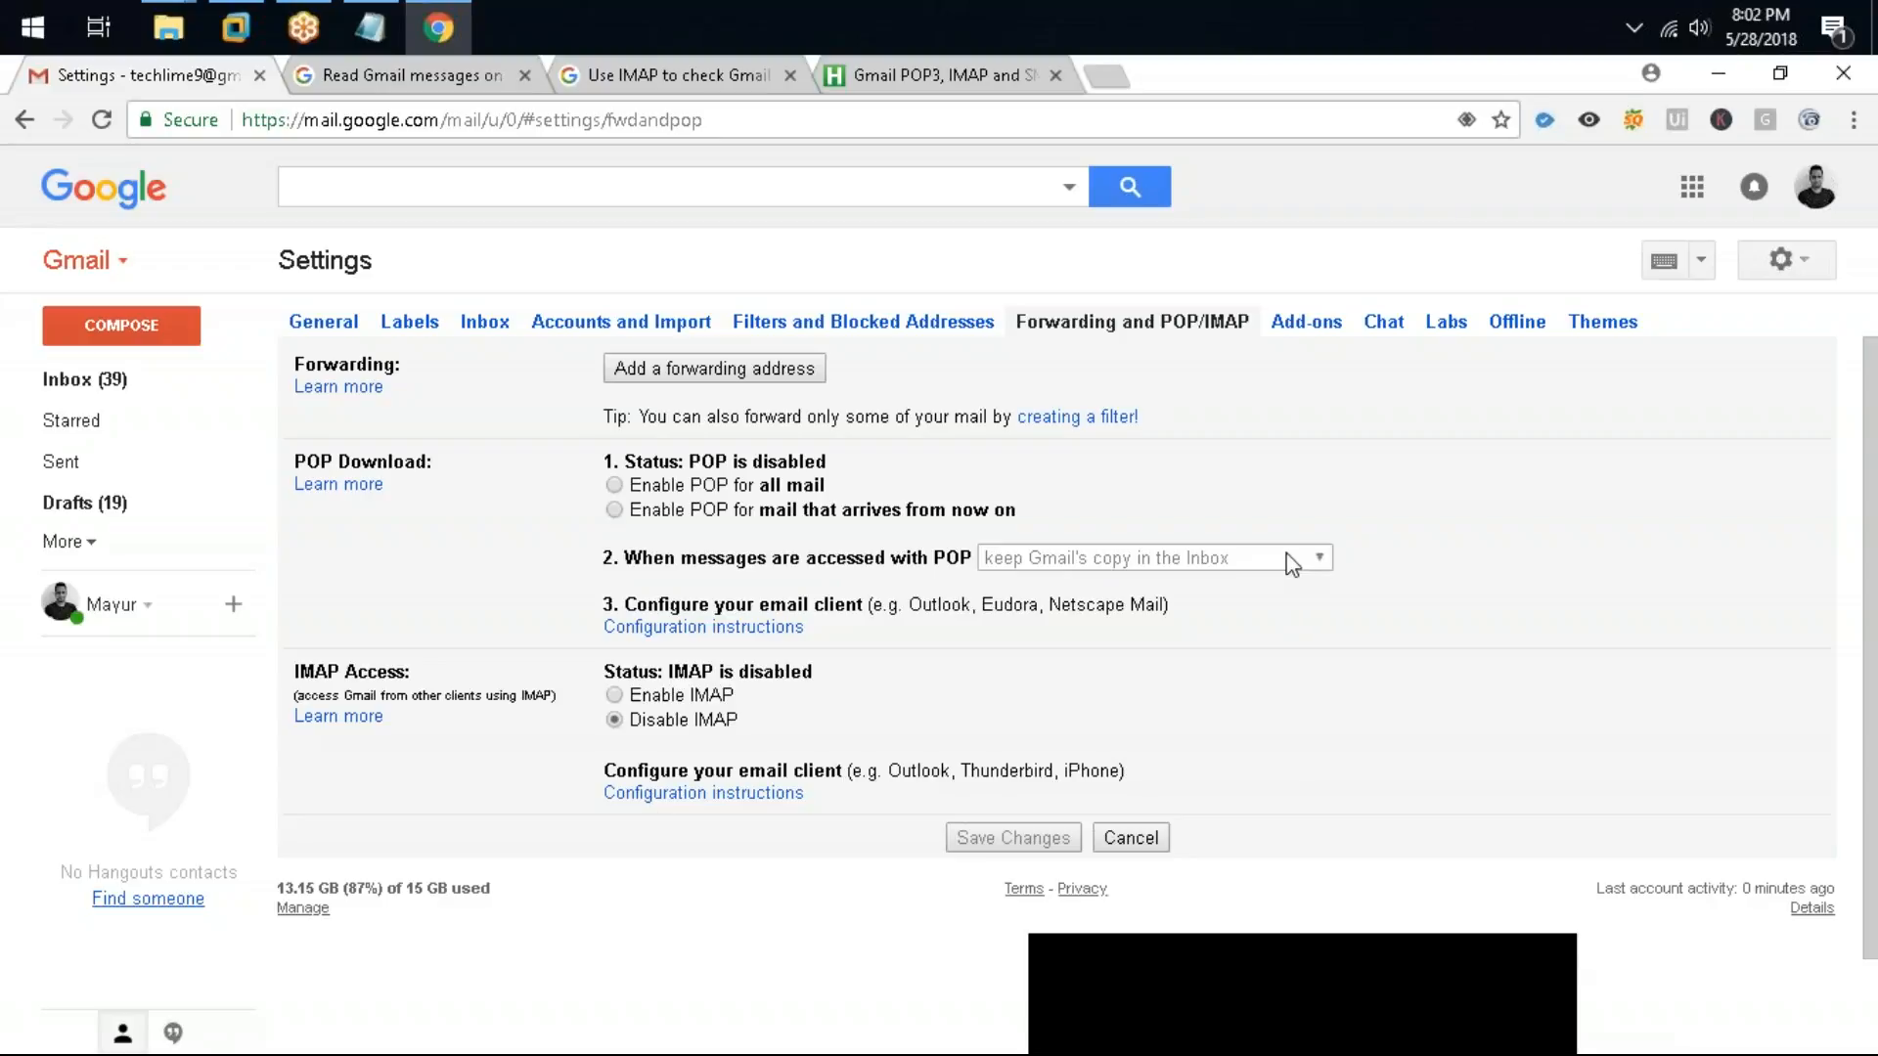
left_click(672, 121)
key("Return")
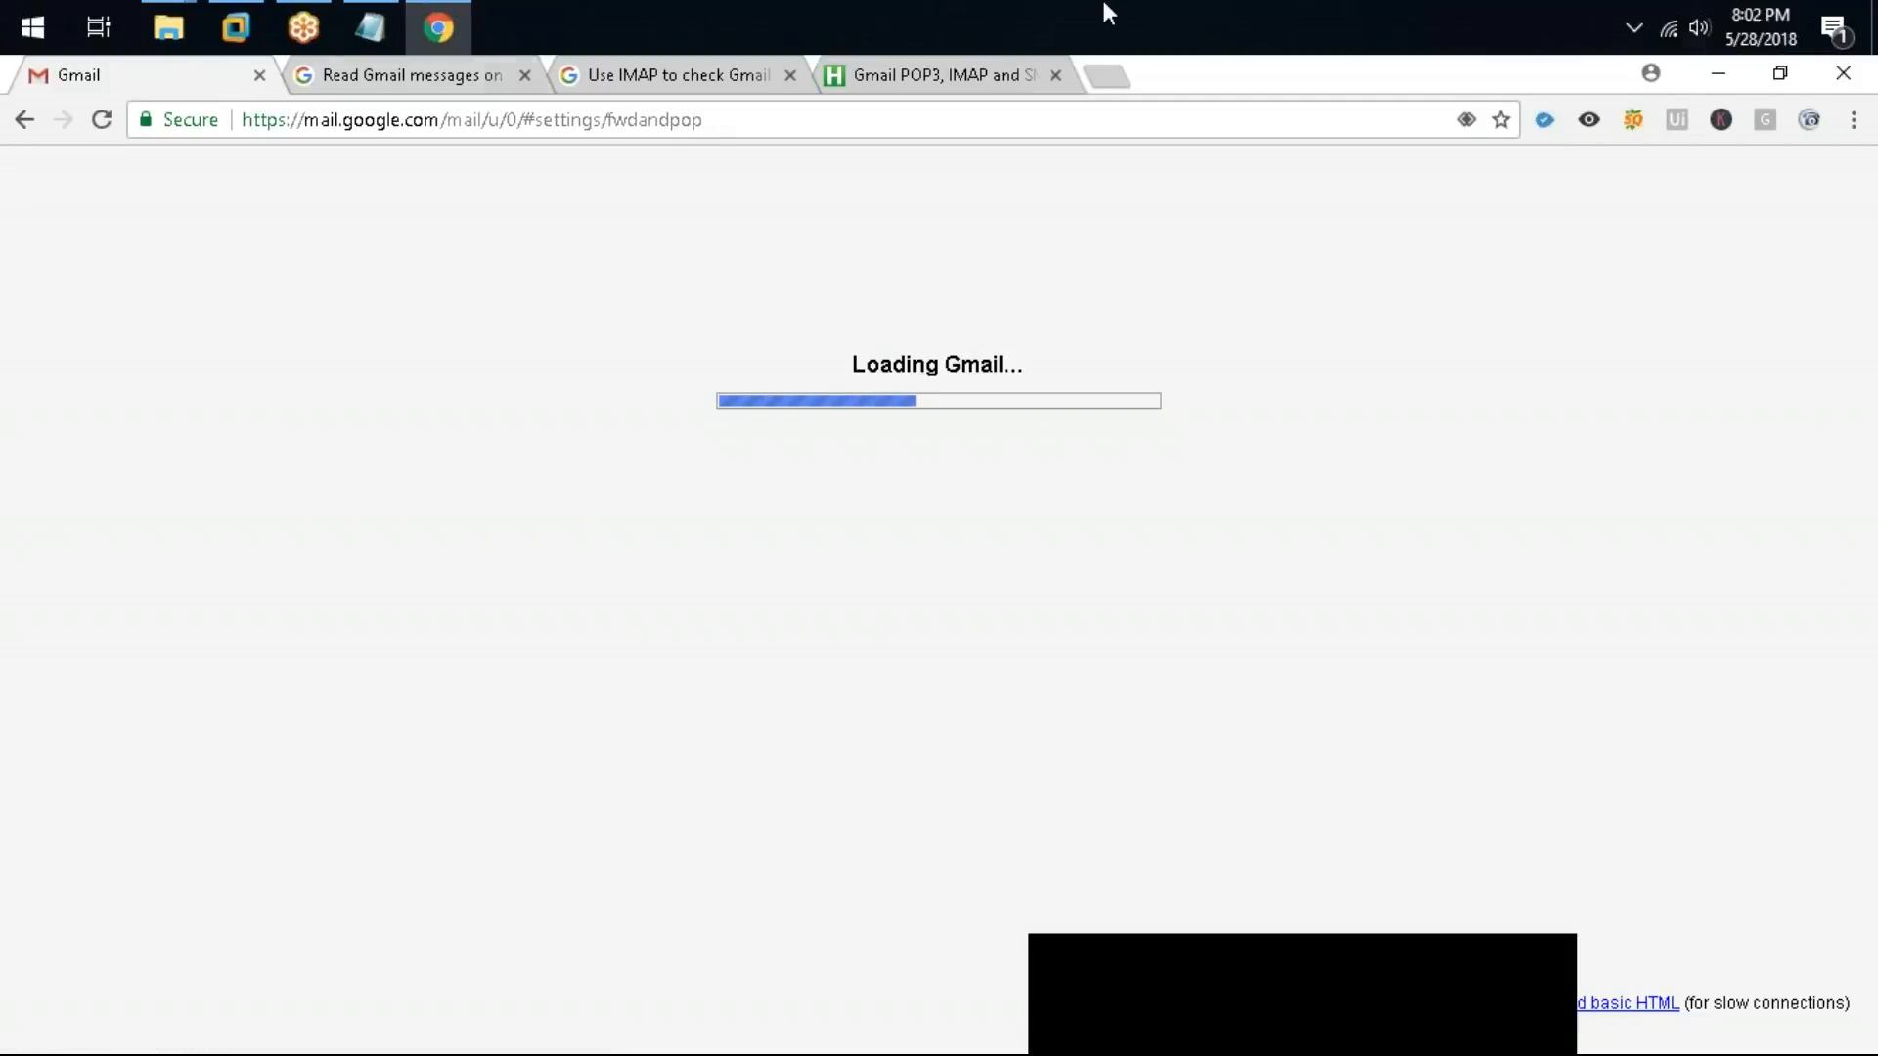
Step: Add Get Outlook Mail Messages and Send Outlook Mail Message activities to the flowchart
left_click(1719, 74)
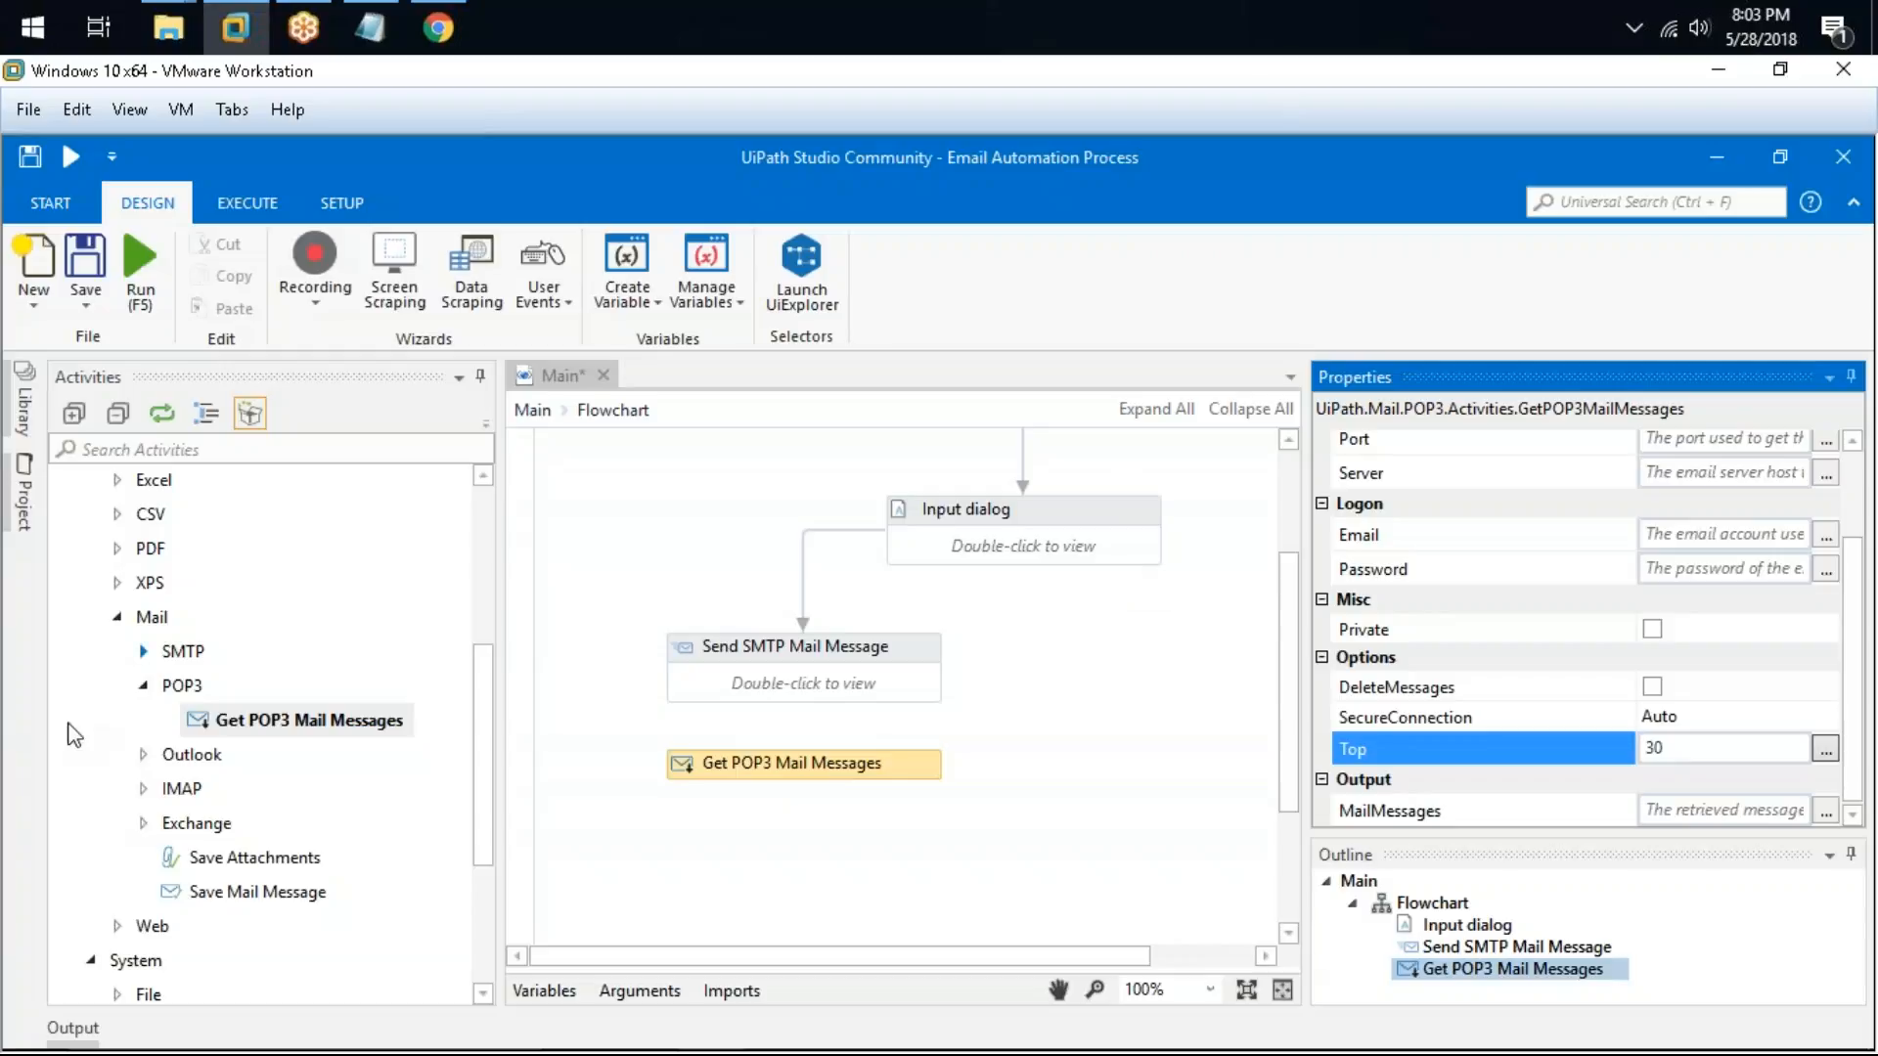
double_click(153, 756)
scroll(155, 757, "down", 3)
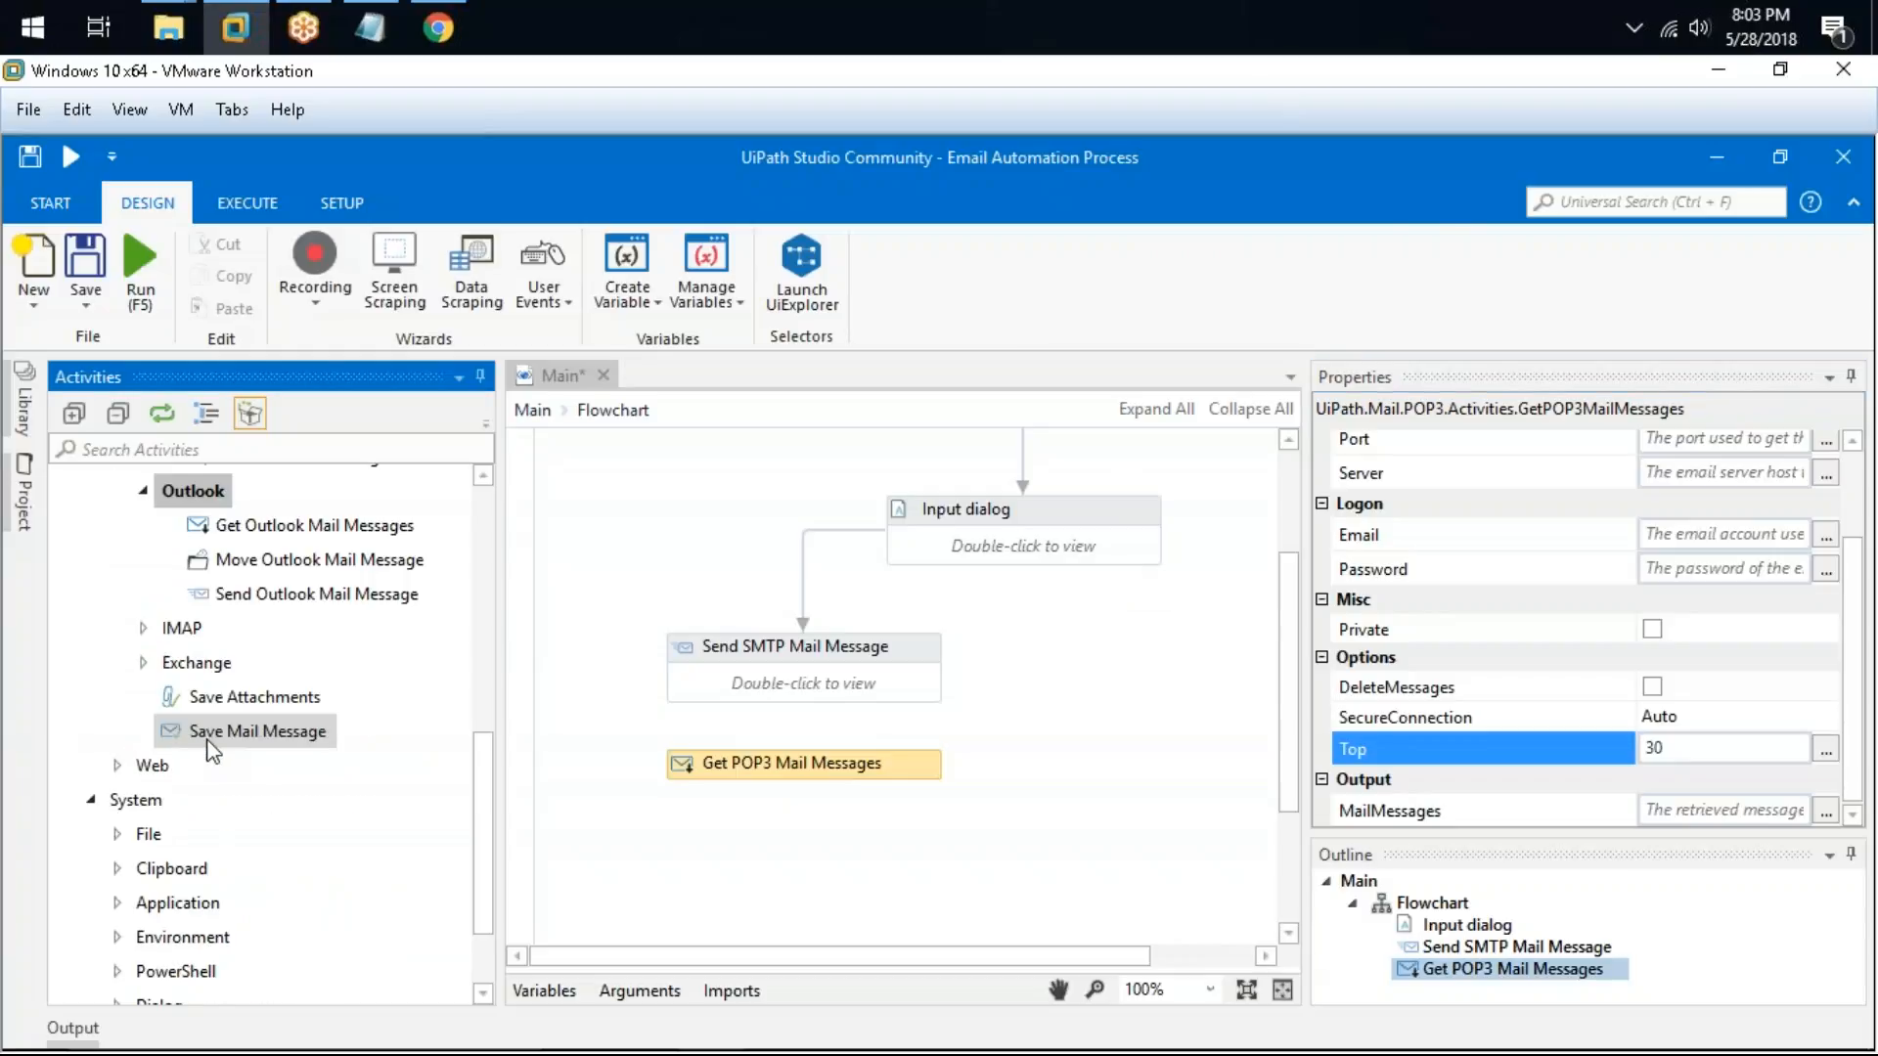
left_click_drag(313, 526, 849, 831)
left_click_drag(335, 595, 1047, 751)
left_click_drag(901, 824, 880, 846)
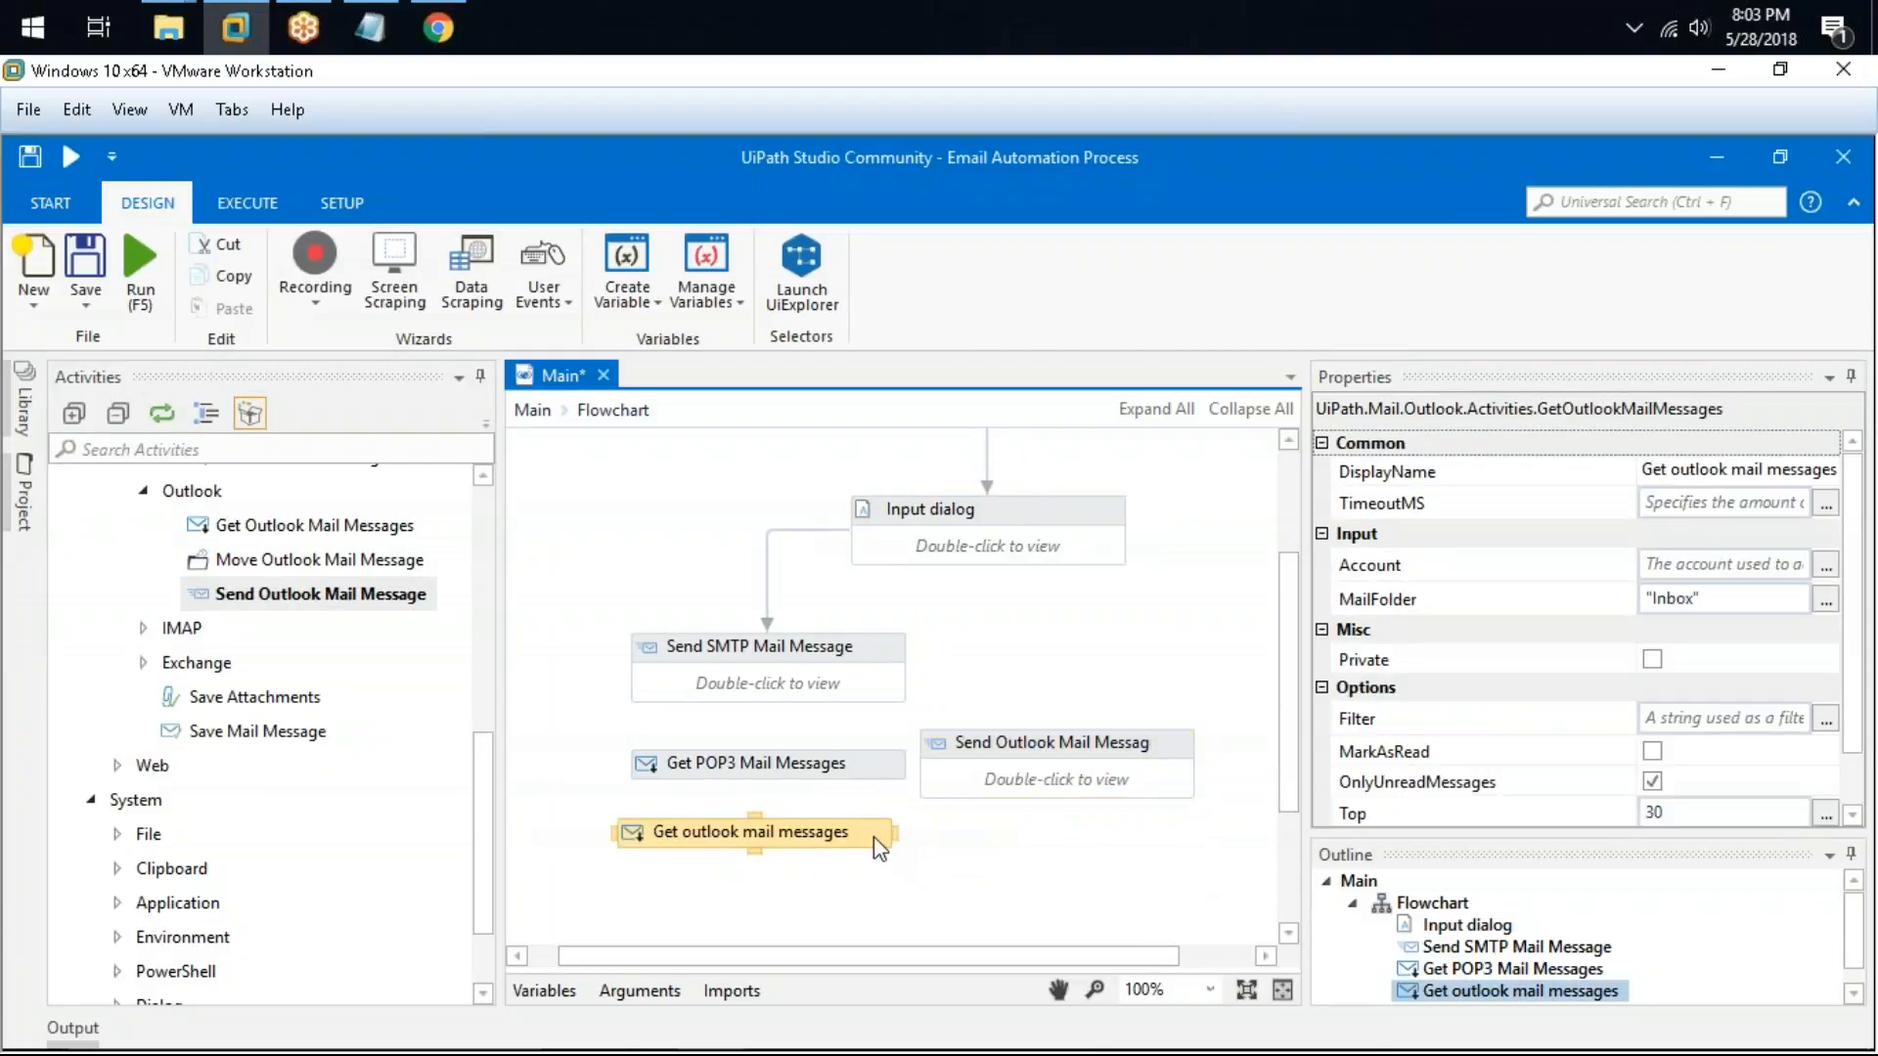
Step: Open the Account expression editor of the Get Outlook Mail Messages activity
scroll(1662, 721, "down", 1)
scroll(1710, 696, "up", 1)
left_click(1825, 565)
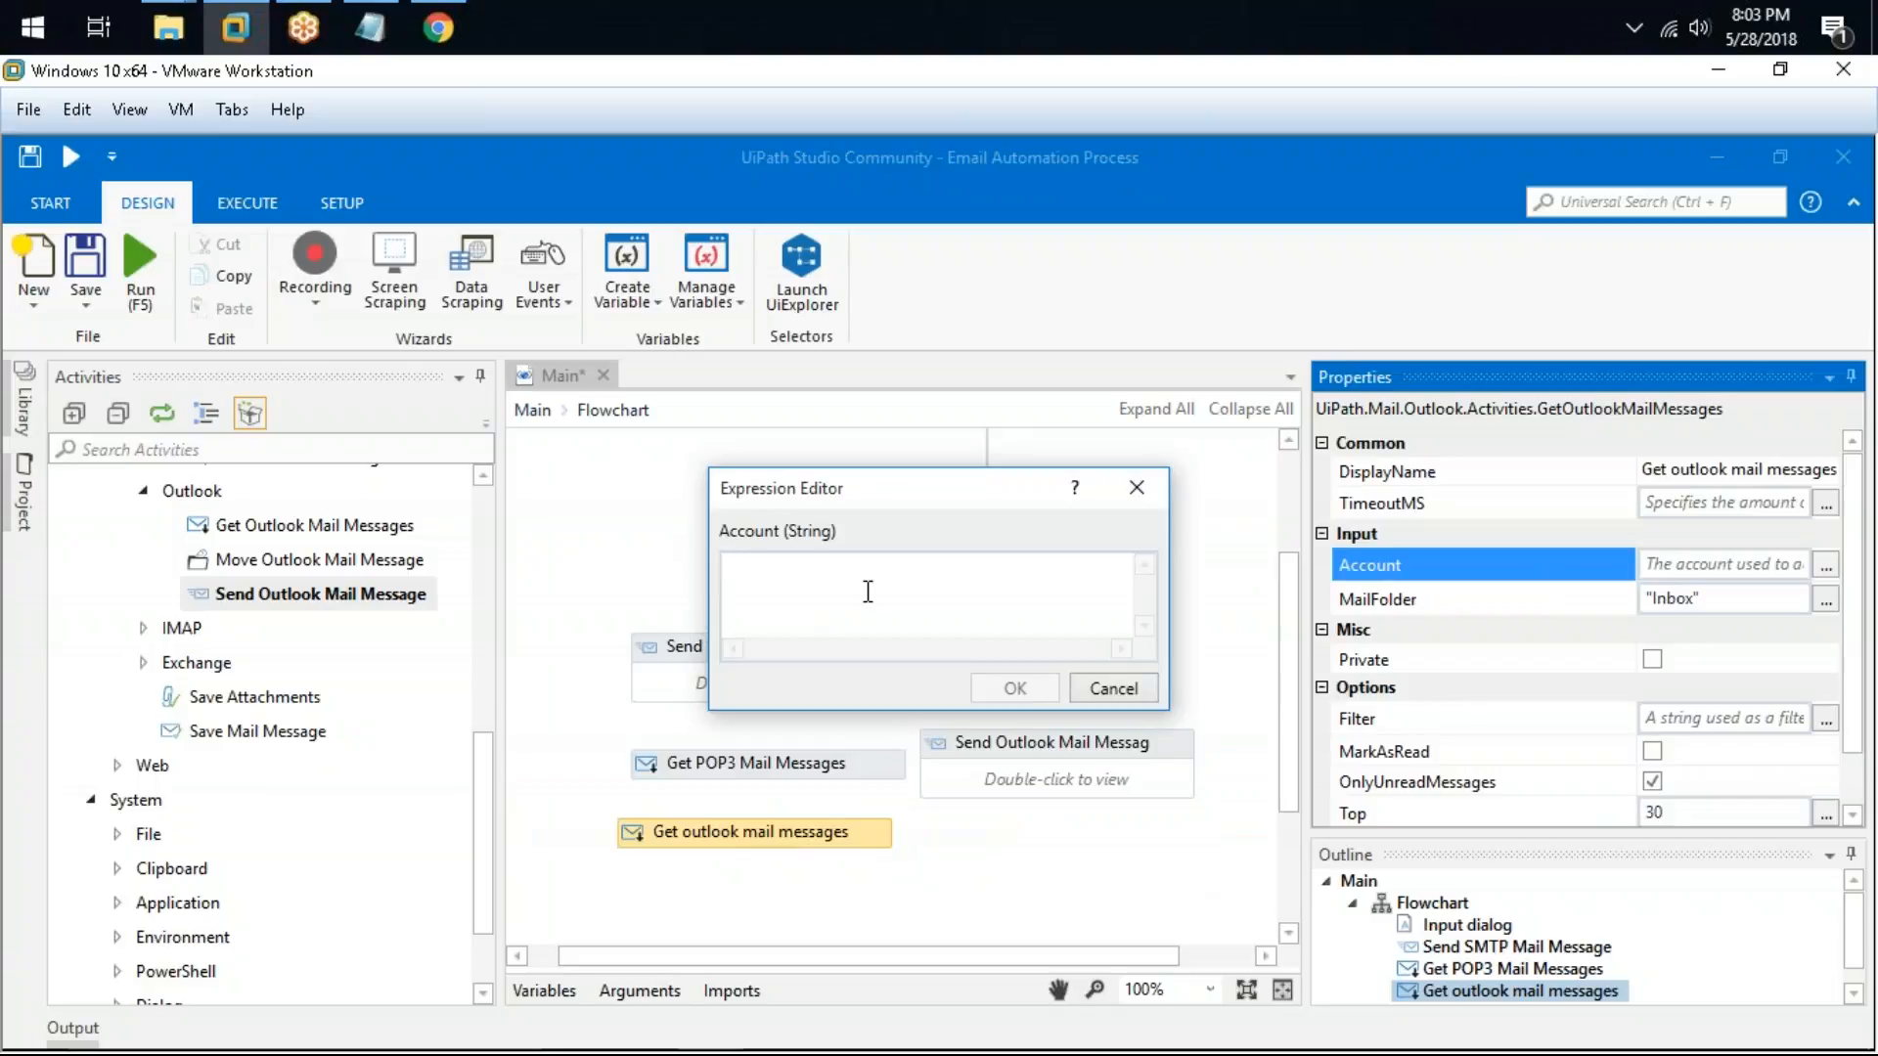
key("super+r")
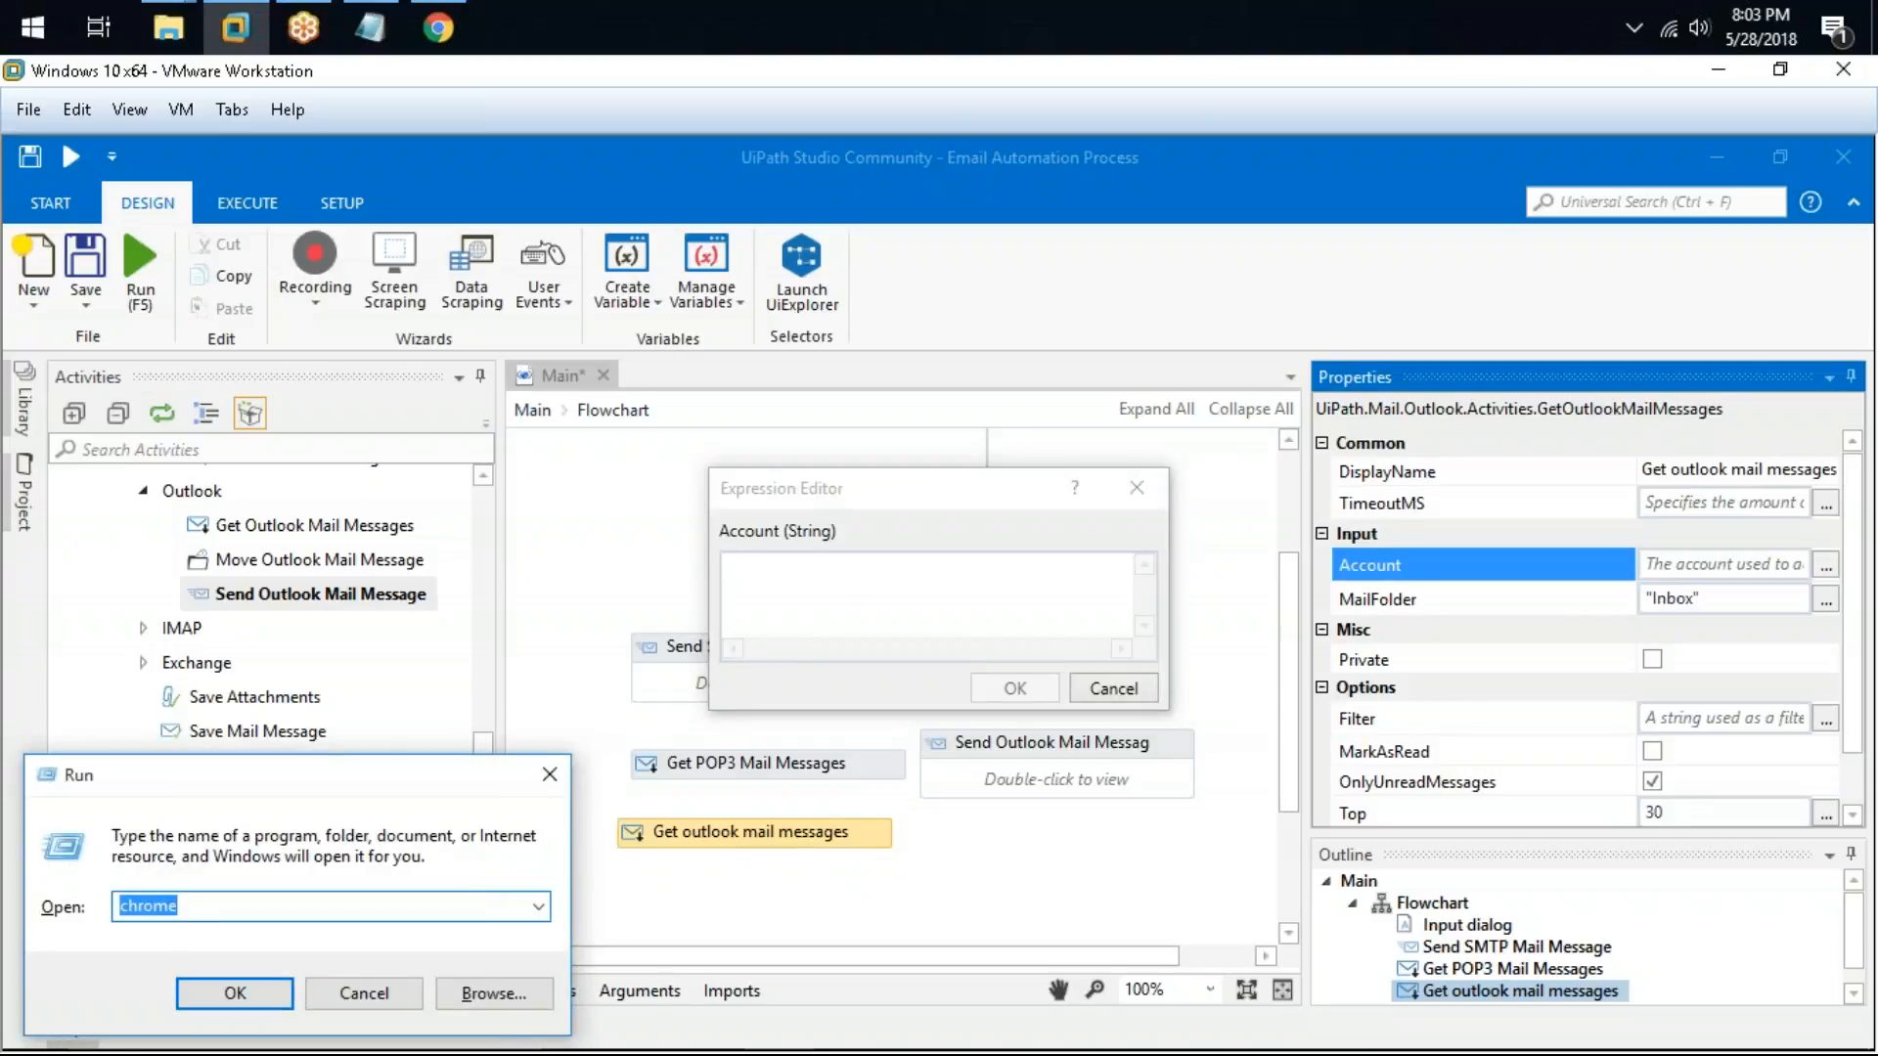
key("Return")
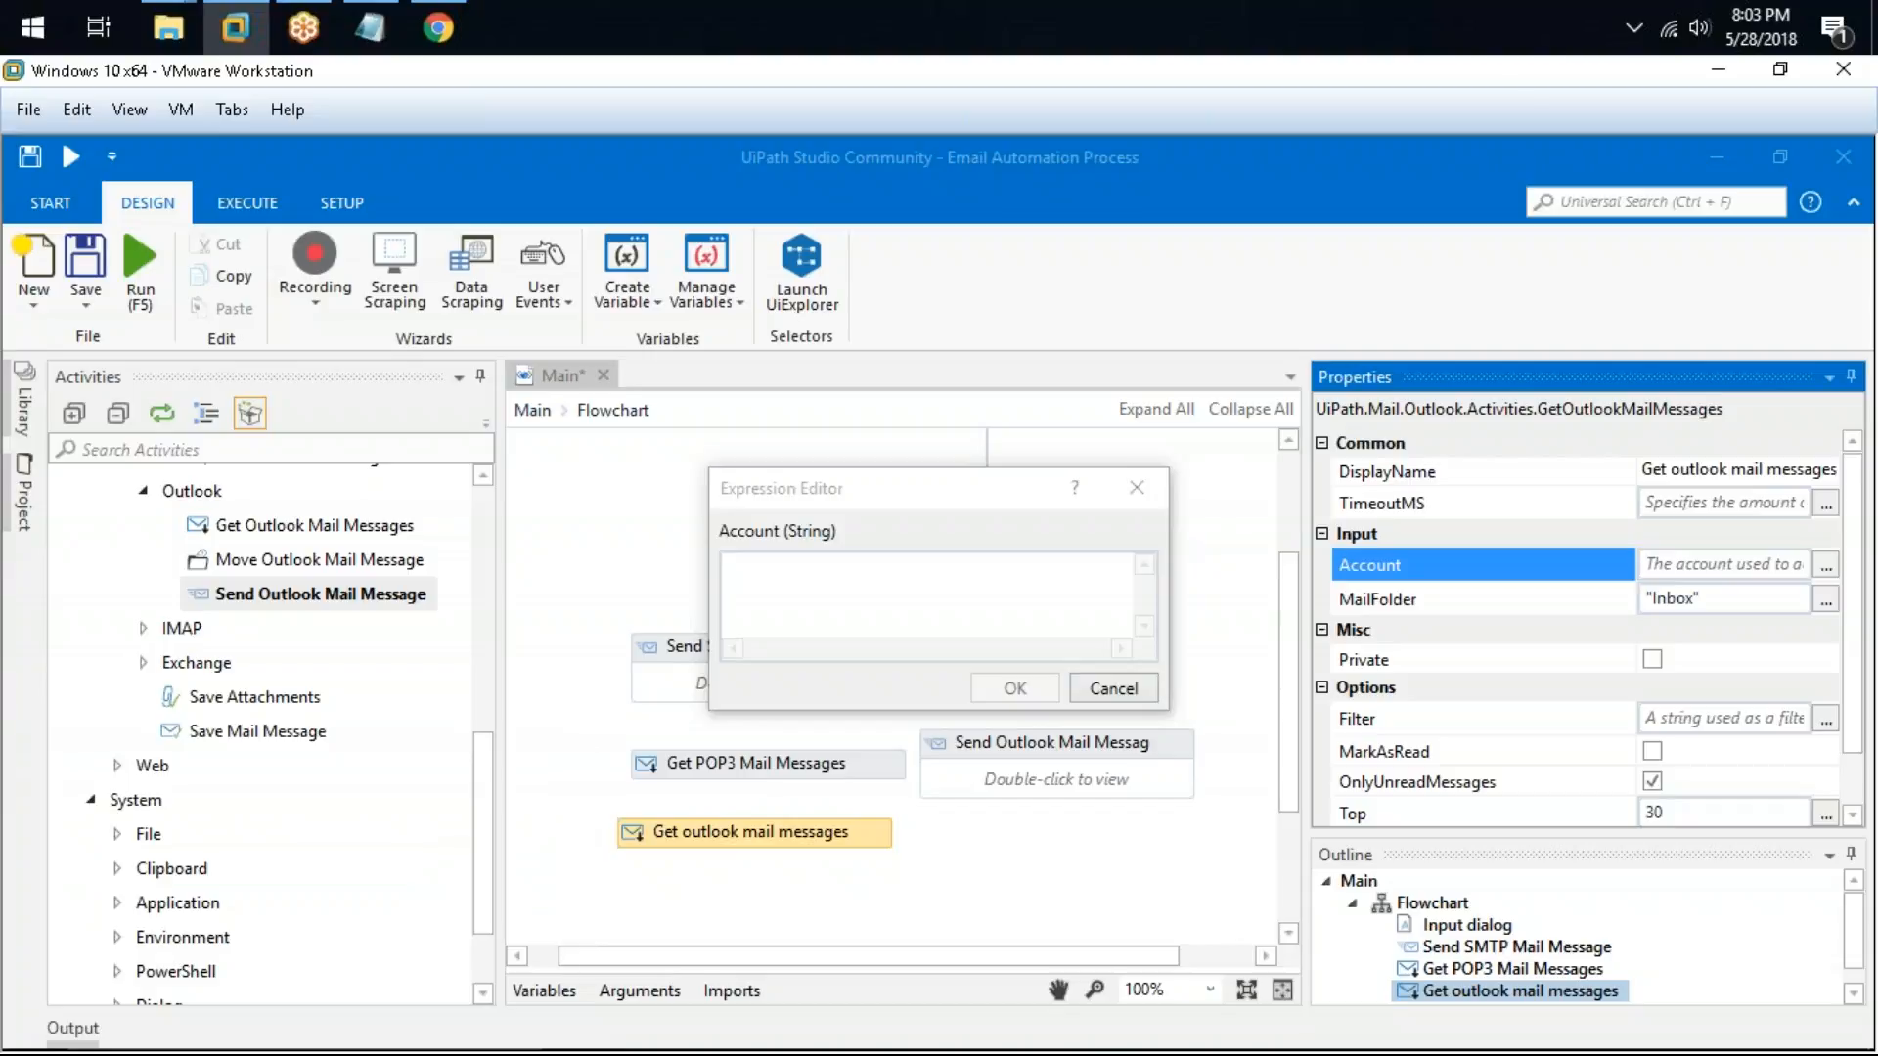
Step: Open Control Panel and switch its view to small icons
key("super+r")
type("co")
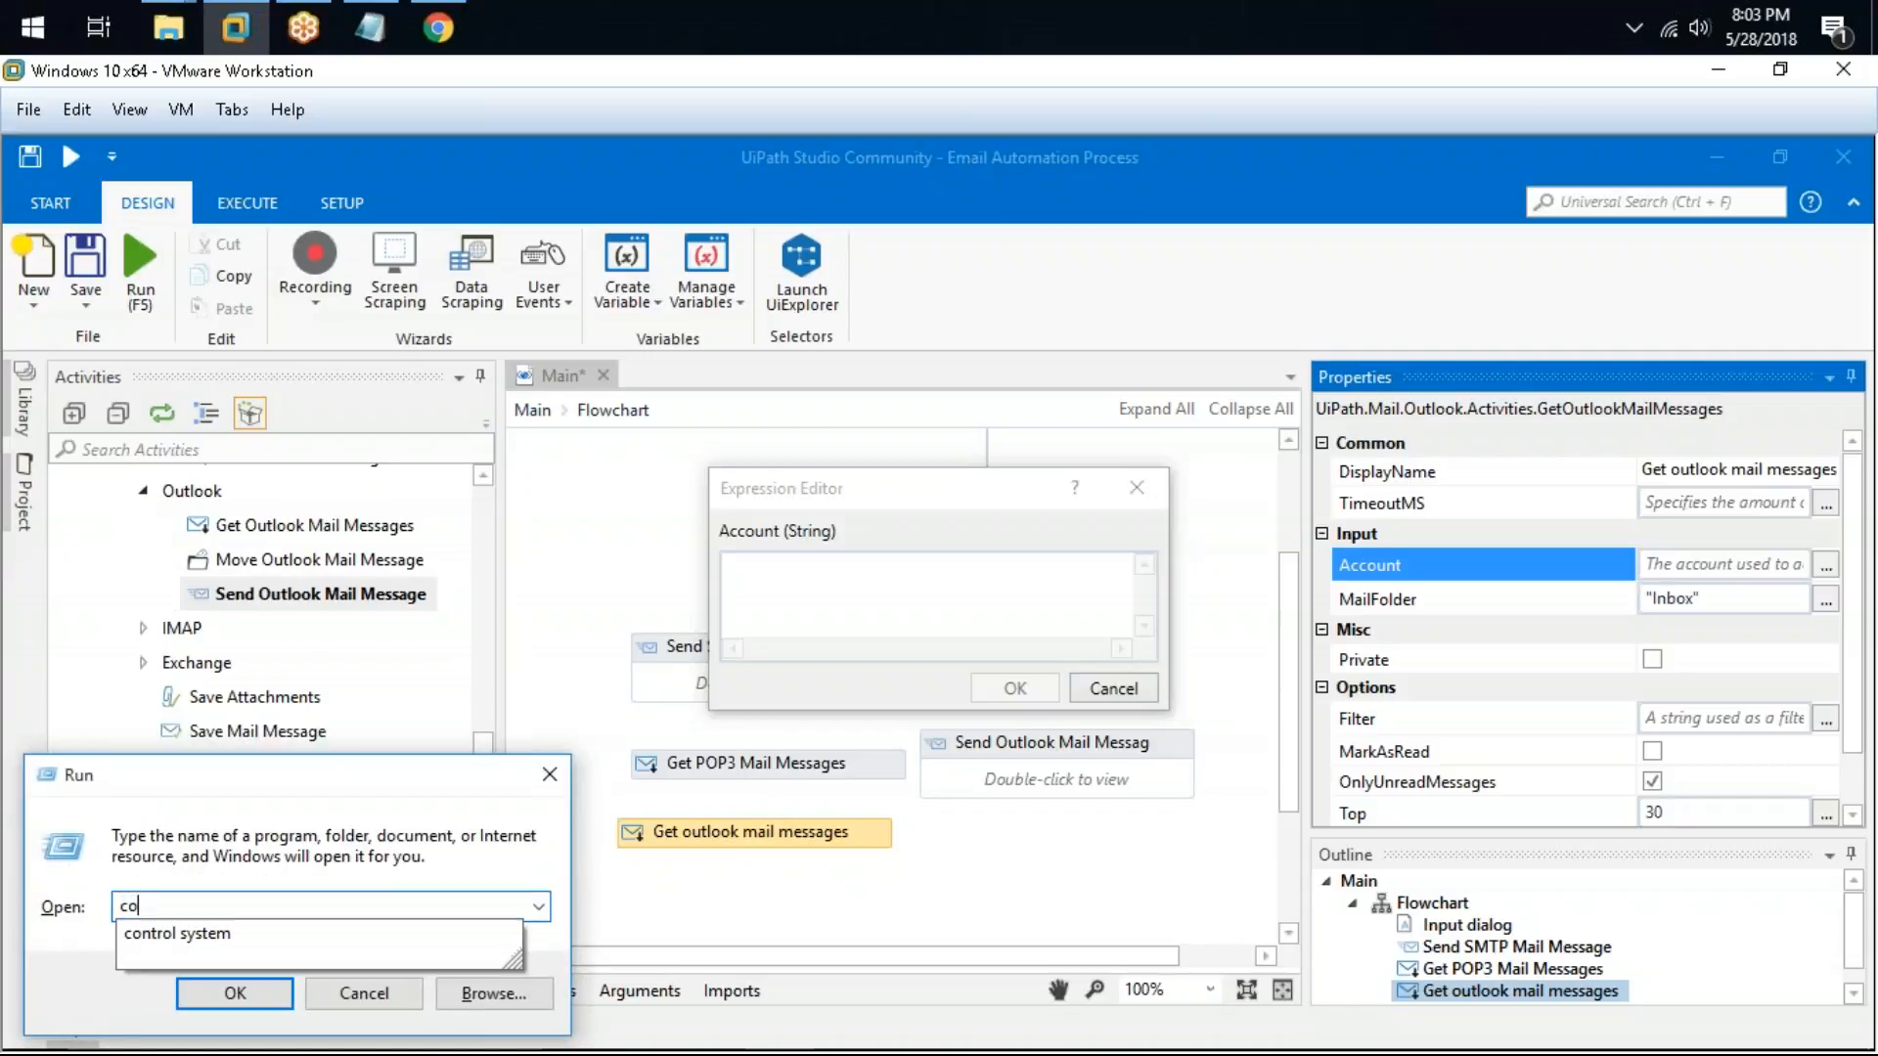
type("ntrol")
key("Return")
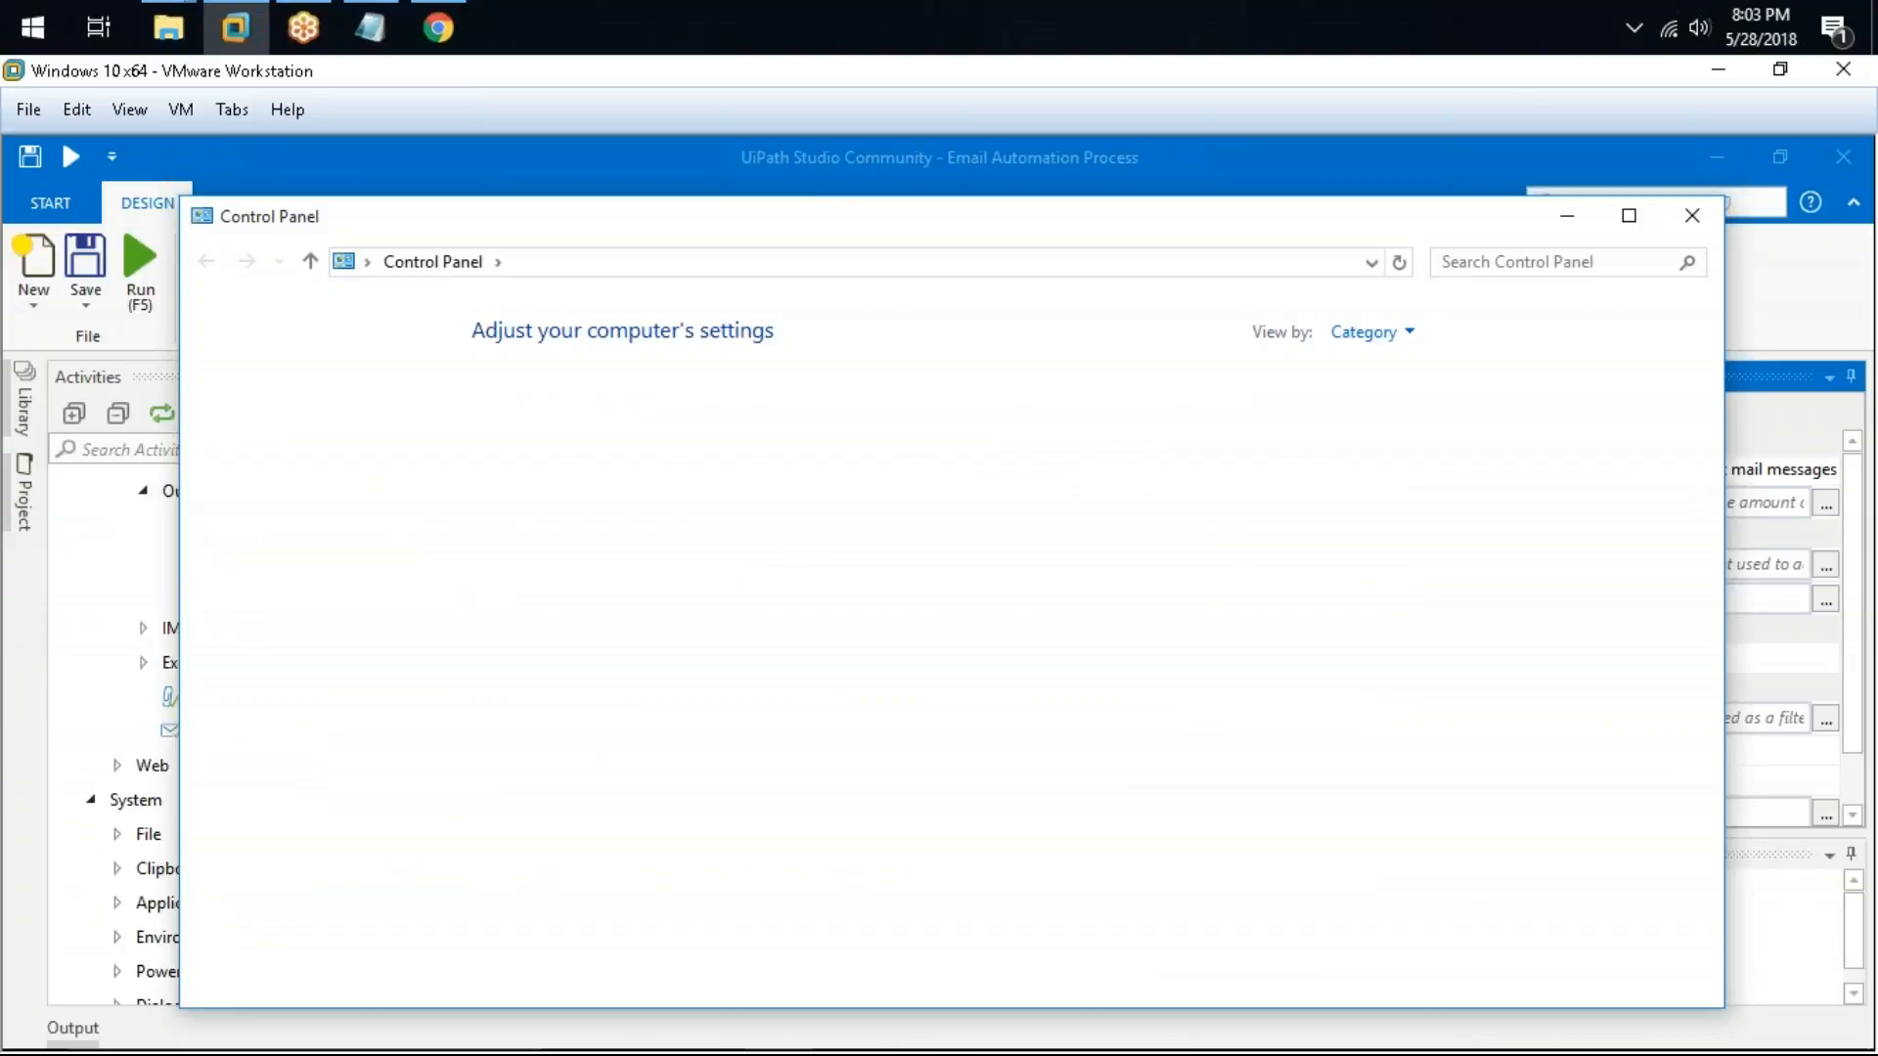
left_click(1496, 272)
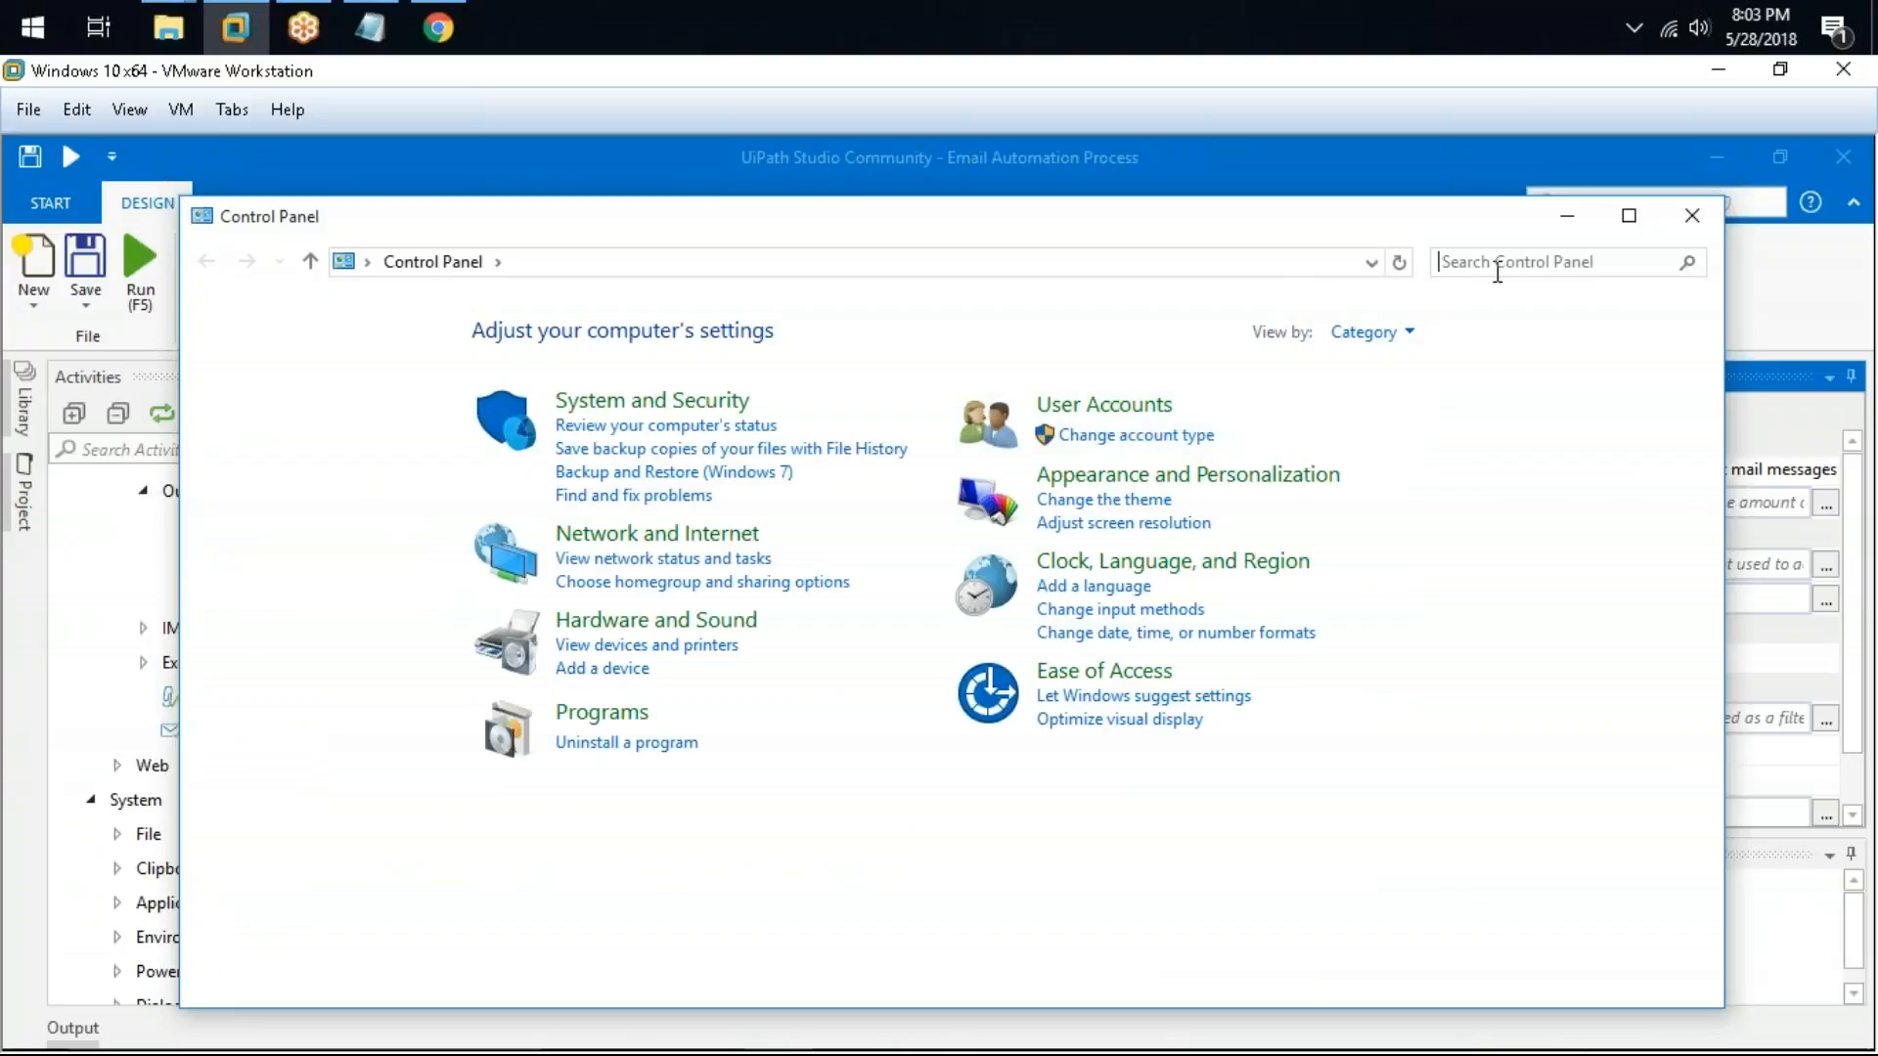
left_click(1370, 333)
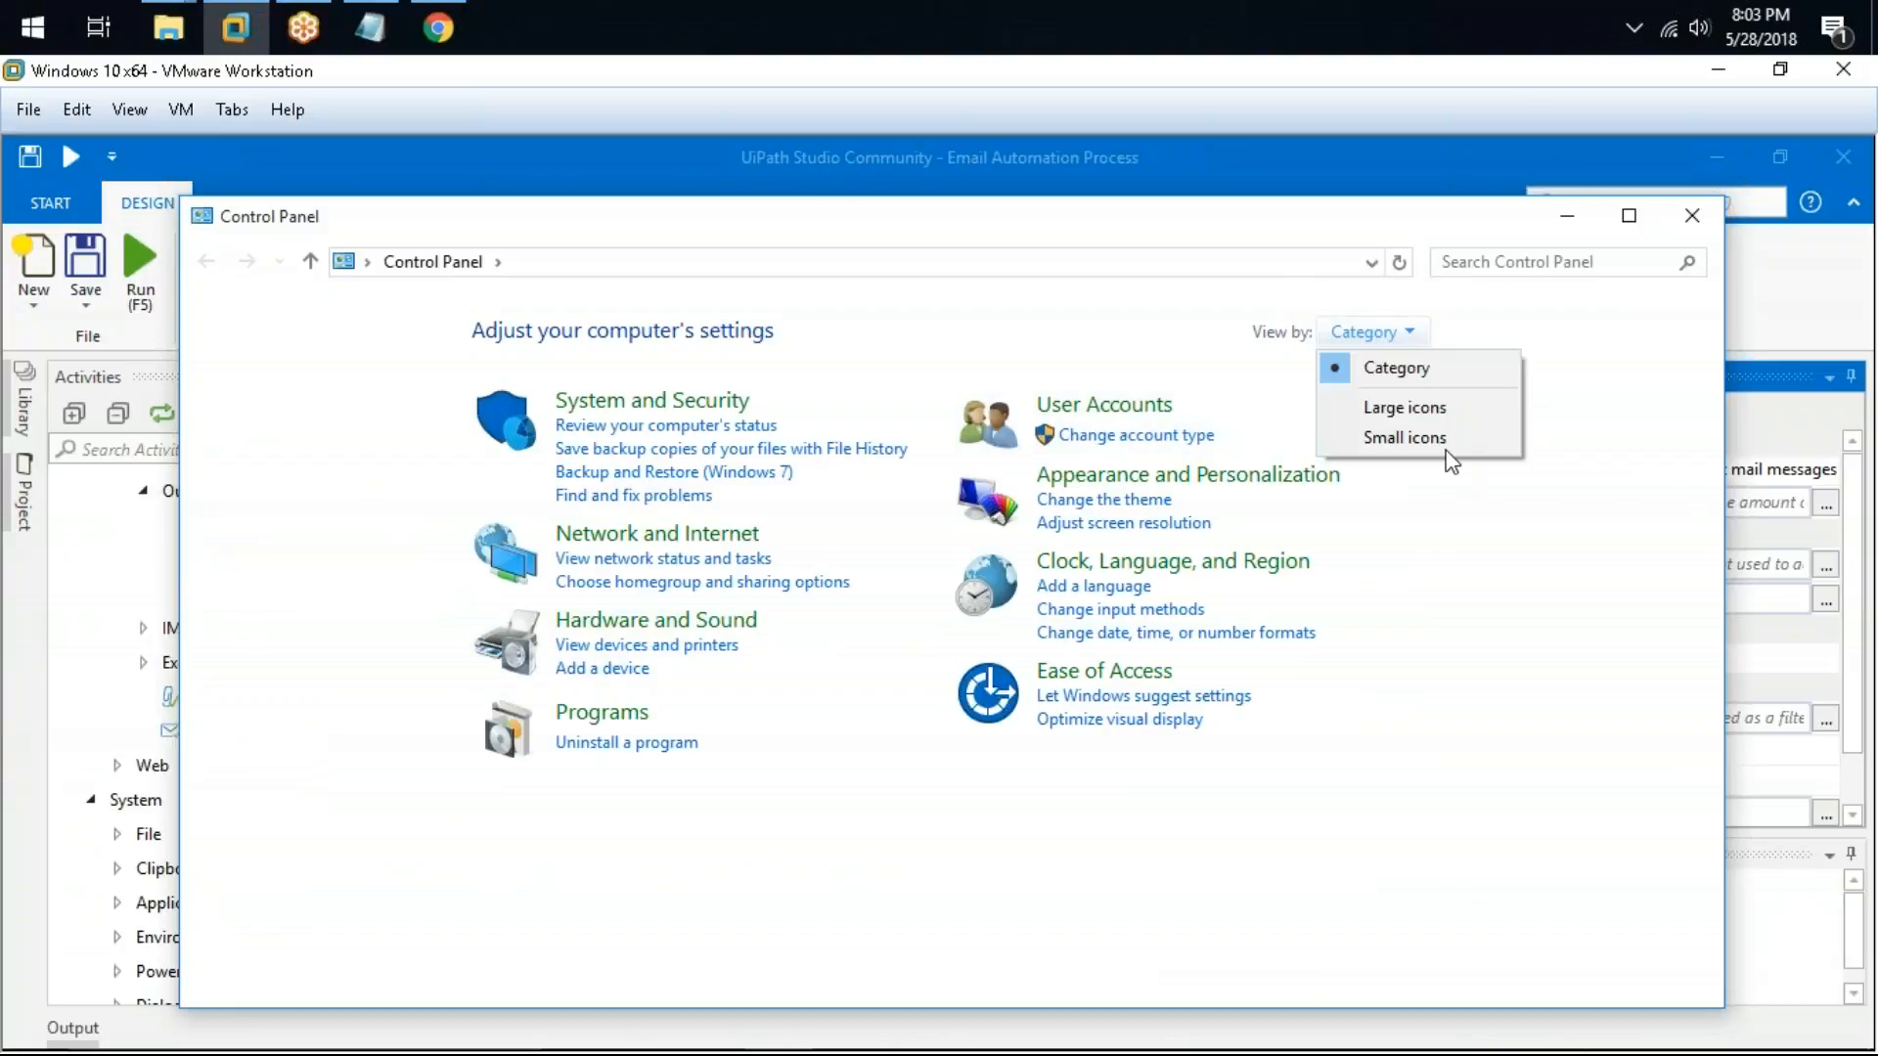
left_click(1444, 438)
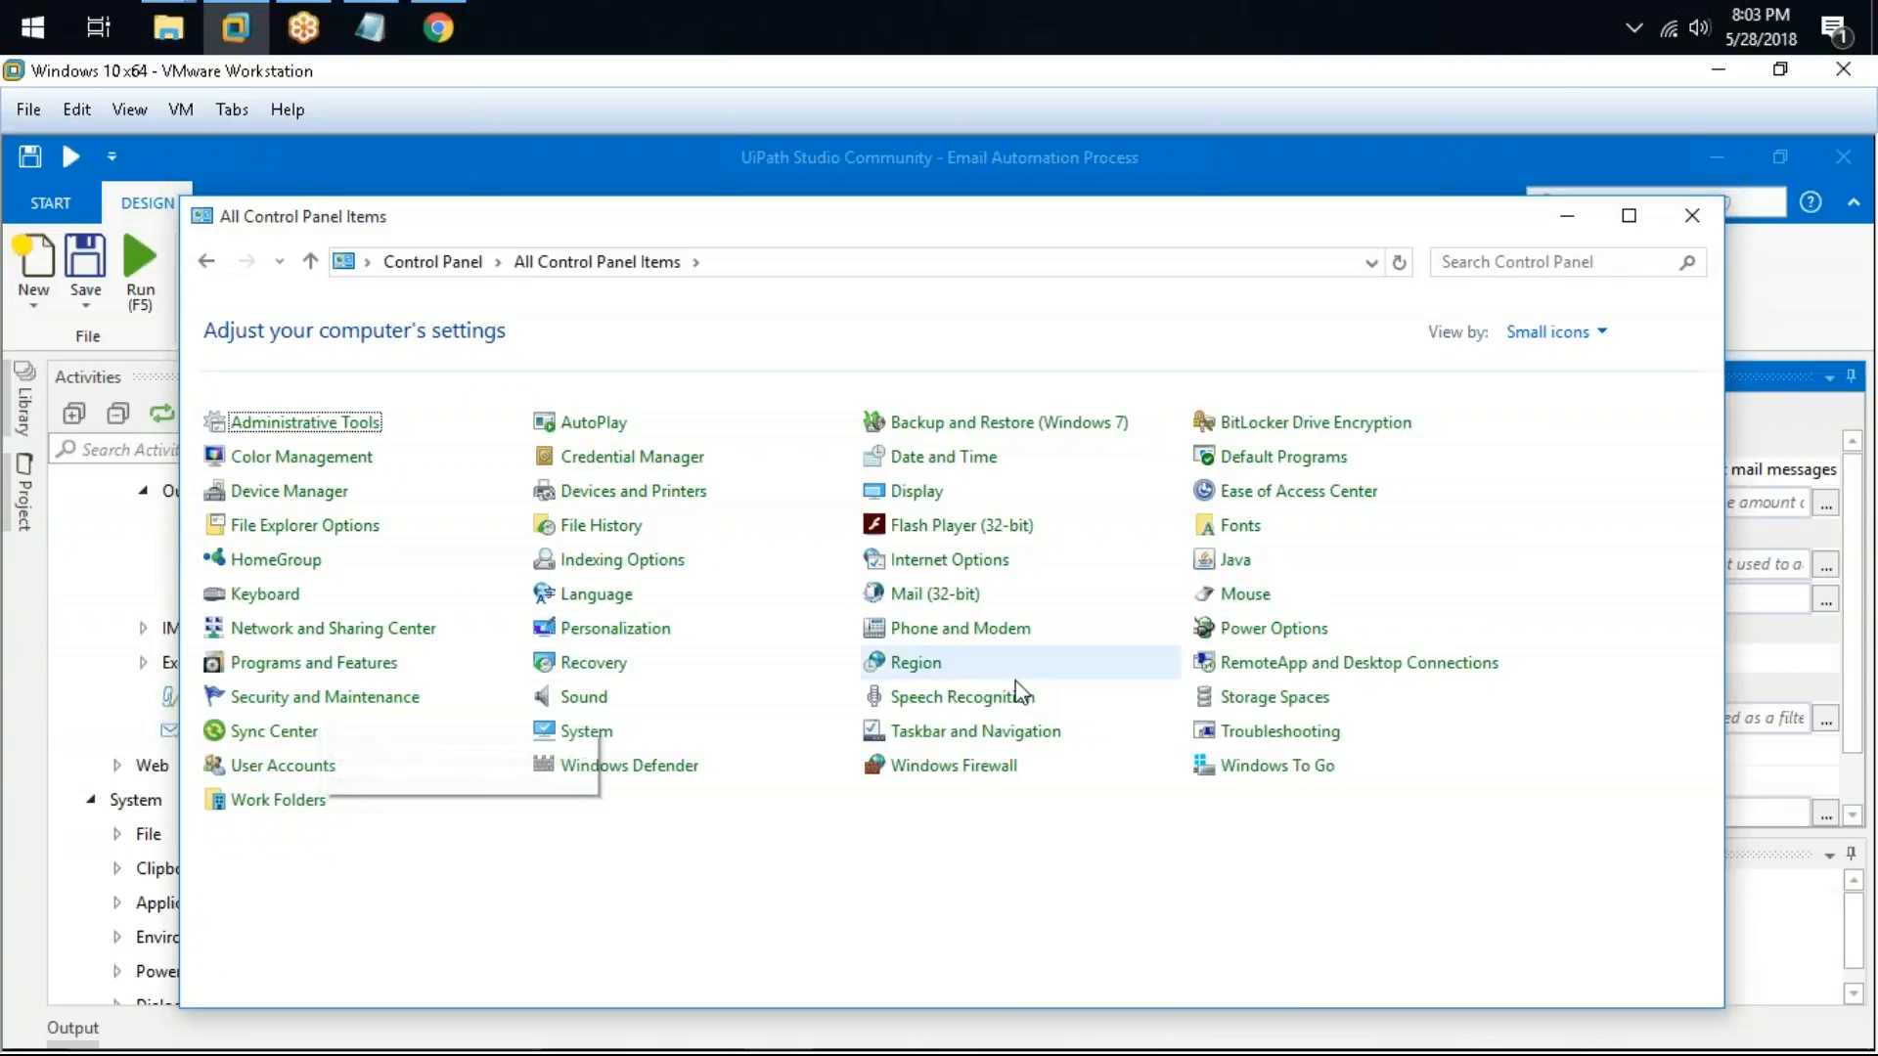
Step: Open the Mail (32-bit) settings, then cancel out of them, close Control Panel and cancel the Account expression editor
left_click(927, 603)
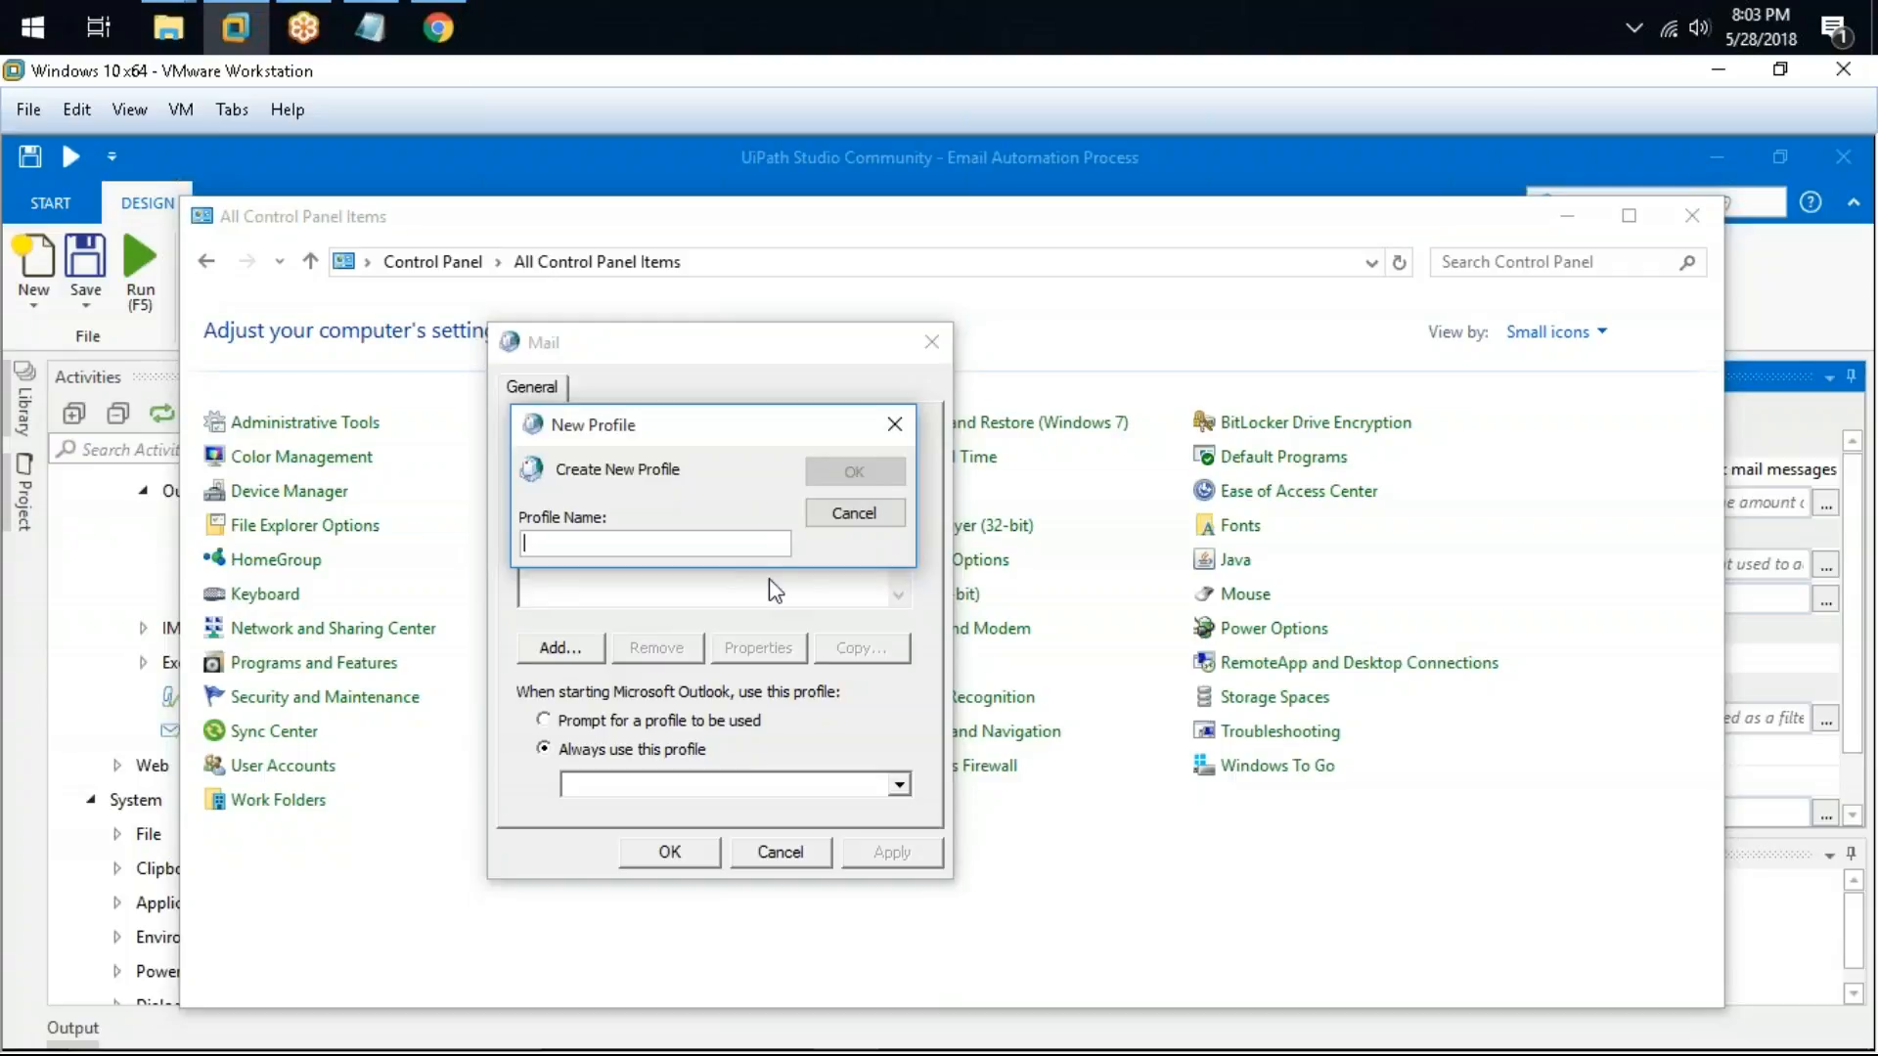
left_click(849, 512)
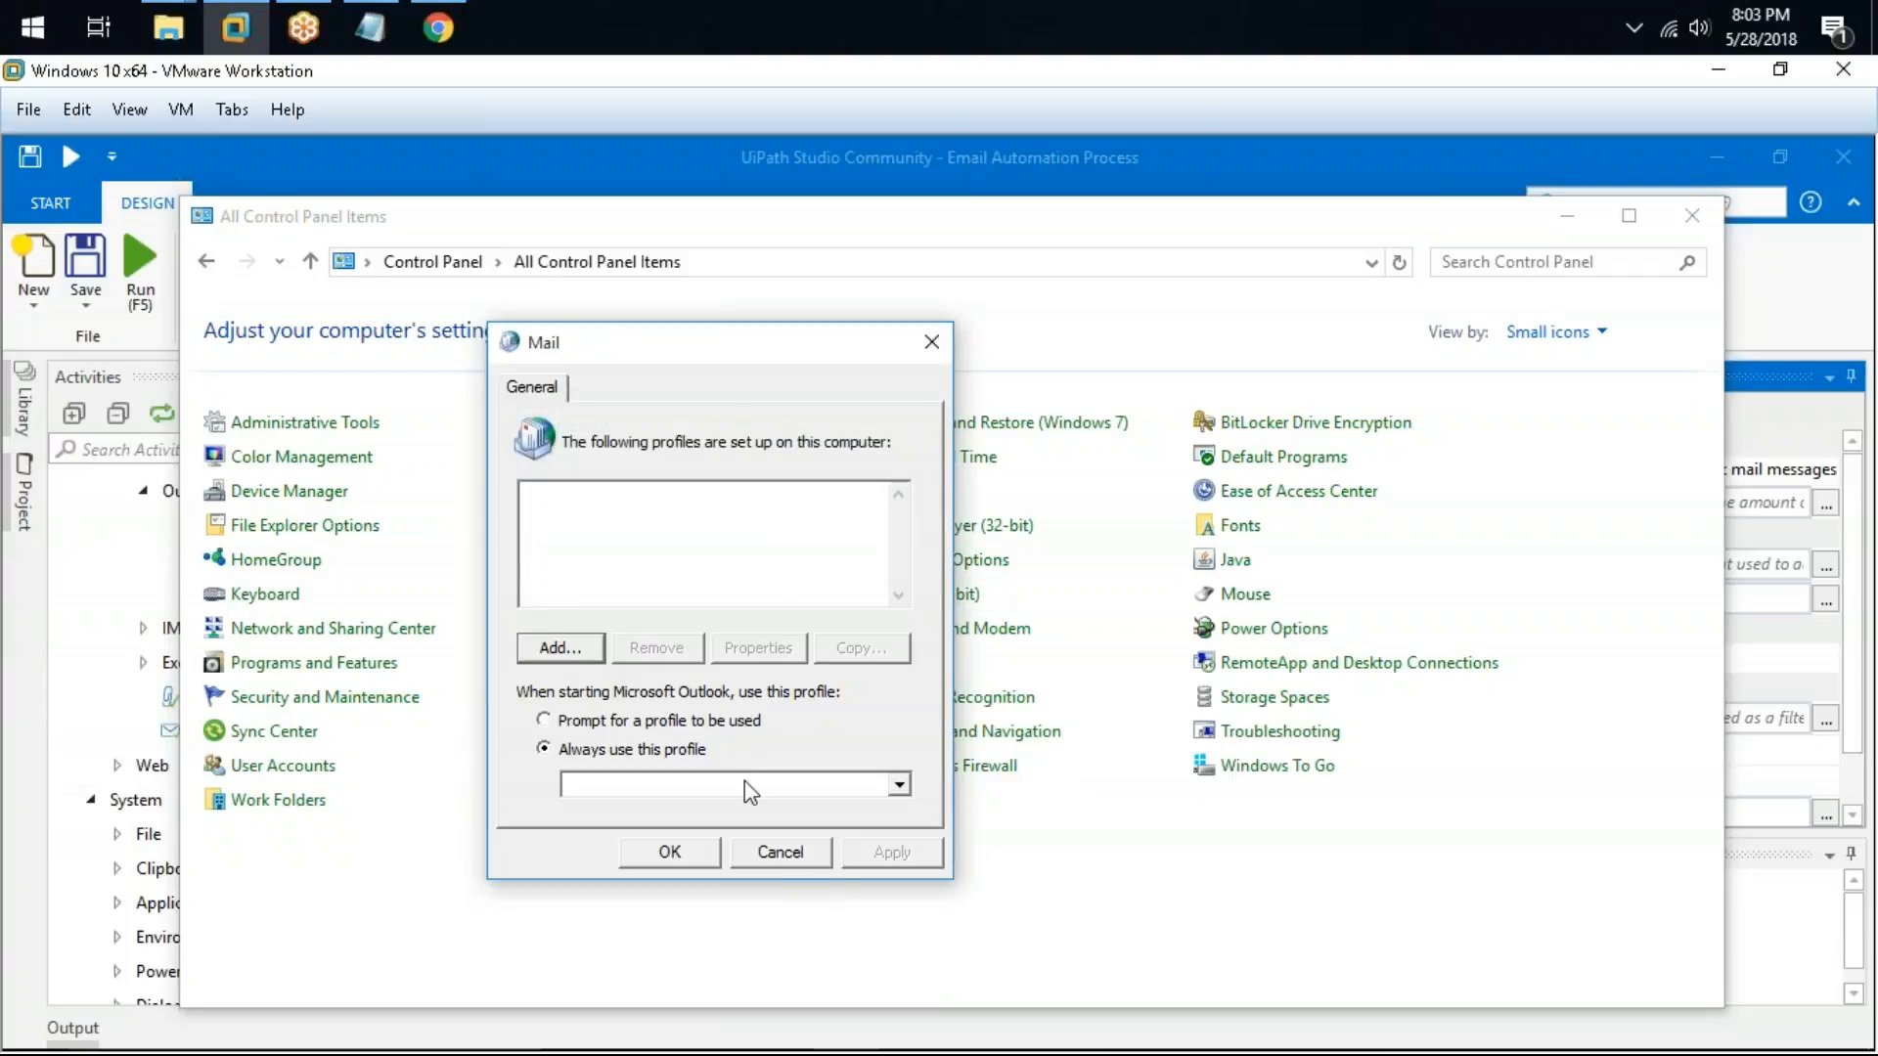
left_click(808, 853)
left_click(1692, 217)
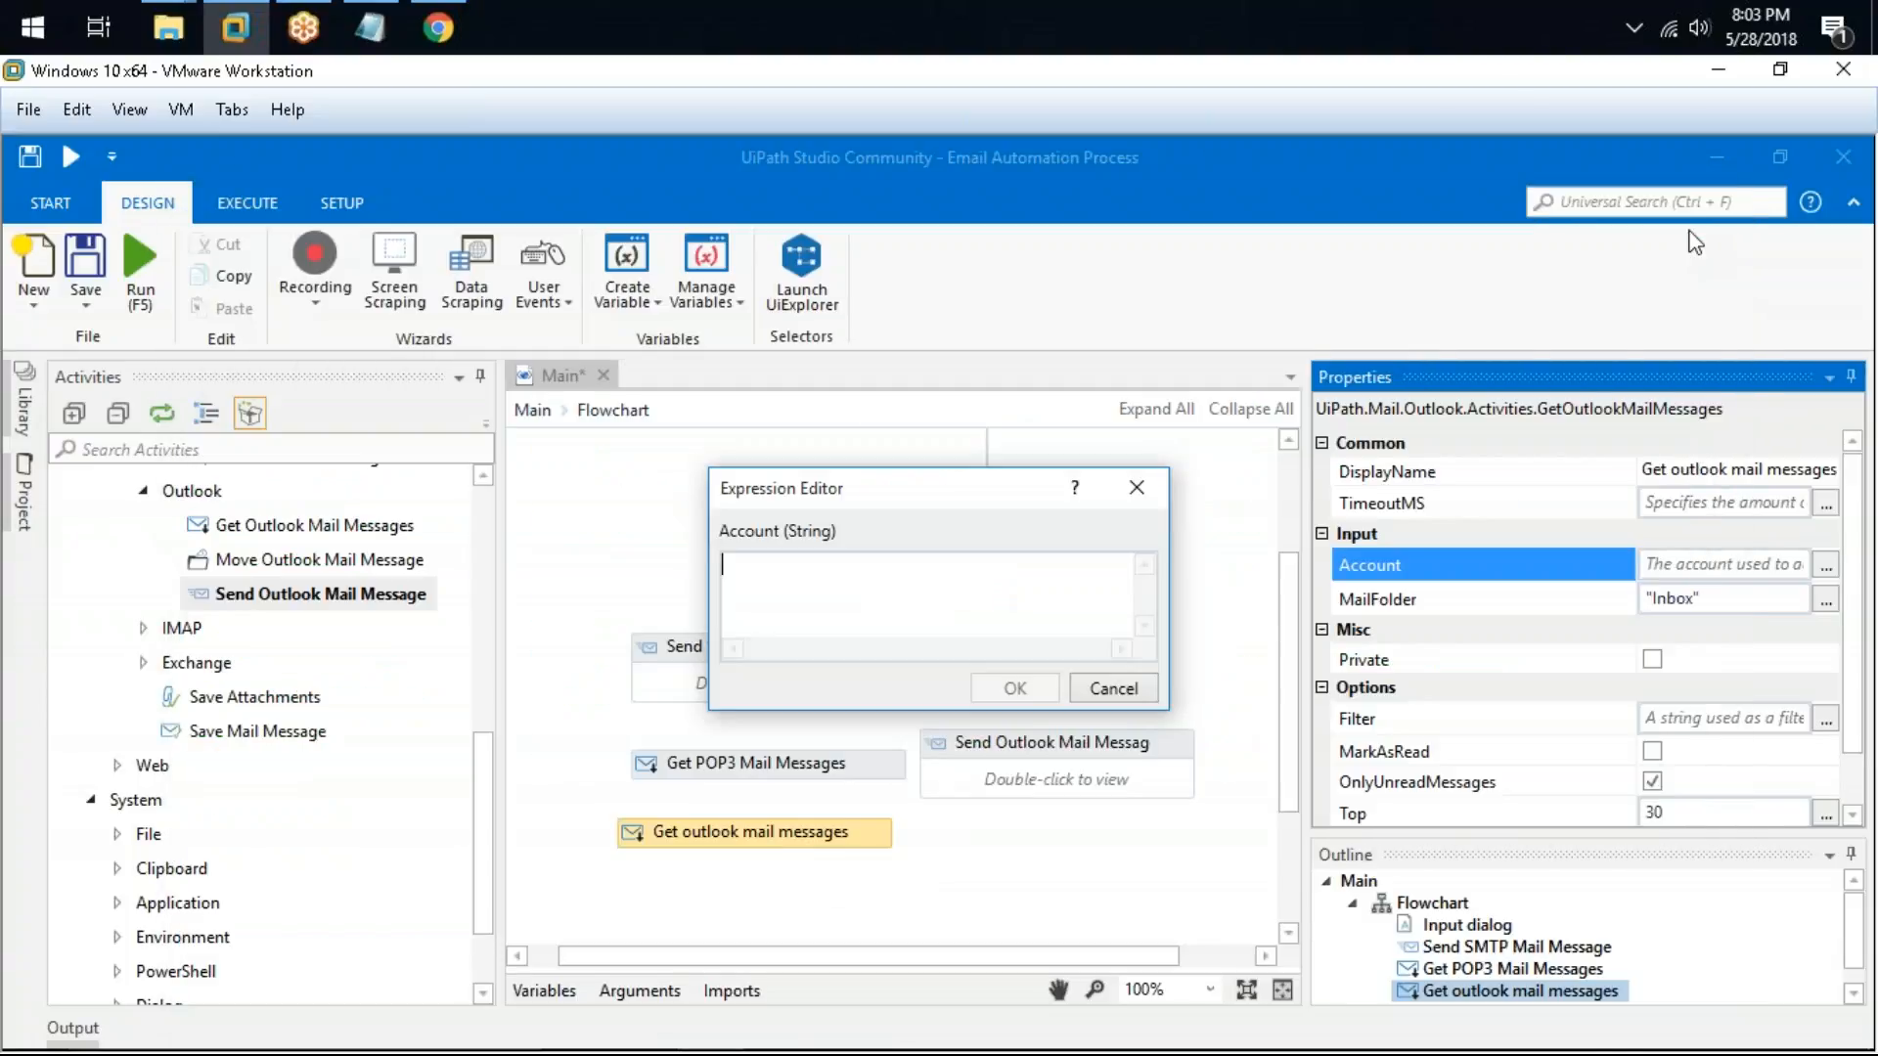
left_click(1073, 695)
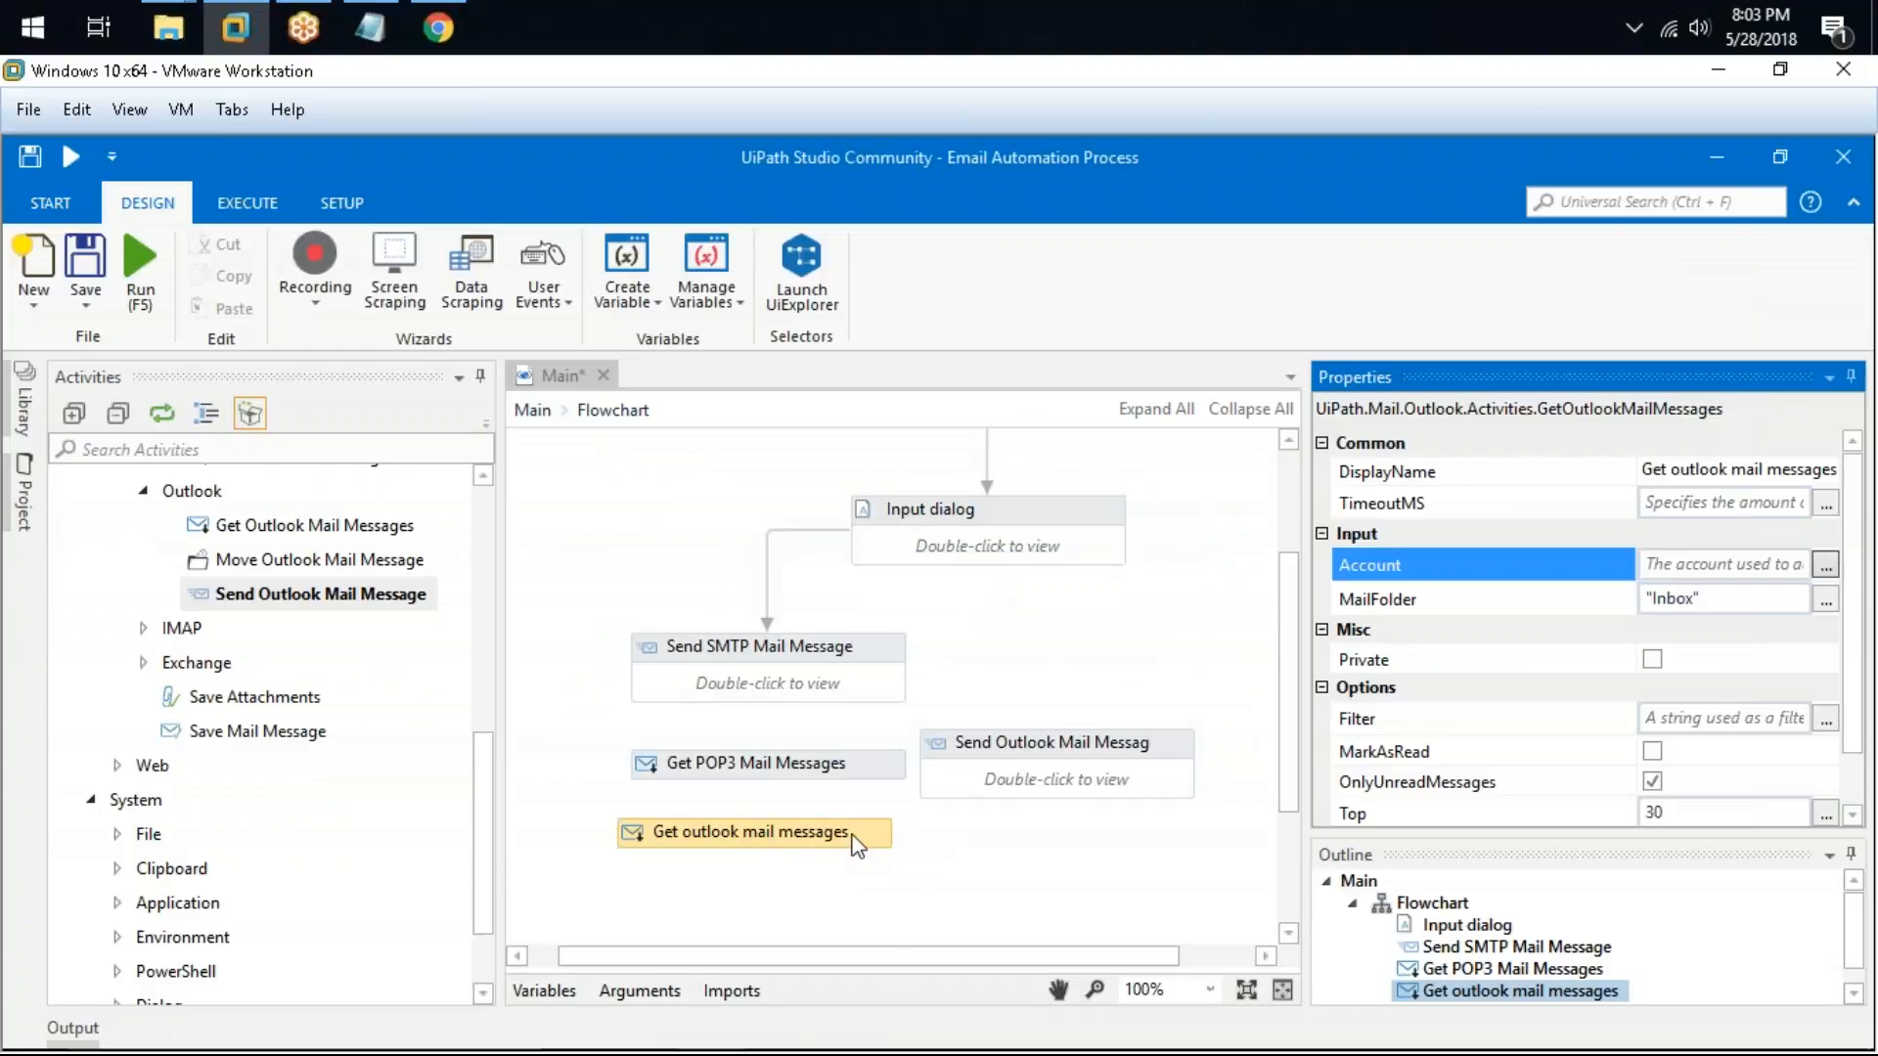
Step: Select the Send Outlook Mail Message activity and examine its properties
left_click(1149, 751)
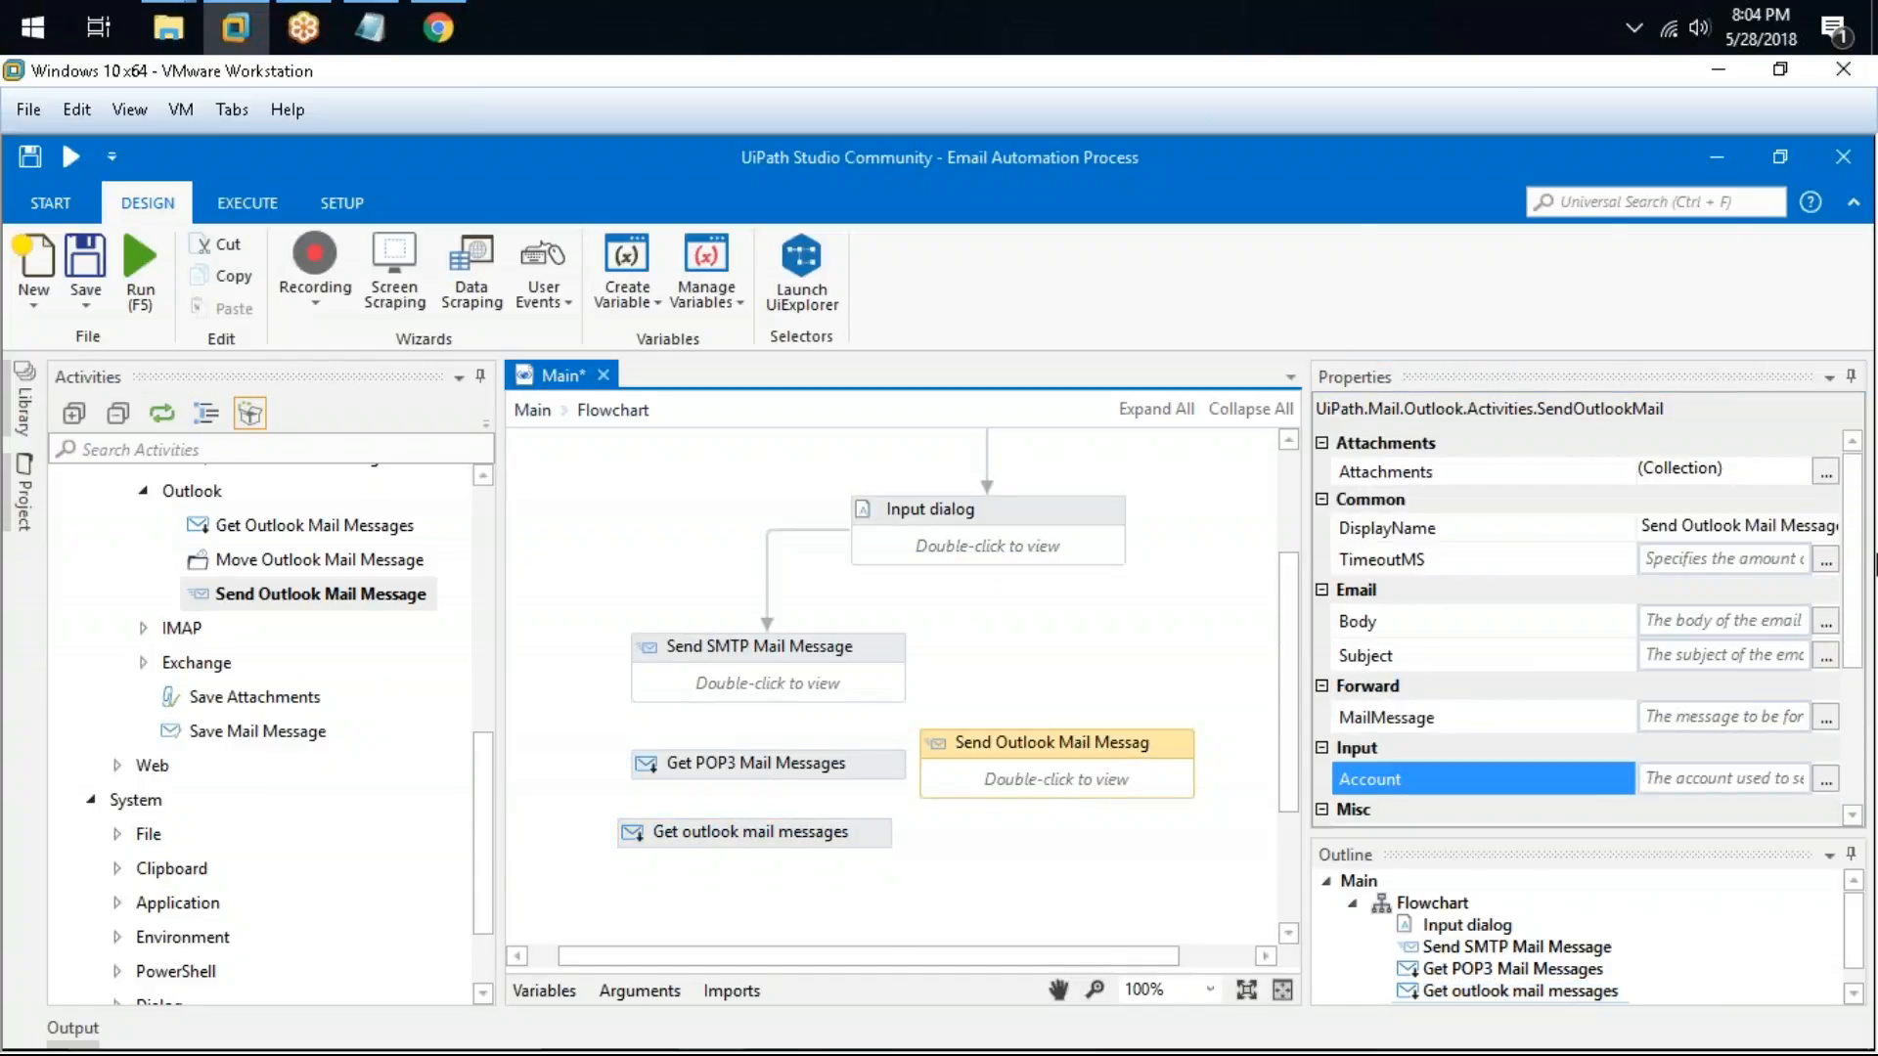
left_click_drag(1858, 560, 1853, 689)
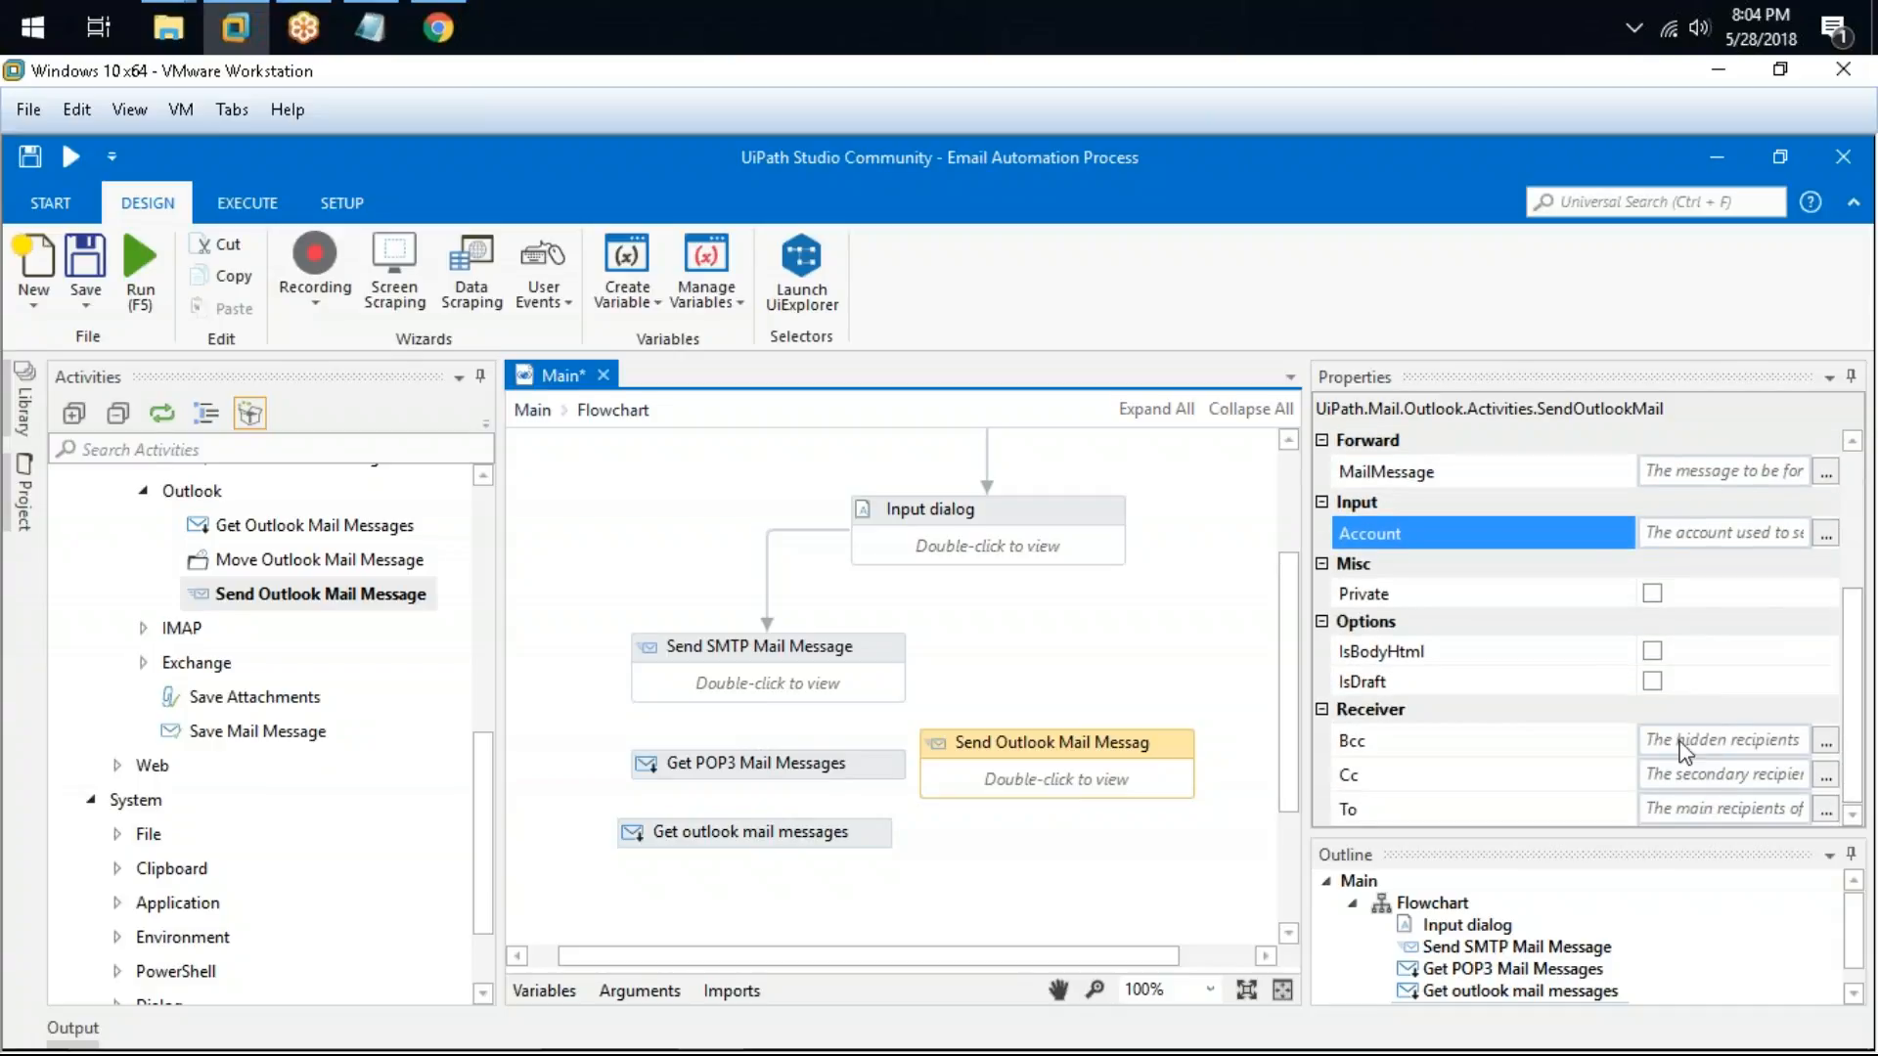
scroll(1674, 766, "up", 3)
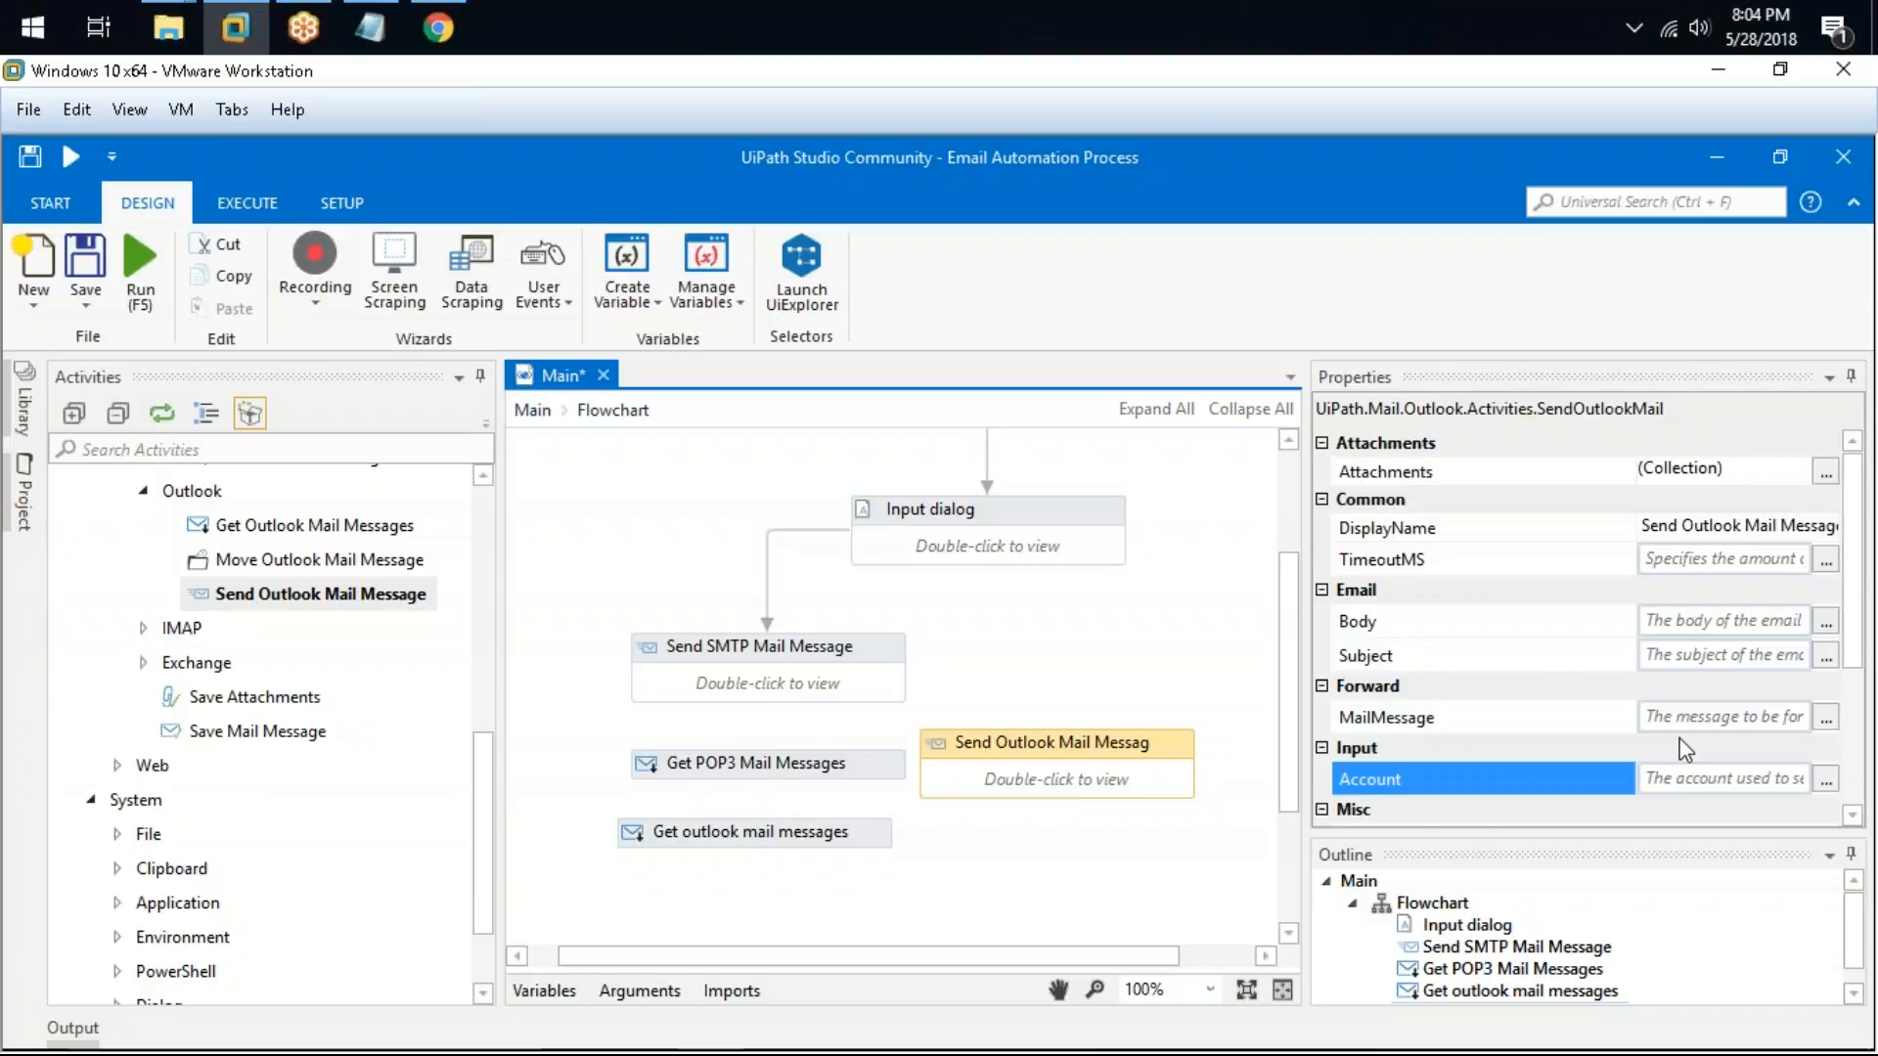
scroll(1691, 750, "down", 3)
scroll(1658, 685, "down", 1)
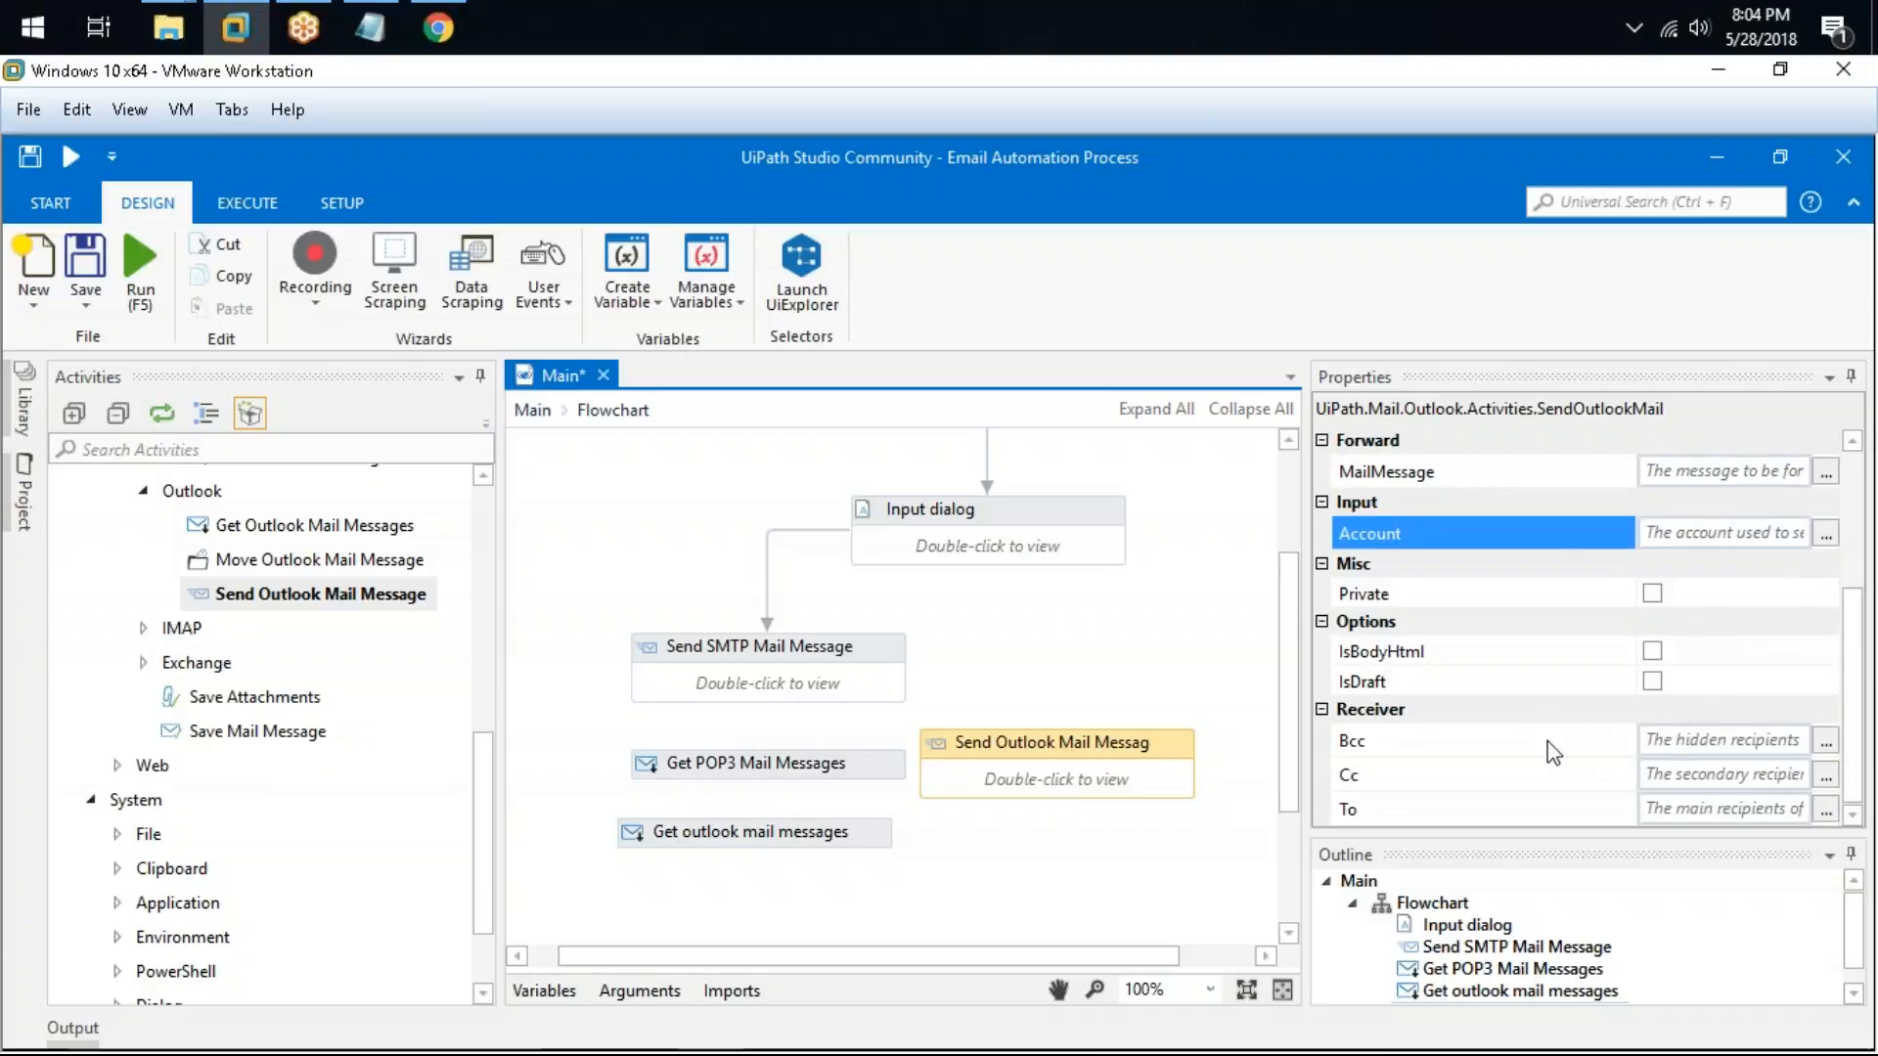
scroll(1545, 741, "up", 2)
scroll(1569, 690, "up", 1)
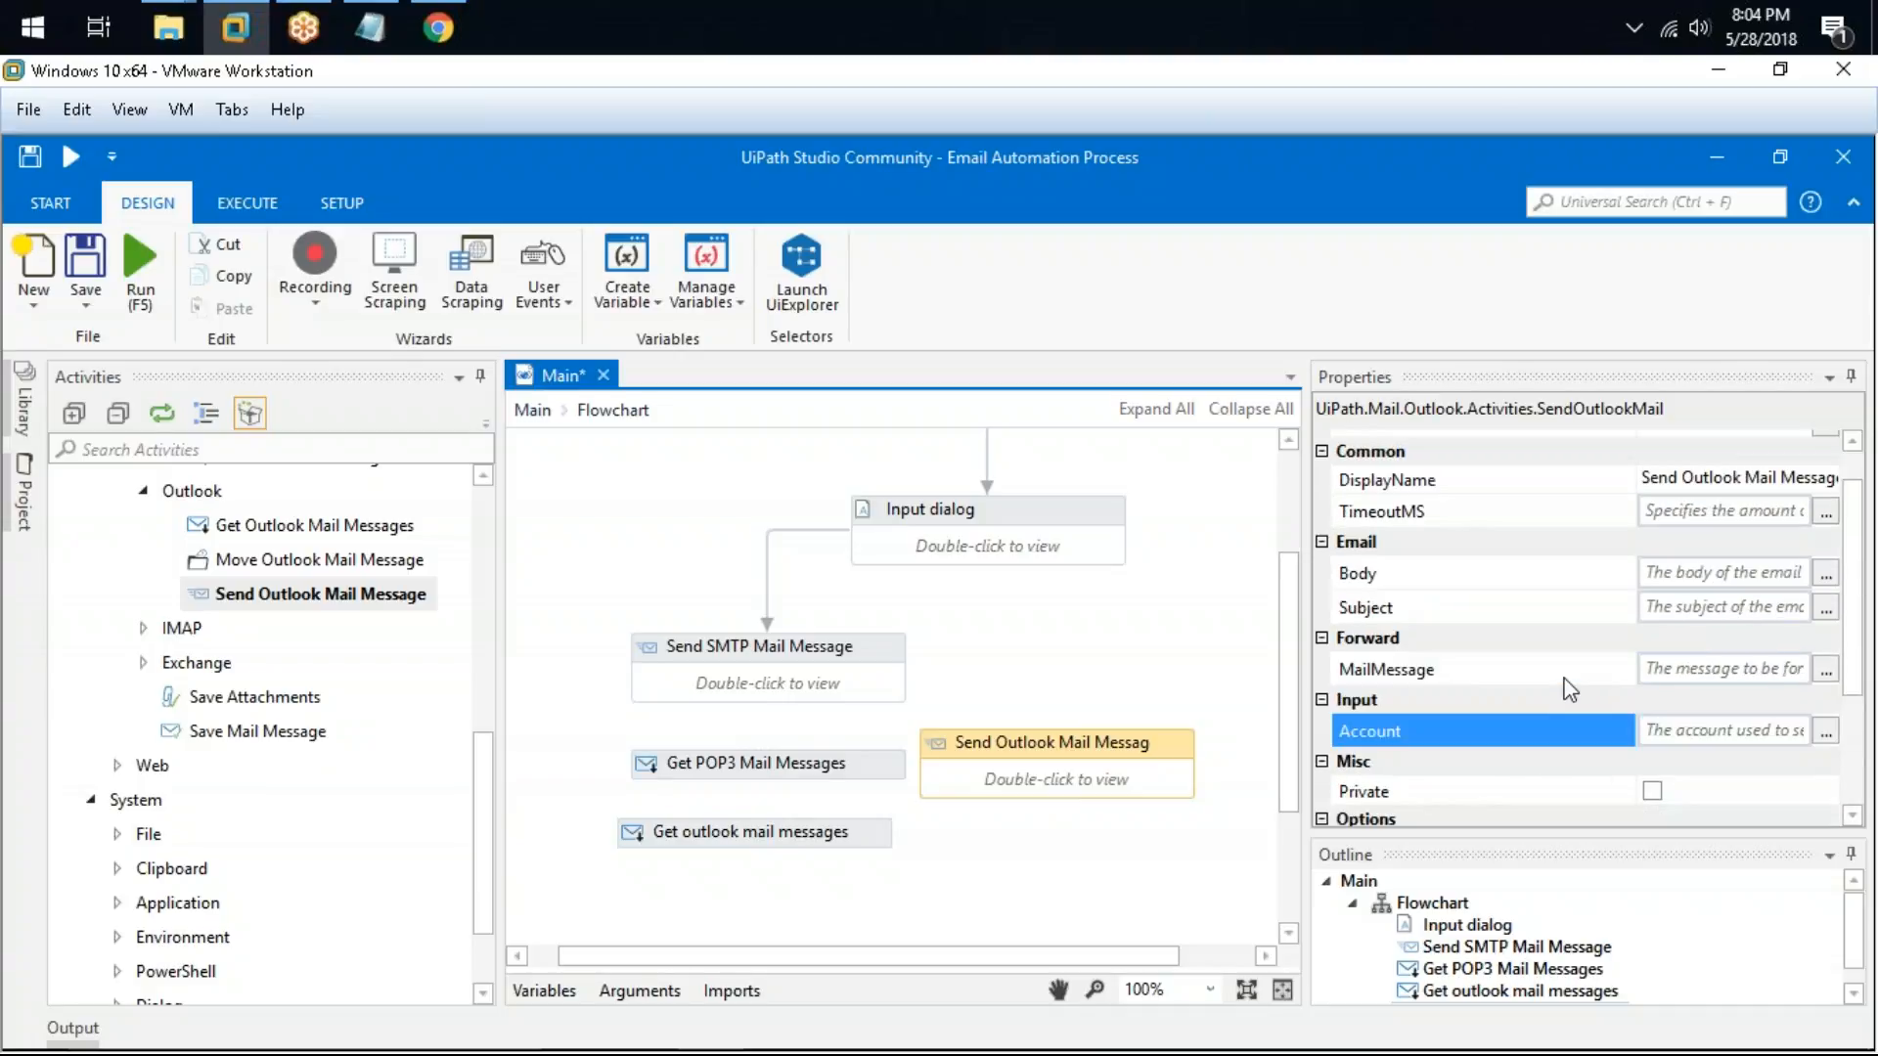
scroll(1558, 665, "up", 1)
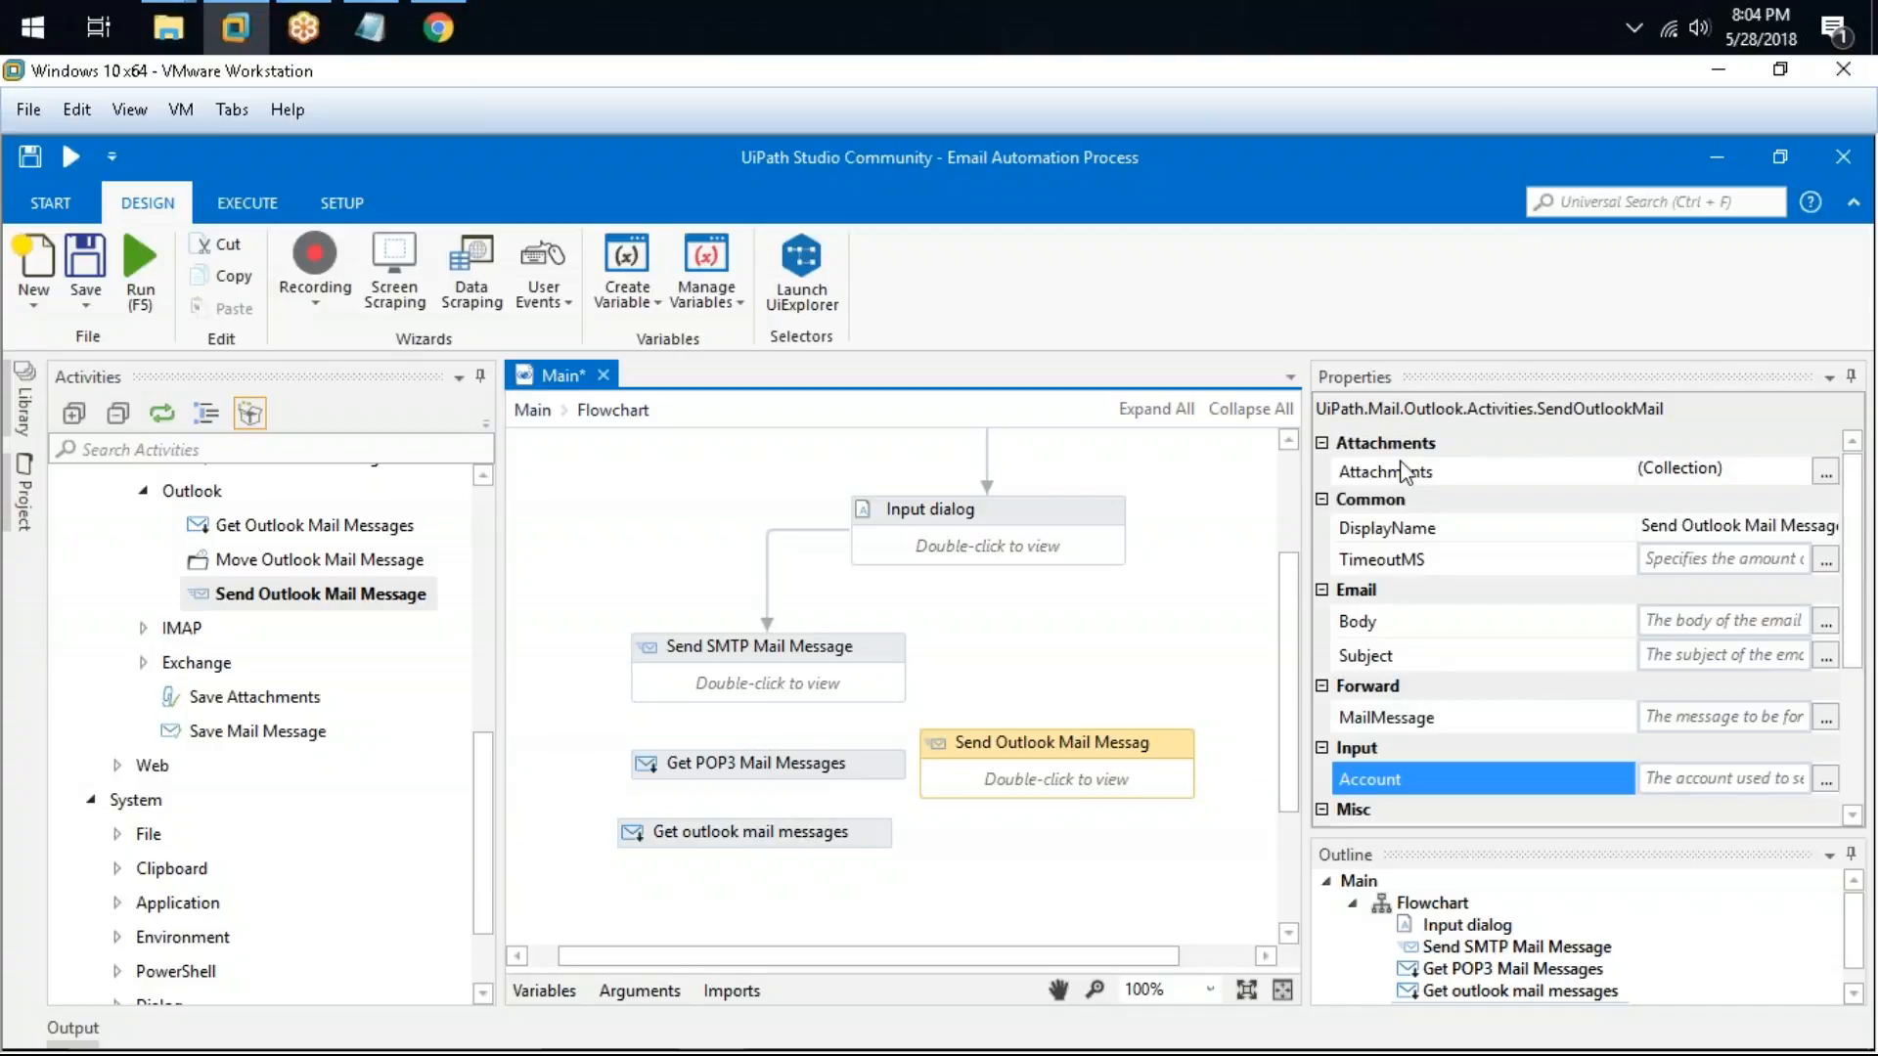
Step: Add a Get IMAP Mail Messages activity to the flowchart
left_click(143, 628)
left_click_drag(294, 662, 1060, 614)
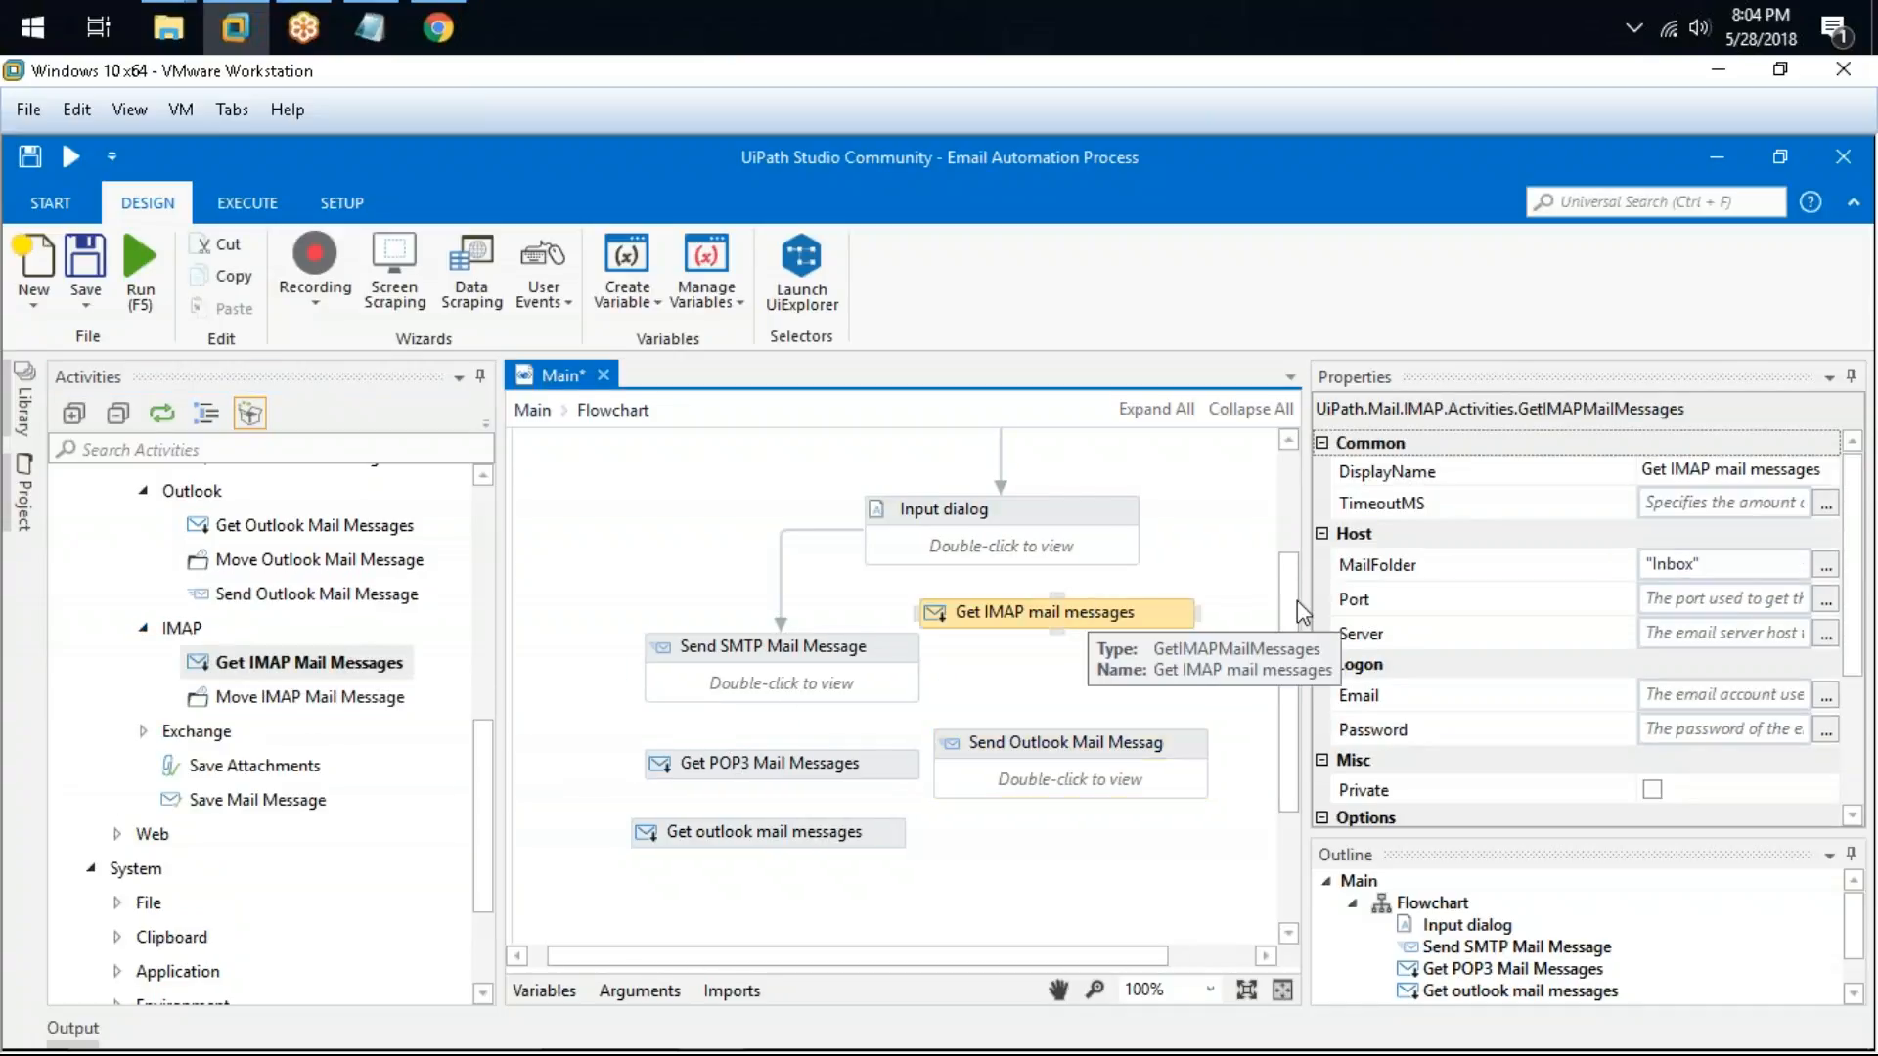
Step: Review the IMAP activity's MailFolder and MailMessages properties in their expression editors and toggle its OnlyUnreadMessages option
left_click(1825, 567)
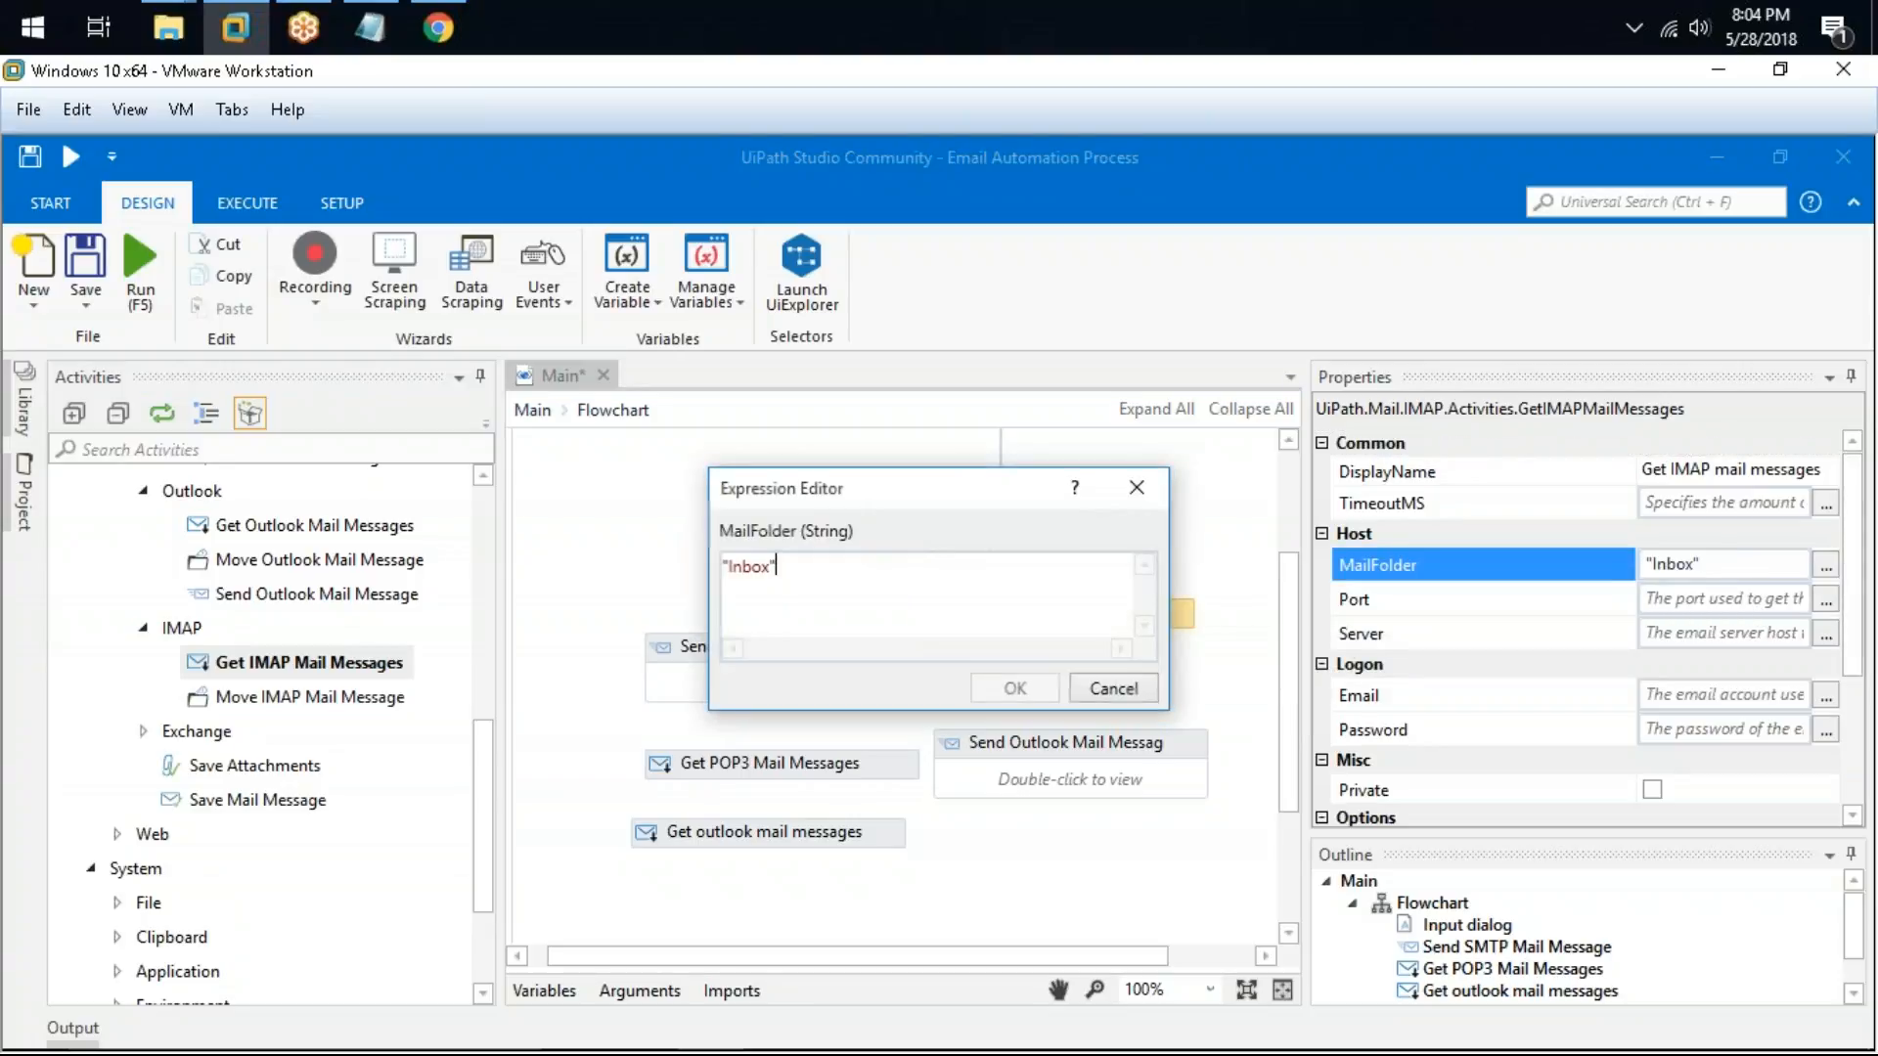
left_click_drag(860, 570, 596, 535)
left_click(1109, 687)
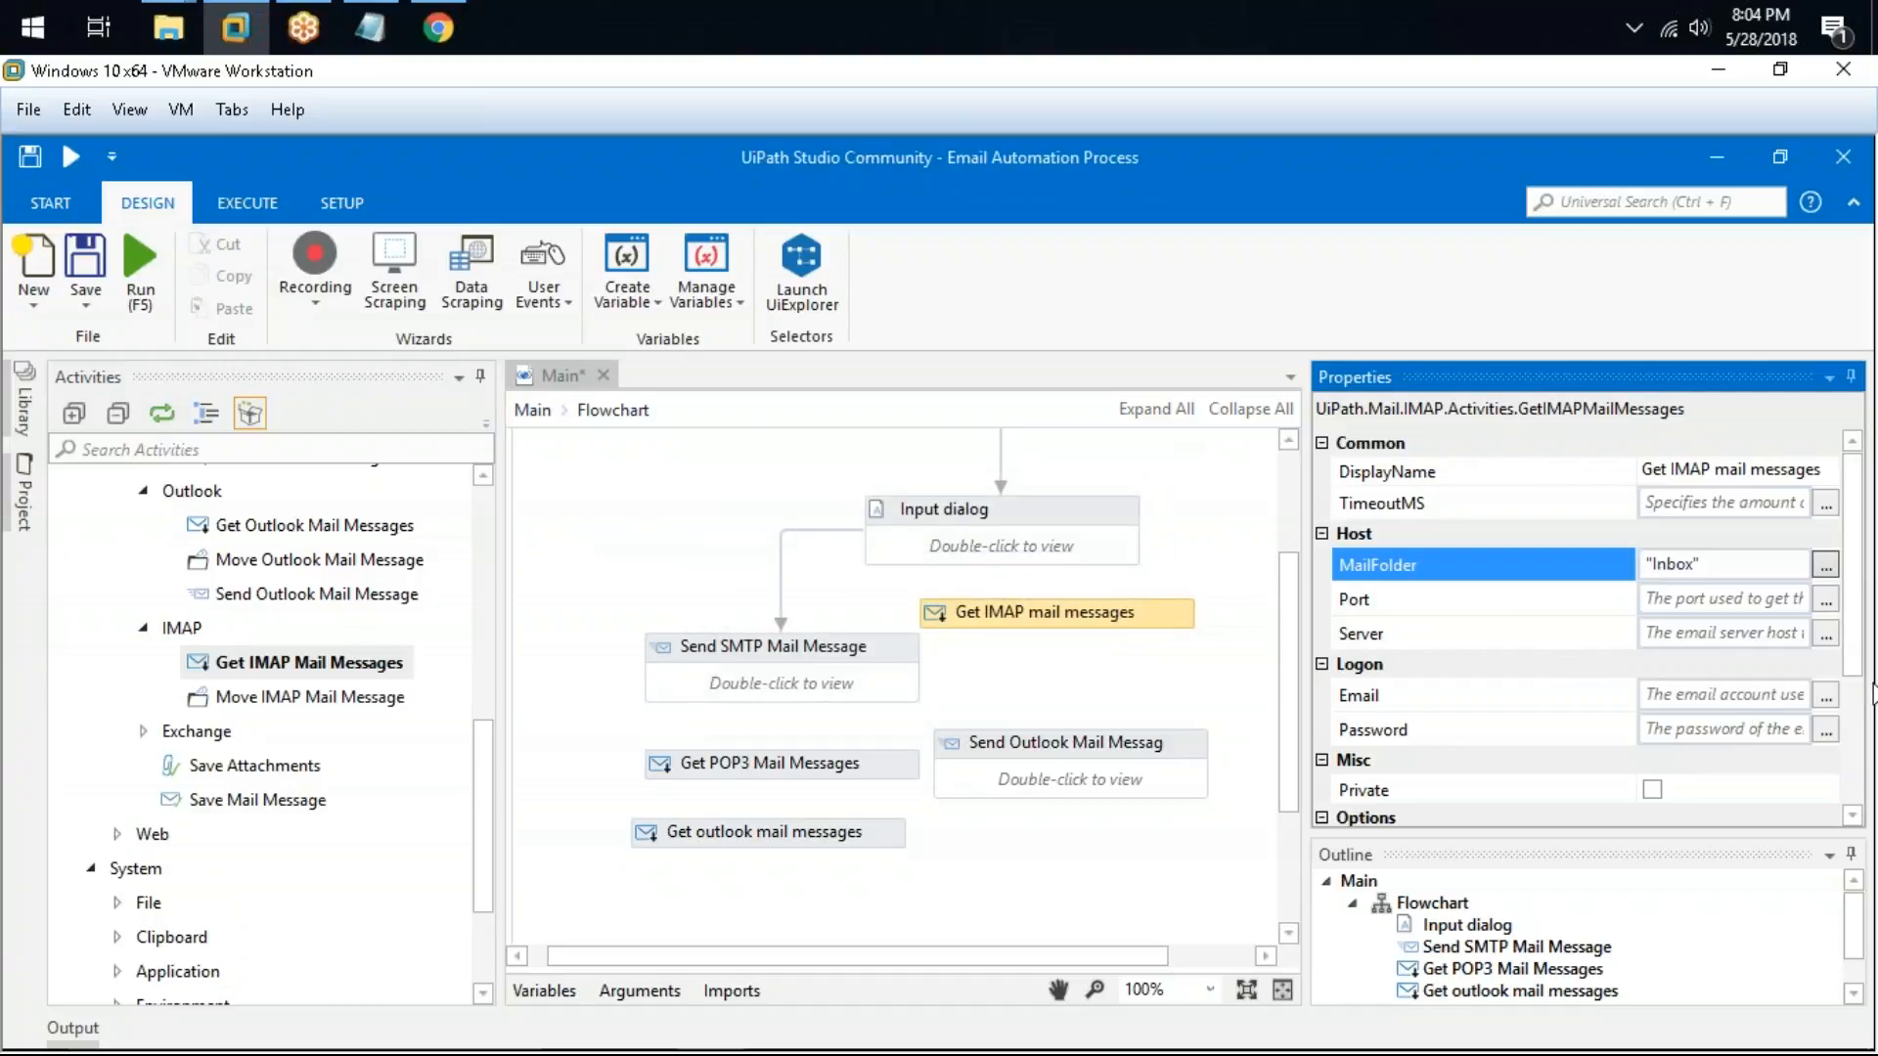
left_click_drag(1852, 665, 1868, 827)
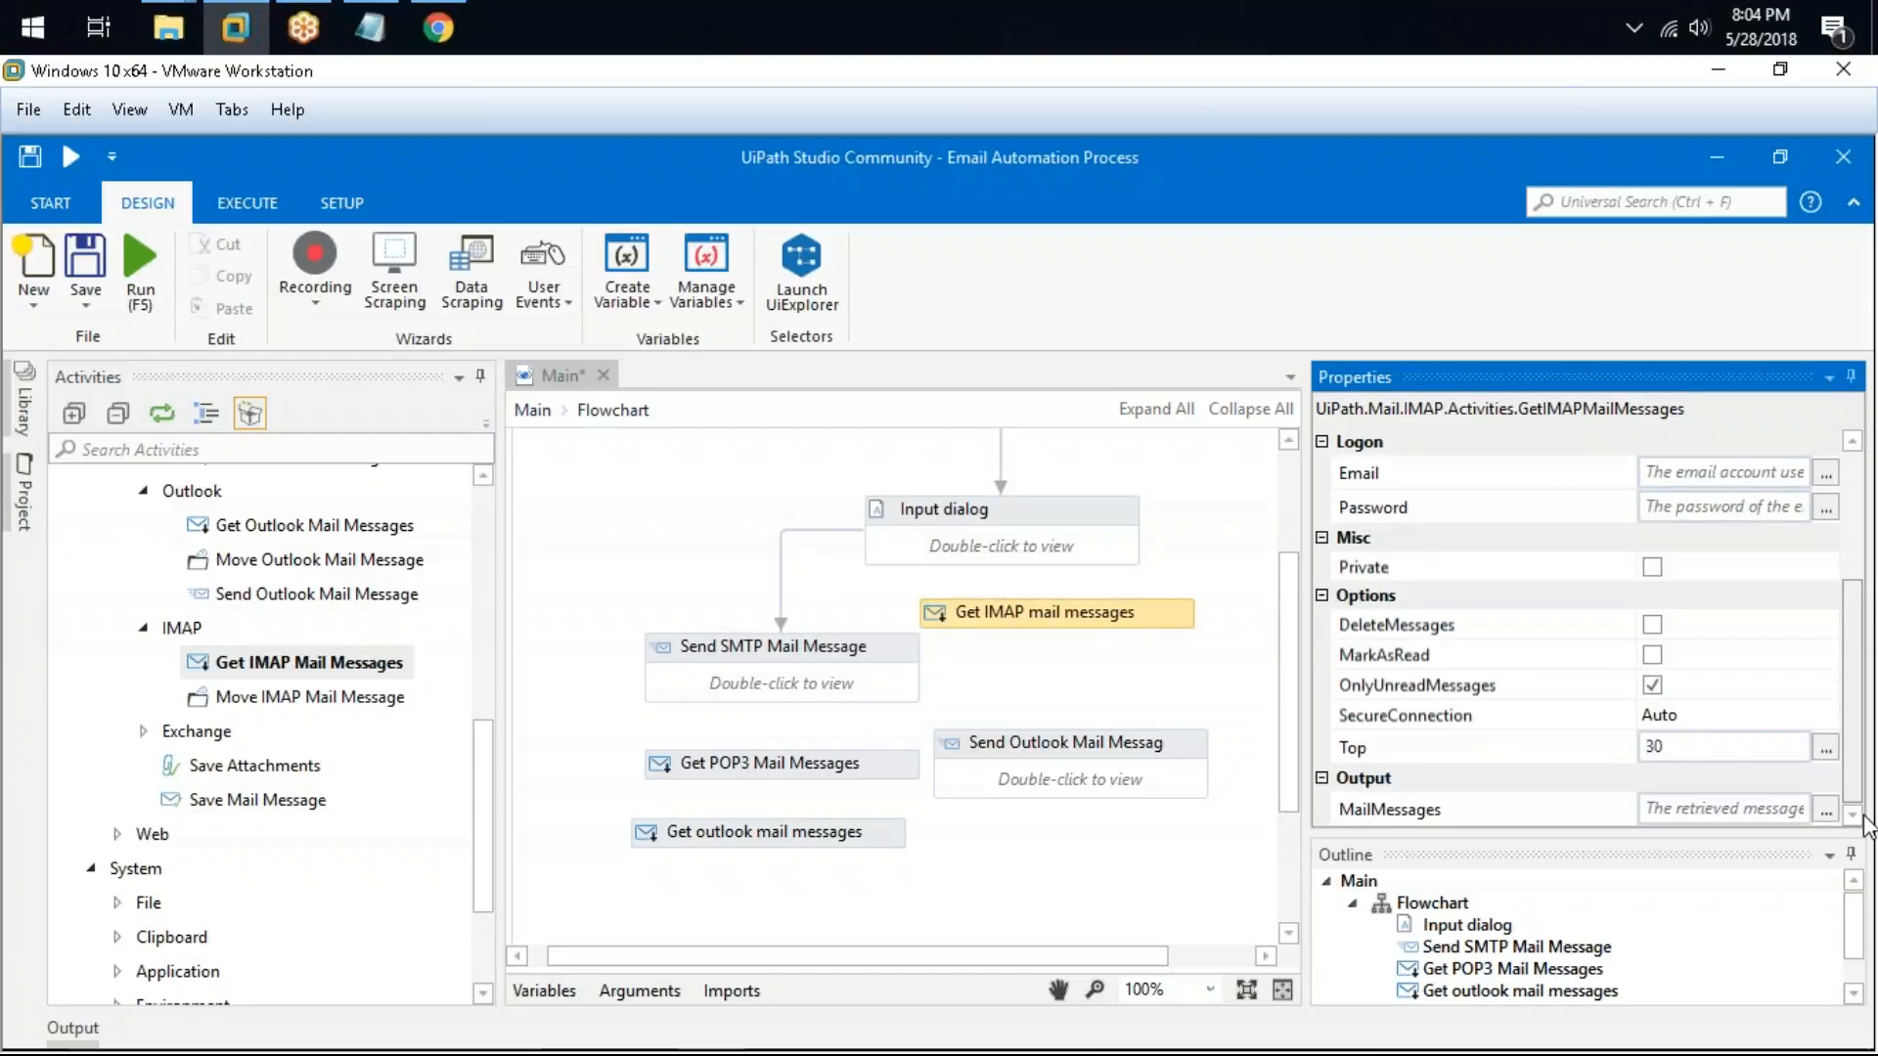
left_click(1825, 810)
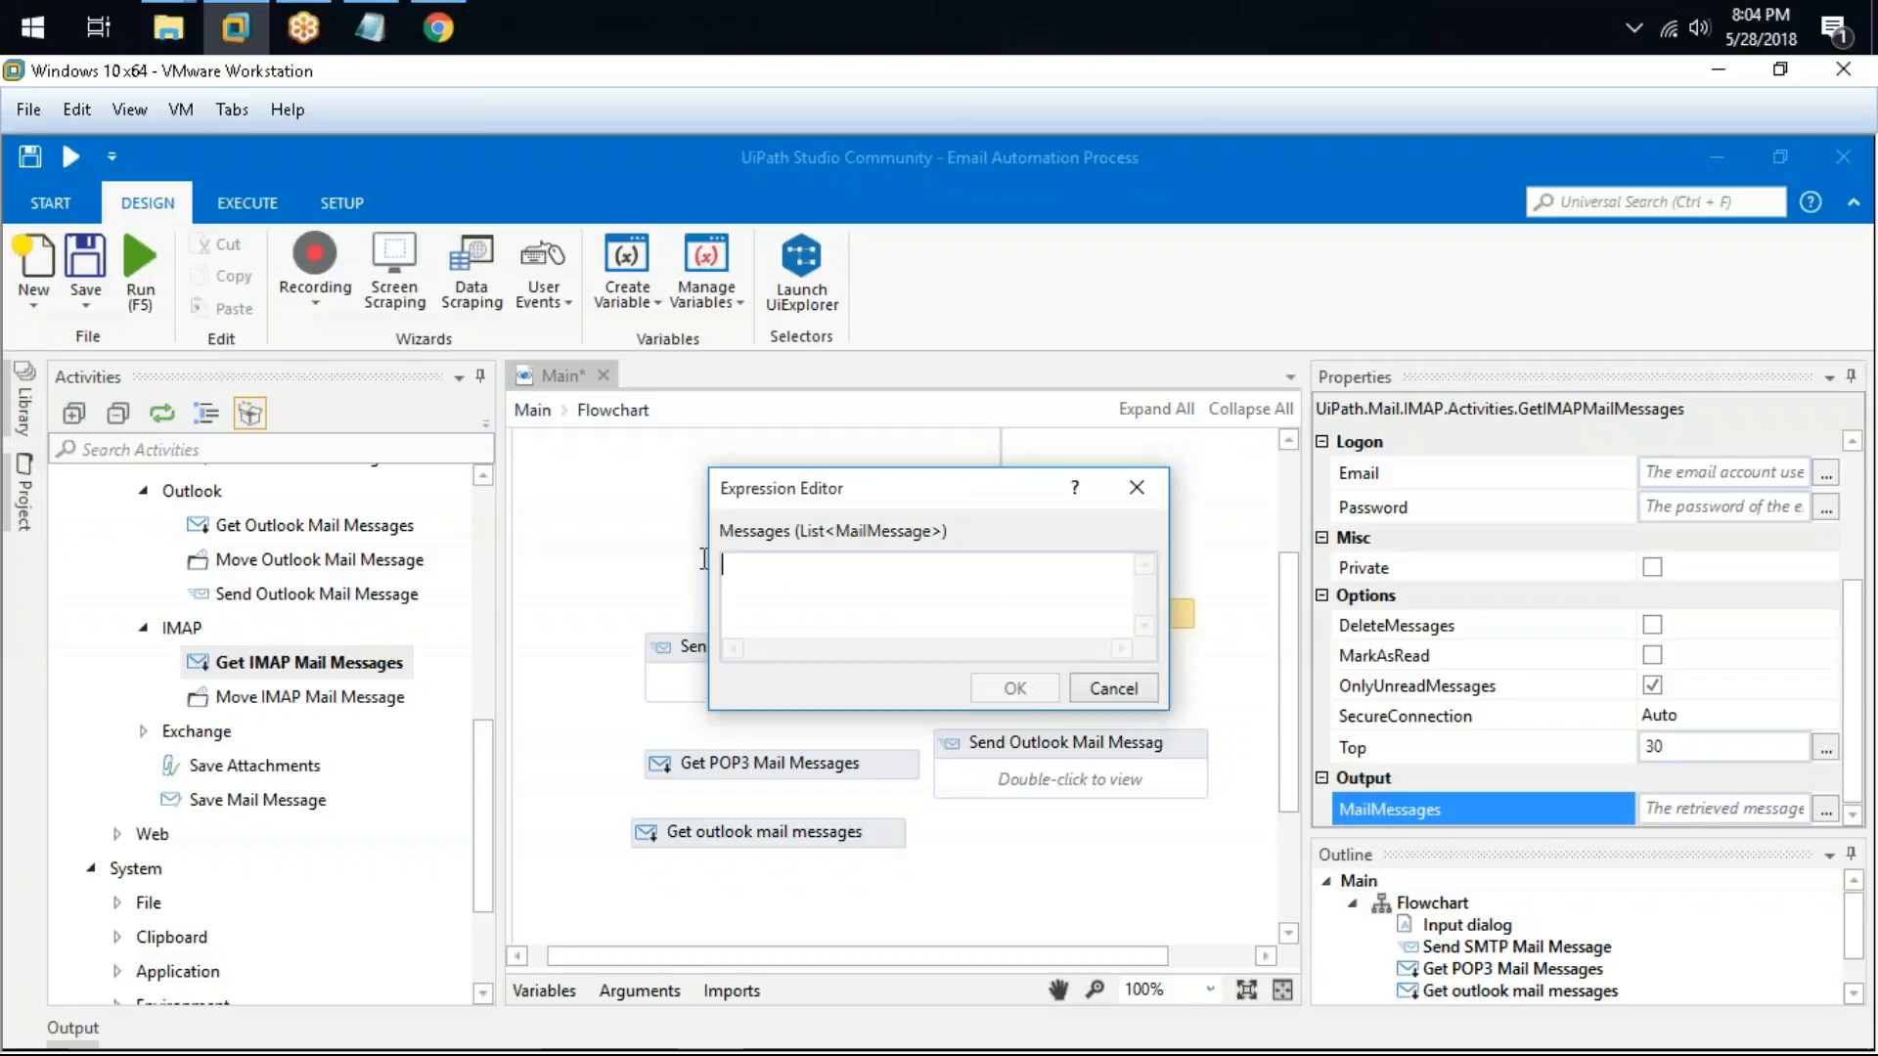
left_click(1111, 688)
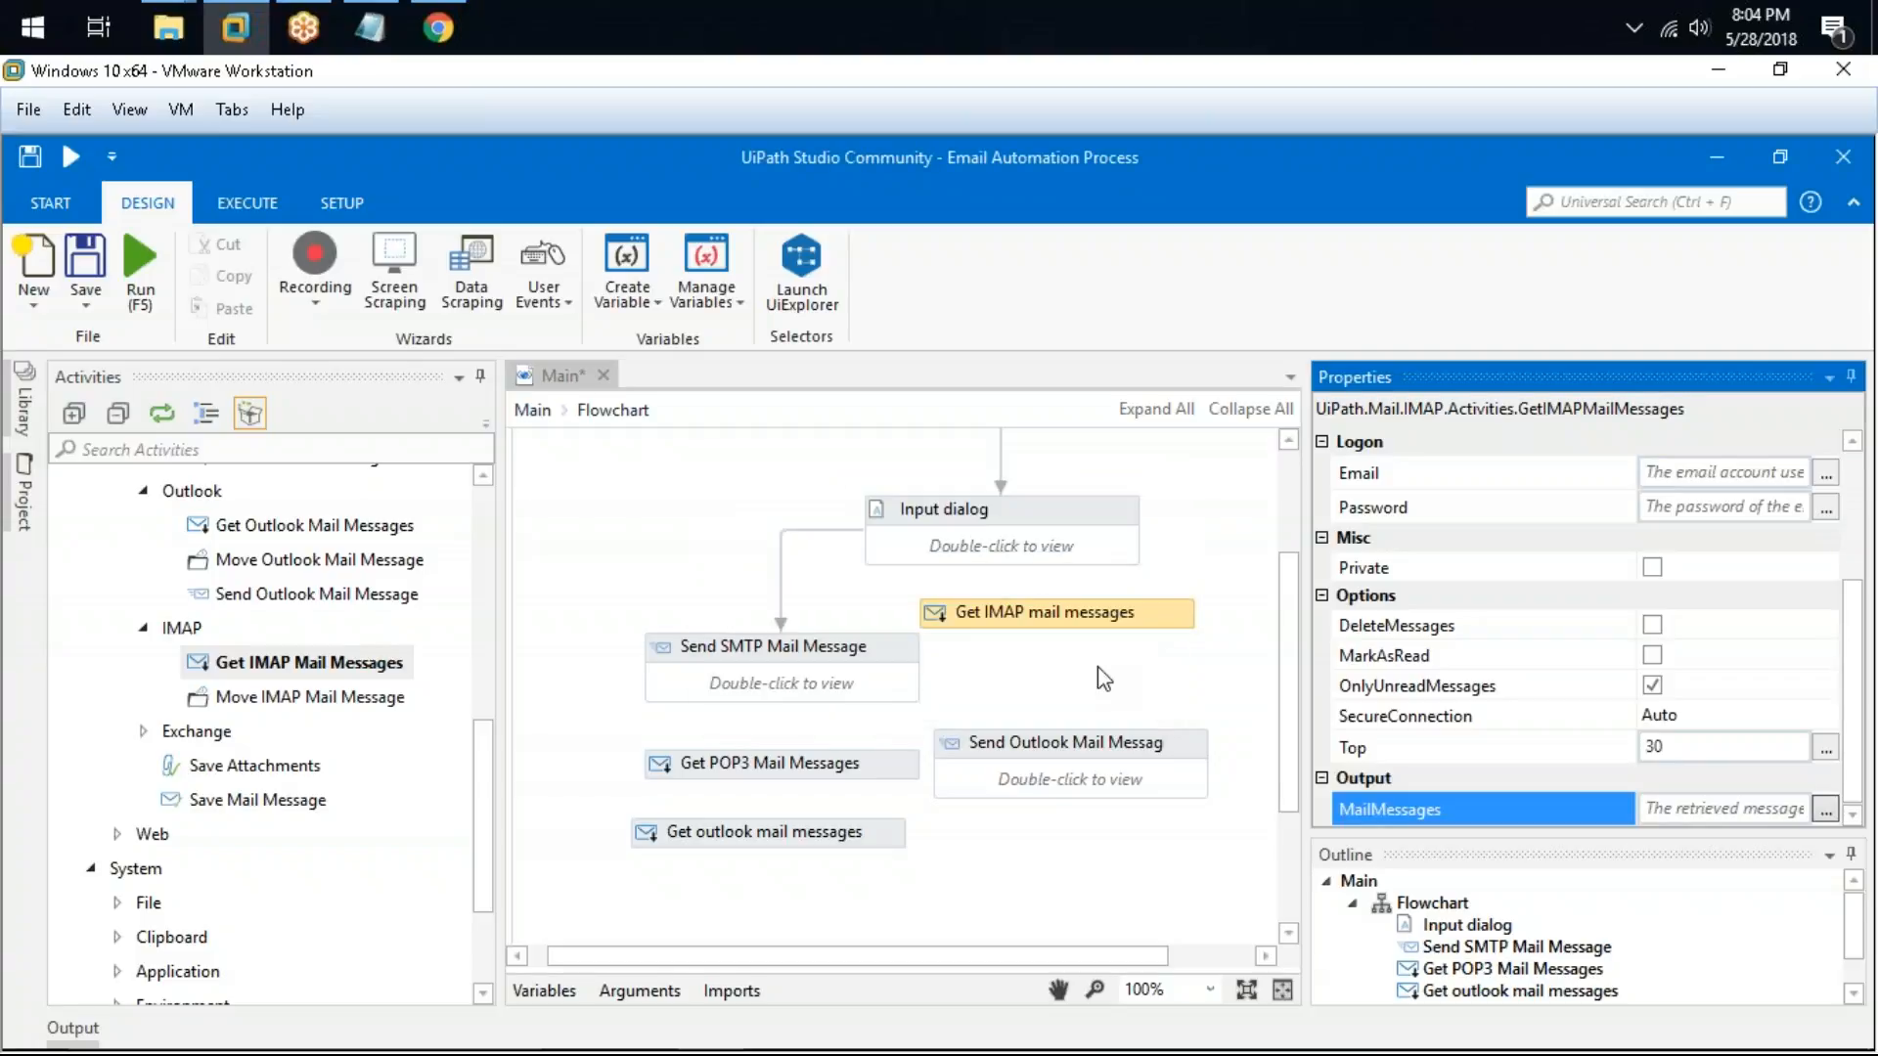
left_click(1652, 684)
Step: Rearrange the SMTP, POP3, Outlook and IMAP activities on the flowchart to make room for more
left_click_drag(866, 661, 755, 565)
left_click_drag(859, 763, 751, 654)
mouse_move(821, 818)
left_mouse_down()
mouse_move(780, 707)
mouse_move(714, 712)
mouse_move(821, 734)
left_mouse_up()
left_click(898, 745)
left_click_drag(1103, 759, 1075, 690)
left_click(1015, 640)
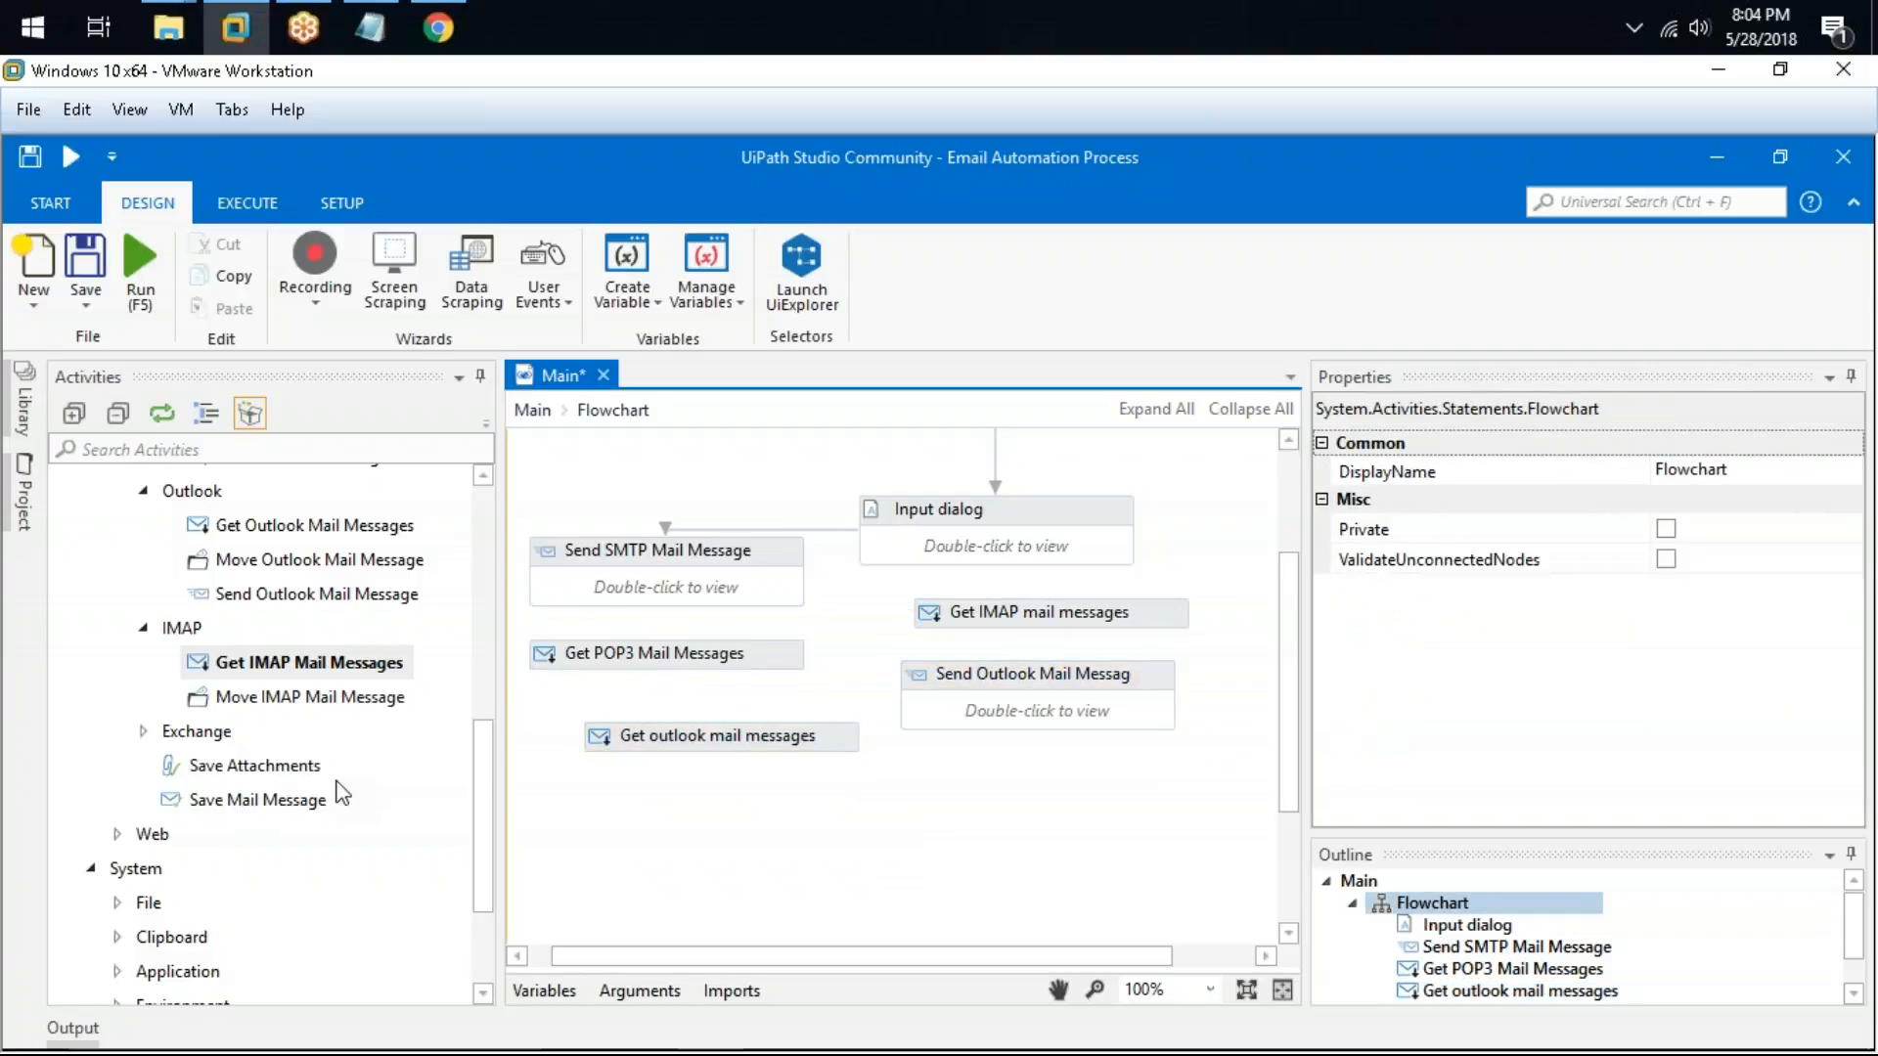
Step: Expand the Exchange activities and add an Exchange Scope activity to the flowchart
left_click(294, 696)
left_click(252, 766)
double_click(185, 734)
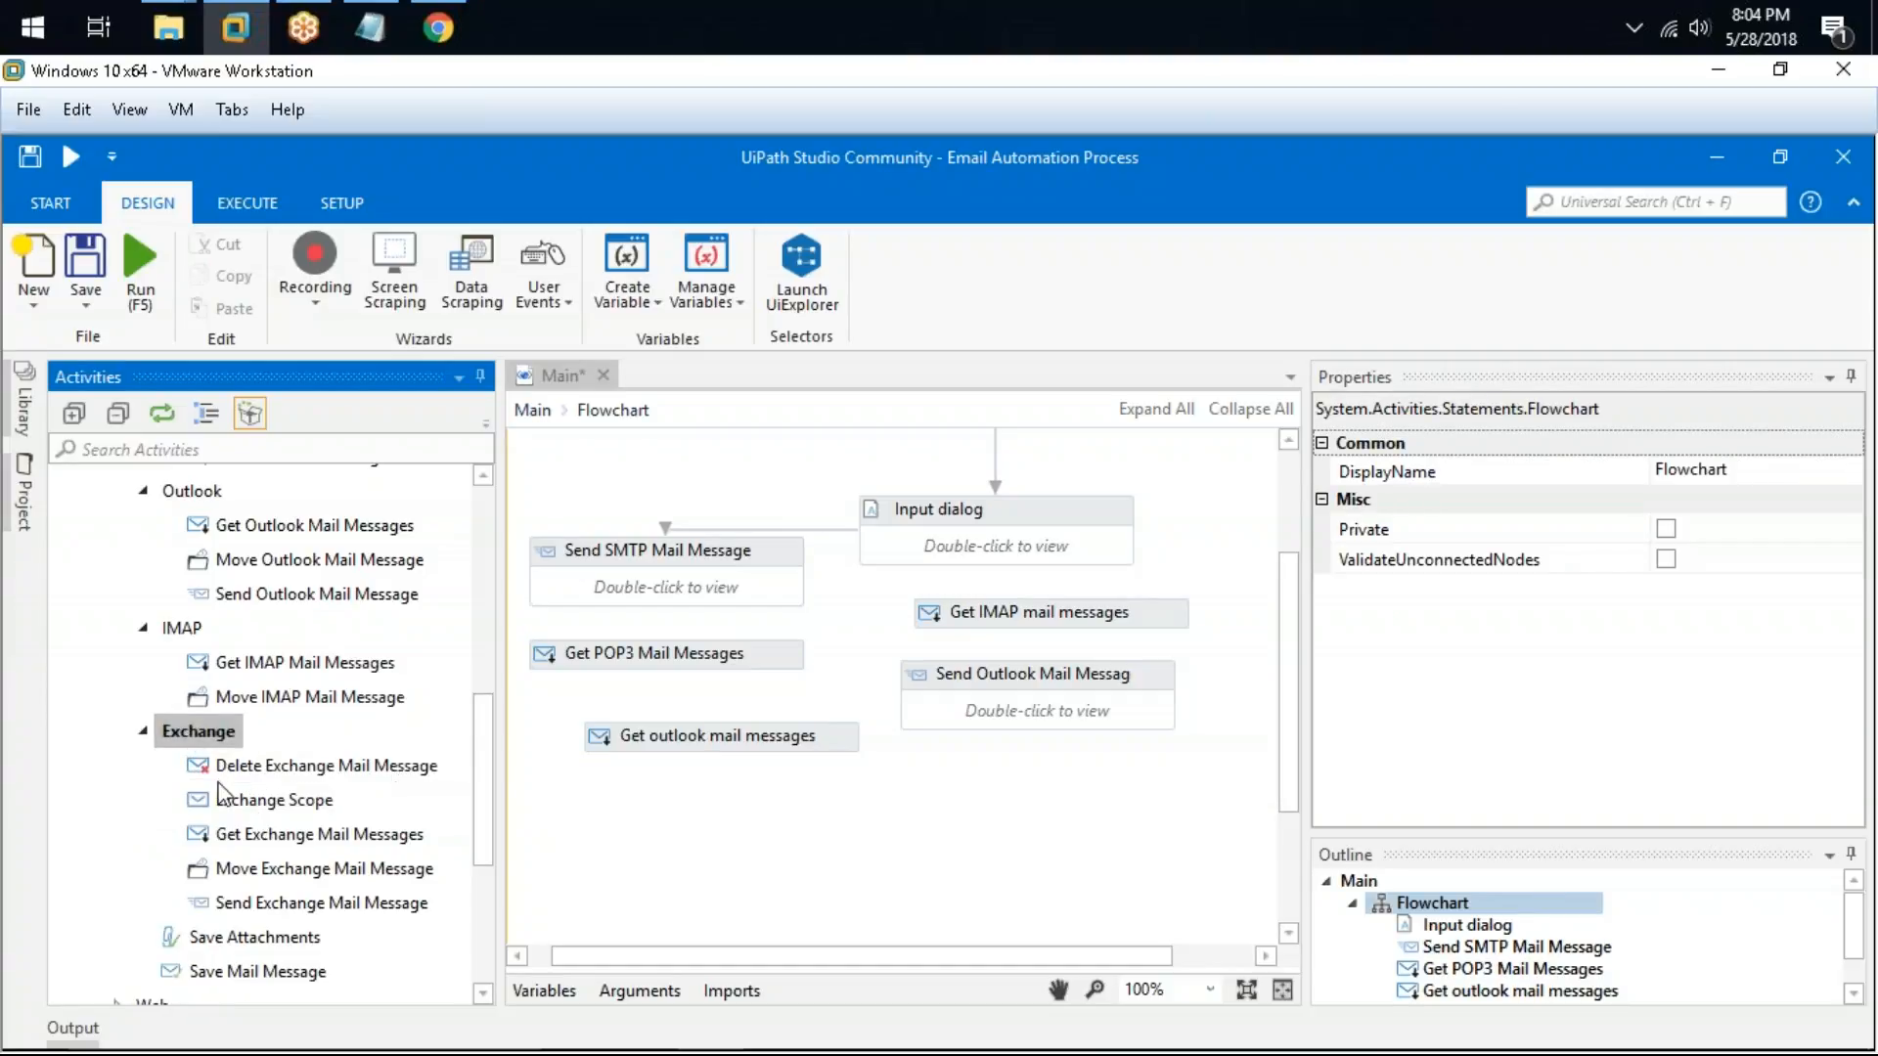
scroll(264, 606, "down", 3)
scroll(264, 606, "up", 1)
left_click_drag(274, 602, 726, 847)
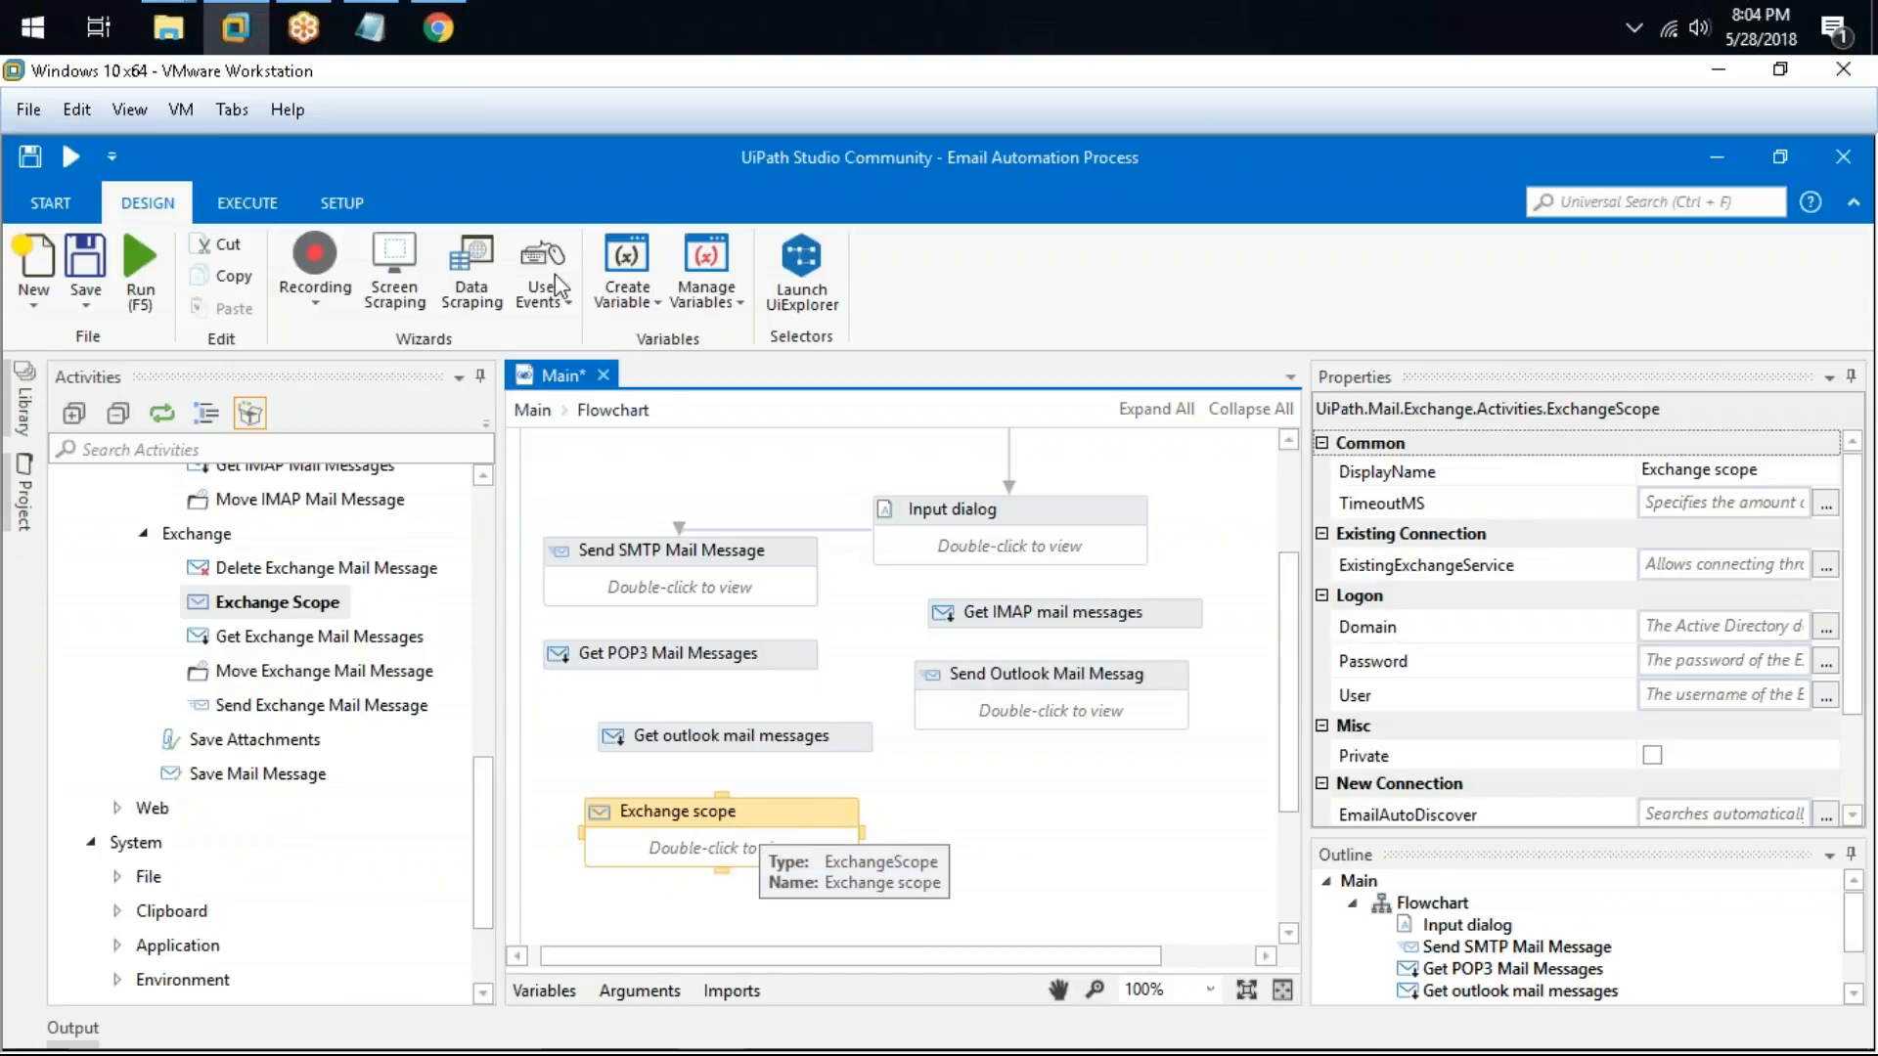
Step: Review the Exchange notes in the Notepad file, then return to the workflow
left_click(373, 26)
scroll(459, 792, "down", 1)
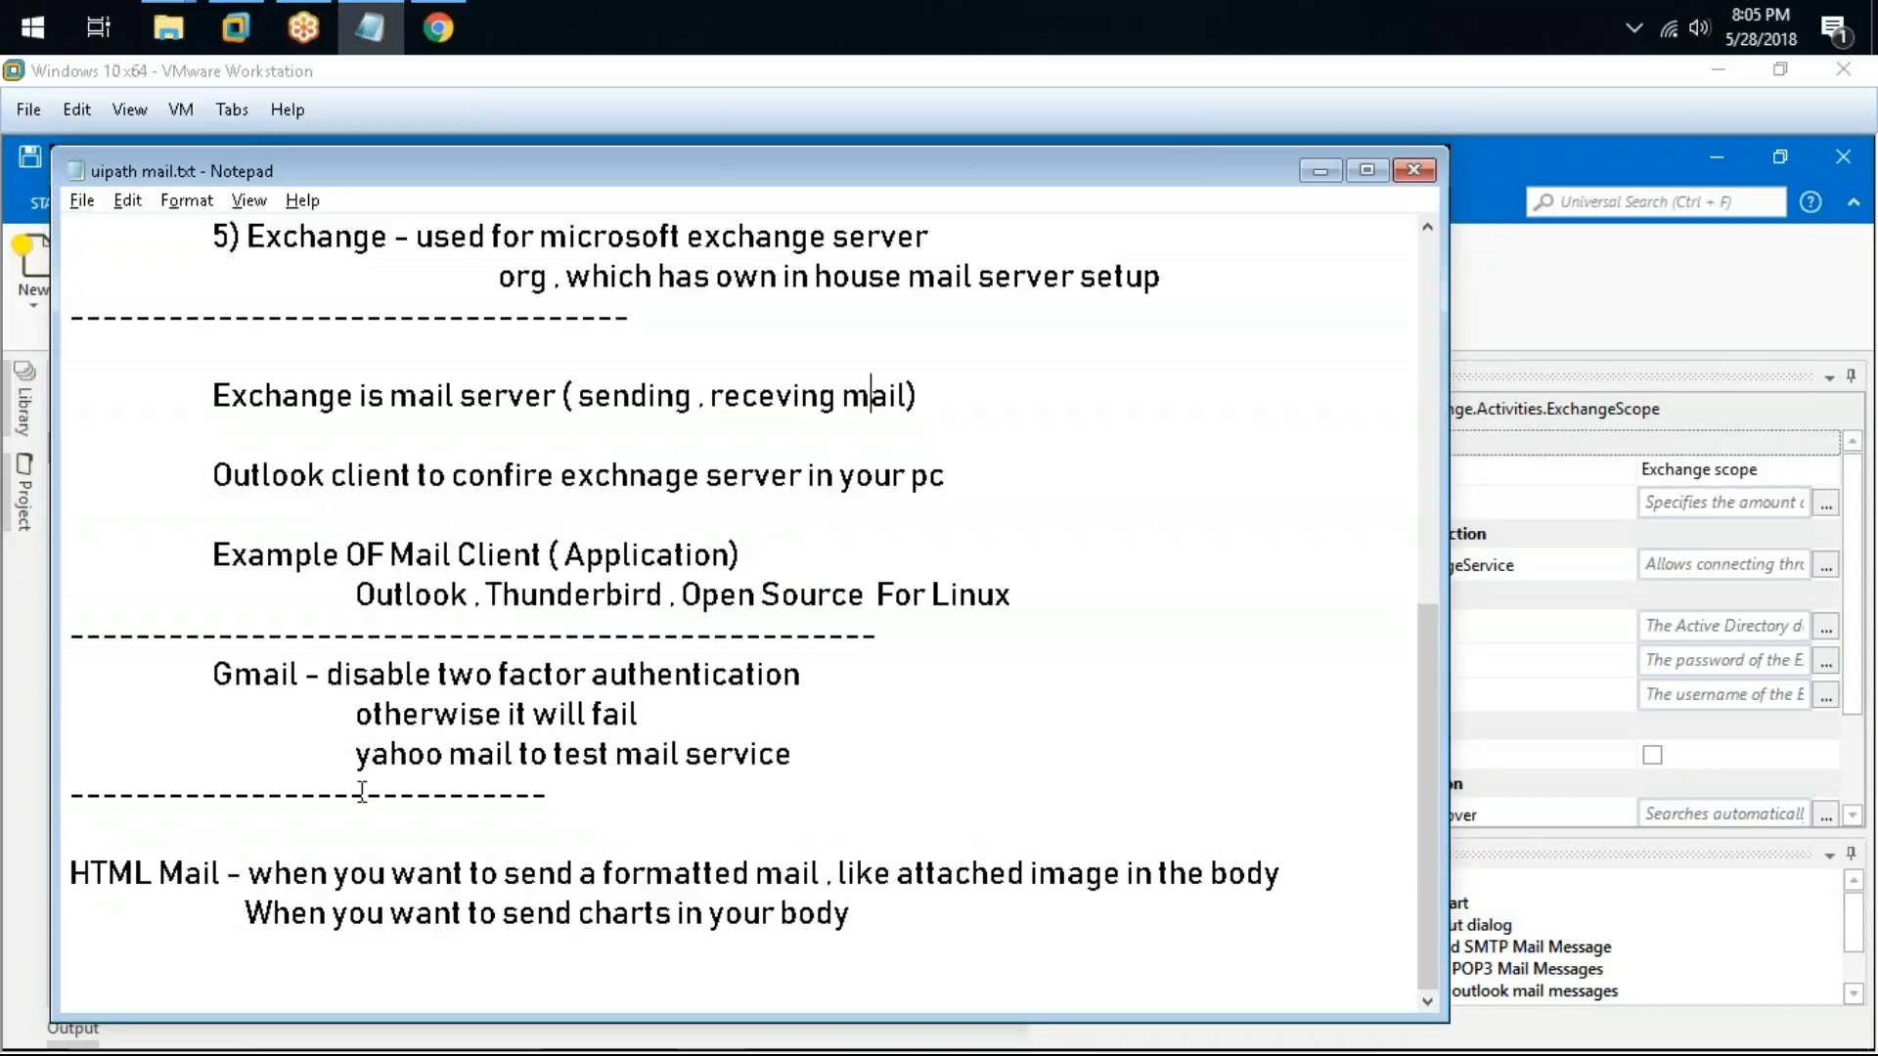
left_click(1320, 171)
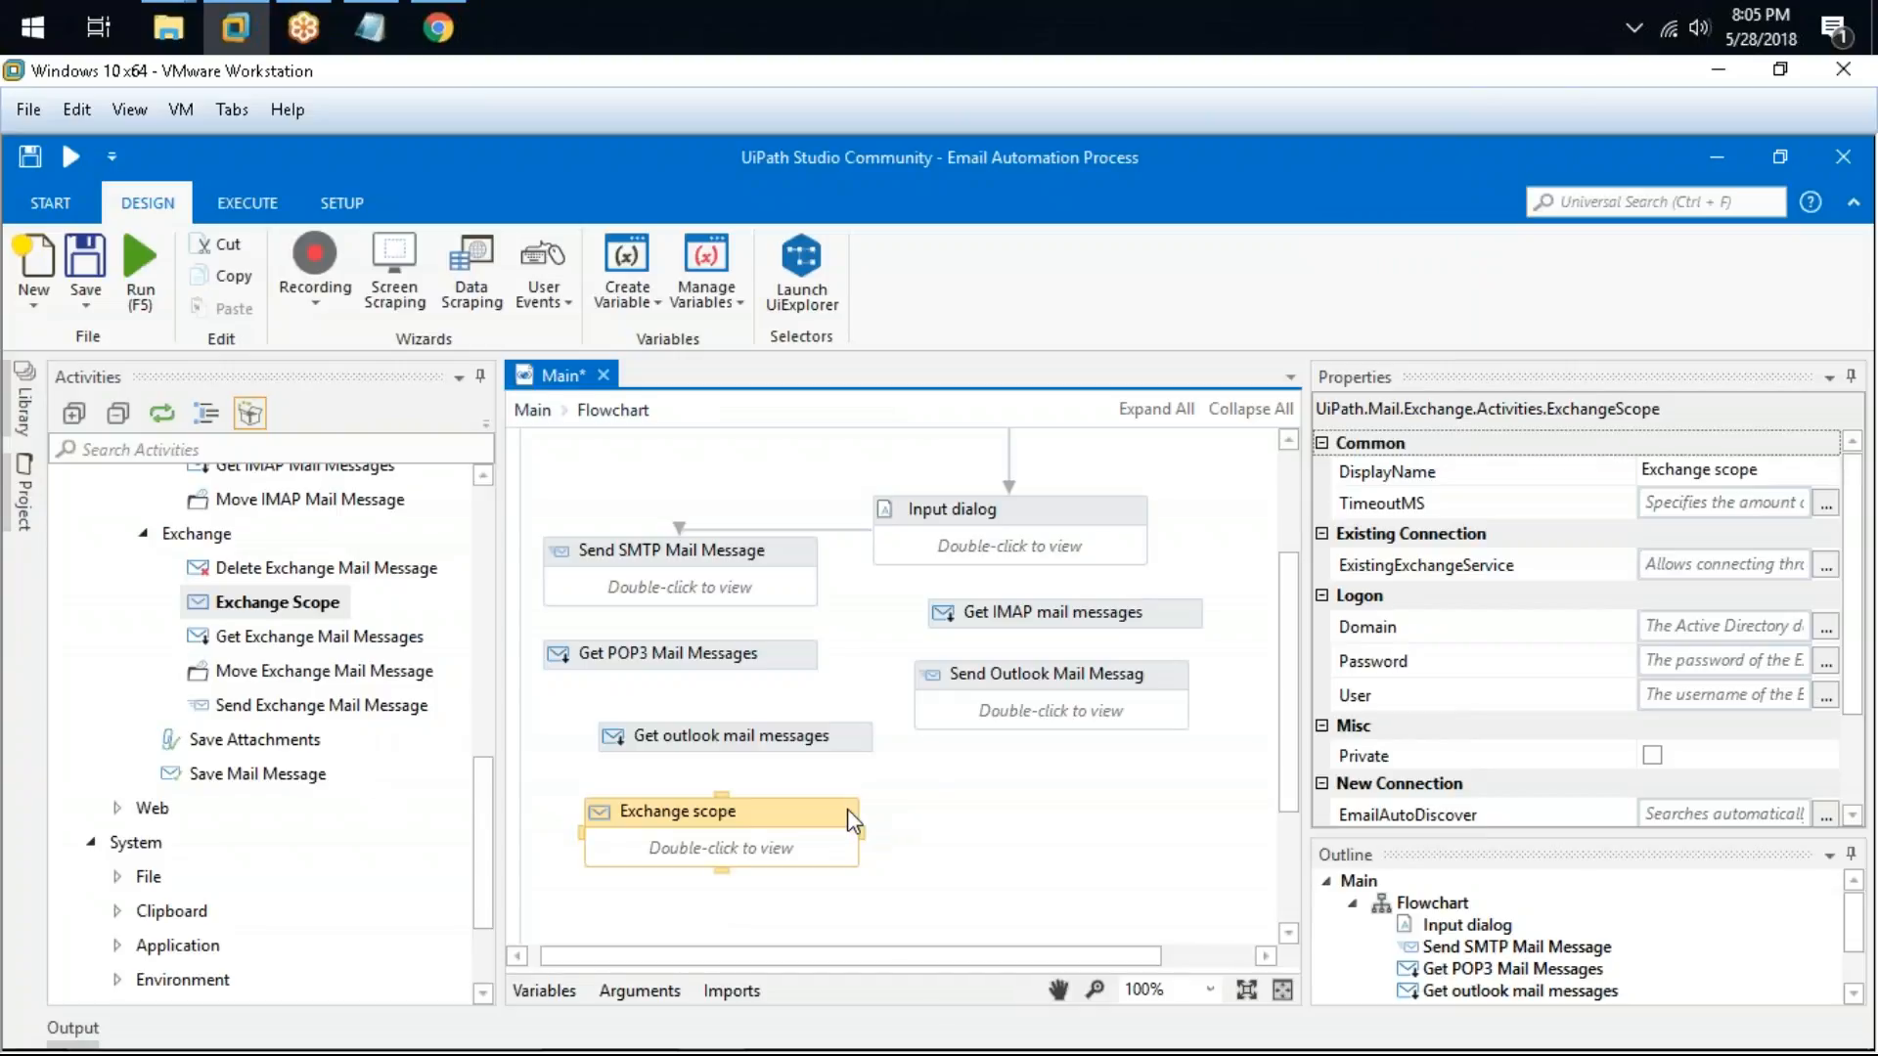
Step: Examine the Exchange scope's Domain, Password and User logon properties
left_click_drag(848, 811, 860, 821)
left_click(1708, 624)
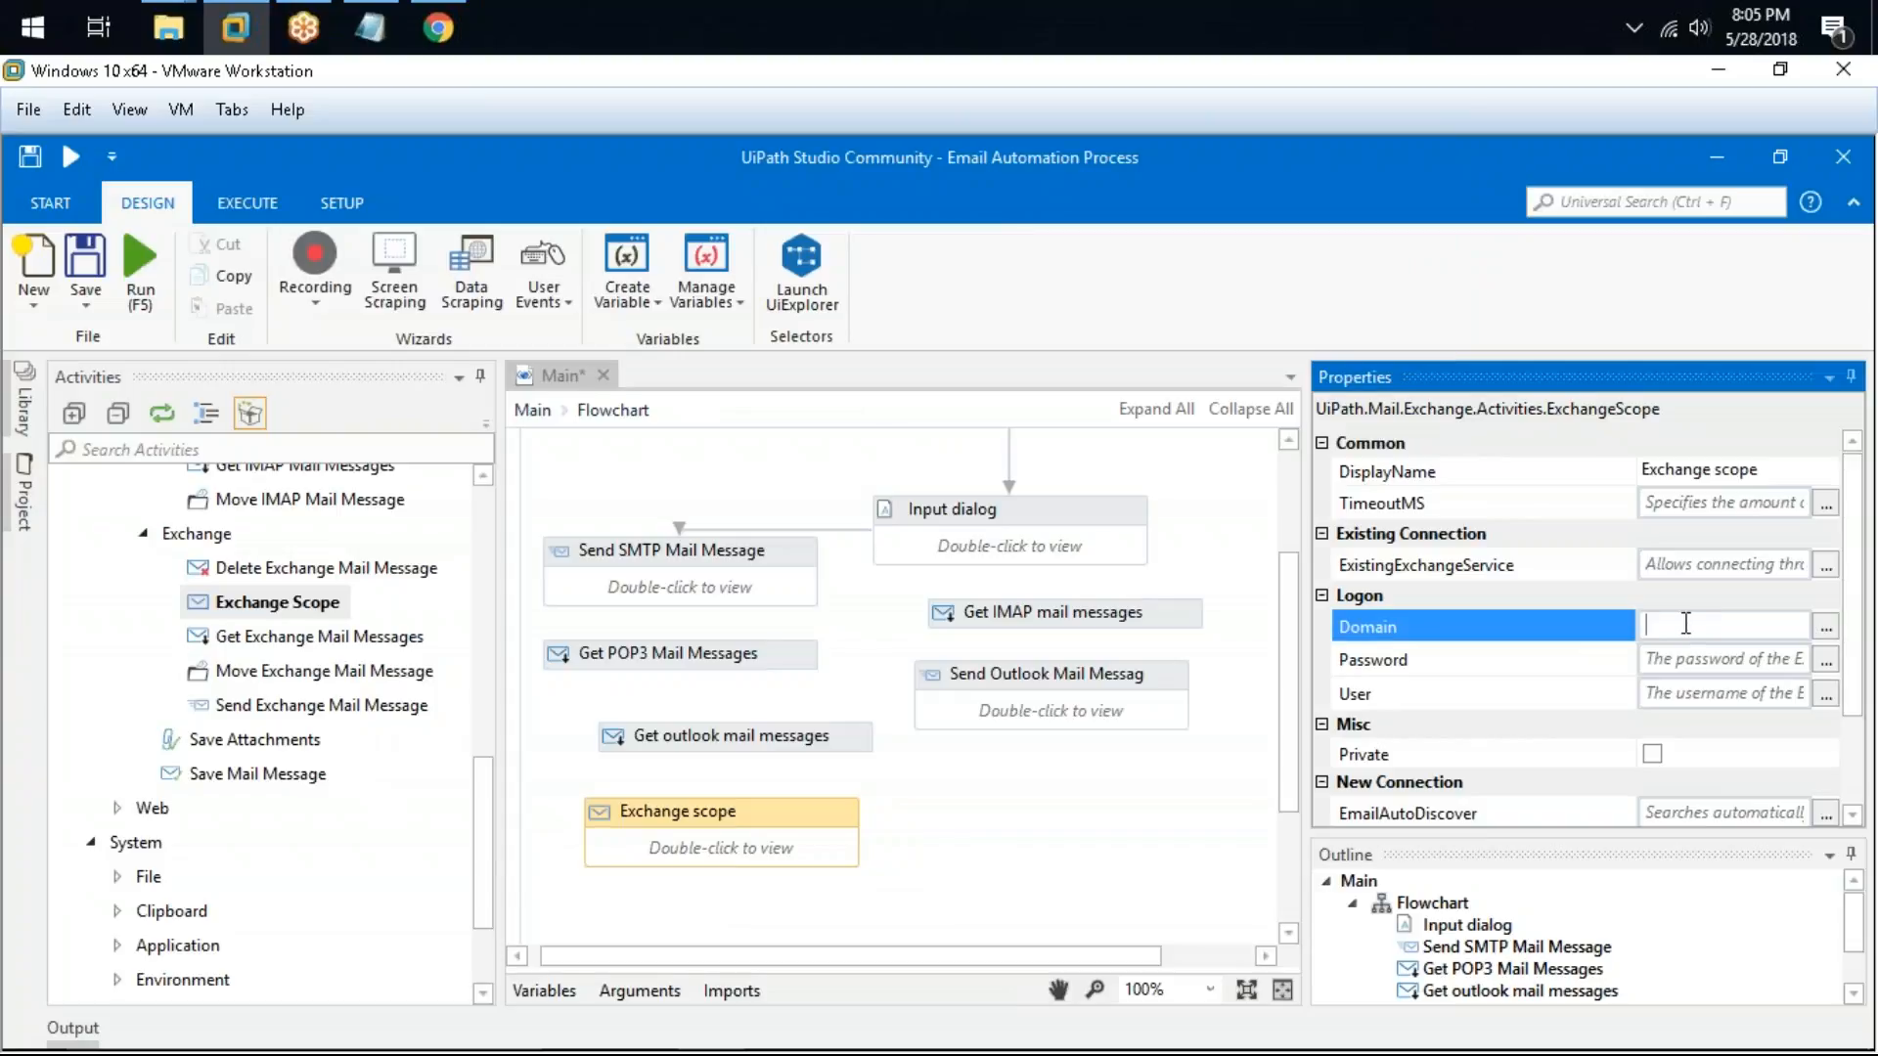
left_click(1721, 691)
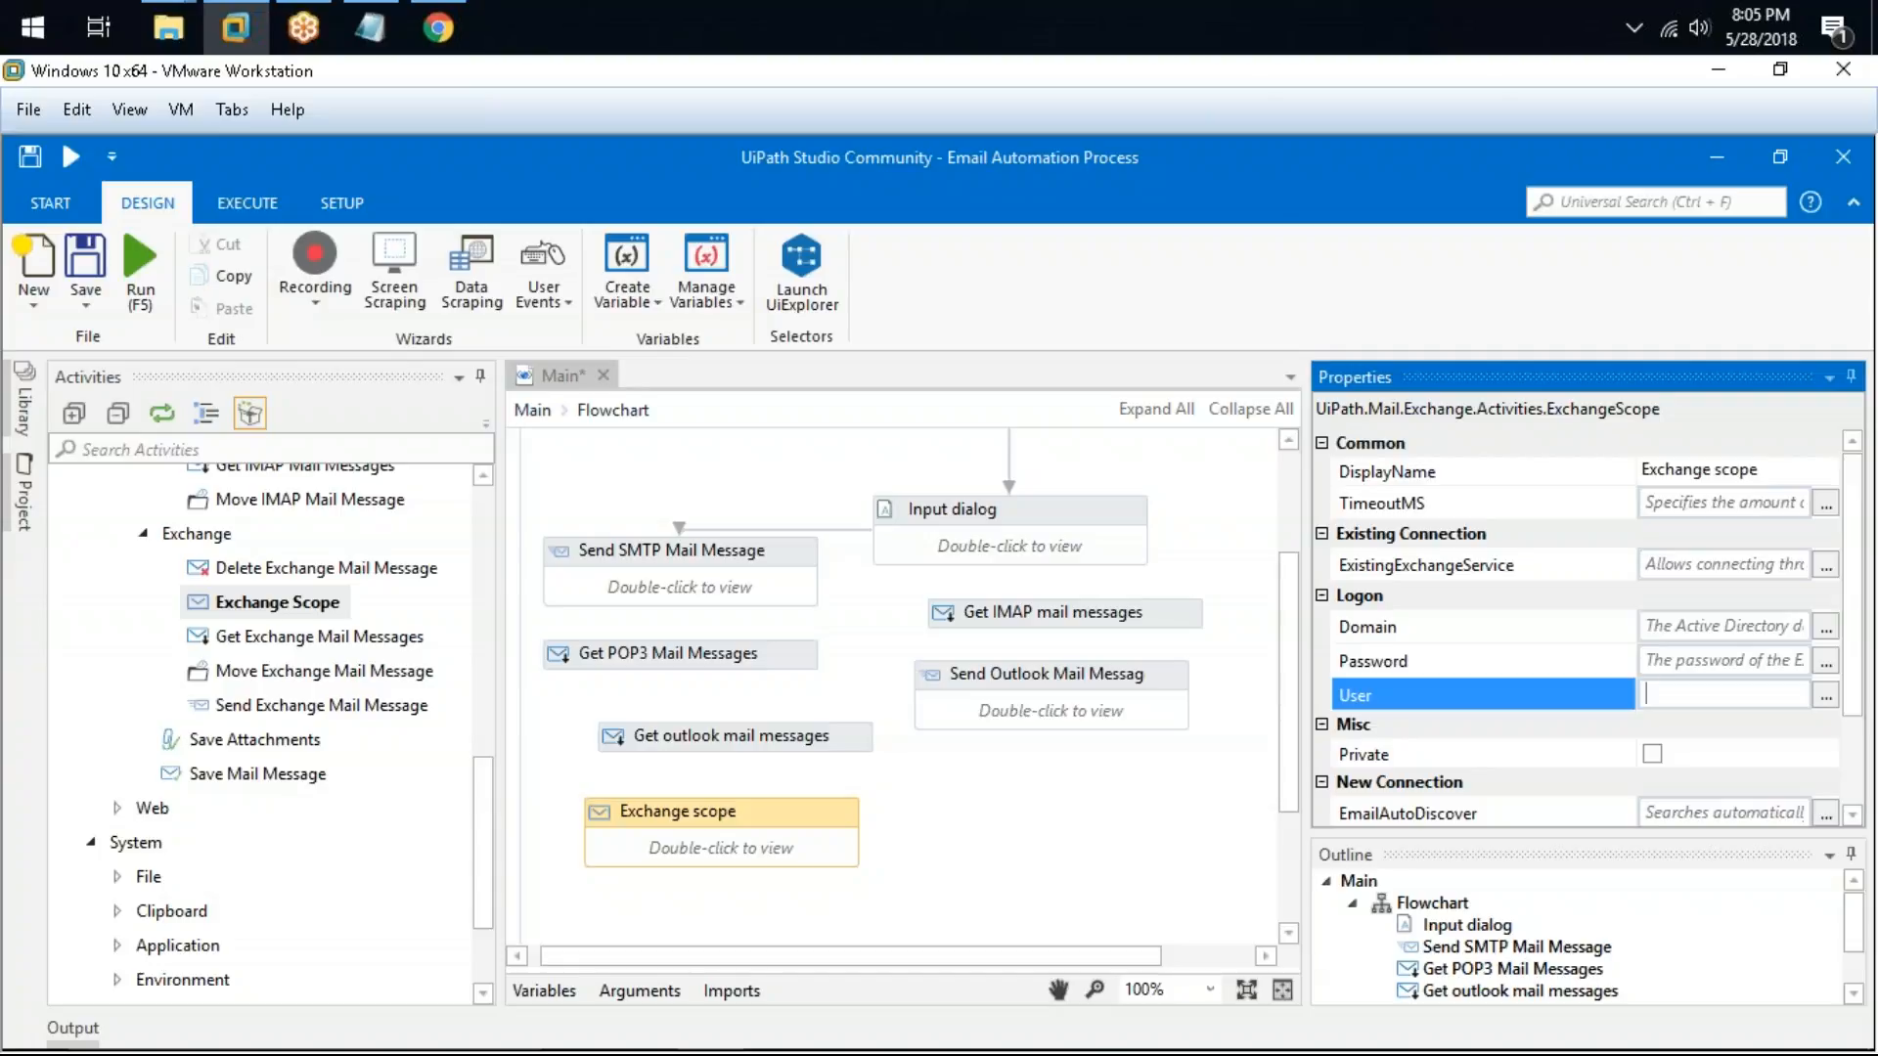
left_click(1703, 634)
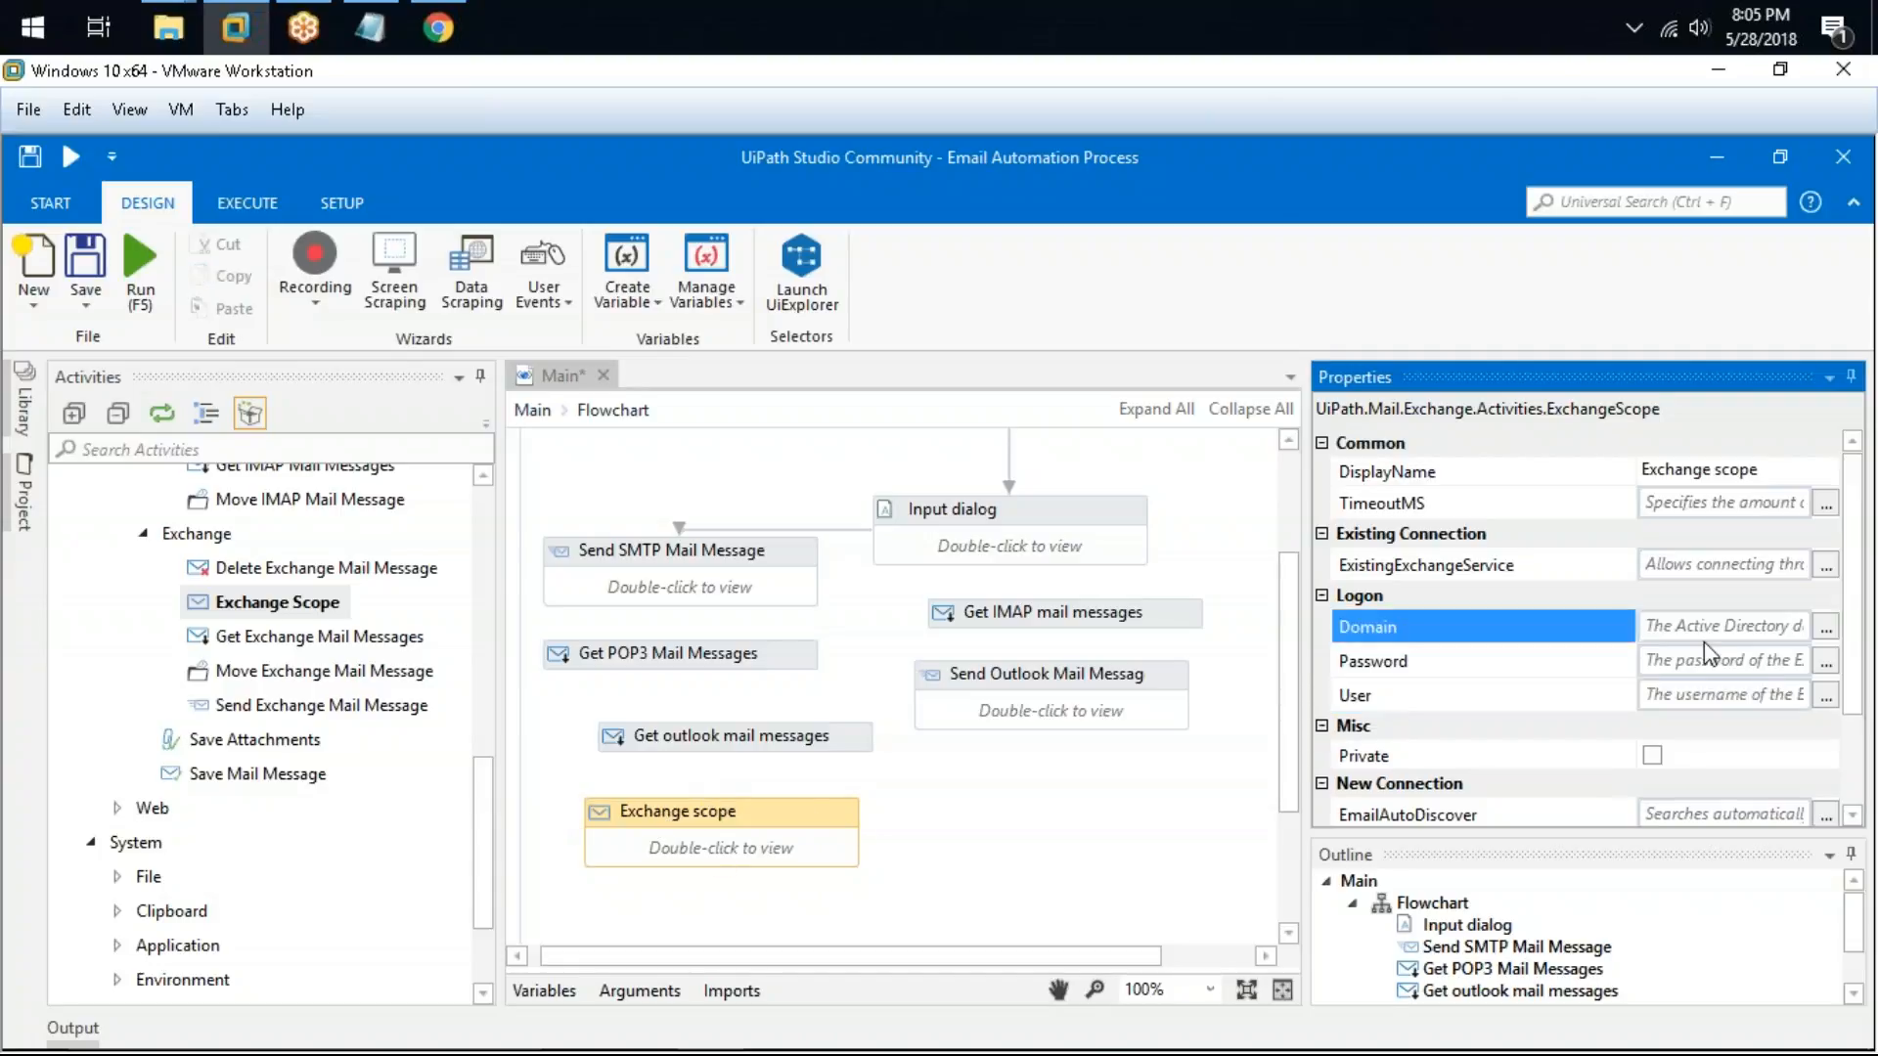
left_click(1725, 695)
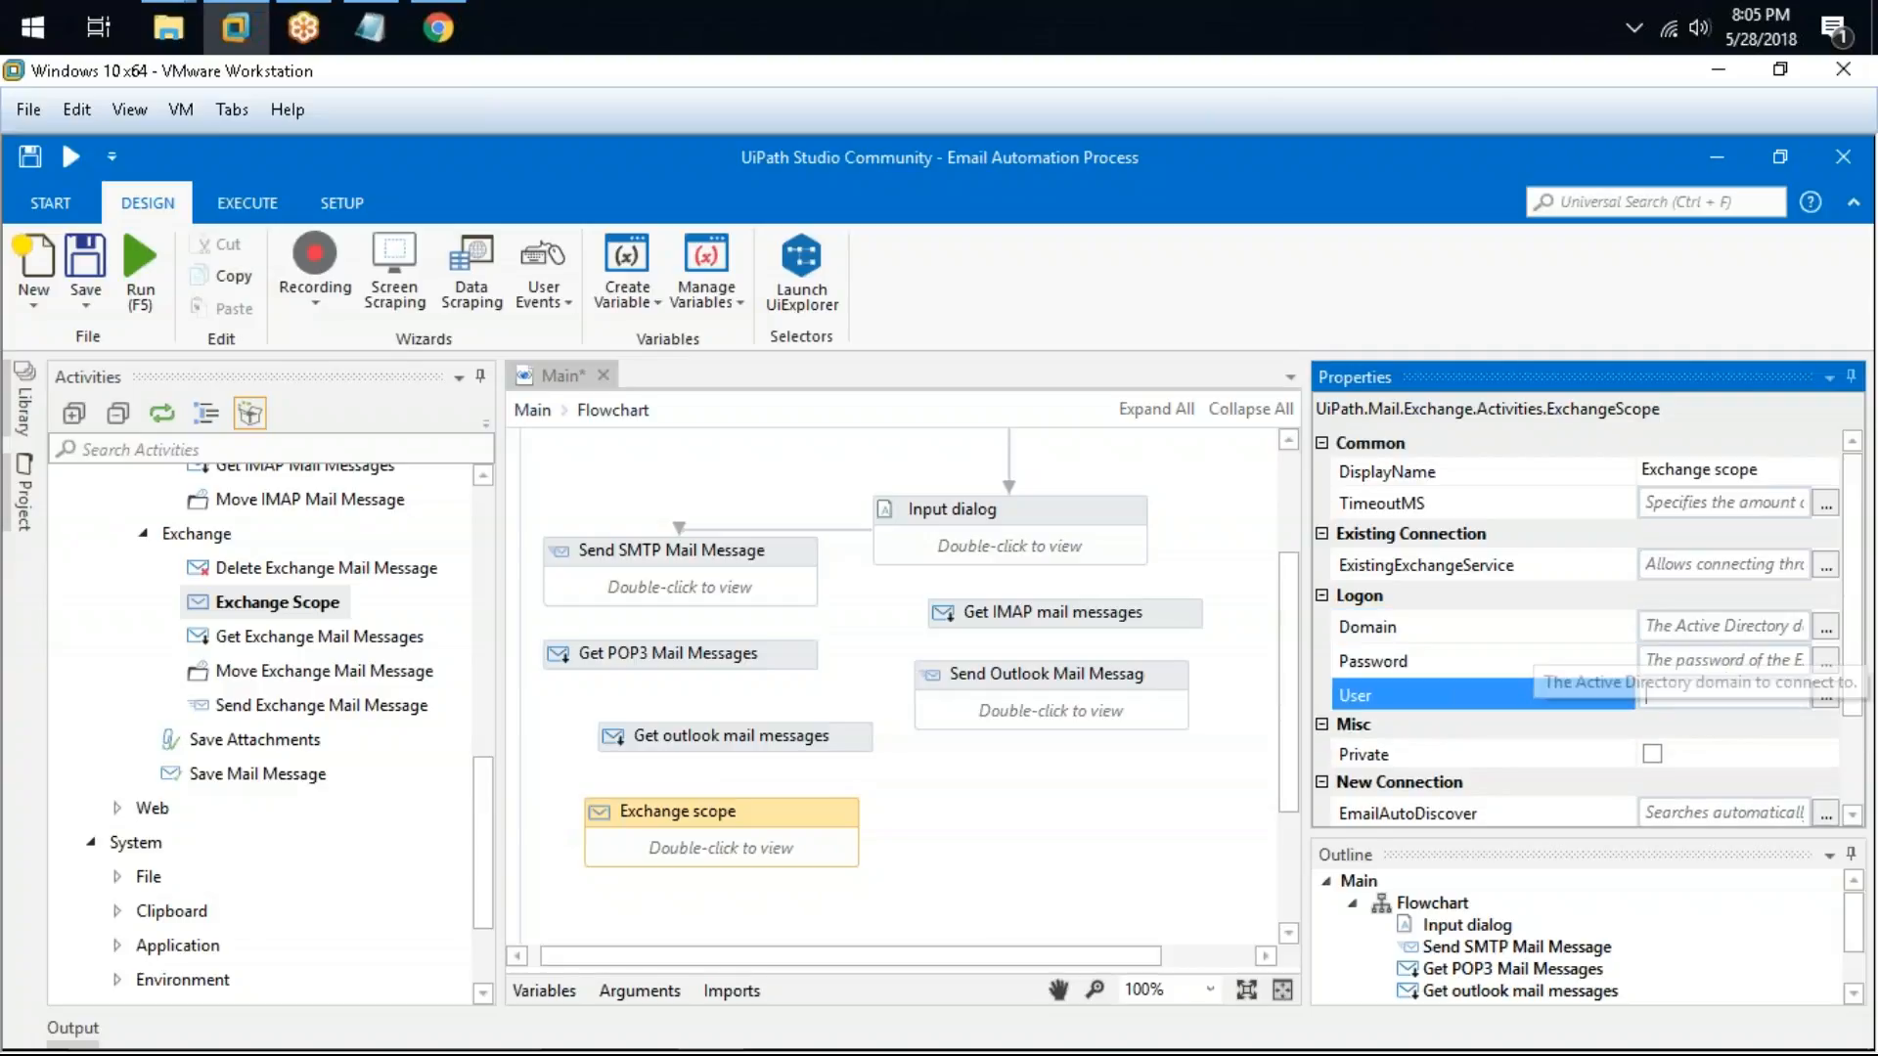
left_click(1682, 624)
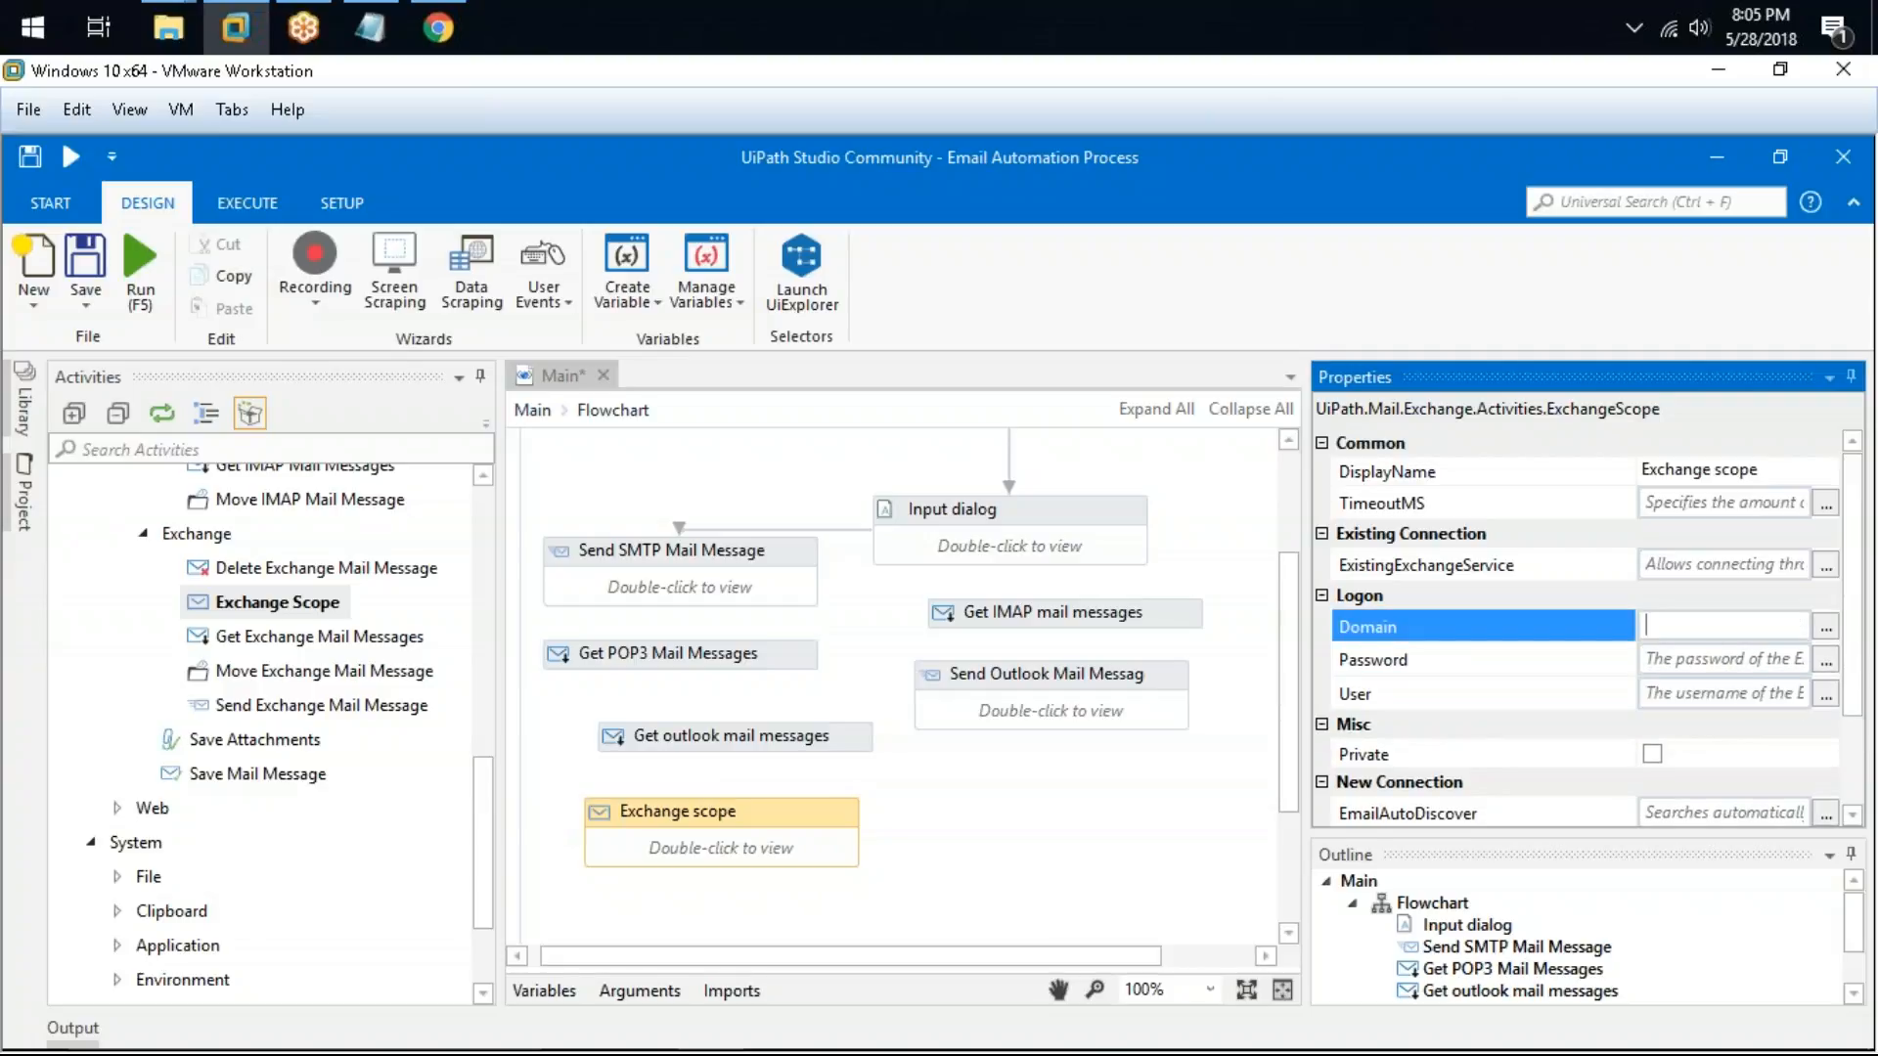
left_click(1755, 567)
left_click(1520, 696)
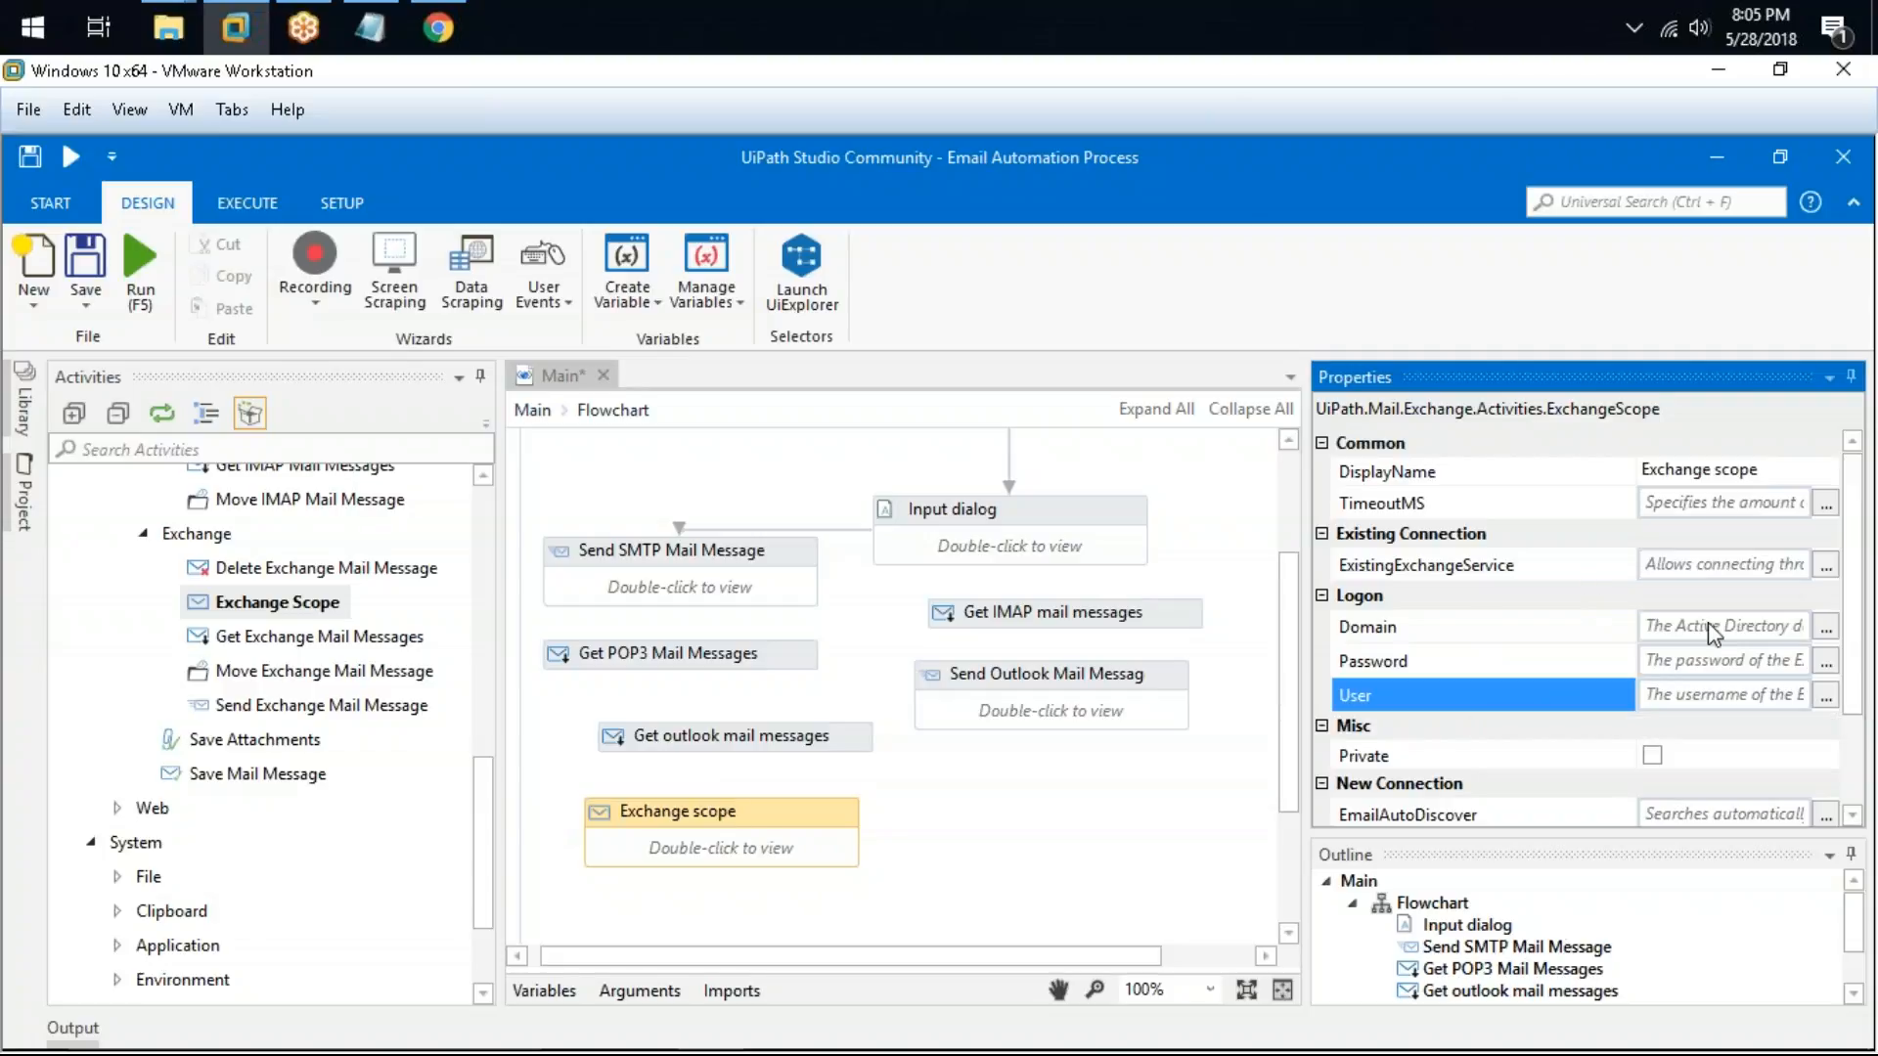
Step: Set the Exchange scope's ExchangeVersion to Exchange2013_SP1 and review its Server and ExchangeService properties
scroll(1711, 635, "down", 3)
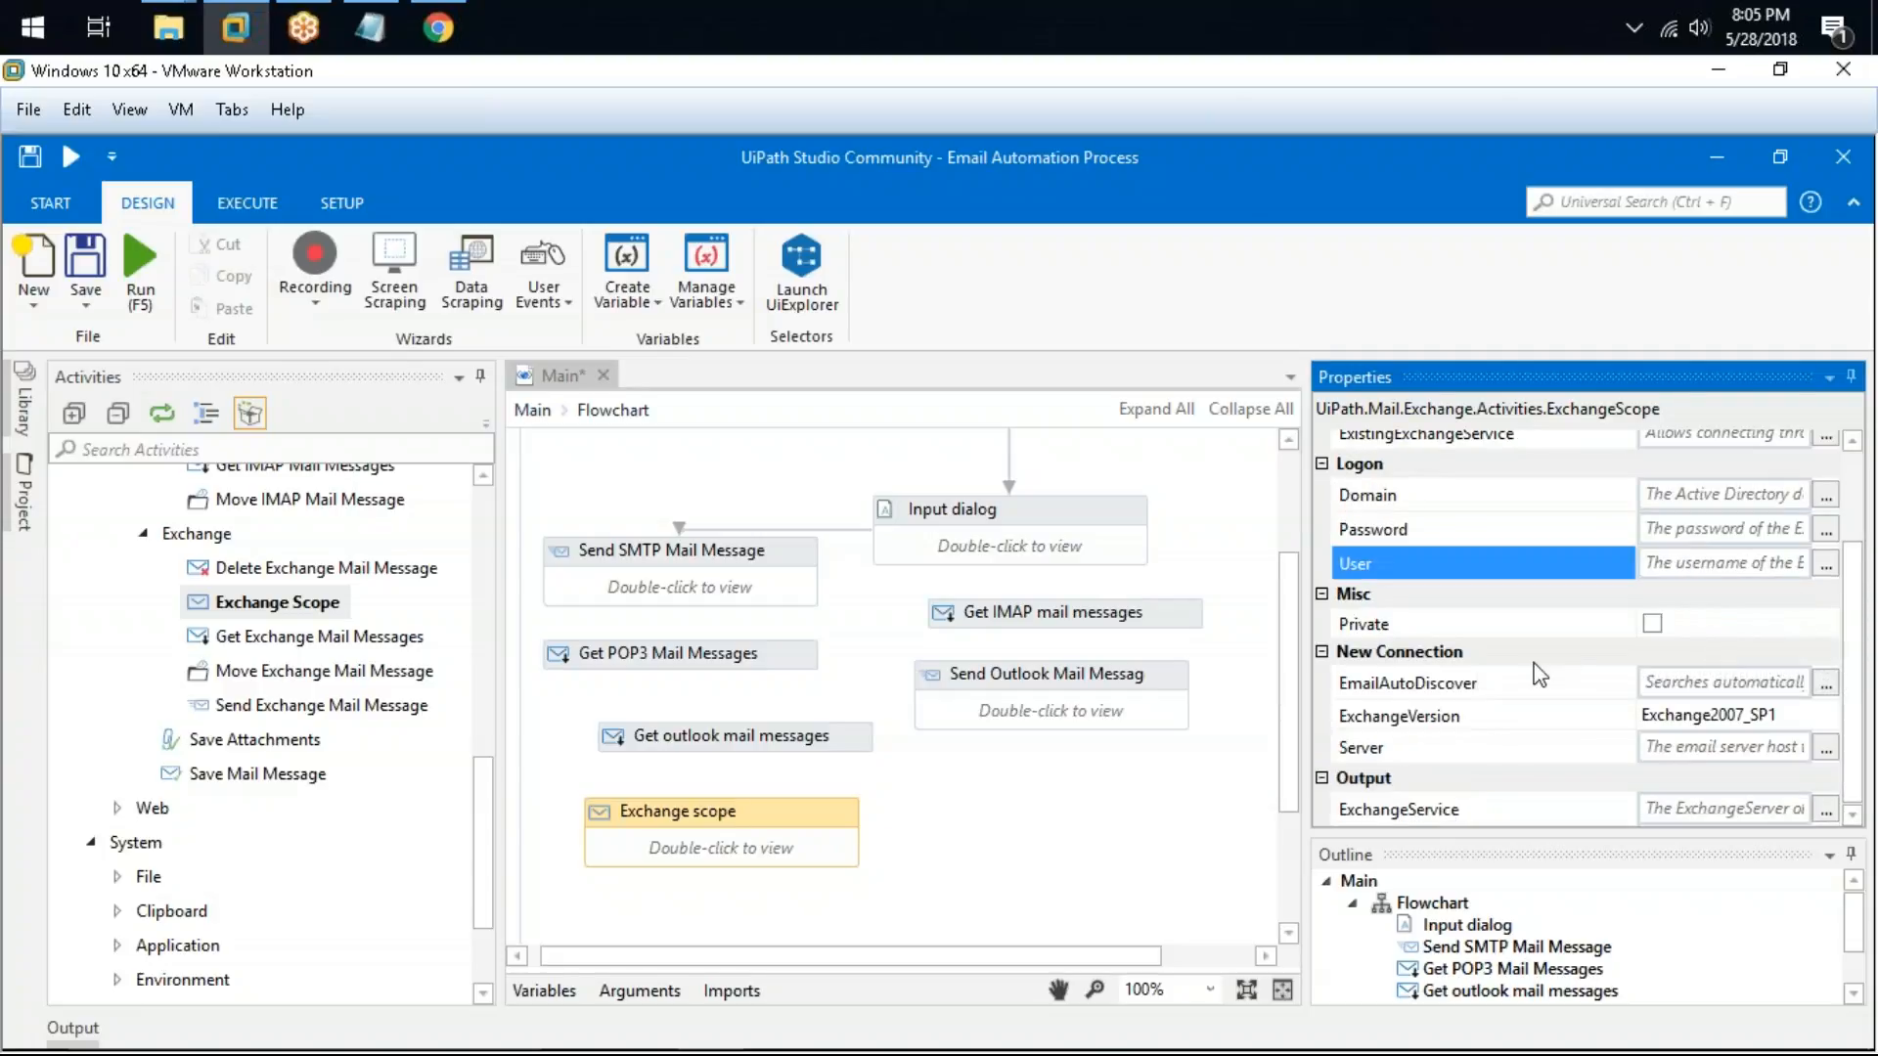
left_click(1816, 708)
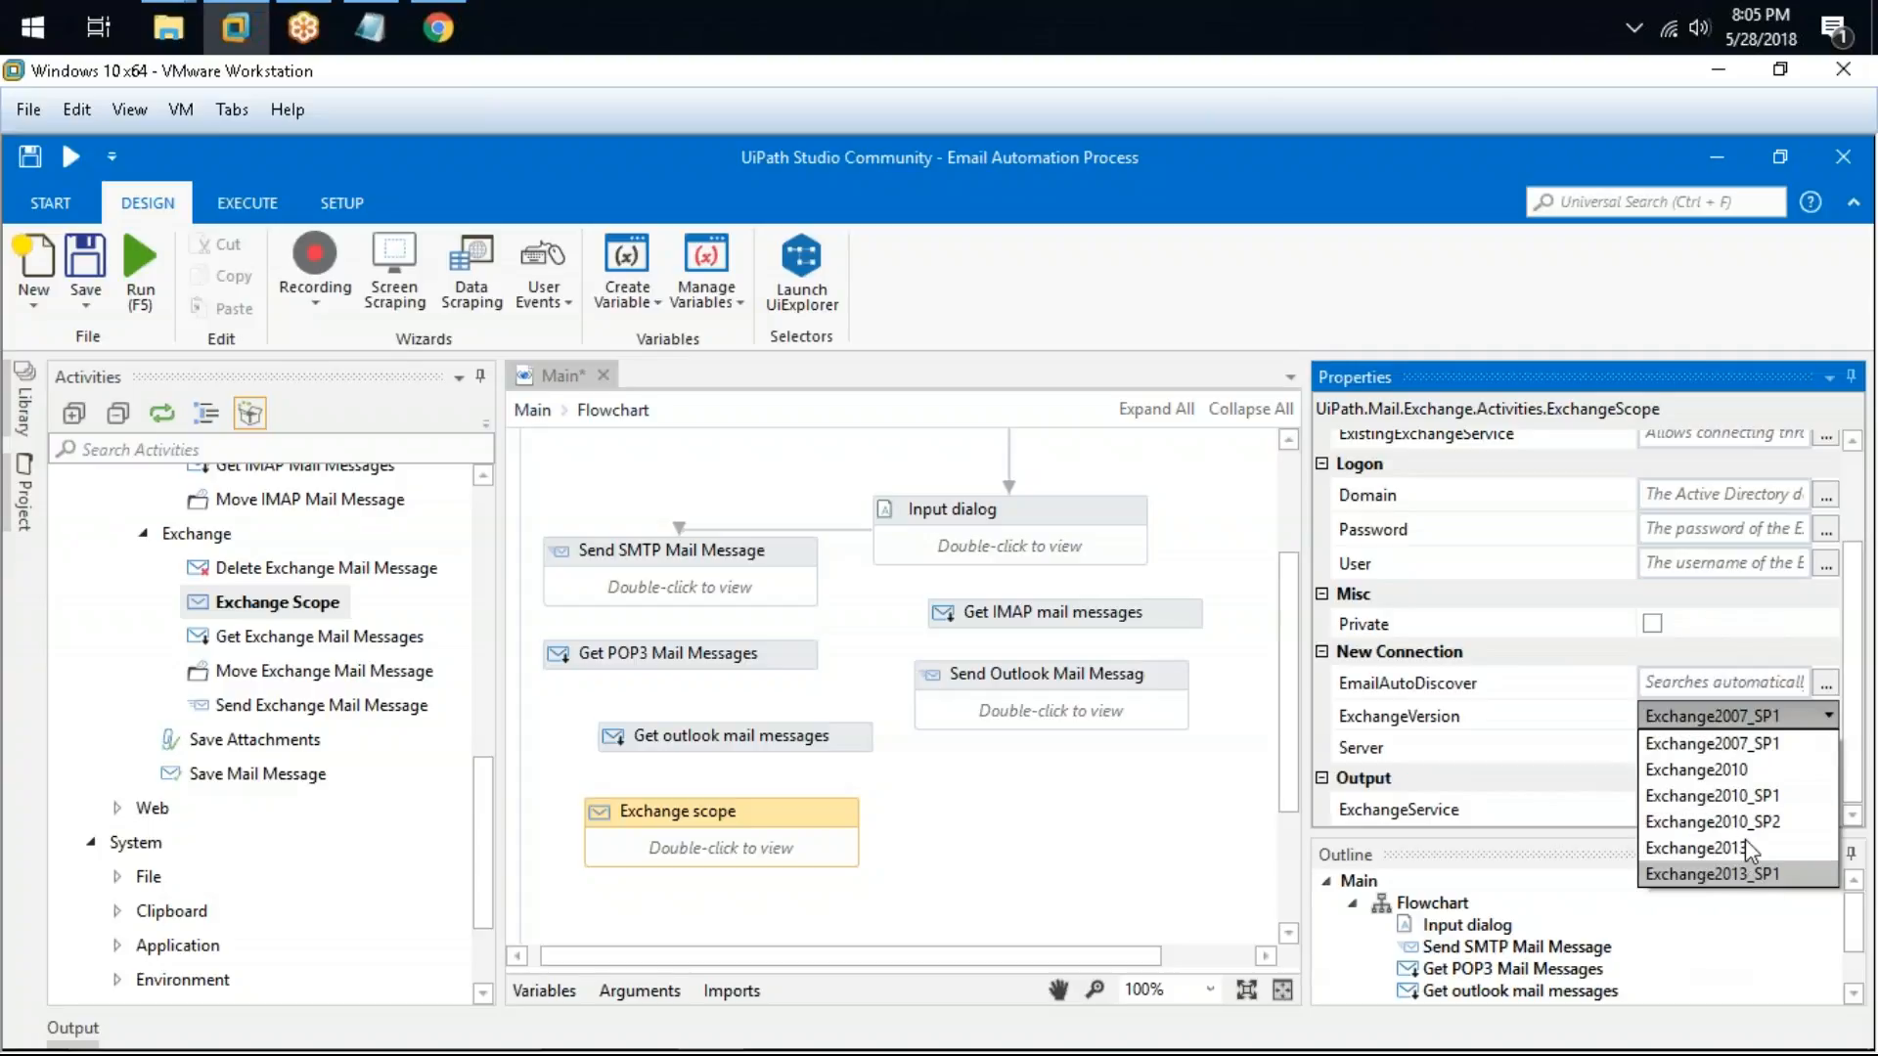
left_click(1751, 873)
left_click(1751, 717)
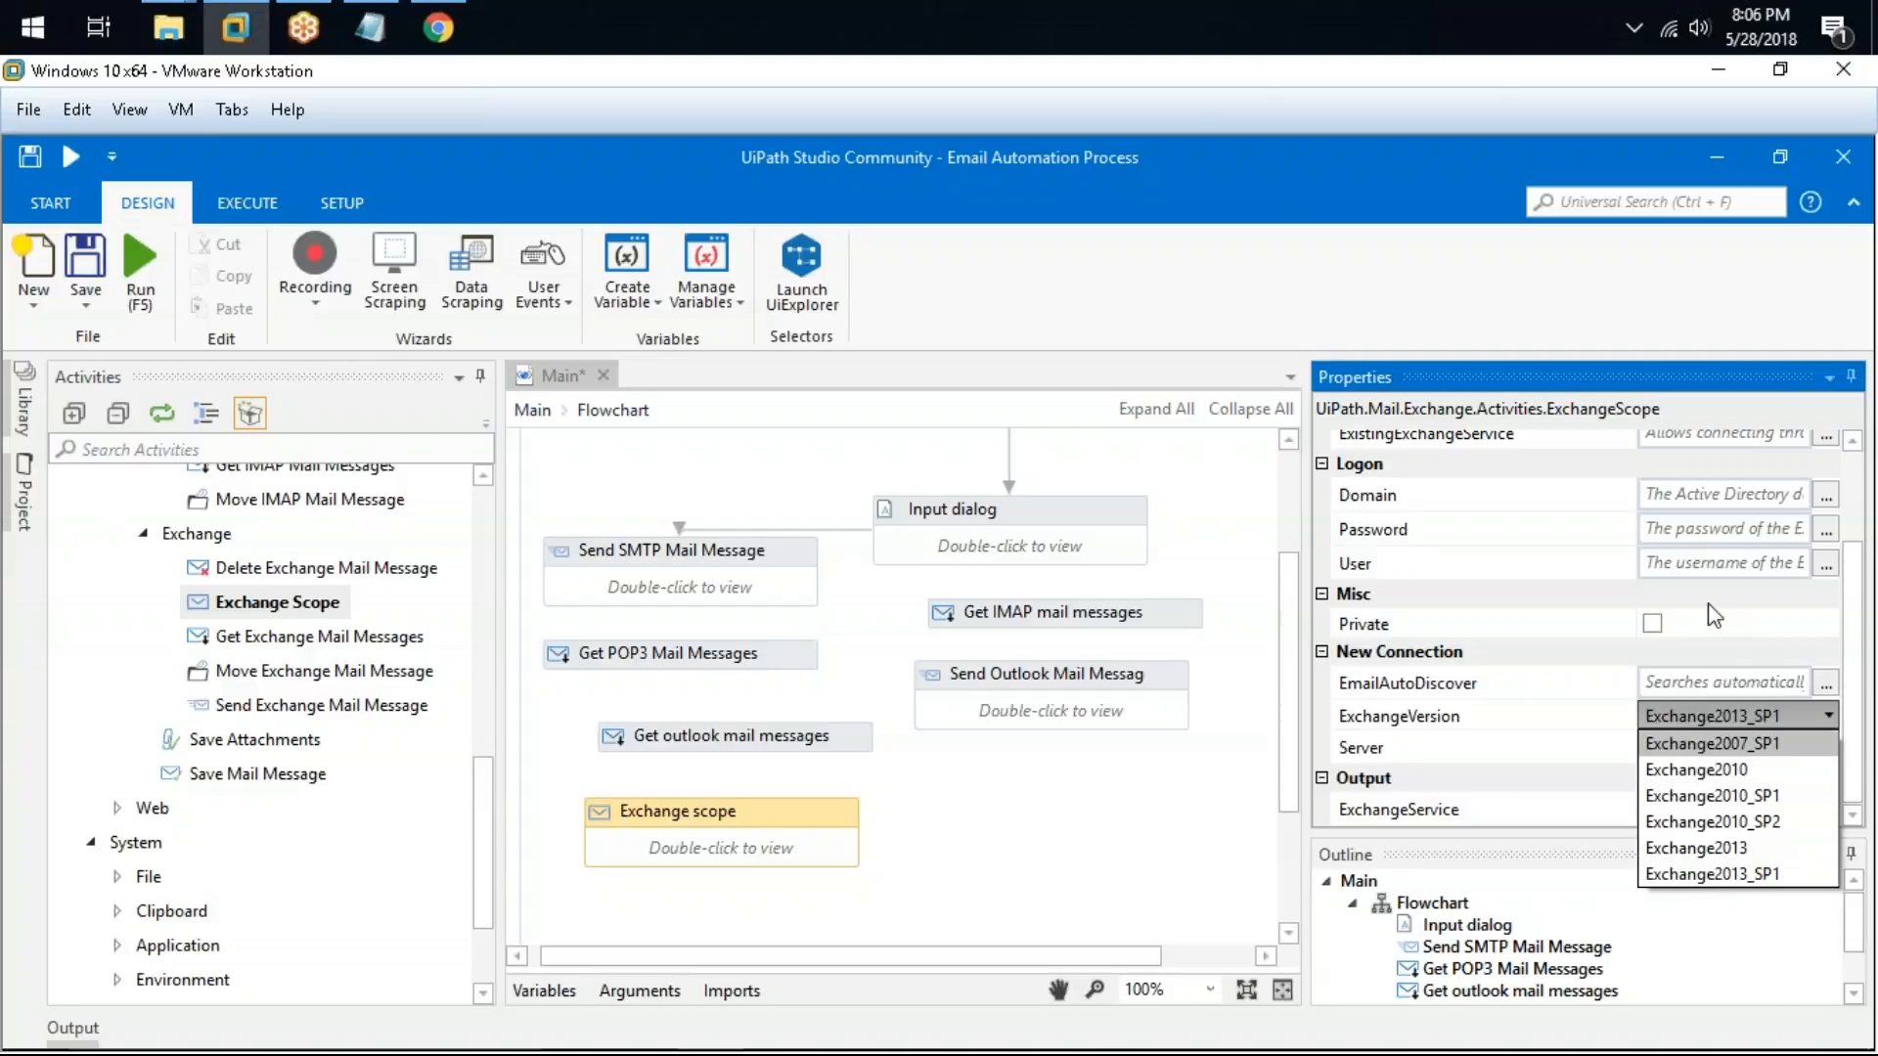
left_click(1750, 722)
left_click(1727, 749)
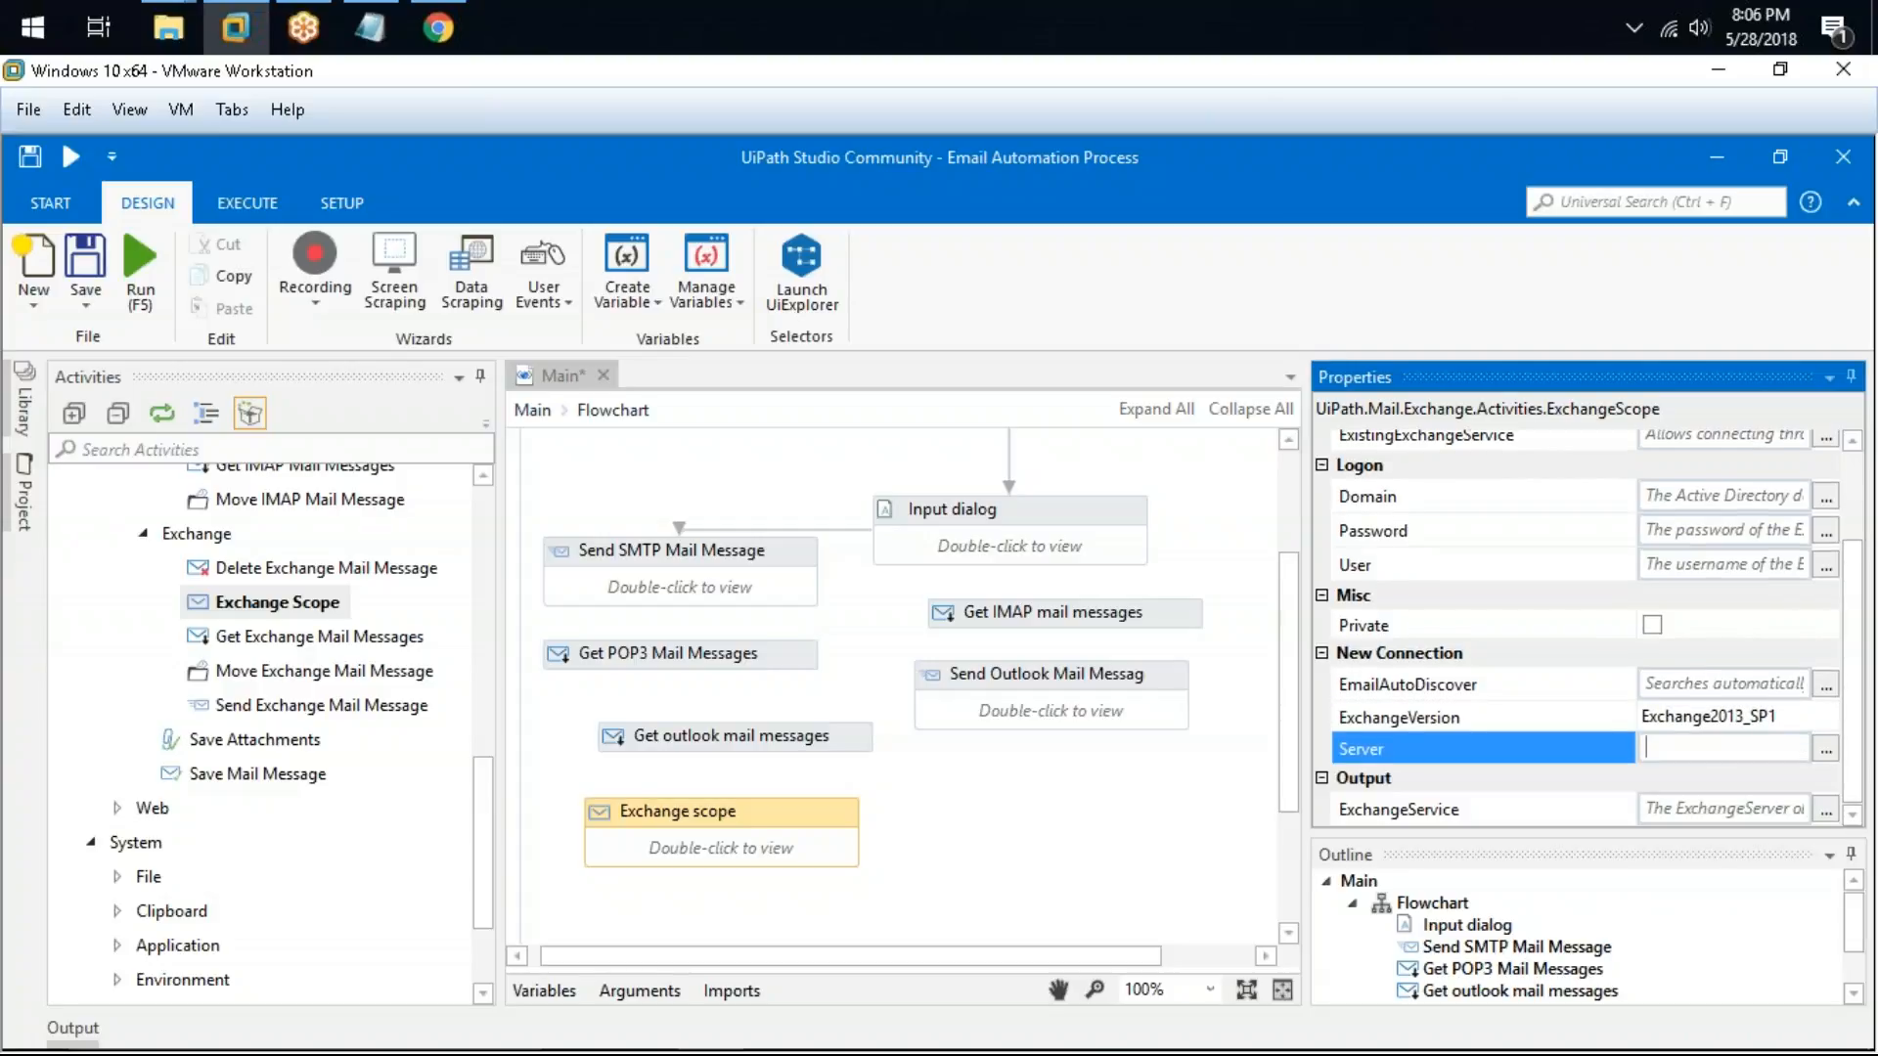
left_click(1769, 806)
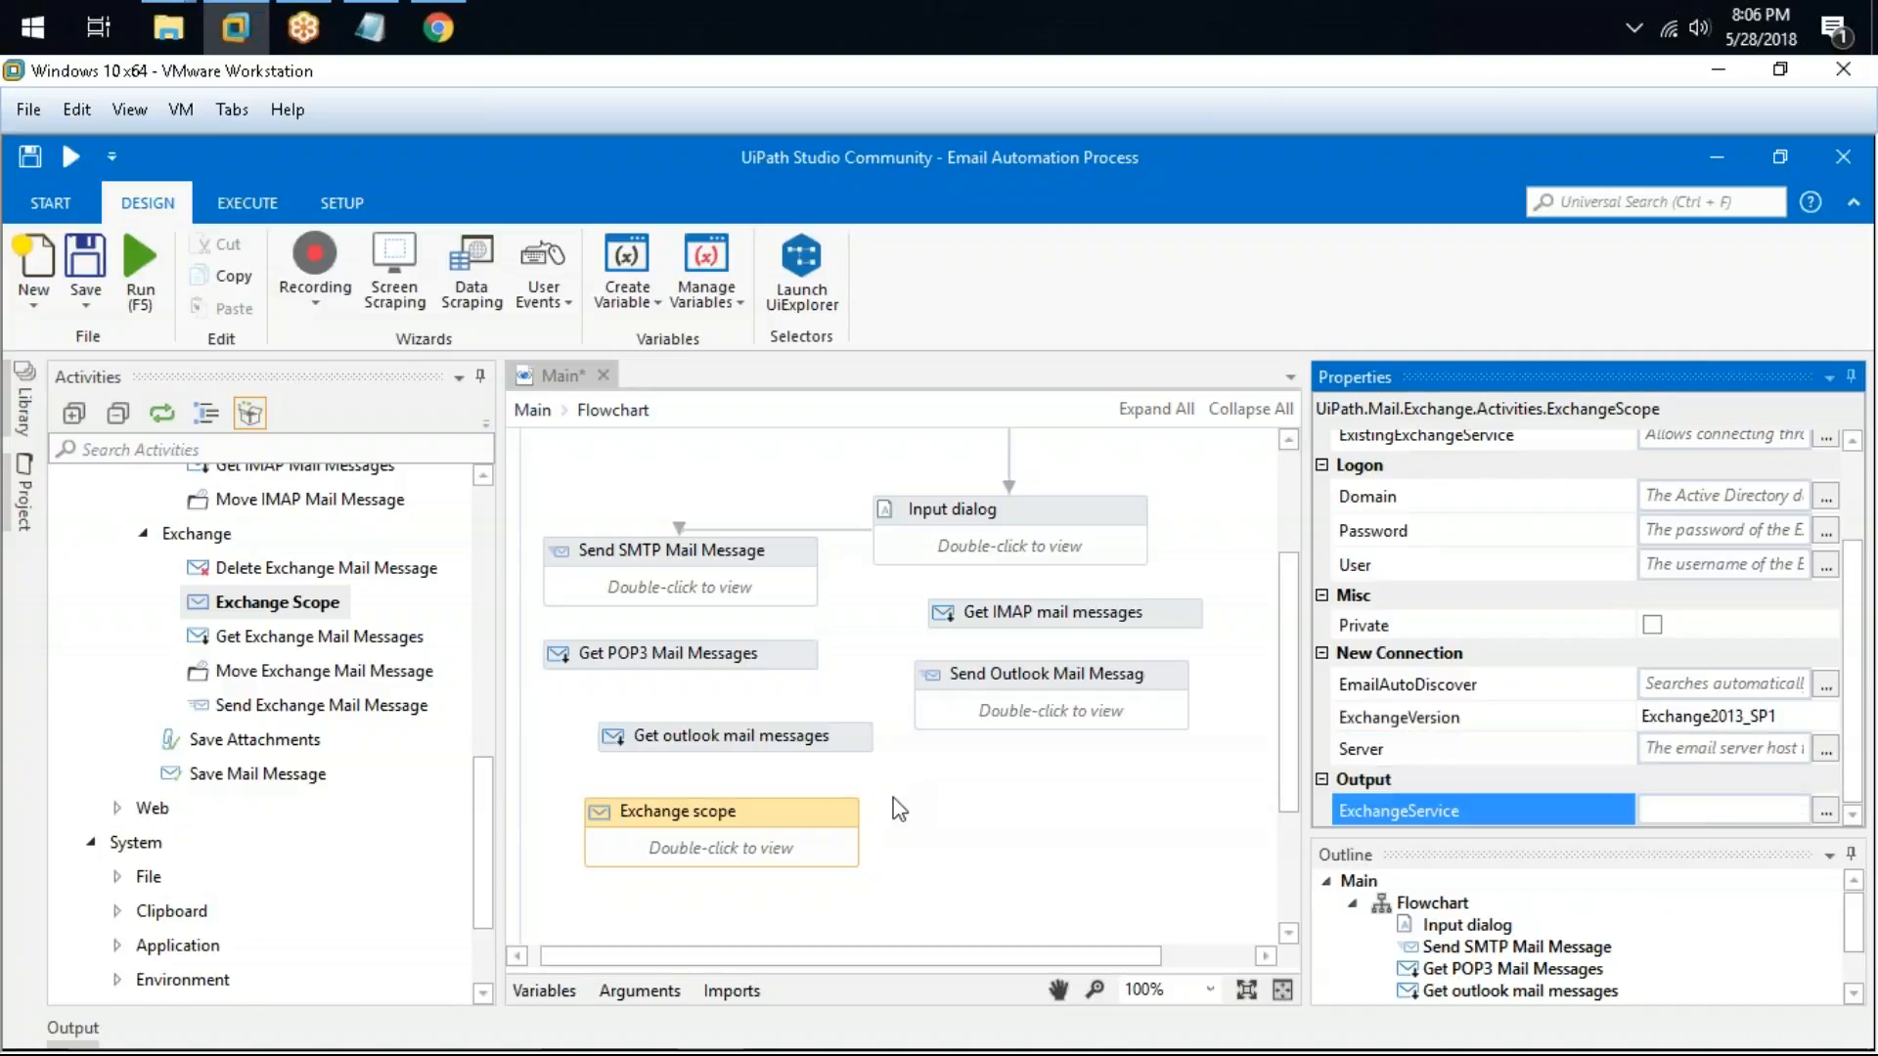
left_click(916, 788)
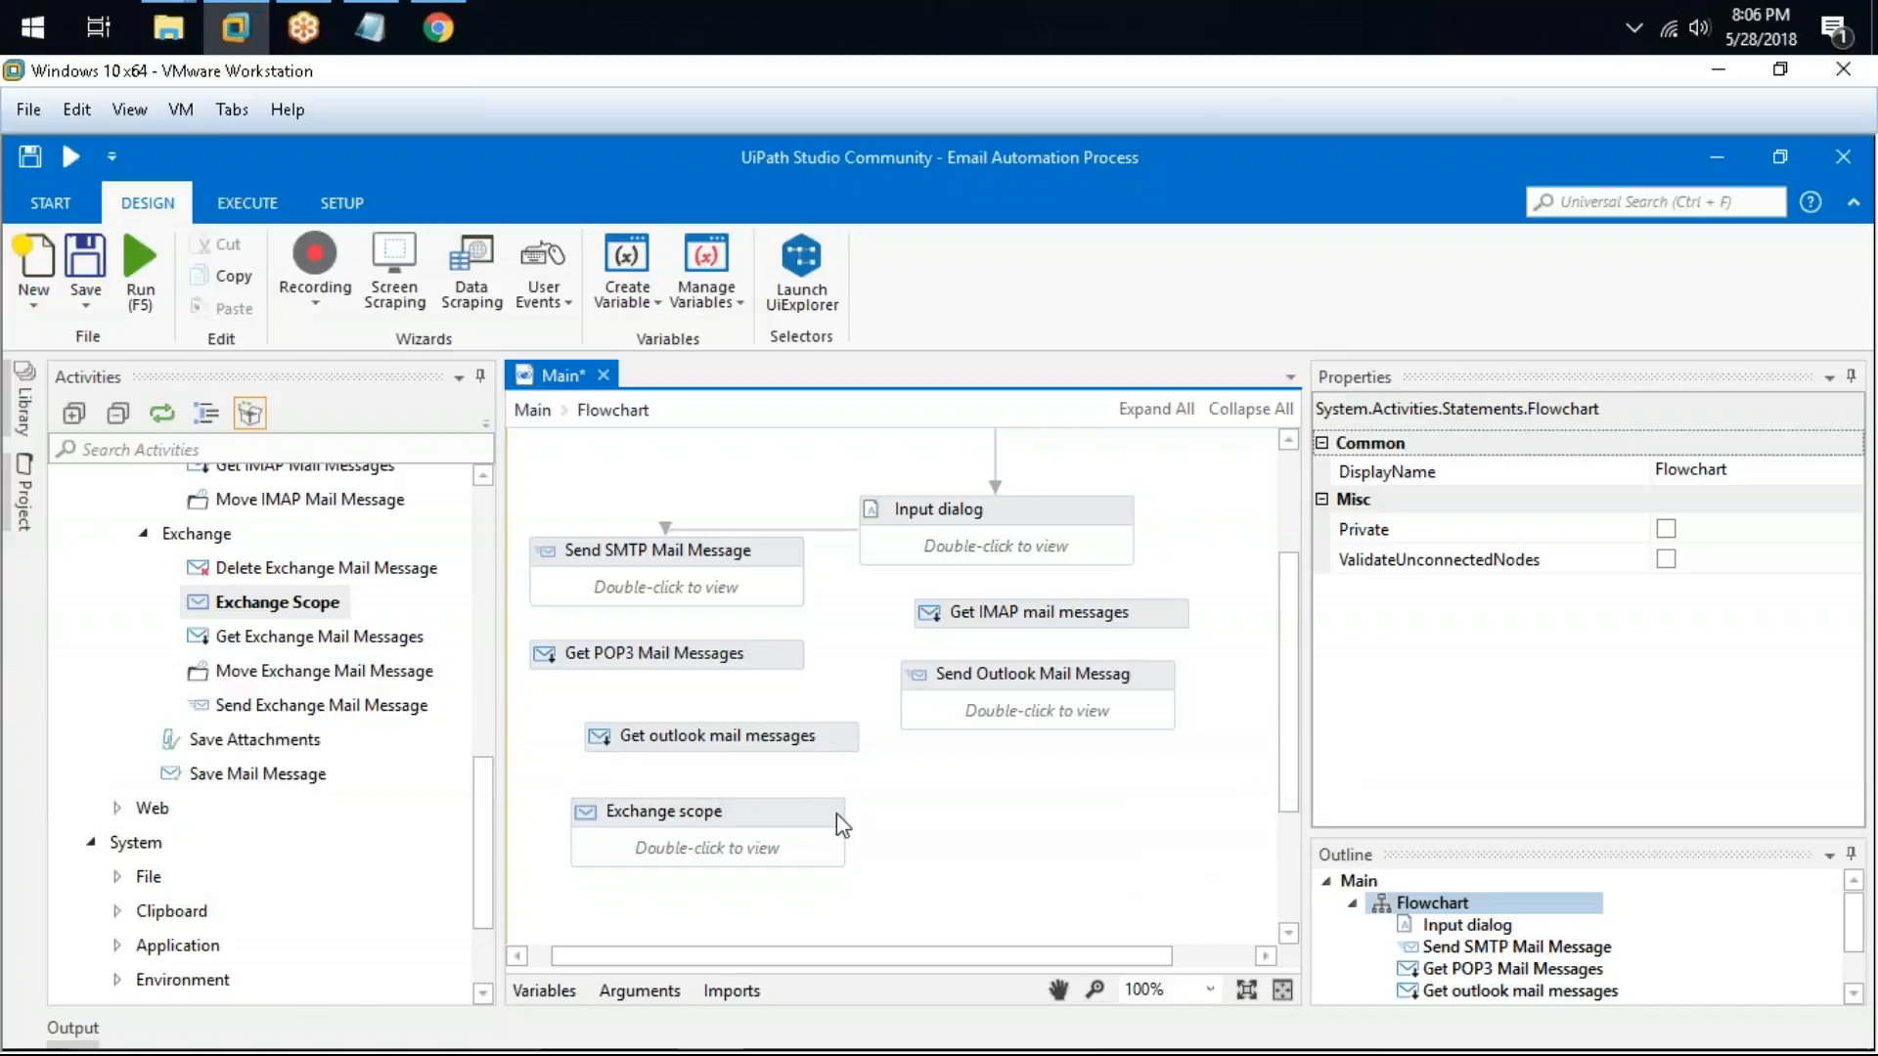
Step: Add Save Attachments and Save Mail Message activities to the flowchart and arrange them
left_click_drag(256, 739, 1041, 782)
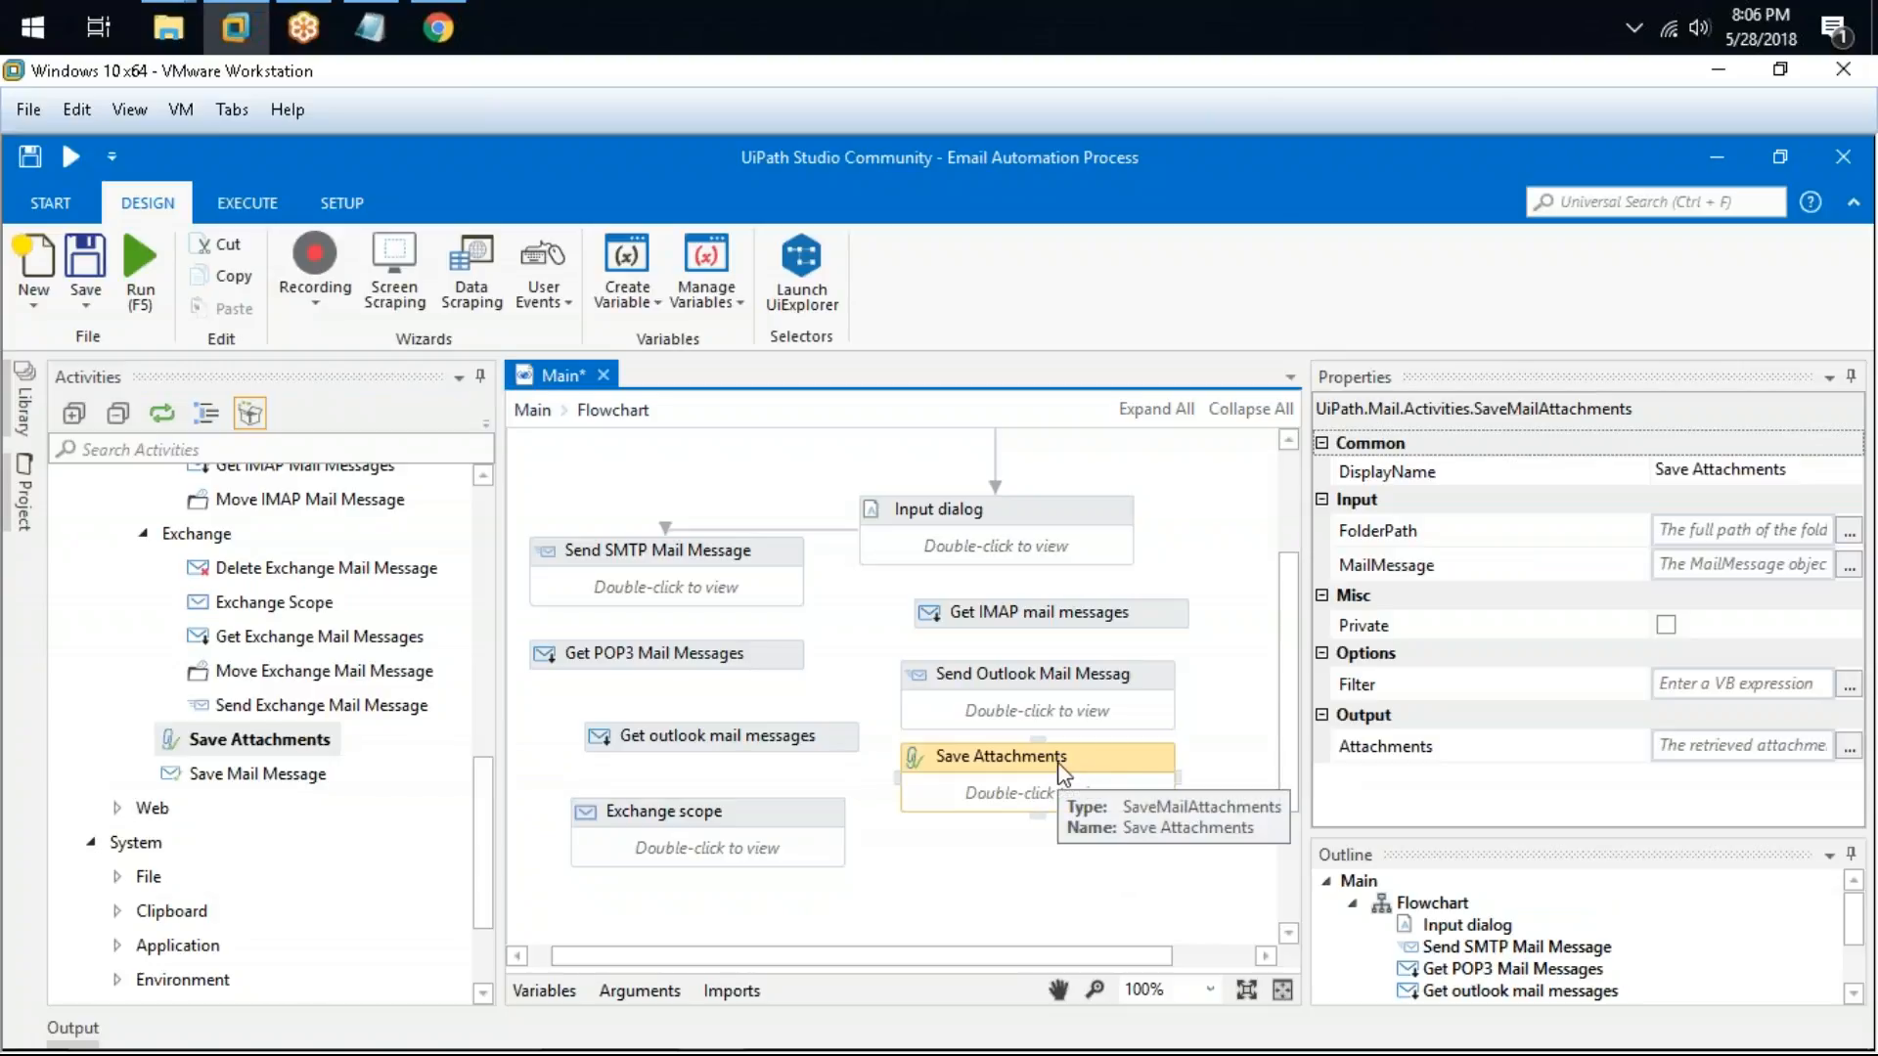
left_click_drag(1076, 763, 1075, 790)
left_click_drag(260, 774, 1023, 885)
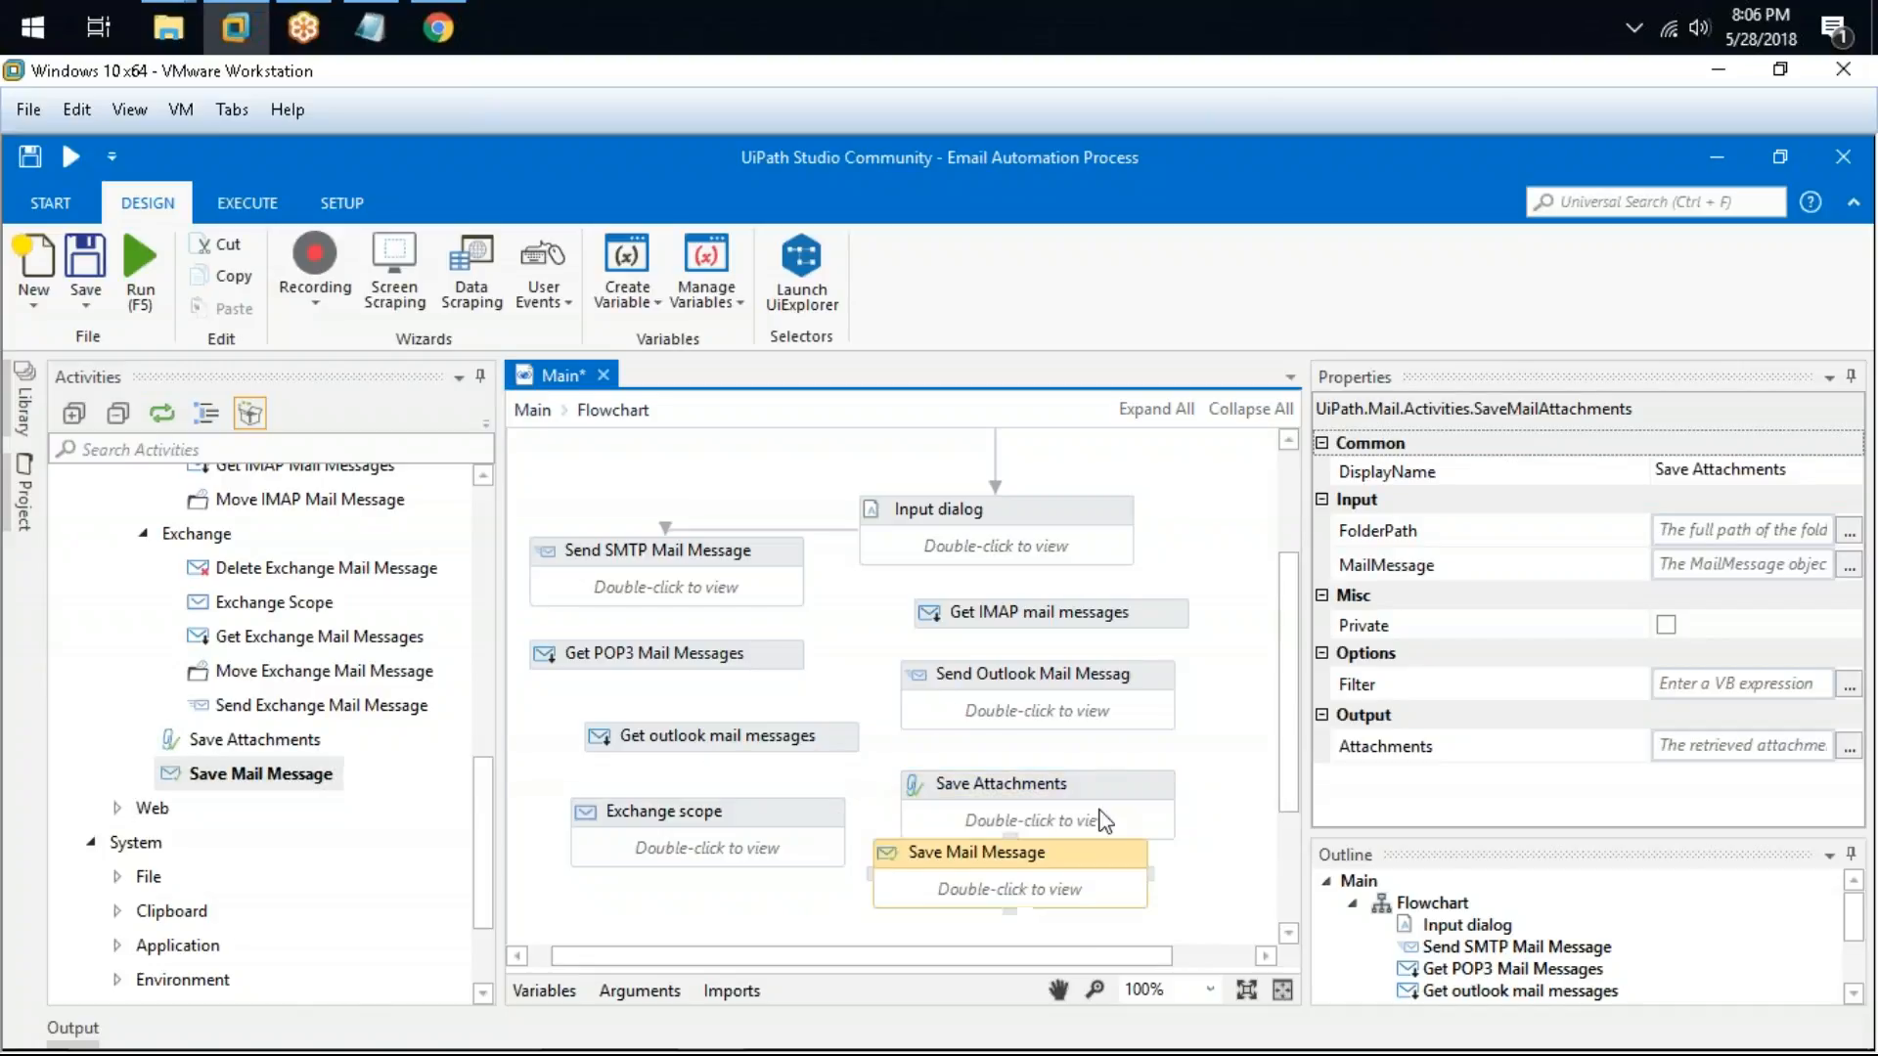
scroll(1103, 822, "down", 3)
left_click_drag(1080, 730, 805, 839)
left_click_drag(1114, 668, 1125, 724)
left_click(864, 830)
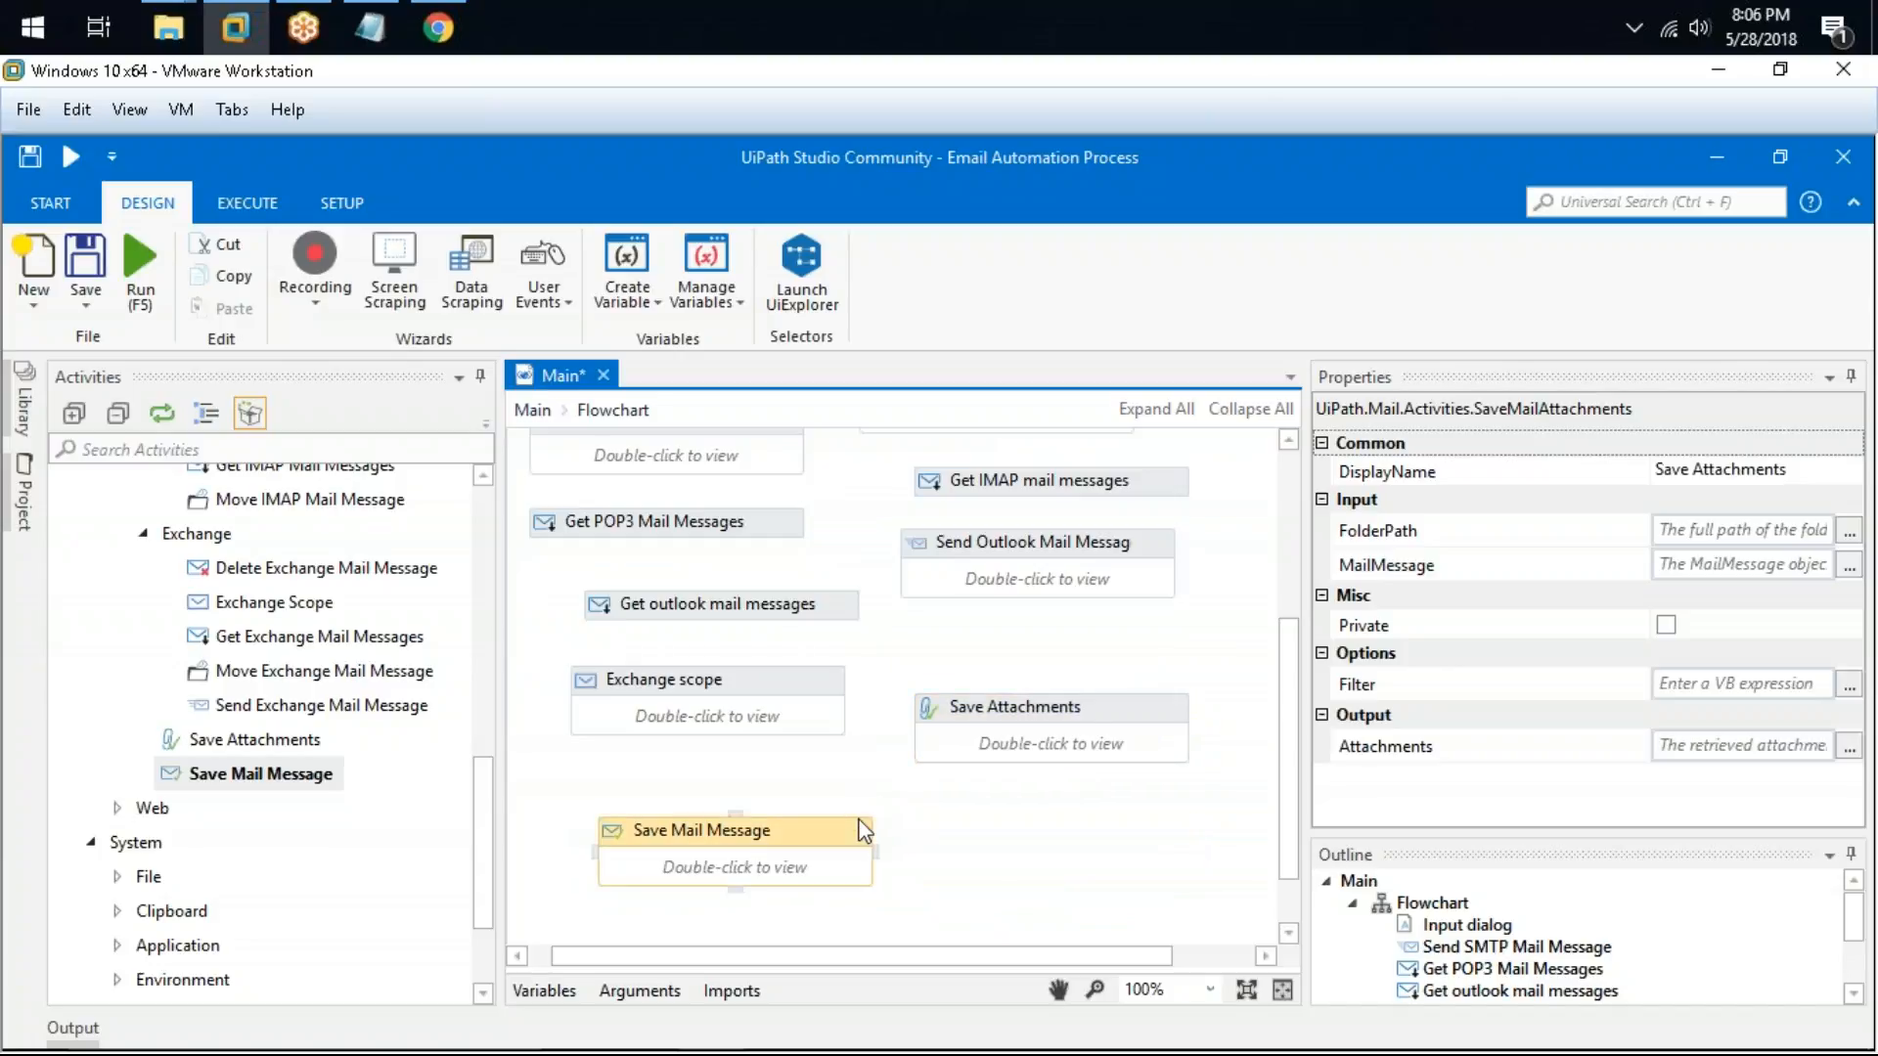
left_click(1115, 707)
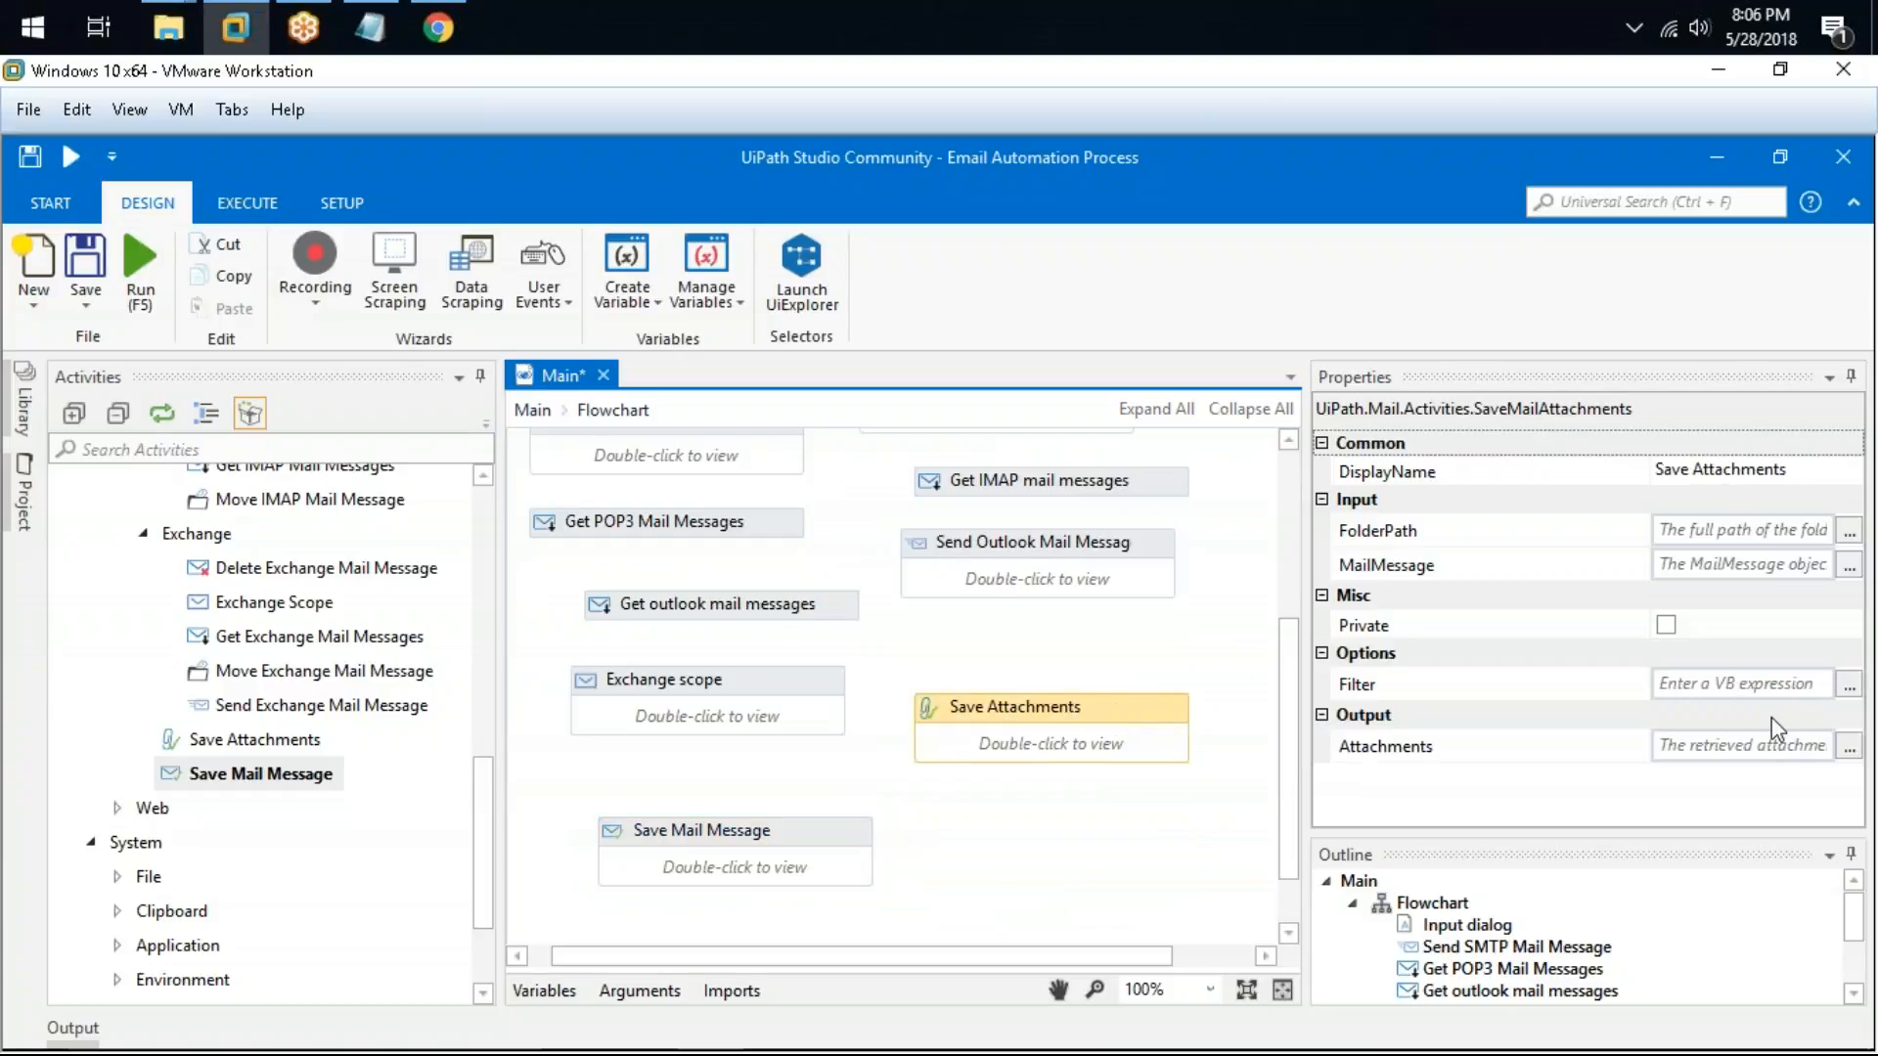
Step: Switch to the Notepad notes and add a dashed separator line below the HTML Mail note
left_click(369, 27)
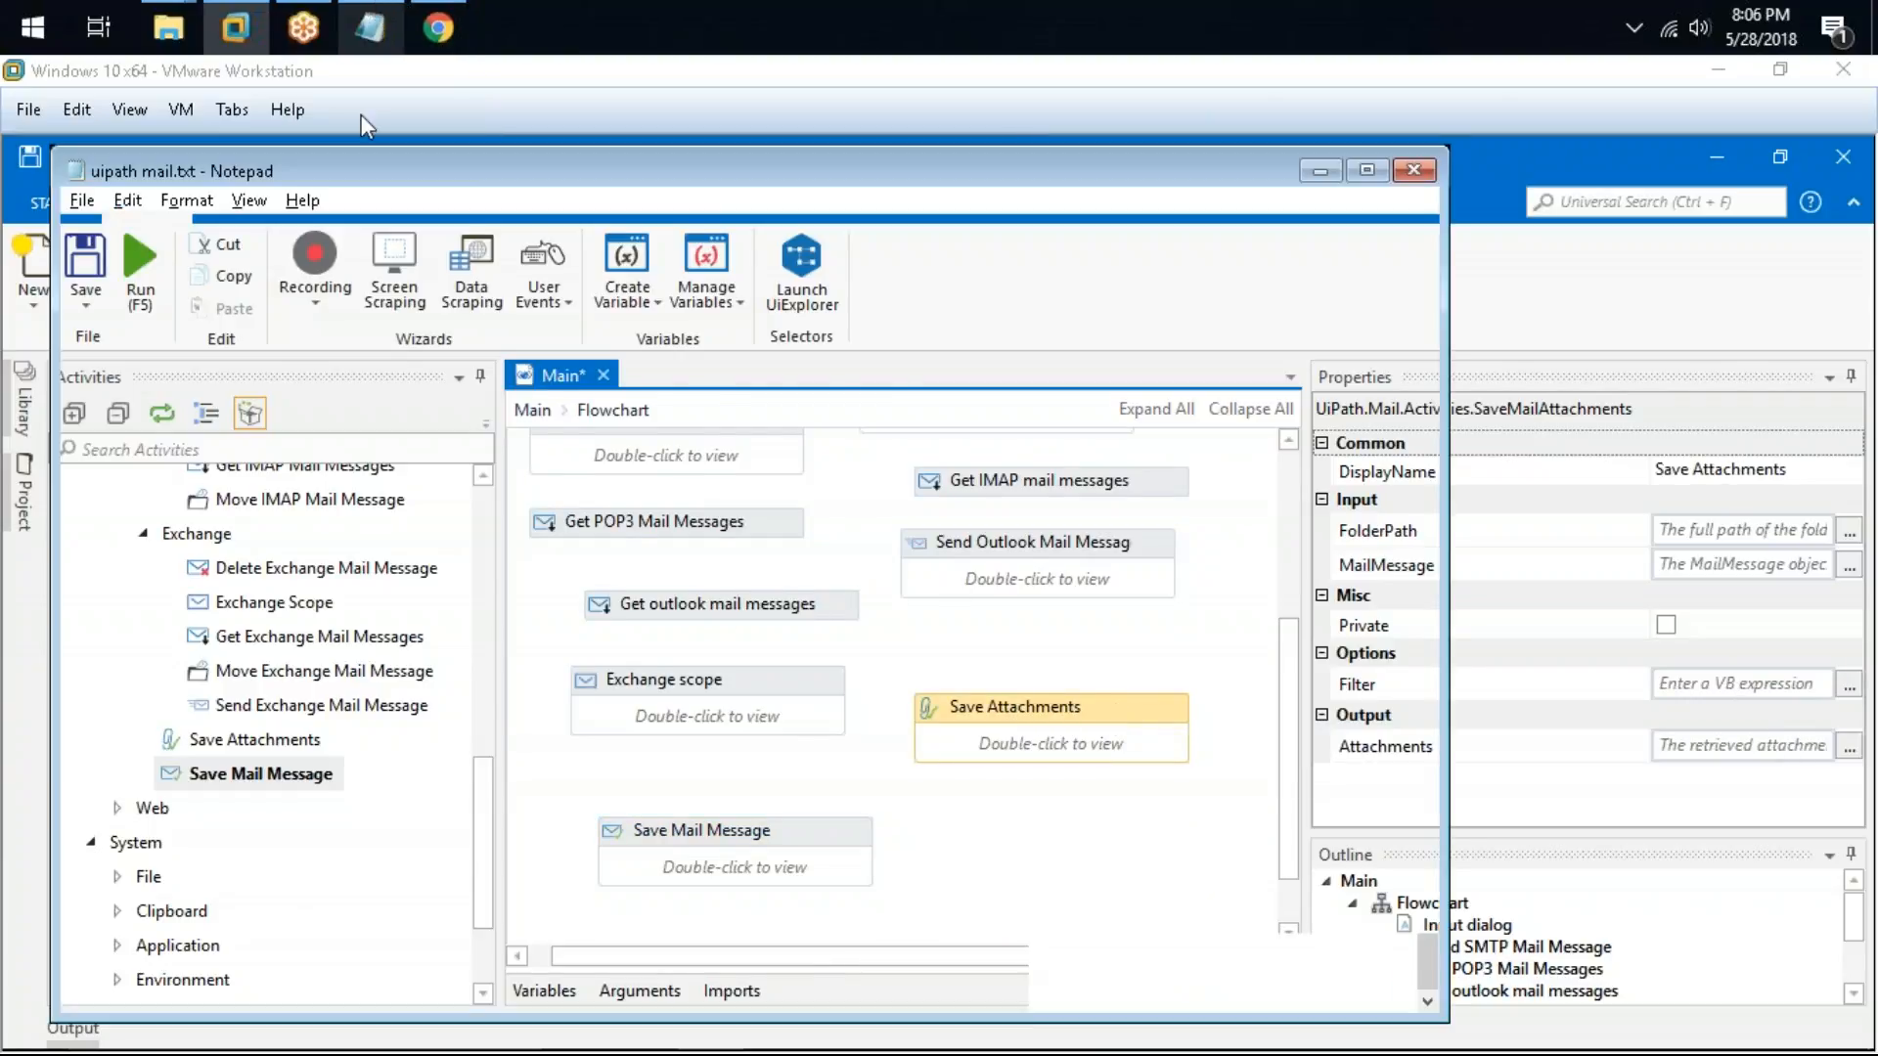
left_click(925, 963)
type("-")
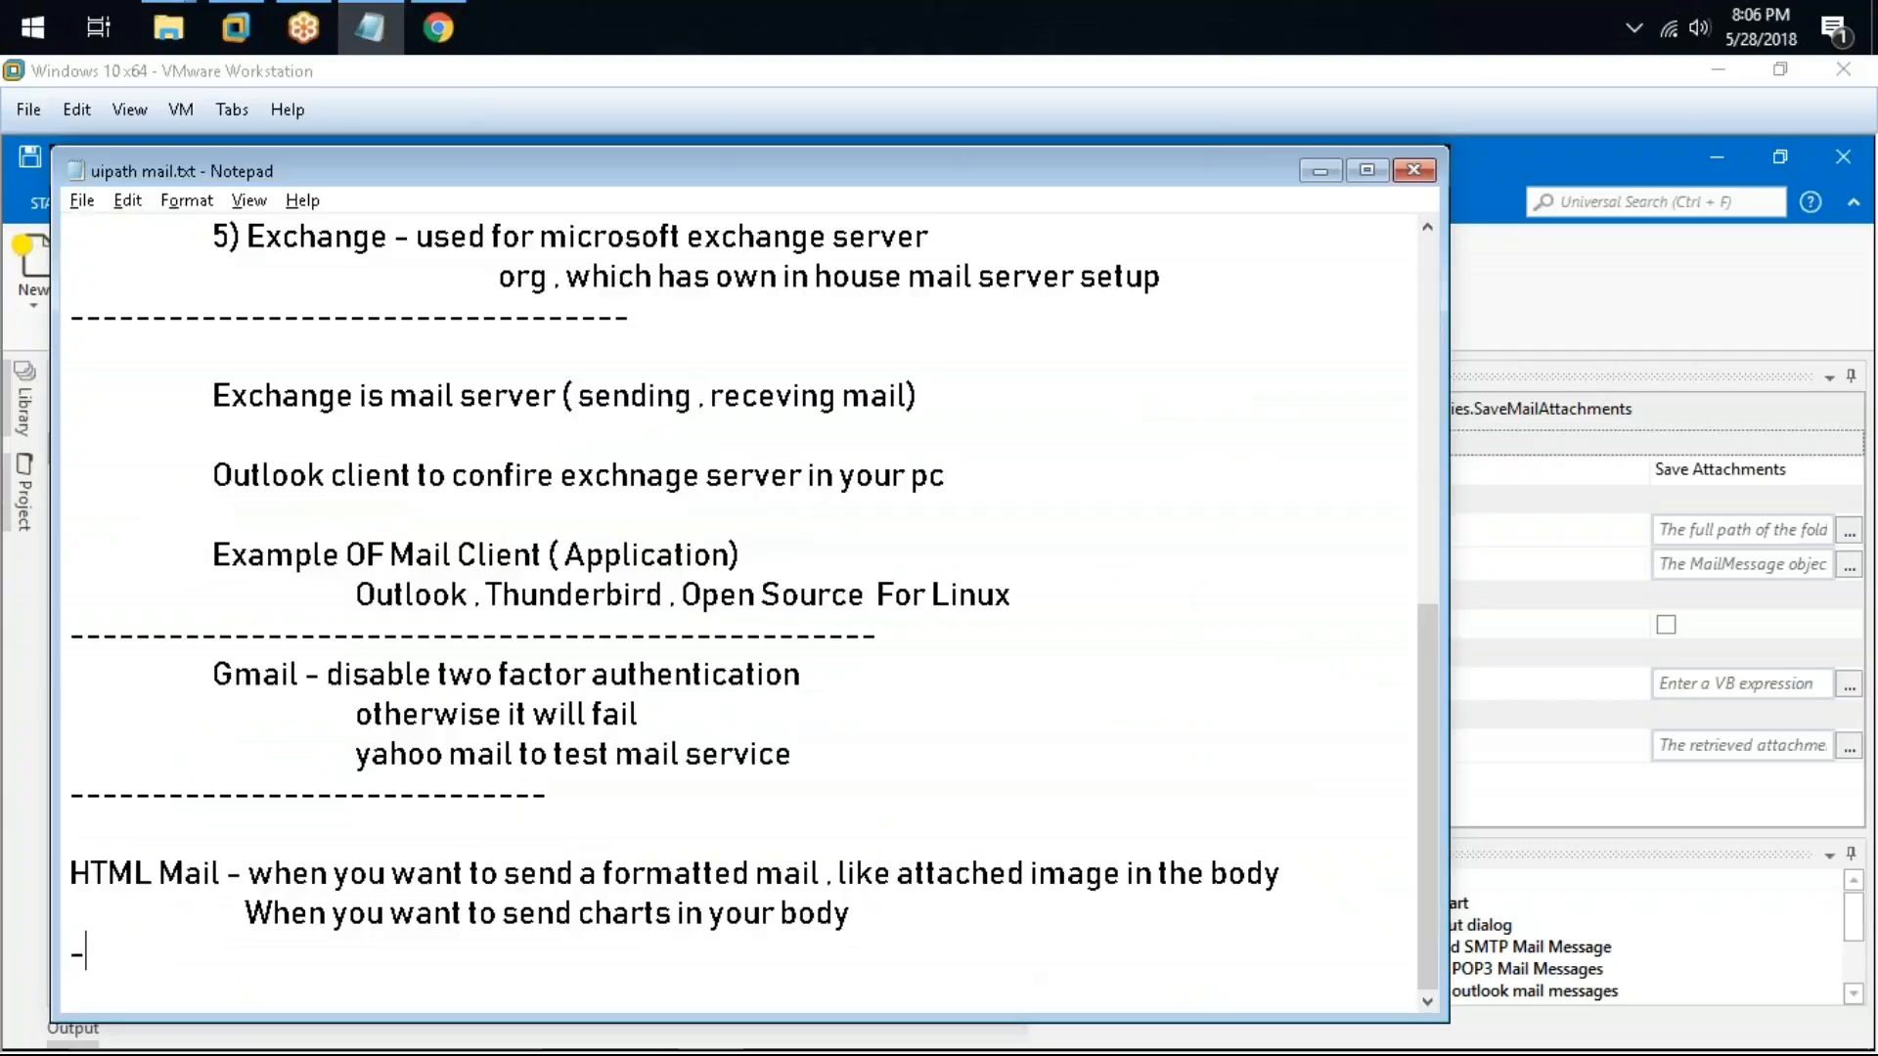
type("-------------")
key("Return")
key("Return")
key("Tab")
Step: Add the note "where you have to download pdf from your mail and then do the pdf automation" followed by blank lines
type("wherr y")
key("BackSpace")
key("BackSpace")
key("BackSpace")
type("e ")
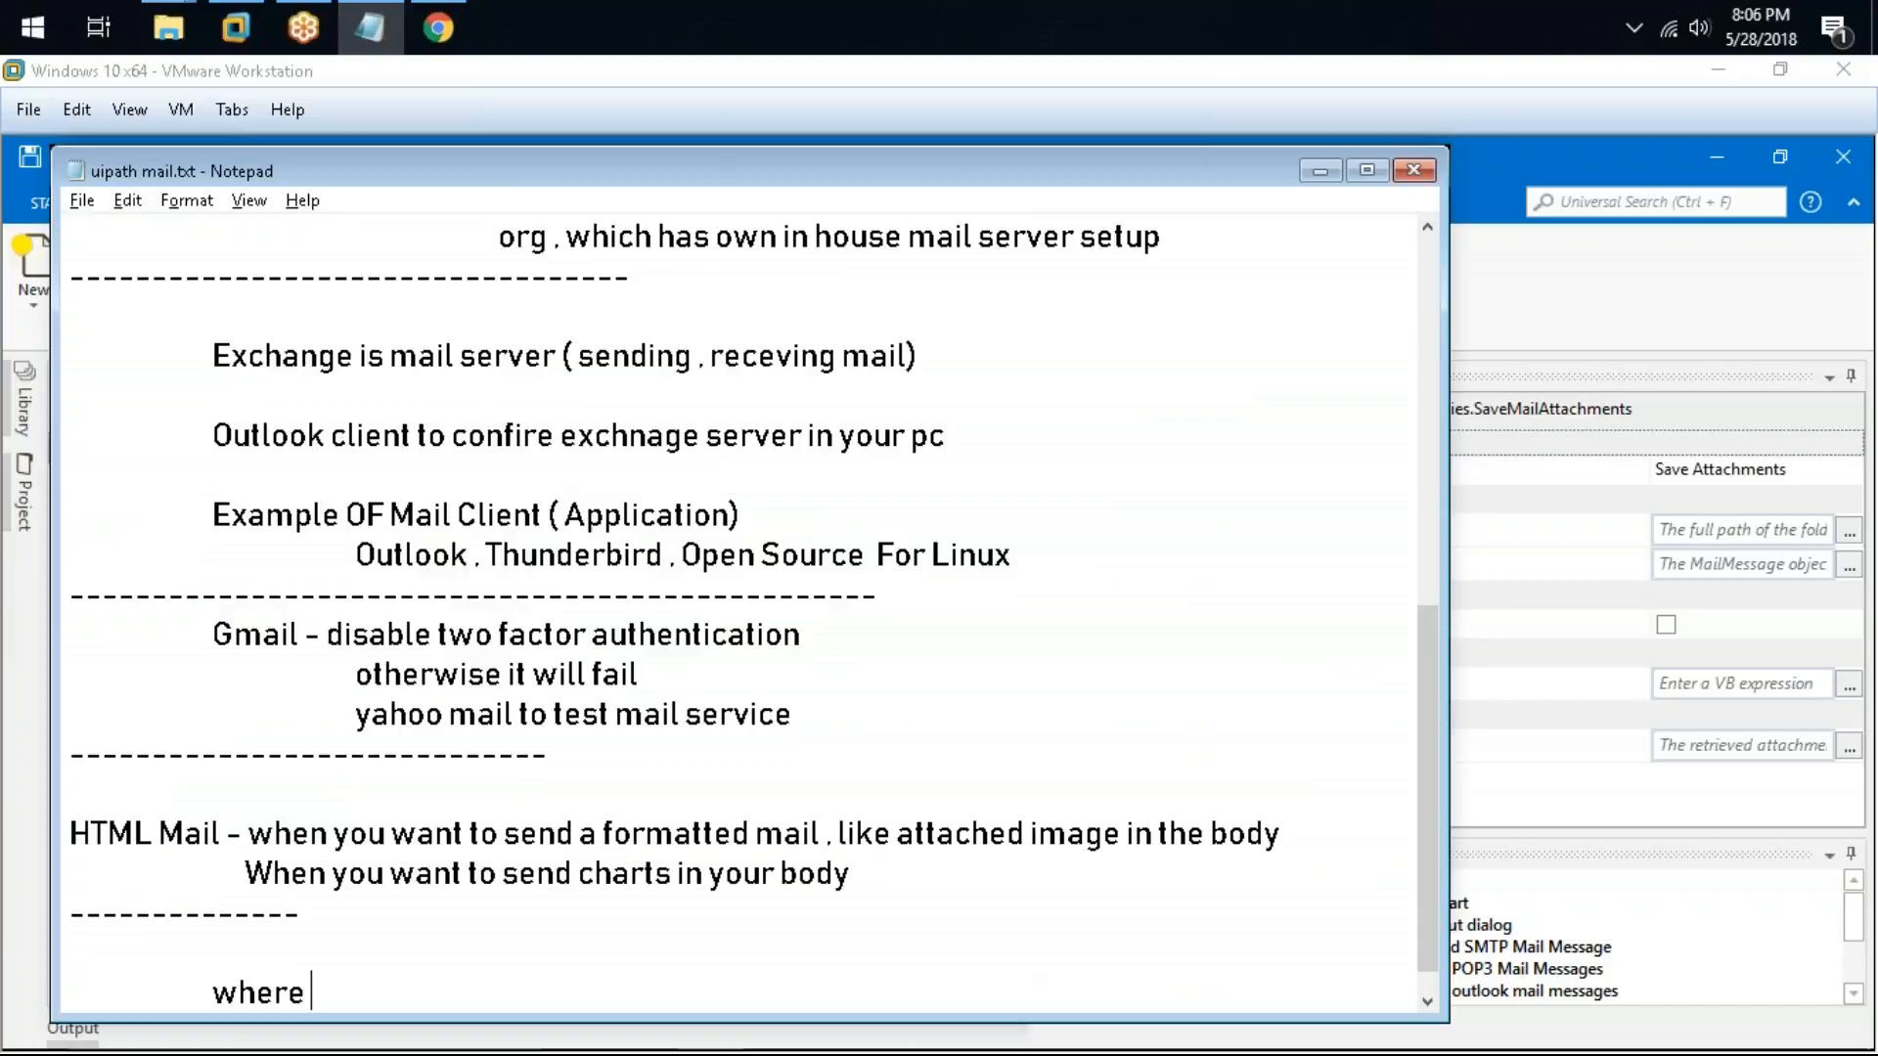
type("you h")
key("BackSpace")
type("u have to download pdf ")
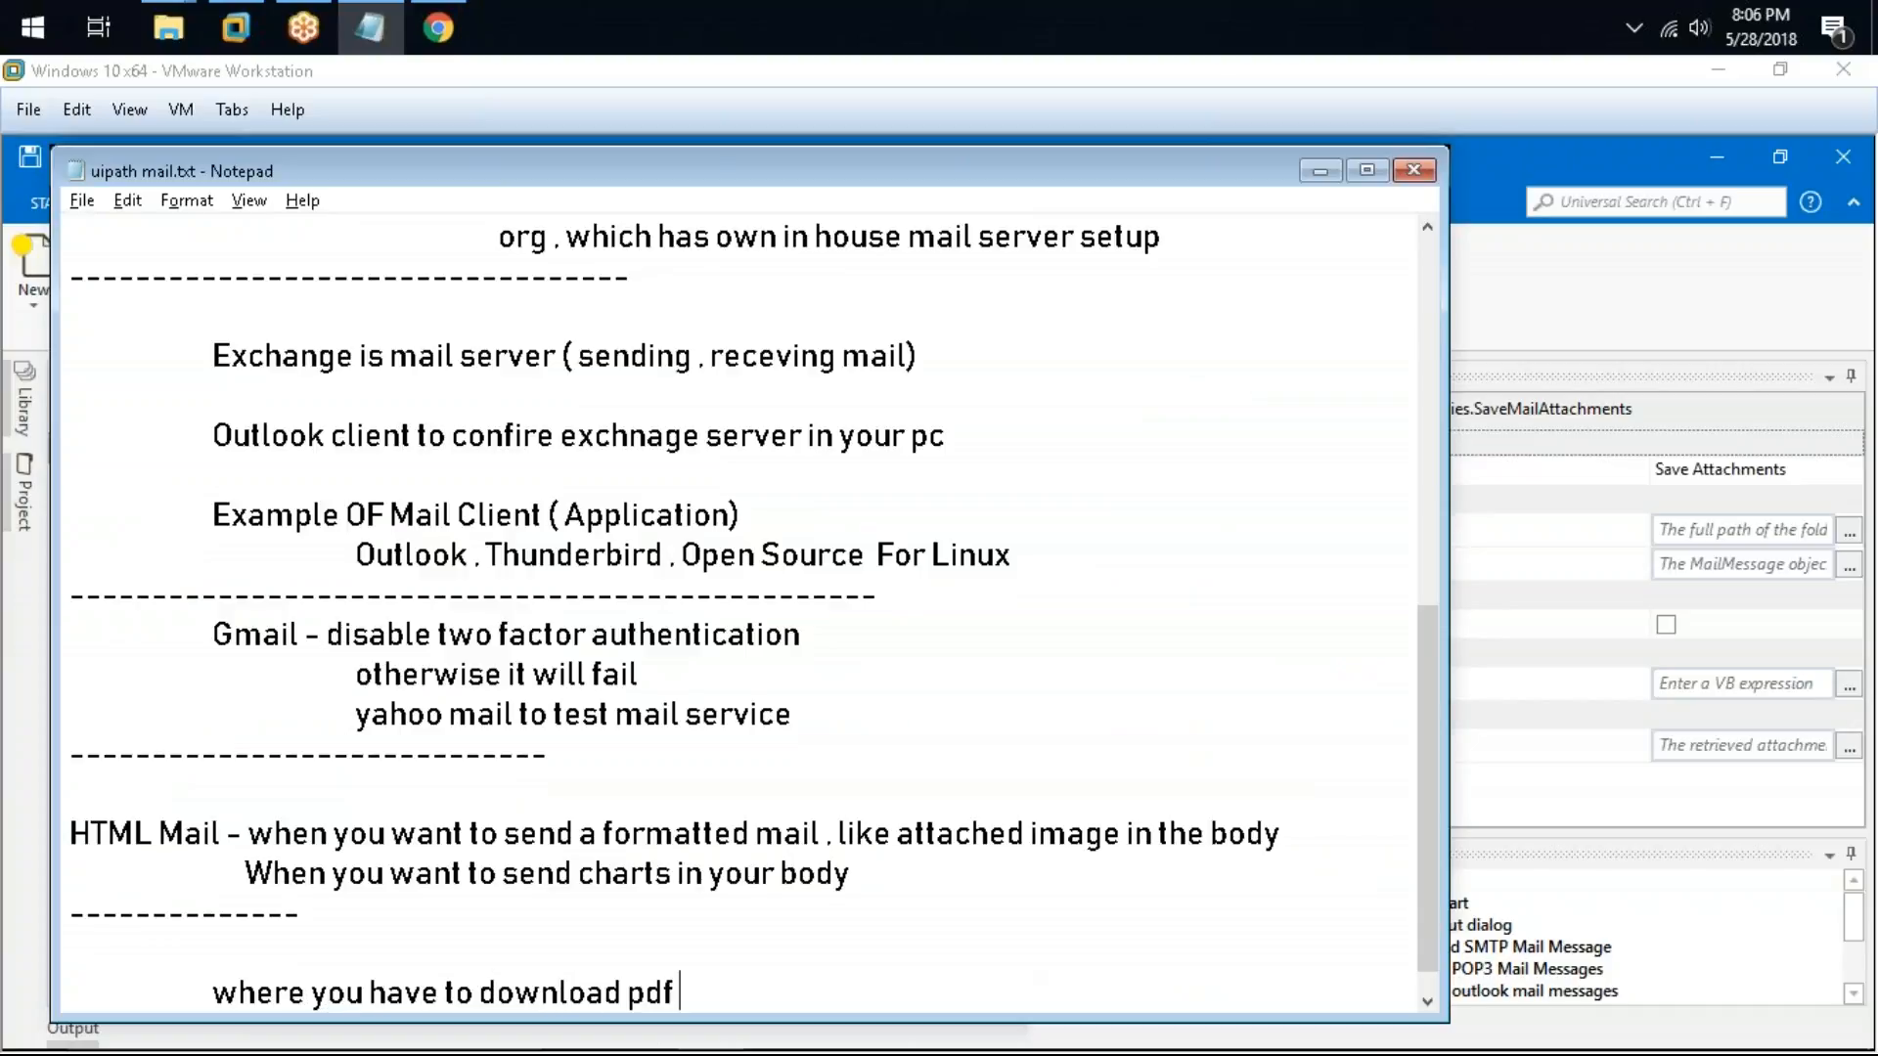
type("from you")
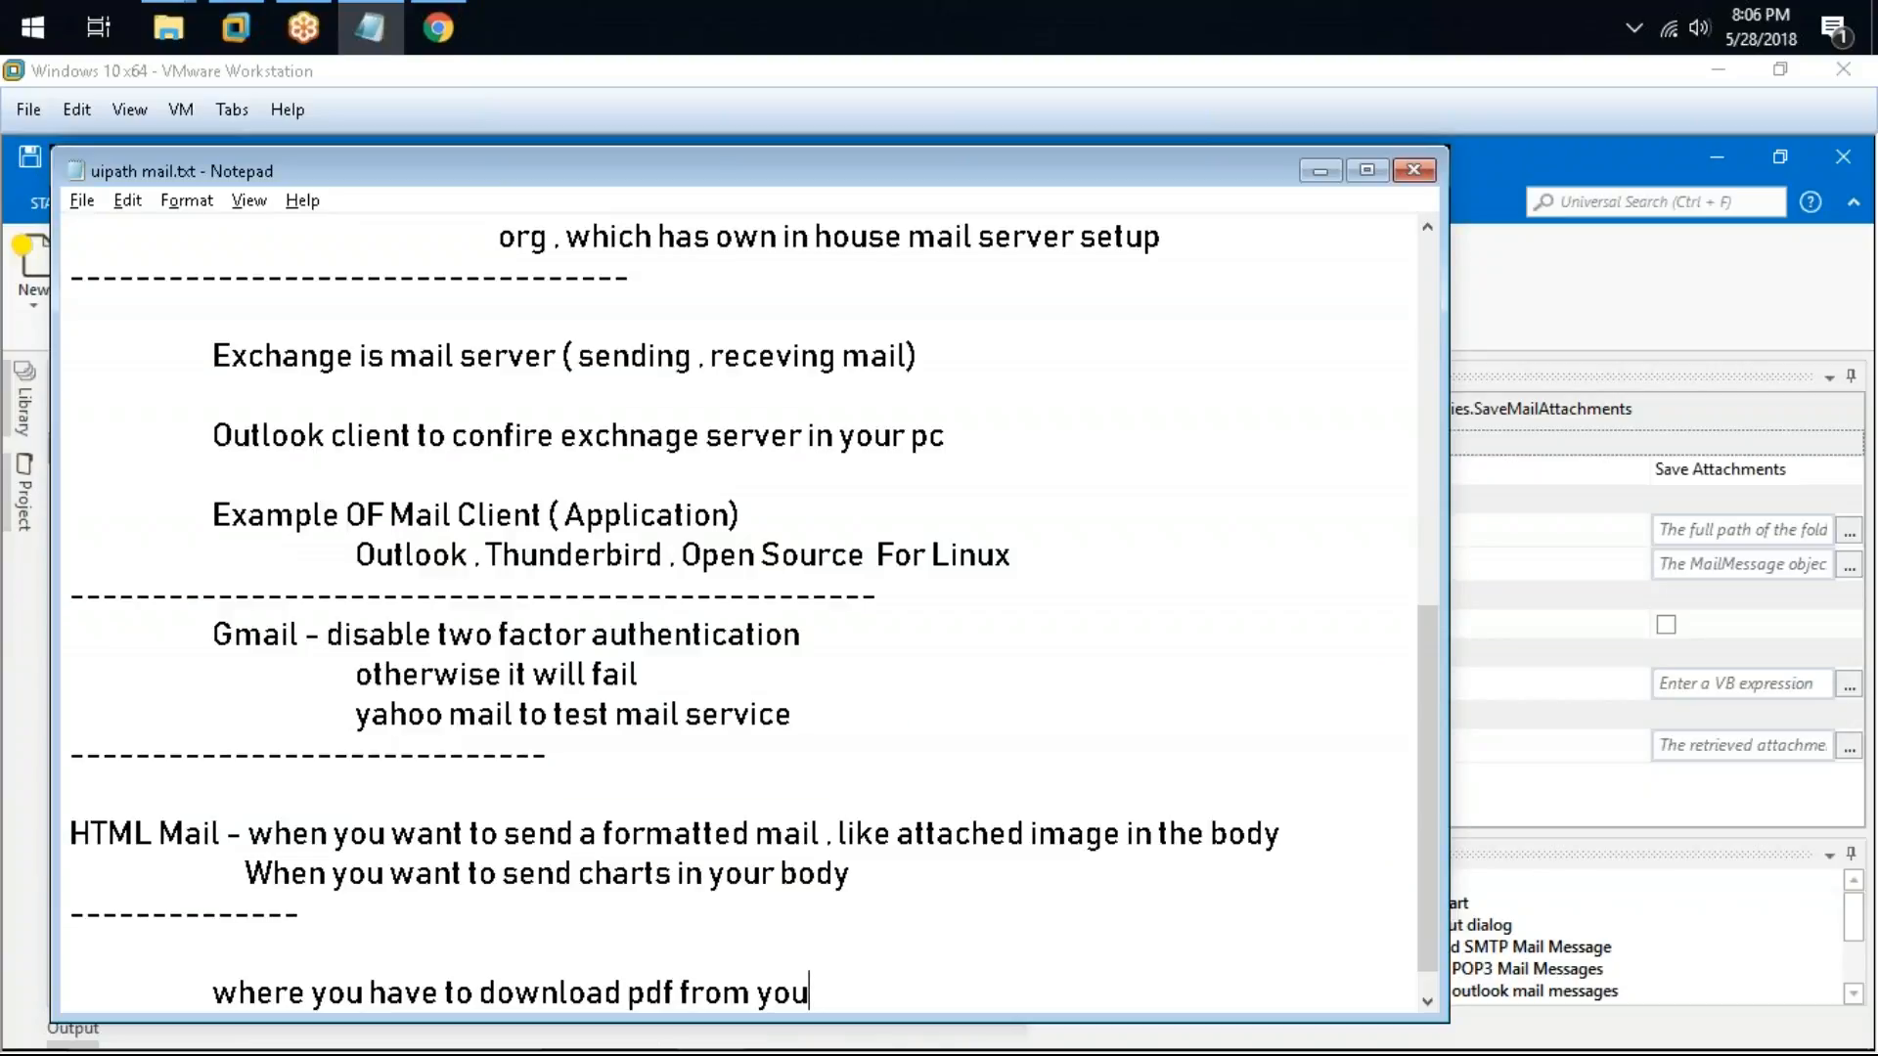
type("r mail . do the")
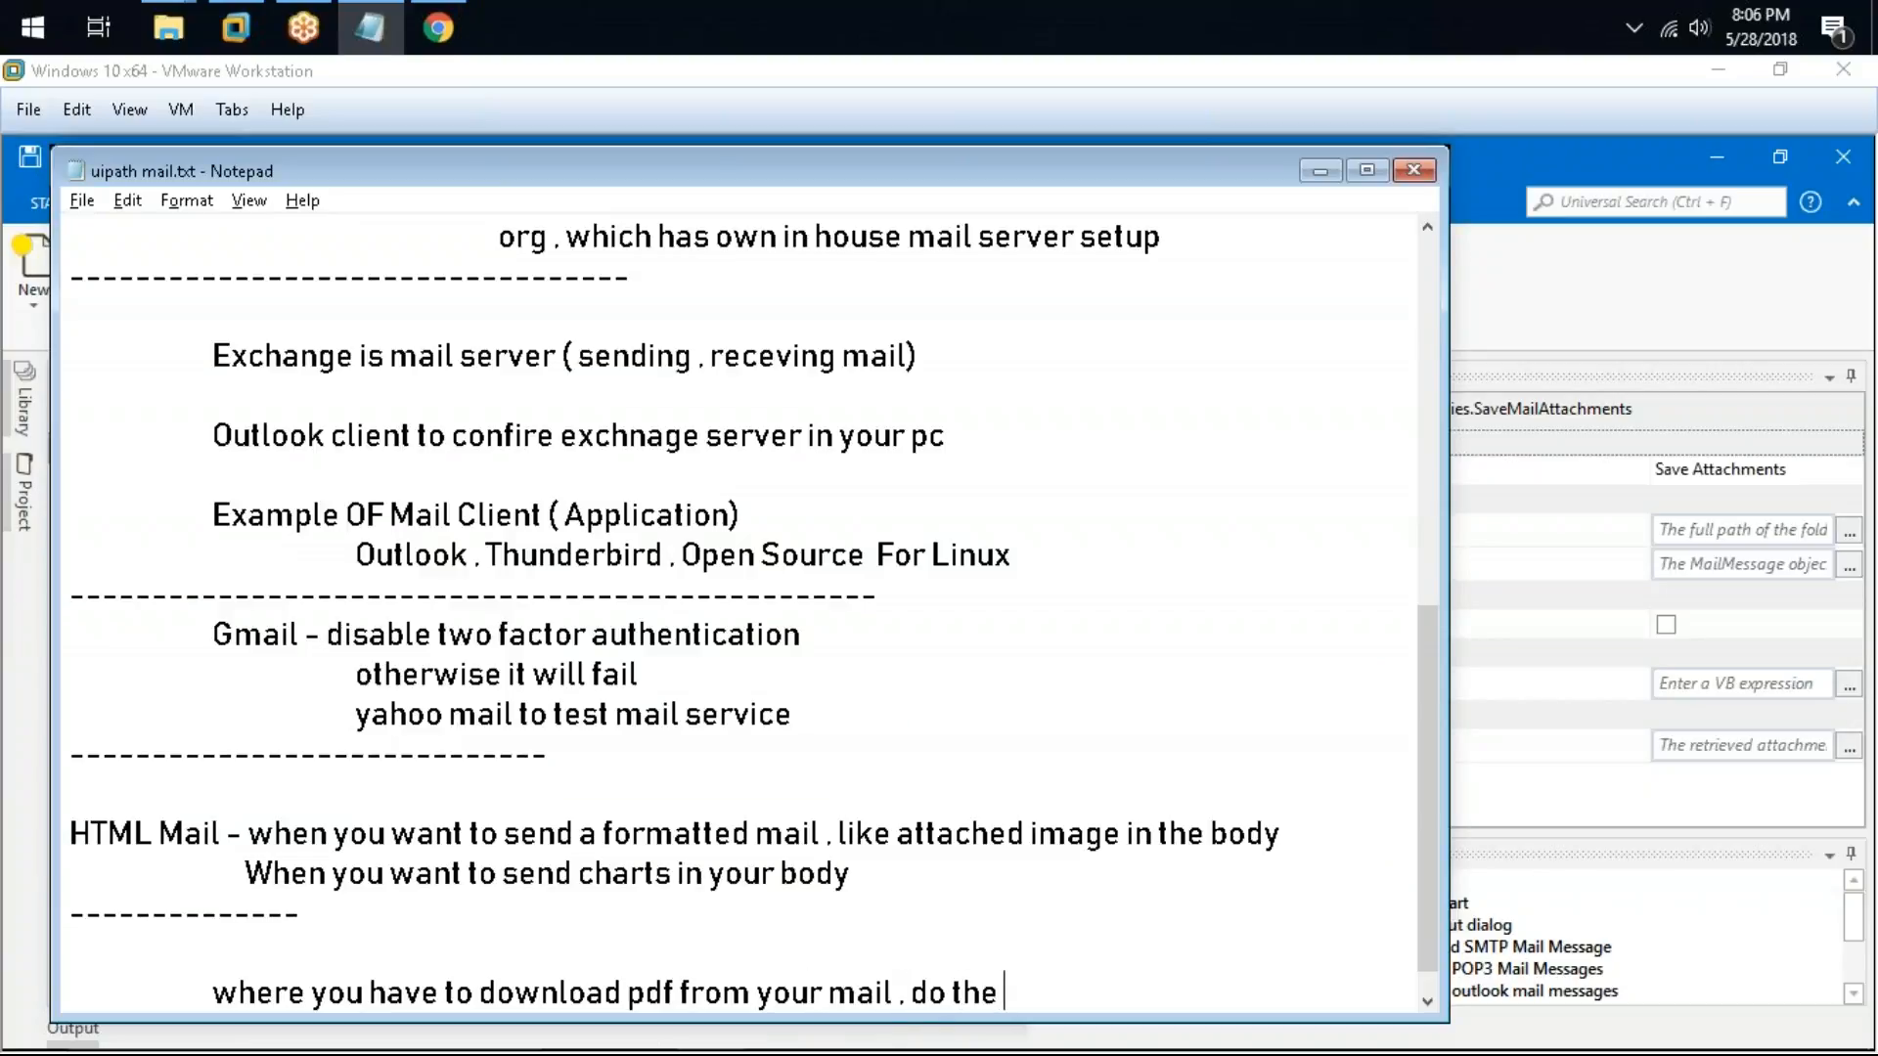
key("BackSpace")
key("BackSpace")
key("BackSpace")
key("BackSpace")
key("BackSpace")
key("BackSpace")
key("BackSpace")
key("BackSpace")
type("and then do th")
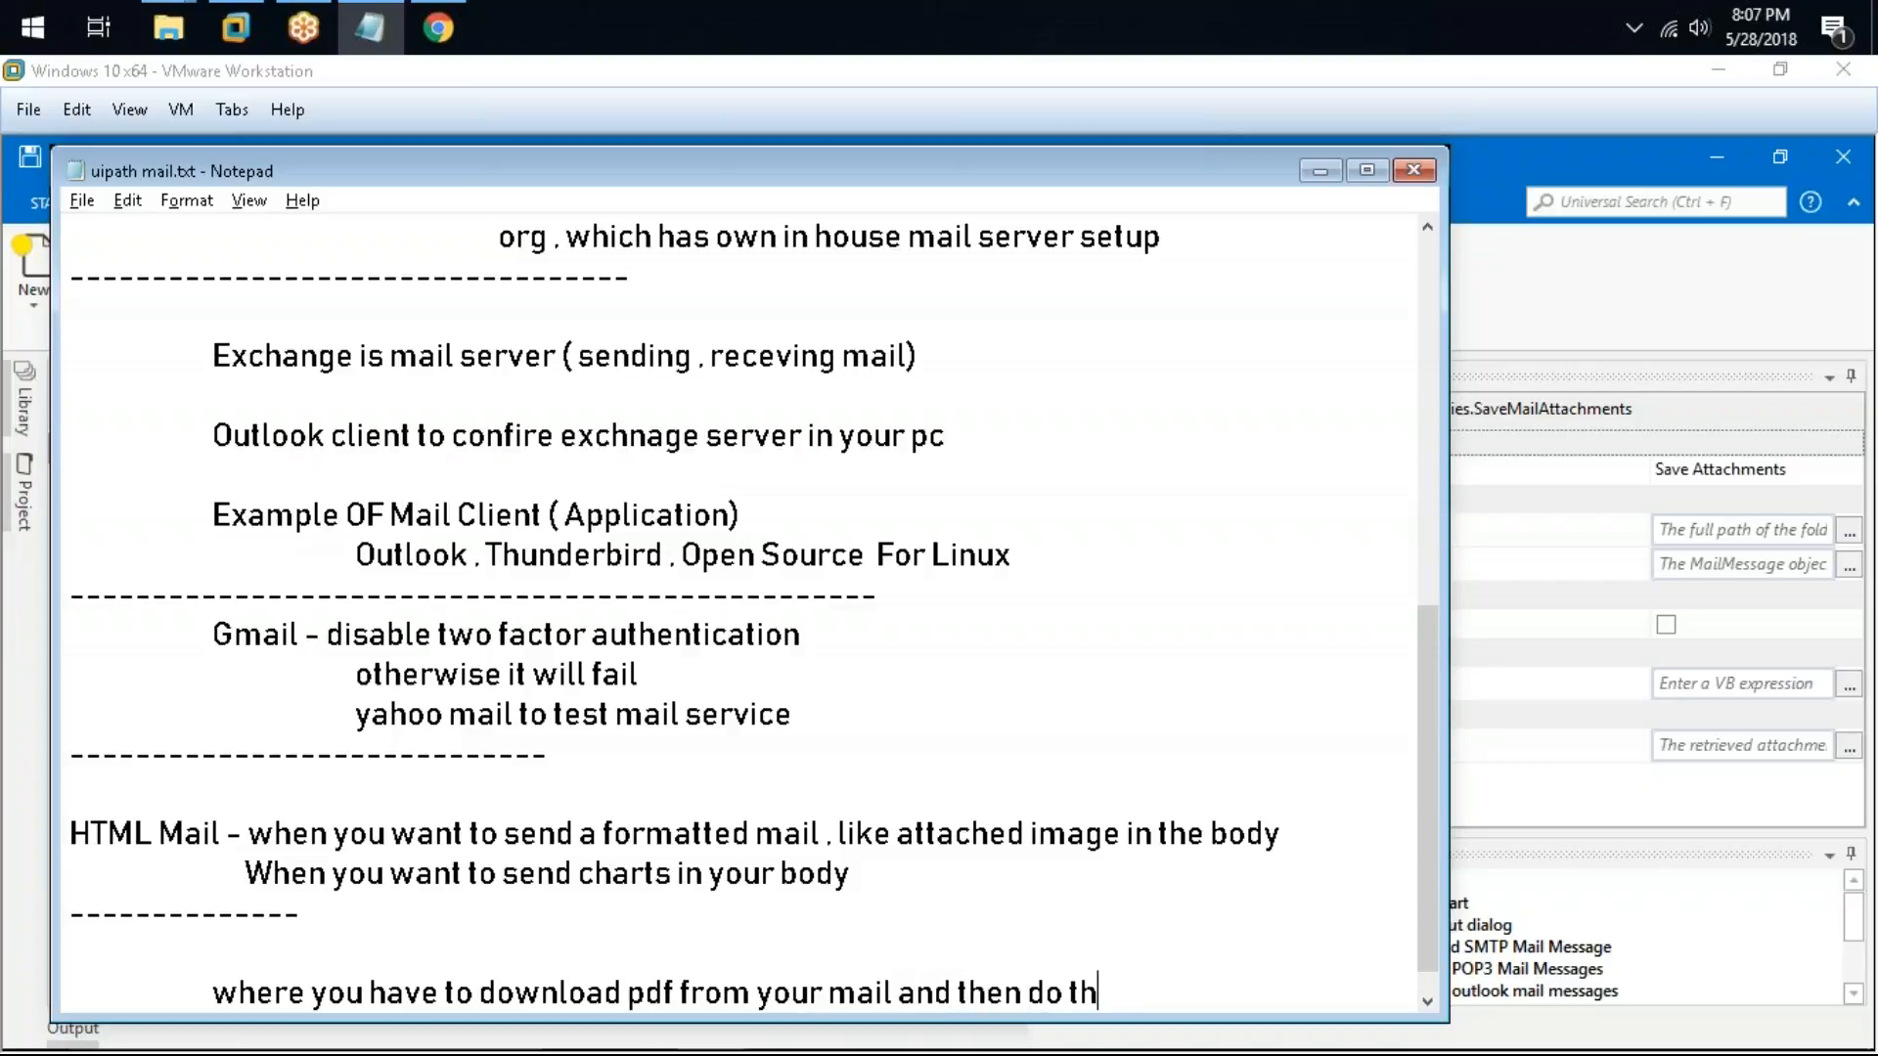
type("e pdf automation")
key("Return")
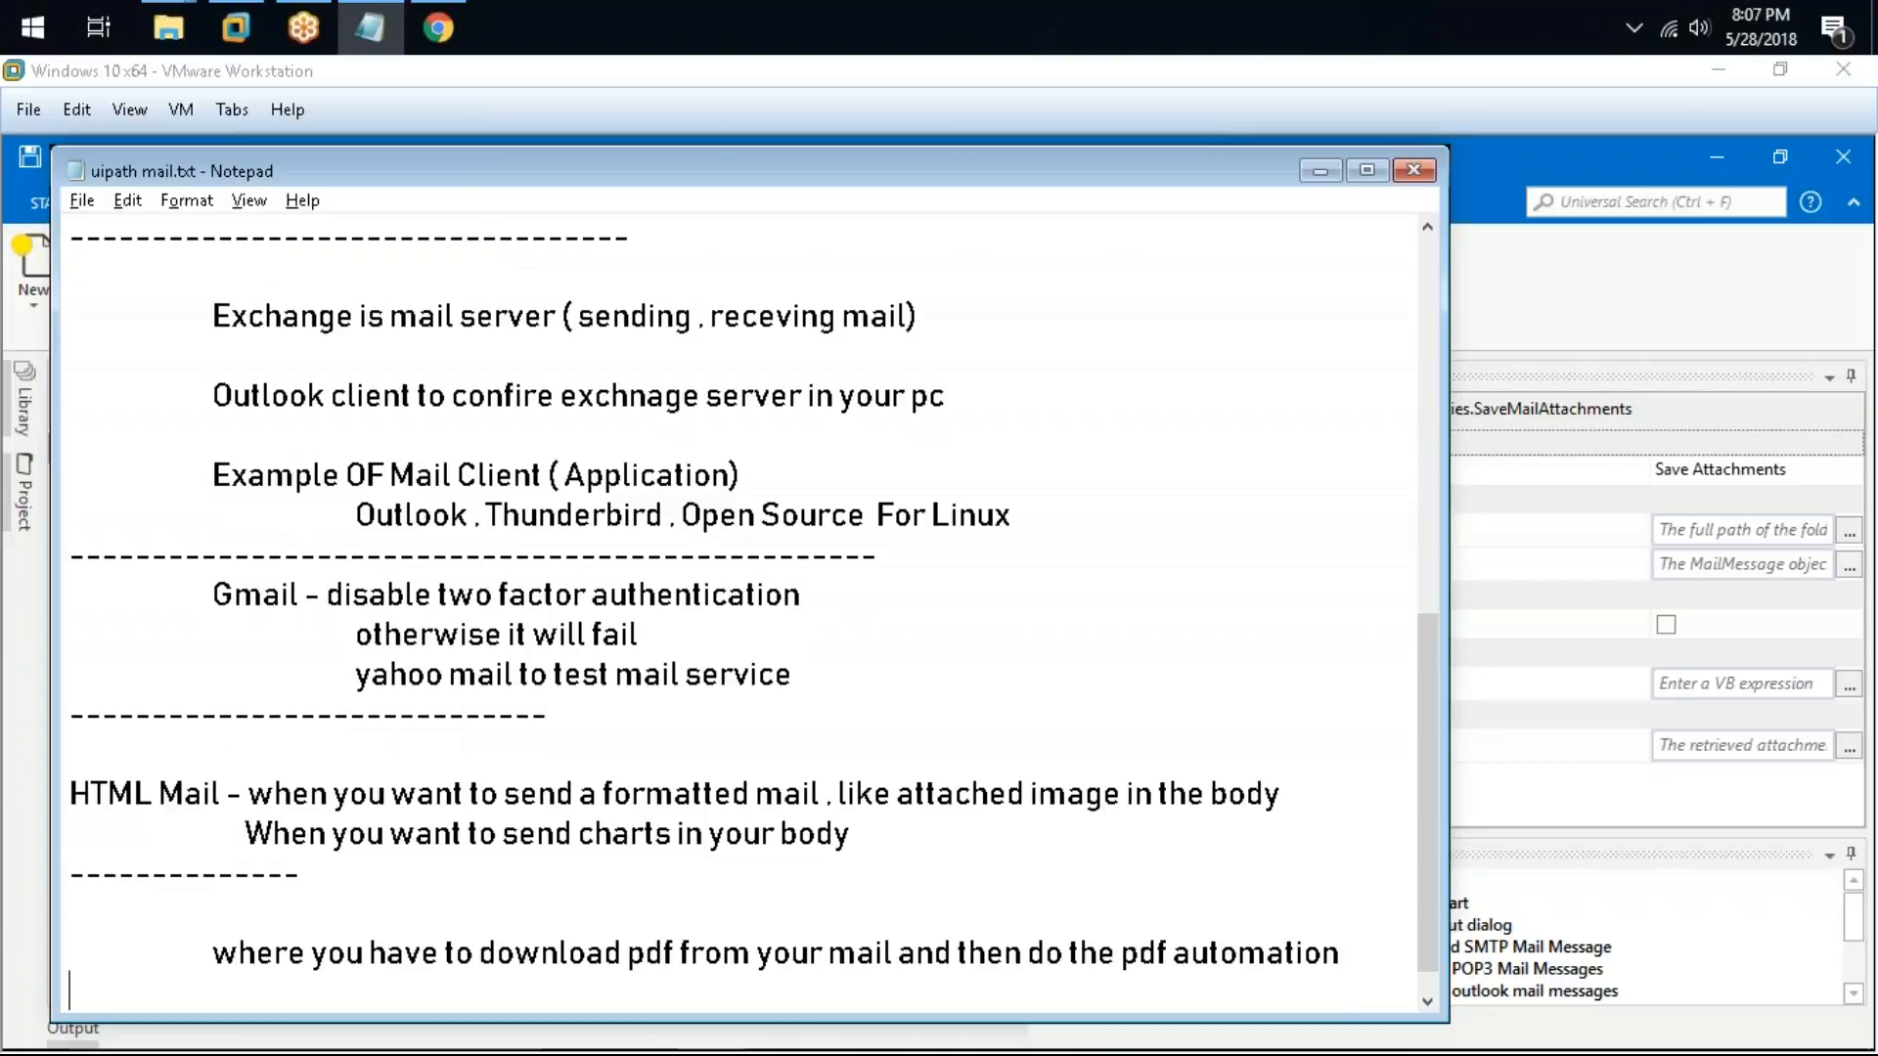
key("Return")
key("Return")
key("Return")
key("Return")
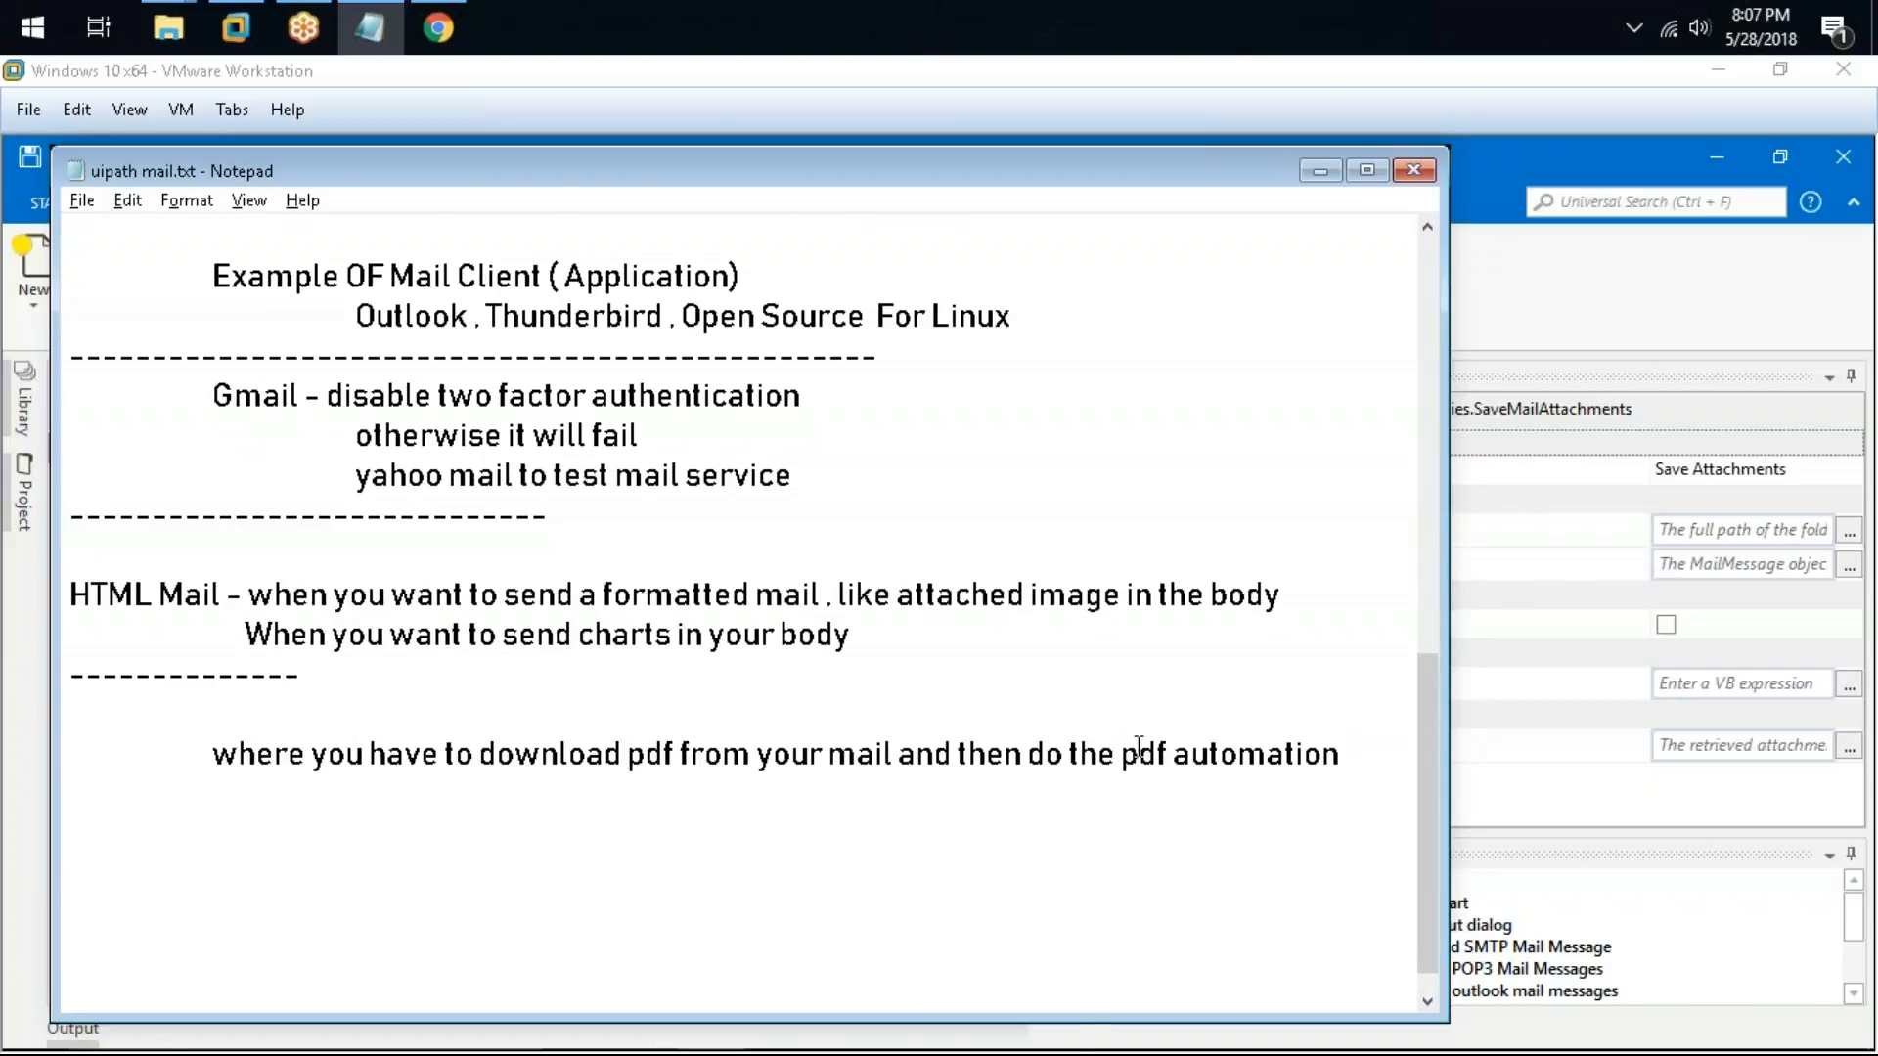
key("alt+Tab")
left_click_drag(1140, 727, 1125, 685)
key("alt+Tab")
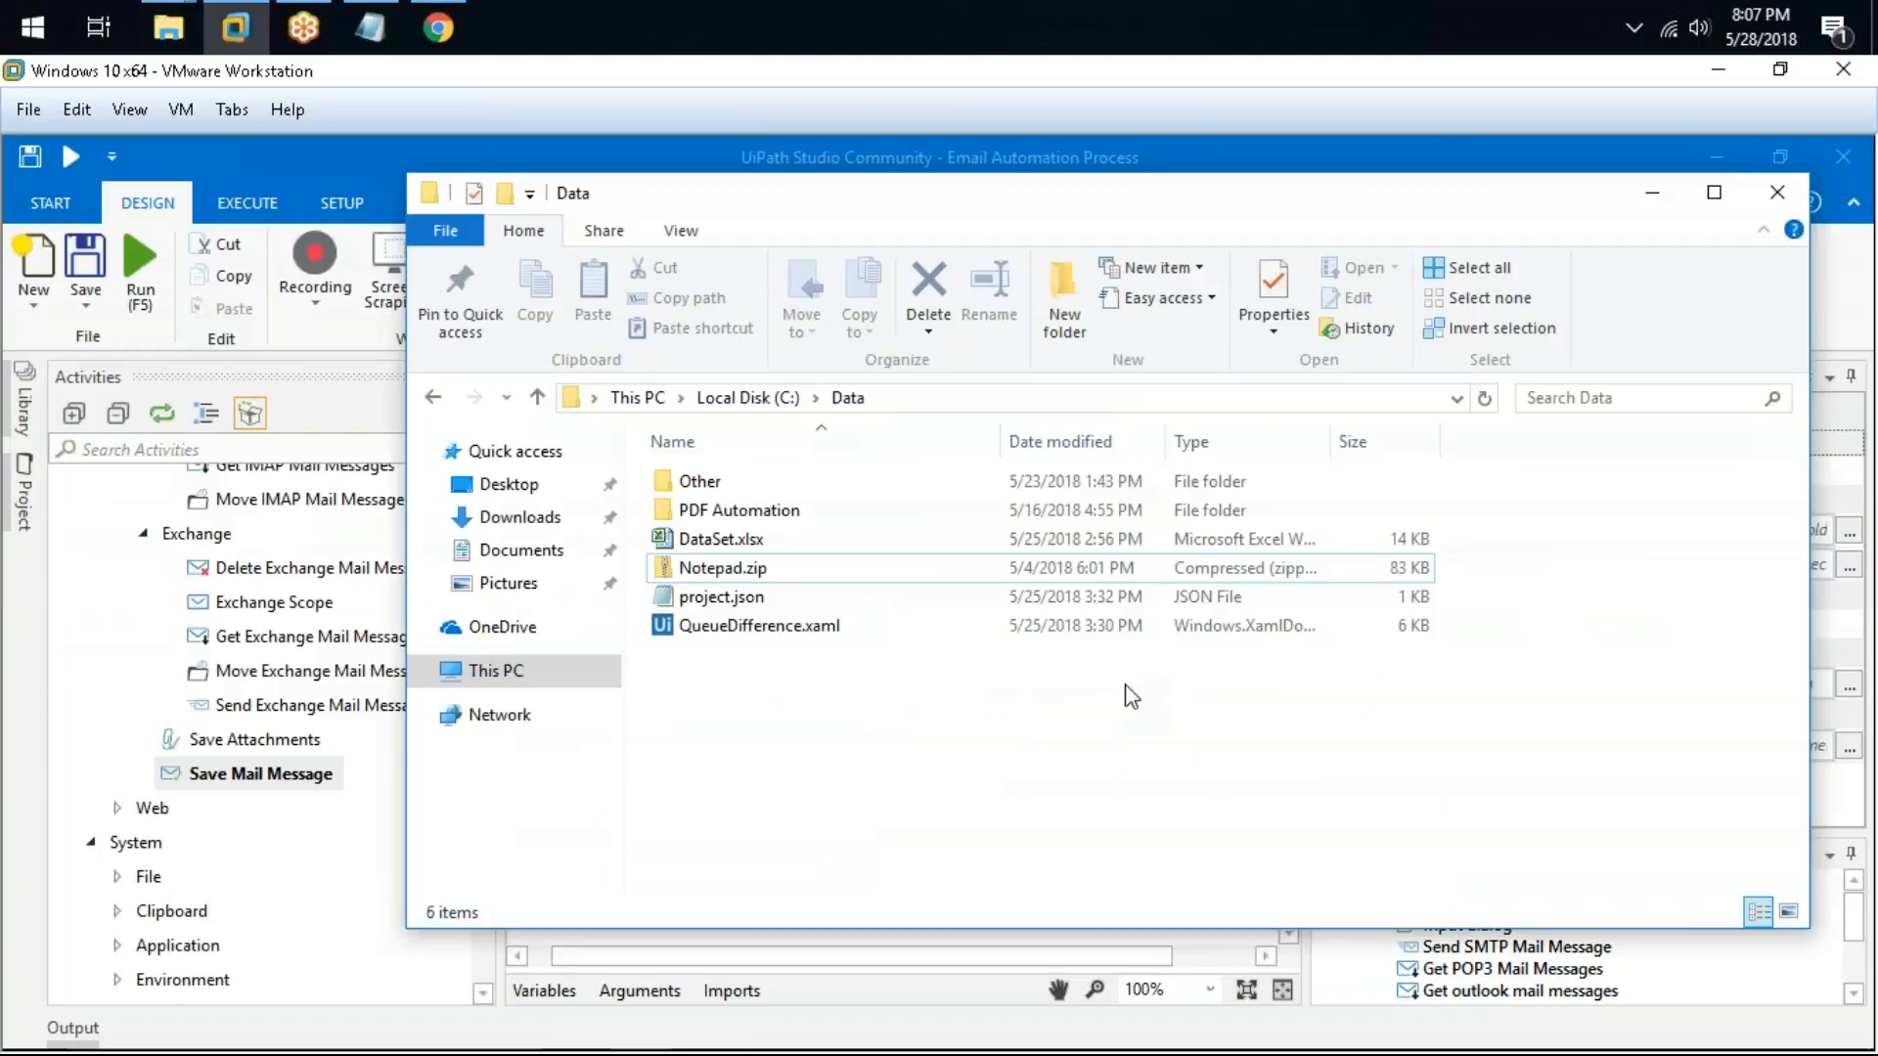
key("alt+Tab")
left_click_drag(831, 838, 1107, 782)
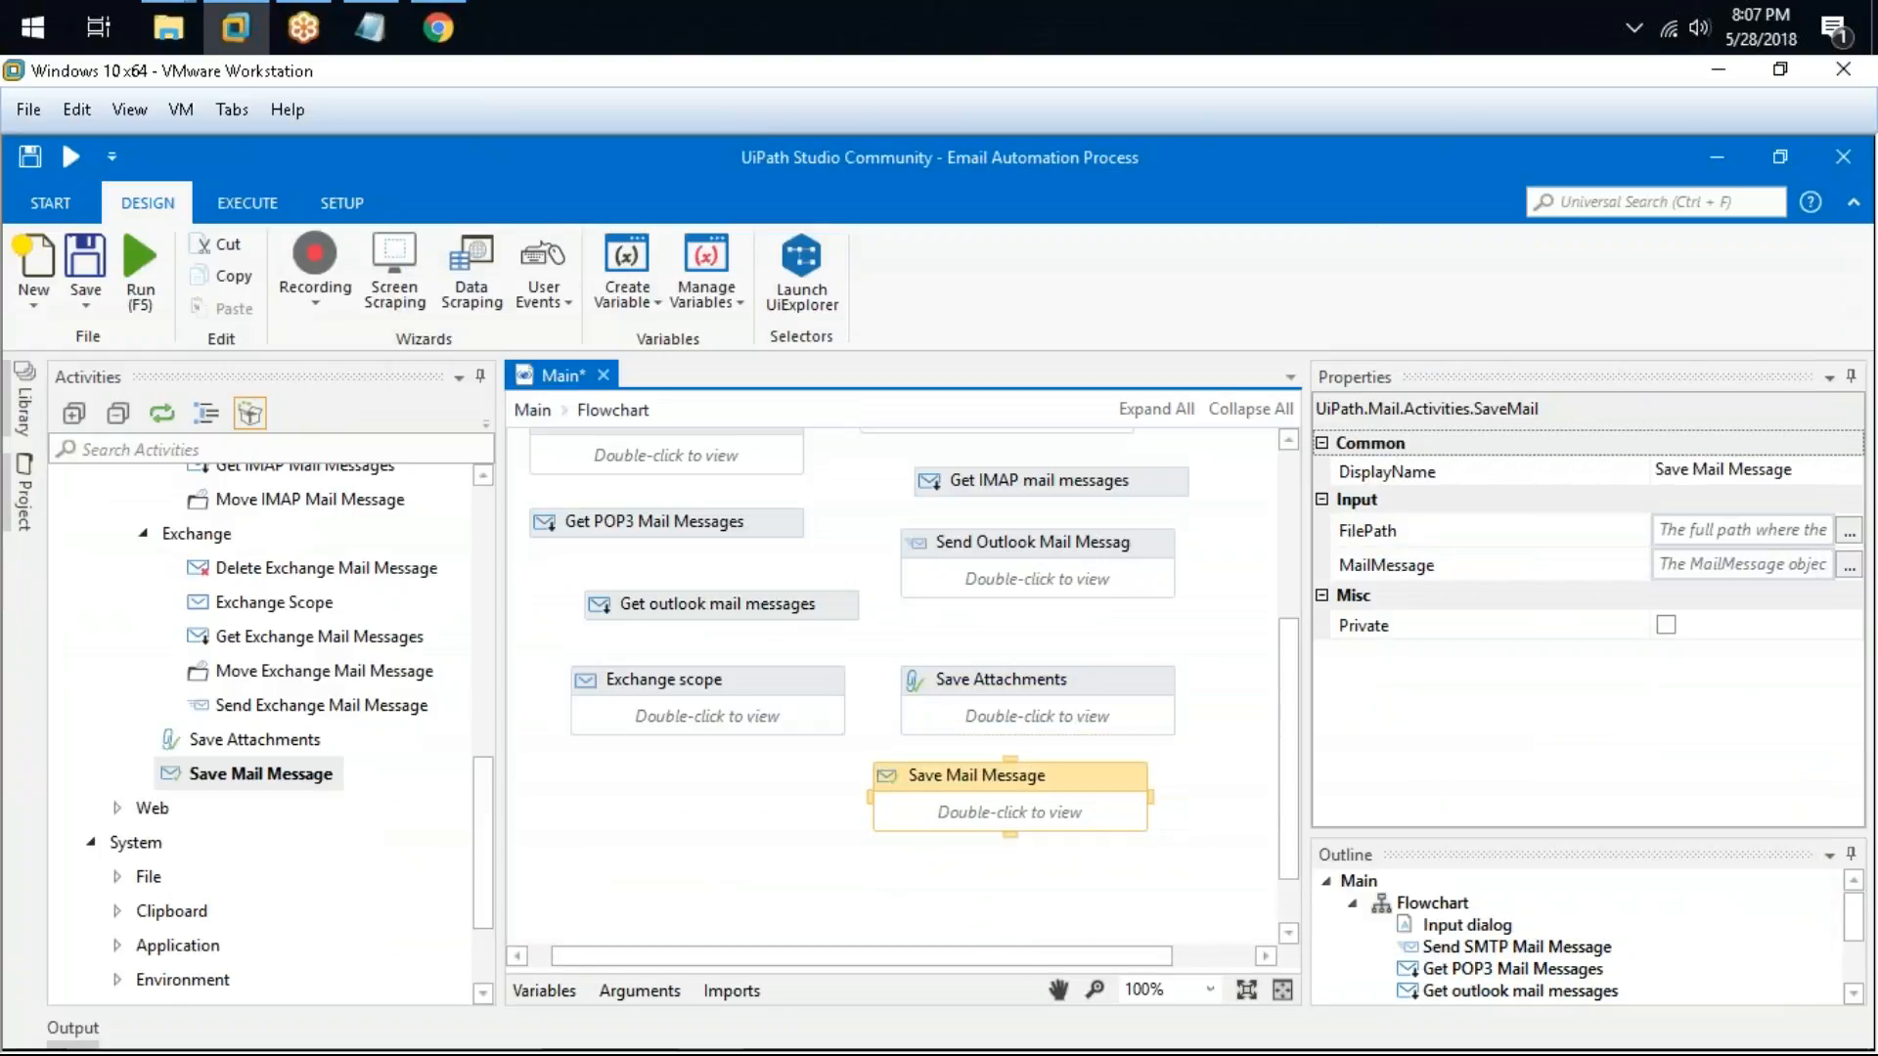
key("alt+Tab")
key("alt+Tab")
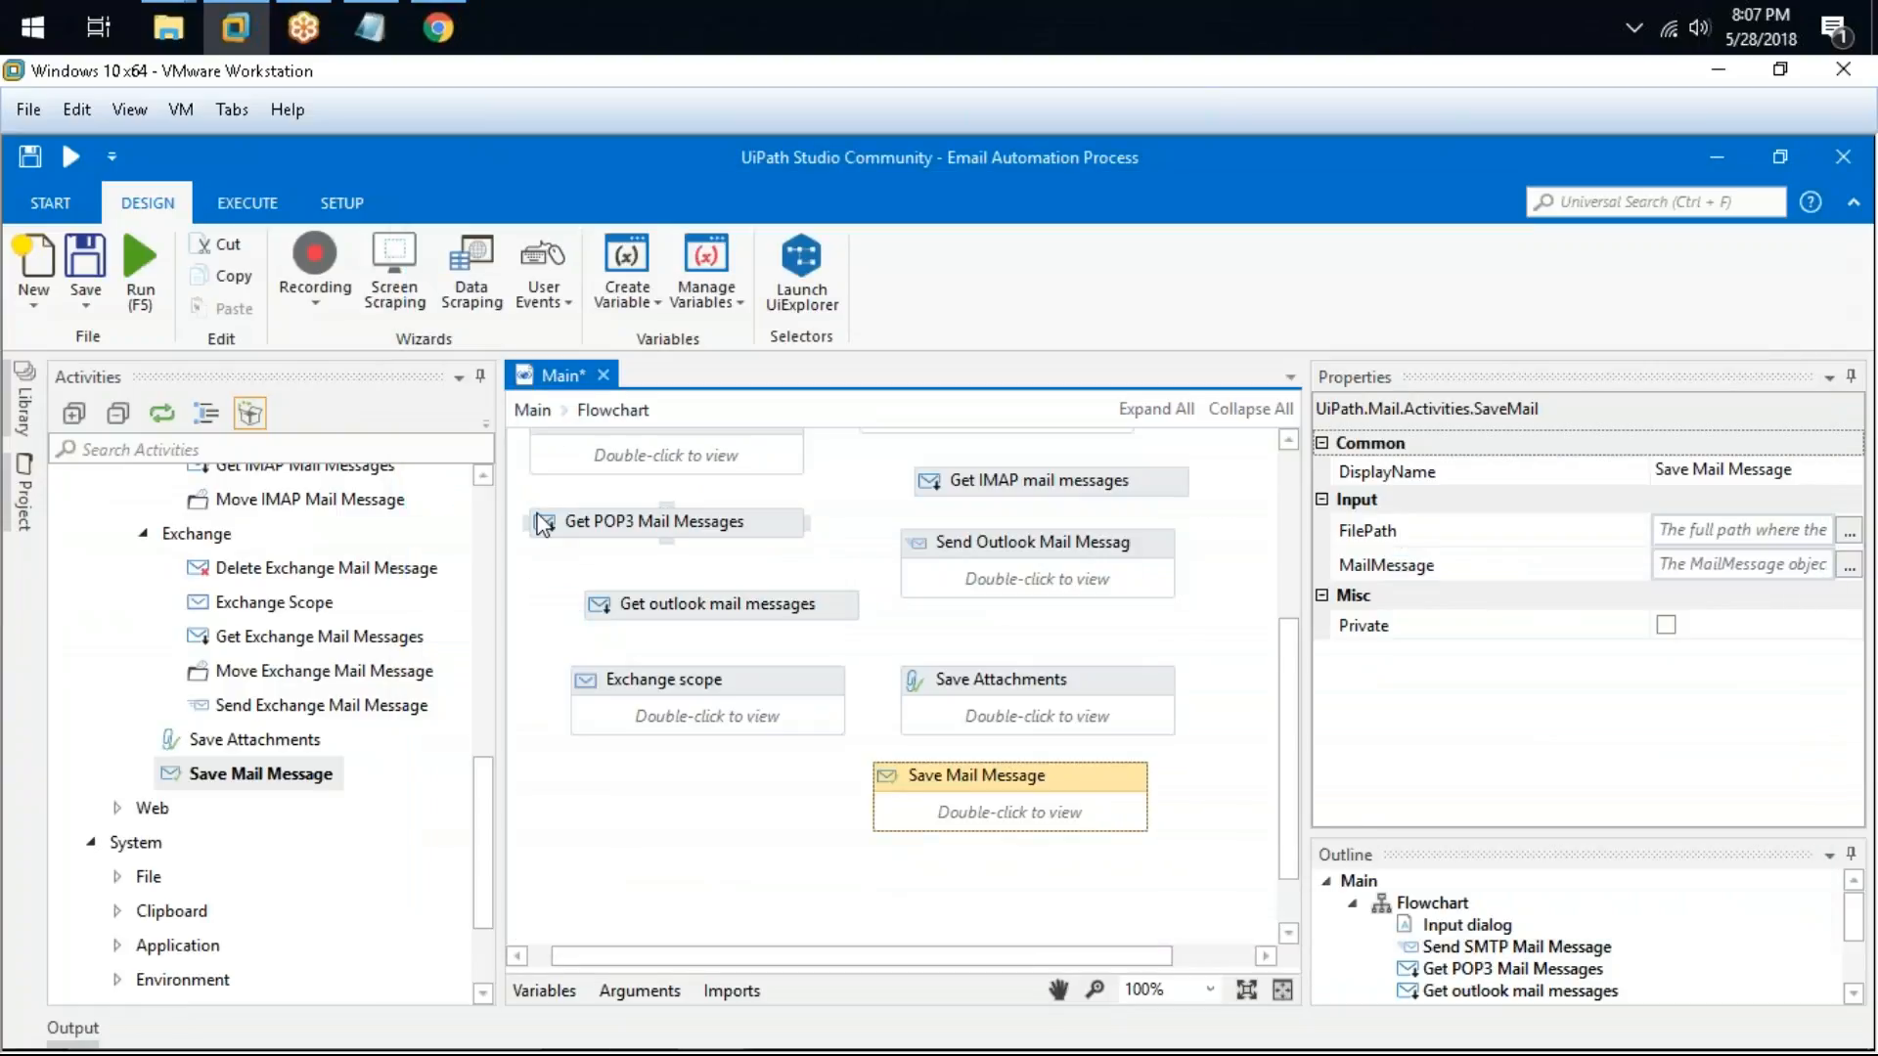
key("alt+Tab")
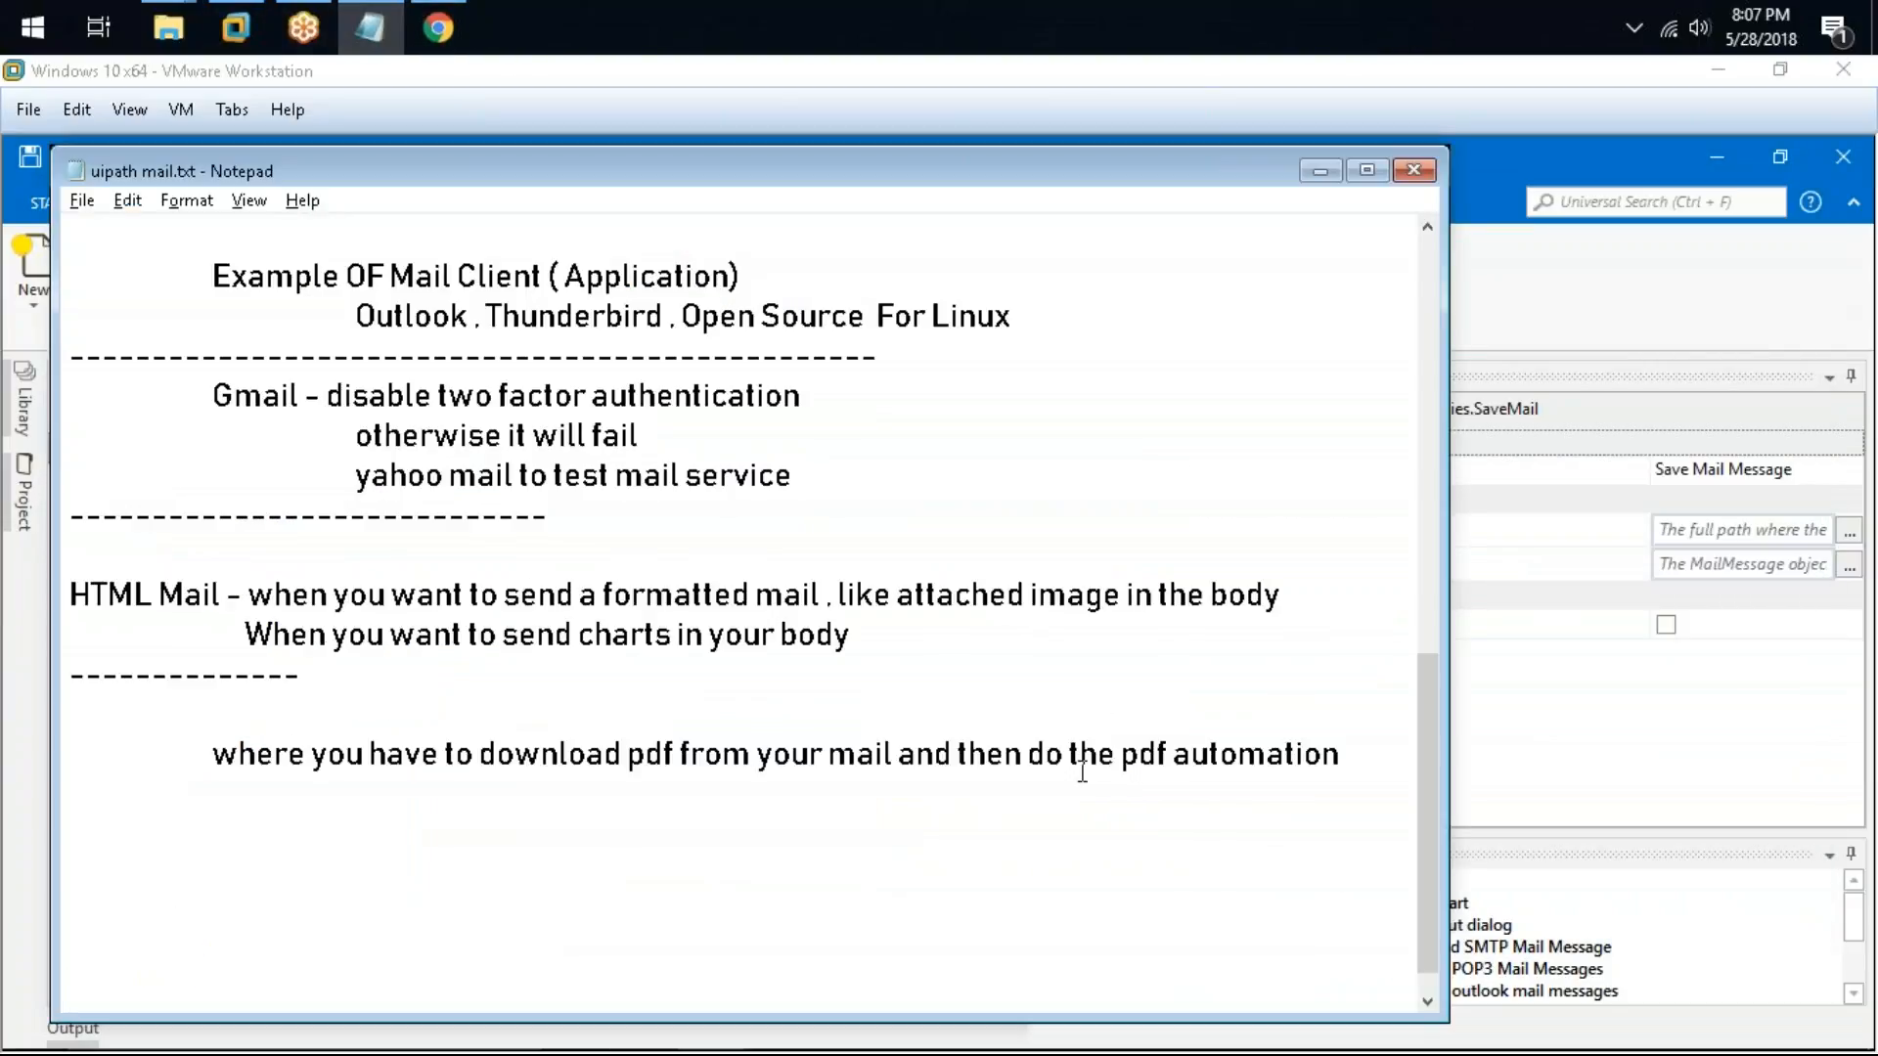
Step: Highlight the phrase "pdf automation" in the Notepad note and move the Notepad window
left_click_drag(1120, 753, 1346, 754)
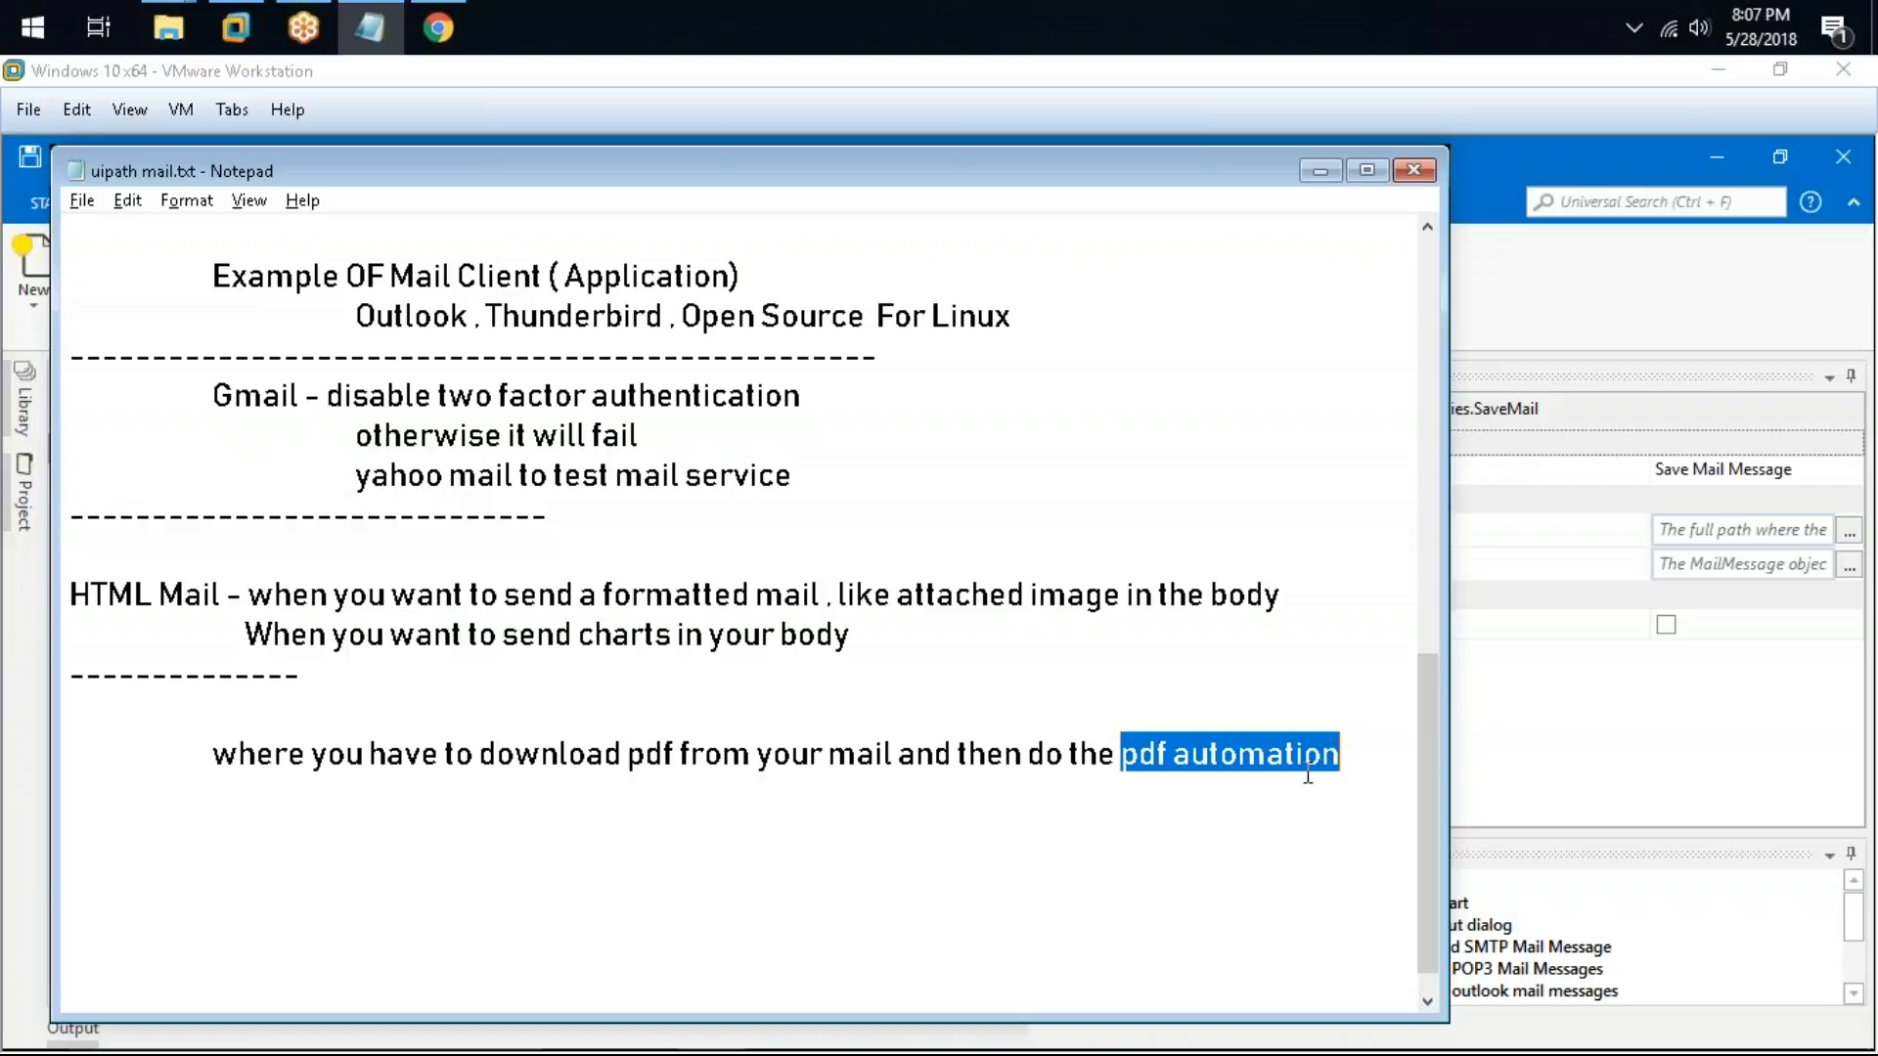
left_click_drag(945, 149, 1007, 296)
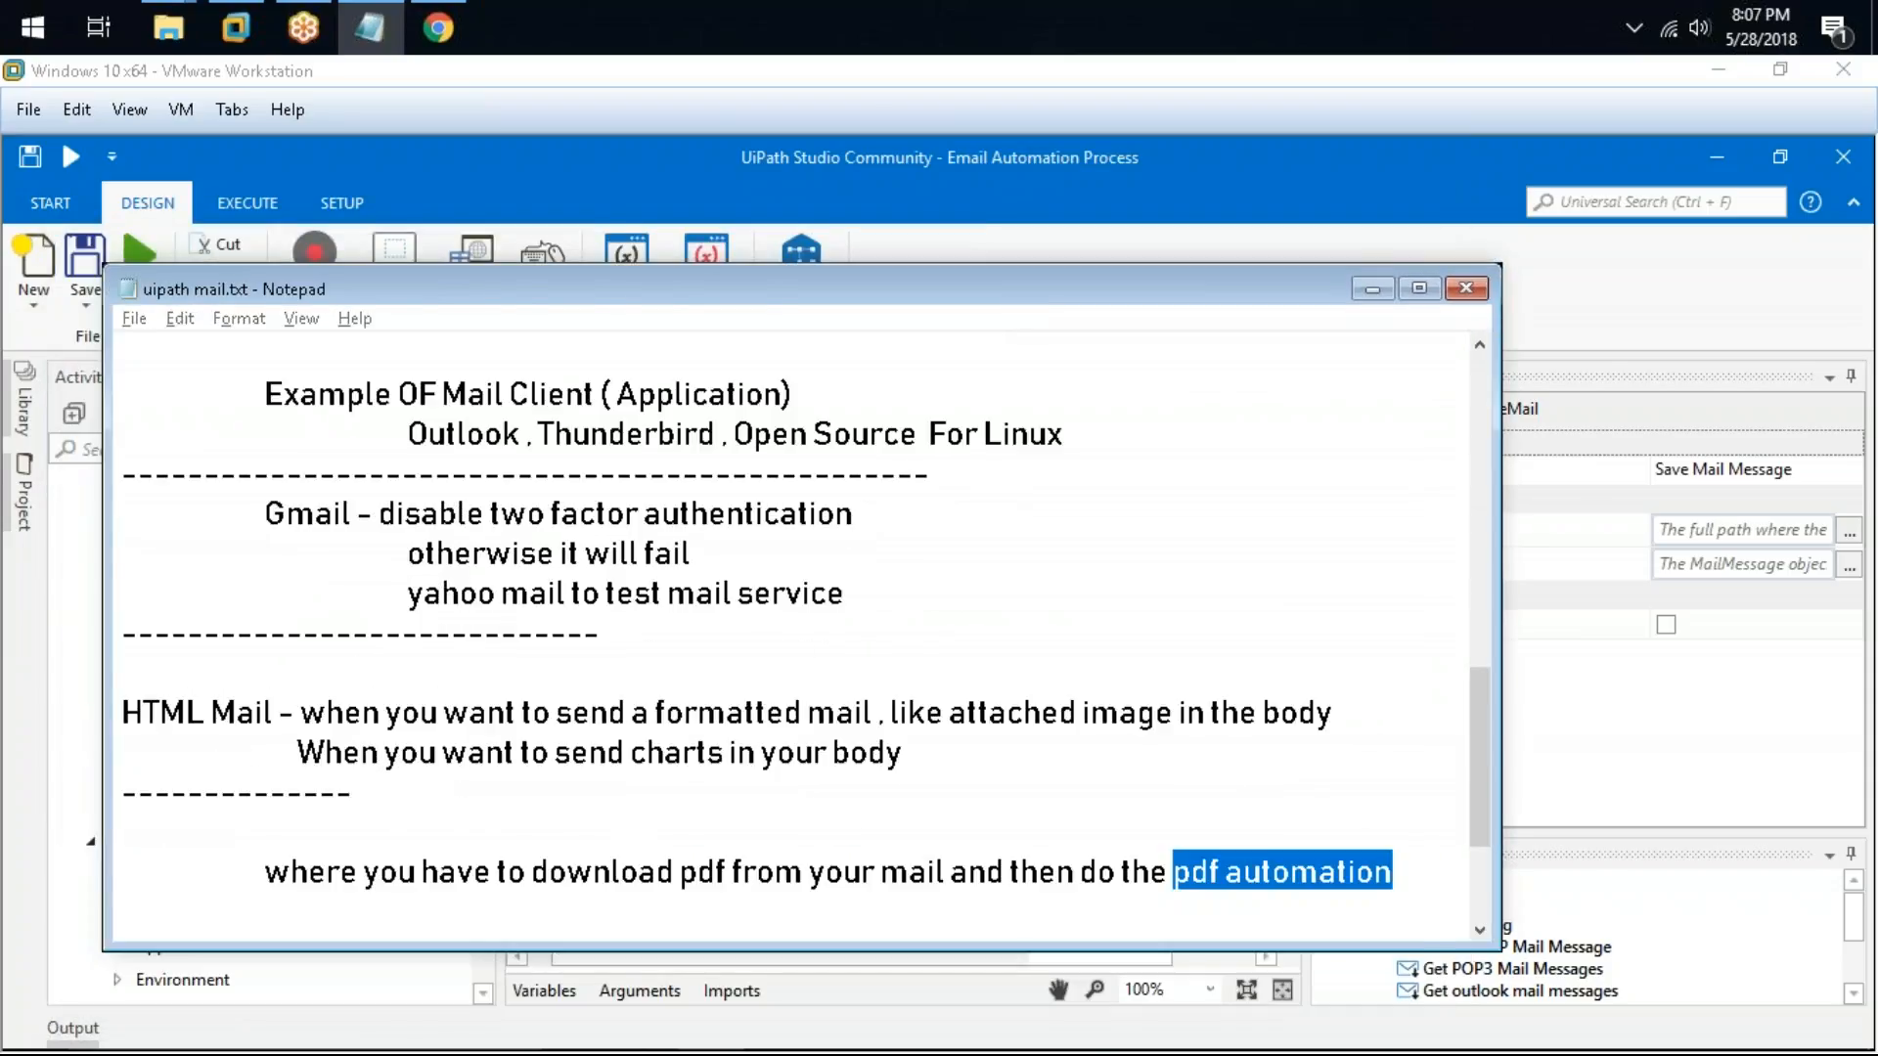
left_click(215, 761)
Step: Review the Mail activity groups by expanding and collapsing SMTP, POP3, Outlook, IMAP and Exchange in the activities list
scroll(215, 685, "up", 2)
left_click(144, 733)
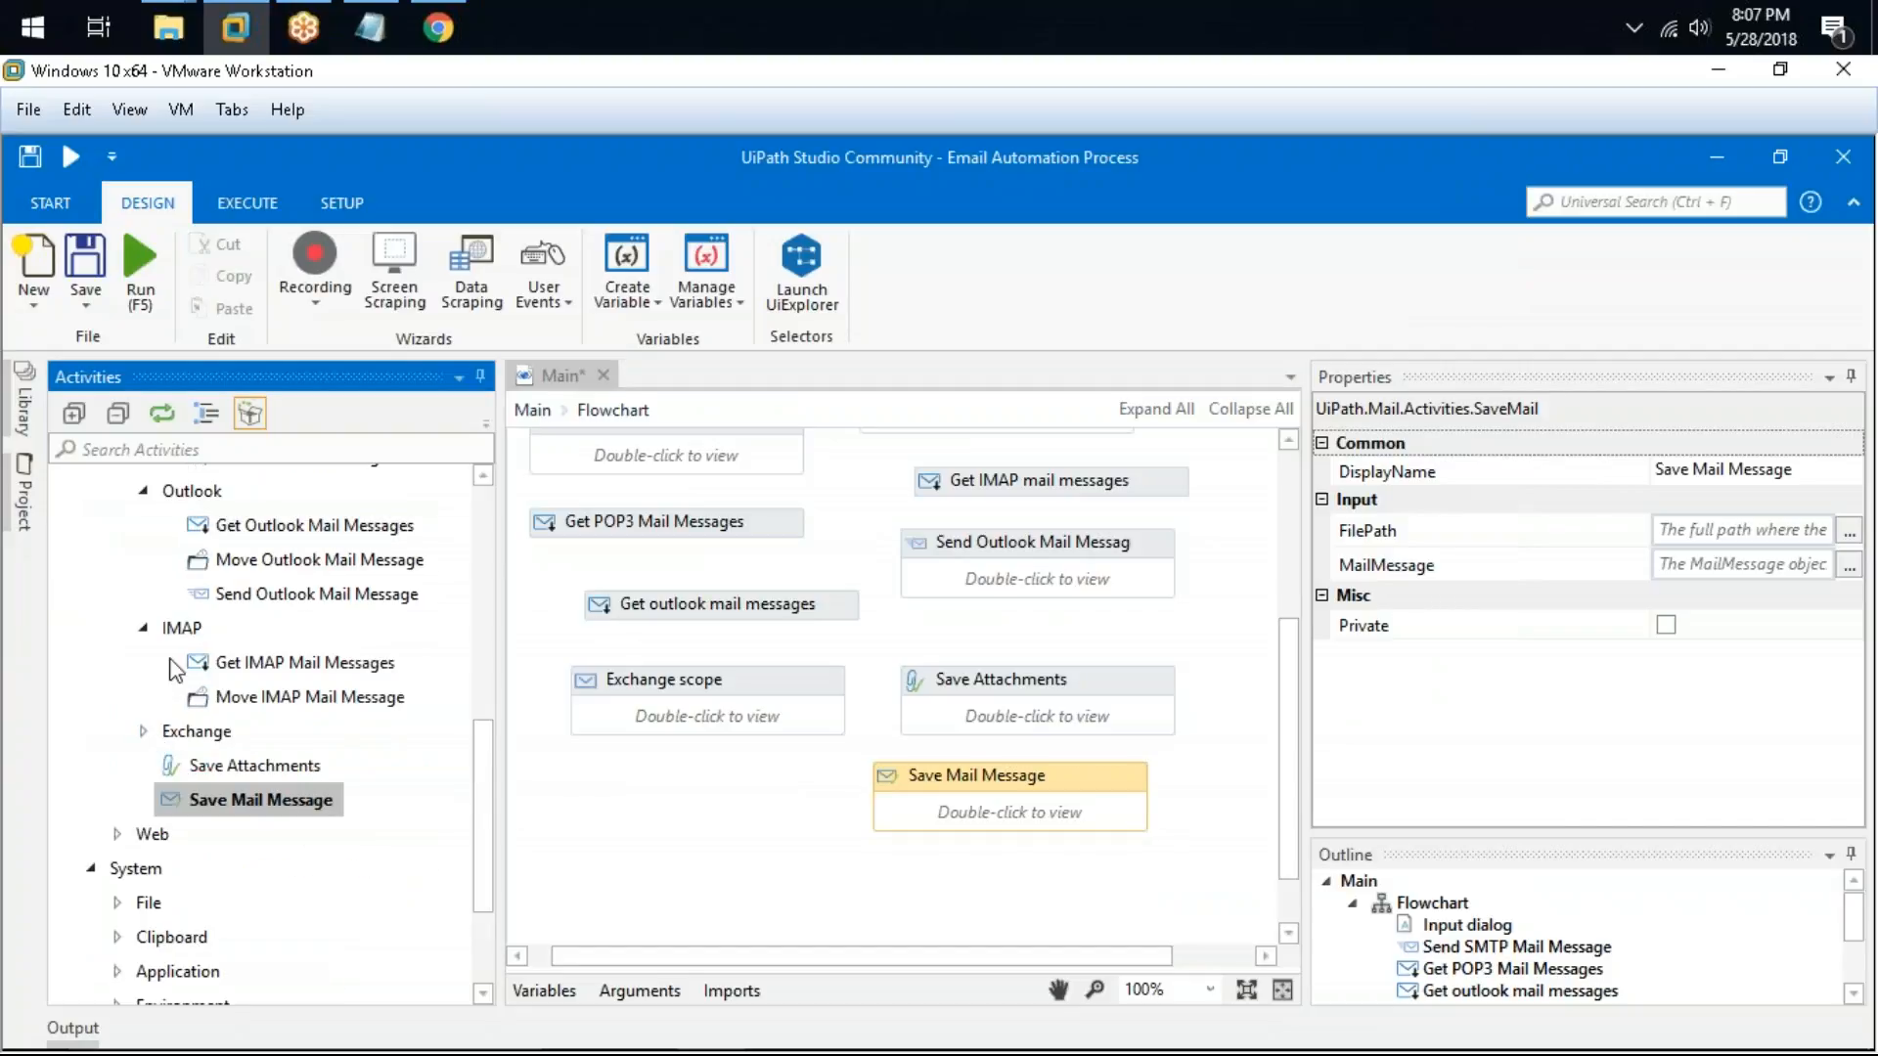
left_click(144, 628)
left_click(144, 490)
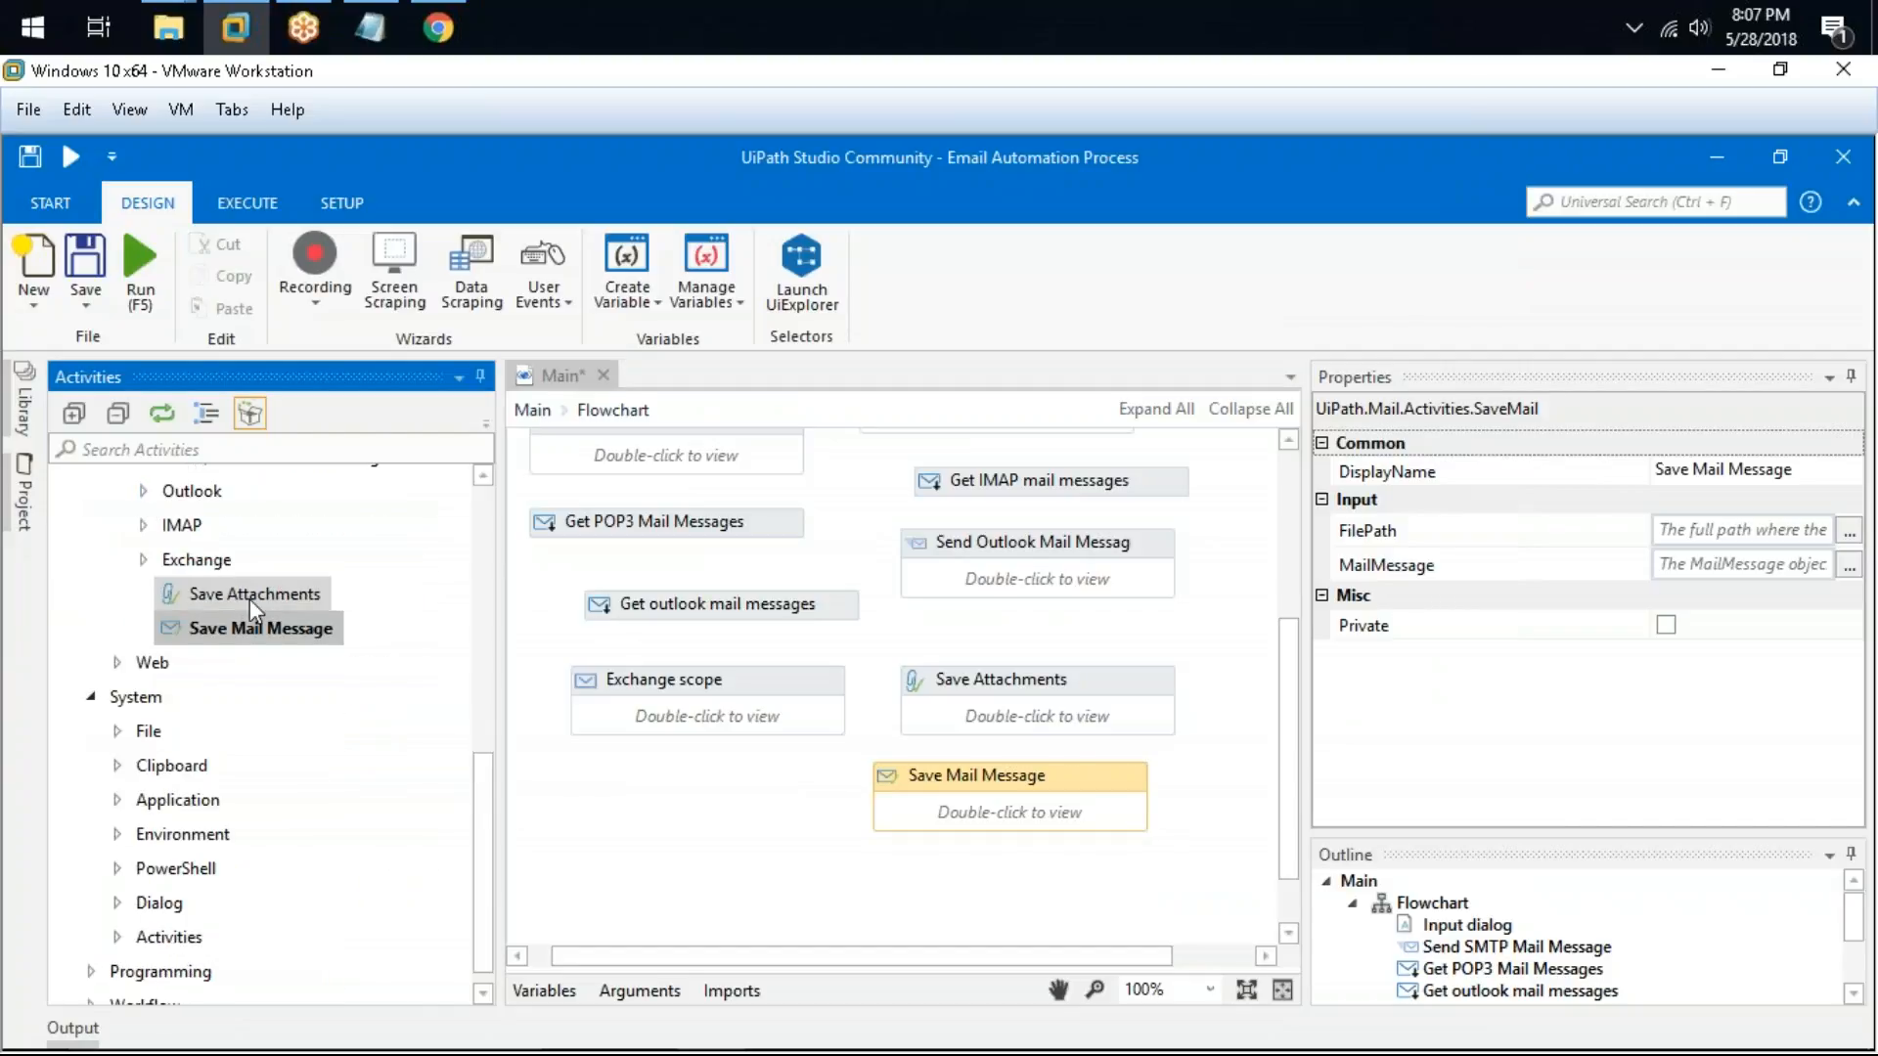
scroll(196, 645, "up", 2)
left_click(143, 691)
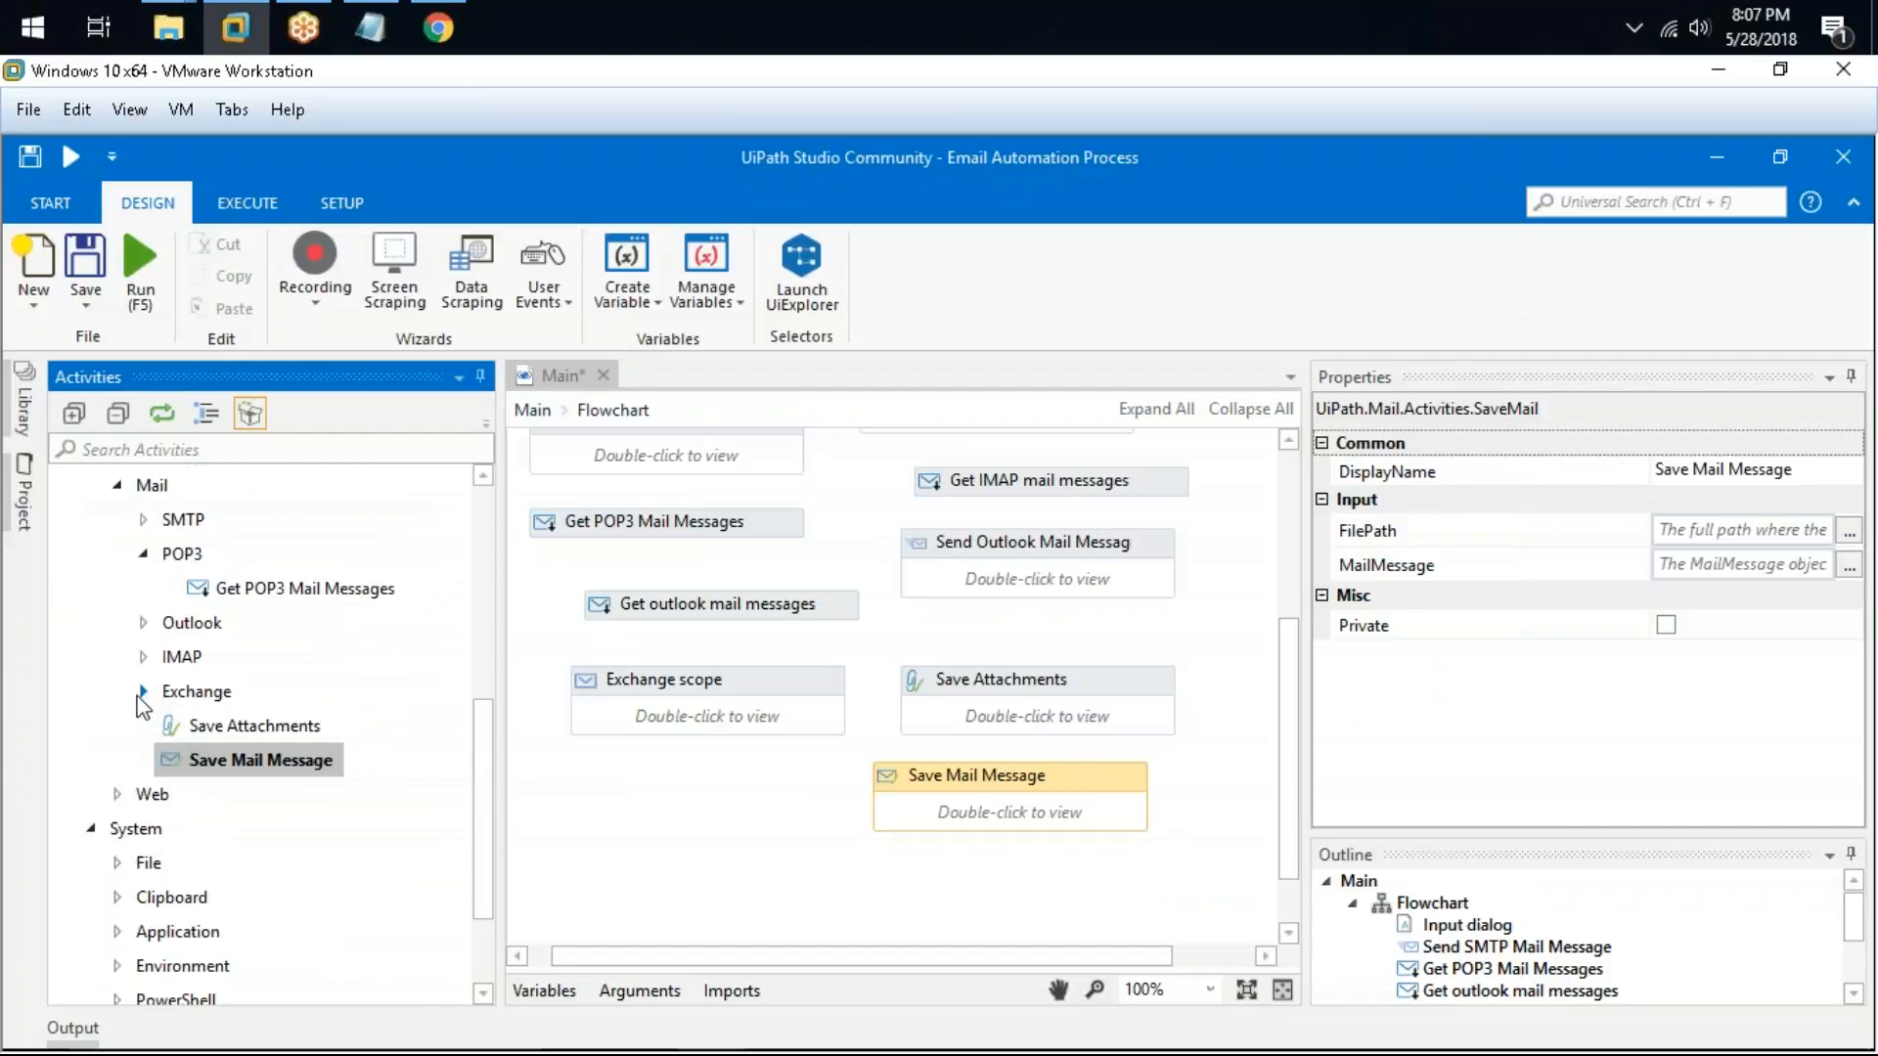
left_click(146, 553)
double_click(191, 650)
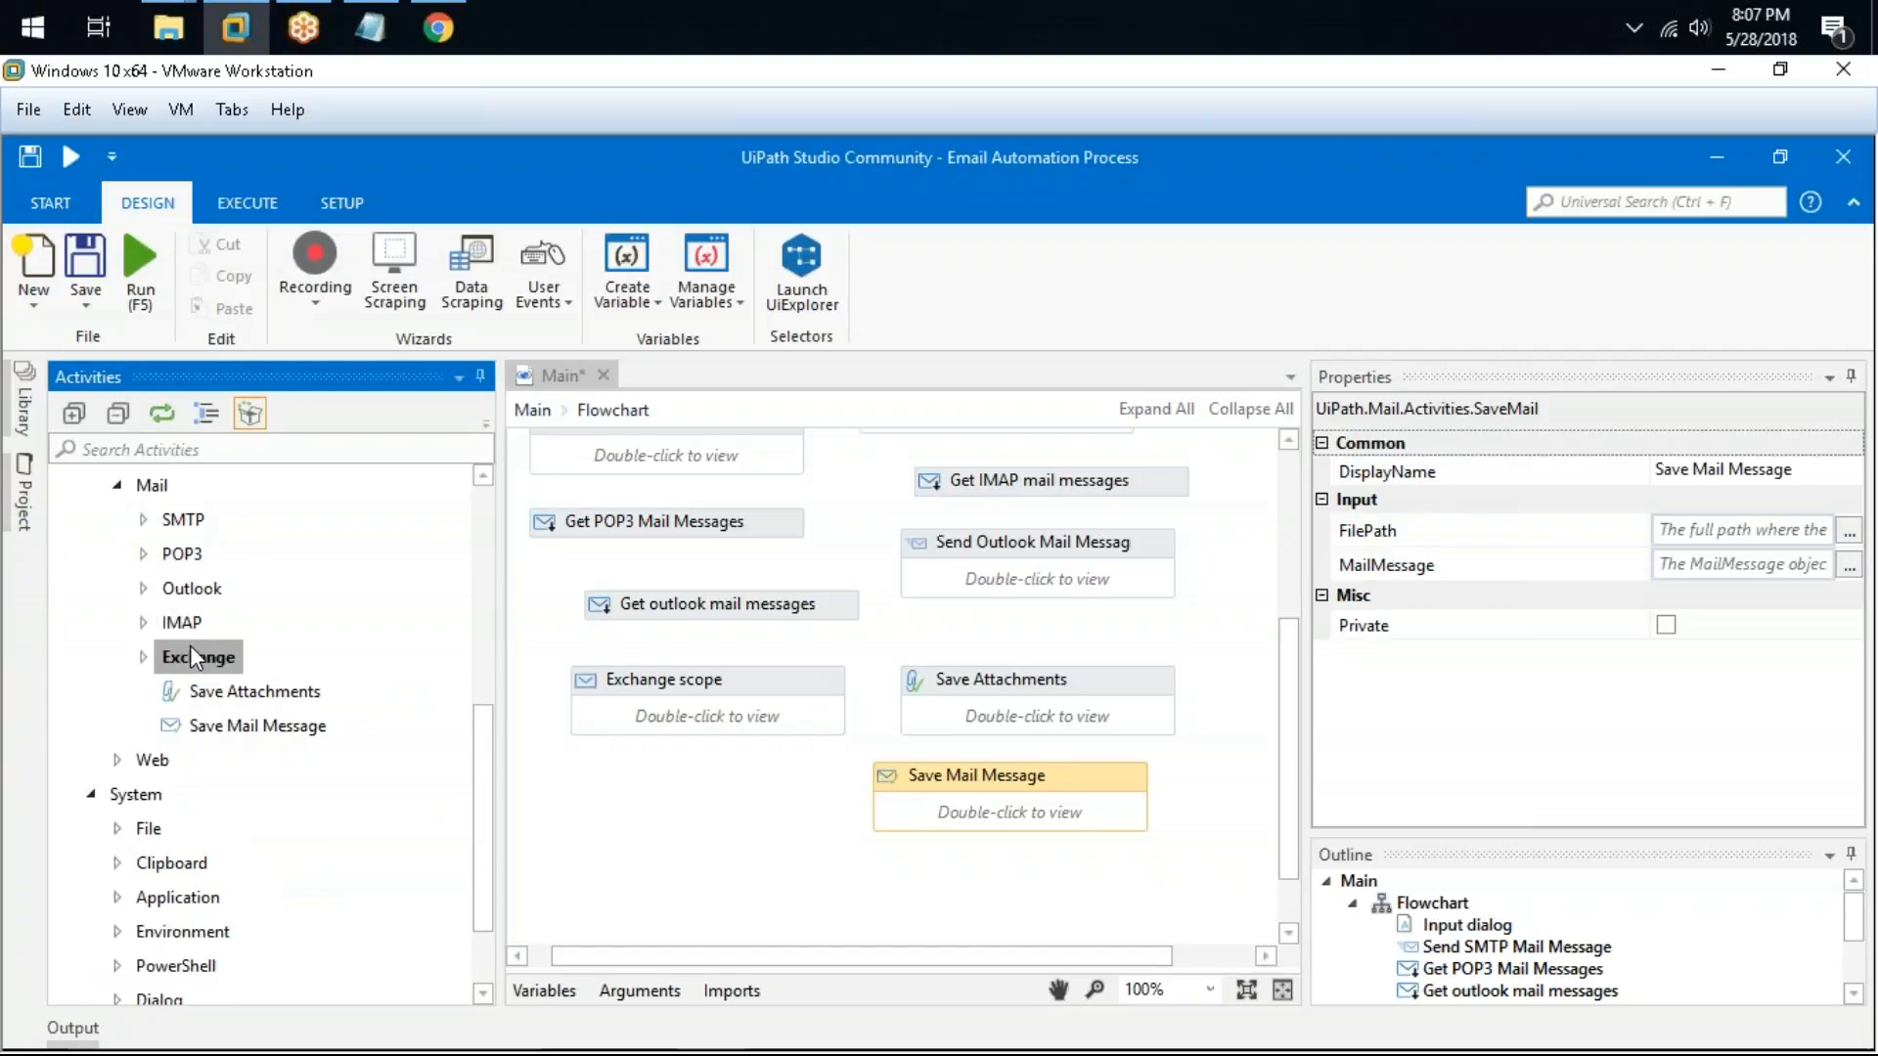
double_click(176, 623)
double_click(176, 623)
double_click(174, 587)
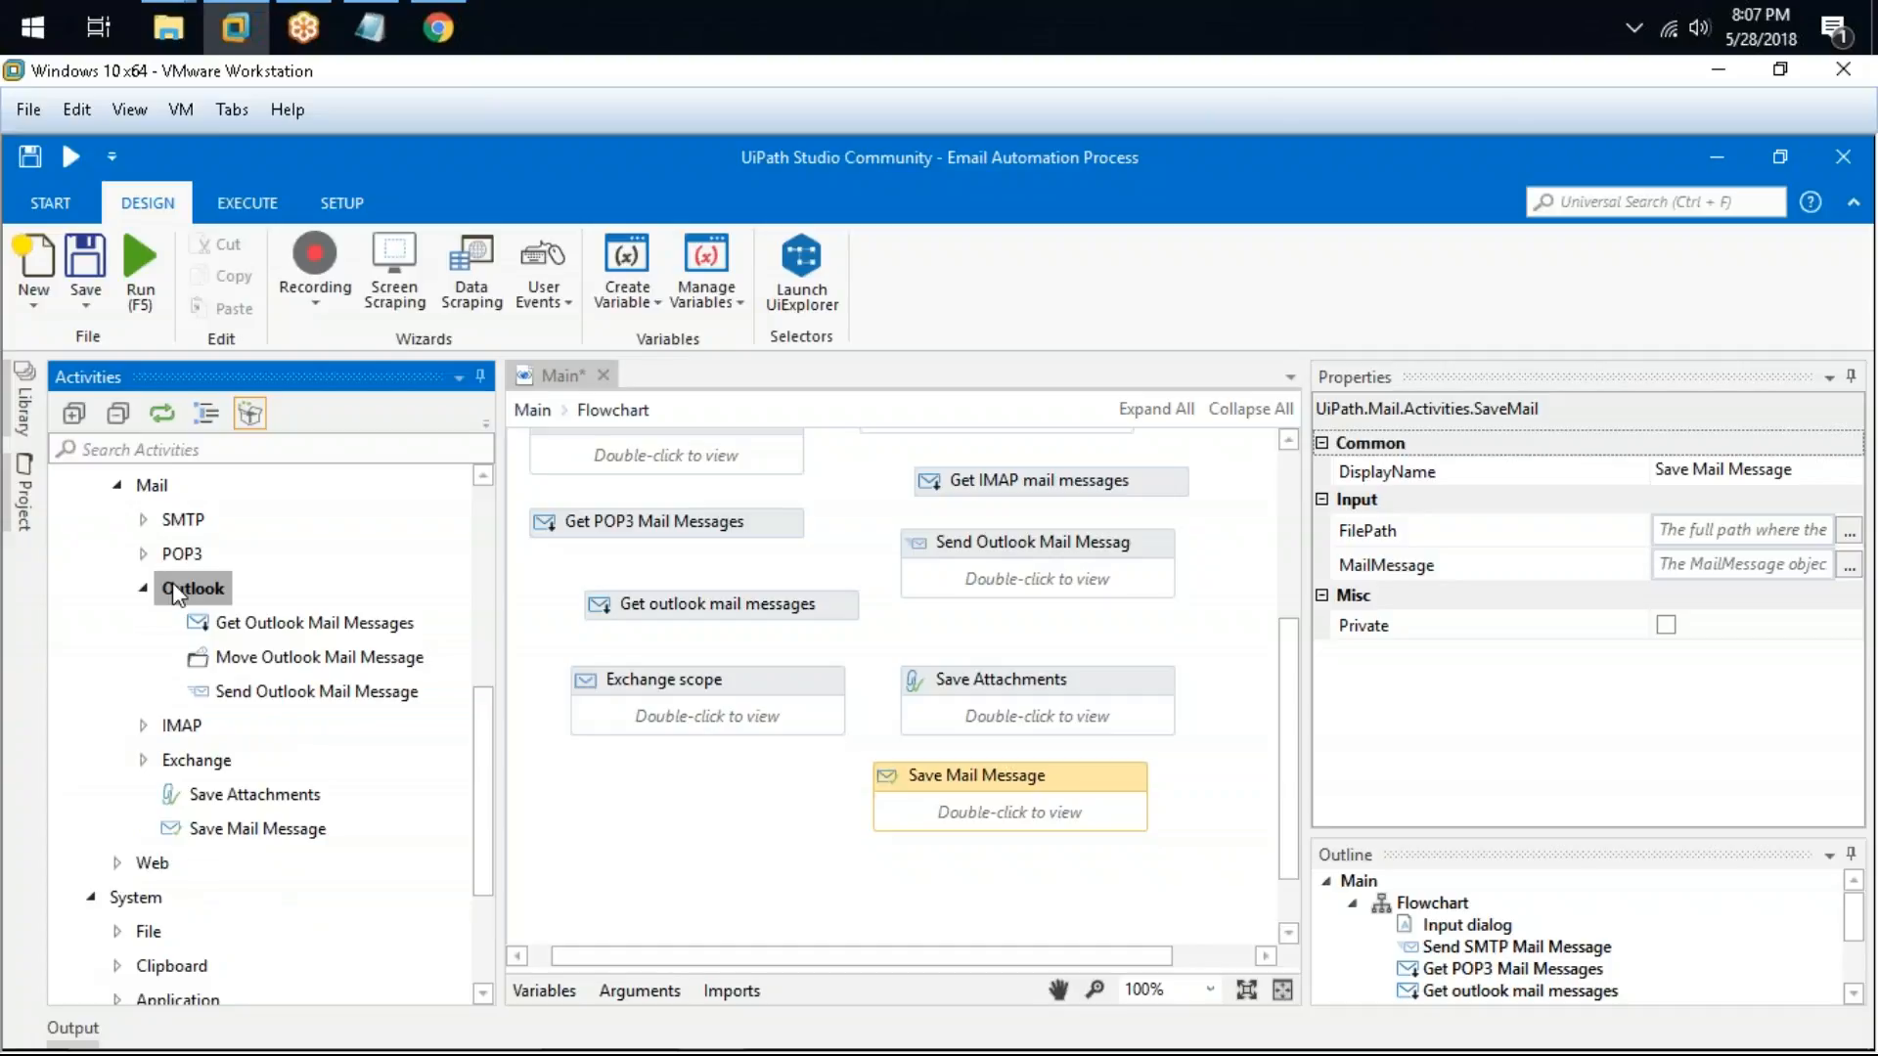
left_click(186, 760)
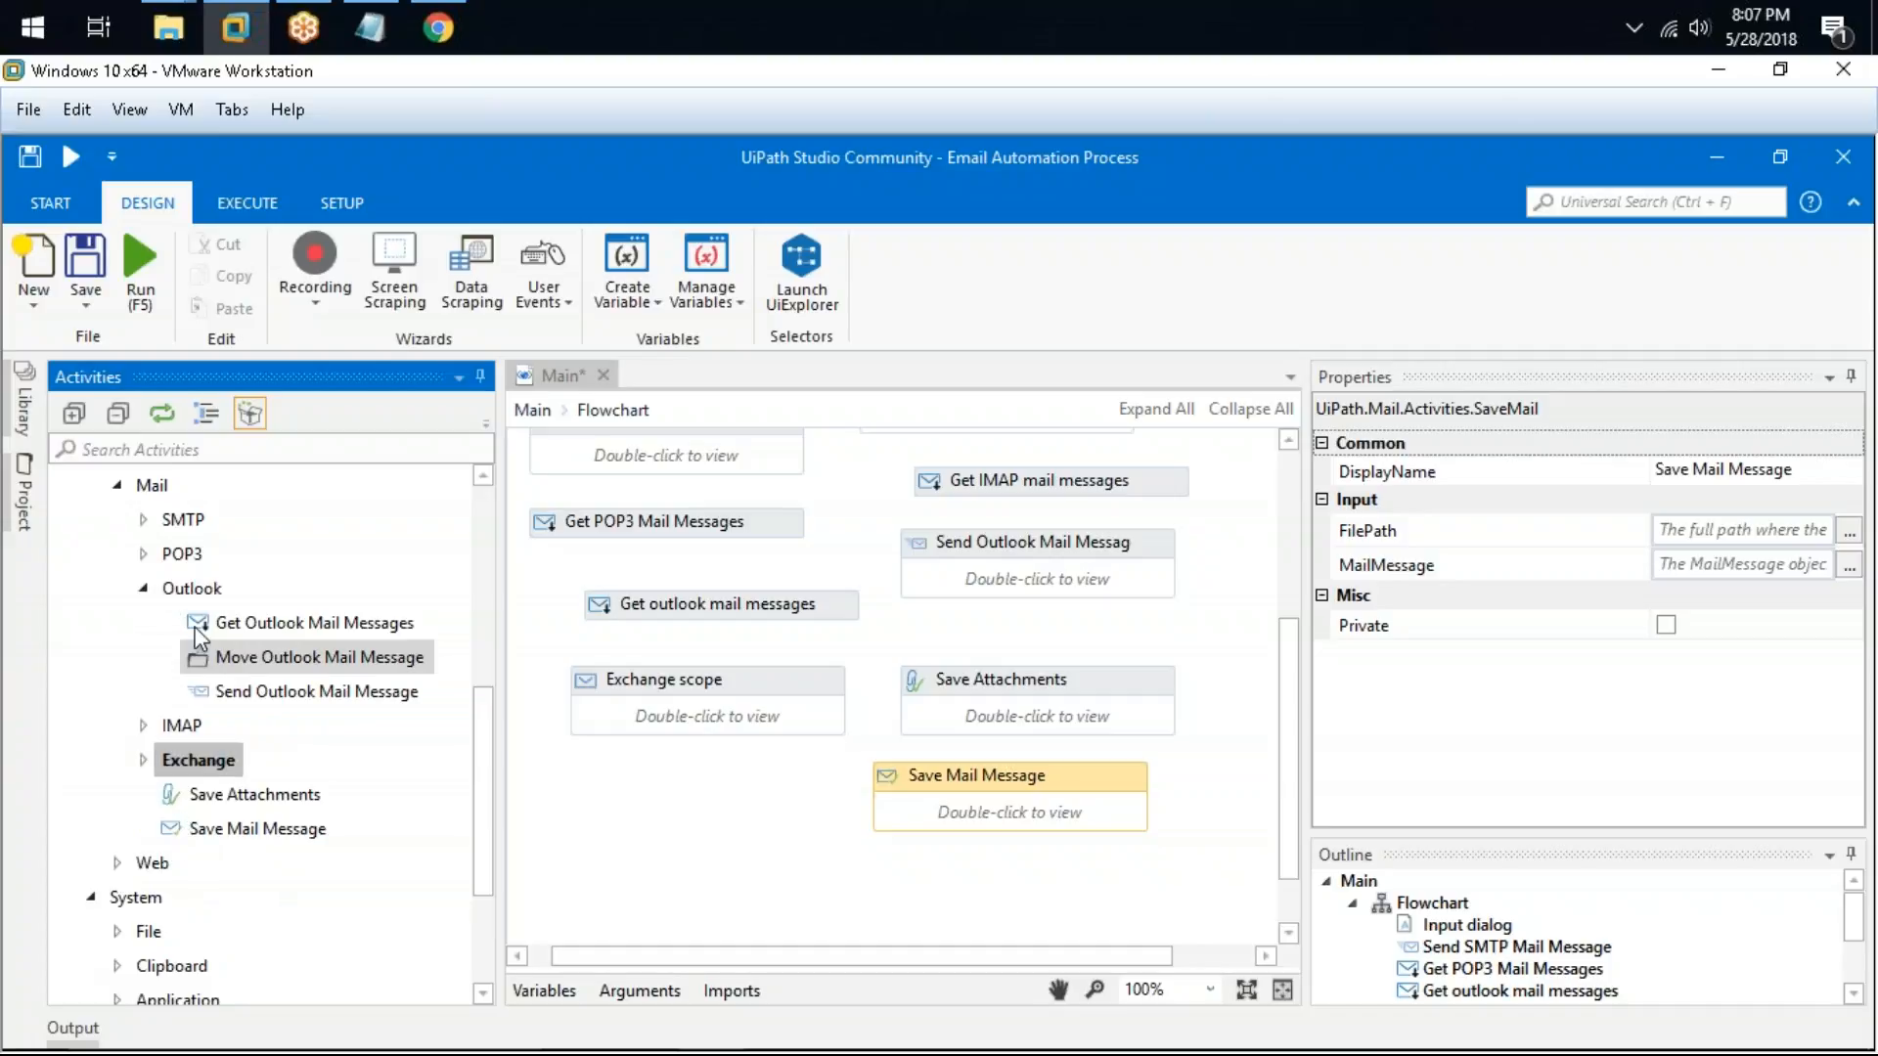
left_click(188, 547)
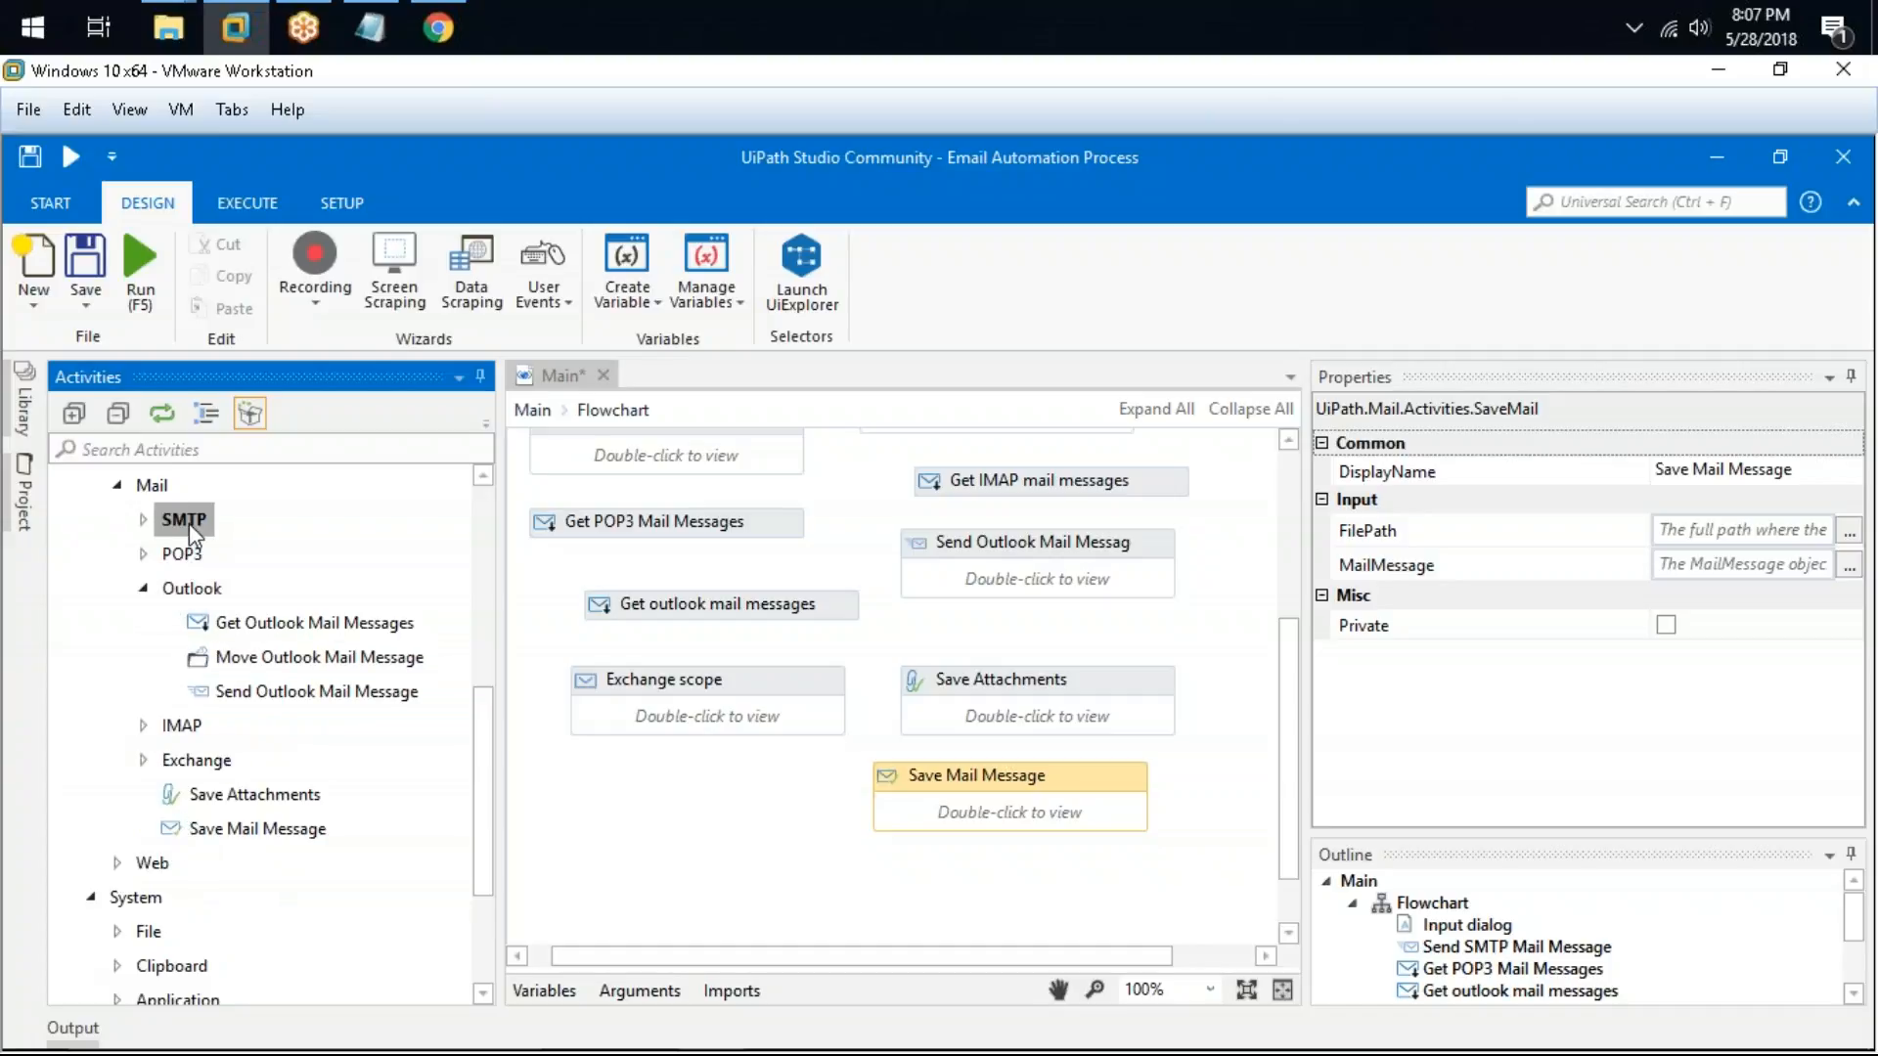
double_click(187, 525)
double_click(186, 591)
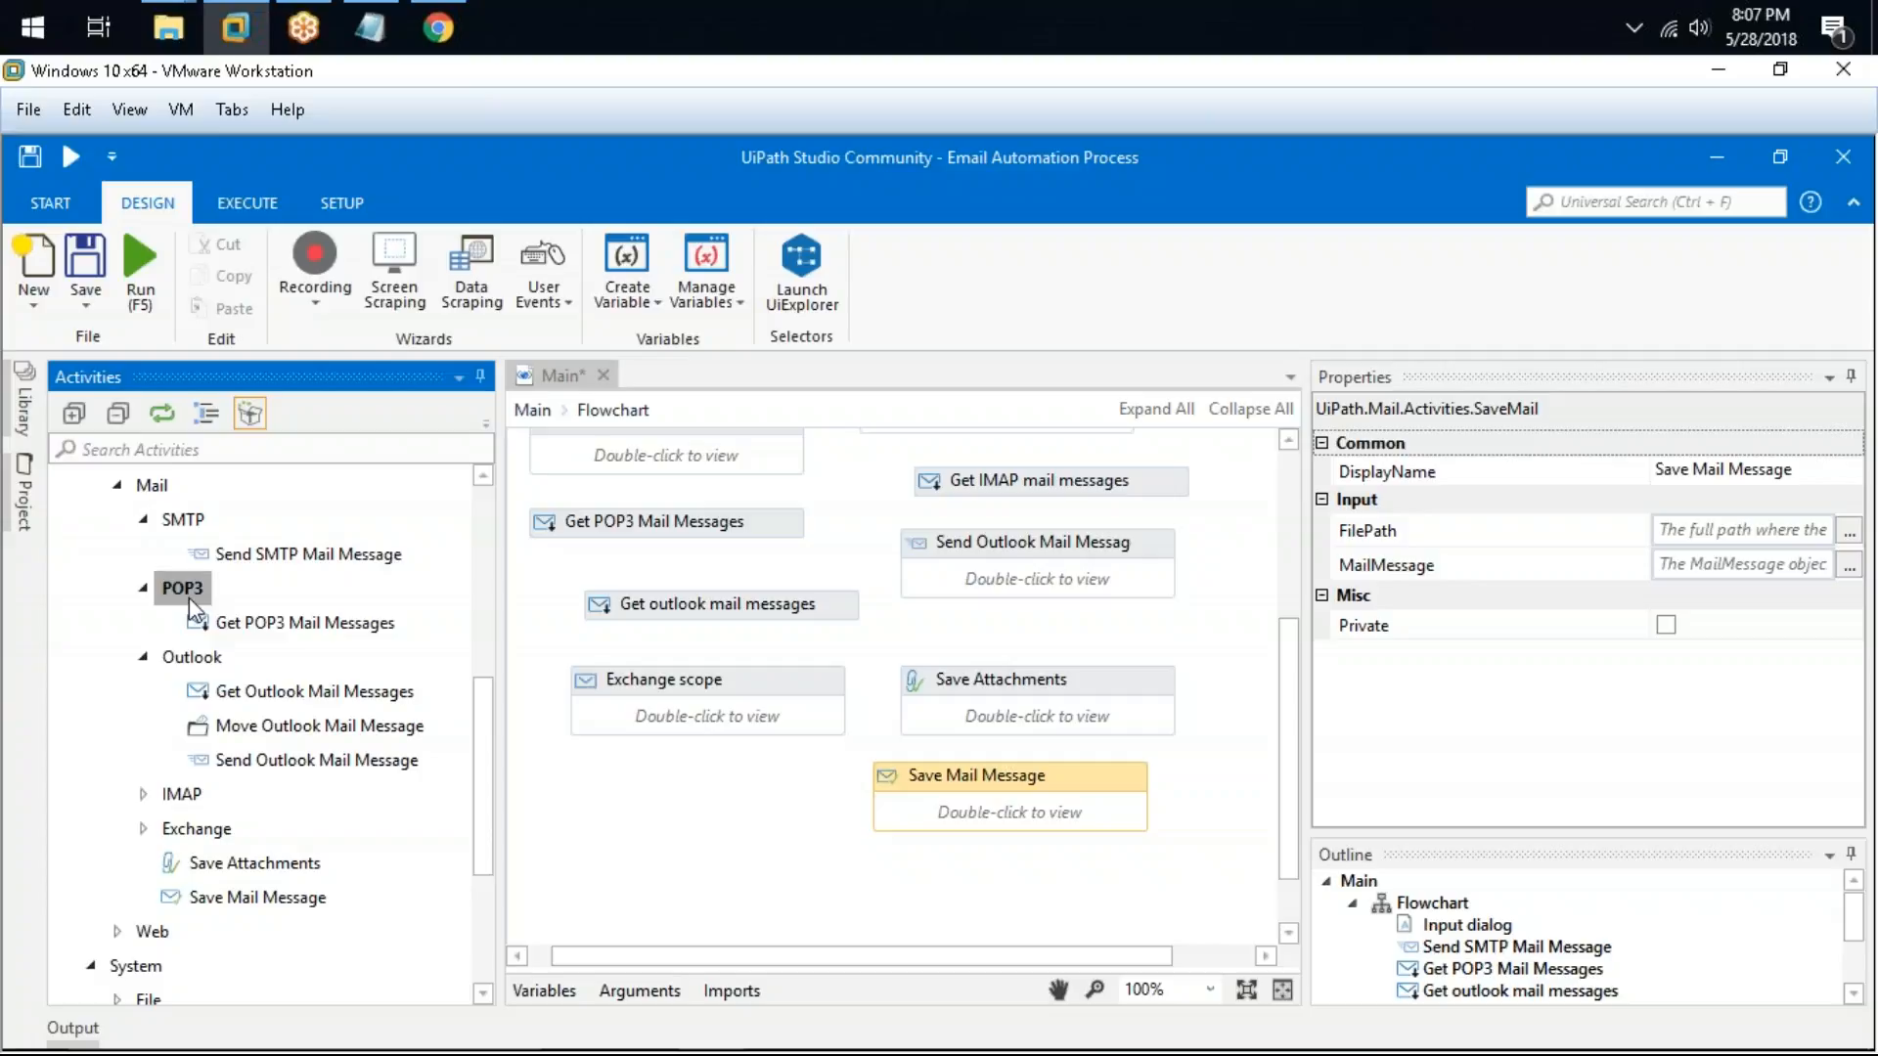
left_click(142, 795)
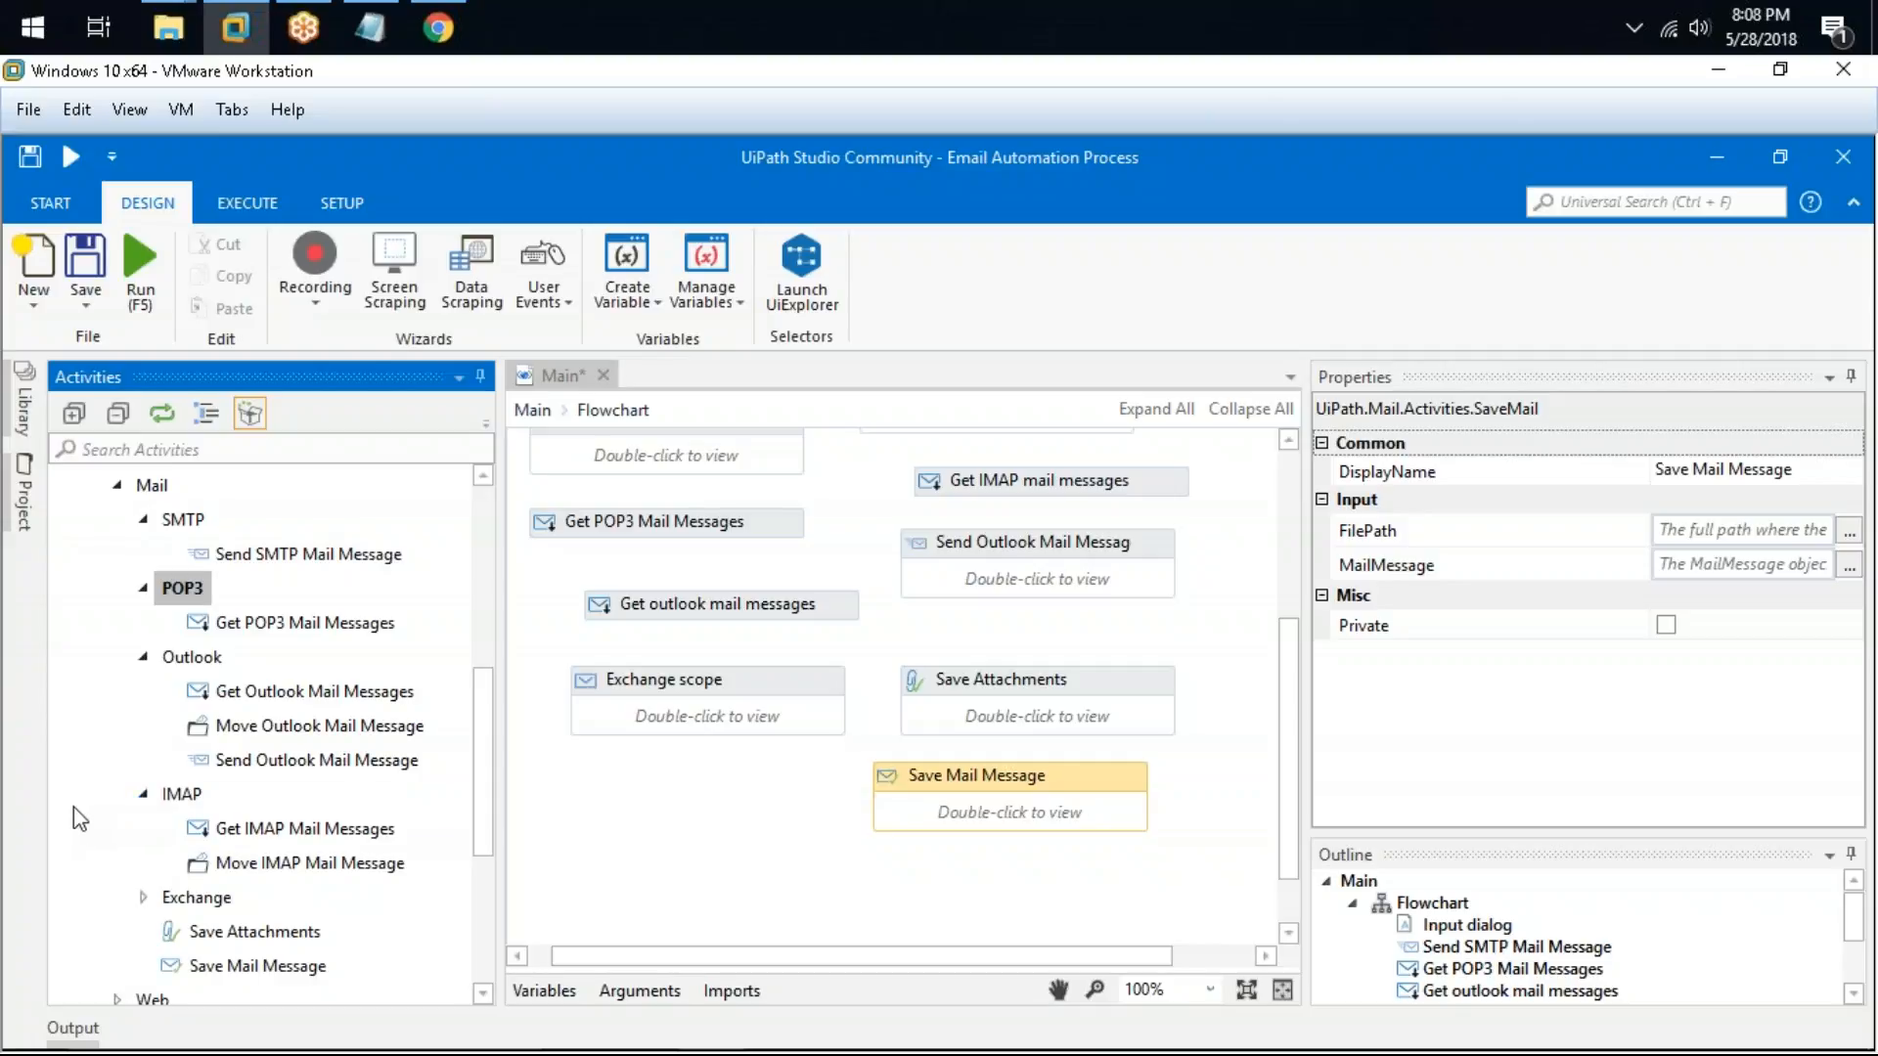
scroll(102, 792, "down", 2)
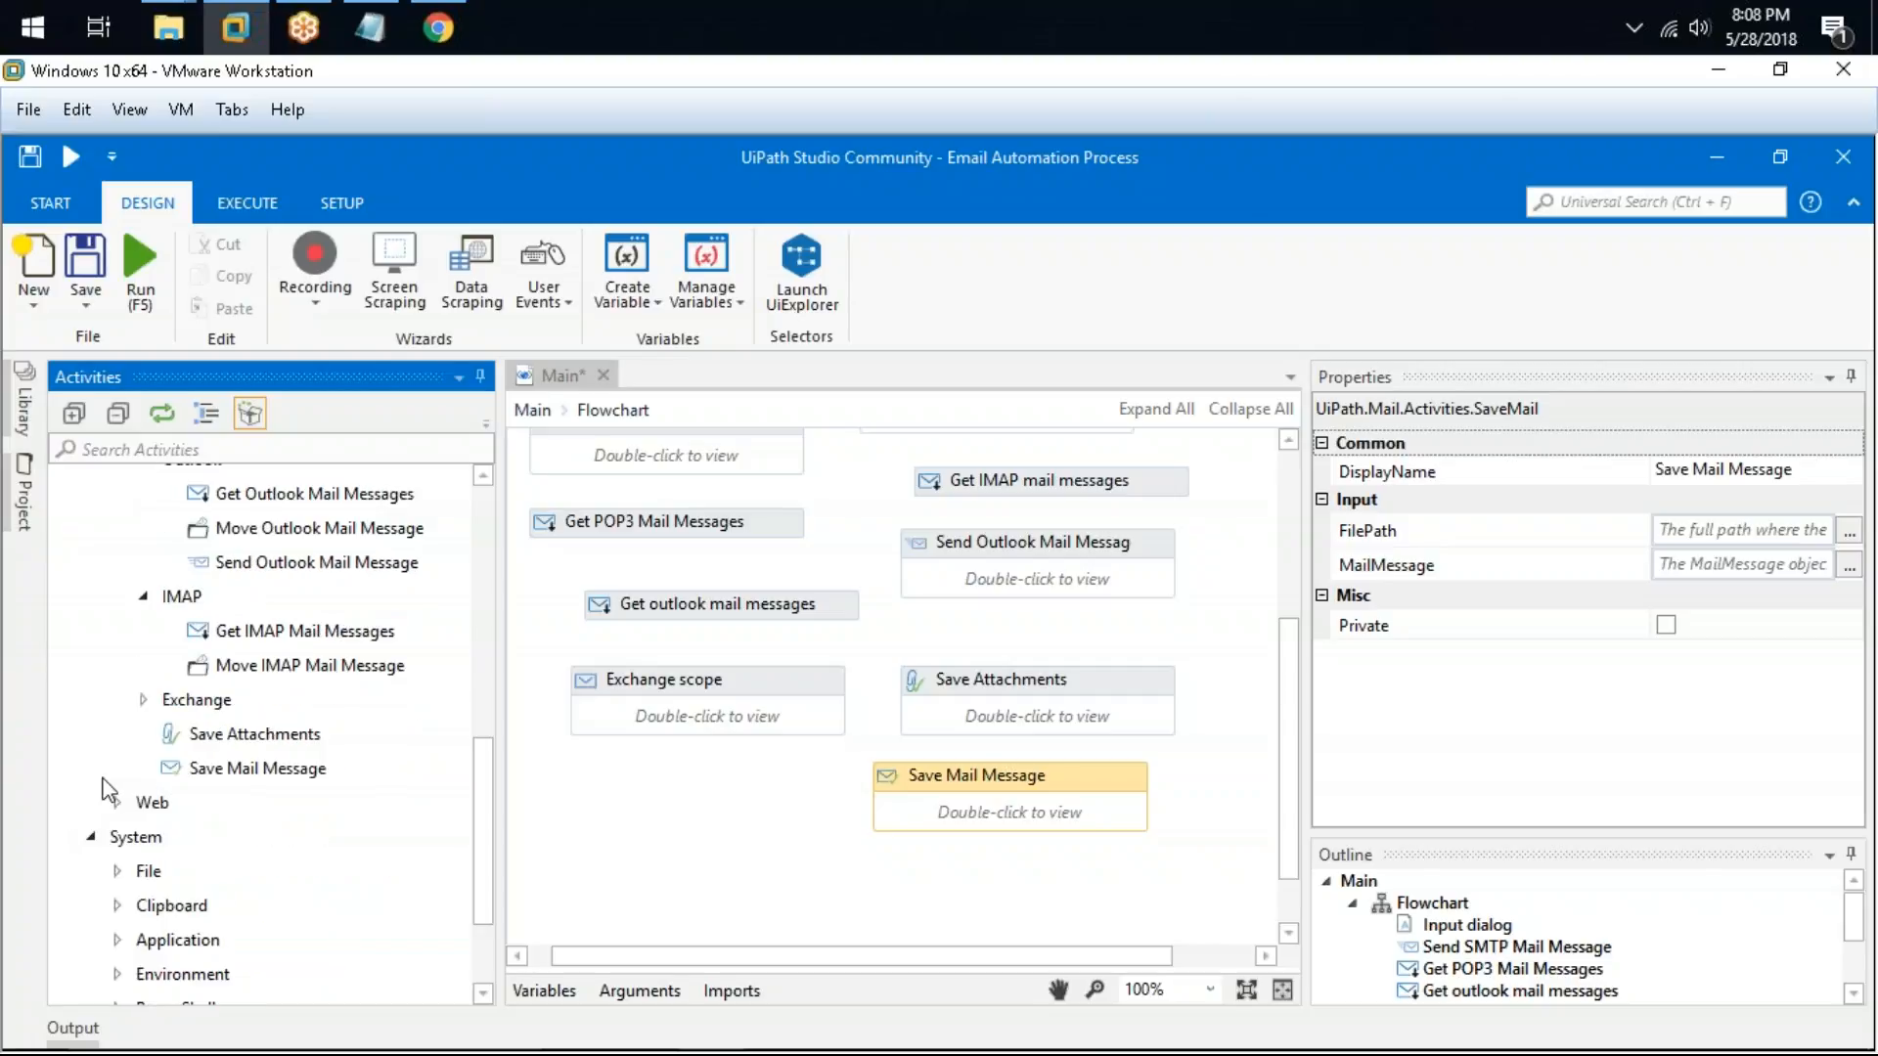
scroll(107, 791, "up", 3)
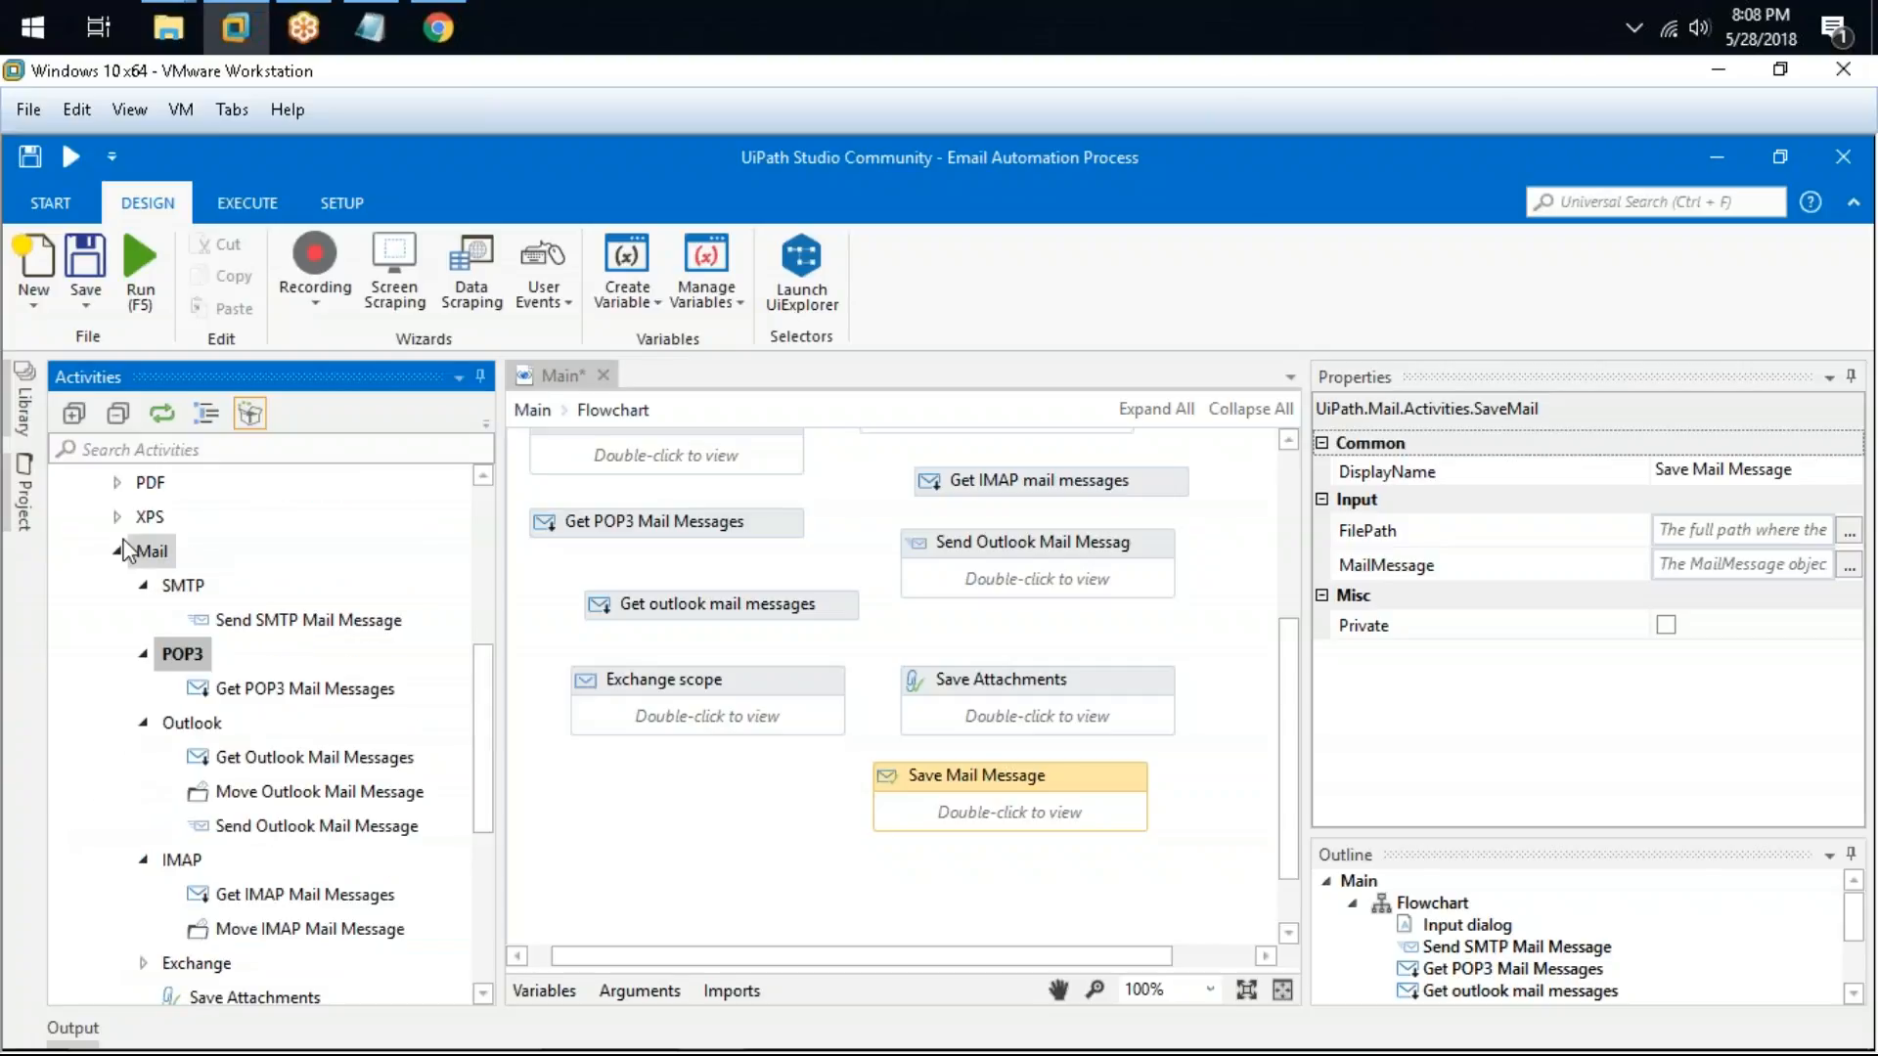
left_click(144, 585)
left_click(145, 619)
left_click(145, 654)
left_click(143, 688)
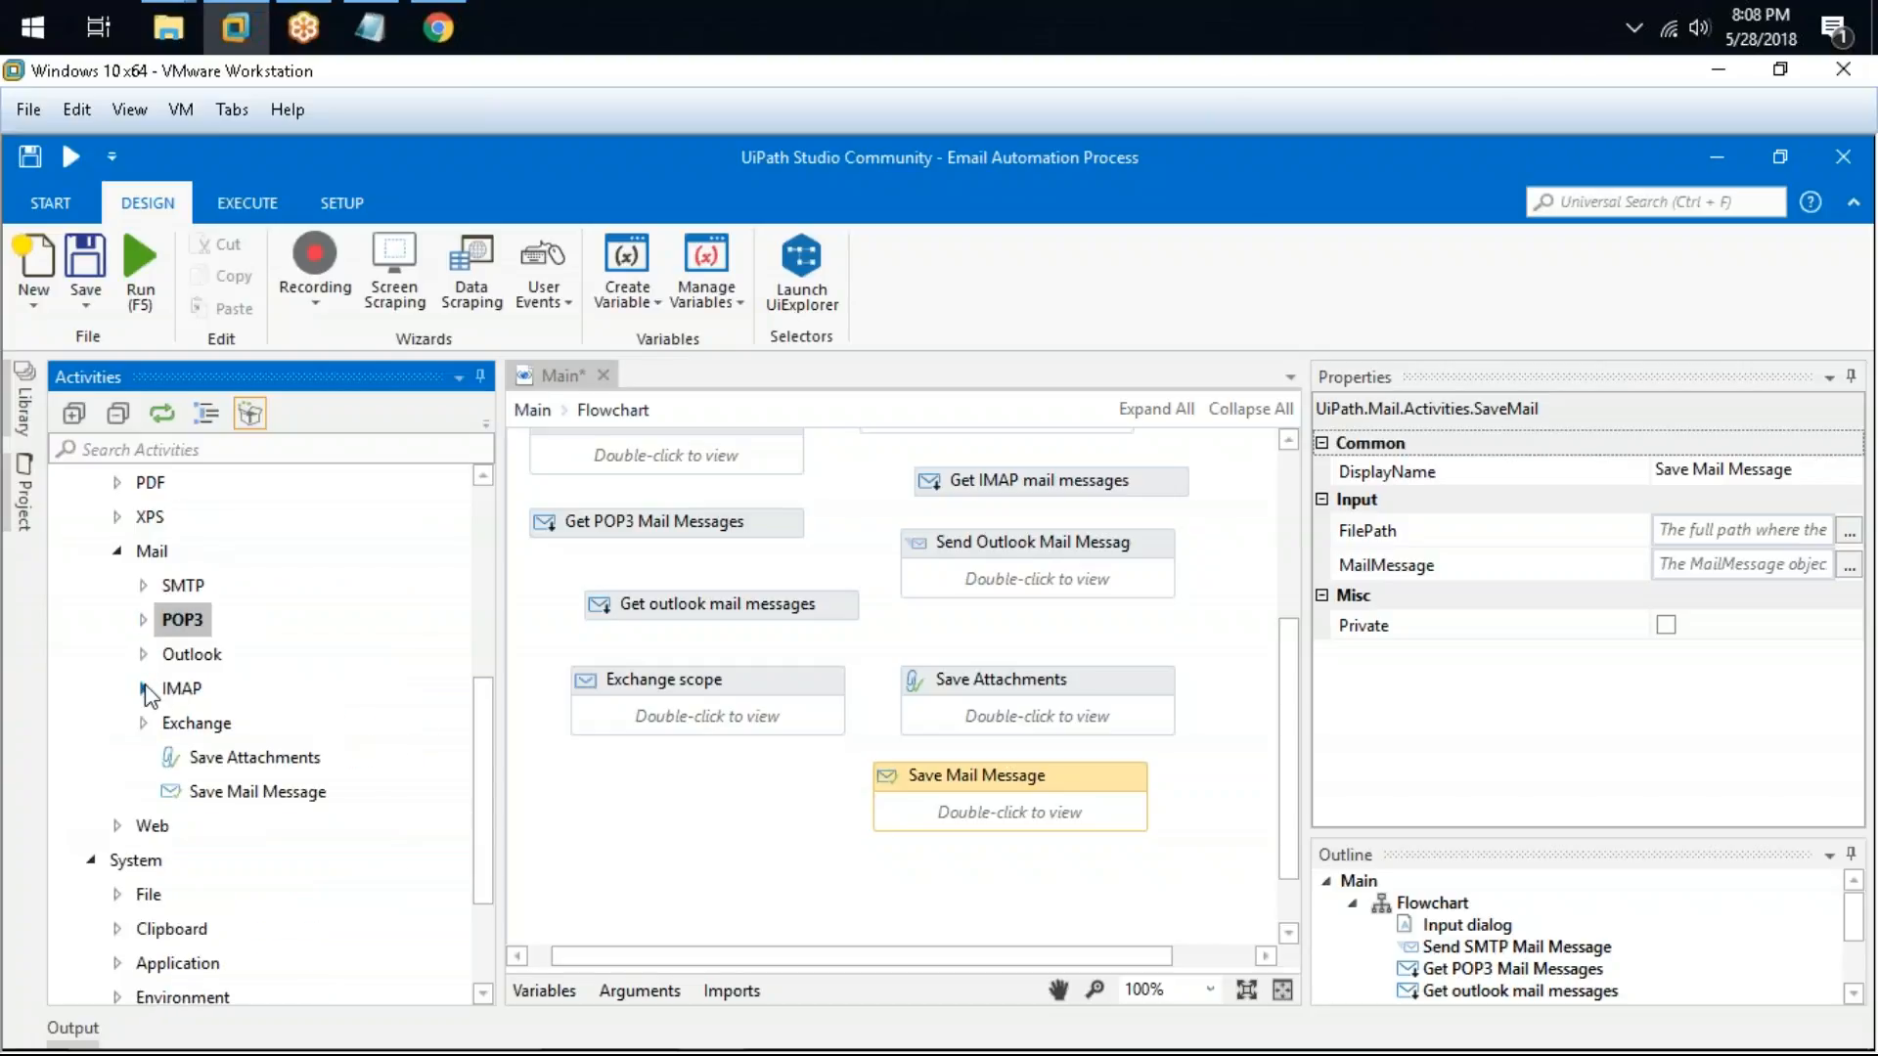
left_click(141, 723)
scroll(142, 734, "down", 3)
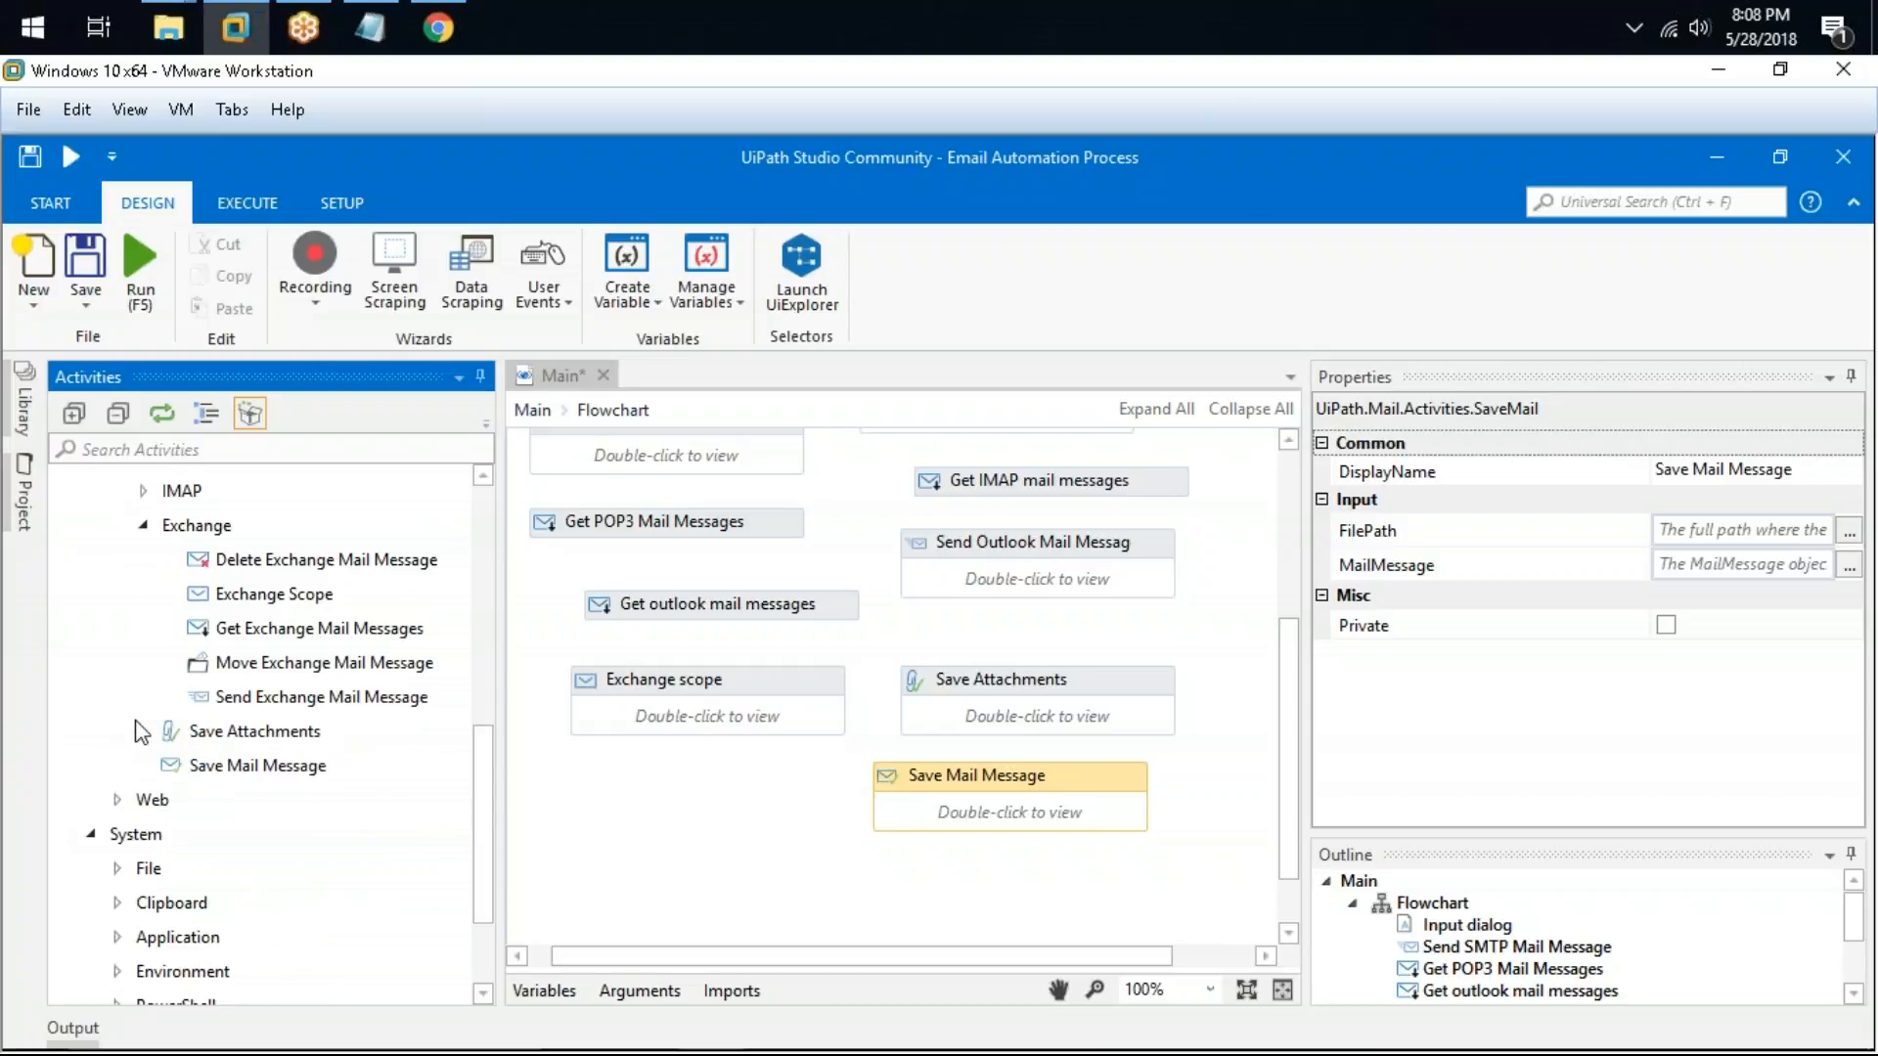
left_click(144, 592)
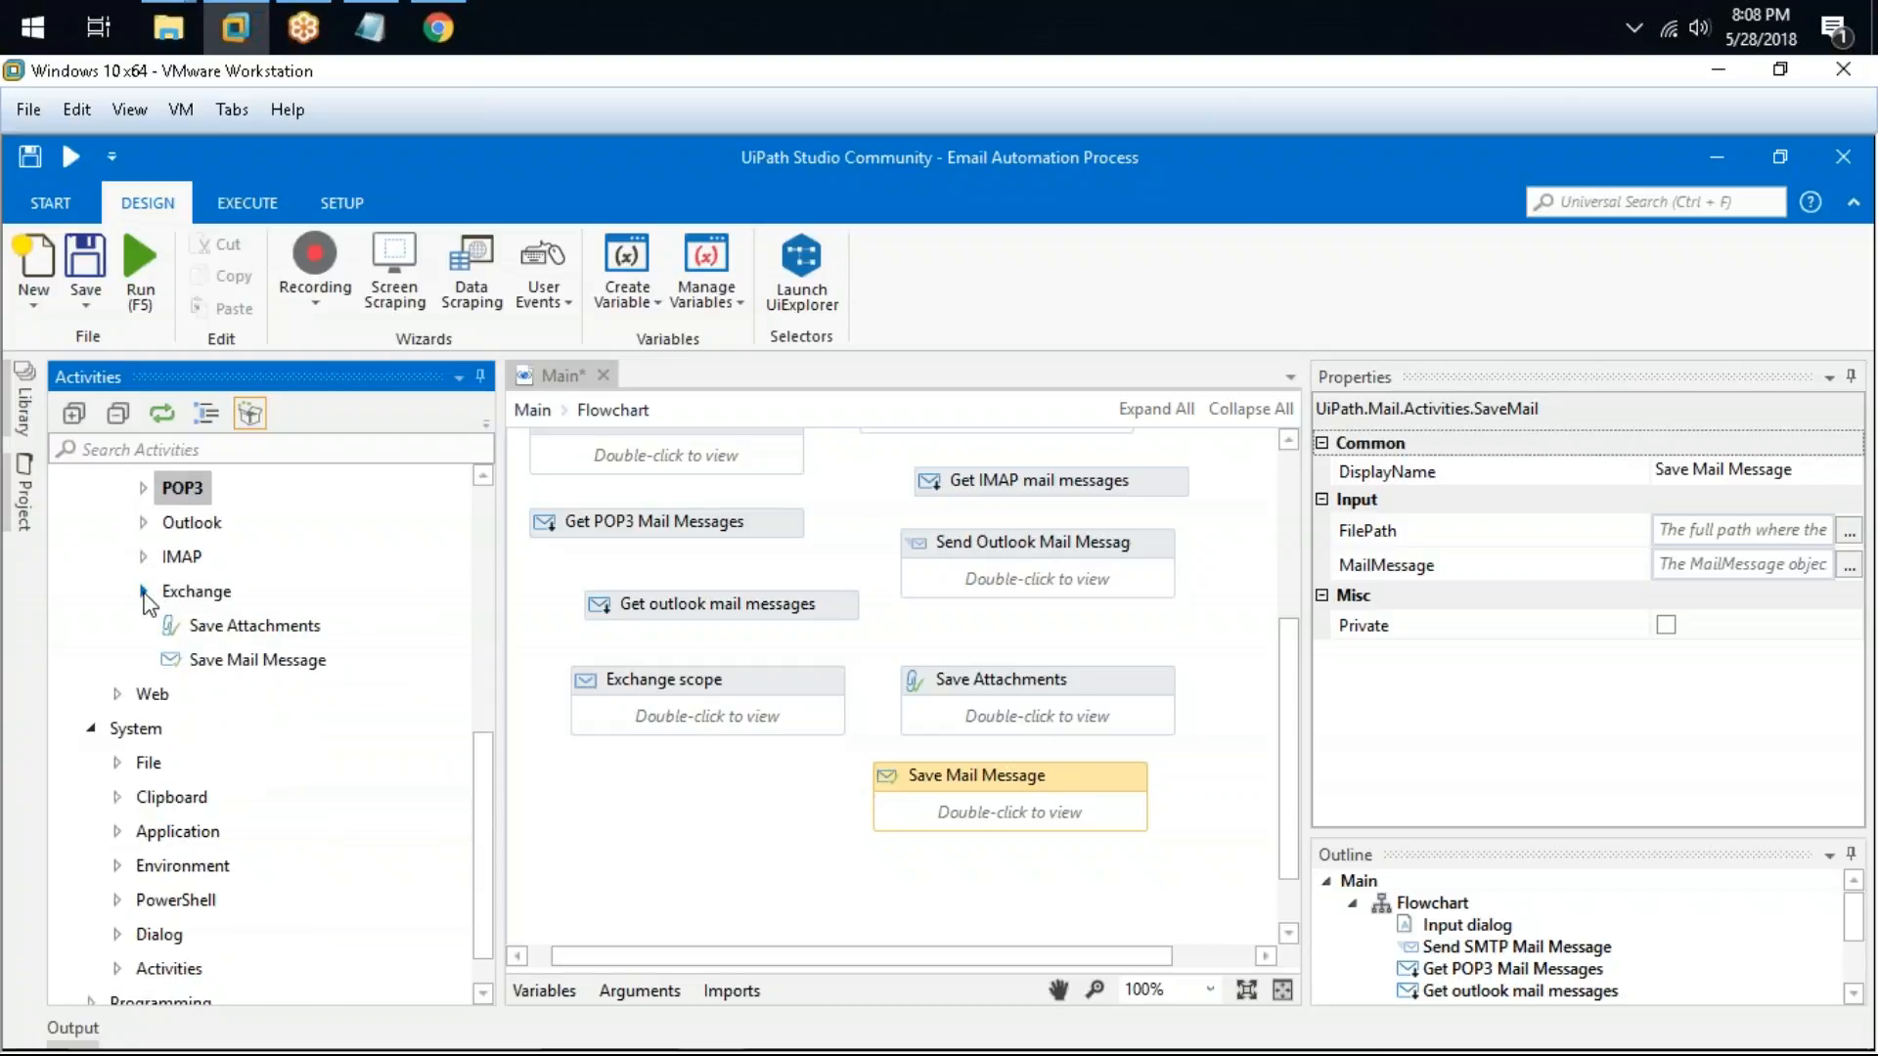
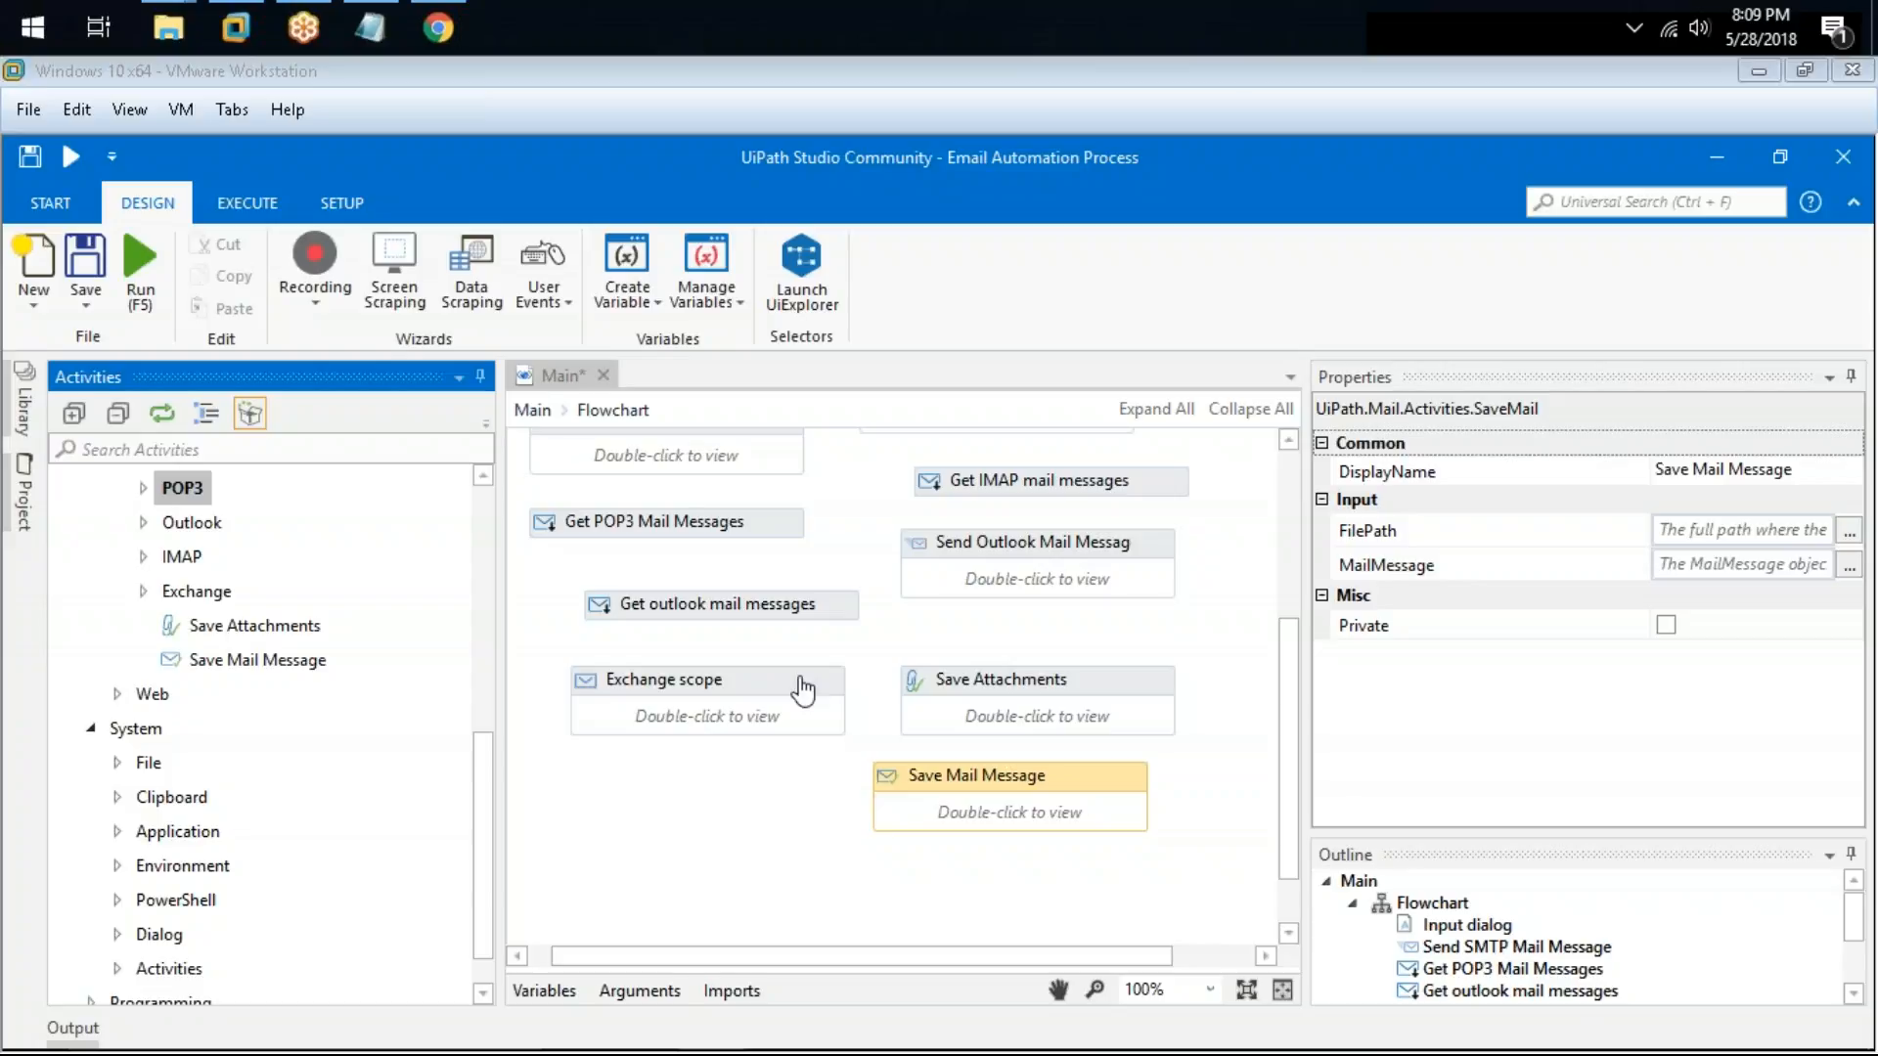
Step: Add a "-------- Links For Refrence ----------" heading below the pdf automation note in Notepad
left_click(692, 820)
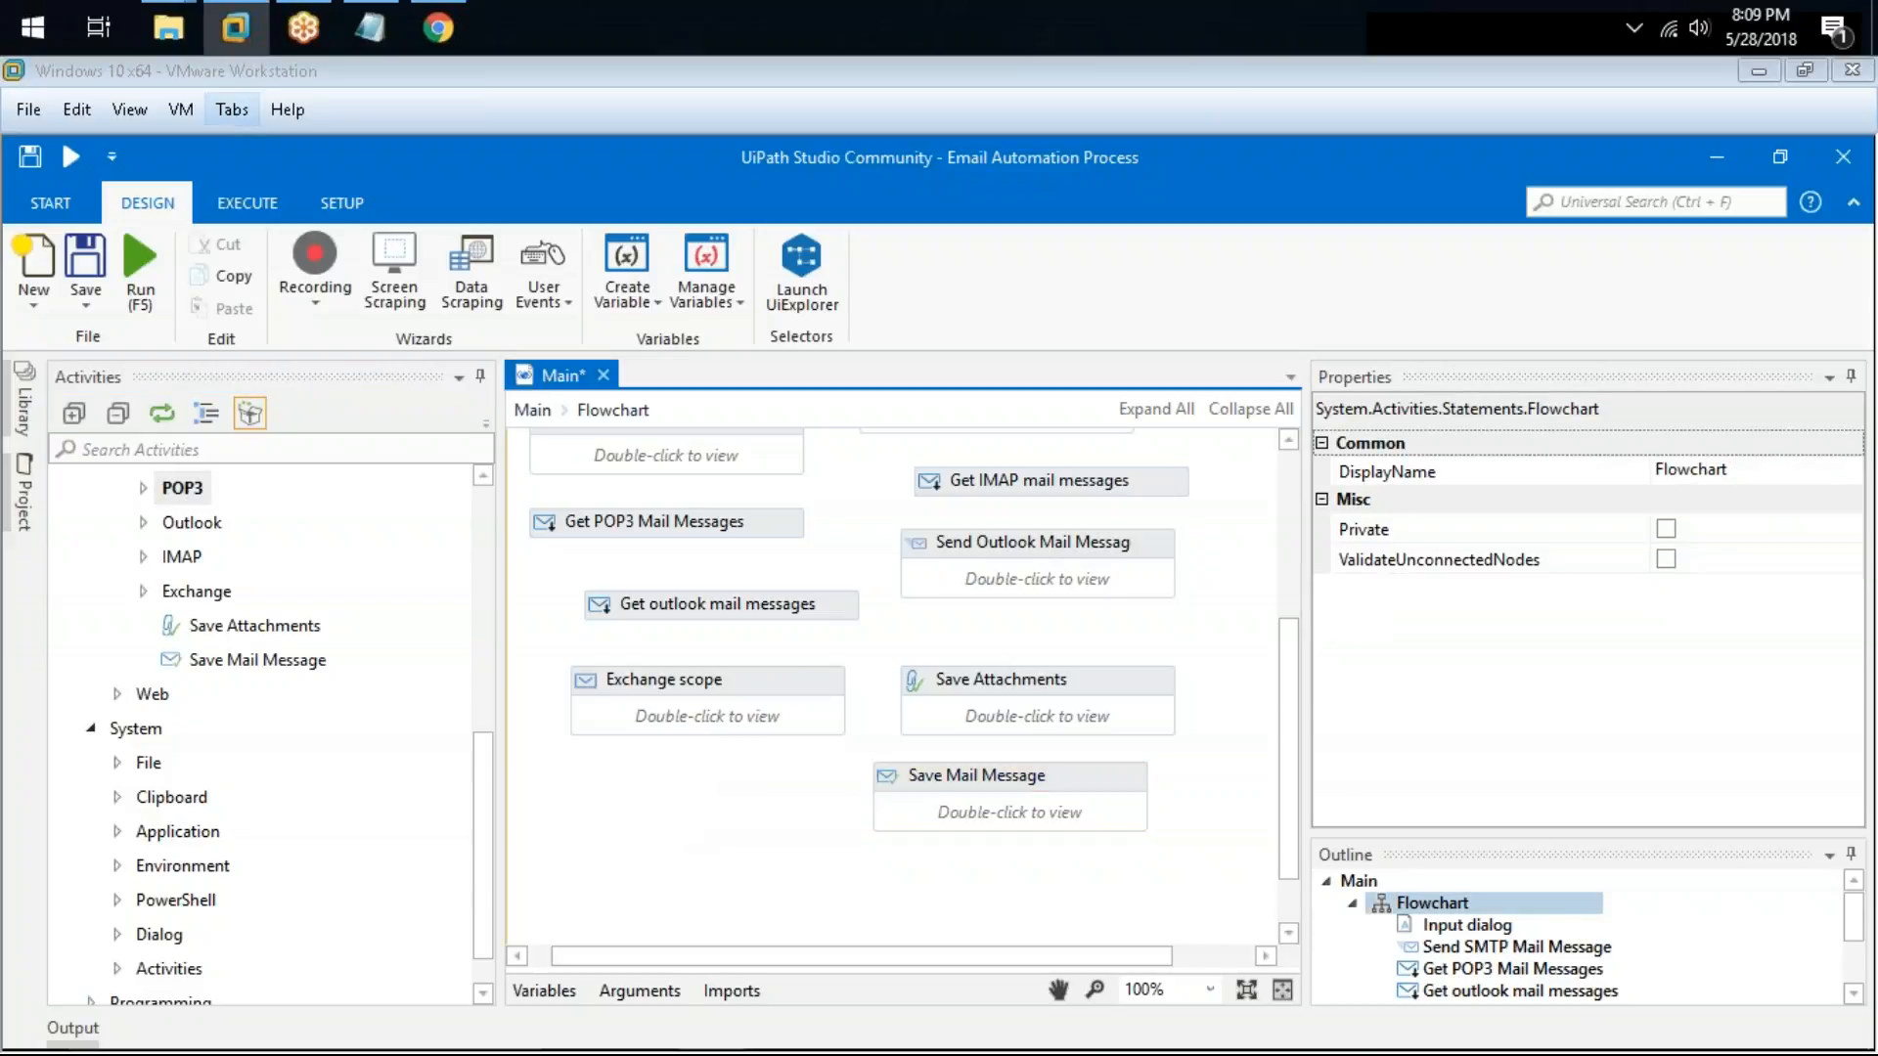
left_click(369, 28)
scroll(1181, 669, "down", 2)
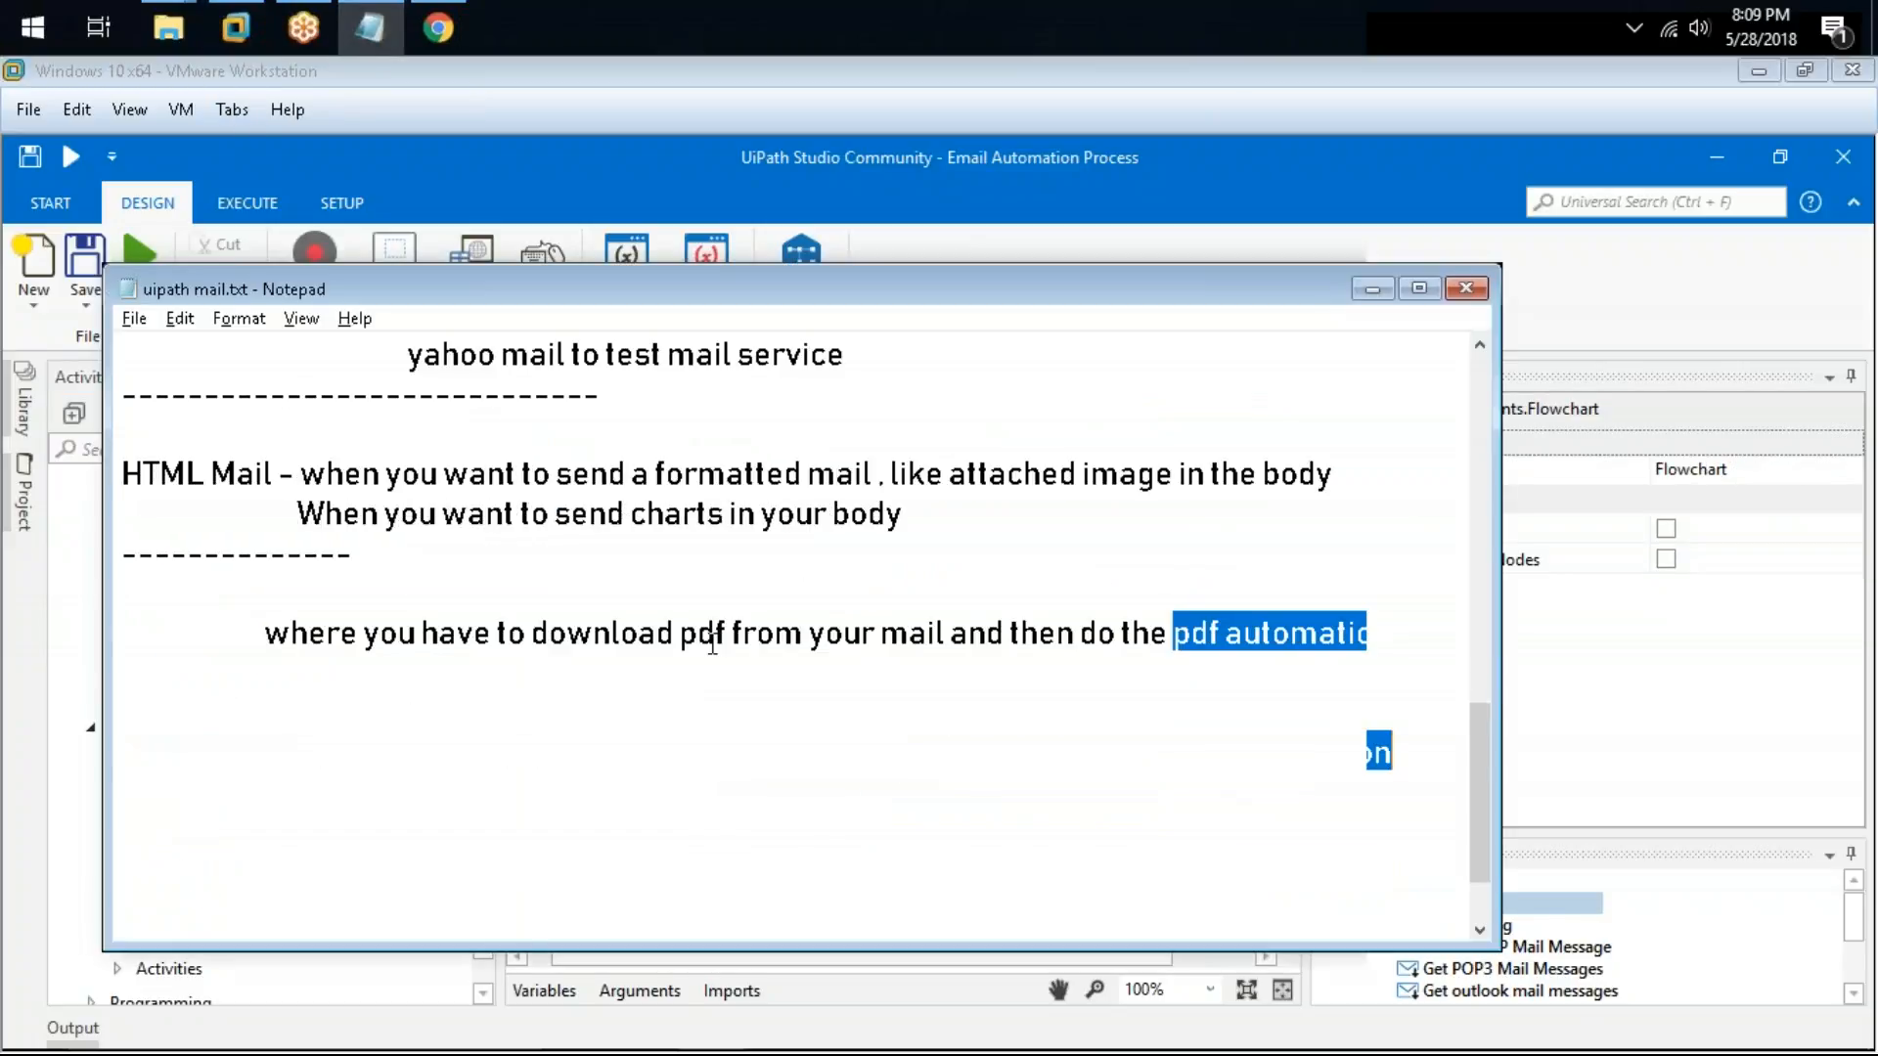
left_click(1413, 646)
key("Return")
key("Return")
type("-------- Lun")
key("BackSpace")
key("BackSpace")
type("inks Fop")
key("BackSpace")
type("r Refrence ----------")
key("Return")
Step: Copy the hesk.com knowledgebase article URL from the browser and paste it under the links heading
key("alt+Tab")
key("alt+Tab")
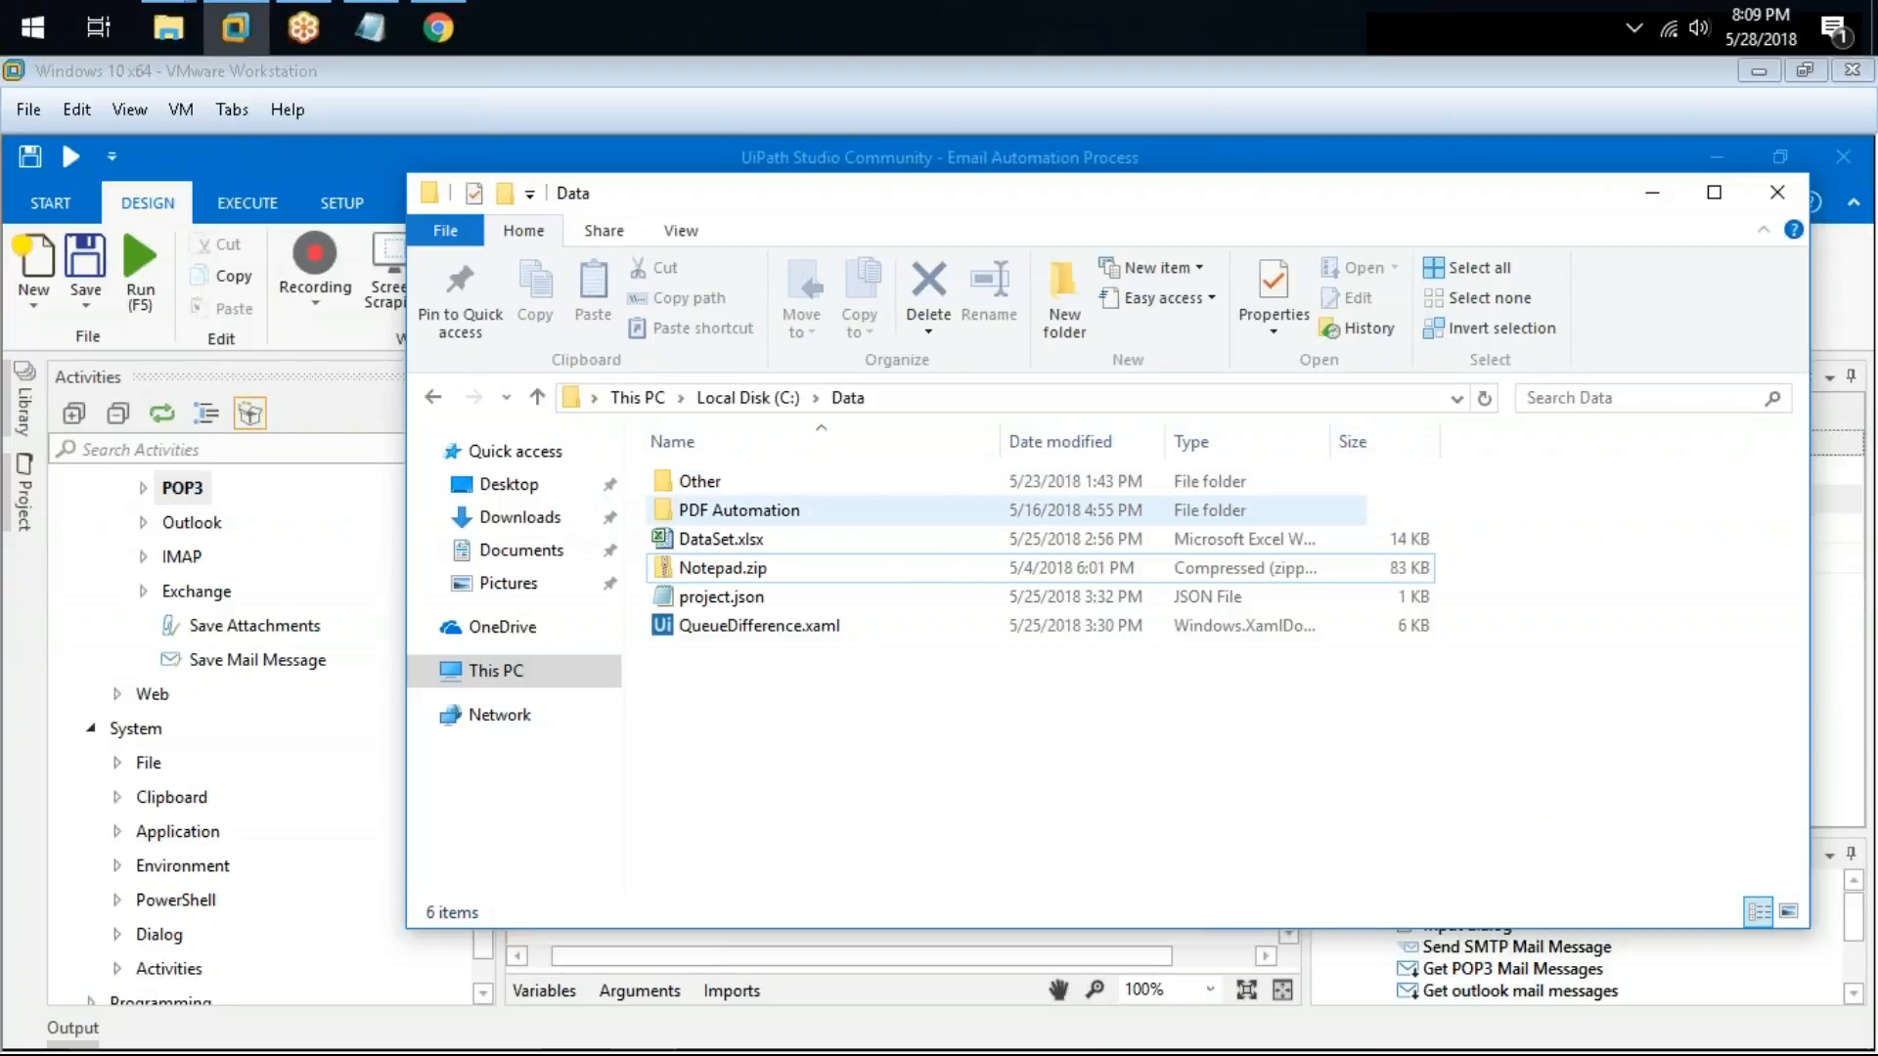
key("alt+Tab")
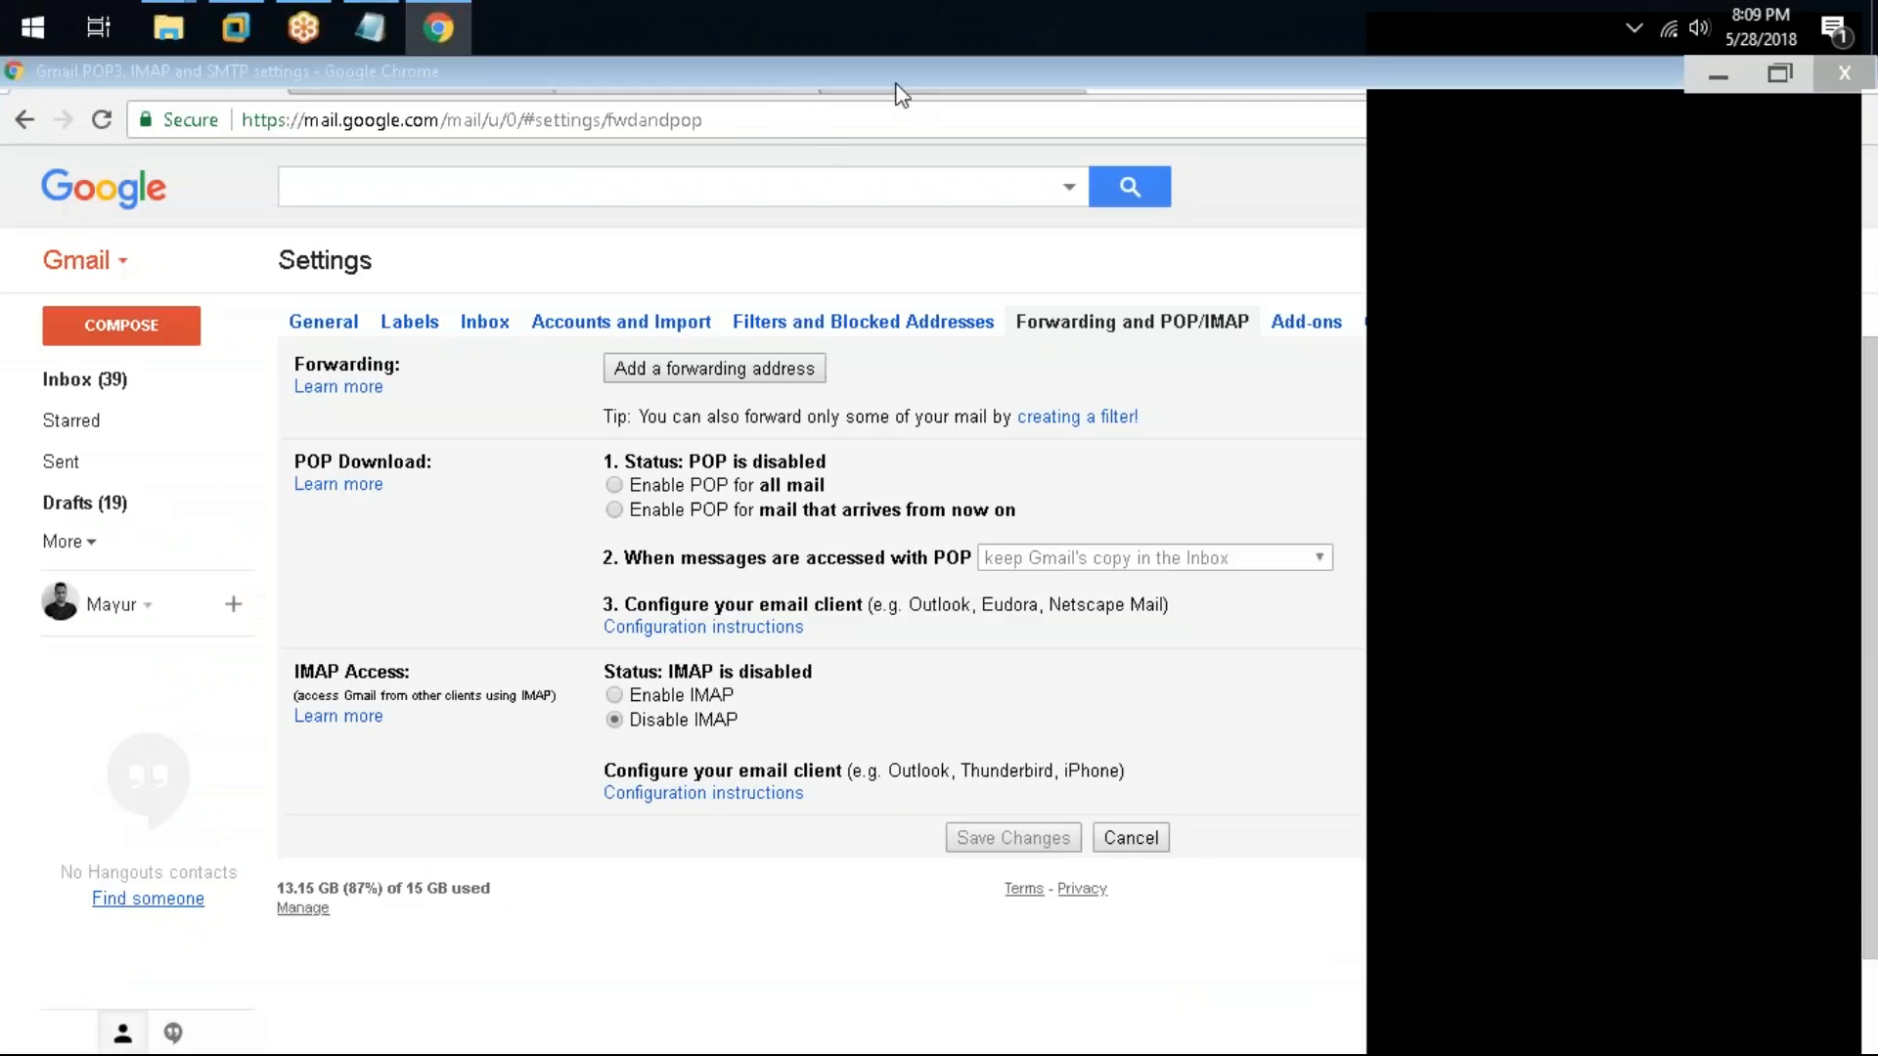
left_click(896, 85)
left_click(854, 105)
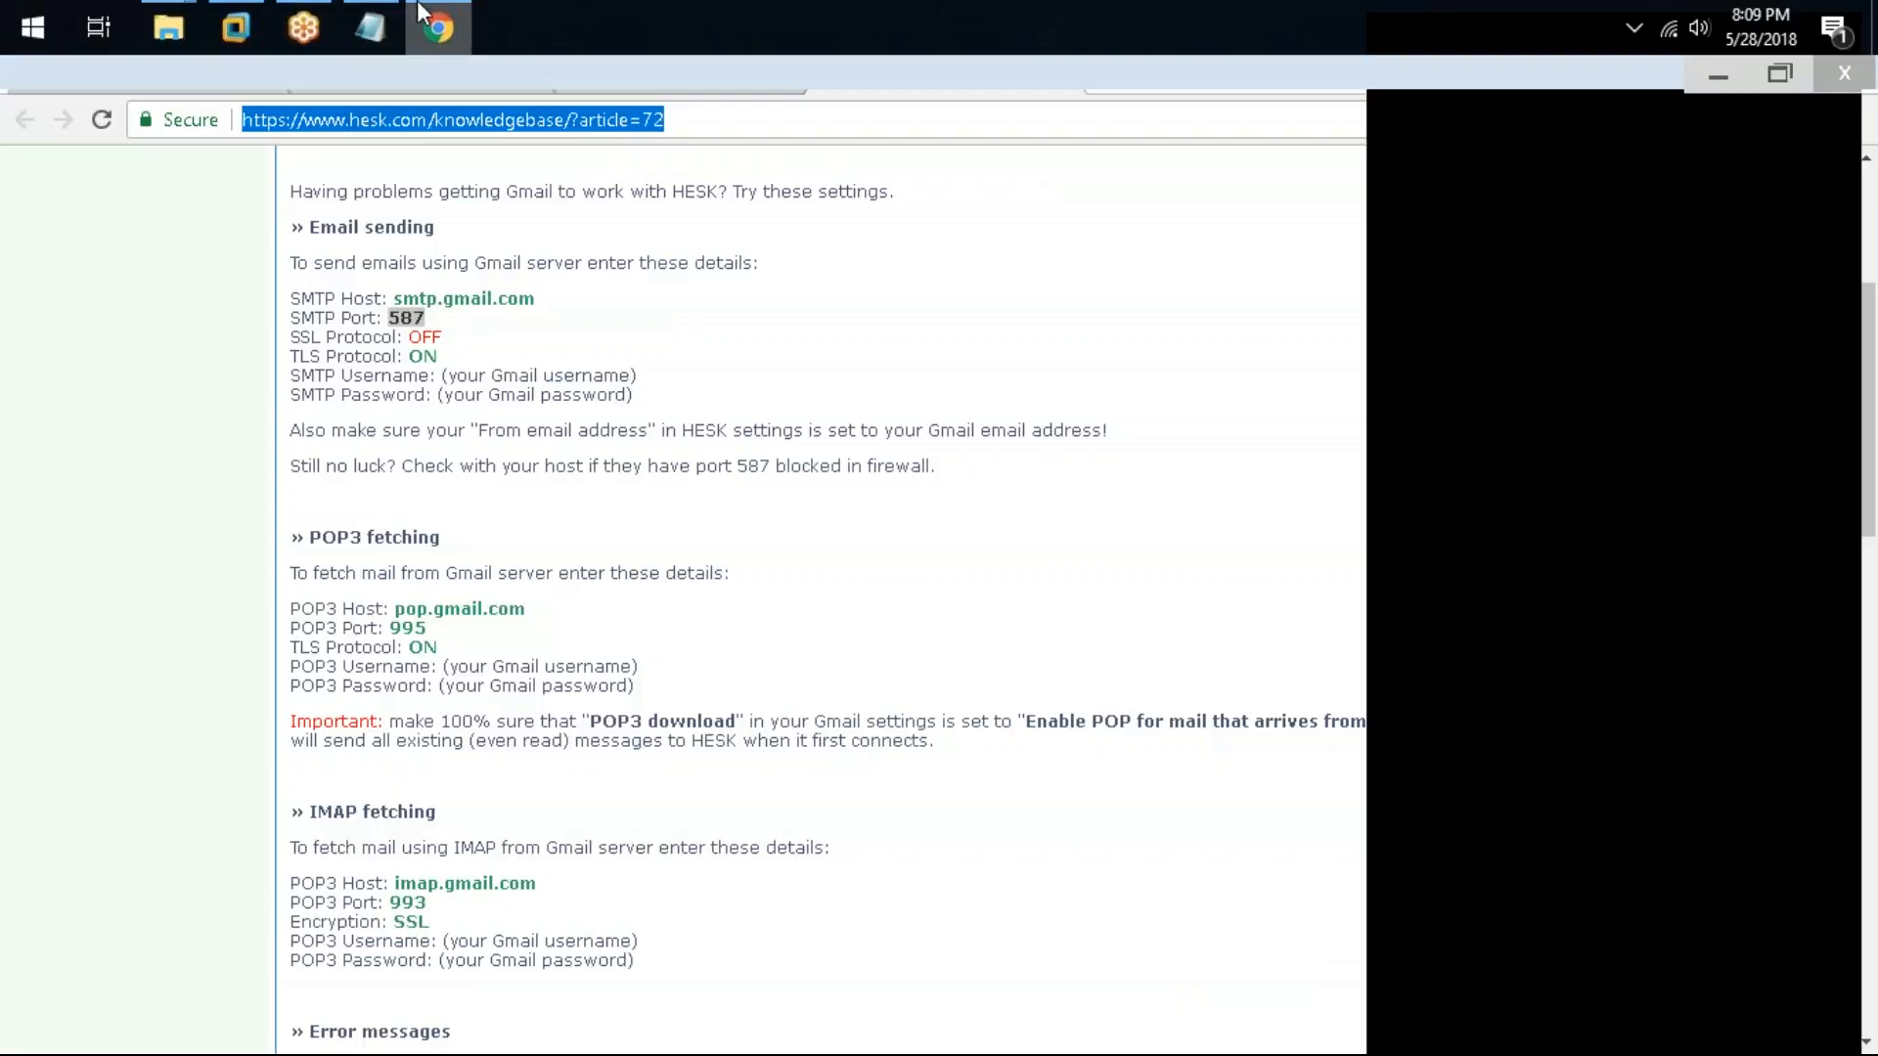
key("ctrl+c")
key("alt+Tab")
key("ctrl+v")
key("Return")
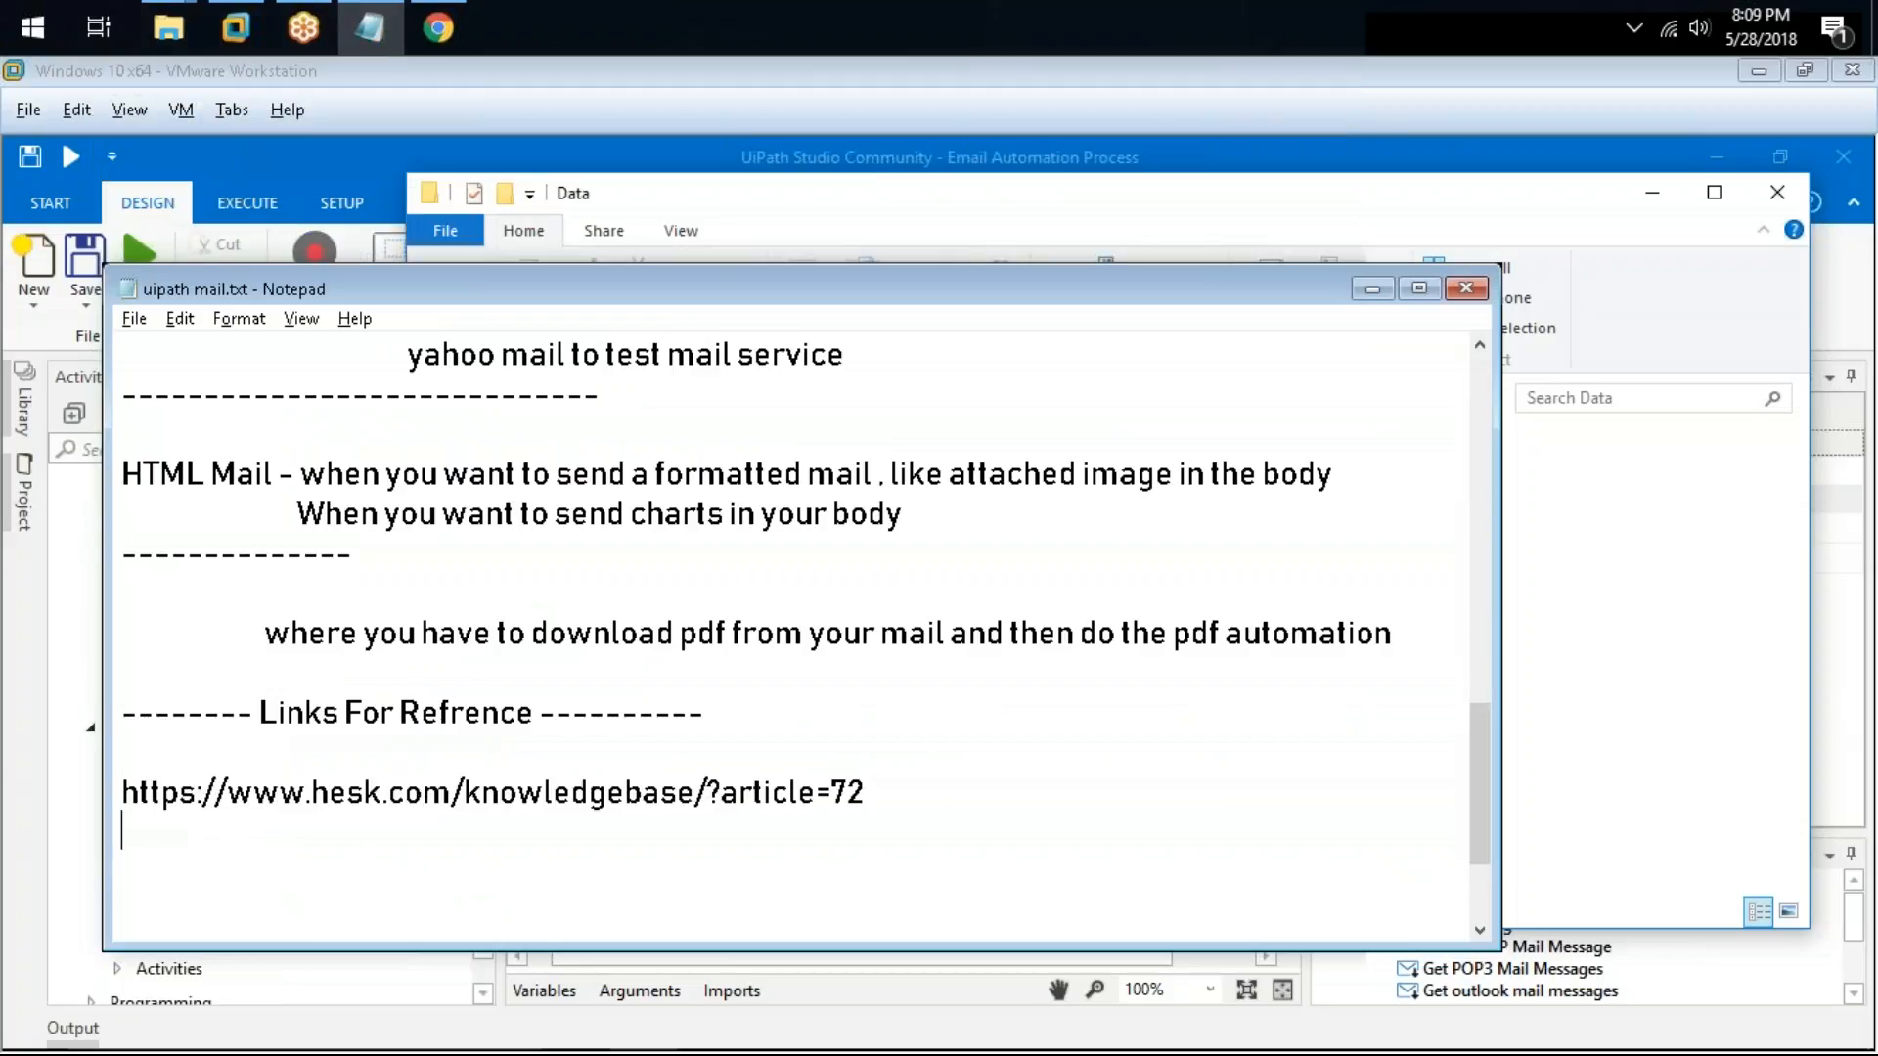
Step: Copy the Google support article 7126229 URL from the browser and paste it into the notes
left_click(440, 27)
left_click(642, 80)
left_click(629, 120)
key("ctrl+c")
key("alt+Tab")
key("ctrl+v")
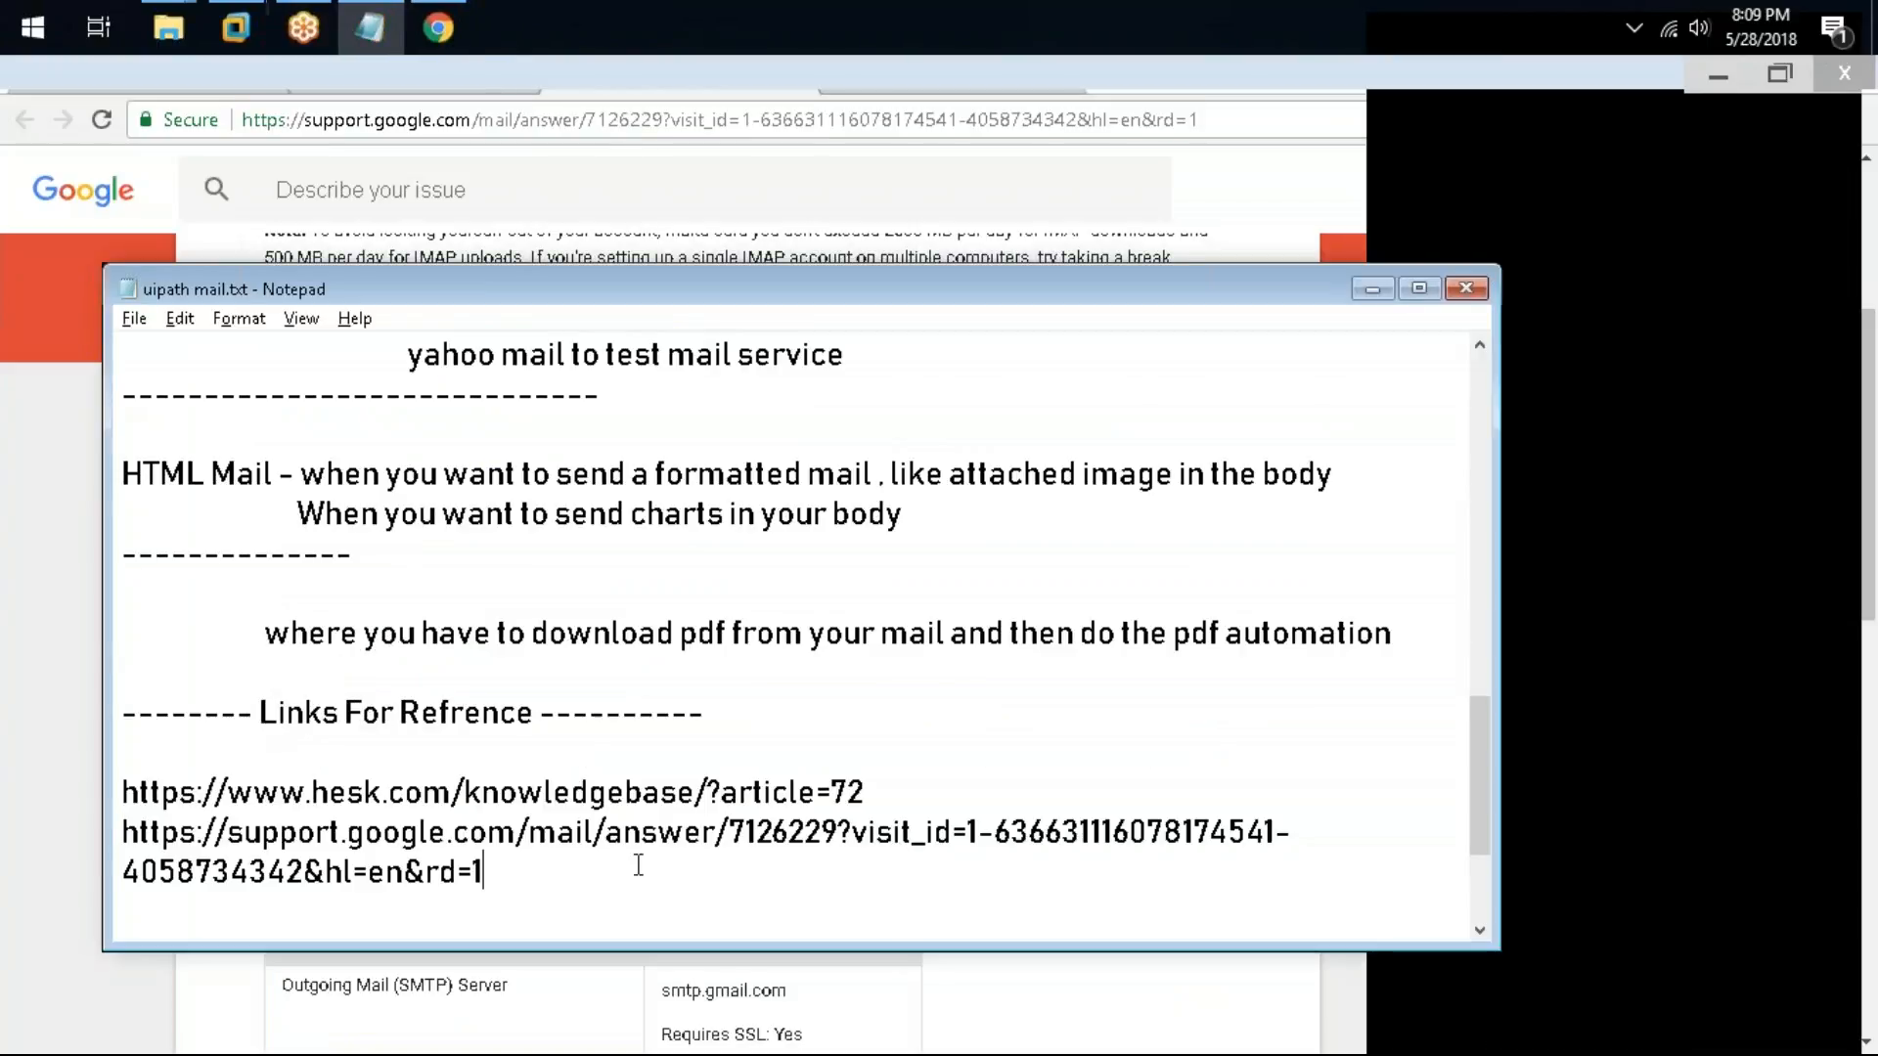
Step: Copy the Google support article 7104828 URL about reading Gmail via POP and paste it on a new line
left_click(492, 76)
left_click(570, 119)
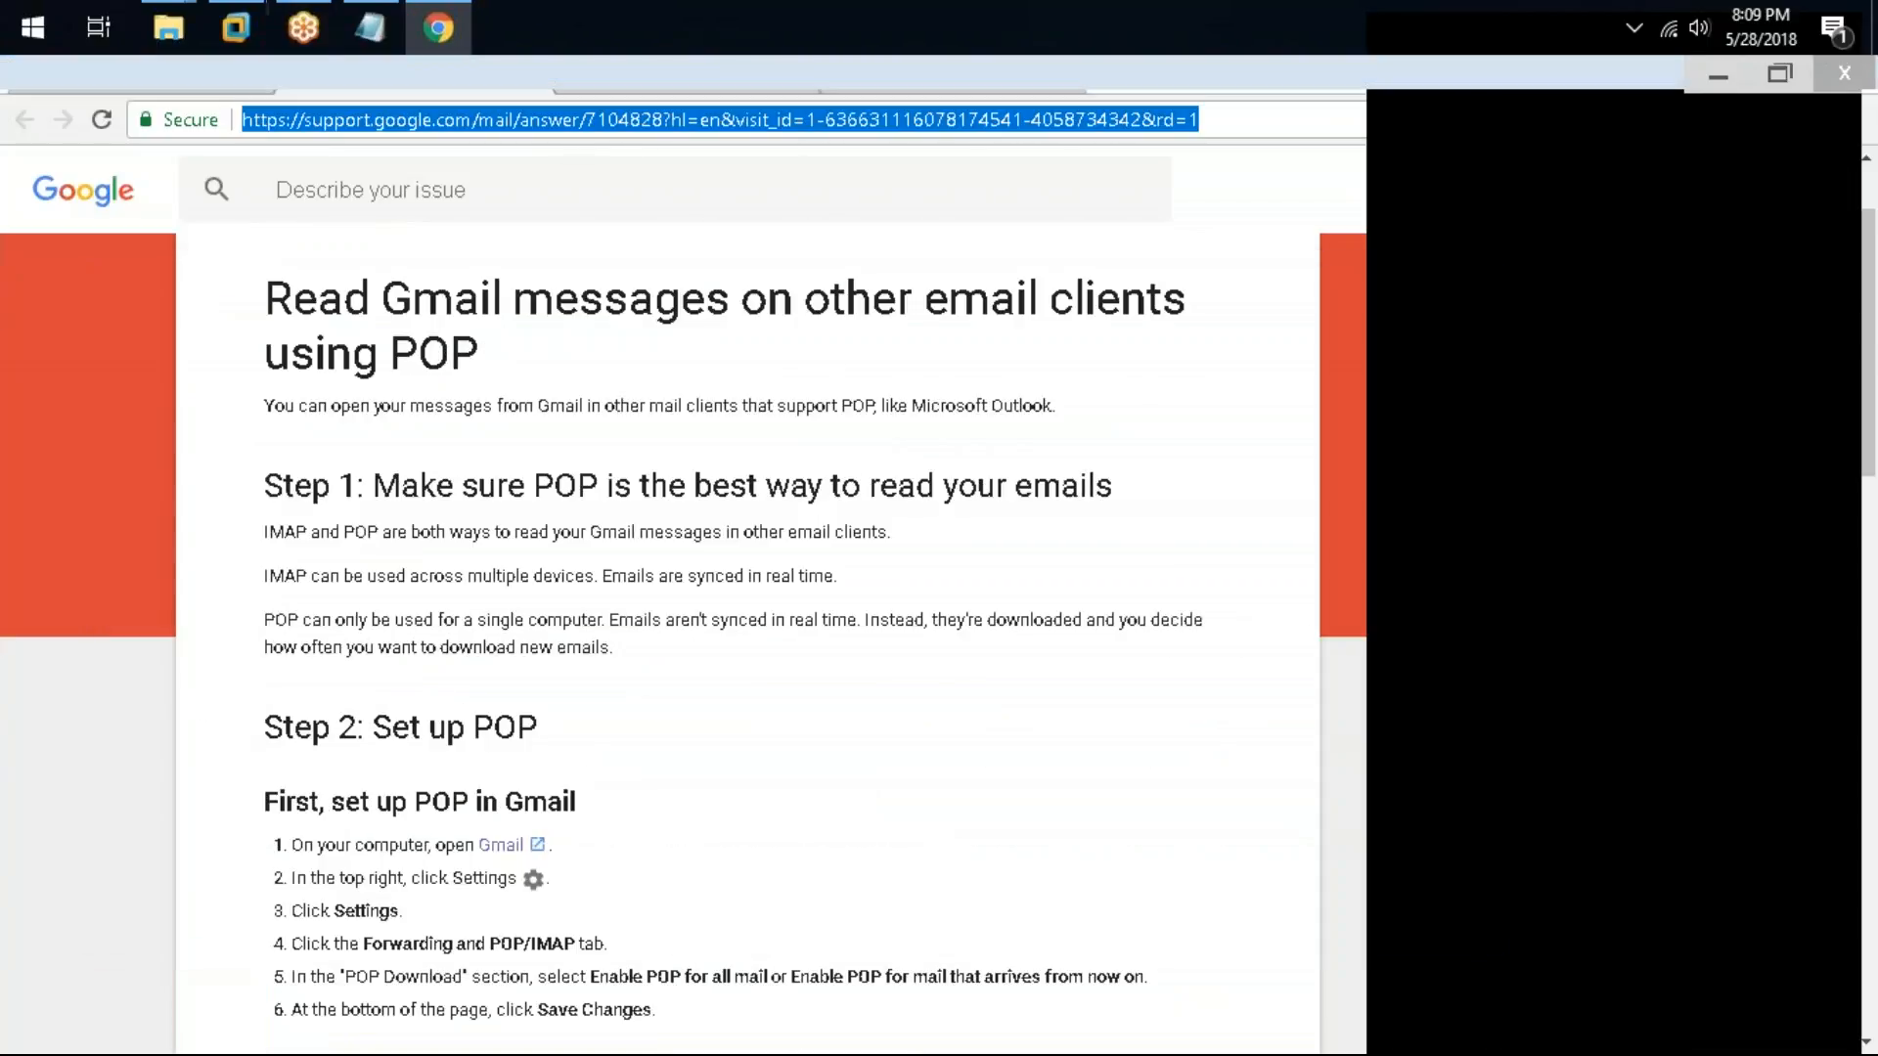
key("ctrl+c")
key("alt+Tab")
scroll(575, 805, "down", 2)
key("Return")
key("ctrl+v")
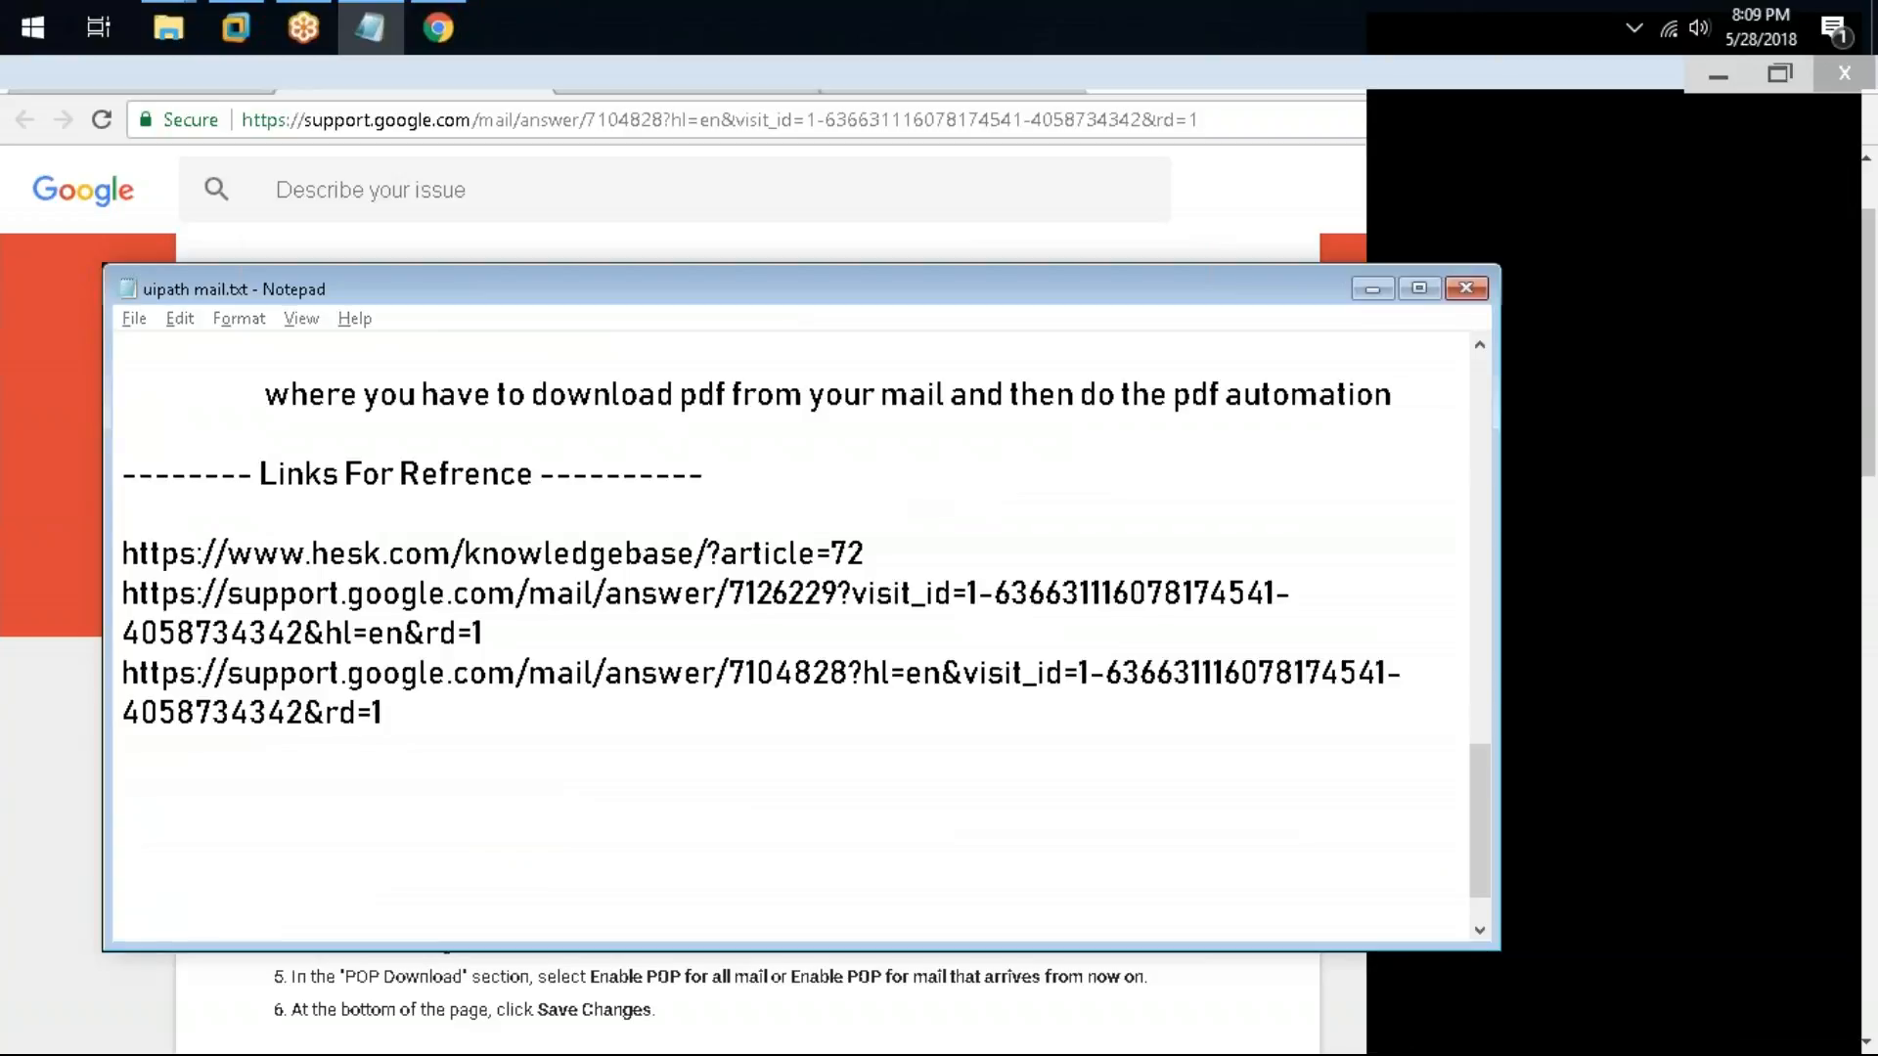
Step: Paste the eukhost.com Outlook and Exchange server overview link on the next line of the notes
left_click(1532, 812)
left_click(541, 759)
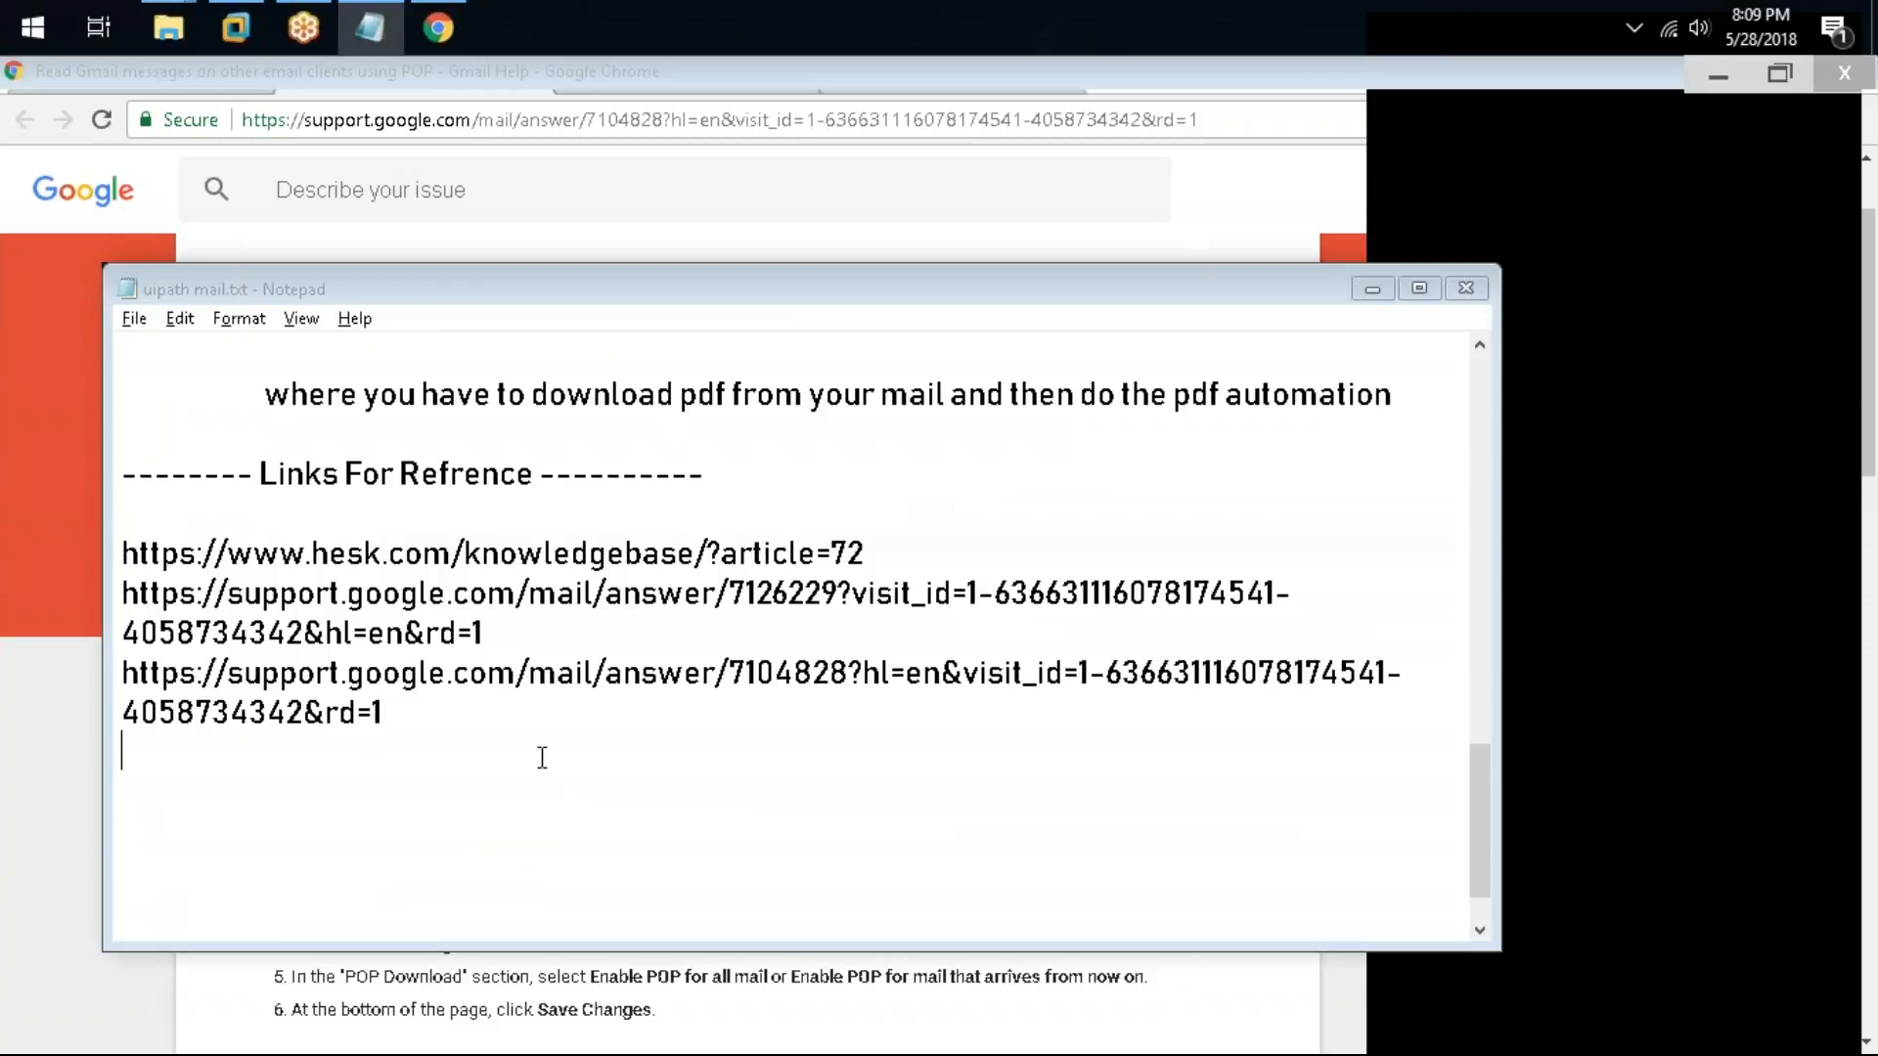
key("ctrl+v")
key("Return")
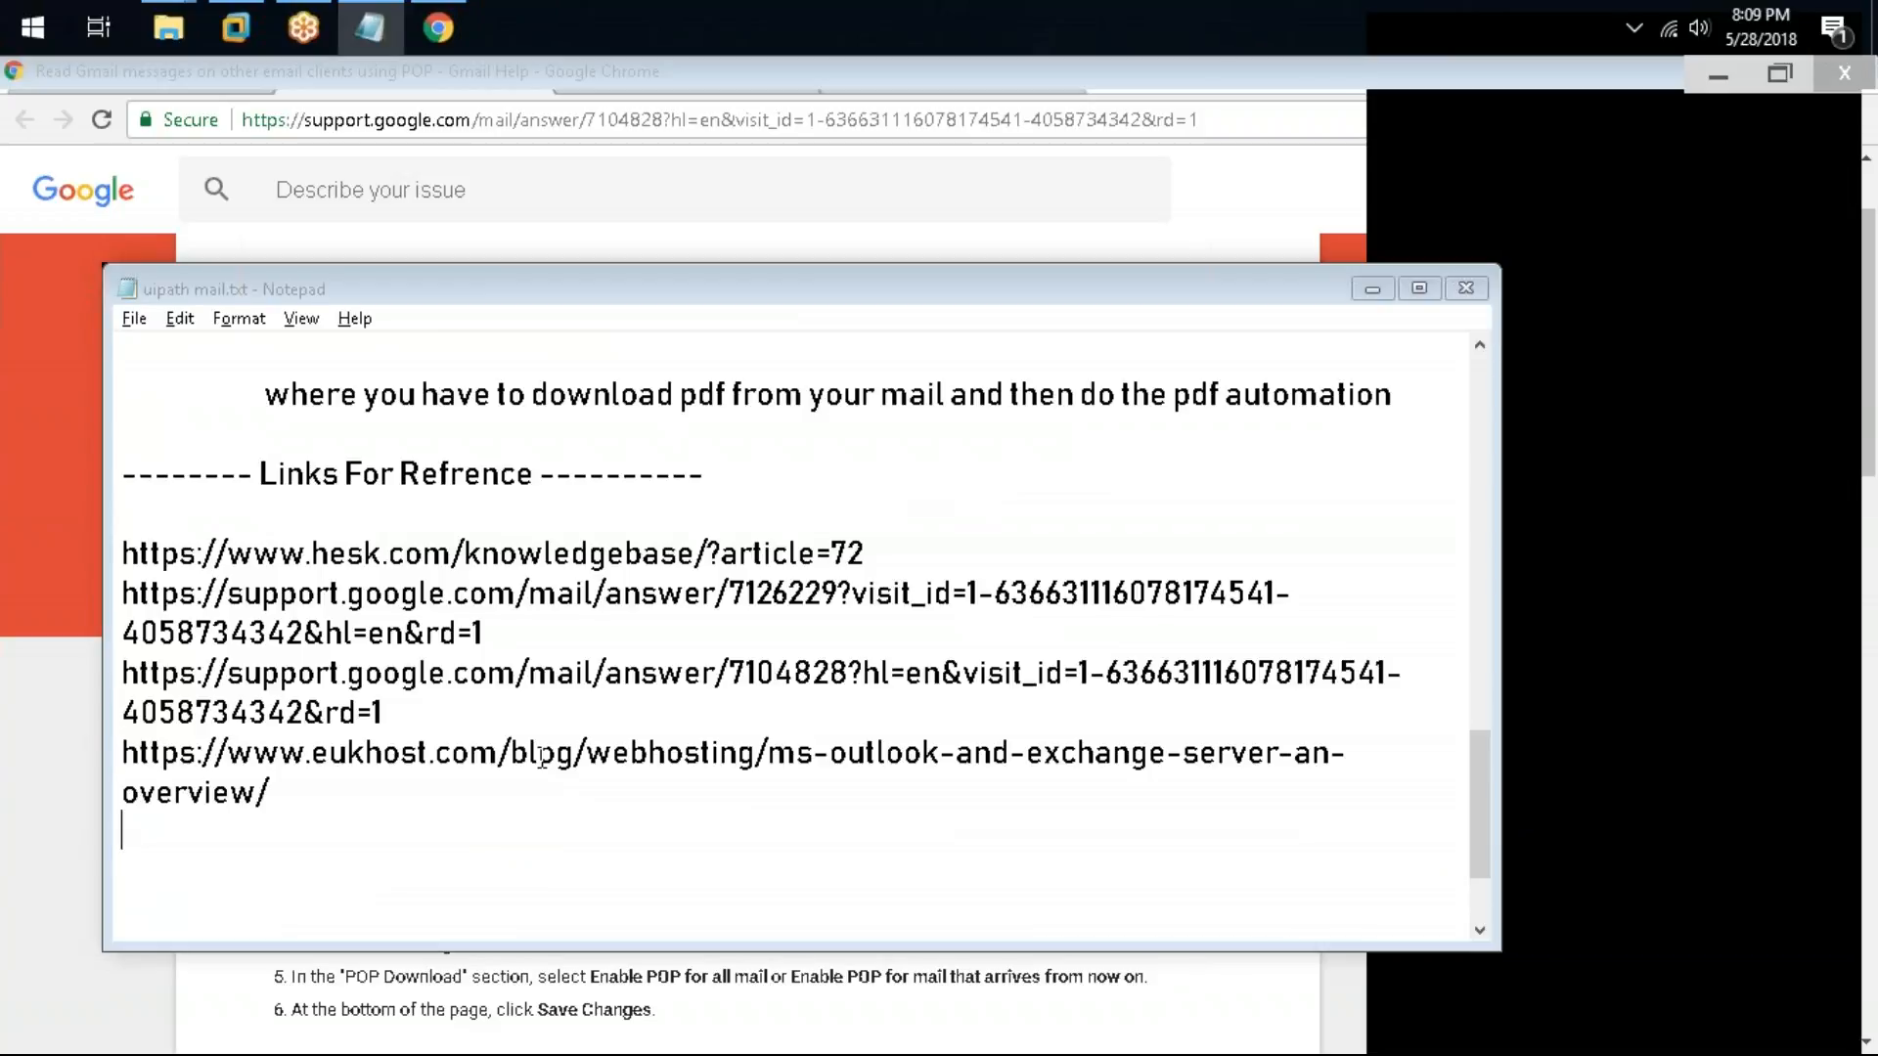
Step: Add a dashed separator and an indented note "Screen Scraping Vs Data Scraping" below the links
scroll(420, 768, "down", 2)
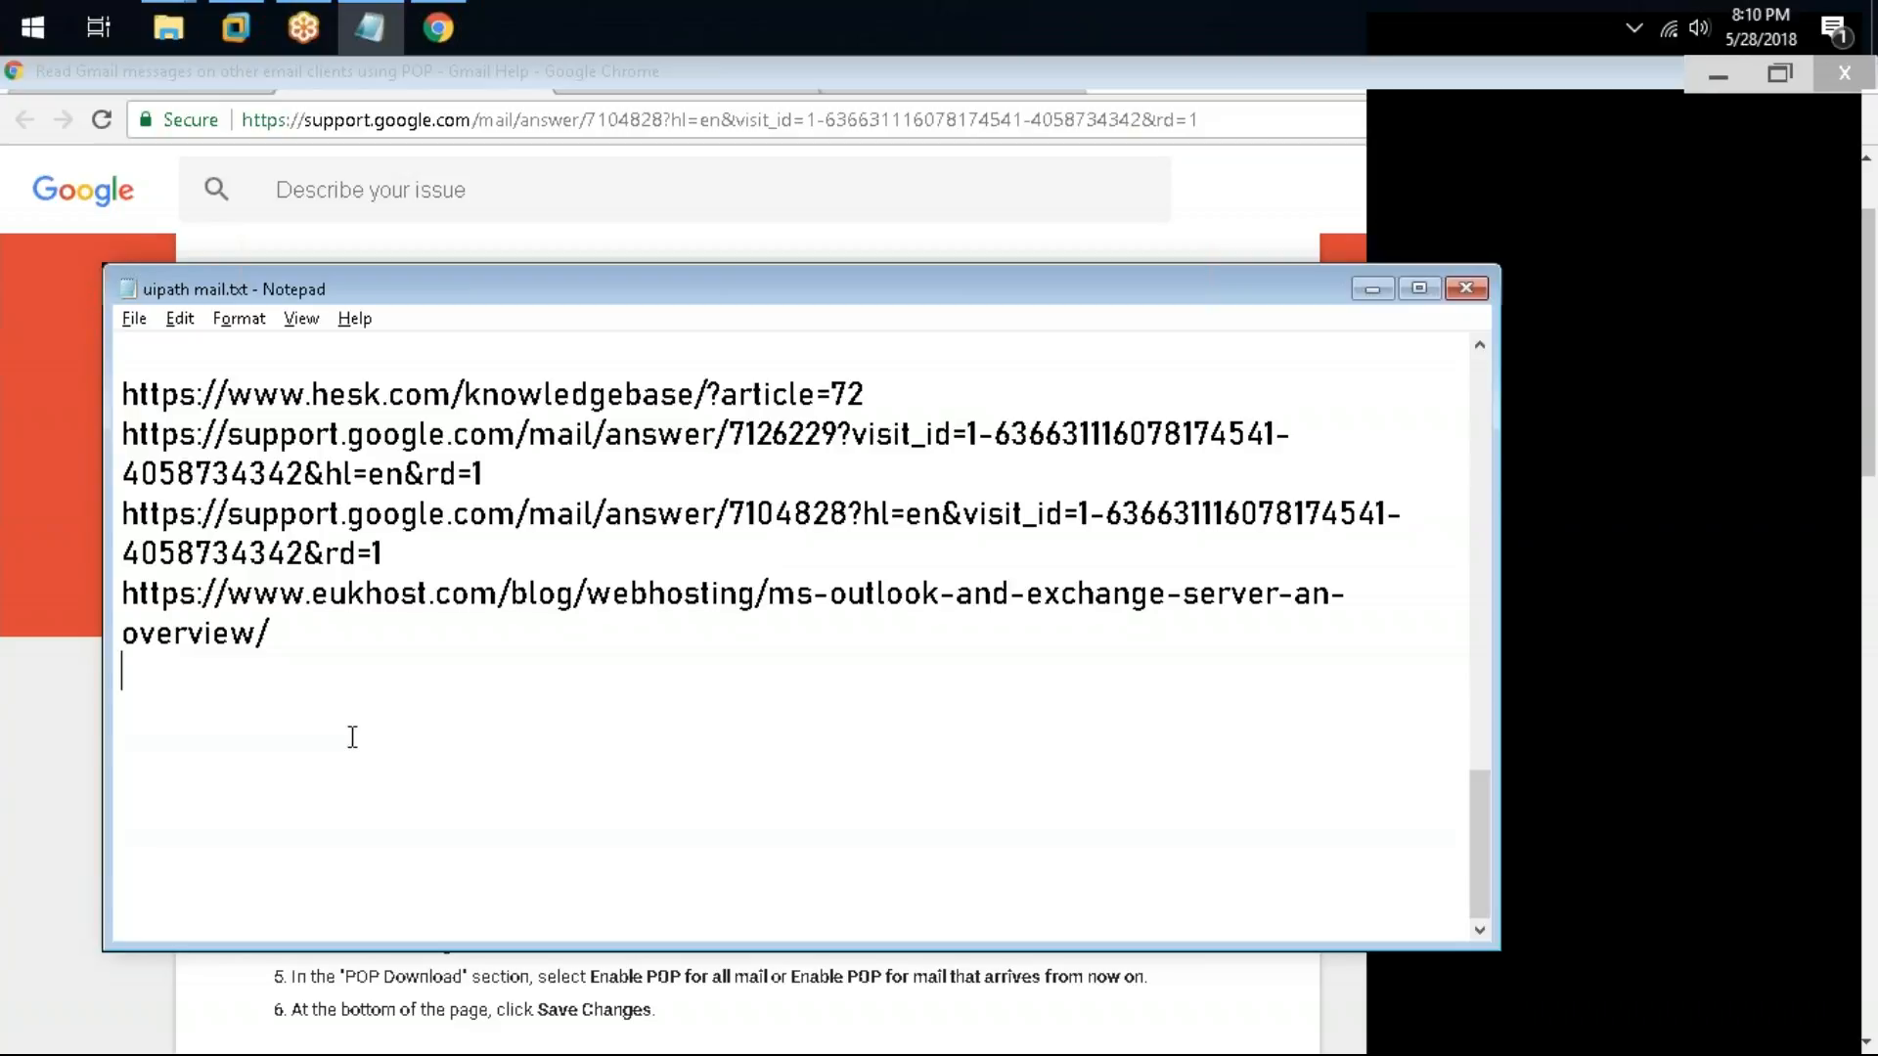
key("Return")
type("--------------------")
key("Return")
key("Return")
key("Tab")
type("Screen Scraping Vs Data Scraping")
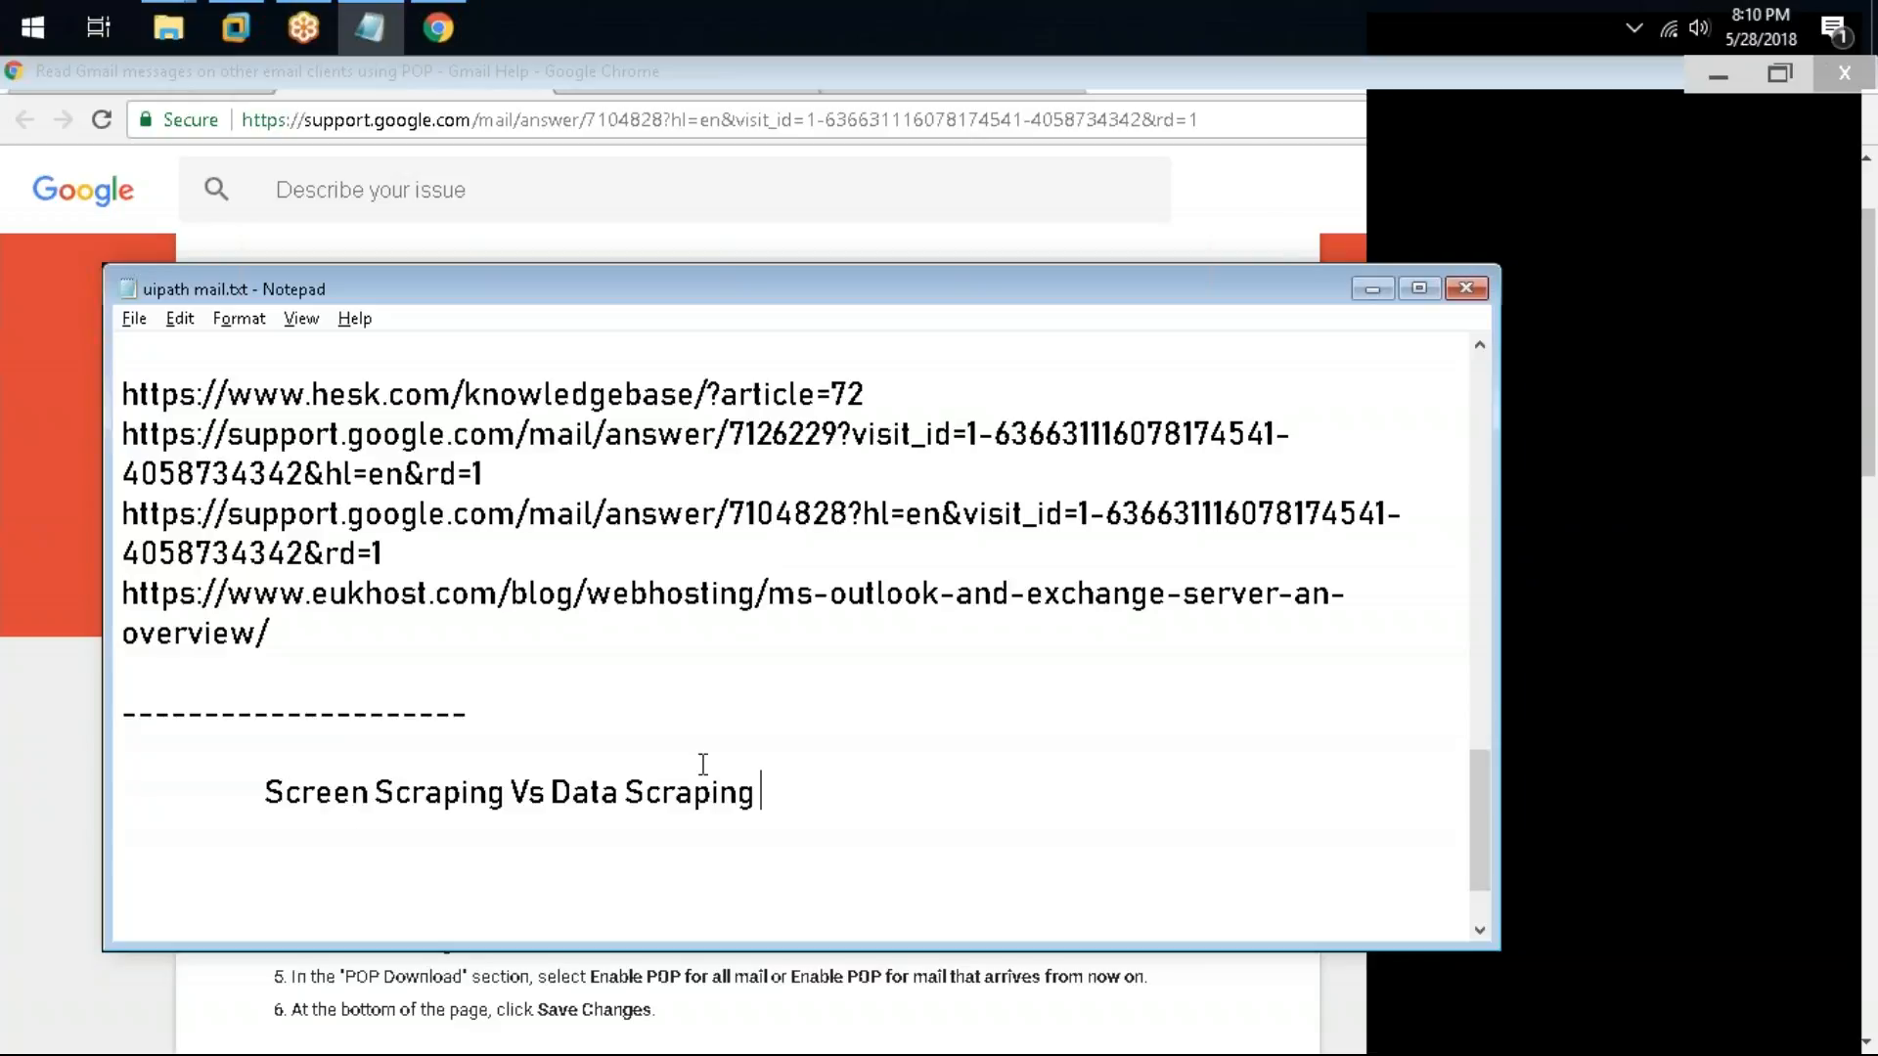
Step: Append "( dyanmic website table . automated strcutred )" after Data Scraping in the note
left_click(505, 788)
left_click(913, 790)
type("(dyanm")
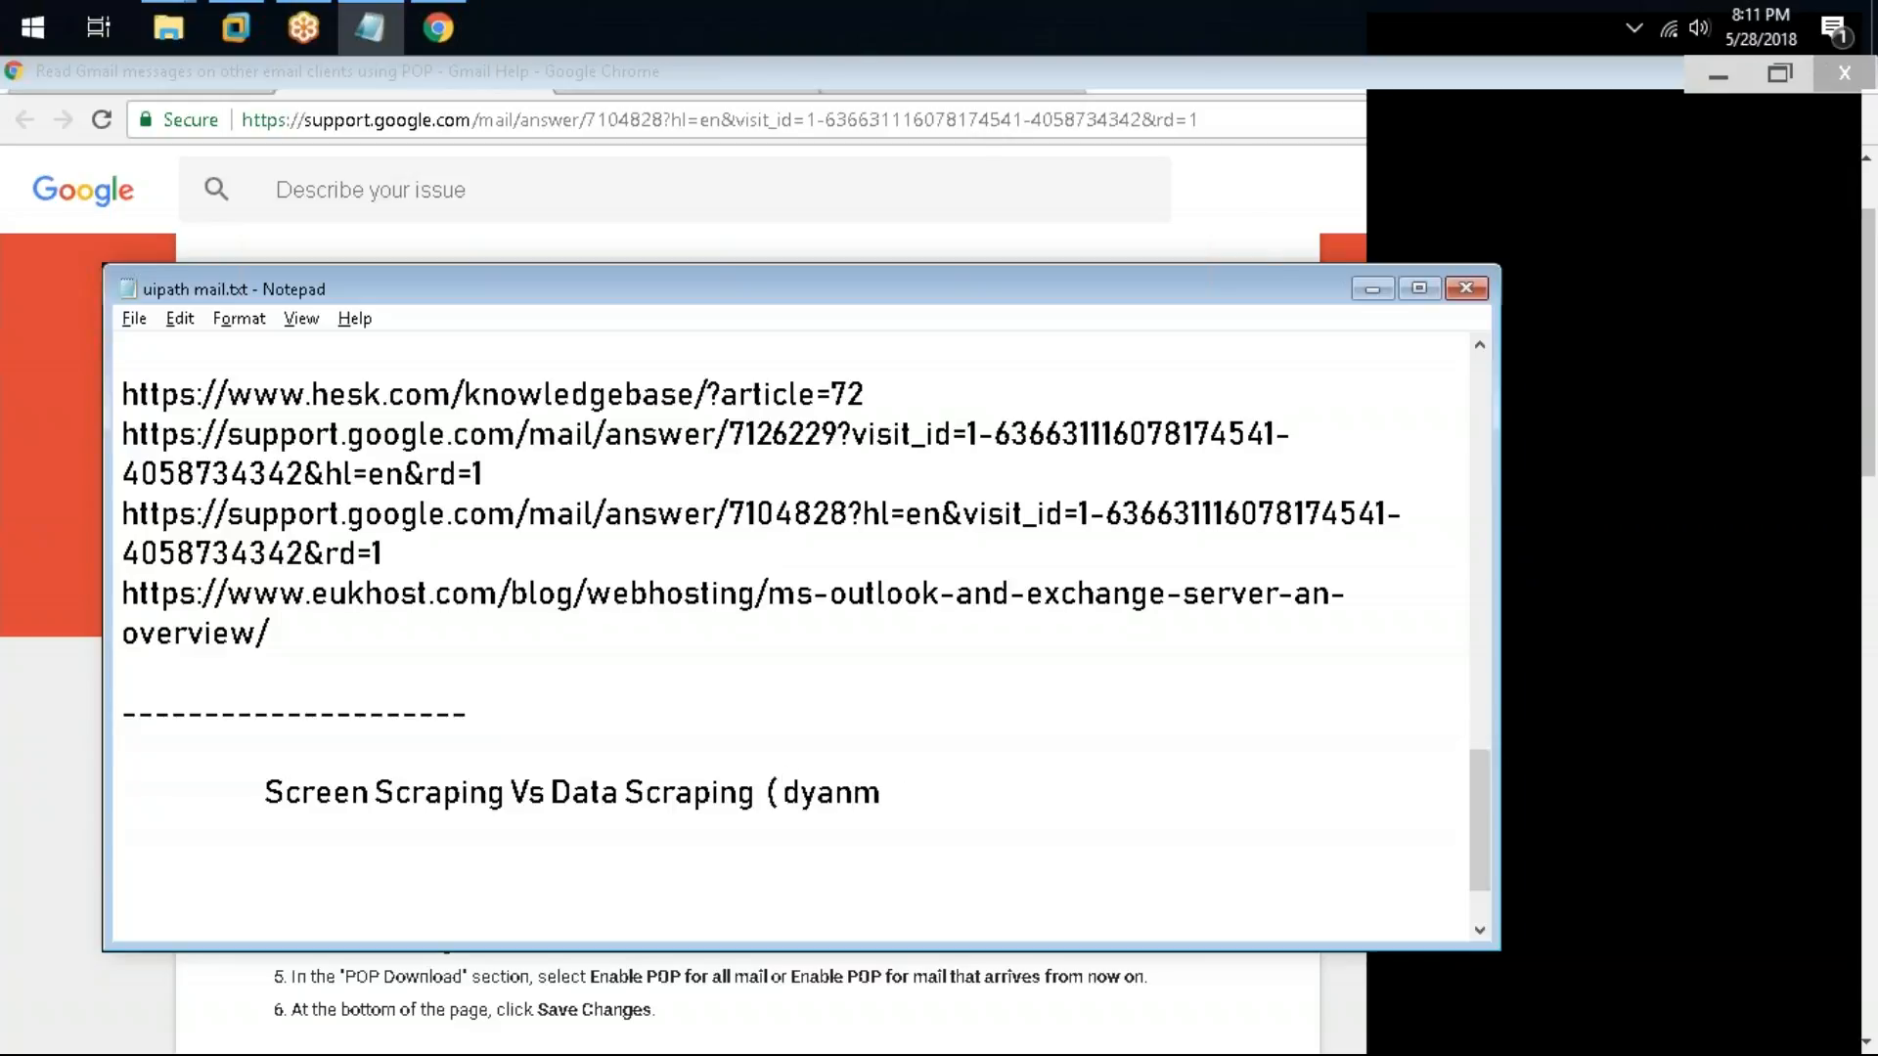
type("ic website")
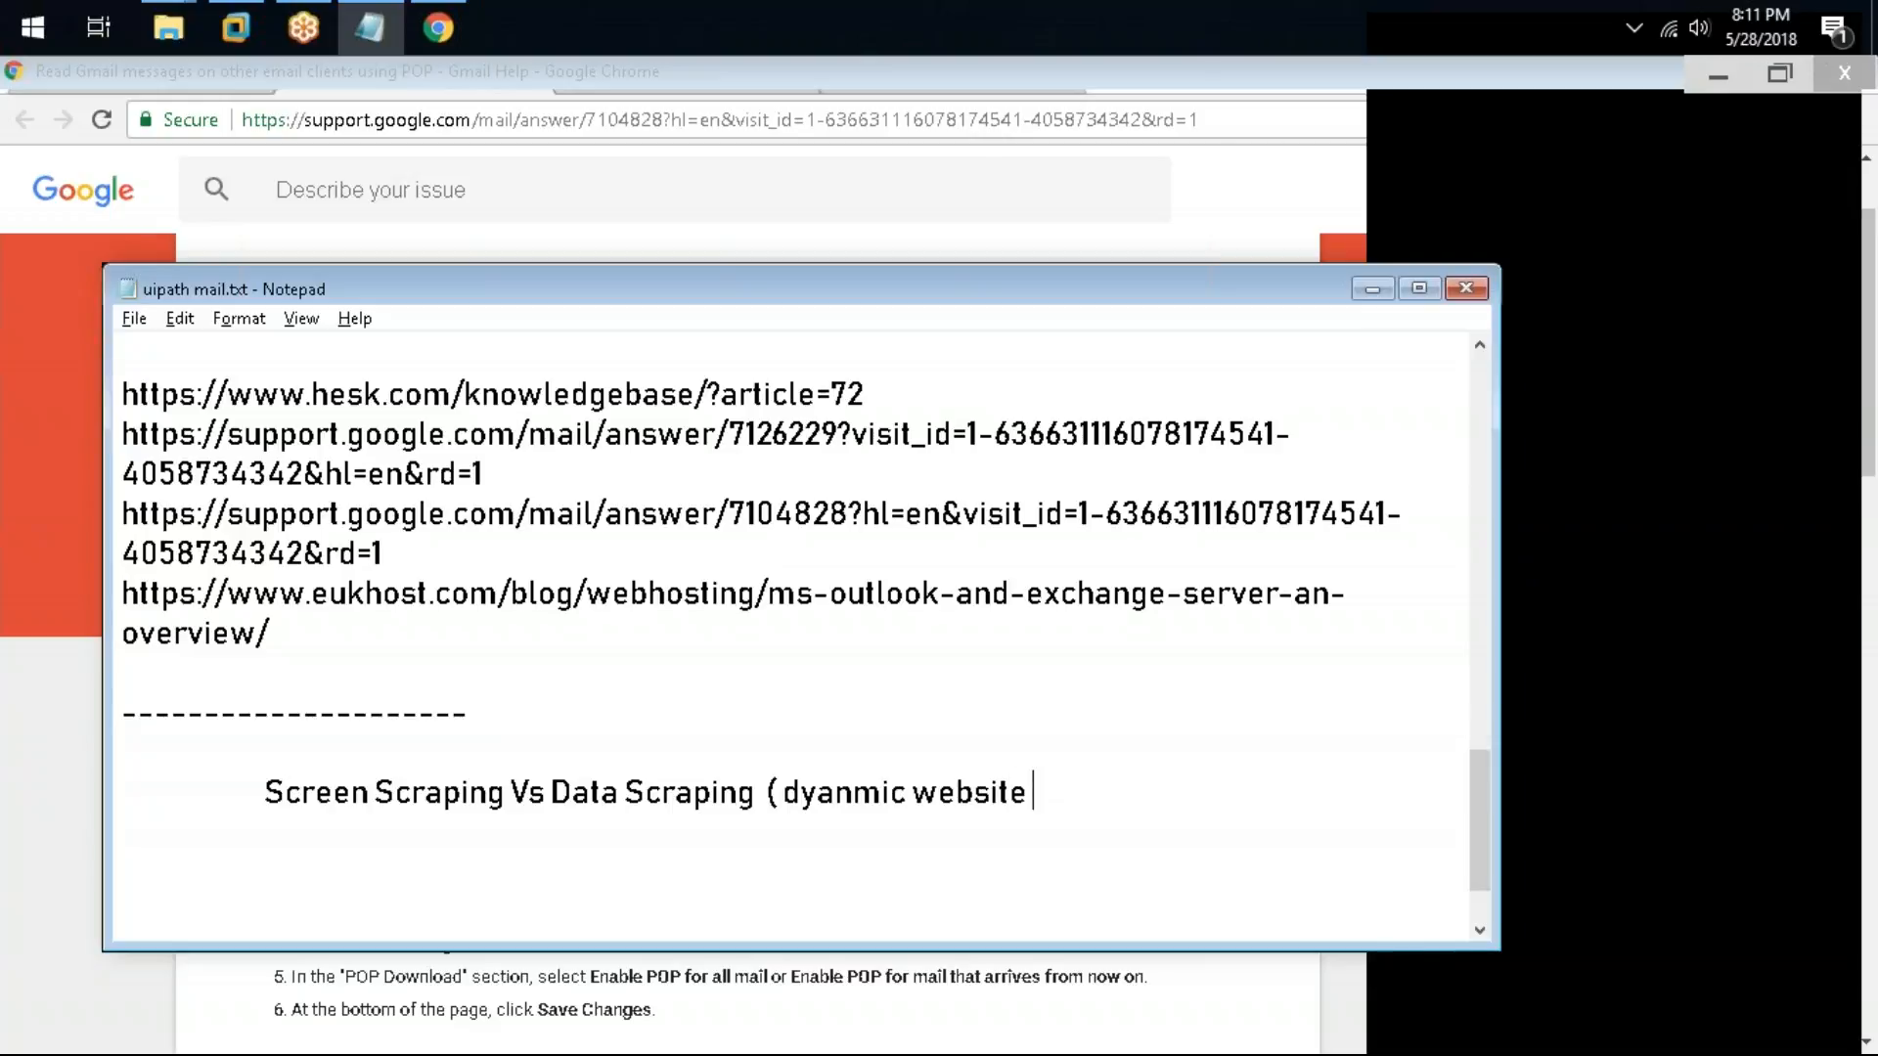
type(" tabl")
key("BackSpace")
type("le .autoed")
key("BackSpace")
key("BackSpace")
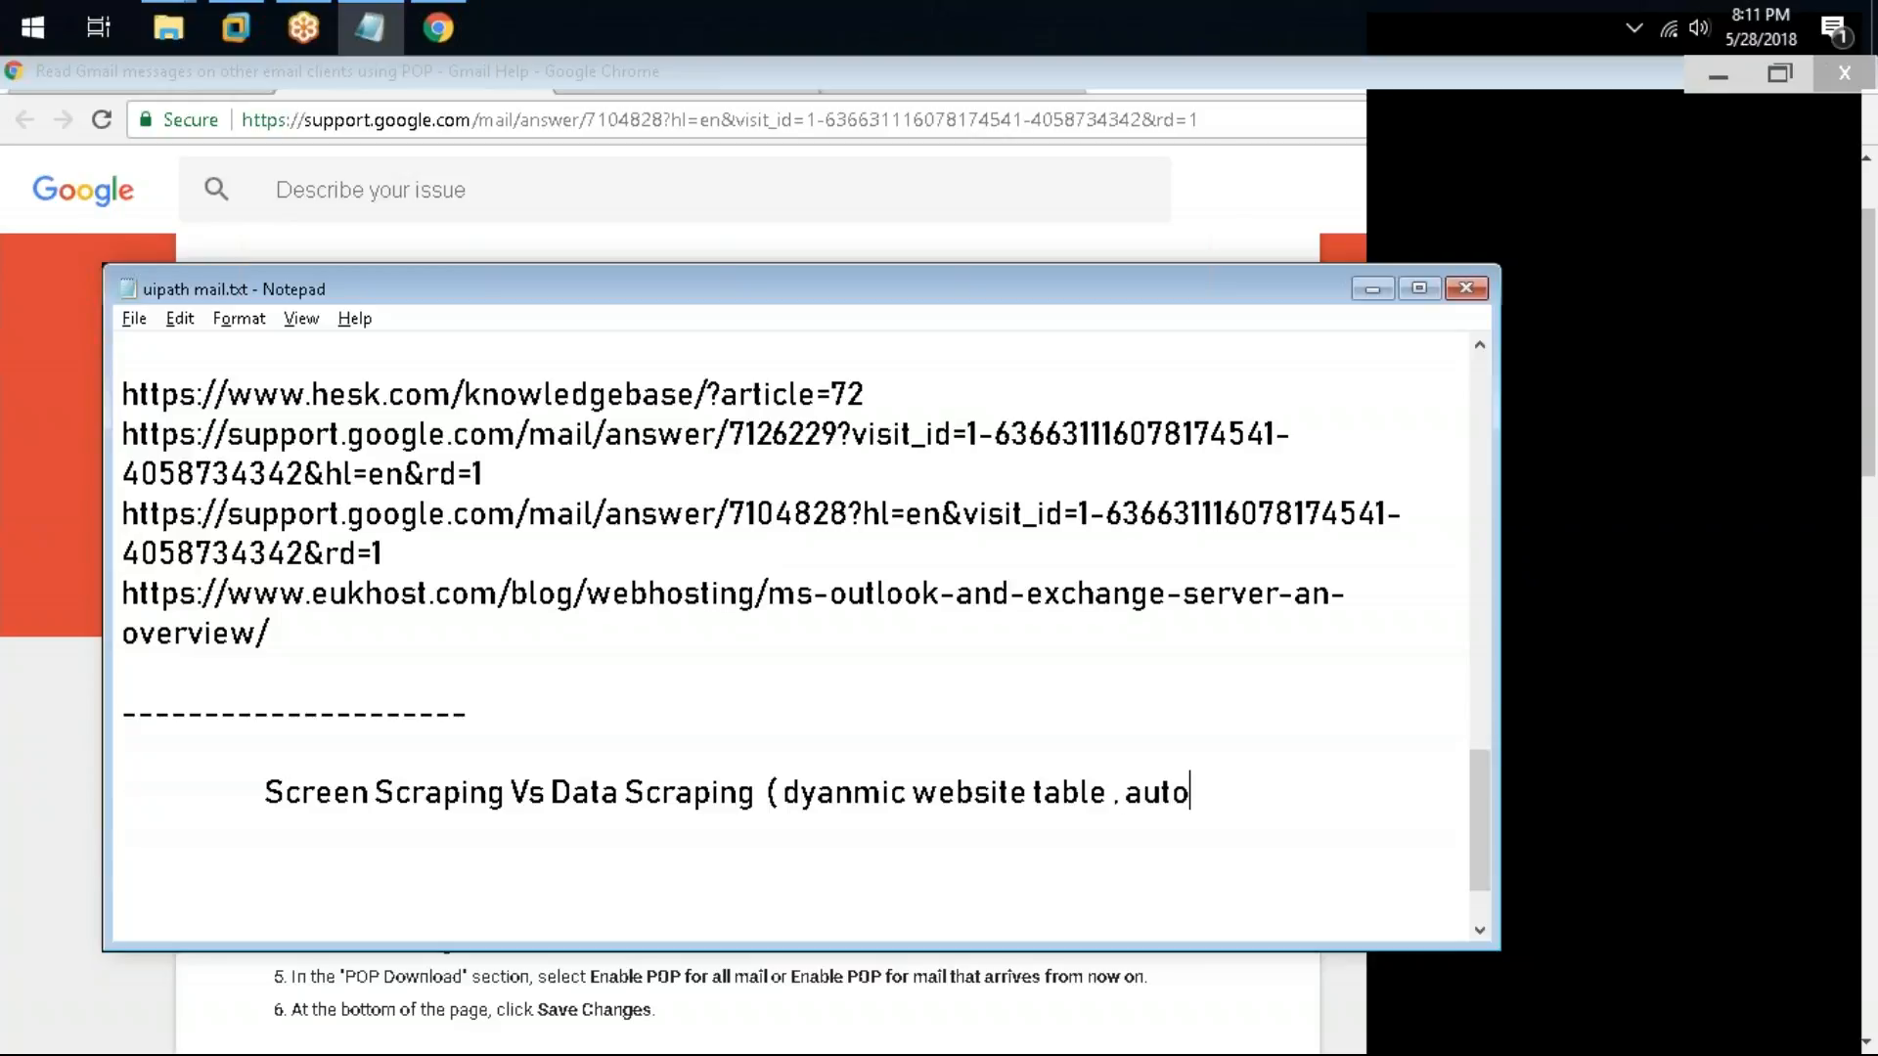
type("mated s")
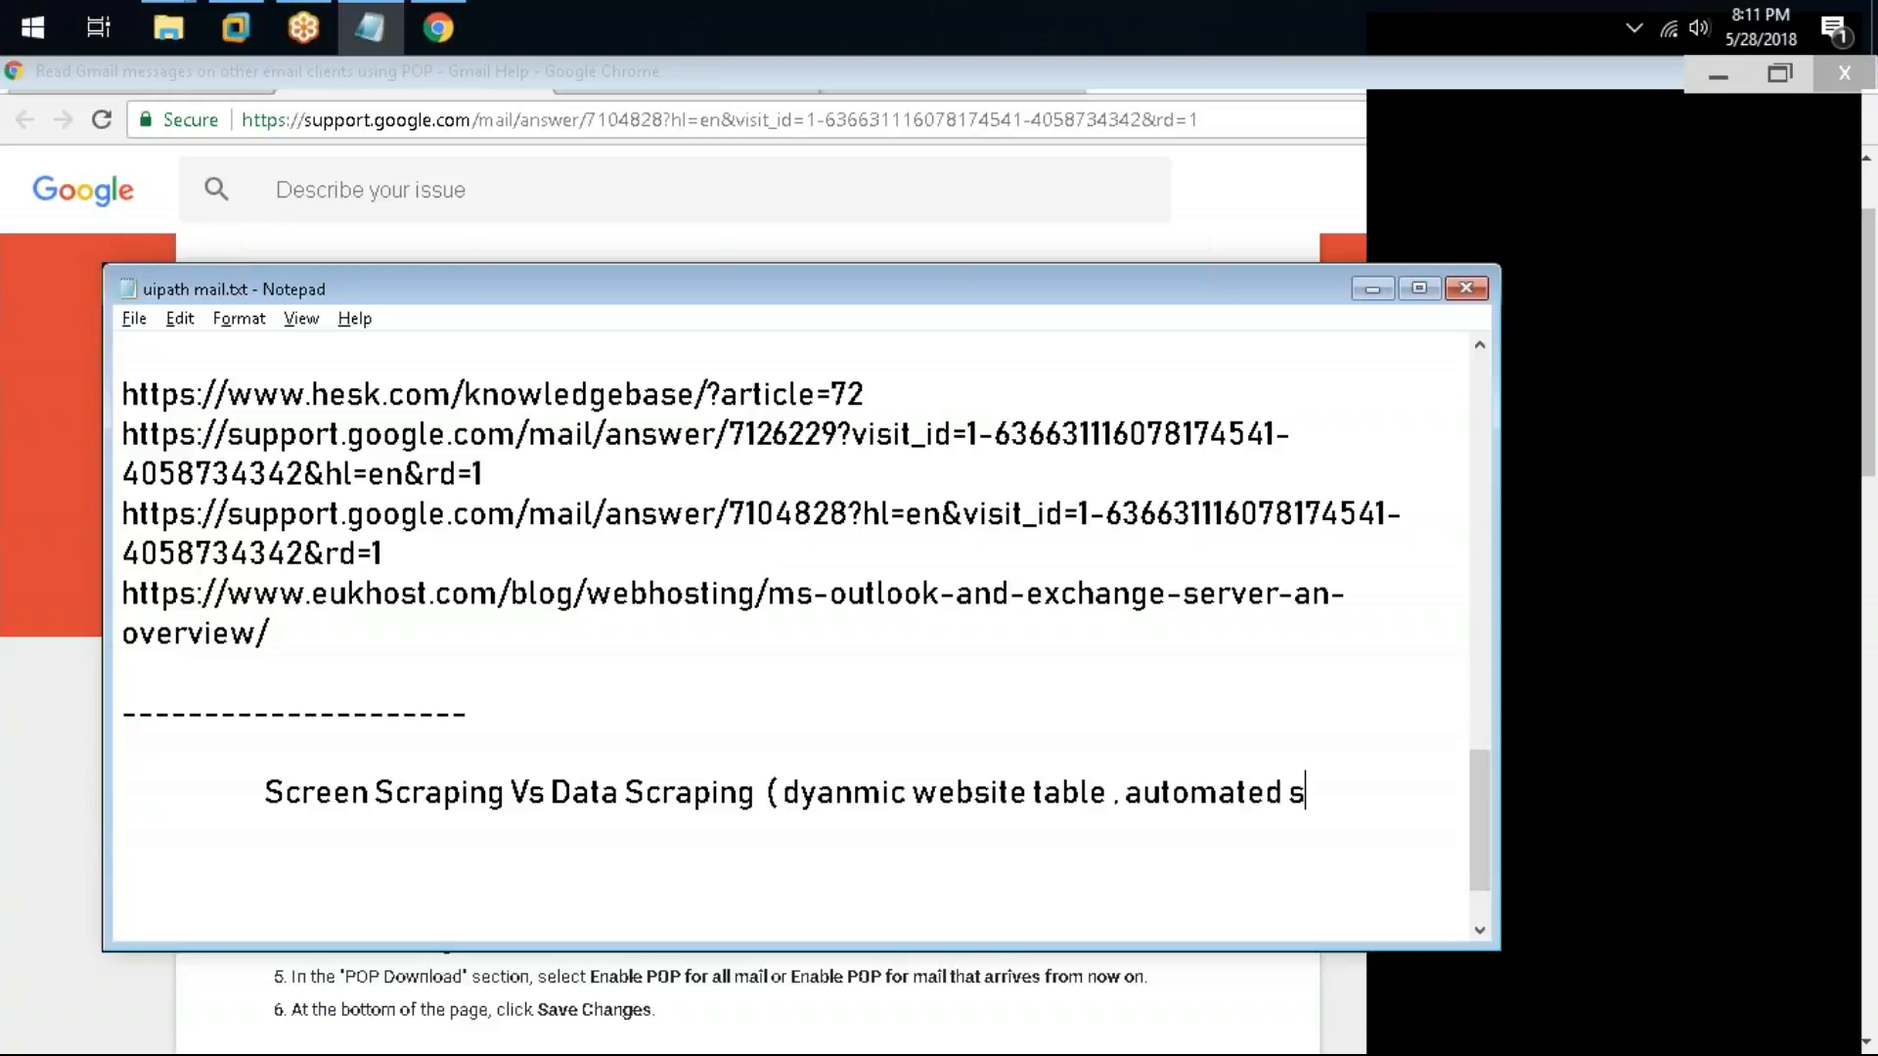
type("trcutred )")
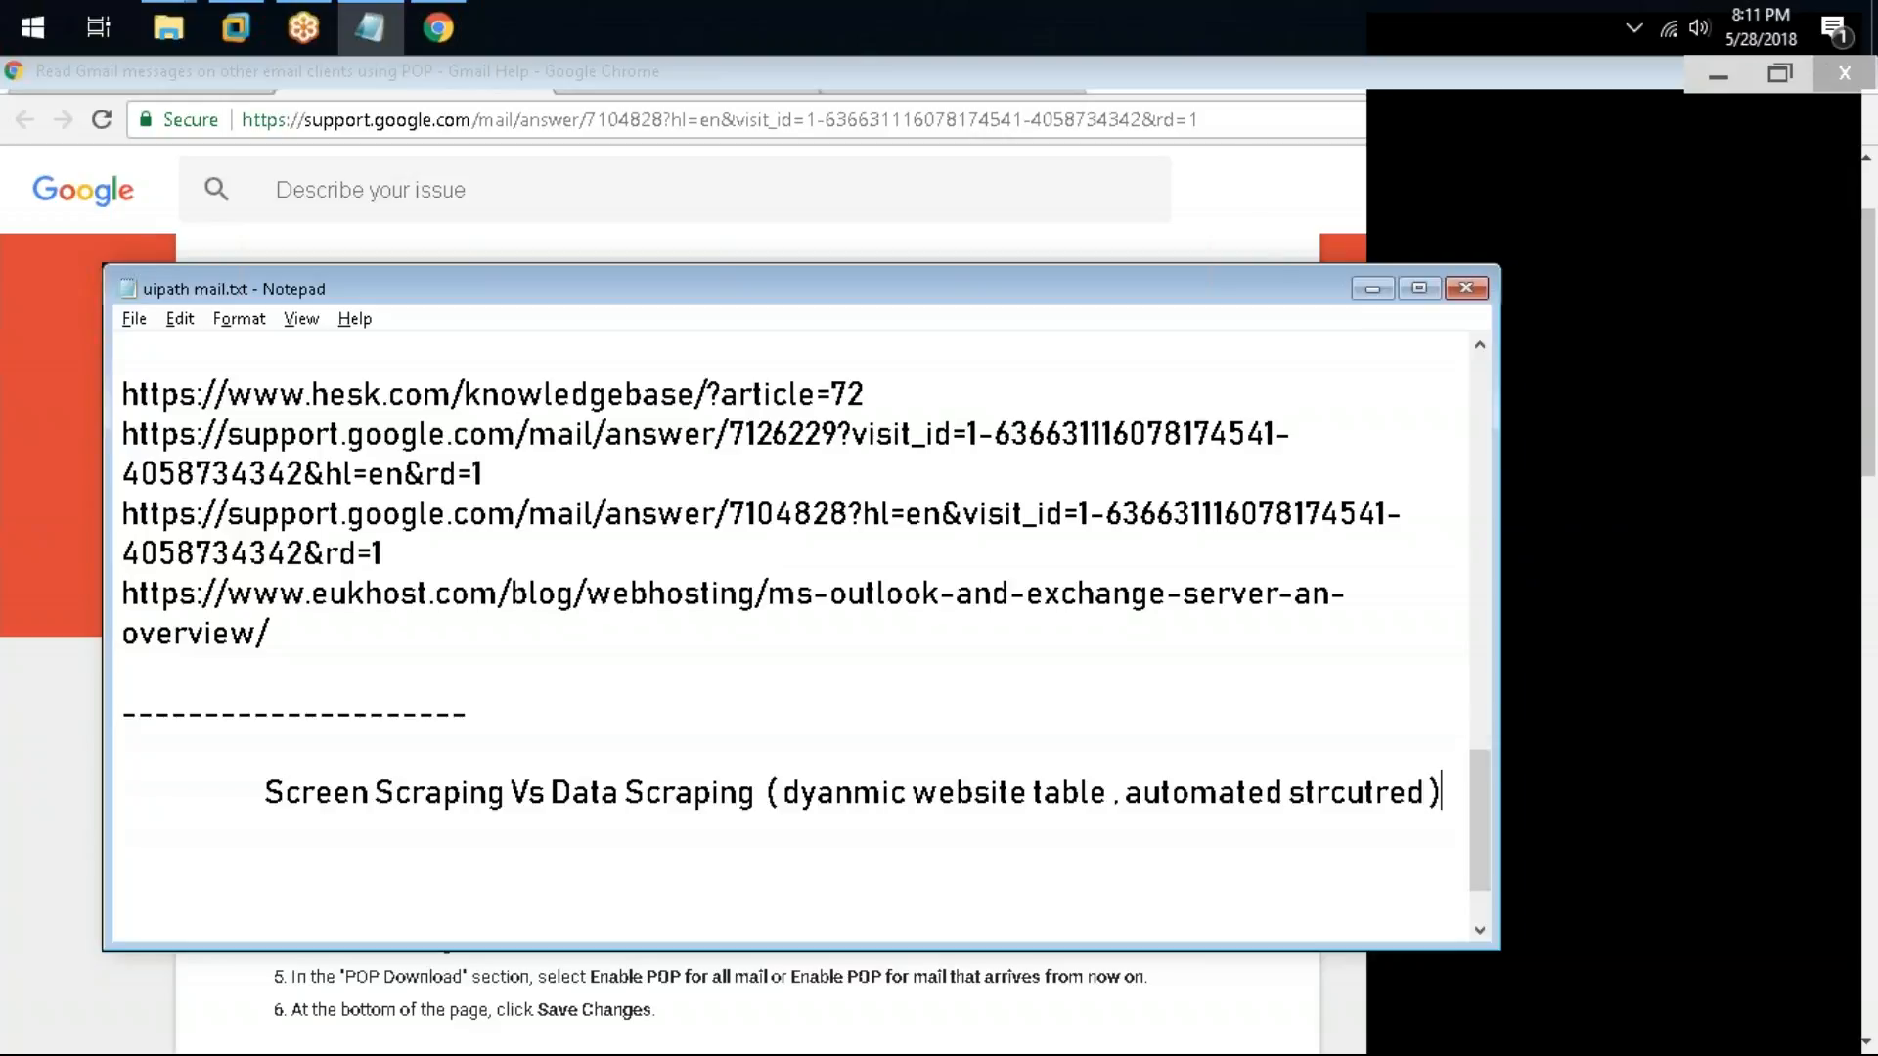
Step: Insert "( distinct )" right after "Screen Scraping" in the comparison line
left_click_drag(508, 304, 486, 177)
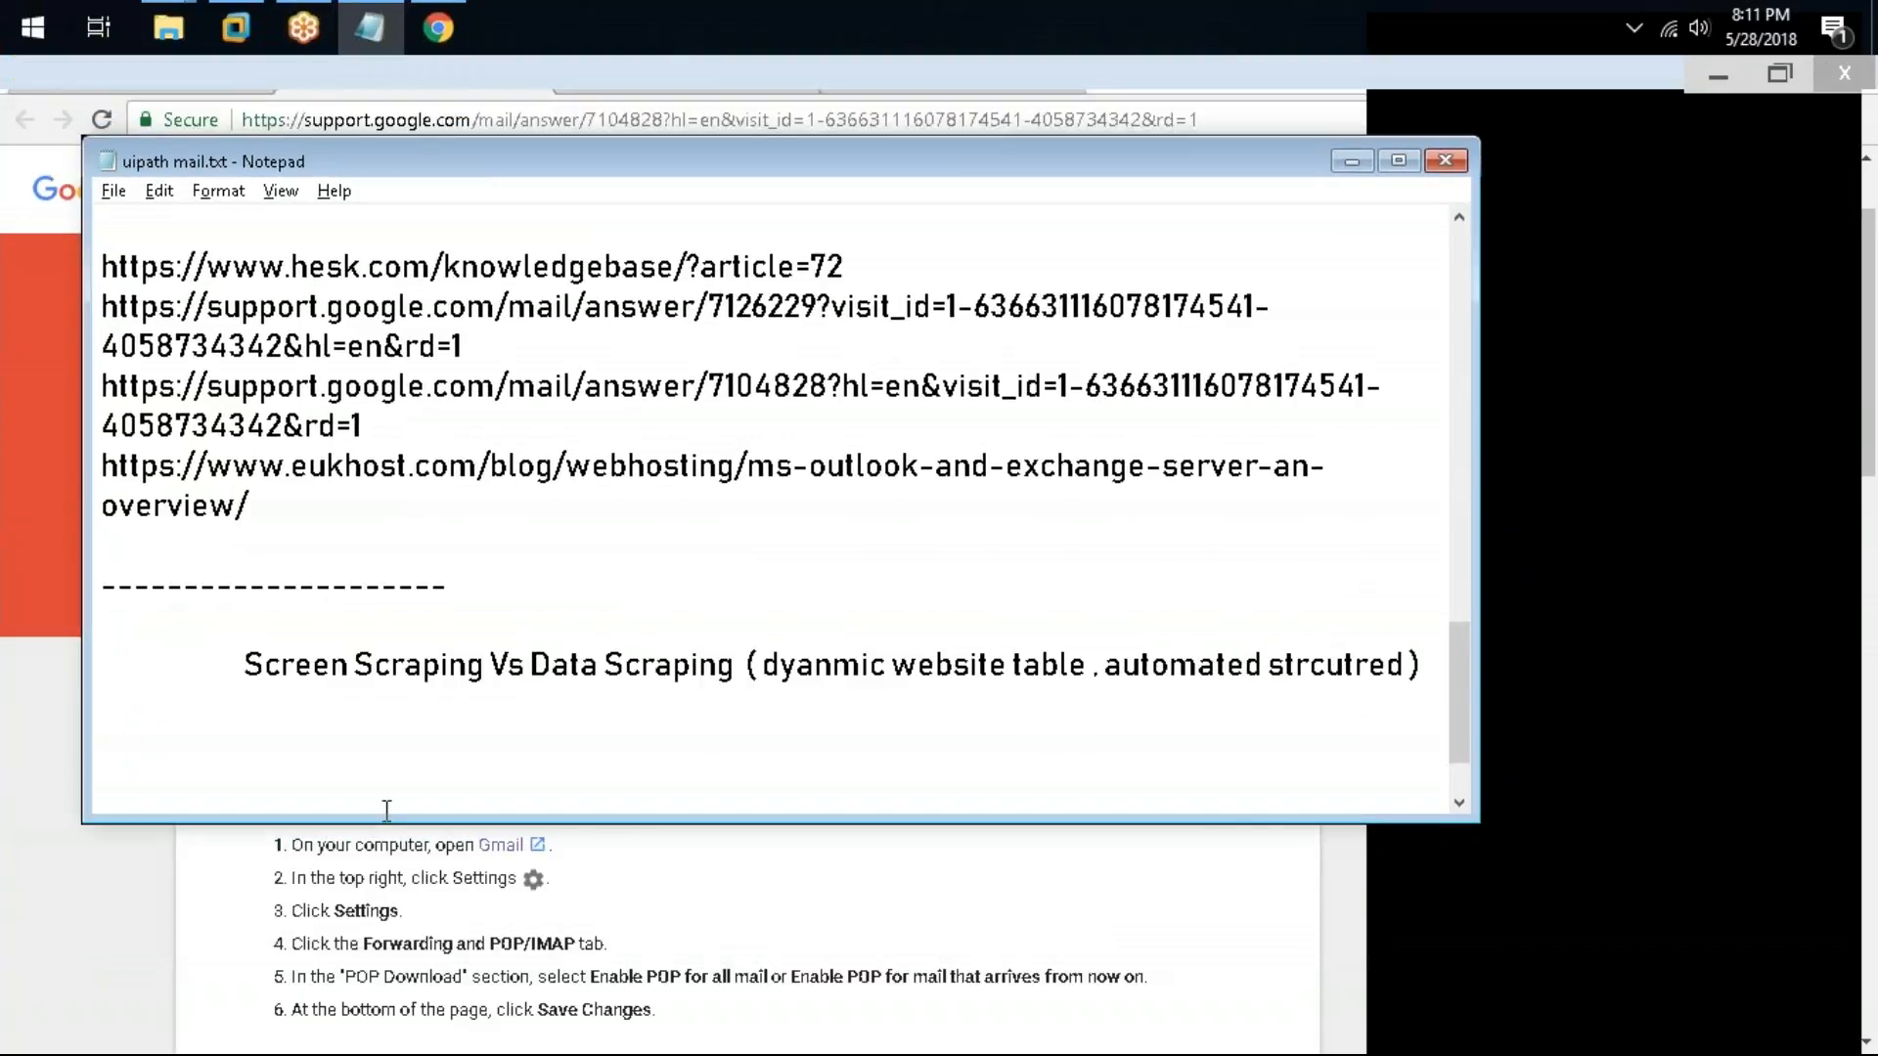
left_click(494, 665)
type("( dist")
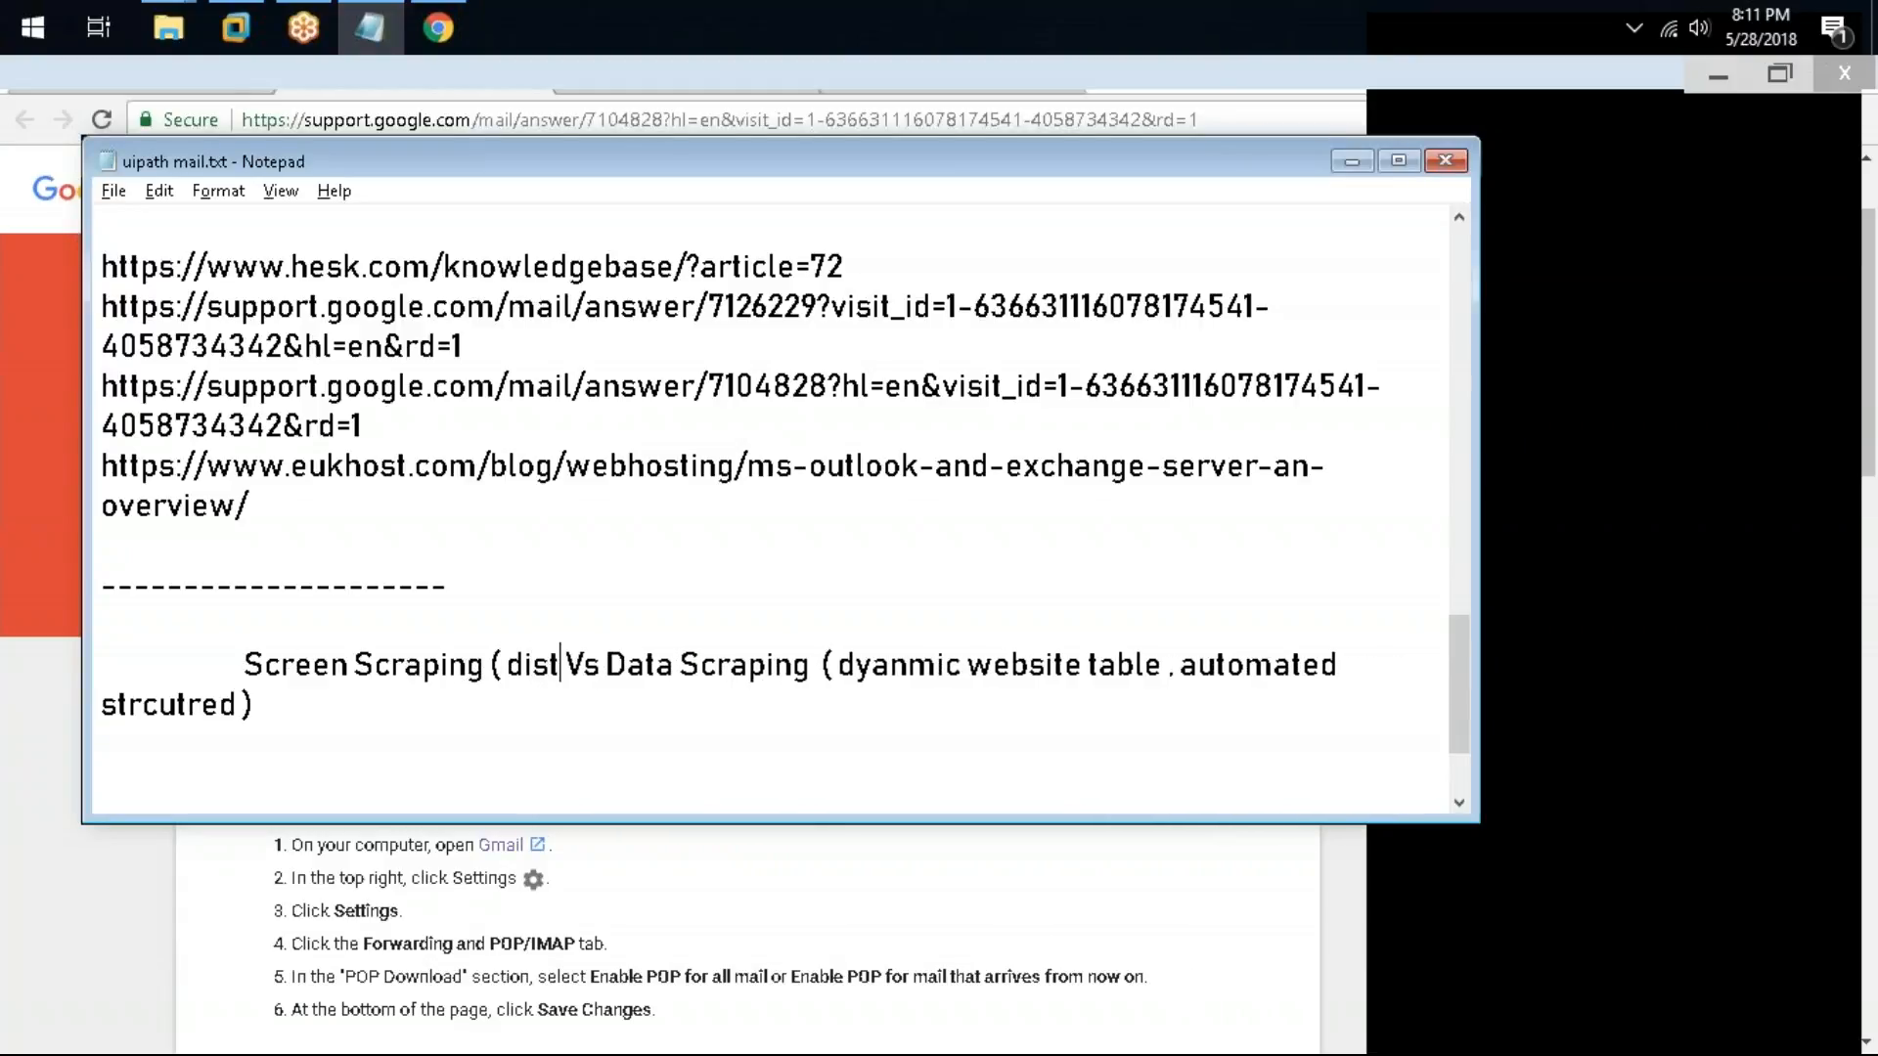
type("inct")
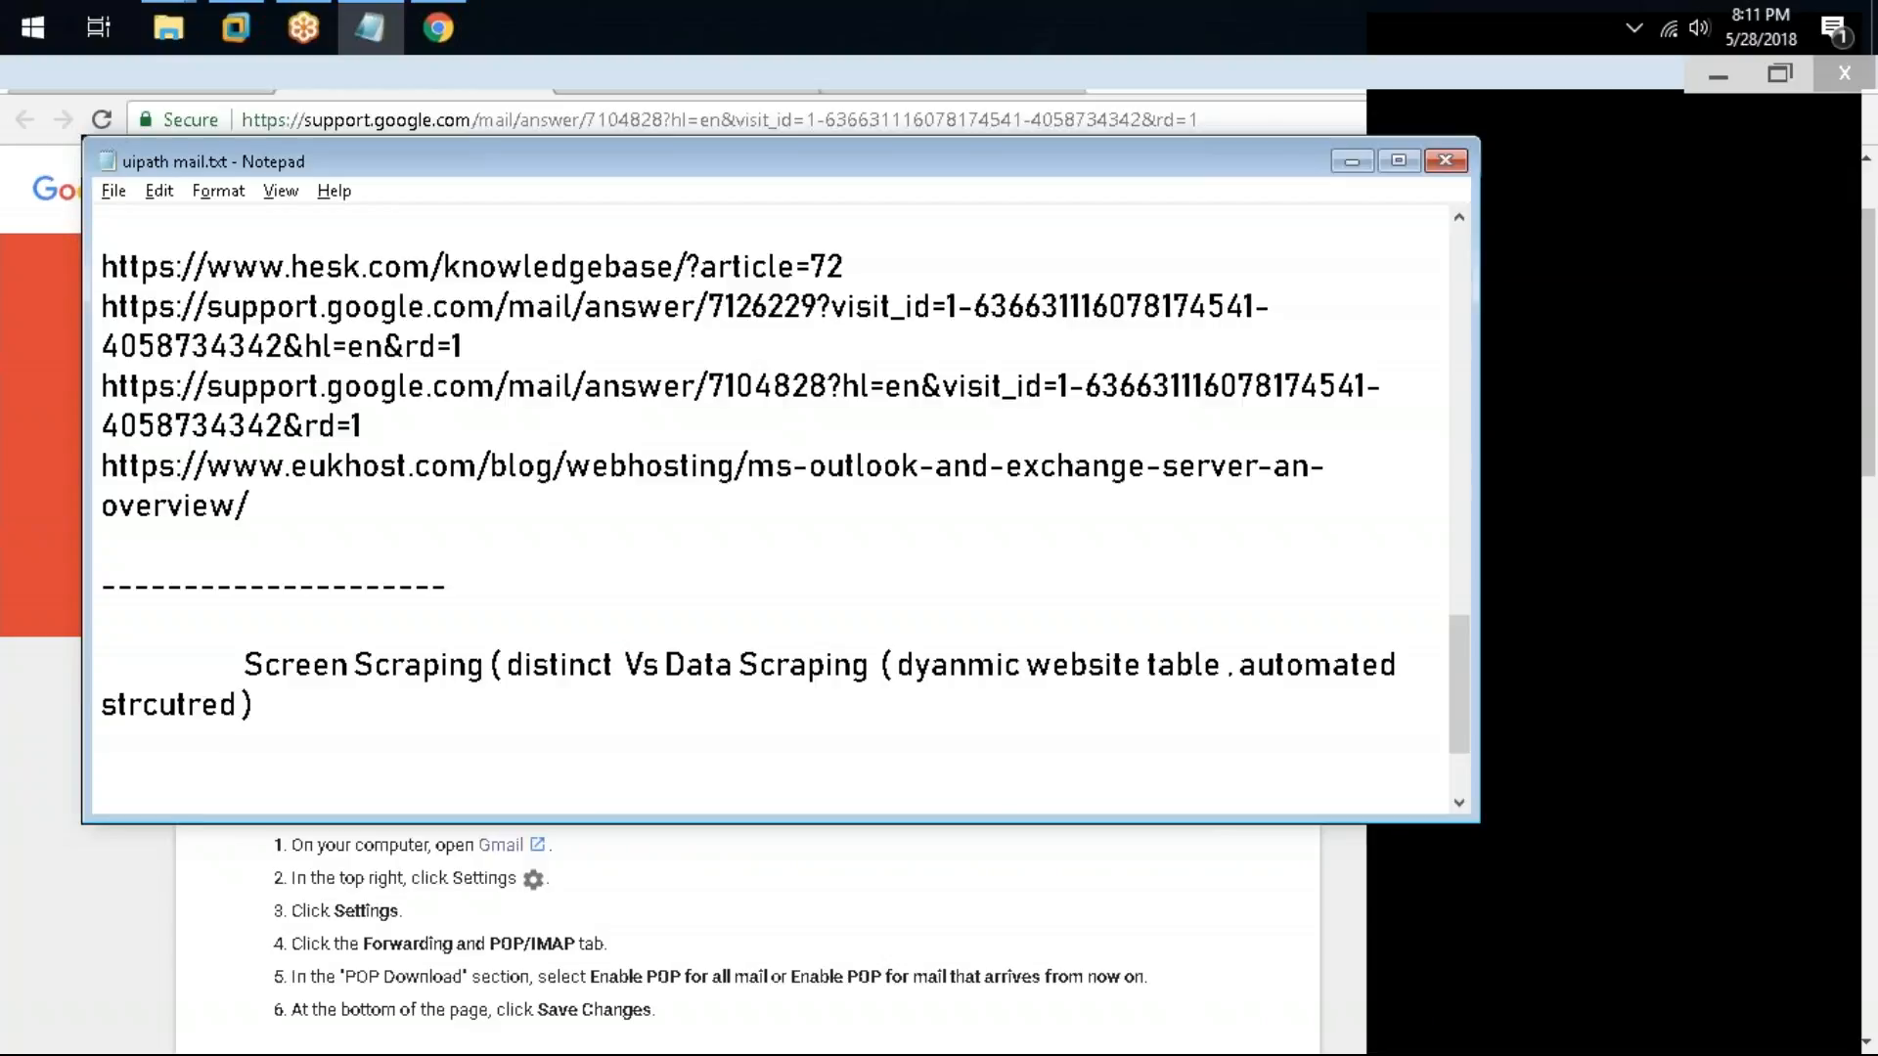
type(" )")
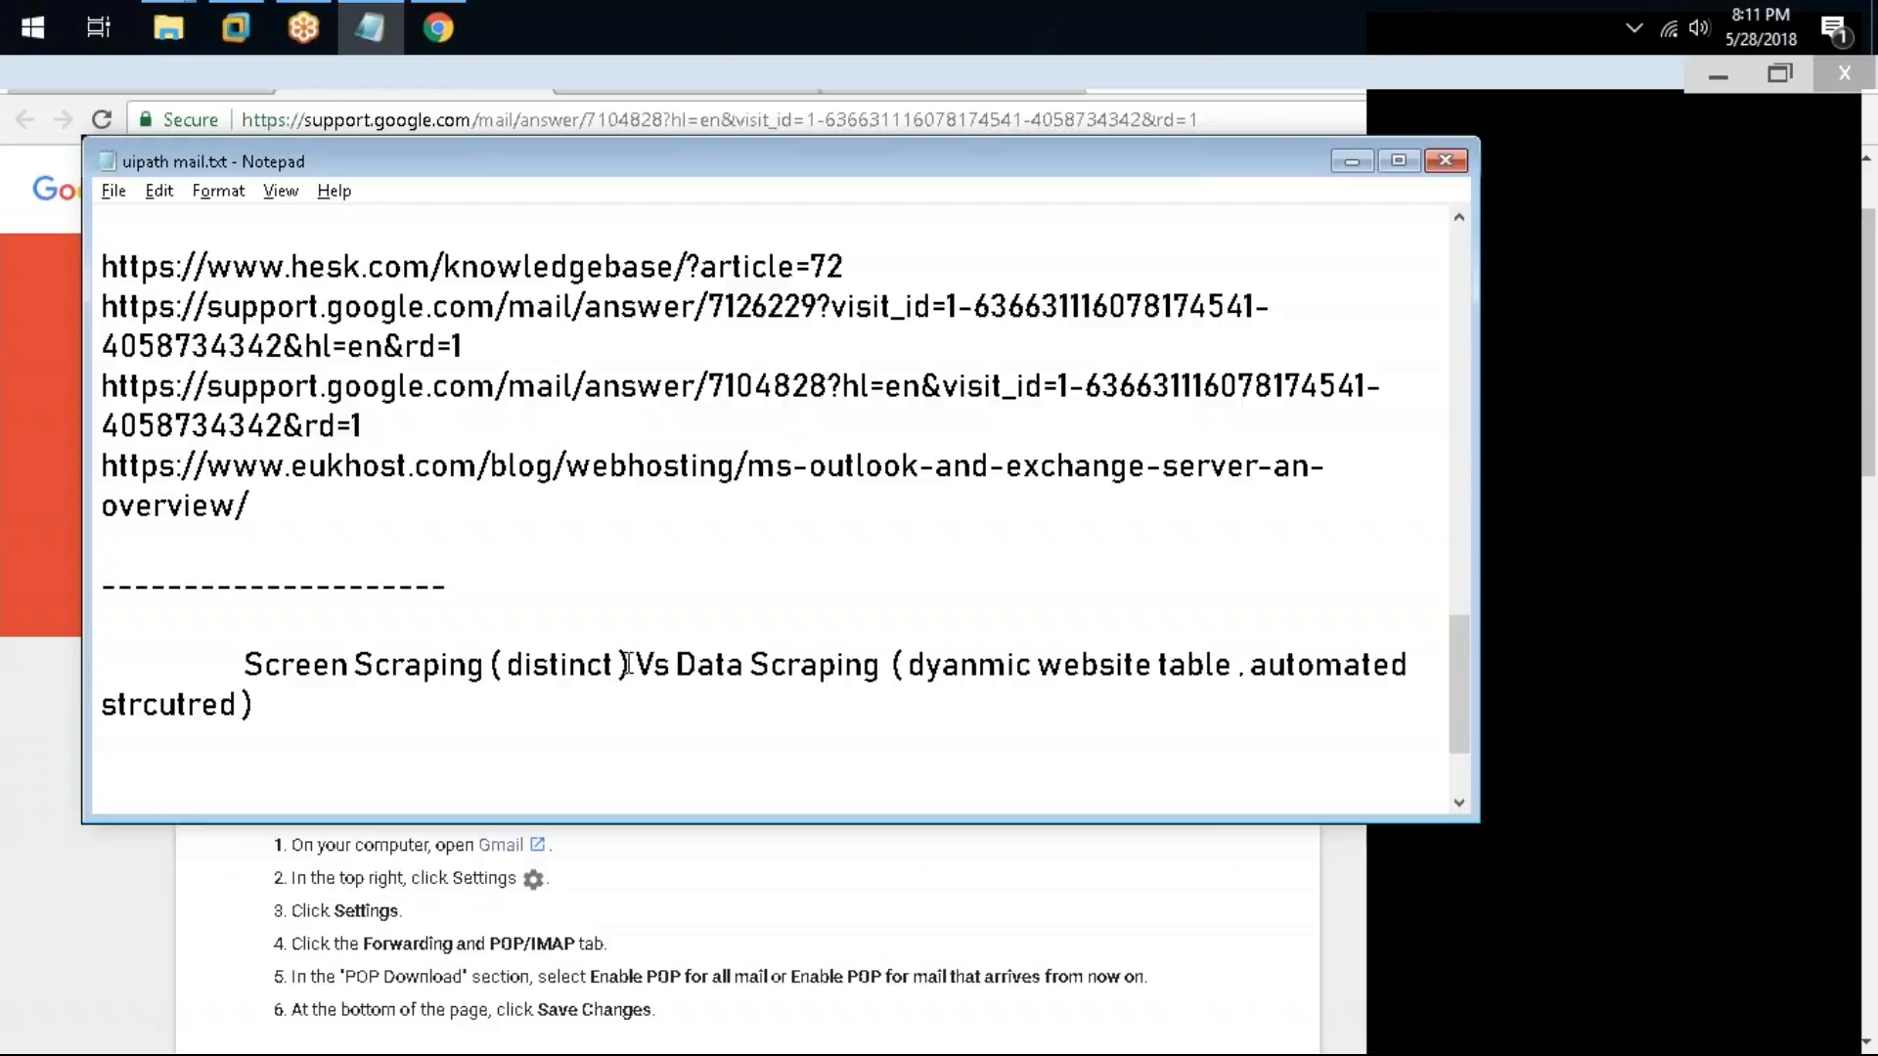
Step: Add an indented line "native OCR vs Full Text OCR" below the scraping comparison
key("Left")
scroll(474, 671, "down", 2)
left_click(474, 671)
key("Tab")
key("Up")
key("Tab")
type("jba")
key("BackSpace")
key("BackSpace")
key("BackSpace")
type("native ")
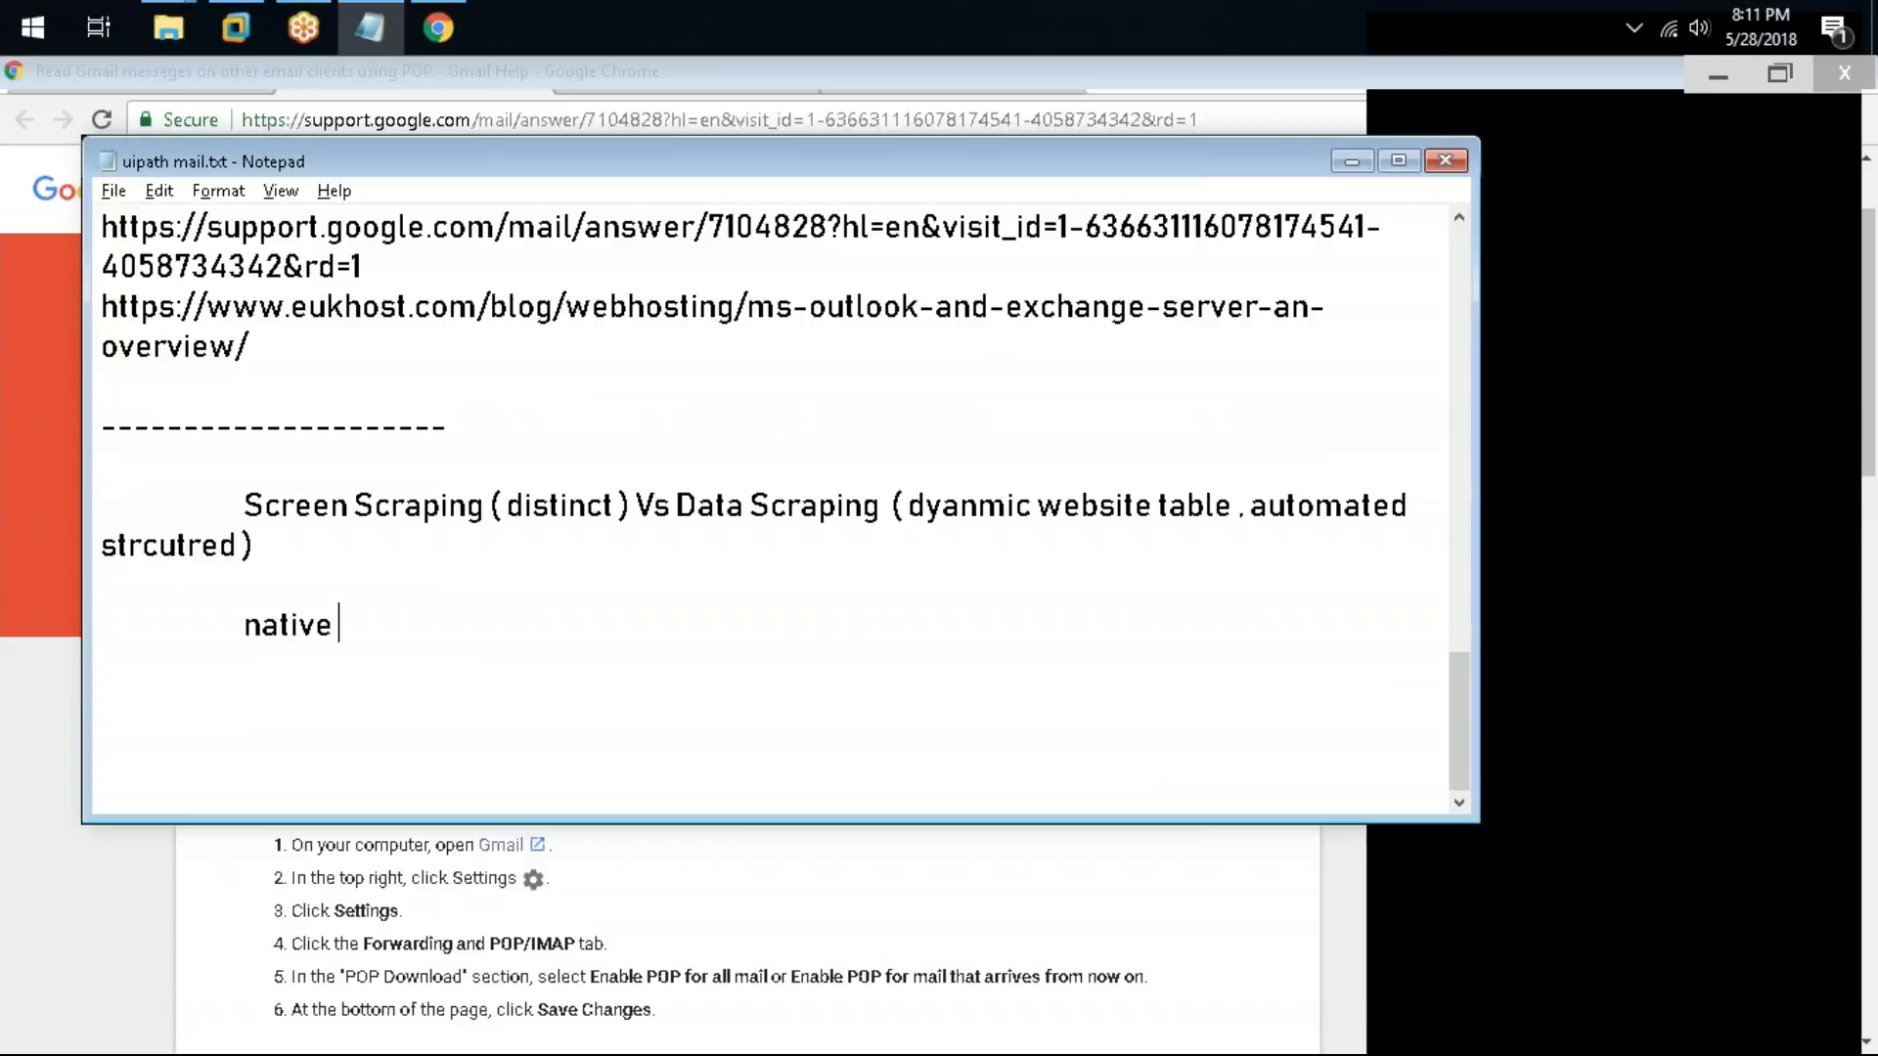
type("OCR vs Full Text OCR")
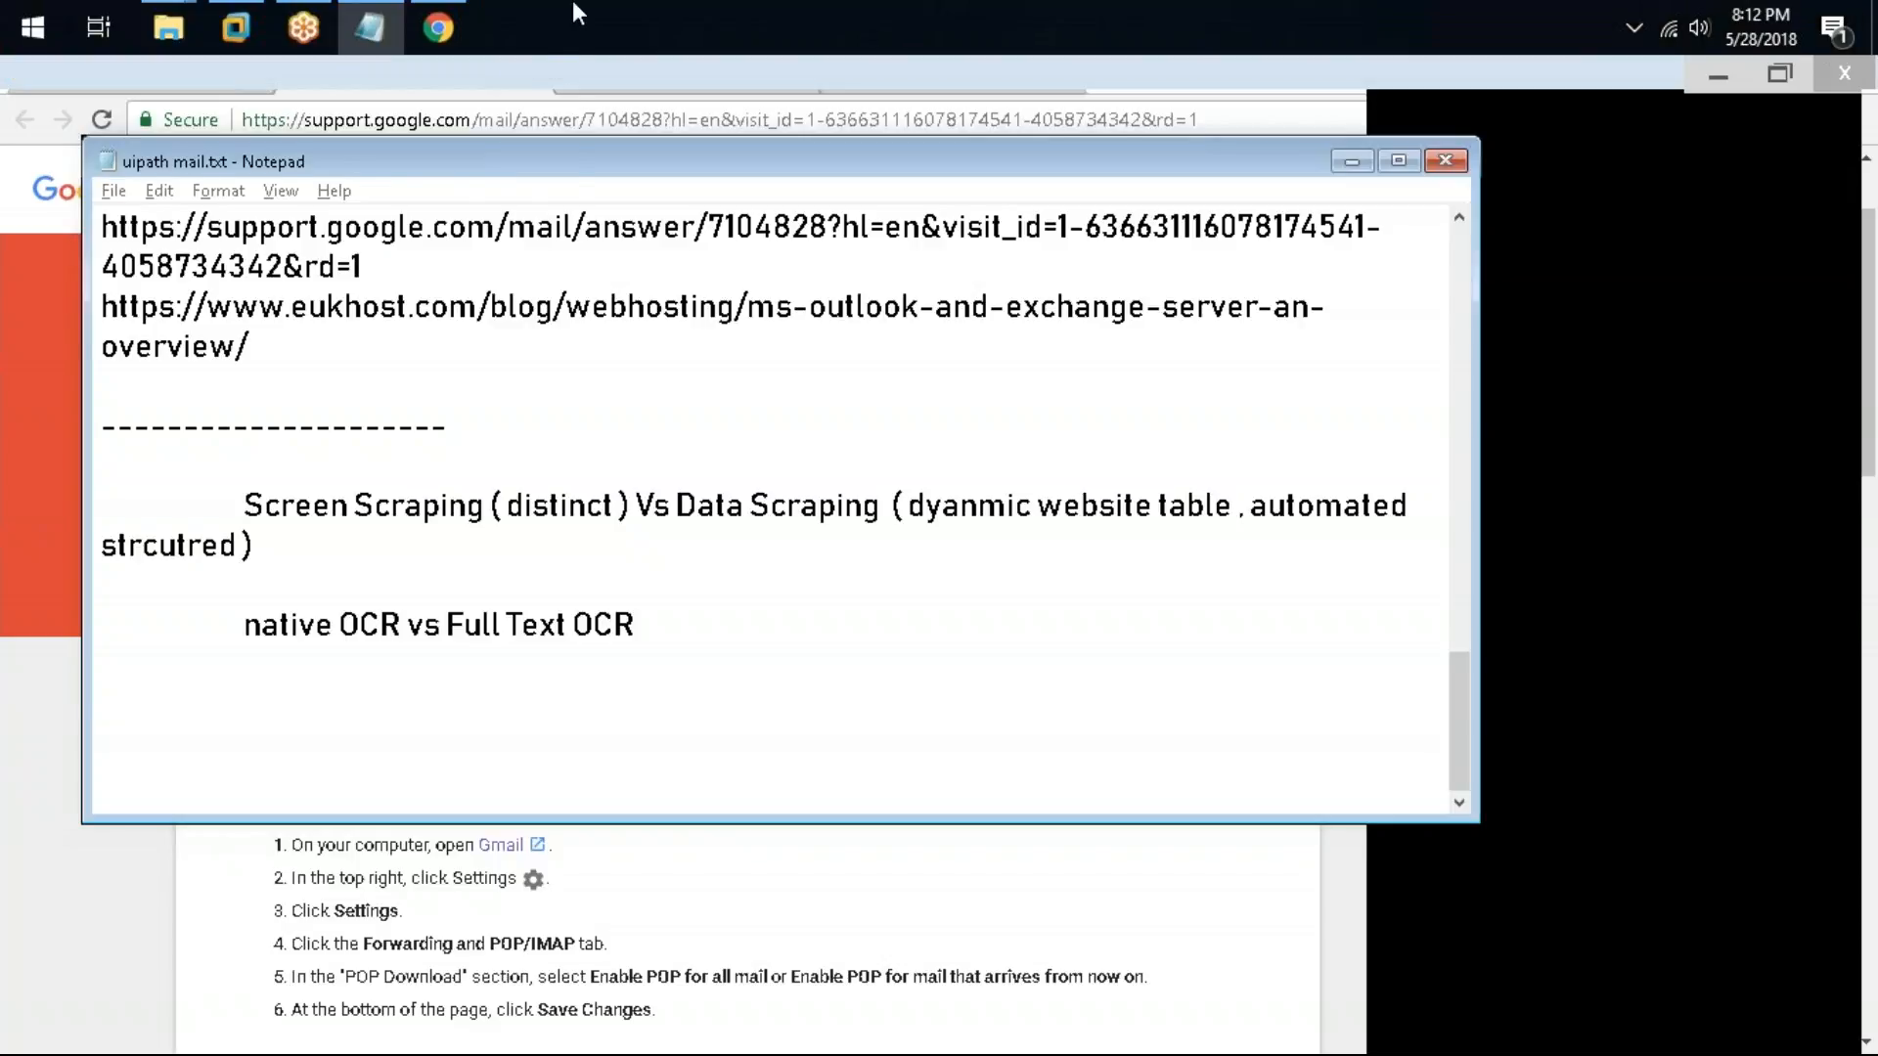
Step: Open a Command Prompt through Run with cmd, reposition it, and close it again
key("super+r")
type("cm")
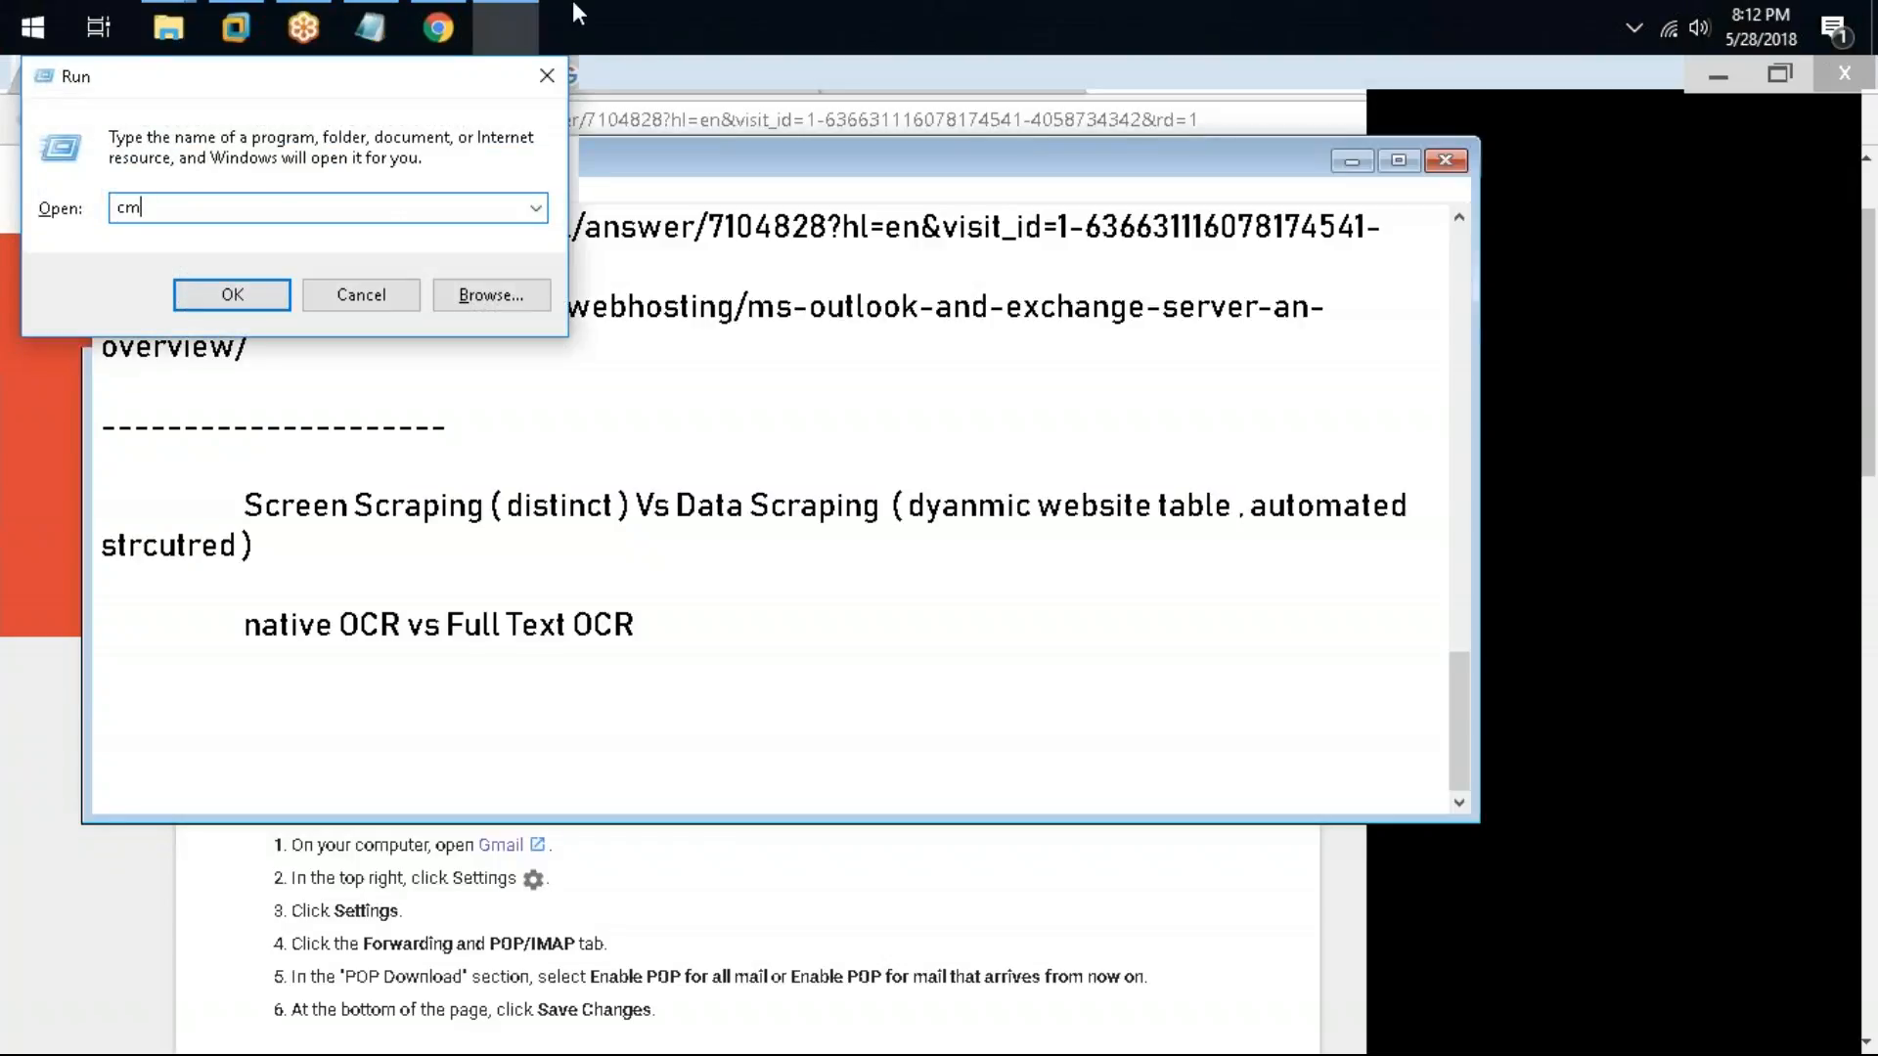
type("d")
key("Return")
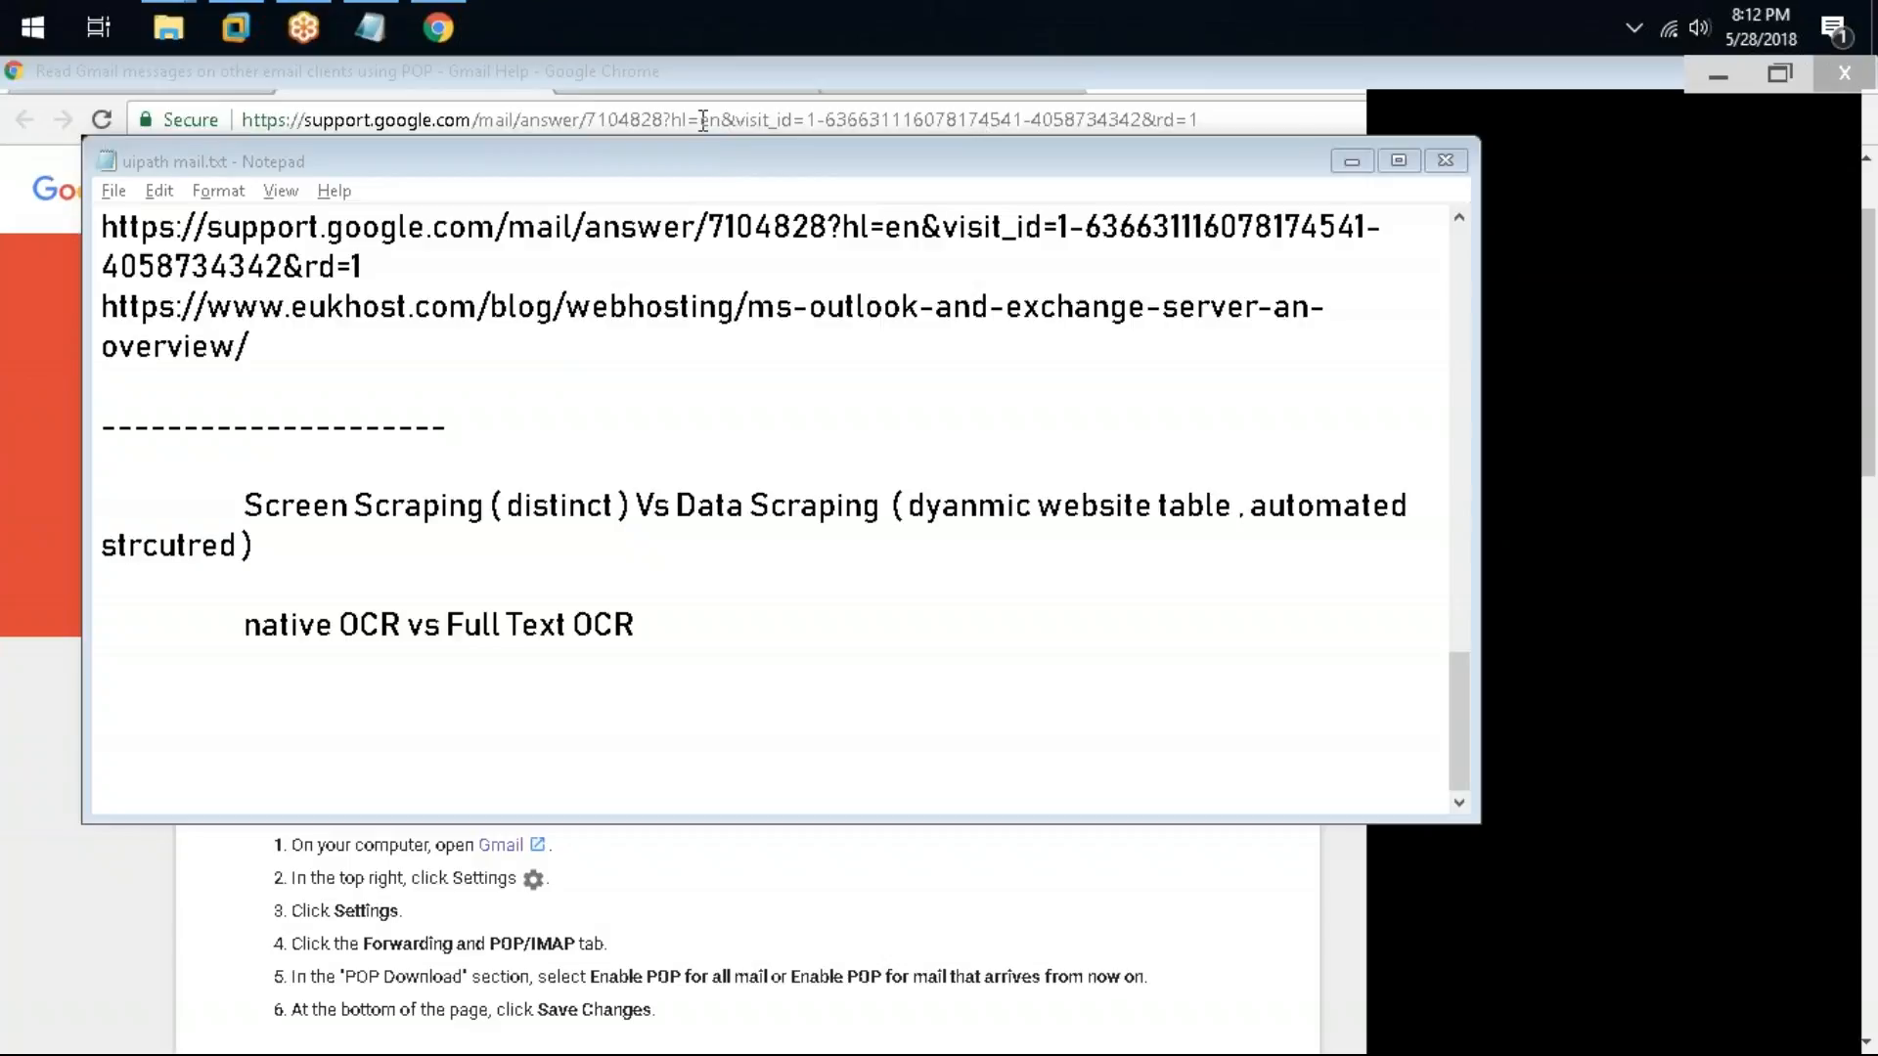
left_click(629, 381)
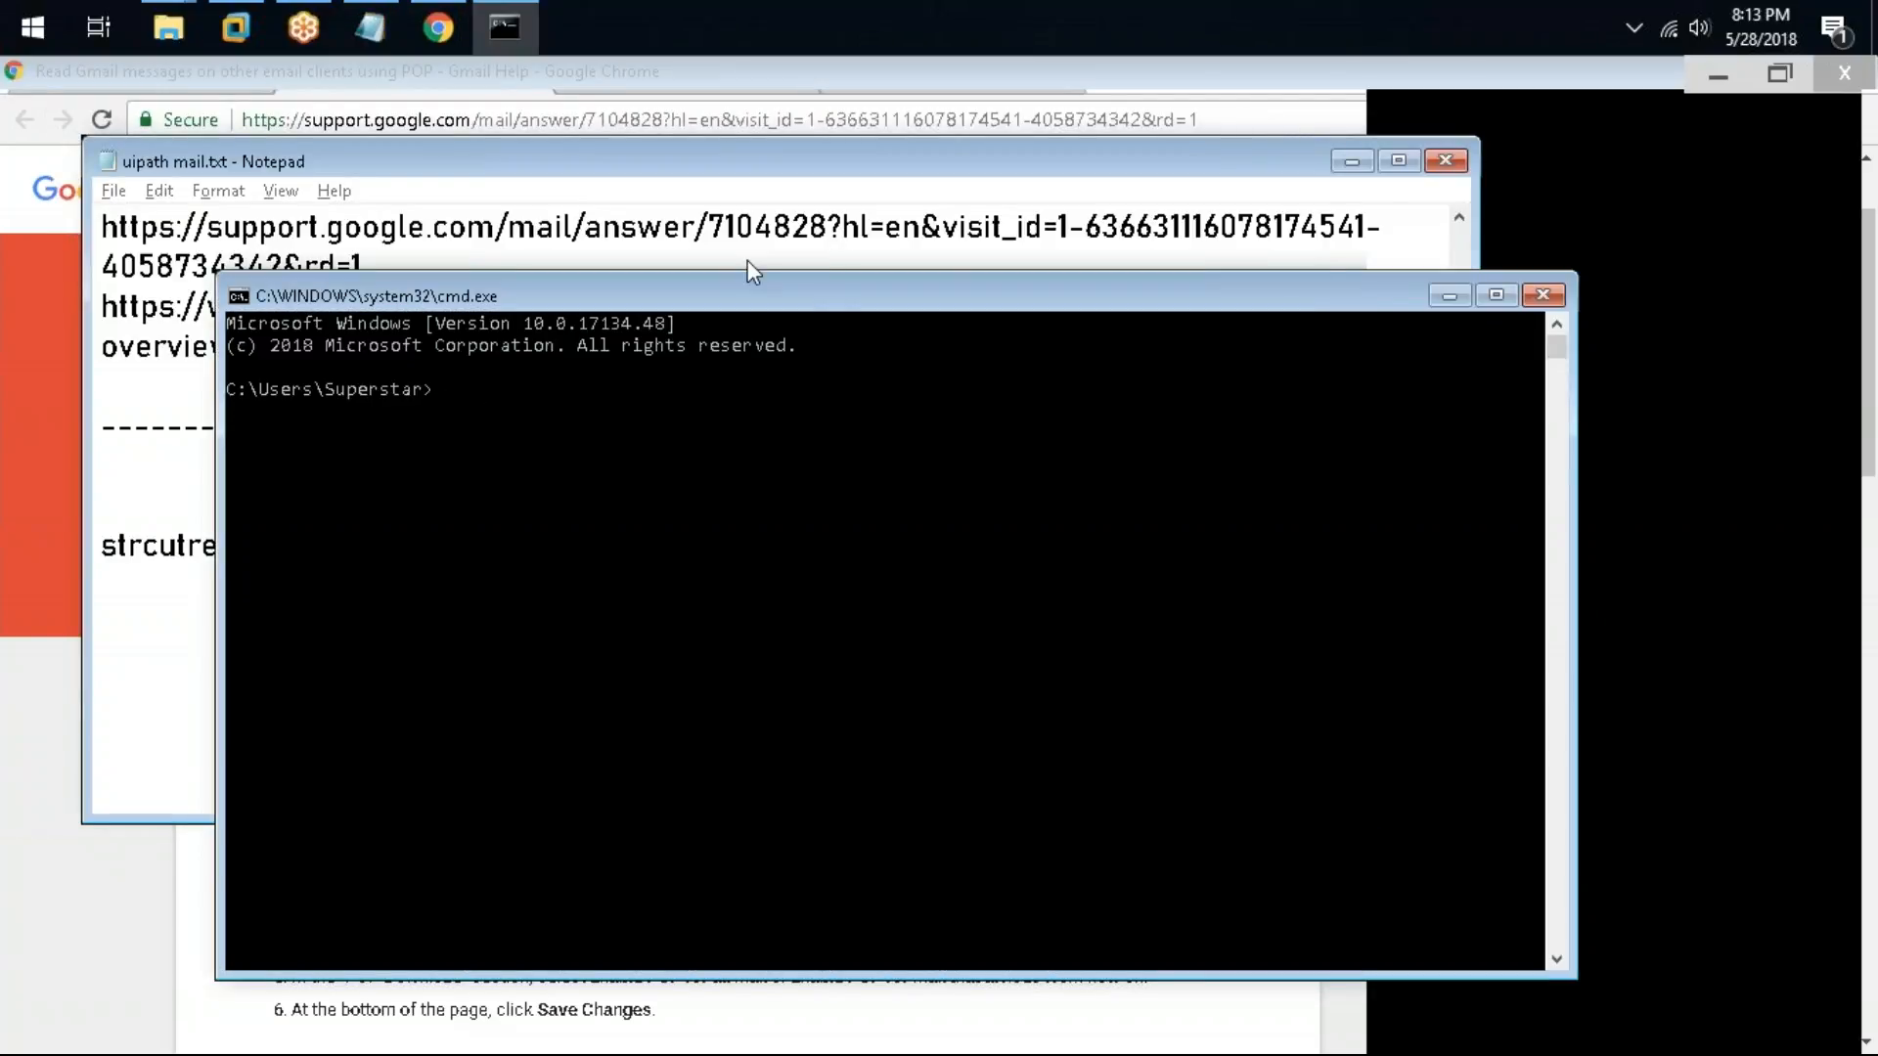
left_click_drag(833, 297, 635, 206)
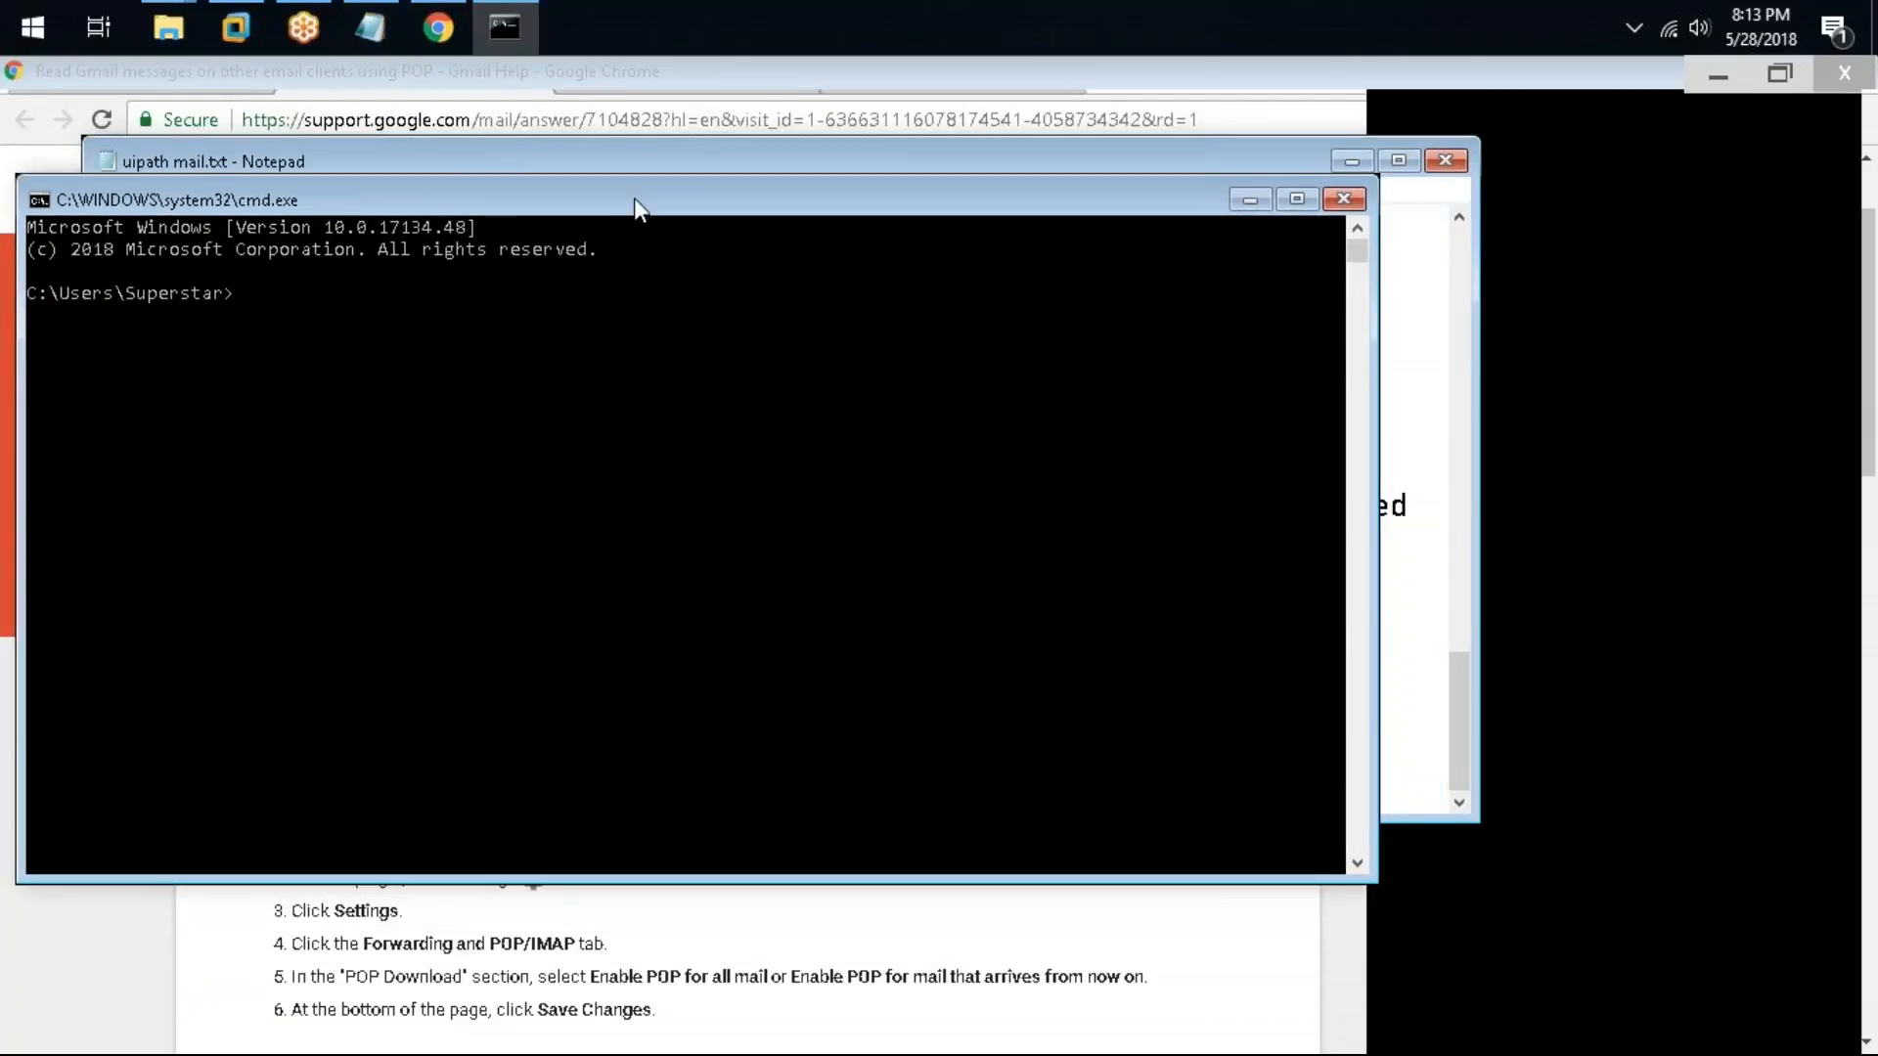
left_click_drag(268, 200, 634, 159)
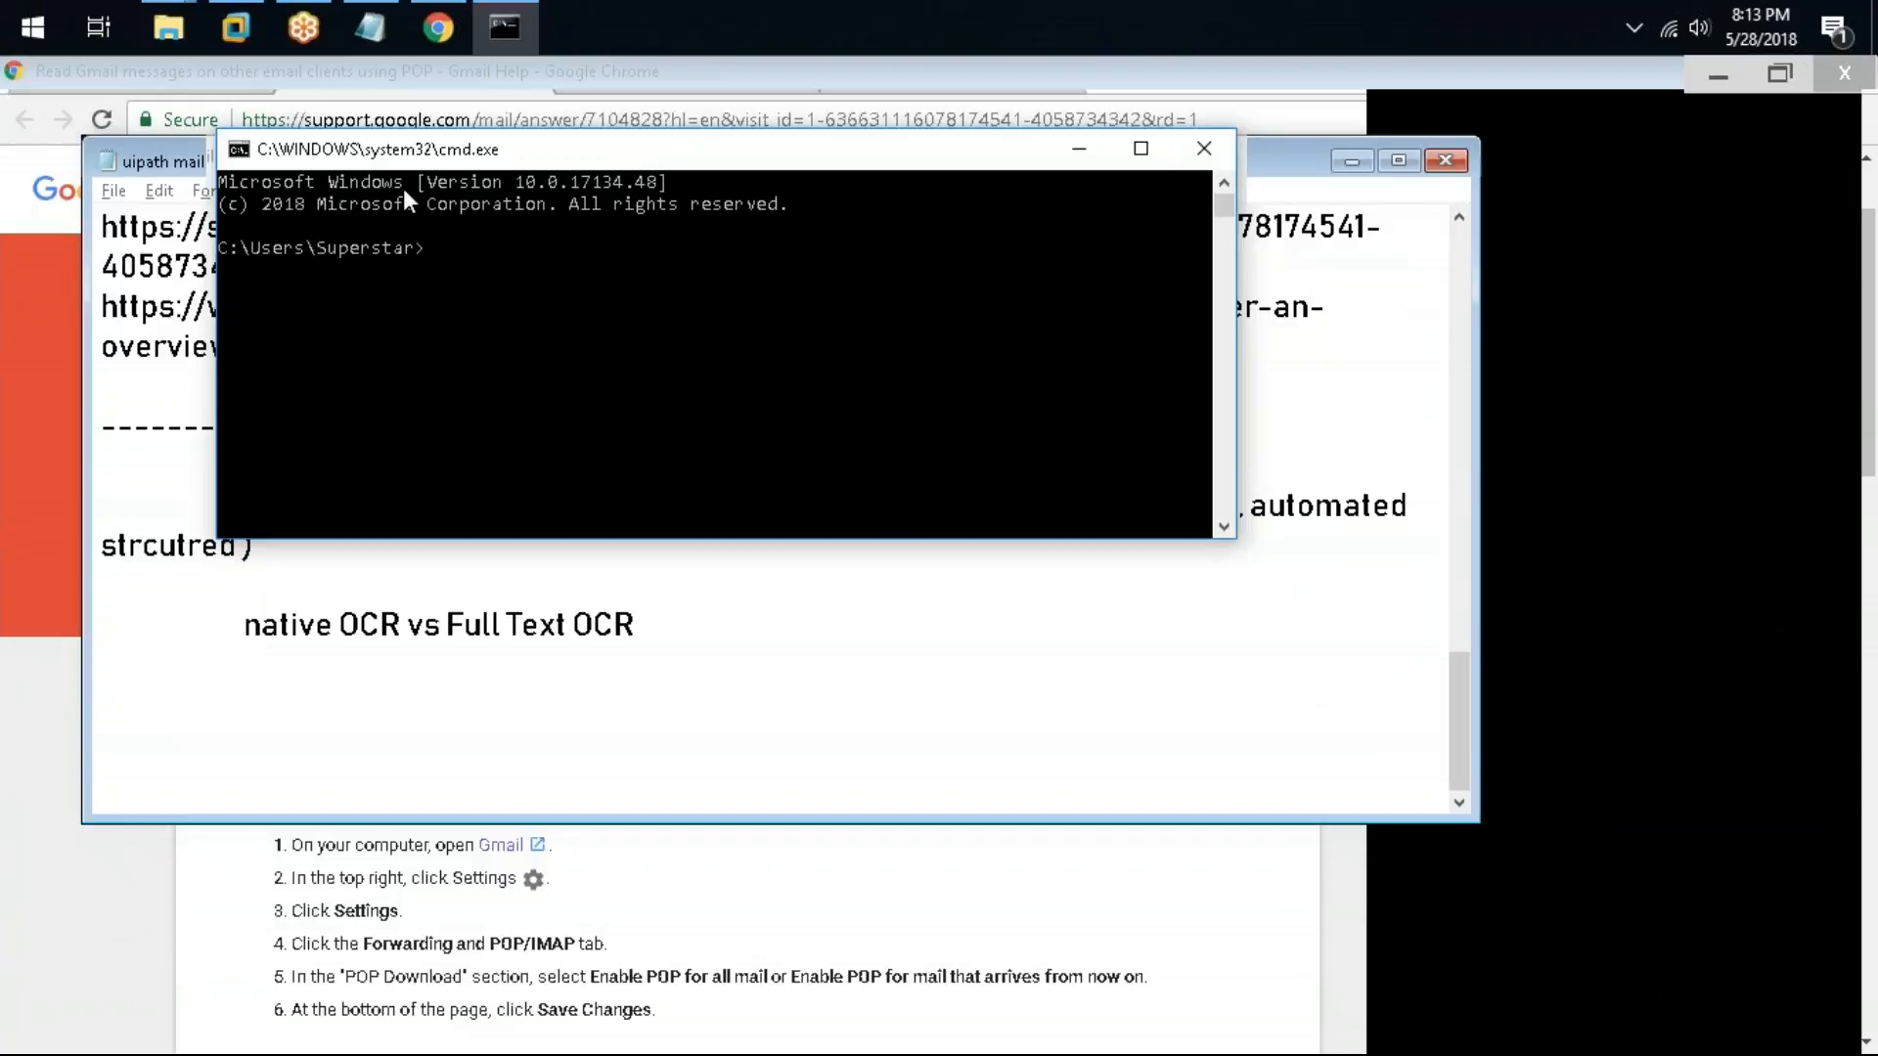
mouse_move(494, 150)
left_mouse_down()
mouse_move(537, 185)
mouse_move(526, 168)
left_mouse_up()
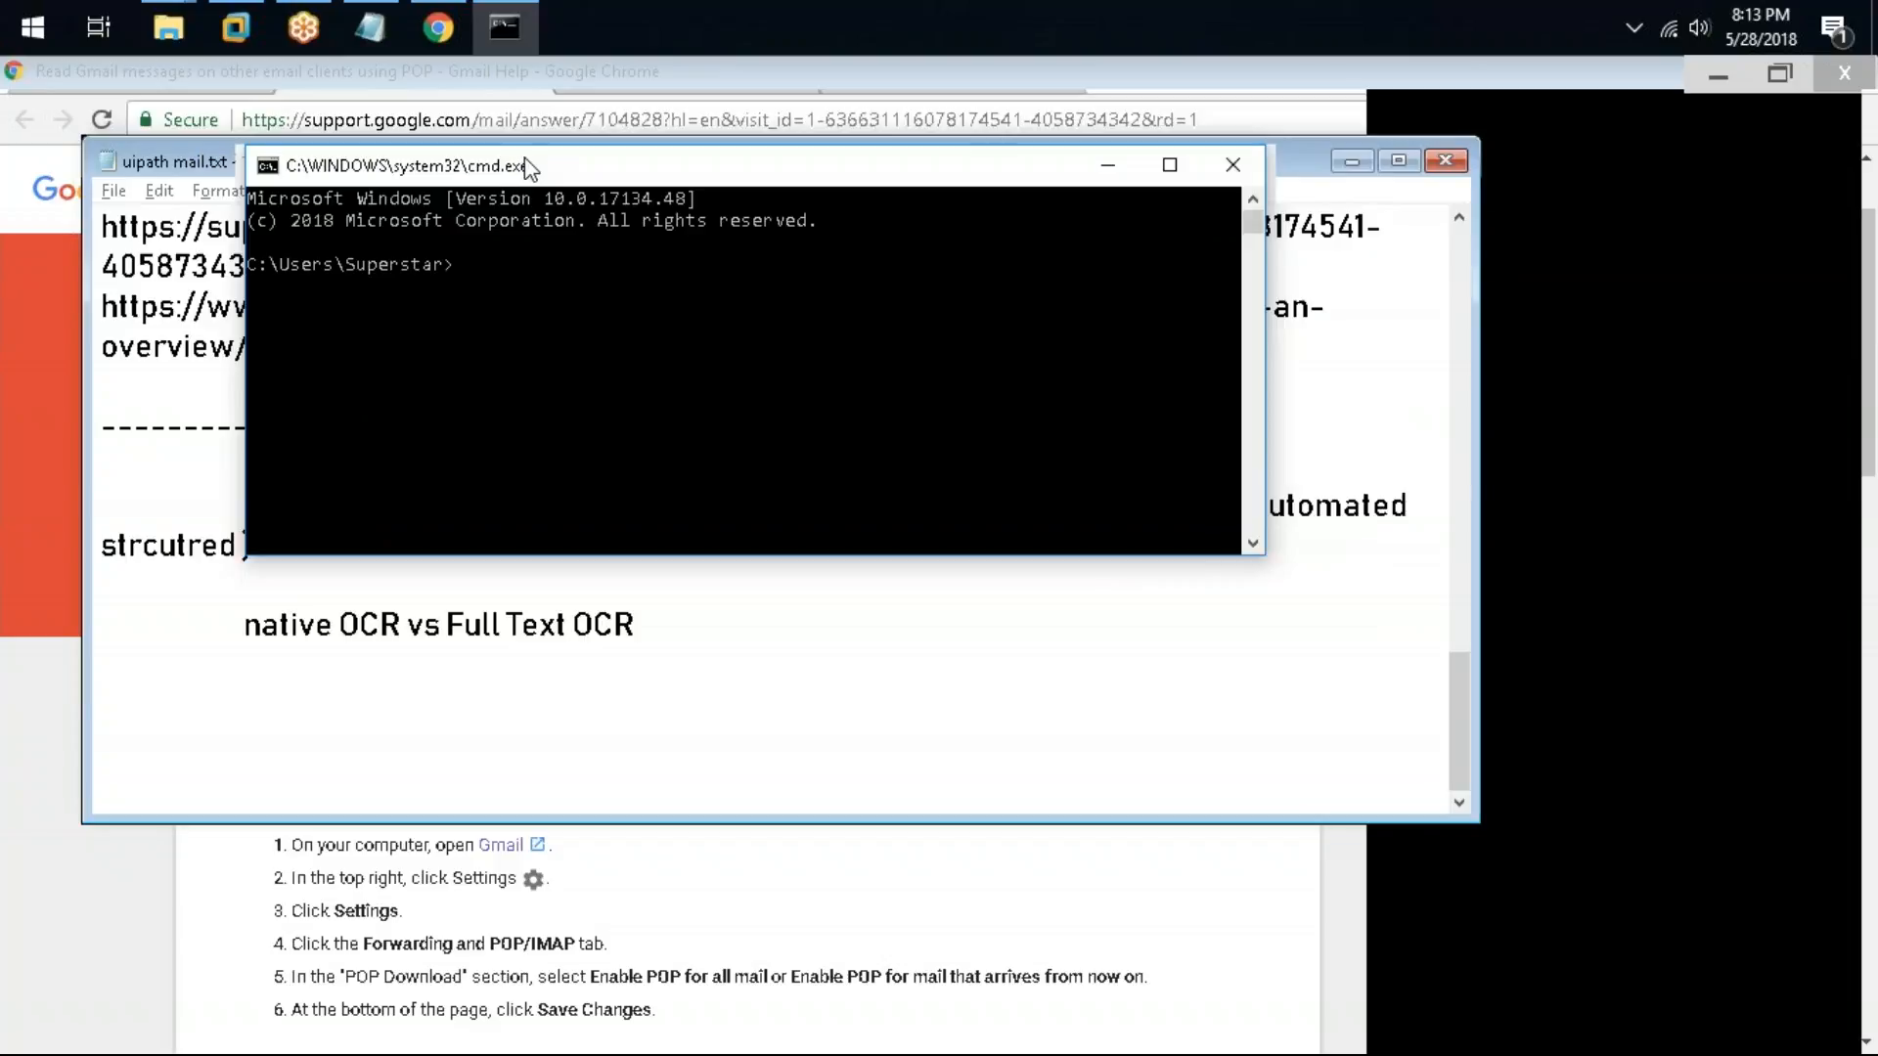
left_click(1233, 165)
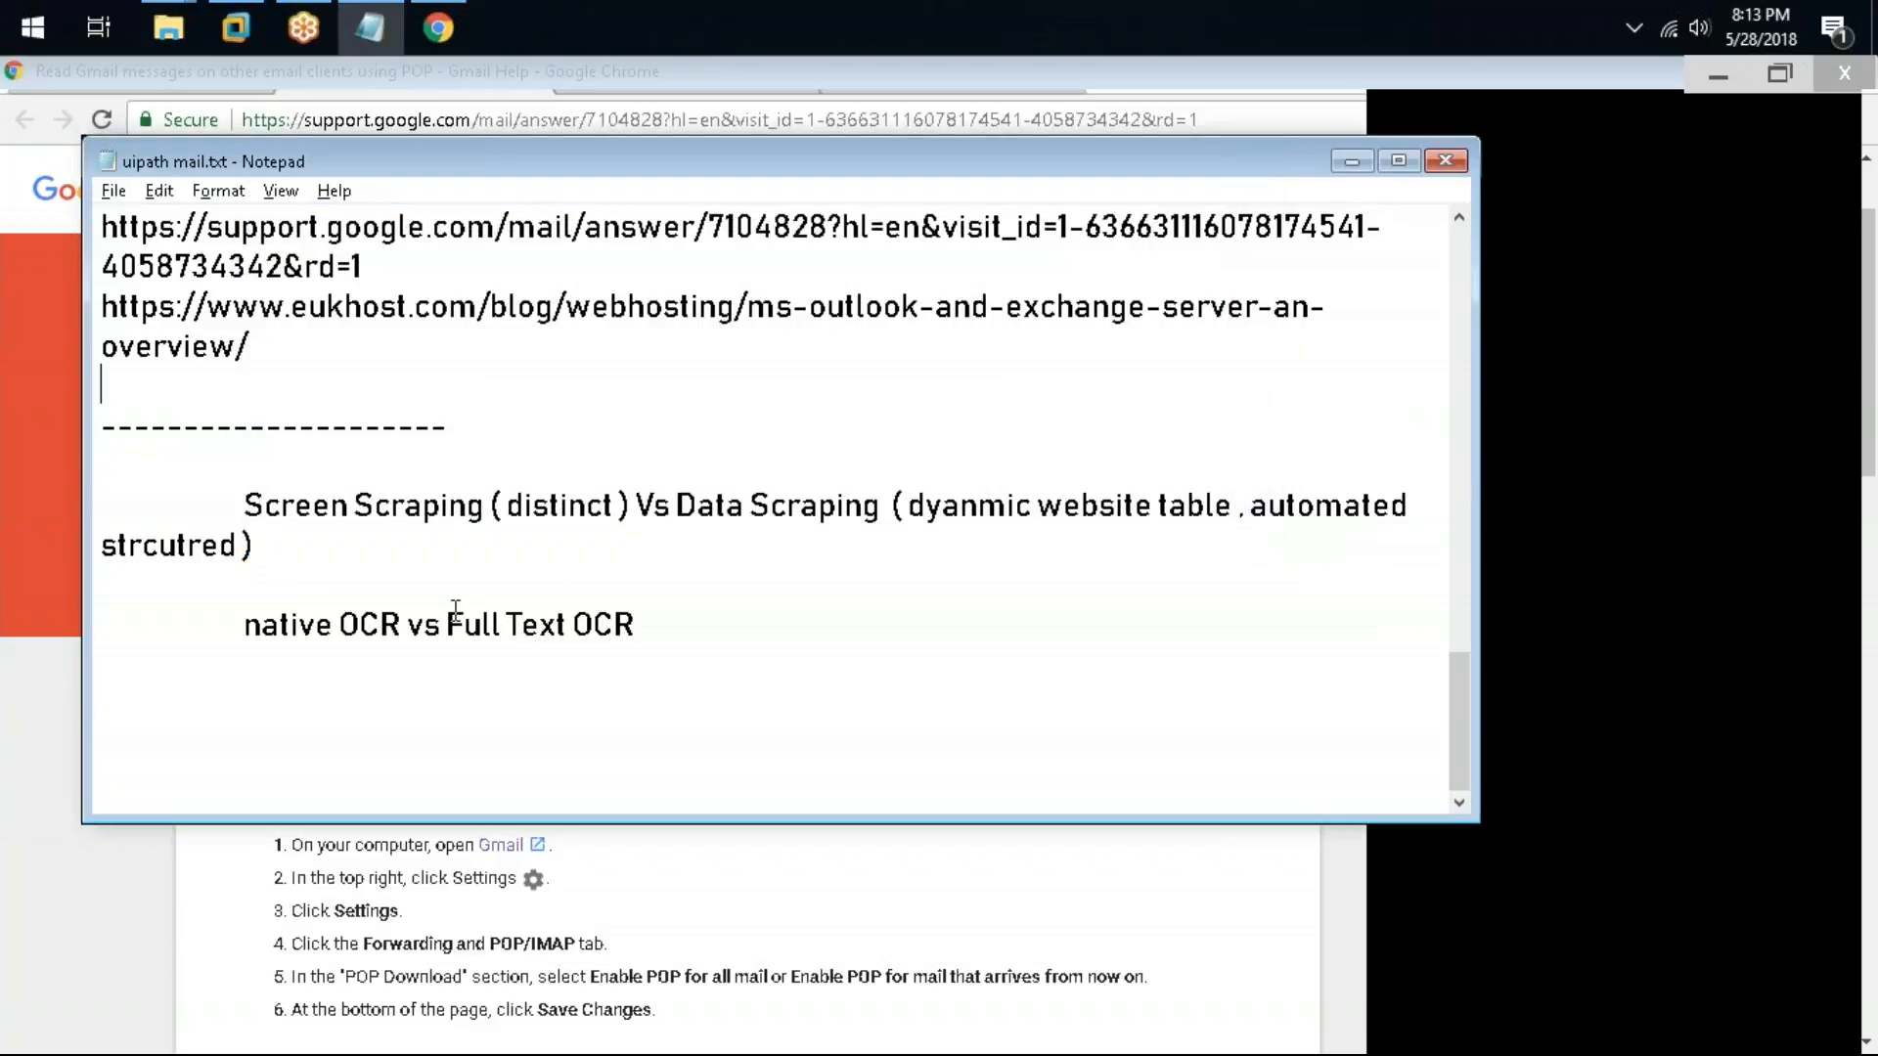
Step: Highlight the phrases "Full Text OCR" and "native OCR" in the note
left_click_drag(447, 624, 658, 624)
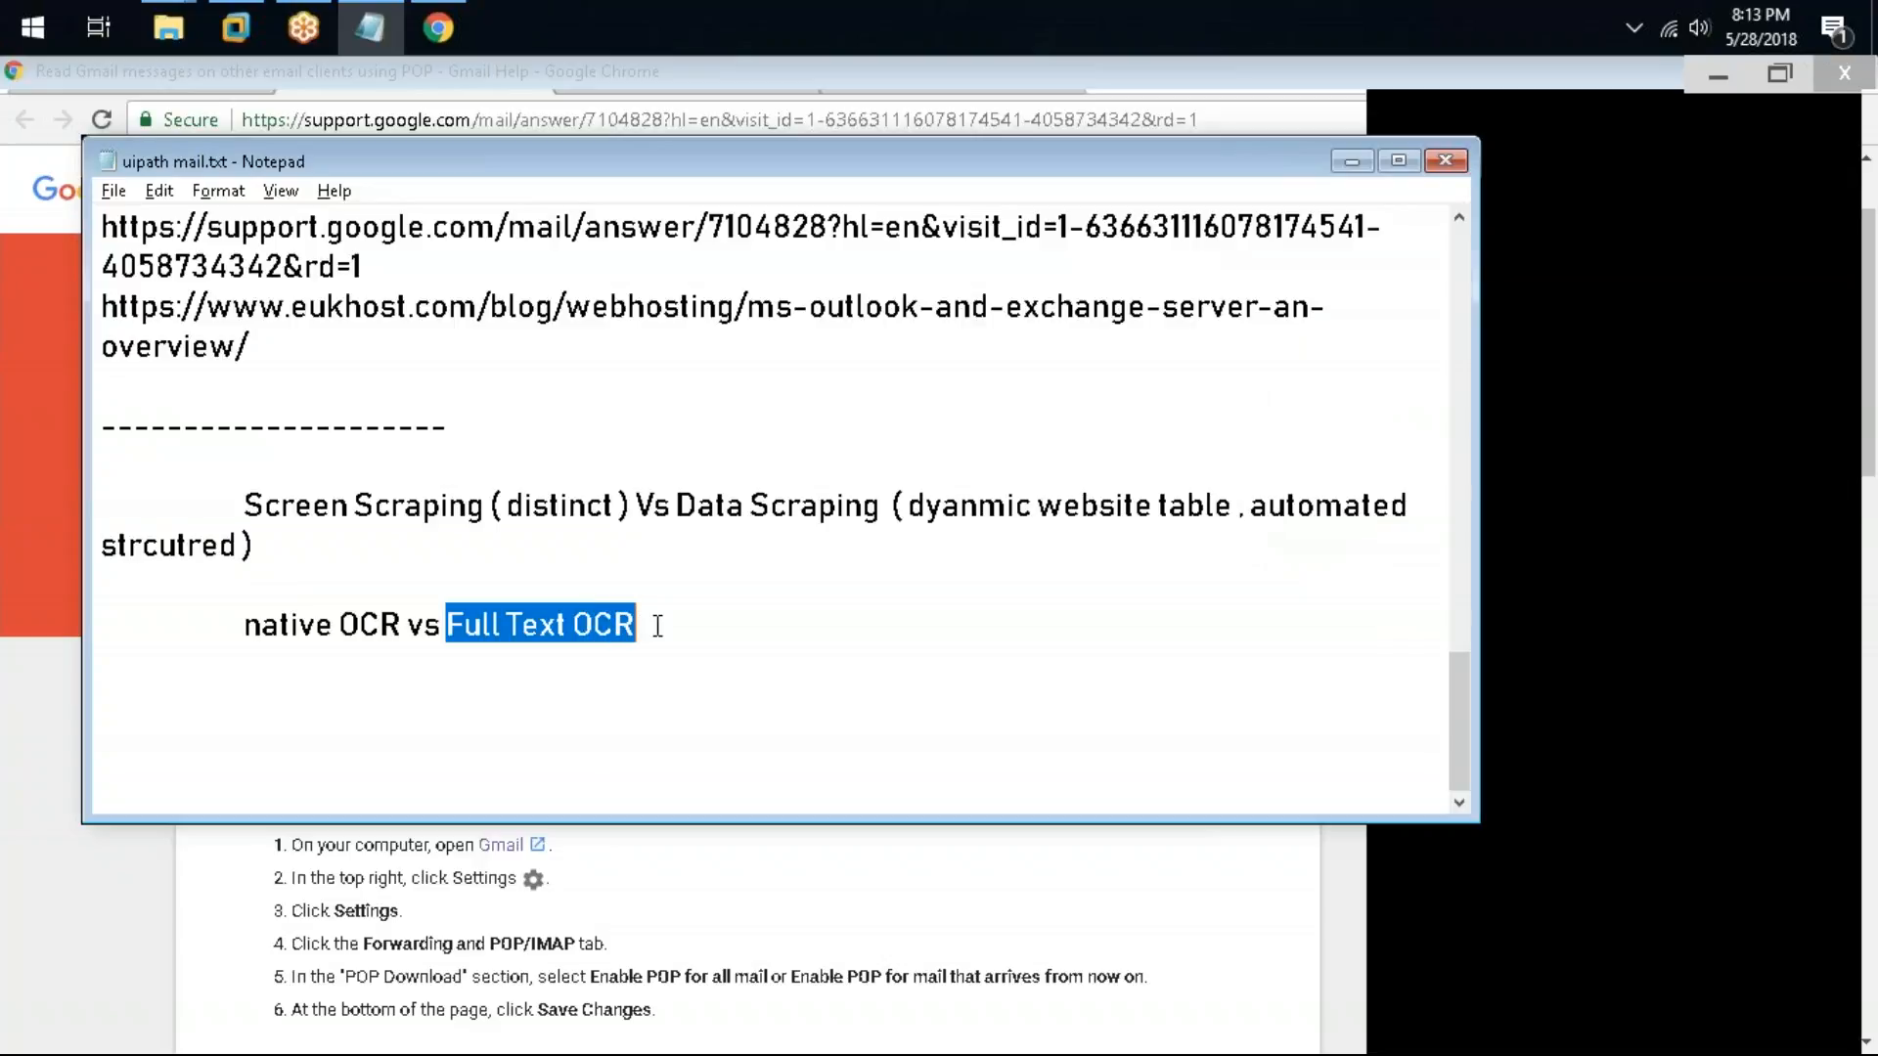
left_click(638, 624)
left_click_drag(637, 624, 264, 624)
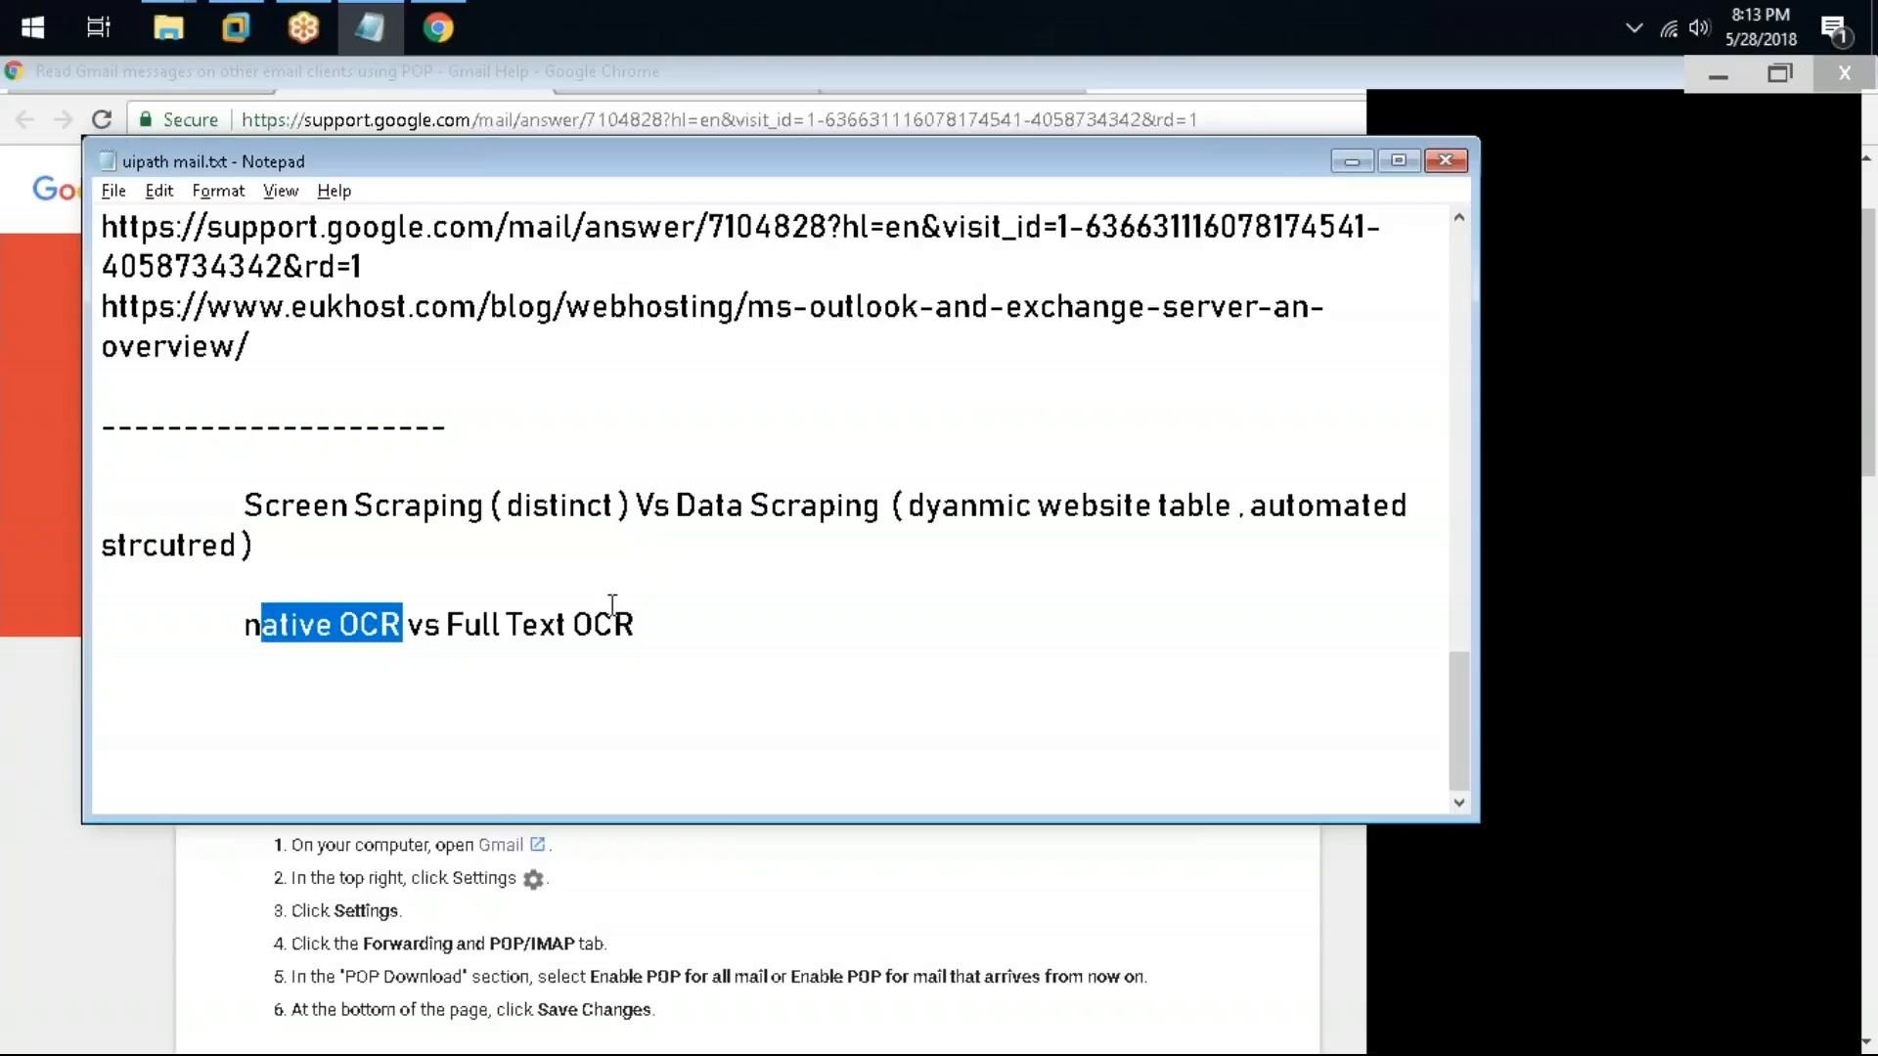
left_click(741, 599)
left_click(737, 605)
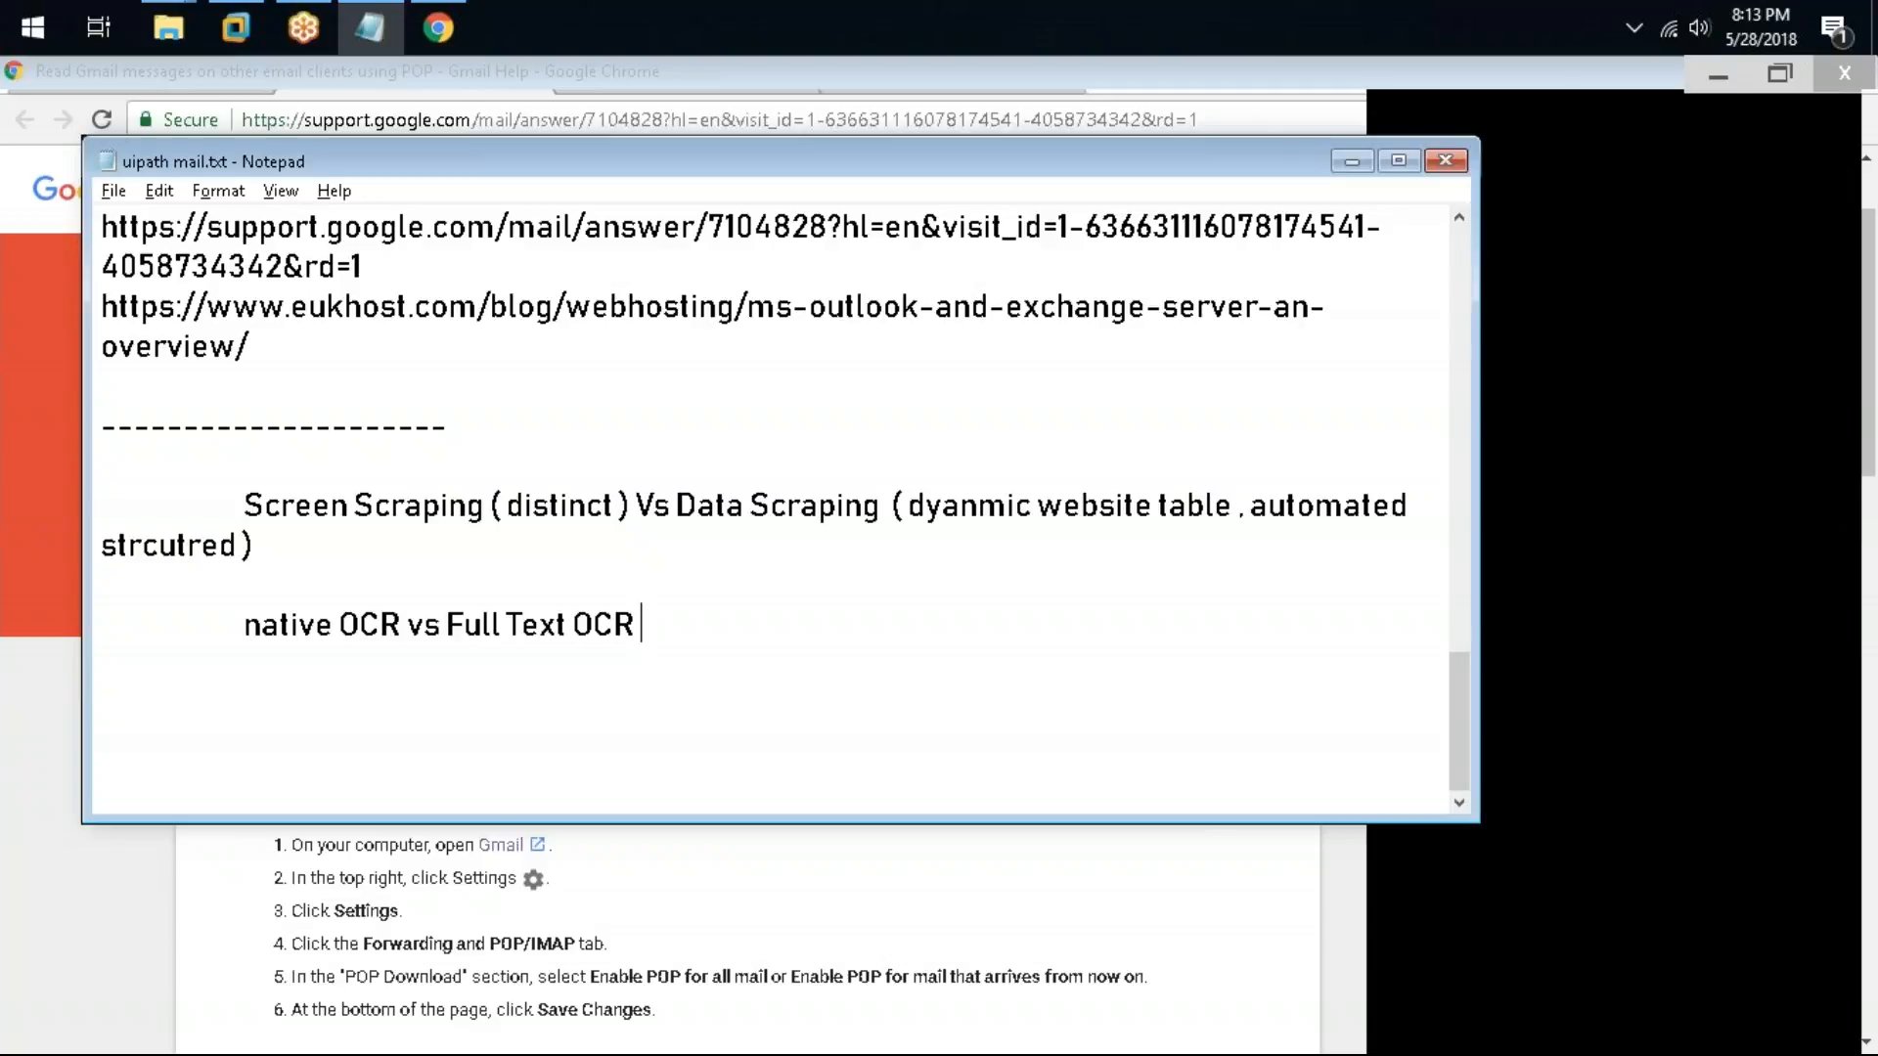
Step: Add a dashed separator line and blank lines below the OCR note
key("Return")
key("Tab")
key("BackSpace")
key("Return")
type("--------------------")
key("Return")
key("Tab")
key("Return")
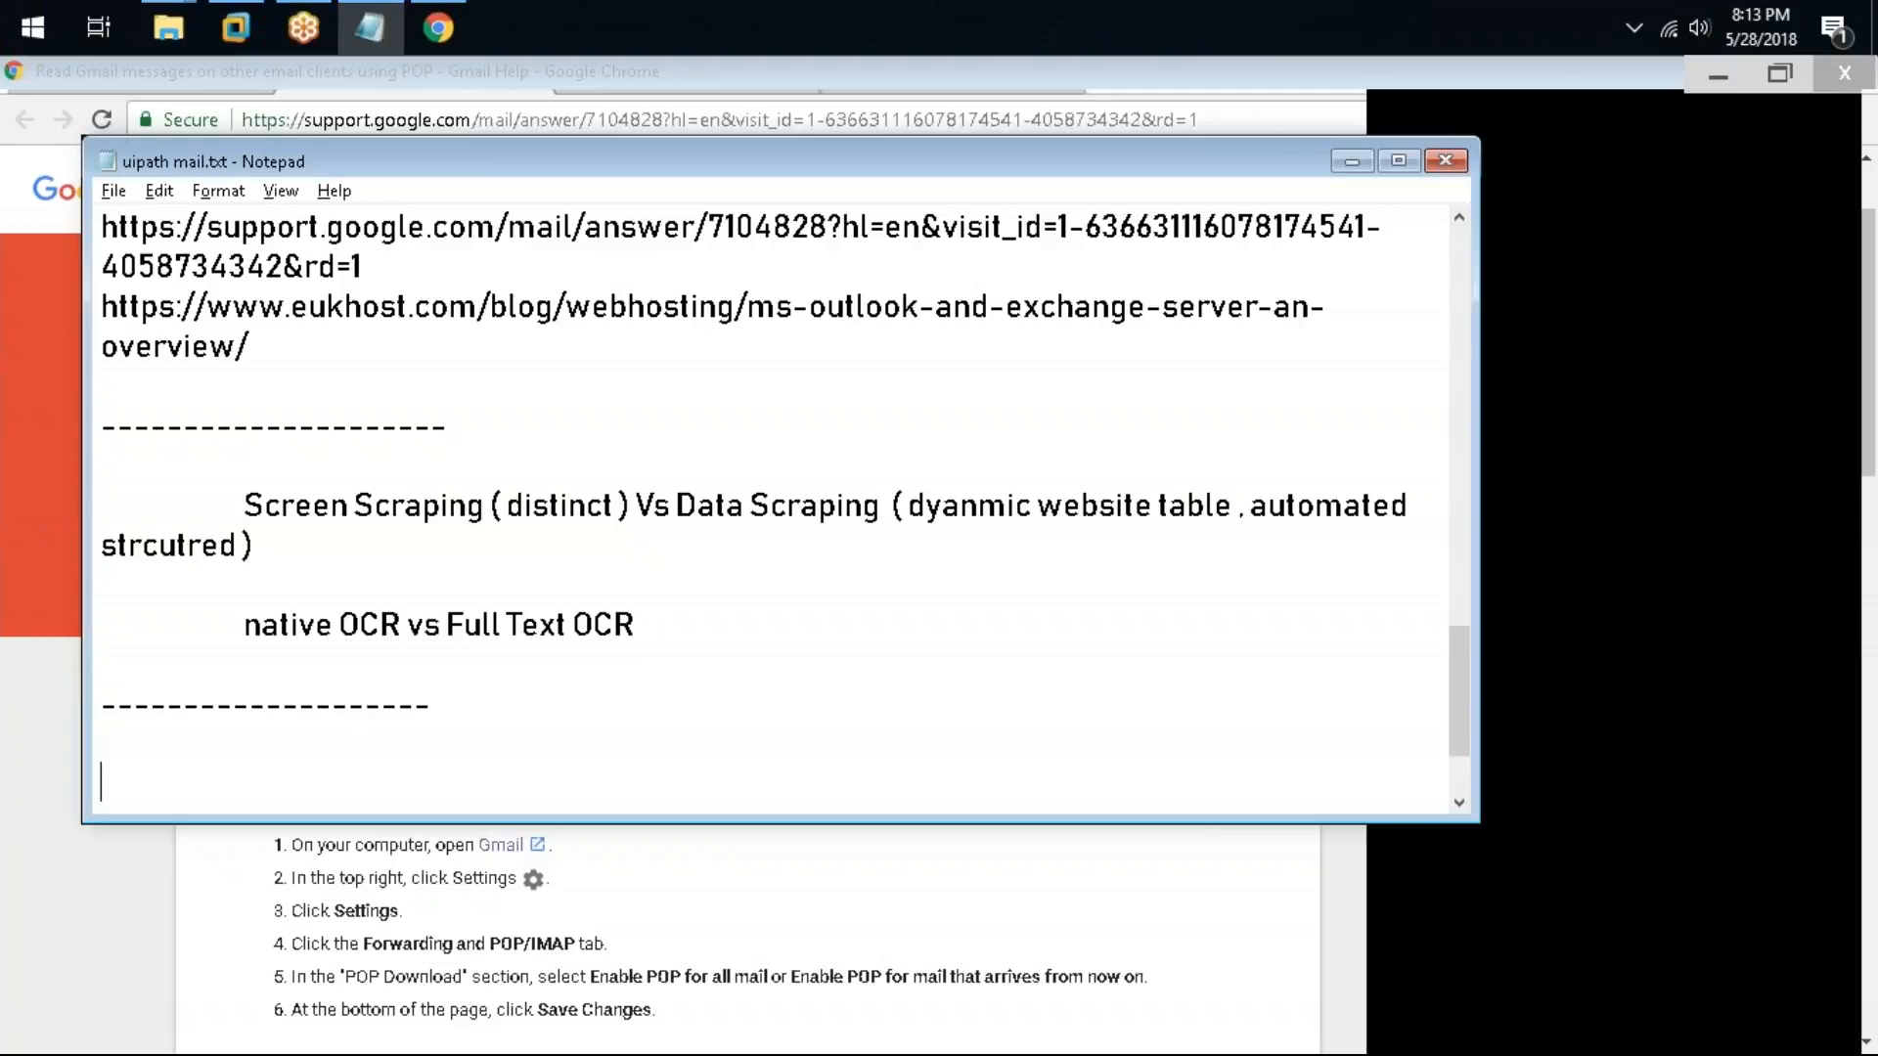
Step: Add an indented line "how to do workload management in queue ?" below the dashed separator
key("BackSpace")
type("how to w")
type("or")
key("BackSpace")
key("BackSpace")
key("BackSpace")
key("BackSpace")
type("d")
key("BackSpace")
type("do work")
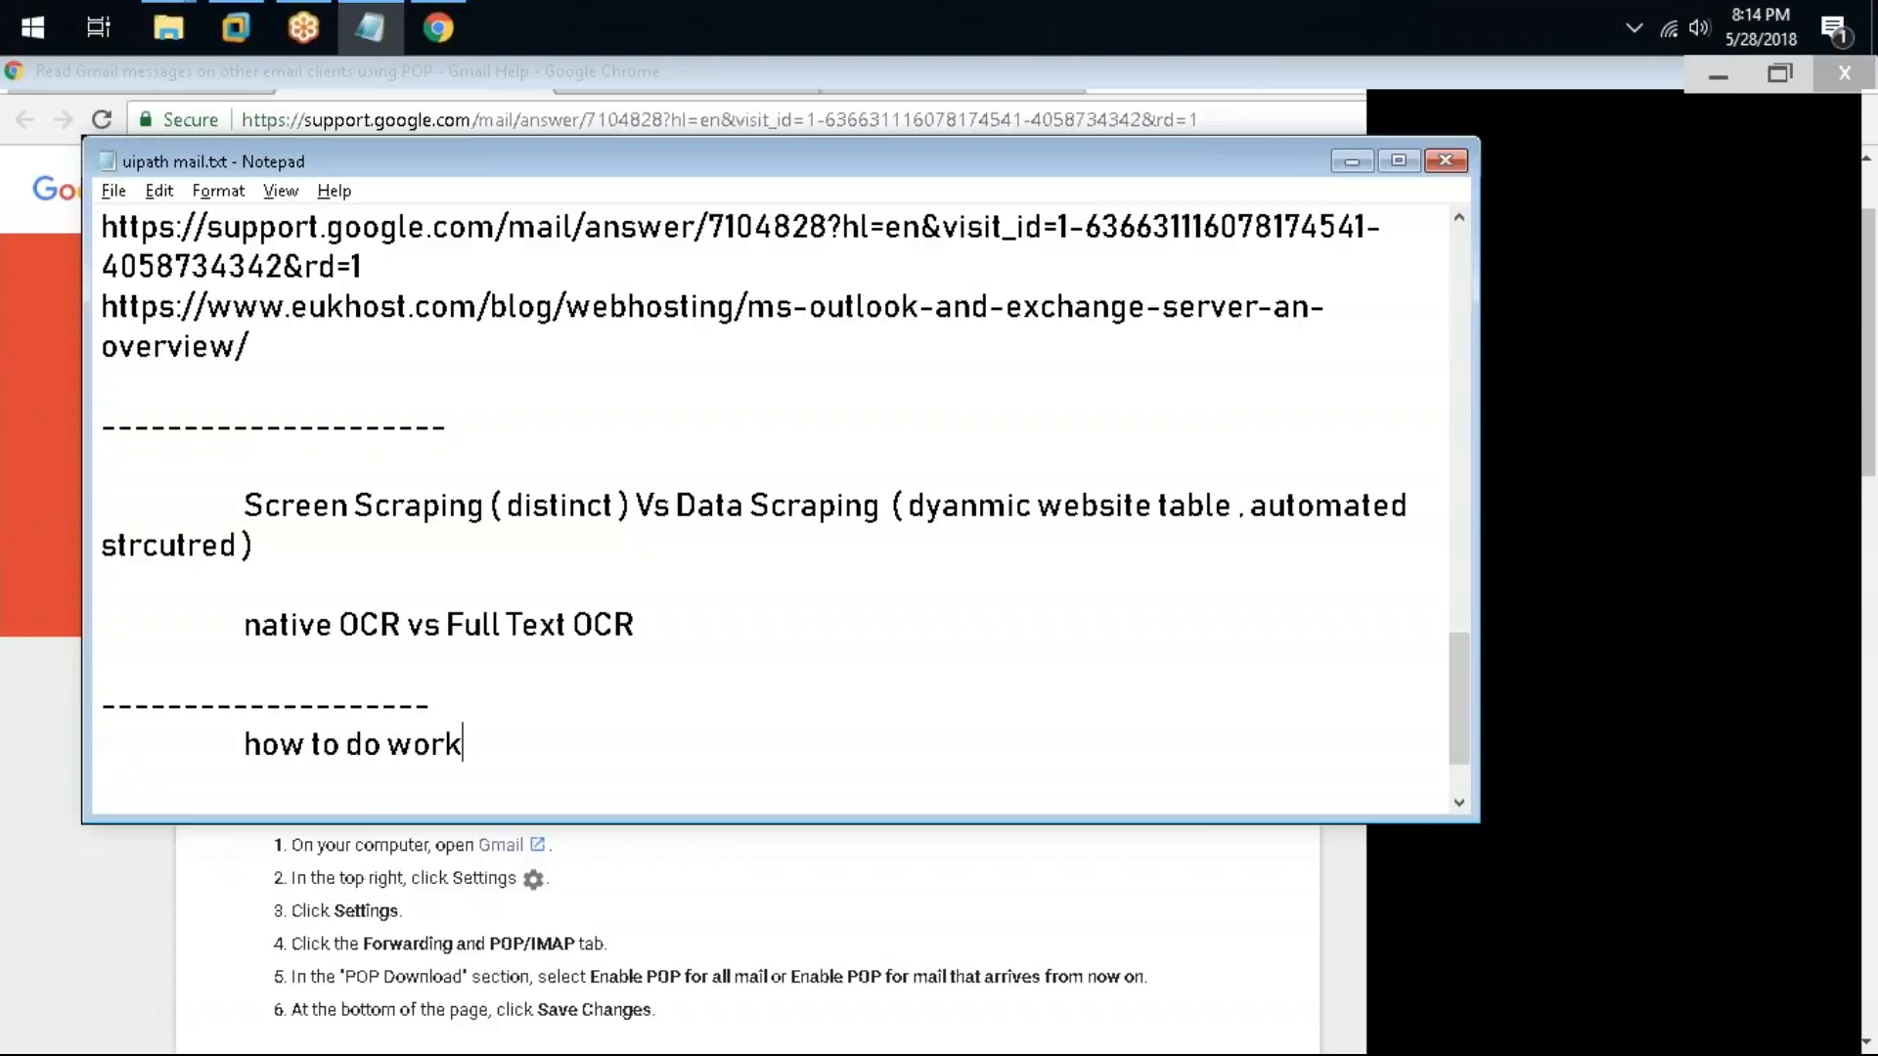
type("load manageme")
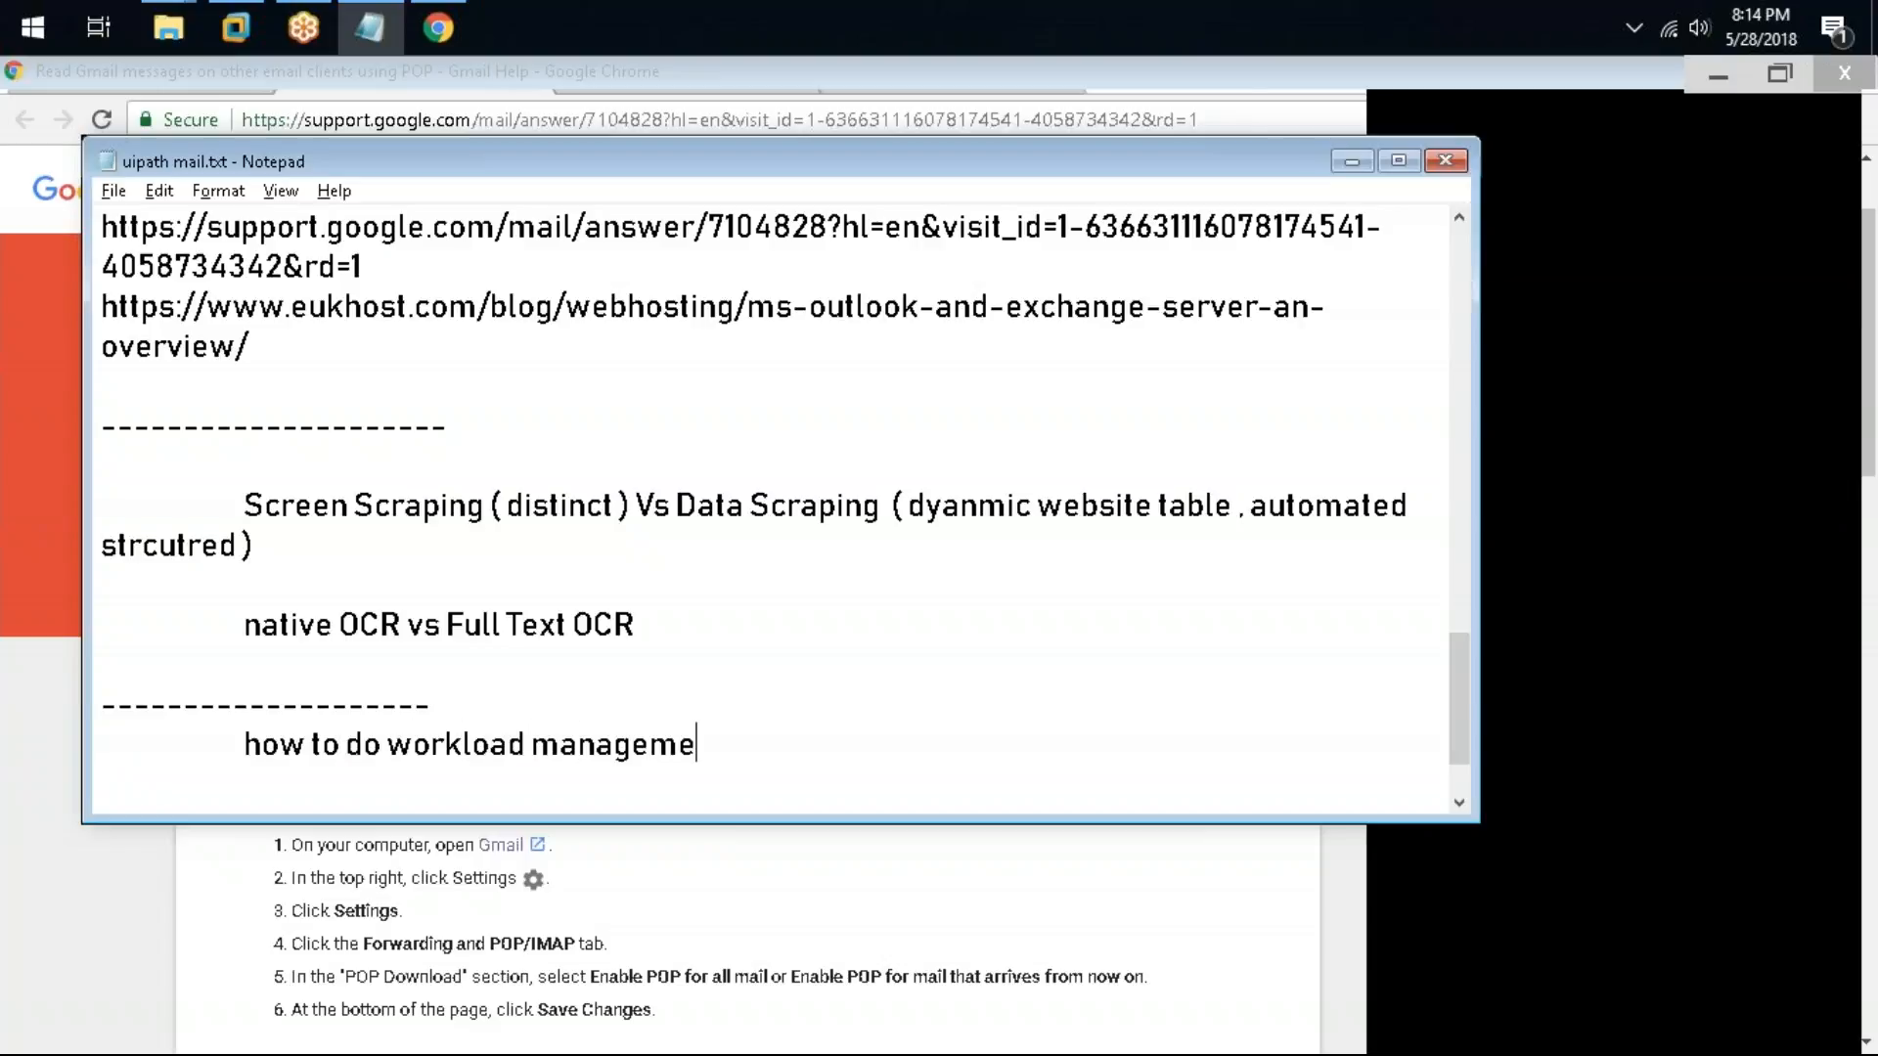
type("nt in queue ?")
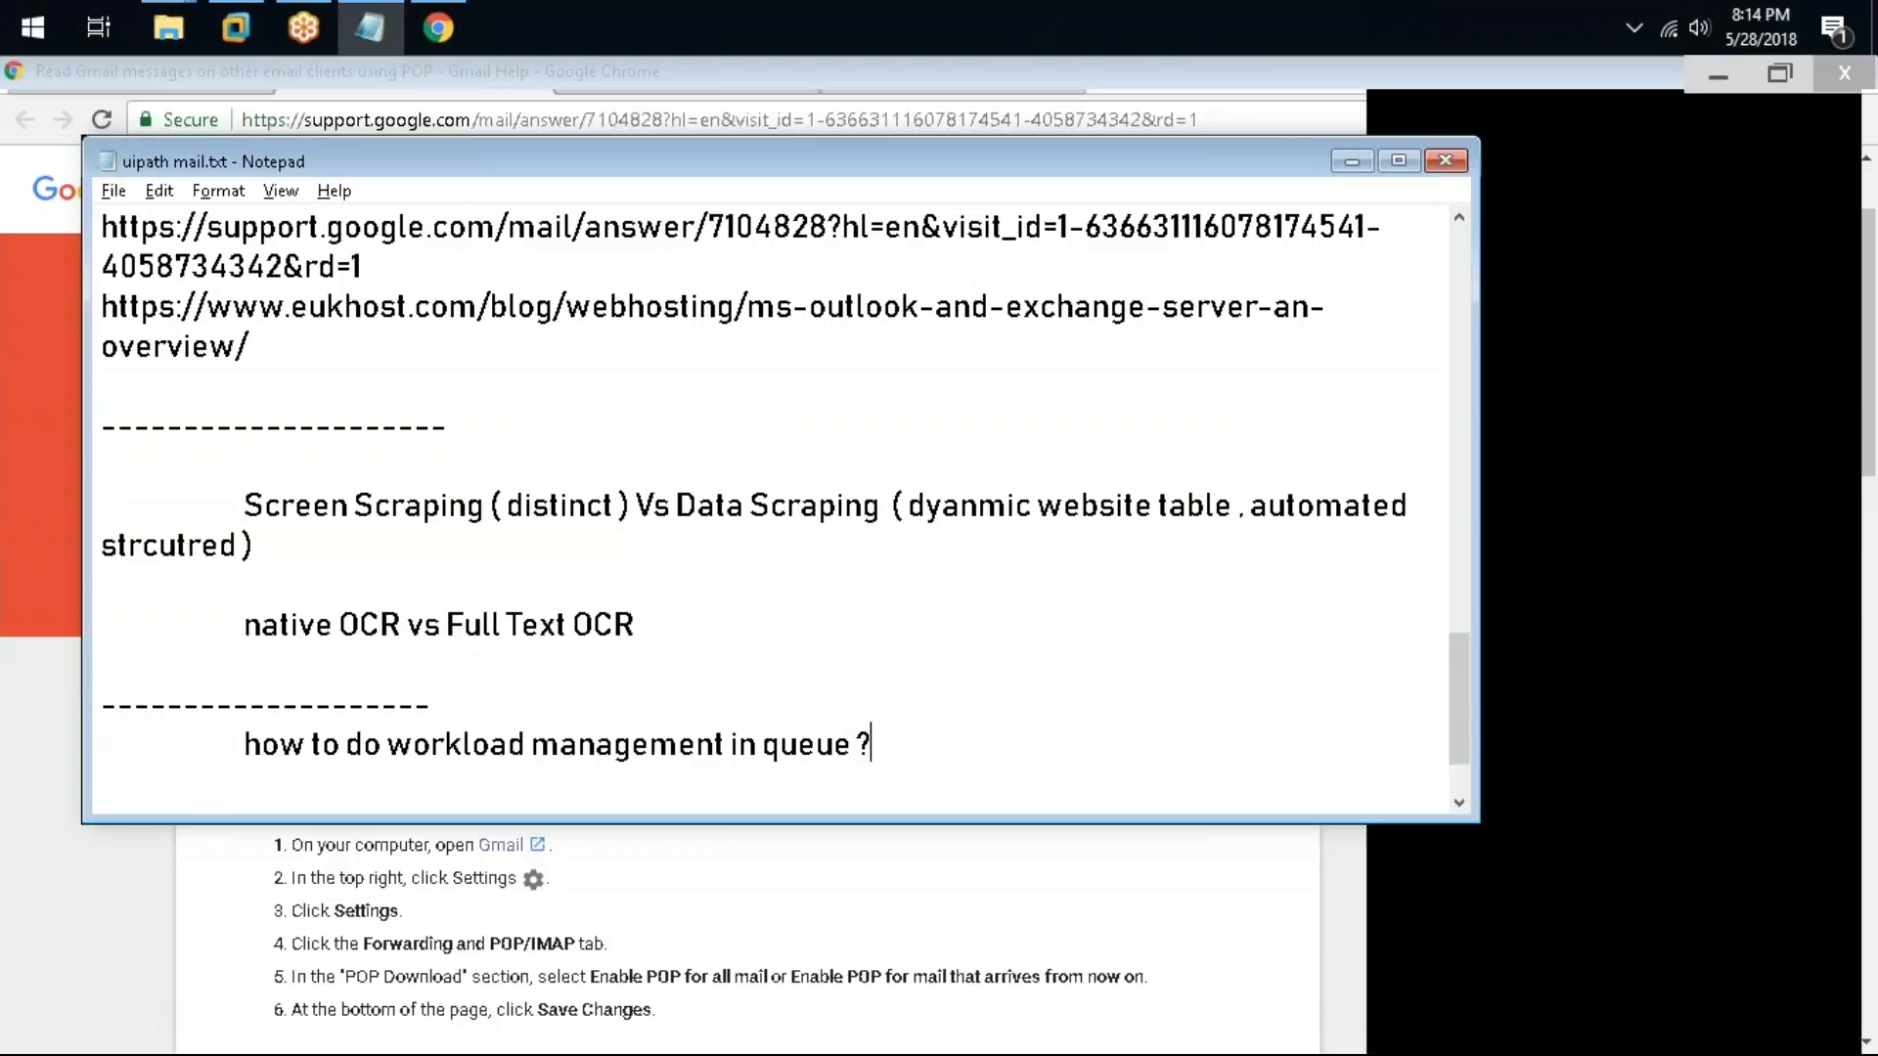
Step: Add a line "7000records , each records is taking 30 secs" after a blank line below the queue question
key("Return")
key("Return")
type("7000record")
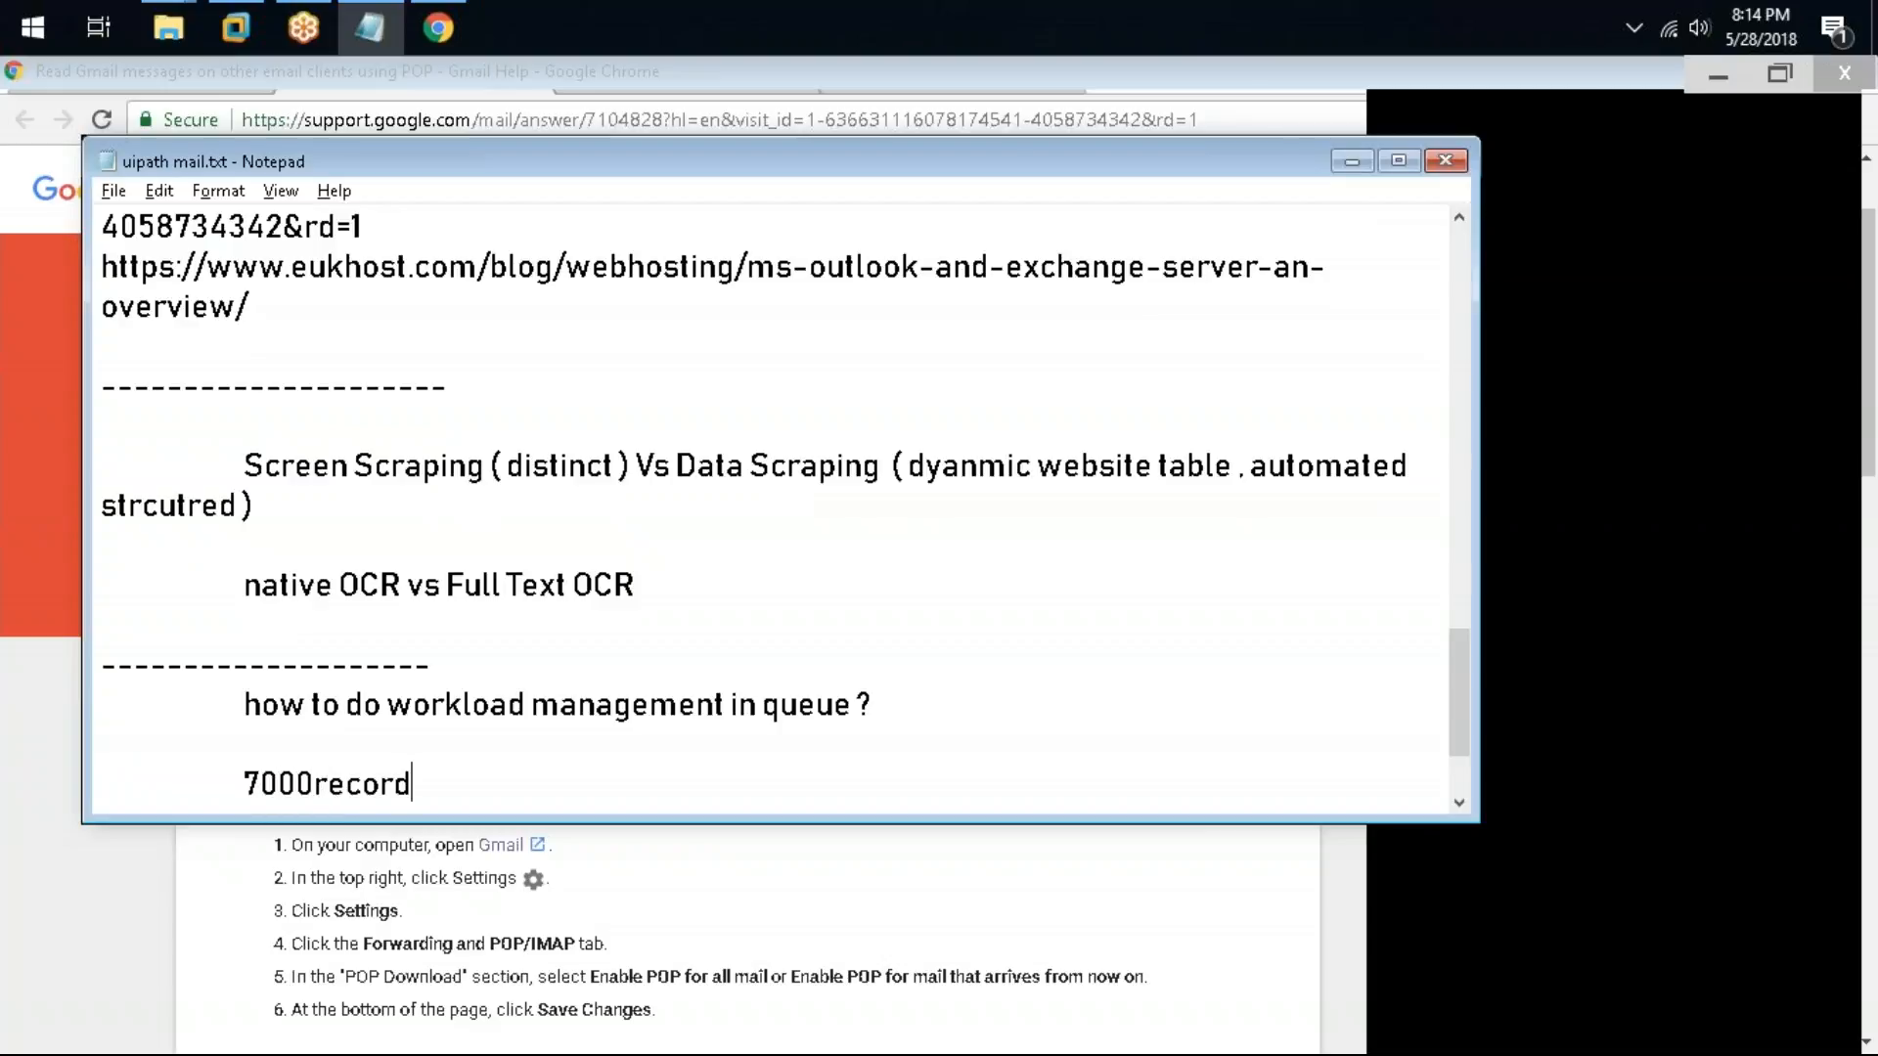
type("s, each recor")
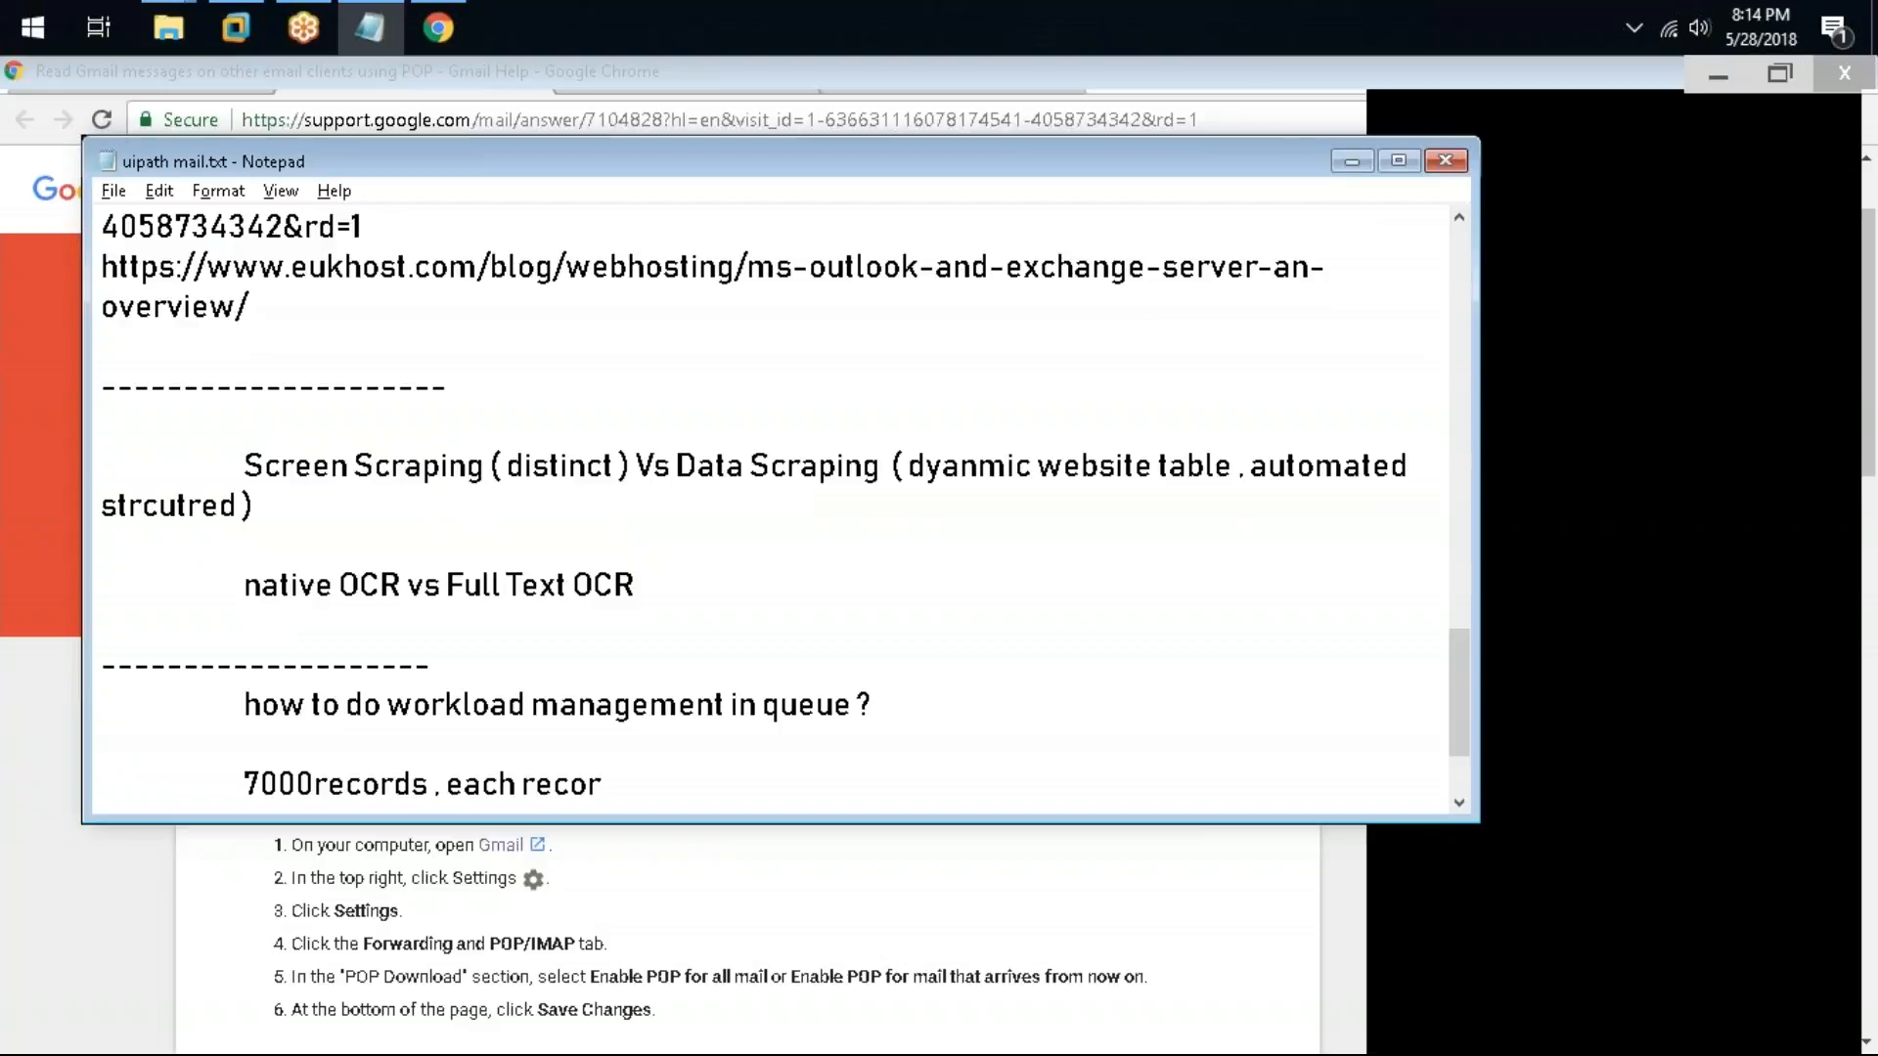
type("ds is taking 30 secs")
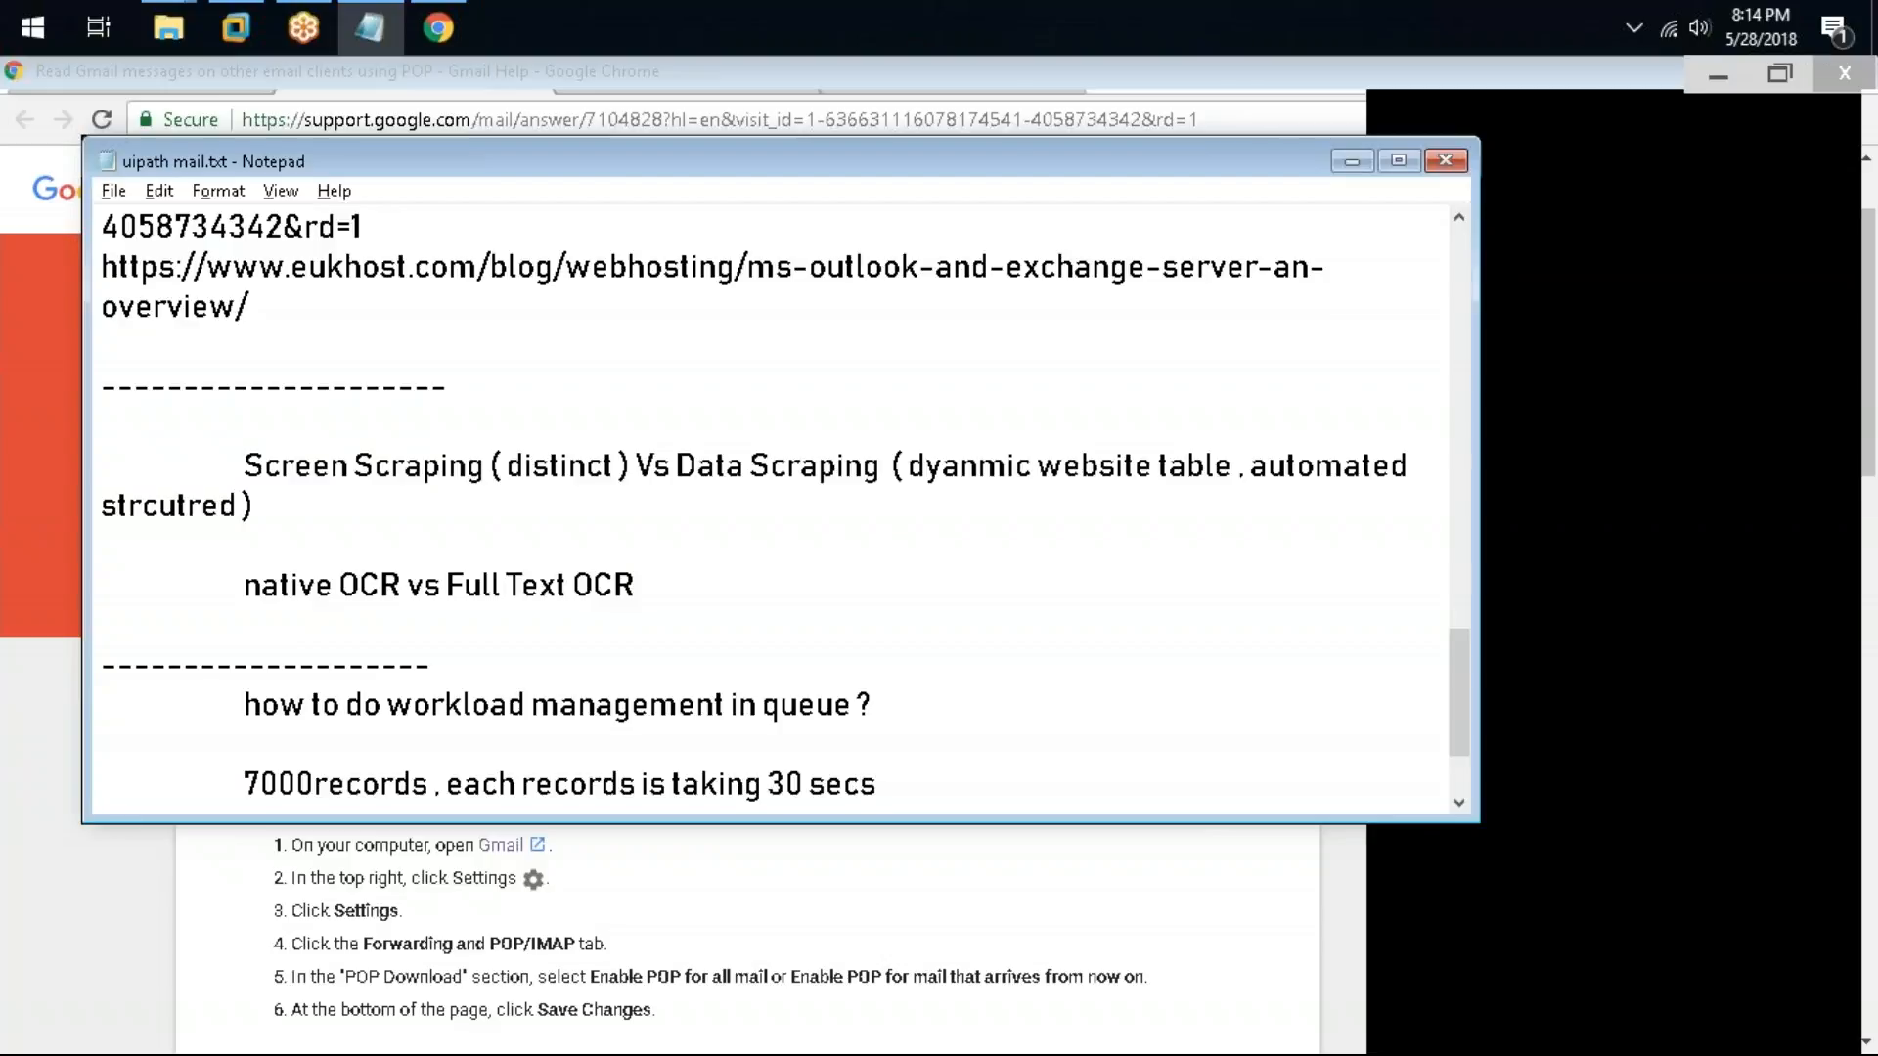
Step: Start a new line reading "1 bot (" beneath the records line
key("Return")
type("1 bot")
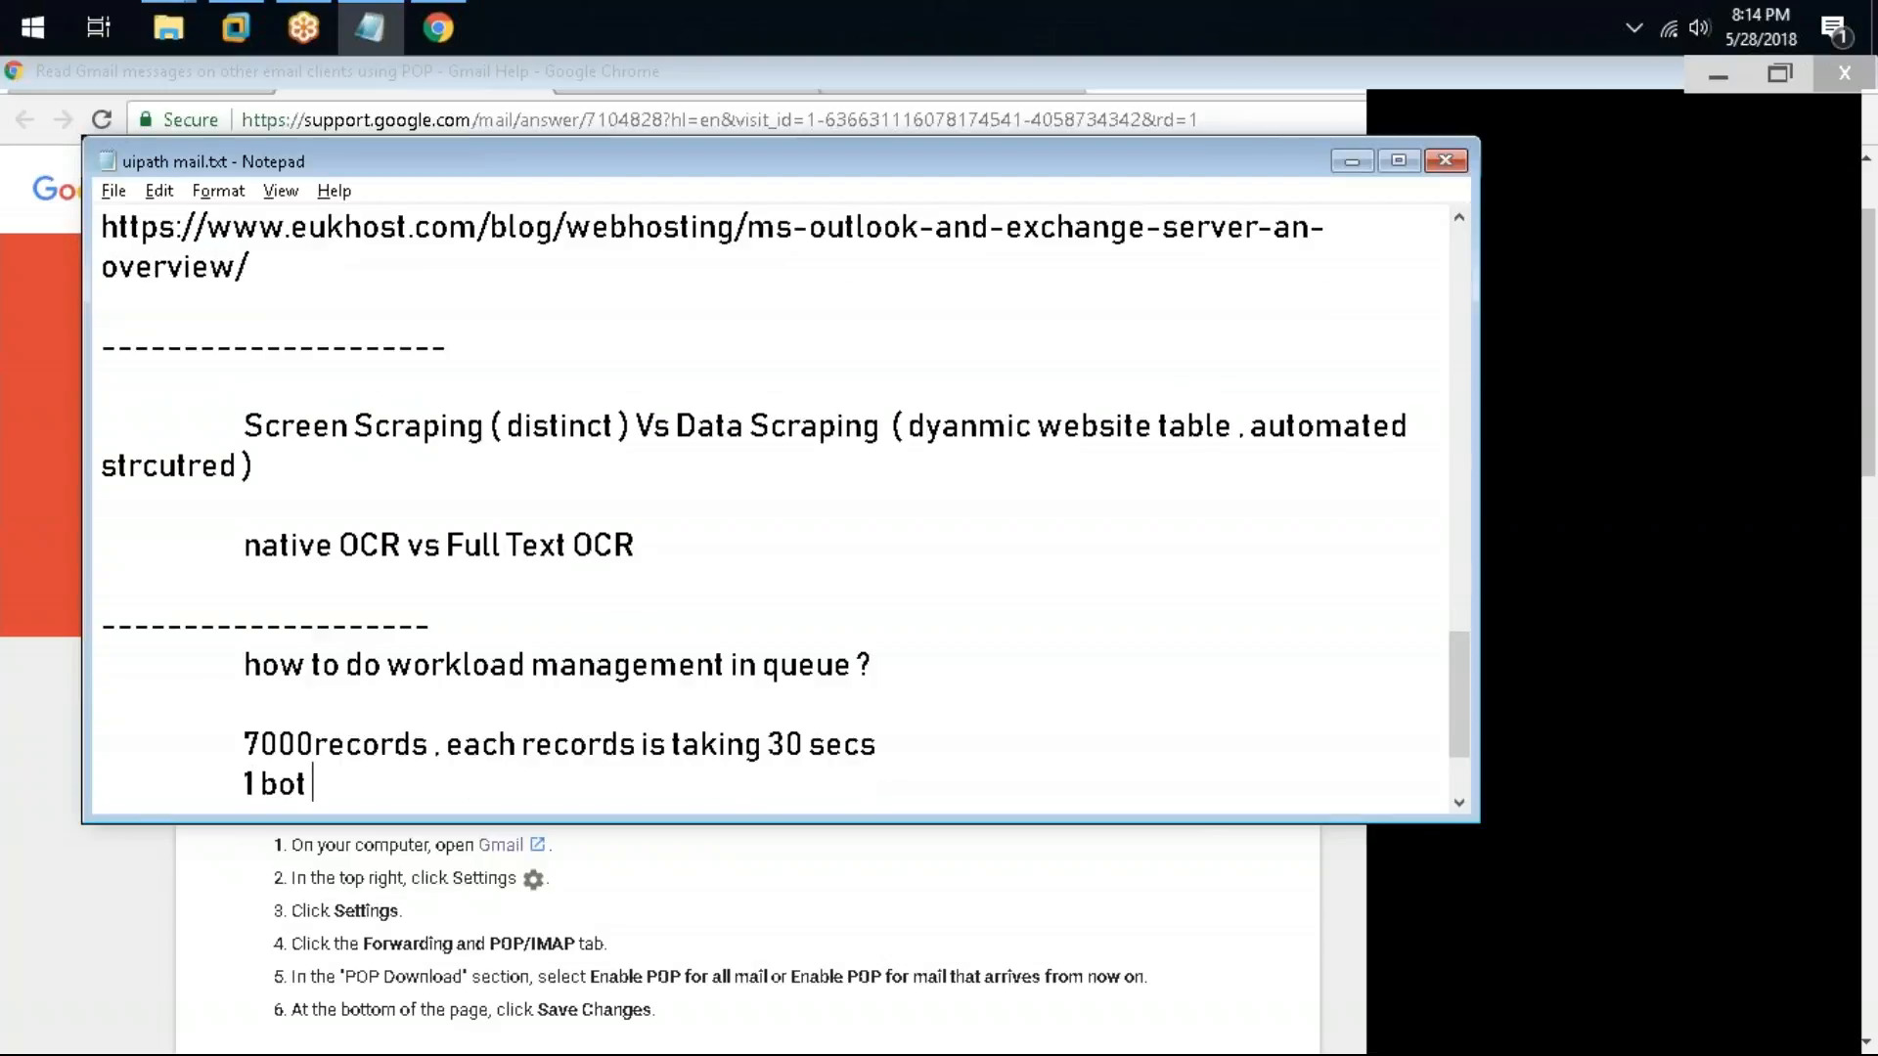
type(" (")
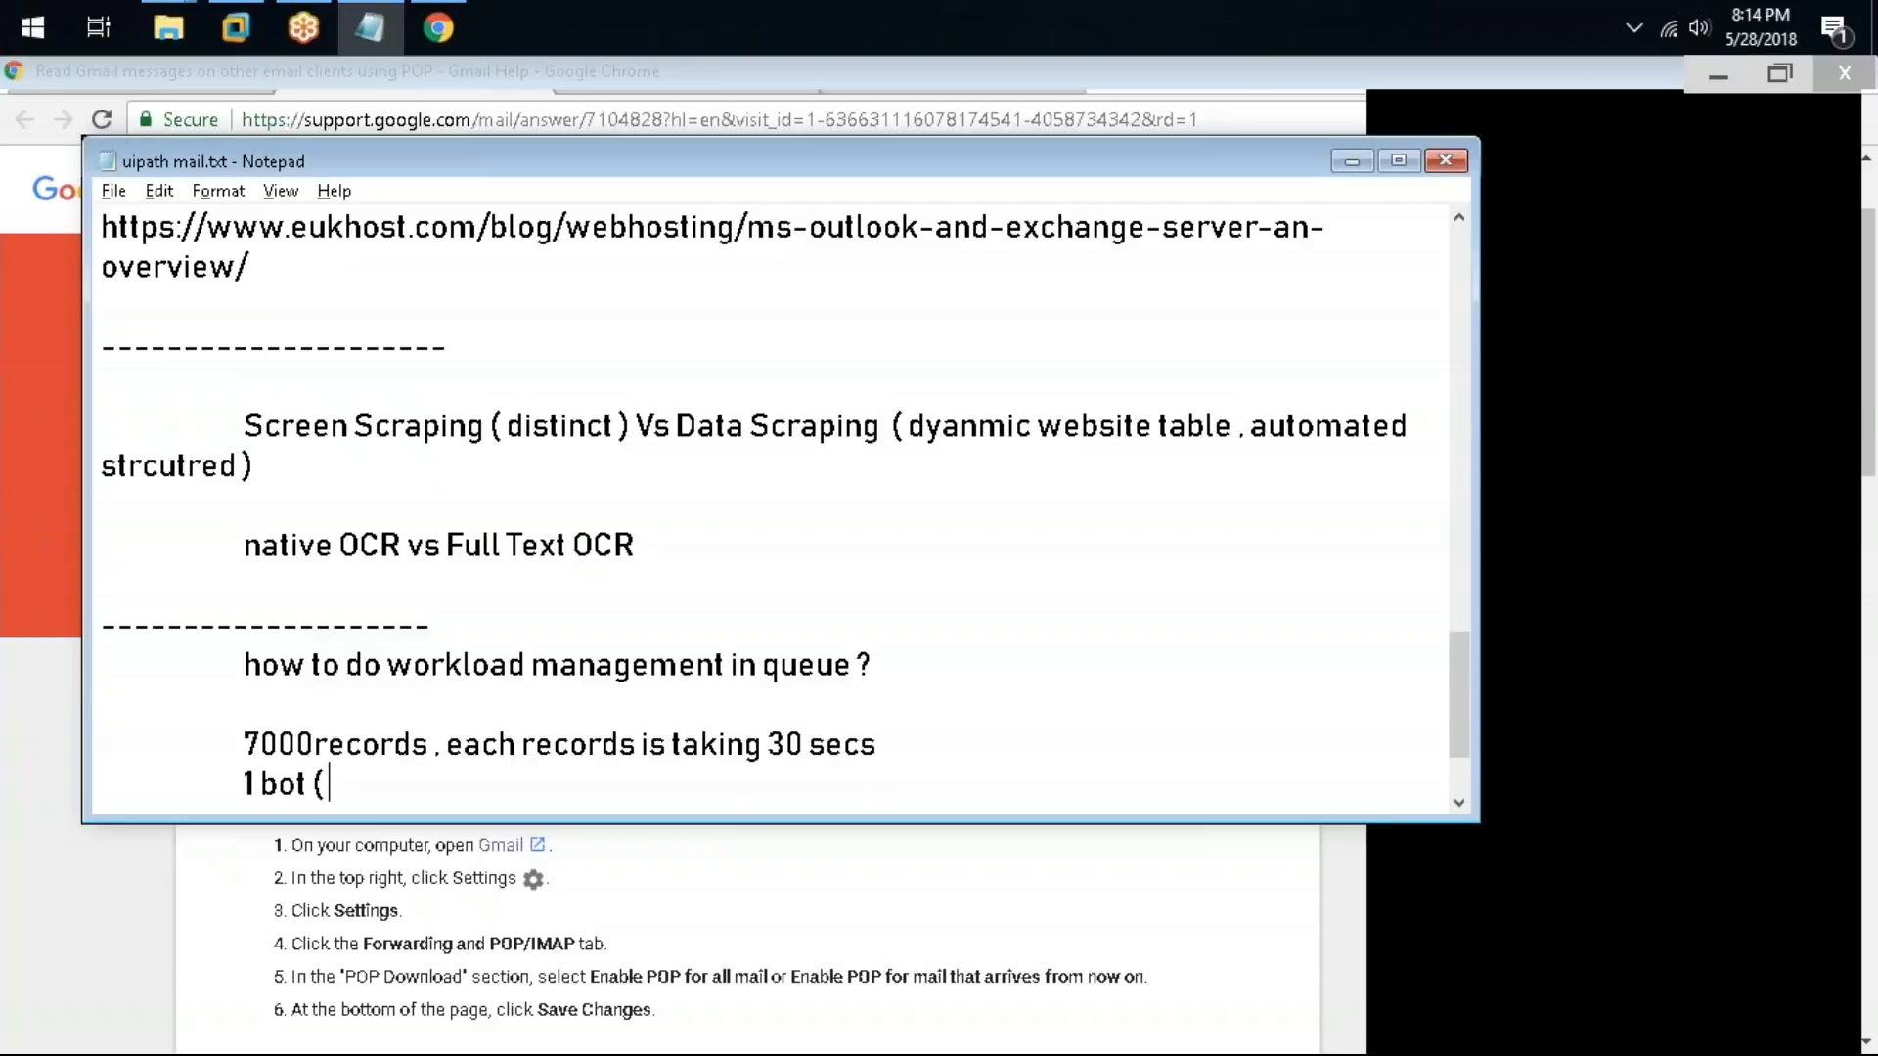